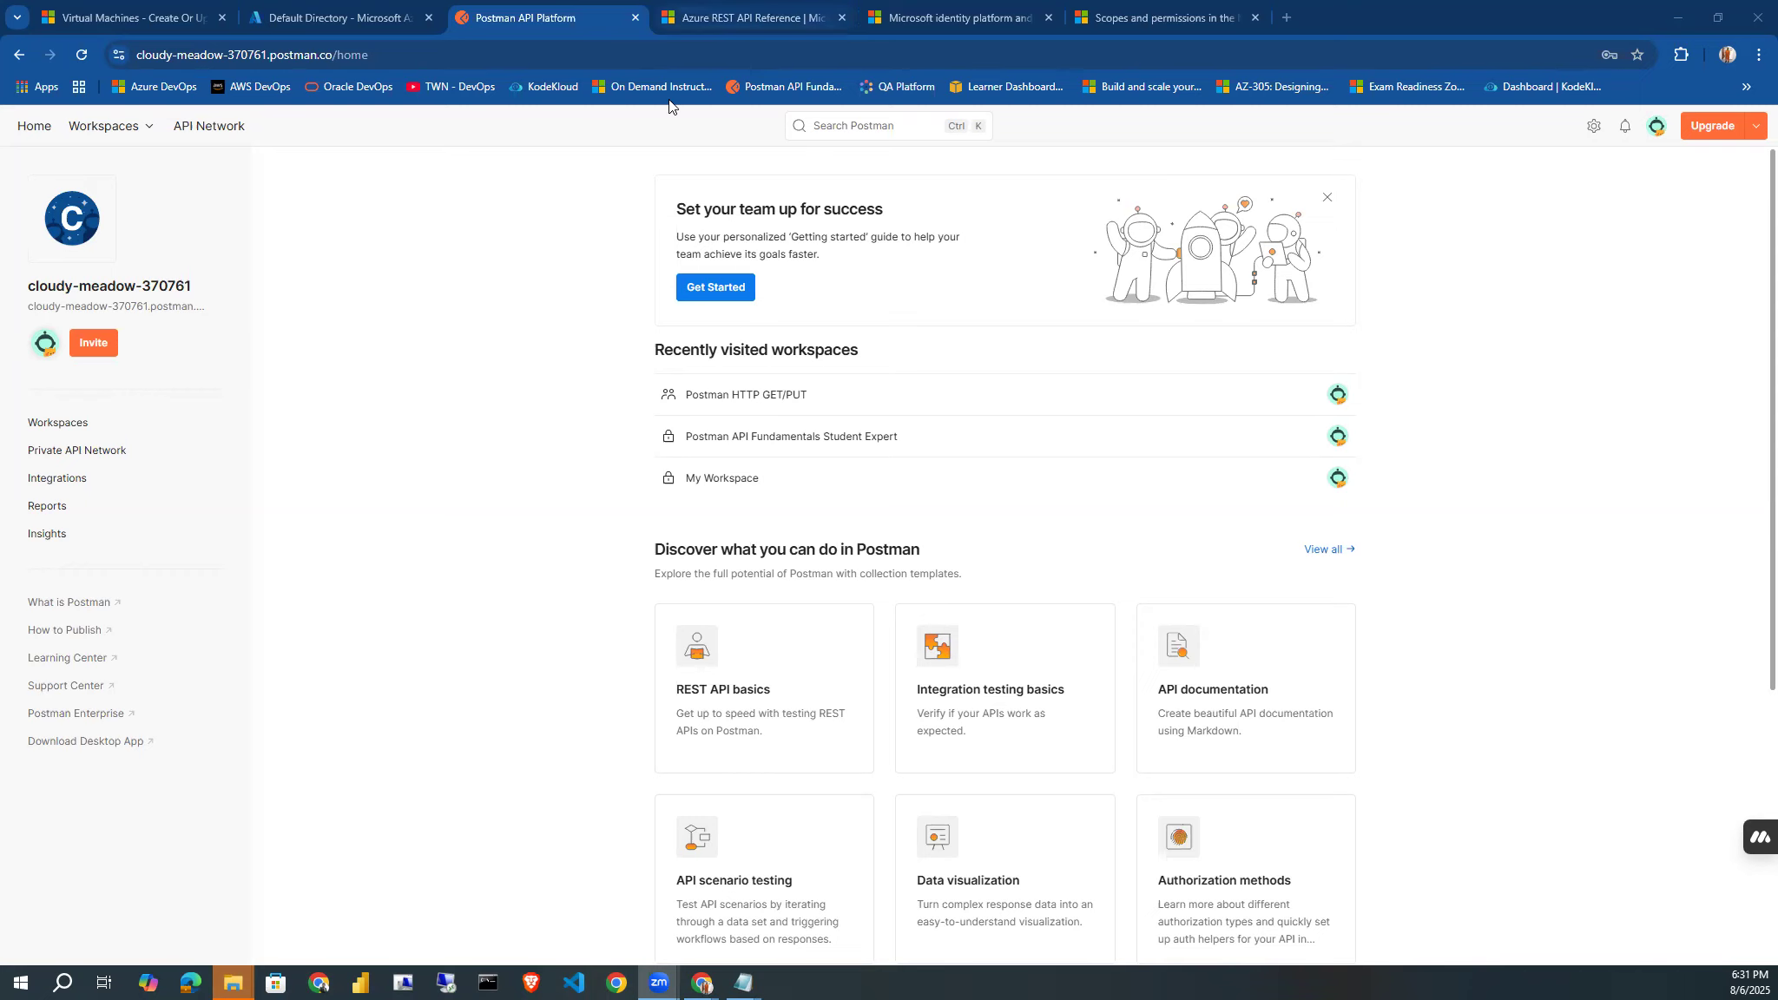
Read through the Azure REST API Reference, from the request/response components and client registration to access tokens and assembling the request message.
{"action": "left_click", "coordinate": [686, 19]}
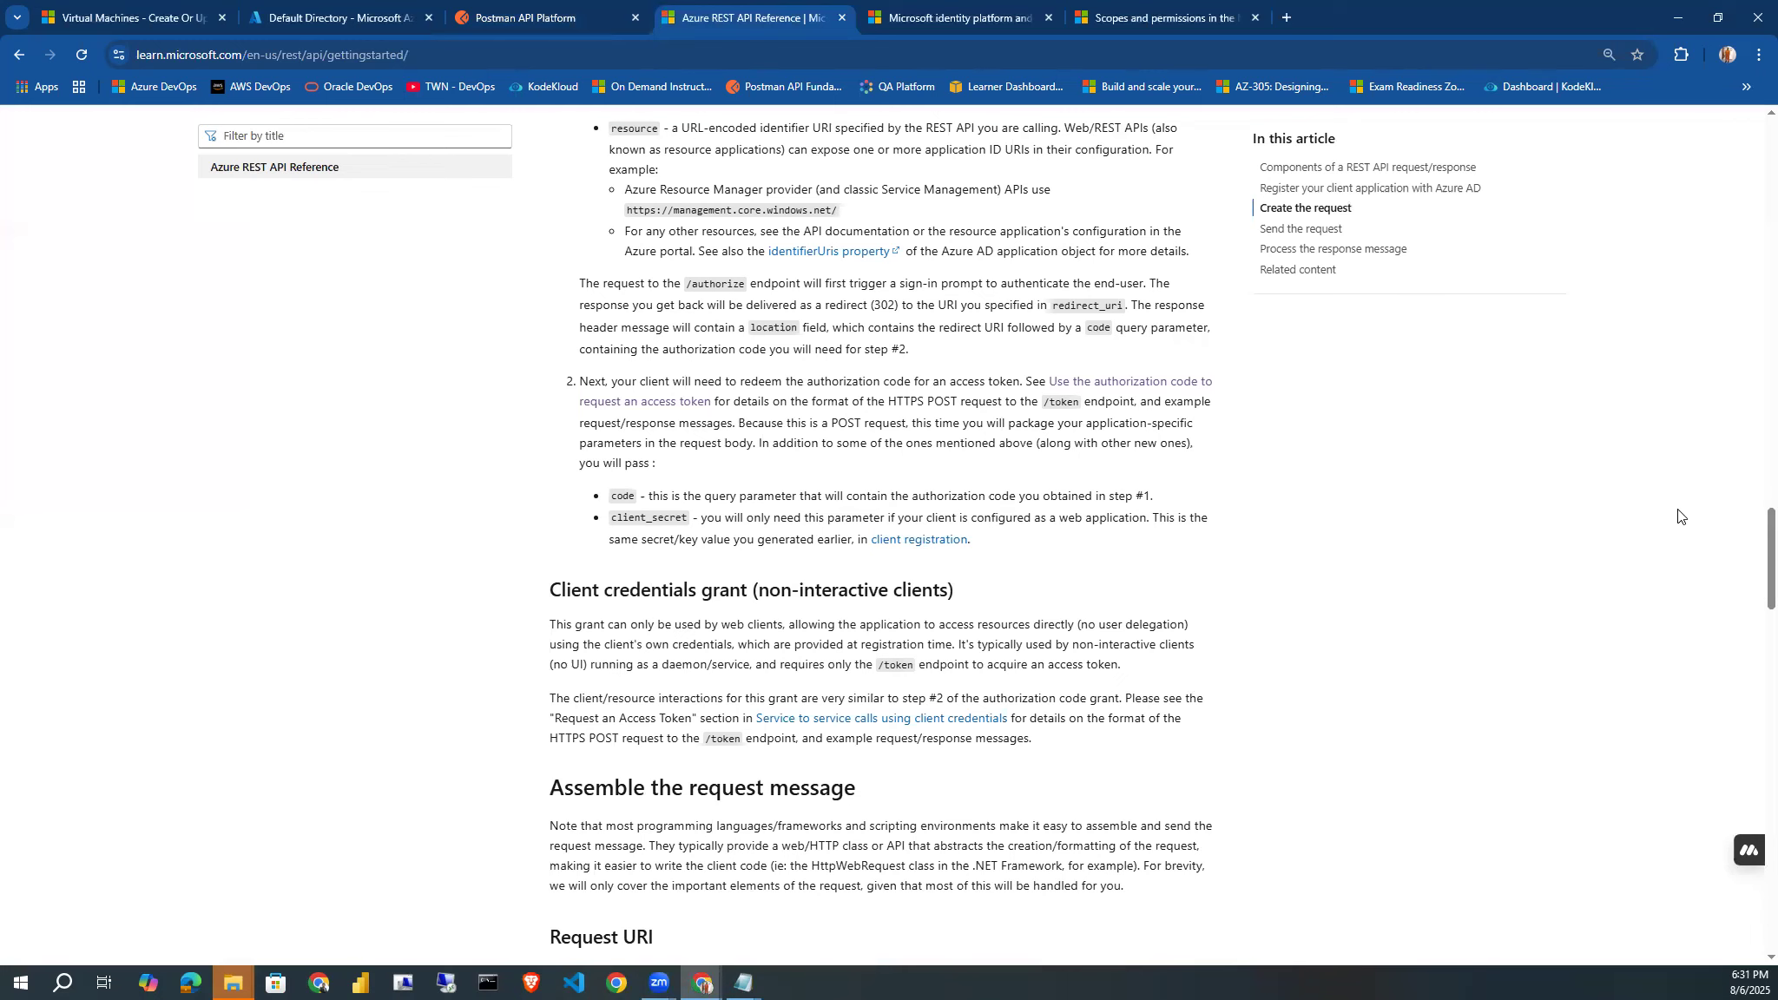
{"action": "left_click_drag", "start_coordinate": [1750, 543], "coordinate": [1754, 131]}
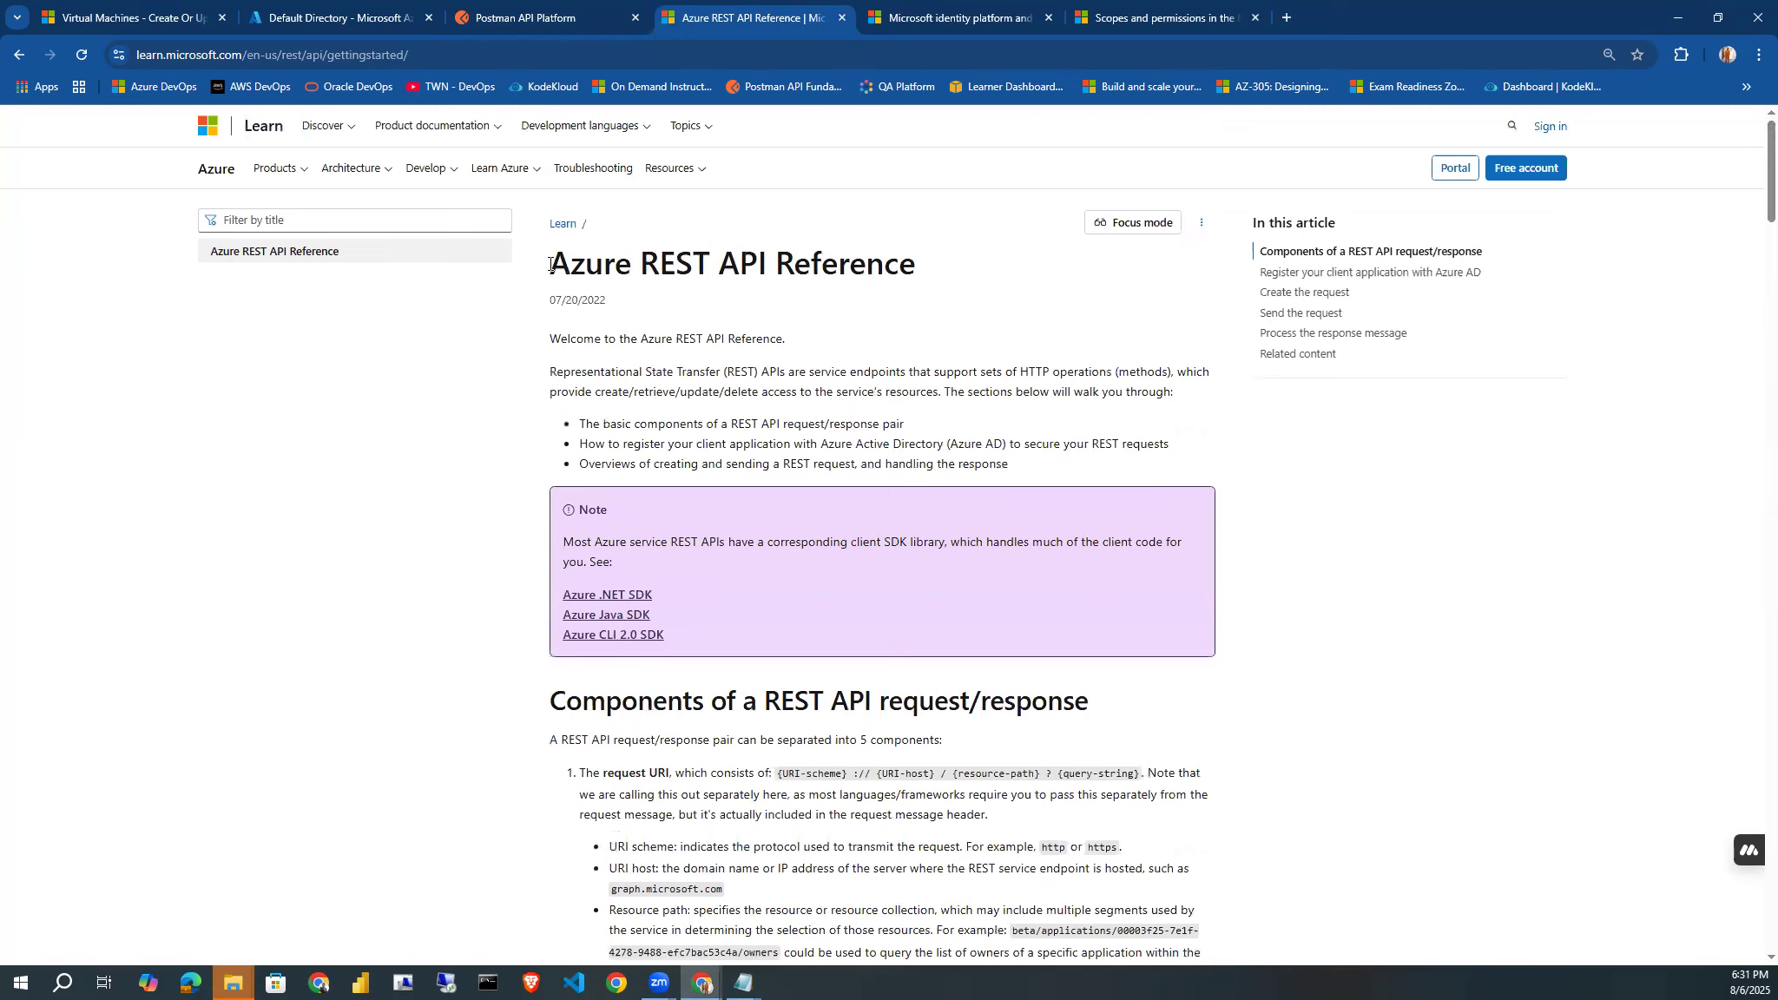
{"action": "left_click_drag", "start_coordinate": [551, 268], "coordinate": [917, 286]}
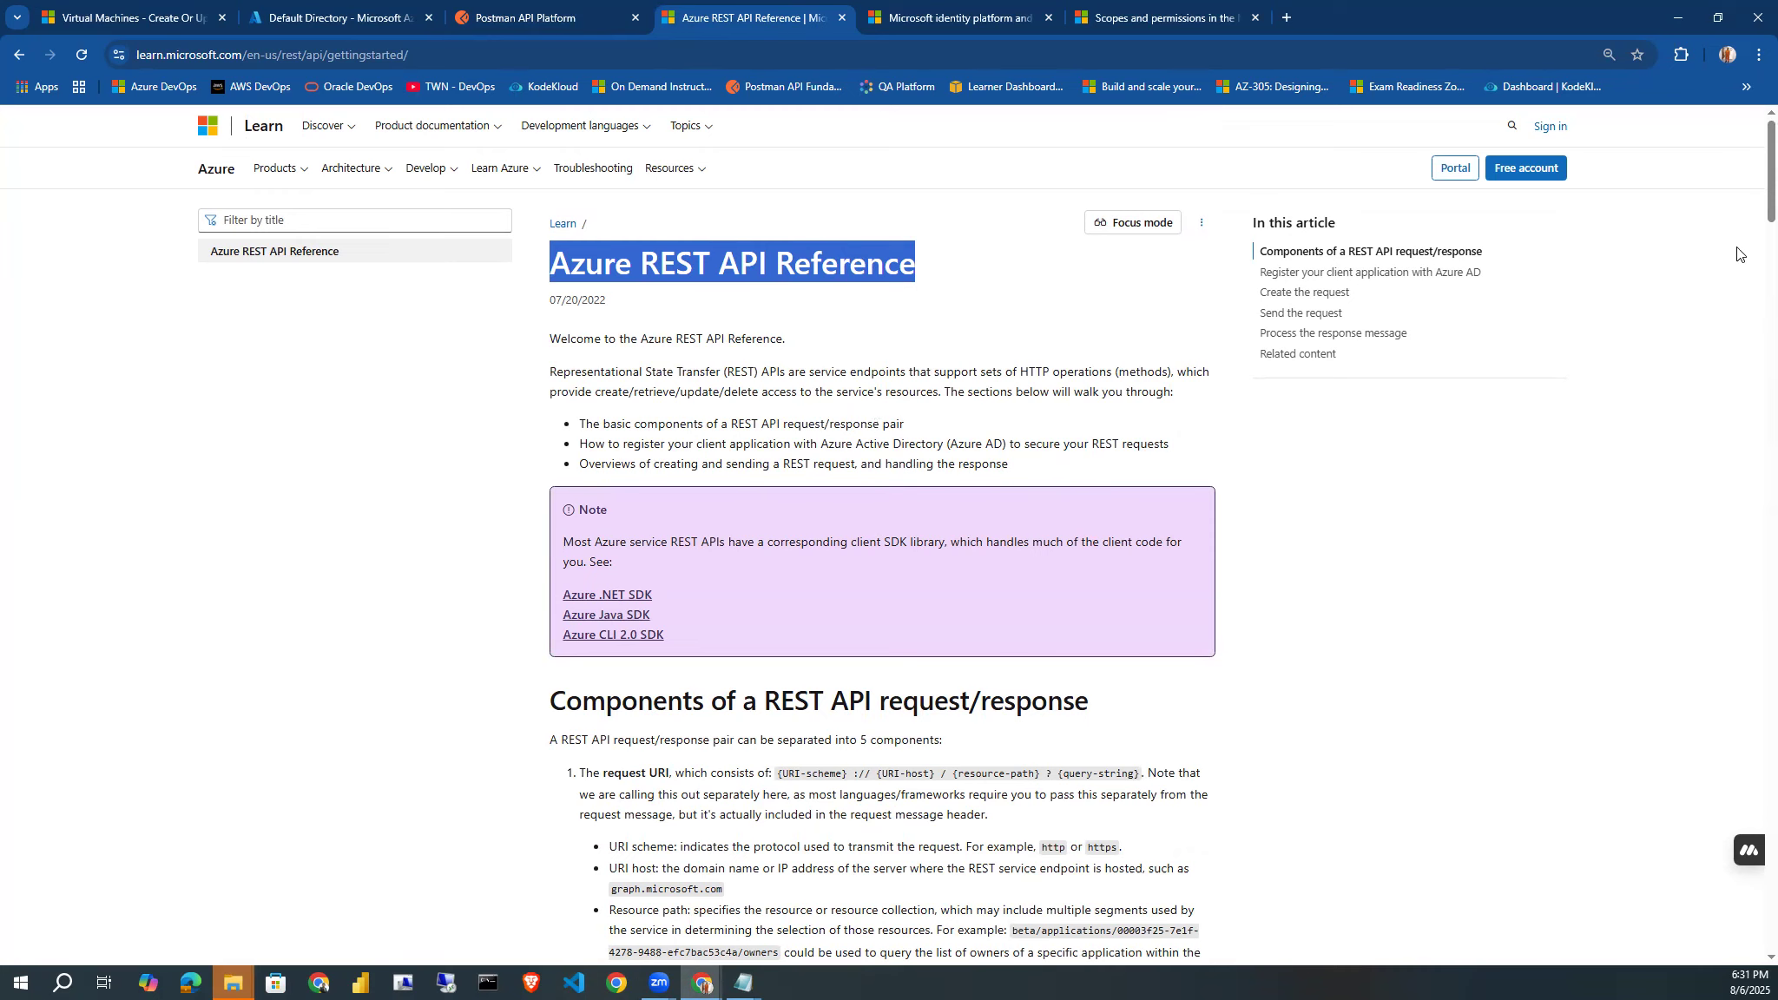
{"action": "scroll", "coordinate": [1751, 271], "scroll_direction": "down", "scroll_amount": 4}
{"action": "scroll", "coordinate": [1752, 271], "scroll_direction": "down", "scroll_amount": 3}
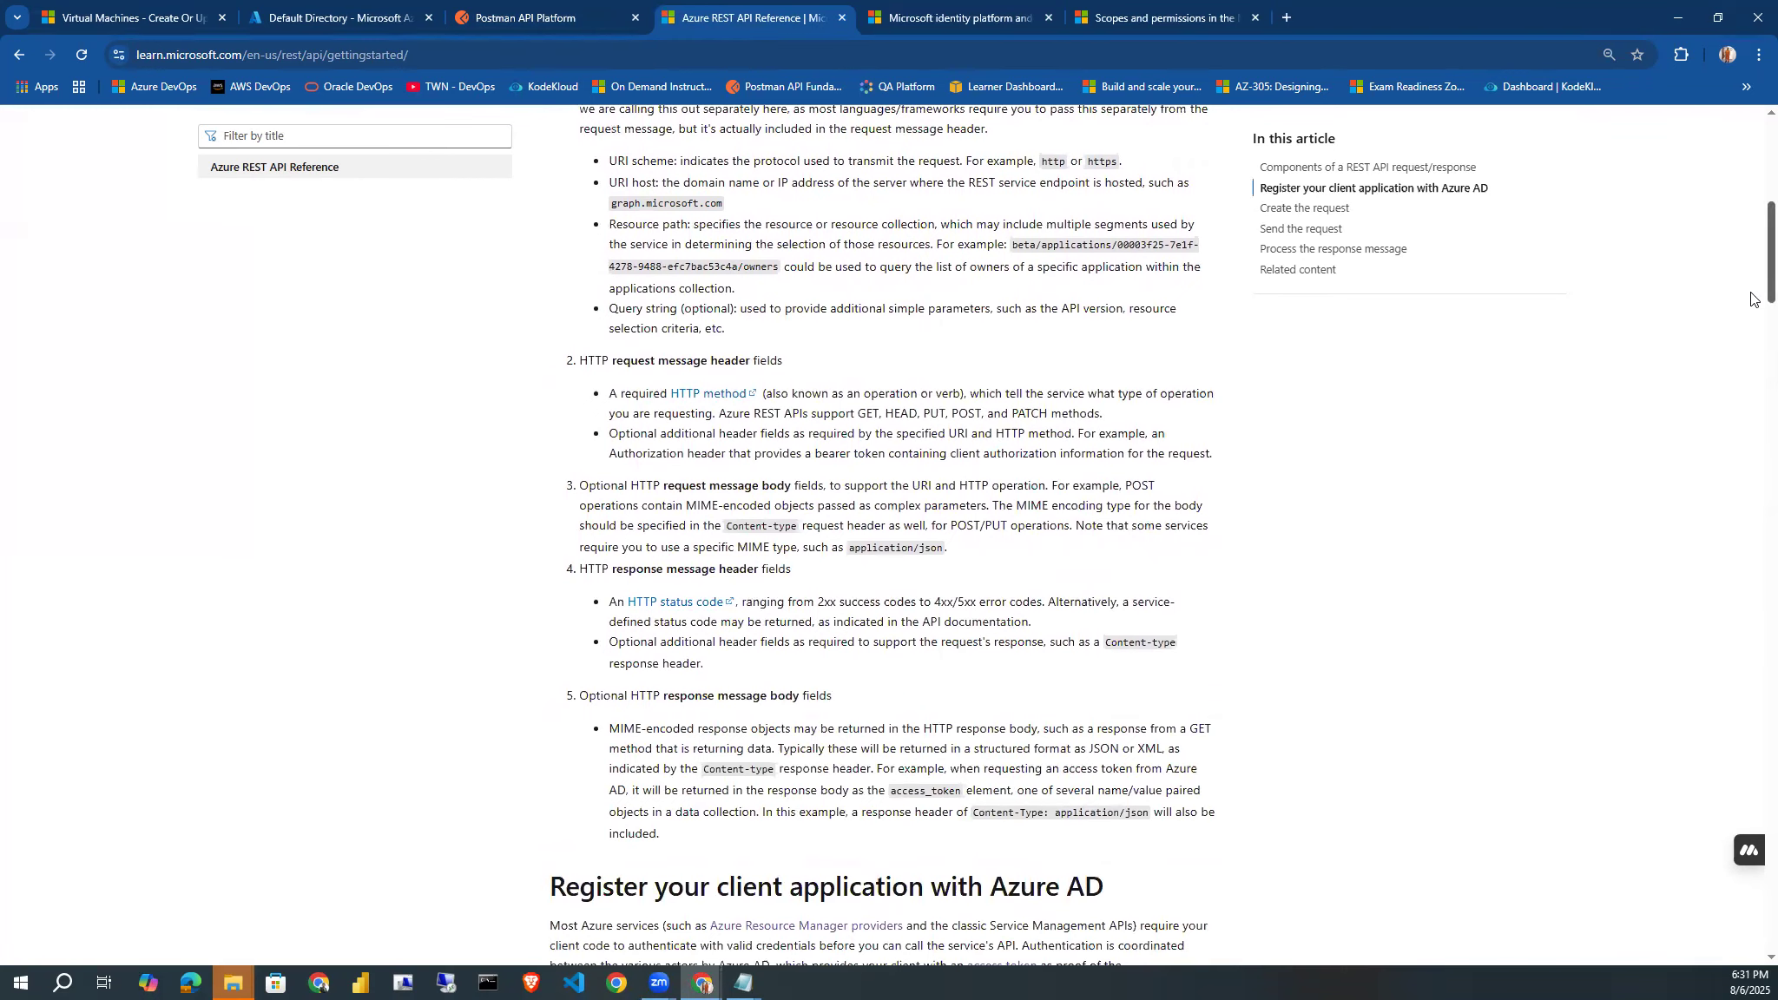
{"action": "scroll", "coordinate": [1751, 304], "scroll_direction": "down", "scroll_amount": 6}
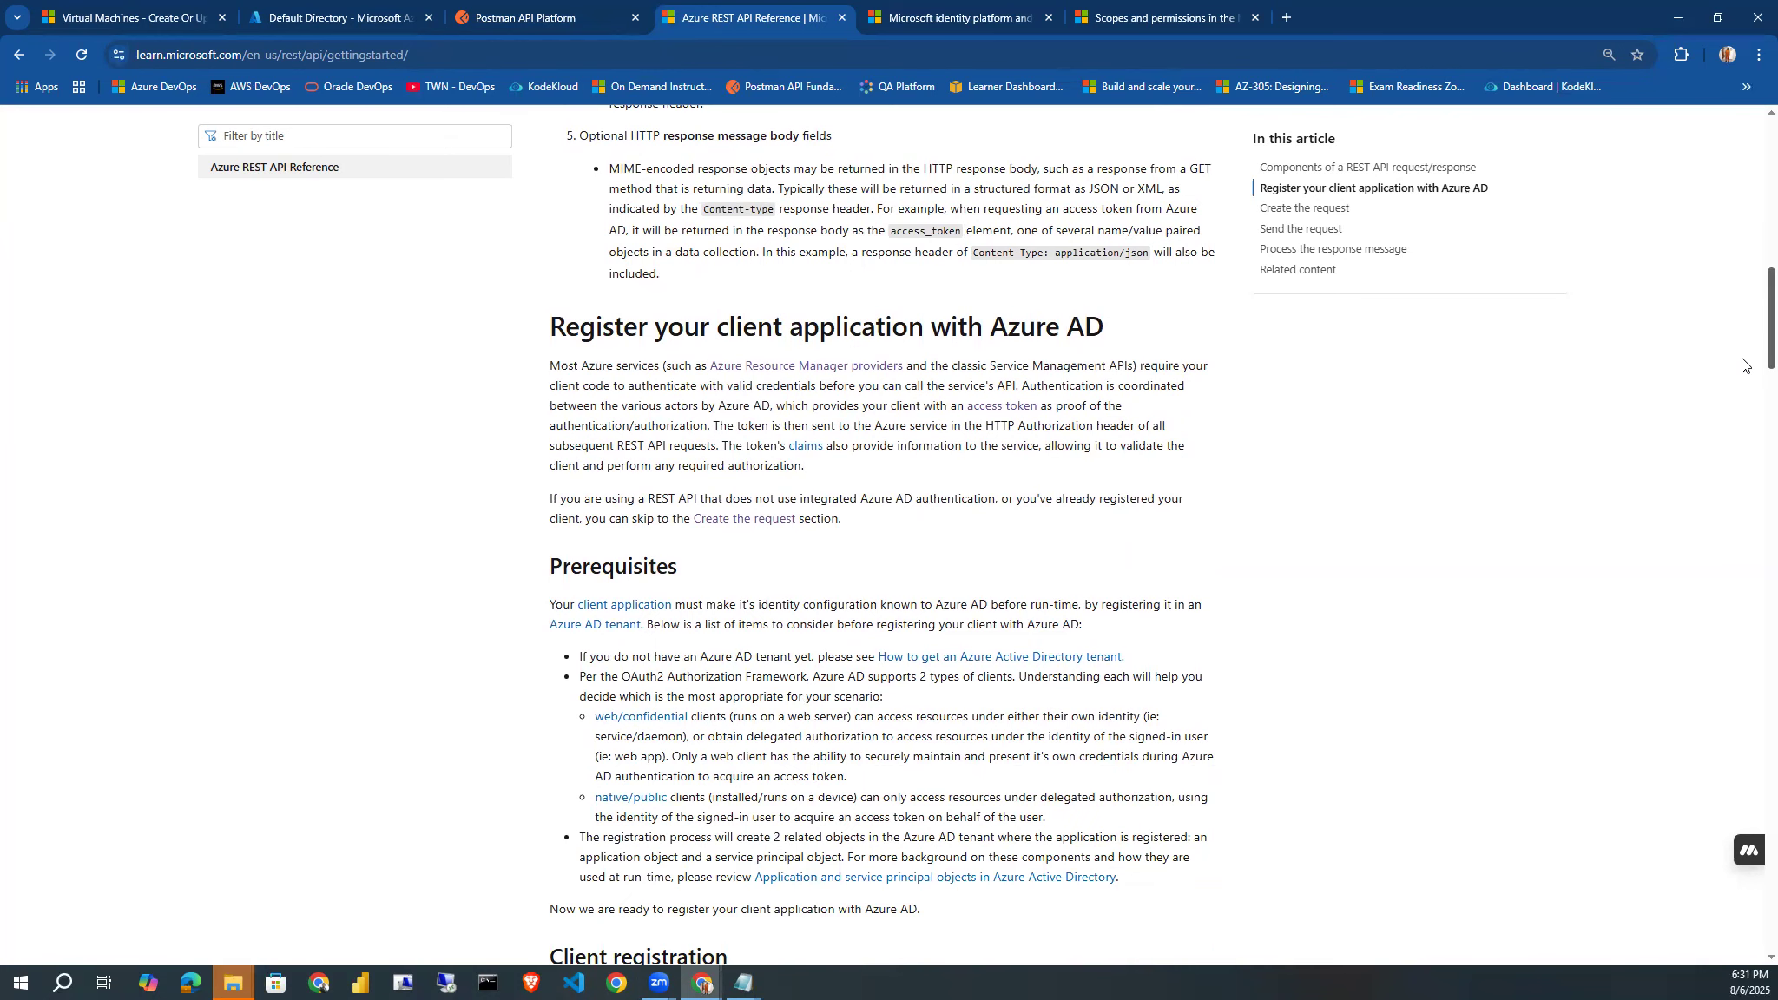
{"action": "scroll", "coordinate": [1737, 382], "scroll_direction": "down", "scroll_amount": 3}
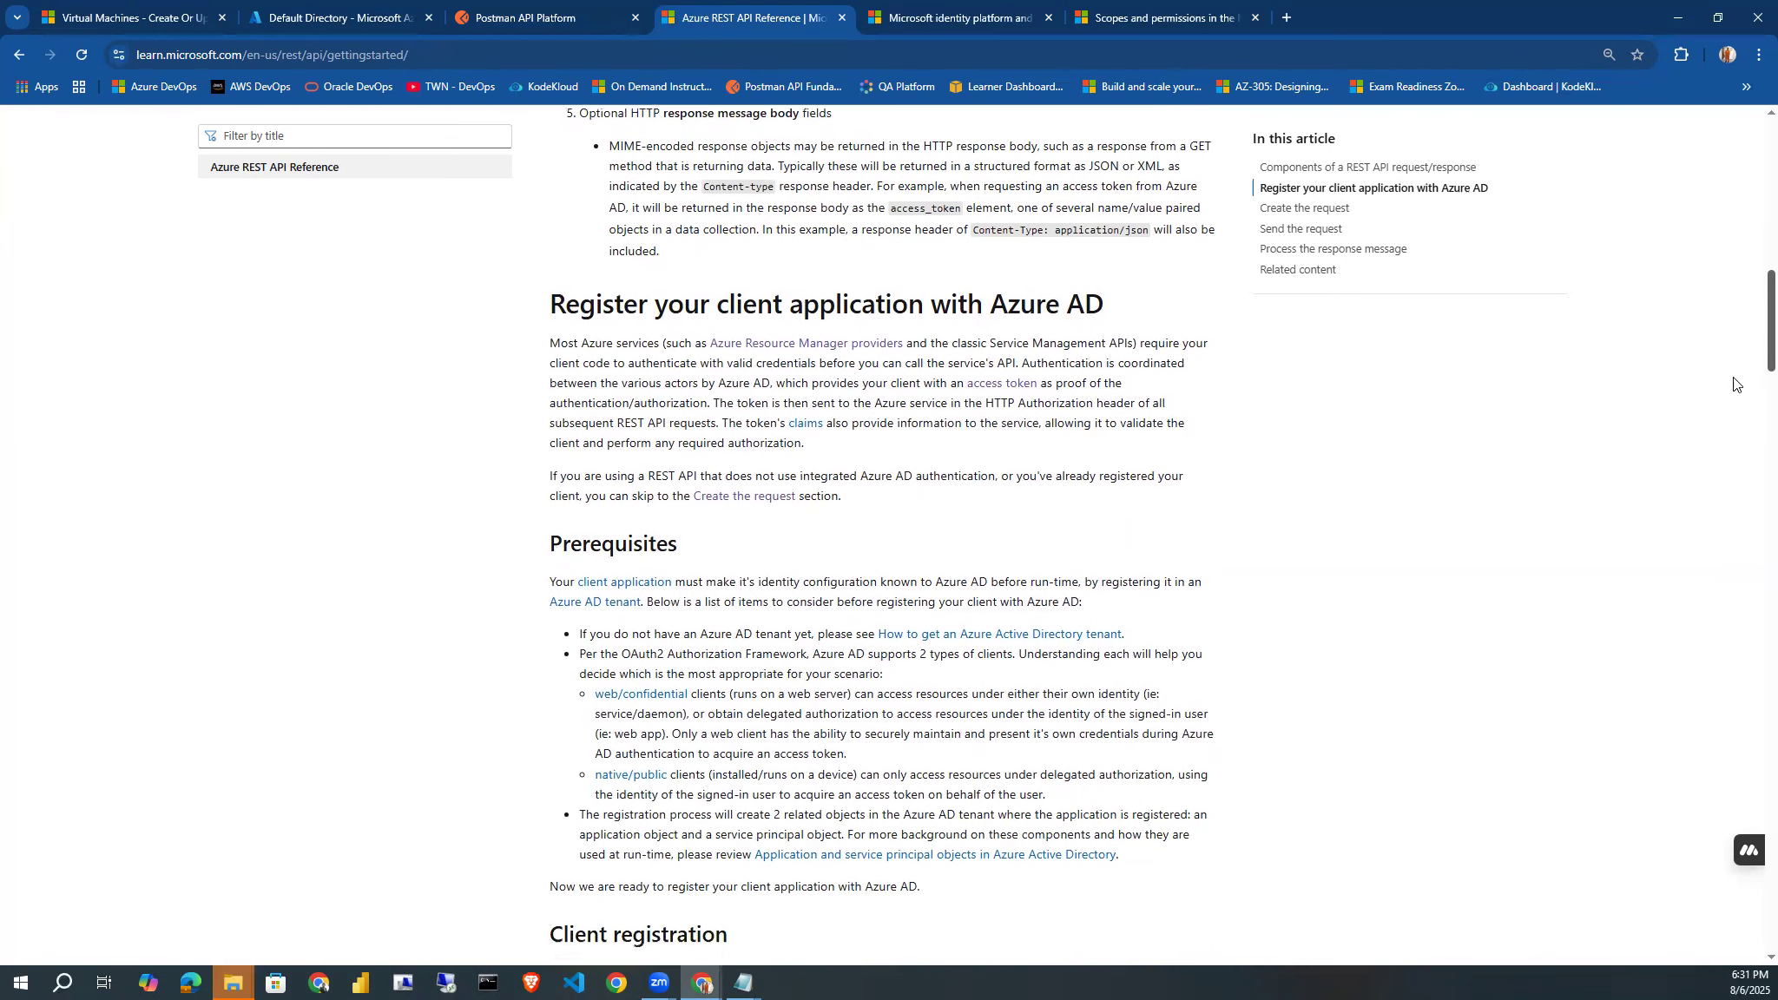
{"action": "scroll", "coordinate": [1728, 400], "scroll_direction": "down", "scroll_amount": 4}
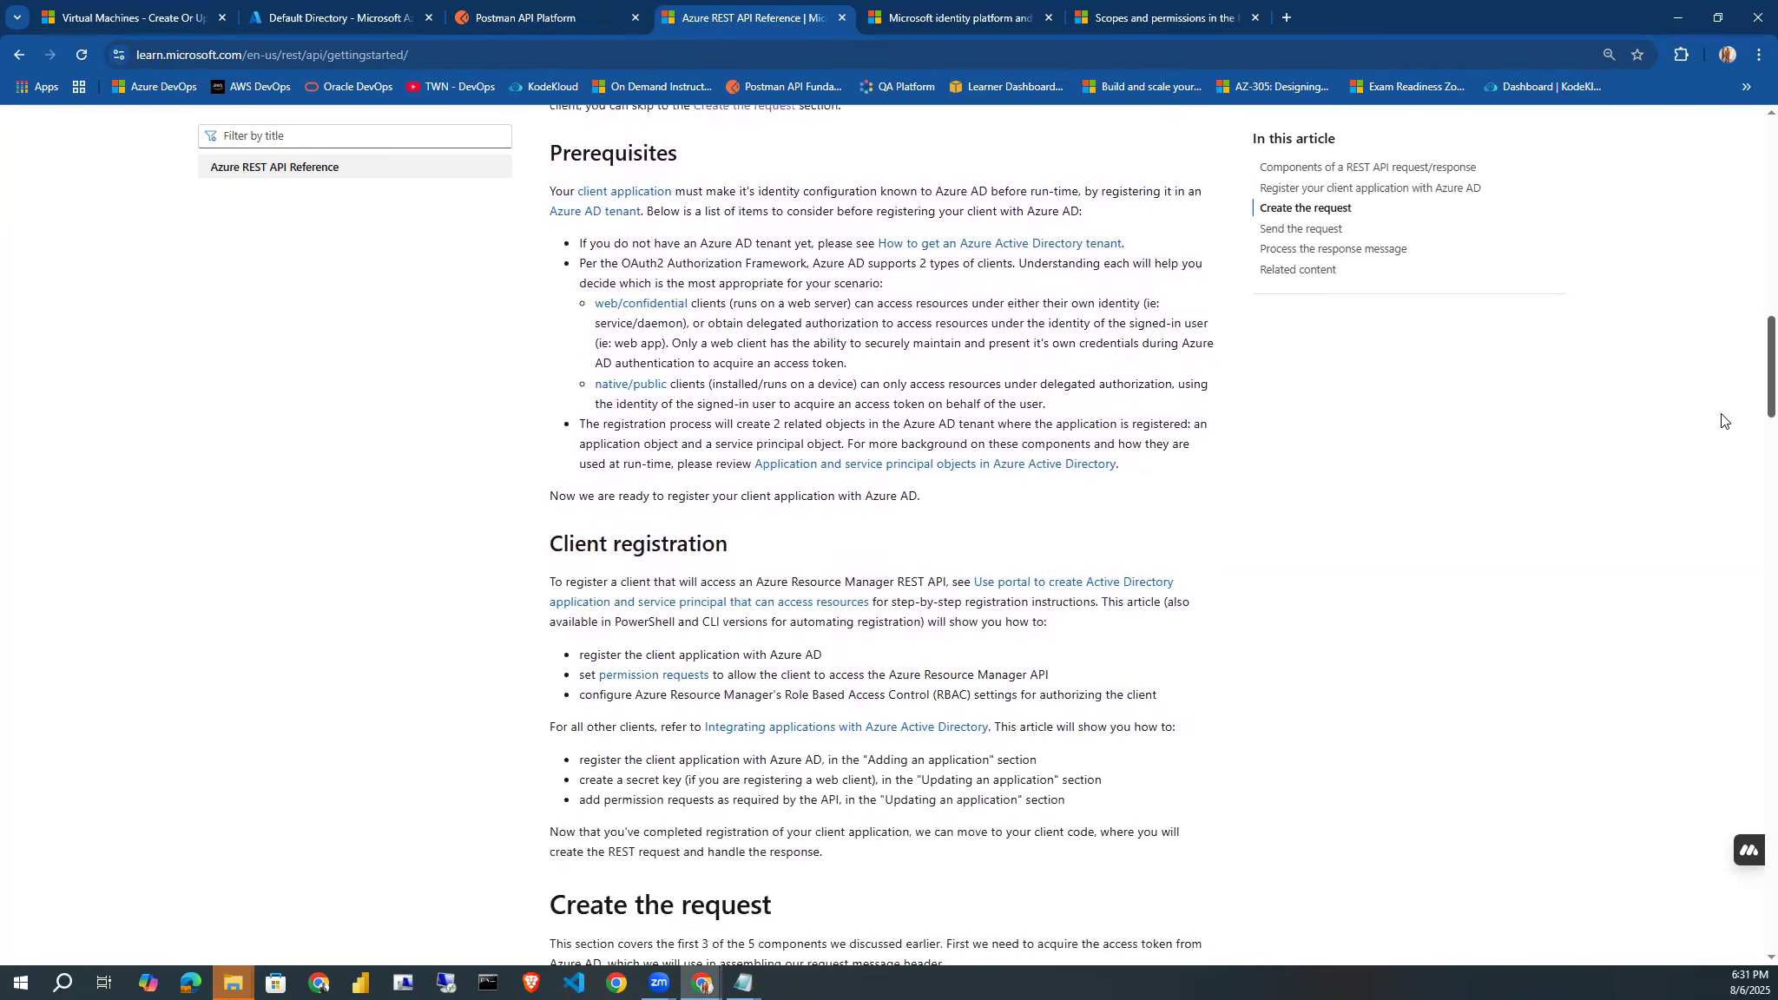
{"action": "scroll", "coordinate": [1718, 432], "scroll_direction": "down", "scroll_amount": 1}
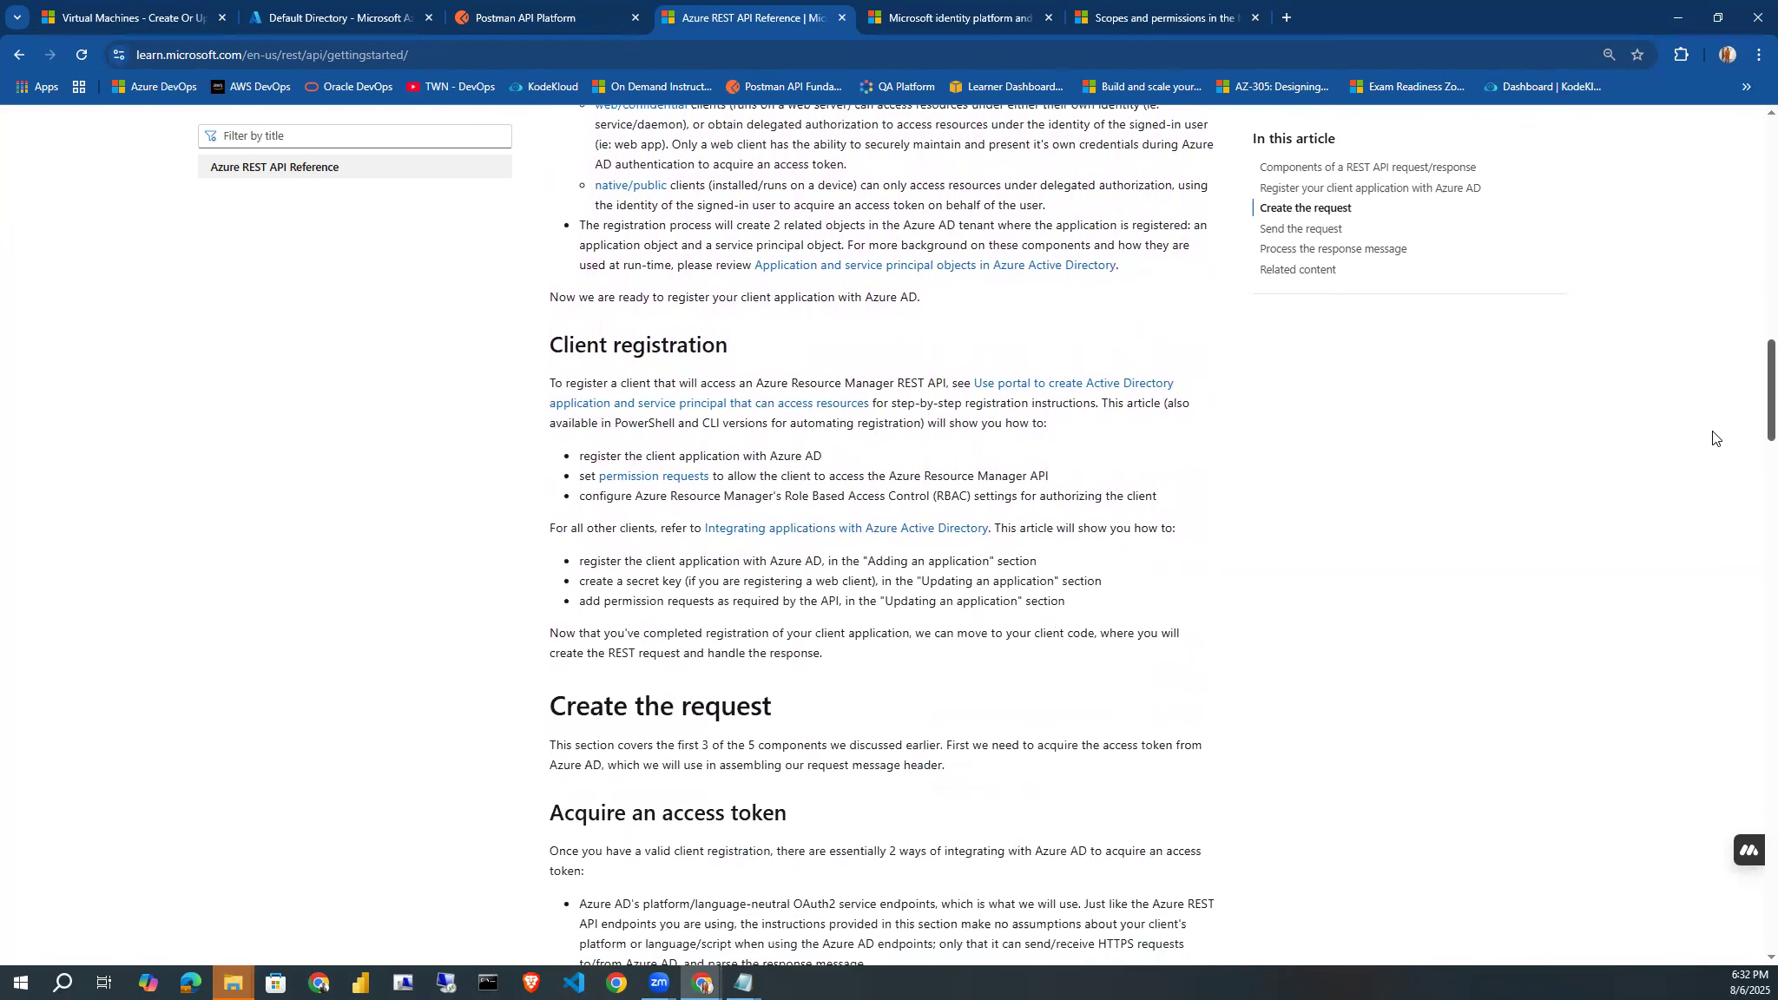
{"action": "scroll", "coordinate": [1713, 437], "scroll_direction": "down", "scroll_amount": 2}
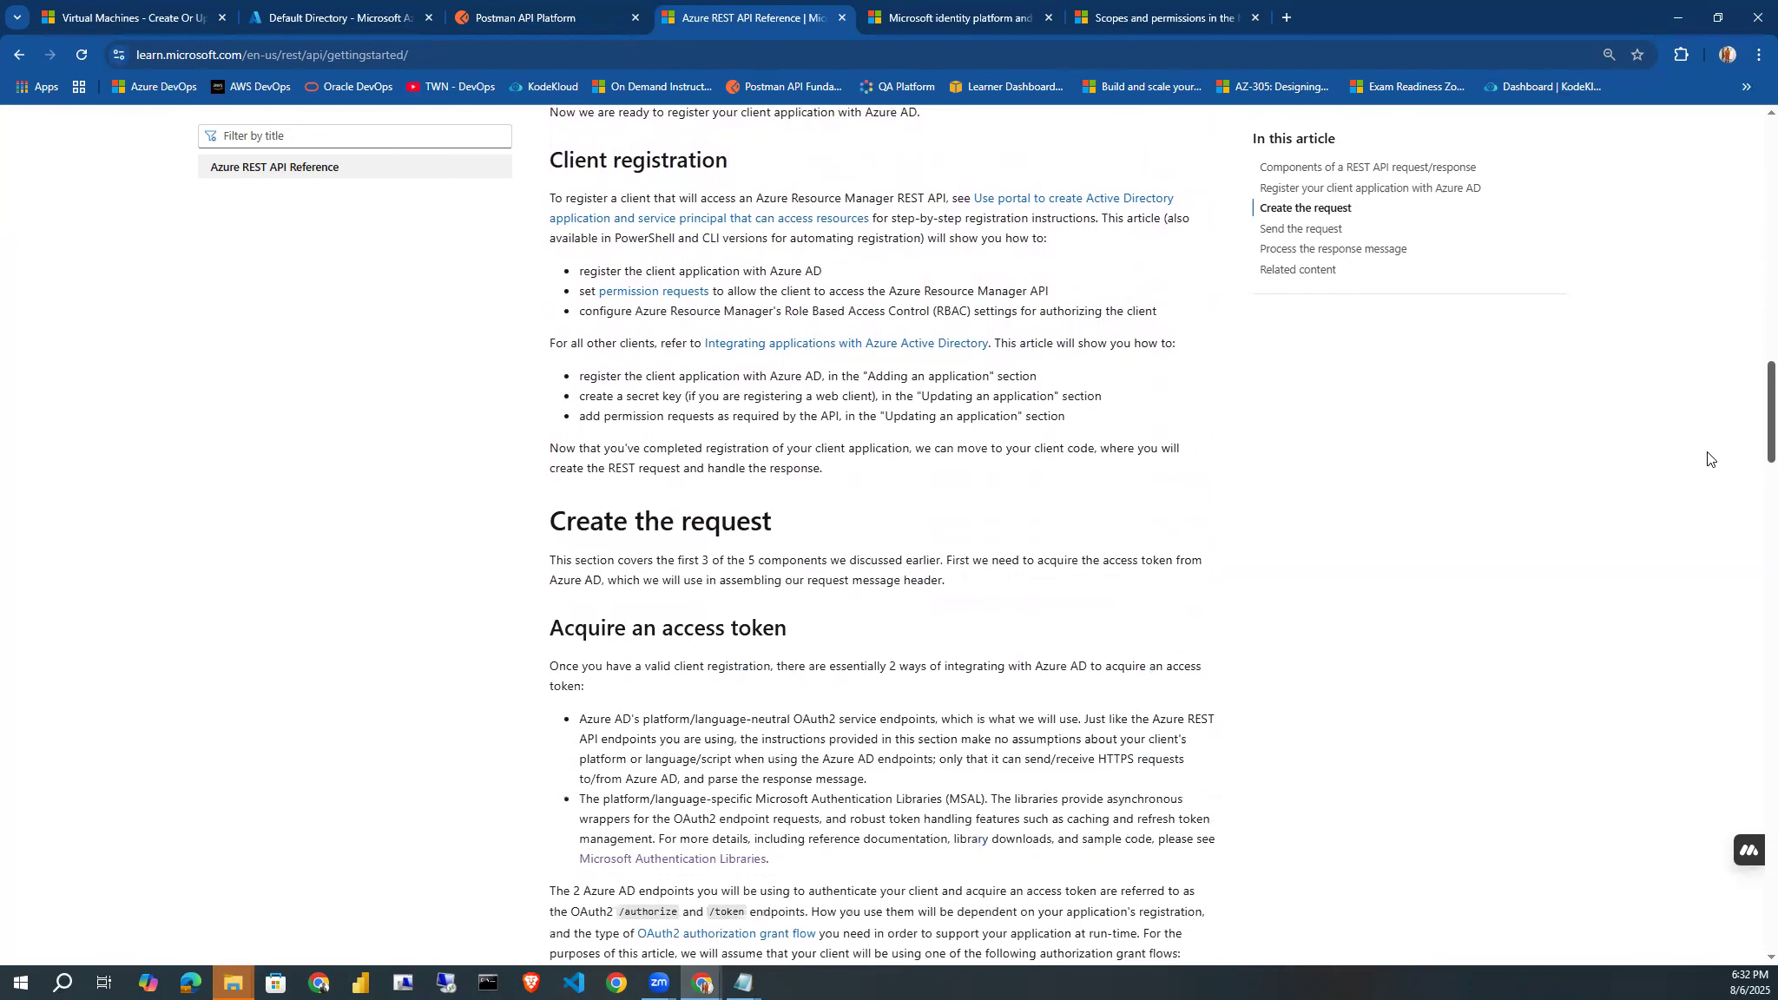
{"action": "scroll", "coordinate": [1707, 459], "scroll_direction": "down", "scroll_amount": 6}
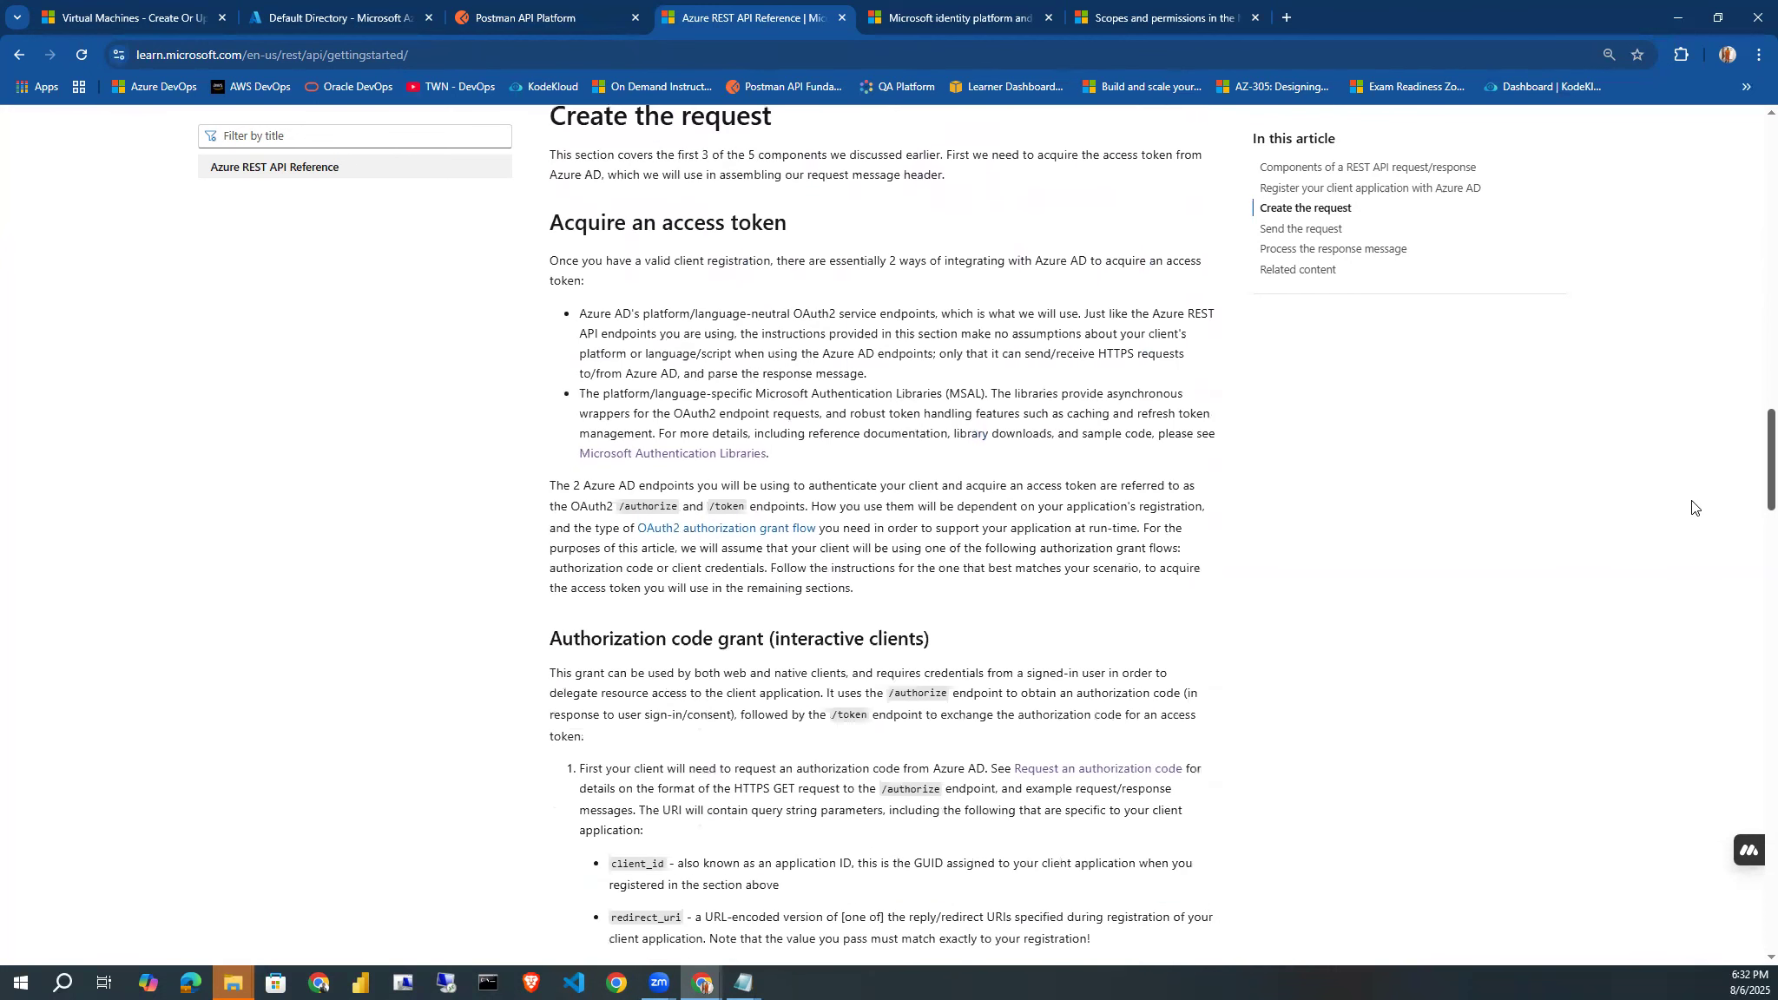
{"action": "scroll", "coordinate": [1689, 526], "scroll_direction": "down", "scroll_amount": 2}
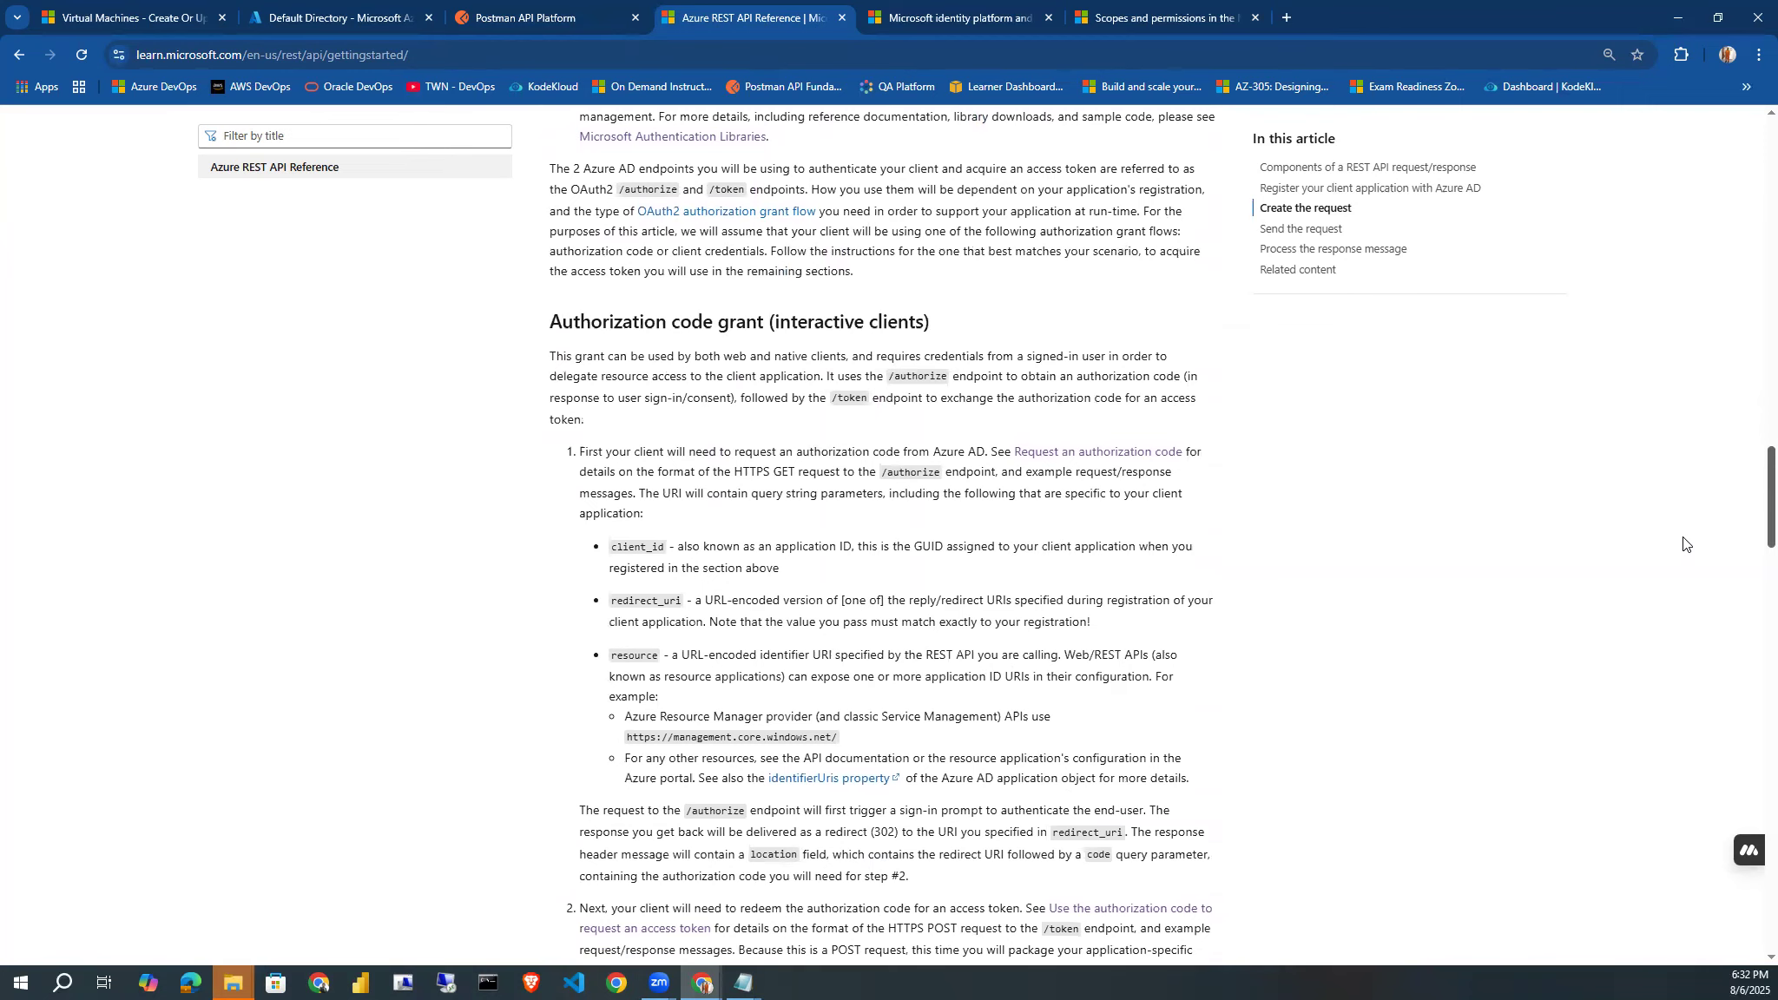
{"action": "scroll", "coordinate": [1684, 543], "scroll_direction": "down", "scroll_amount": 7}
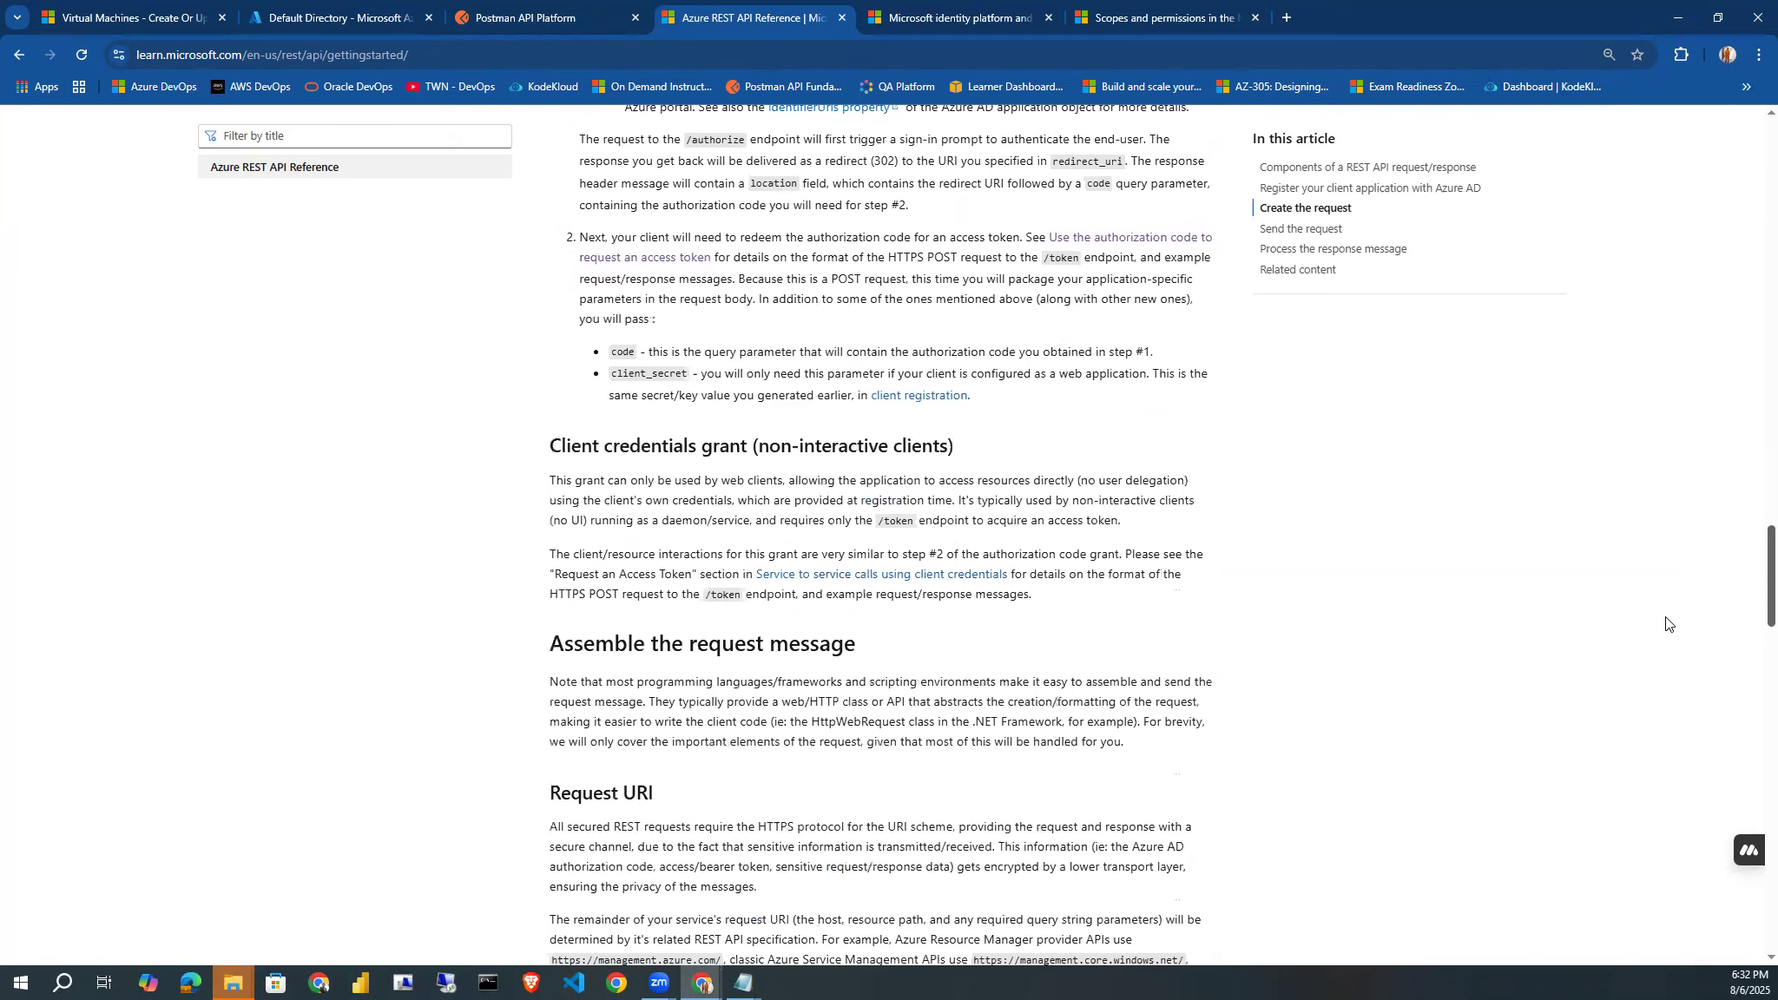
{"action": "key", "text": "Home"}
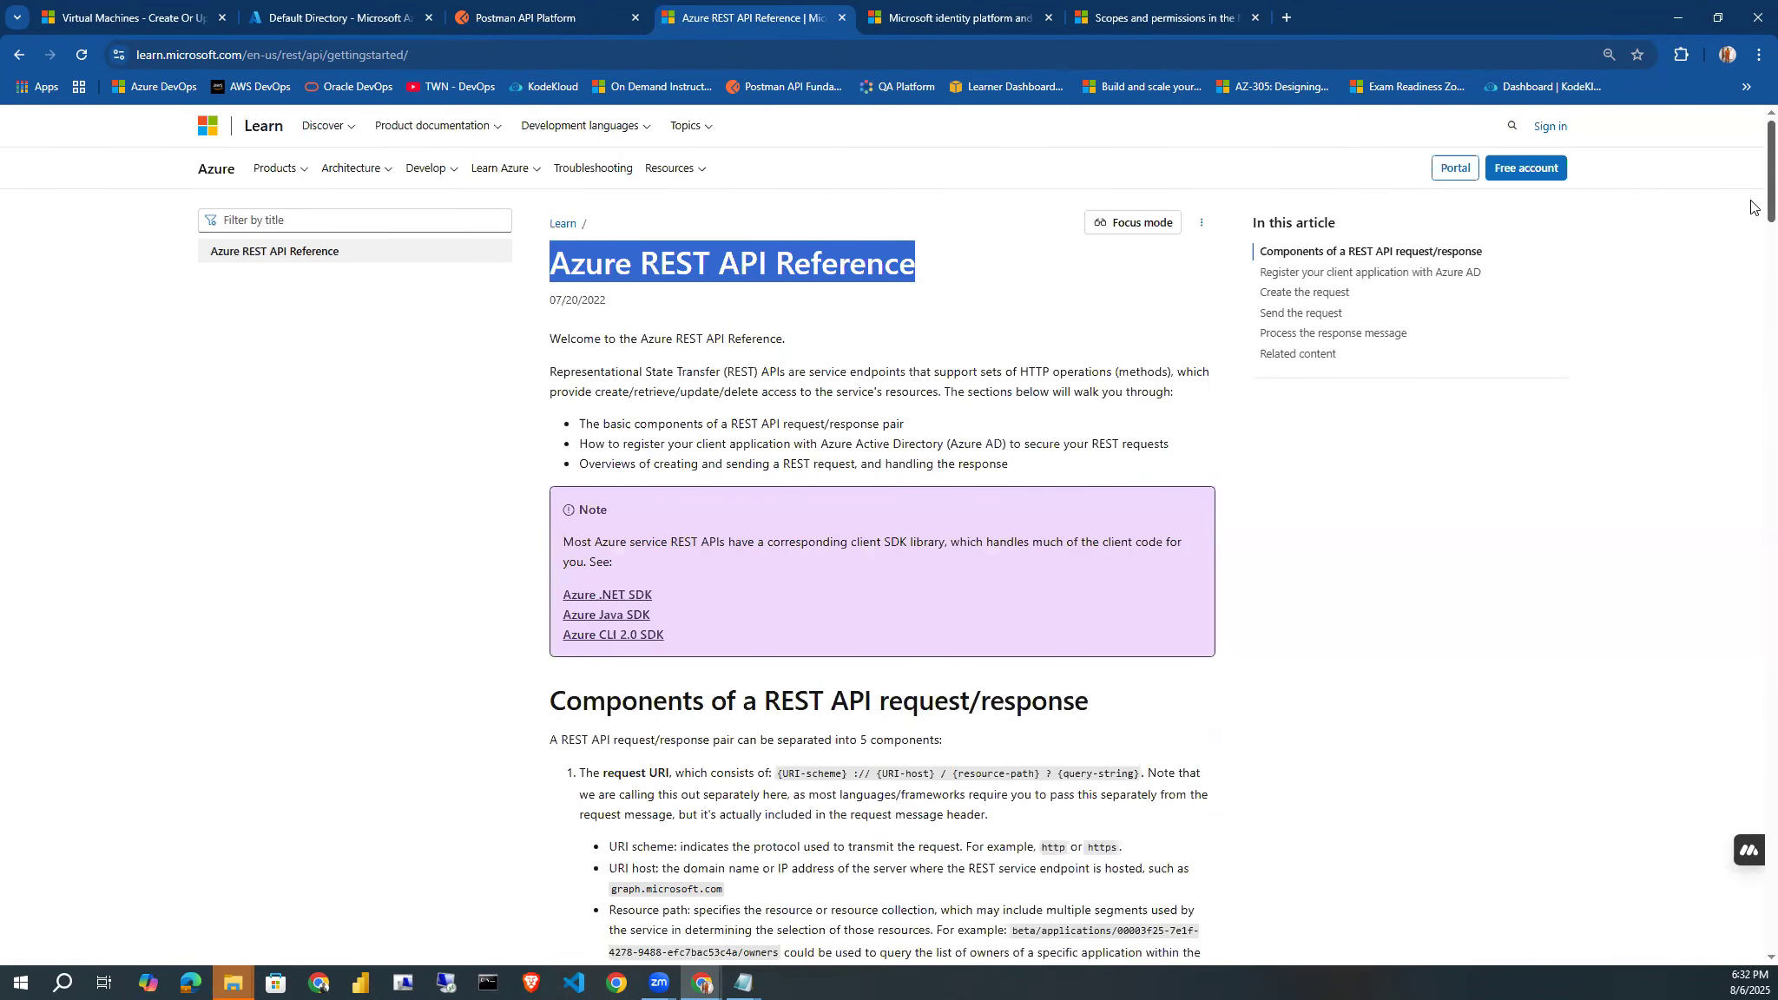
{"action": "scroll", "coordinate": [1752, 228], "scroll_direction": "down", "scroll_amount": 2}
{"action": "scroll", "coordinate": [1751, 229], "scroll_direction": "down", "scroll_amount": 4}
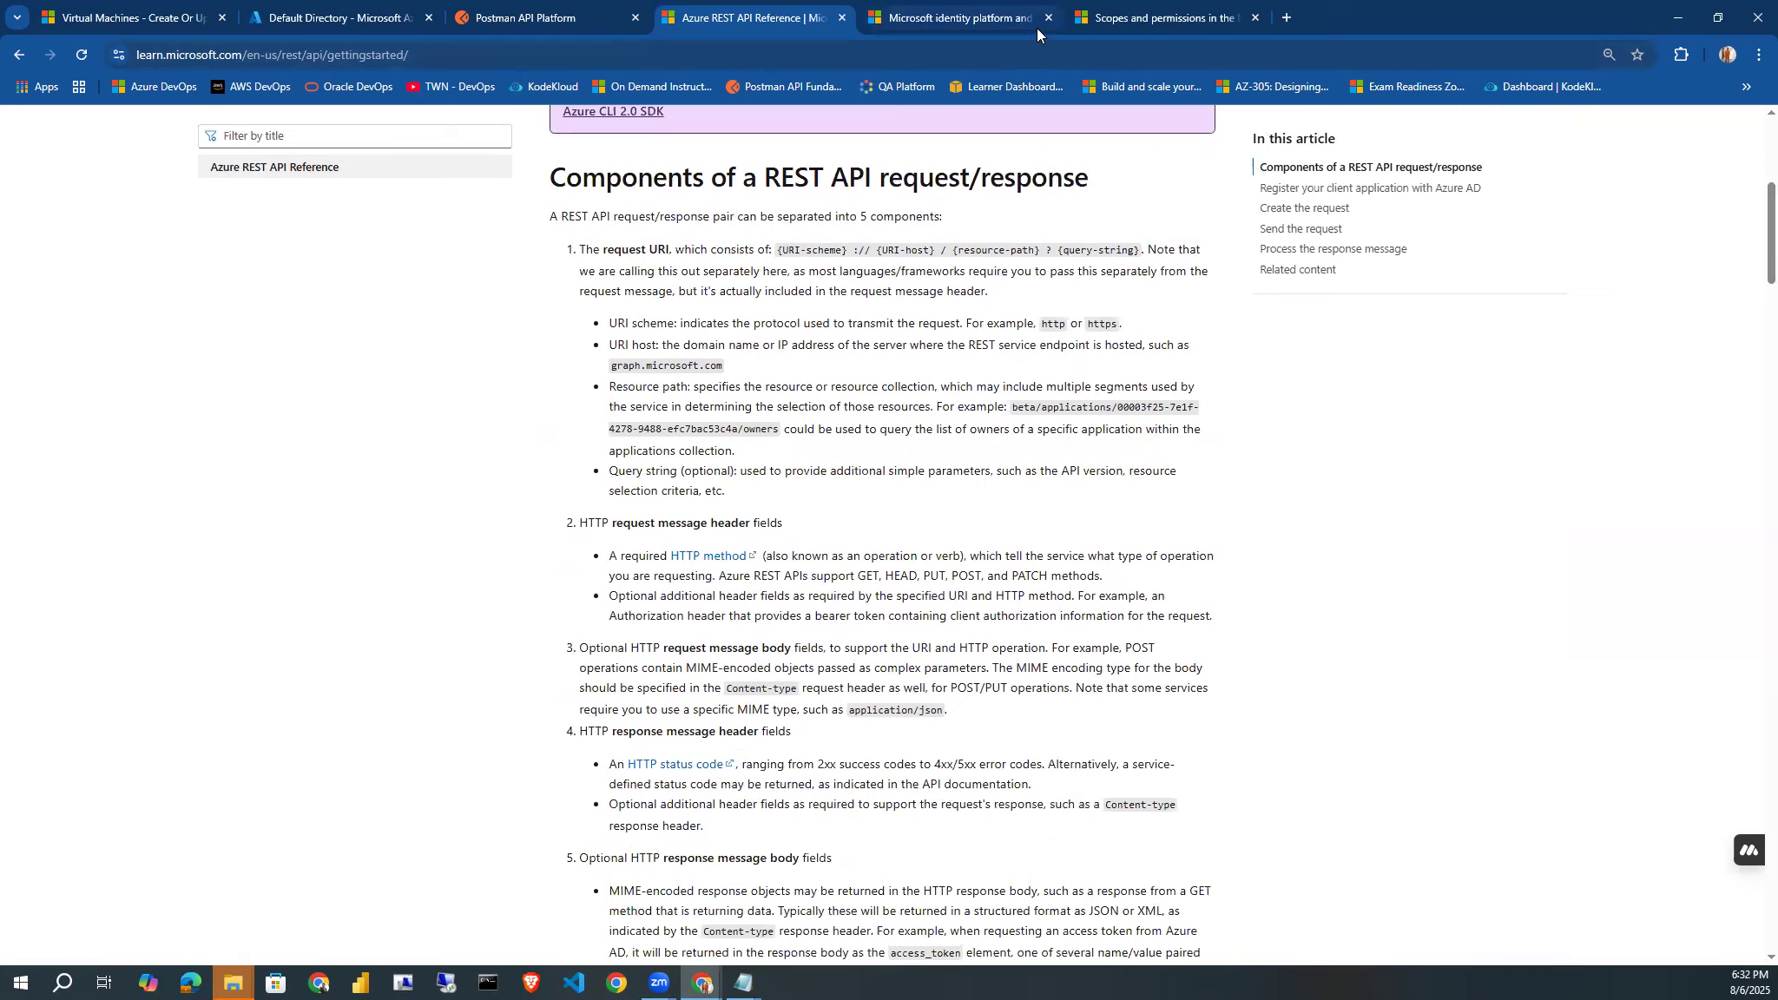
Examine the introduction of the Microsoft identity platform and OAuth 2.0 authorization code flow article.
{"action": "left_click", "coordinate": [996, 26]}
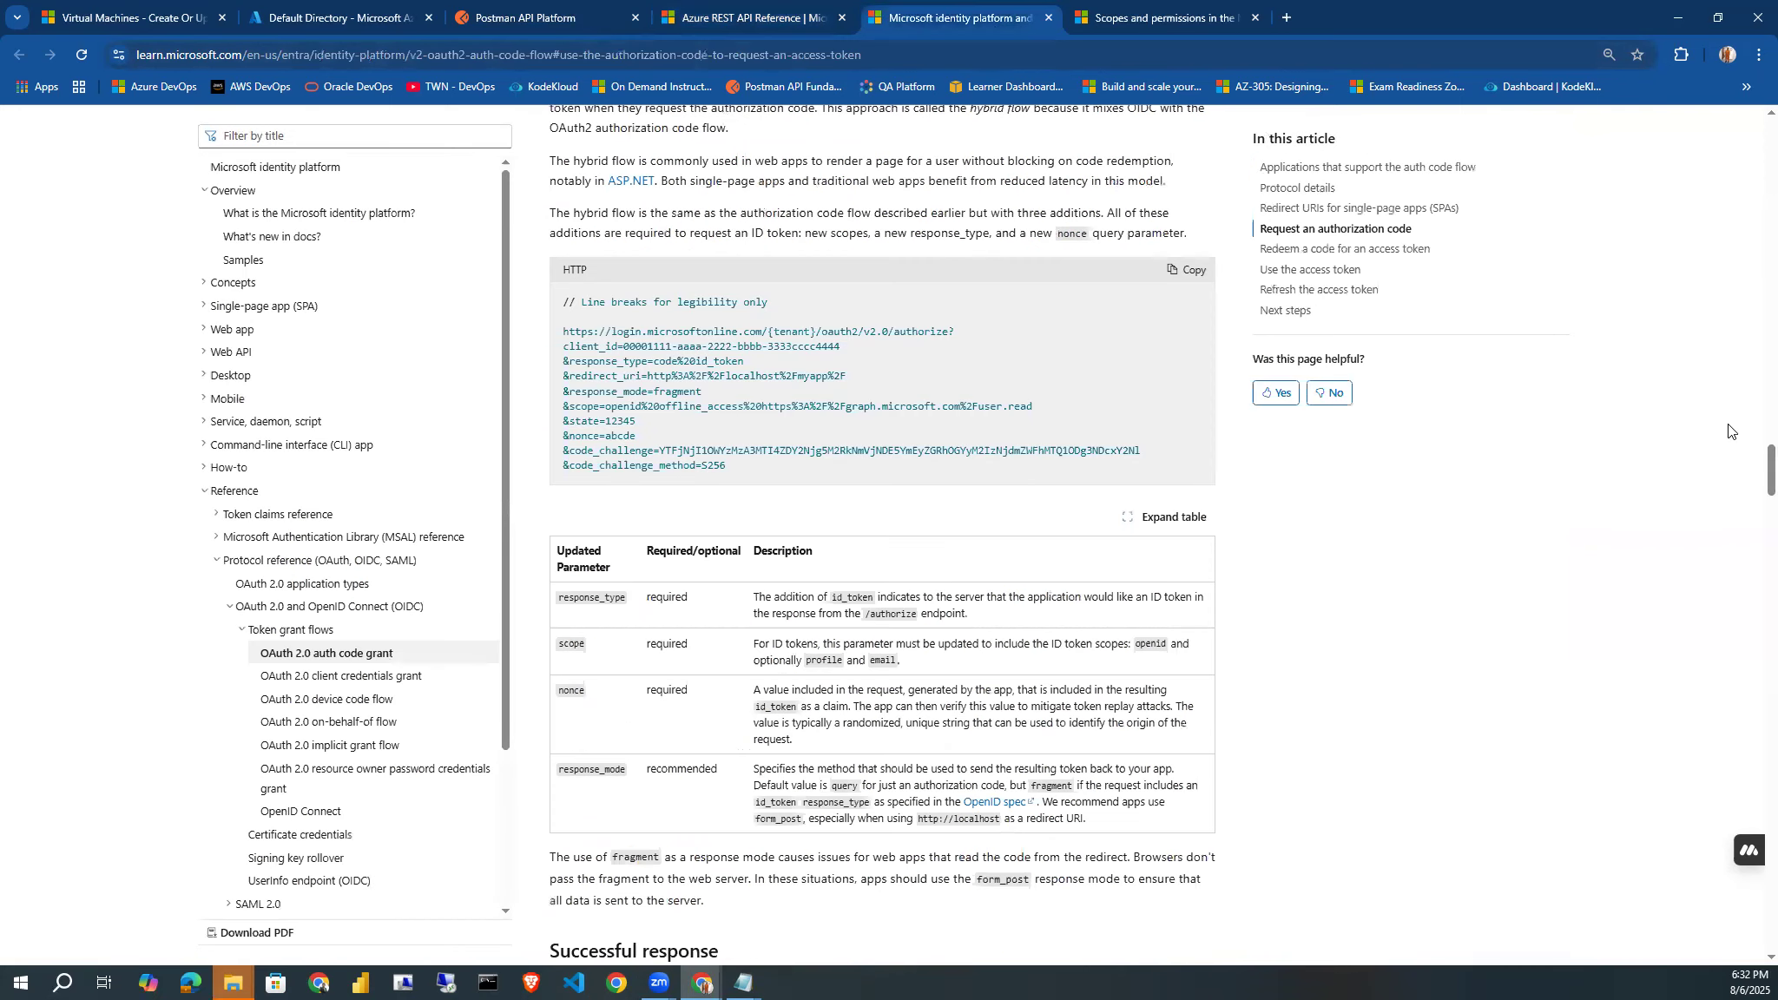
{"action": "left_click_drag", "start_coordinate": [1751, 469], "coordinate": [1752, 138]}
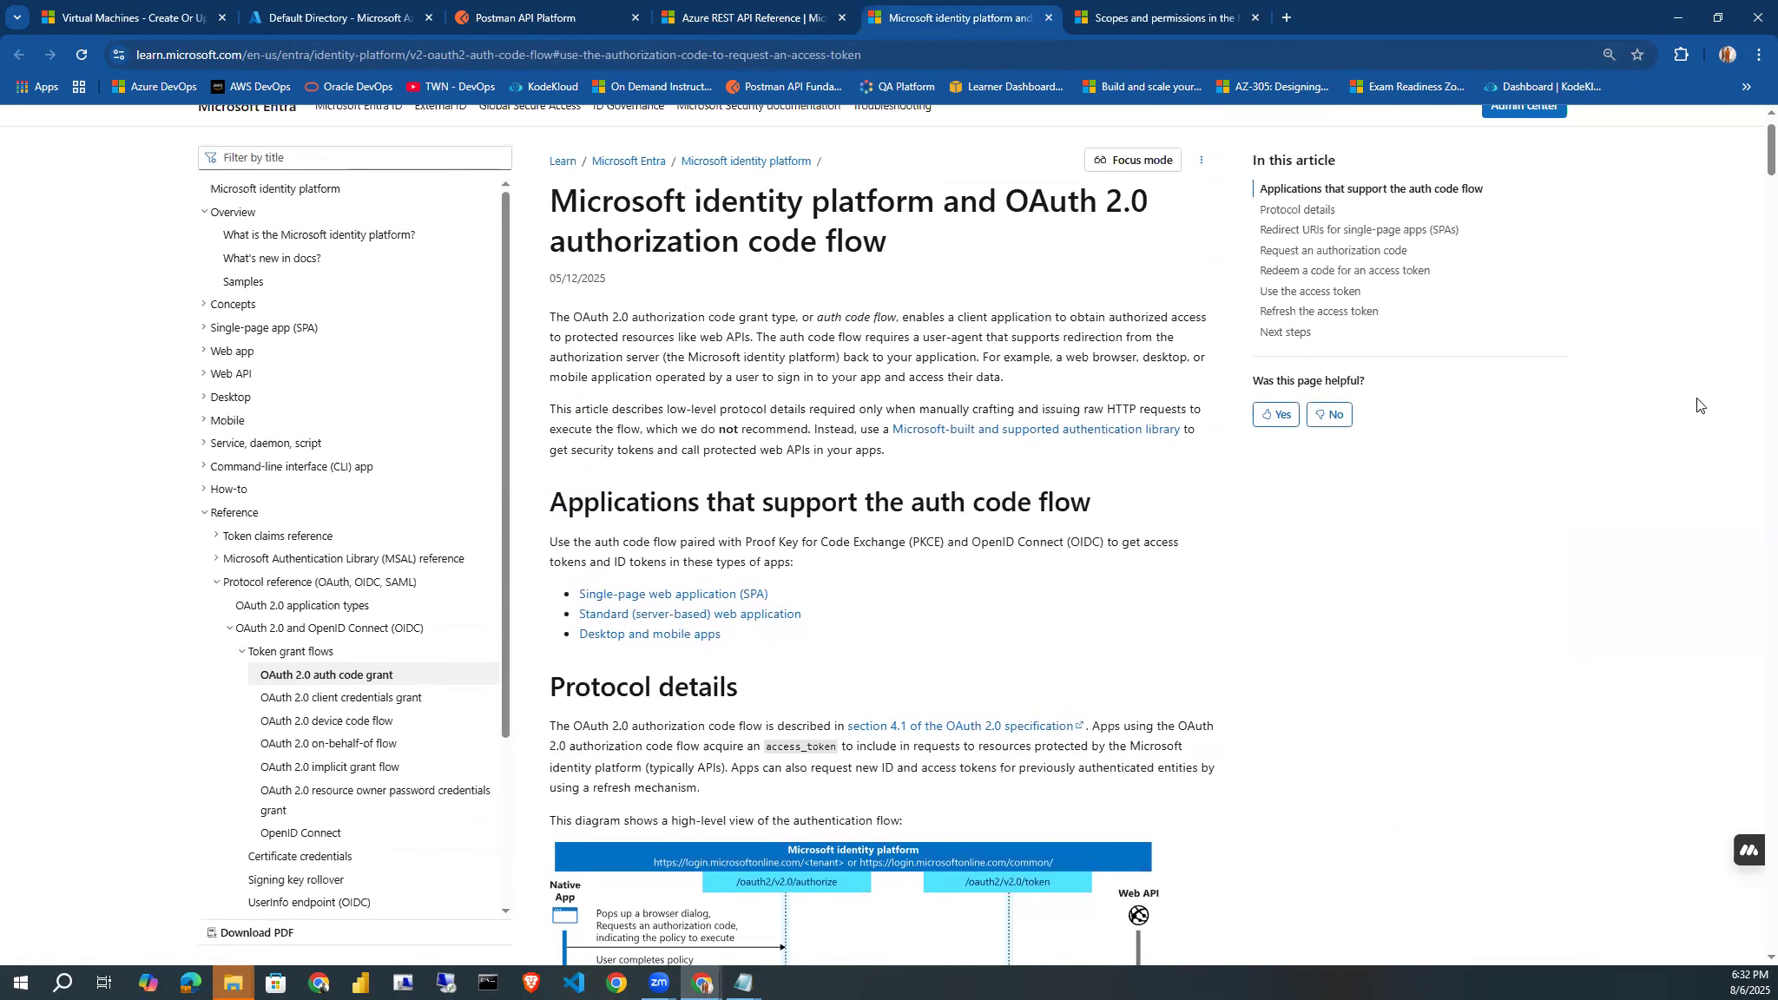
{"action": "mouse_move", "coordinate": [1752, 166]}
{"action": "left_mouse_down"}
{"action": "mouse_move", "coordinate": [1746, 311]}
{"action": "mouse_move", "coordinate": [1714, 428]}
{"action": "mouse_move", "coordinate": [1748, 148]}
{"action": "left_mouse_up"}
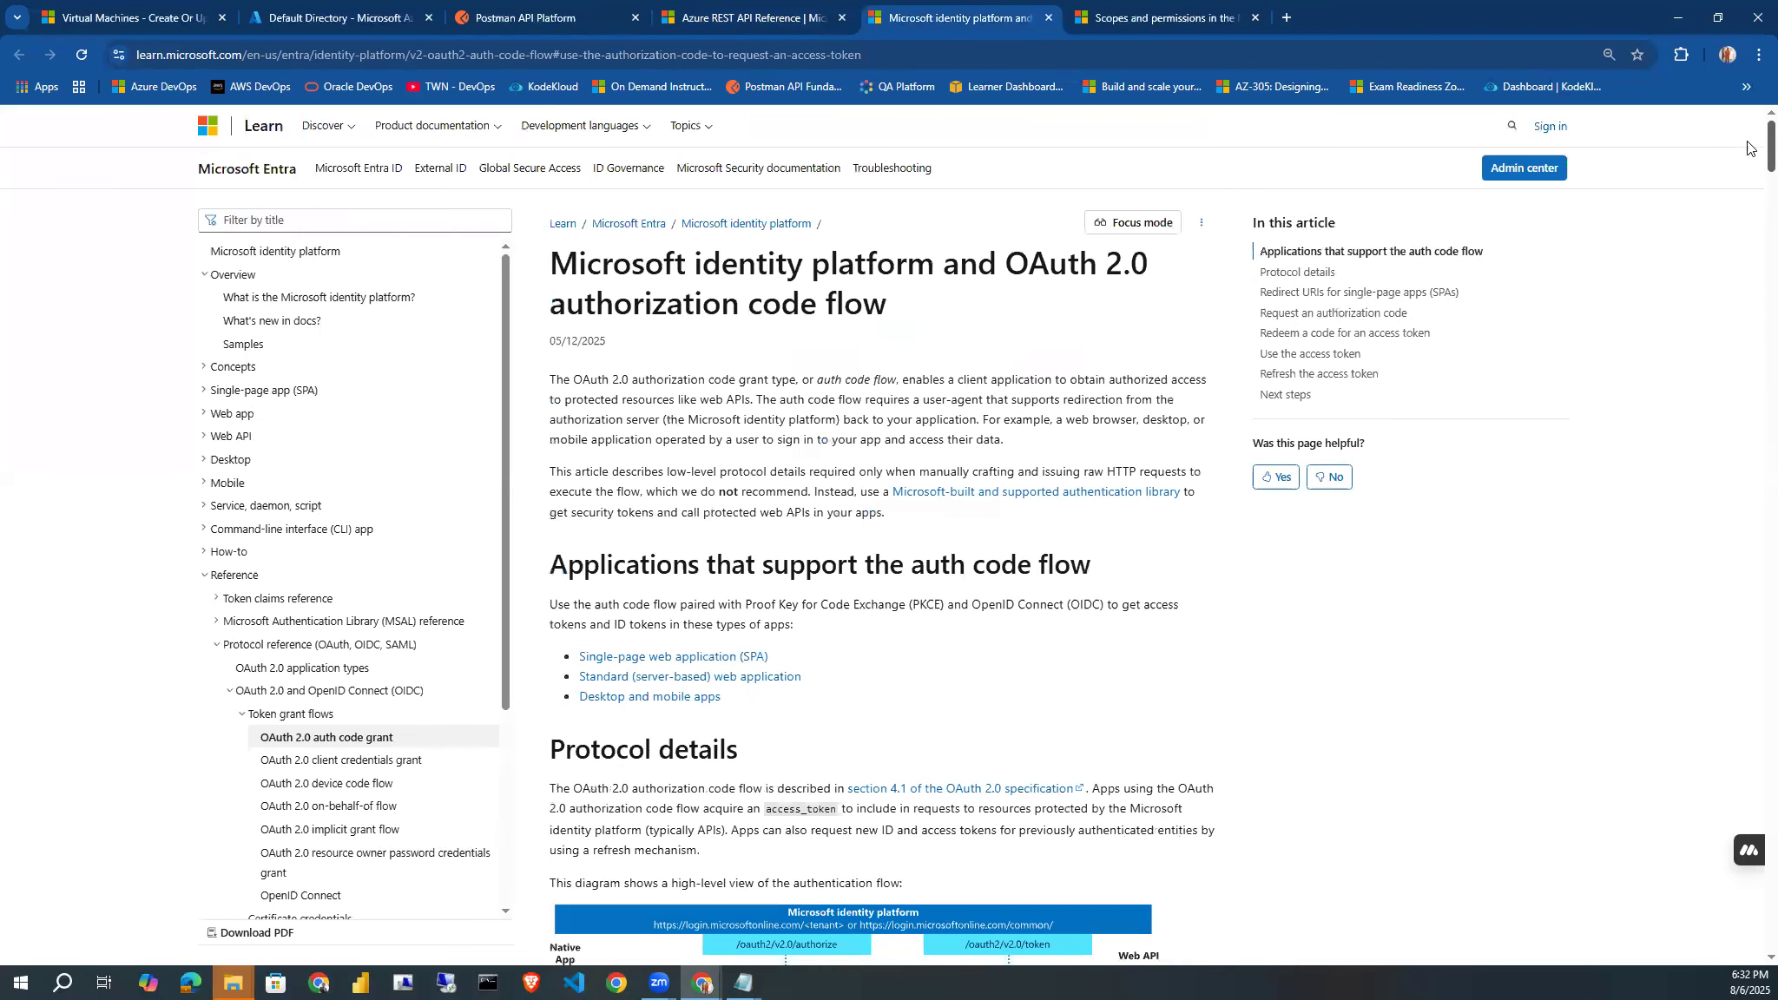
Check the Postman home page and examine the Azure REST API Reference section on registering a client application with Azure AD.
{"action": "left_click", "coordinate": [516, 25]}
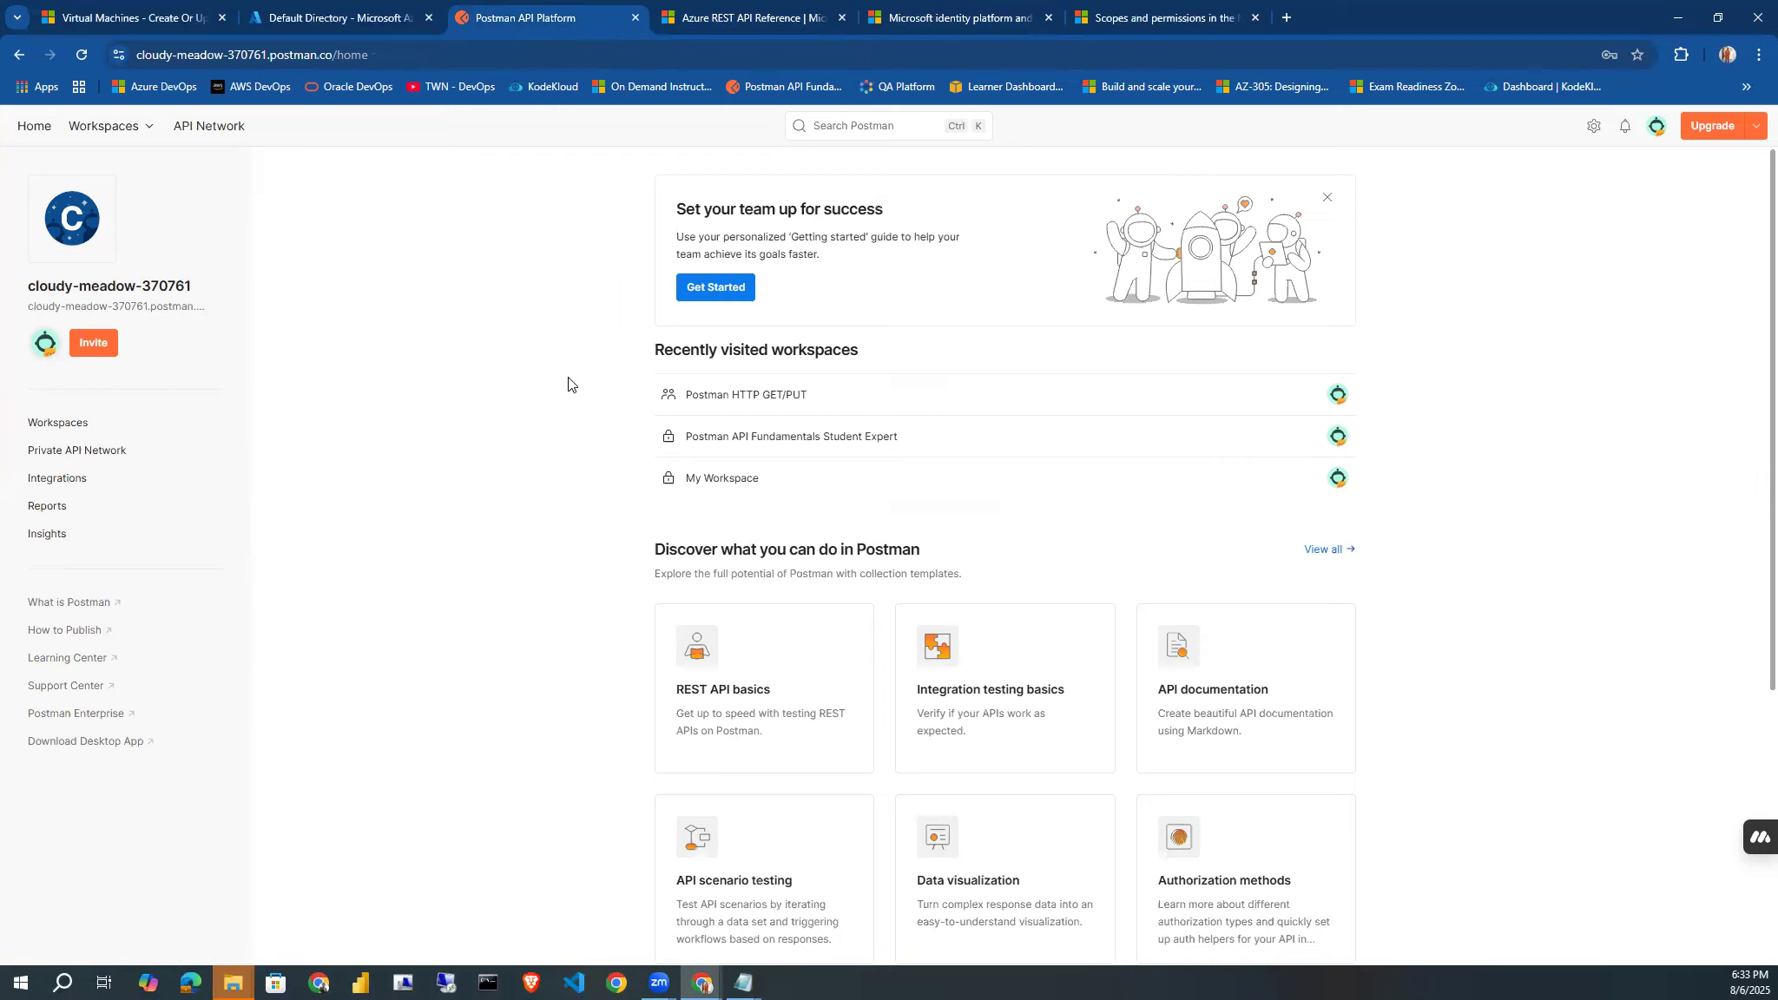
{"action": "left_click", "coordinate": [747, 18]}
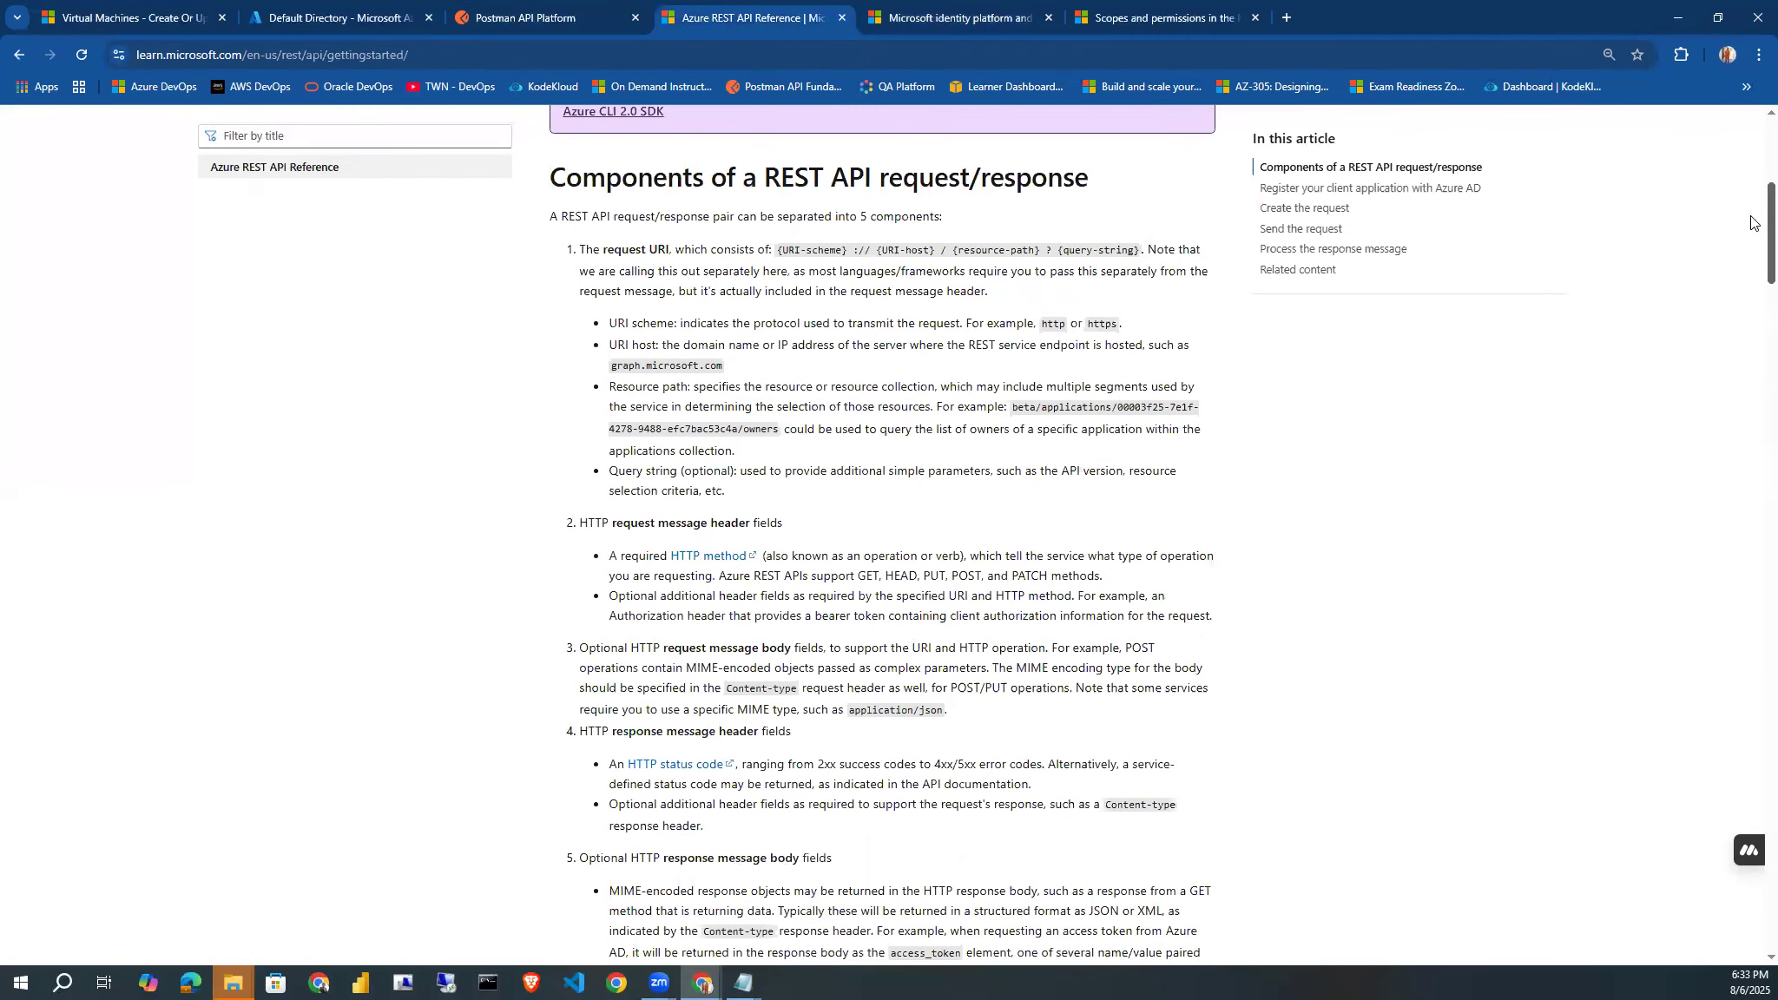
{"action": "left_click_drag", "start_coordinate": [1751, 223], "coordinate": [1752, 297]}
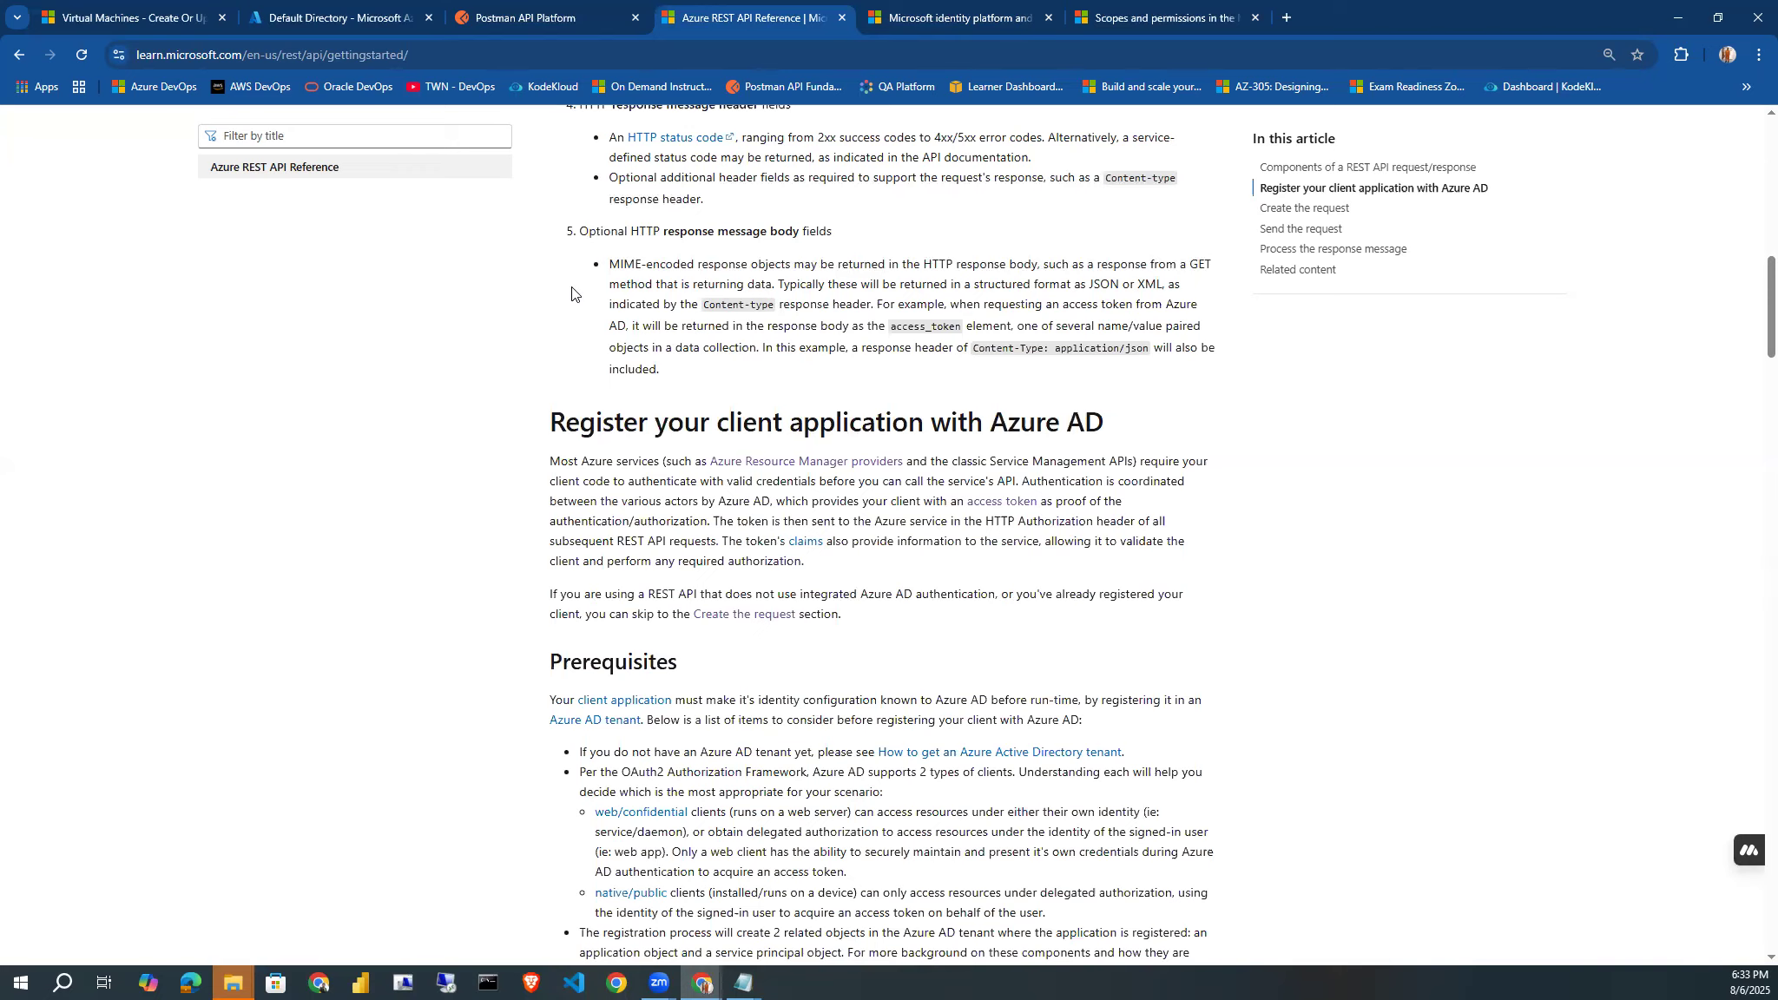
Switch to the Azure portal and, starting from its home page, list all applications under Microsoft Entra ID app registrations.
{"action": "left_click", "coordinate": [314, 15]}
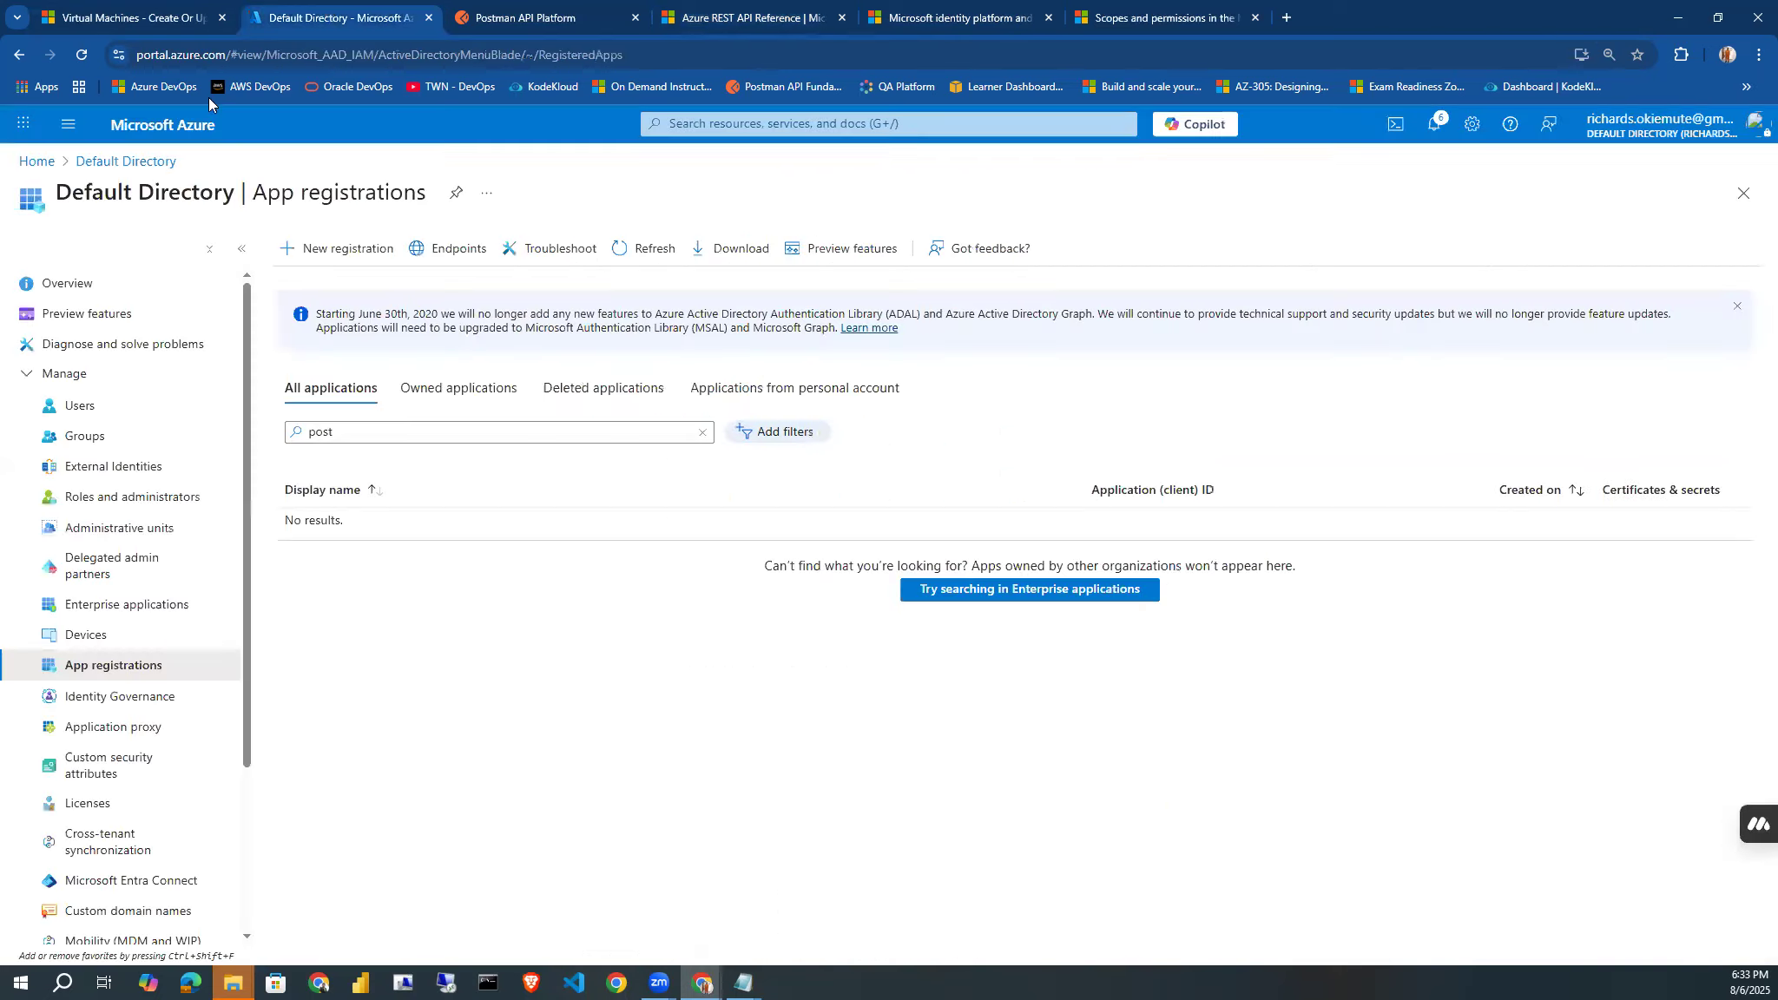
{"action": "left_click", "coordinate": [36, 162]}
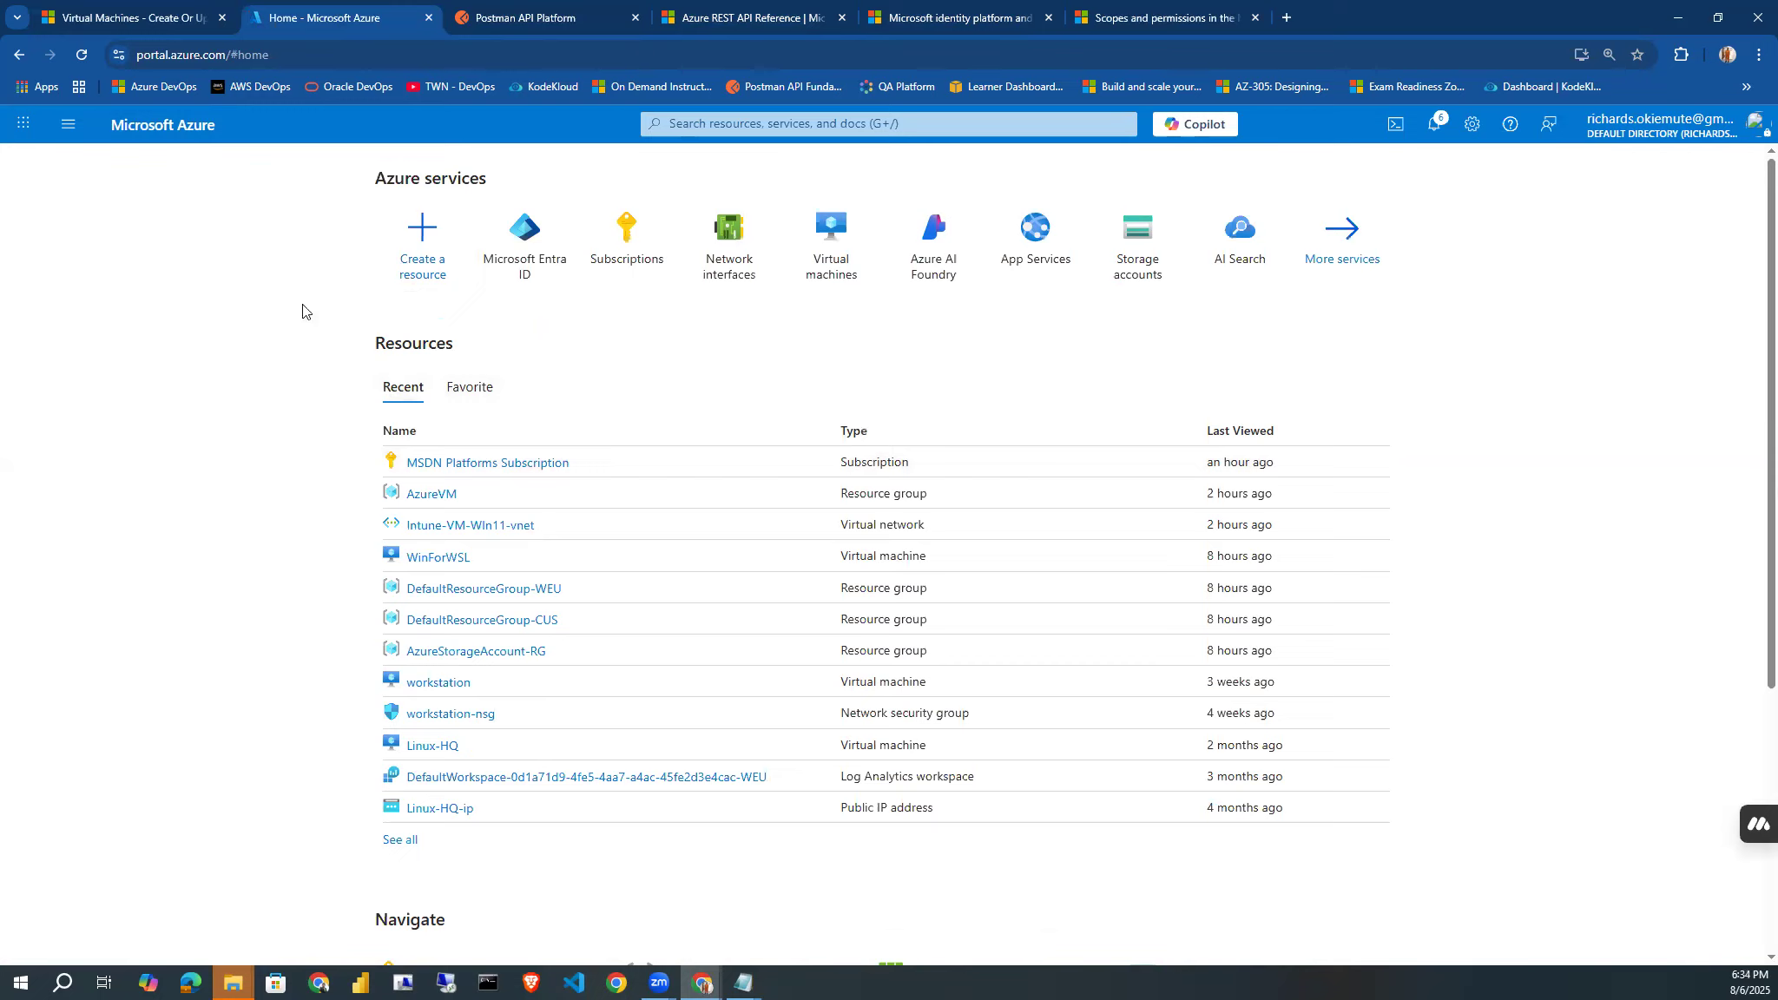
{"action": "left_click", "coordinate": [70, 126]}
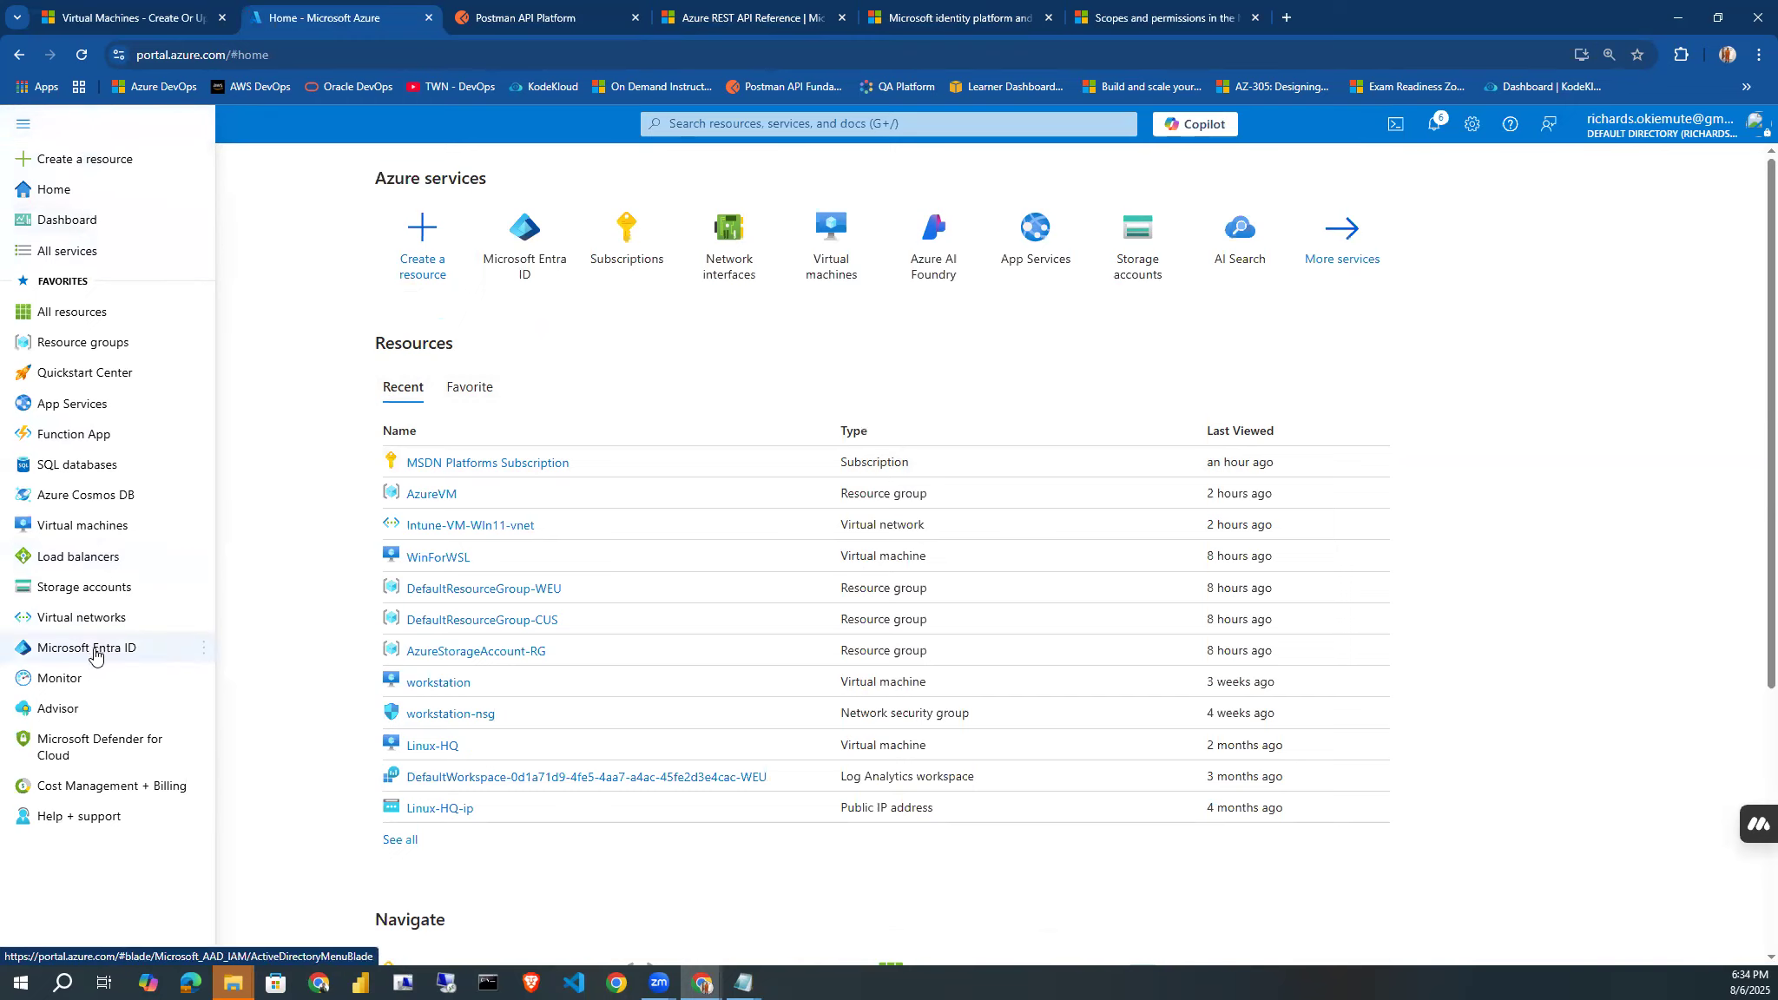
{"action": "mouse_move", "coordinate": [94, 654]}
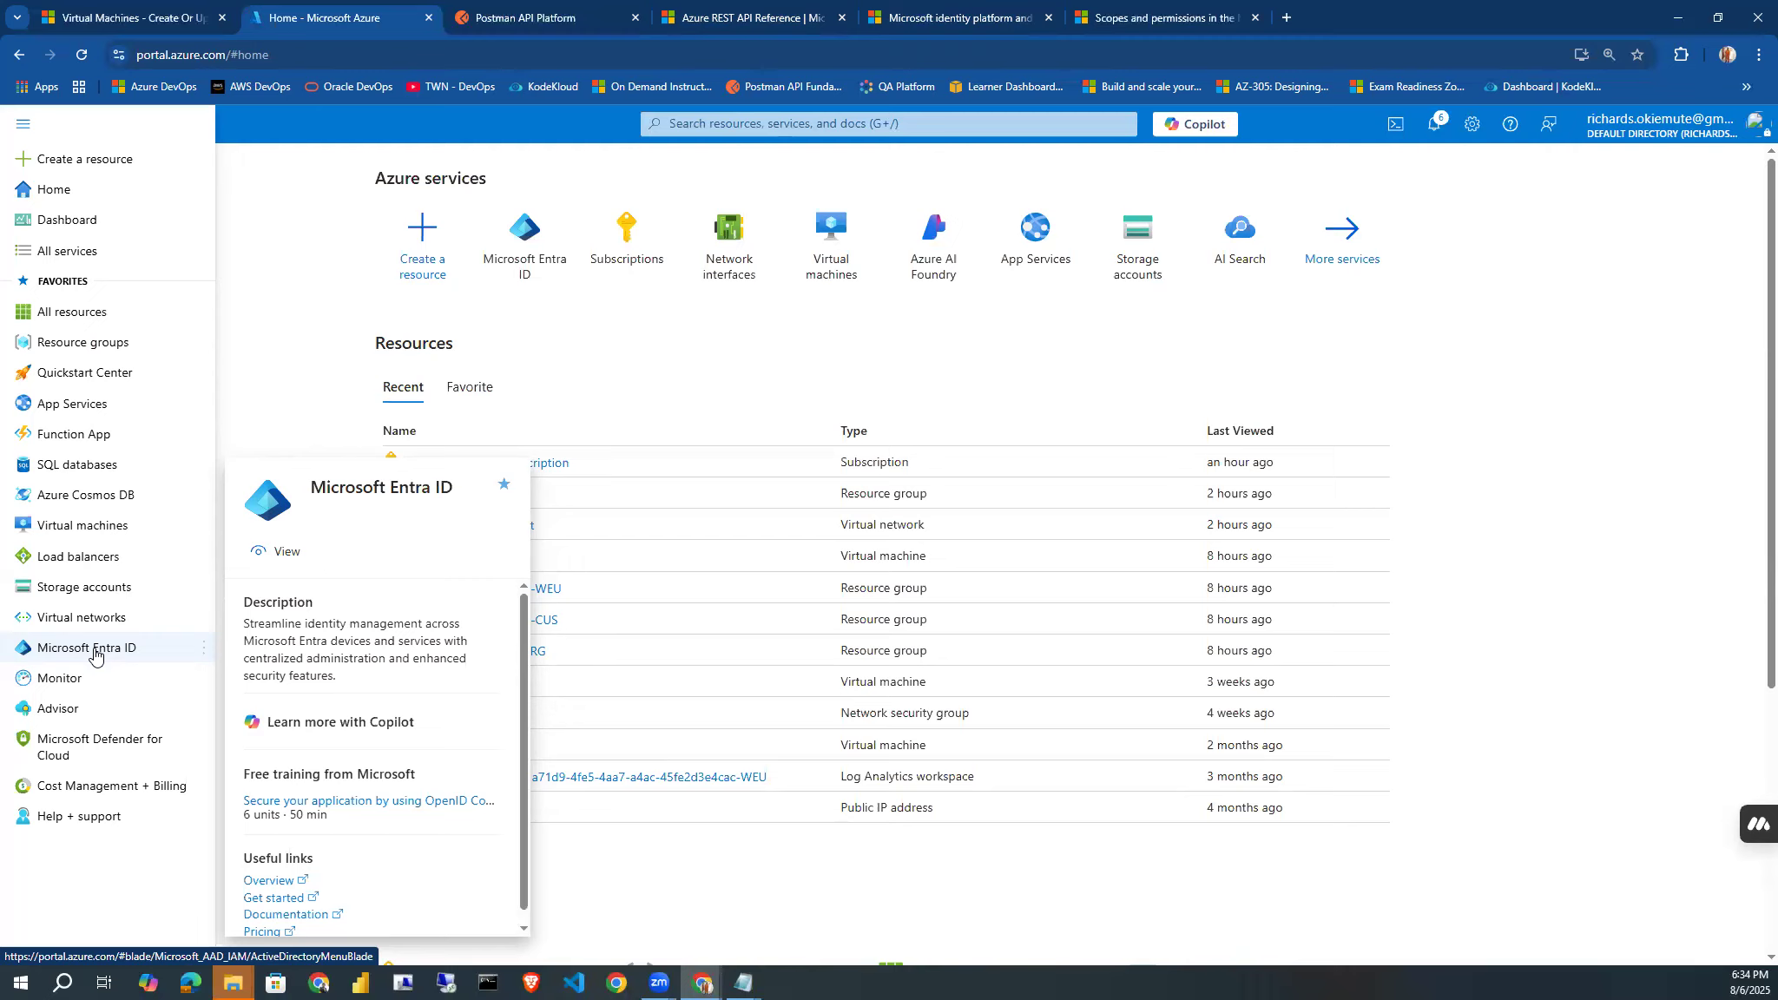
{"action": "left_click", "coordinate": [95, 655]}
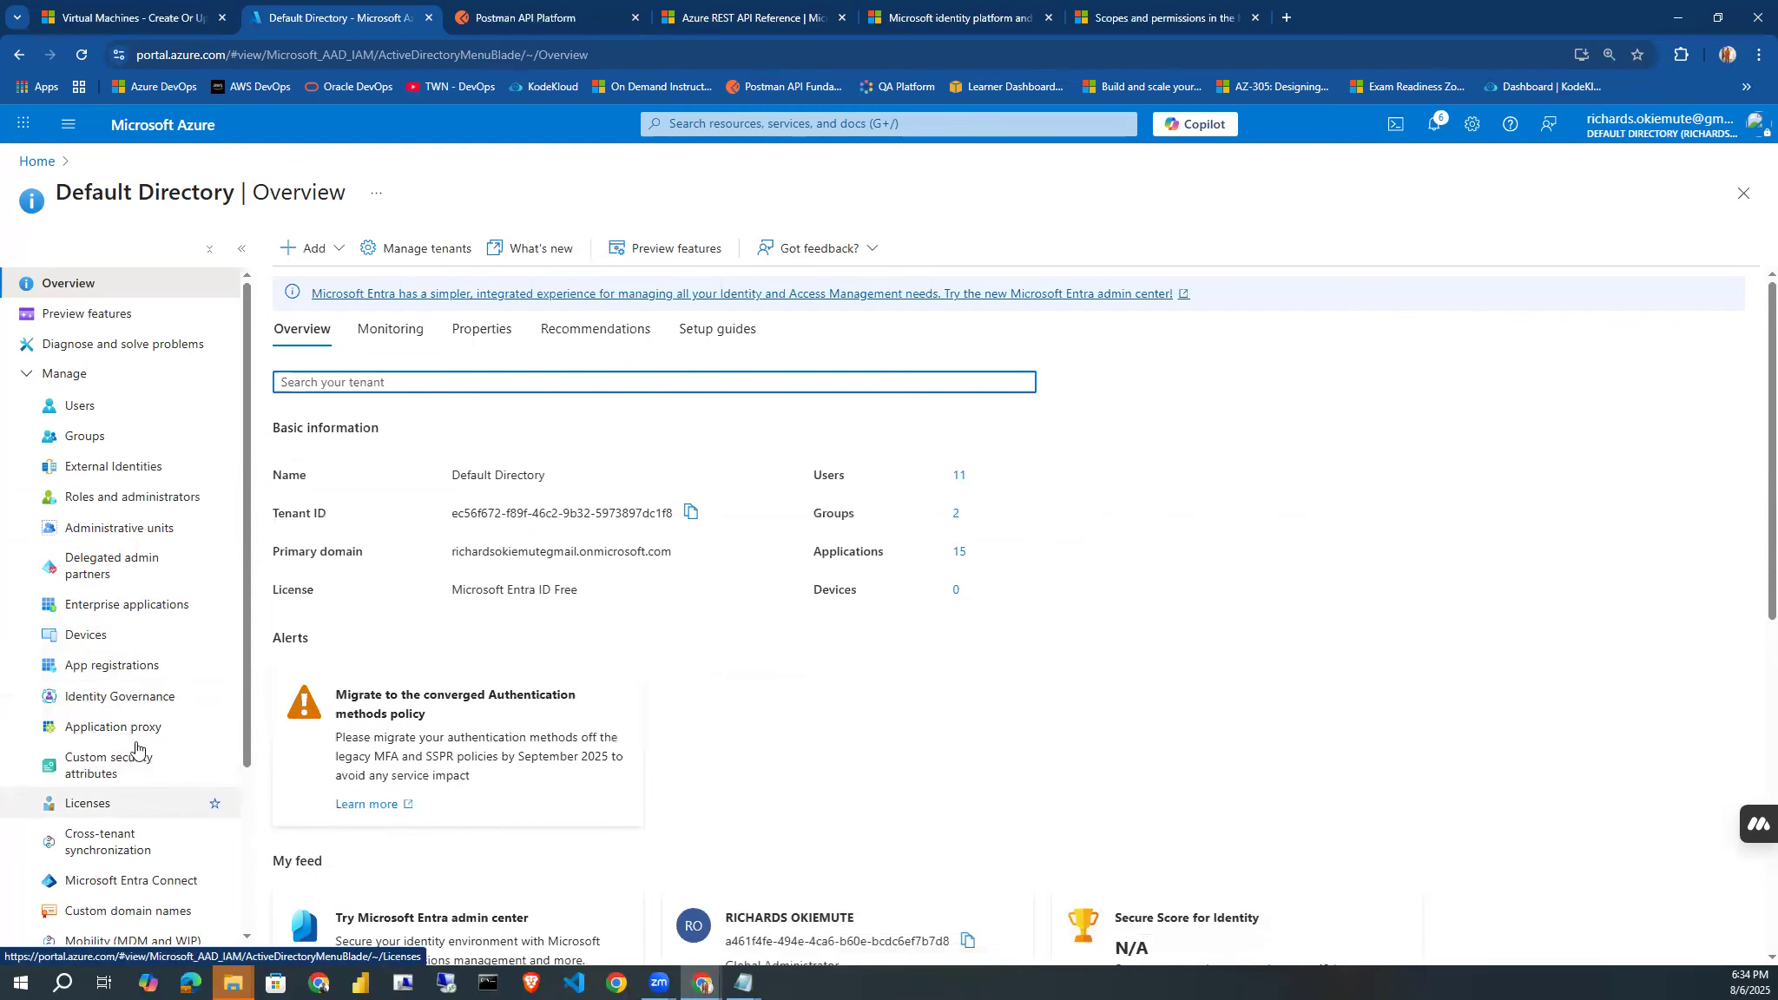
{"action": "left_click", "coordinate": [99, 674]}
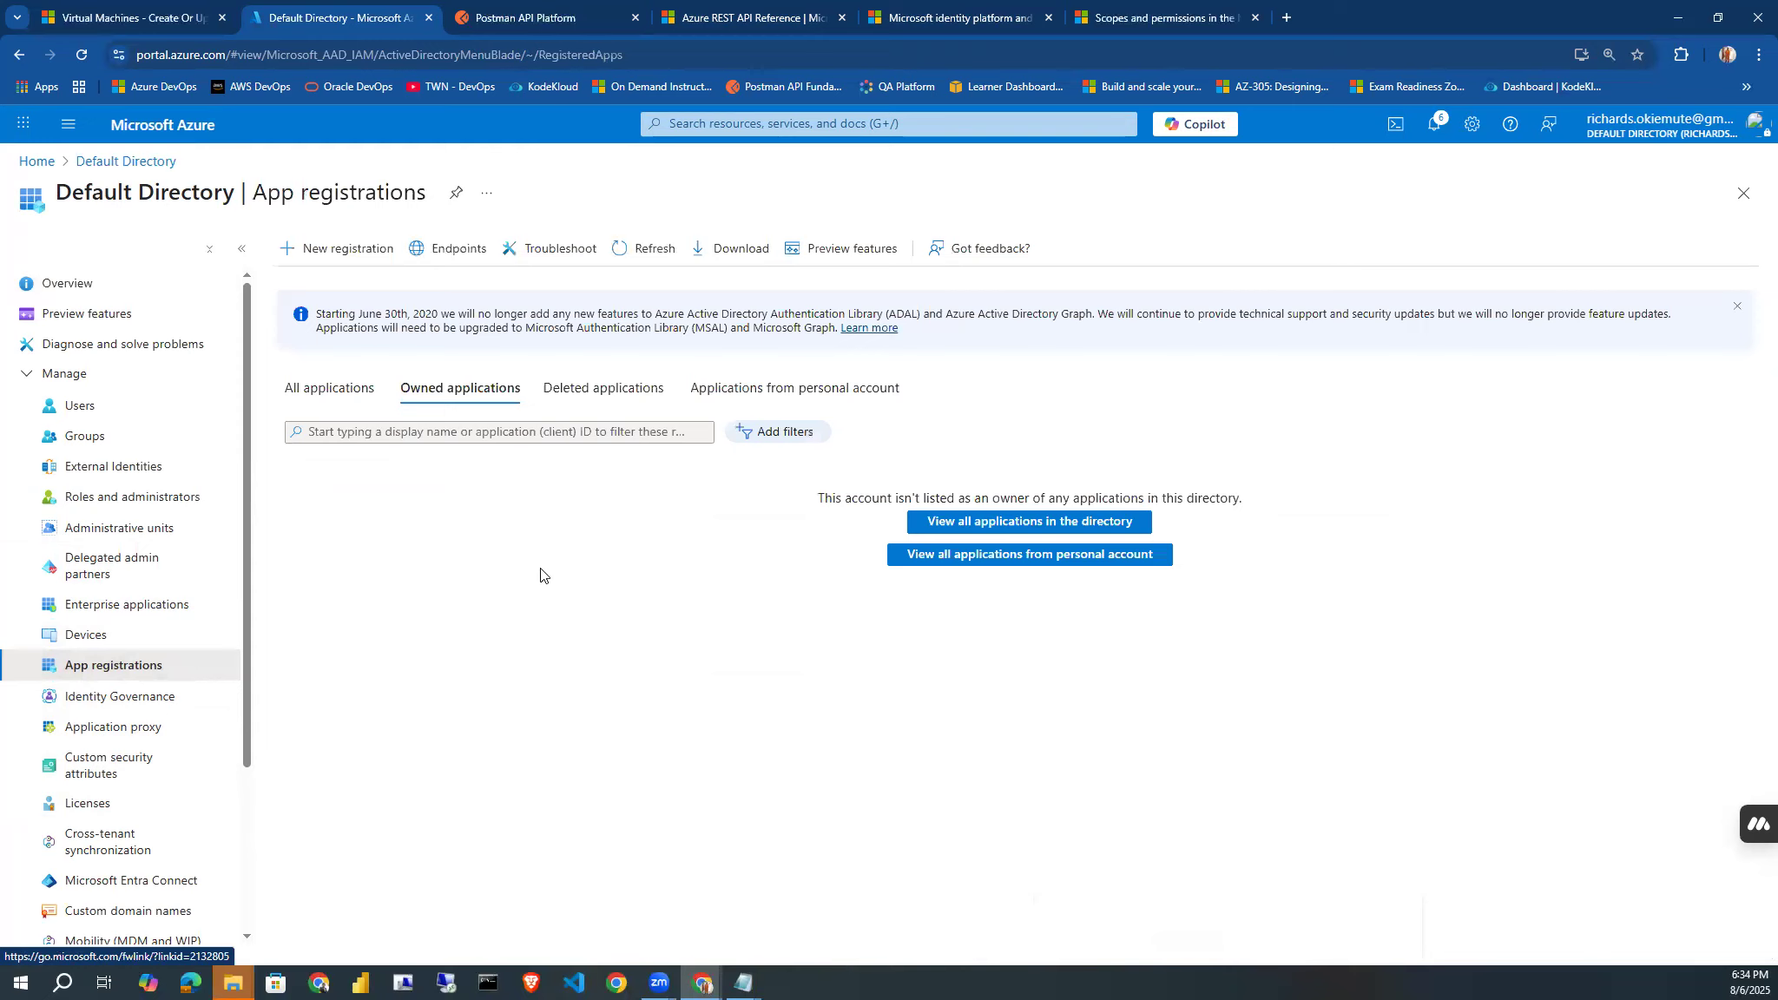
{"action": "left_click", "coordinate": [349, 390]}
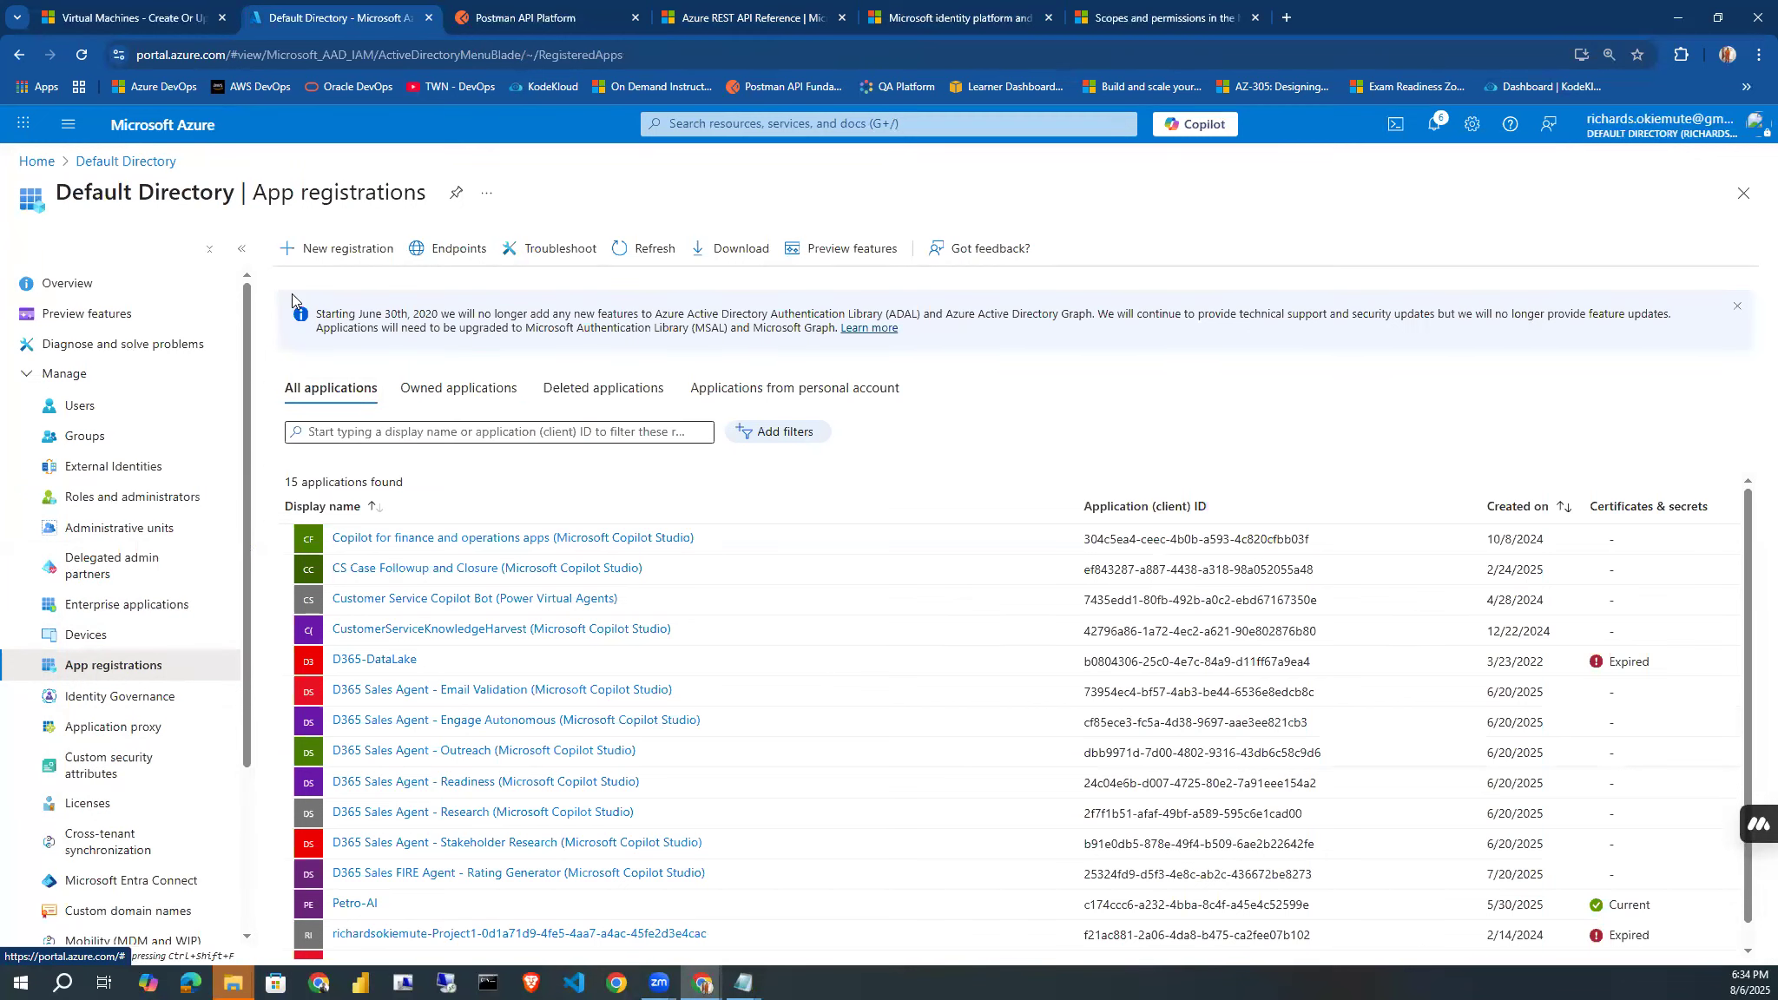
Register a new application named Postman-App for accounts in this organizational directory only.
{"action": "left_click", "coordinate": [317, 252]}
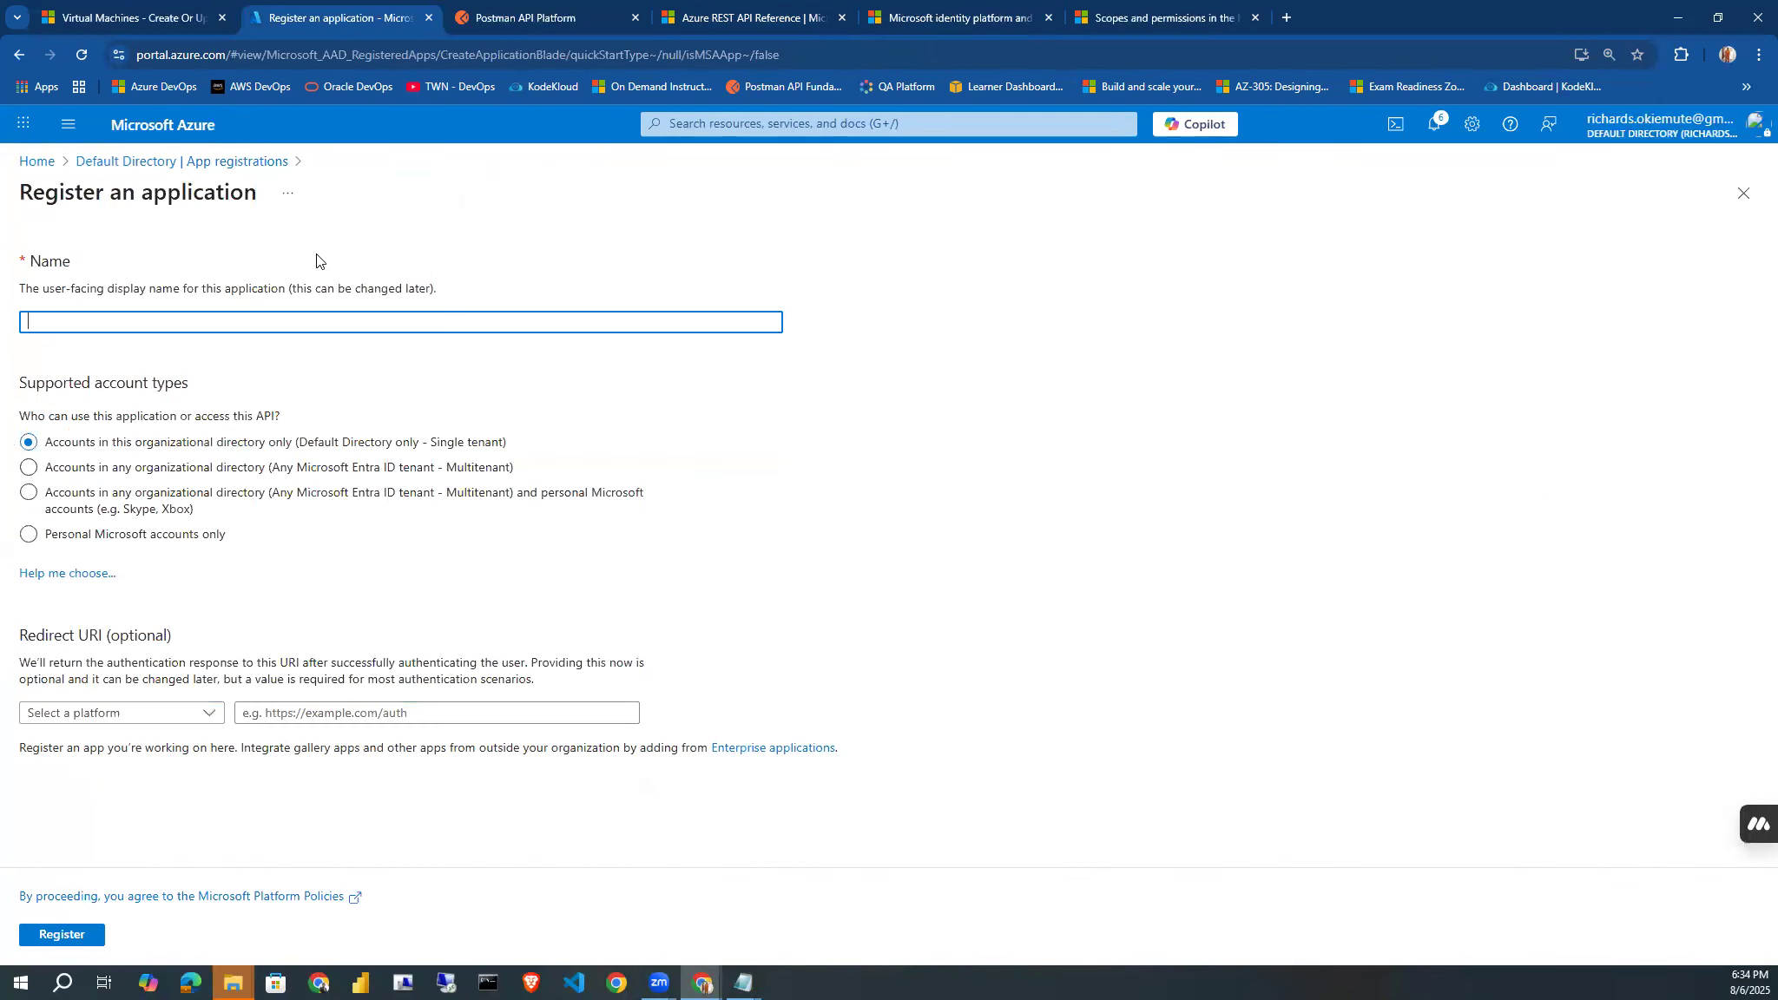
{"action": "type", "text": "Poast"}
{"action": "key", "text": "BackSpace"}
{"action": "key", "text": "BackSpace"}
{"action": "key", "text": "BackSpace"}
{"action": "type", "text": "stman-App"}
{"action": "left_click", "coordinate": [82, 936]}
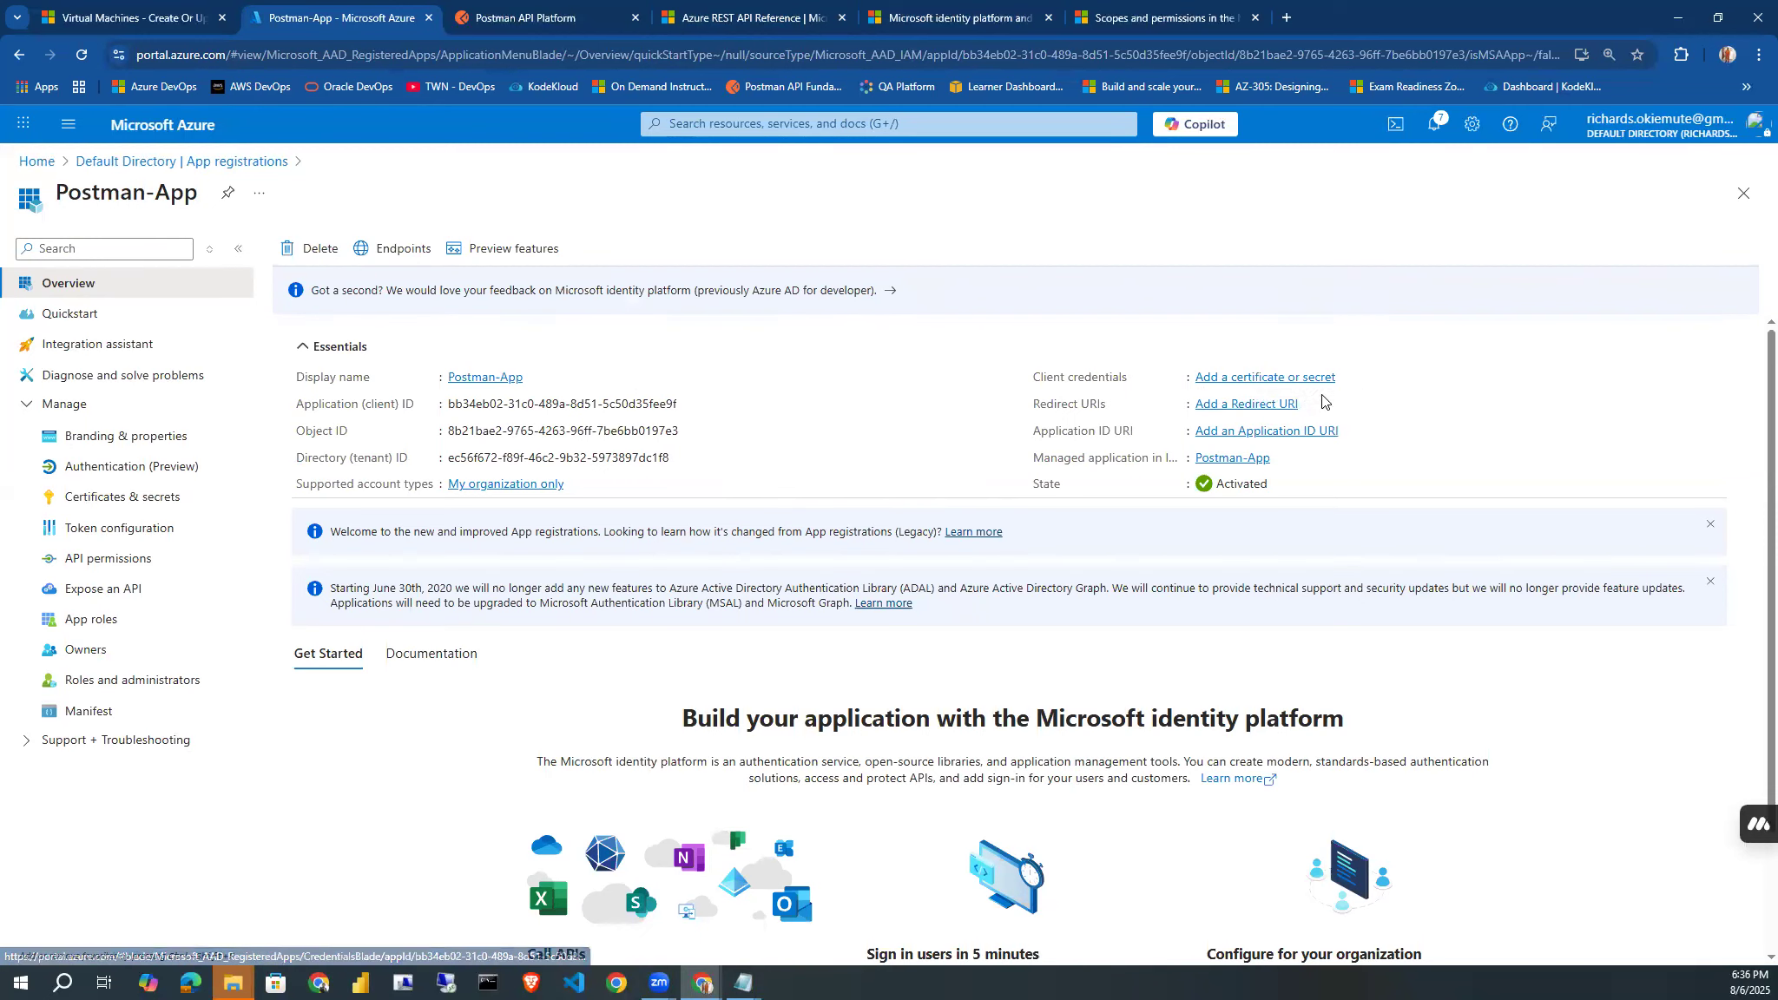
Add a client secret to Postman-App with the description Postman Secret and an expiry of 90 days (3 months).
{"action": "left_click", "coordinate": [101, 500]}
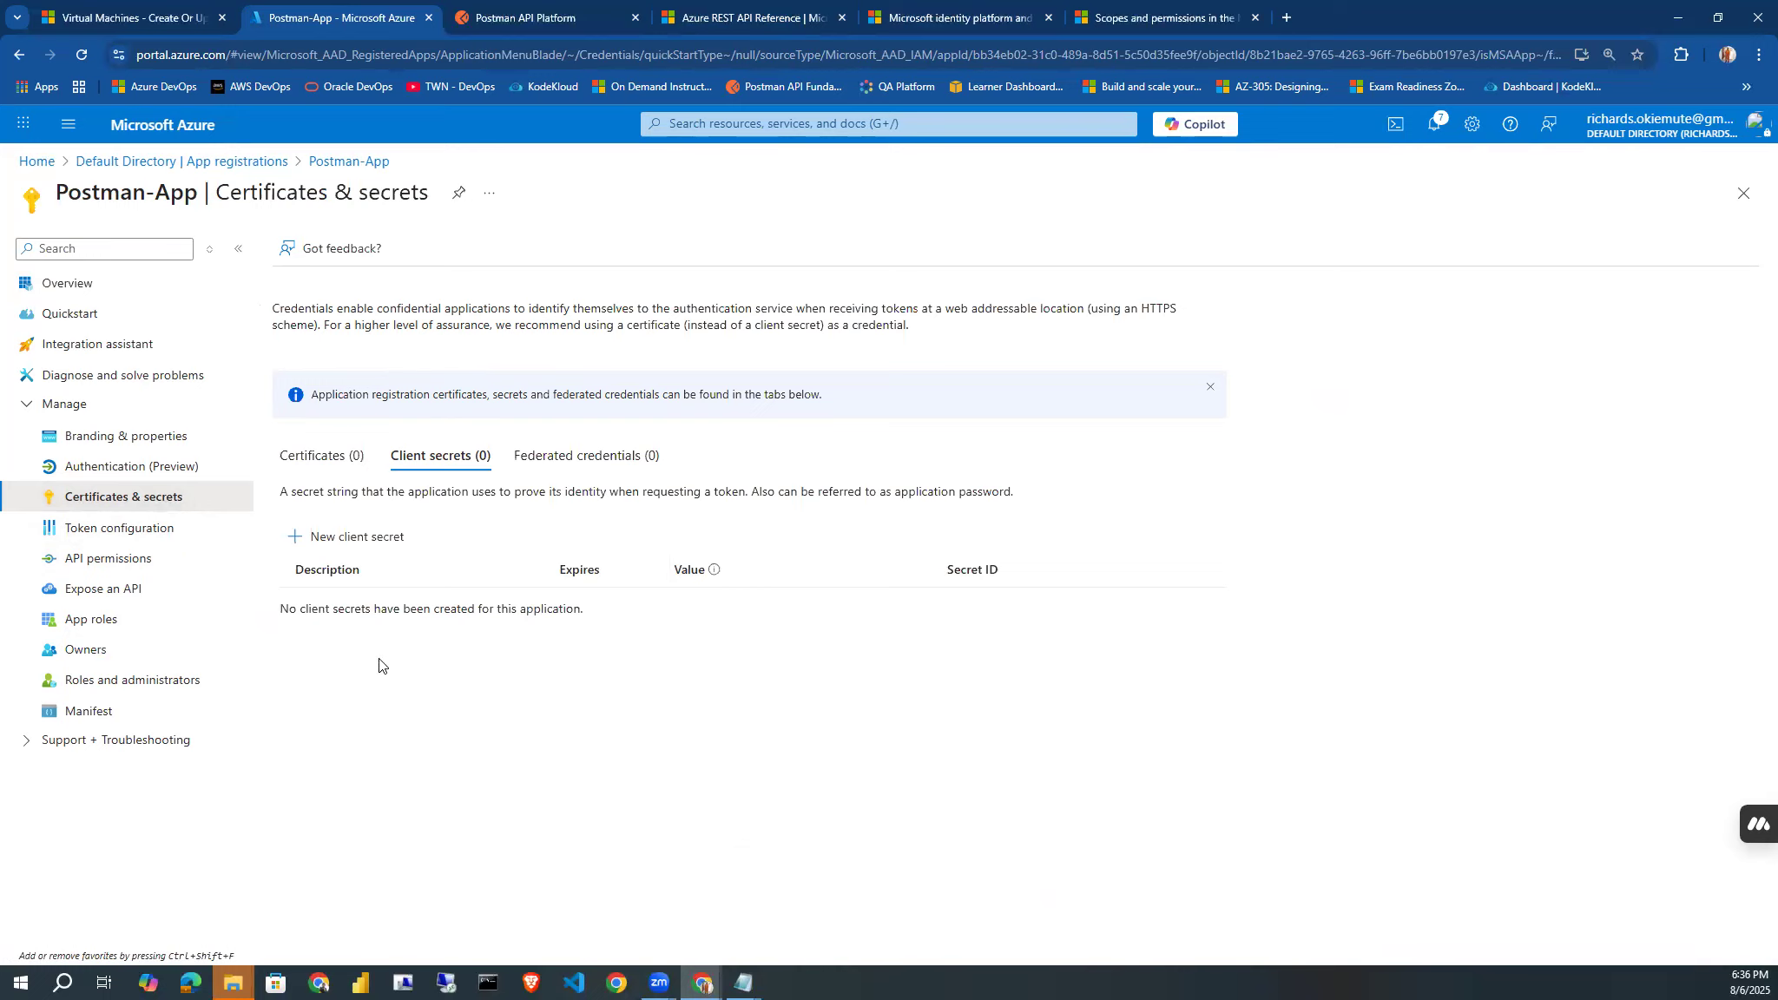
{"action": "left_click", "coordinate": [339, 549]}
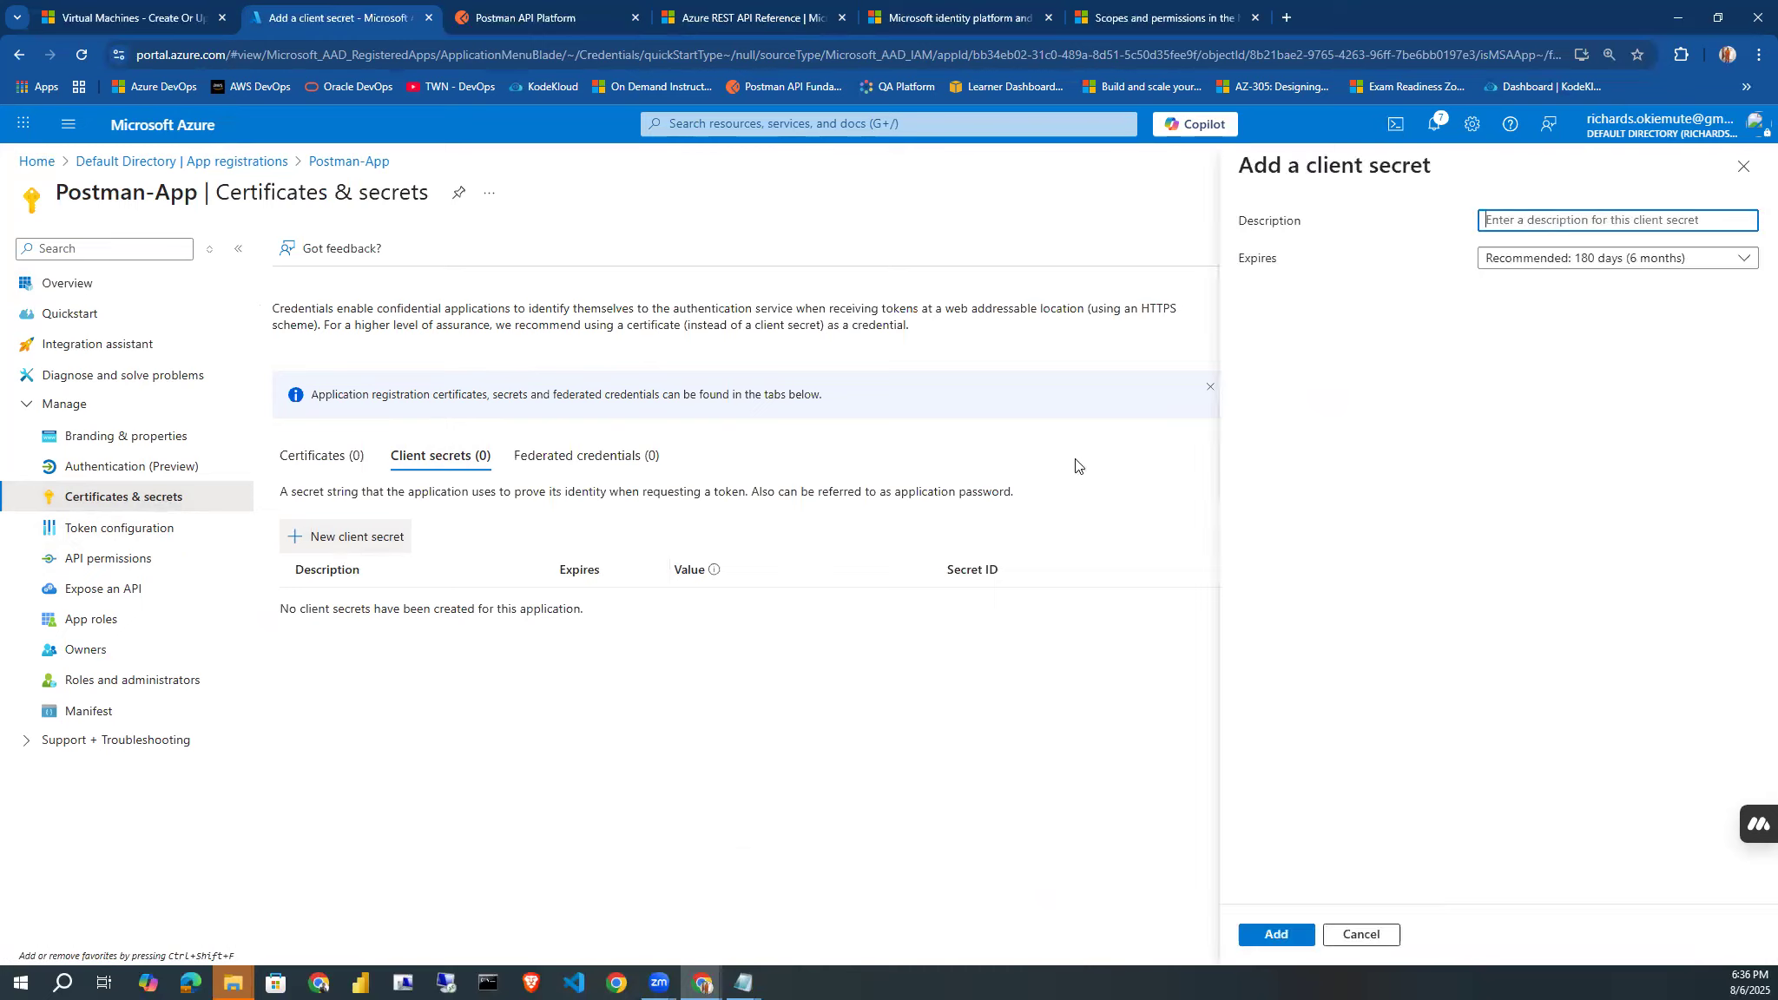
{"action": "type", "text": "Po"}
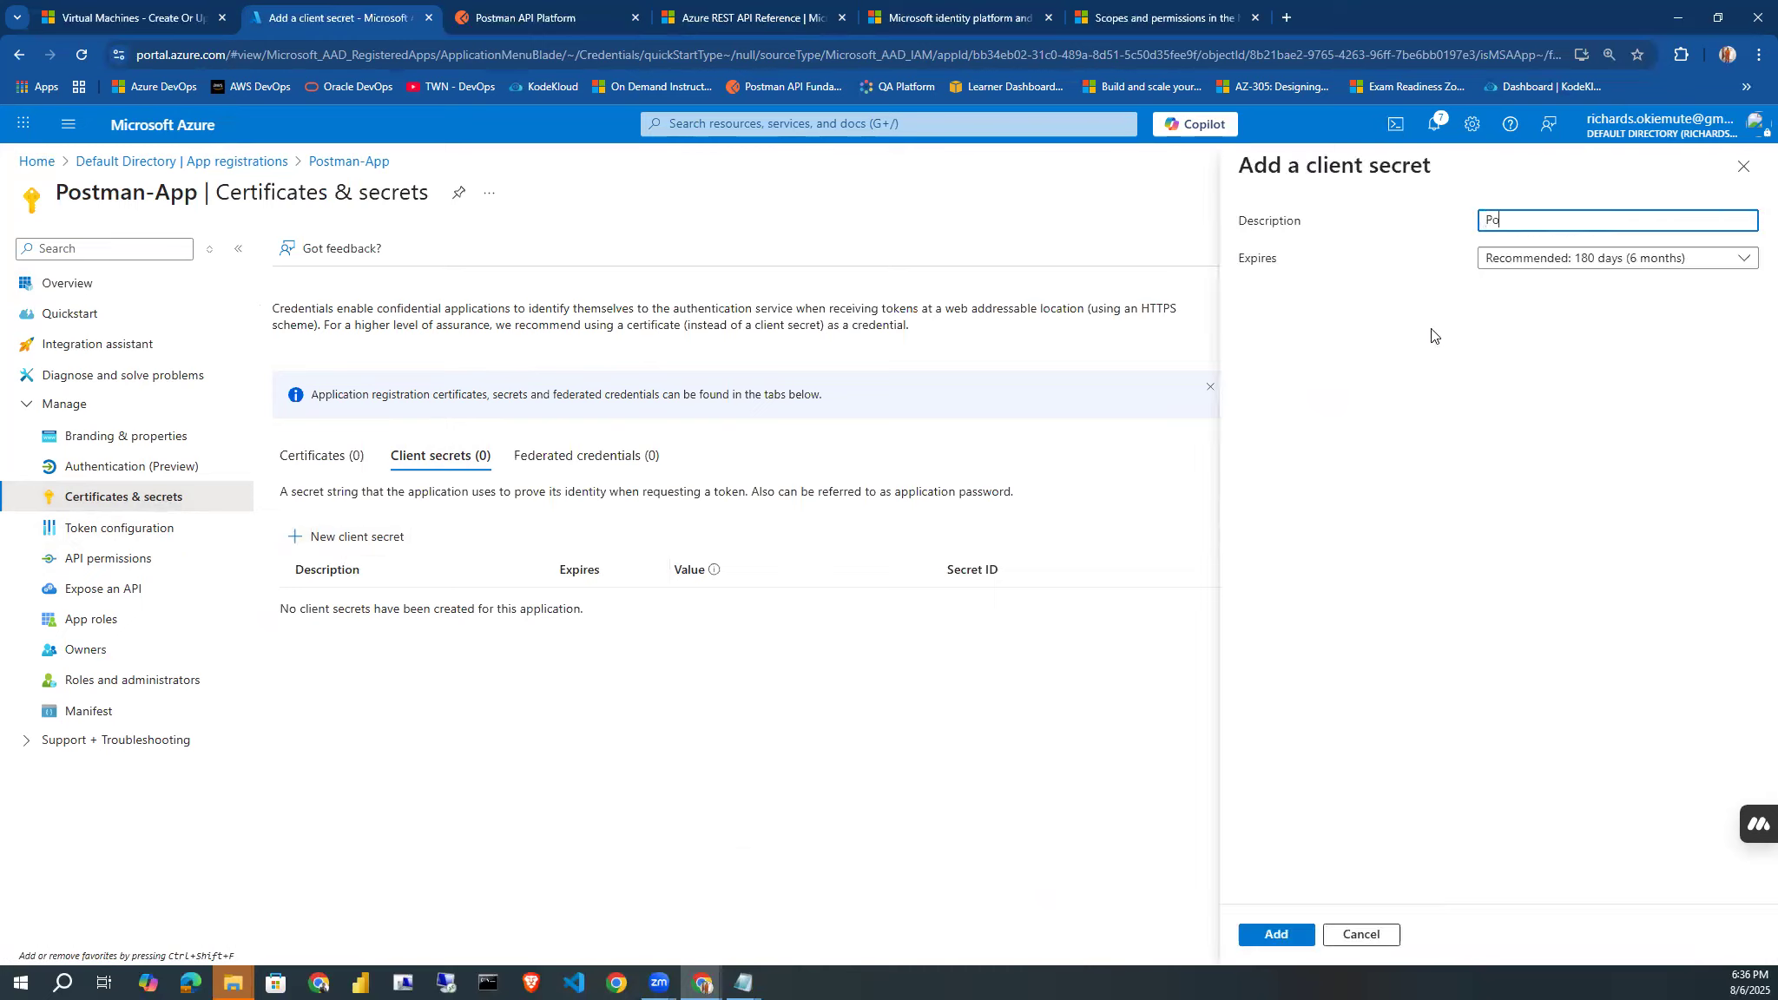
{"action": "type", "text": "stman Secret"}
{"action": "left_click", "coordinate": [1616, 269]}
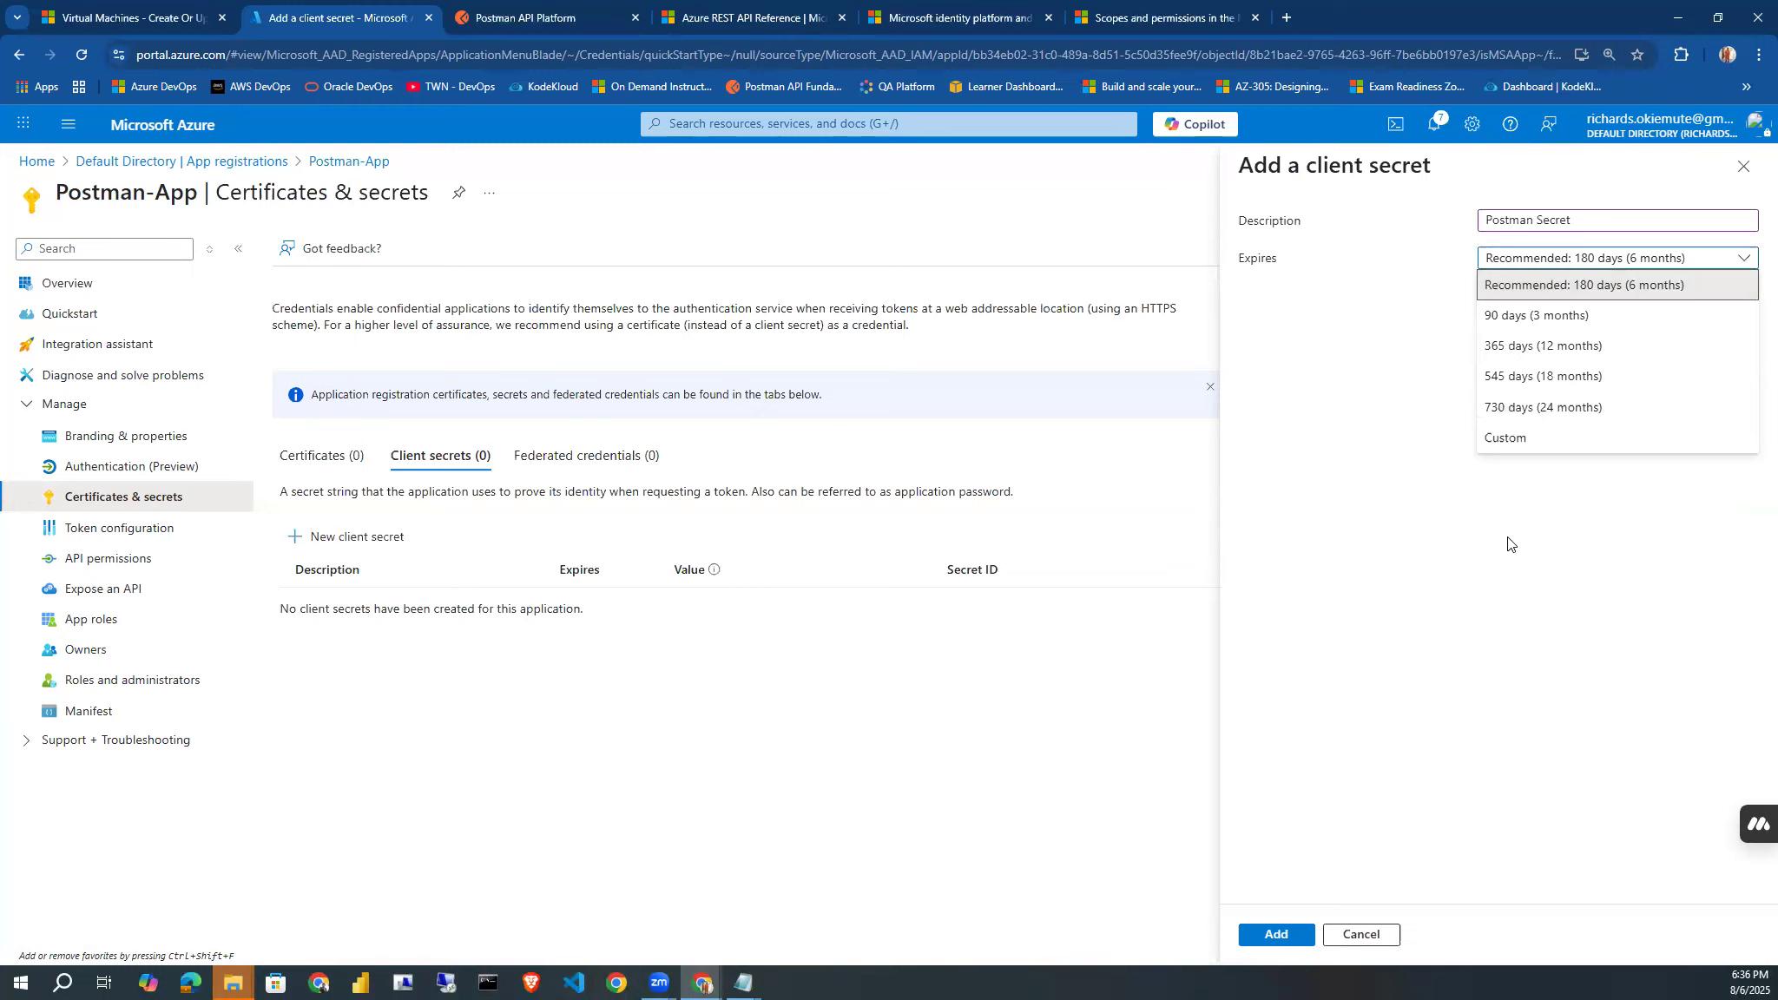
{"action": "left_click", "coordinate": [1536, 316]}
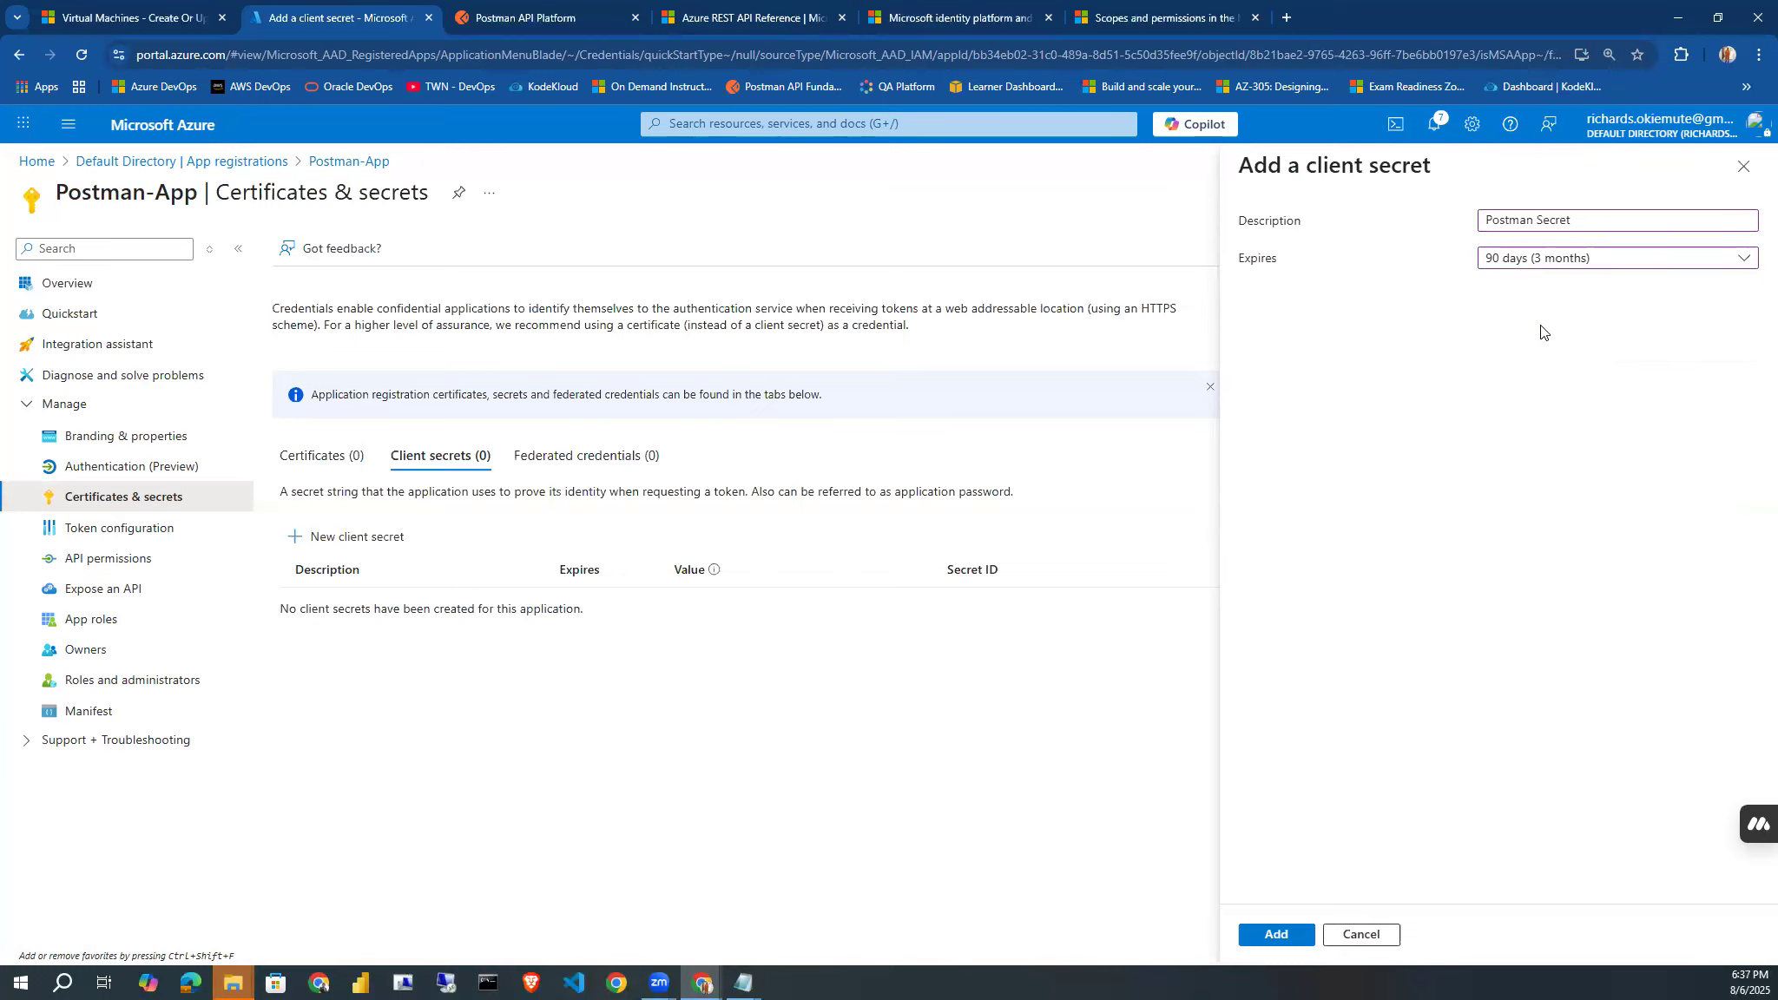
{"action": "left_click", "coordinate": [1274, 935]}
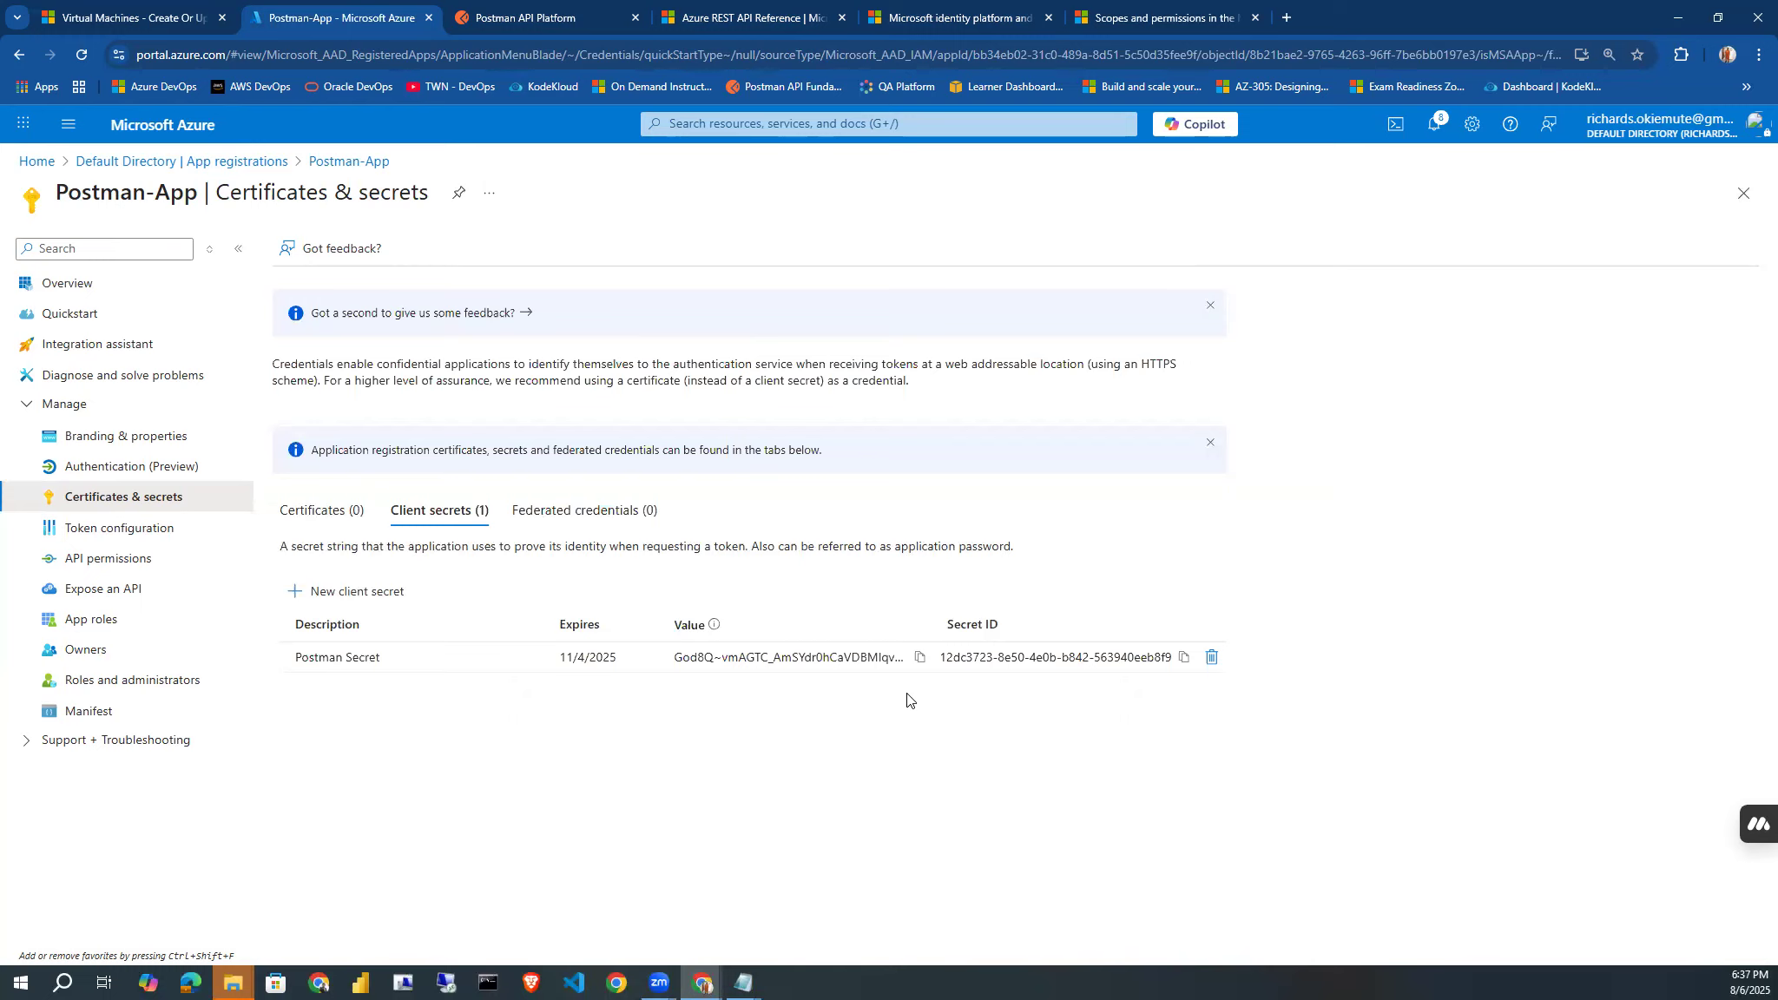
Copy Postman-App's client secret value and its application (client) ID, switching to the notes window after each copy.
{"action": "left_click", "coordinate": [919, 660]}
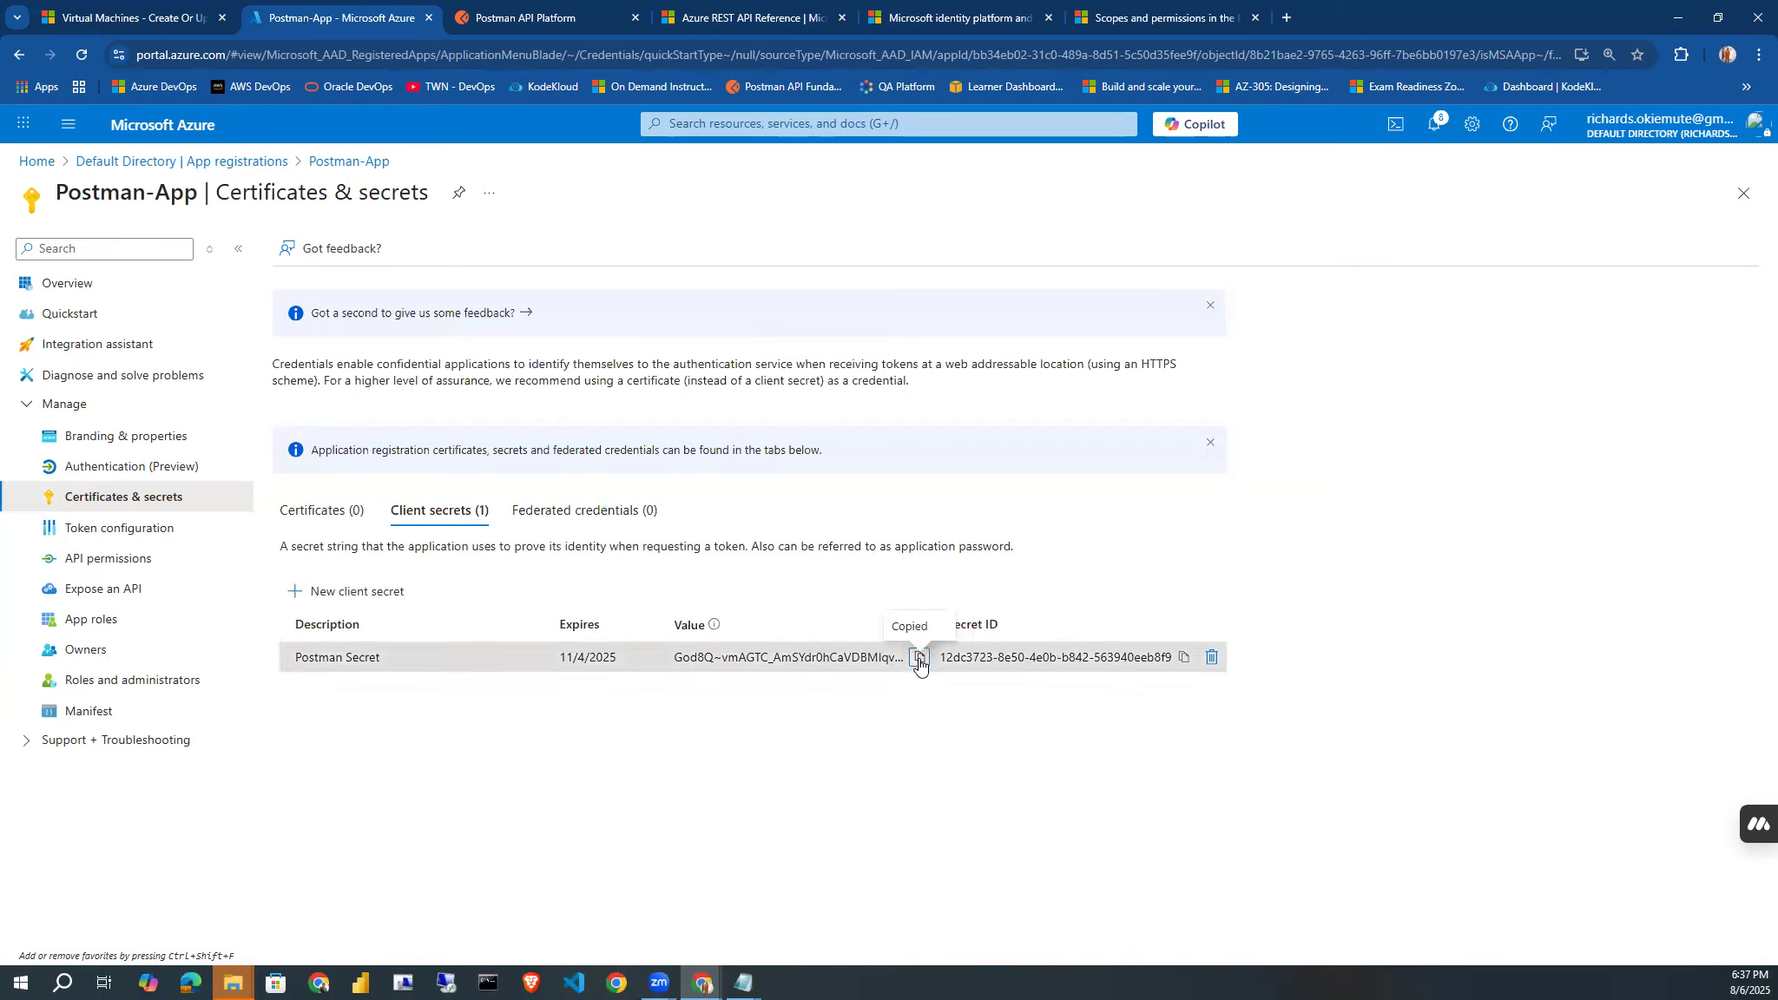
{"action": "key", "text": "alt+Tab"}
{"action": "key", "text": "alt+Tab"}
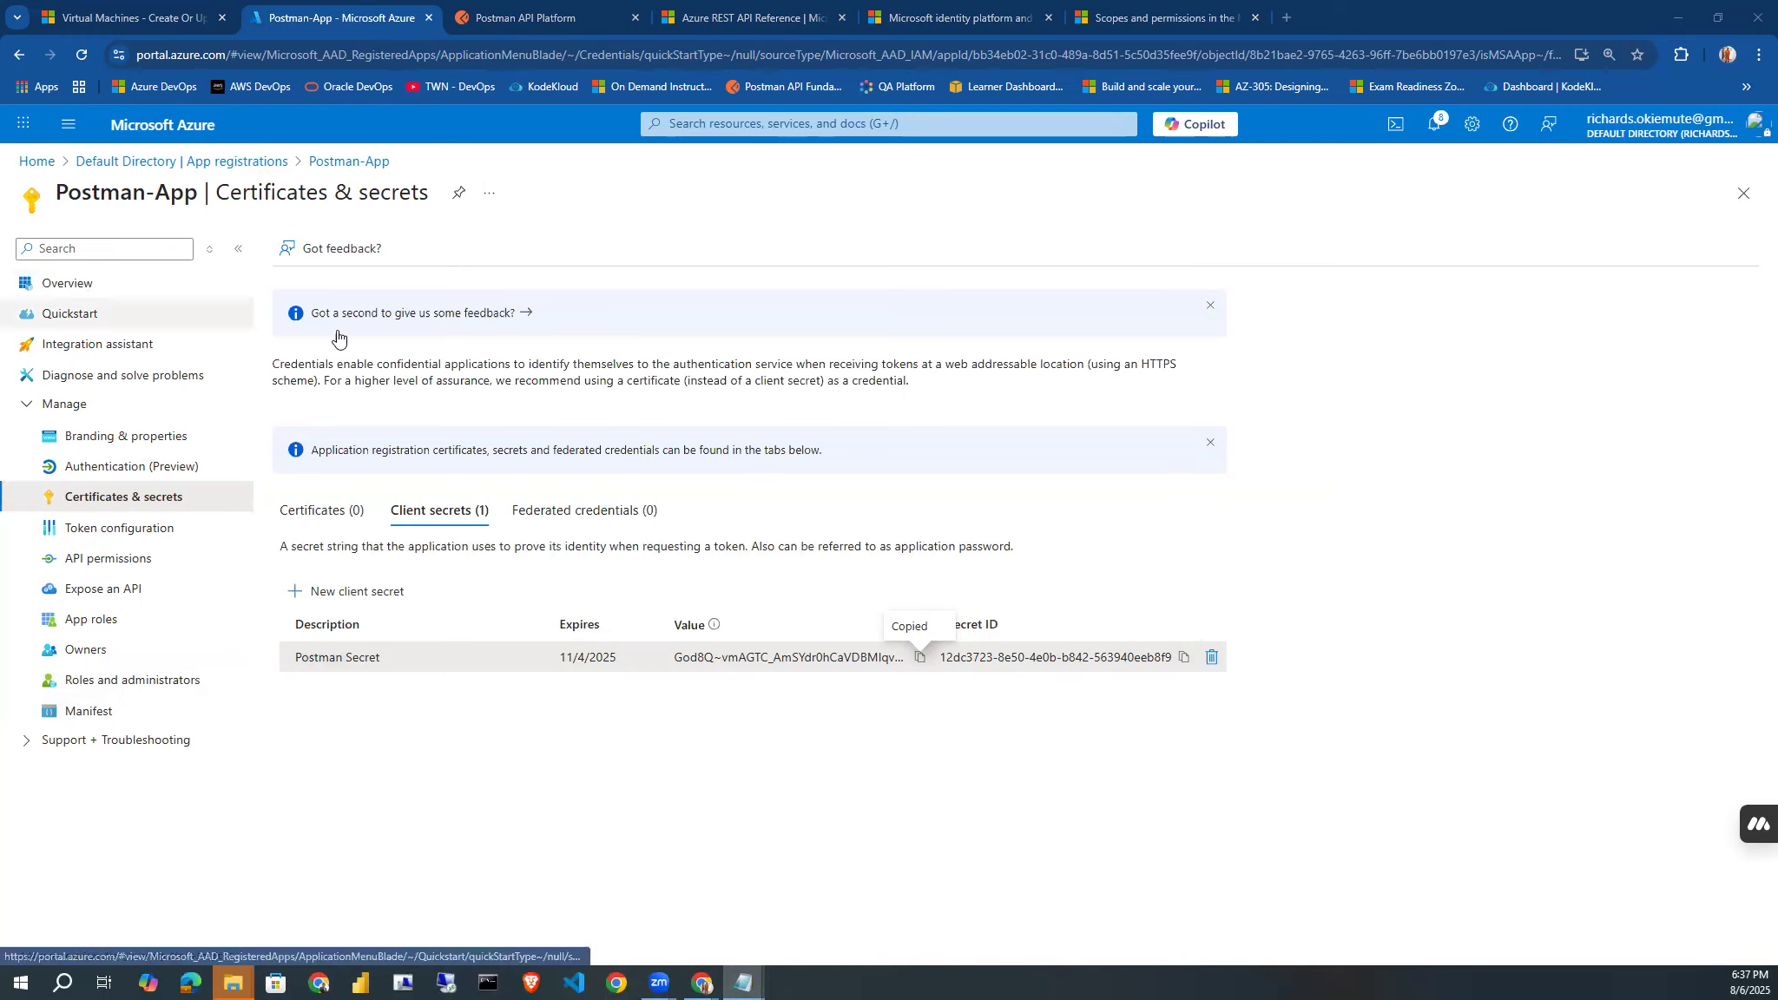
{"action": "left_click", "coordinate": [75, 296]}
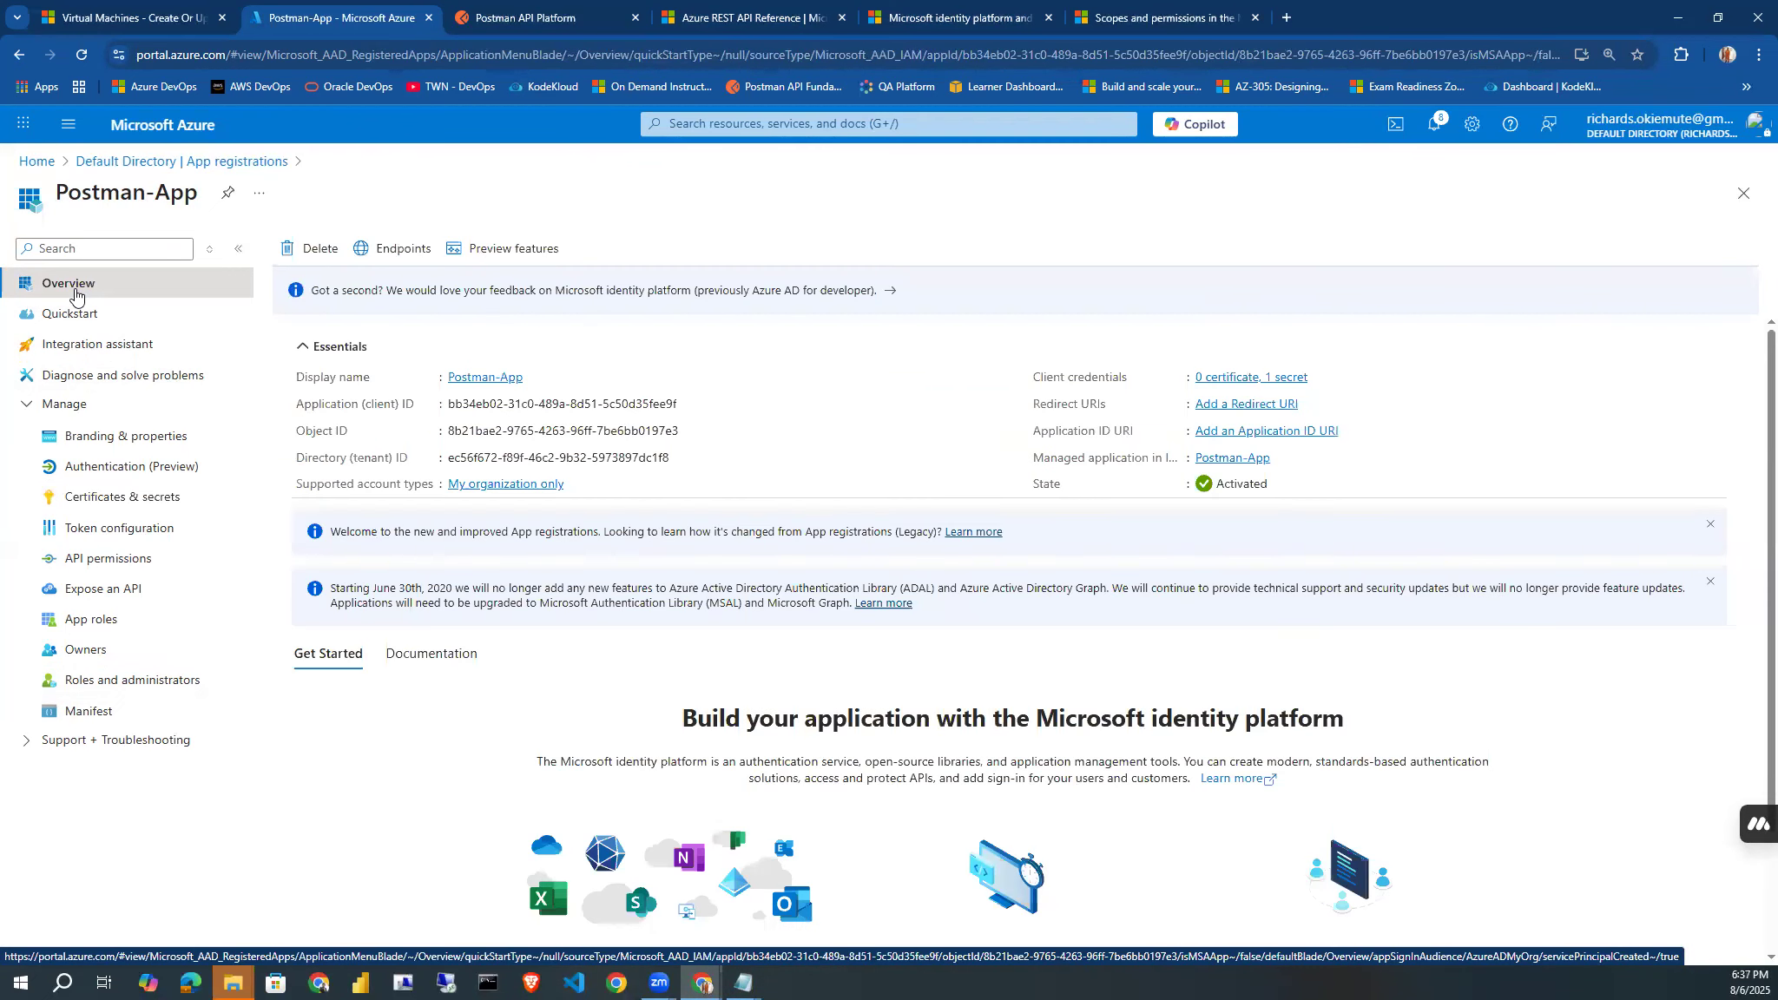
{"action": "left_click", "coordinate": [687, 404]}
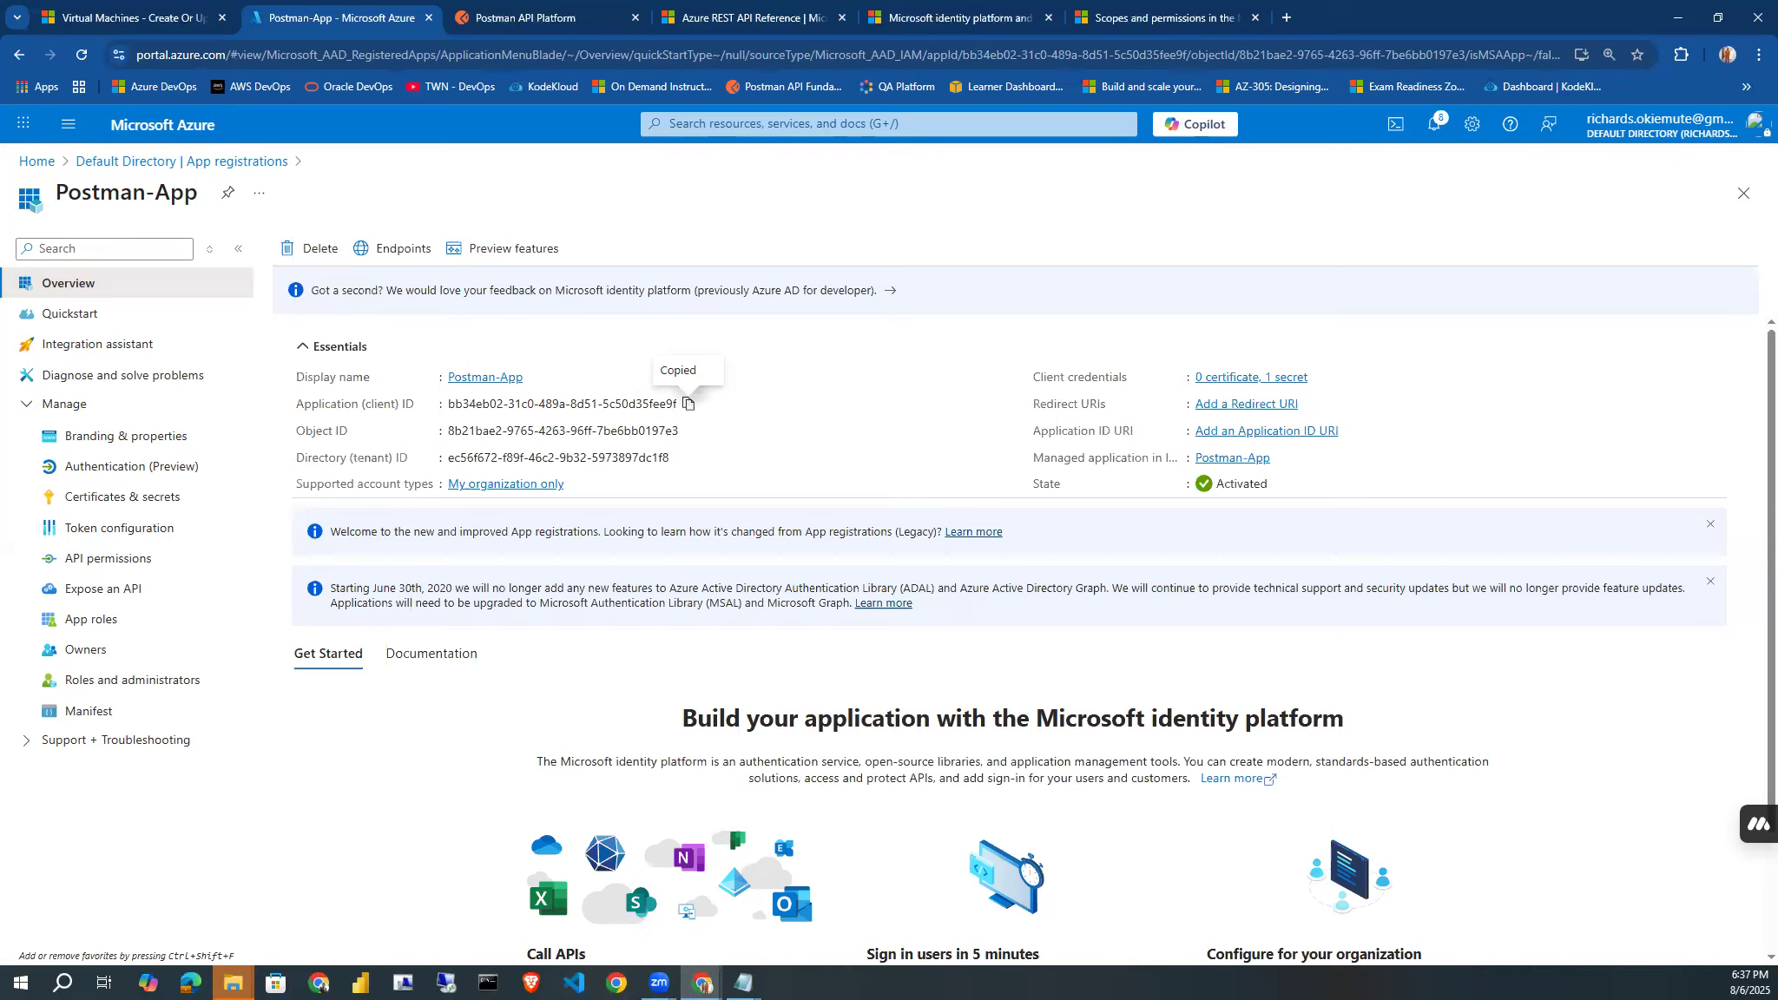
{"action": "key", "text": "alt+Tab"}
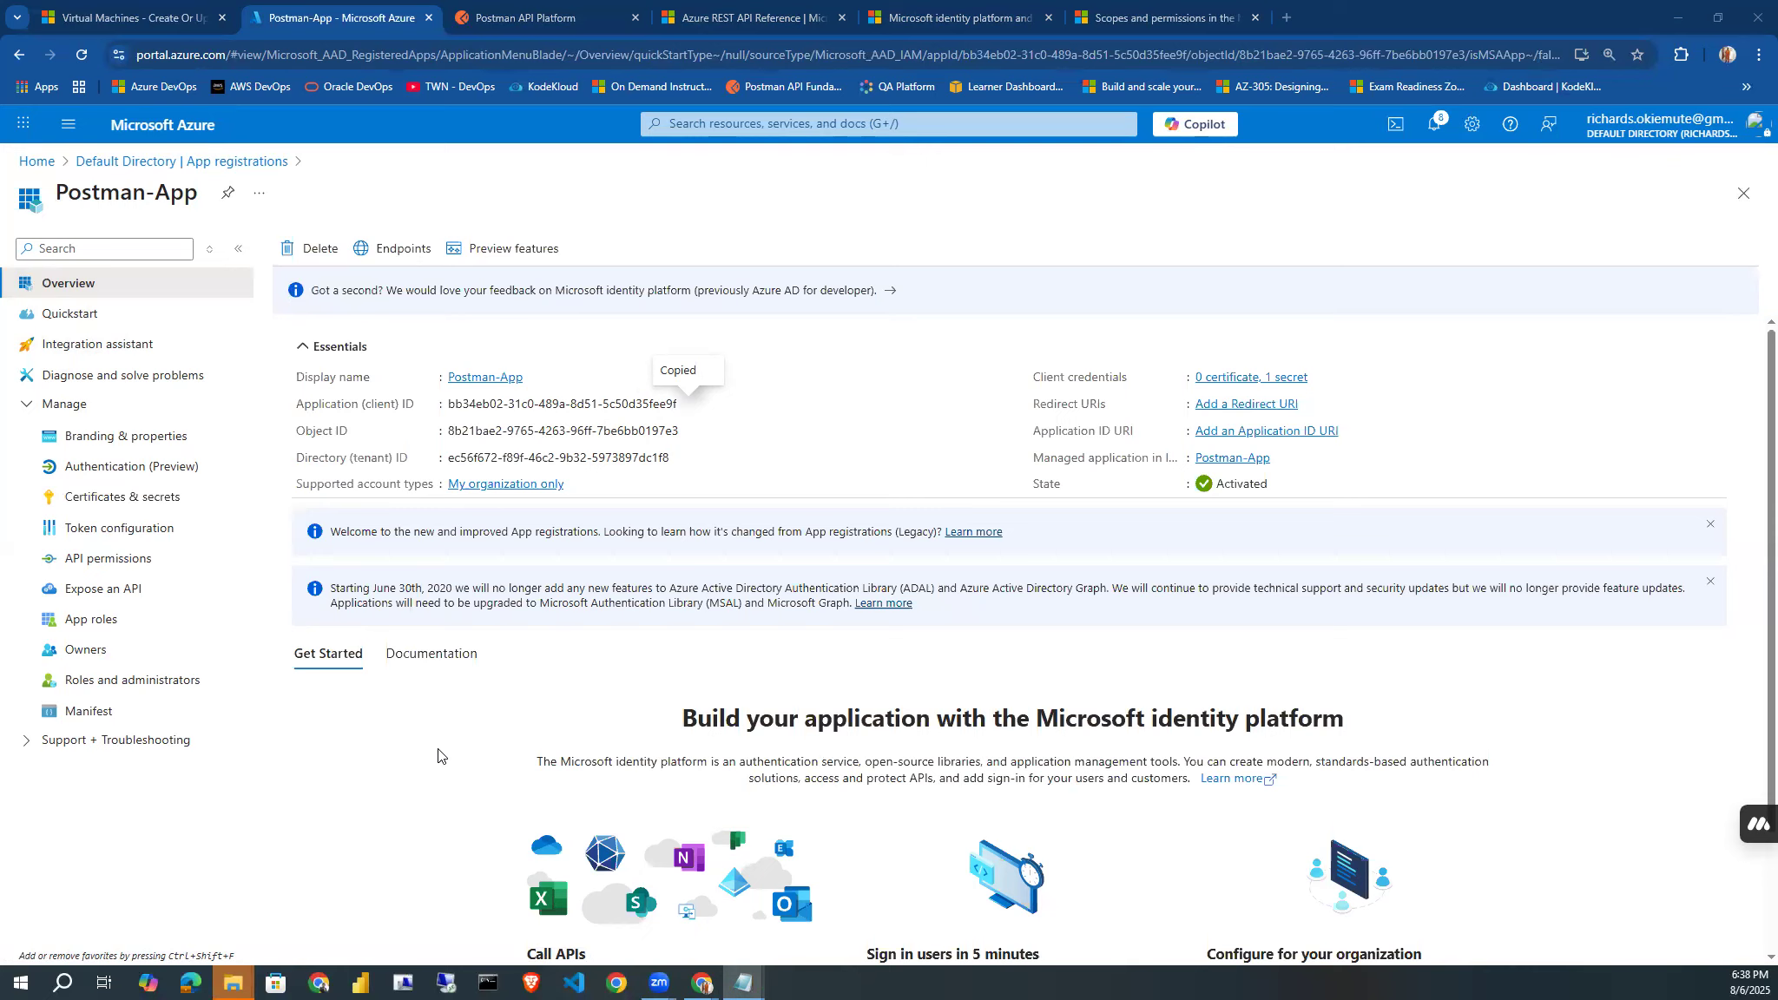
Start an API permission request for Azure Service Management in Postman-App's API permissions.
{"action": "left_click", "coordinate": [131, 560]}
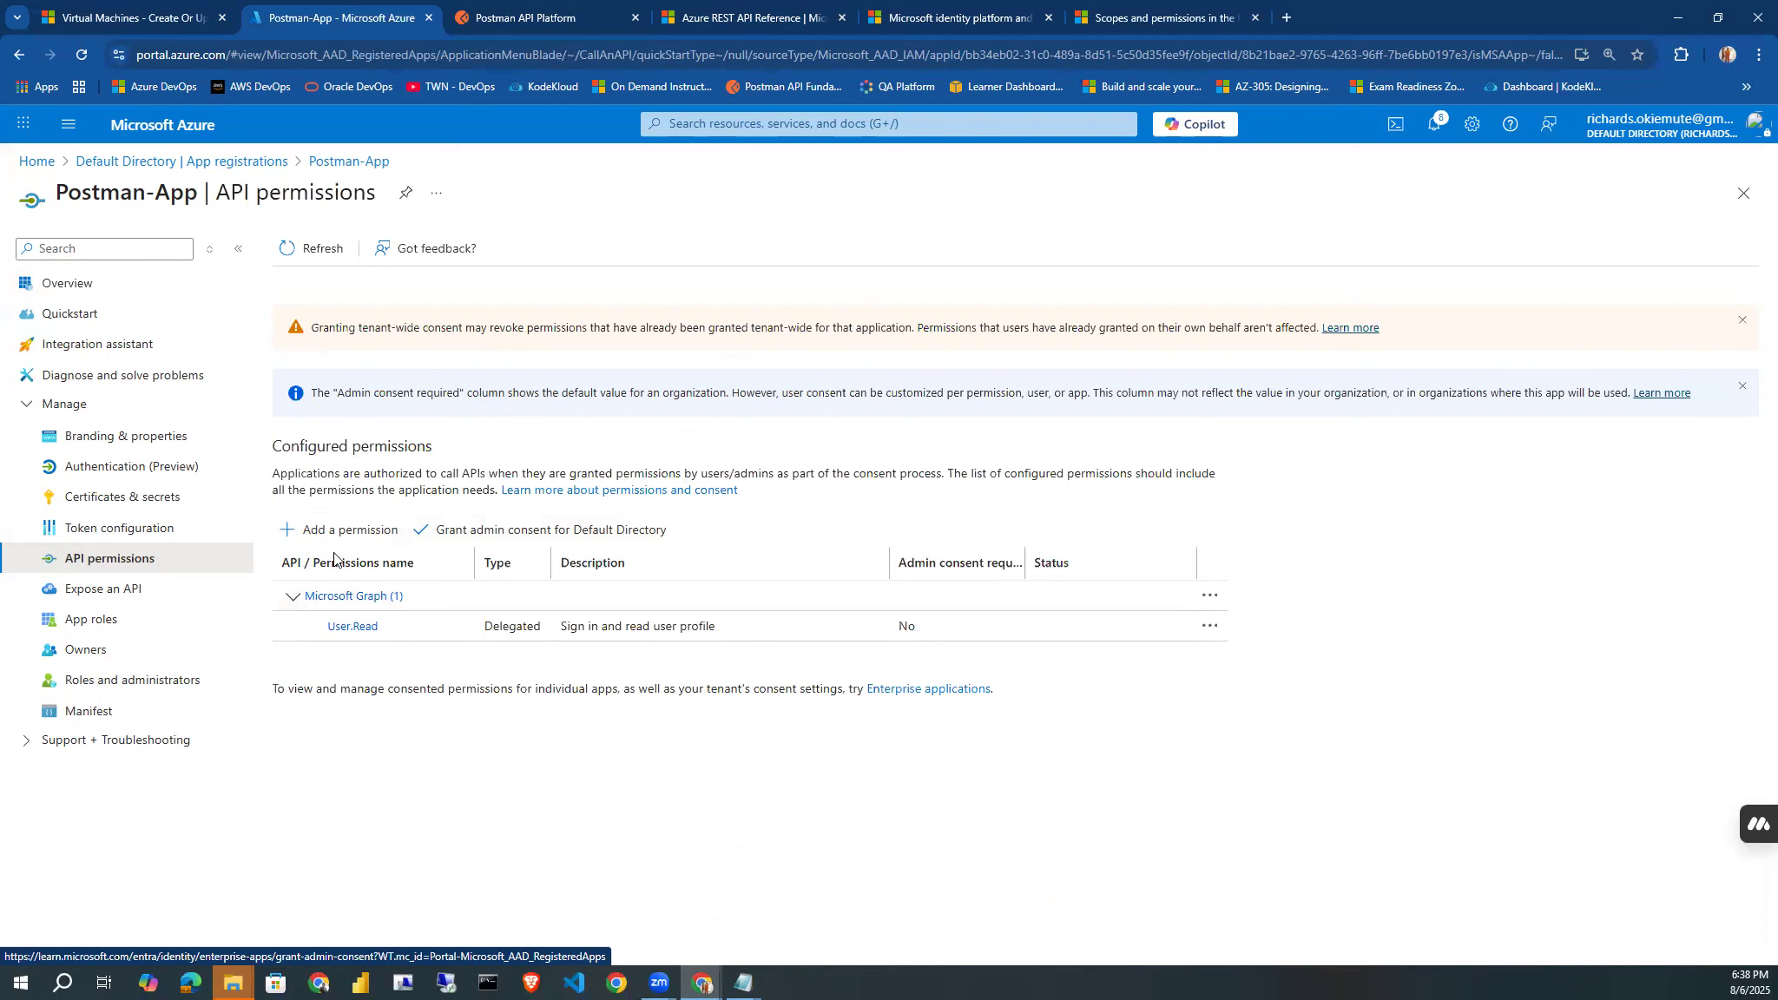
{"action": "left_click", "coordinate": [311, 531]}
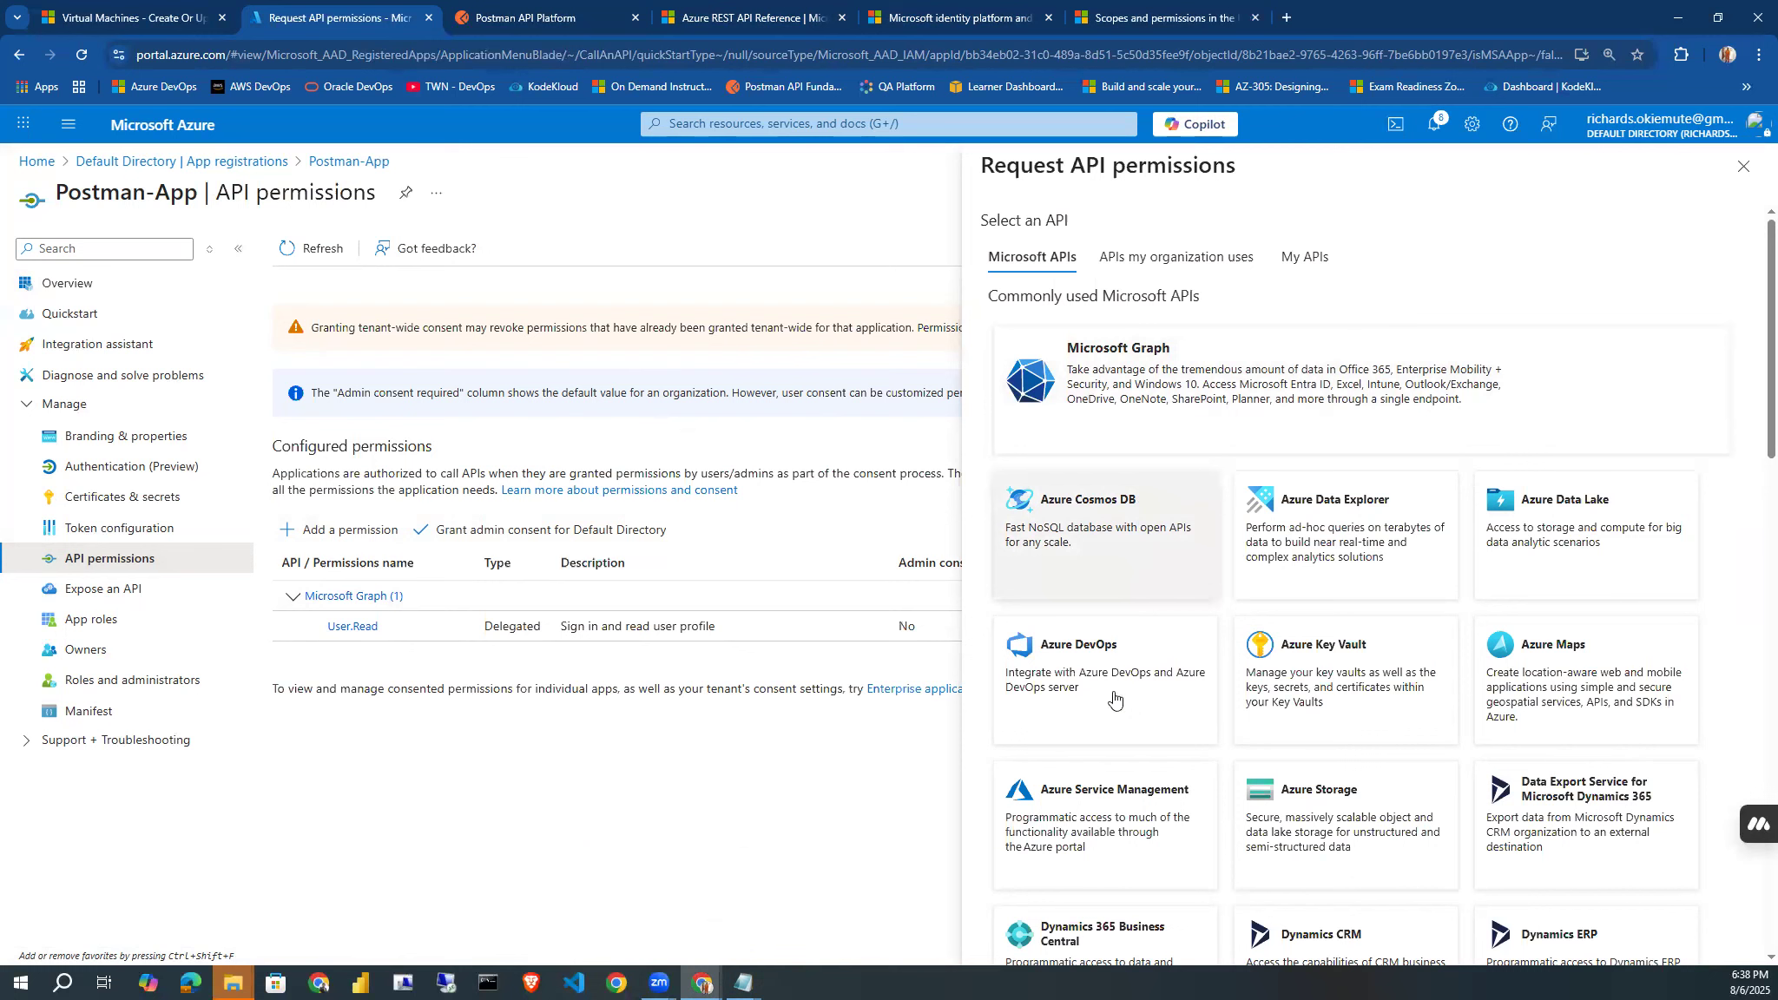
{"action": "left_click", "coordinate": [1098, 834]}
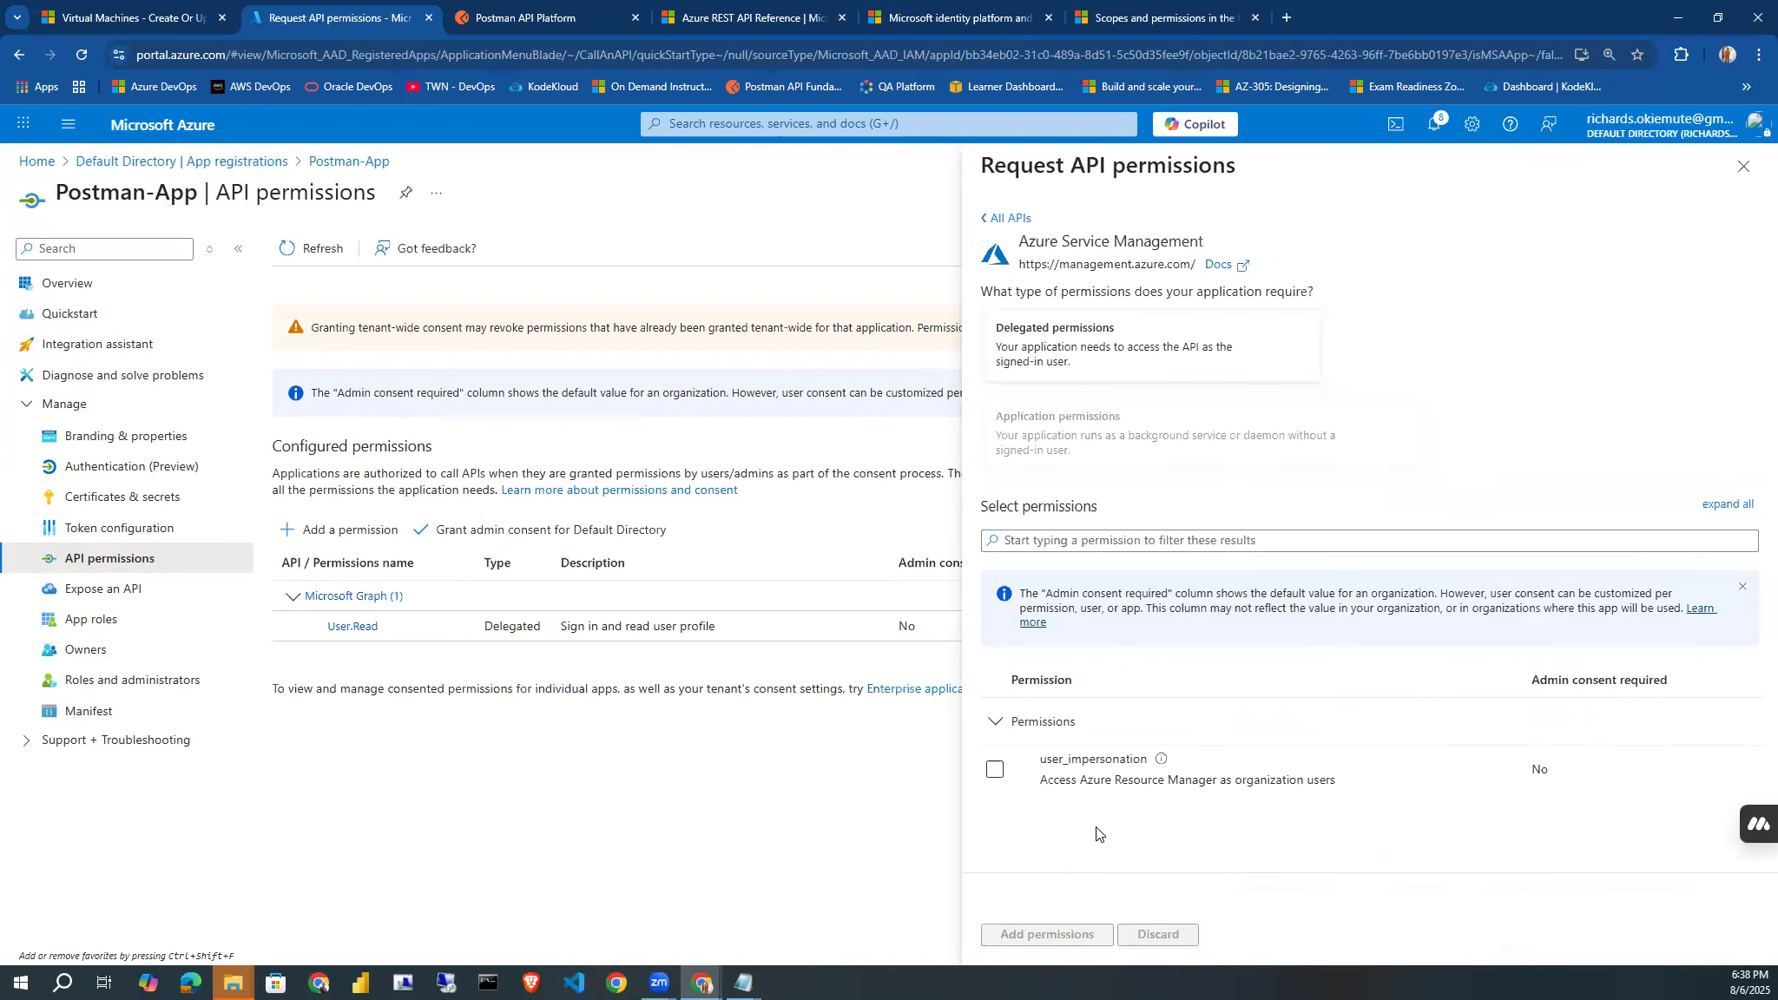
{"action": "left_click_drag", "start_coordinate": [1019, 242], "coordinate": [1199, 239]}
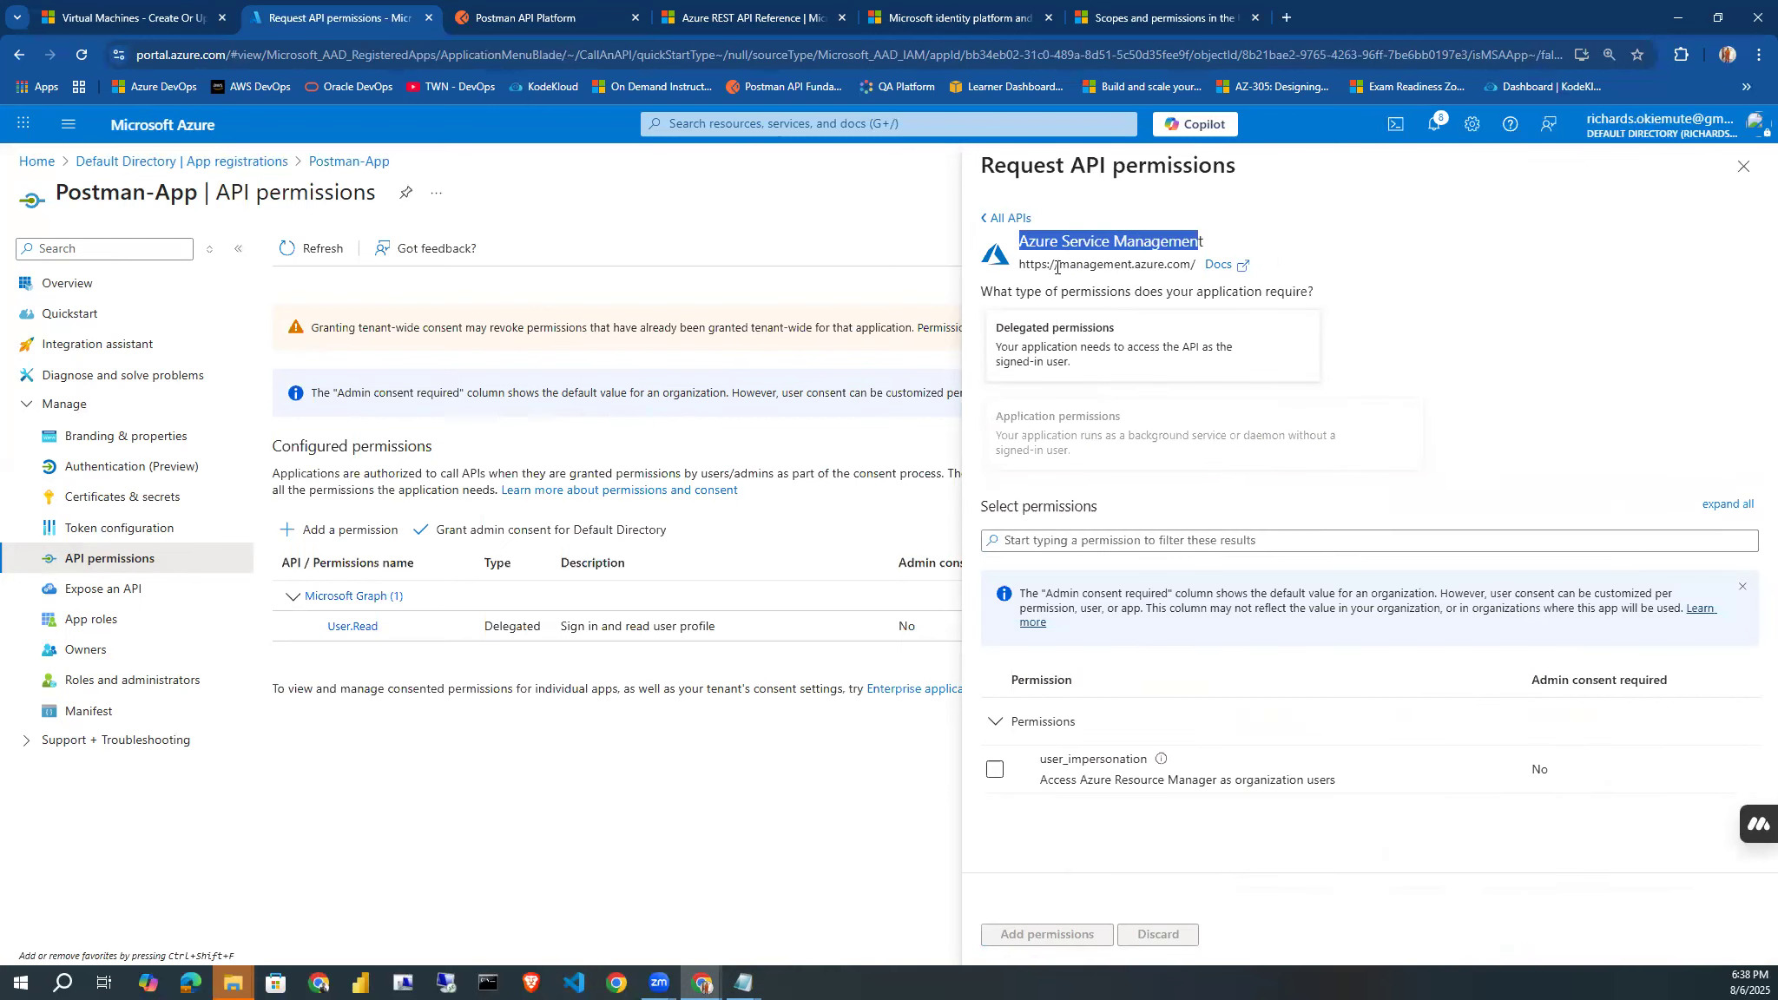
{"action": "left_click_drag", "start_coordinate": [1018, 272], "coordinate": [1159, 265]}
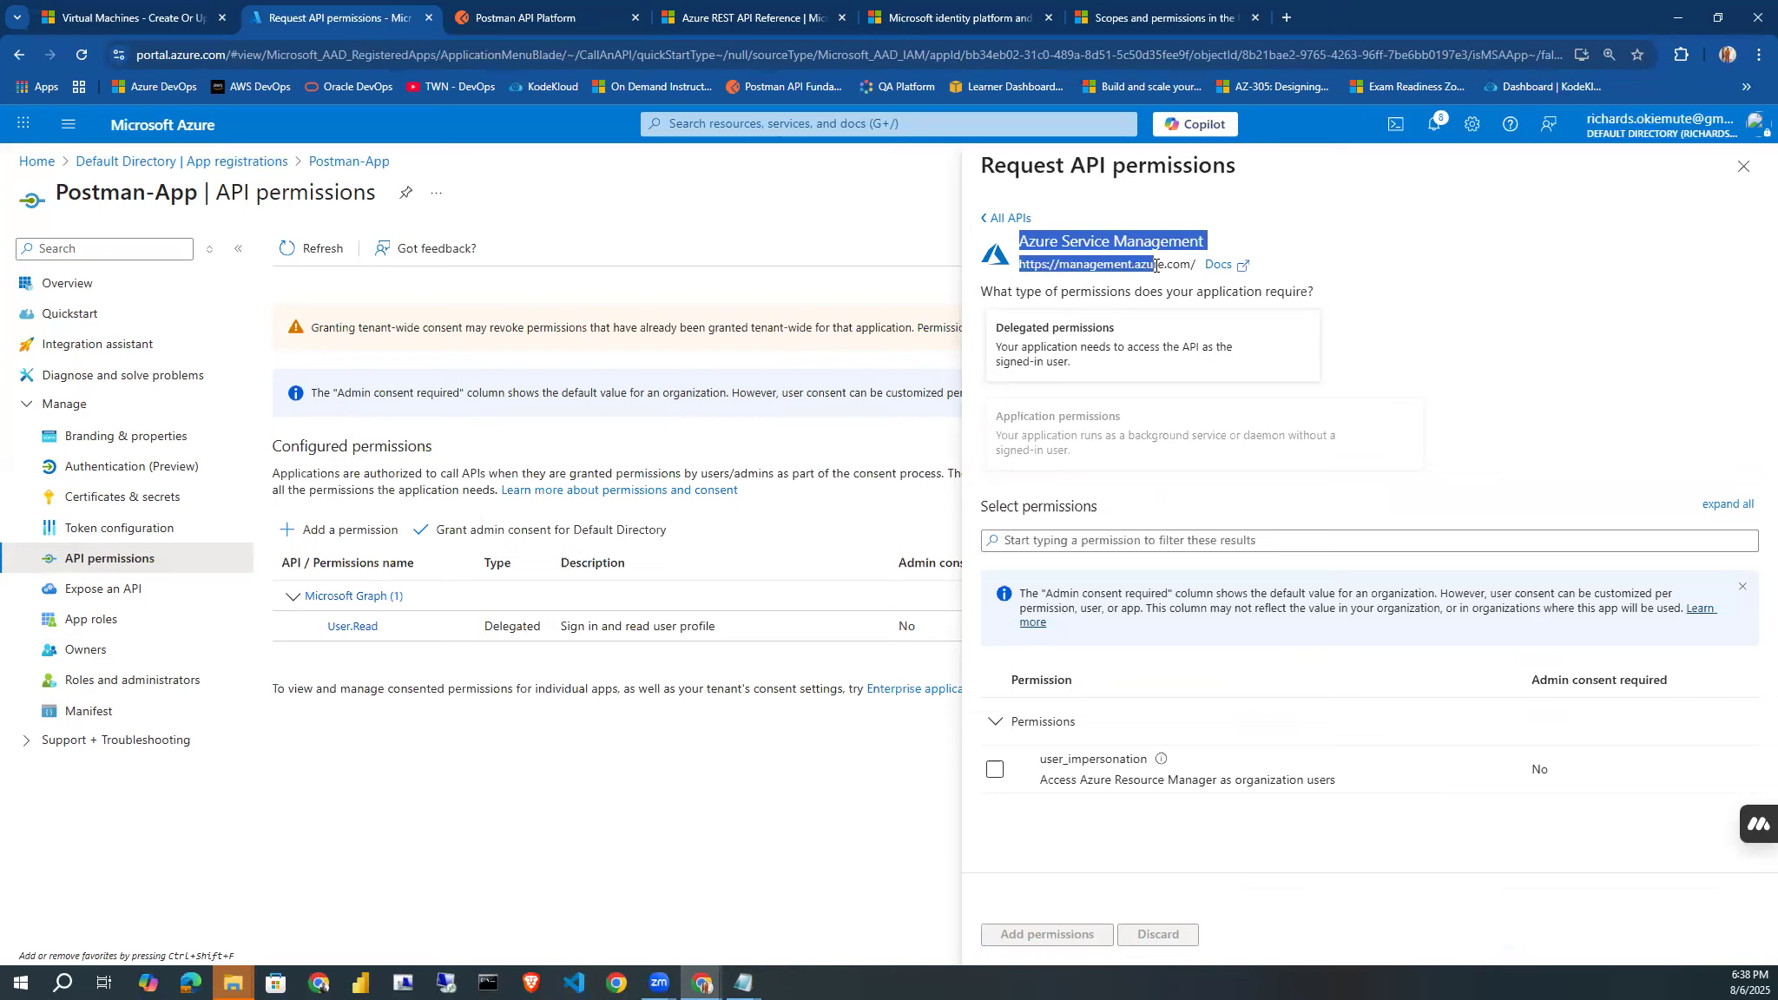
{"action": "left_click", "coordinate": [1156, 265]}
{"action": "left_click_drag", "start_coordinate": [1023, 266], "coordinate": [1147, 273]}
{"action": "left_click", "coordinate": [1329, 247]}
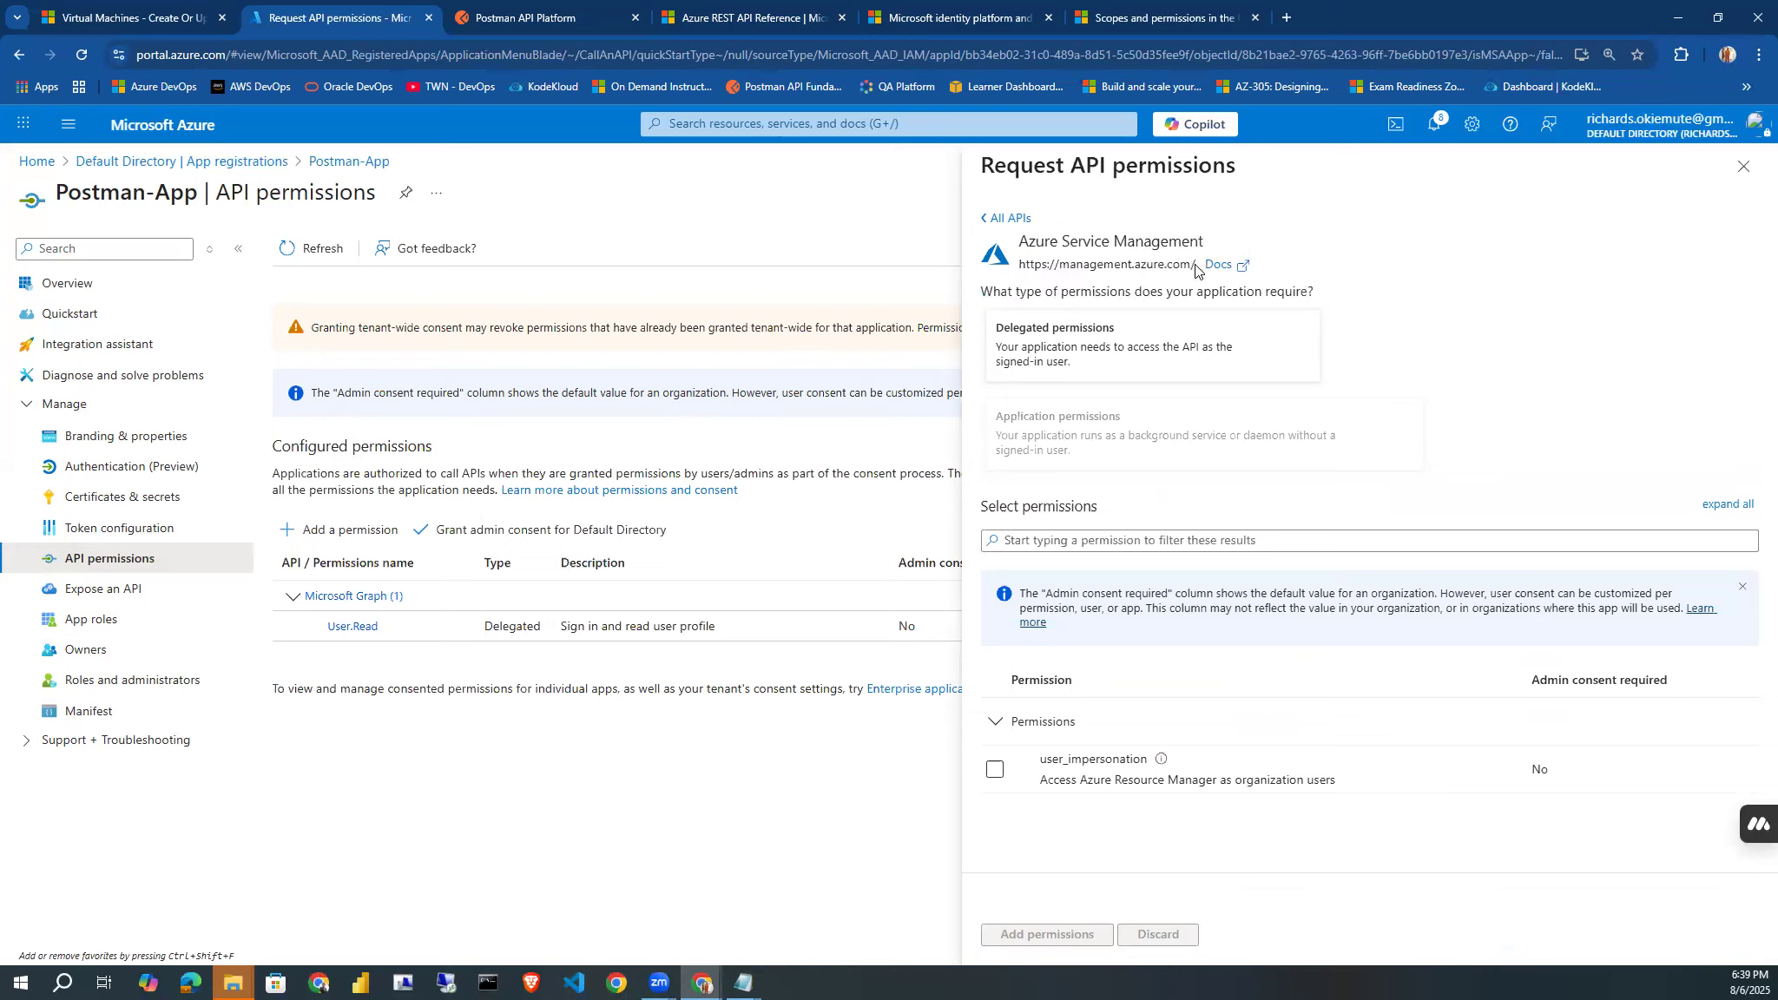
{"action": "left_click_drag", "start_coordinate": [1196, 270], "coordinate": [1022, 263]}
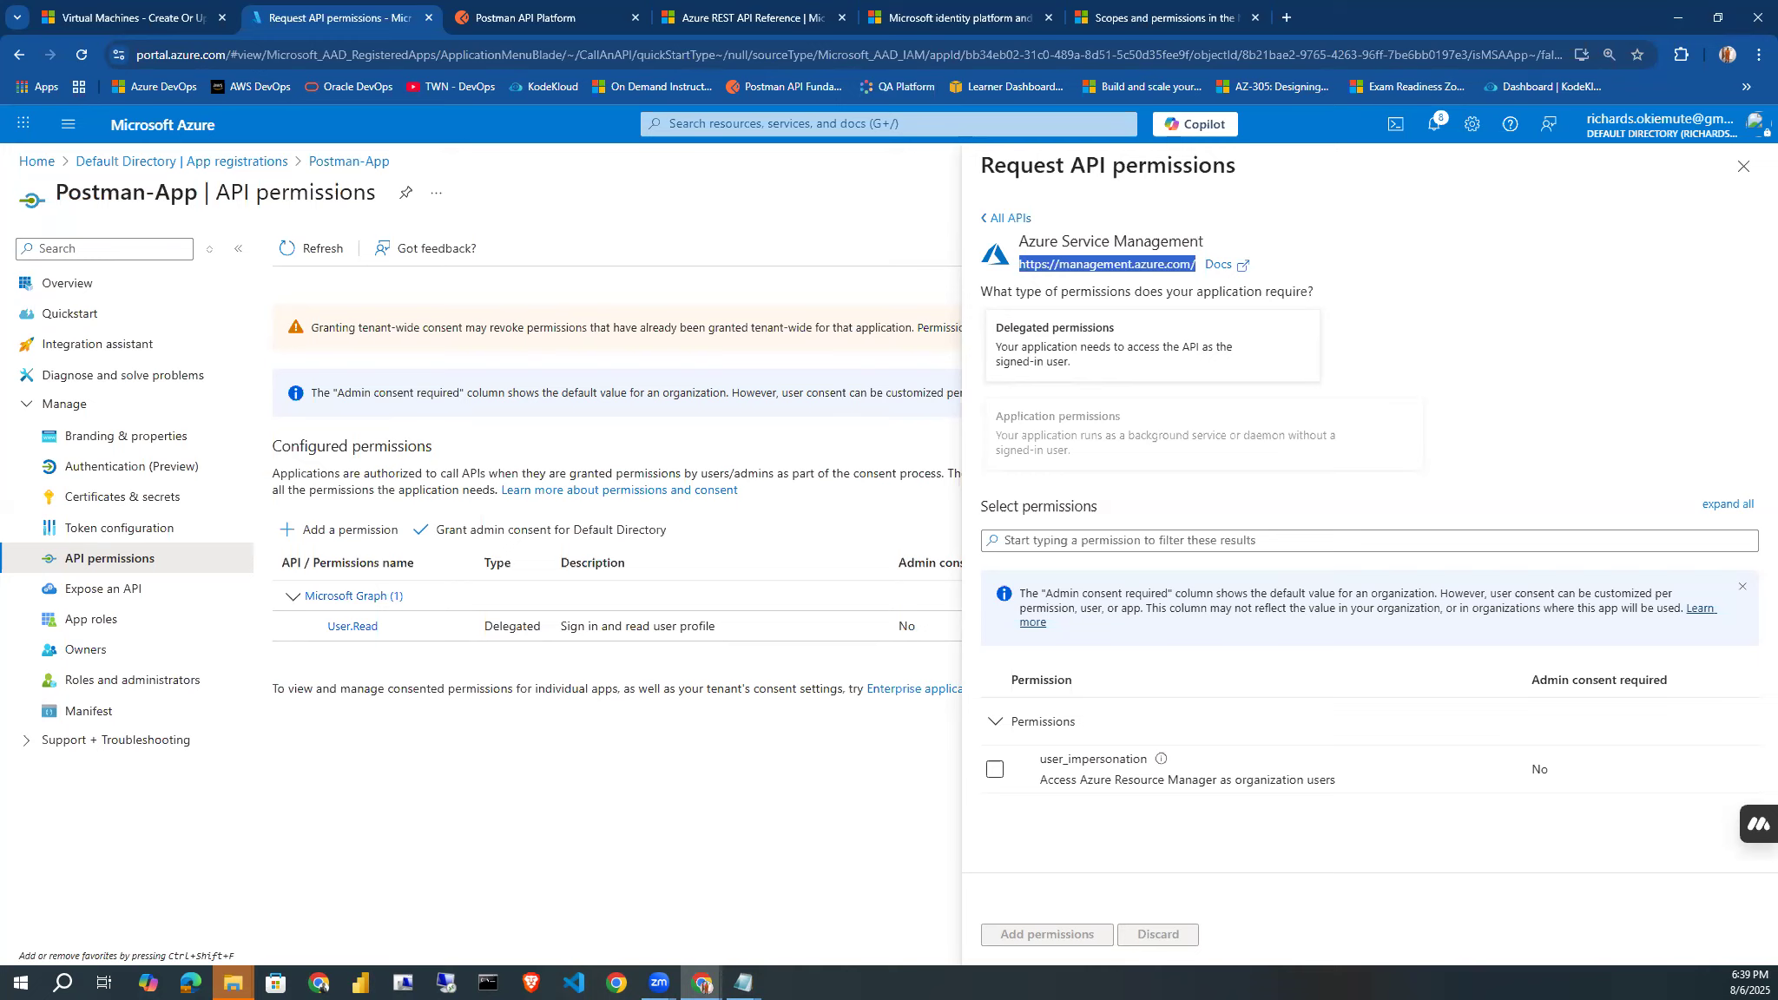
{"action": "key", "text": "alt+Tab"}
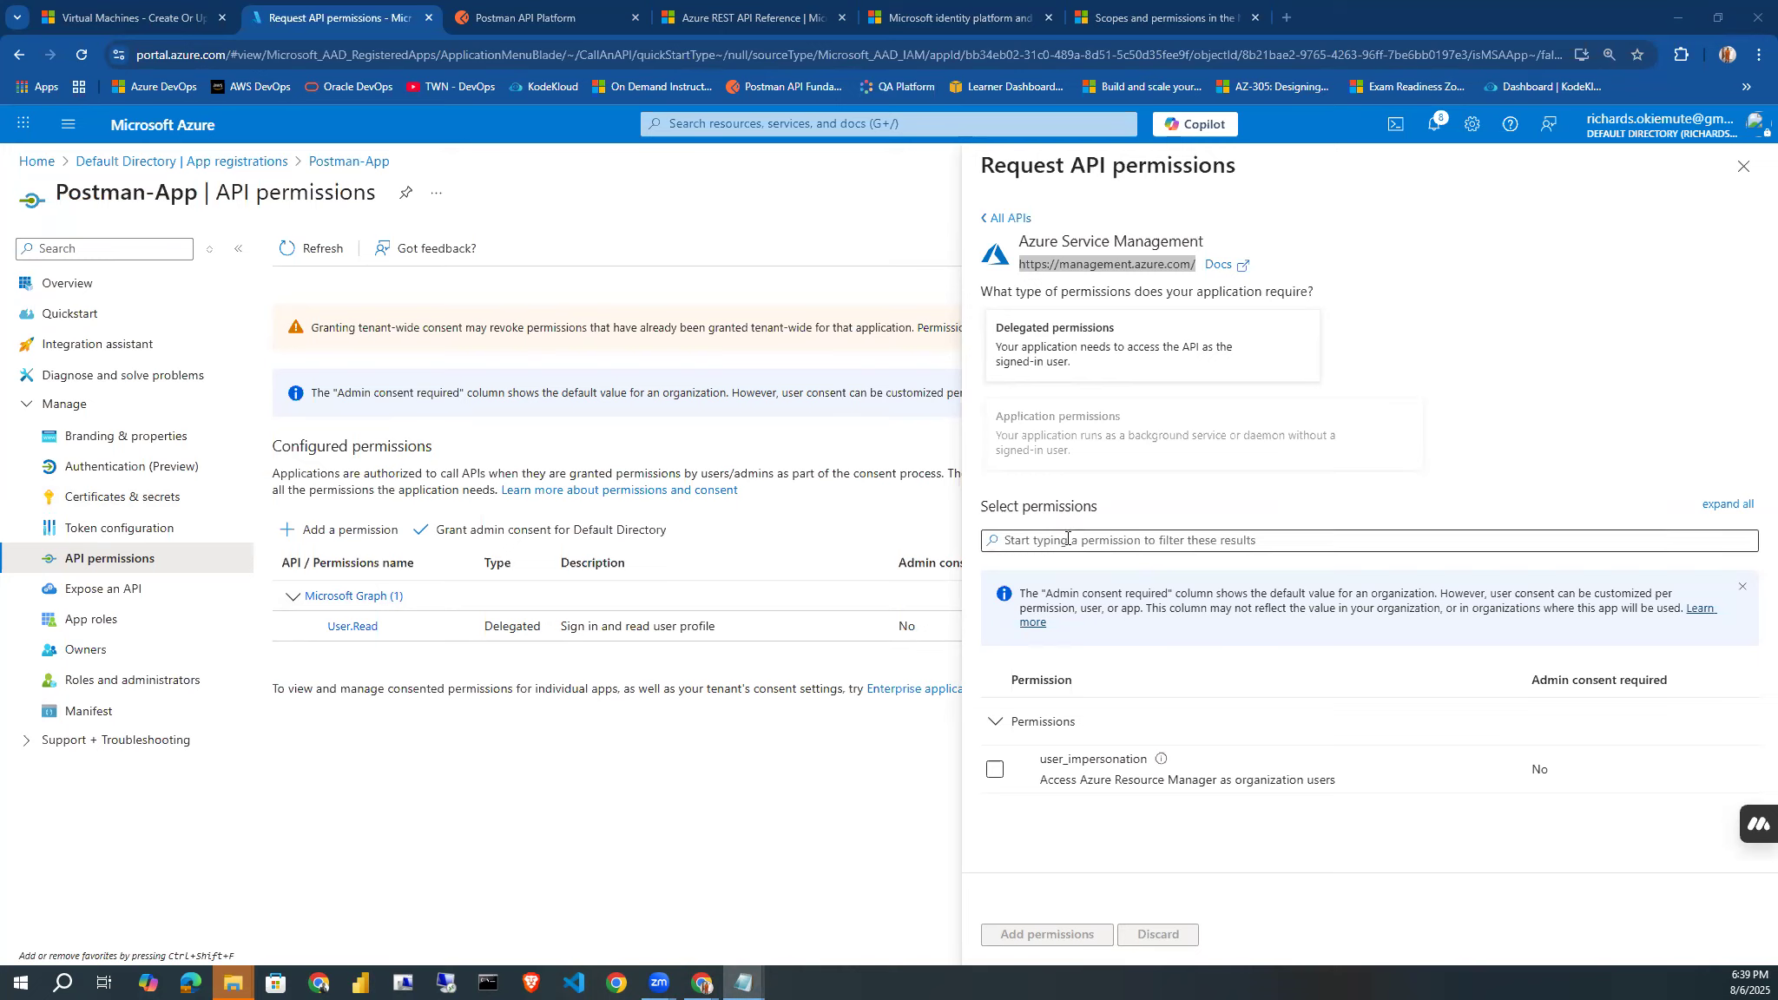
Add the delegated user_impersonation permission to Postman-App and grant admin consent for Default Directory.
{"action": "left_click", "coordinate": [995, 773]}
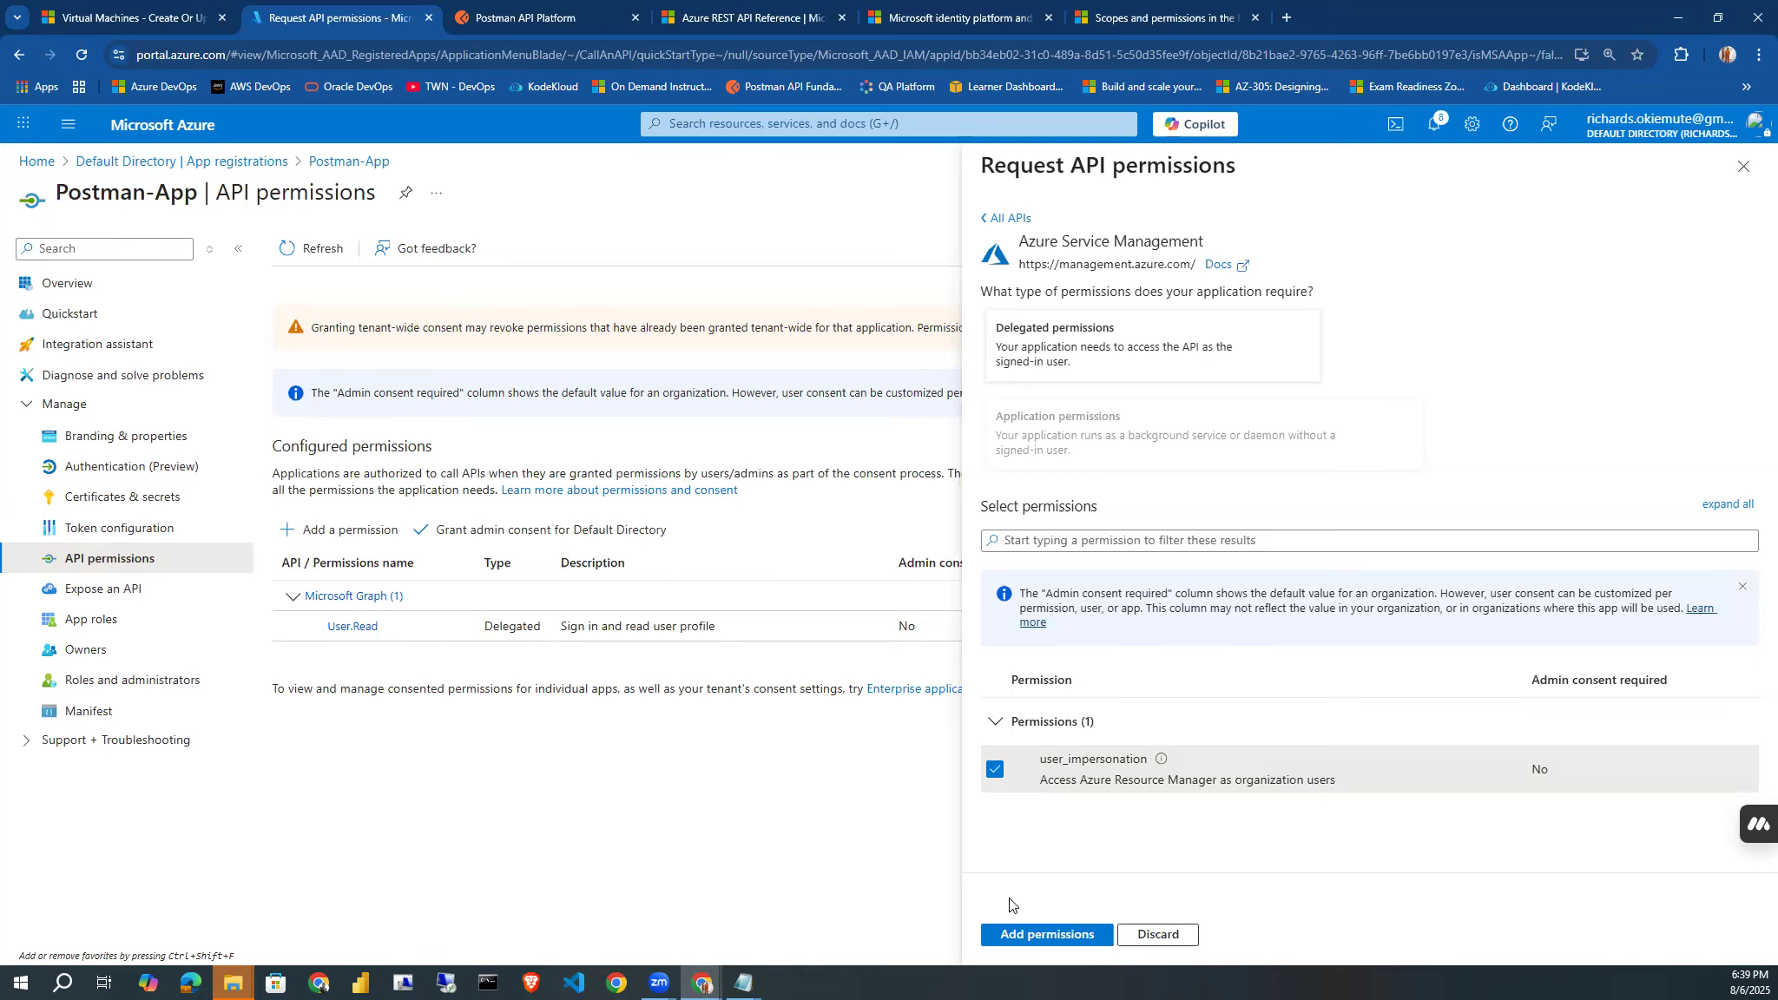
{"action": "left_click", "coordinate": [1027, 936]}
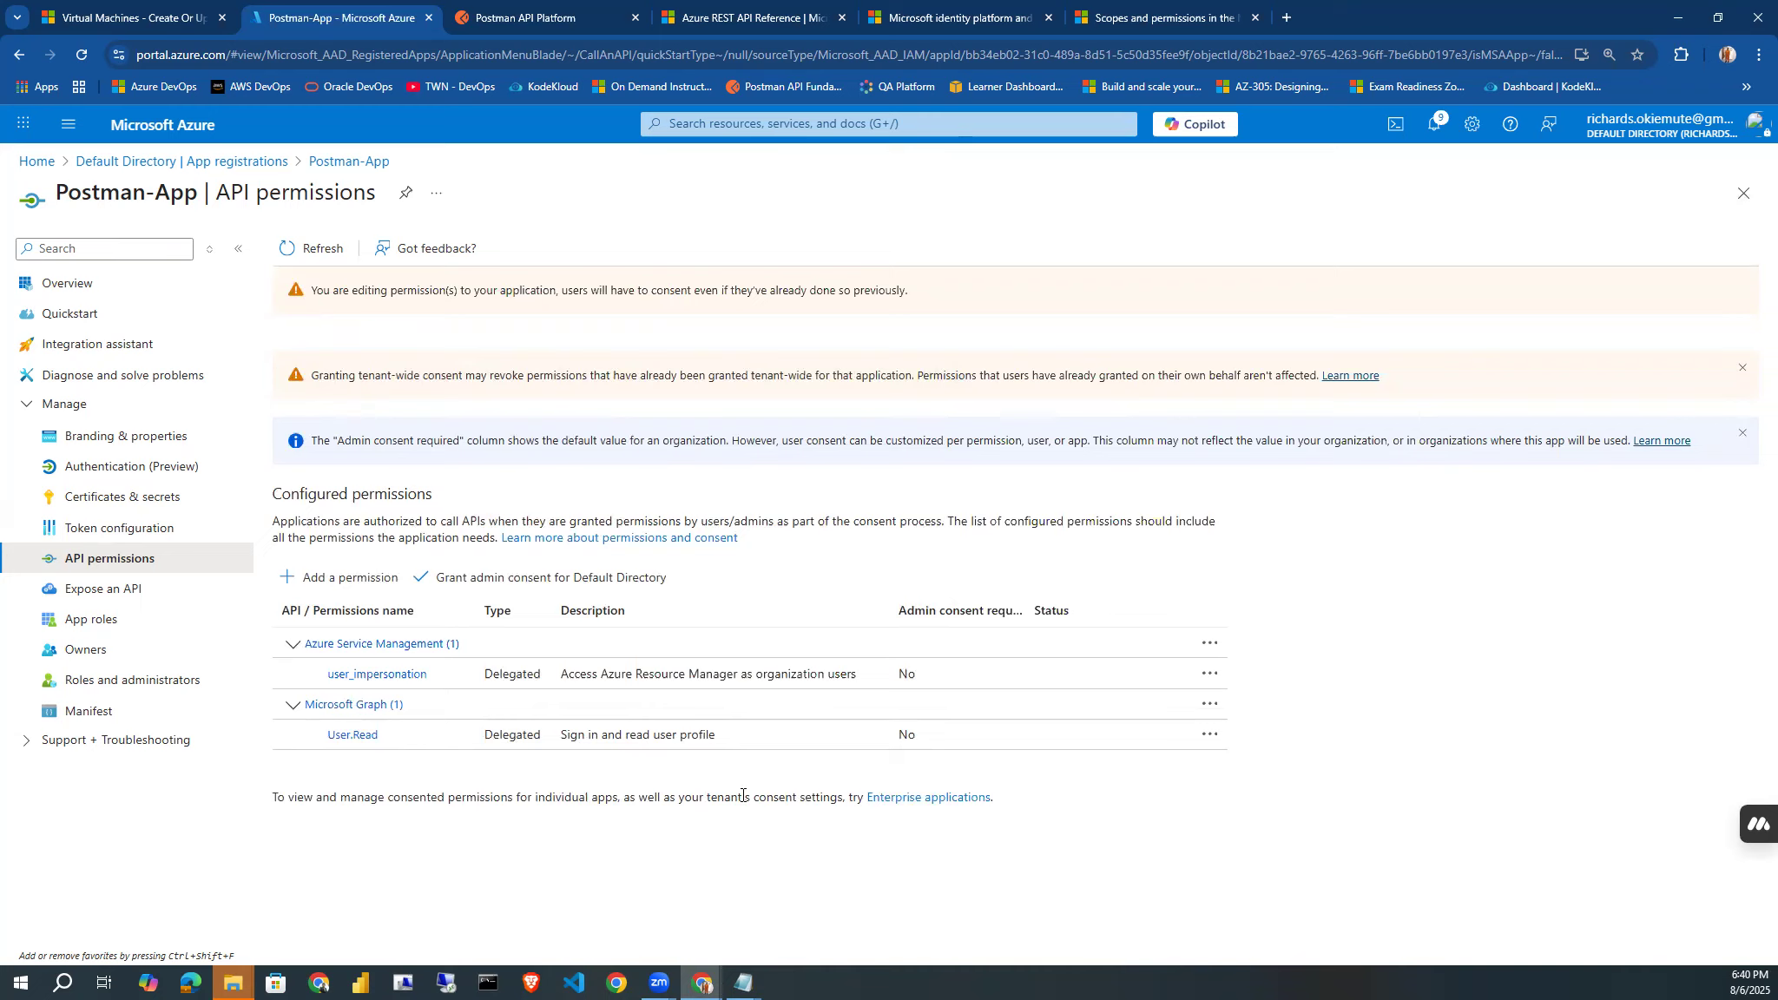
{"action": "left_click", "coordinate": [663, 682]}
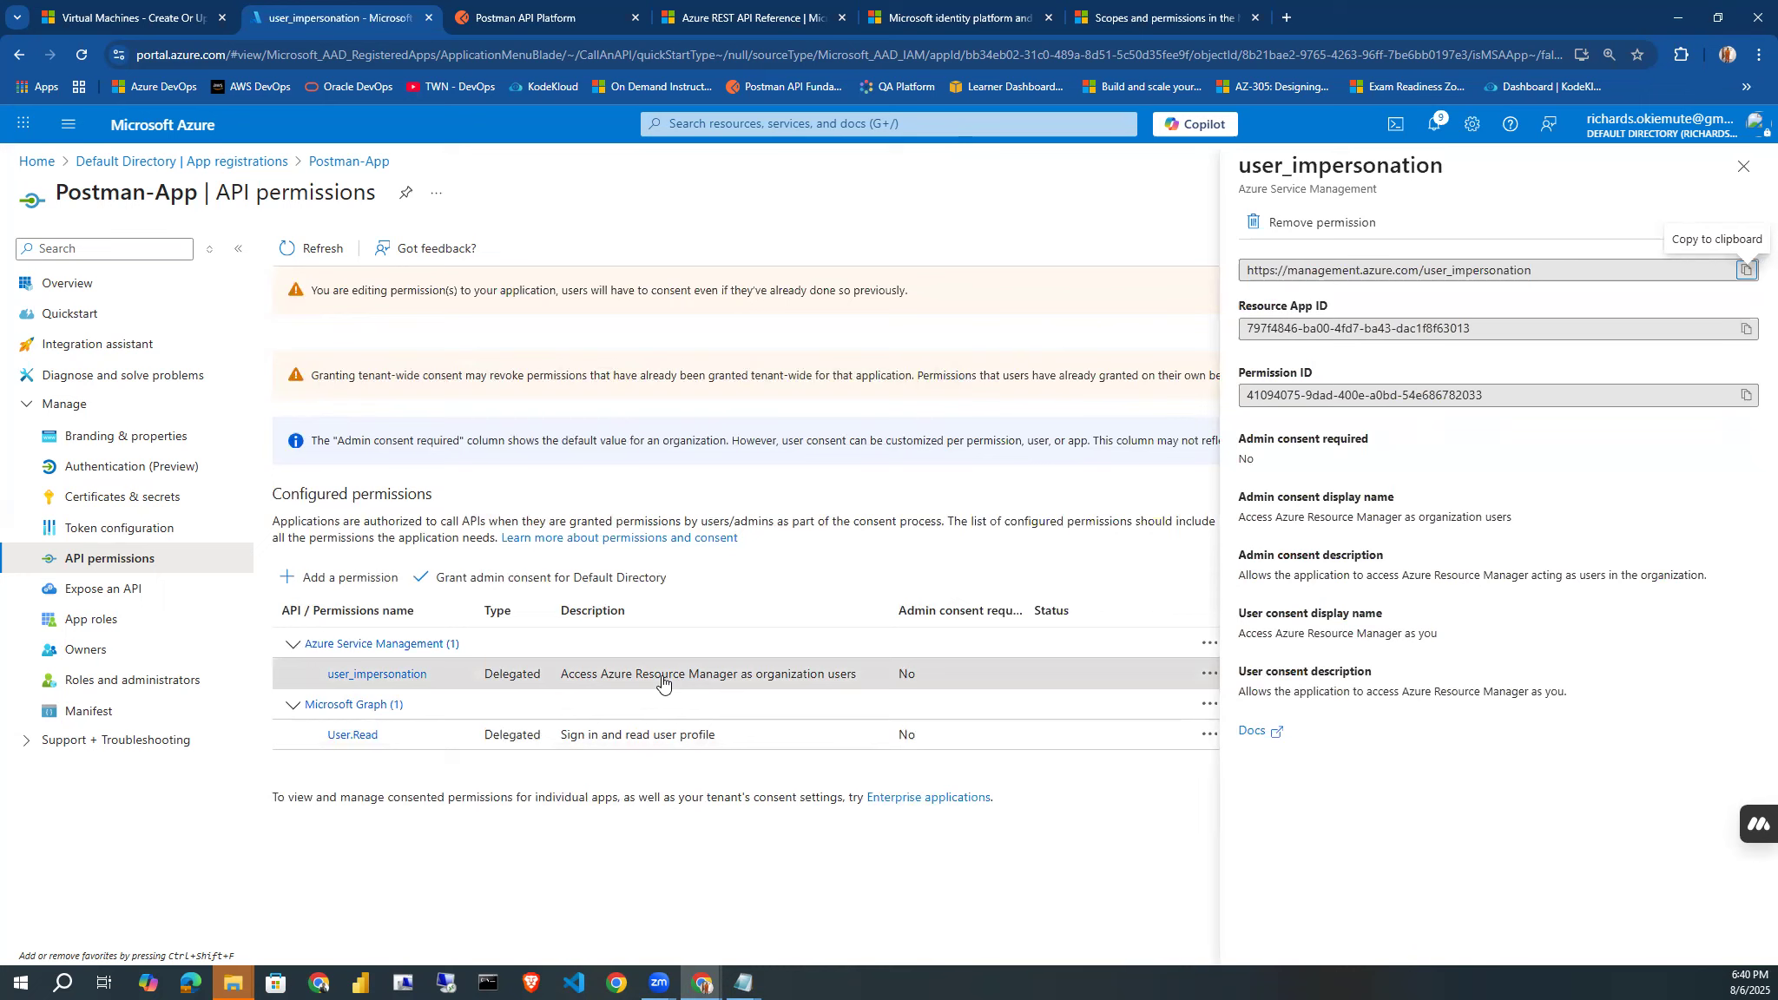
{"action": "left_click", "coordinate": [478, 580]}
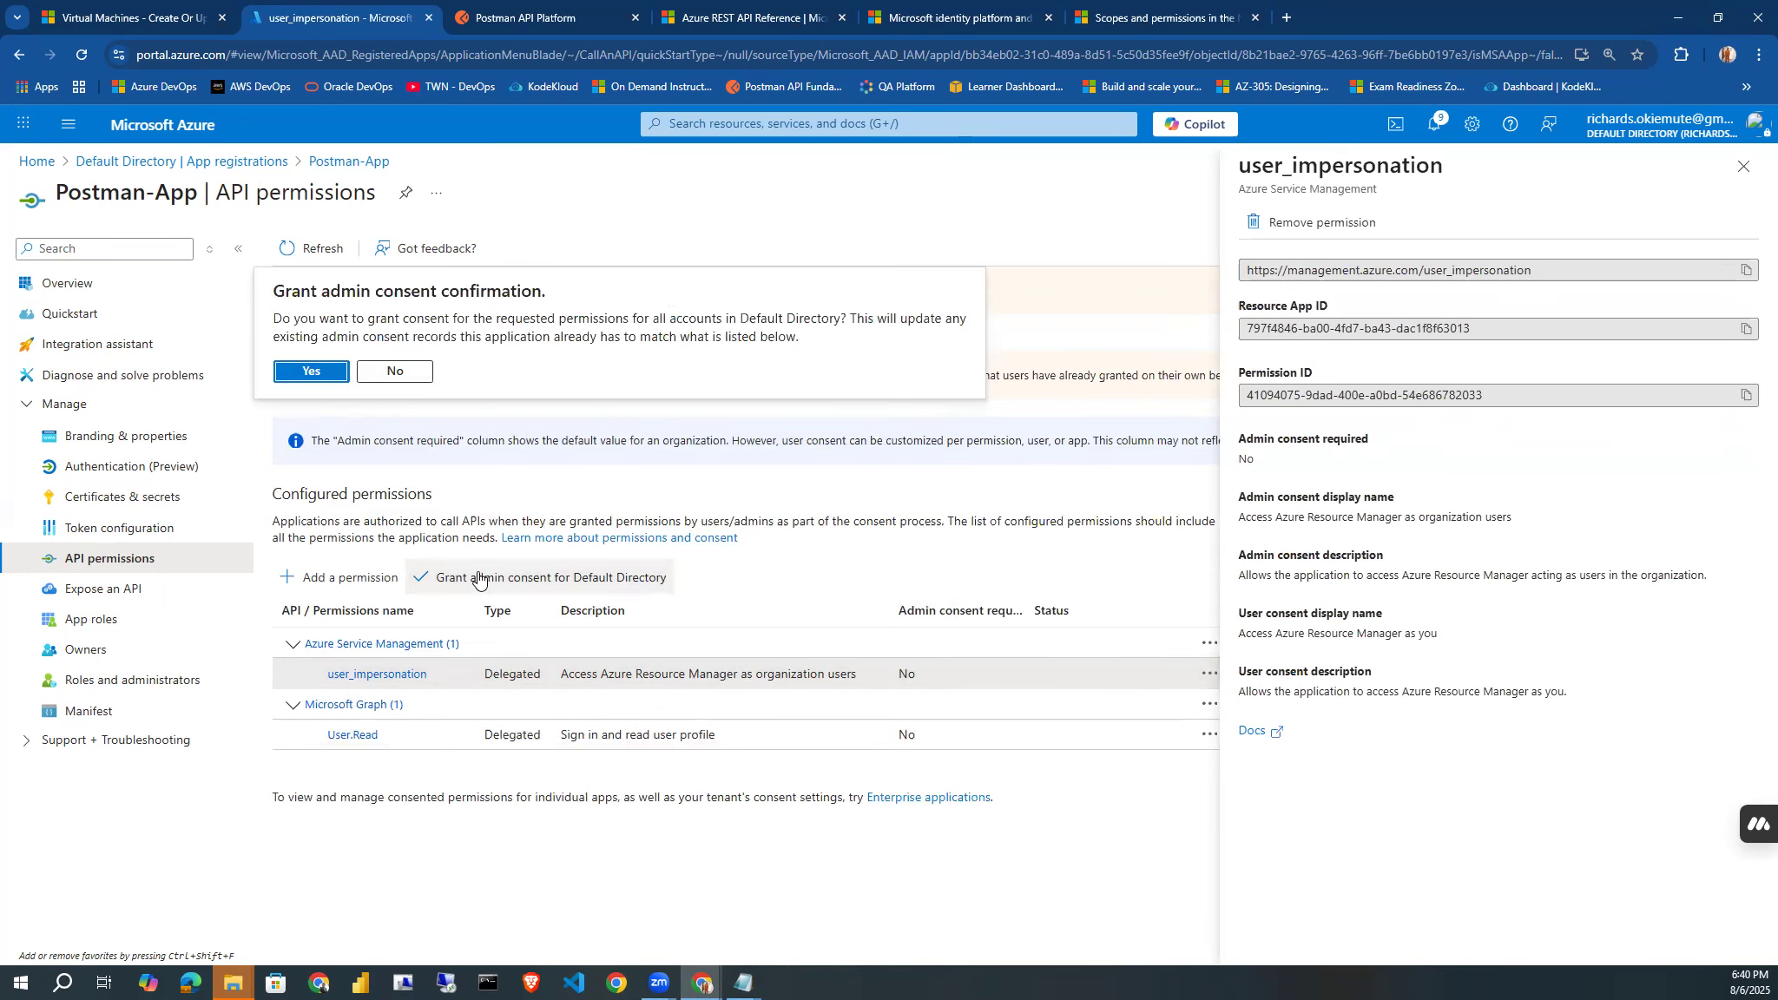
{"action": "left_click", "coordinate": [313, 372]}
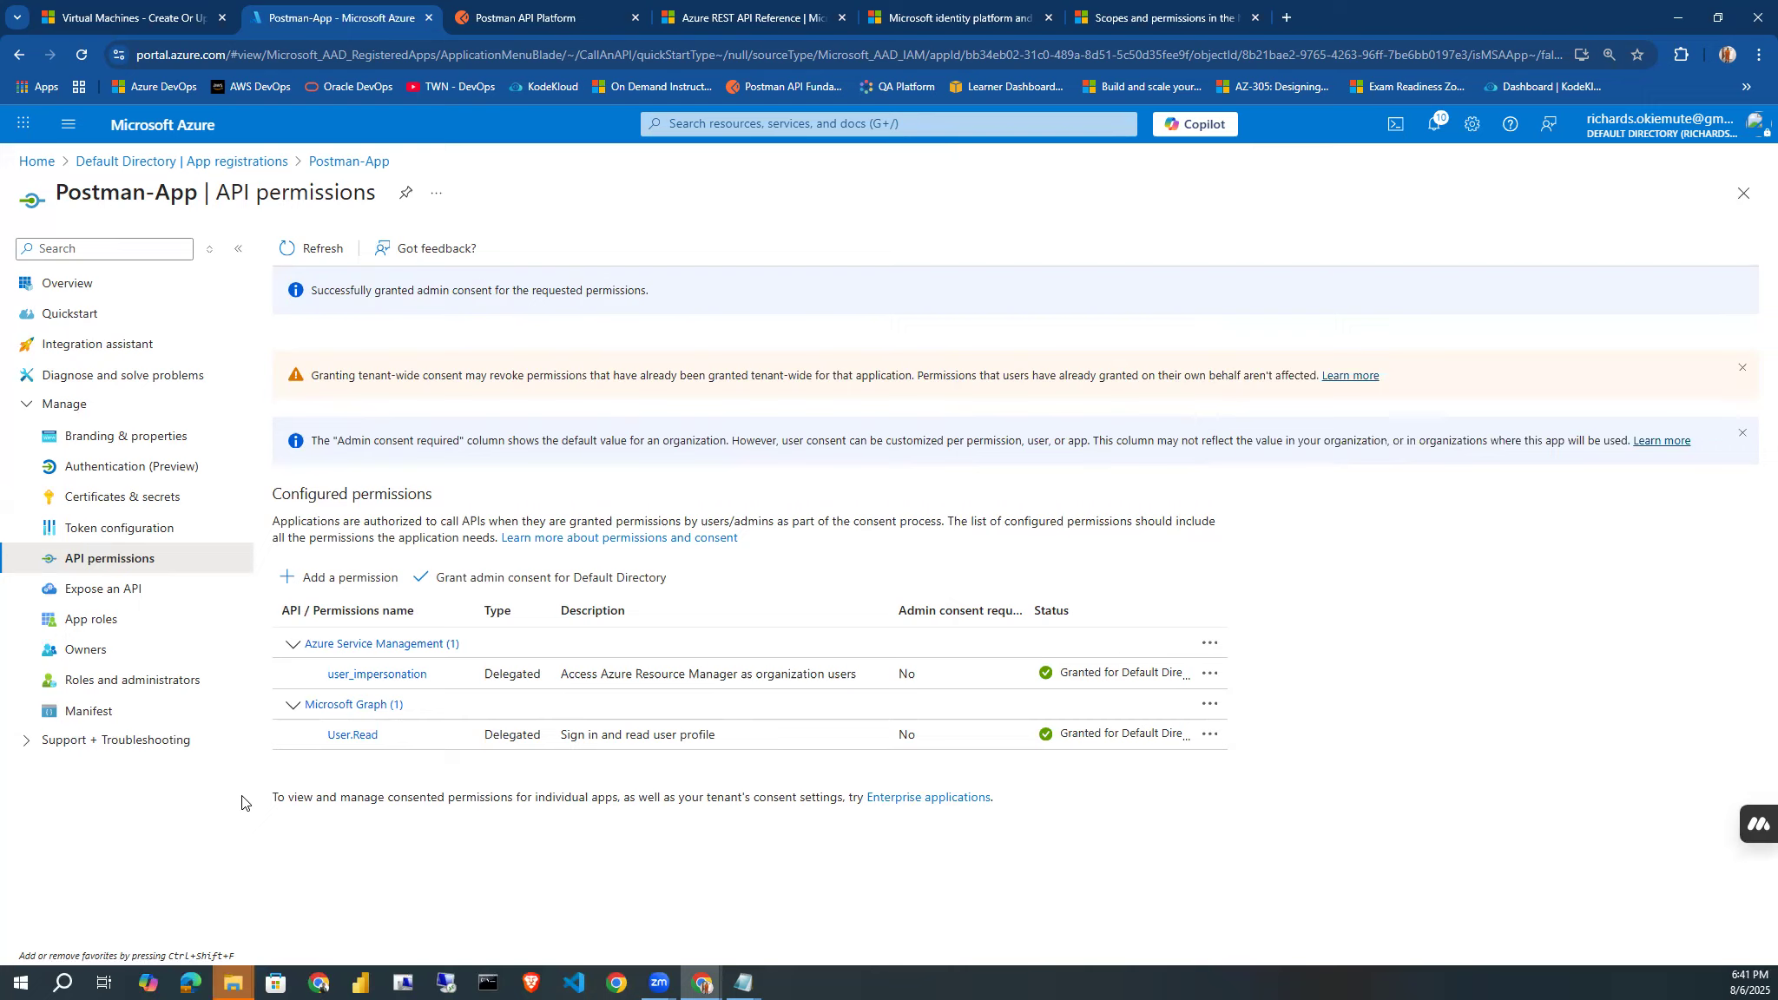
Open the access control (IAM) page of MSDN Platforms Subscription, starting from the Azure home page.
{"action": "left_click", "coordinate": [36, 173]}
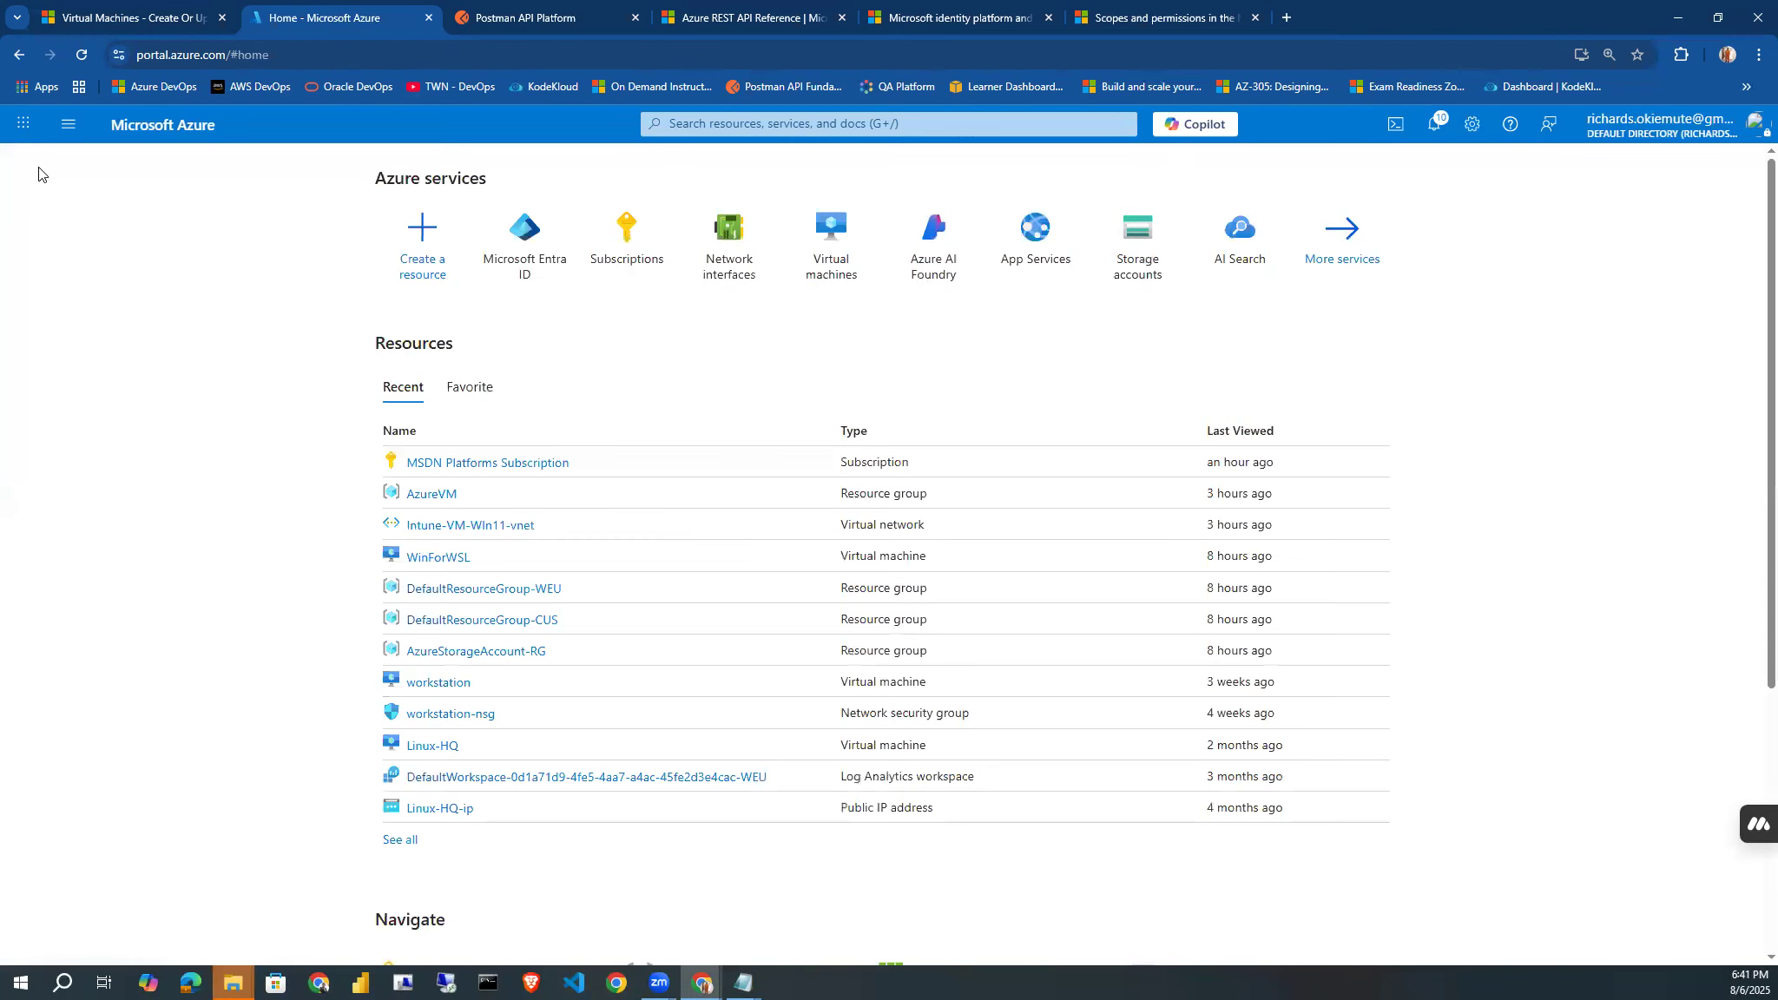
{"action": "left_click", "coordinate": [627, 248]}
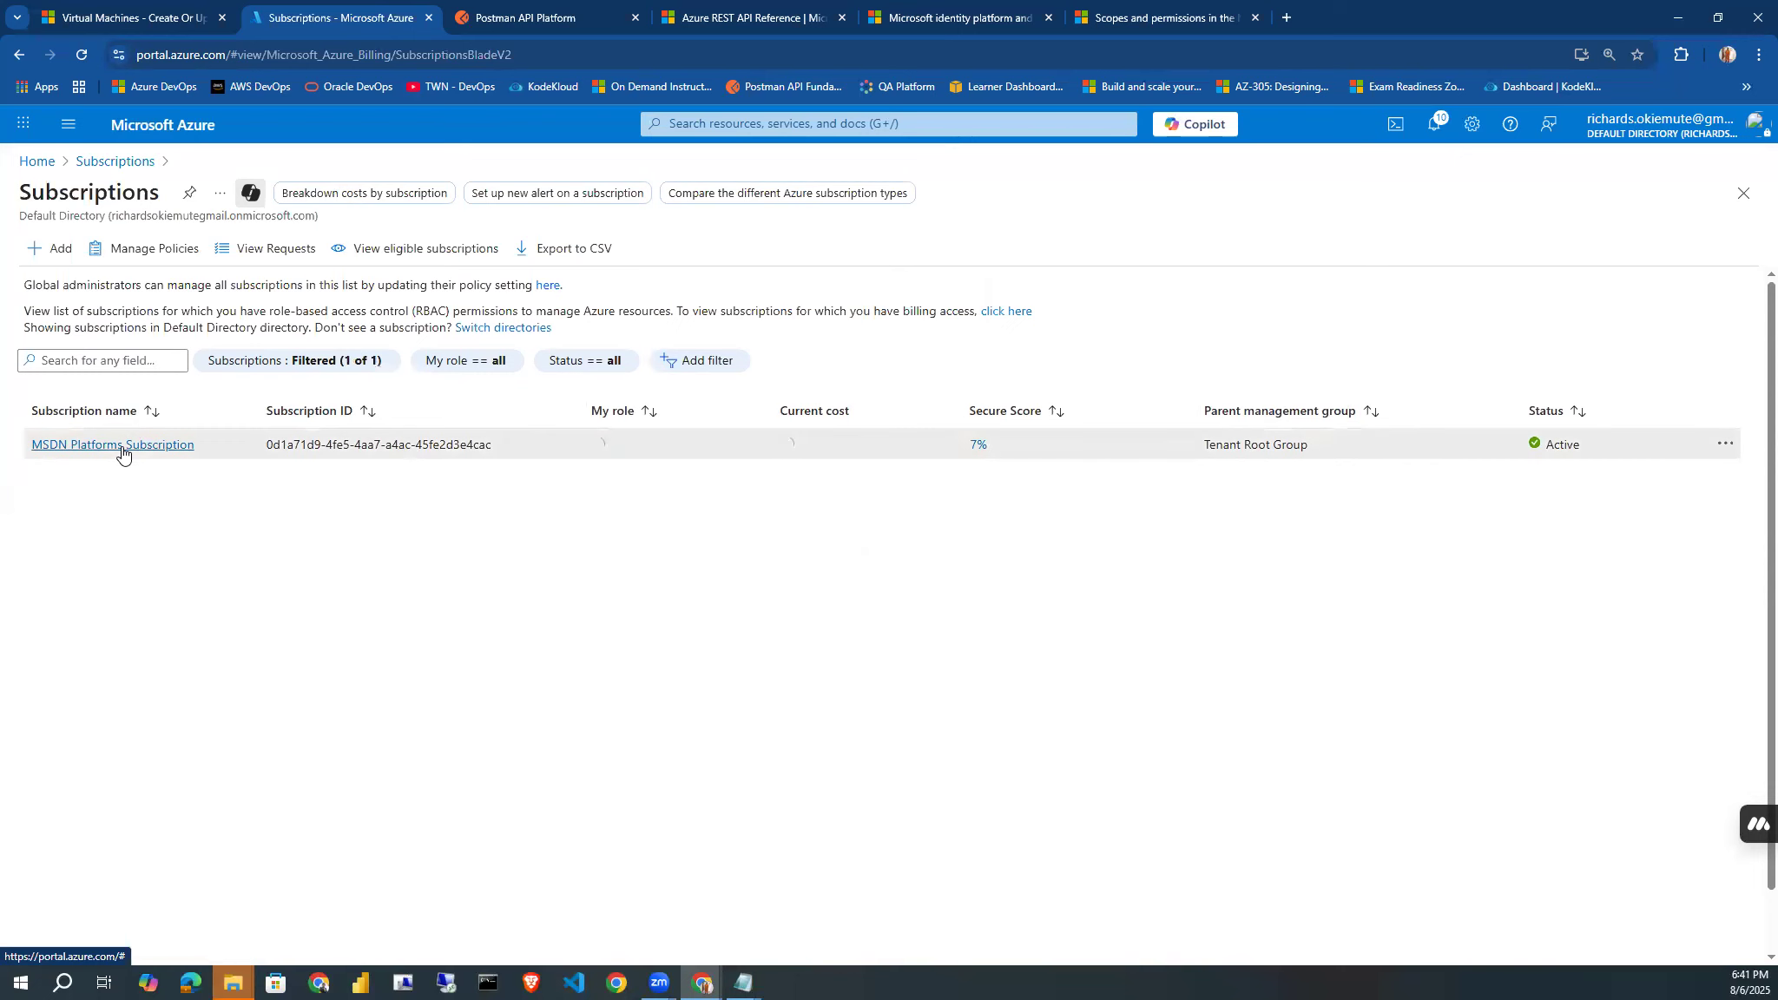
{"action": "left_click", "coordinate": [123, 446]}
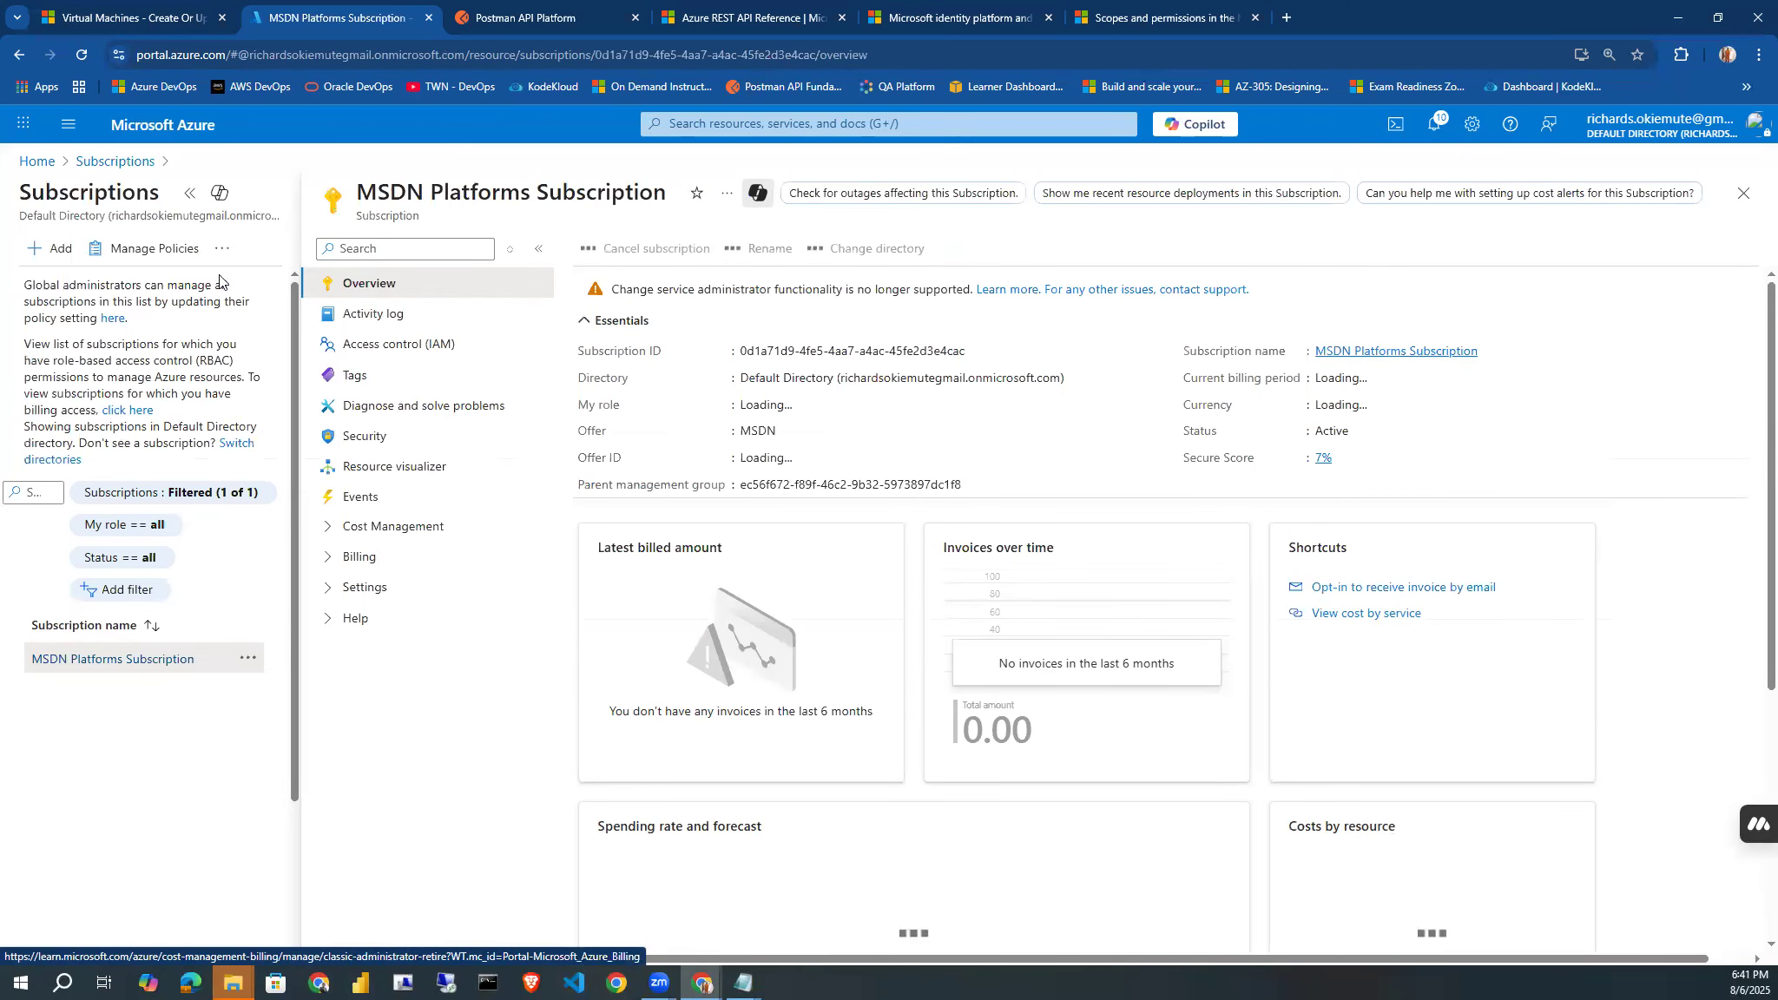
{"action": "left_click", "coordinate": [189, 193]}
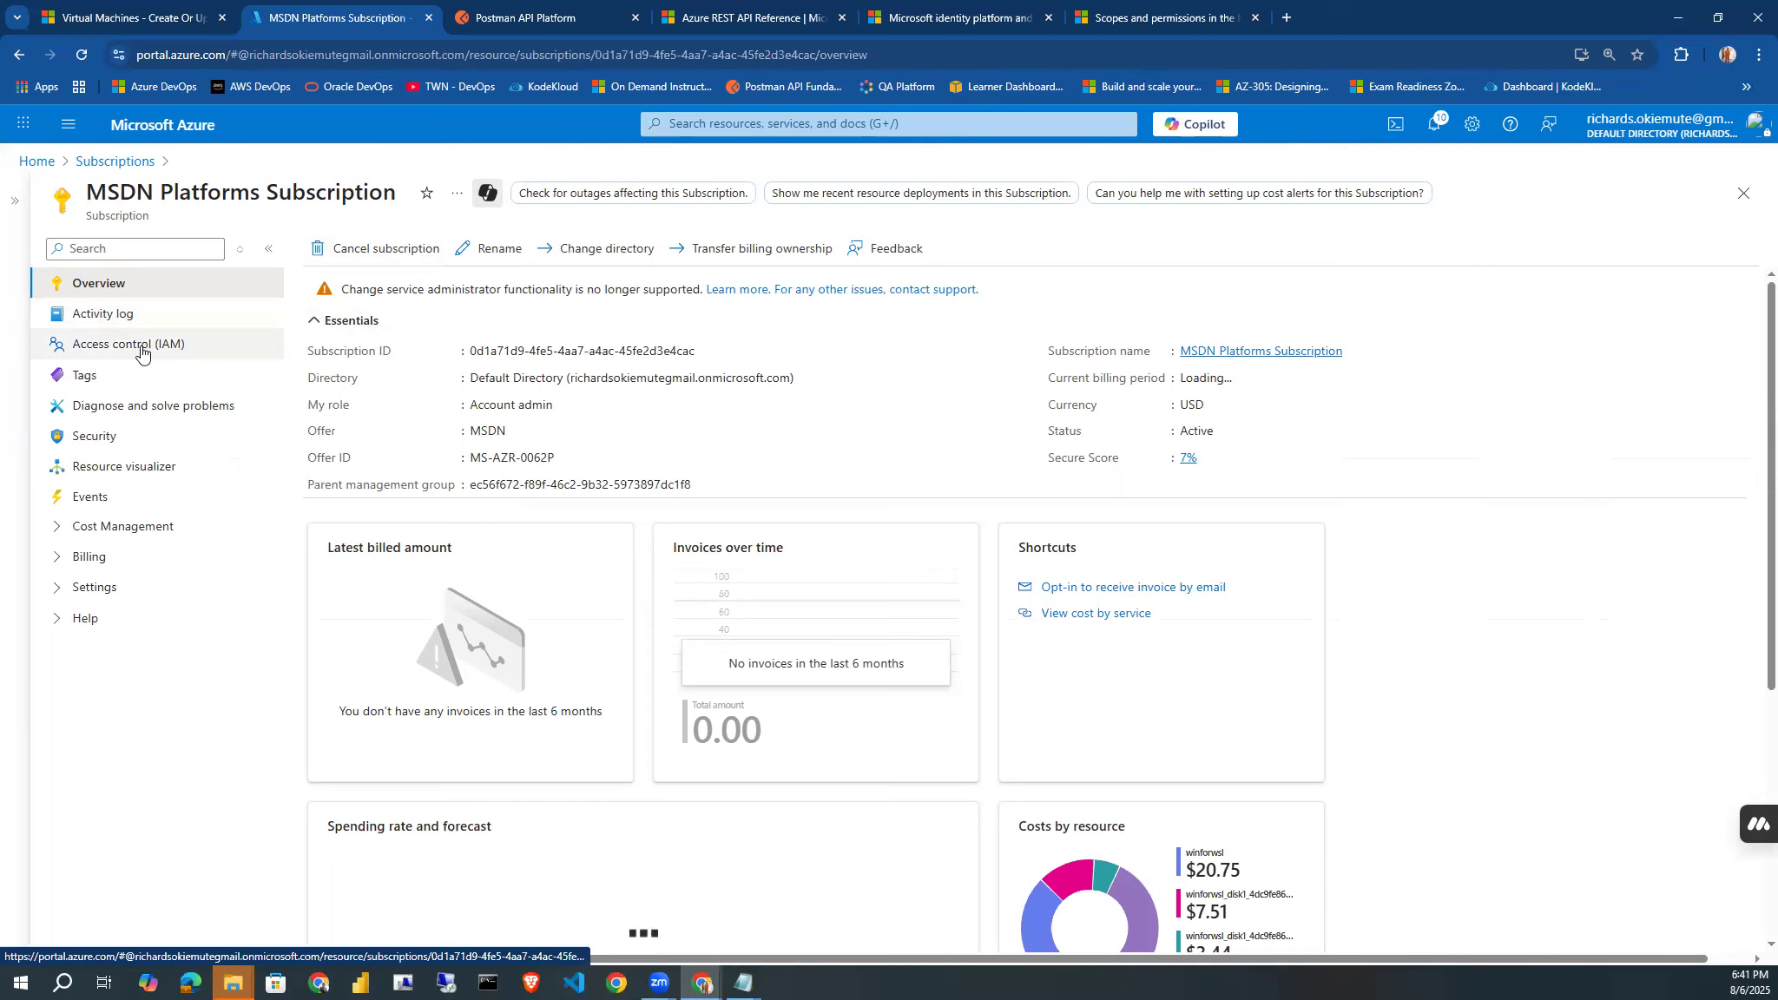
{"action": "left_click", "coordinate": [142, 354]}
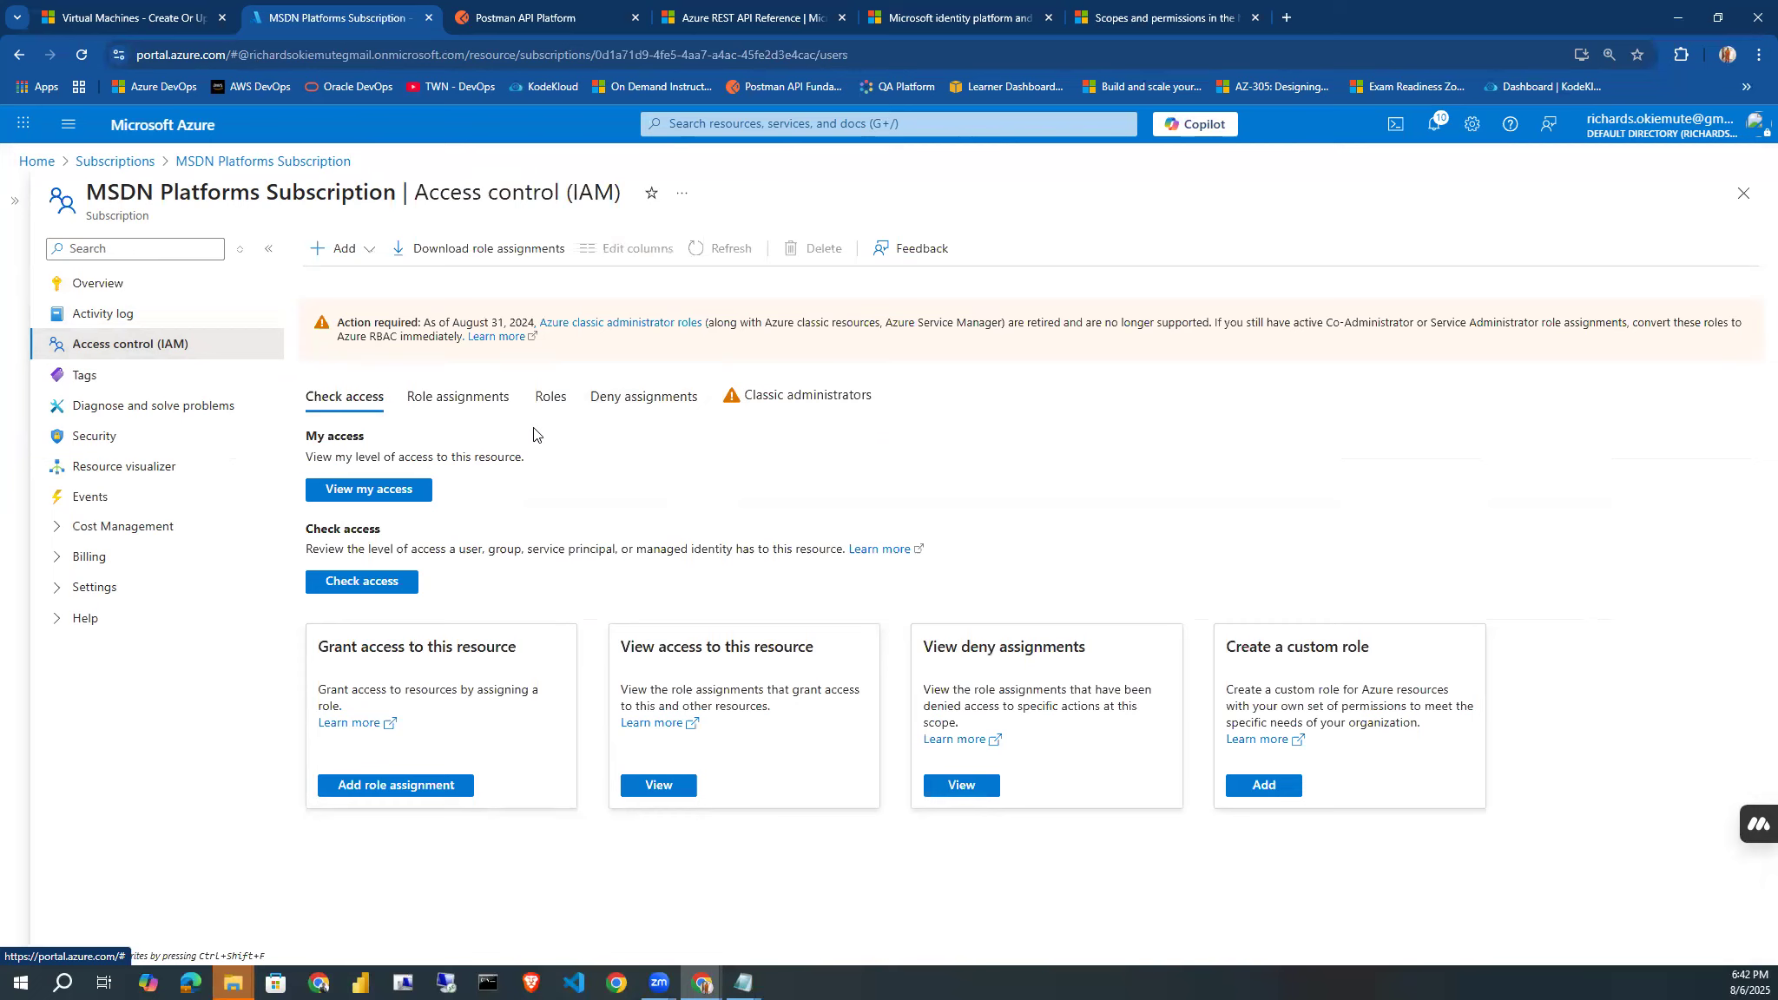
Start a new role assignment on the subscription with the privileged administrator role Contributor and proceed to its members.
{"action": "left_click", "coordinate": [364, 251]}
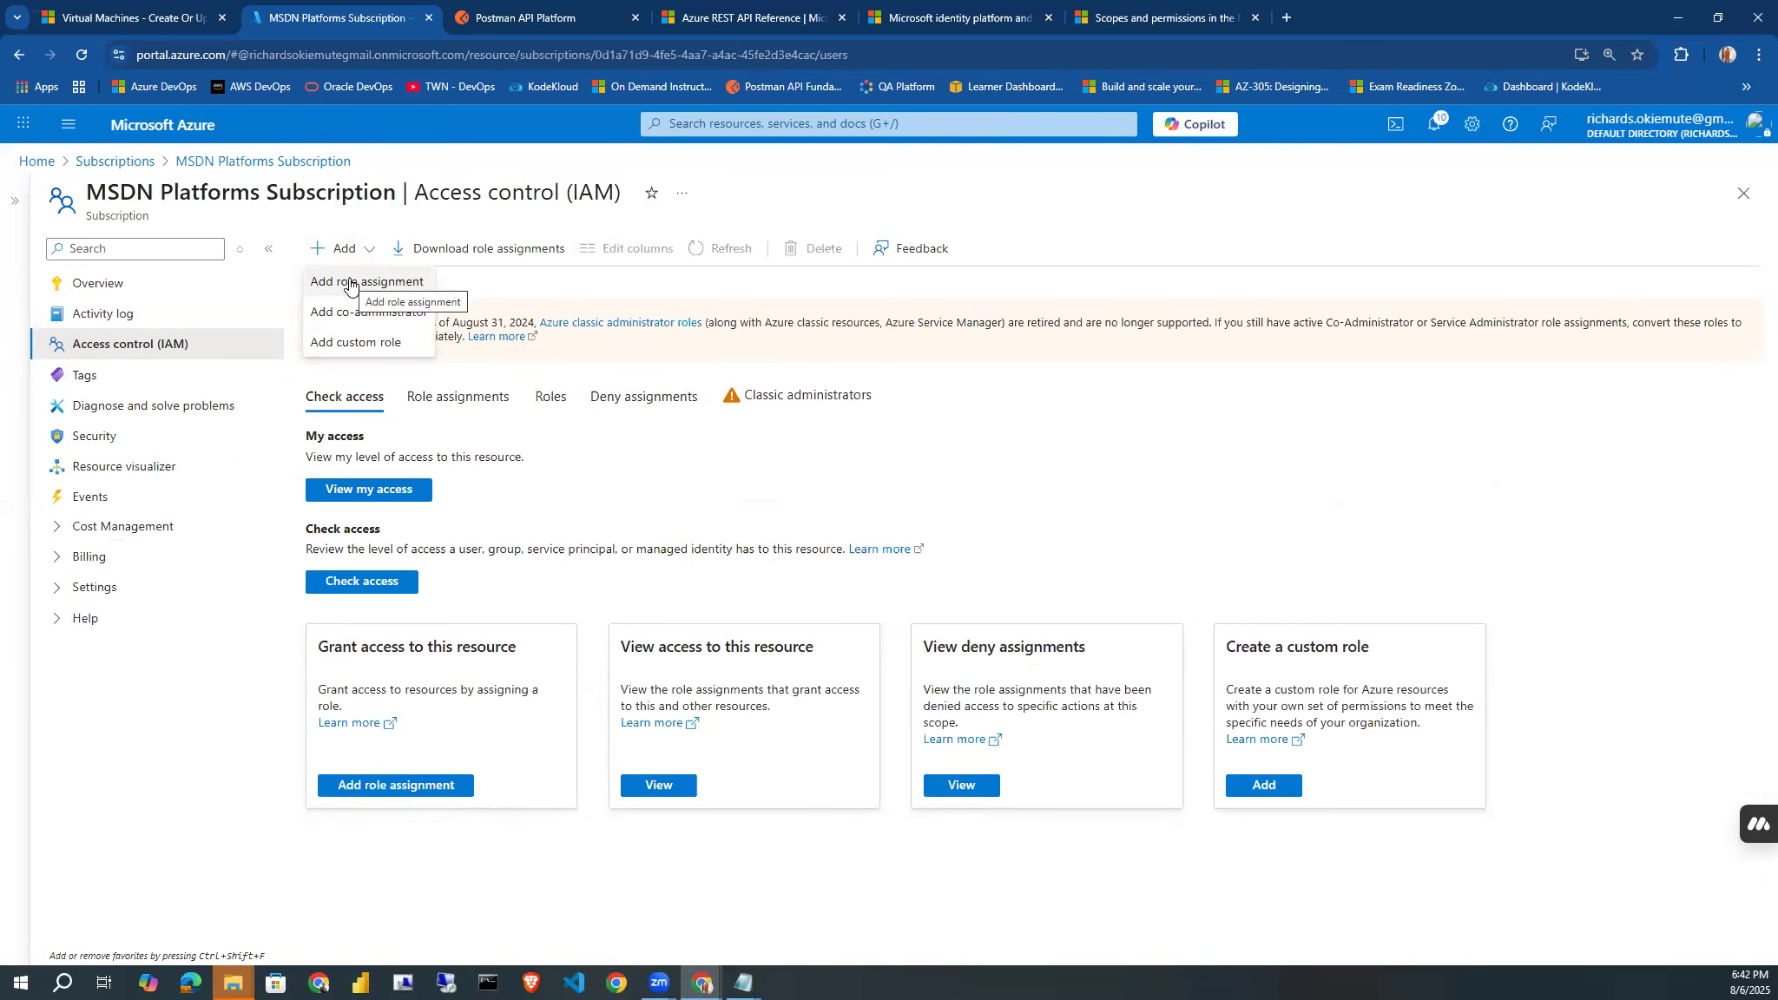
{"action": "left_click", "coordinate": [350, 283]}
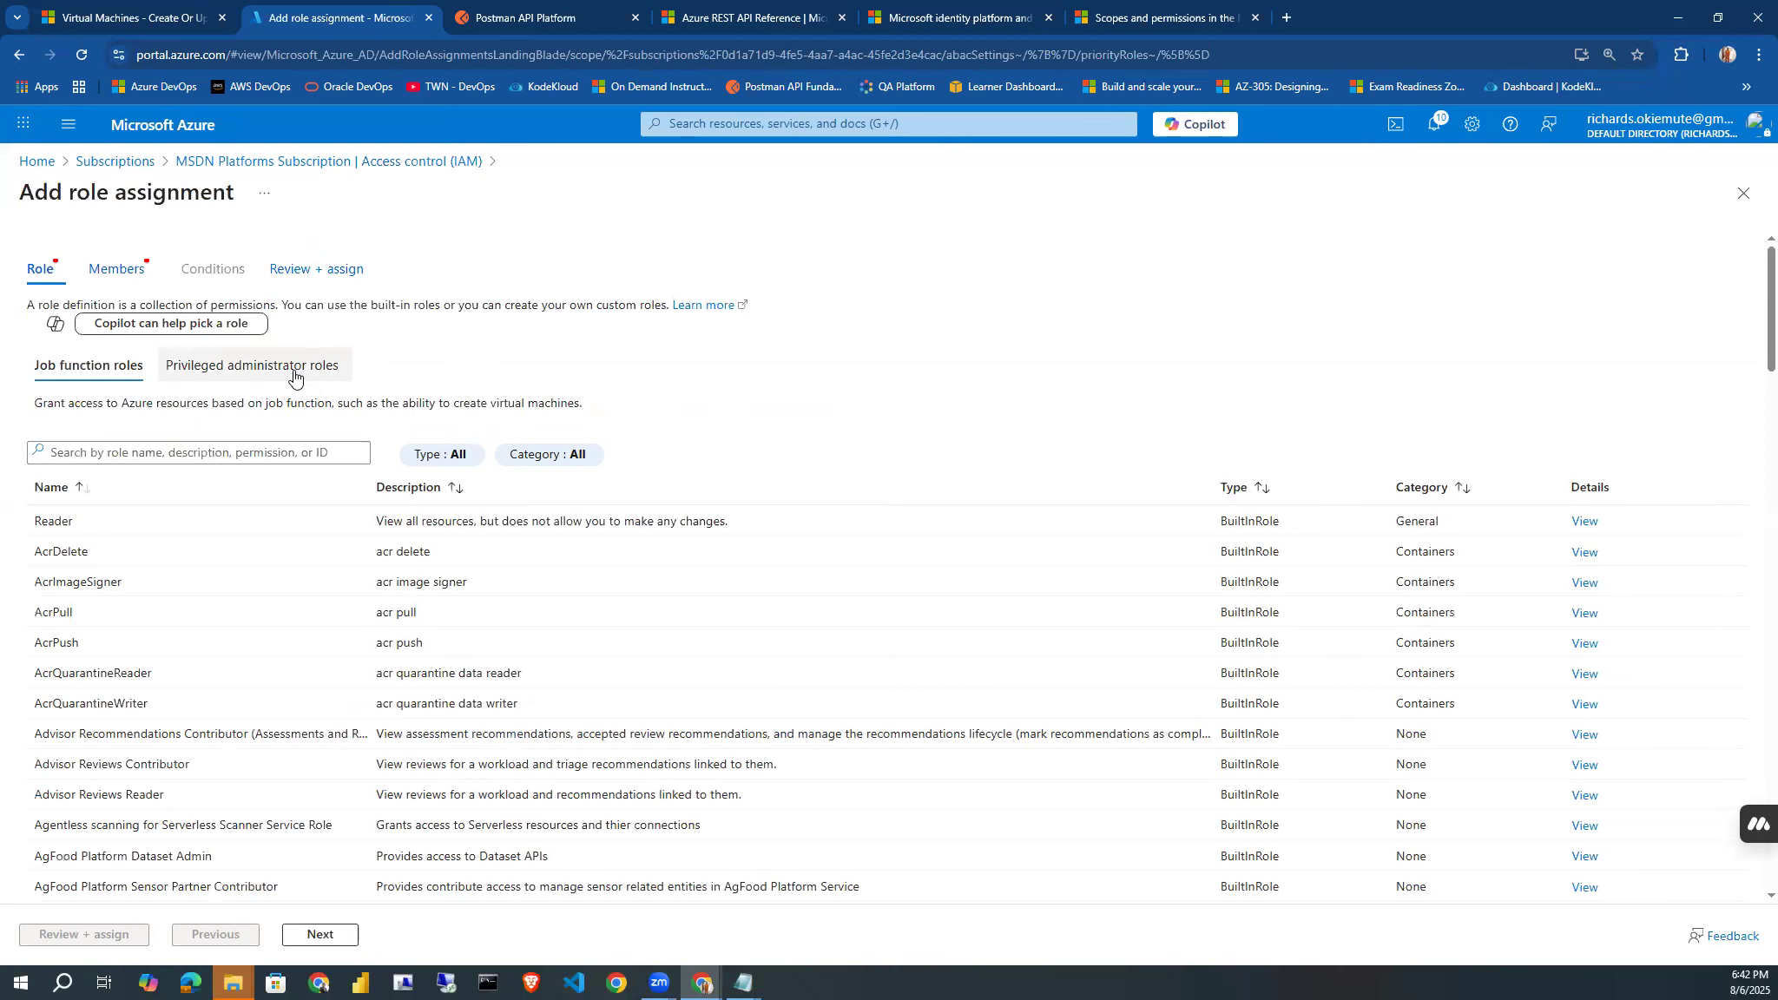
{"action": "left_click", "coordinate": [294, 375]}
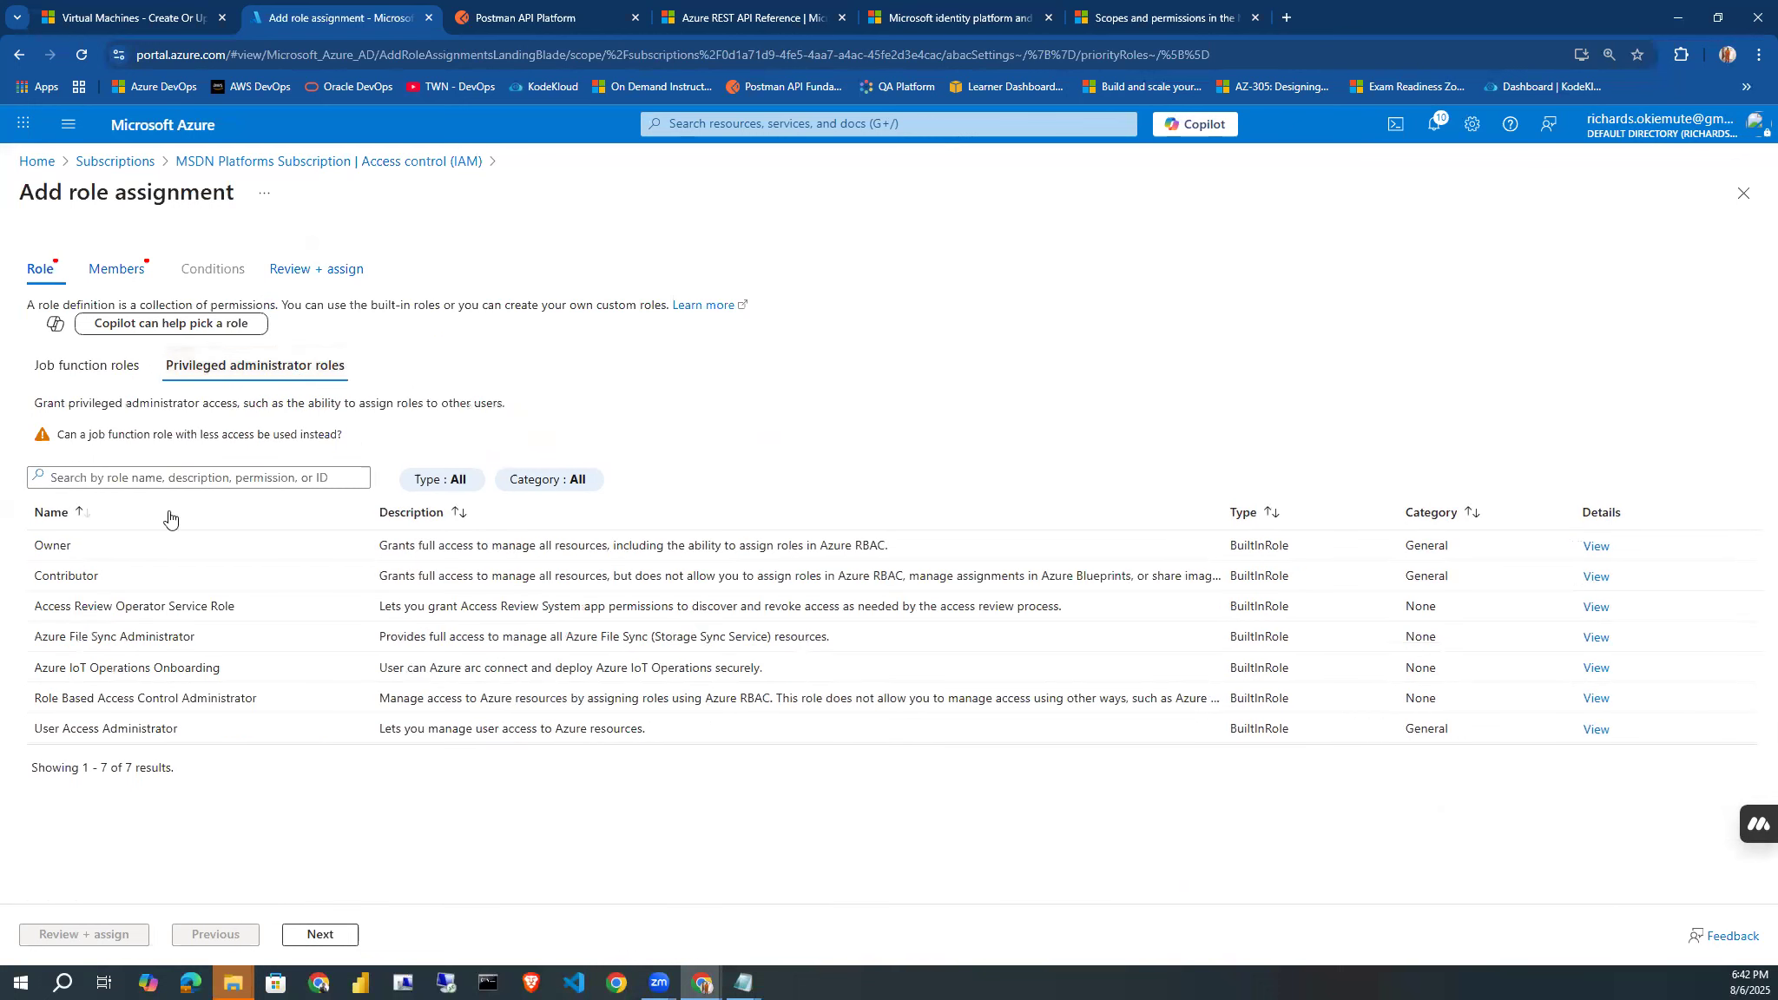
{"action": "left_click", "coordinate": [113, 567]}
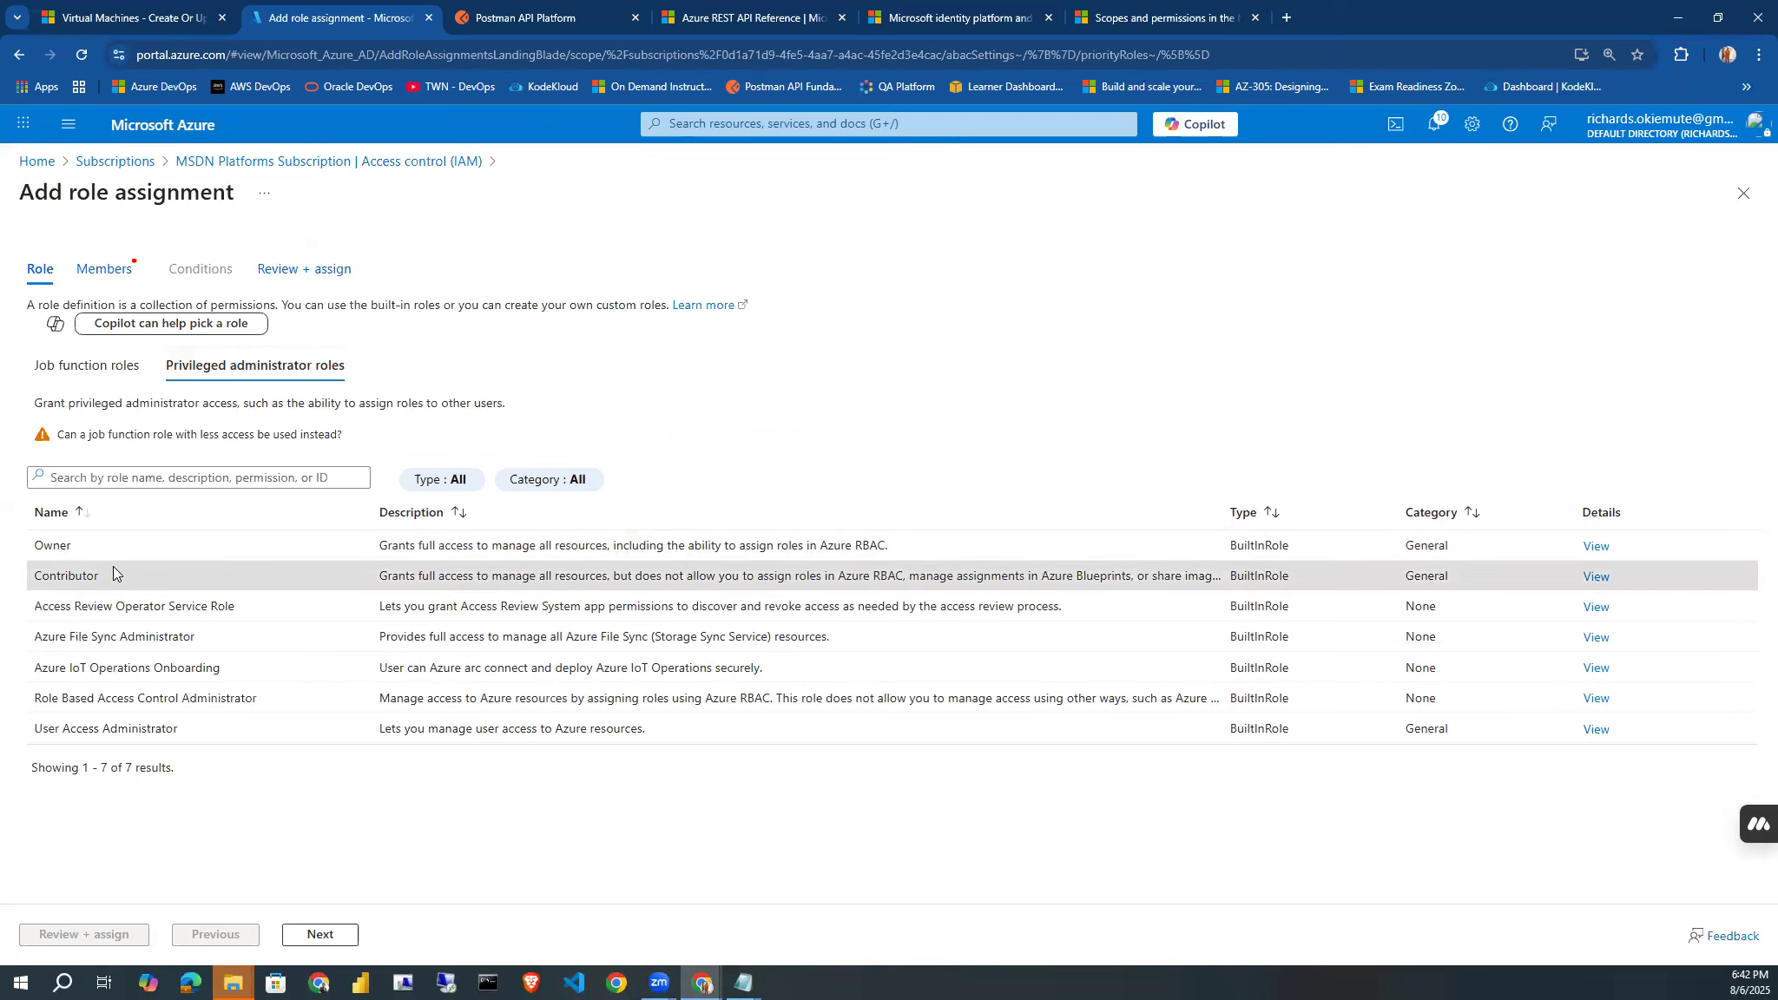
{"action": "left_click", "coordinate": [318, 934]}
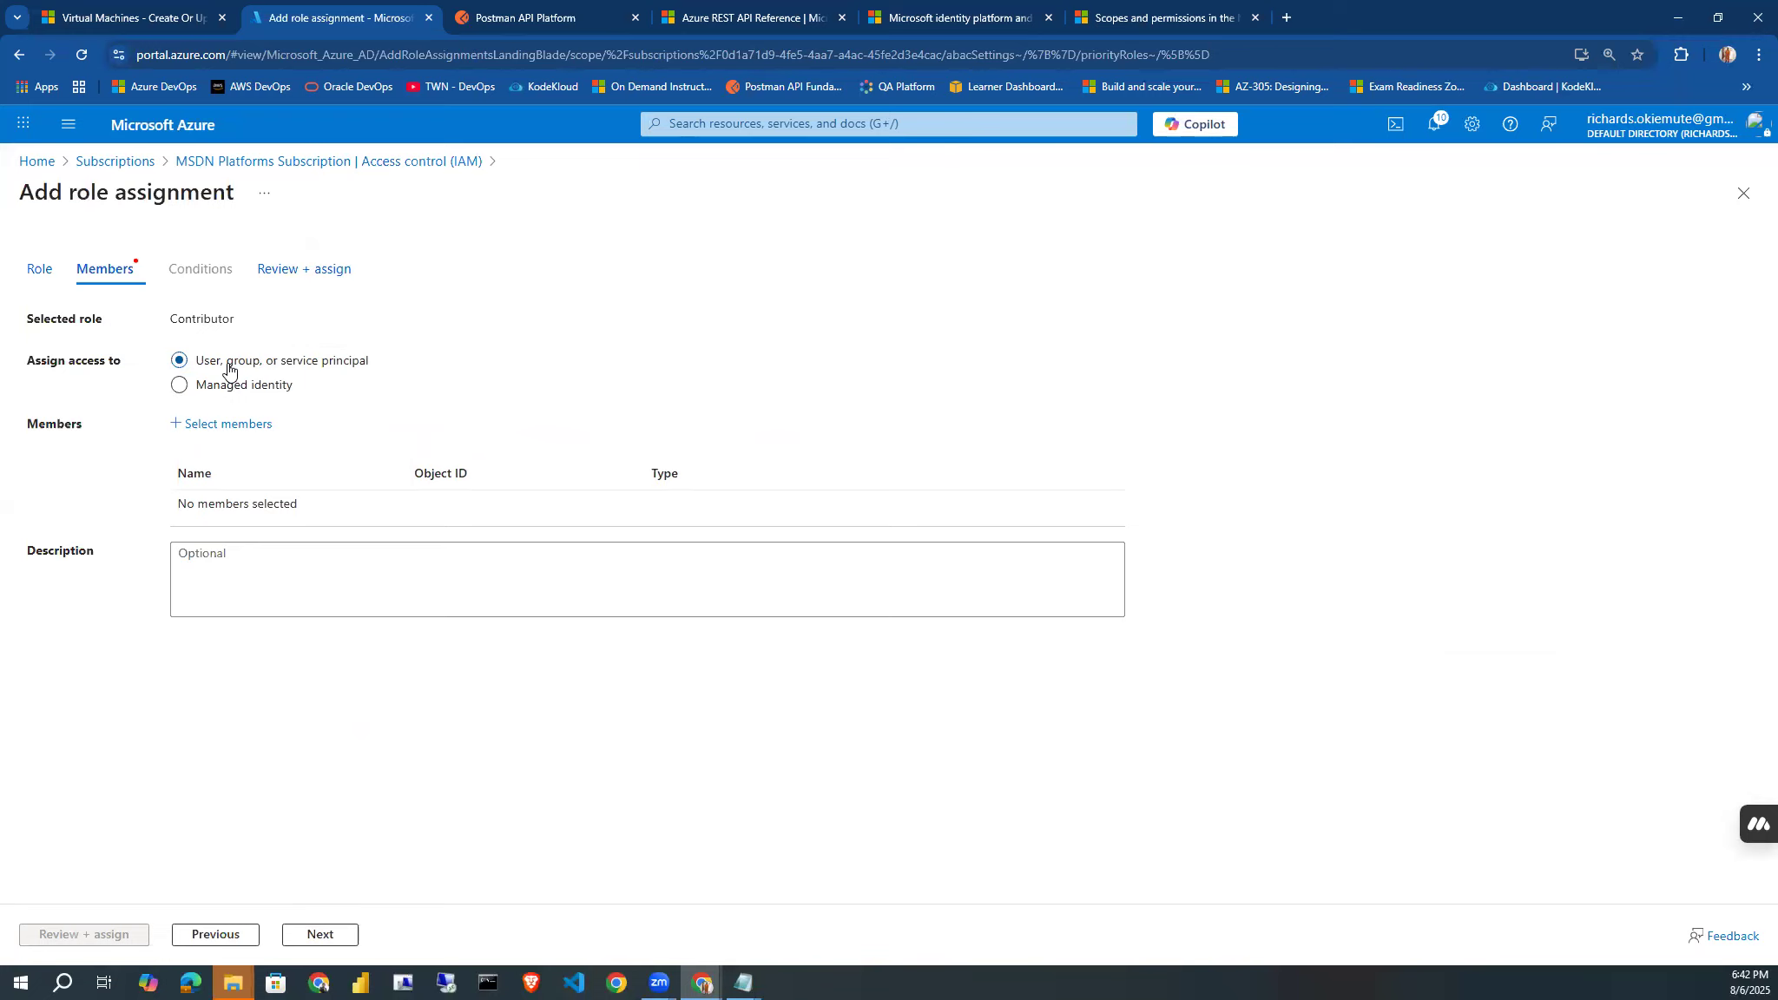
Search the members for "post" and add Postman-App as the member of the Contributor role assignment.
{"action": "left_click", "coordinate": [223, 425]}
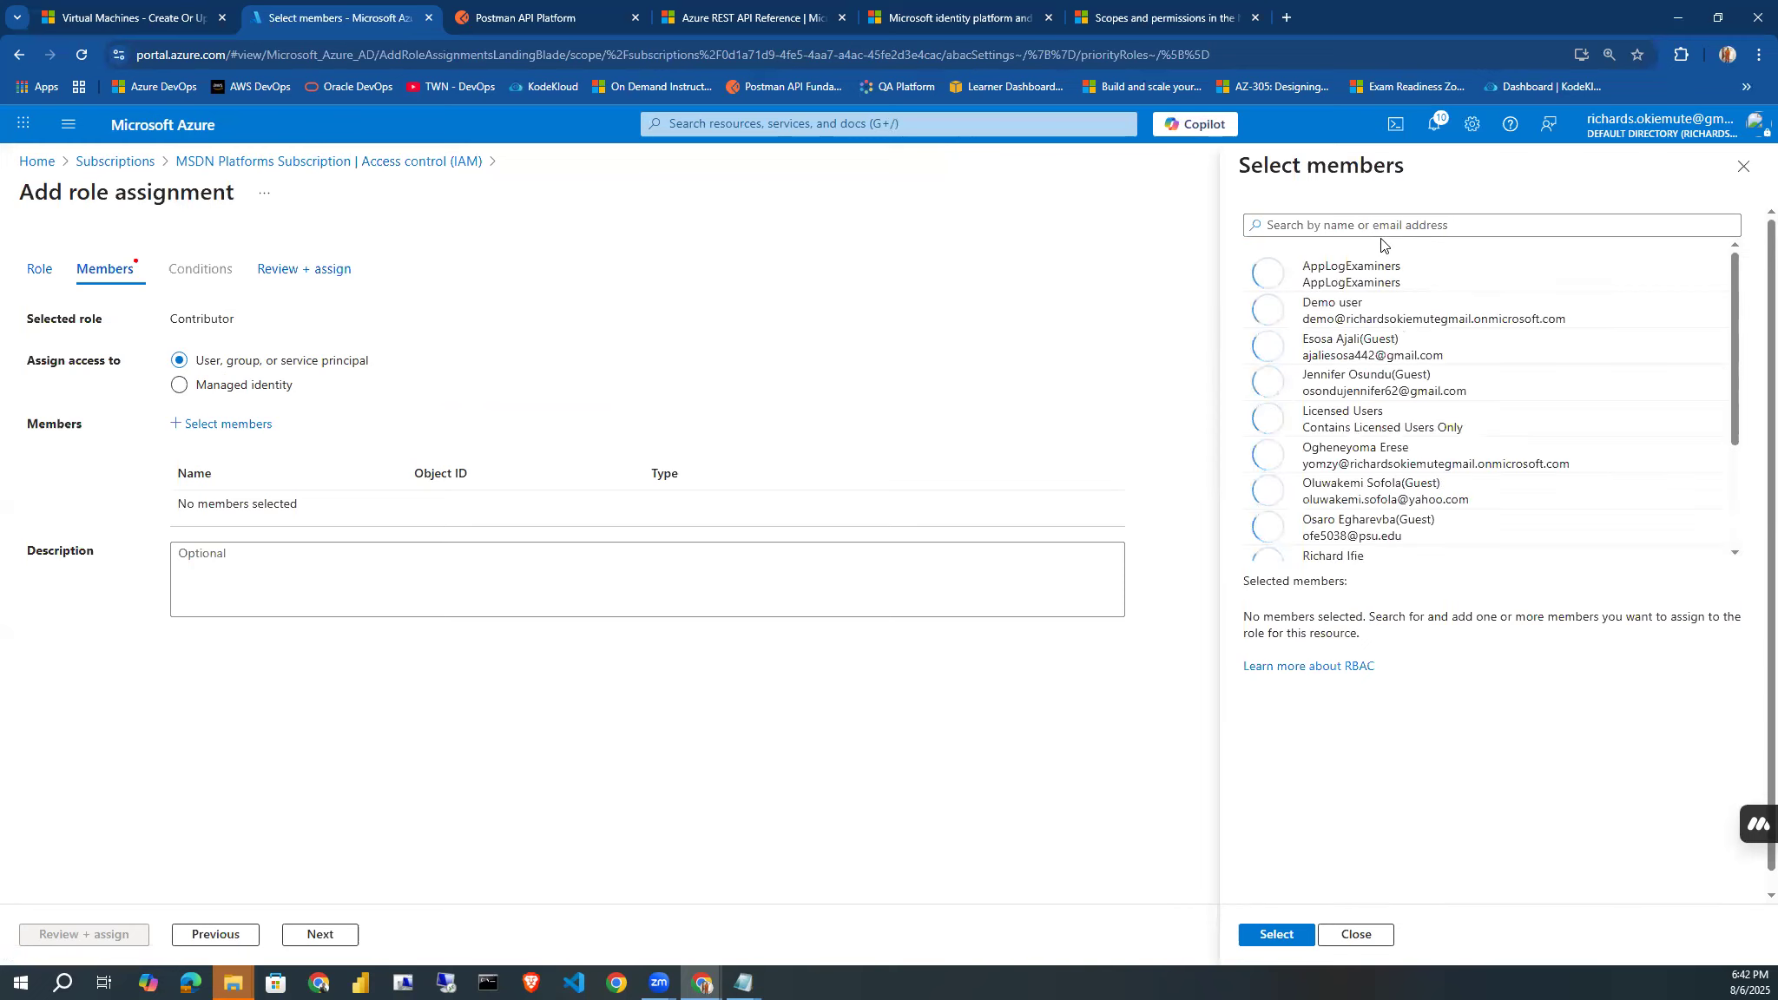
{"action": "left_click", "coordinate": [1361, 226]}
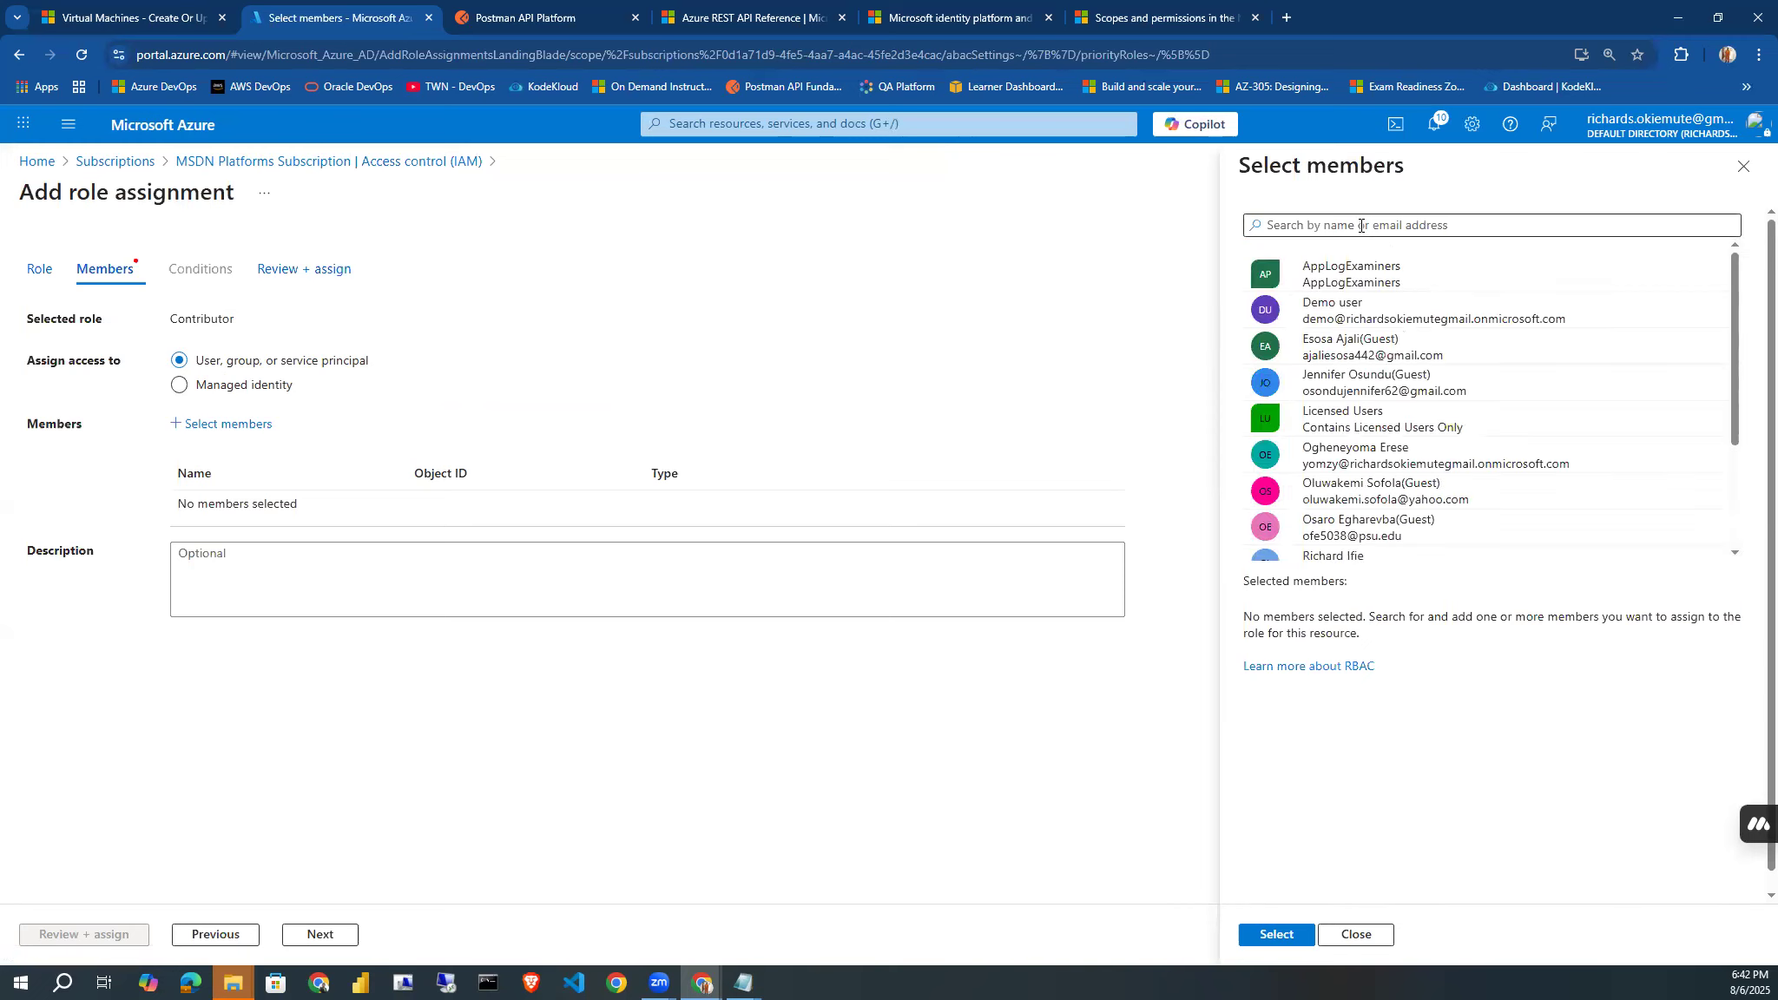
{"action": "type", "text": "post"}
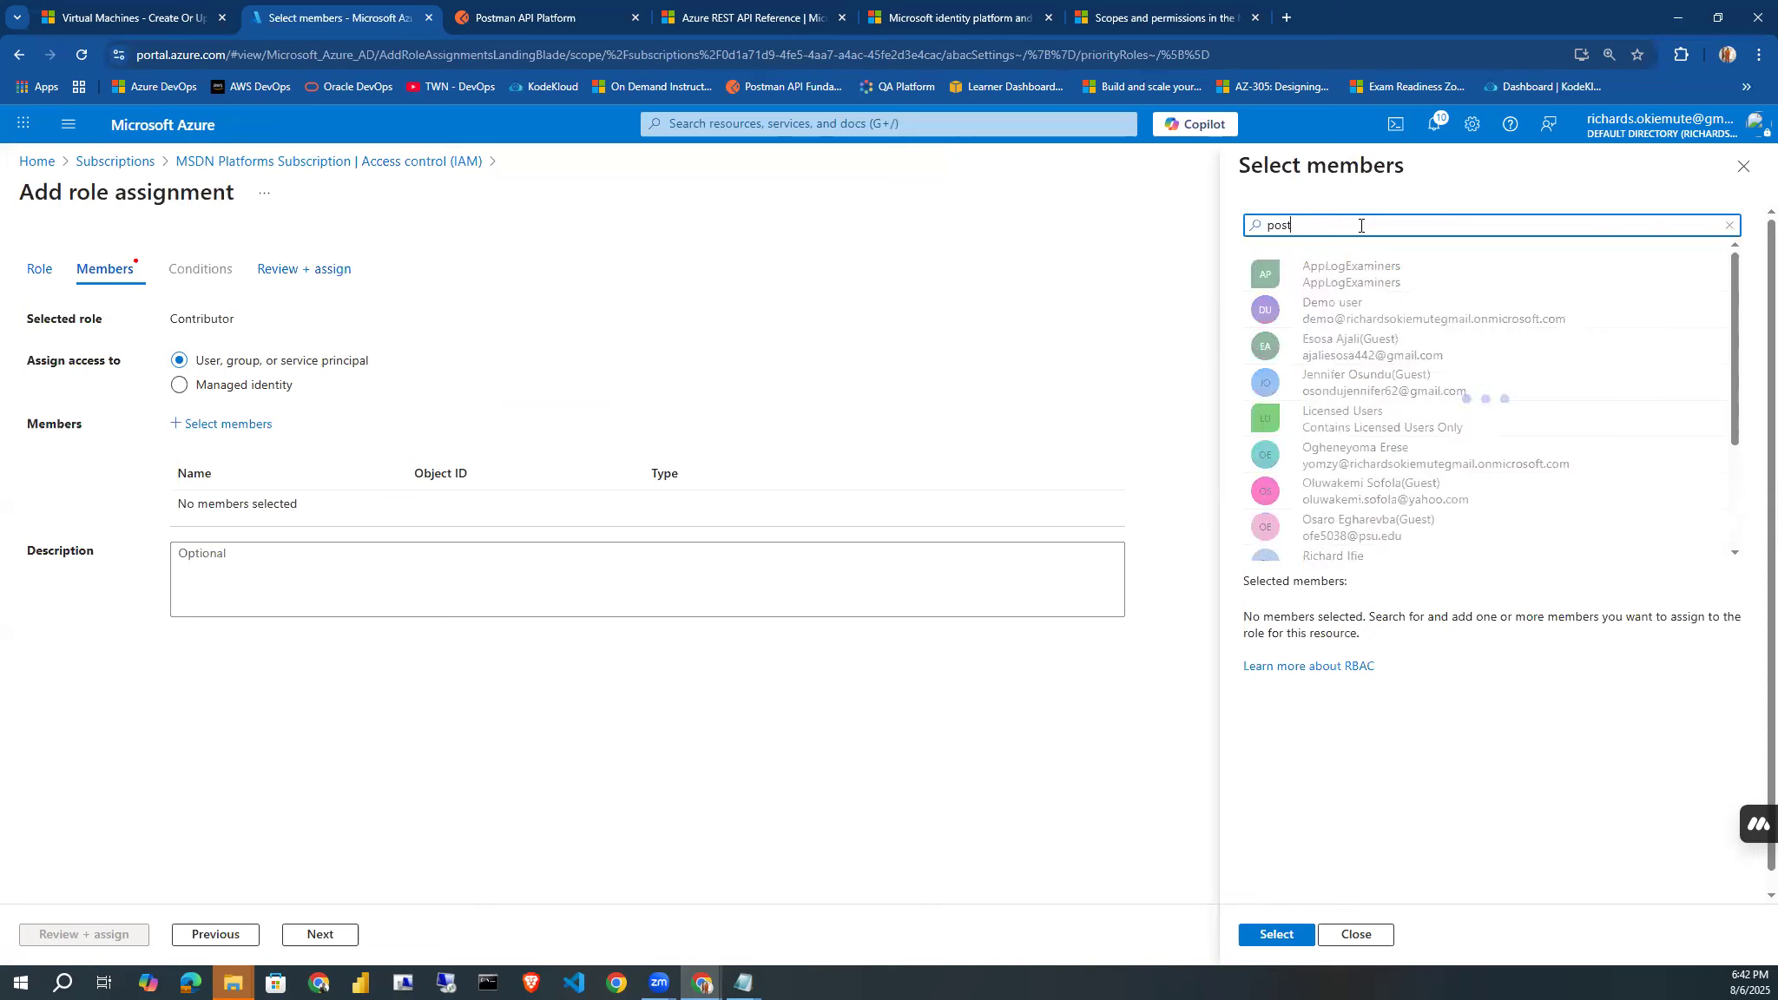
{"action": "left_click", "coordinate": [1342, 271]}
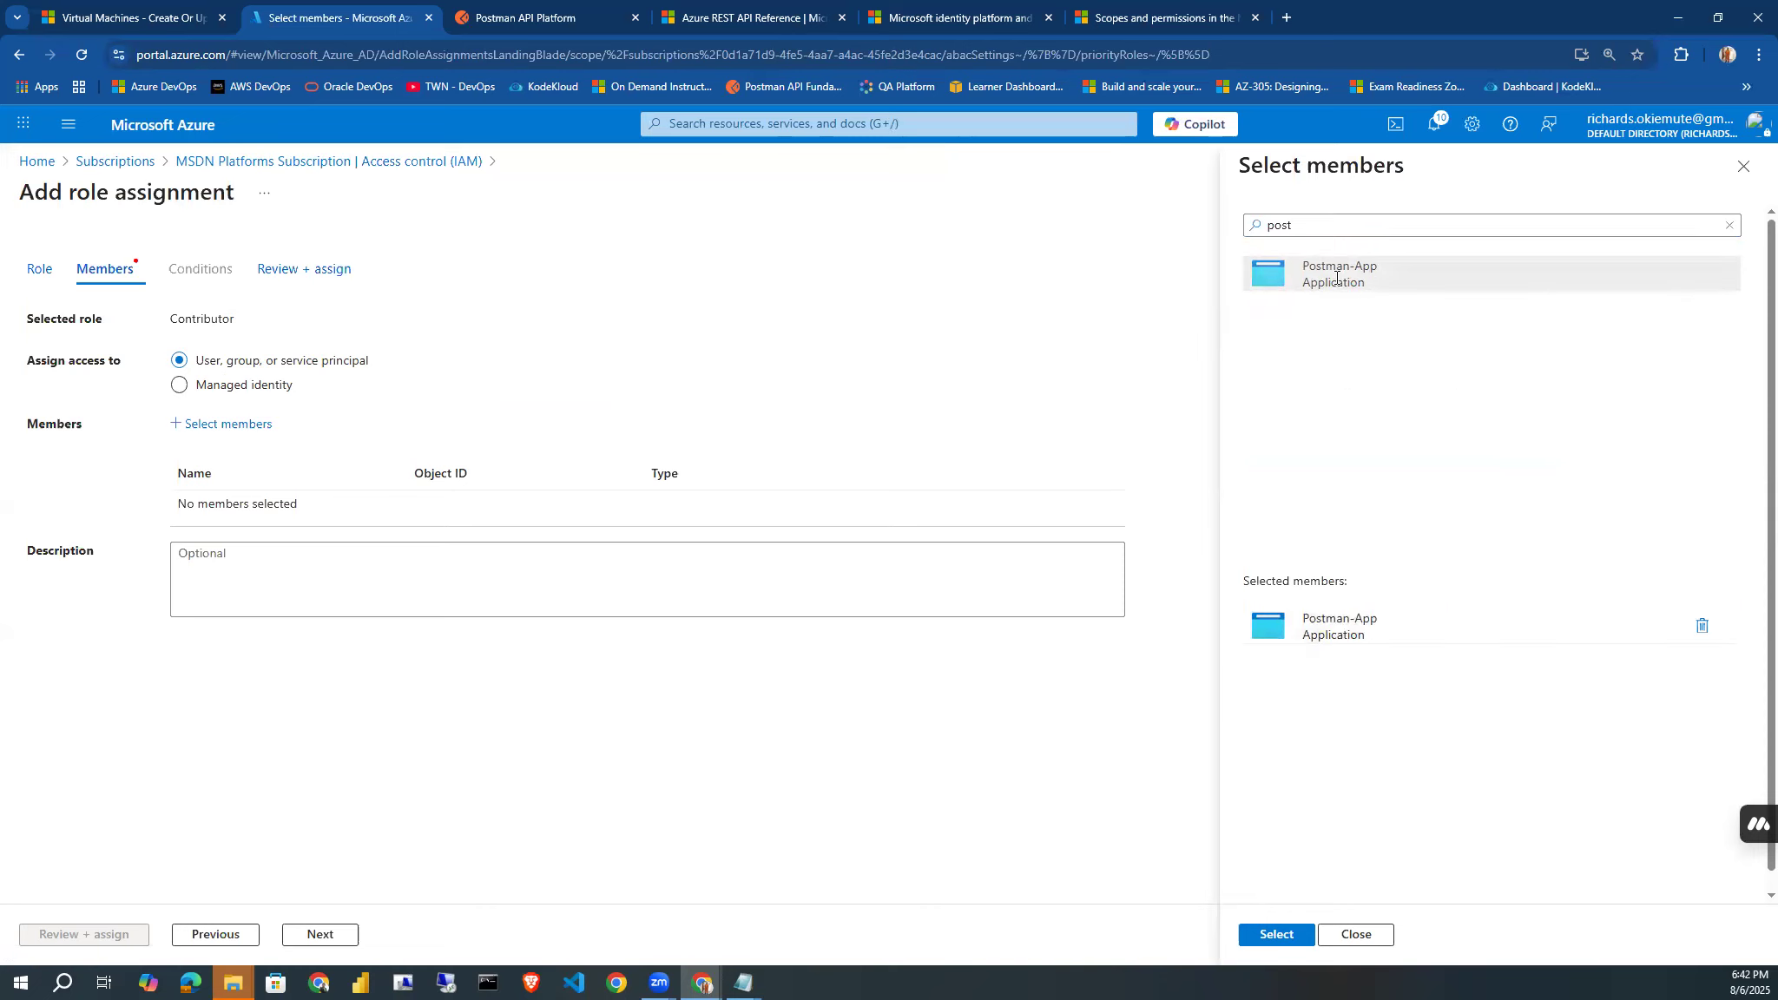
{"action": "left_click", "coordinate": [1276, 943]}
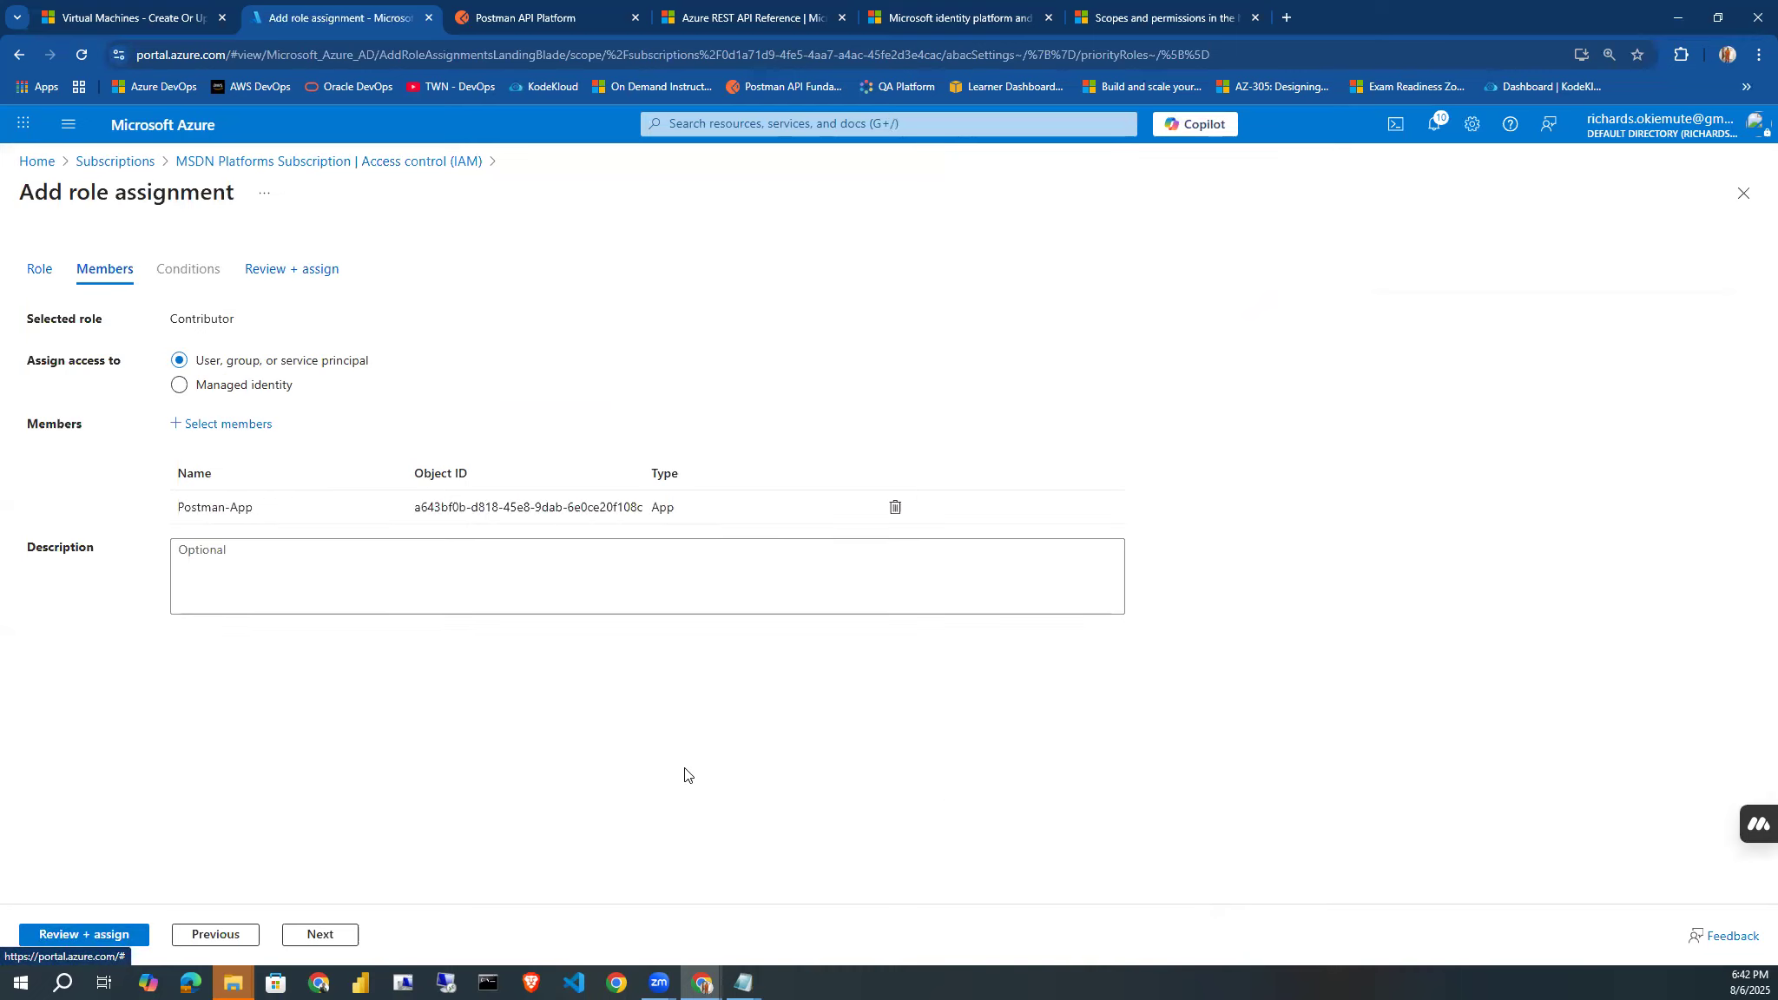
Enter the description "Role to manage Azure resources." and complete the Contributor role assignment.
{"action": "left_click", "coordinate": [384, 556]}
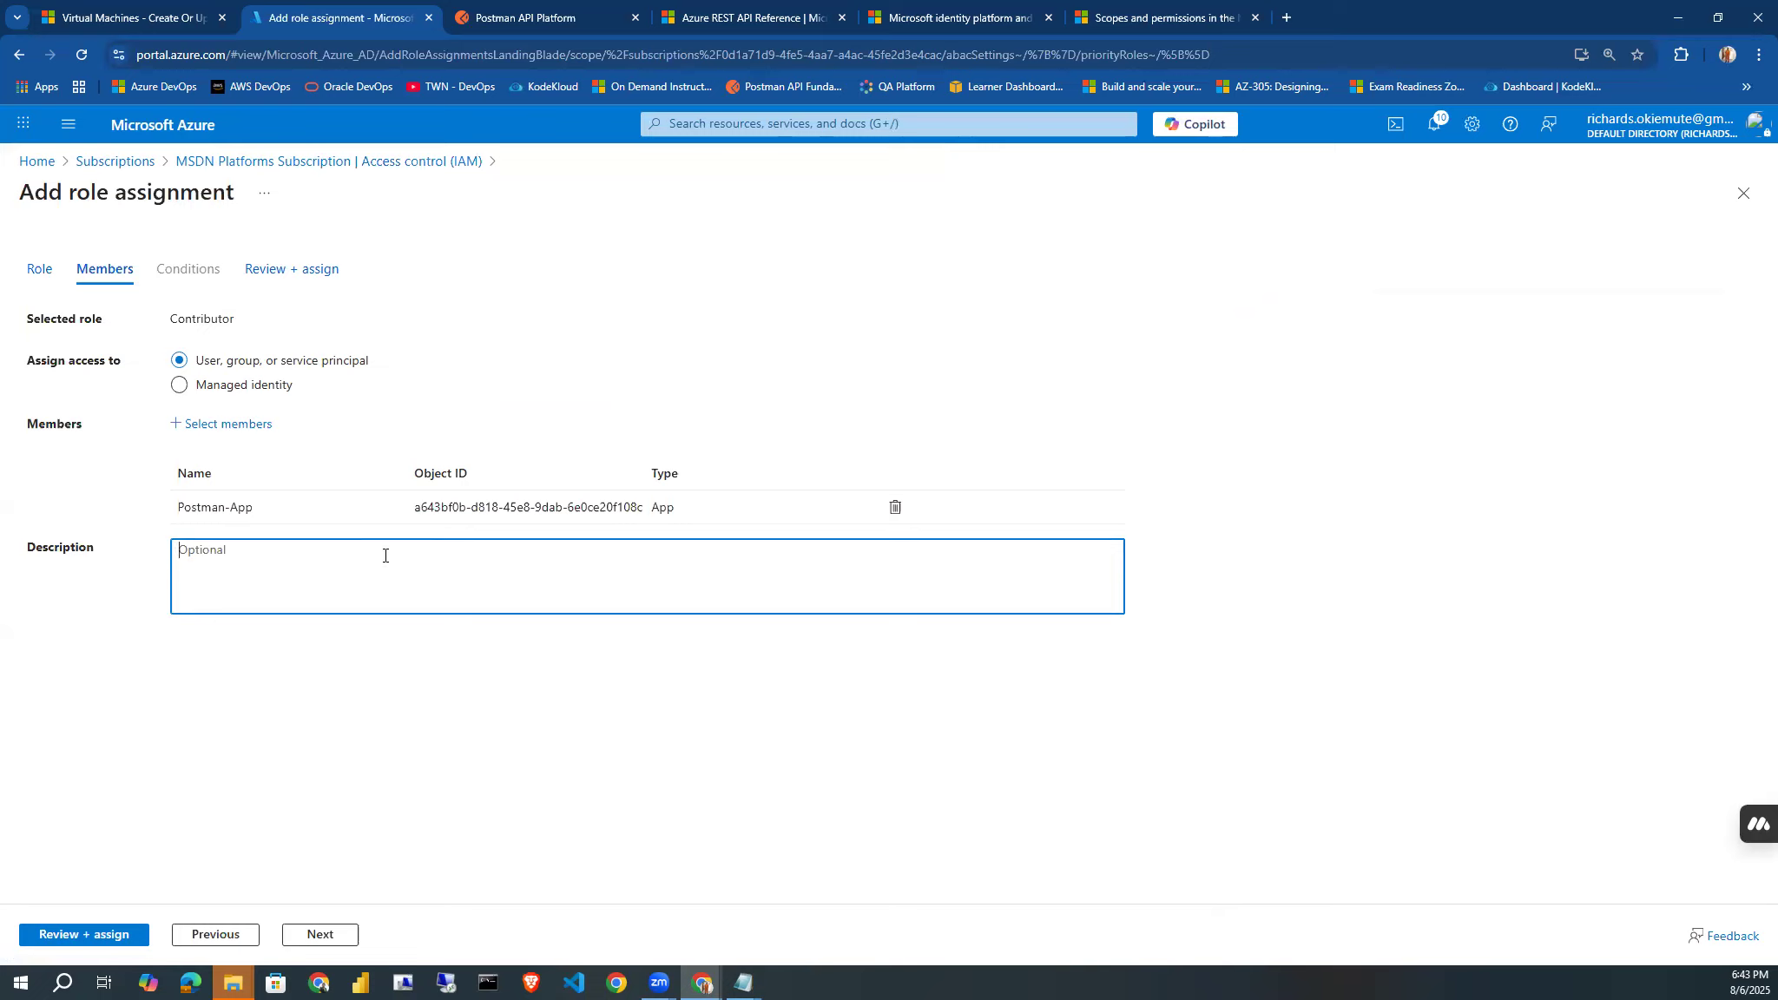
{"action": "type", "text": "Con"}
{"action": "key", "text": "BackSpace"}
{"action": "key", "text": "BackSpace"}
{"action": "key", "text": "BackSpace"}
{"action": "type", "text": "Role to manage Azure resources."}
{"action": "left_click", "coordinate": [111, 935]}
{"action": "left_click", "coordinate": [111, 936]}
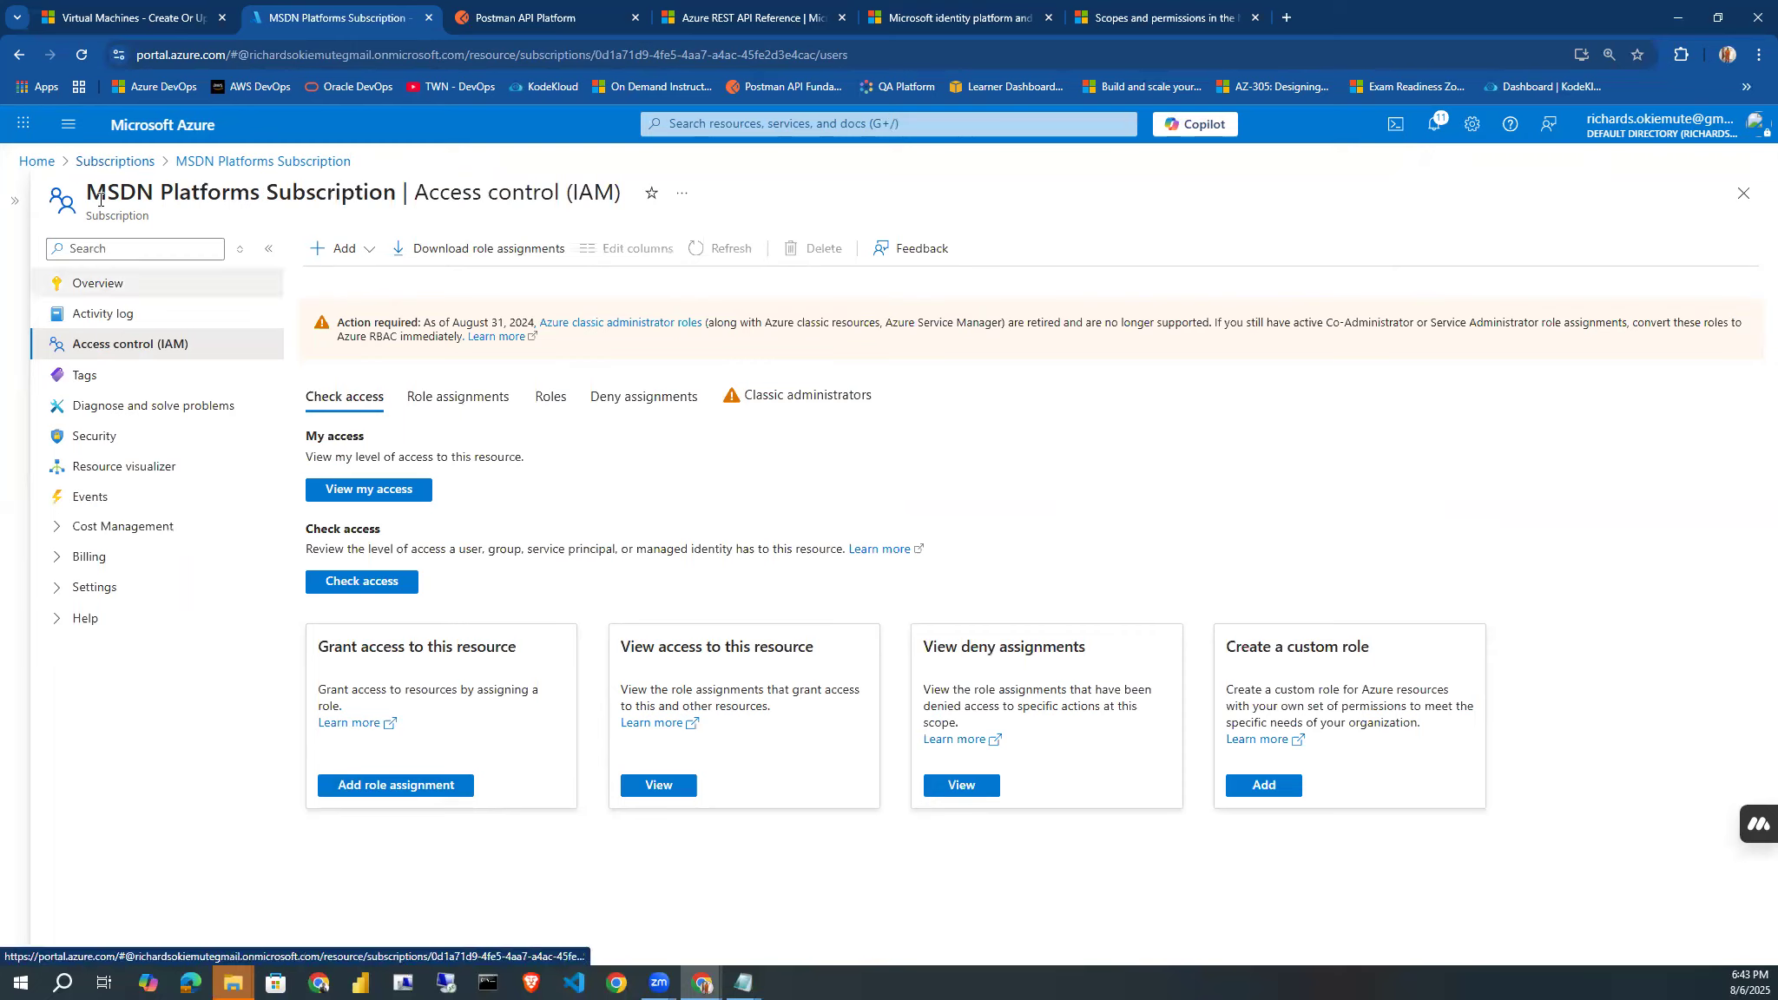
Copy the subscription ID from the overview of MSDN Platforms Subscription.
{"action": "left_click", "coordinate": [101, 287]}
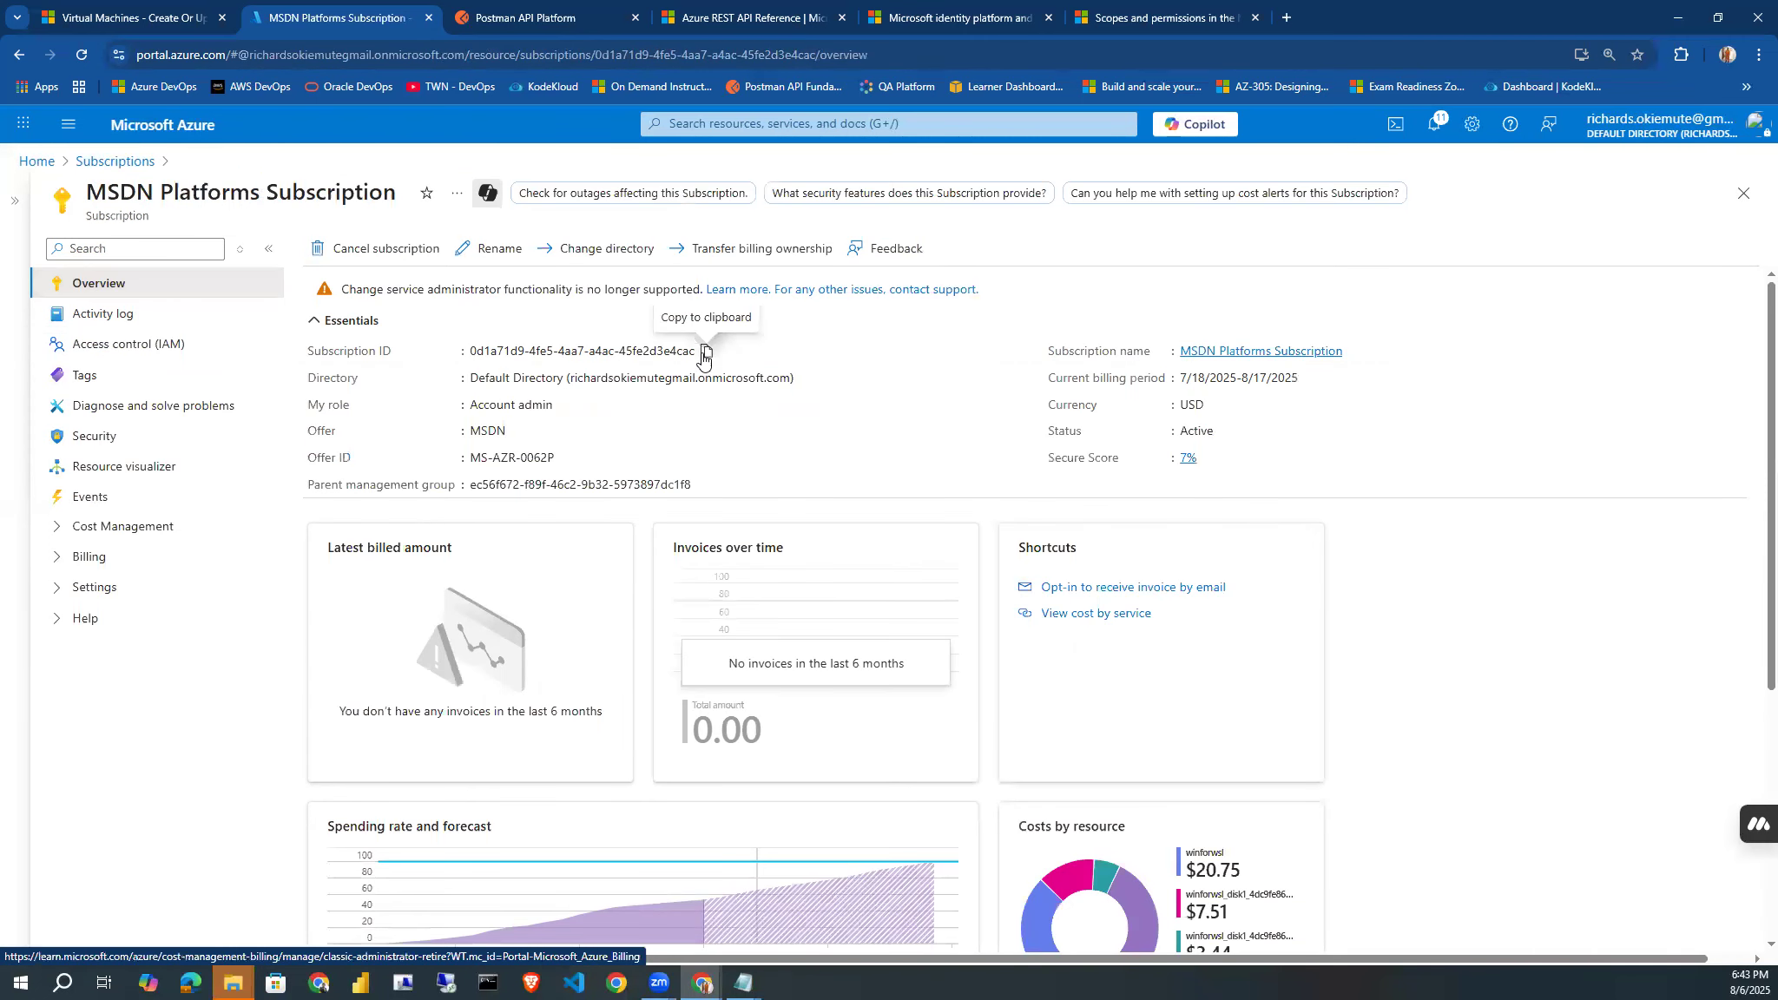
{"action": "left_click", "coordinate": [706, 400]}
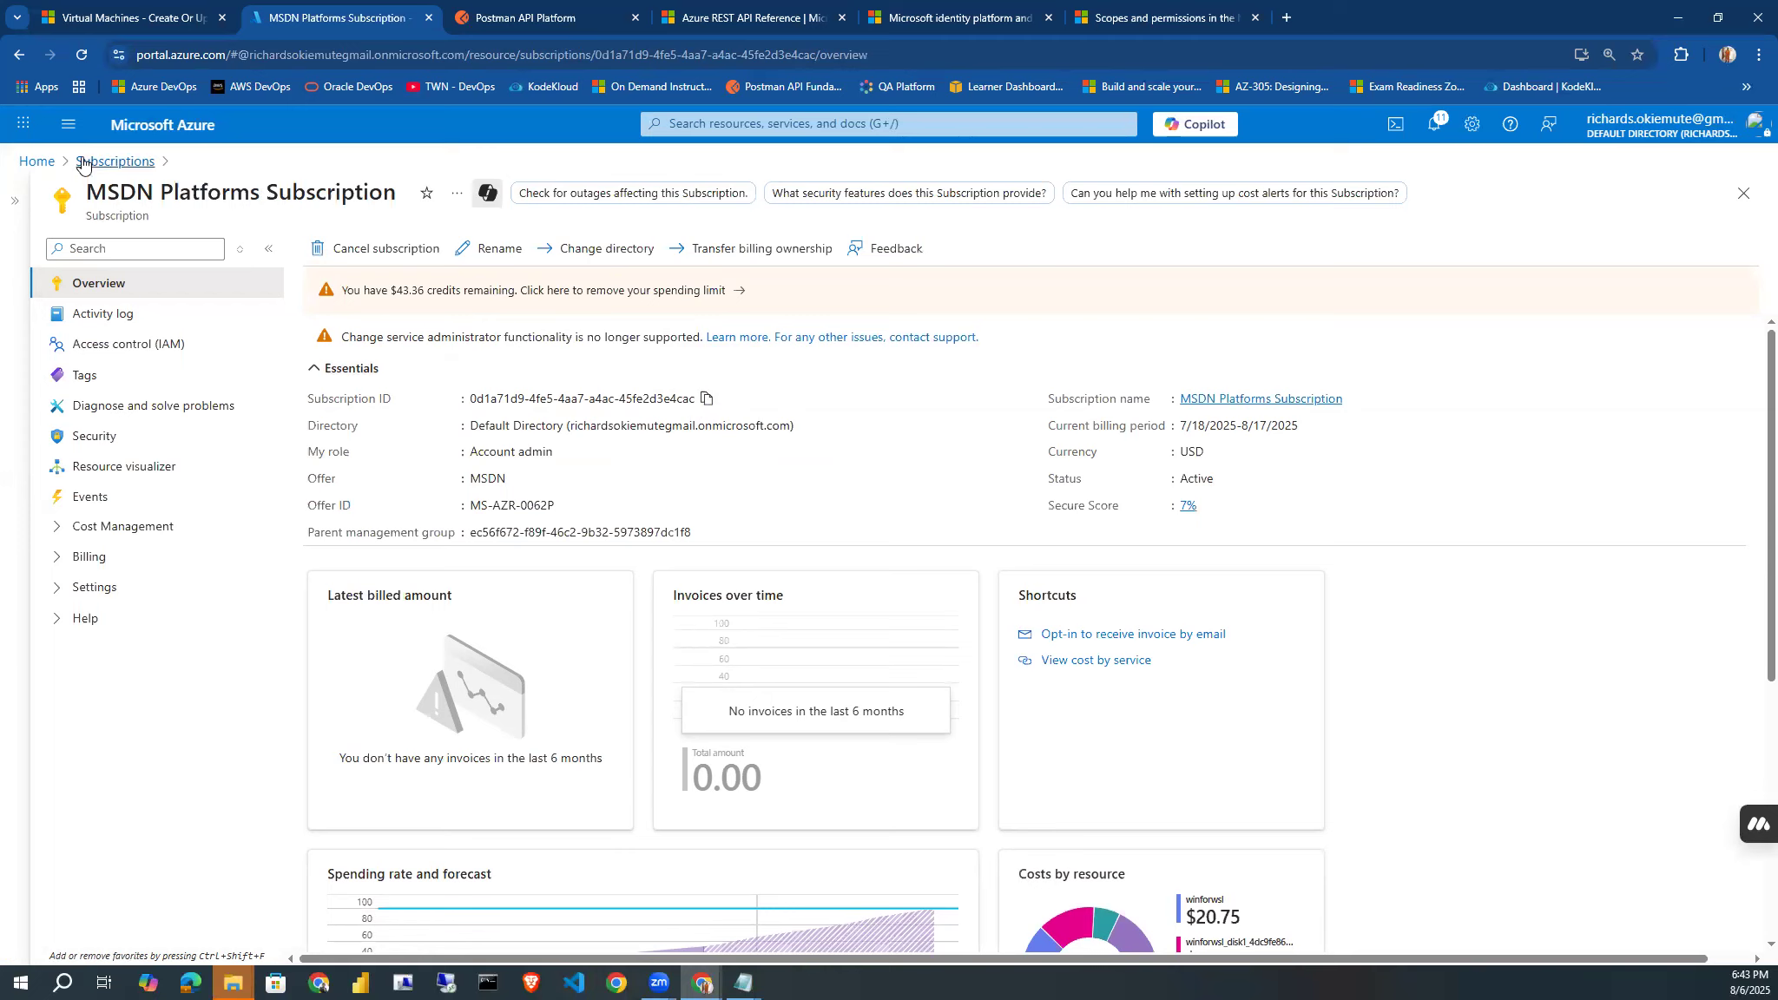
Open the overview of Postman-App from all applications in the Microsoft Entra ID app registrations.
{"action": "left_click", "coordinate": [66, 125]}
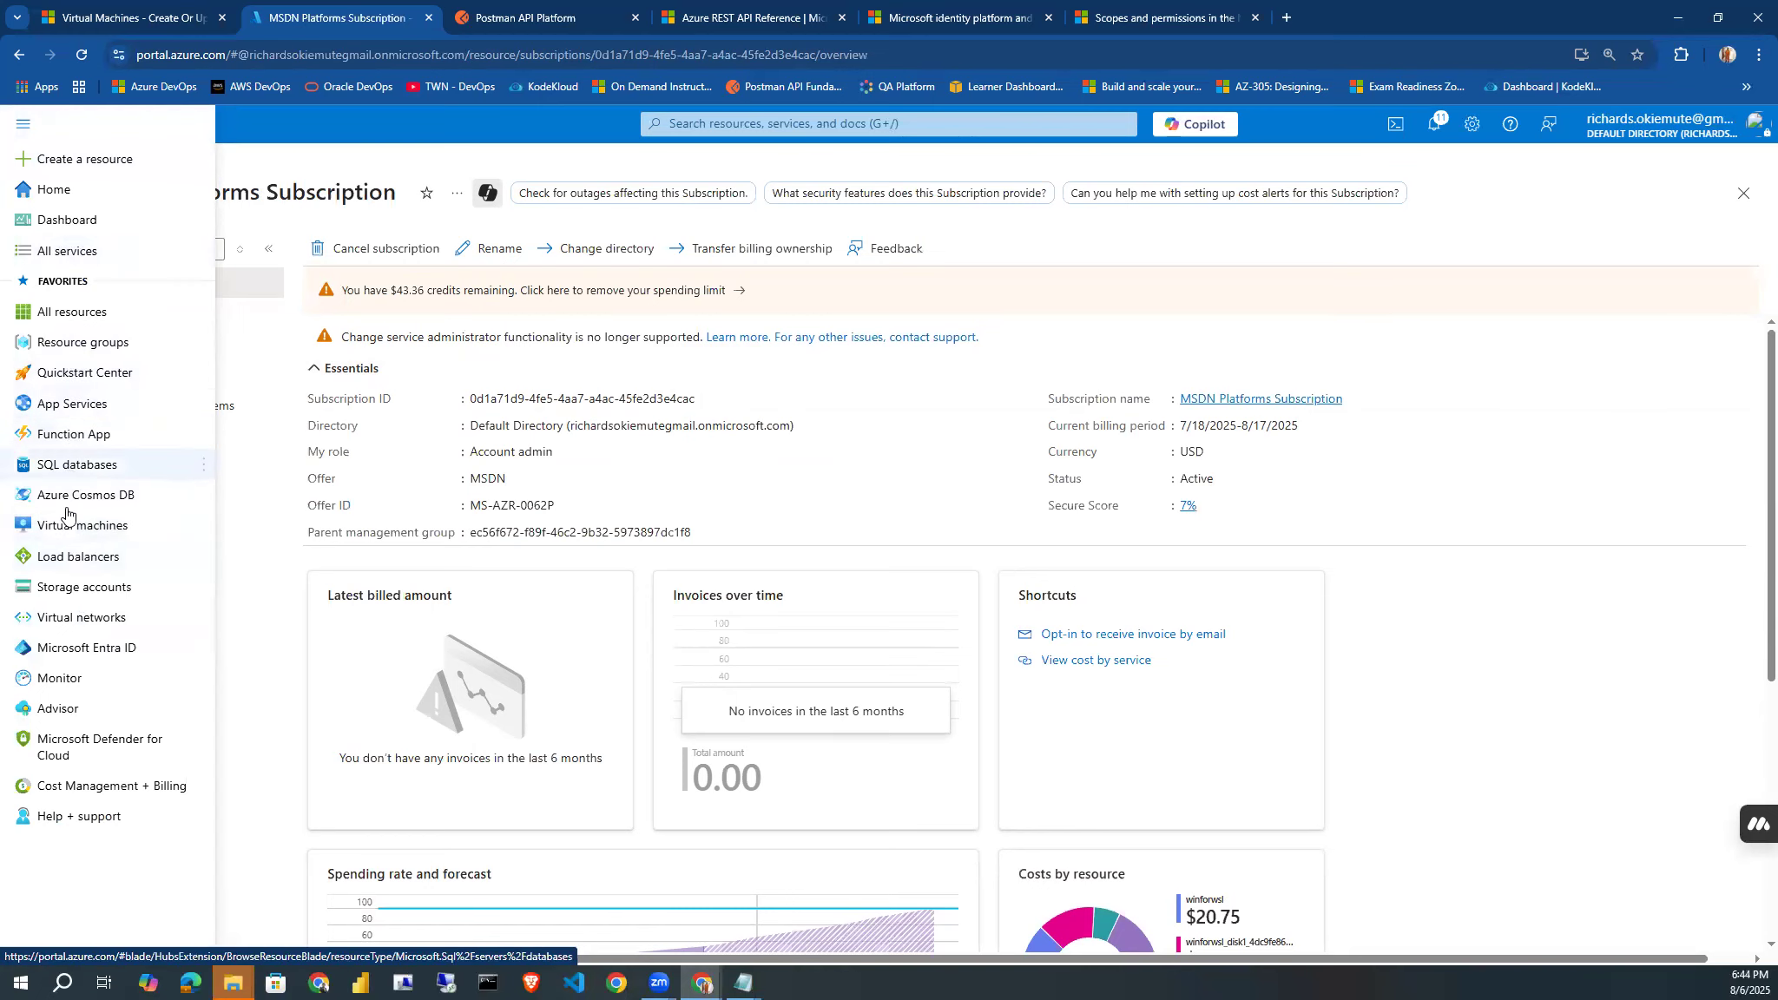
{"action": "left_click", "coordinate": [75, 647]}
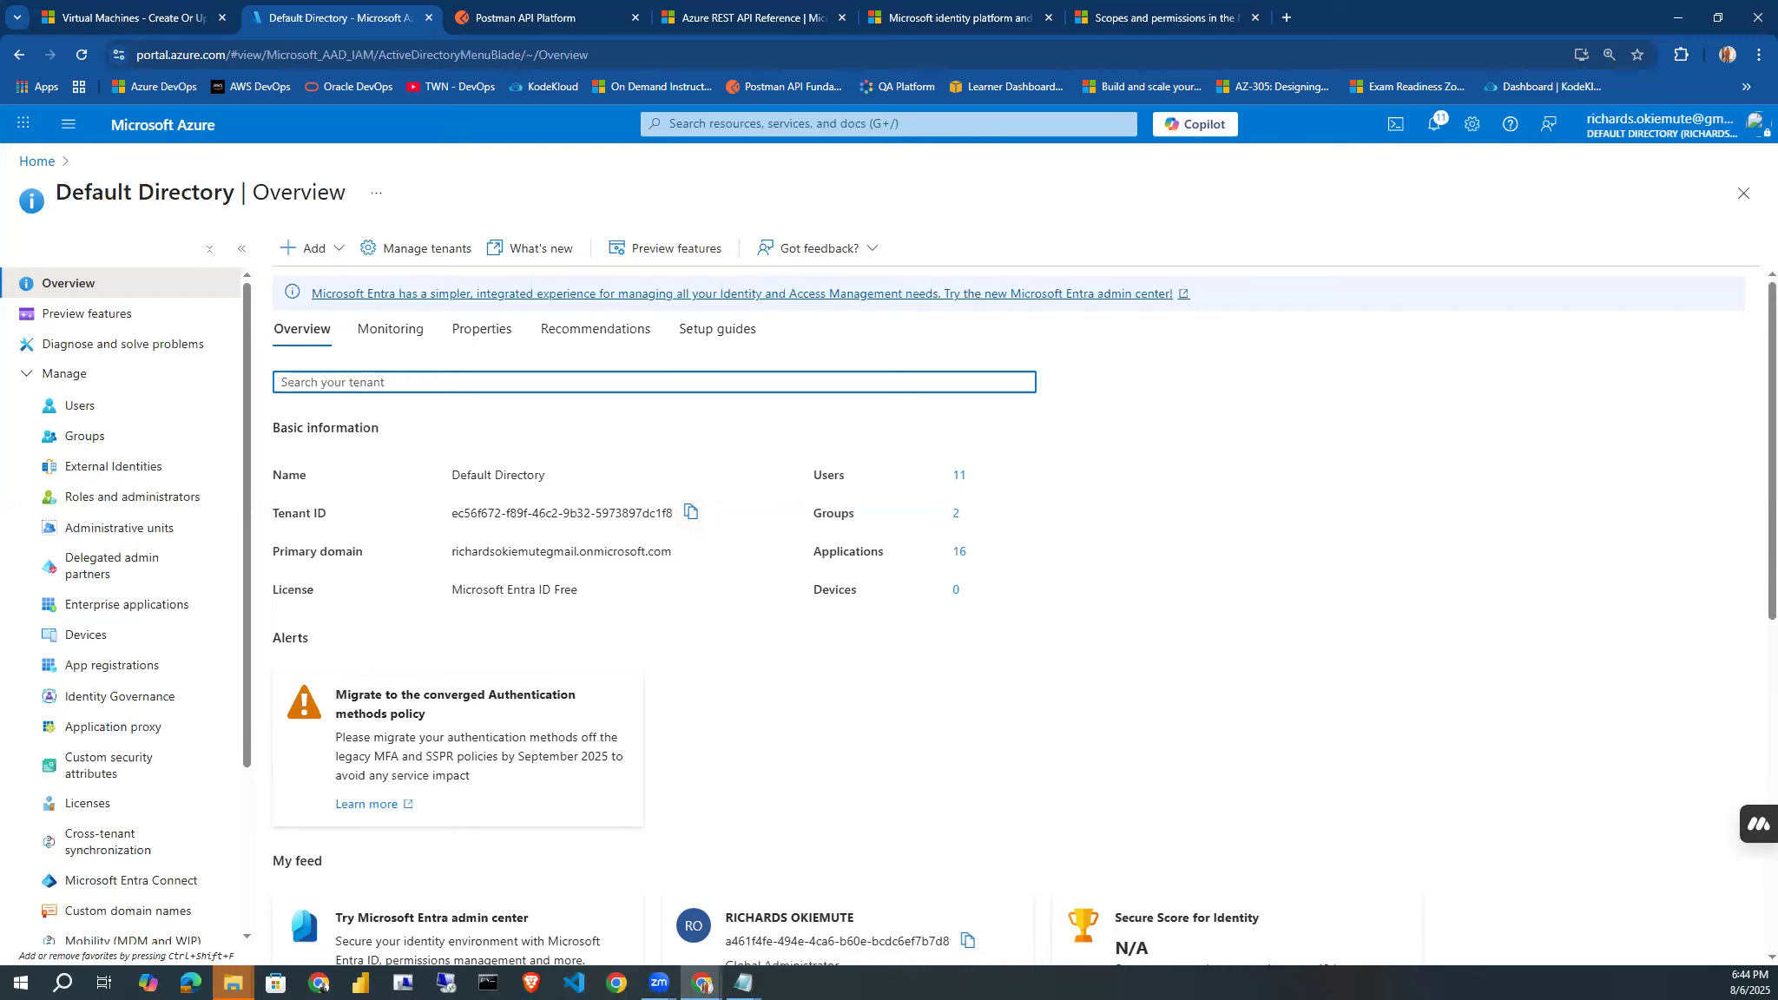
{"action": "key", "text": "alt+Tab"}
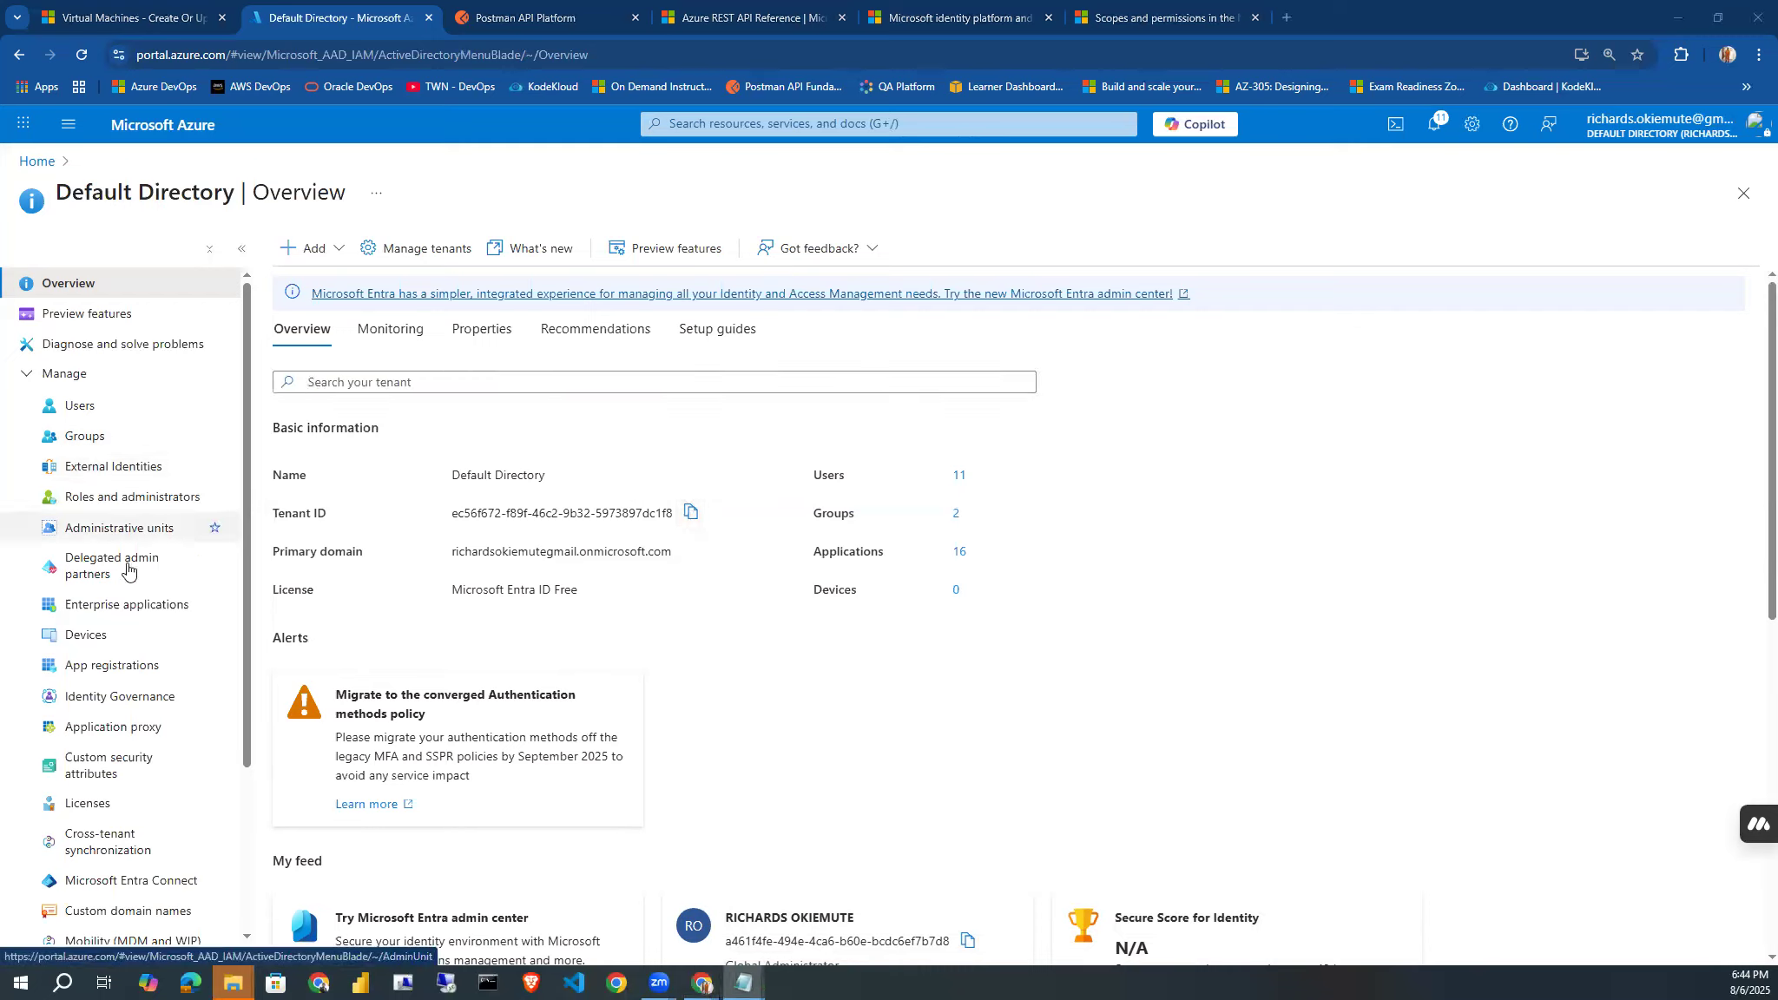
{"action": "left_click", "coordinate": [106, 669]}
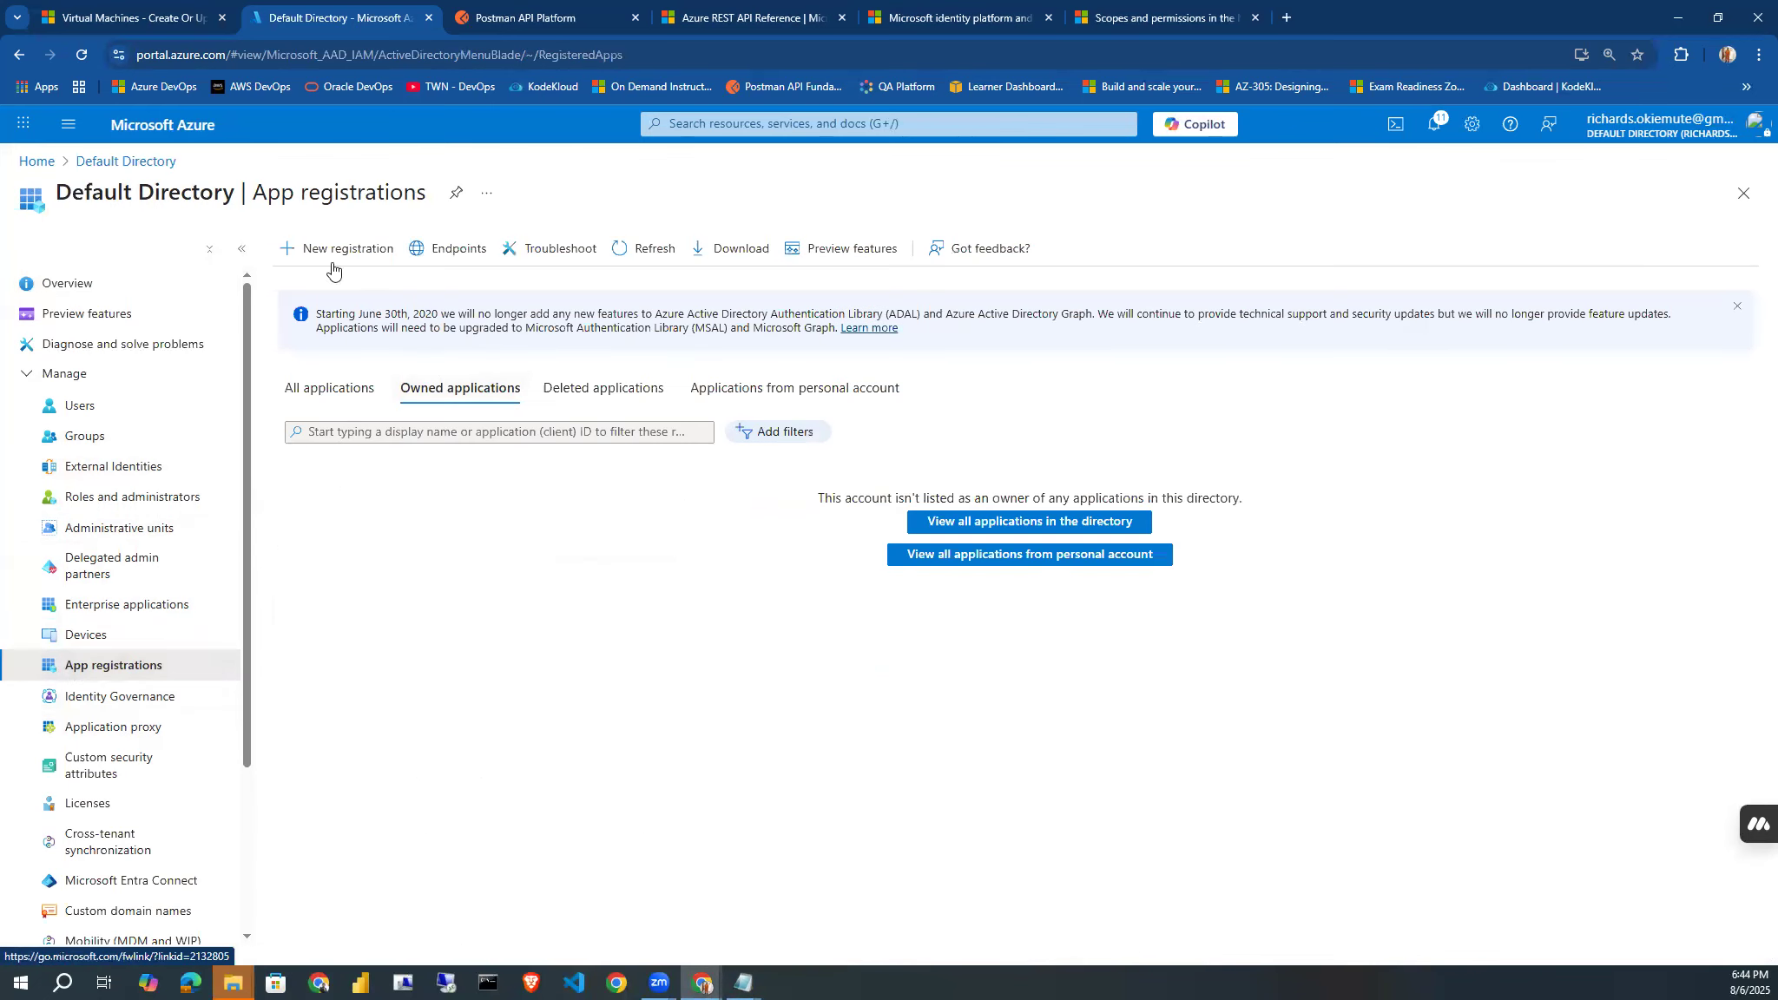
{"action": "left_click", "coordinate": [319, 400]}
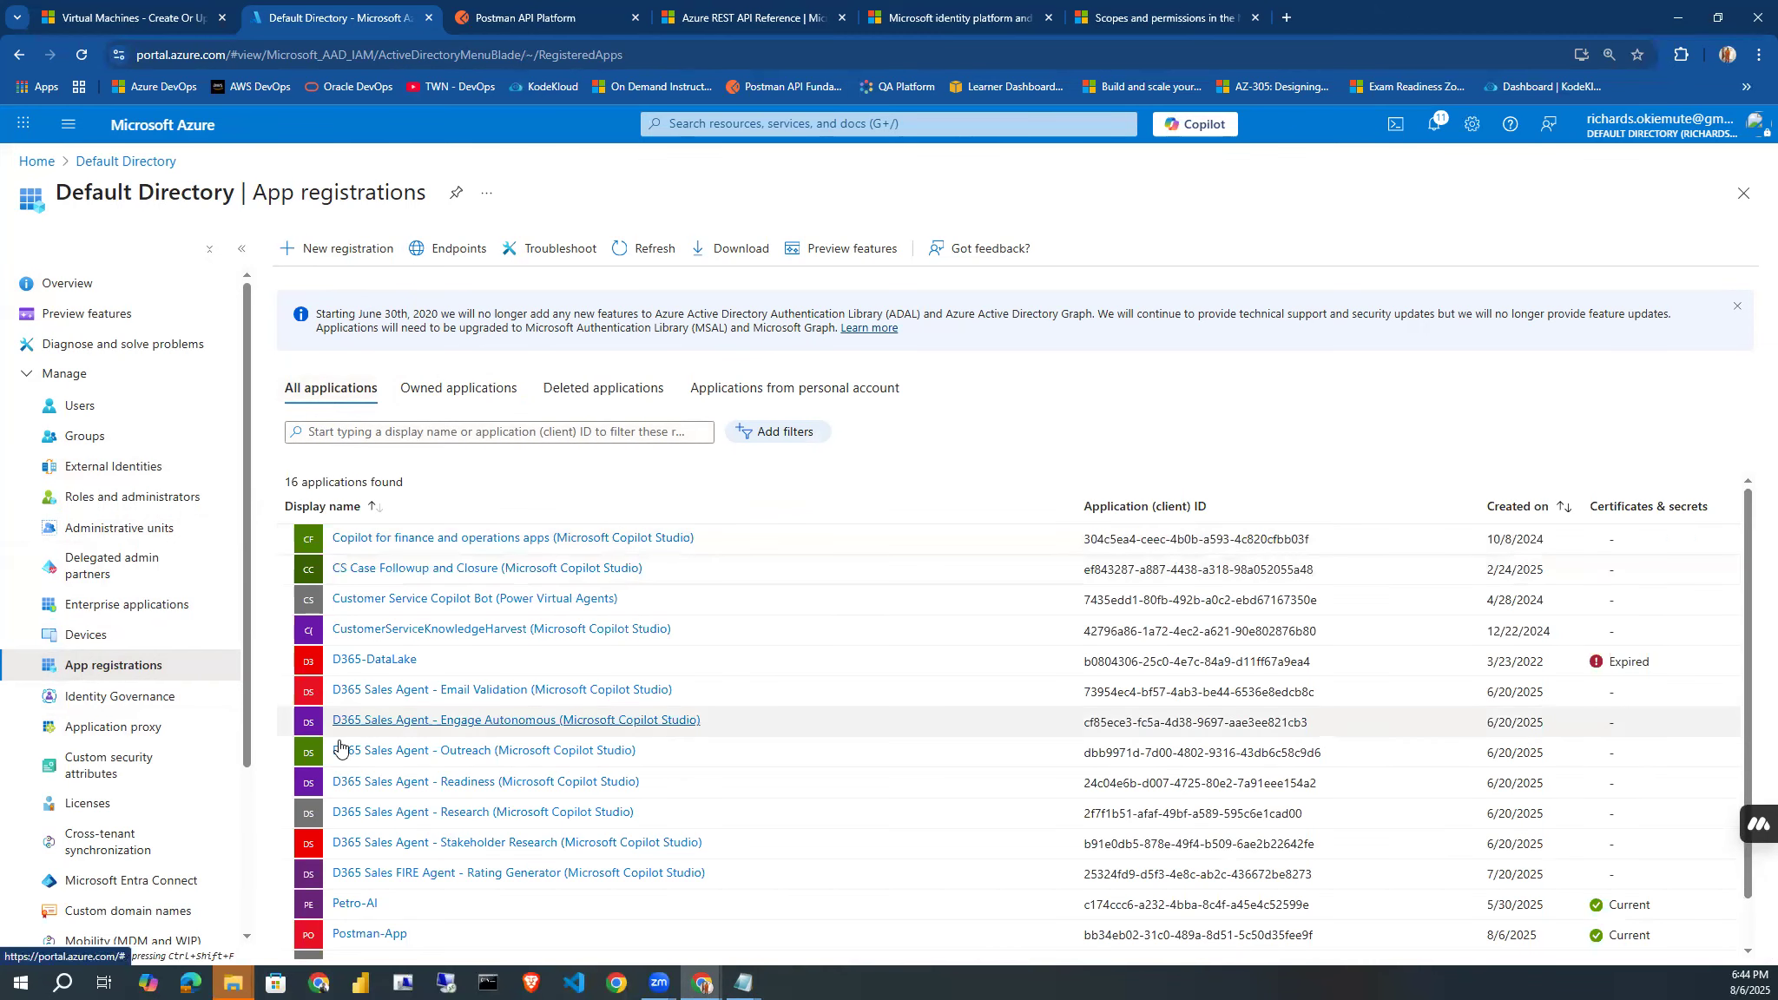
{"action": "left_click", "coordinate": [346, 931]}
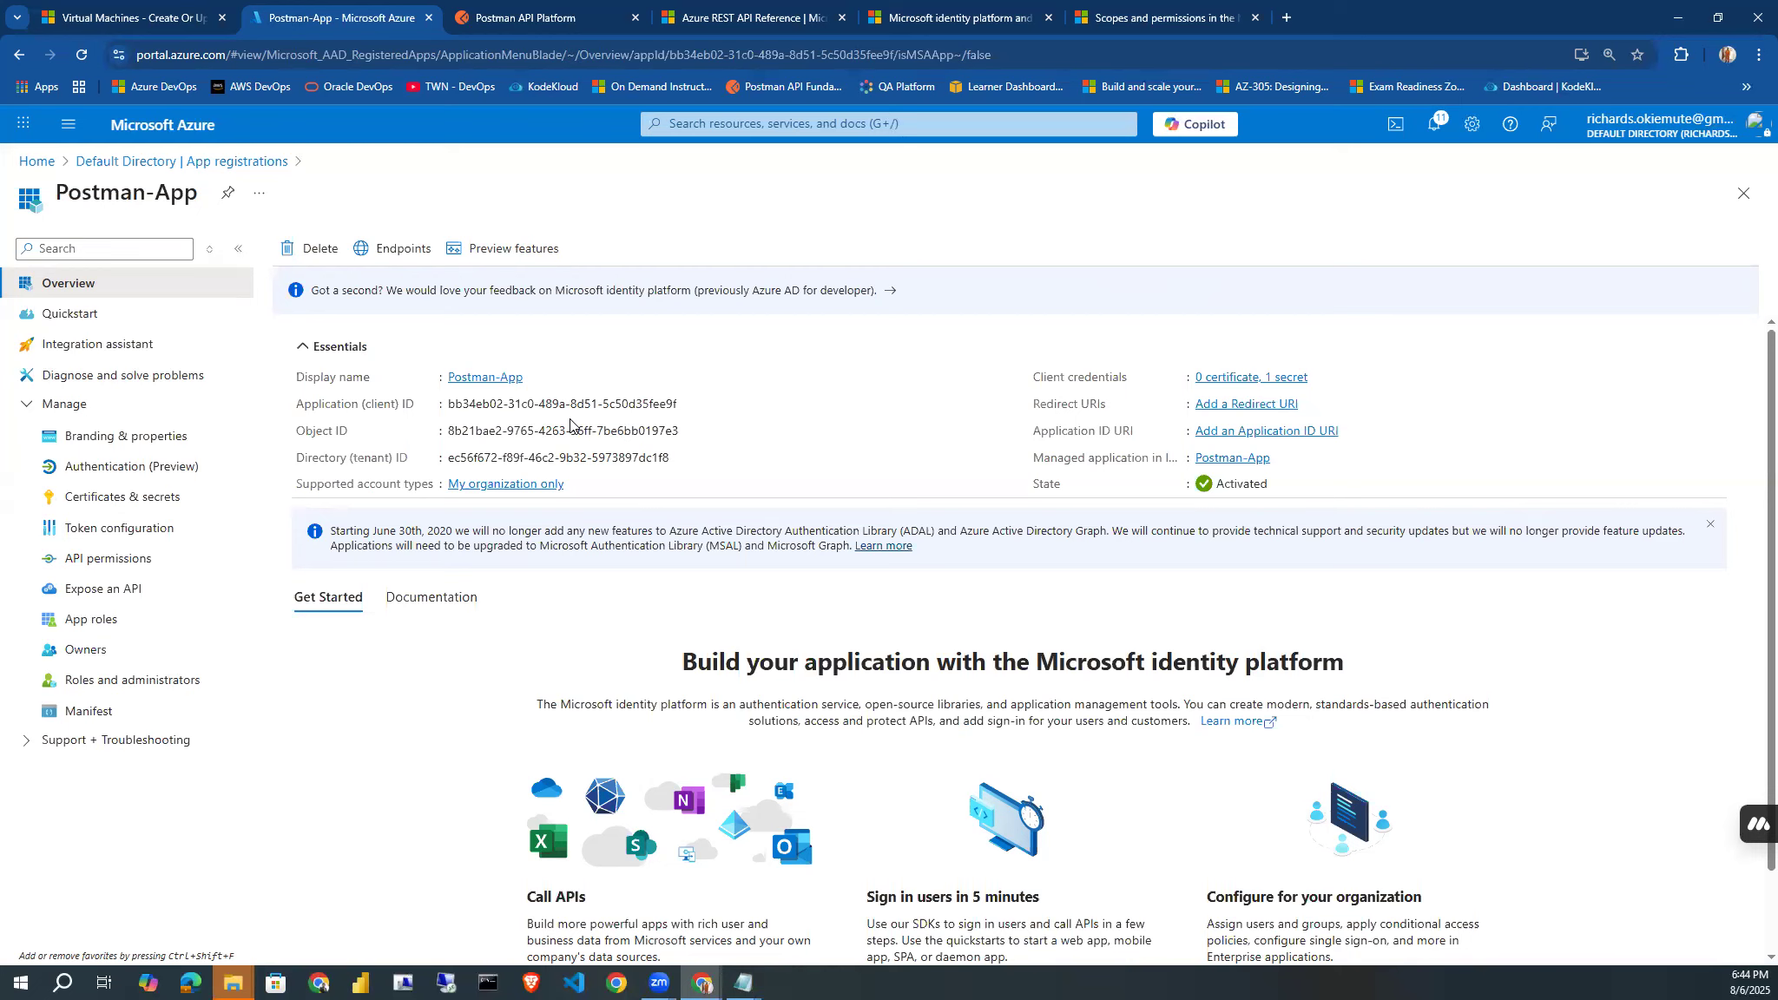
Switch to Postman and begin creating a new workspace from the blank workspace template.
{"action": "left_click", "coordinate": [489, 21]}
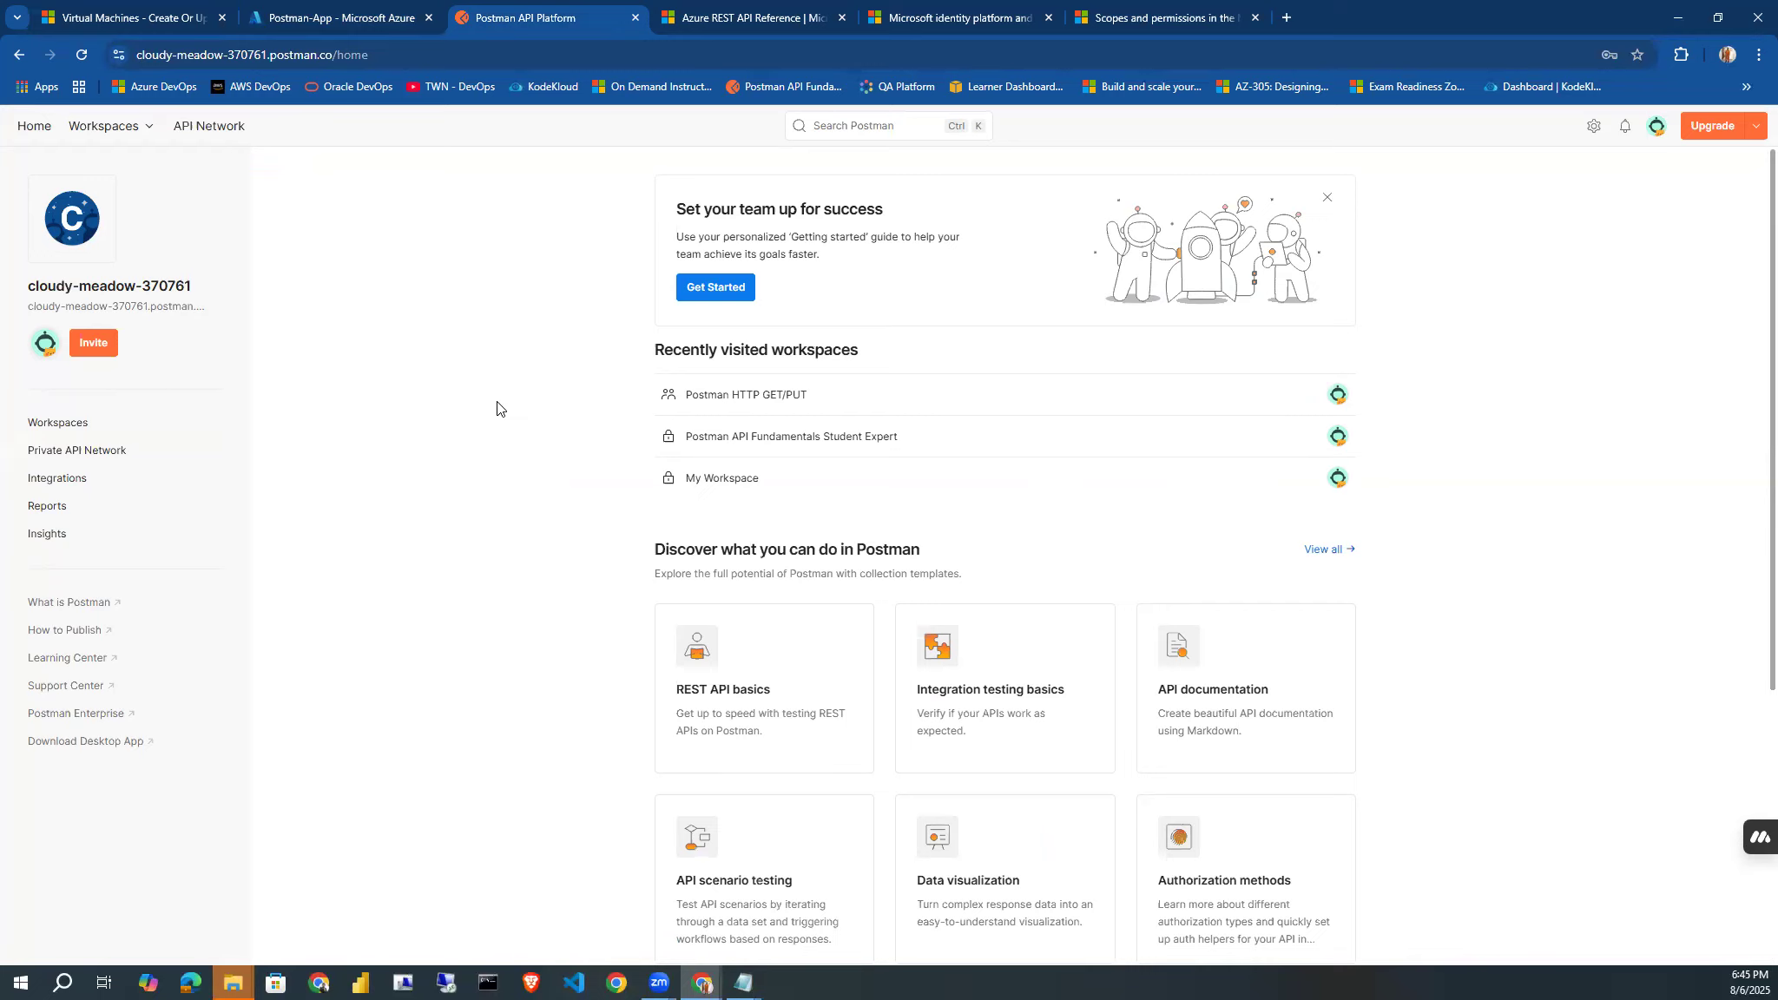
{"action": "left_click", "coordinate": [130, 132]}
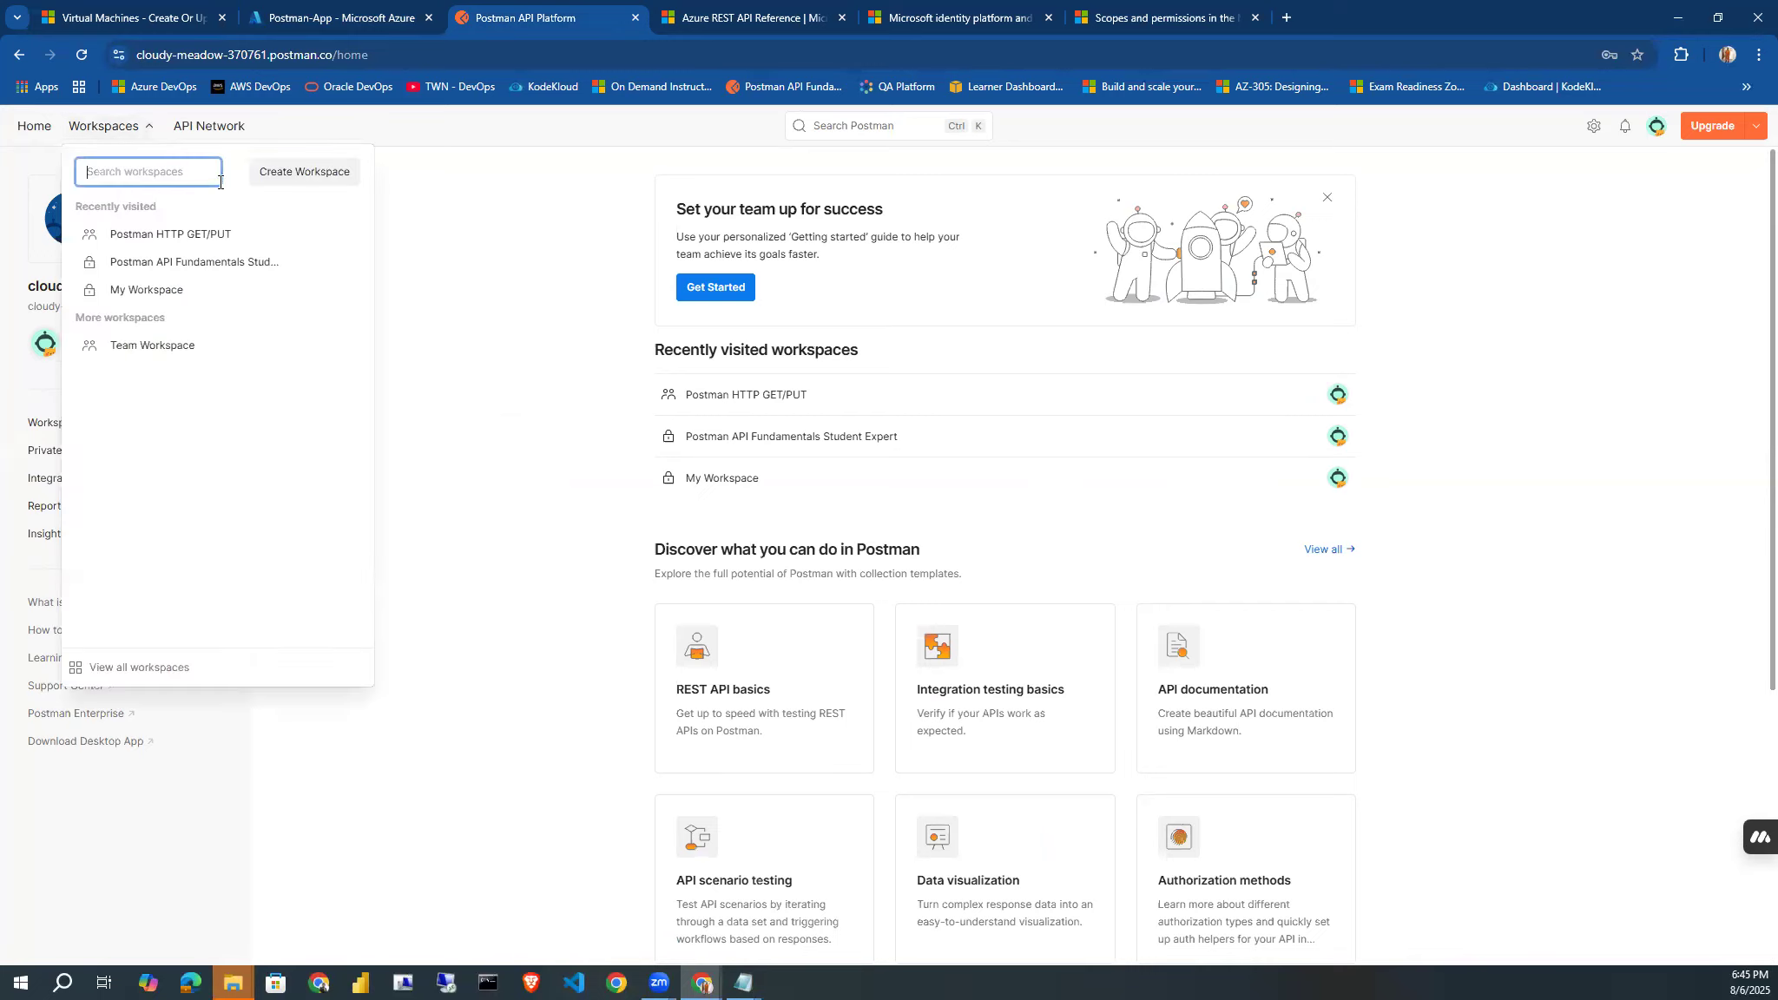
{"action": "left_click", "coordinate": [257, 173]}
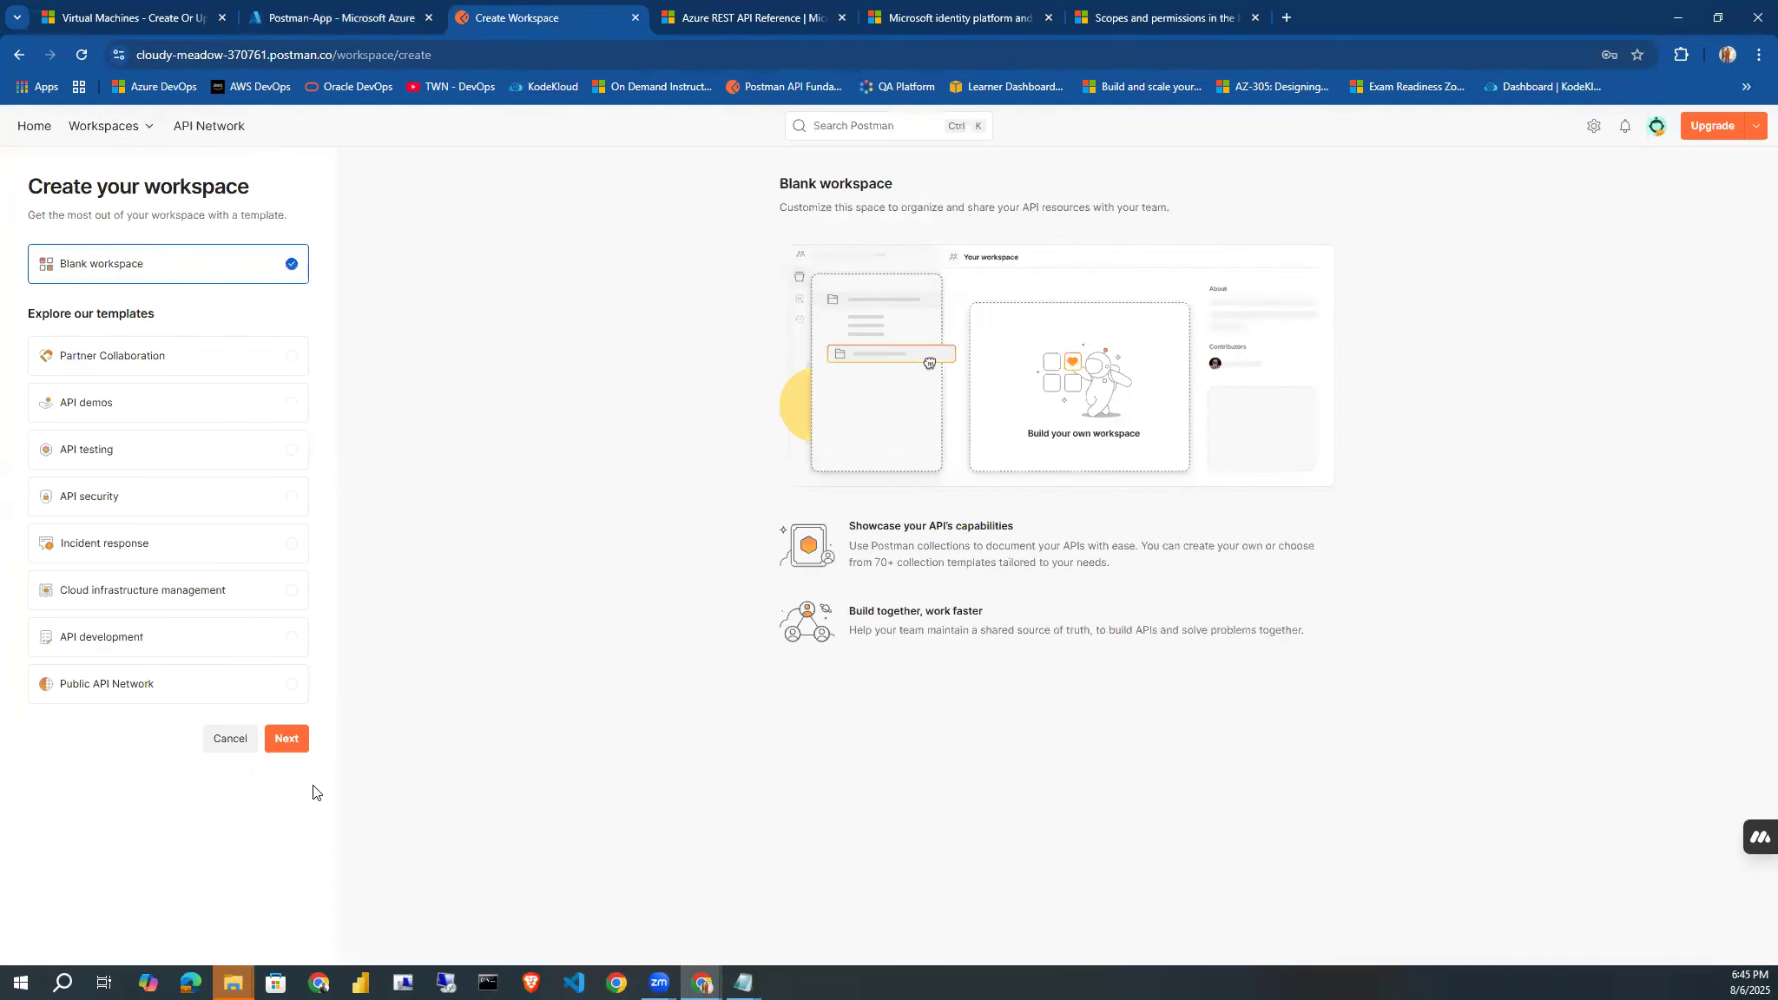
{"action": "left_click", "coordinate": [281, 748]}
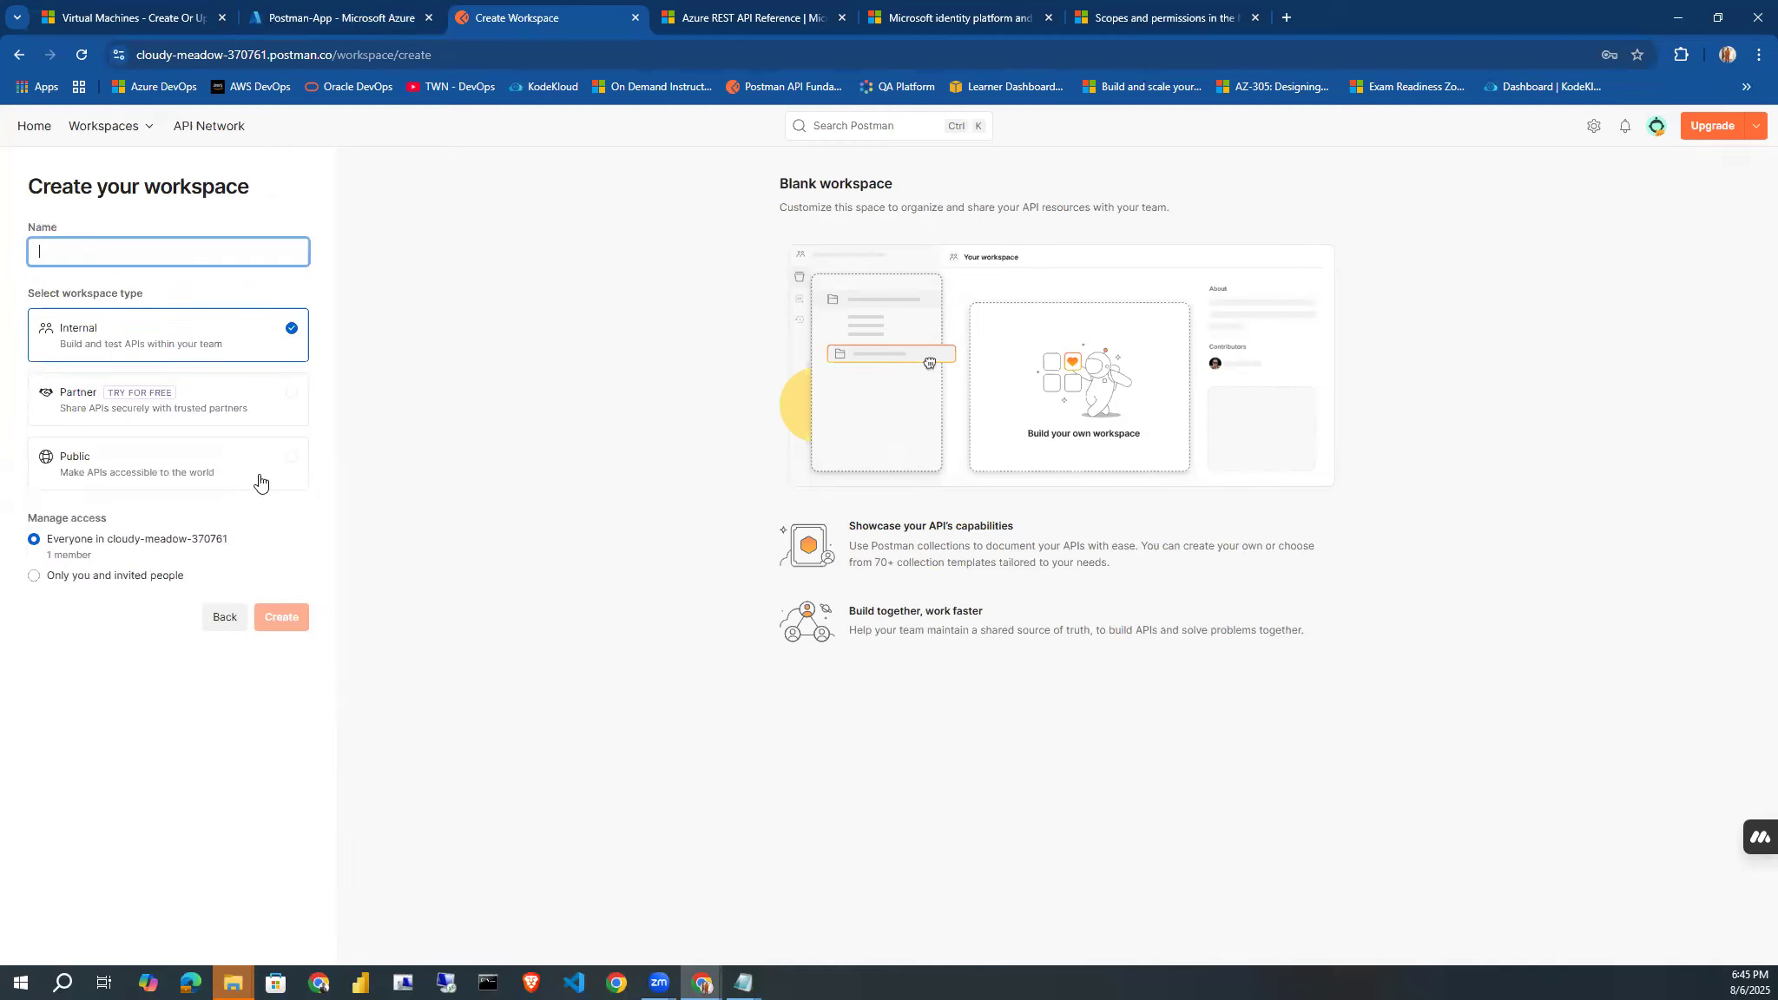
Name the workspace "Postman and Azure VM - August-8-2025" and create it.
{"action": "left_click", "coordinate": [81, 252]}
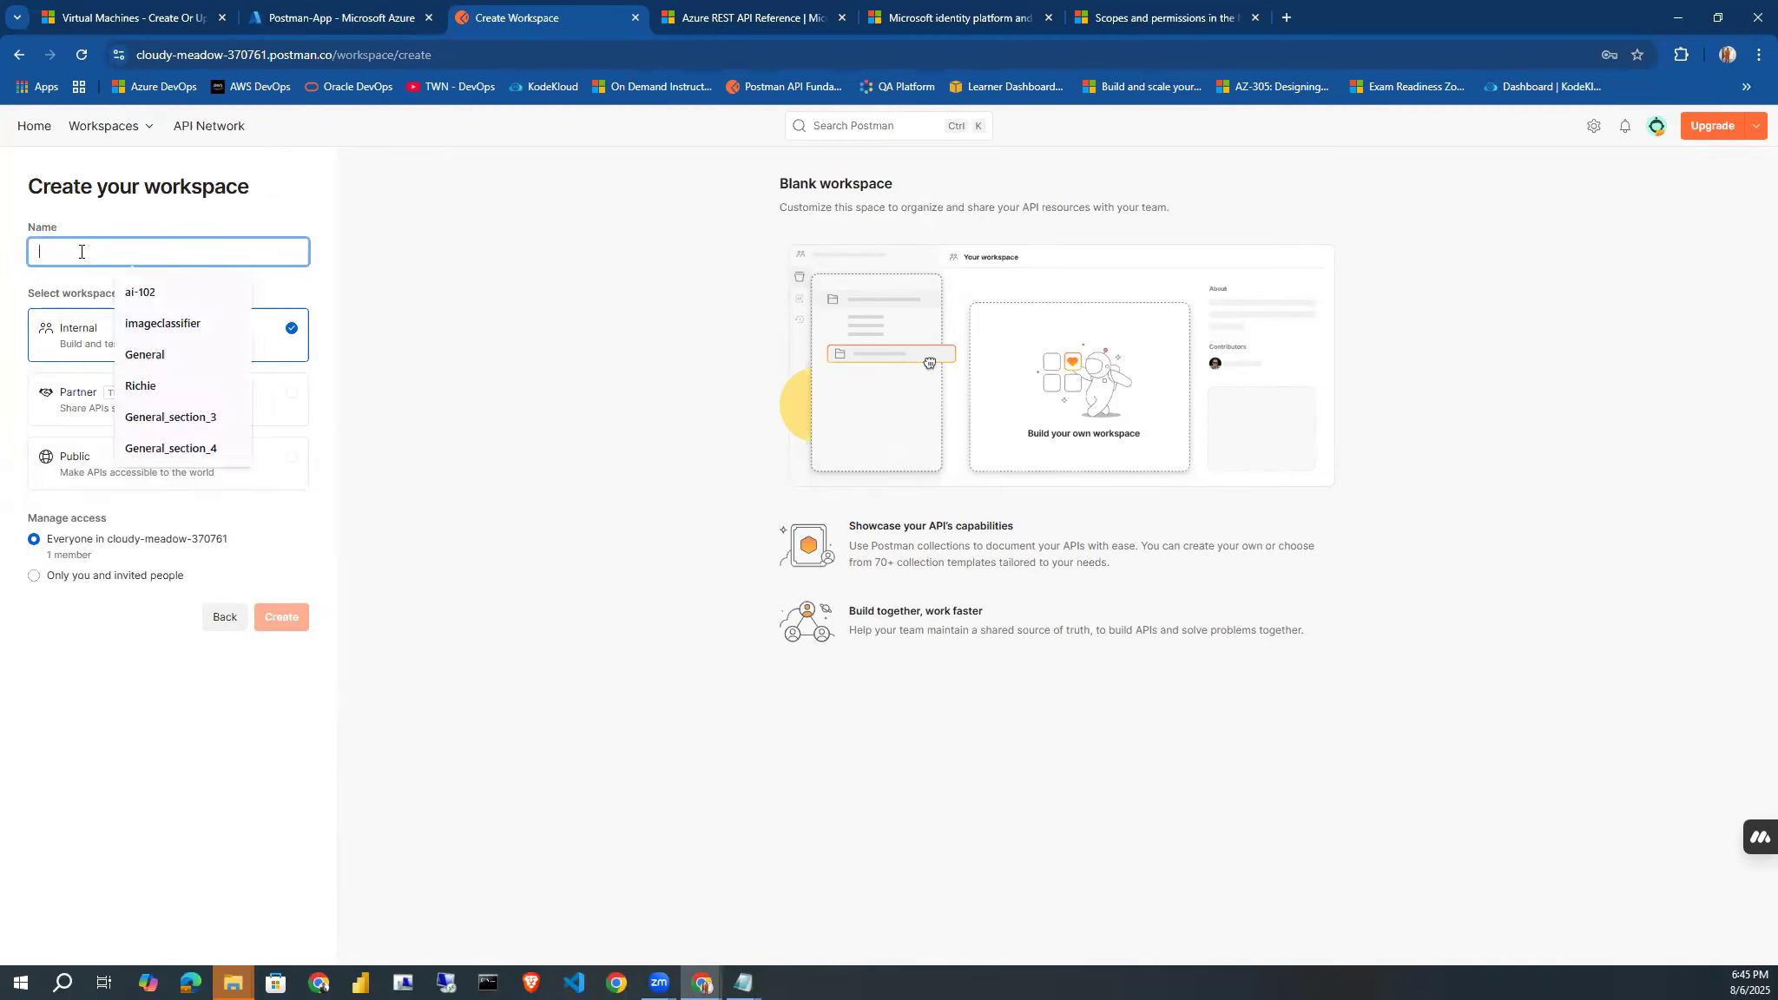
{"action": "type", "text": "Postman"}
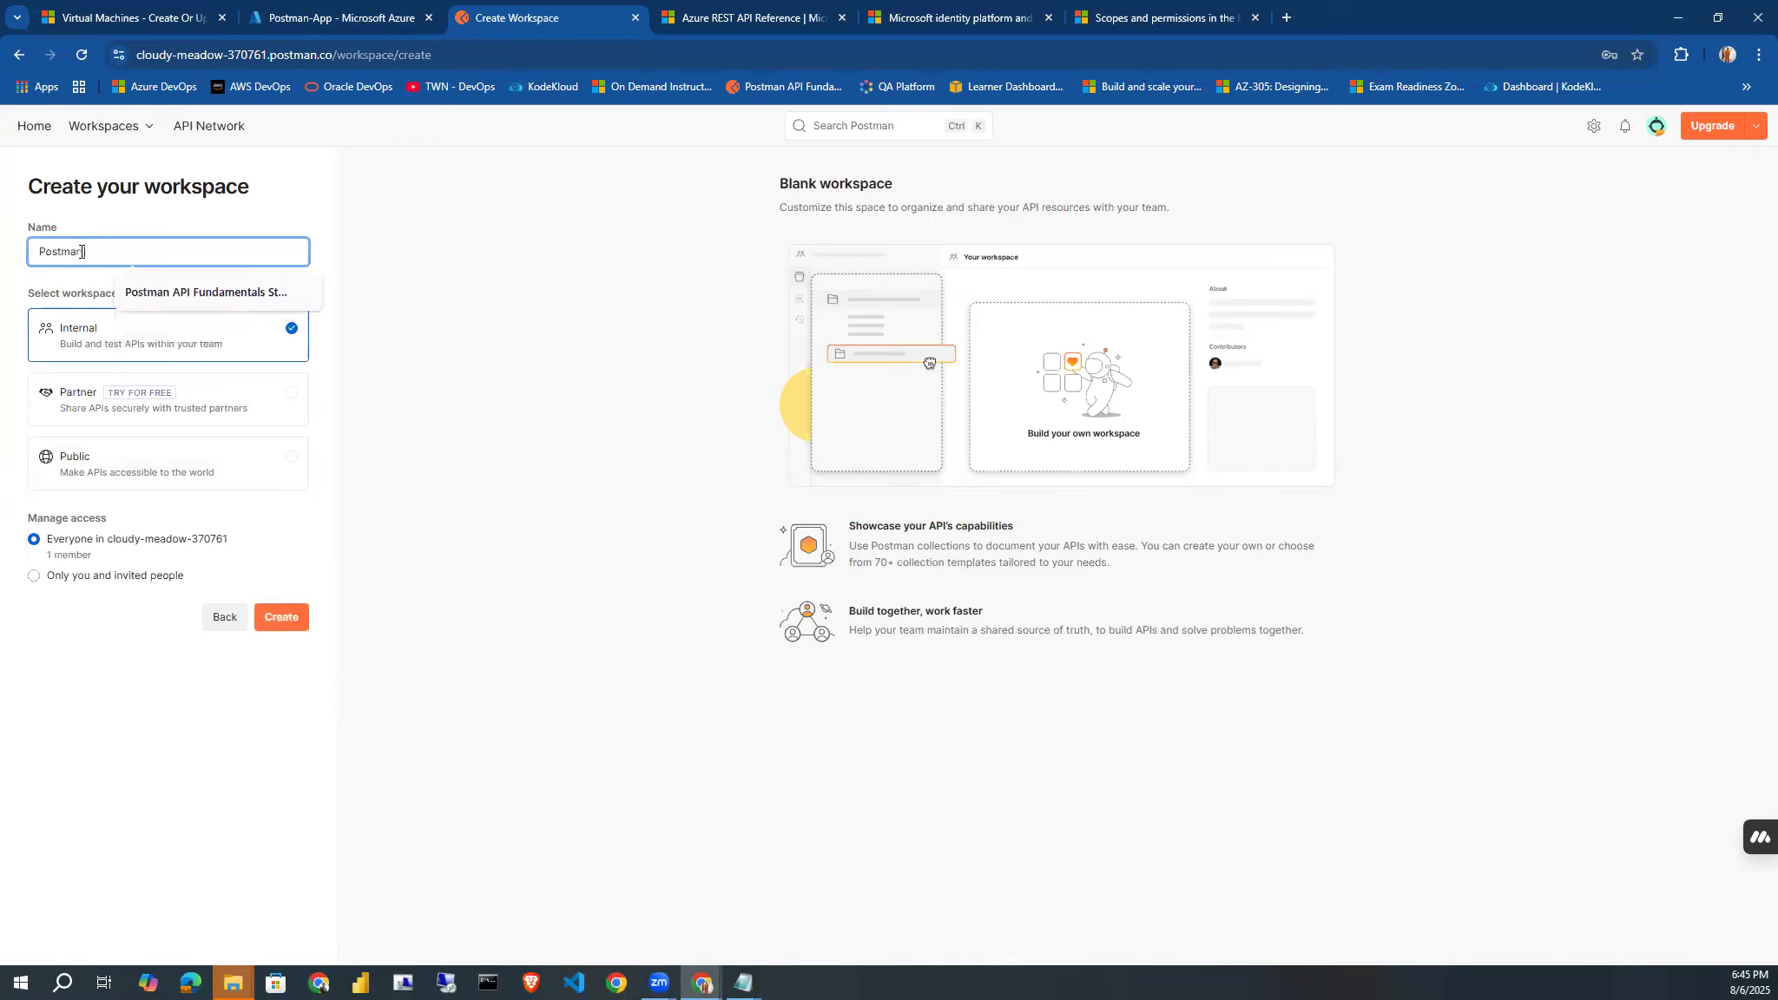
{"action": "type", "text": " and Azur"}
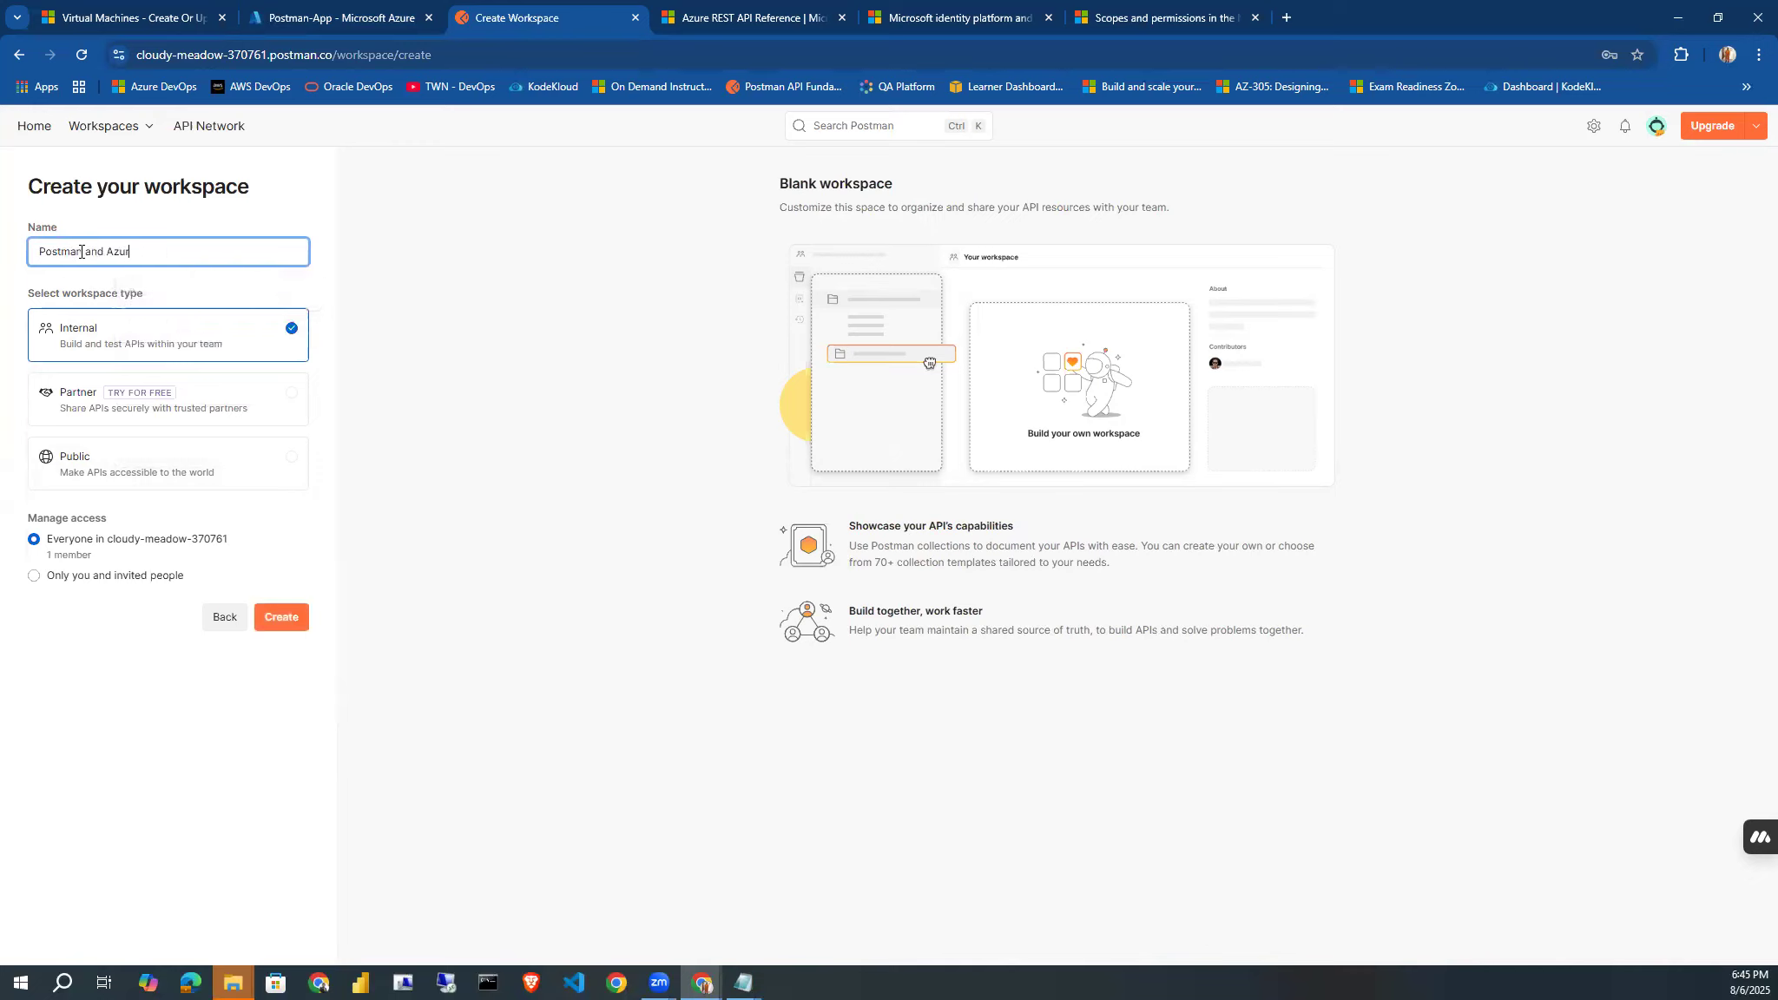
{"action": "type", "text": "e VM - Augsust 8 202"}
{"action": "left_click", "coordinate": [214, 250]}
{"action": "type", "text": ","}
{"action": "key", "text": "Left"}
{"action": "key", "text": "Left"}
{"action": "key", "text": "BackSpace"}
{"action": "type", "text": "-"}
{"action": "left_click", "coordinate": [281, 621]}
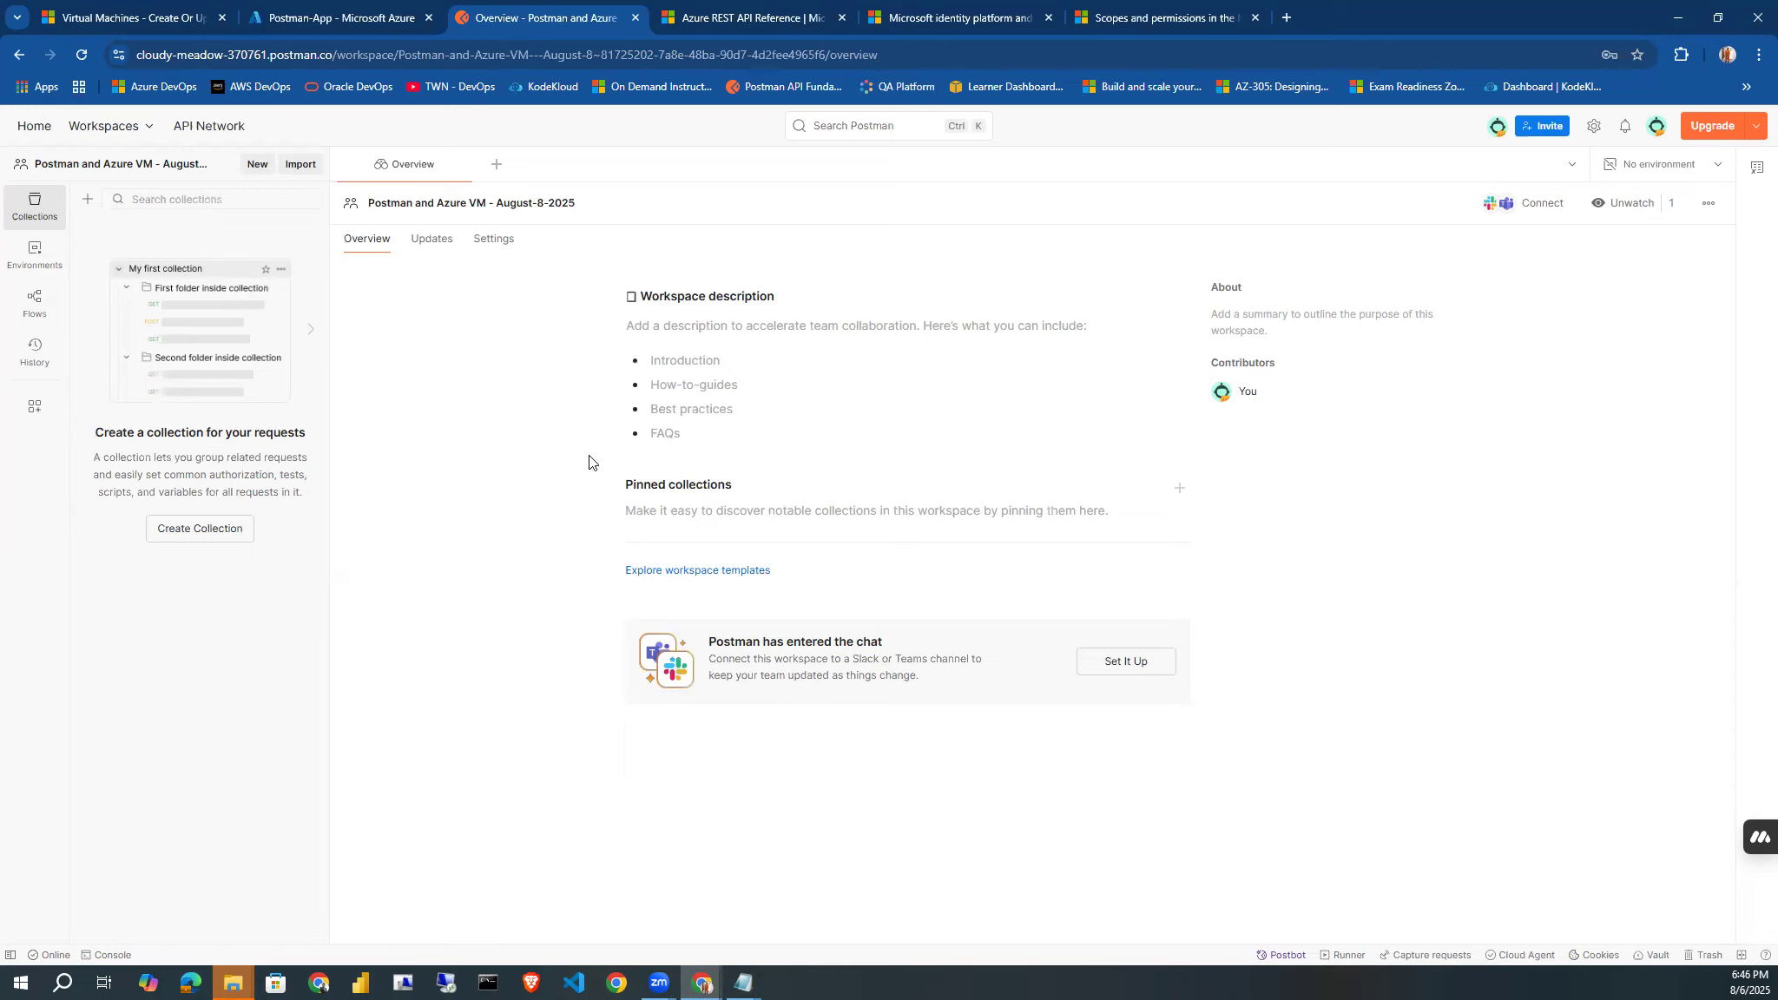
Add a blank collection to the workspace and name it "Azure & Post Collection".
{"action": "left_click", "coordinate": [86, 201]}
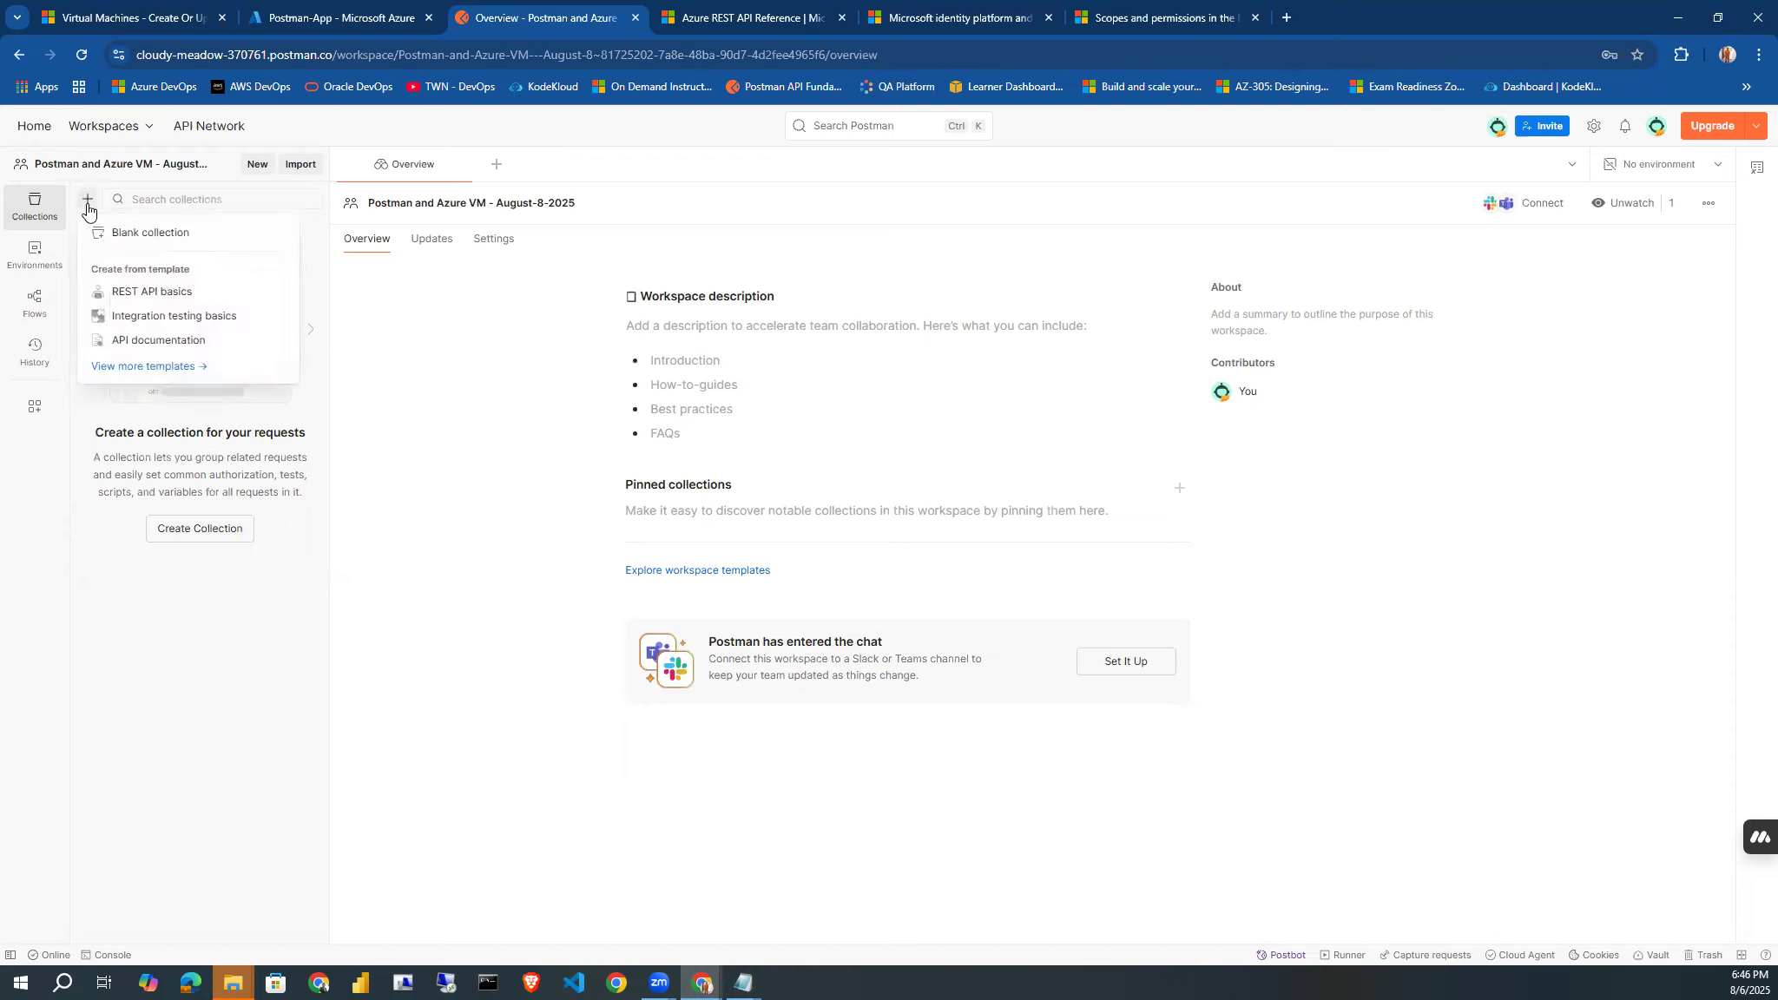
{"action": "left_click", "coordinate": [132, 232]}
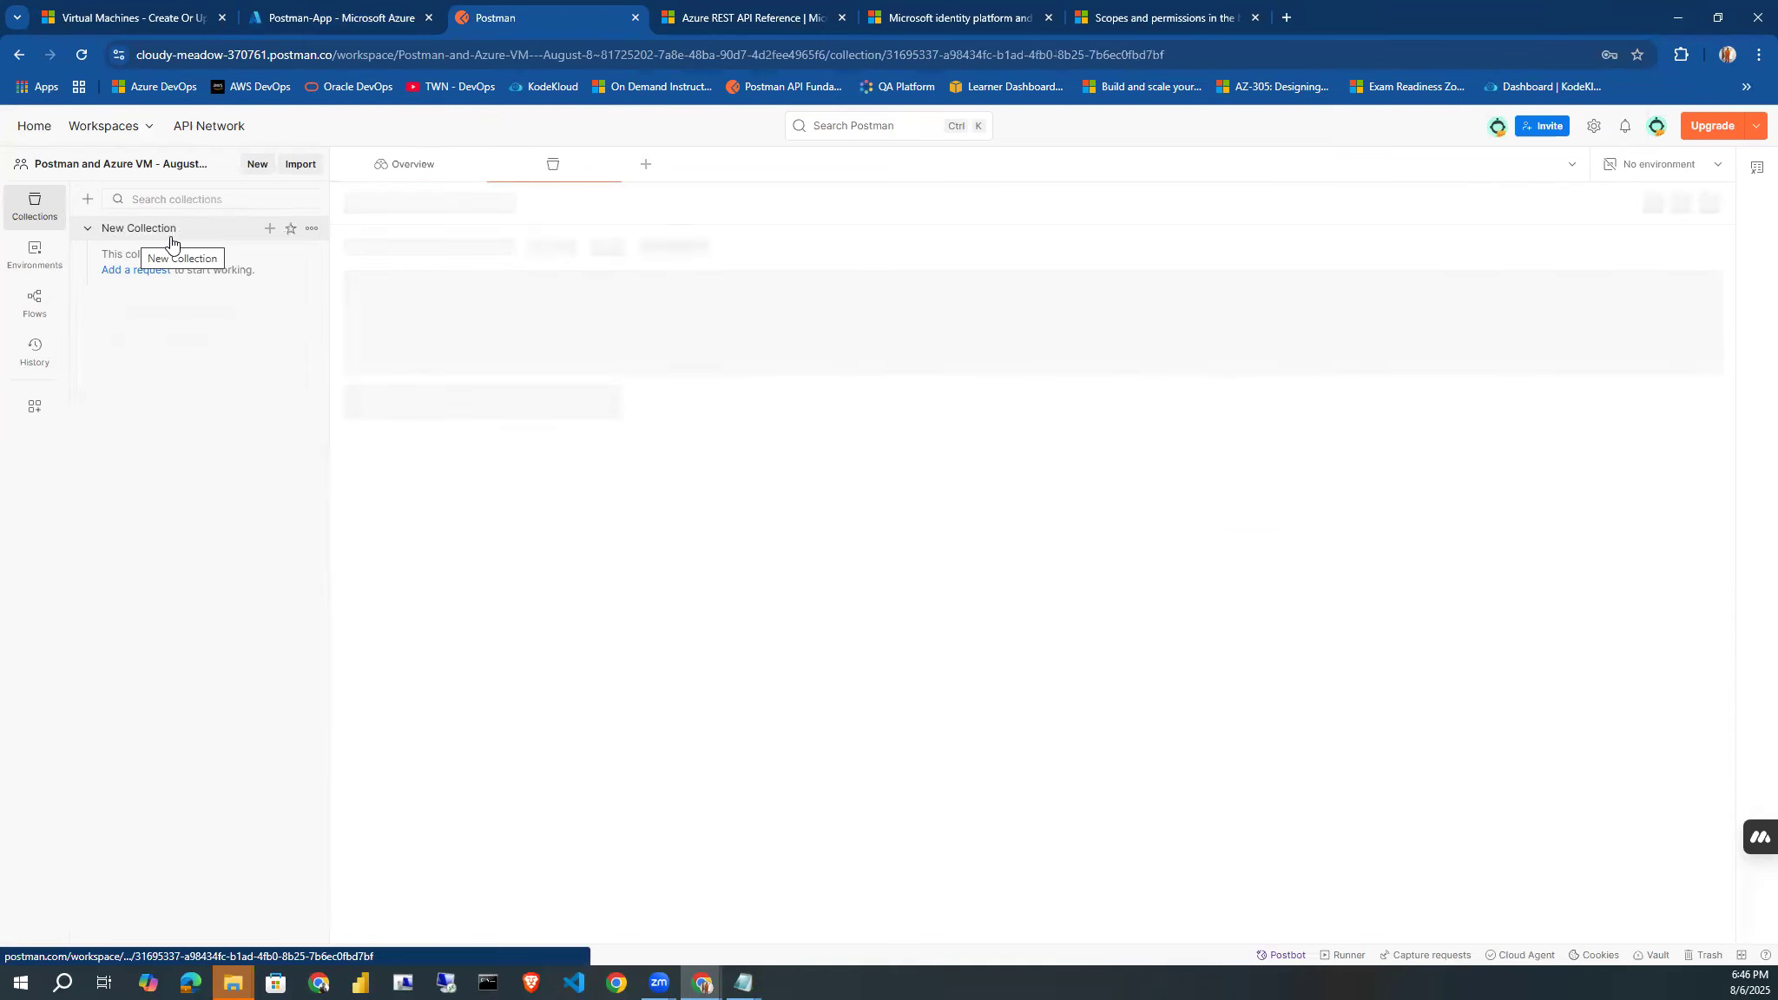
{"action": "left_click", "coordinate": [409, 205]}
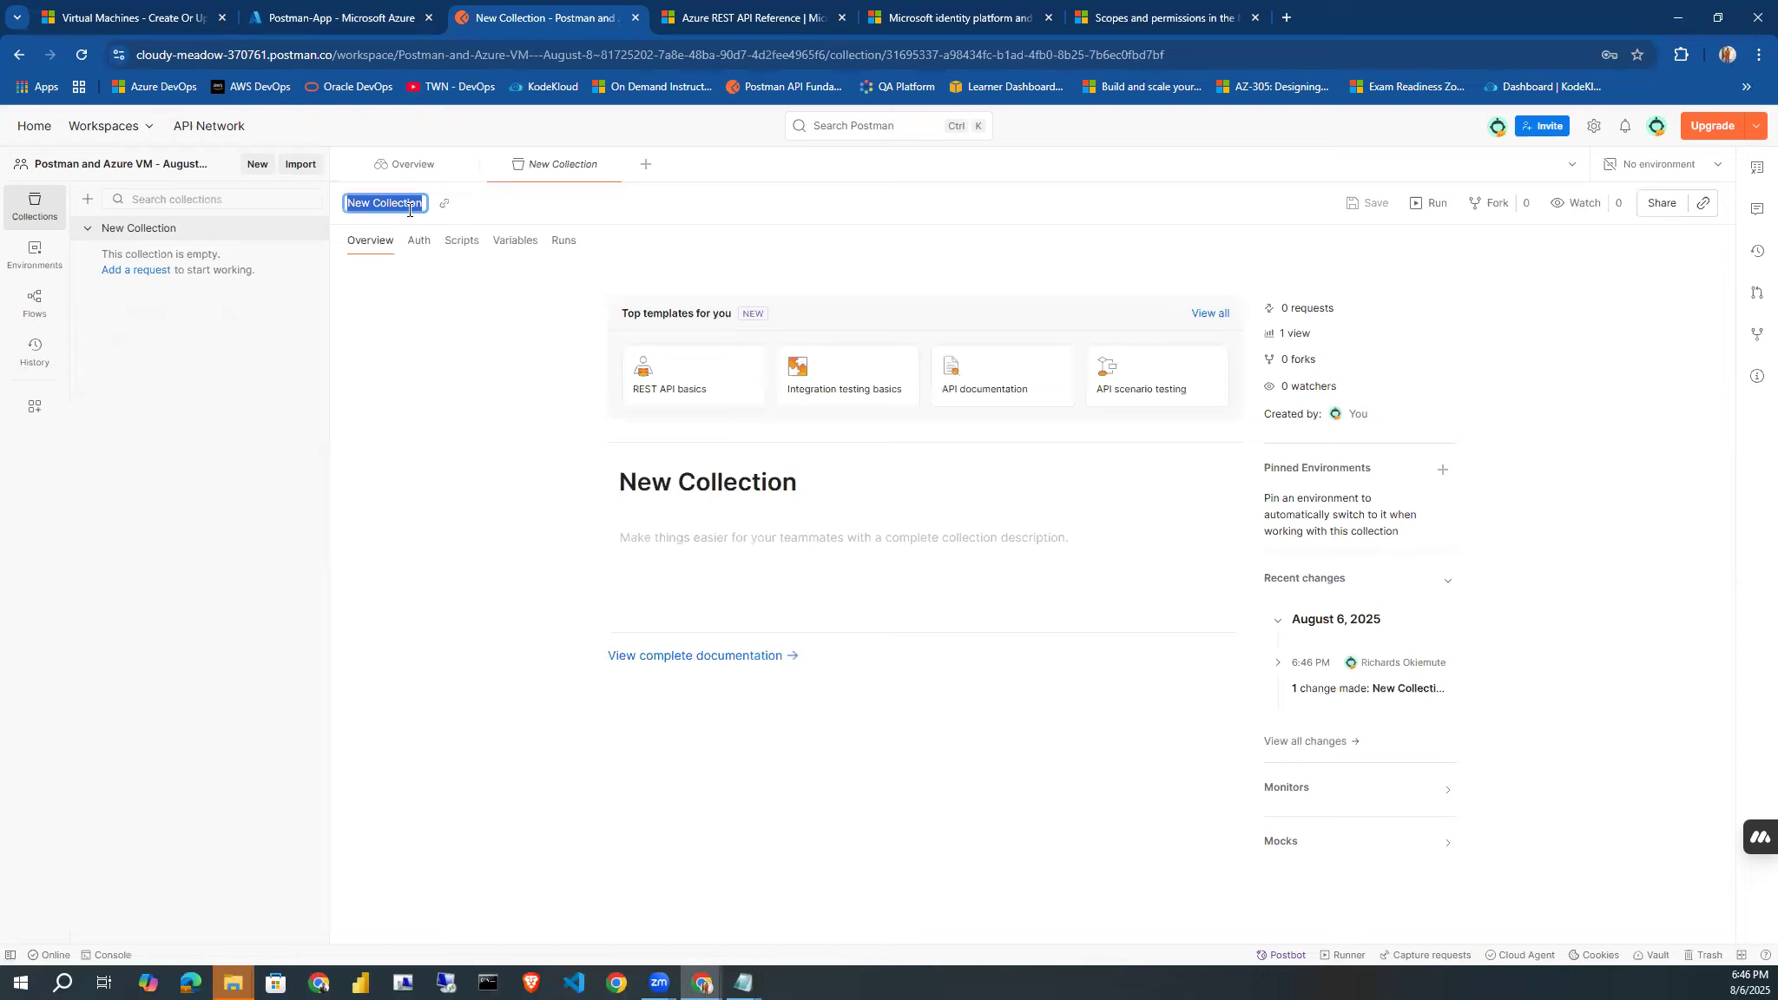
{"action": "type", "text": "Azure & Post Colle"}
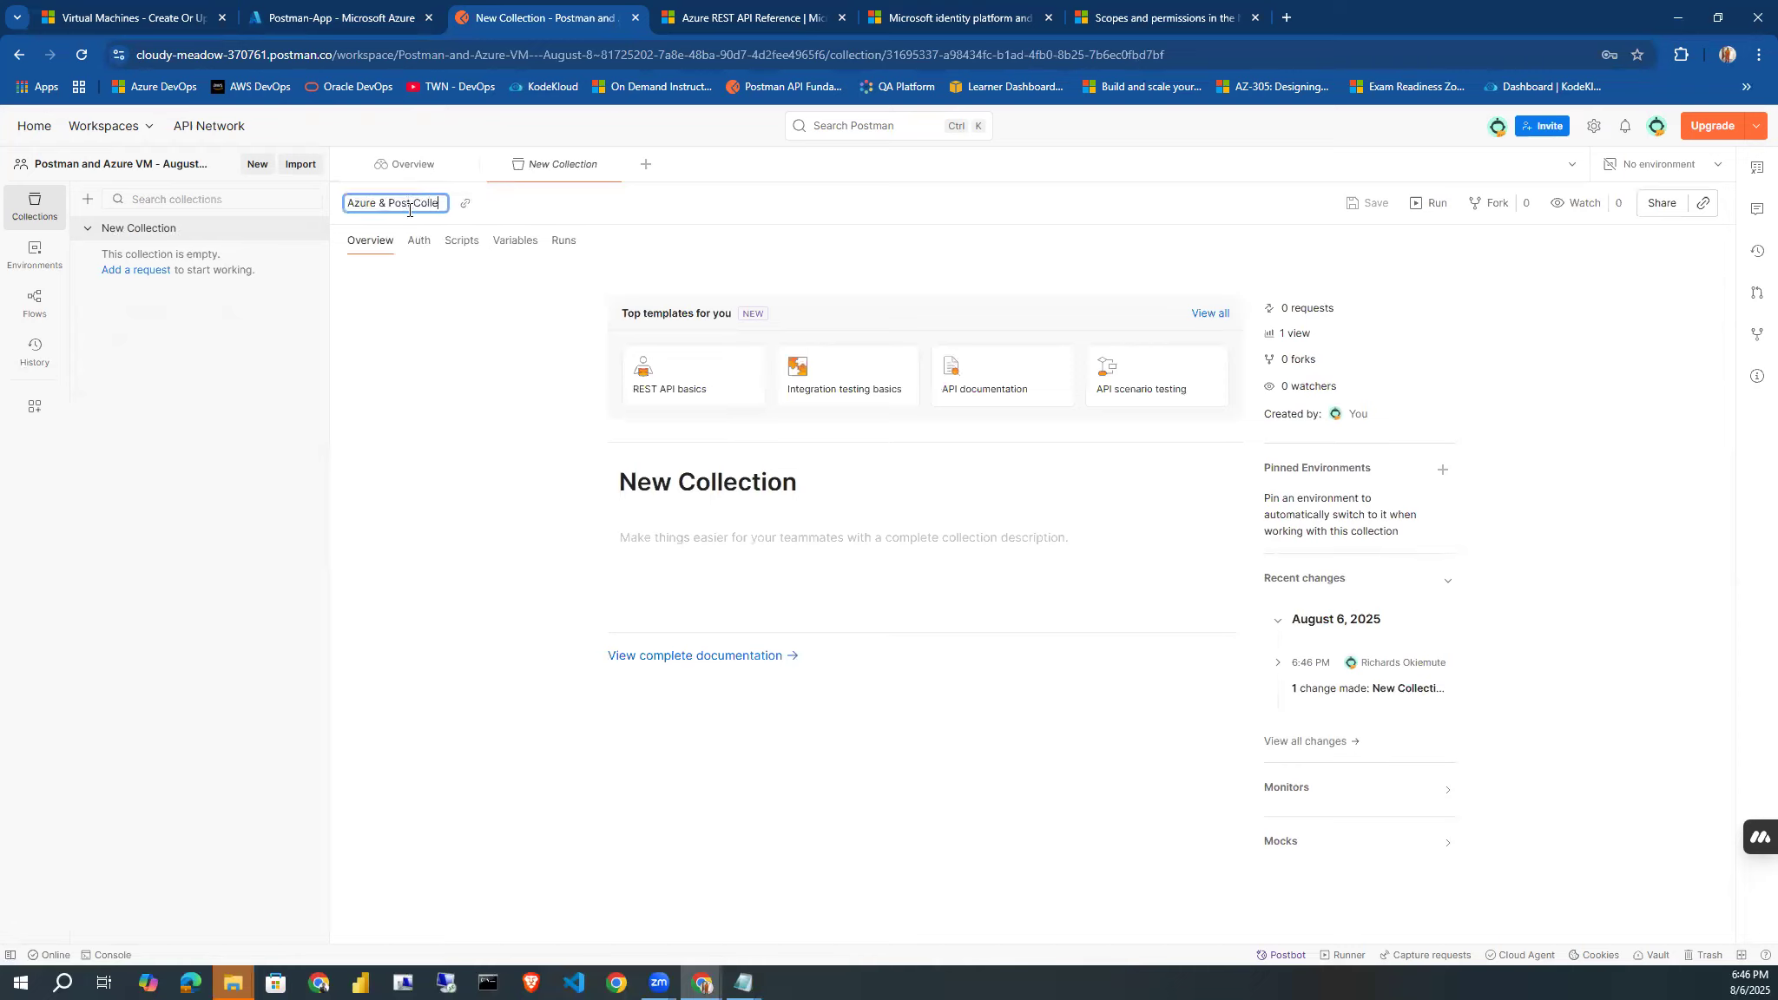
{"action": "type", "text": "ction"}
{"action": "key", "text": "Return"}
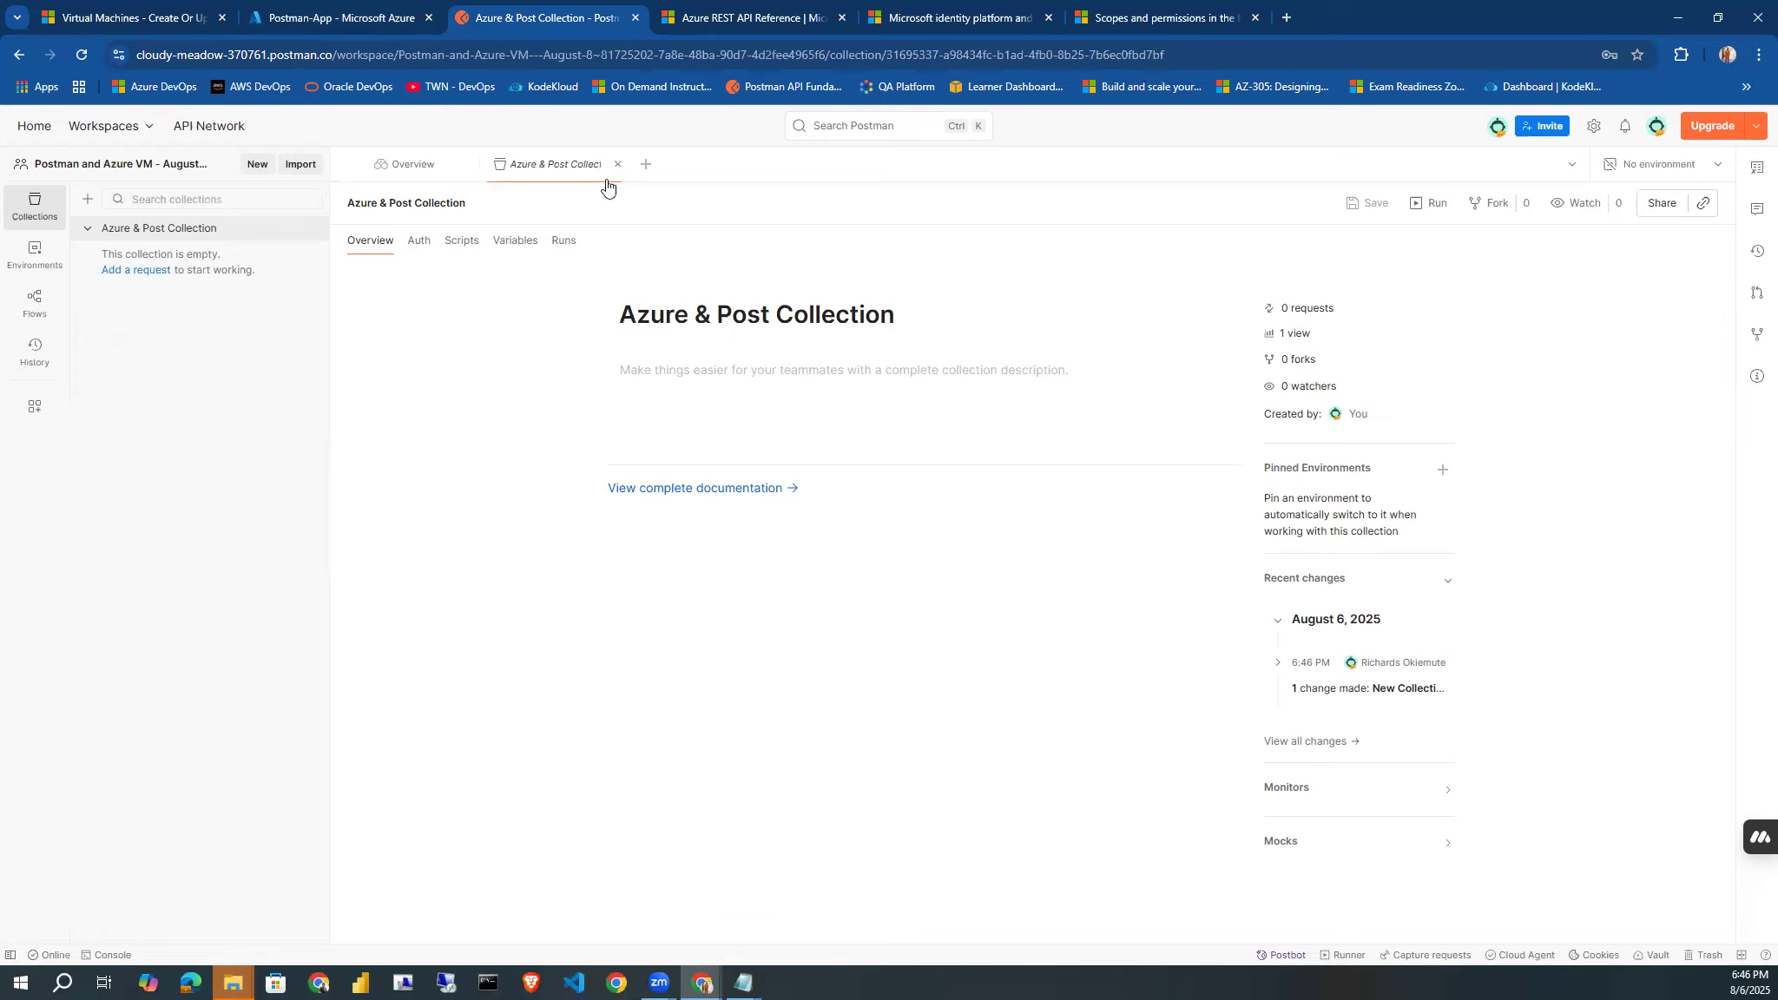
Open a new HTTP request, close the workspace overview and set the request method to POST.
{"action": "left_click", "coordinate": [651, 169]}
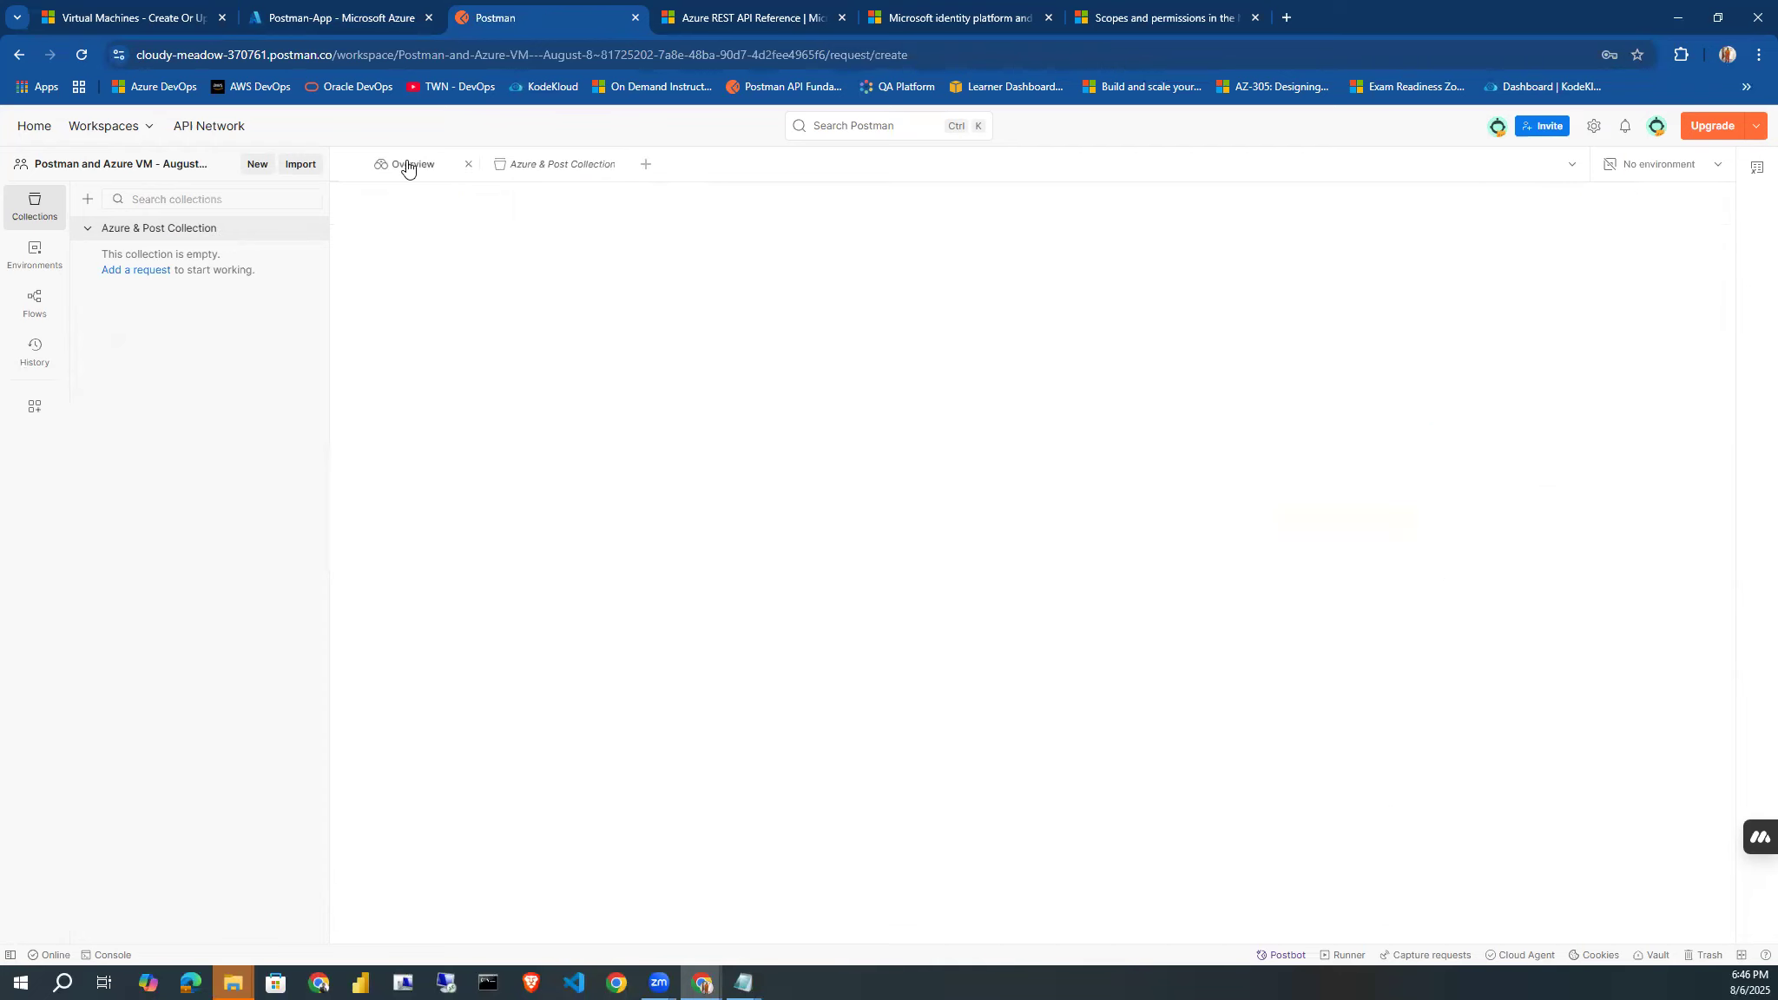
{"action": "left_click", "coordinate": [470, 167]}
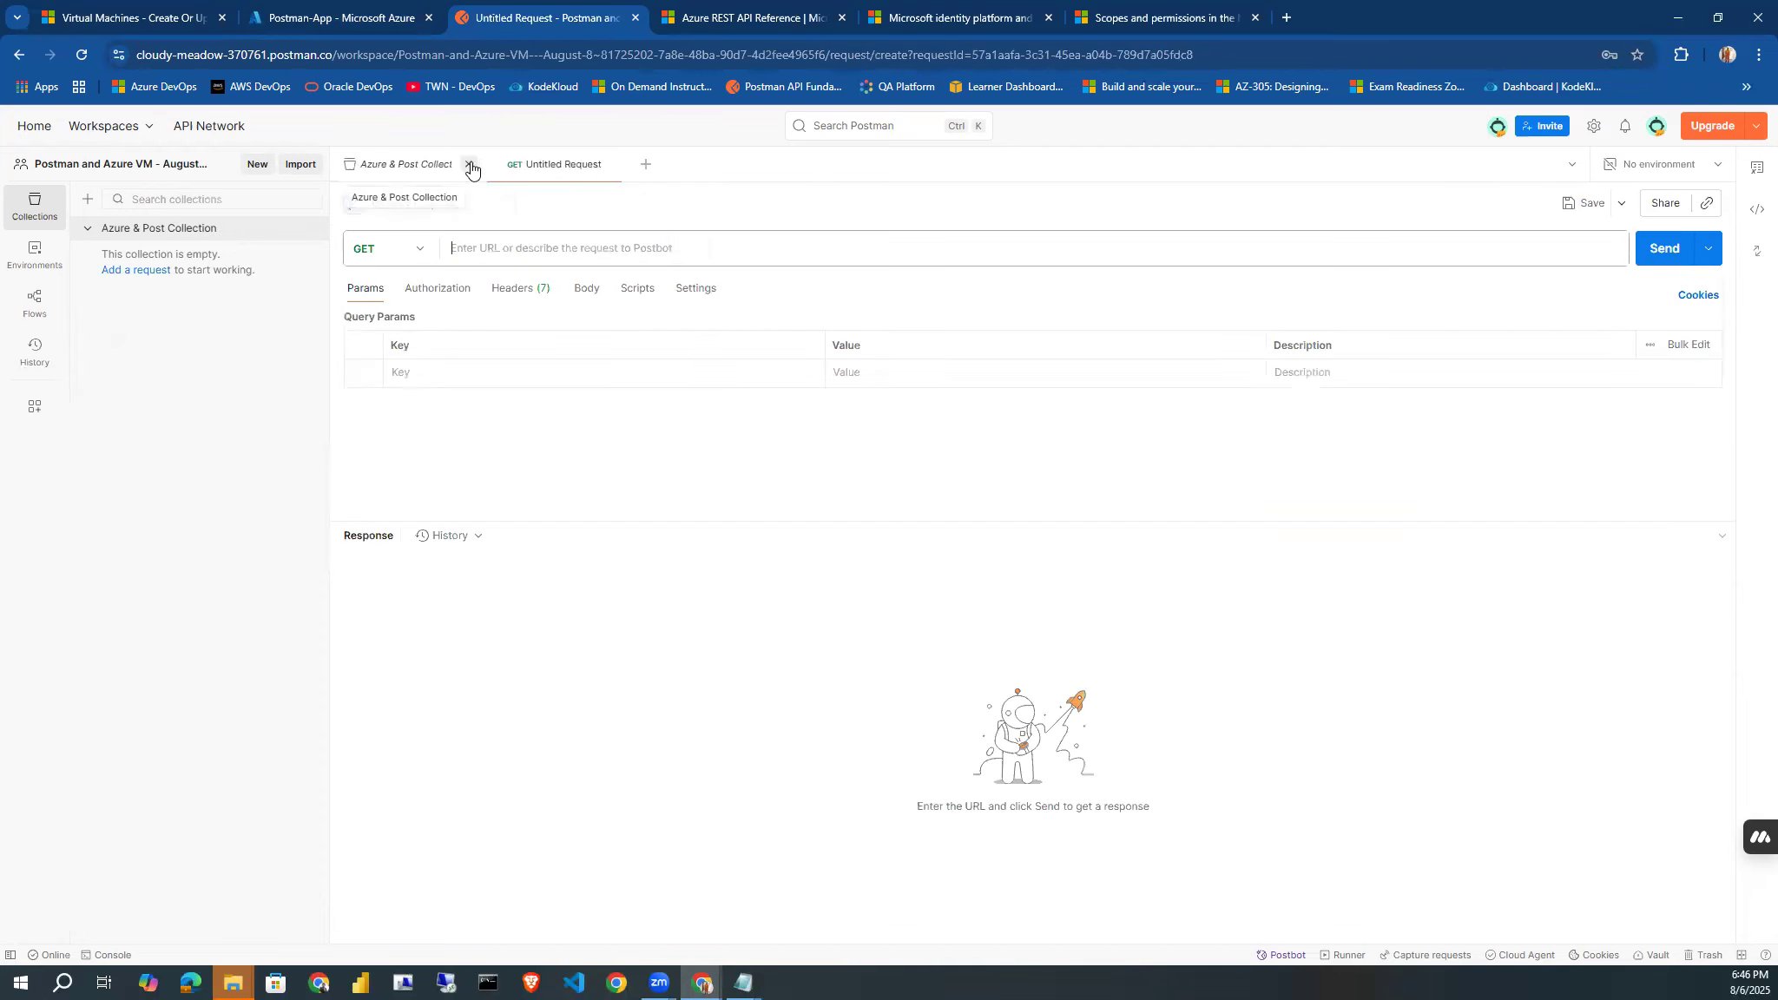
{"action": "left_click", "coordinate": [423, 249]}
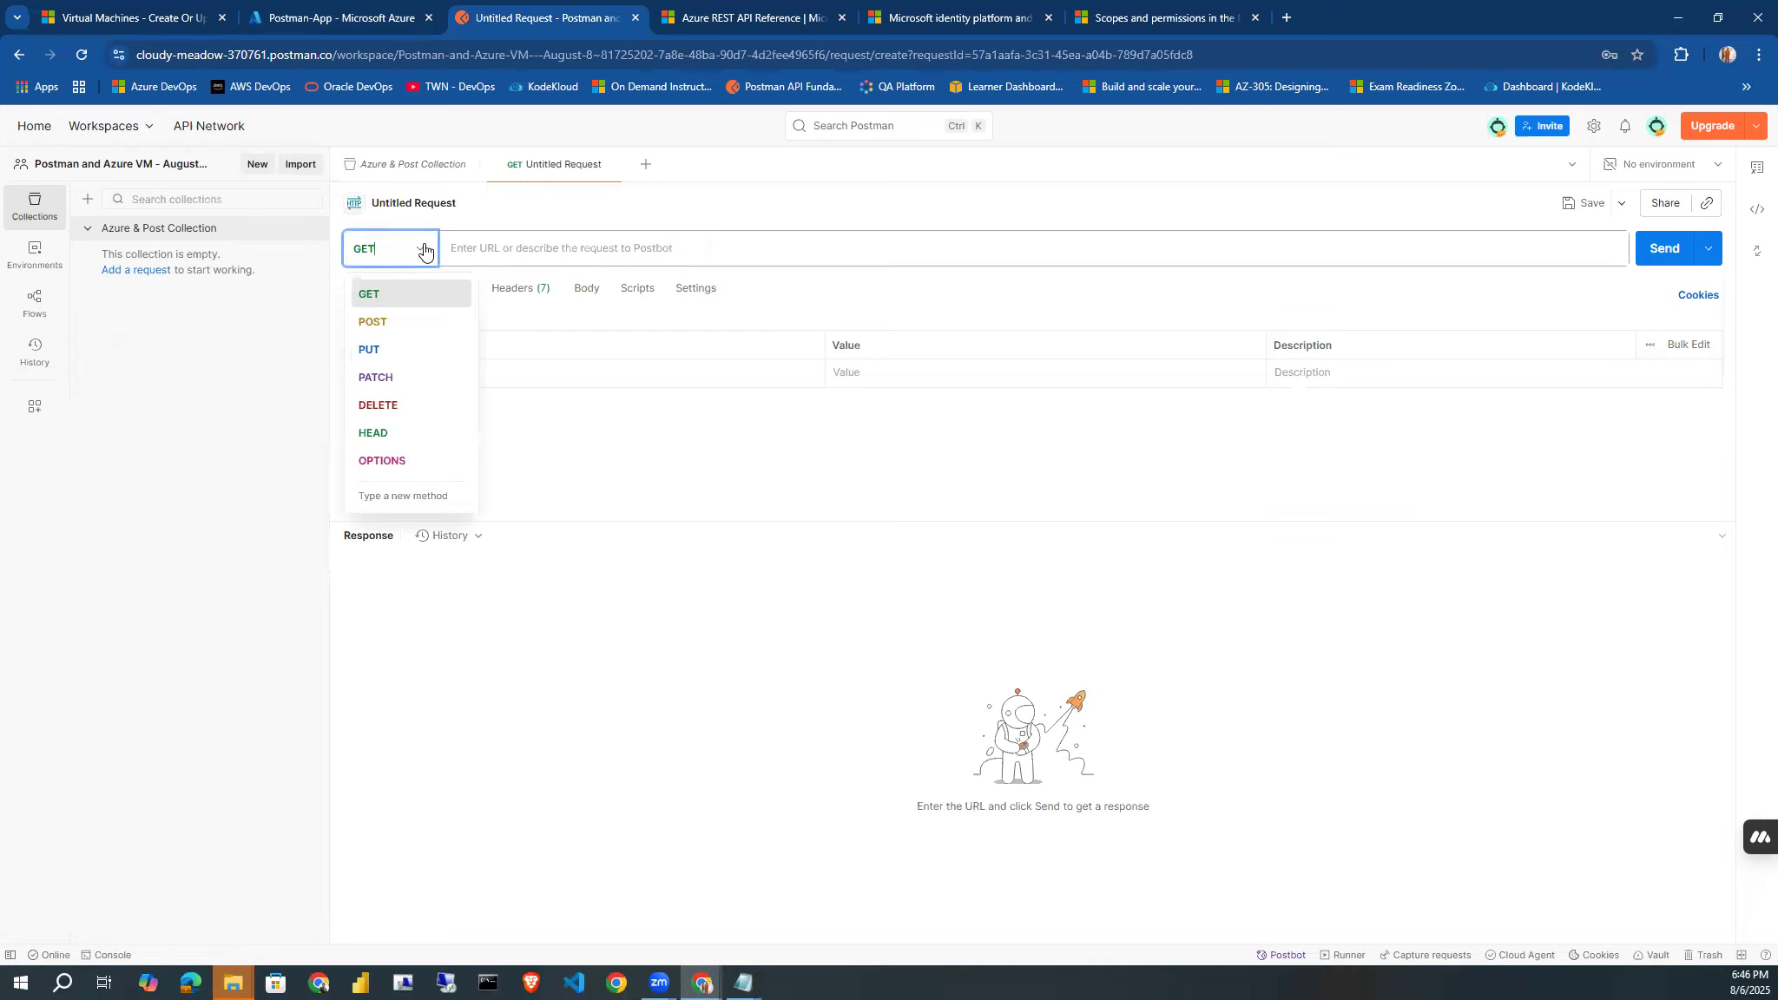
{"action": "left_click", "coordinate": [411, 318]}
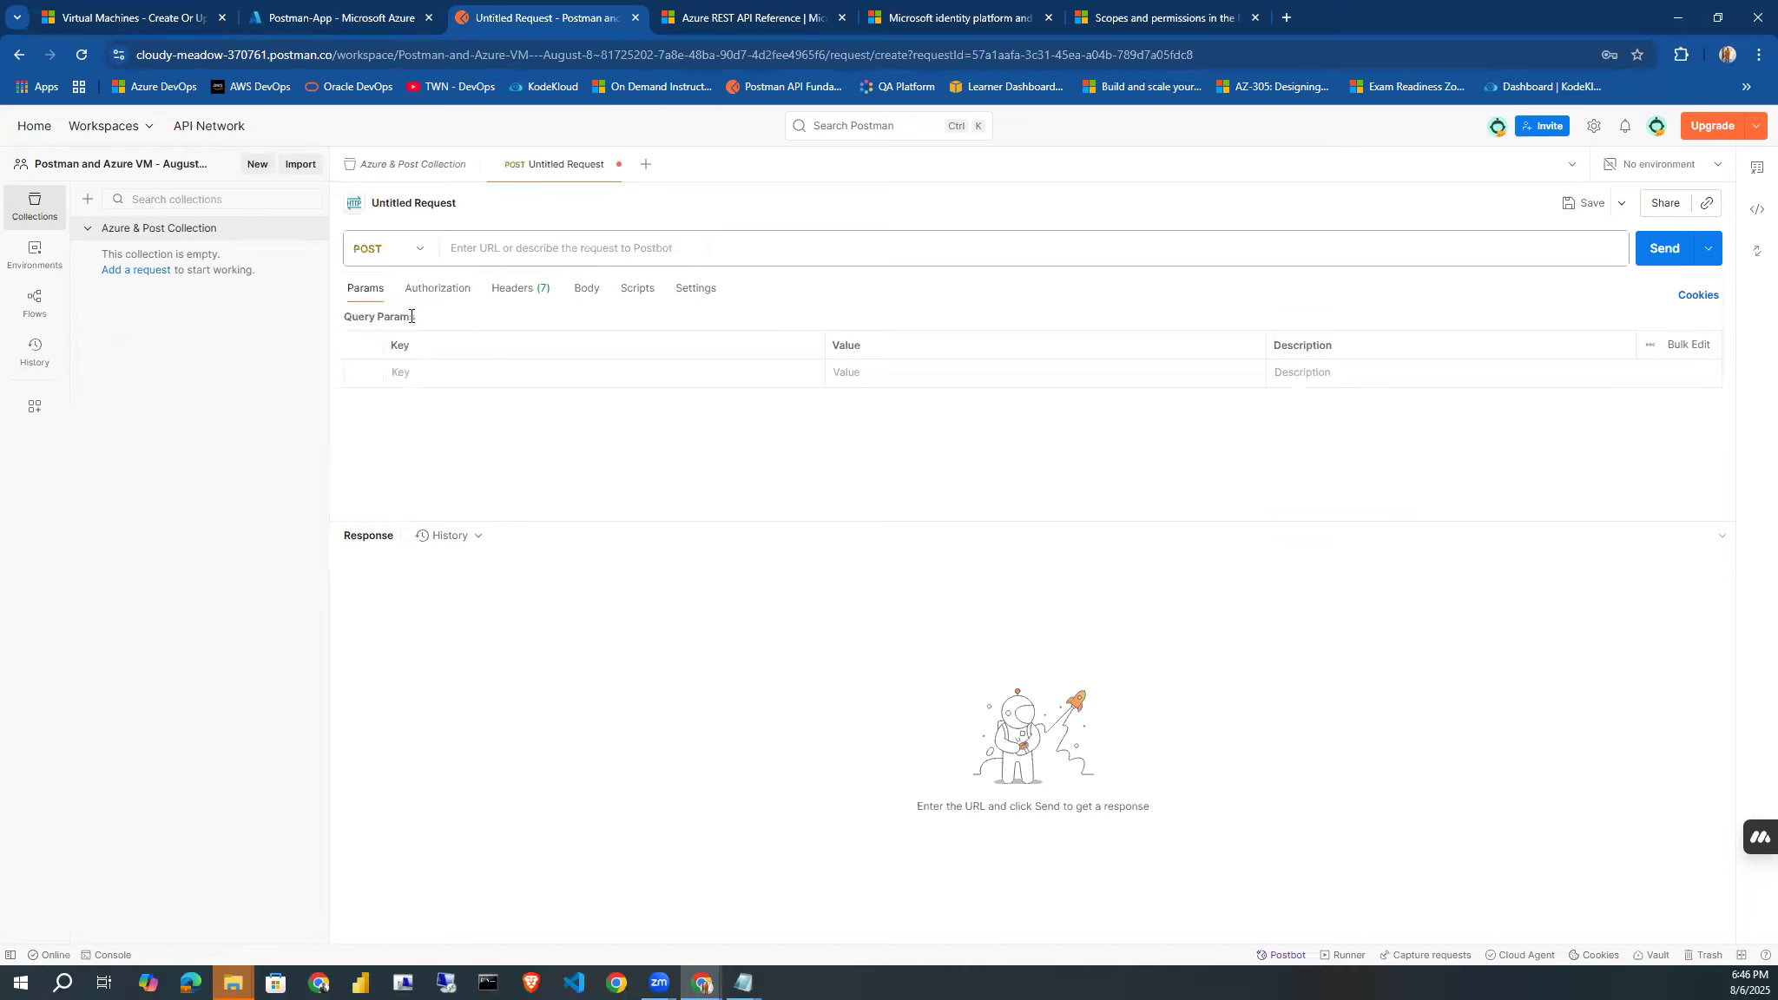
{"action": "left_click", "coordinate": [475, 259]}
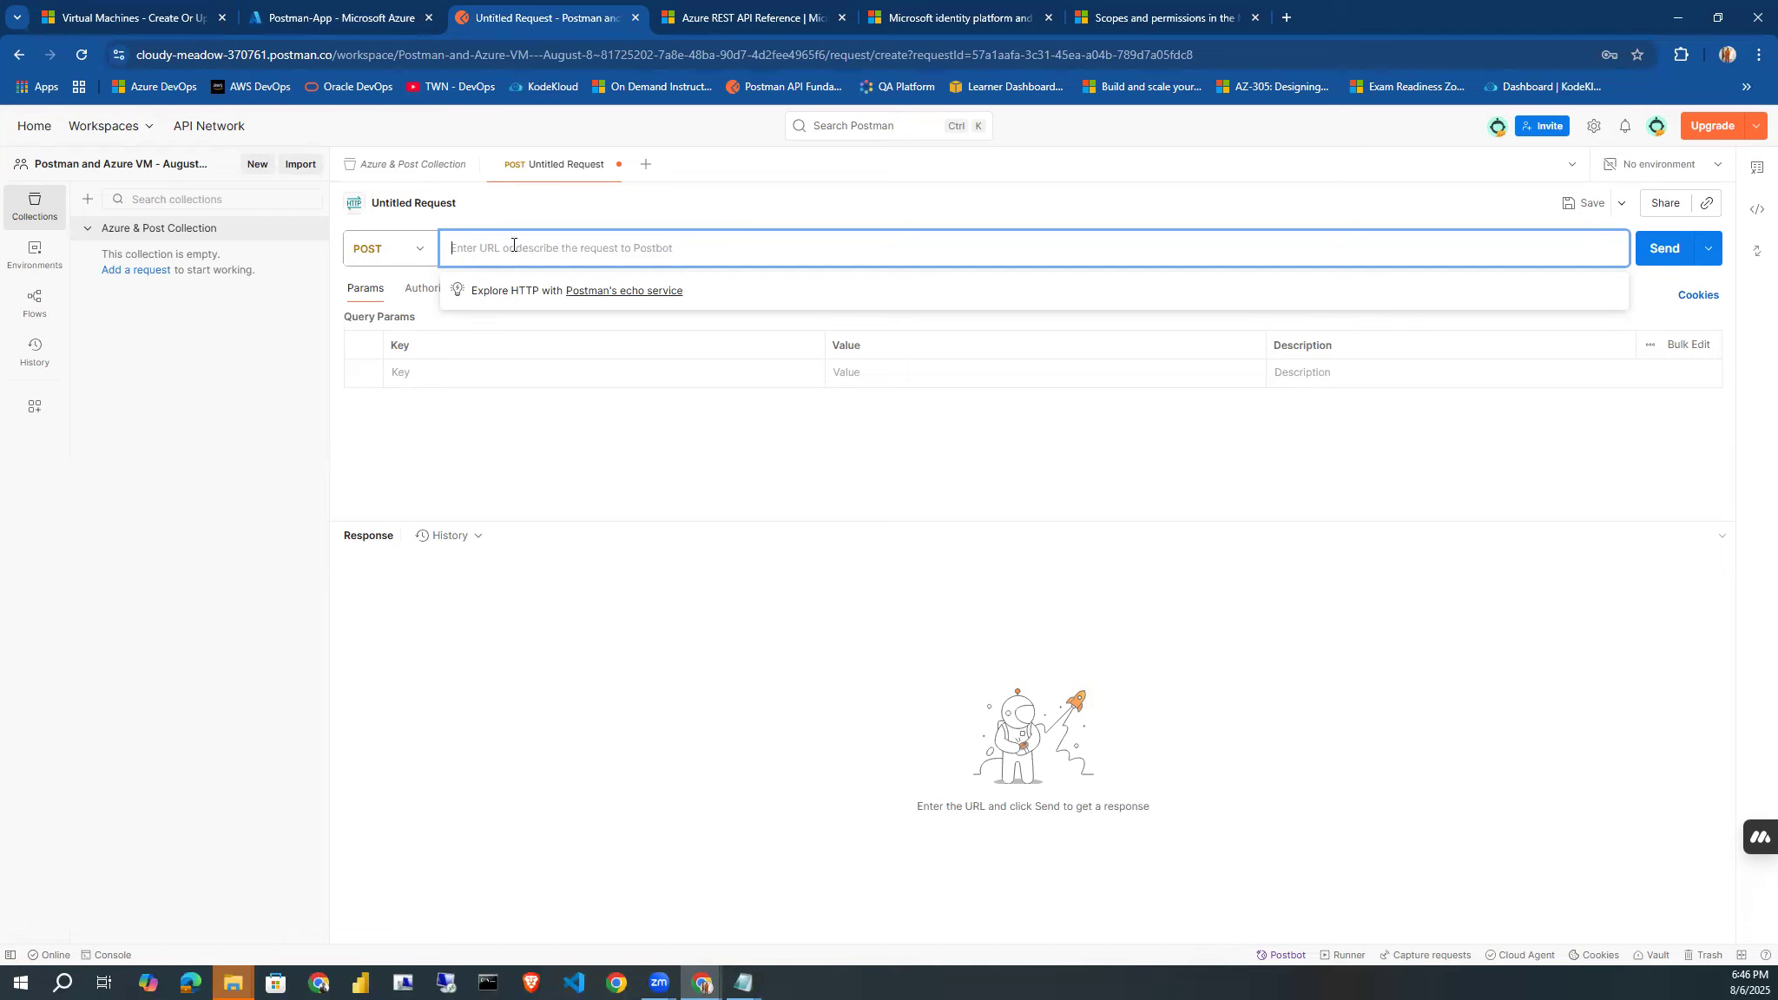
Look through the Azure REST API Reference article for how requests and access tokens are described.
{"action": "left_click", "coordinate": [689, 26]}
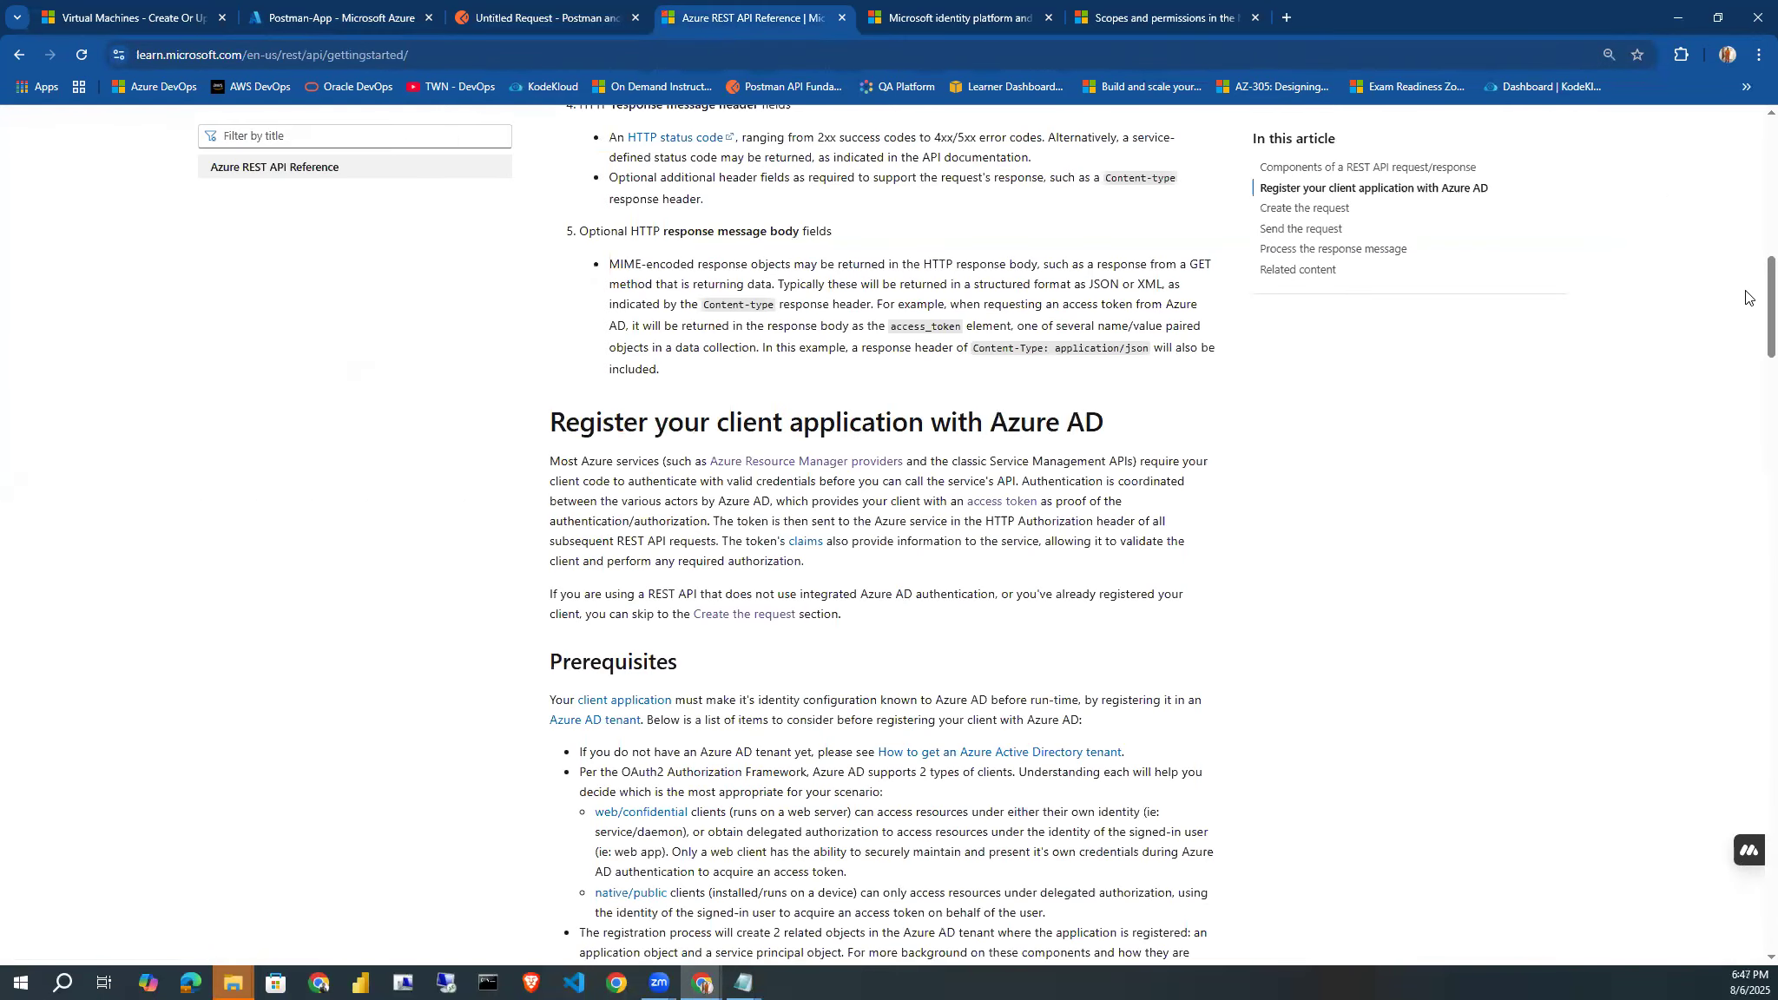
{"action": "left_click_drag", "start_coordinate": [1752, 297], "coordinate": [1724, 745]}
{"action": "scroll", "coordinate": [1724, 745], "scroll_direction": "down", "scroll_amount": 5}
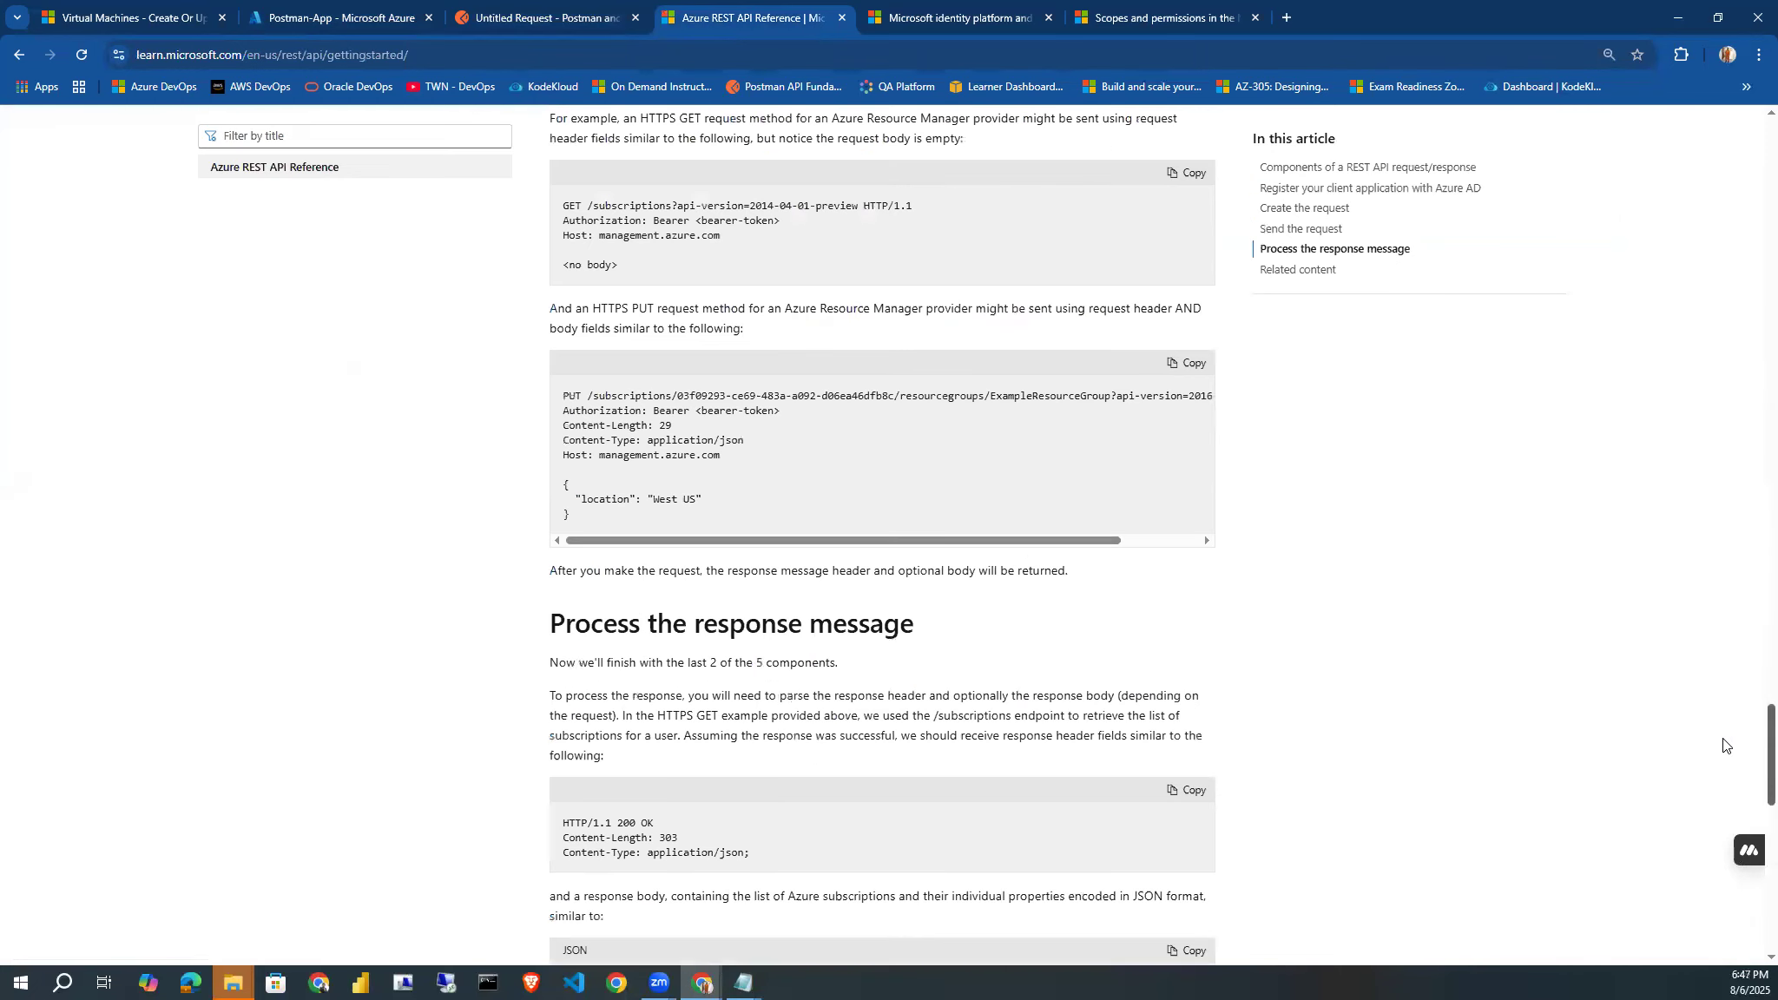
{"action": "scroll", "coordinate": [1723, 745], "scroll_direction": "down", "scroll_amount": 10}
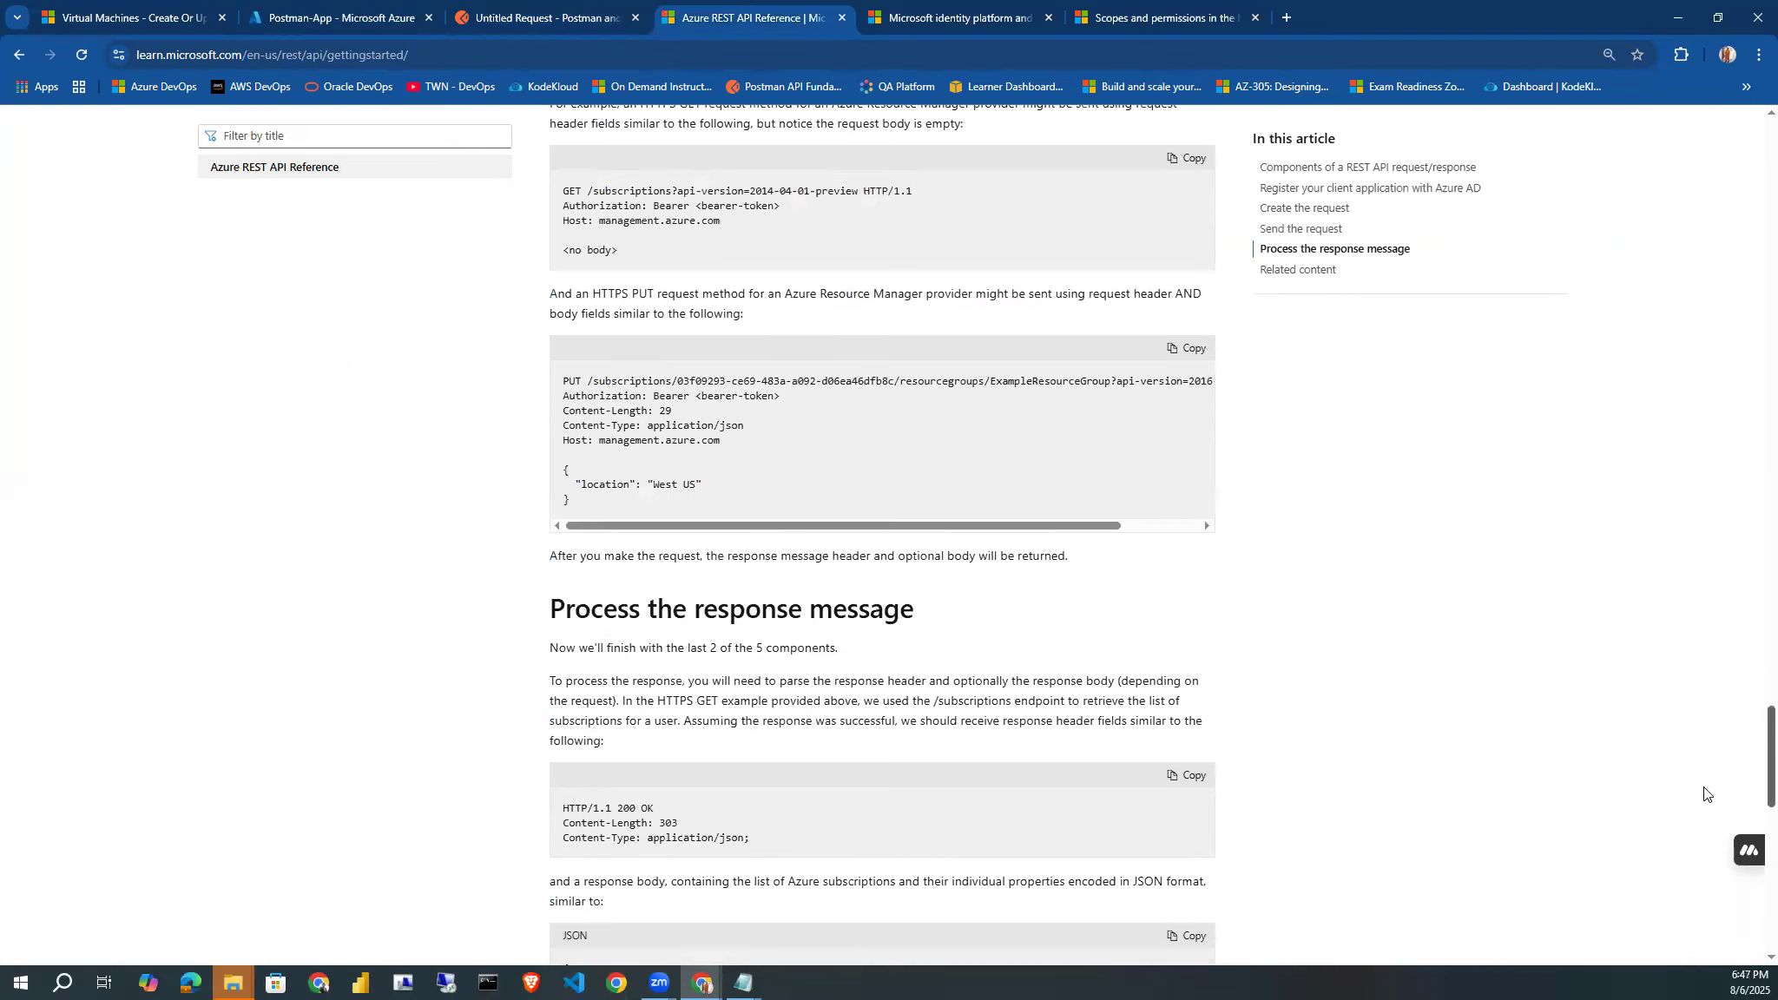
{"action": "left_click_drag", "start_coordinate": [1680, 853], "coordinate": [1745, 246]}
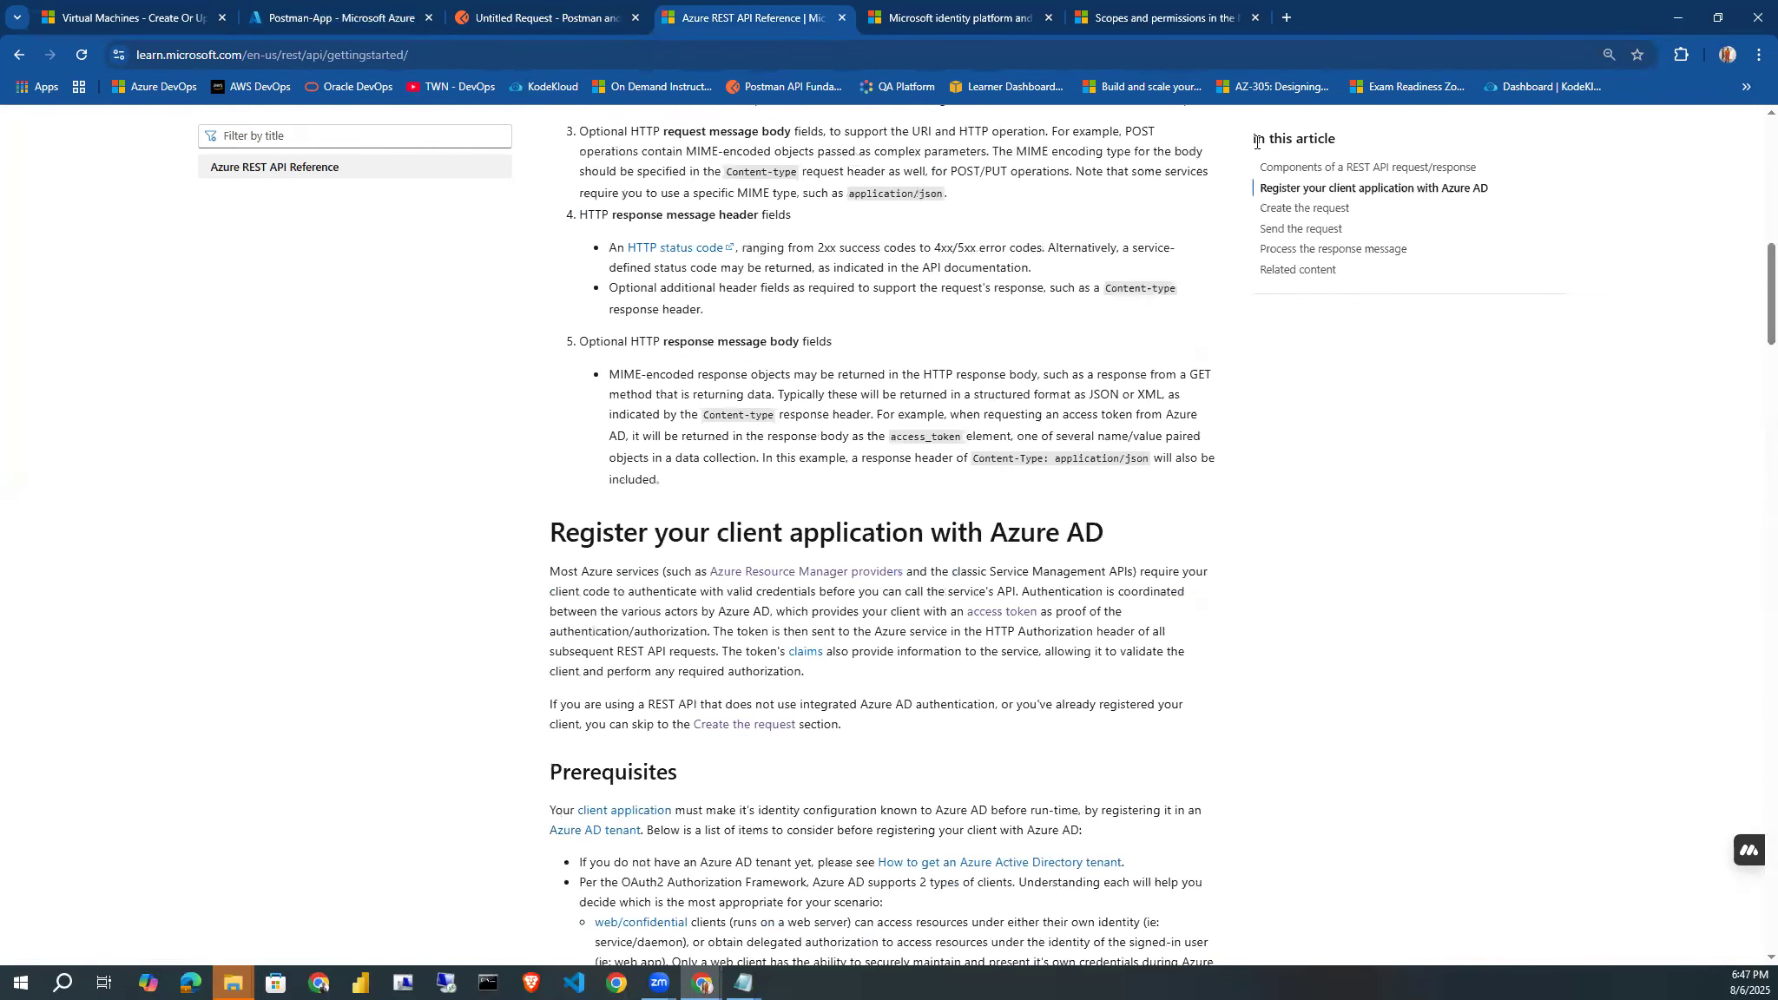
{"action": "left_click", "coordinate": [944, 19]}
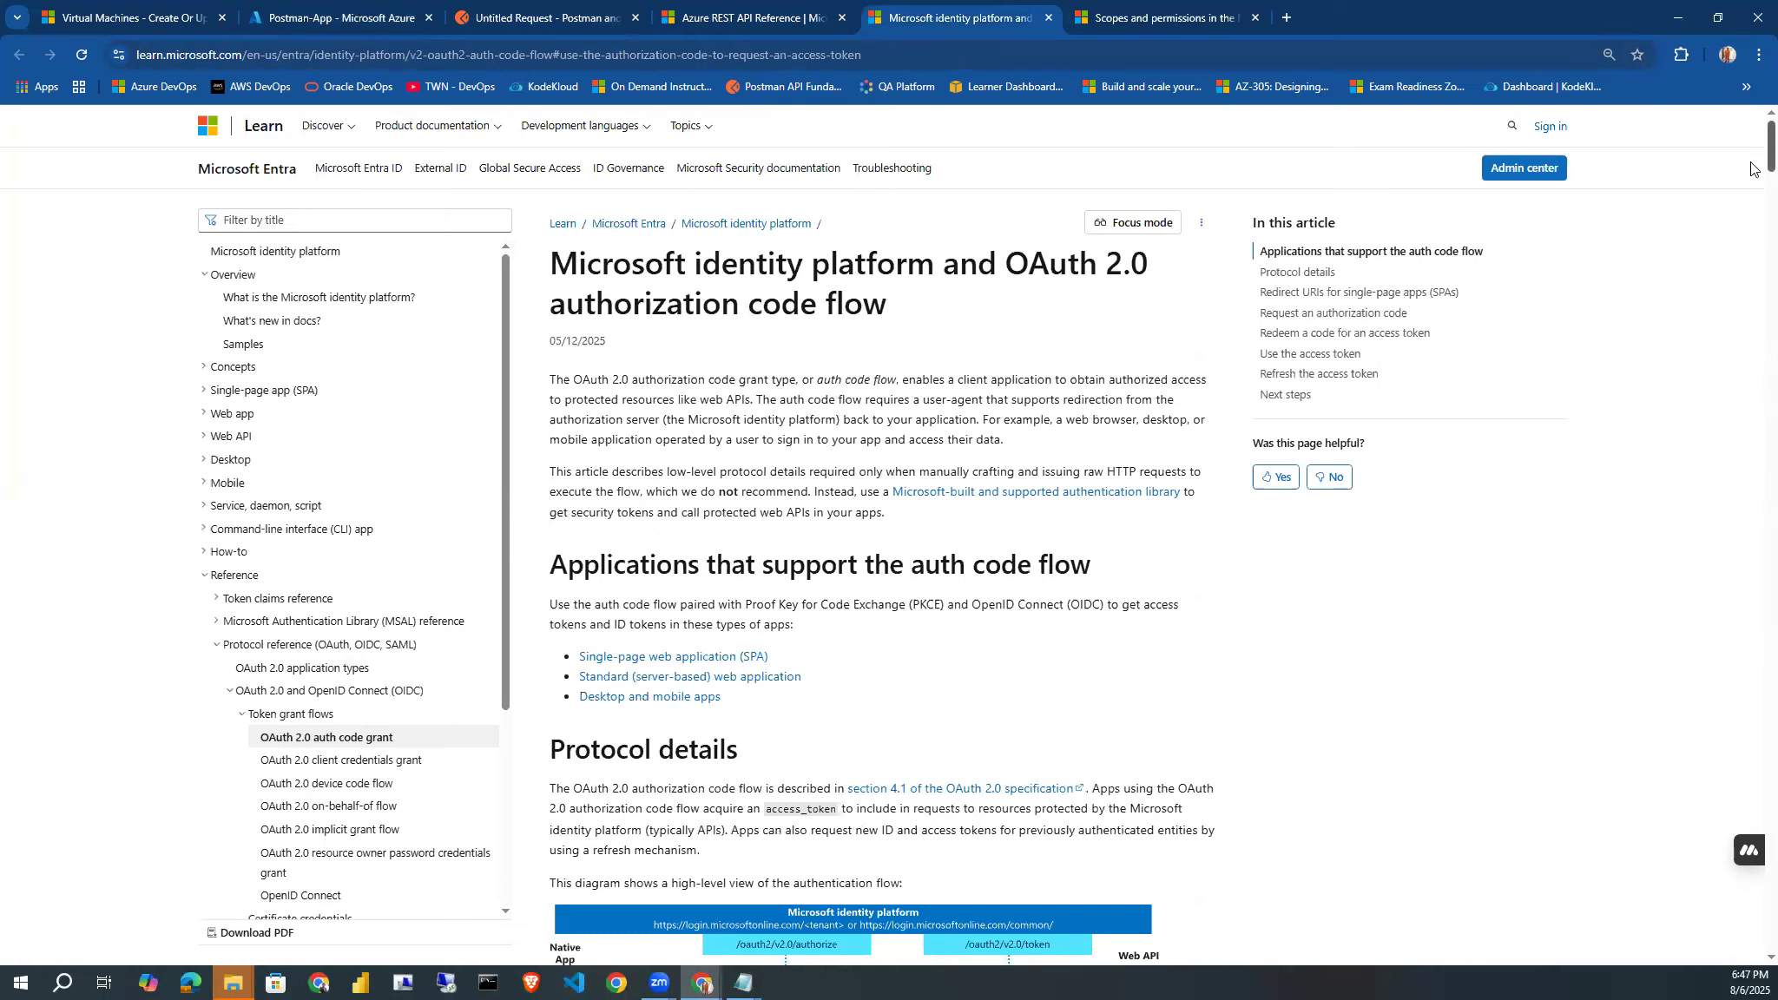
{"action": "left_click_drag", "start_coordinate": [1752, 167], "coordinate": [1745, 272]}
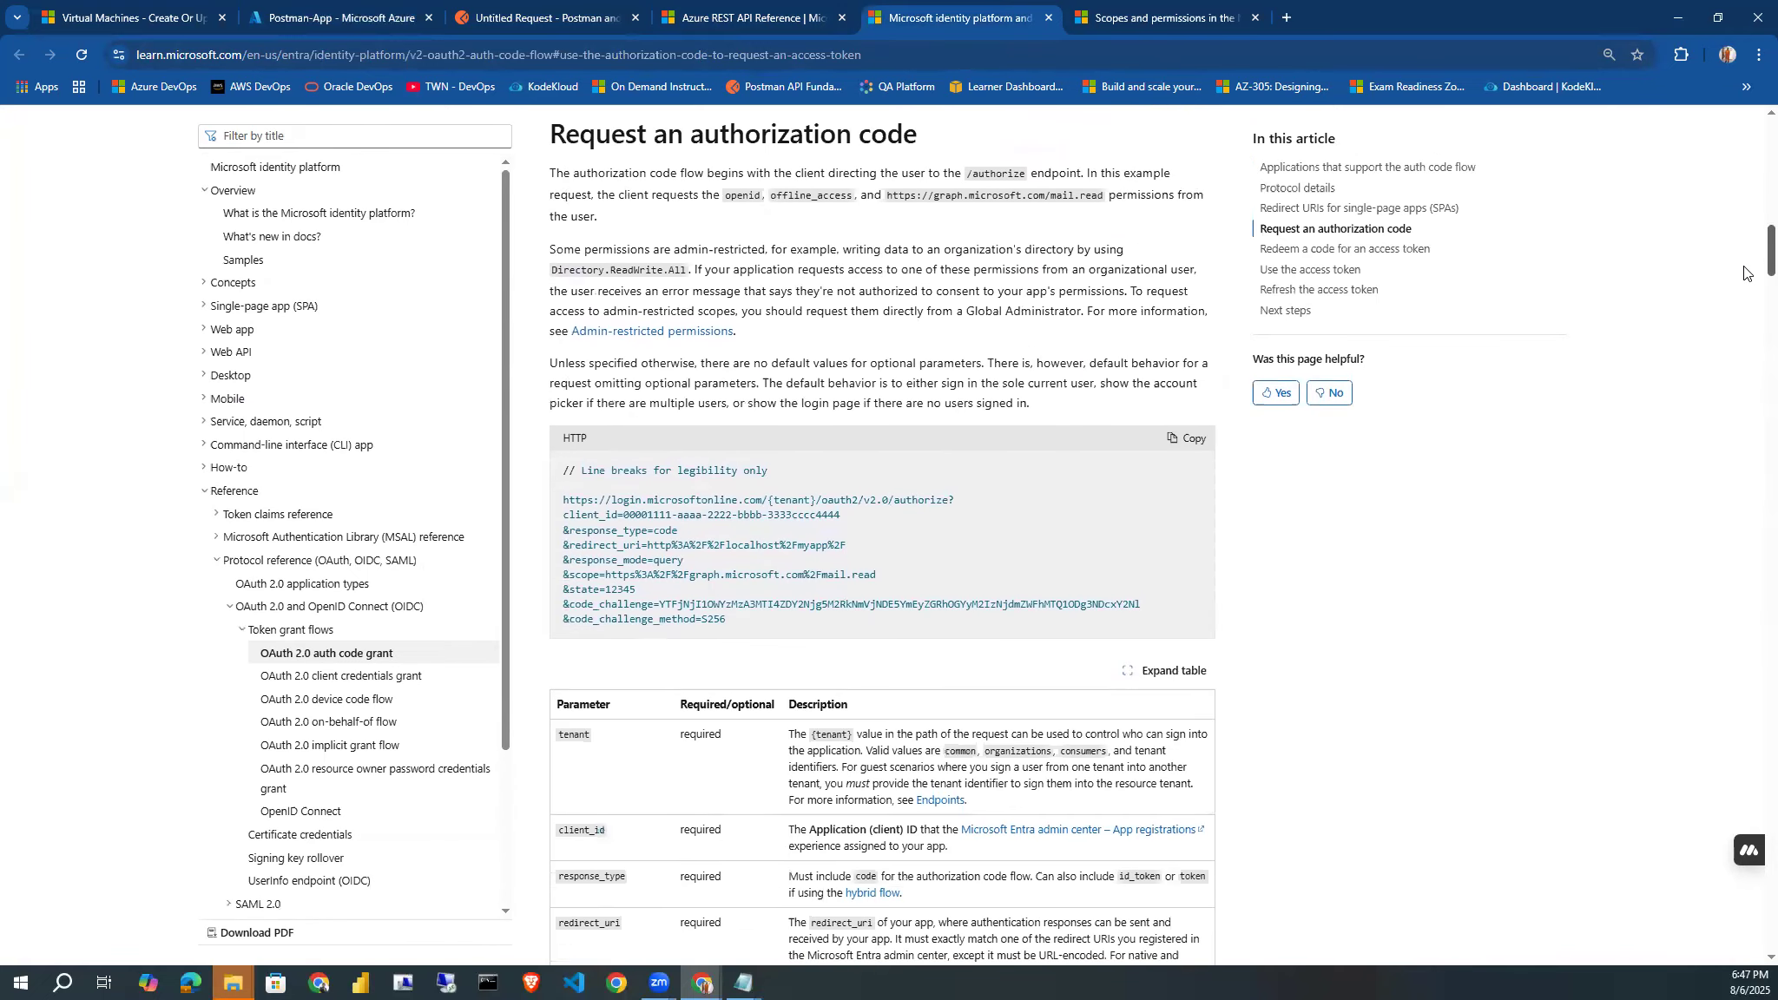
{"action": "left_click_drag", "start_coordinate": [1748, 273], "coordinate": [1686, 557]}
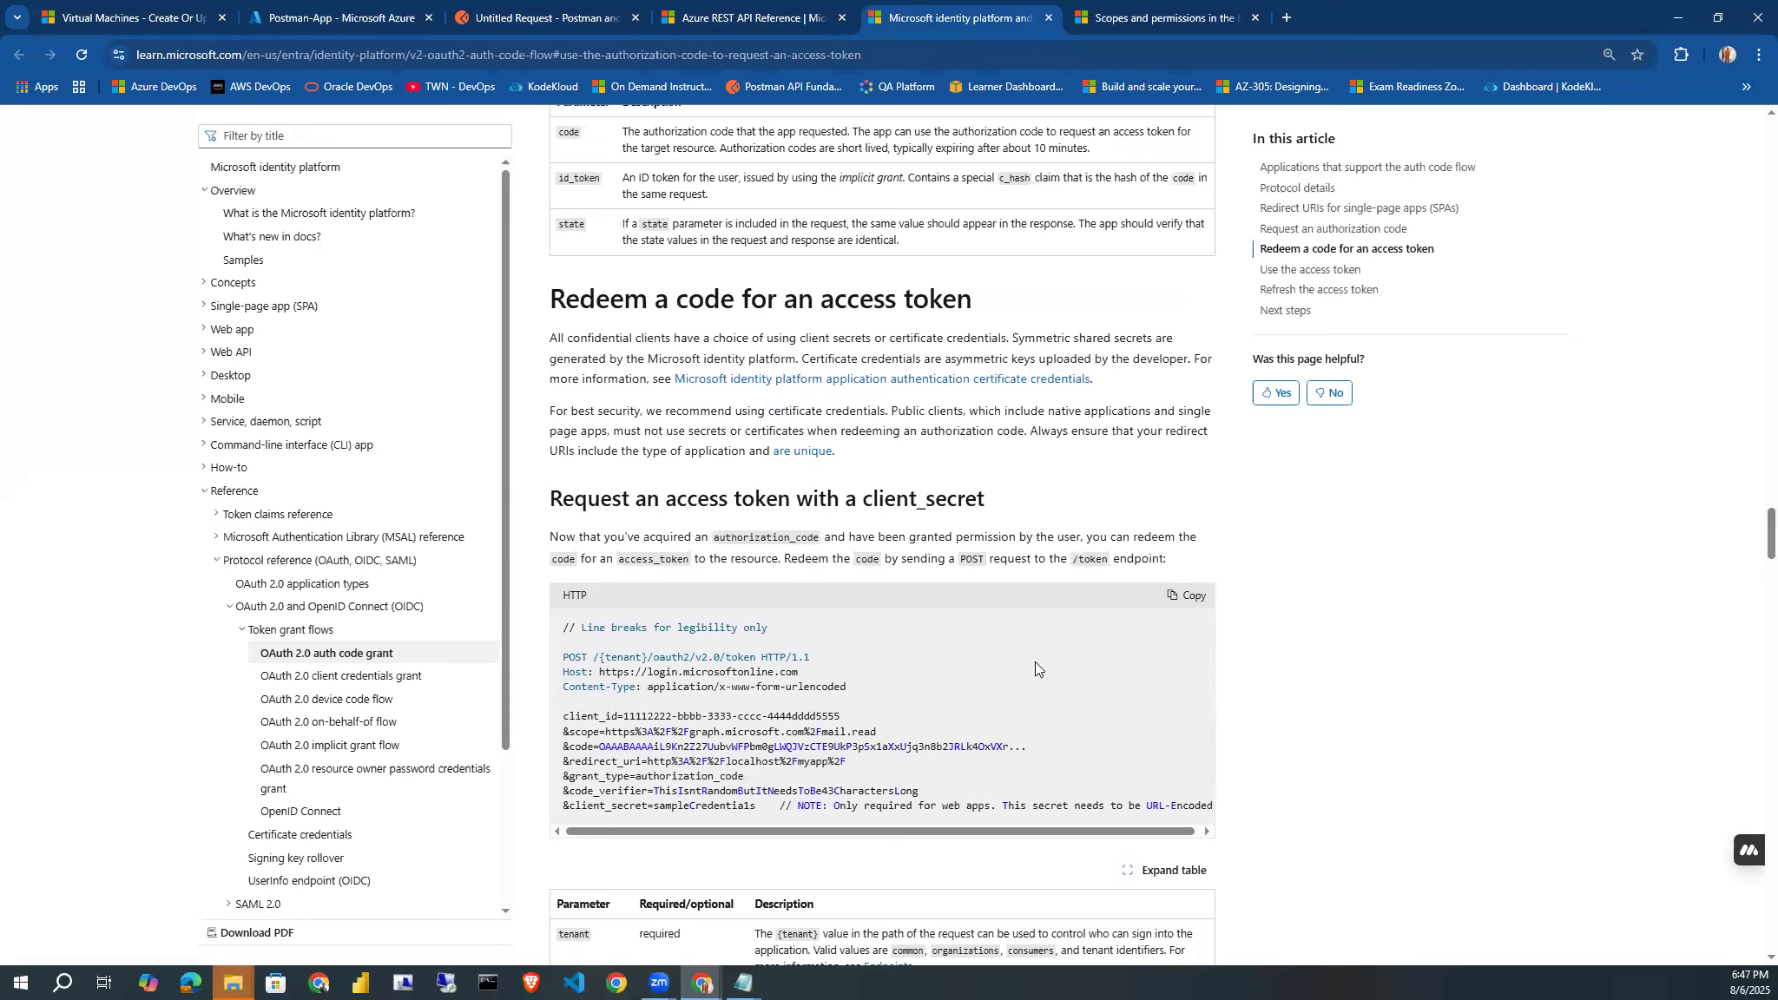
{"action": "left_click_drag", "start_coordinate": [537, 500], "coordinate": [1005, 505]}
{"action": "left_click", "coordinate": [1005, 506]}
{"action": "left_click_drag", "start_coordinate": [596, 673], "coordinate": [812, 681]}
{"action": "key", "text": "ctrl+c"}
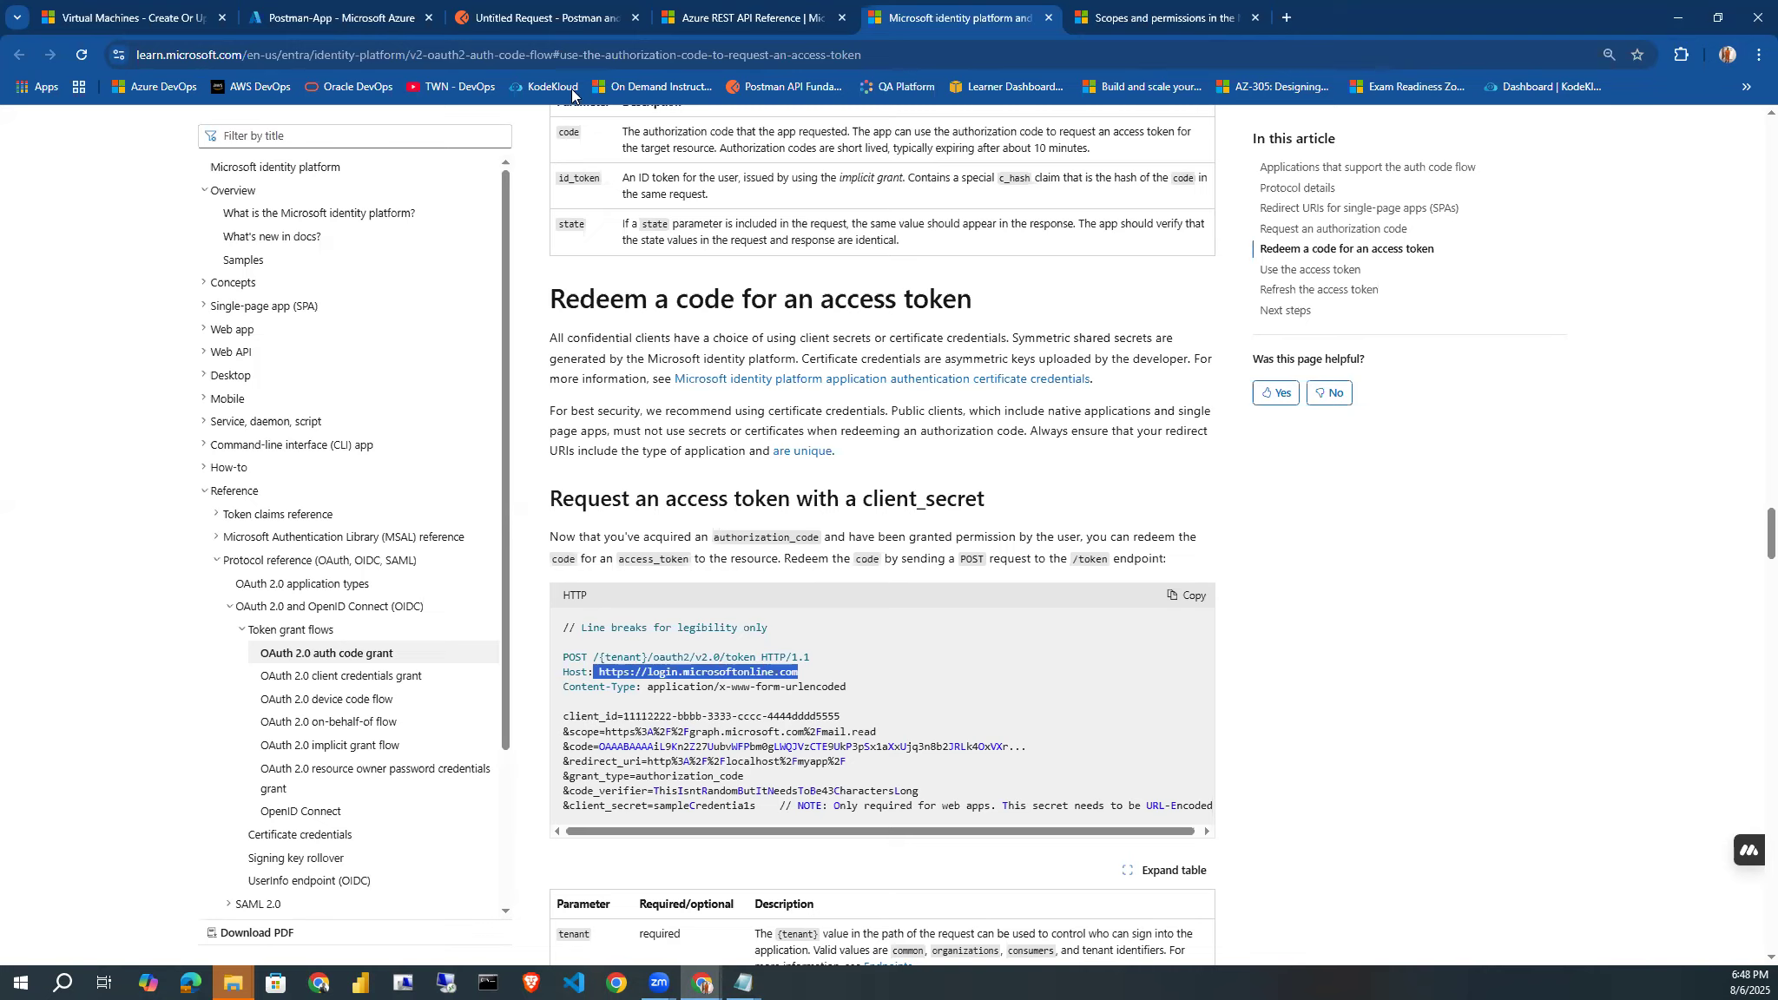
{"action": "left_click", "coordinate": [513, 21]}
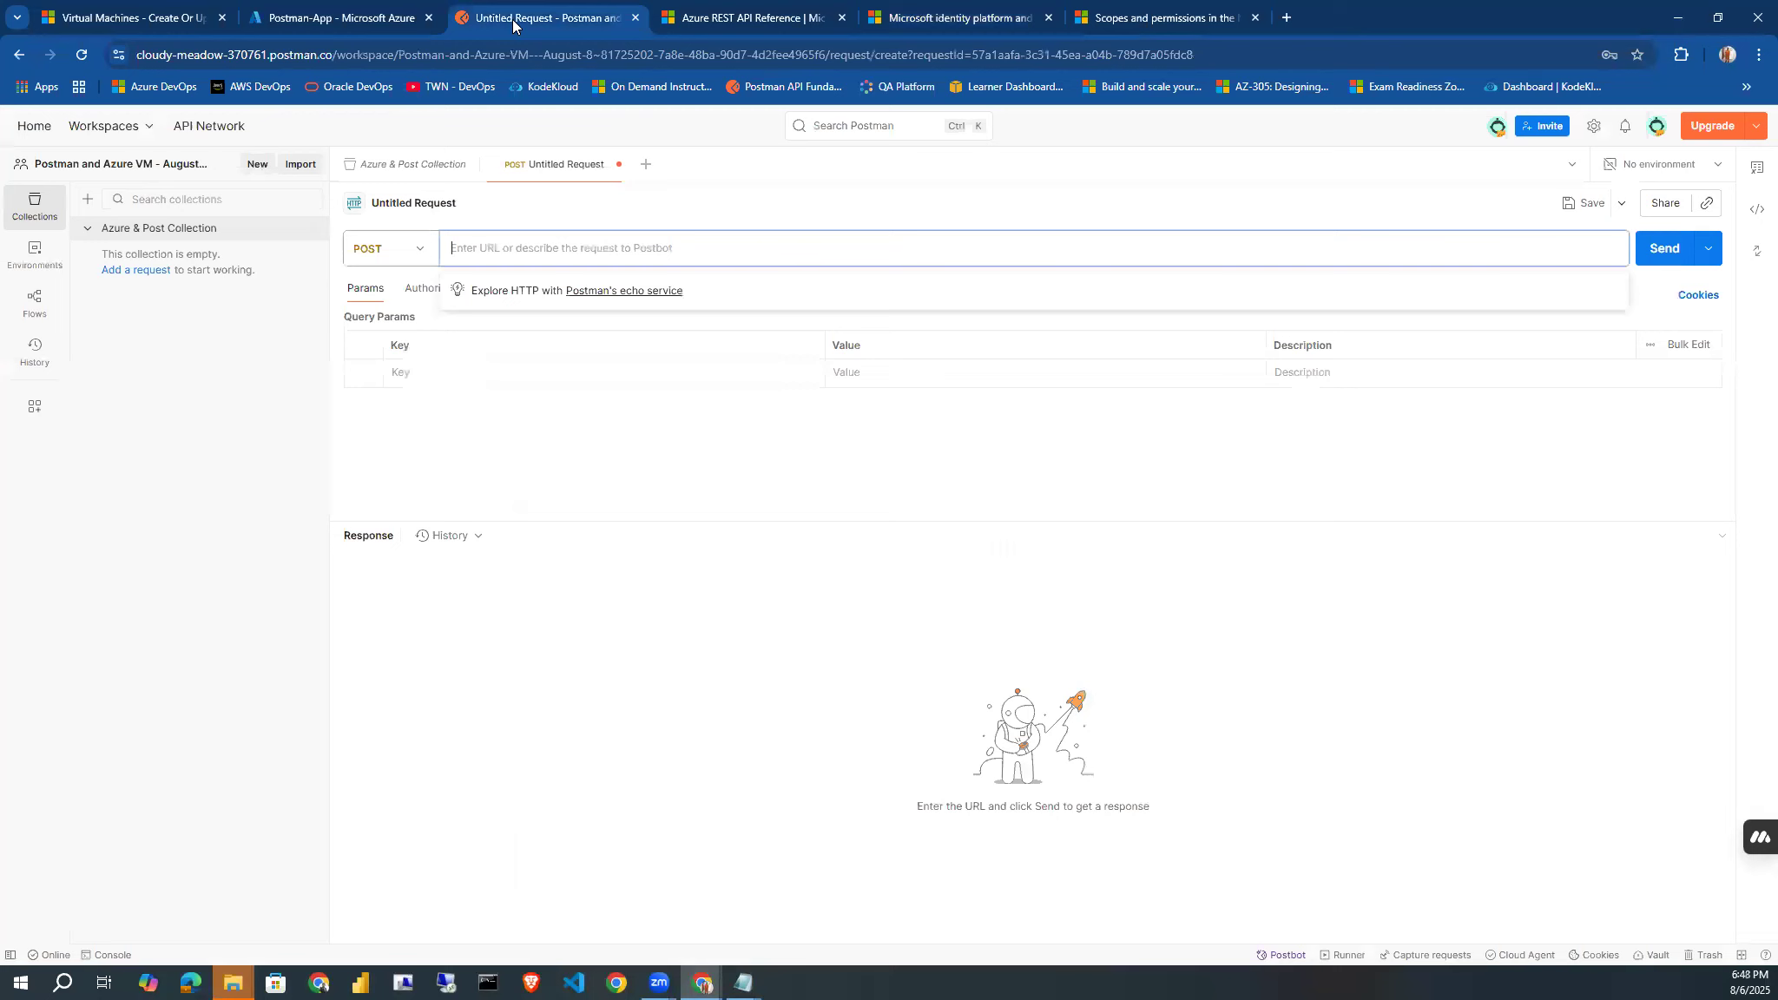
{"action": "key", "text": "ctrl+v"}
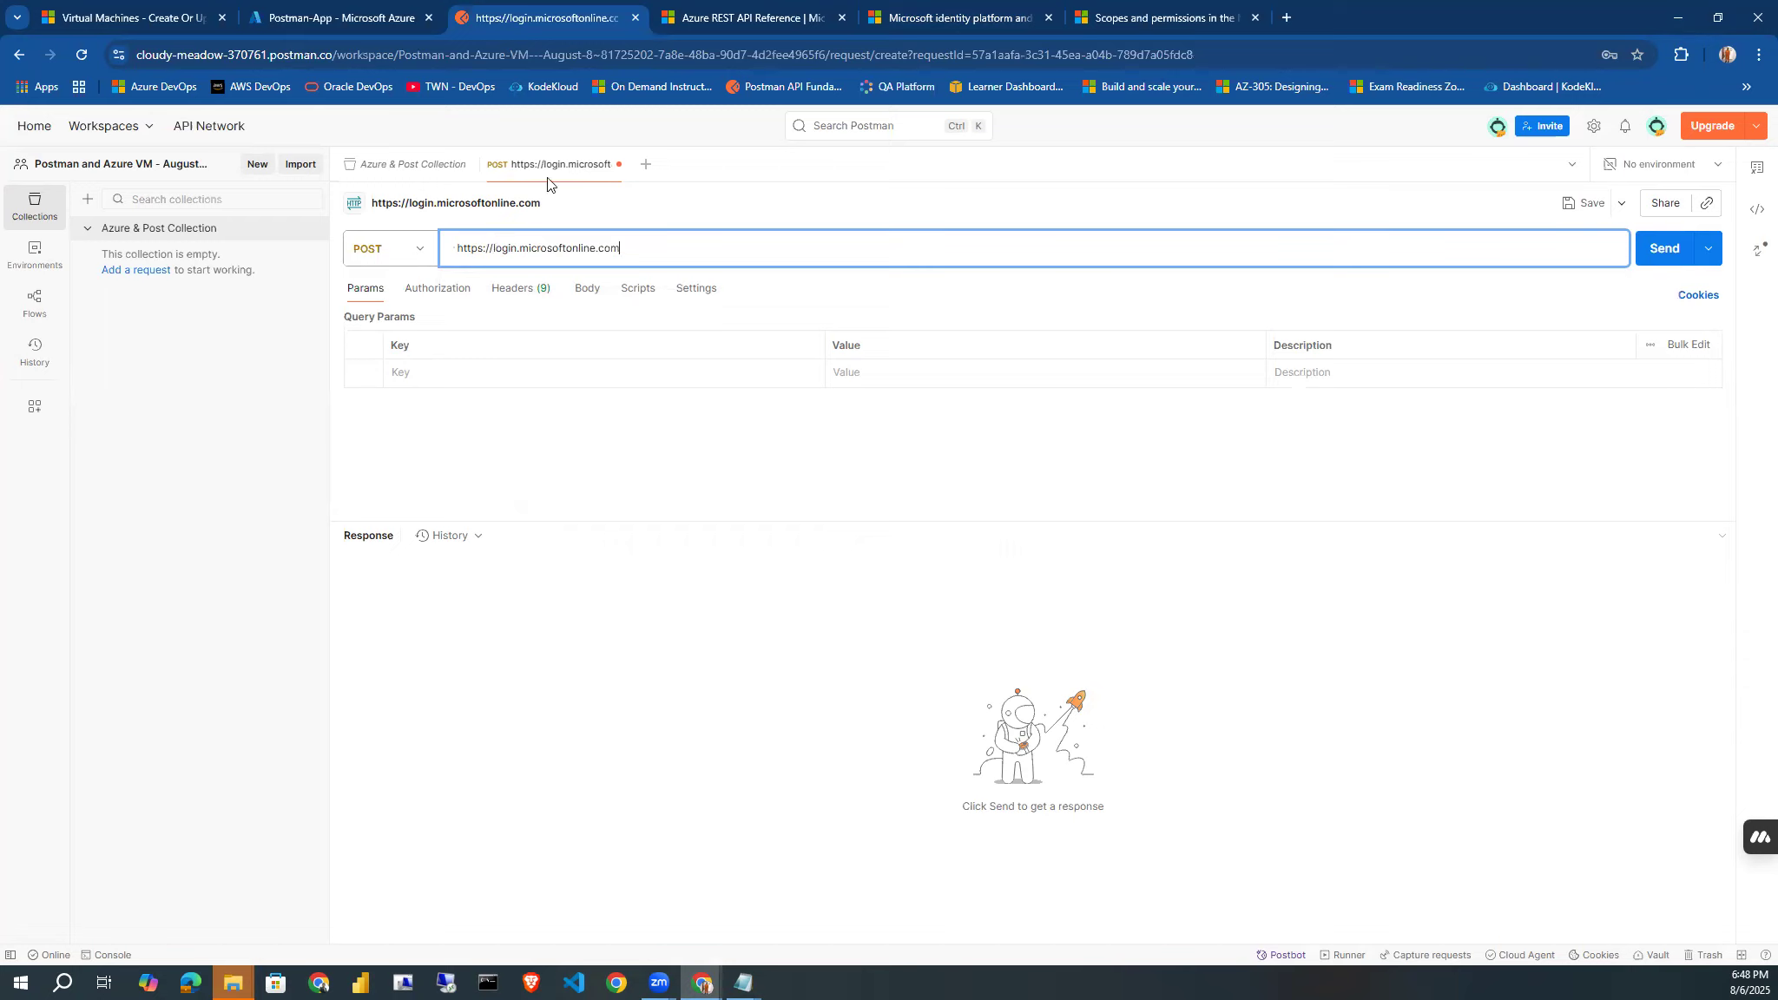
{"action": "left_click", "coordinate": [864, 26]}
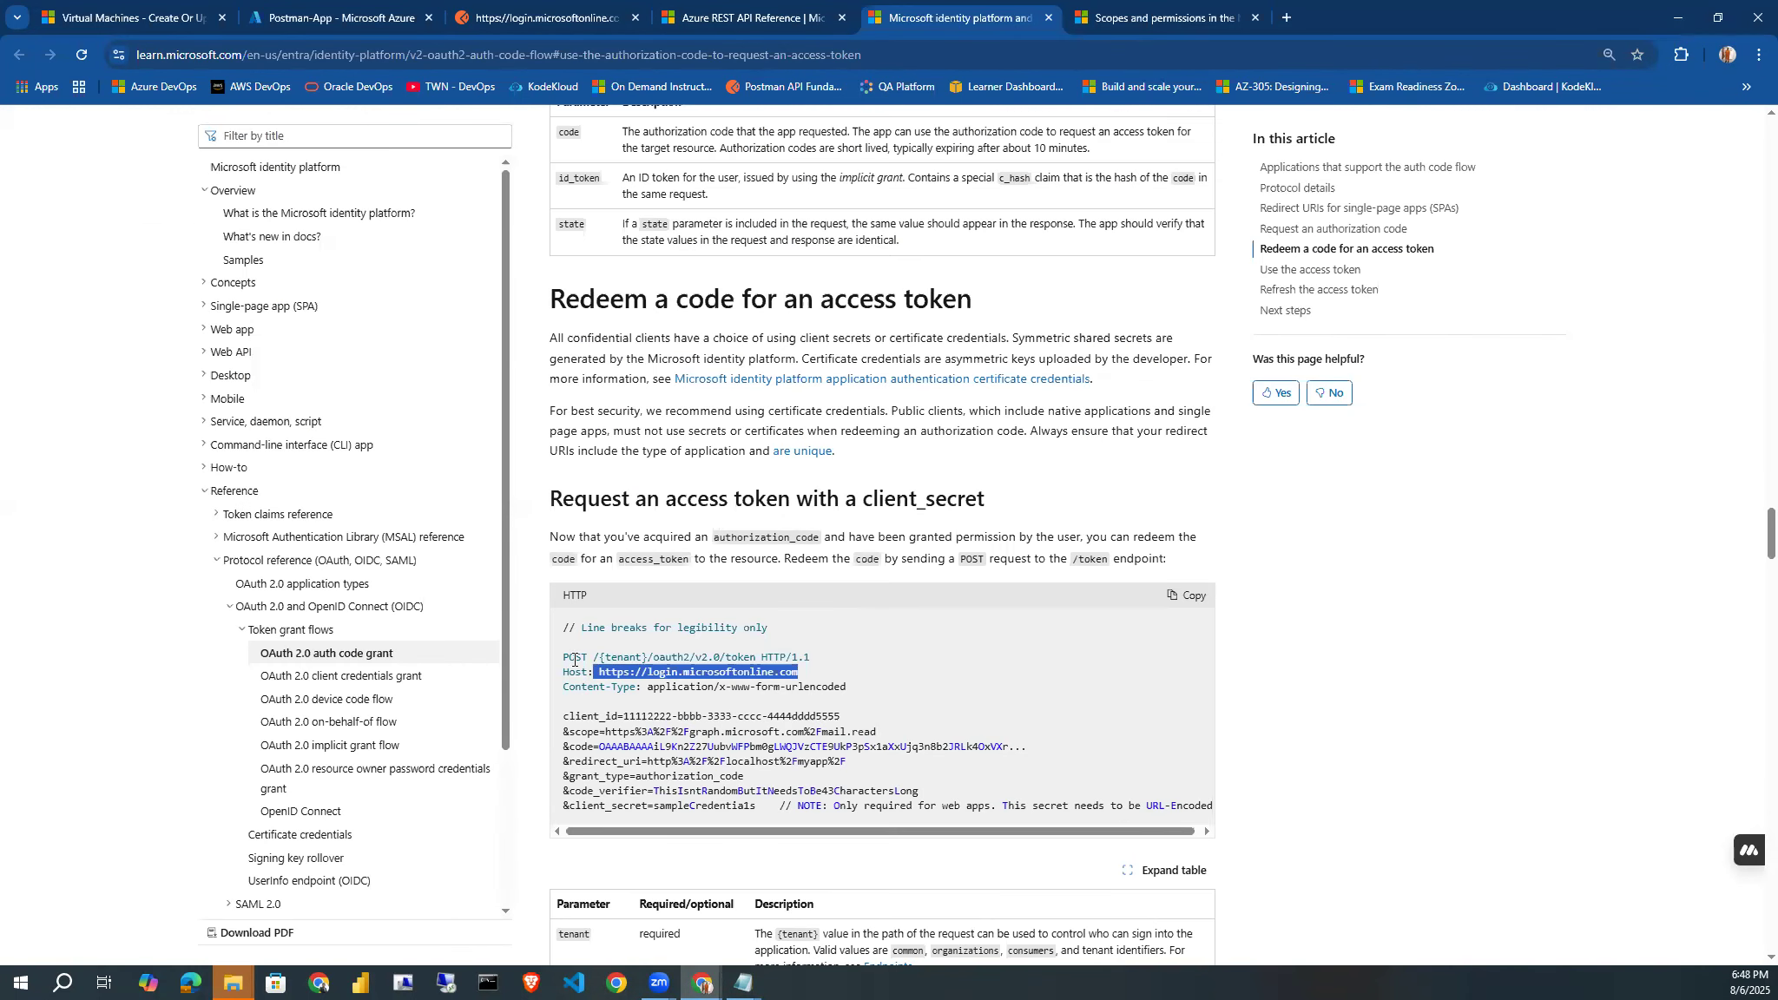
{"action": "left_click_drag", "start_coordinate": [591, 657], "coordinate": [758, 656]}
{"action": "key", "text": "ctrl+c"}
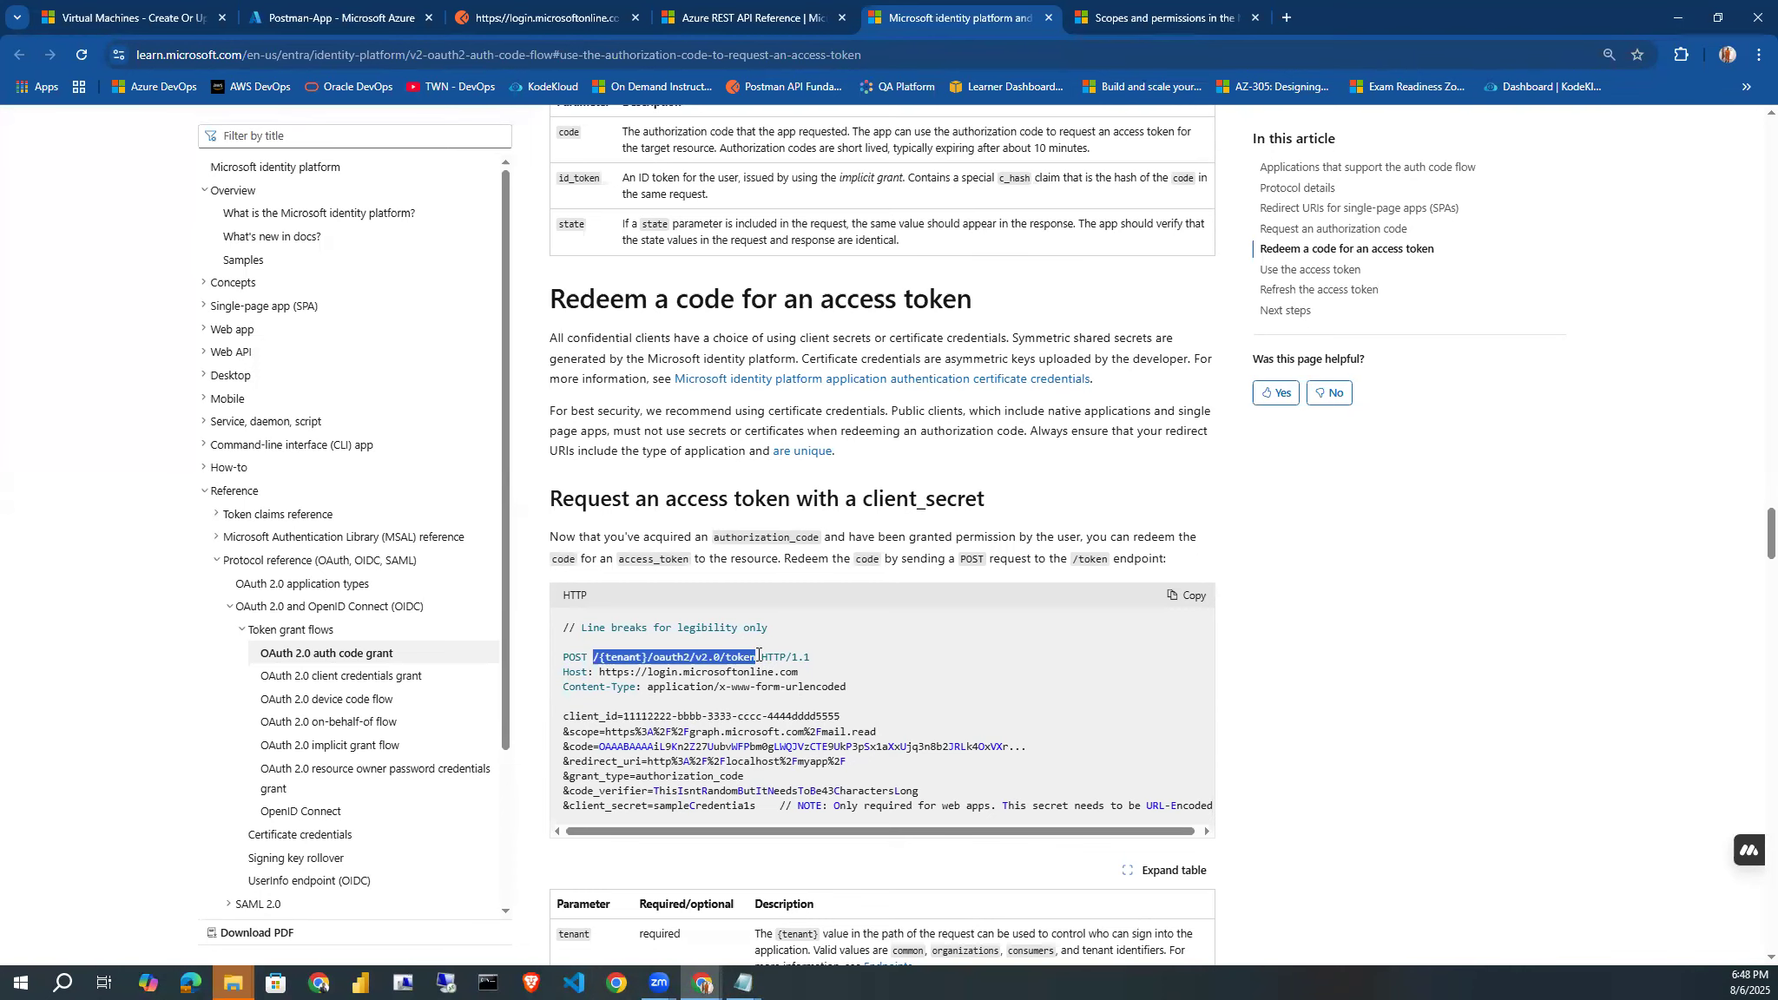
{"action": "left_click", "coordinate": [494, 12]}
{"action": "key", "text": "ctrl+v"}
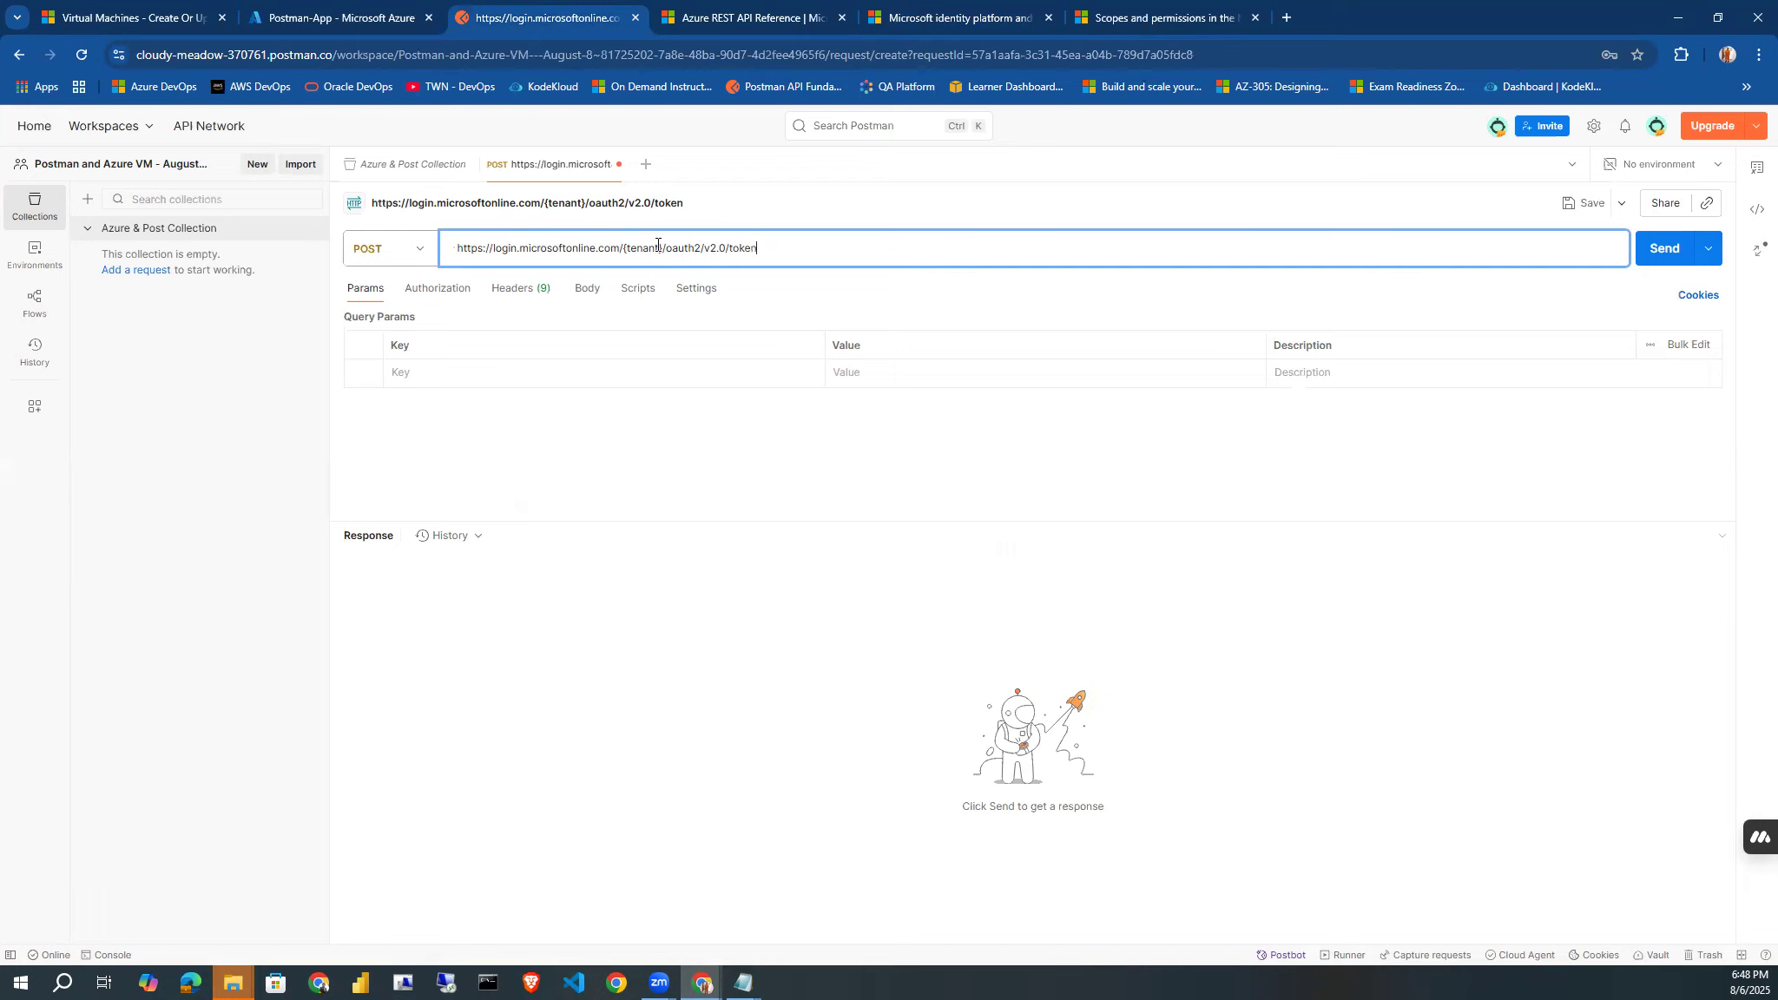
{"action": "left_click_drag", "start_coordinate": [661, 247], "coordinate": [628, 248]}
Look up the content type in the article's access token request and add a Content-Type header to the Postman request.
{"action": "left_click", "coordinate": [707, 19]}
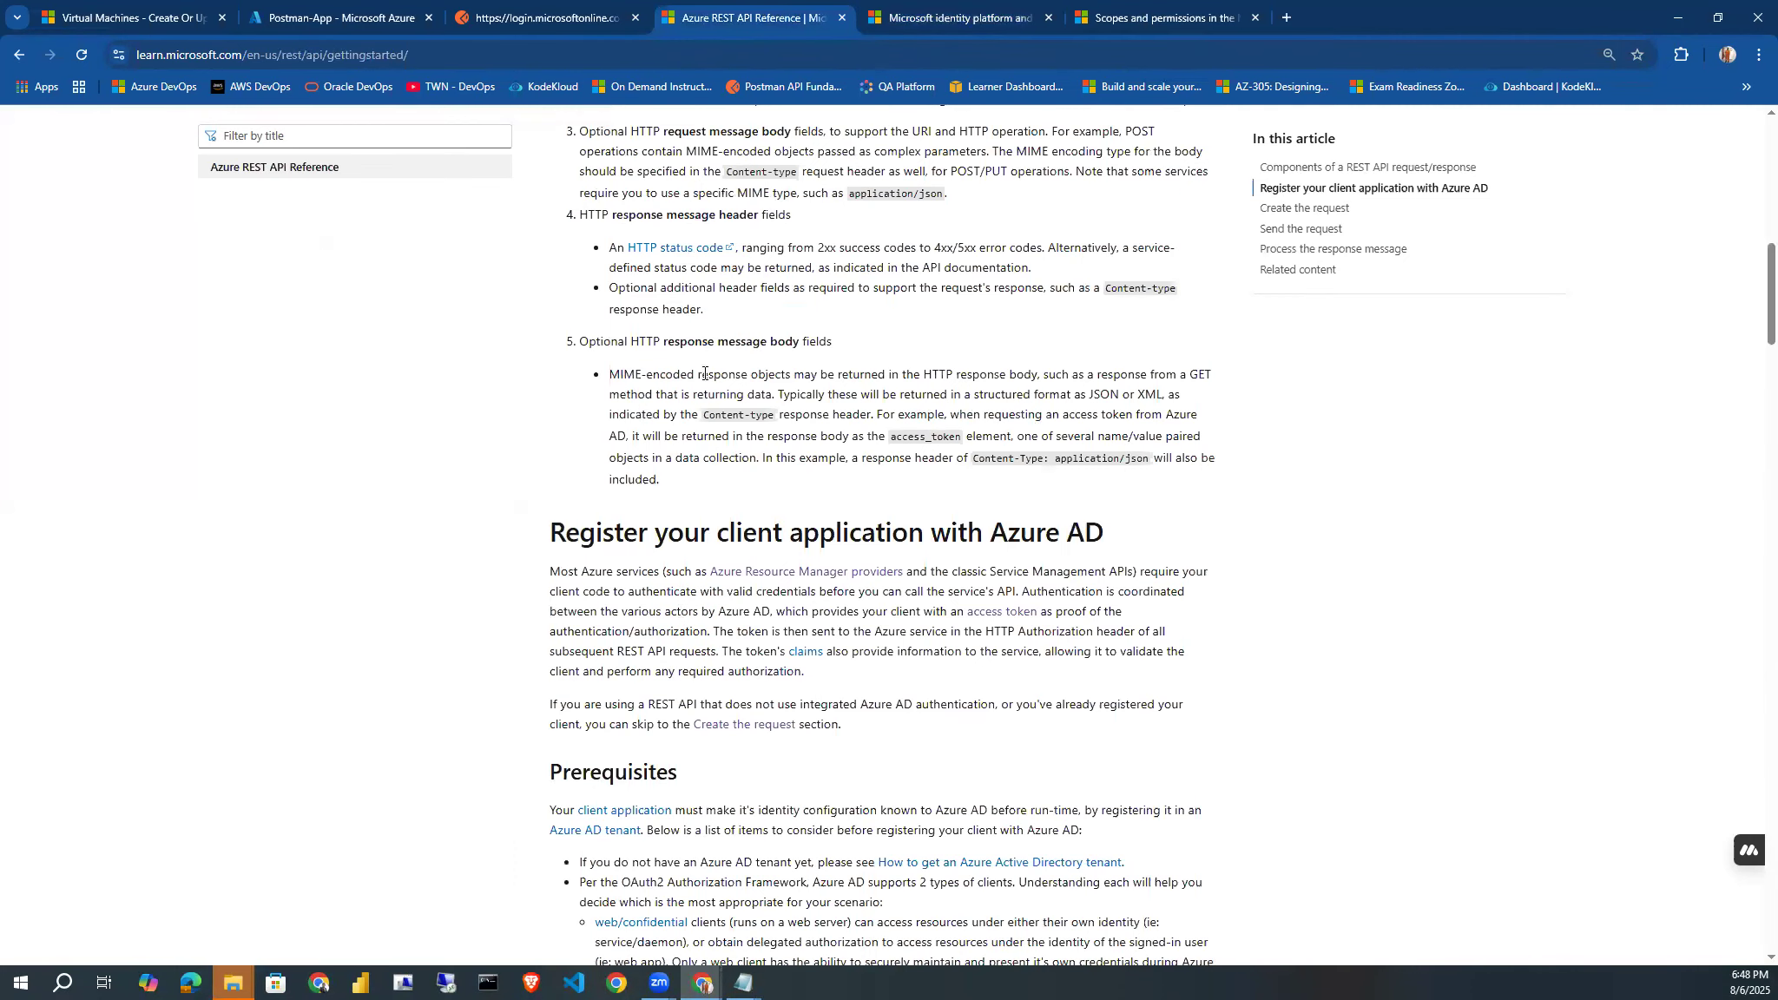
{"action": "left_click", "coordinate": [950, 26]}
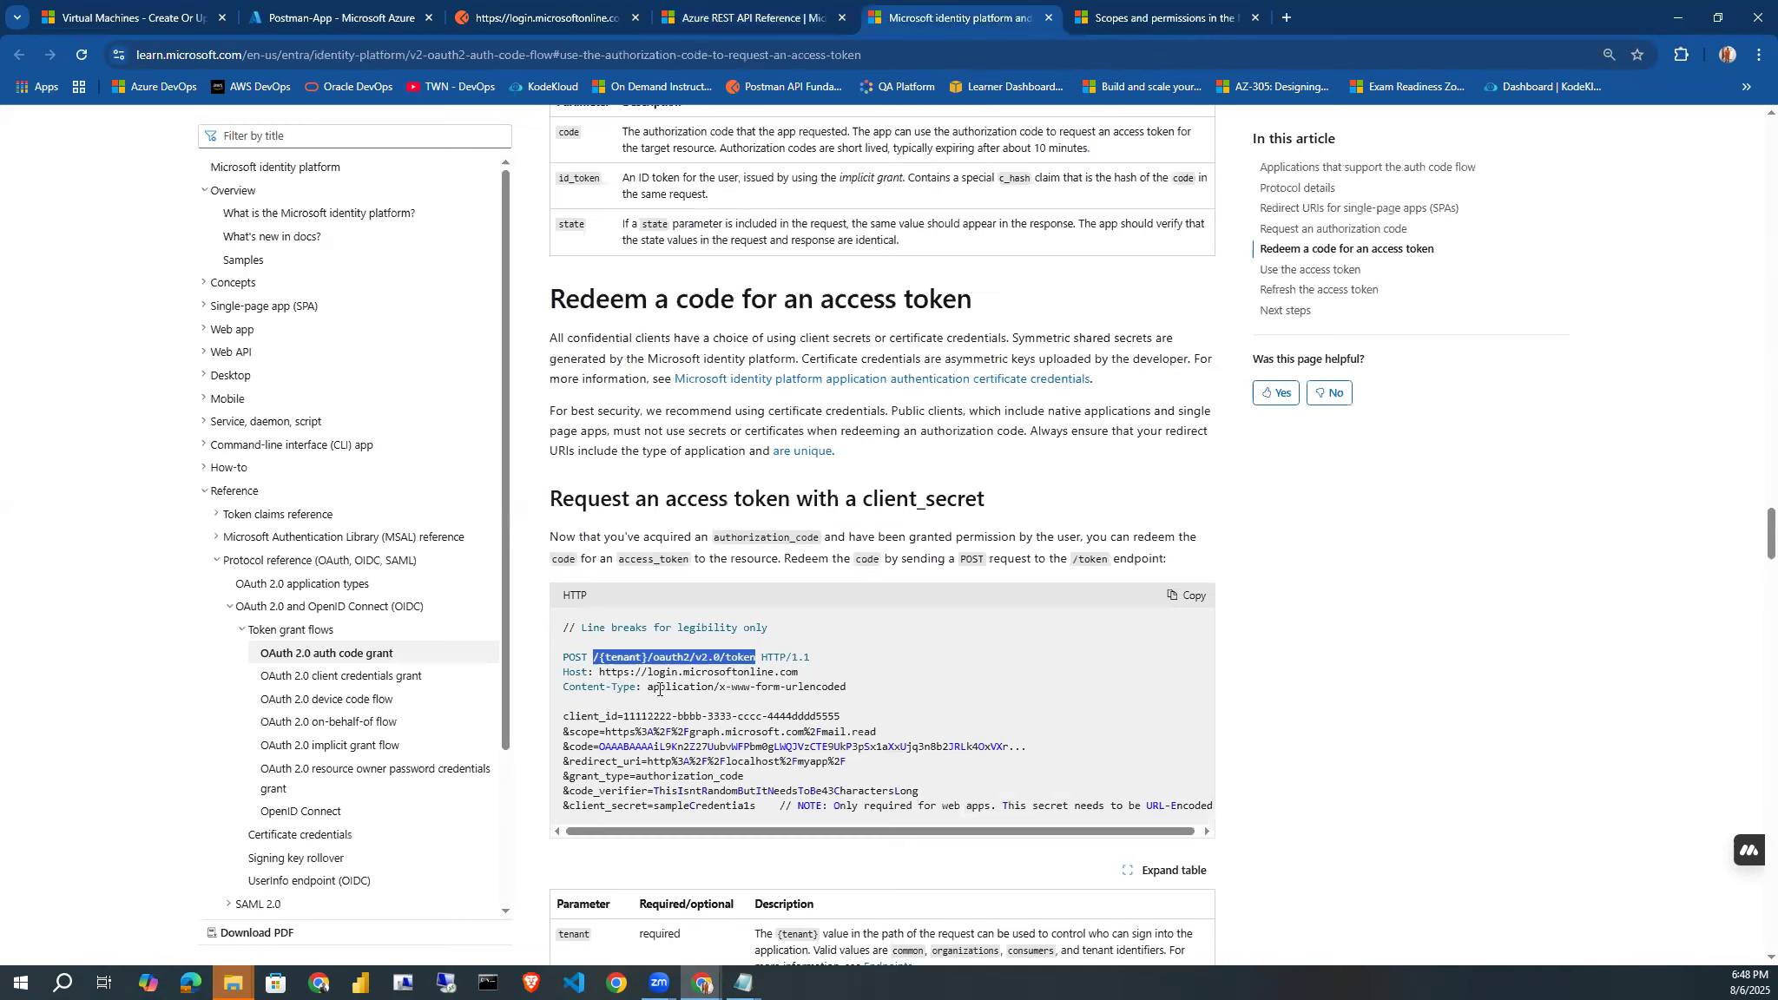
{"action": "left_click_drag", "start_coordinate": [647, 691], "coordinate": [845, 692]}
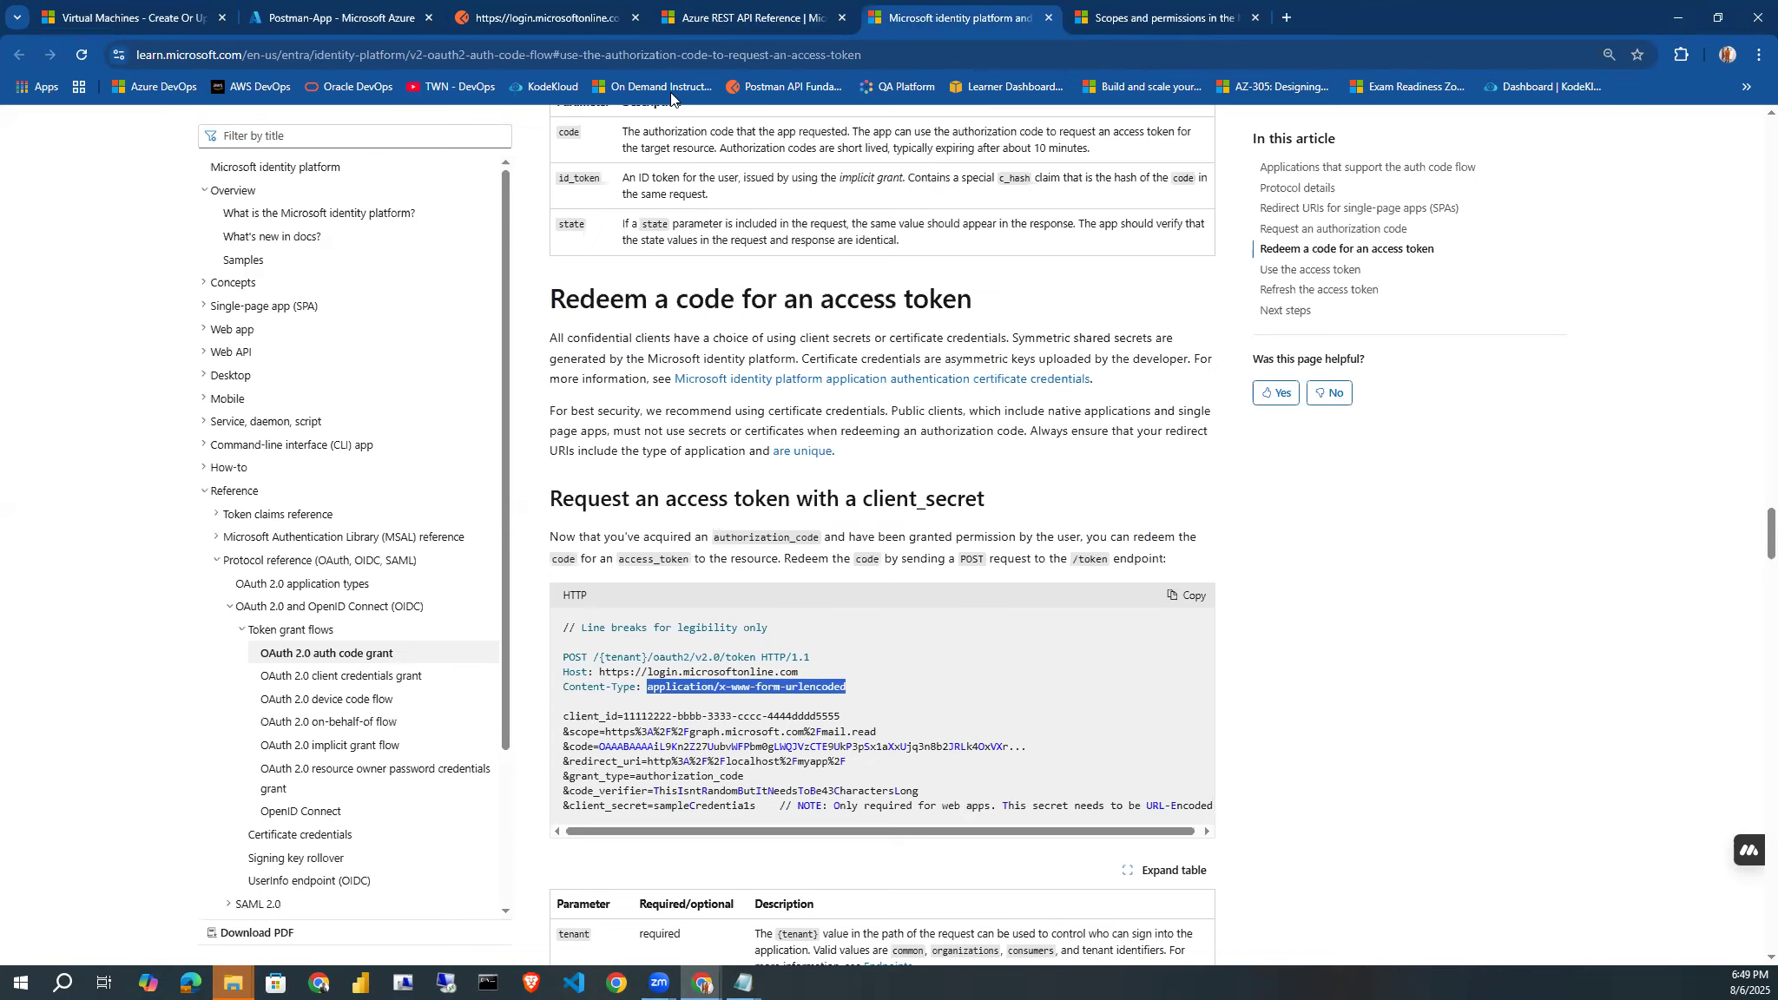
{"action": "left_click", "coordinate": [529, 12]}
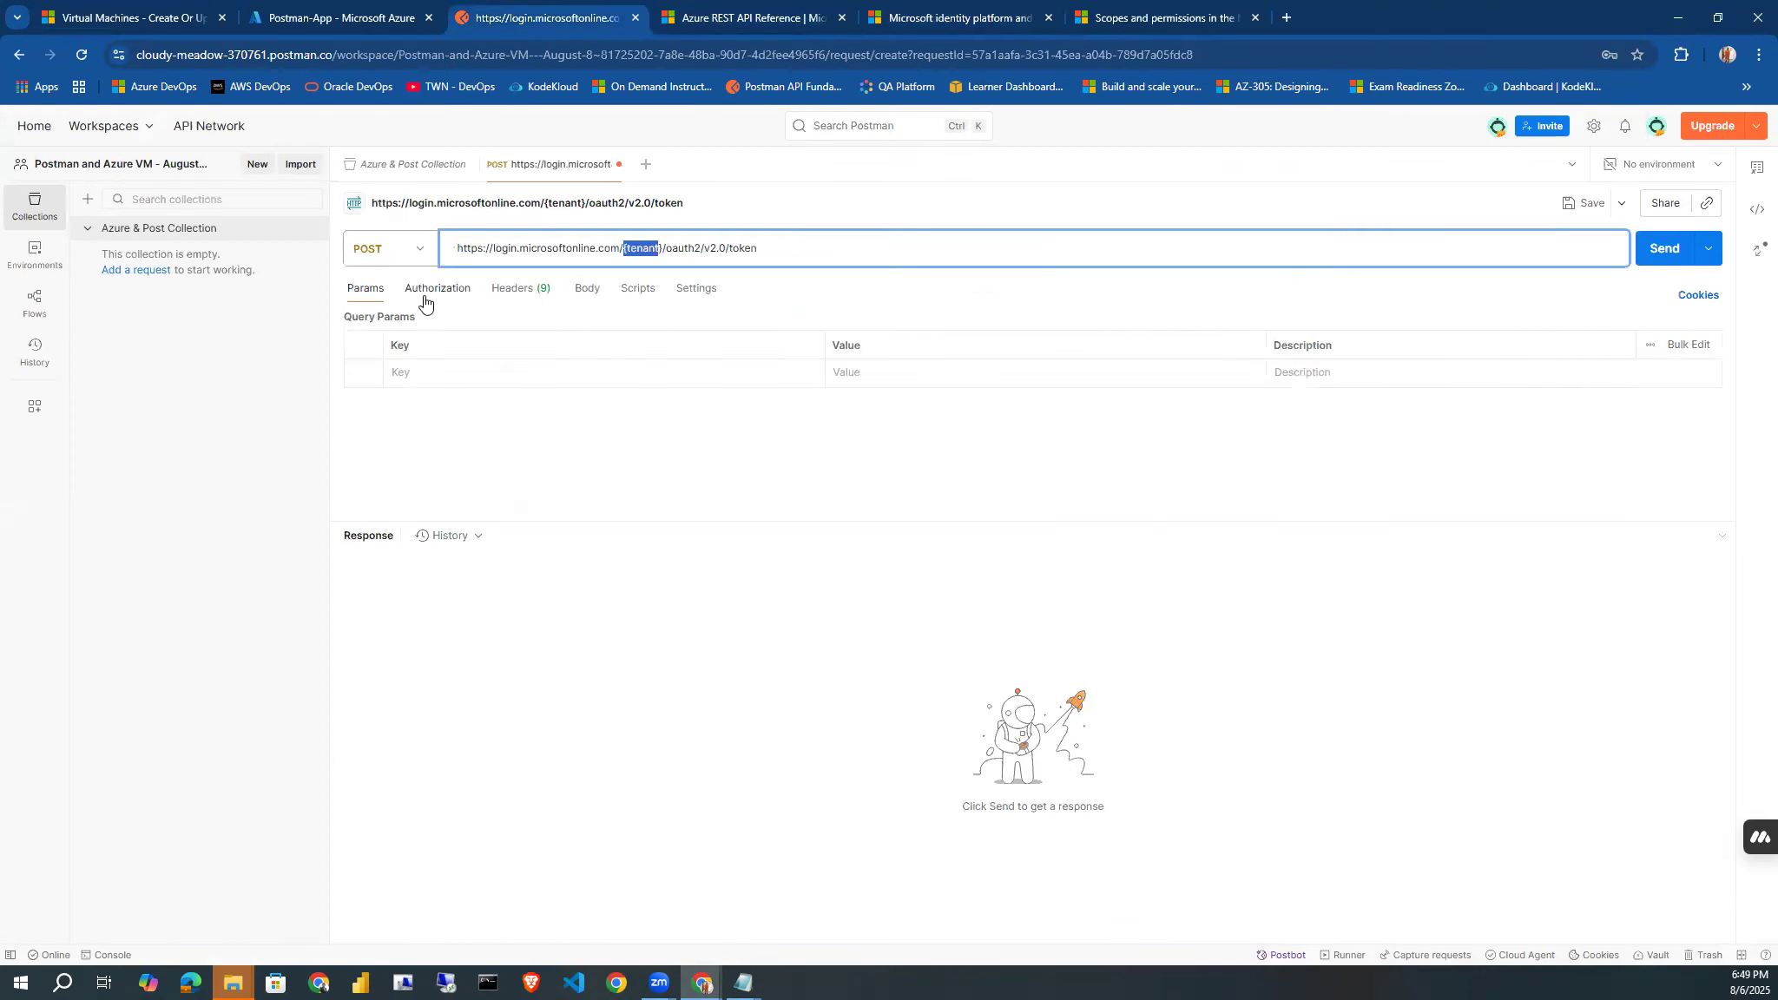
{"action": "left_click", "coordinate": [507, 294]}
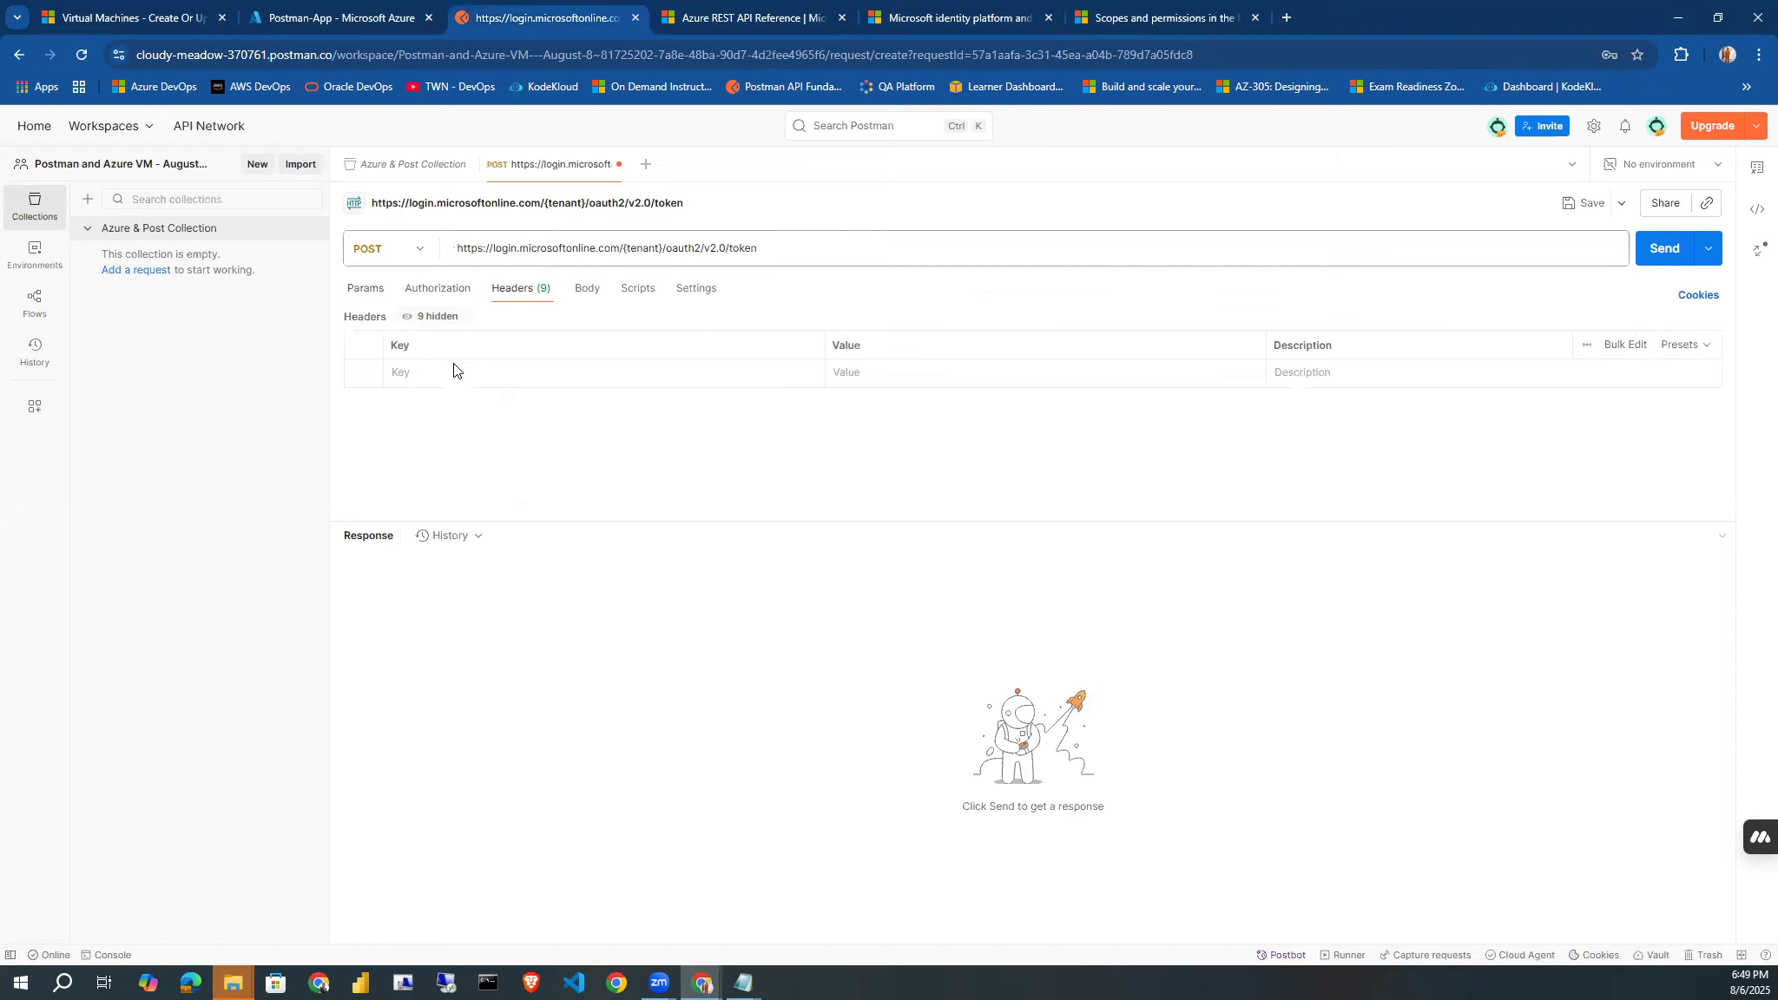
{"action": "left_click", "coordinate": [444, 373]}
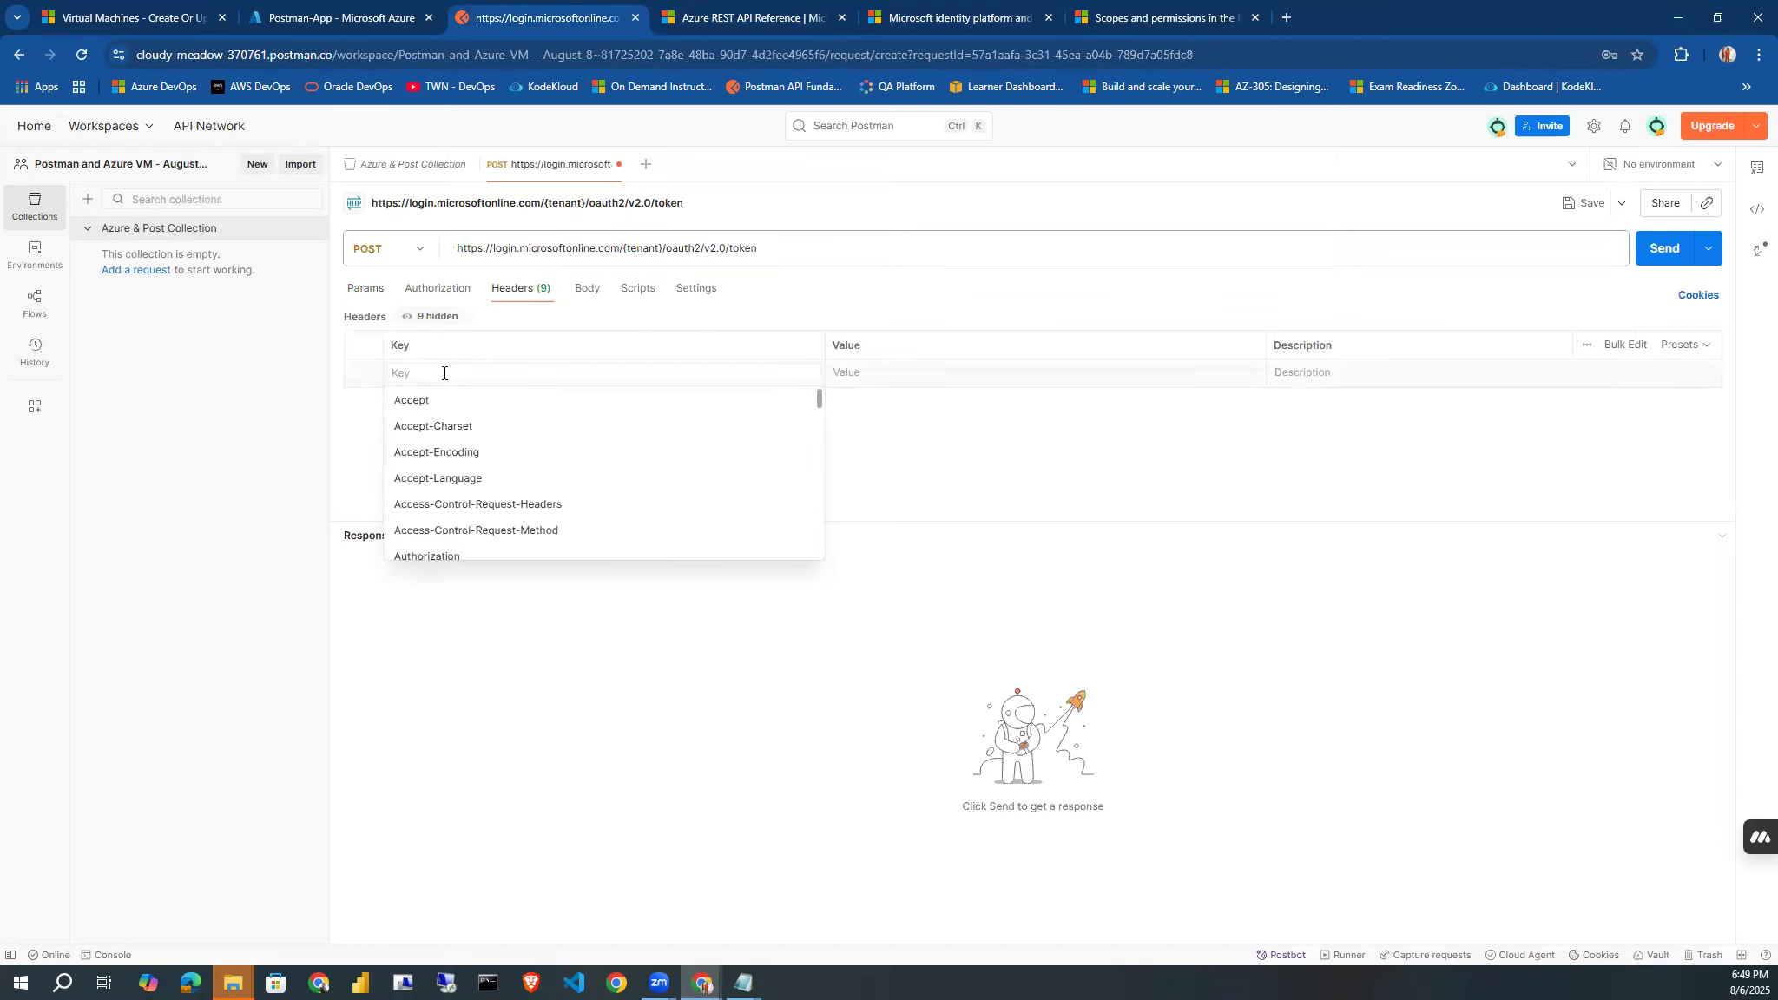
{"action": "type", "text": "conte"}
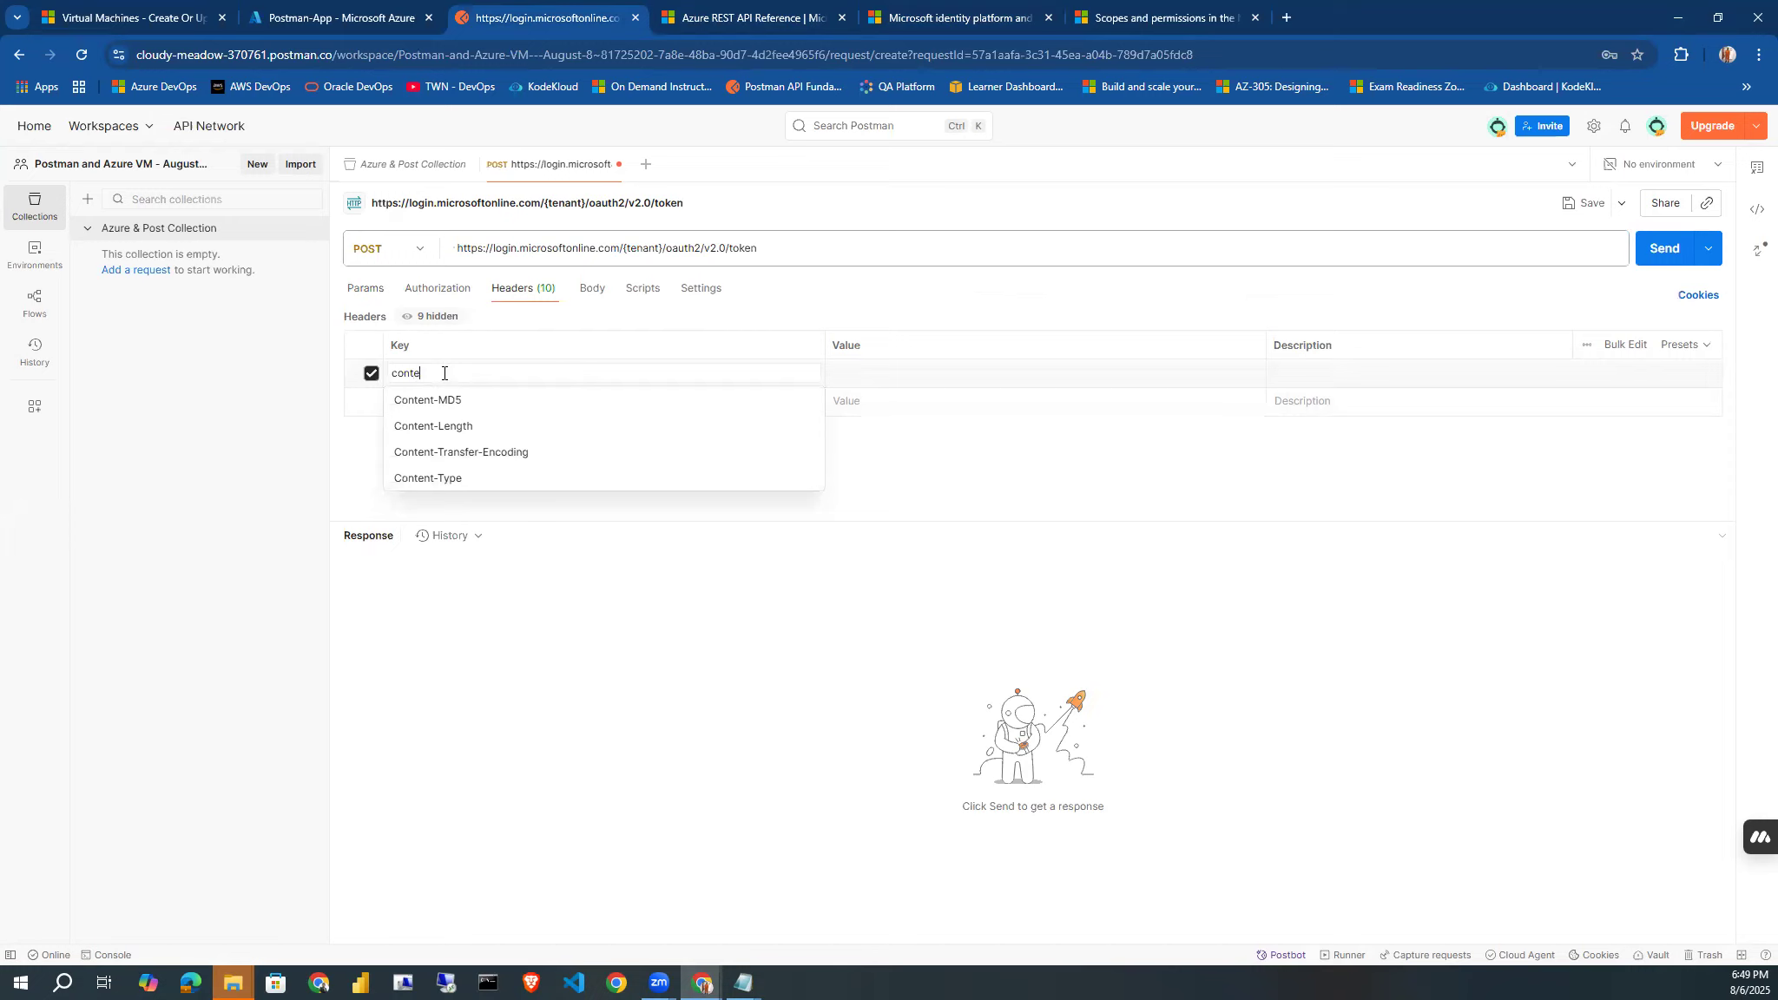
{"action": "left_click", "coordinate": [445, 478]}
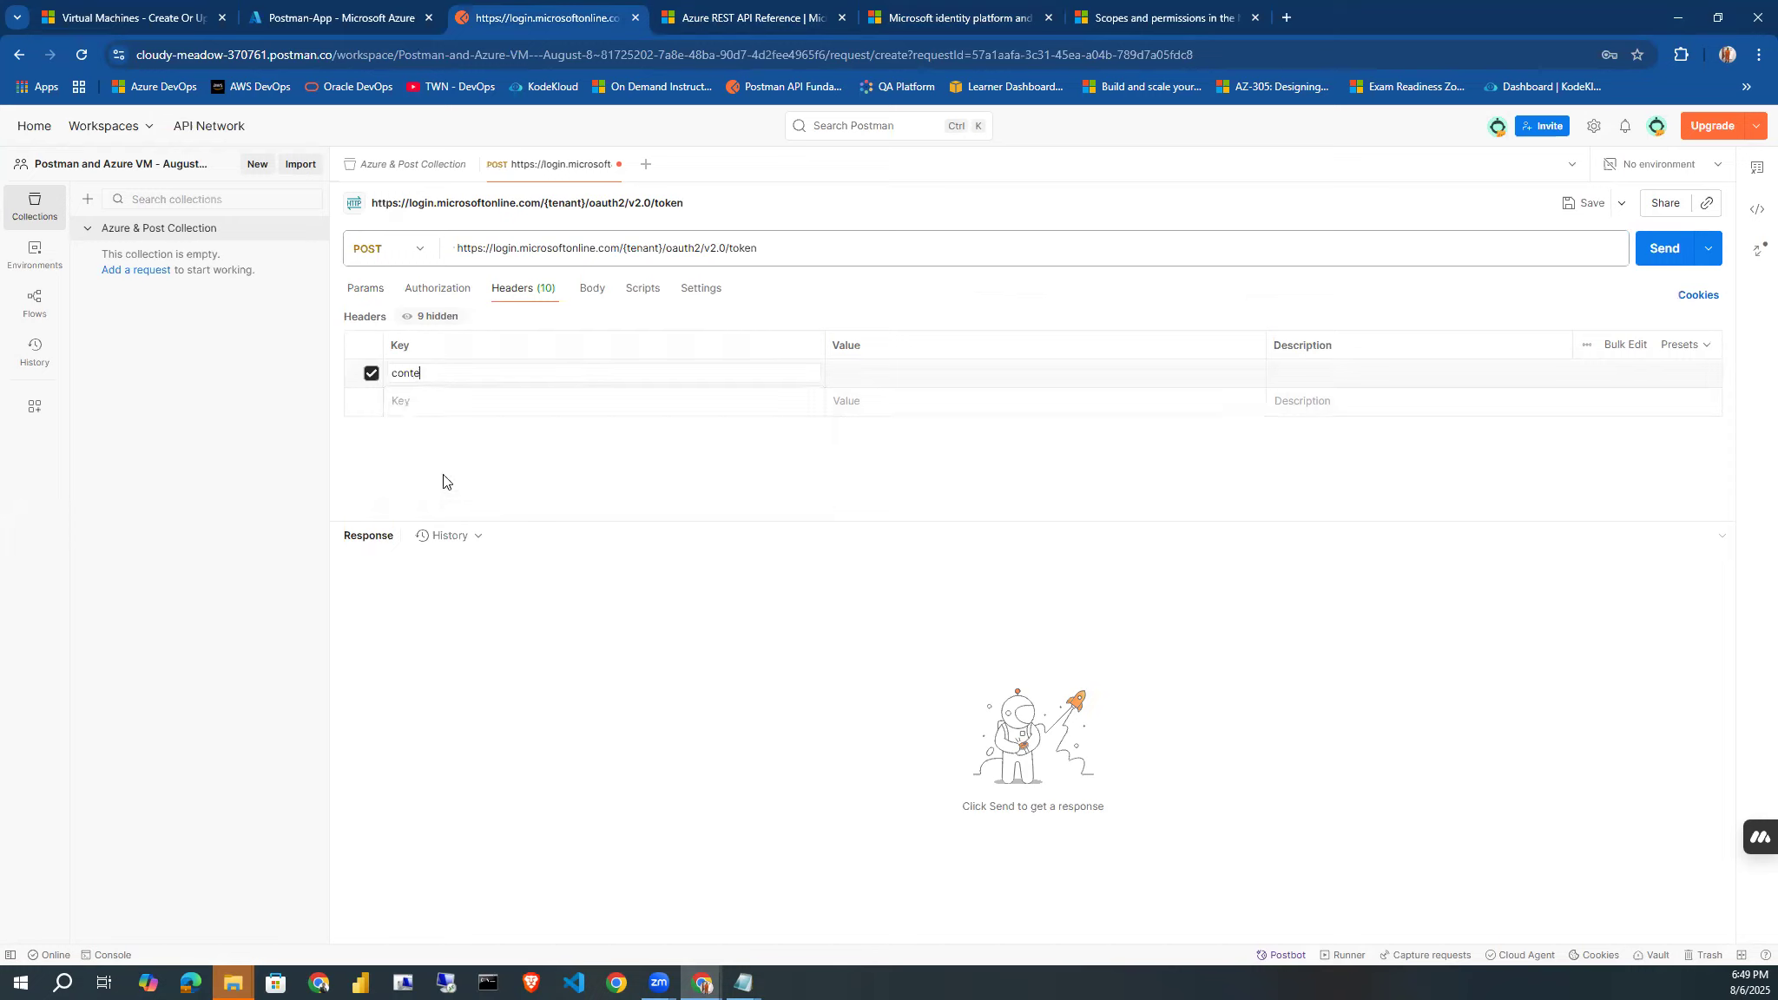
Set the Content-Type header's value to application/x-www-form-urlencoded.
{"action": "left_click", "coordinate": [860, 375]}
{"action": "key", "text": "Down"}
{"action": "key", "text": "Down"}
{"action": "key", "text": "Down"}
{"action": "key", "text": "Down"}
{"action": "key", "text": "Down"}
{"action": "key", "text": "Down"}
{"action": "key", "text": "Down"}
{"action": "key", "text": "Down"}
{"action": "key", "text": "Down"}
{"action": "key", "text": "Down"}
{"action": "key", "text": "Down"}
{"action": "key", "text": "Down"}
{"action": "key", "text": "Down"}
{"action": "key", "text": "Down"}
{"action": "key", "text": "Down"}
{"action": "key", "text": "Down"}
{"action": "key", "text": "Down"}
{"action": "key", "text": "Down"}
{"action": "key", "text": "Down"}
{"action": "key", "text": "Down"}
{"action": "key", "text": "Down"}
{"action": "key", "text": "Down"}
{"action": "key", "text": "Down"}
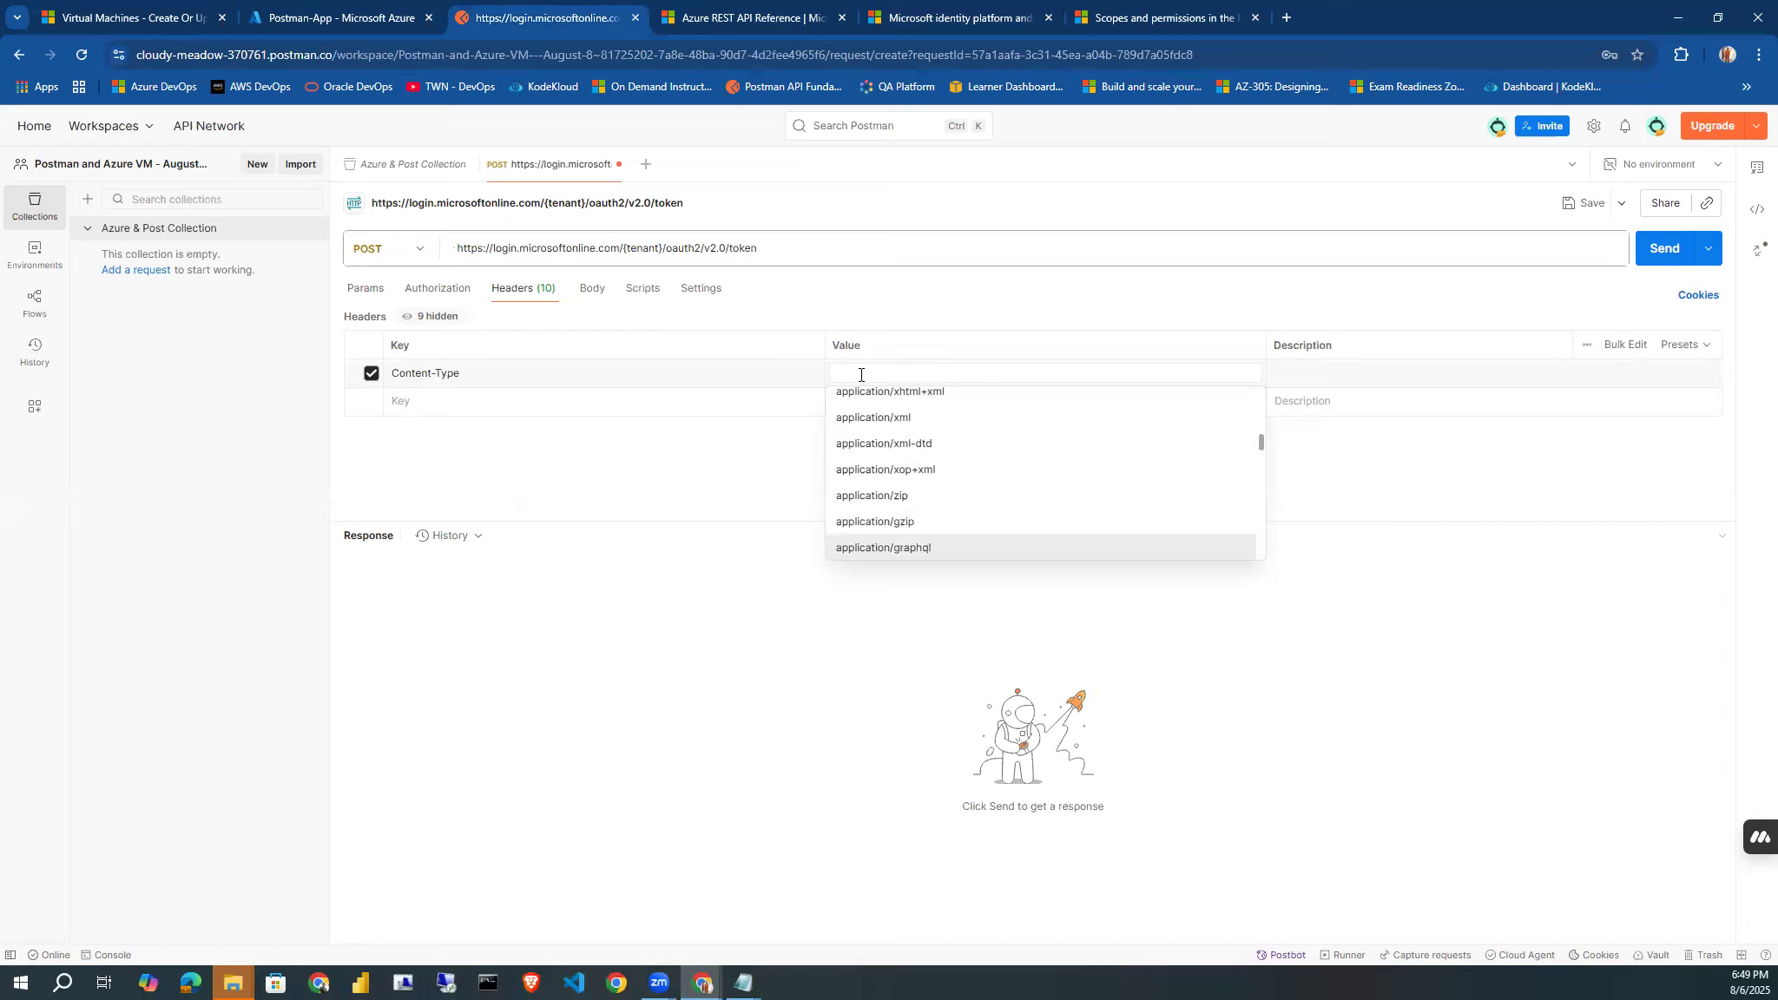
{"action": "key", "text": "Up"}
{"action": "key", "text": "Return"}
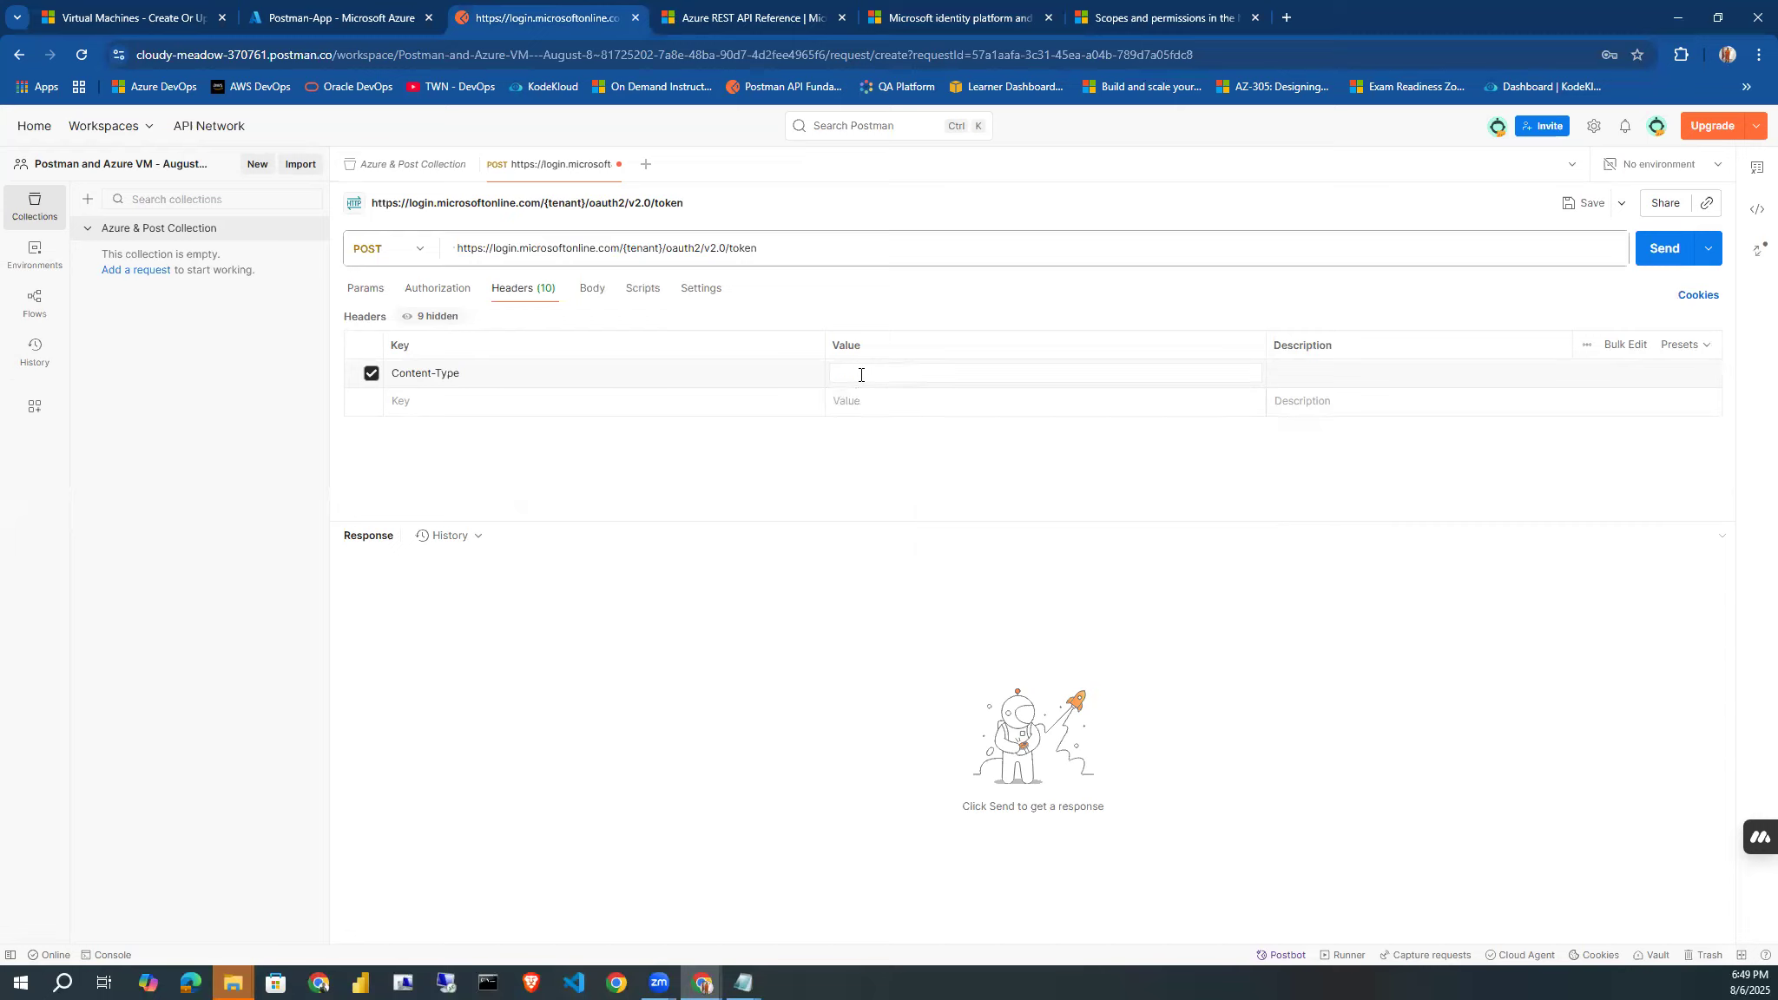
Save the token request to the Azure & Post Collection.
{"action": "left_click", "coordinate": [1572, 206]}
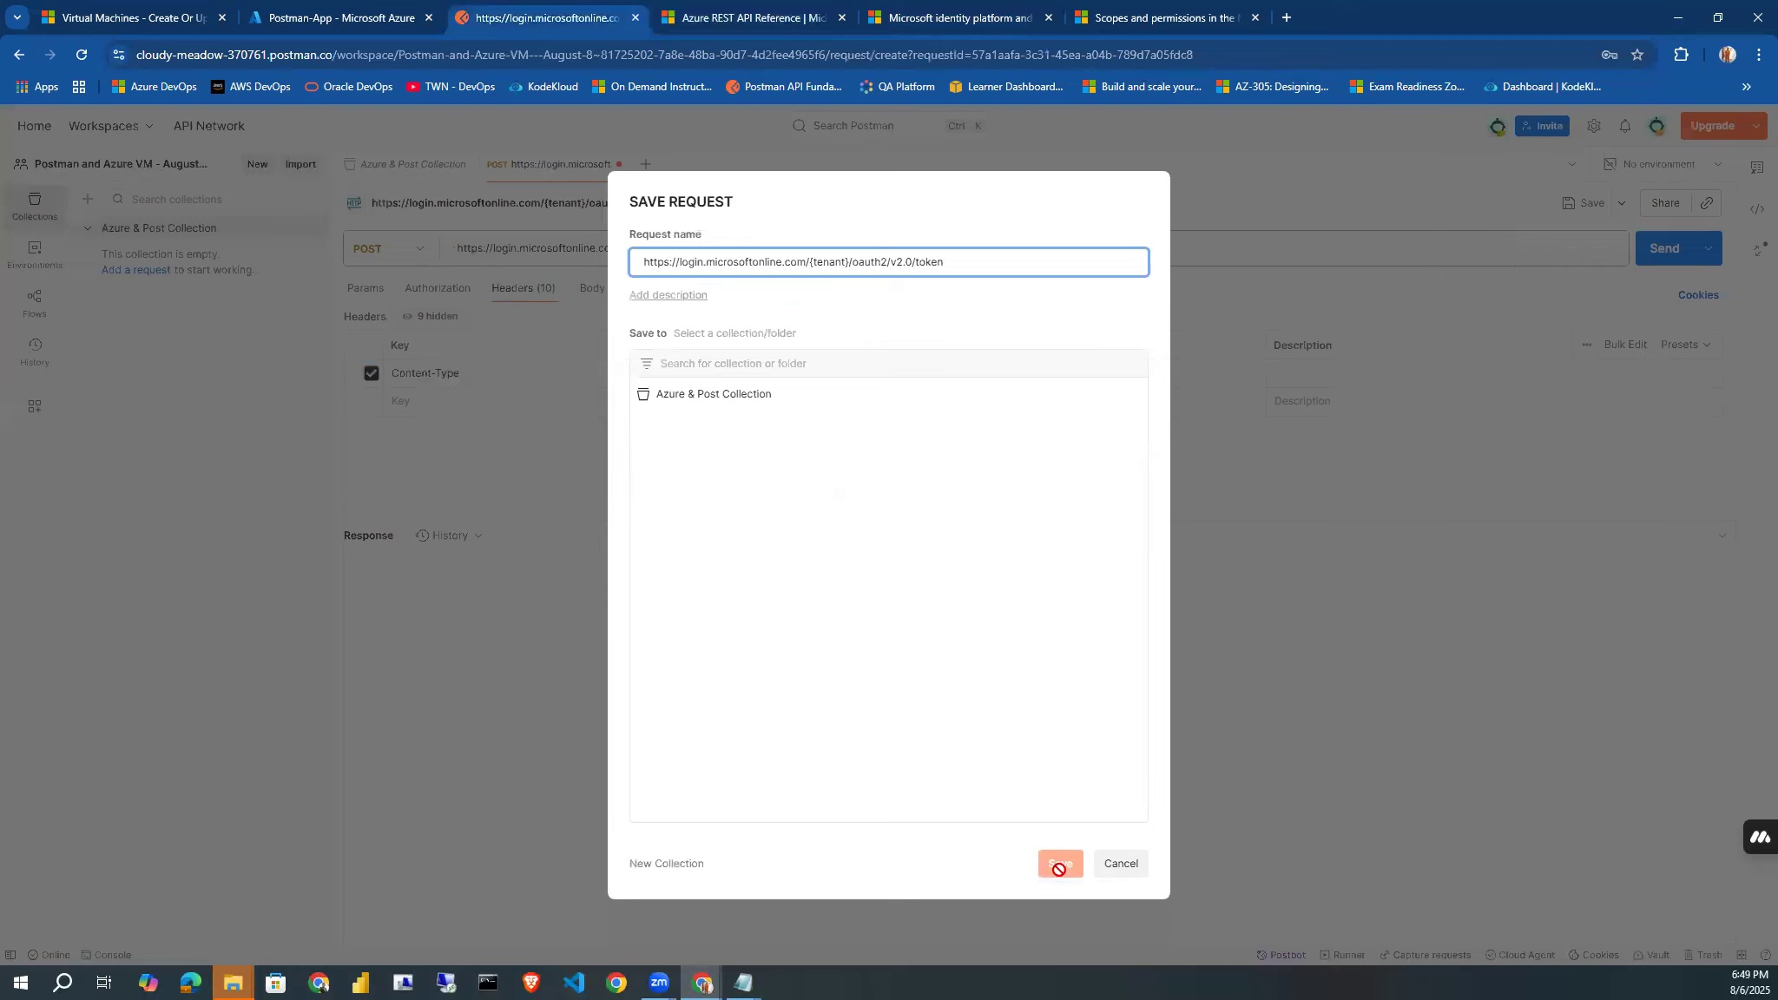
{"action": "left_click", "coordinate": [764, 401]}
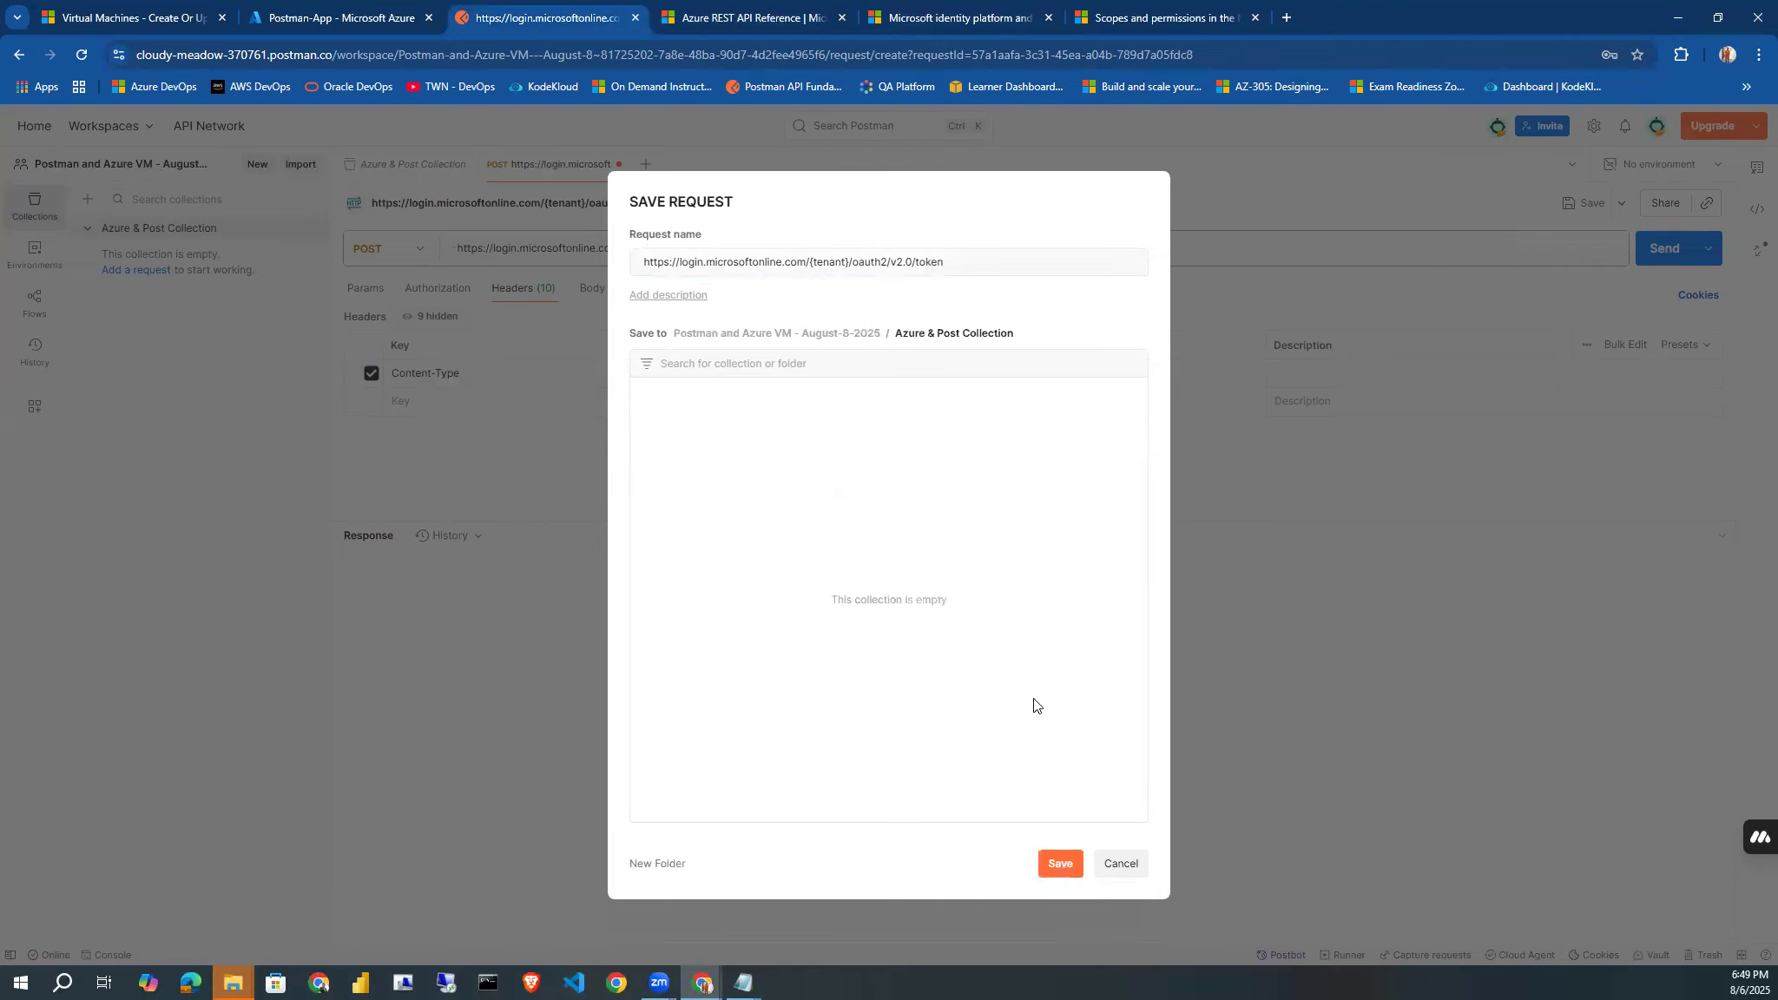
{"action": "left_click", "coordinate": [1059, 862]}
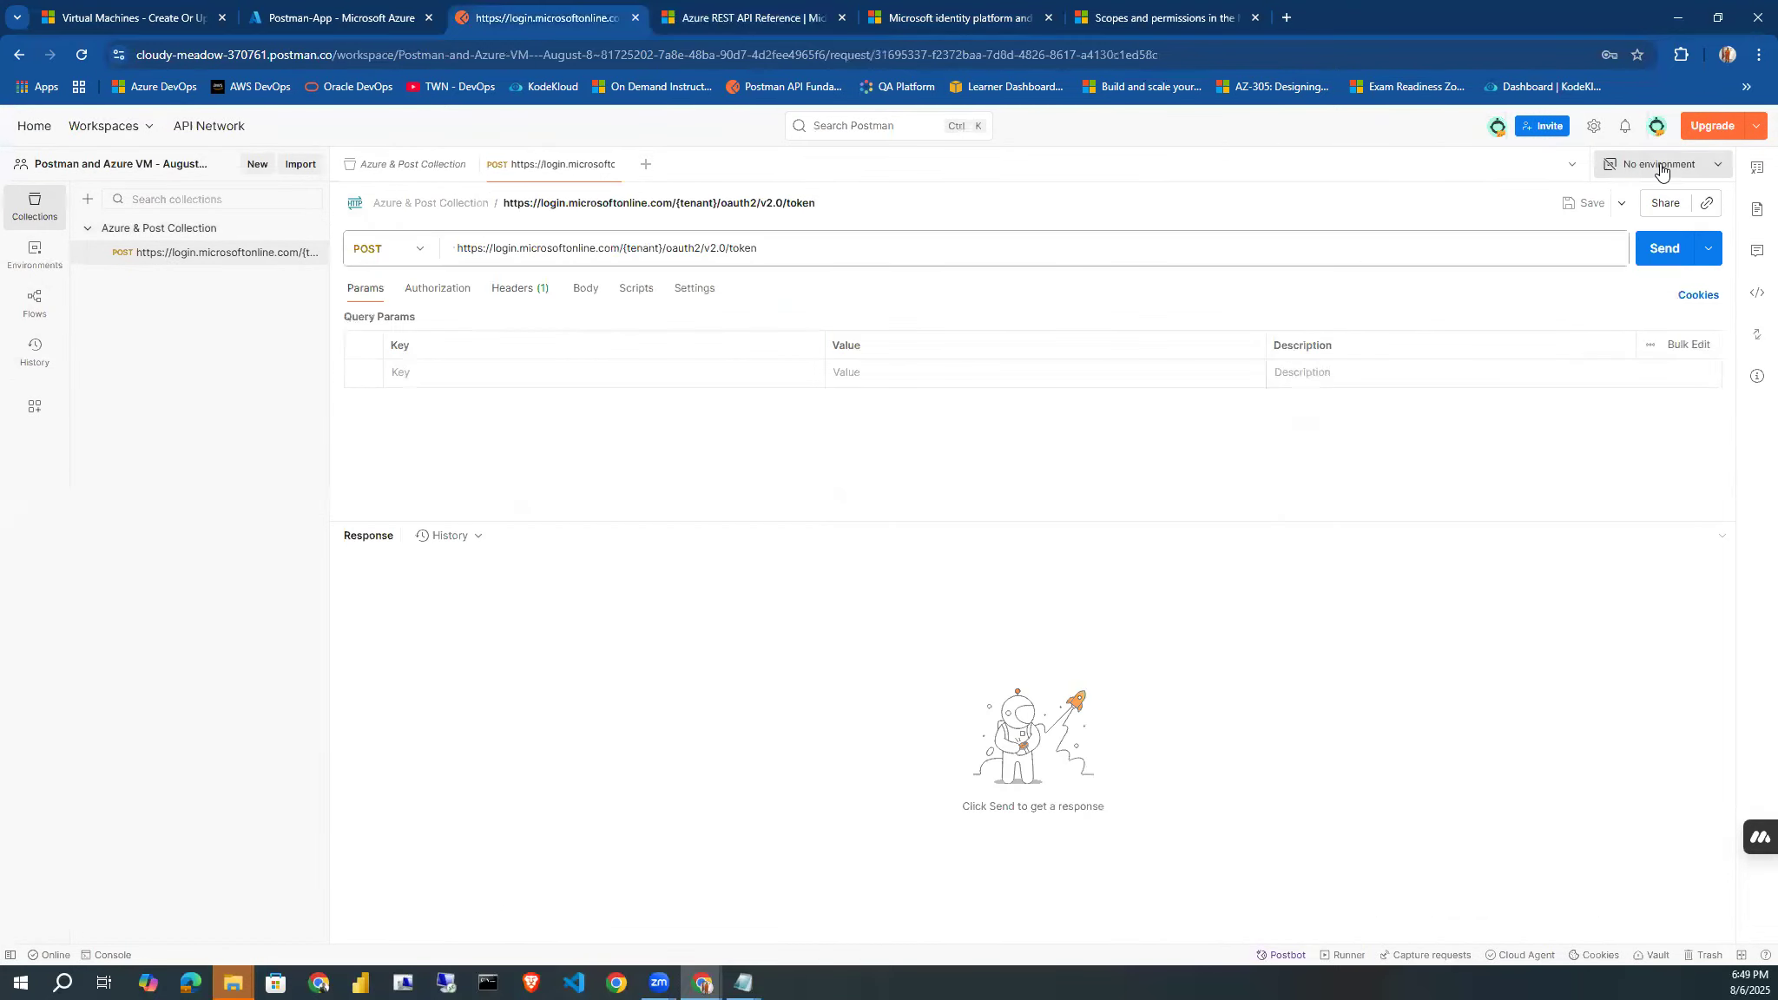
Create a new environment and add a secret-type variable tenantId with the copied tenant ID as its initial value.
{"action": "left_click", "coordinate": [1661, 168]}
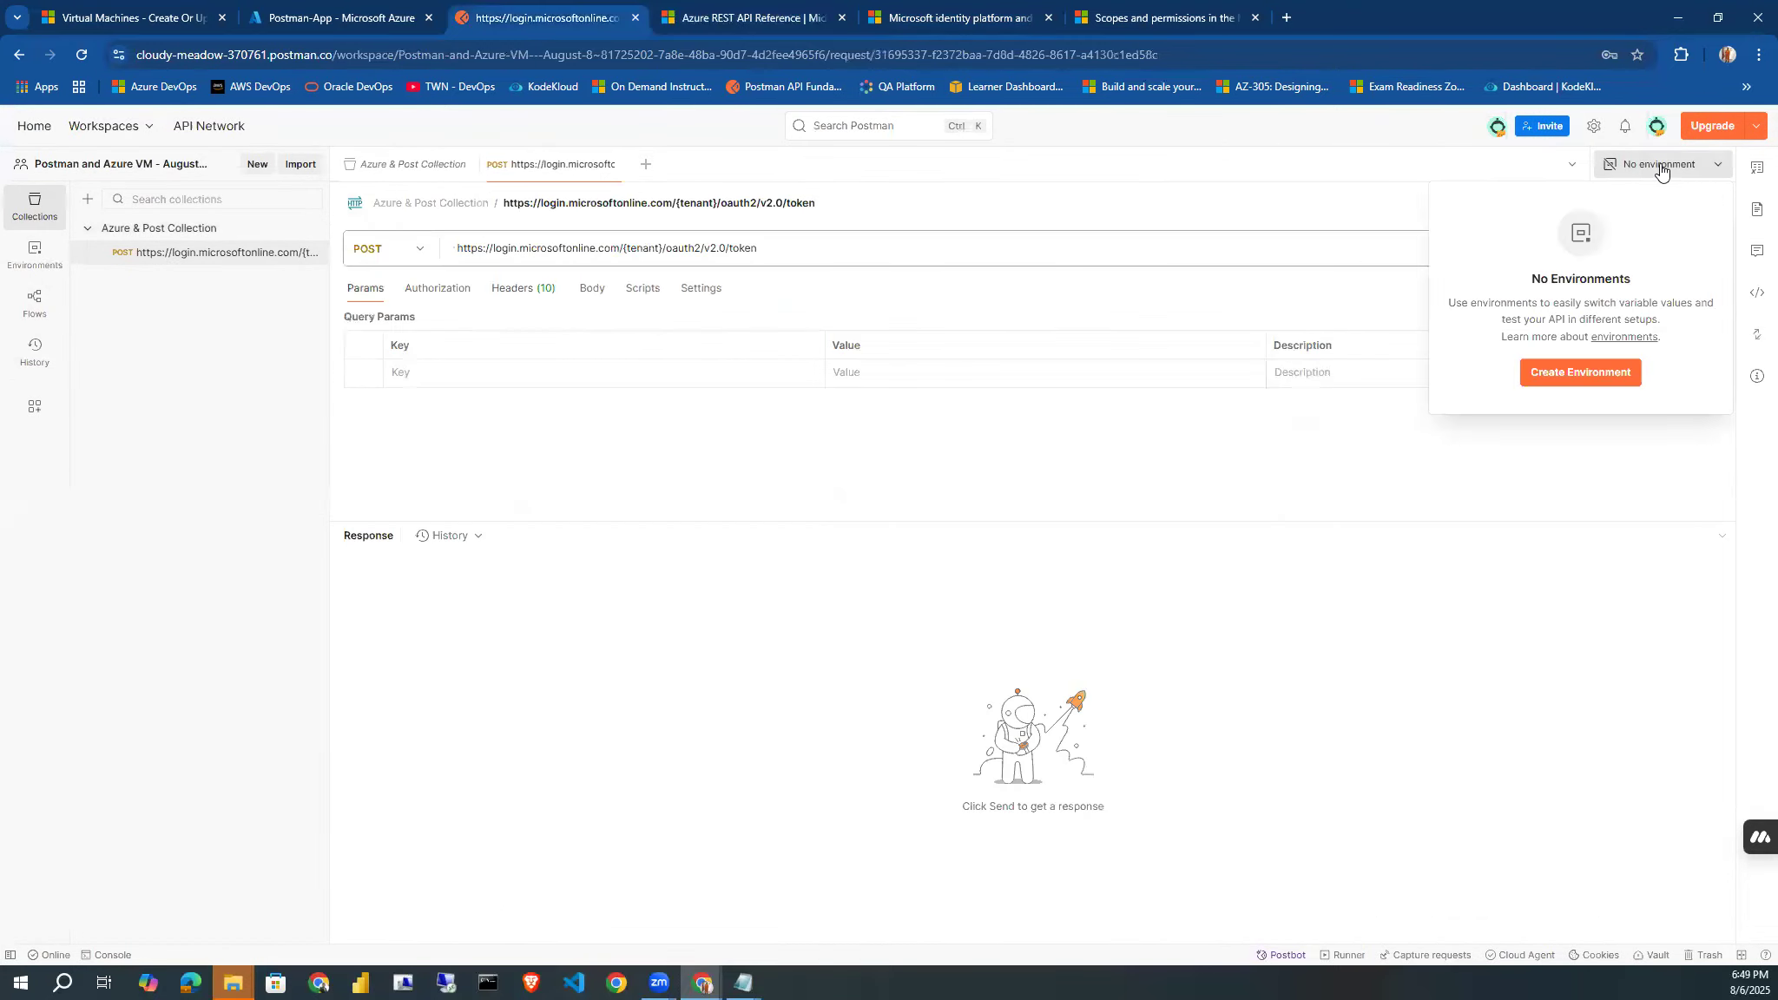
{"action": "left_click", "coordinate": [1591, 379]}
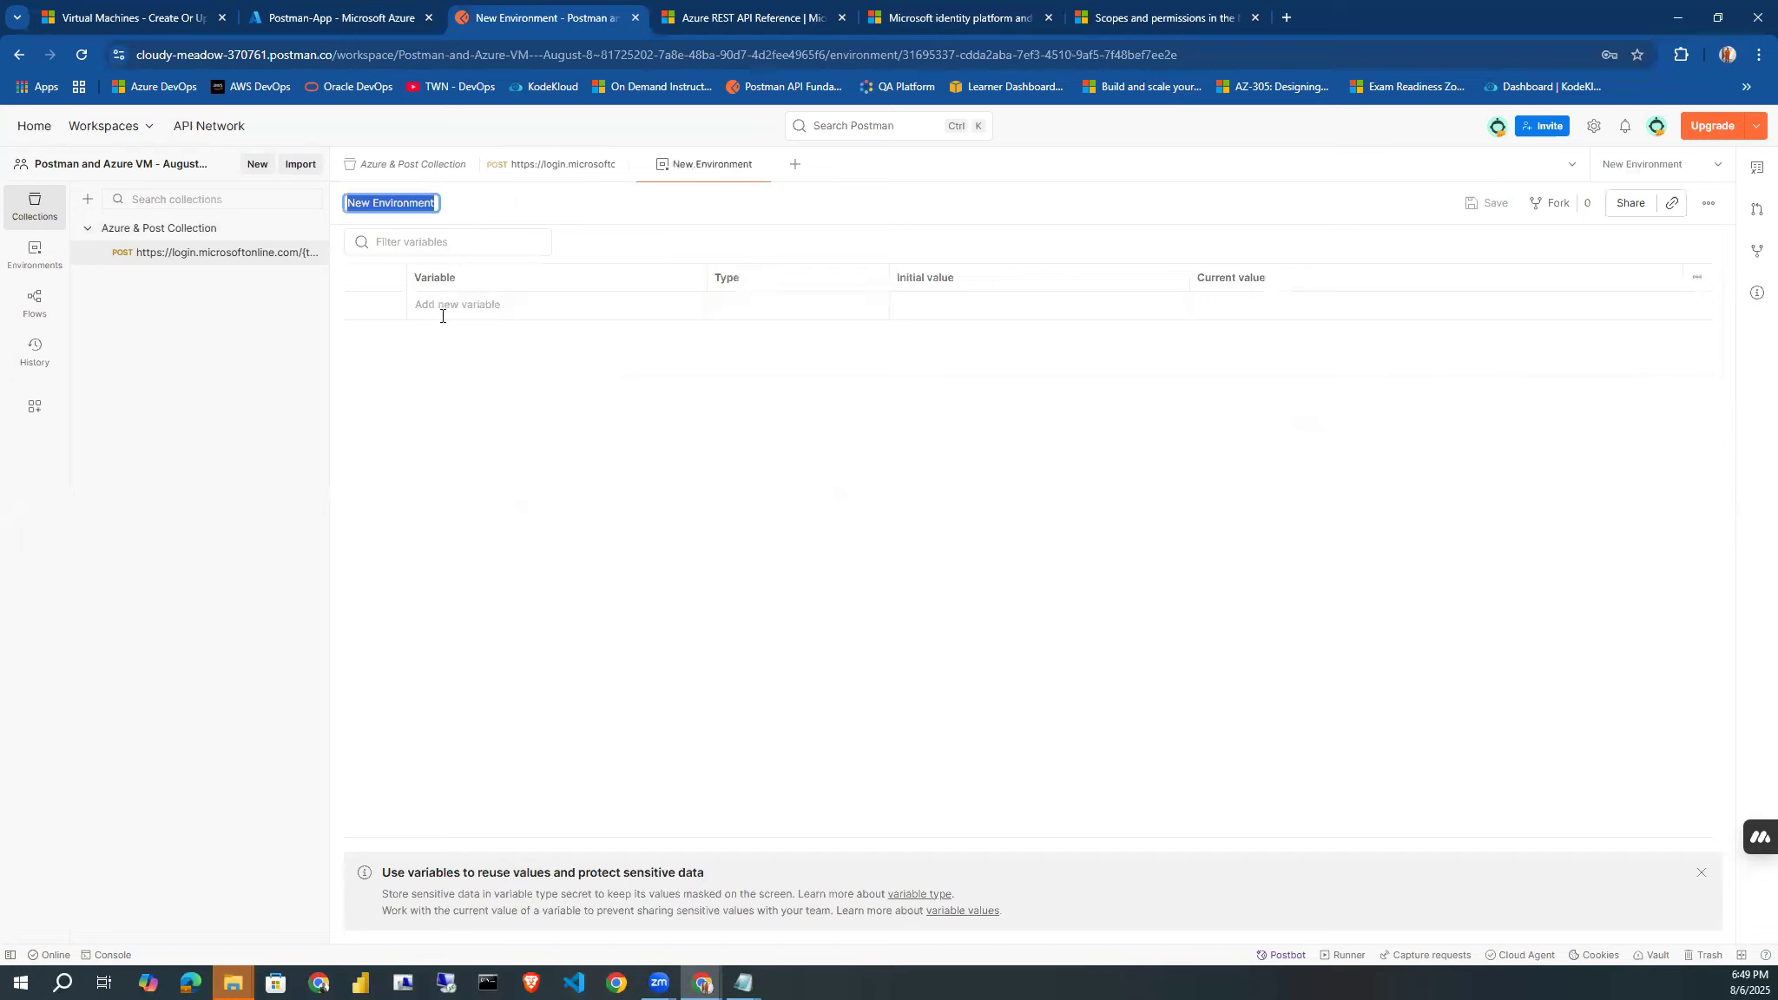
{"action": "left_click", "coordinate": [440, 306]}
{"action": "type", "text": "tenan"}
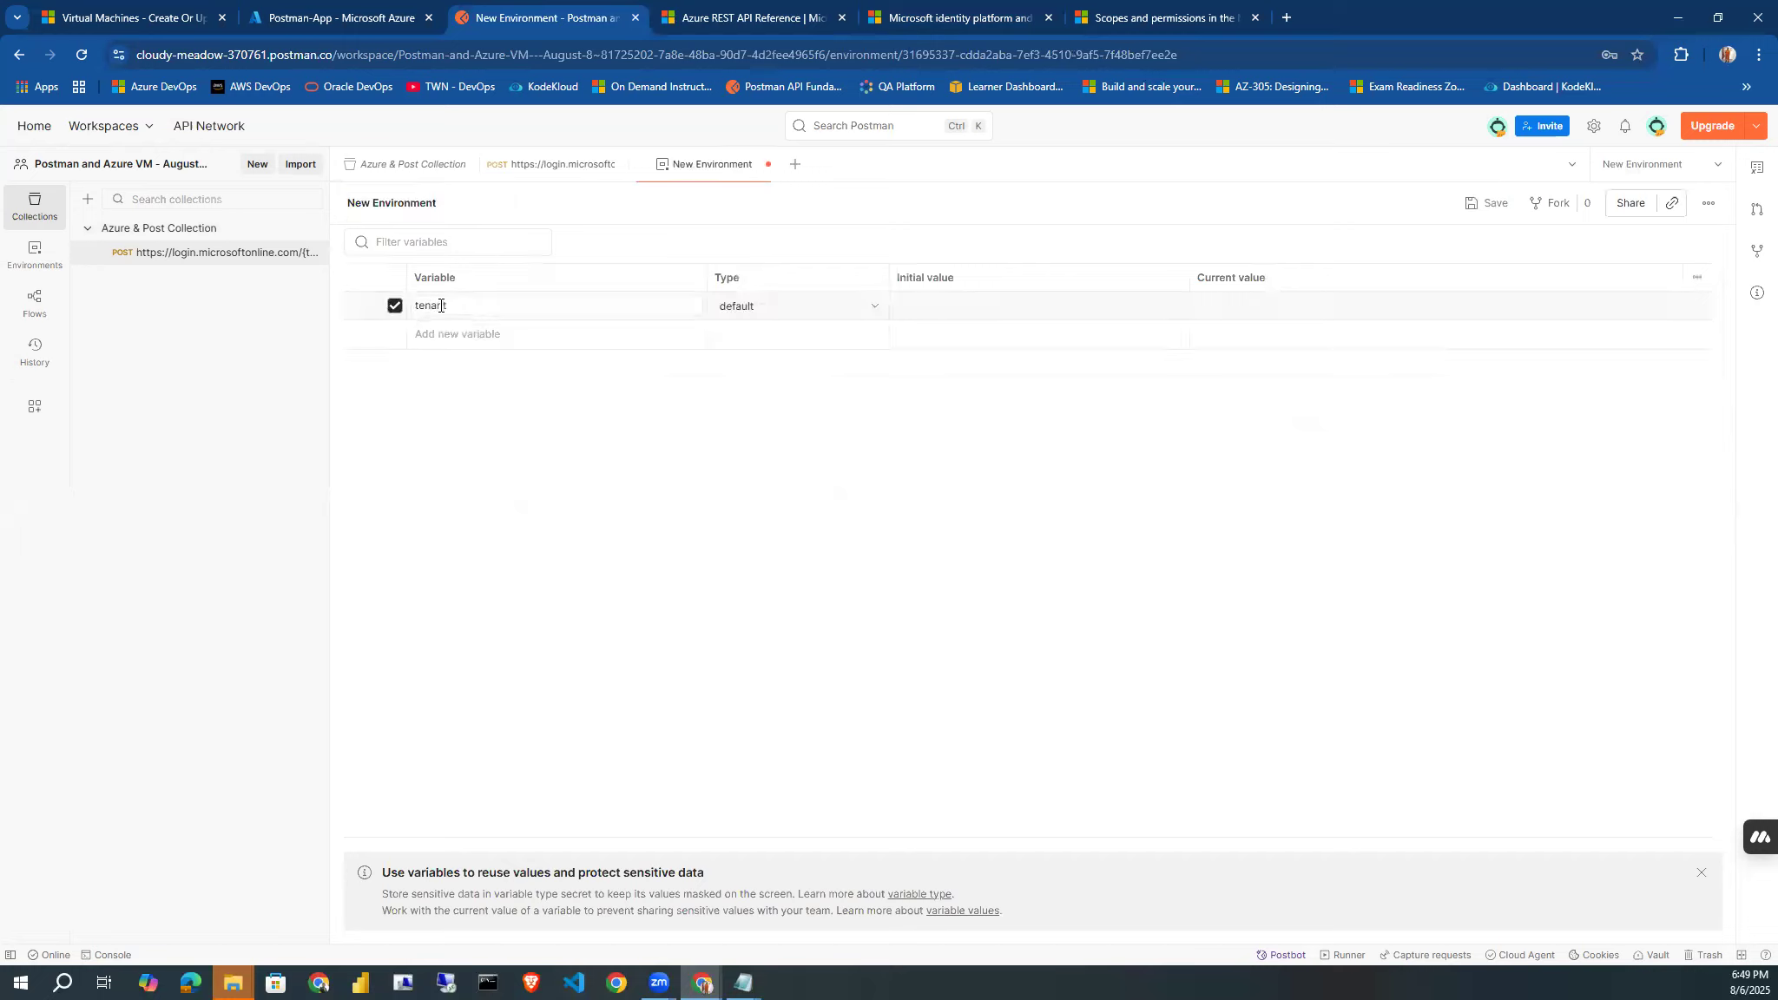
{"action": "type", "text": "tId"}
{"action": "left_click", "coordinate": [873, 307]}
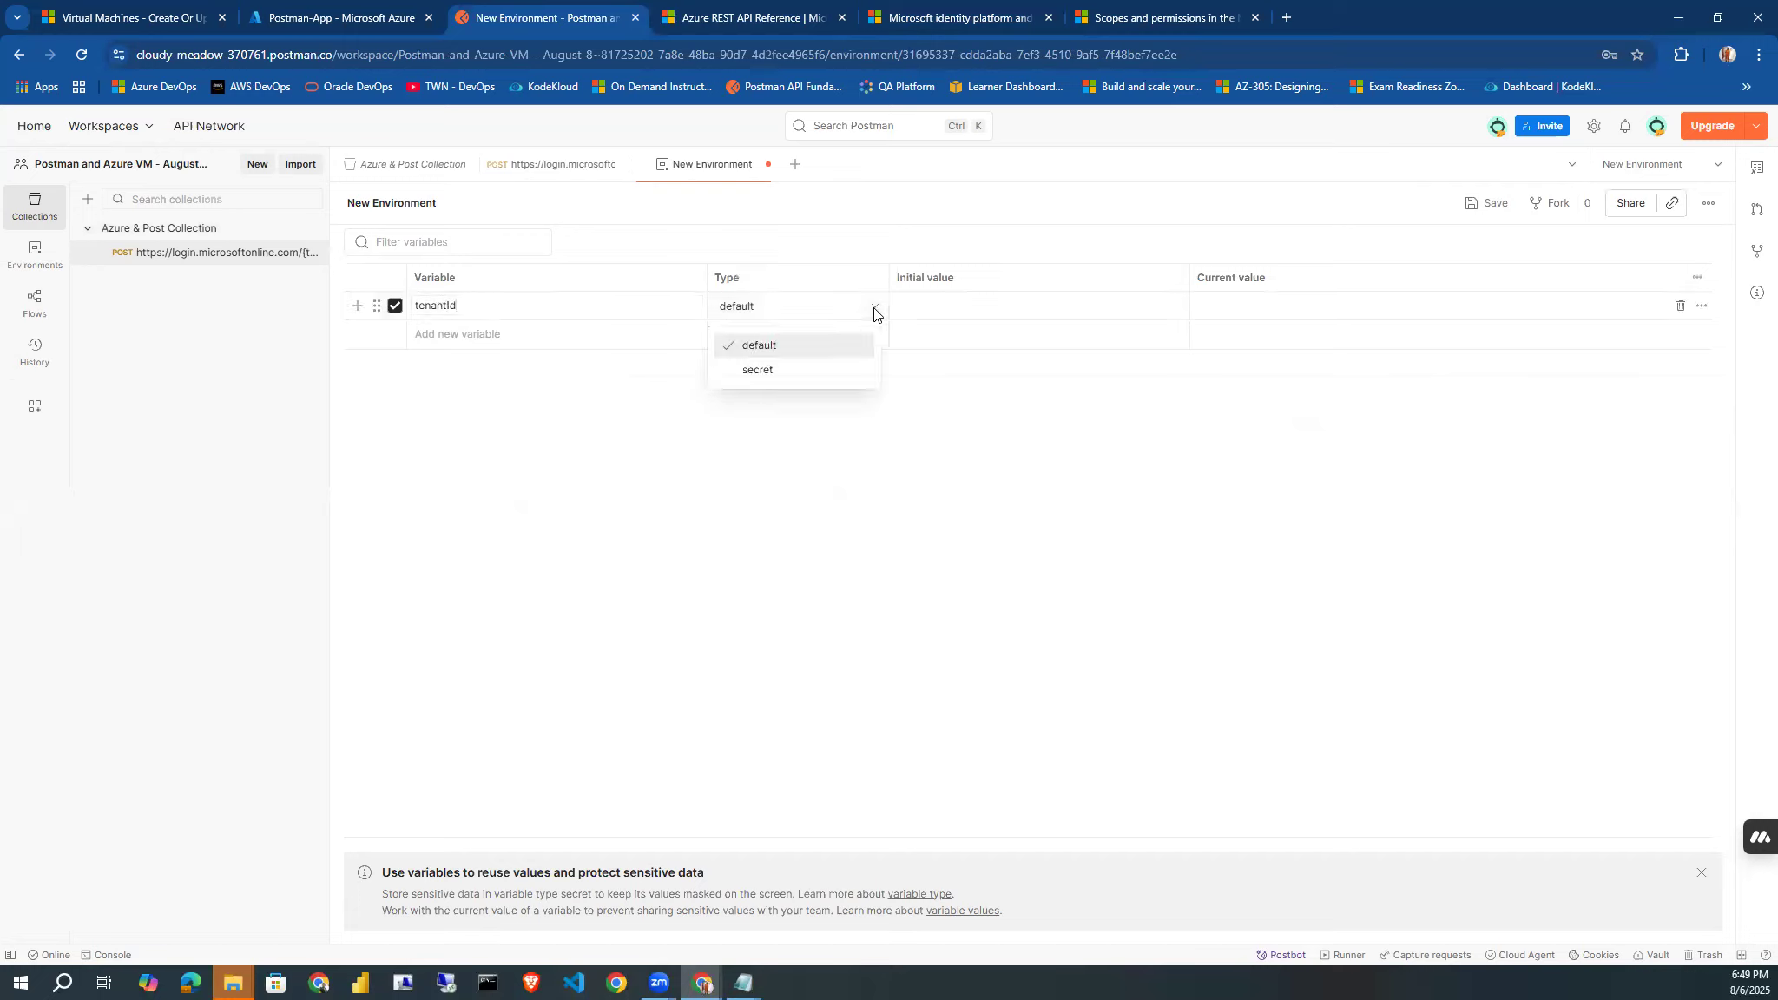
{"action": "left_click", "coordinate": [805, 374]}
{"action": "left_click", "coordinate": [925, 309]}
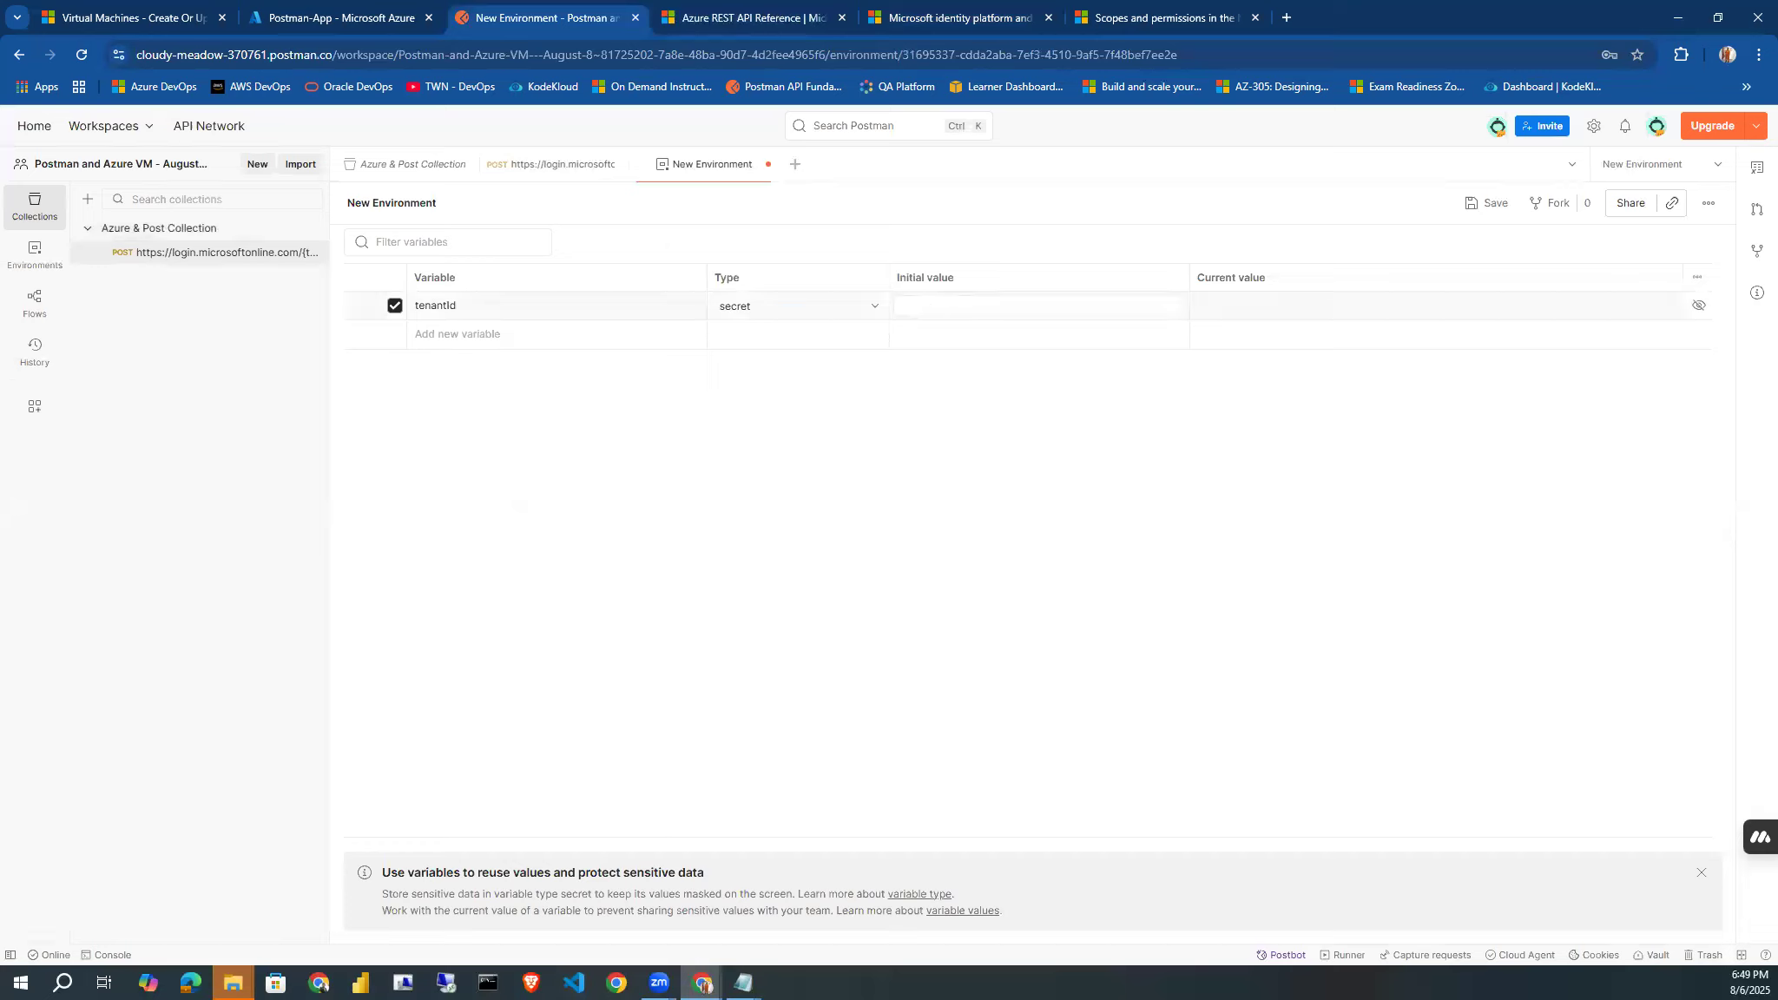
{"action": "key", "text": "alt+Tab"}
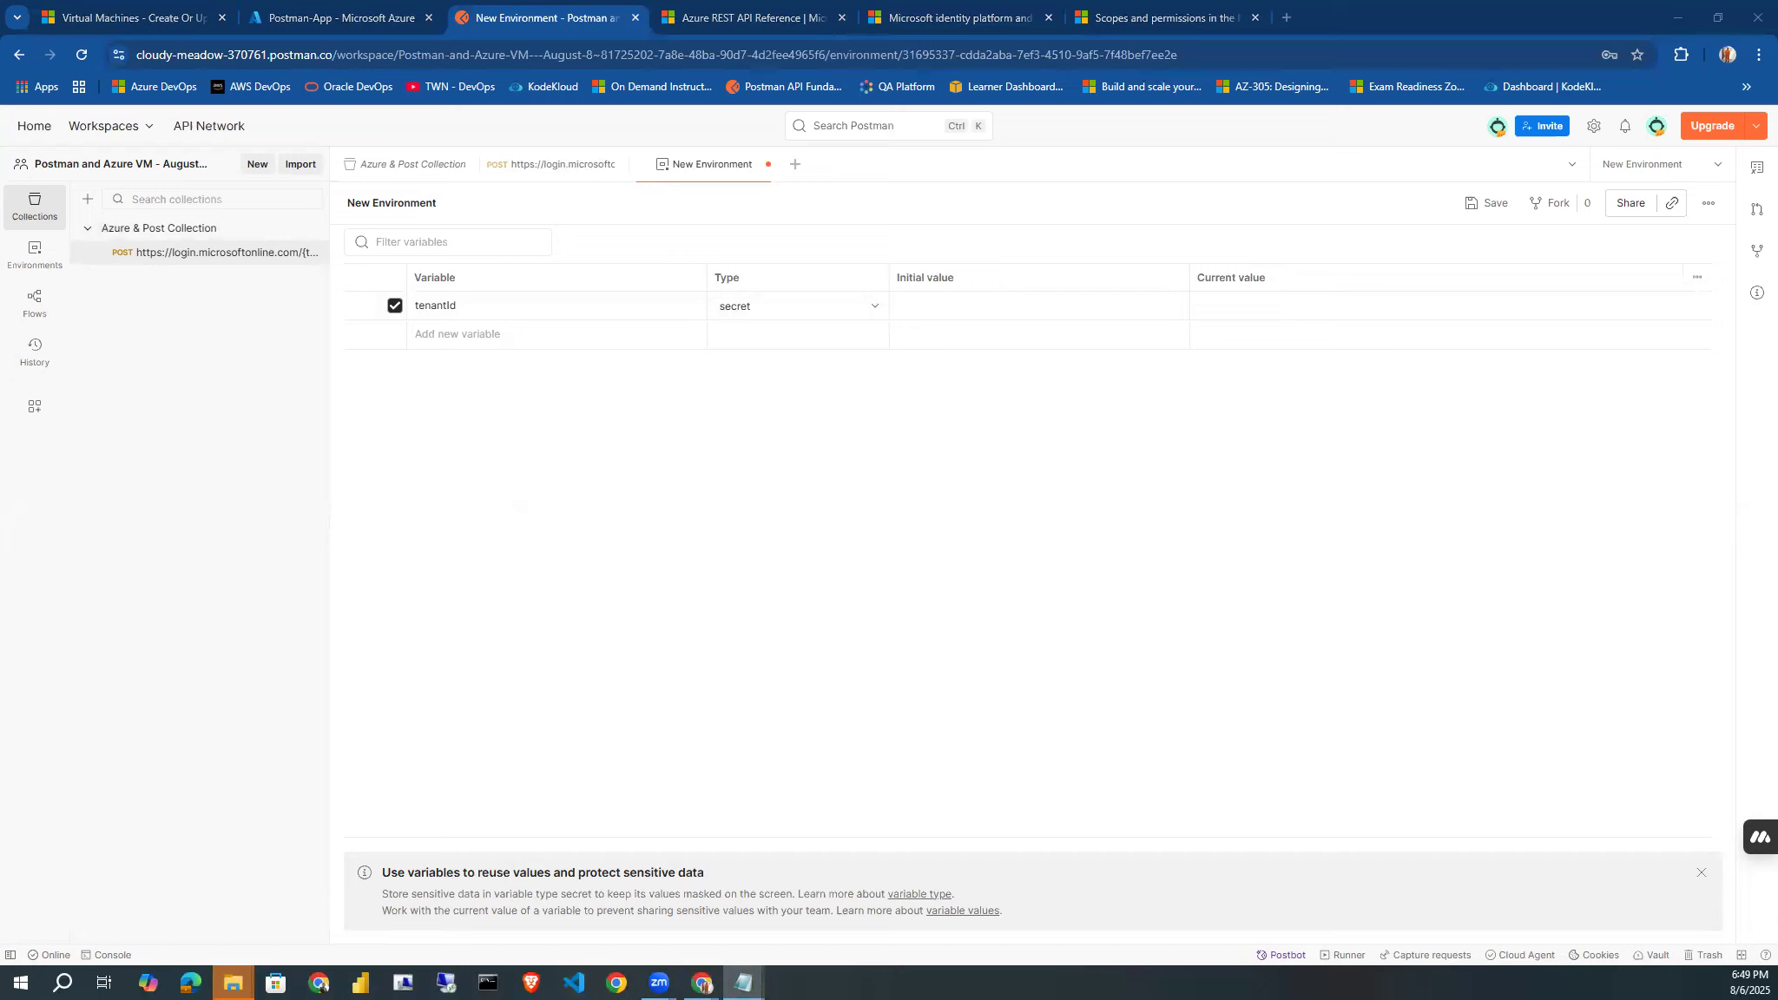
{"action": "left_click", "coordinate": [918, 306]}
{"action": "key", "text": "ctrl+v"}
{"action": "left_click", "coordinate": [898, 437]}
Add a secret-type environment variable subscriptionId and paste the Azure subscription ID as its initial value.
{"action": "left_click", "coordinate": [426, 335]}
{"action": "type", "text": "subscriptionI"}
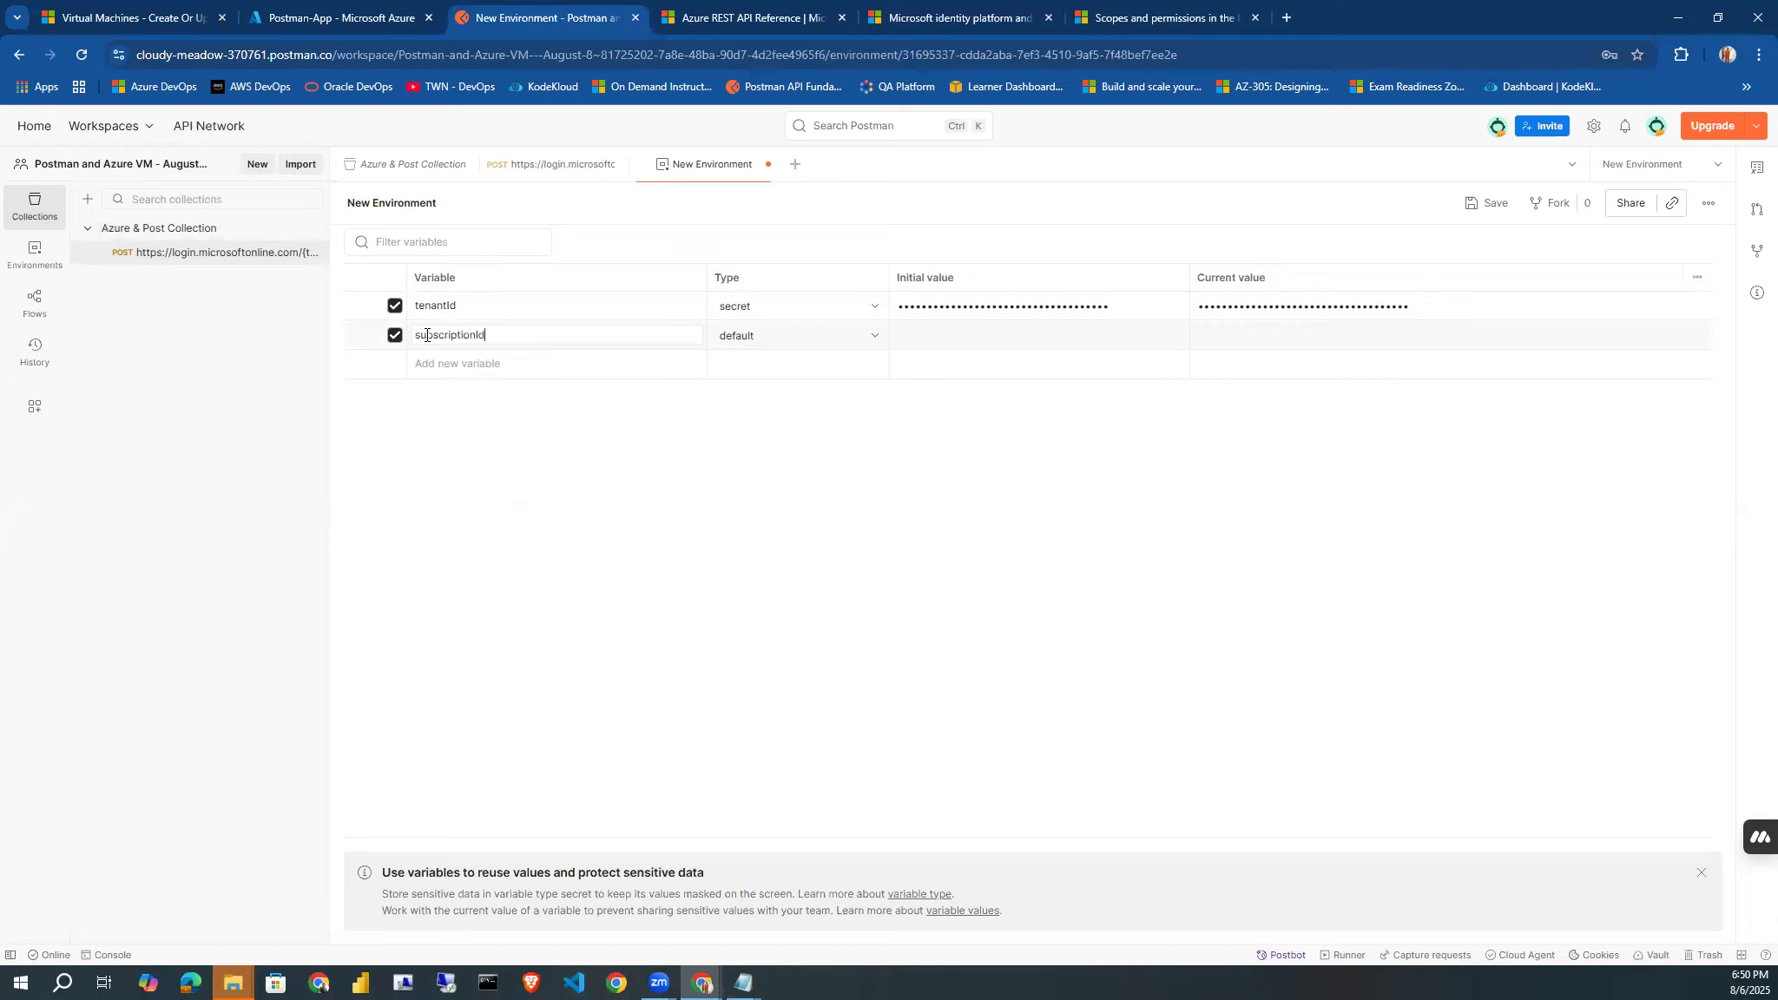
{"action": "left_click", "coordinate": [805, 341]}
{"action": "left_click", "coordinate": [786, 398]}
{"action": "key", "text": "alt+Tab"}
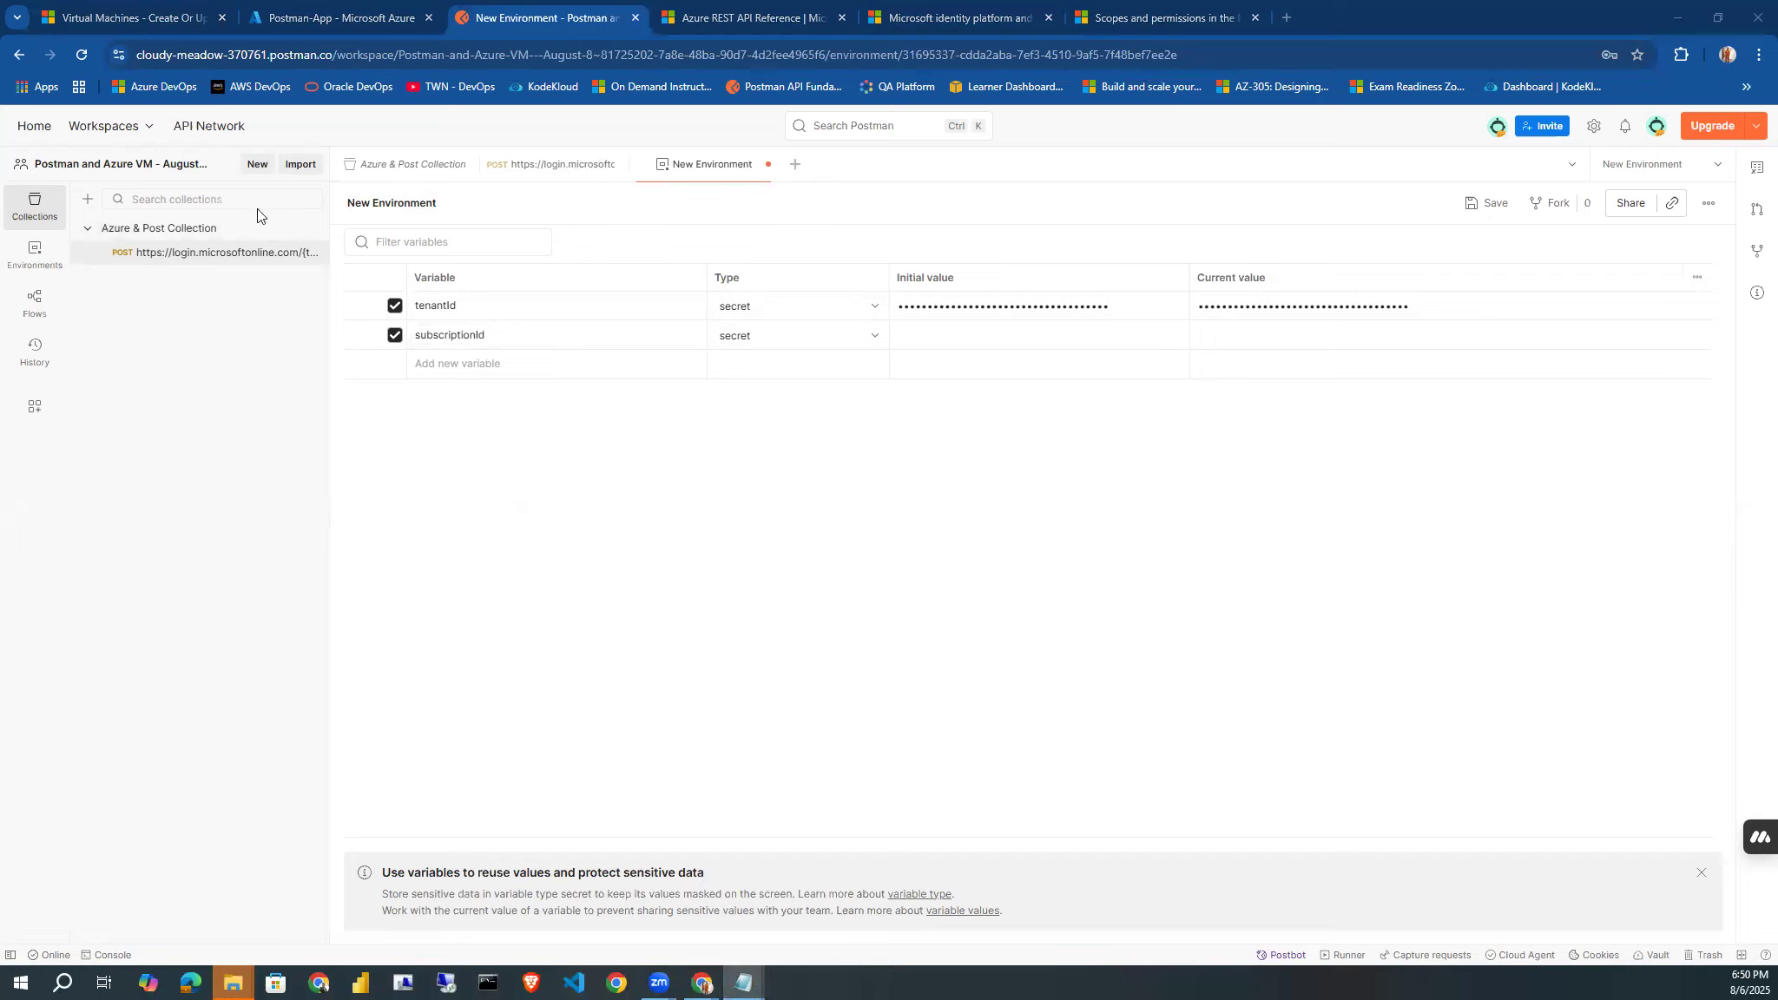
{"action": "left_click", "coordinate": [938, 343]}
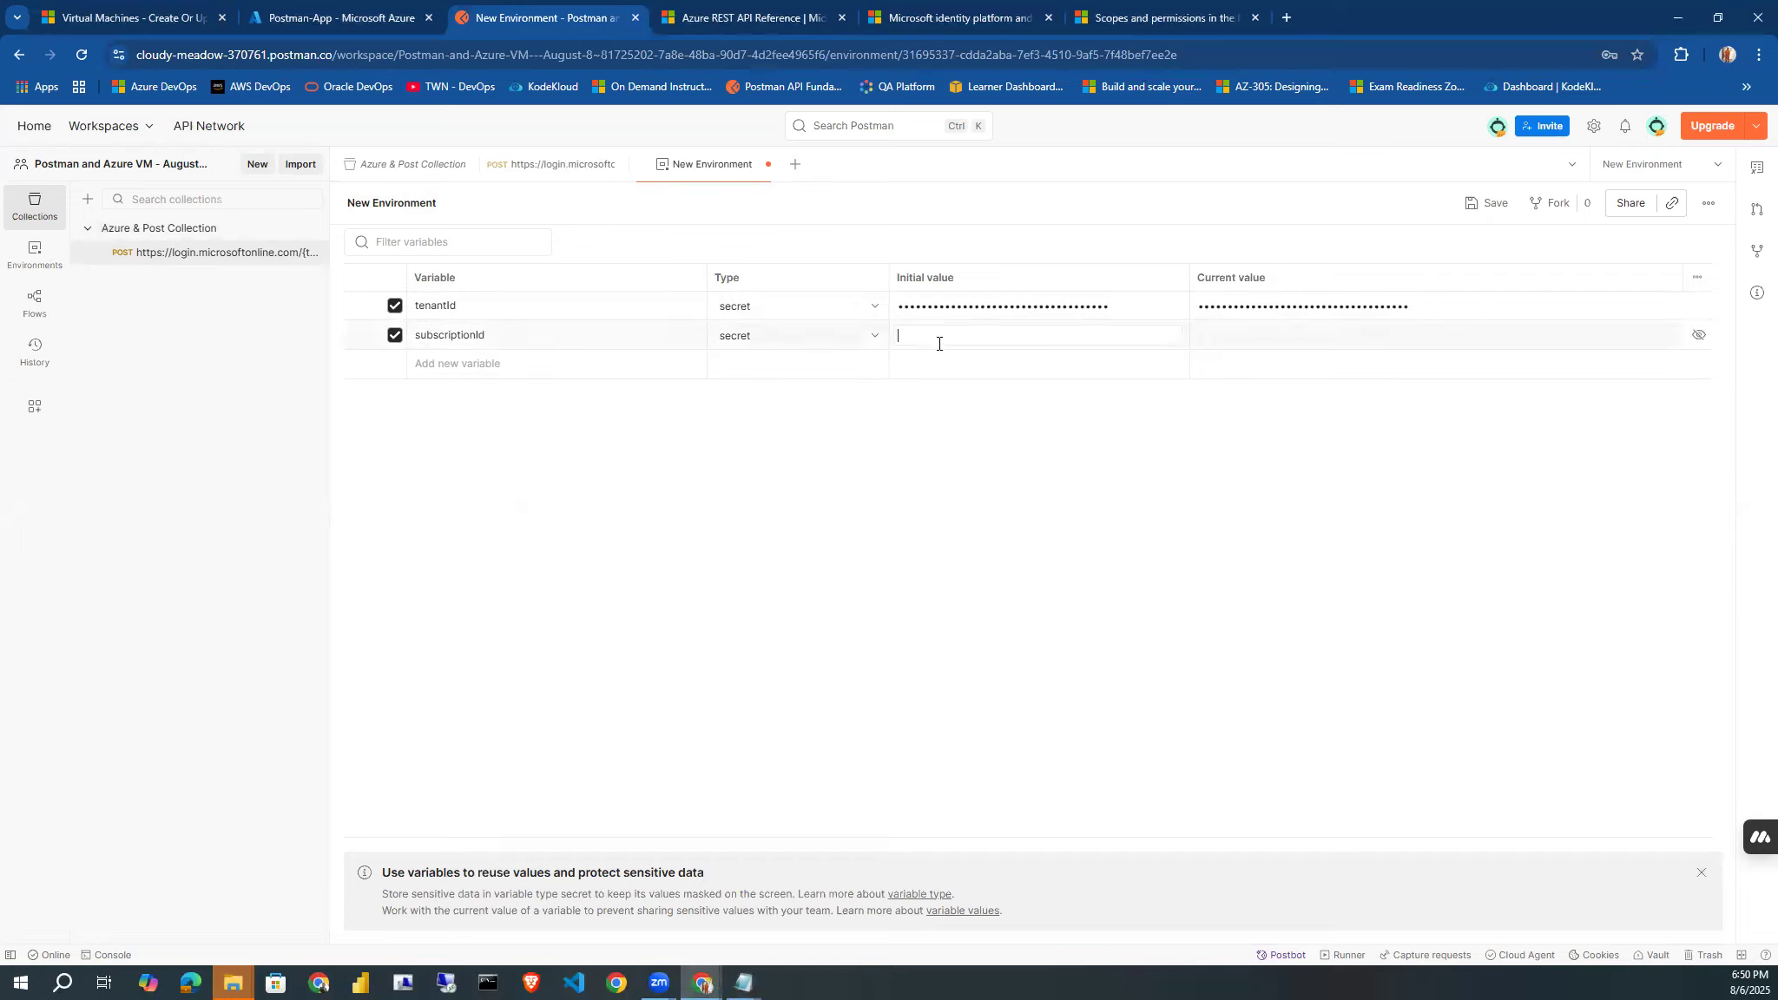
{"action": "key", "text": "ctrl+v"}
{"action": "left_click", "coordinate": [987, 530]}
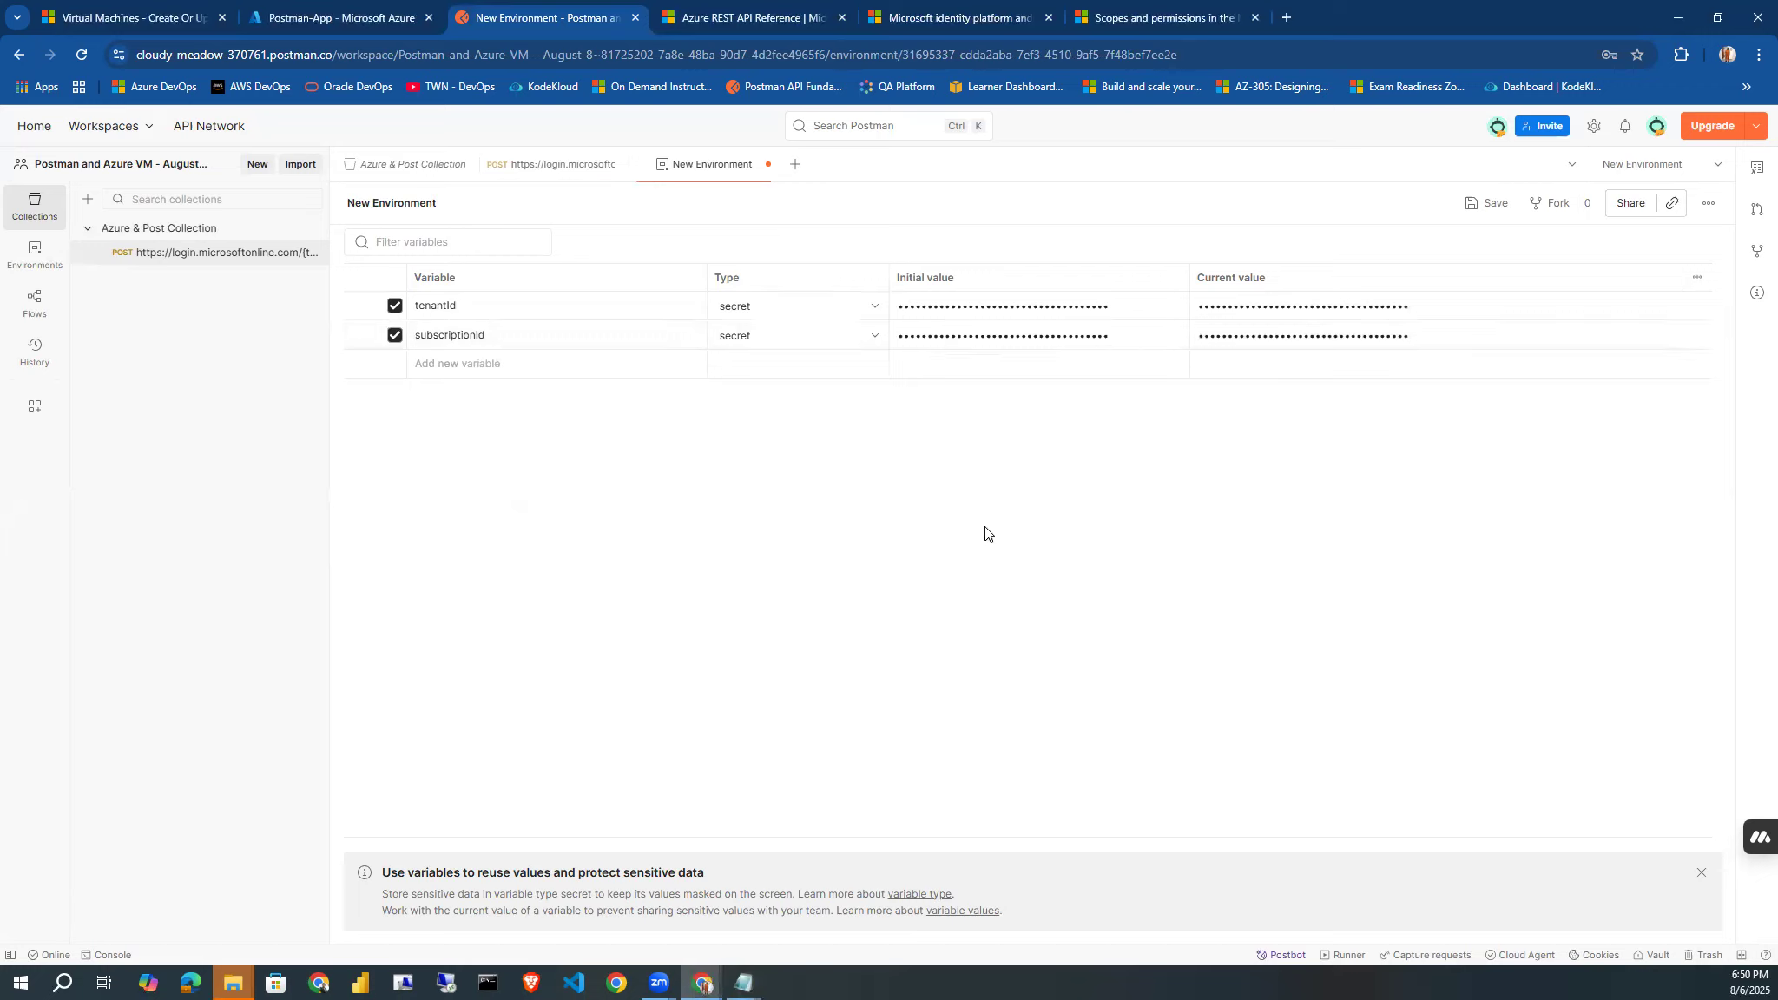
Add a secret-type environment variable clientId and paste the application's client ID as its initial value.
{"action": "left_click", "coordinate": [441, 358]}
{"action": "type", "text": "c"}
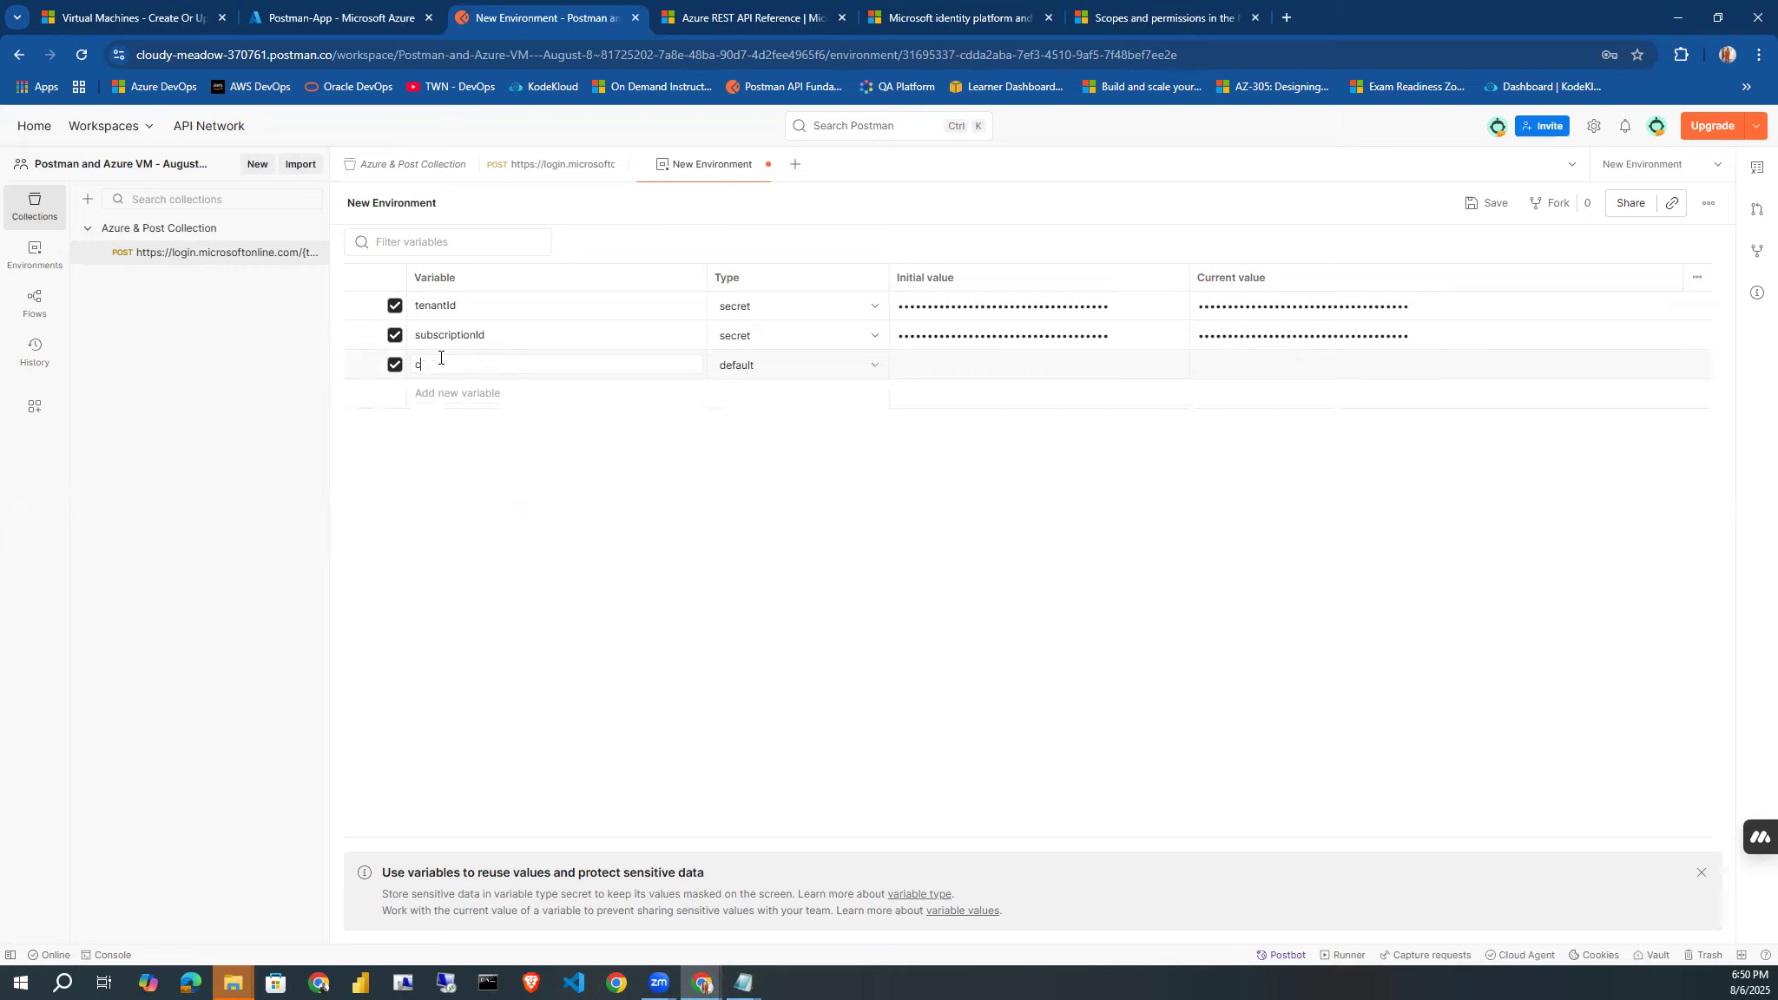
{"action": "type", "text": "lientId"}
{"action": "left_click", "coordinate": [874, 366]}
{"action": "left_click", "coordinate": [810, 429]}
{"action": "key", "text": "alt+Tab"}
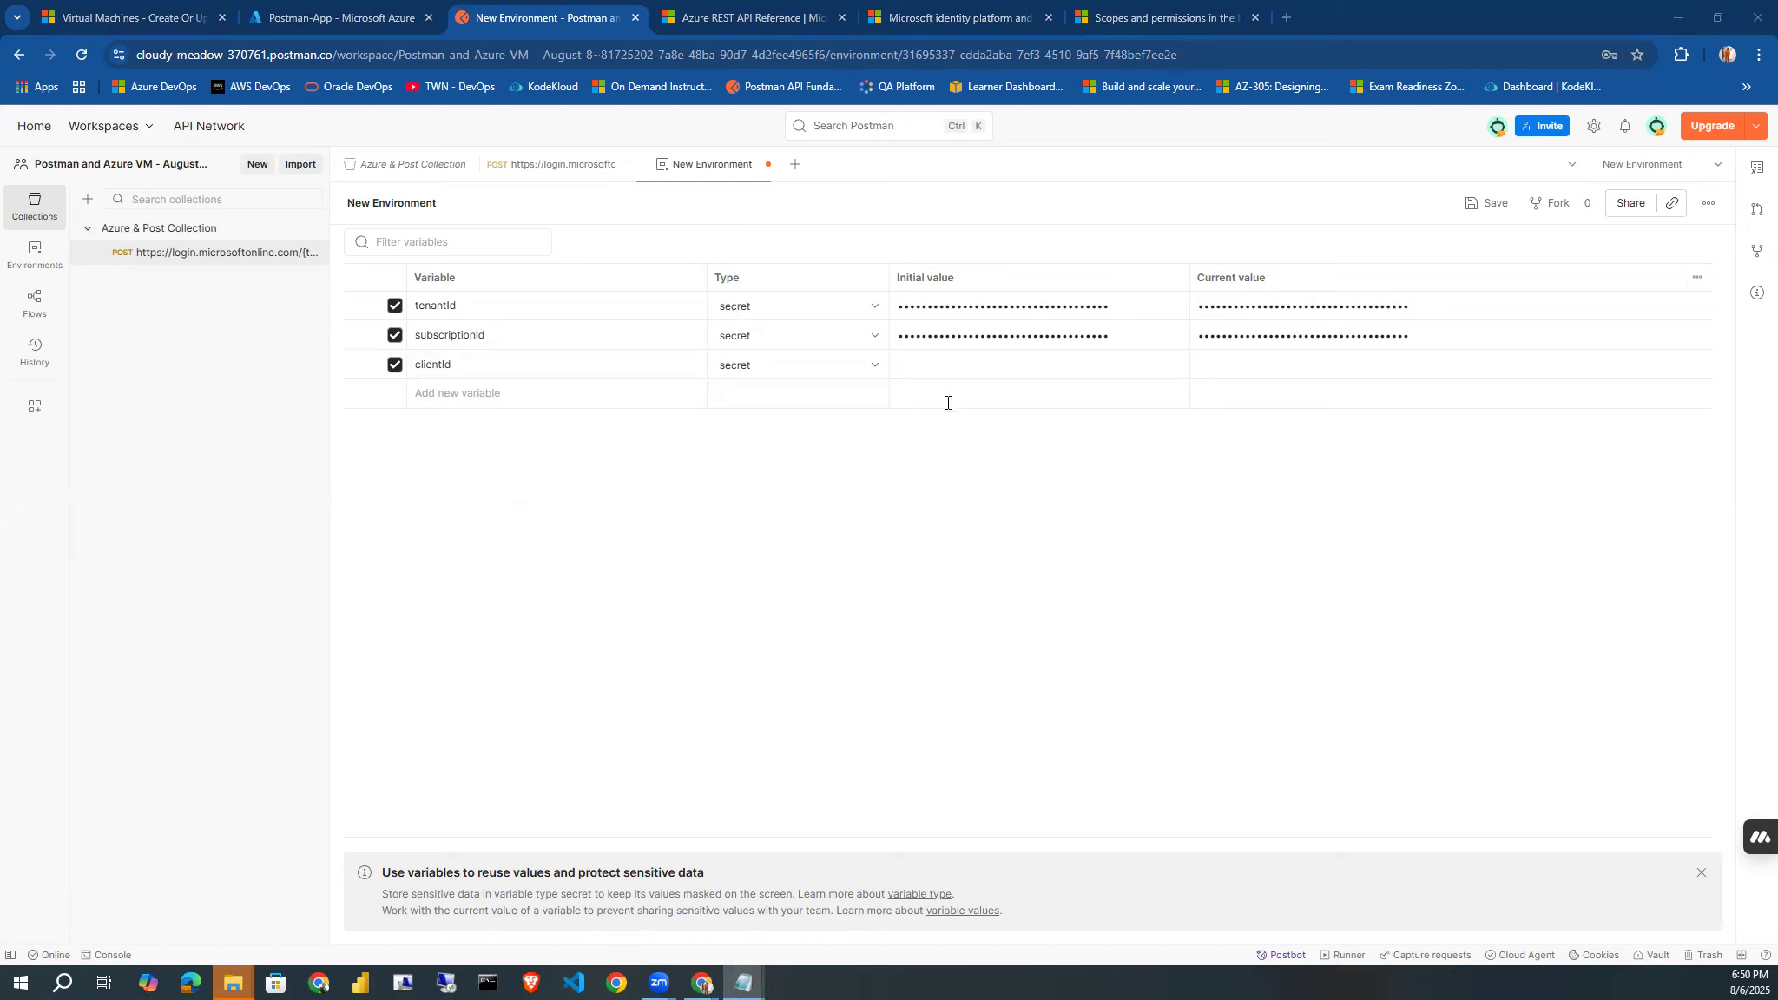
{"action": "left_click", "coordinate": [951, 365]}
{"action": "key", "text": "ctrl+v"}
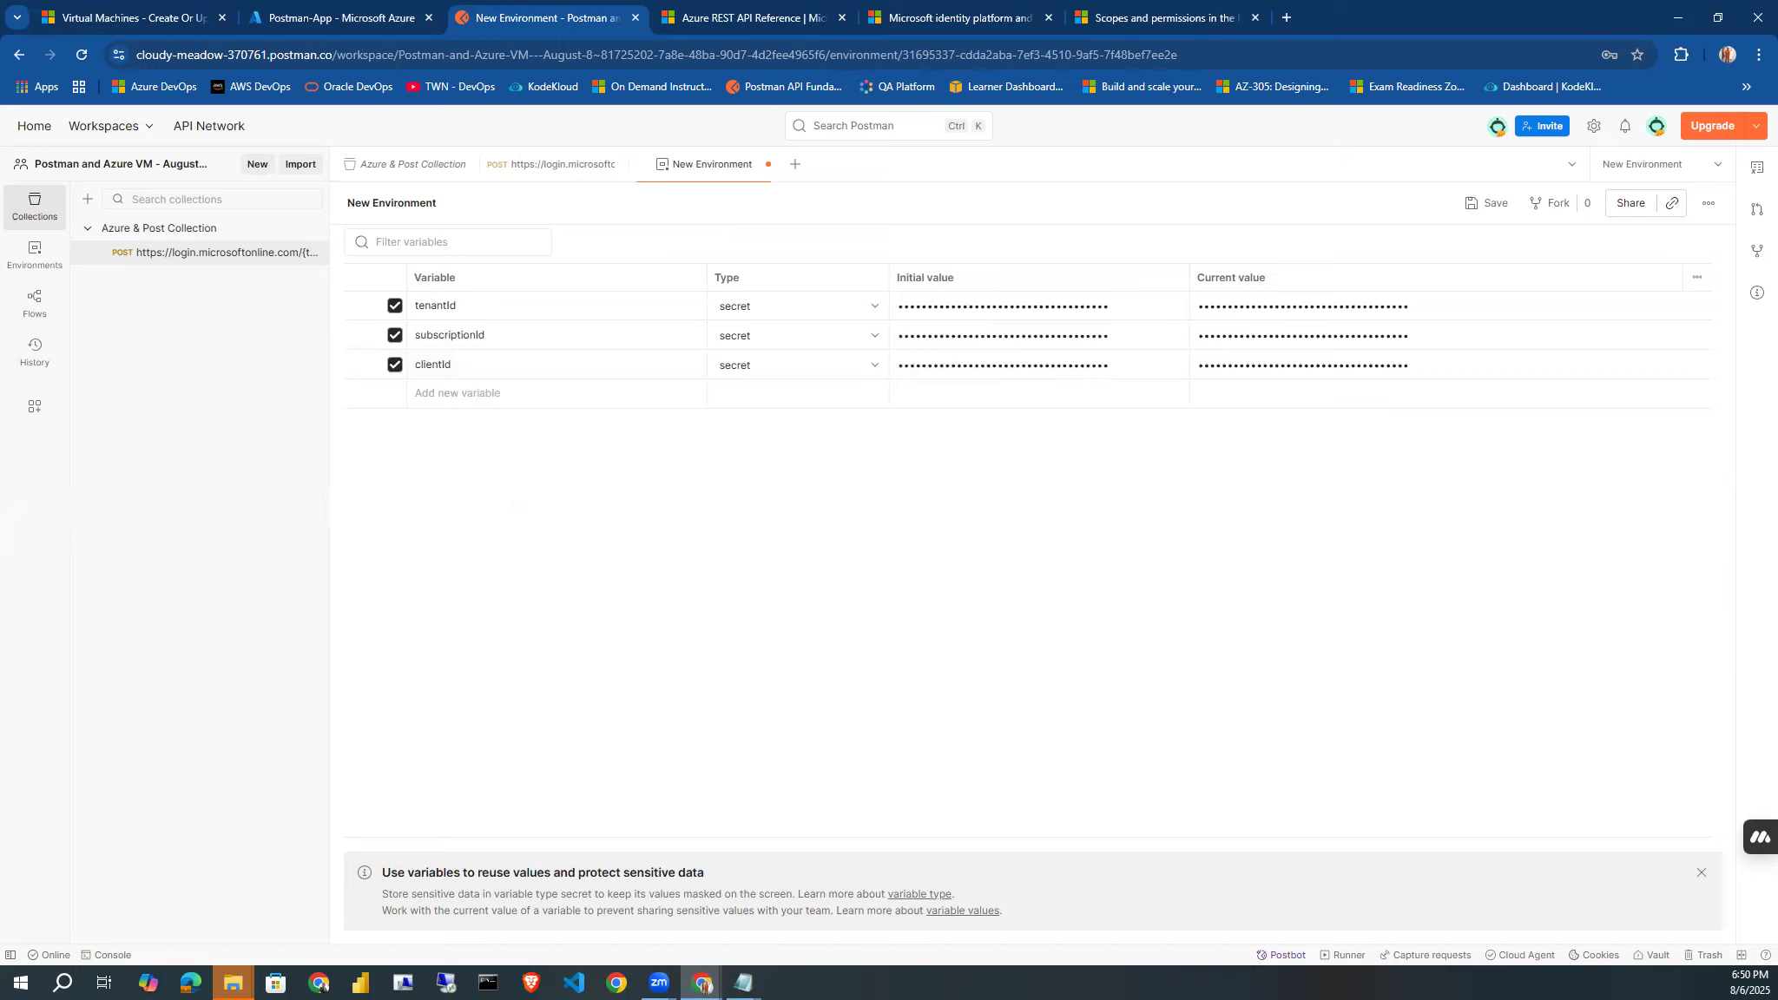
Add a secret-type environment variable client_secret and paste the app's client secret as its initial value.
{"action": "left_click", "coordinate": [424, 396]}
{"action": "type", "text": "client"}
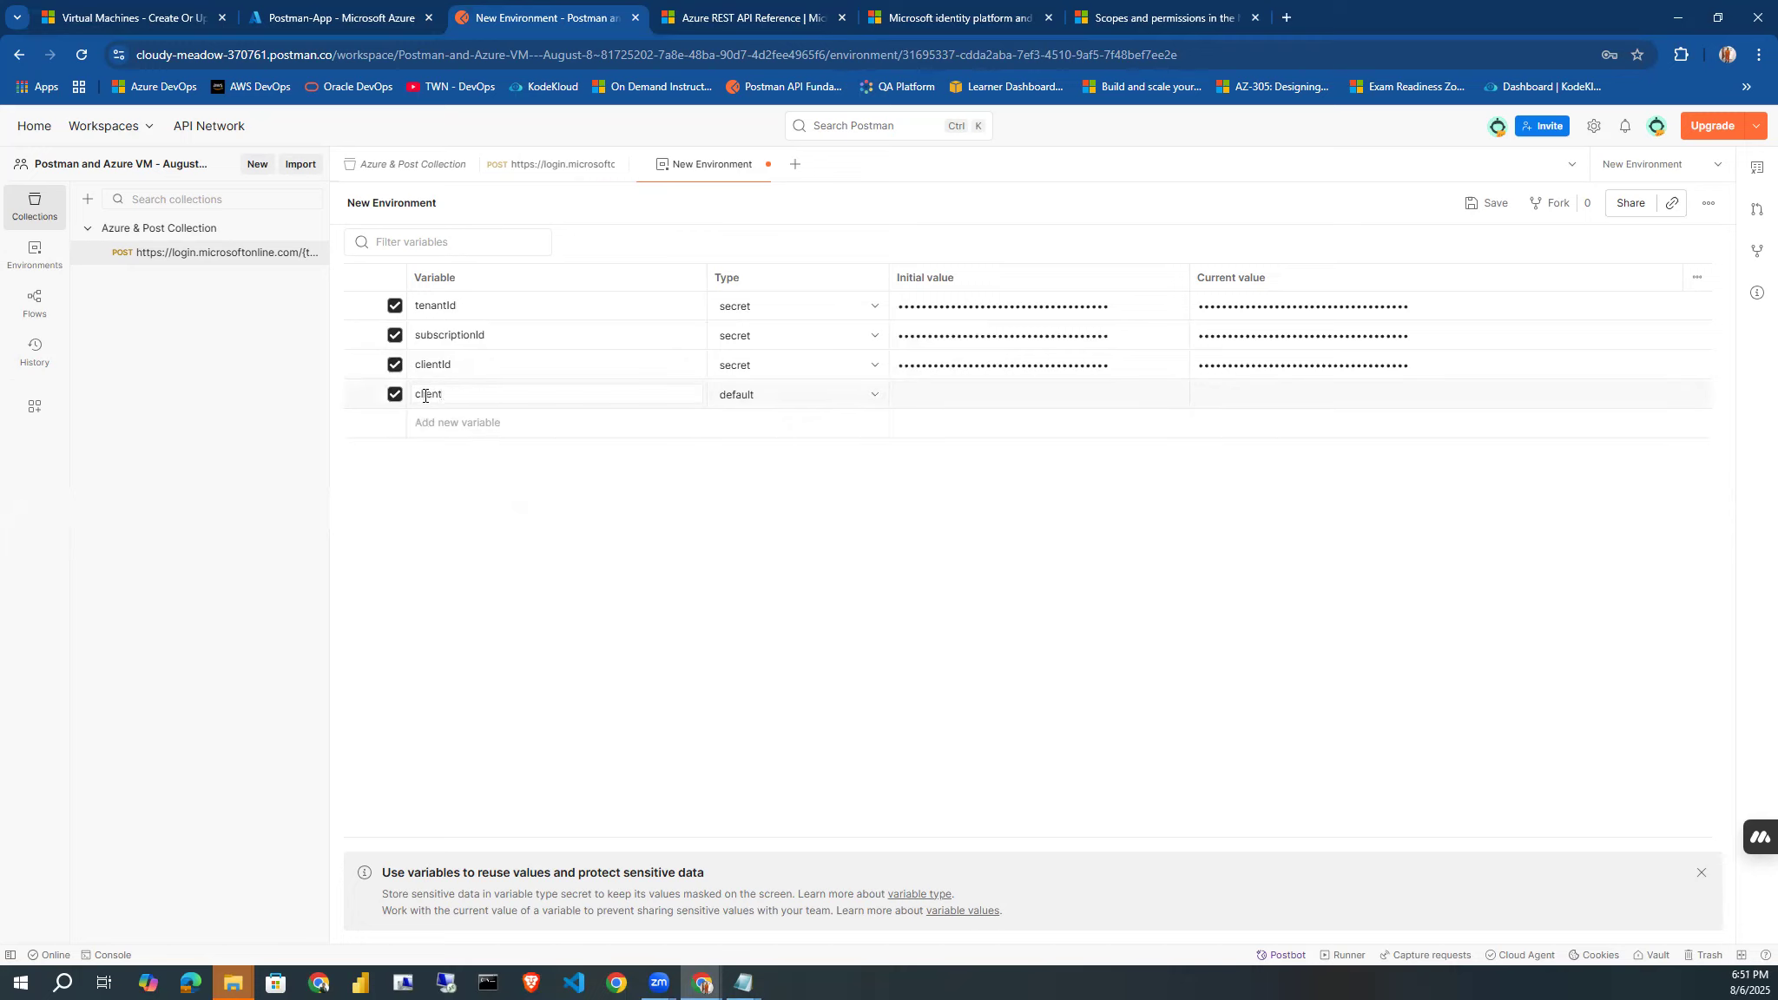
{"action": "type", "text": "_secret"}
{"action": "key", "text": "alt+Tab"}
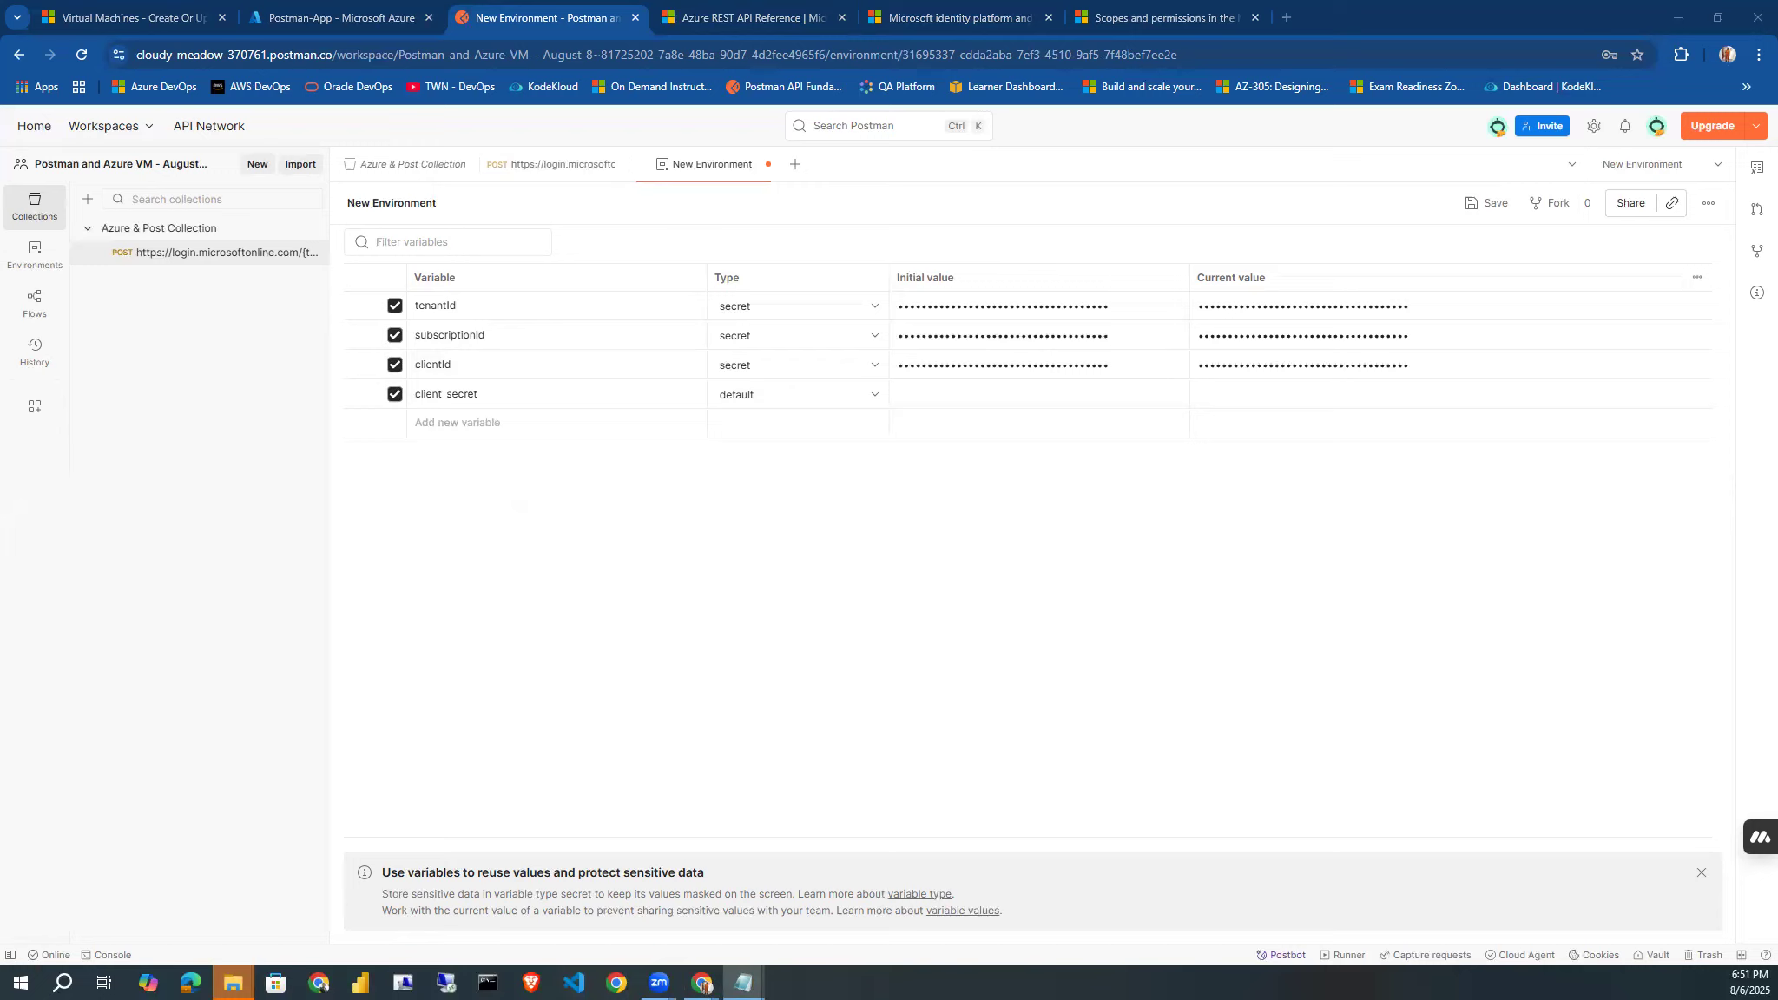
{"action": "left_click", "coordinate": [831, 400]}
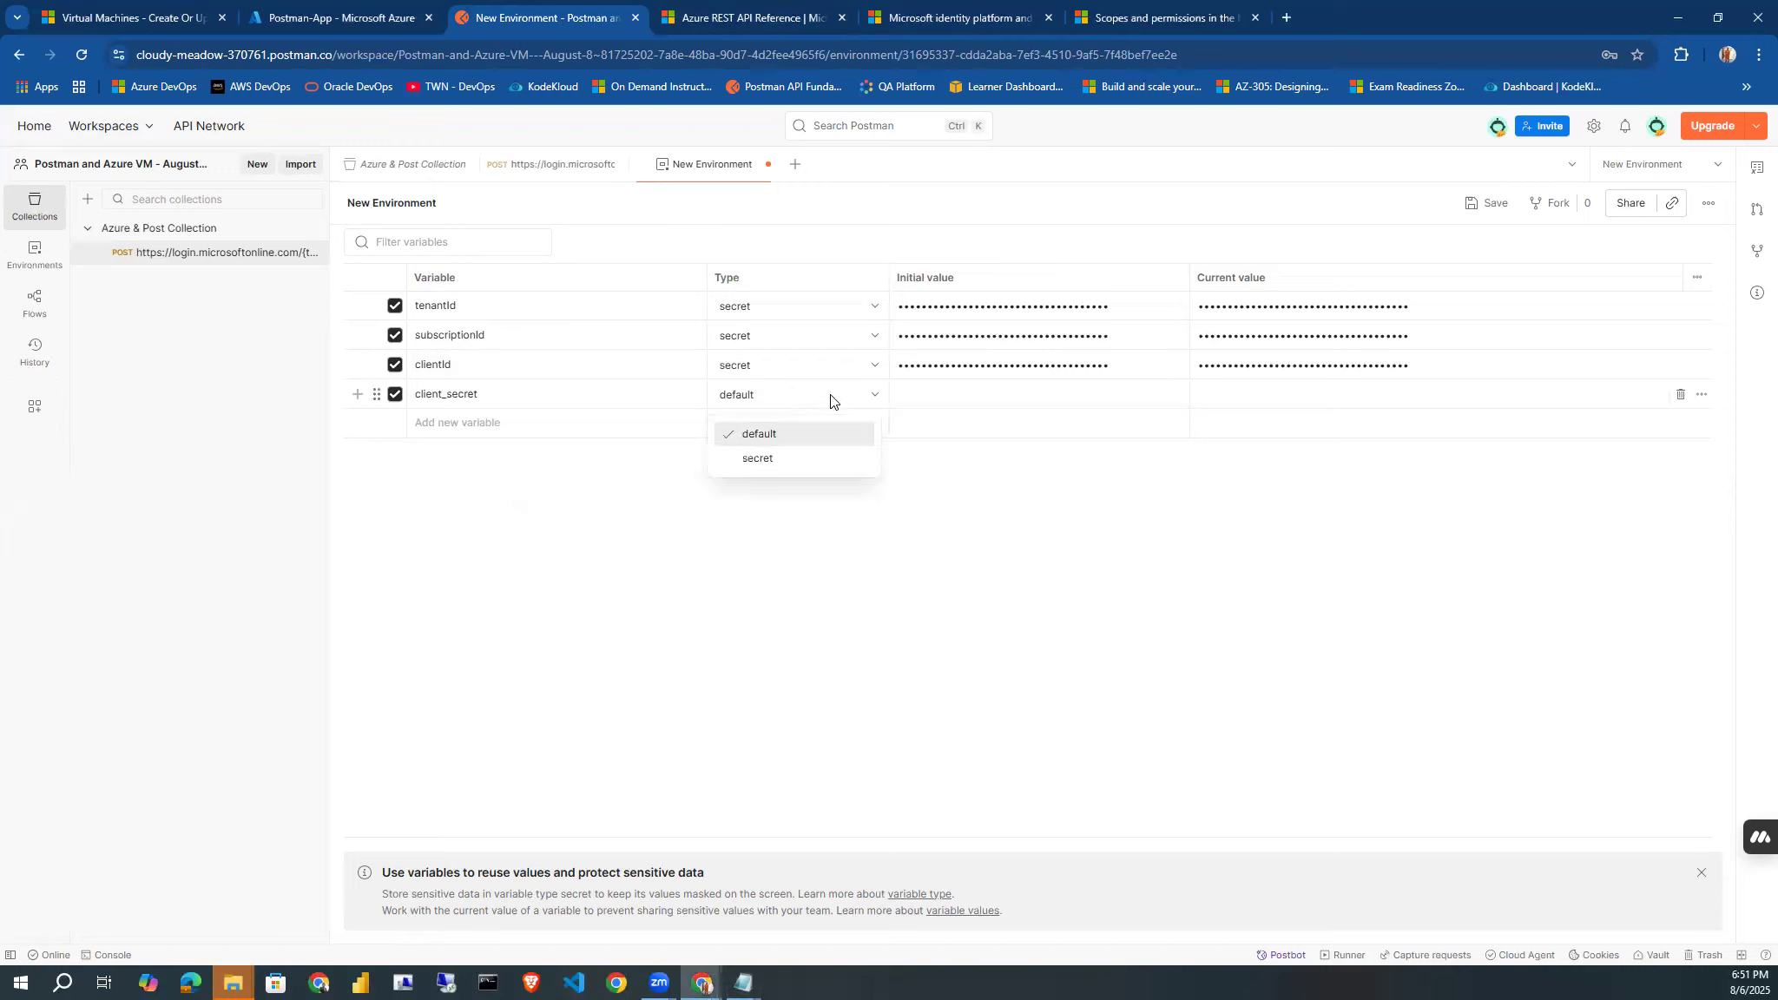
{"action": "left_click", "coordinate": [812, 458]}
{"action": "left_click", "coordinate": [947, 401]}
{"action": "key", "text": "ctrl+v"}
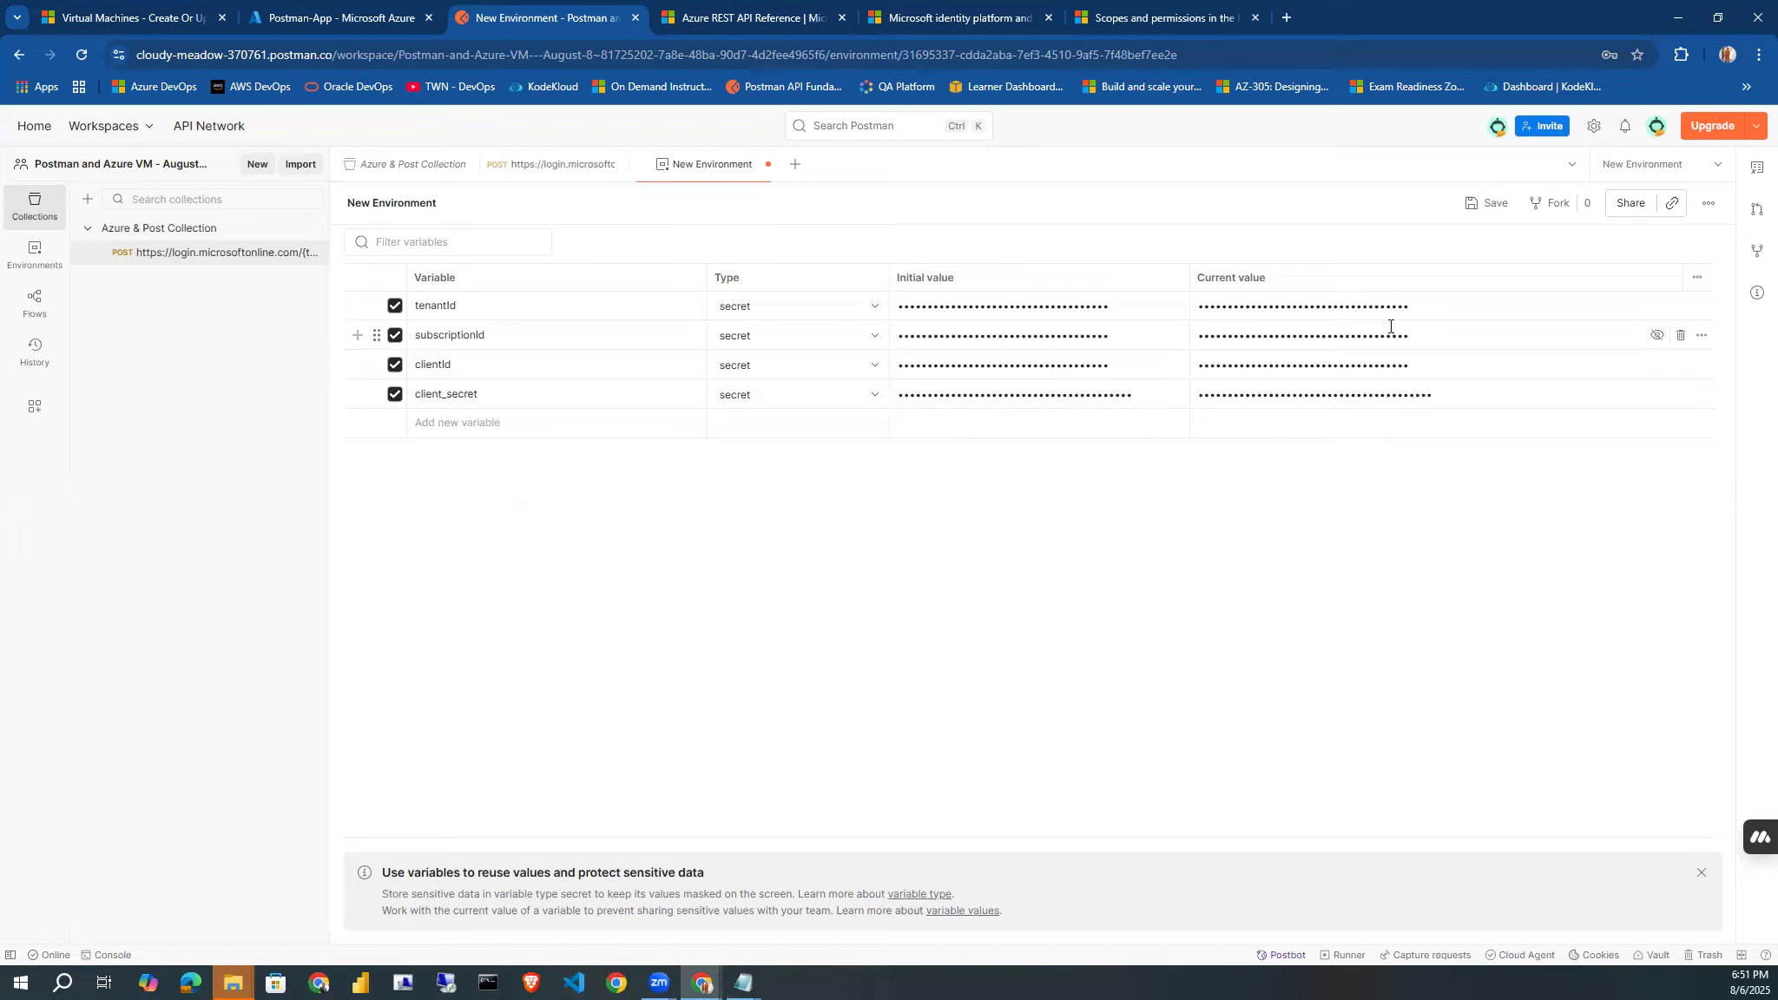
Save the new environment, and add the query parameter grant_type with the value client_credentials to the POST token request.
{"action": "left_click", "coordinate": [1490, 208]}
{"action": "left_click", "coordinate": [531, 165]}
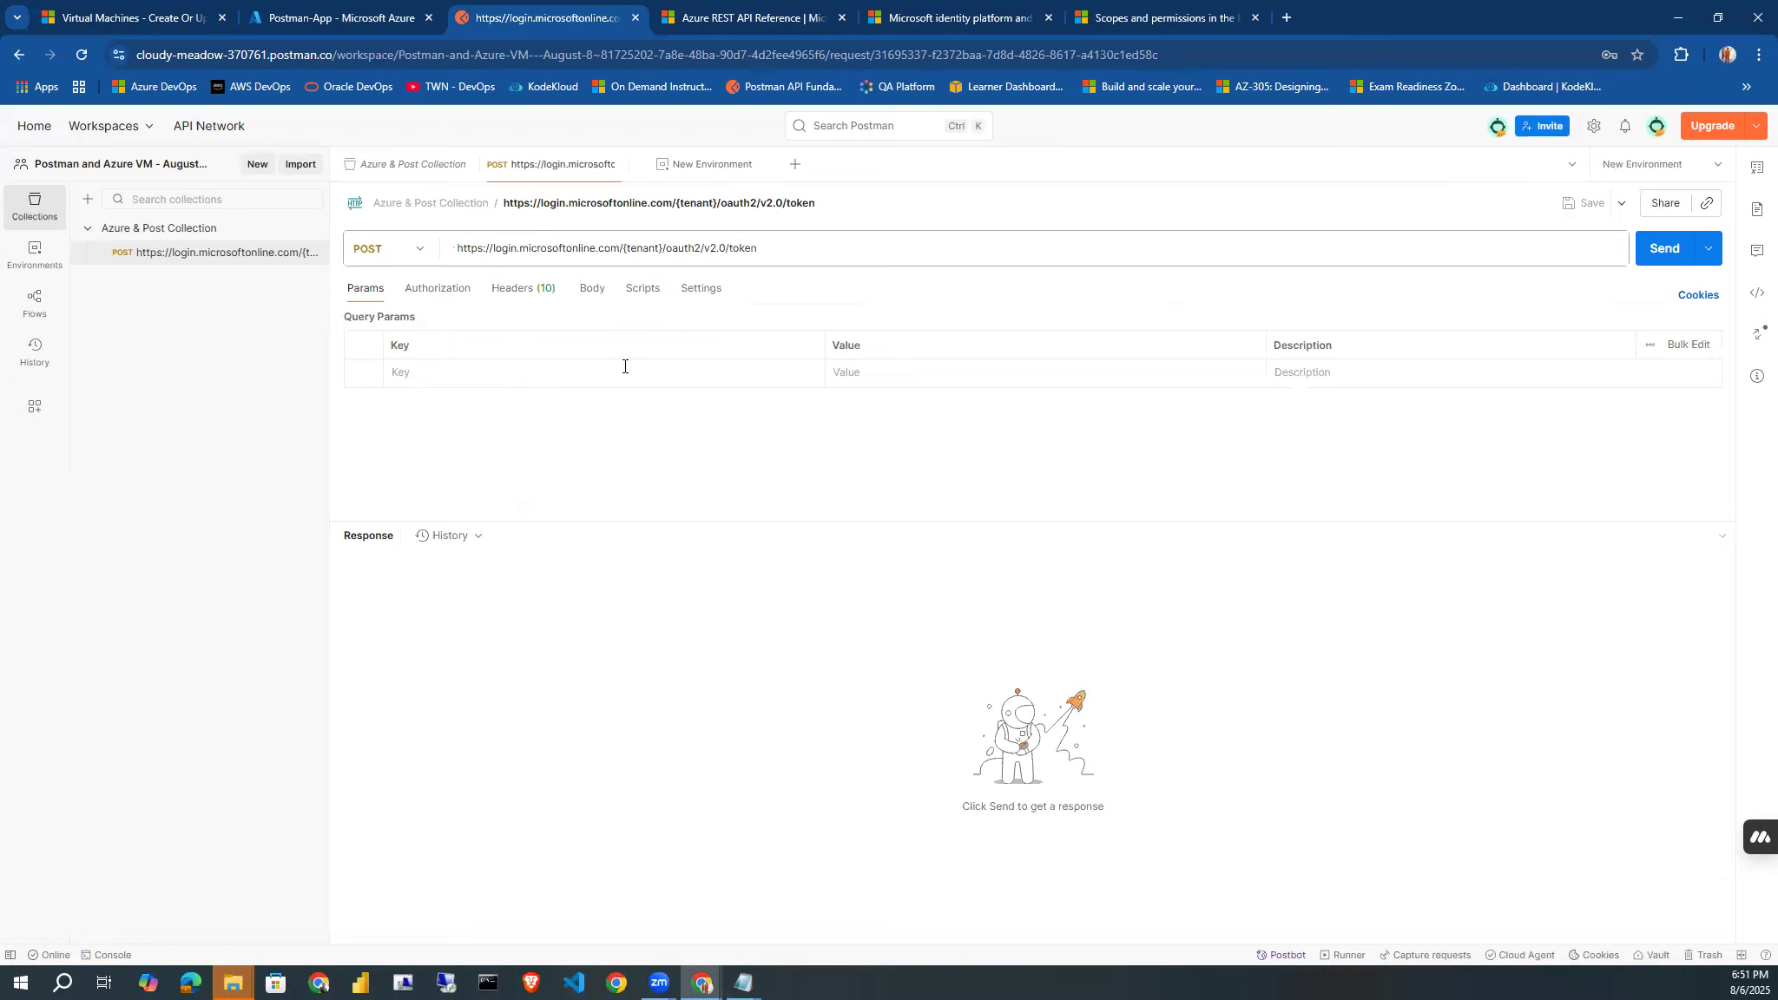
{"action": "left_click", "coordinate": [598, 386]}
{"action": "type", "text": "grant_type"}
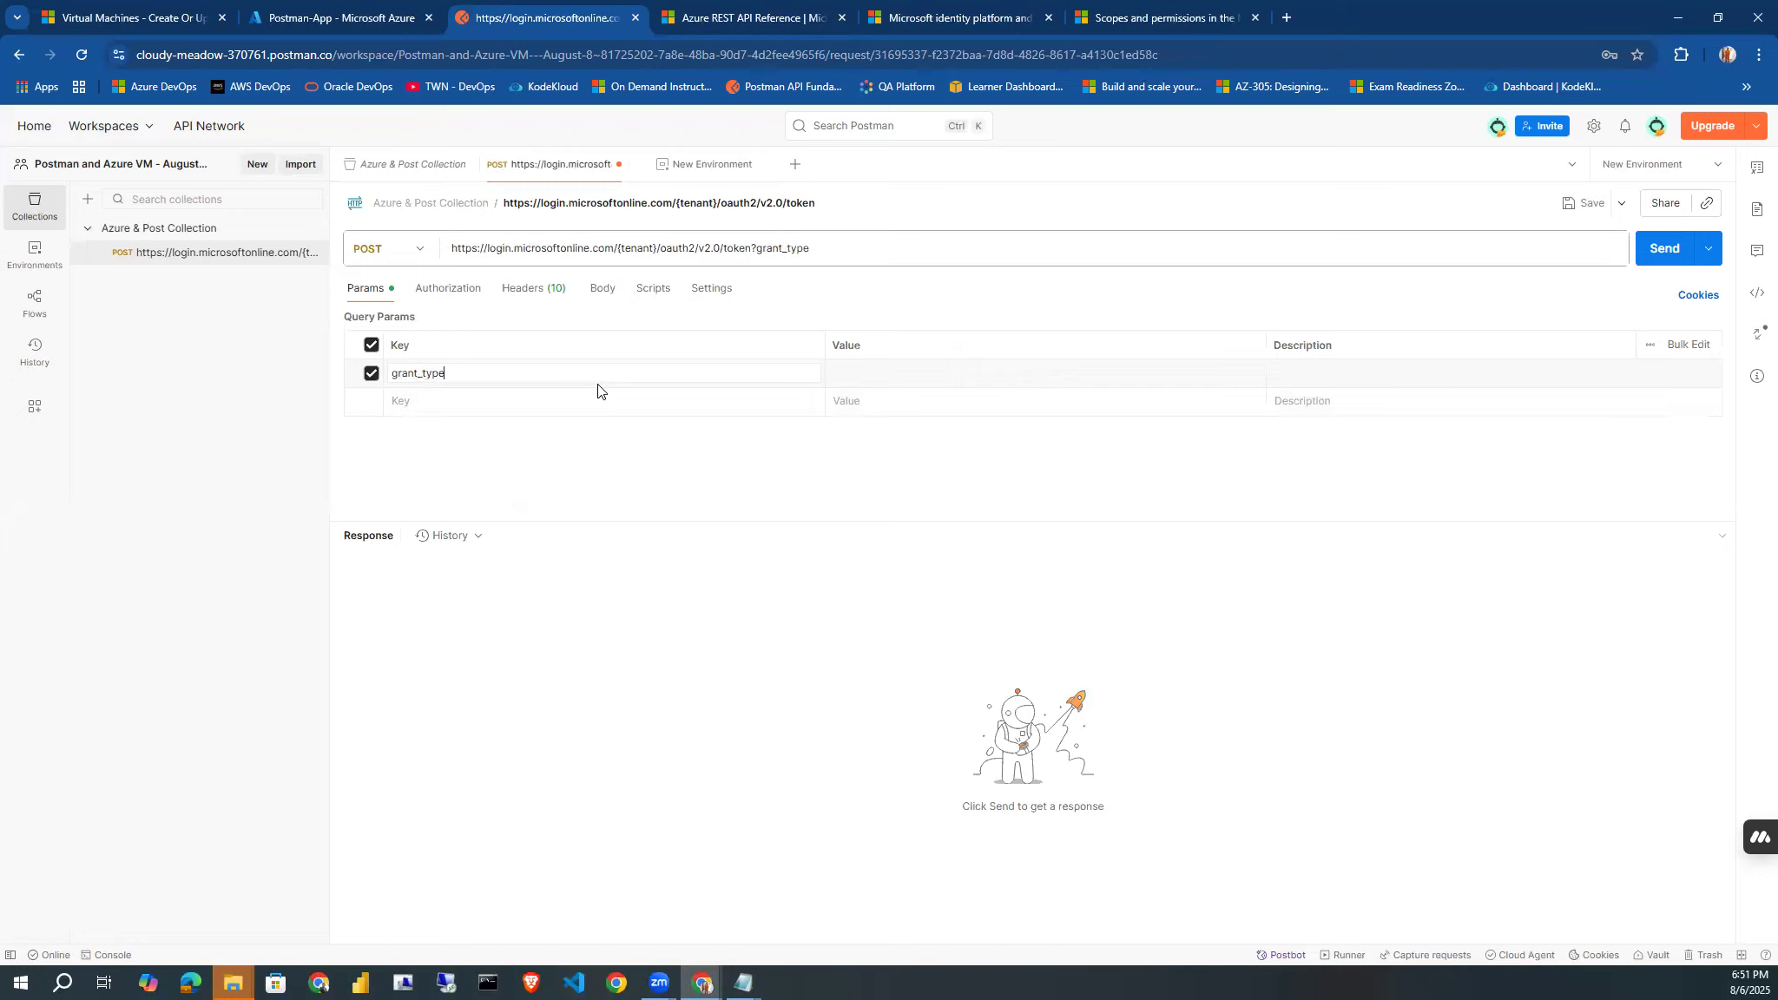
{"action": "left_click", "coordinate": [866, 373]}
{"action": "type", "text": "client"}
{"action": "type", "text": "_a"}
{"action": "type", "text": "ren"}
{"action": "key", "text": "BackSpace"}
{"action": "type", "text": "dentials"}
Add a second query parameter with the key scope to the token request.
{"action": "left_click", "coordinate": [562, 402]}
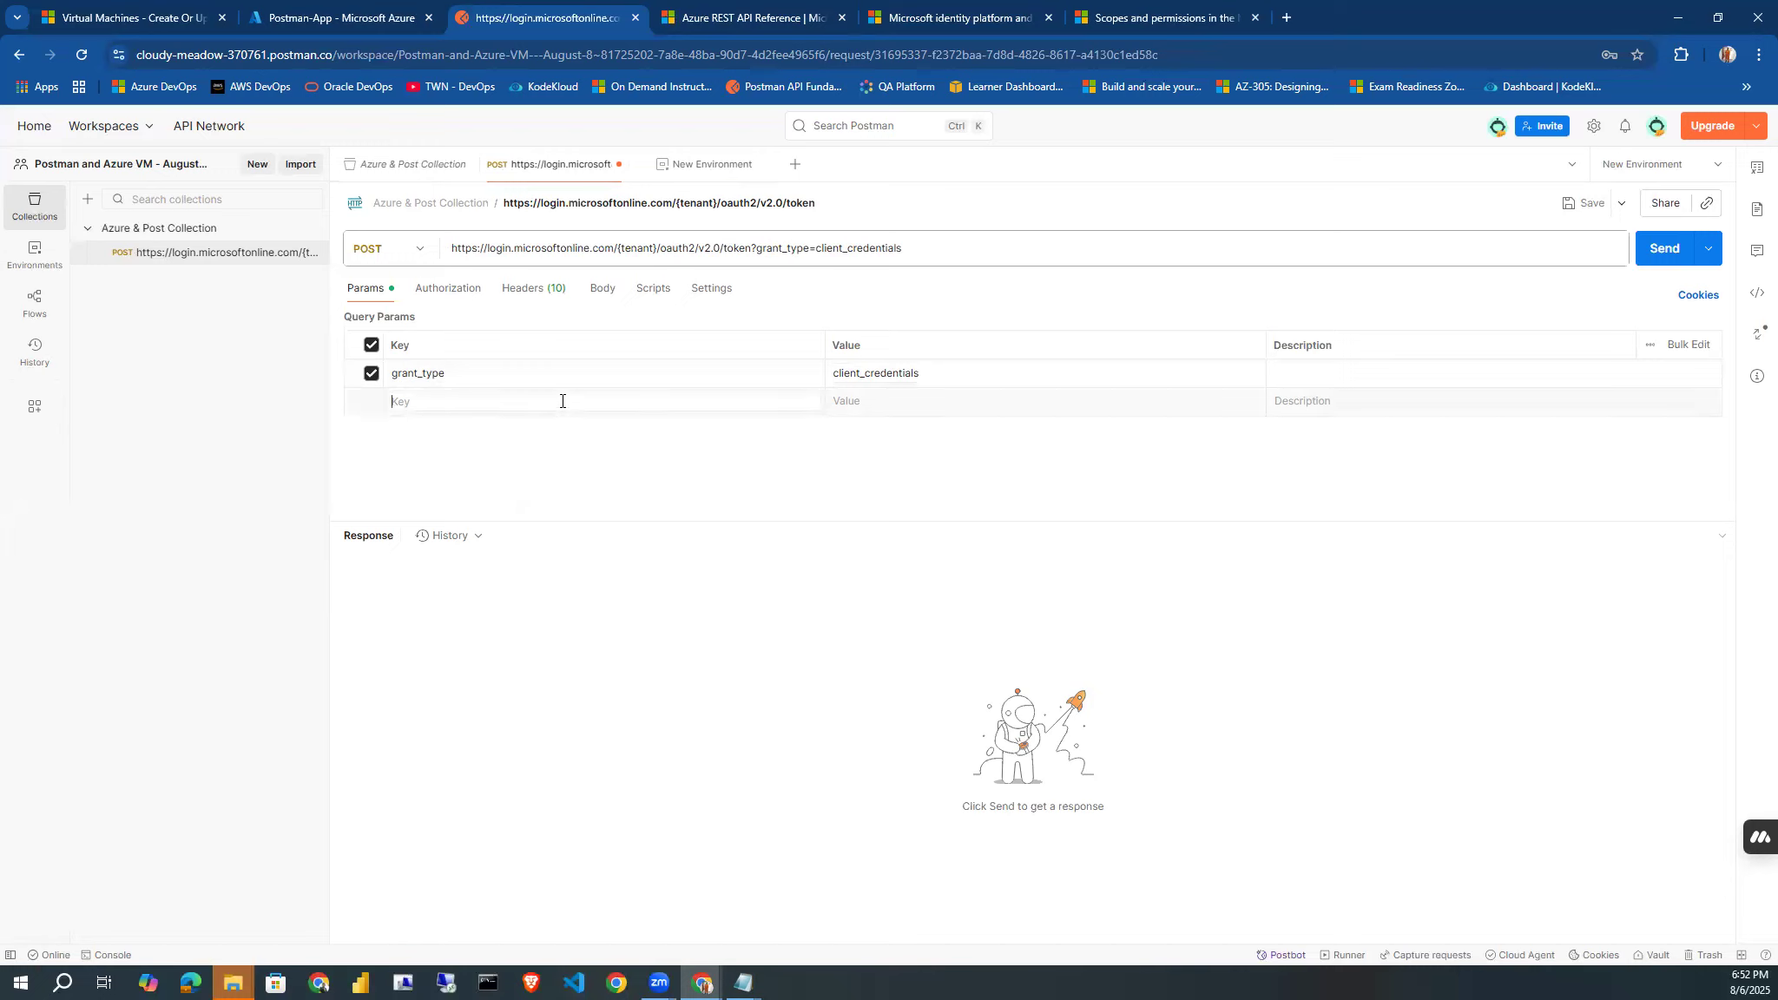
{"action": "type", "text": "scope"}
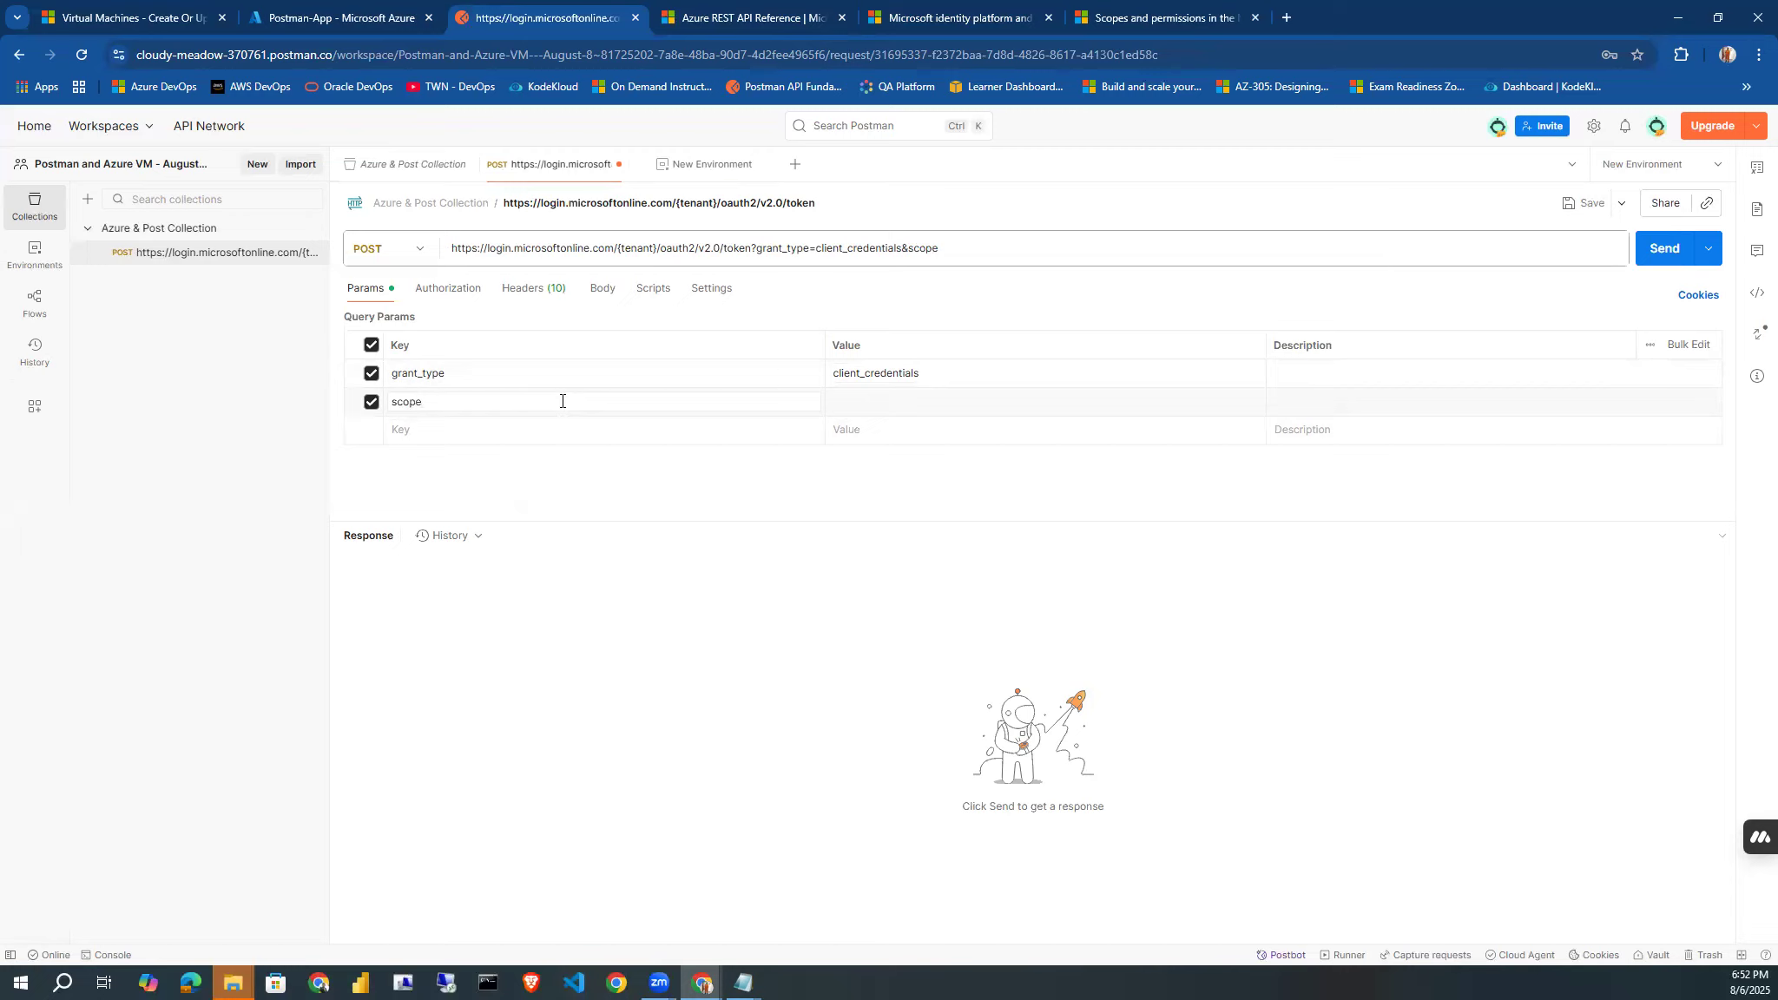
{"action": "left_click", "coordinate": [858, 408]}
{"action": "left_click", "coordinate": [1163, 17]}
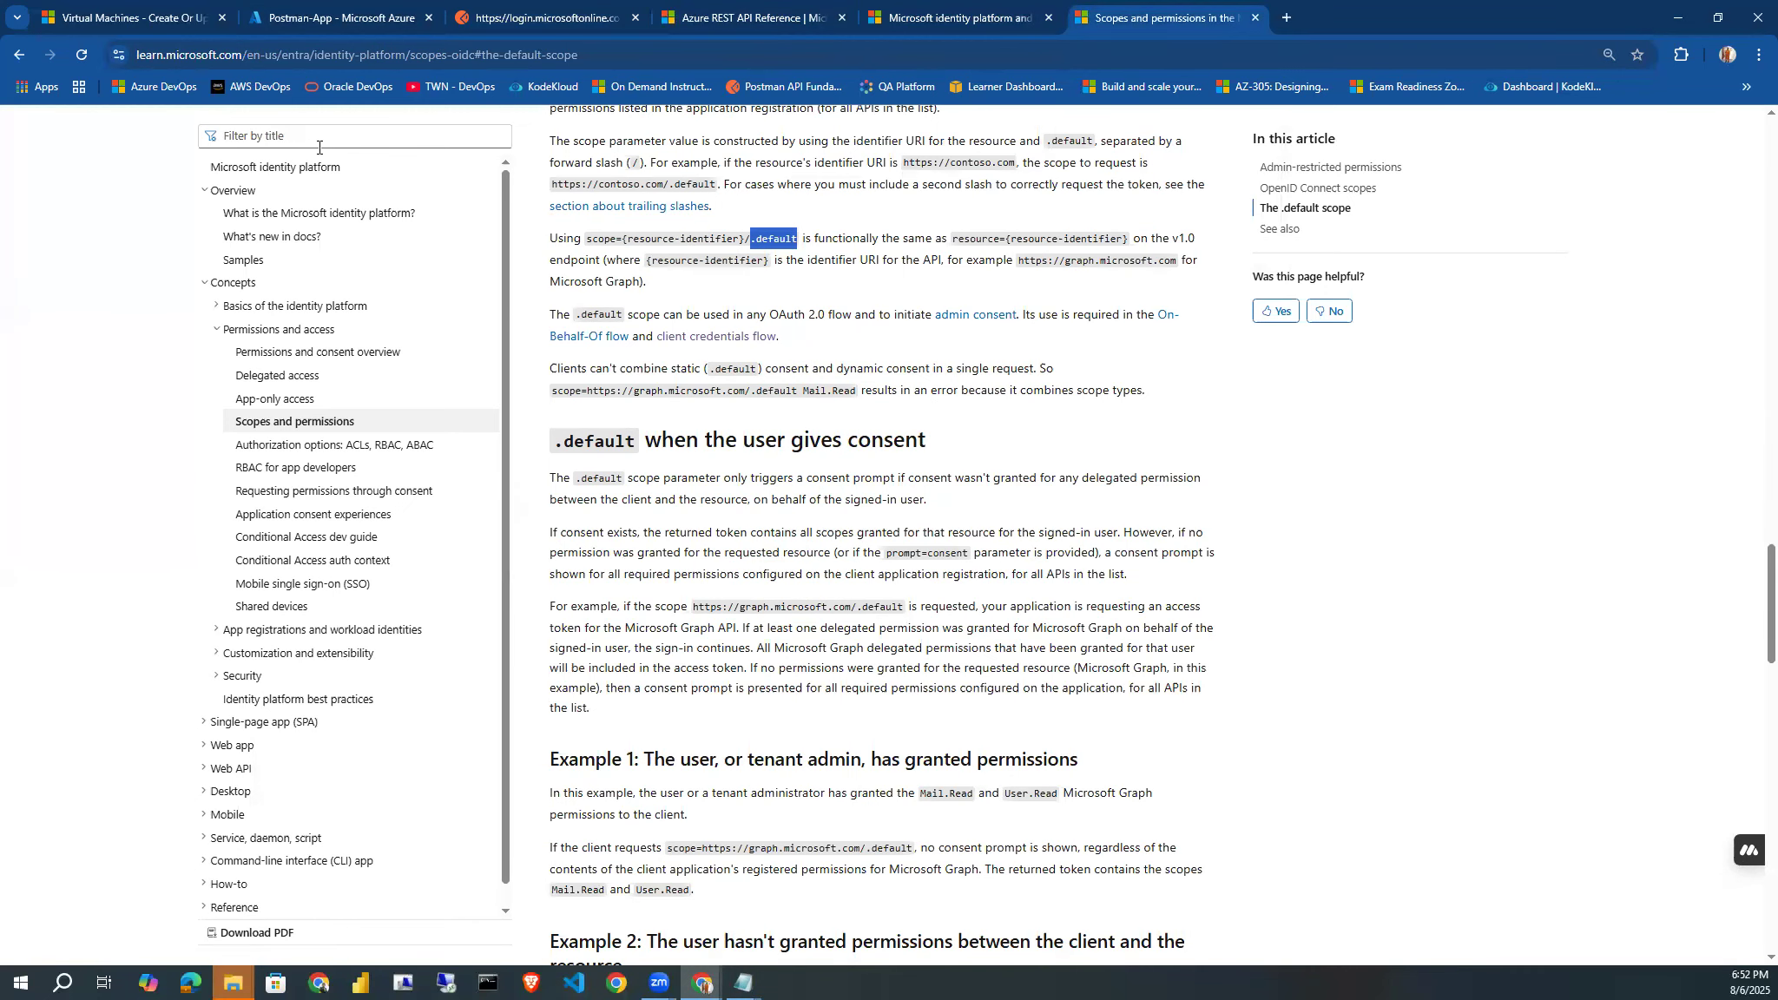
{"action": "left_click", "coordinate": [313, 26]}
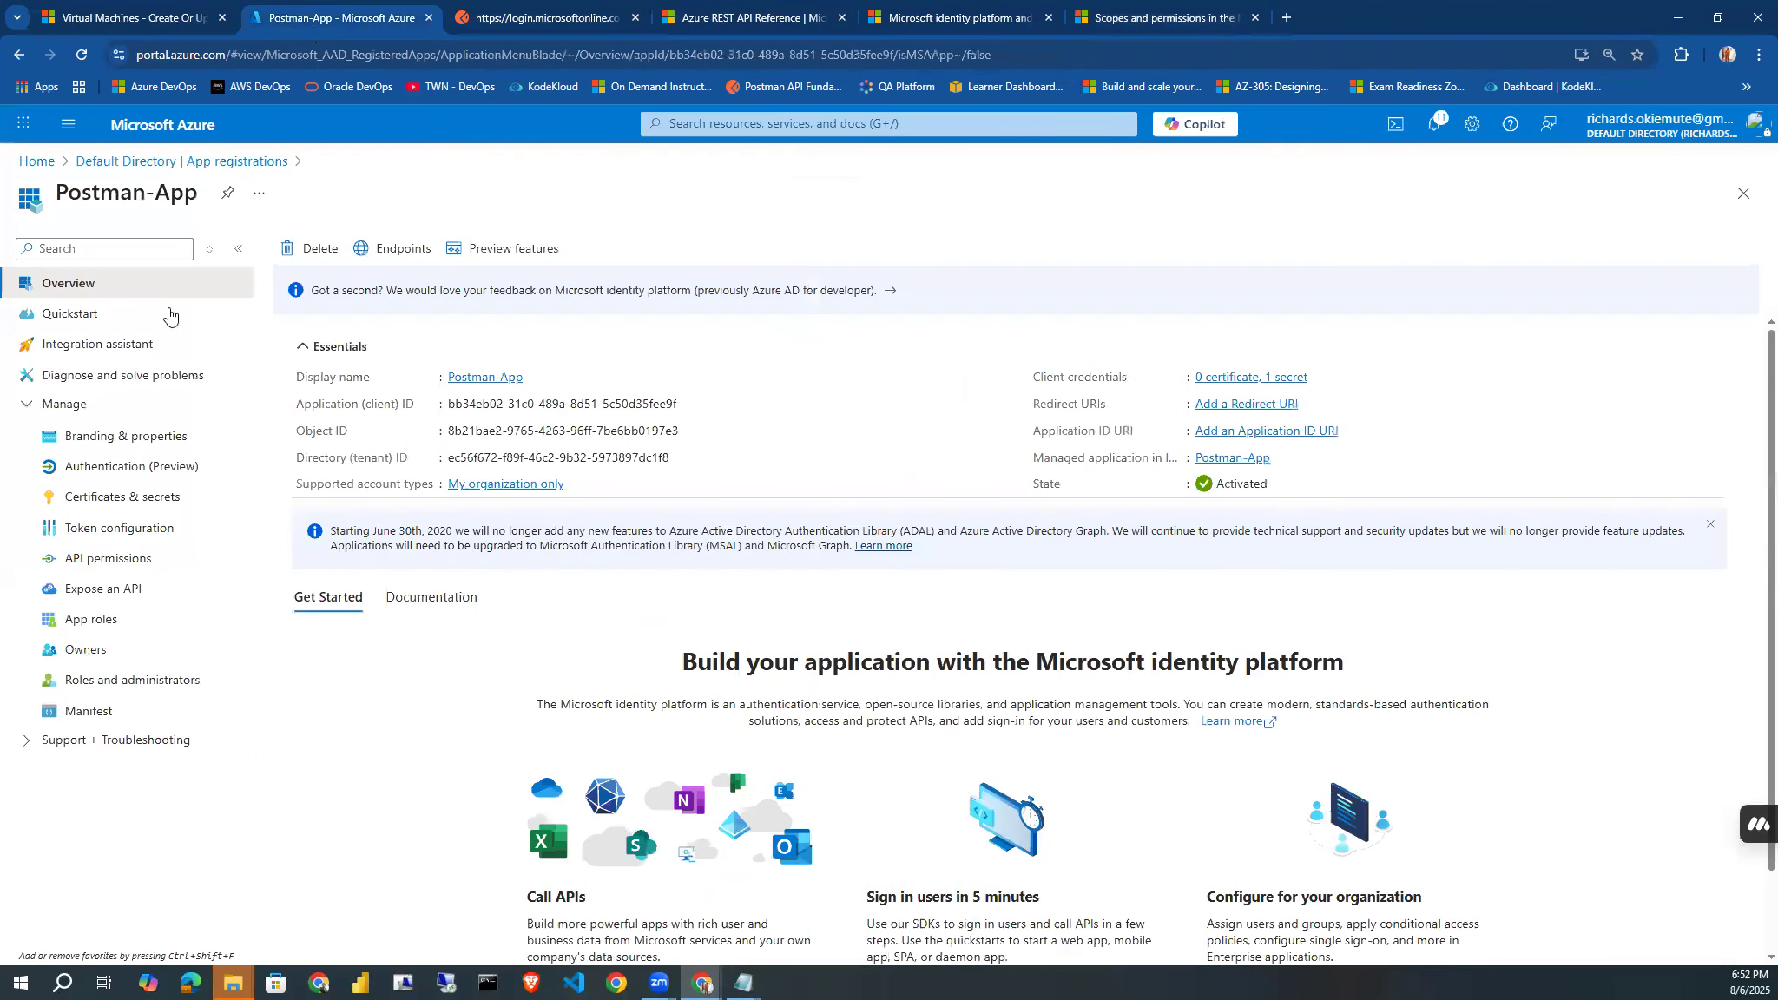
{"action": "left_click", "coordinate": [113, 560]}
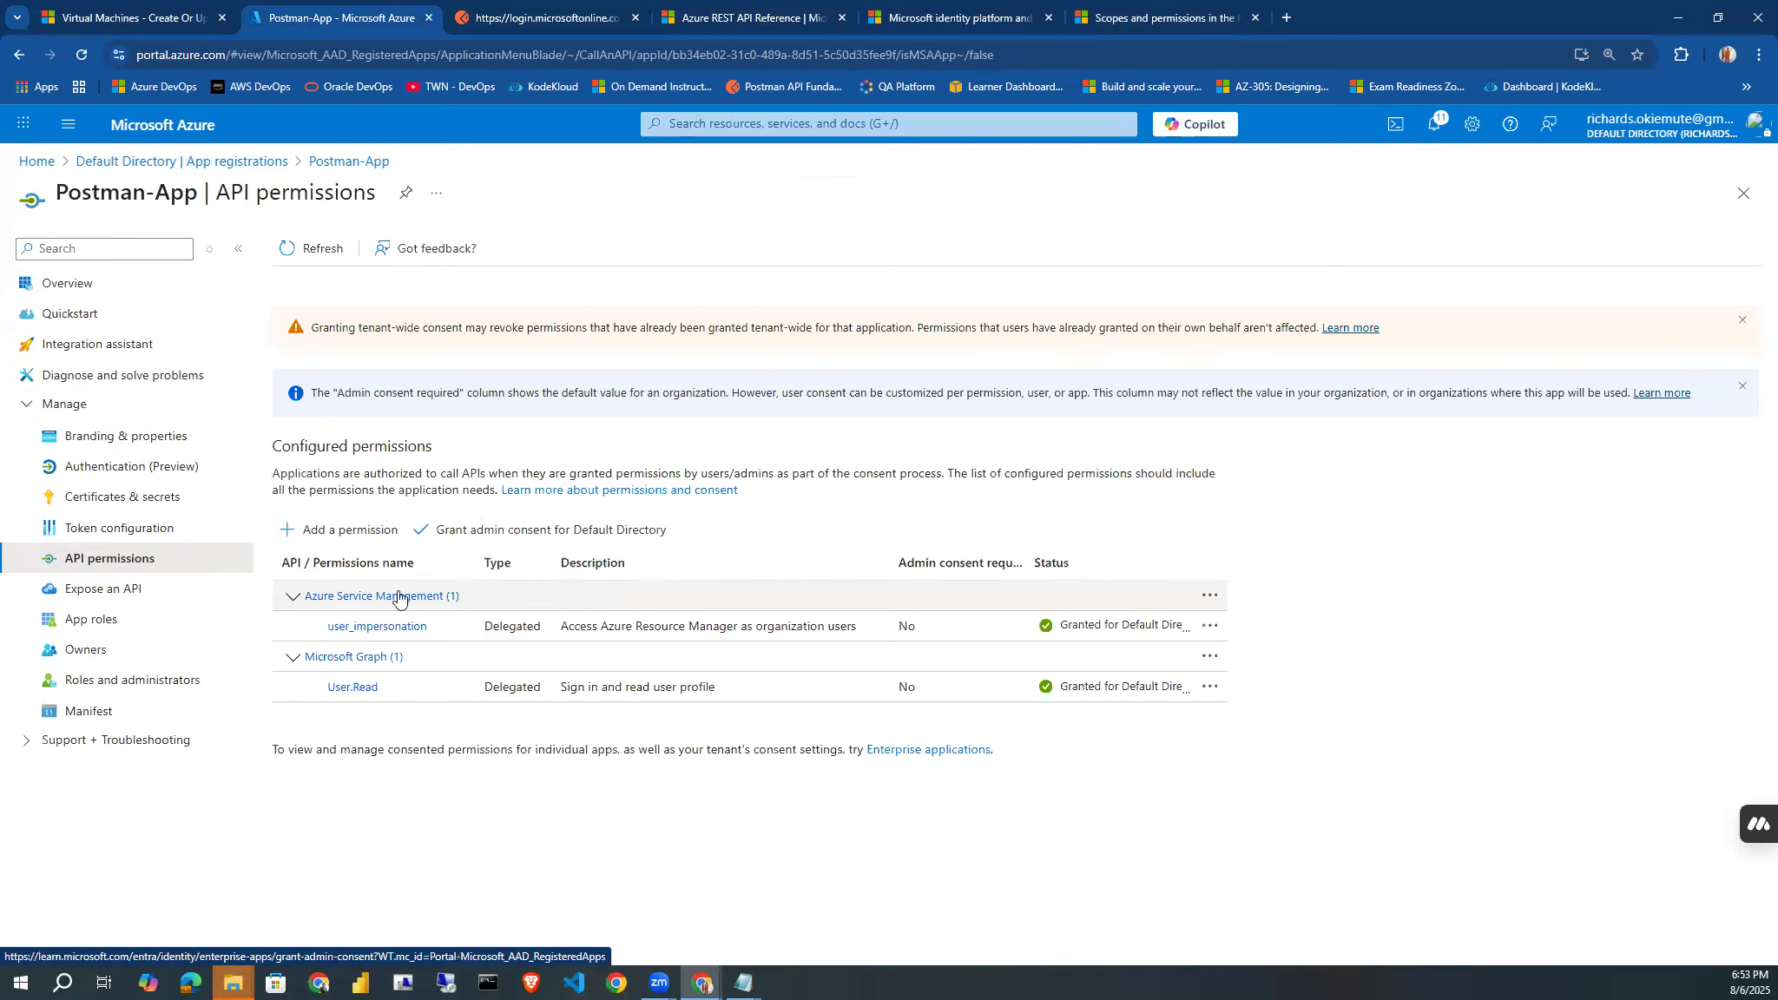
{"action": "left_click", "coordinate": [338, 532]}
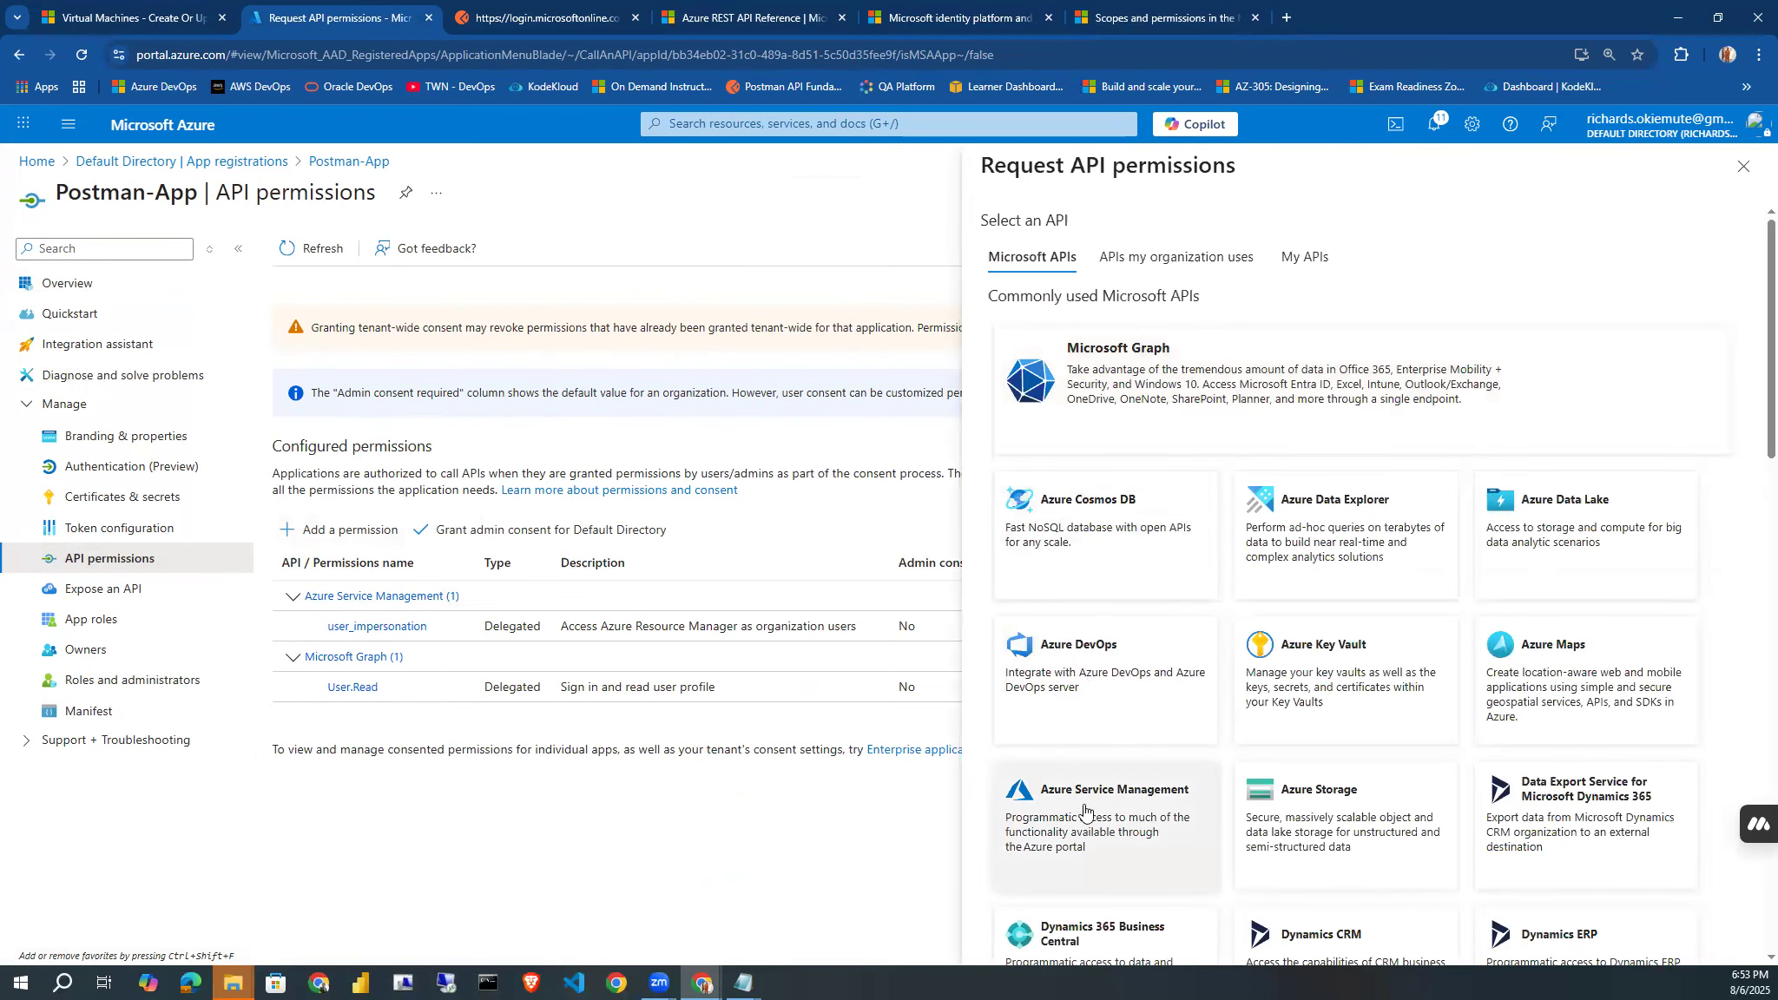
{"action": "left_click", "coordinate": [1084, 810]}
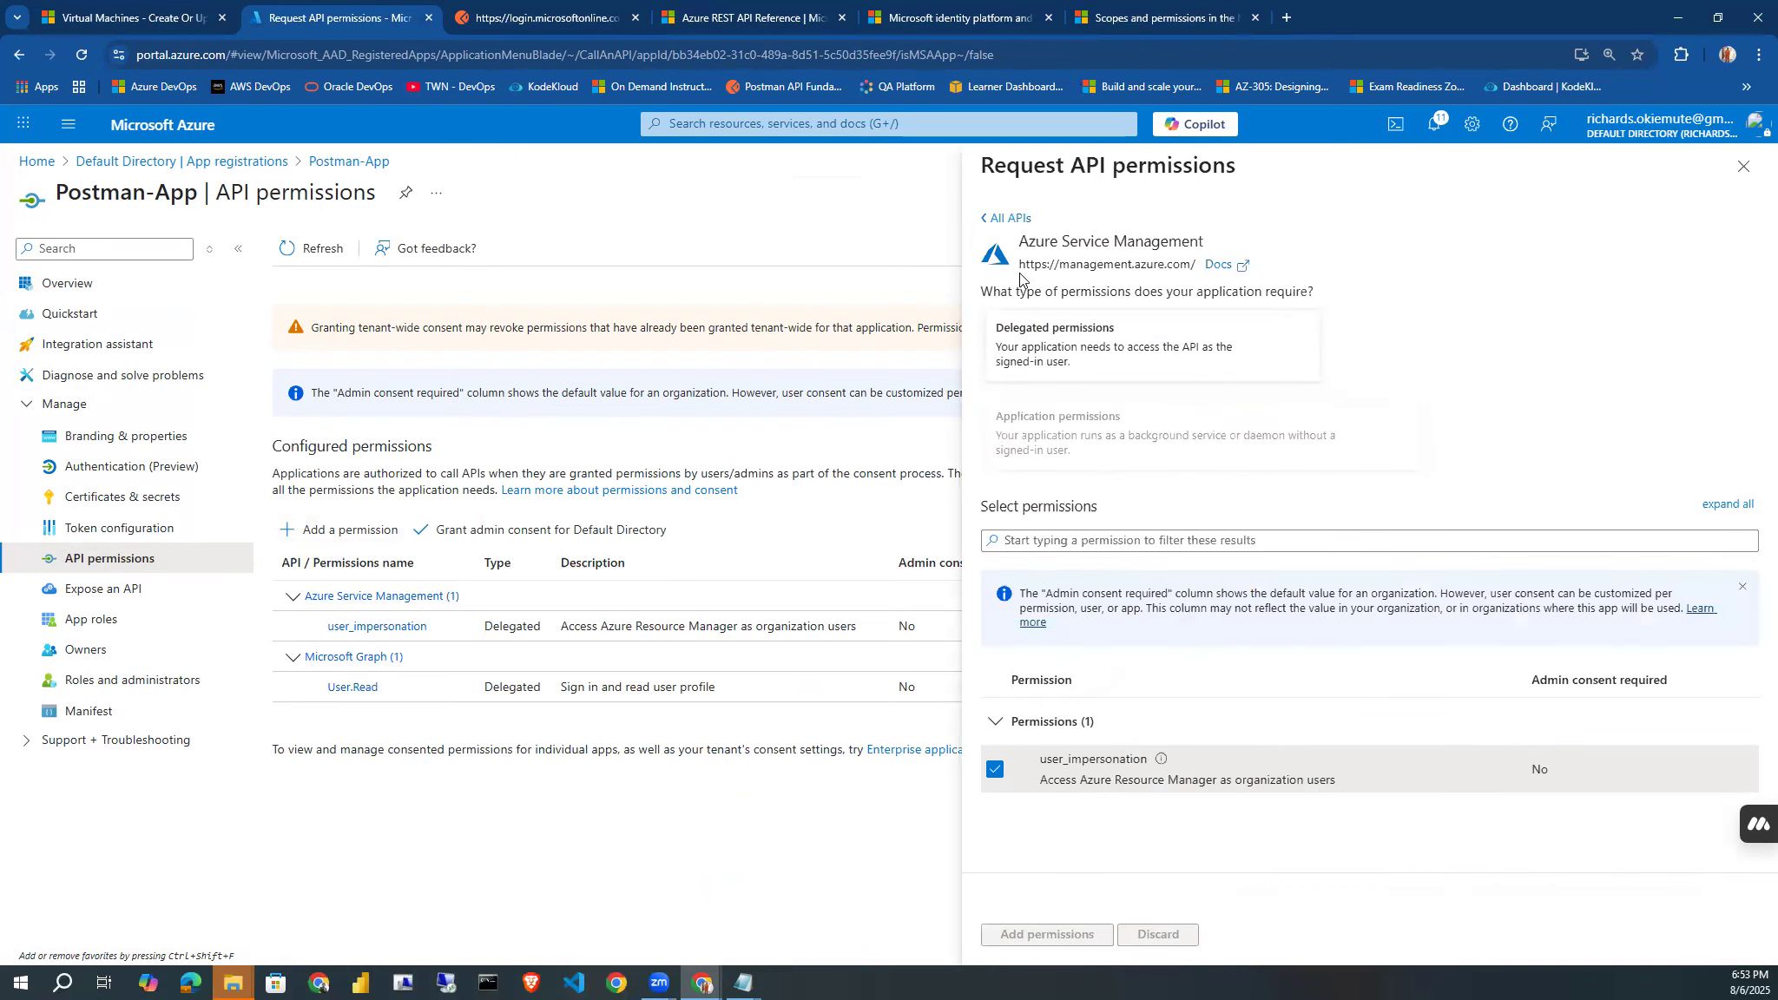
{"action": "left_click_drag", "start_coordinate": [1018, 271], "coordinate": [1195, 260]}
{"action": "key", "text": "ctrl+c"}
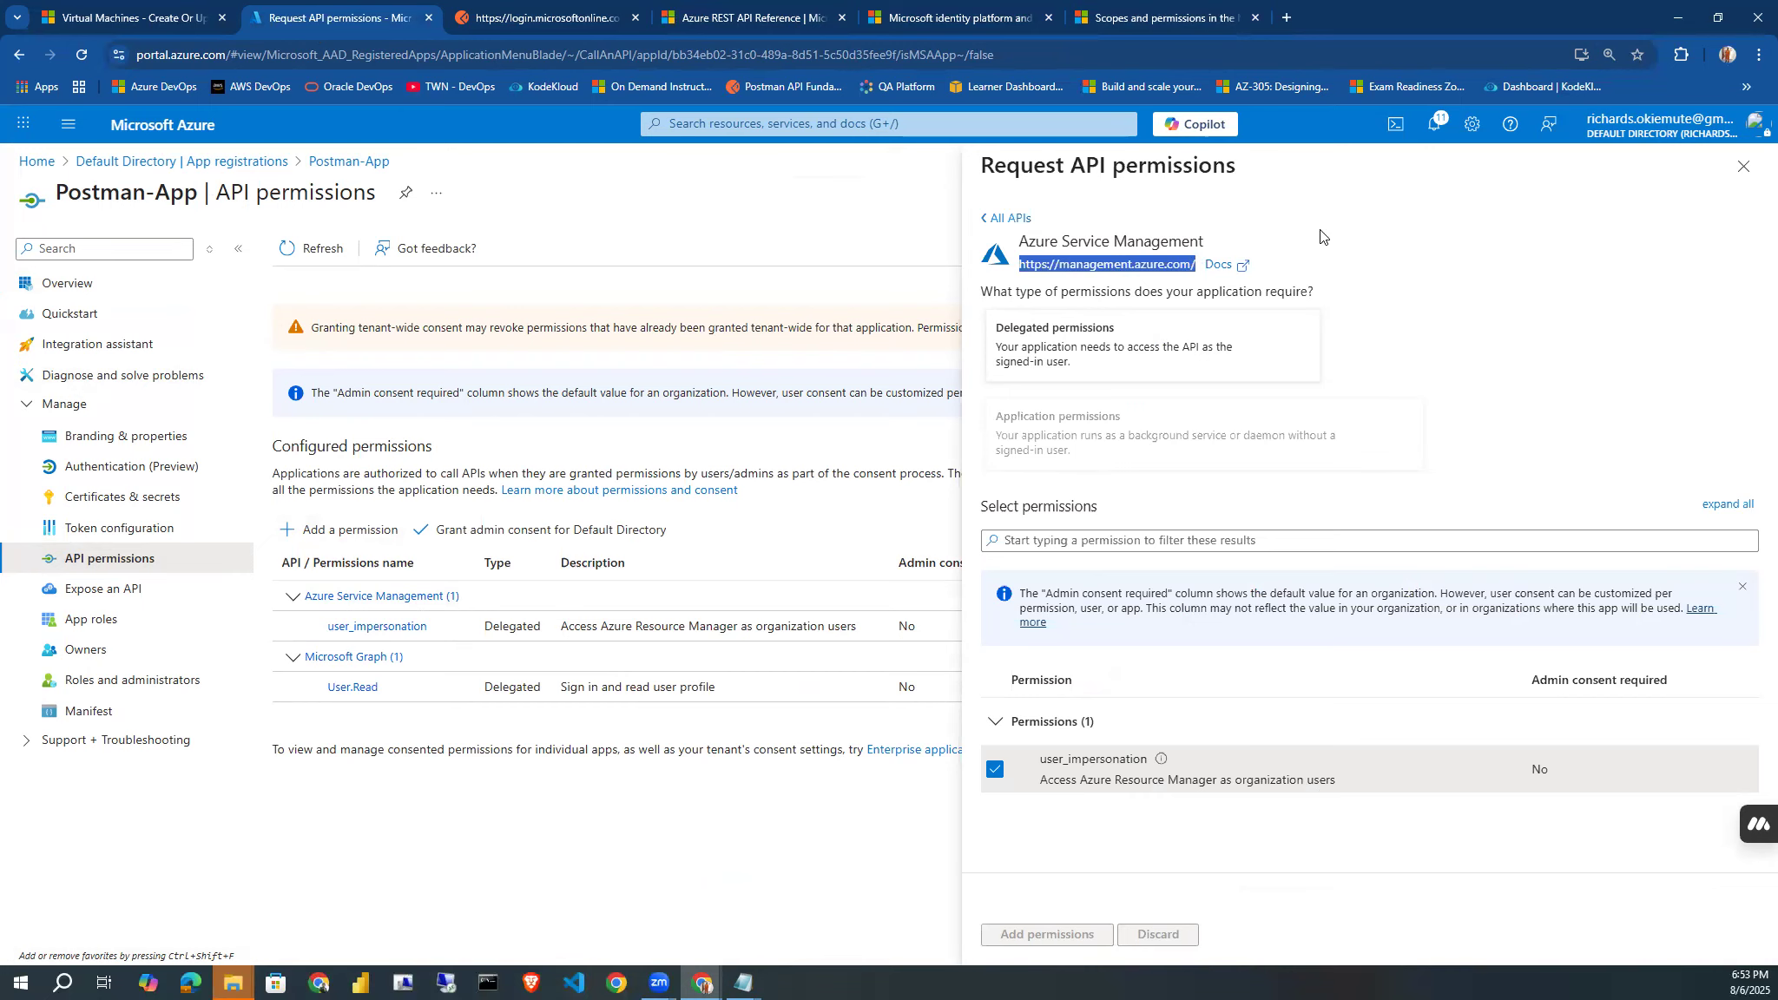
{"action": "left_click", "coordinate": [1745, 167]}
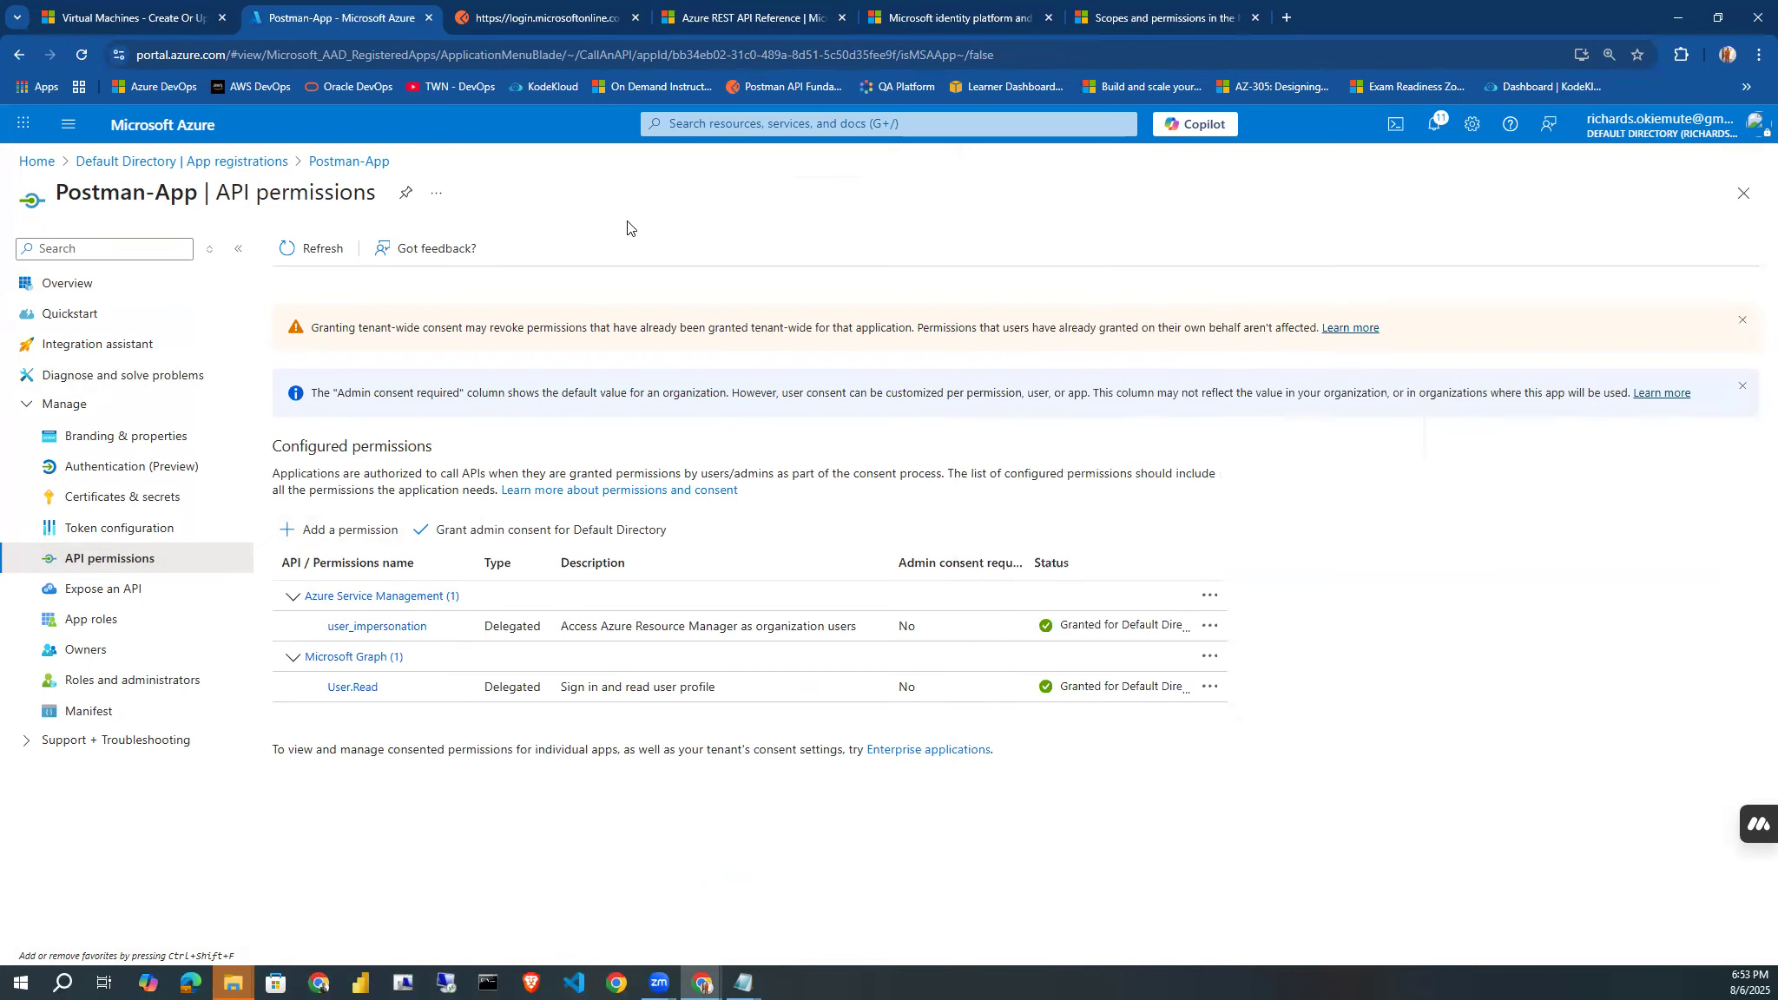
{"action": "left_click", "coordinate": [544, 25]}
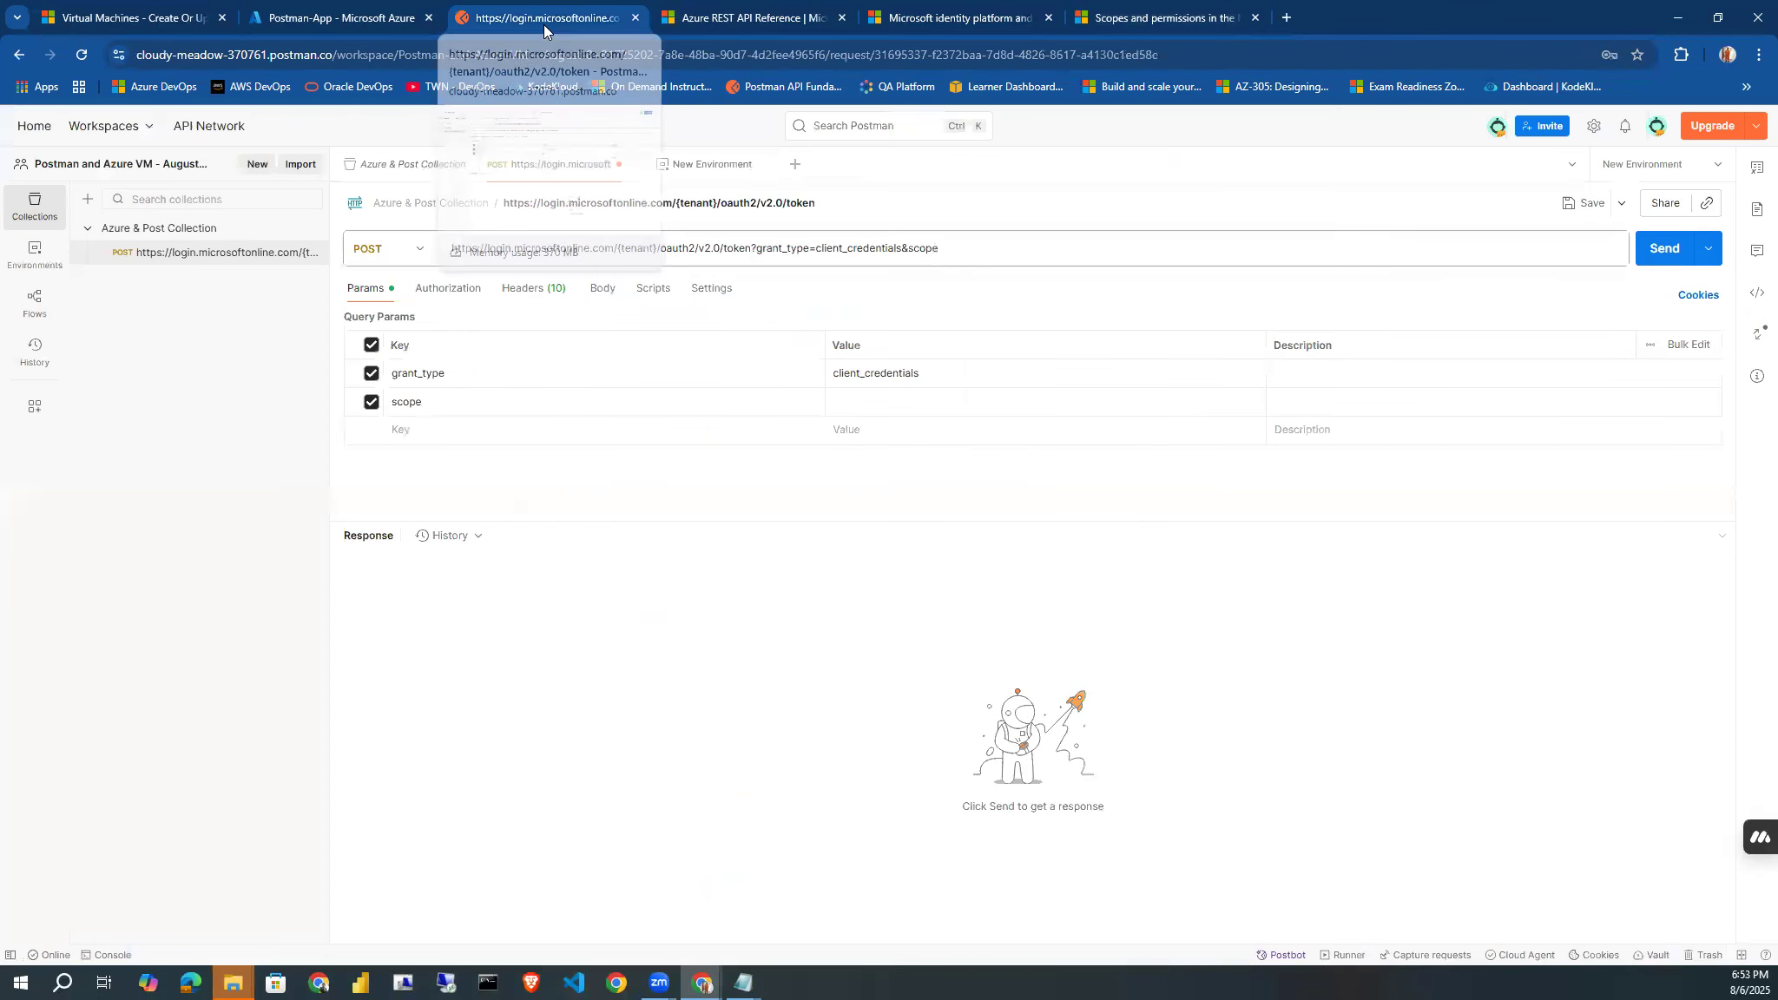
{"action": "left_click", "coordinate": [431, 430]}
{"action": "type", "text": "scope"}
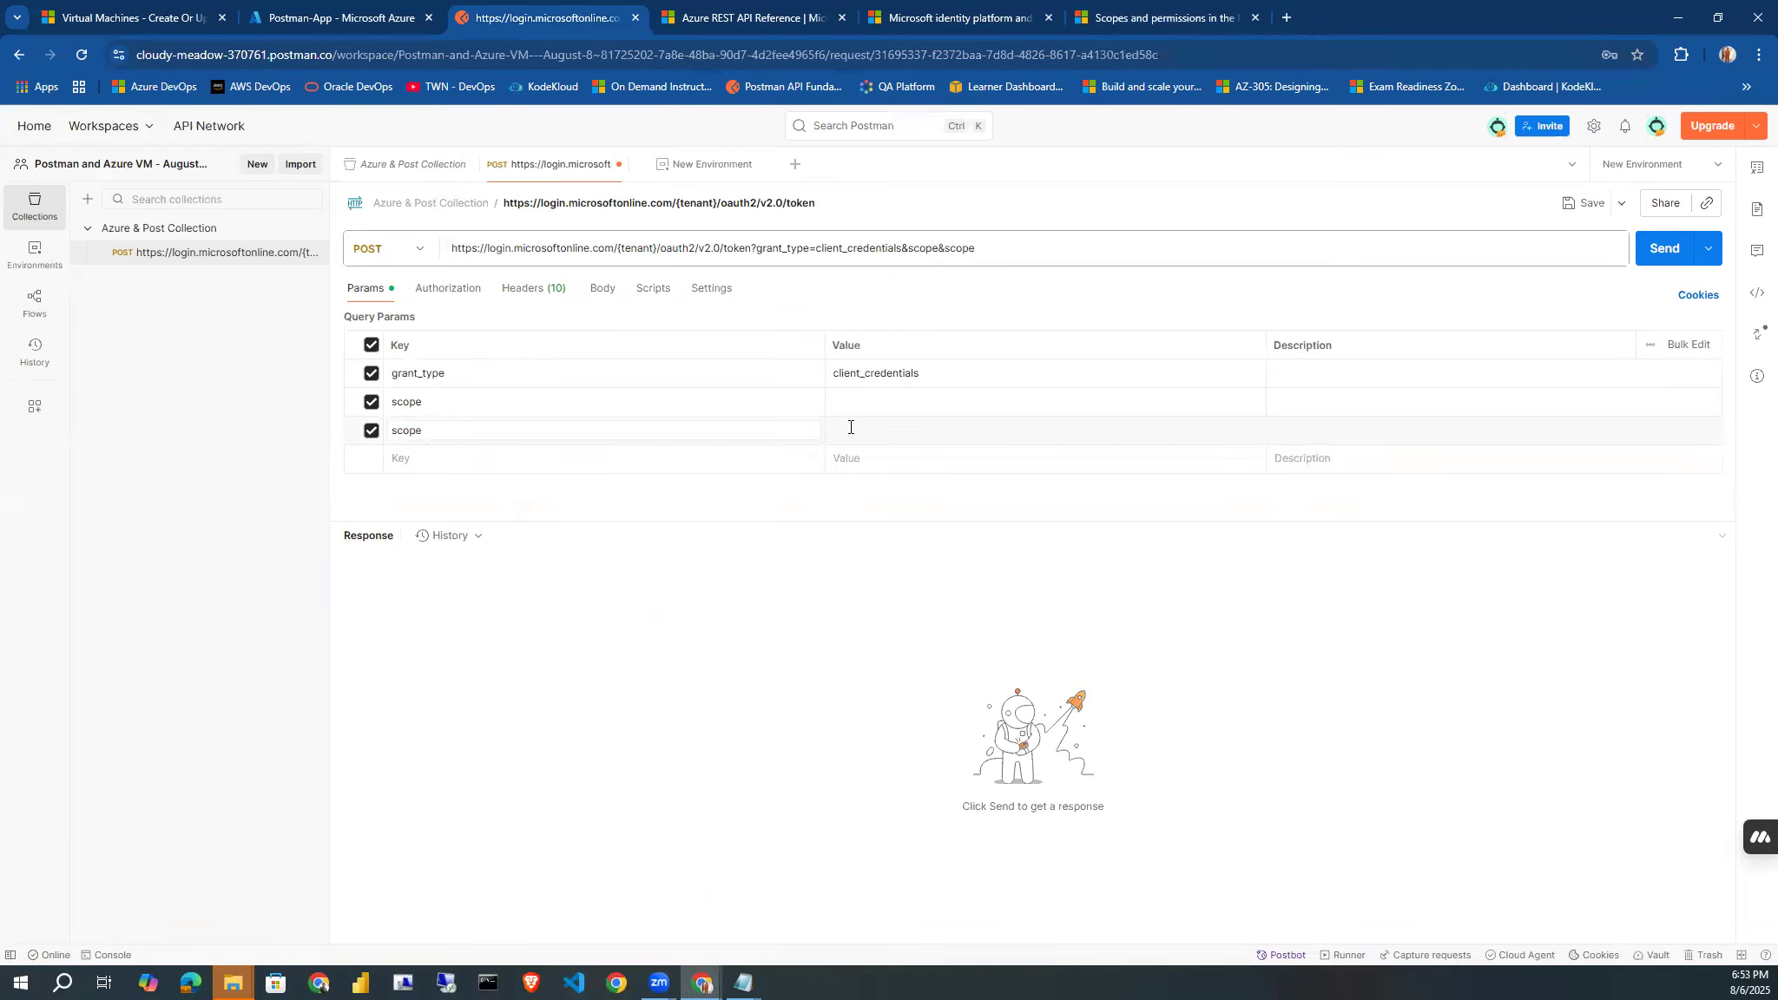
{"action": "left_click", "coordinate": [587, 418]}
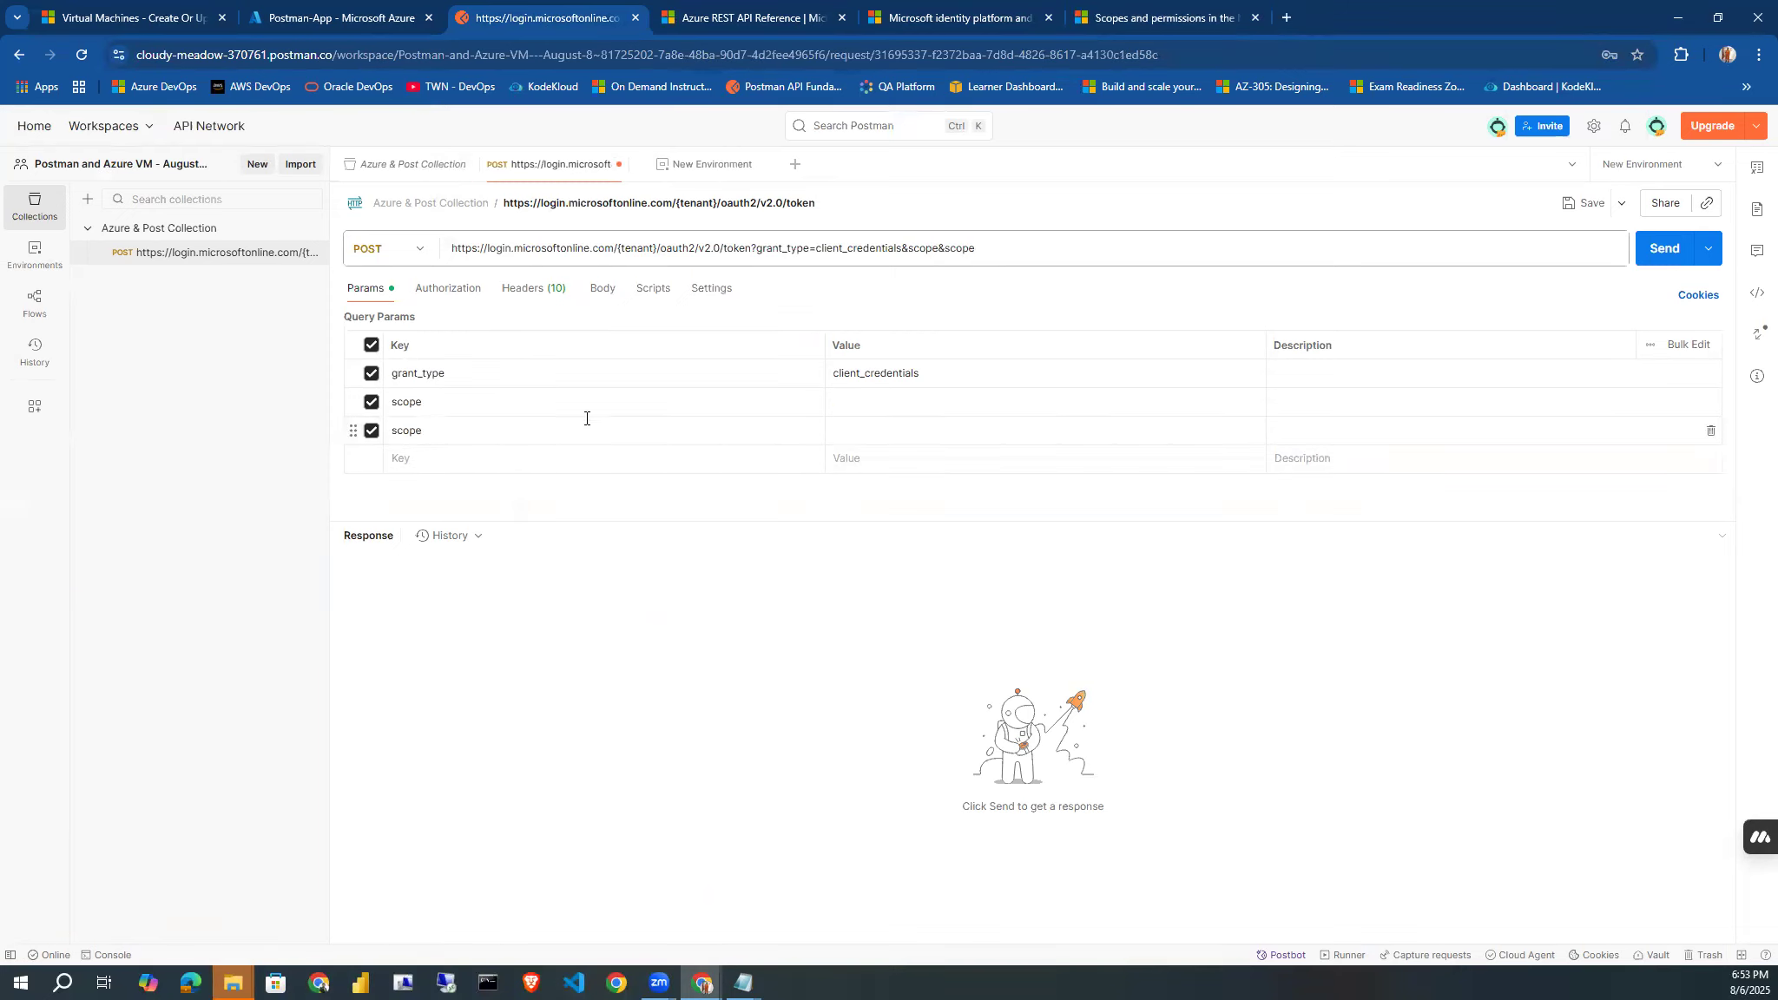
{"action": "left_click", "coordinate": [393, 431]}
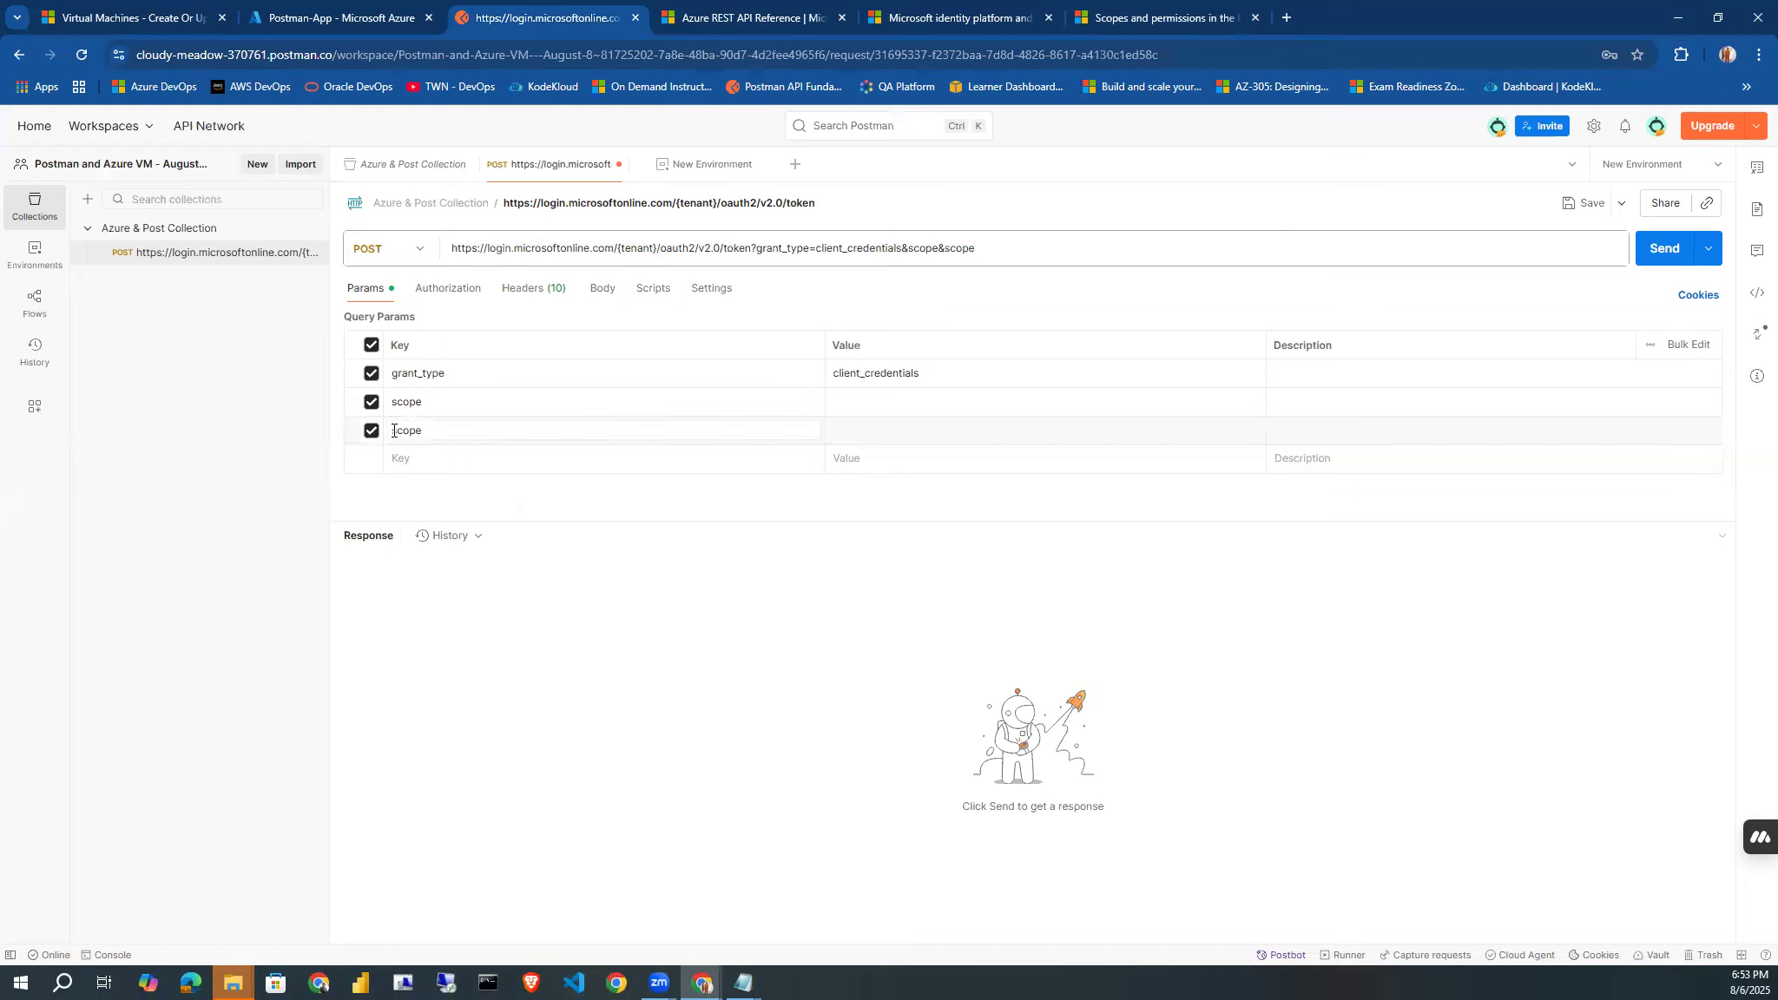
{"action": "key", "text": "BackSpace"}
{"action": "key", "text": "BackSpace"}
{"action": "key", "text": "BackSpace"}
{"action": "key", "text": "BackSpace"}
{"action": "left_click", "coordinate": [421, 406]}
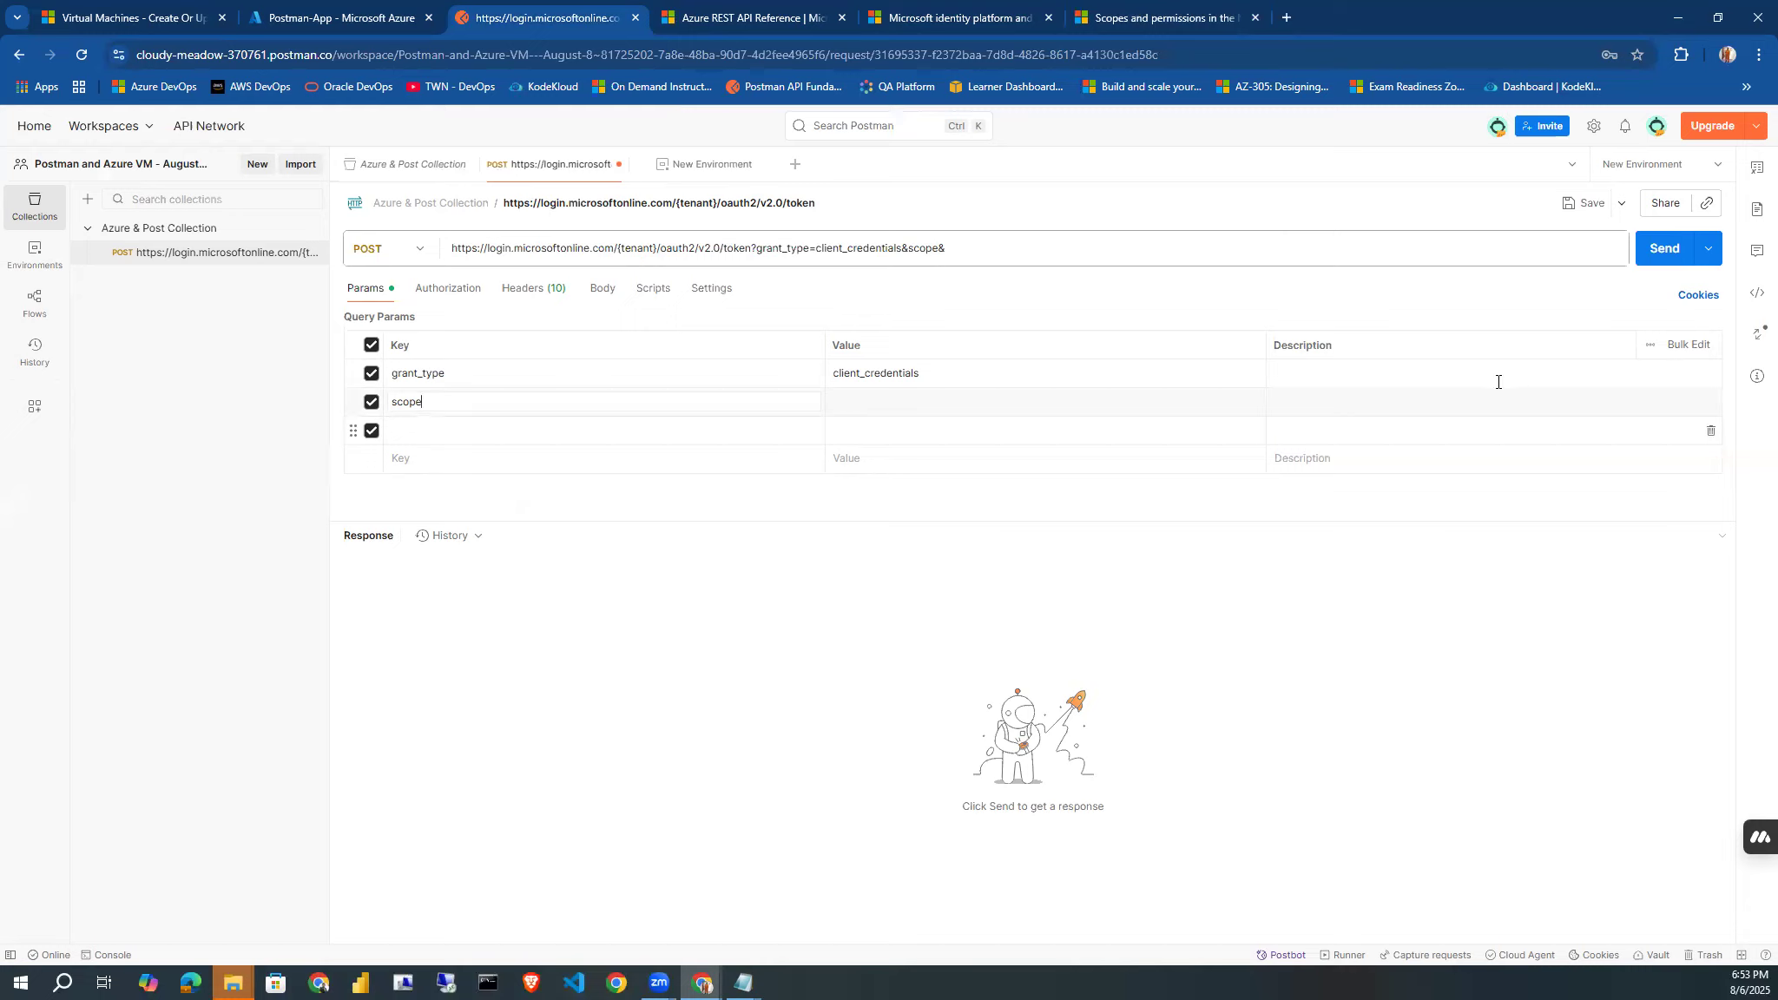
{"action": "left_click", "coordinate": [1712, 430]}
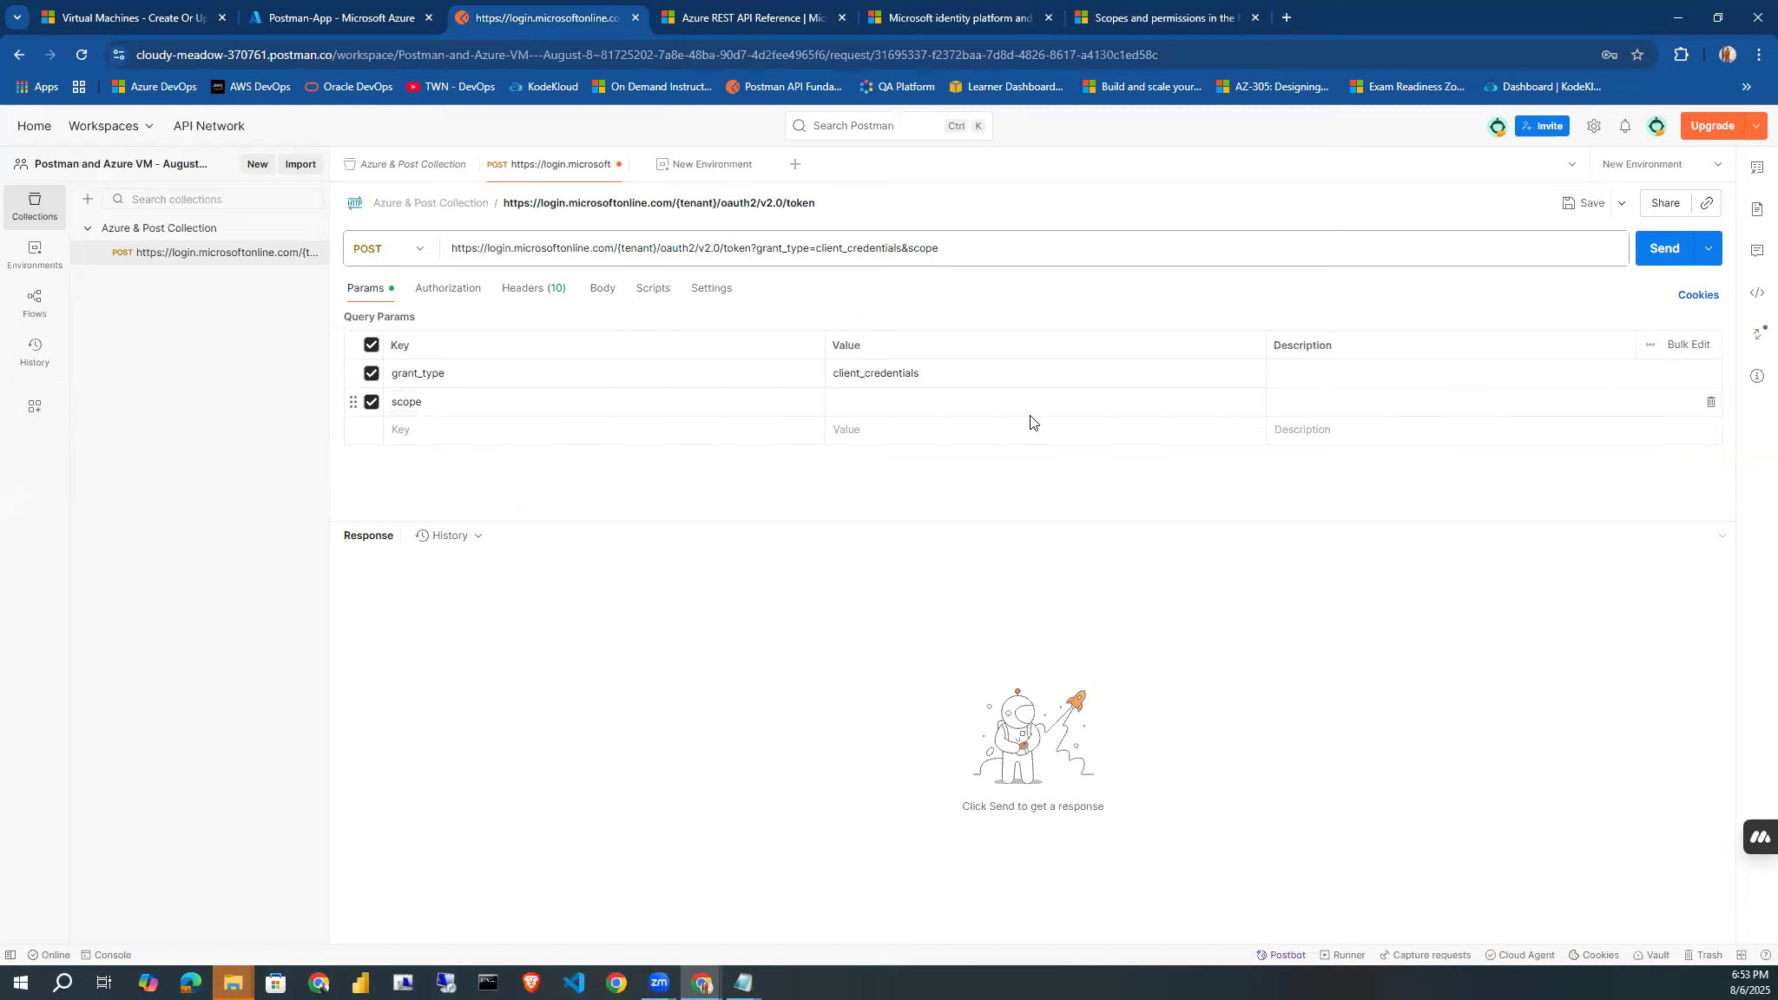
{"action": "left_click", "coordinate": [952, 399]}
{"action": "key", "text": "ctrl+v"}
{"action": "type", "text": ".default"}
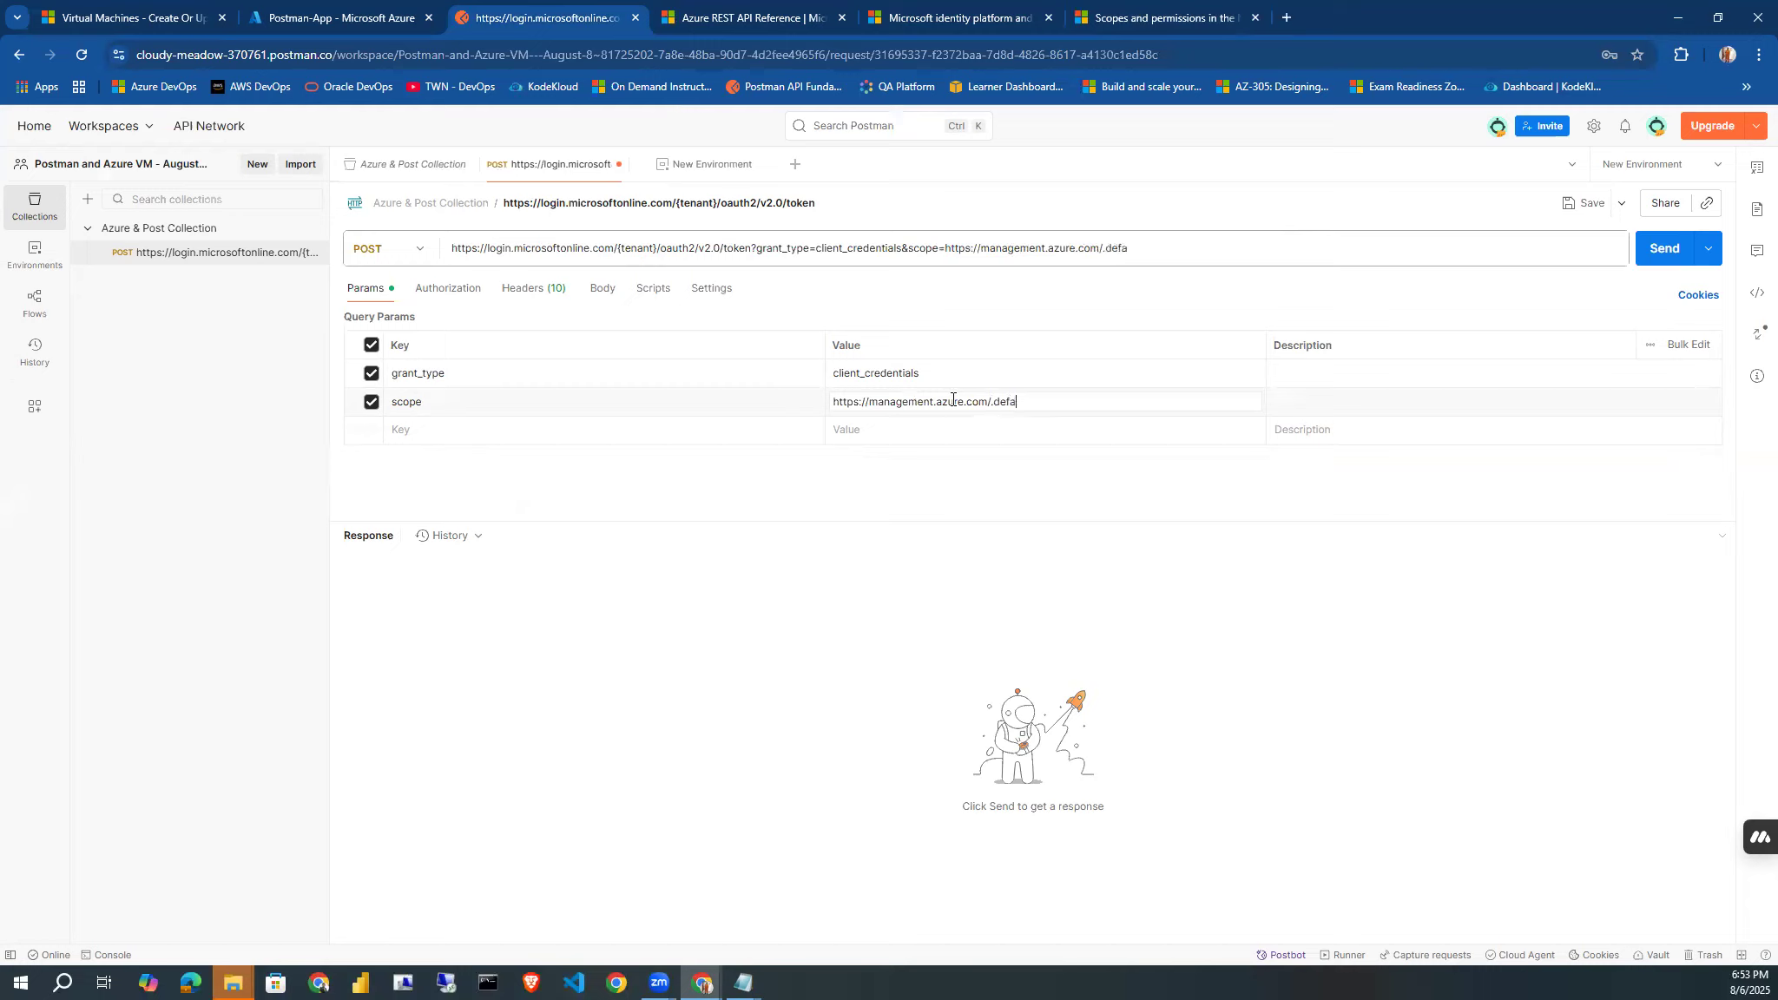
{"action": "left_click", "coordinate": [912, 568]}
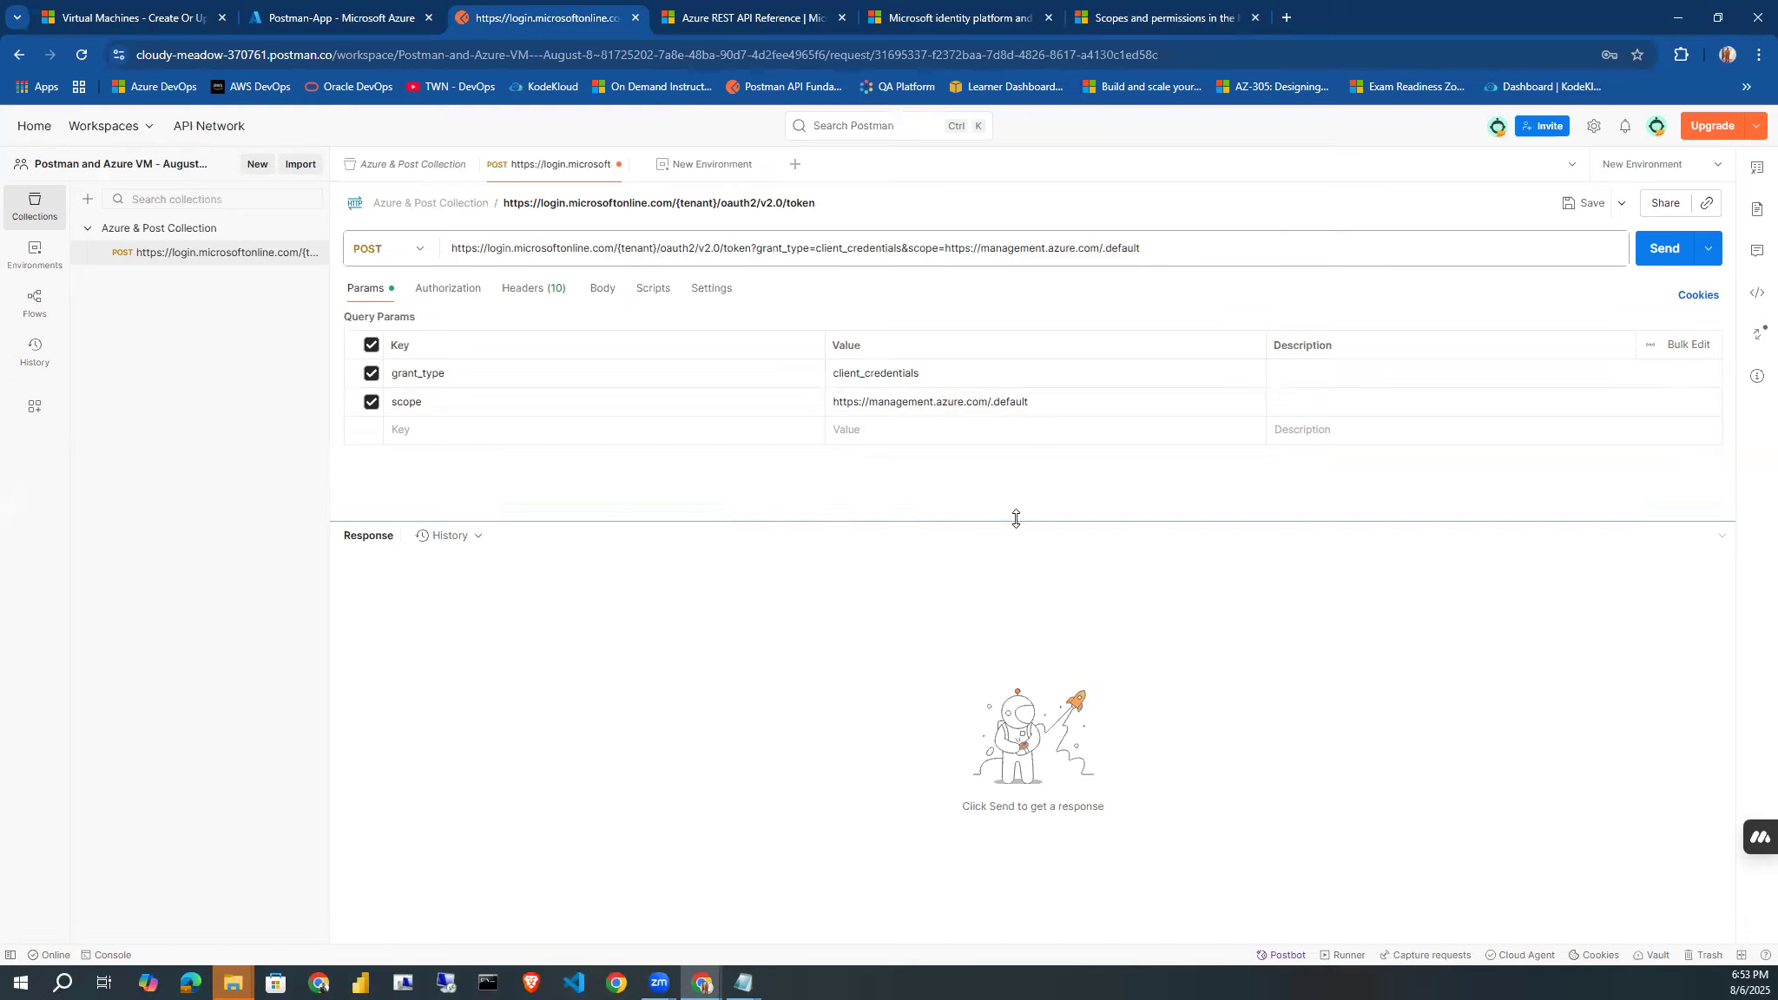
{"action": "left_click", "coordinate": [1589, 209]}
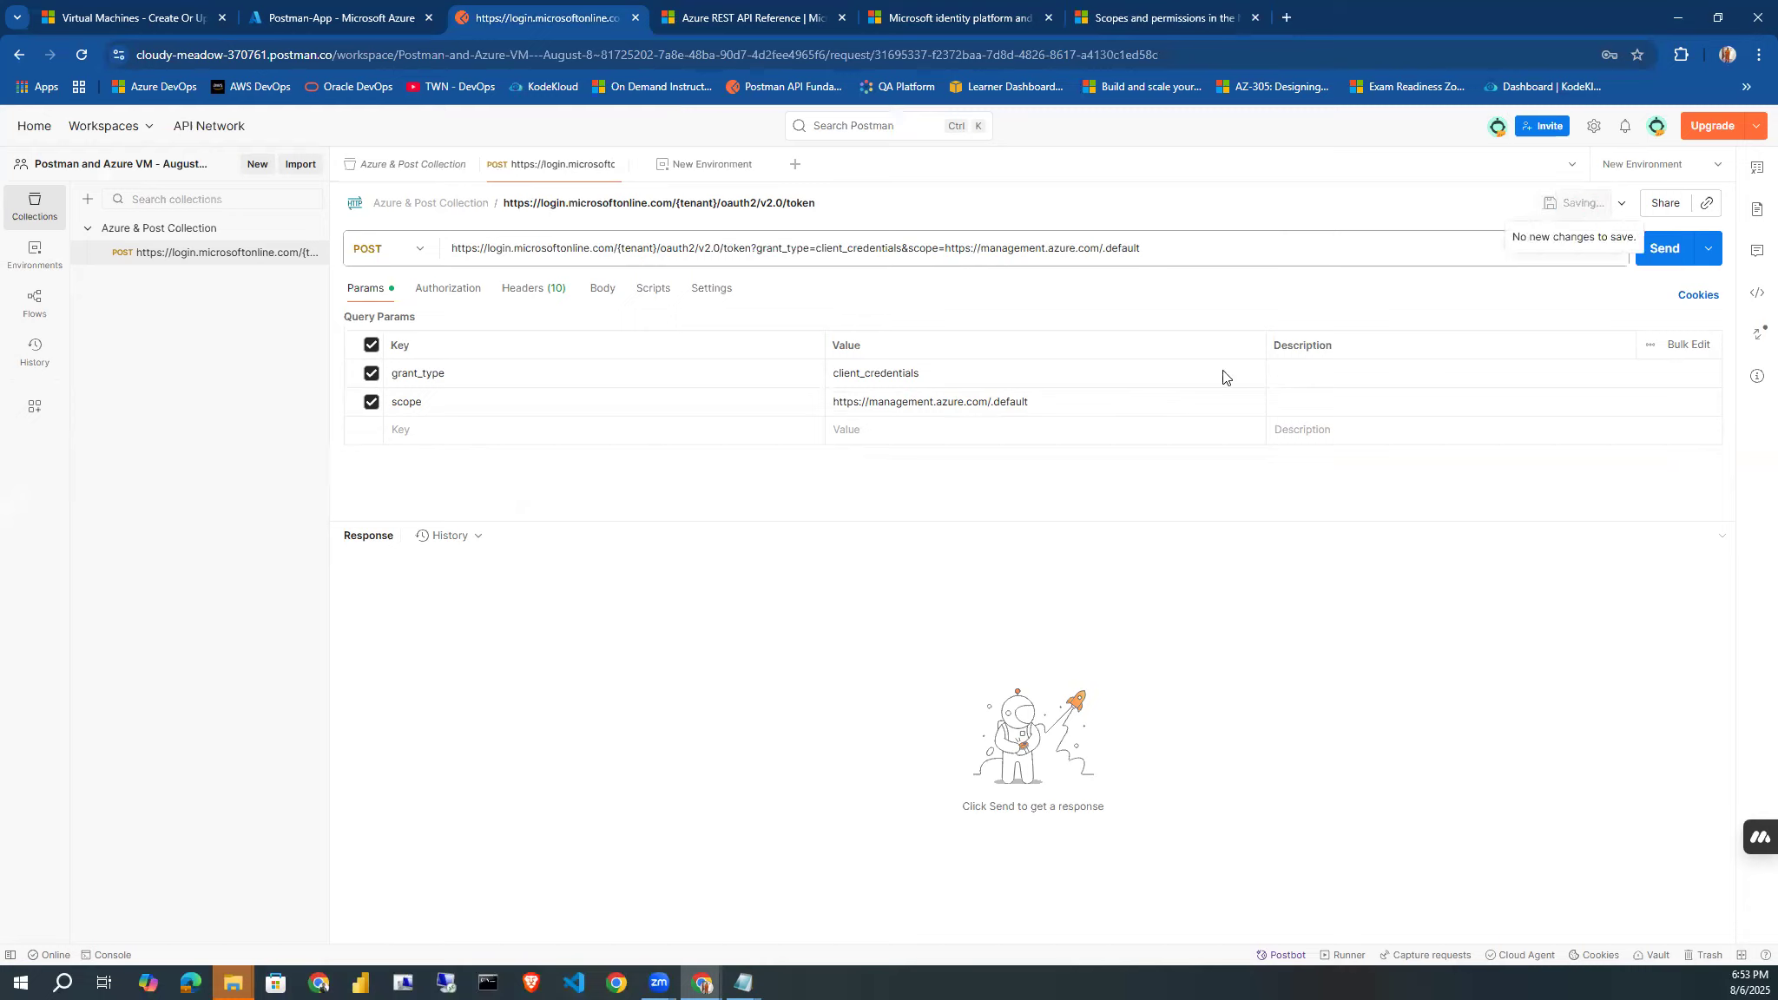
Replace the {tenant} placeholder in the request URL with the environment variable {{tenantId}}.
{"action": "left_click", "coordinate": [409, 429]}
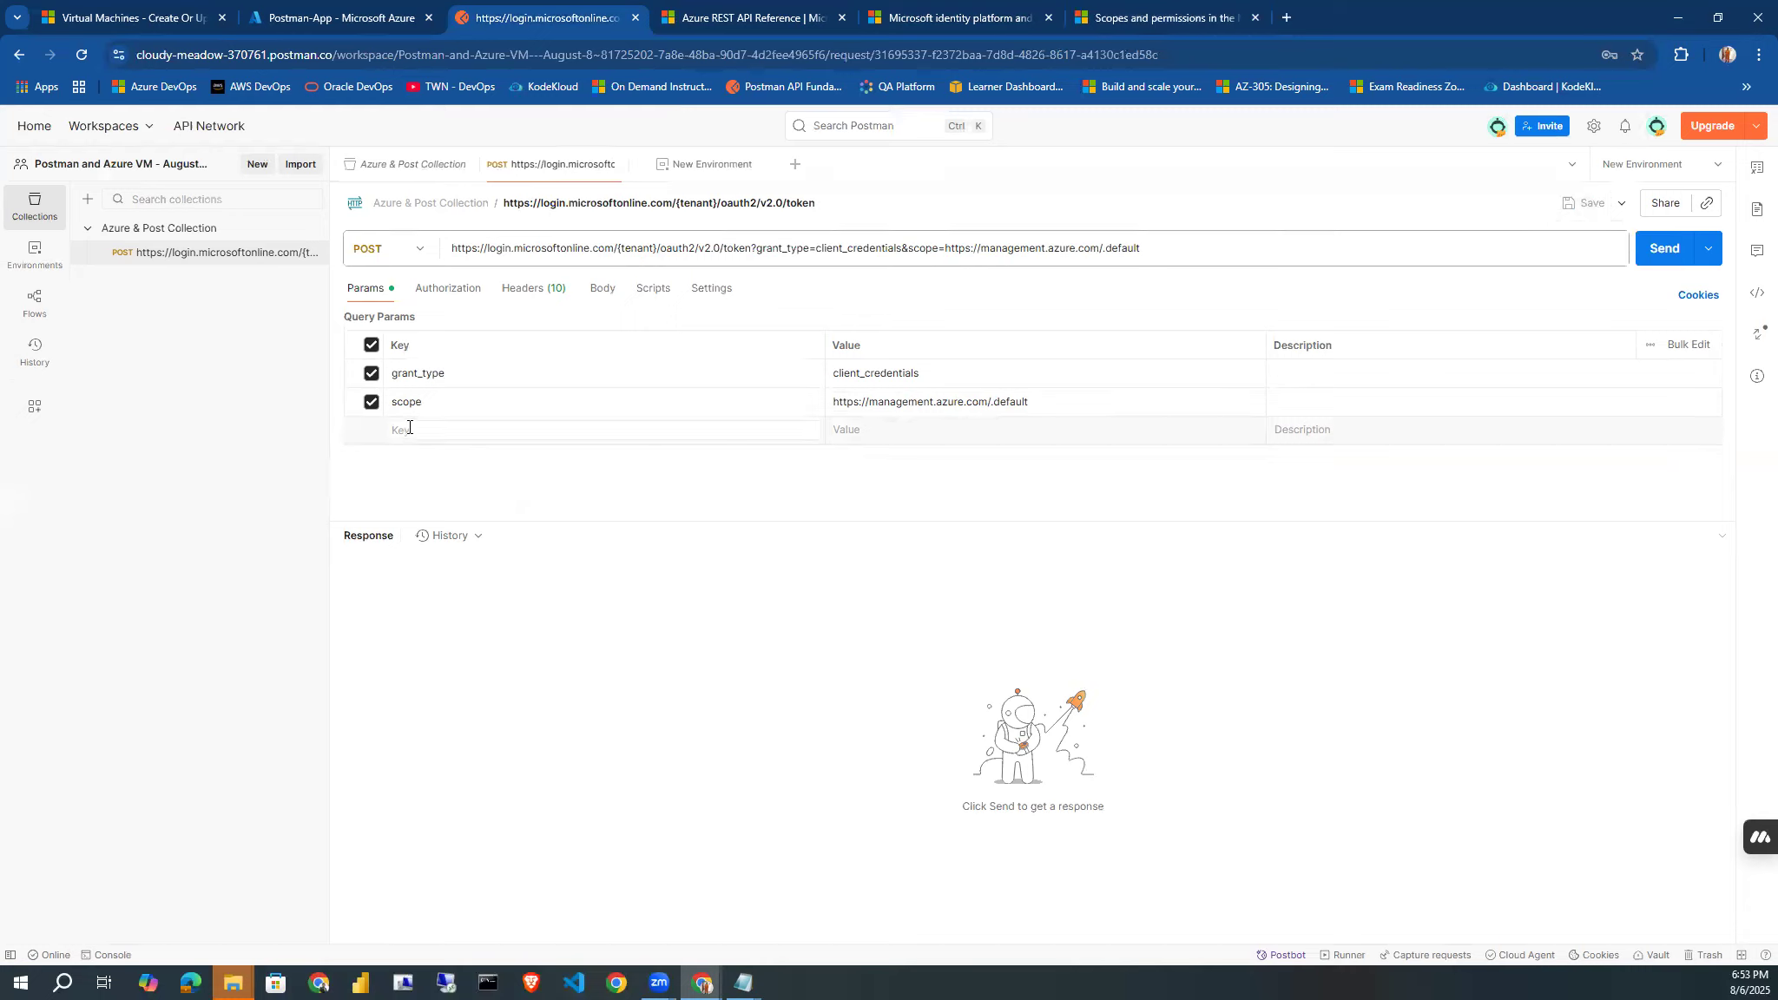
{"action": "left_click", "coordinate": [631, 250]}
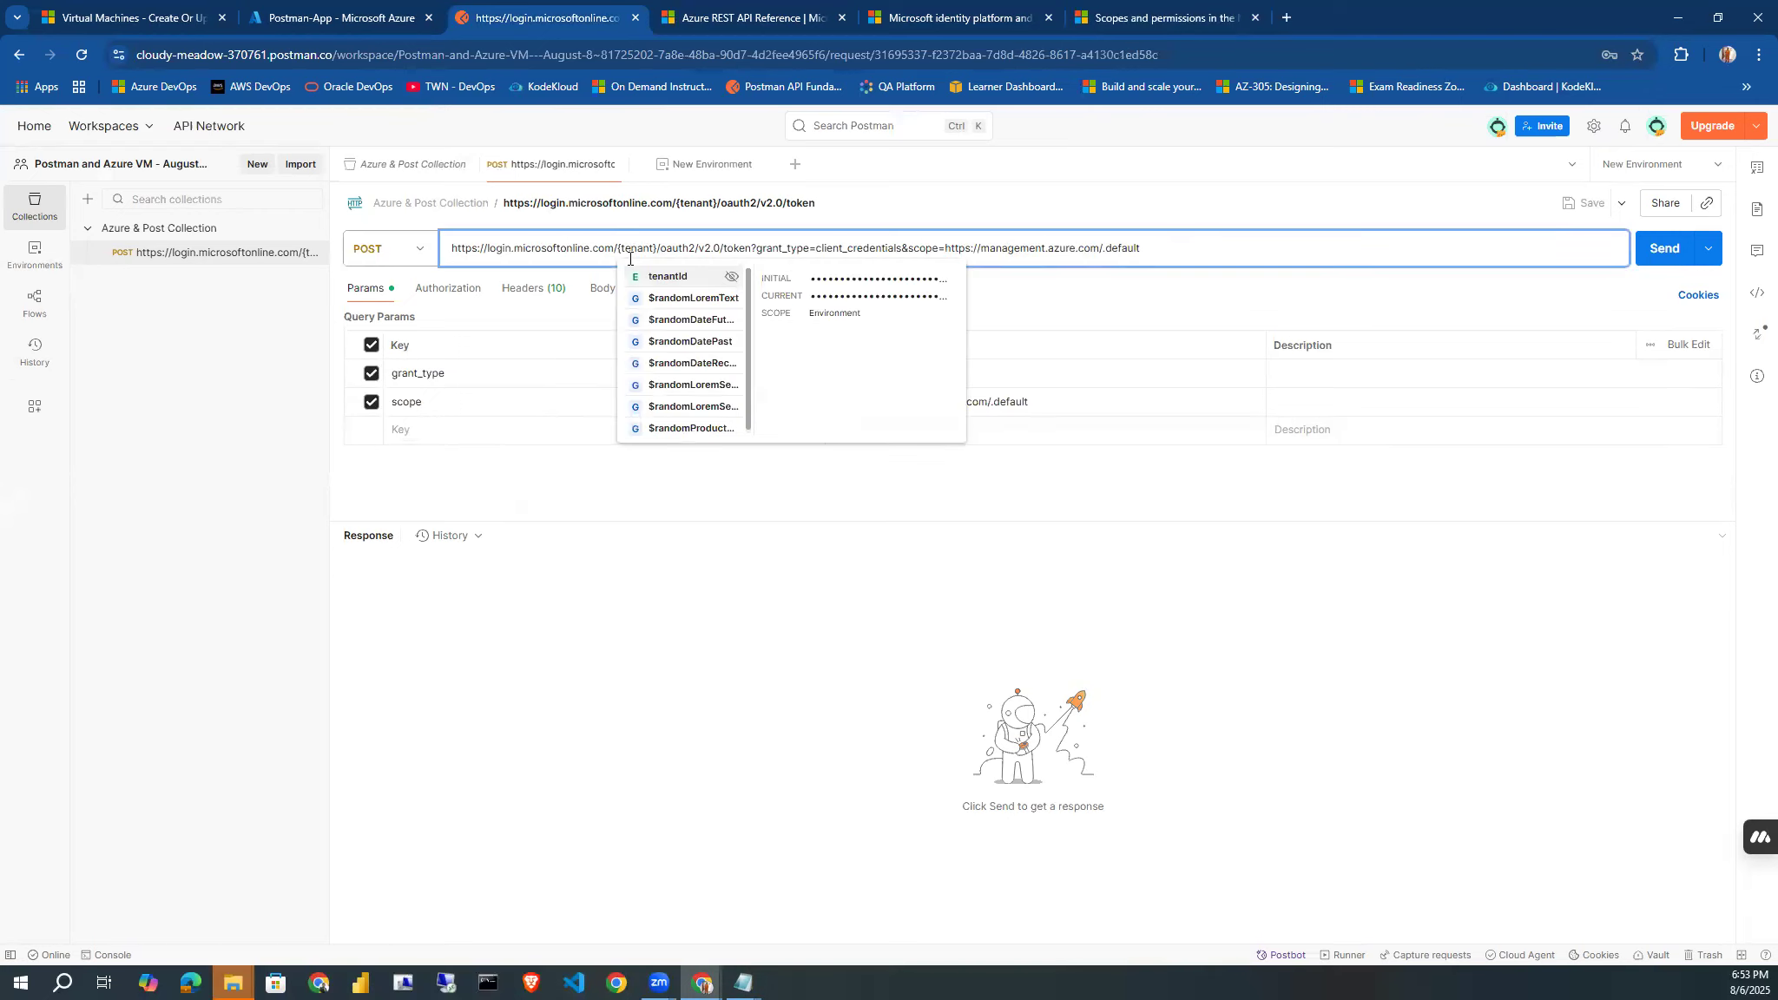
{"action": "left_click", "coordinate": [676, 278]}
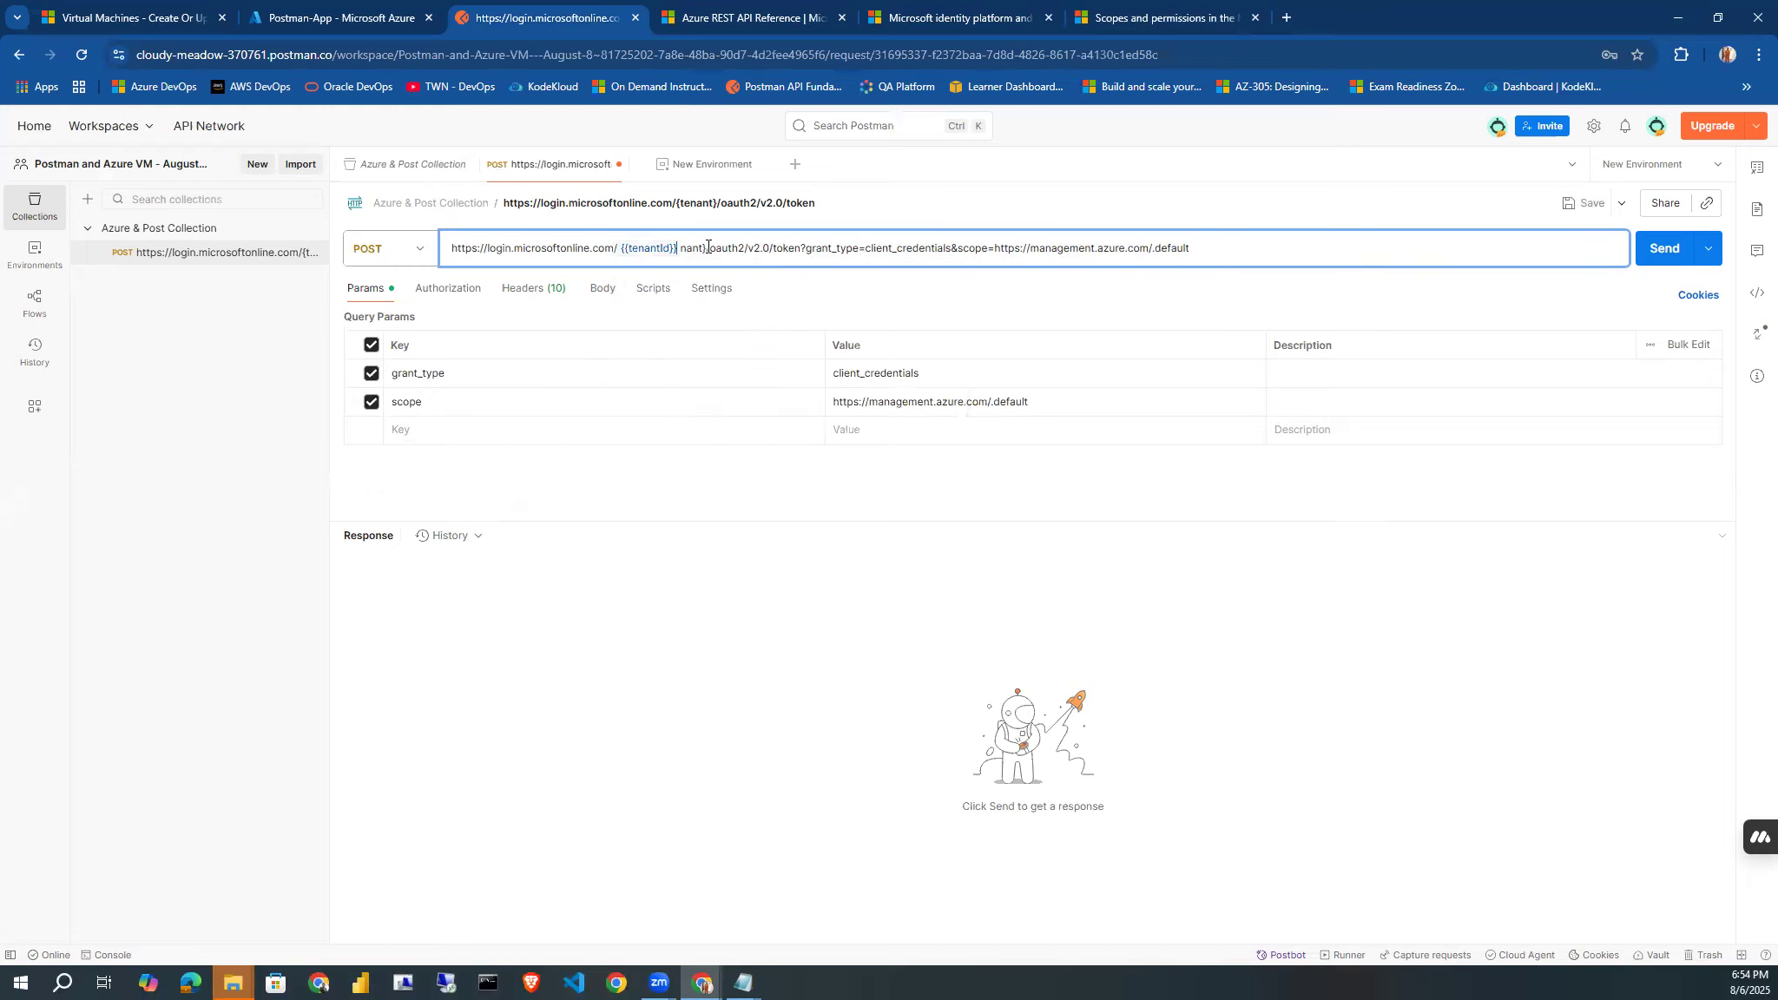
{"action": "key", "text": "Delete"}
{"action": "key", "text": "Delete"}
{"action": "key", "text": "Delete"}
{"action": "key", "text": "Delete"}
{"action": "key", "text": "Delete"}
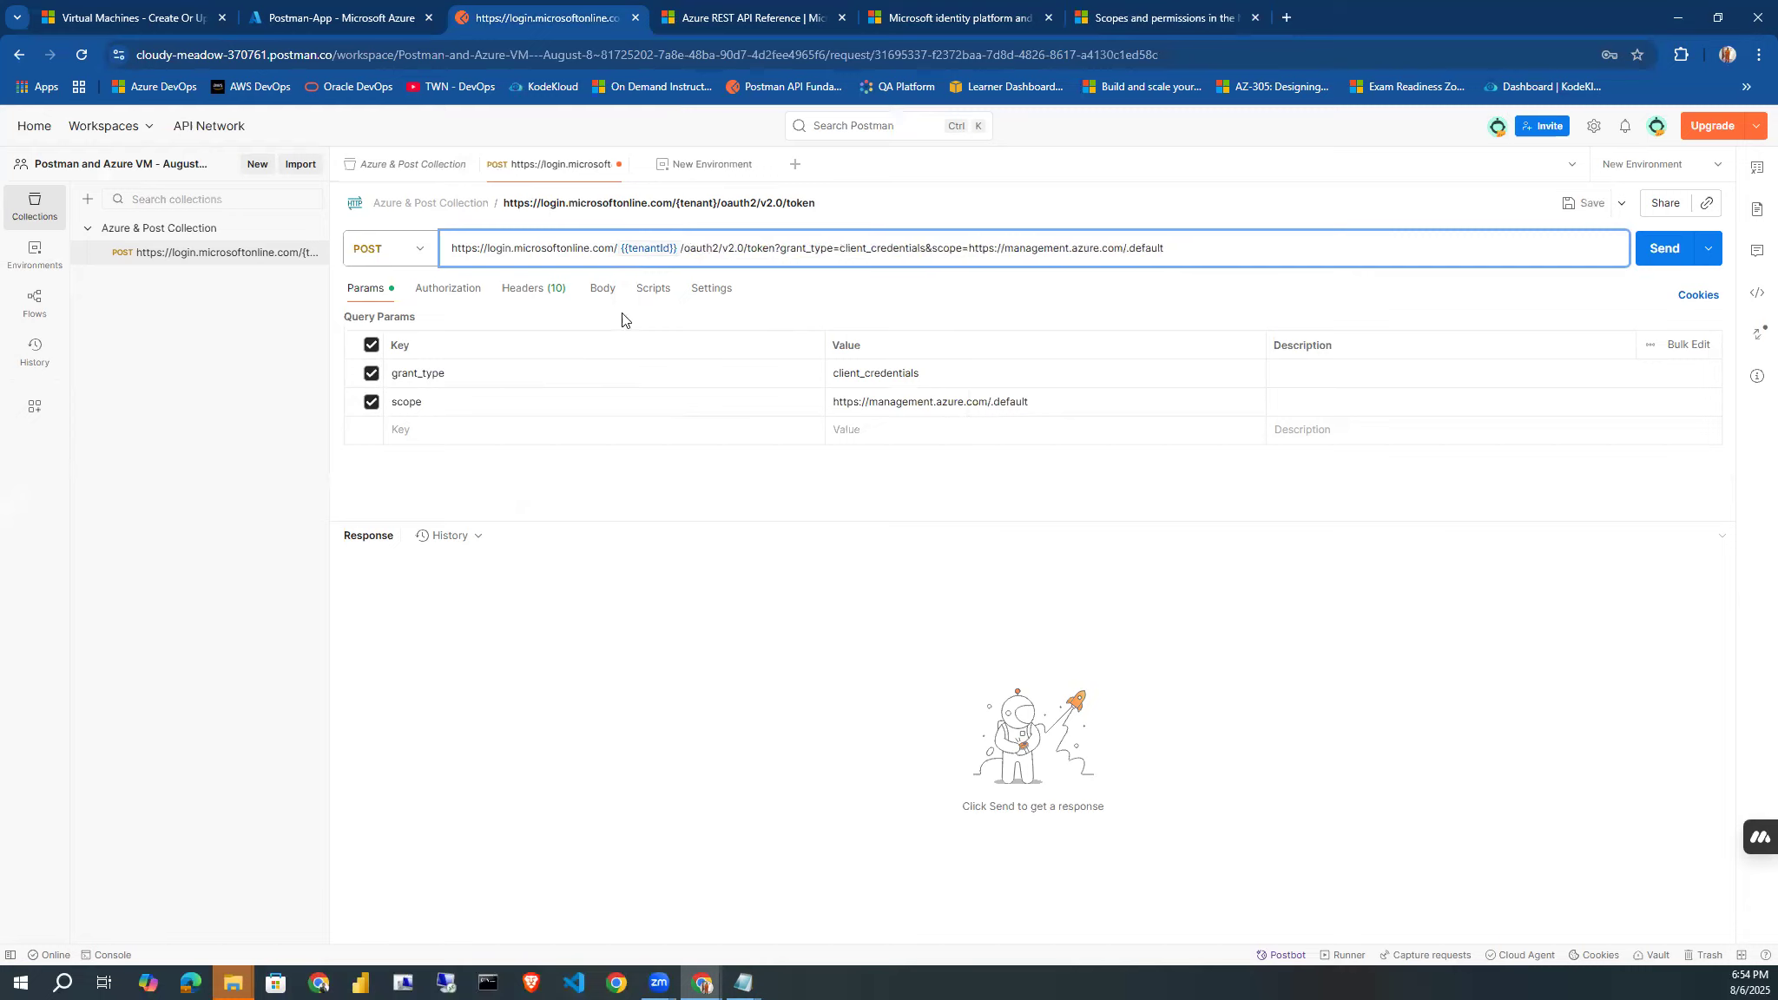
Add a query parameter clientId with the environment variable {{clientId}} as its value.
{"action": "left_click", "coordinate": [444, 429]}
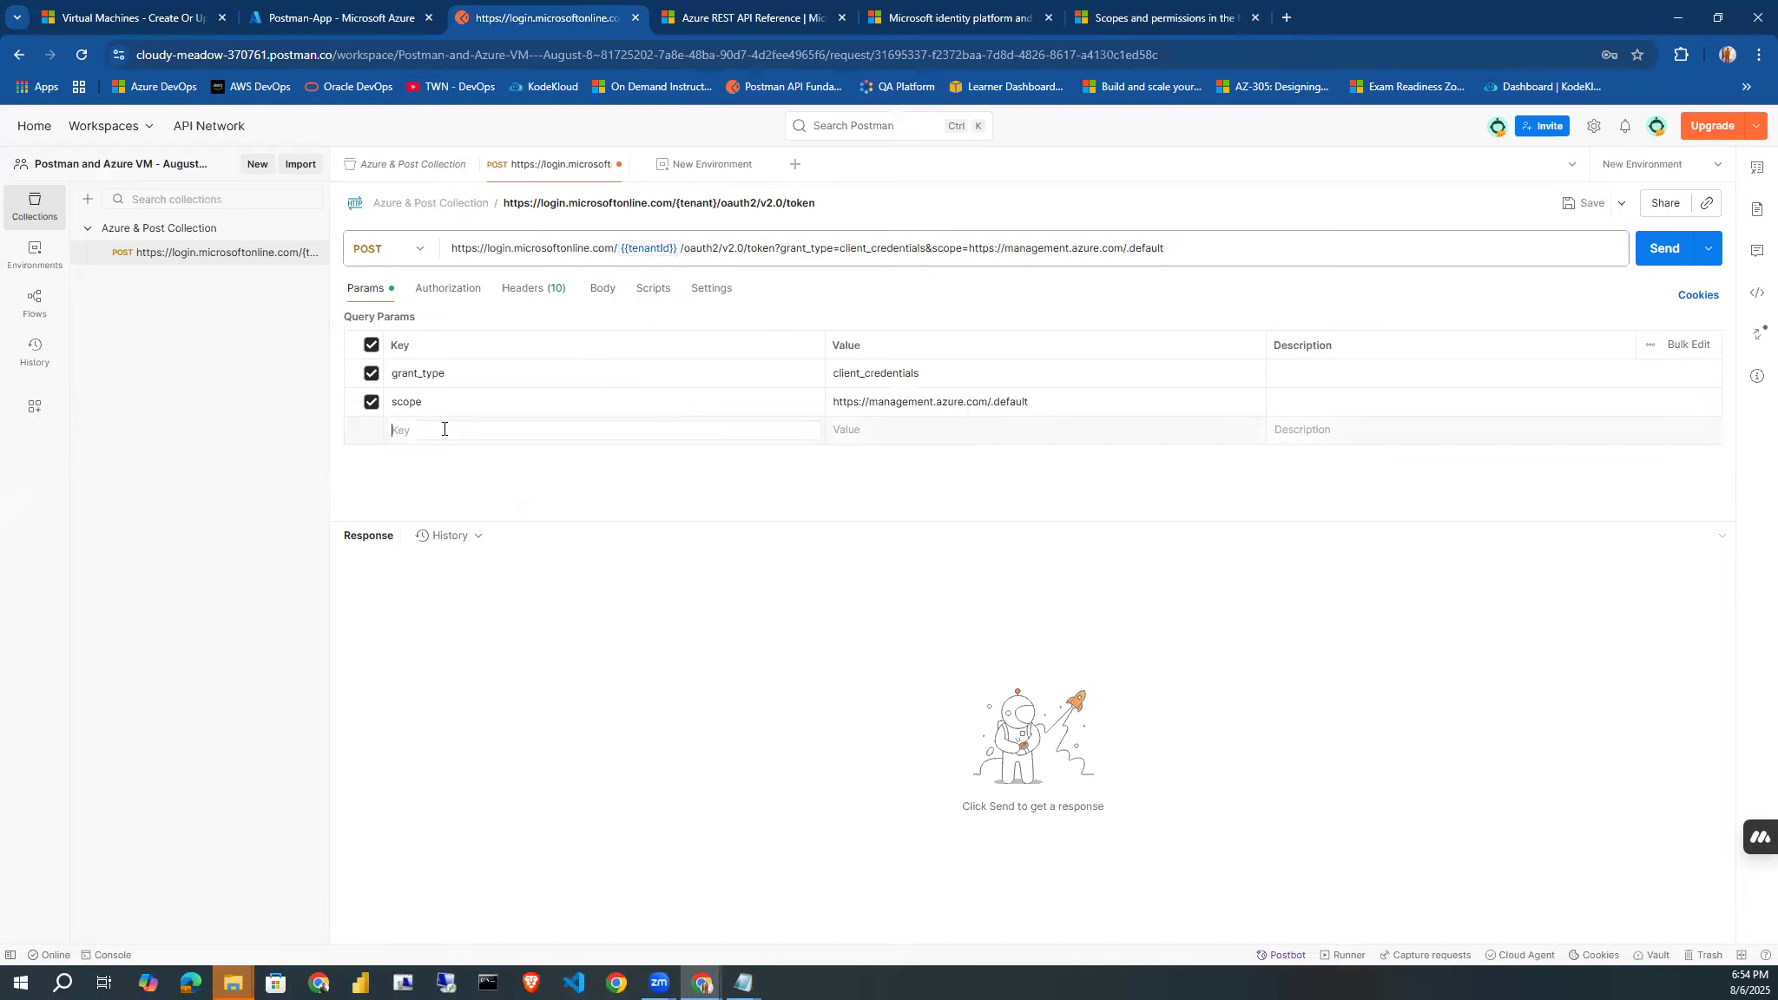
{"action": "type", "text": "client"}
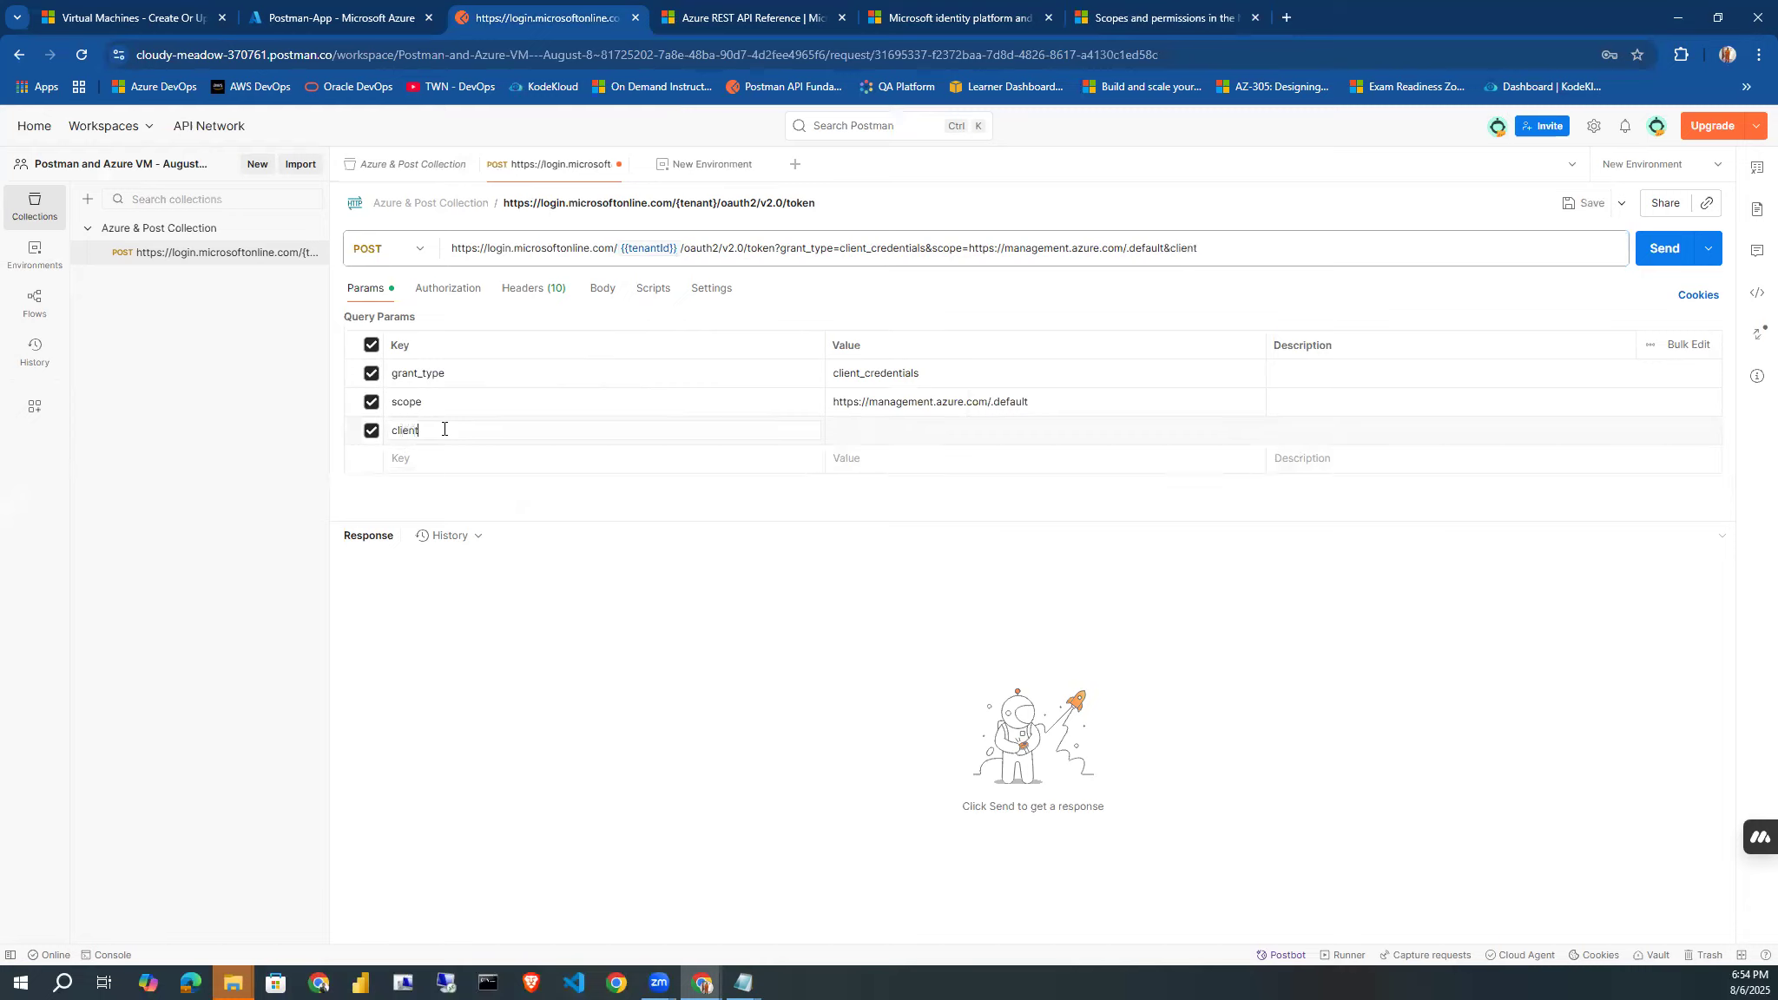
{"action": "type", "text": "Id"}
{"action": "left_click", "coordinate": [842, 427]}
{"action": "type", "text": "cl"}
{"action": "key", "text": "BackSpace"}
{"action": "type", "text": "{"}
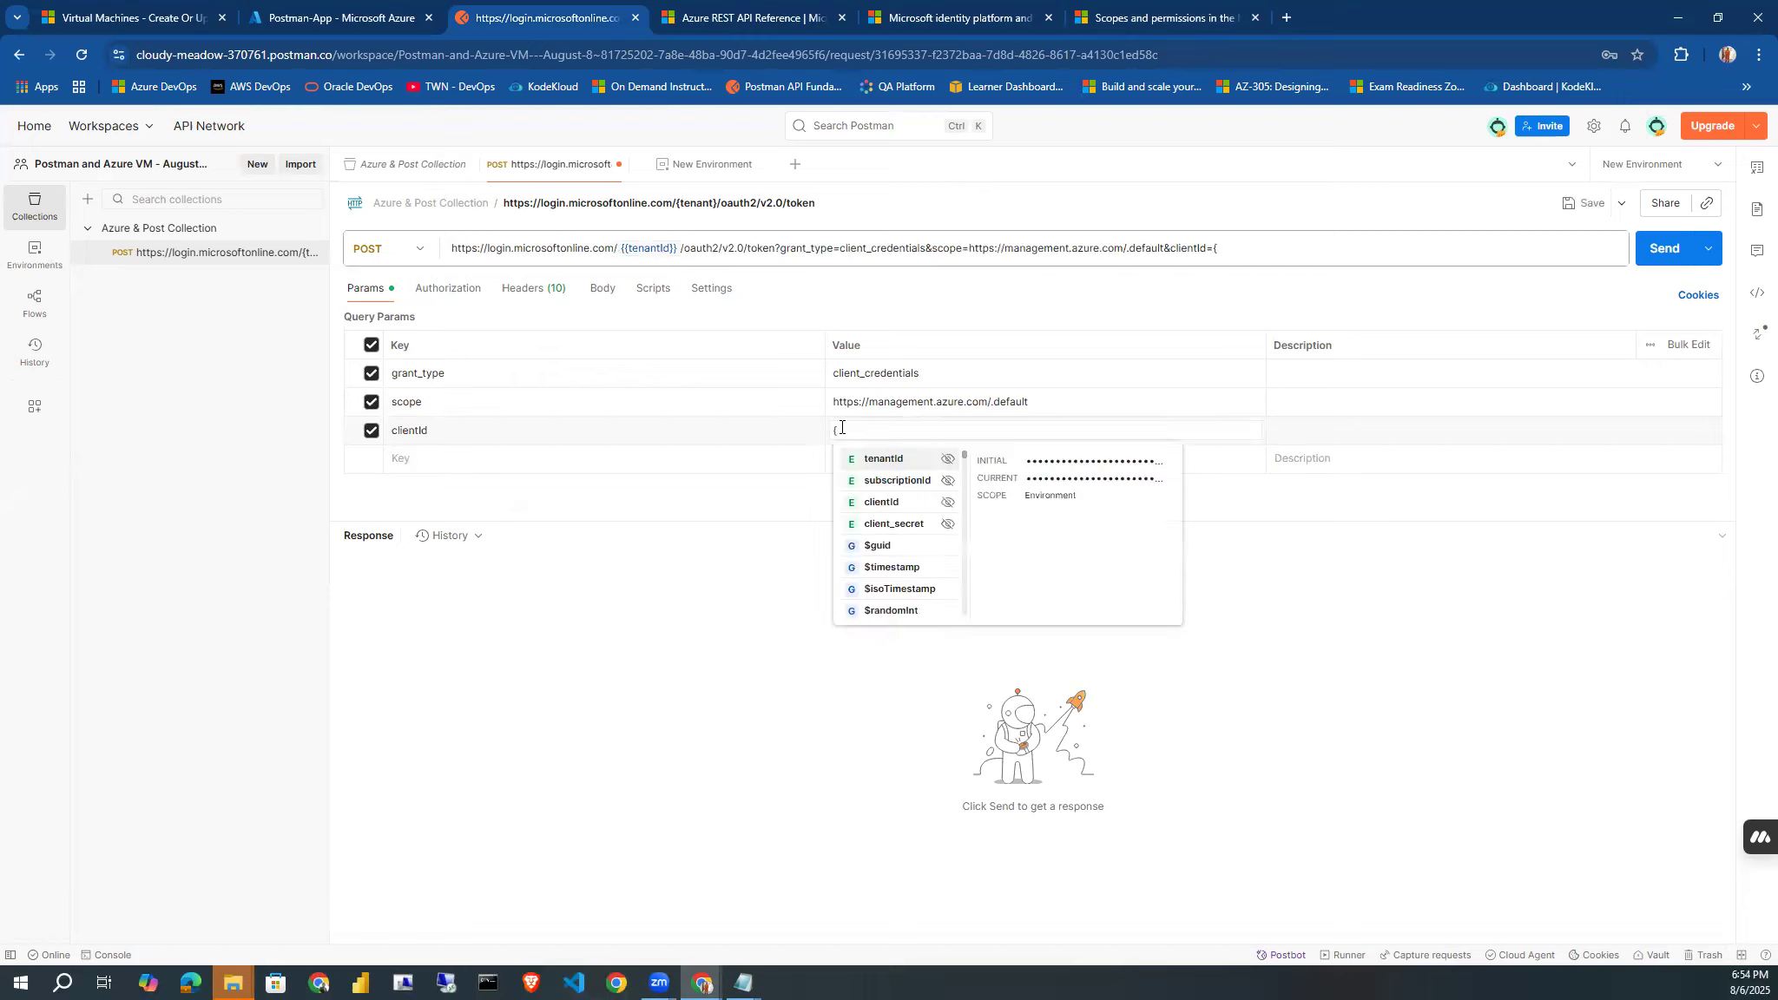
{"action": "left_click", "coordinate": [892, 504]}
Add a query parameter client_secret with the environment variable {{client_secret}} as its value.
{"action": "left_click", "coordinate": [475, 460]}
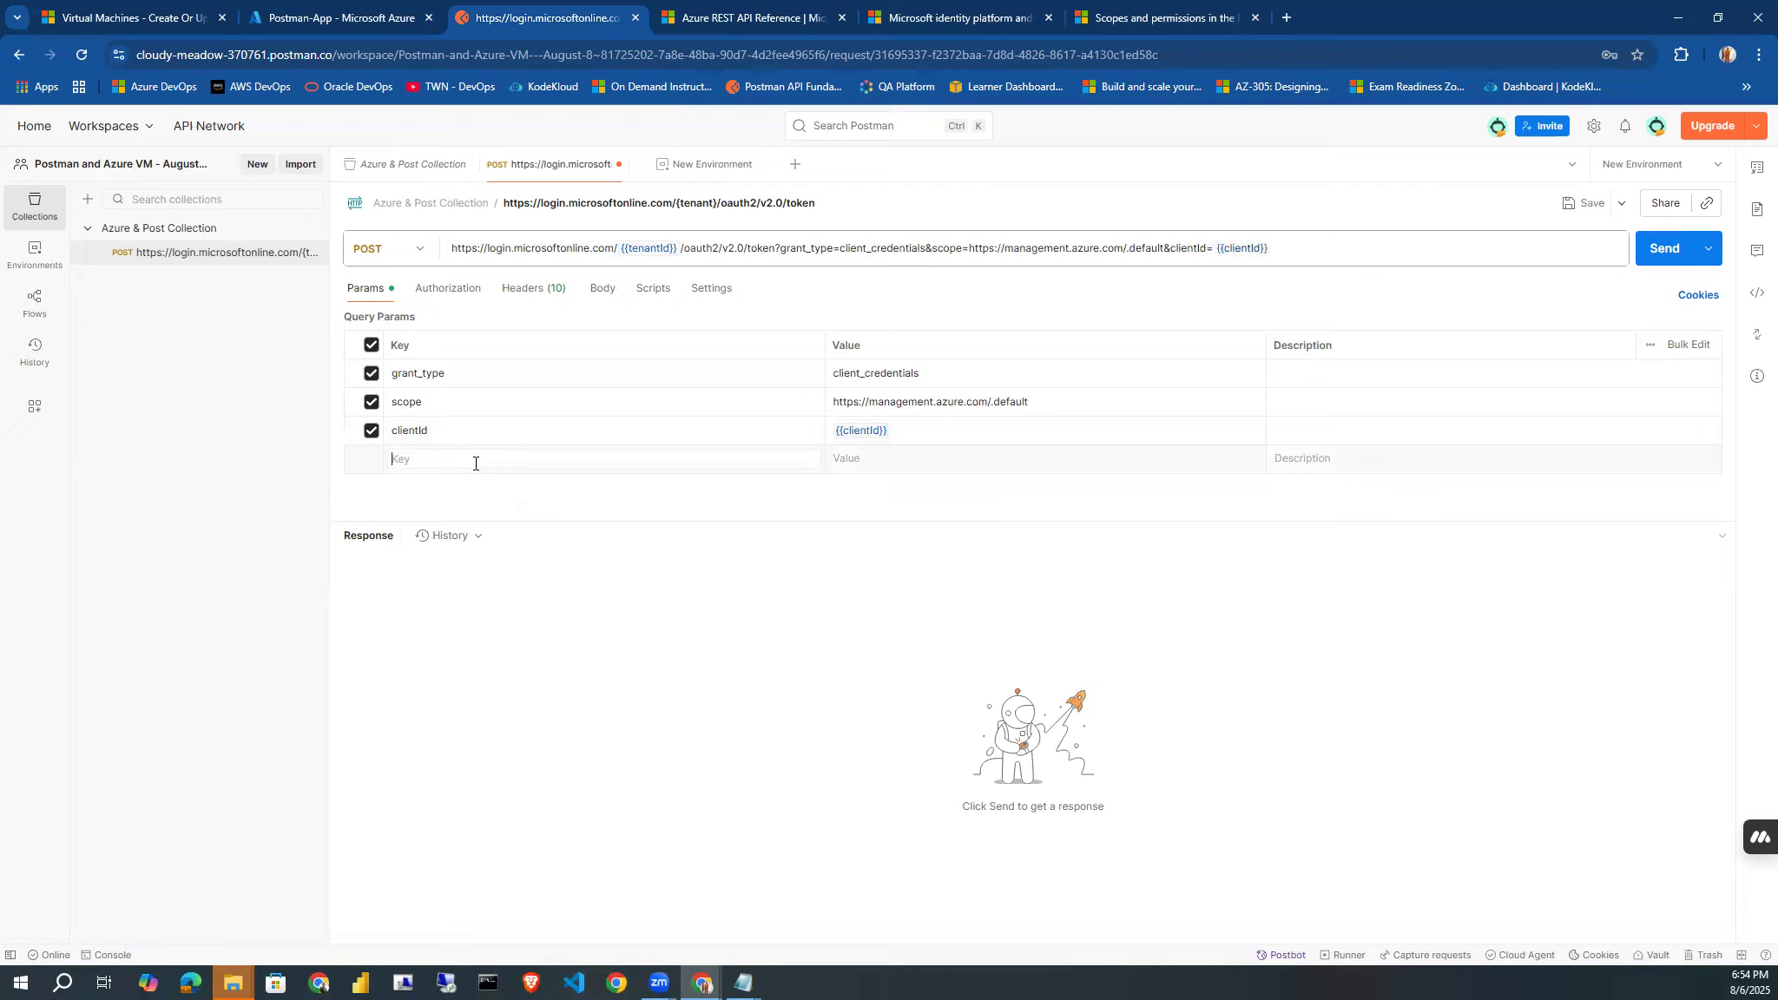
{"action": "type", "text": "clie"}
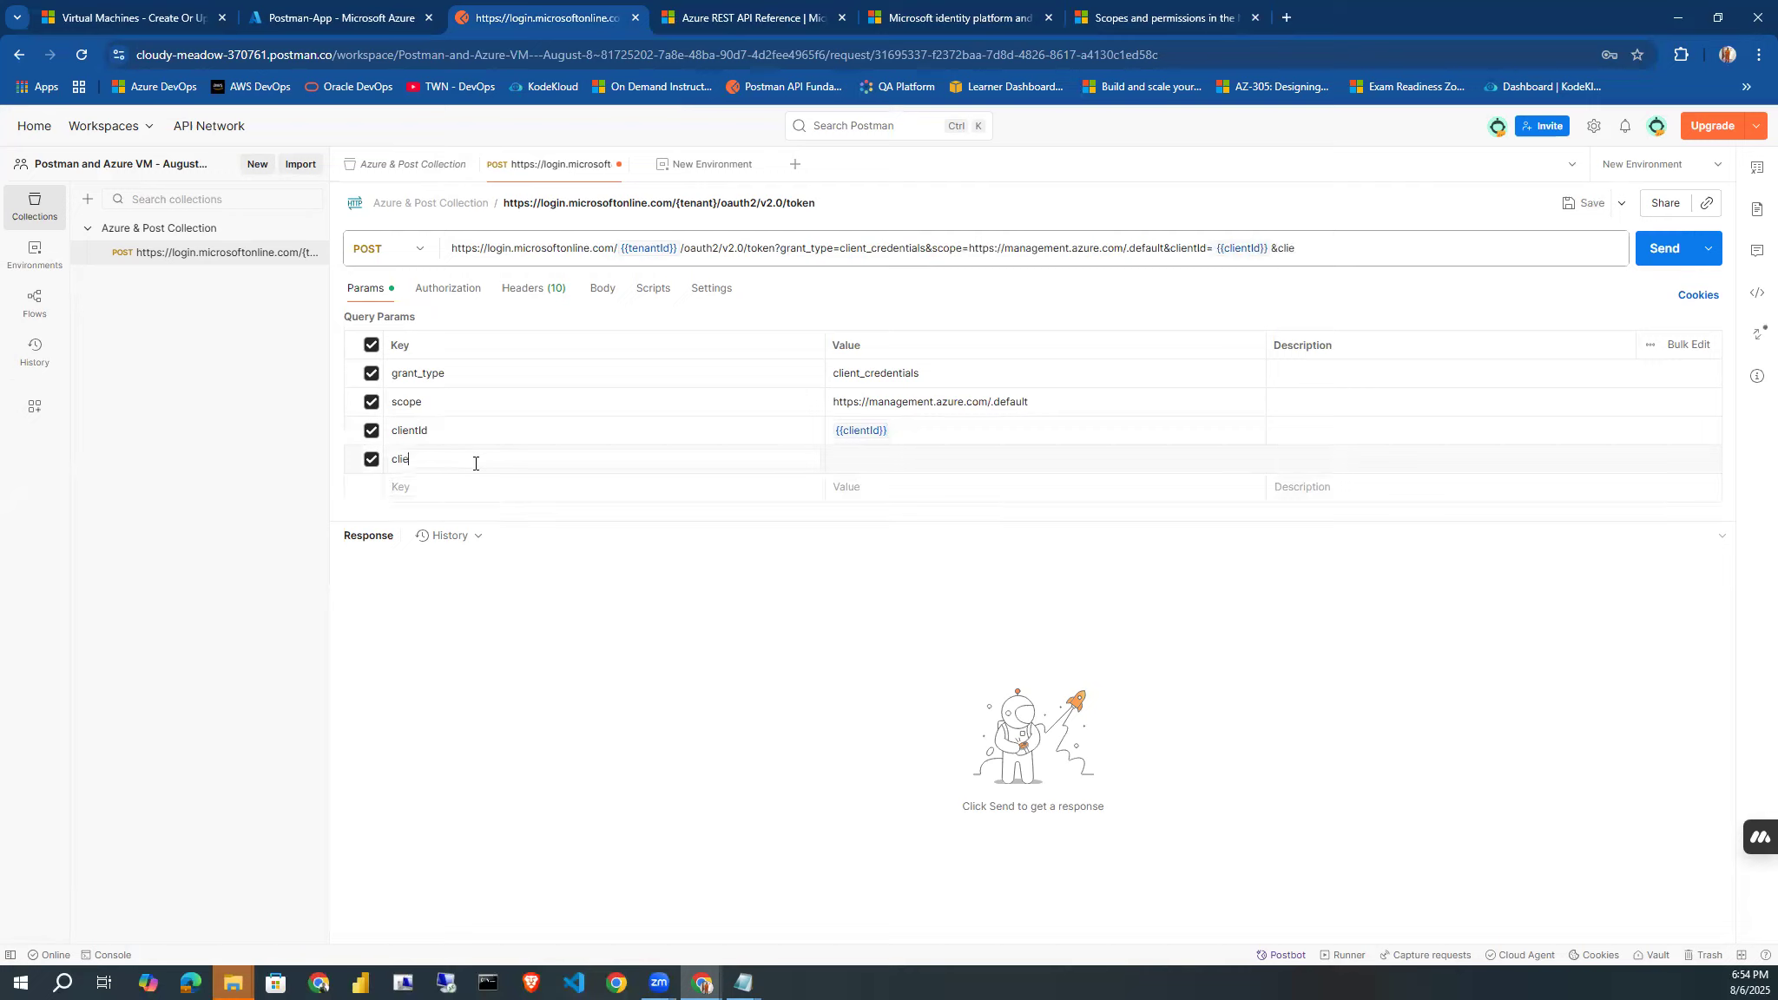
{"action": "type", "text": "nt_secret"}
{"action": "left_click", "coordinate": [875, 469]}
{"action": "type", "text": "{"}
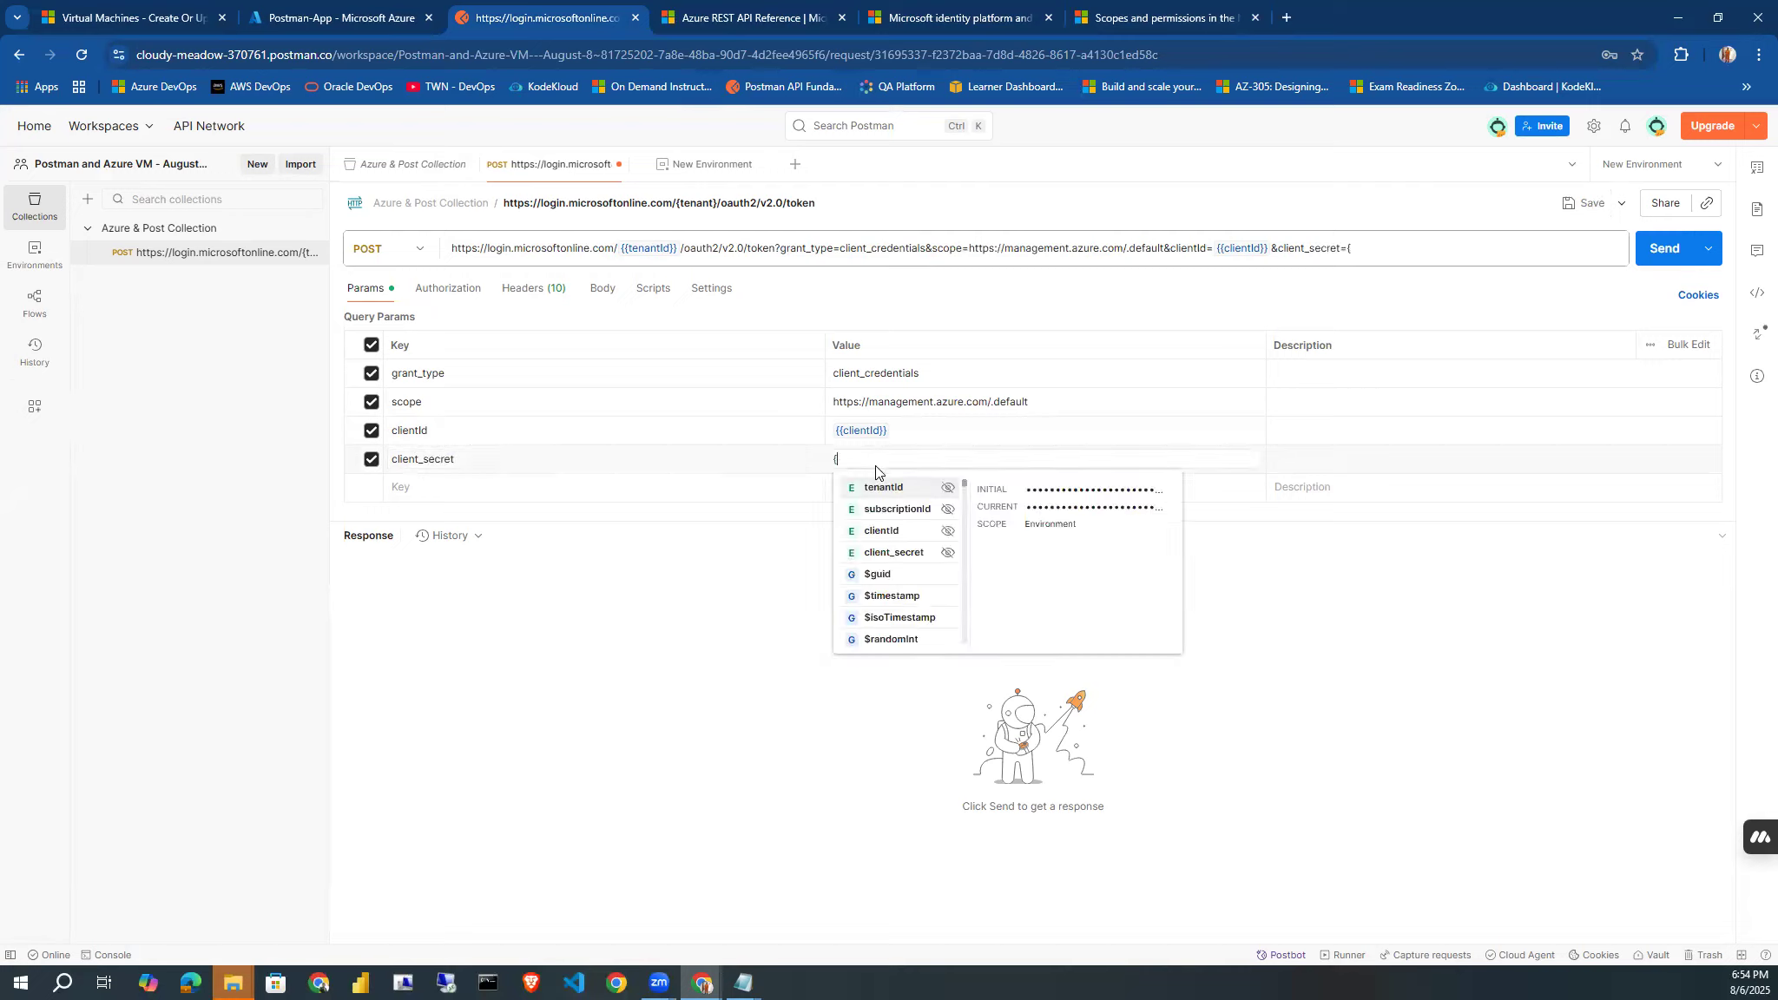
{"action": "left_click", "coordinate": [882, 553]}
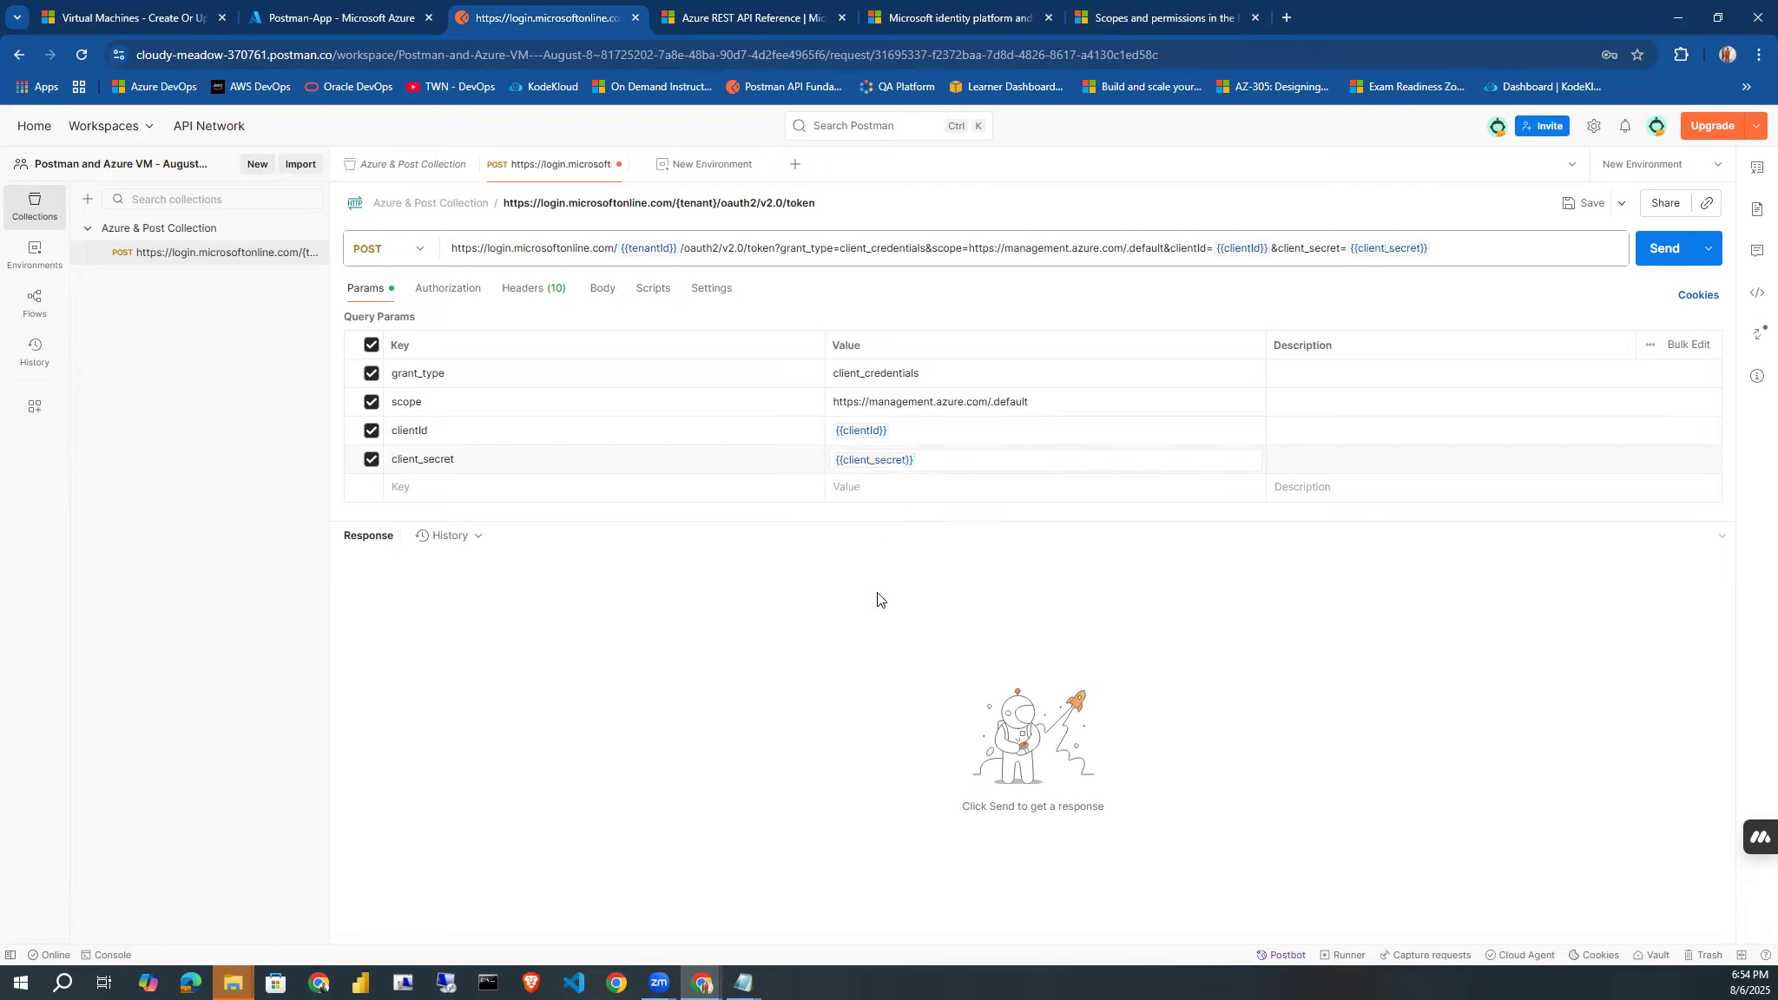
Save the POST token request and send it.
{"action": "left_click", "coordinate": [1585, 205]}
{"action": "left_click", "coordinate": [1648, 252]}
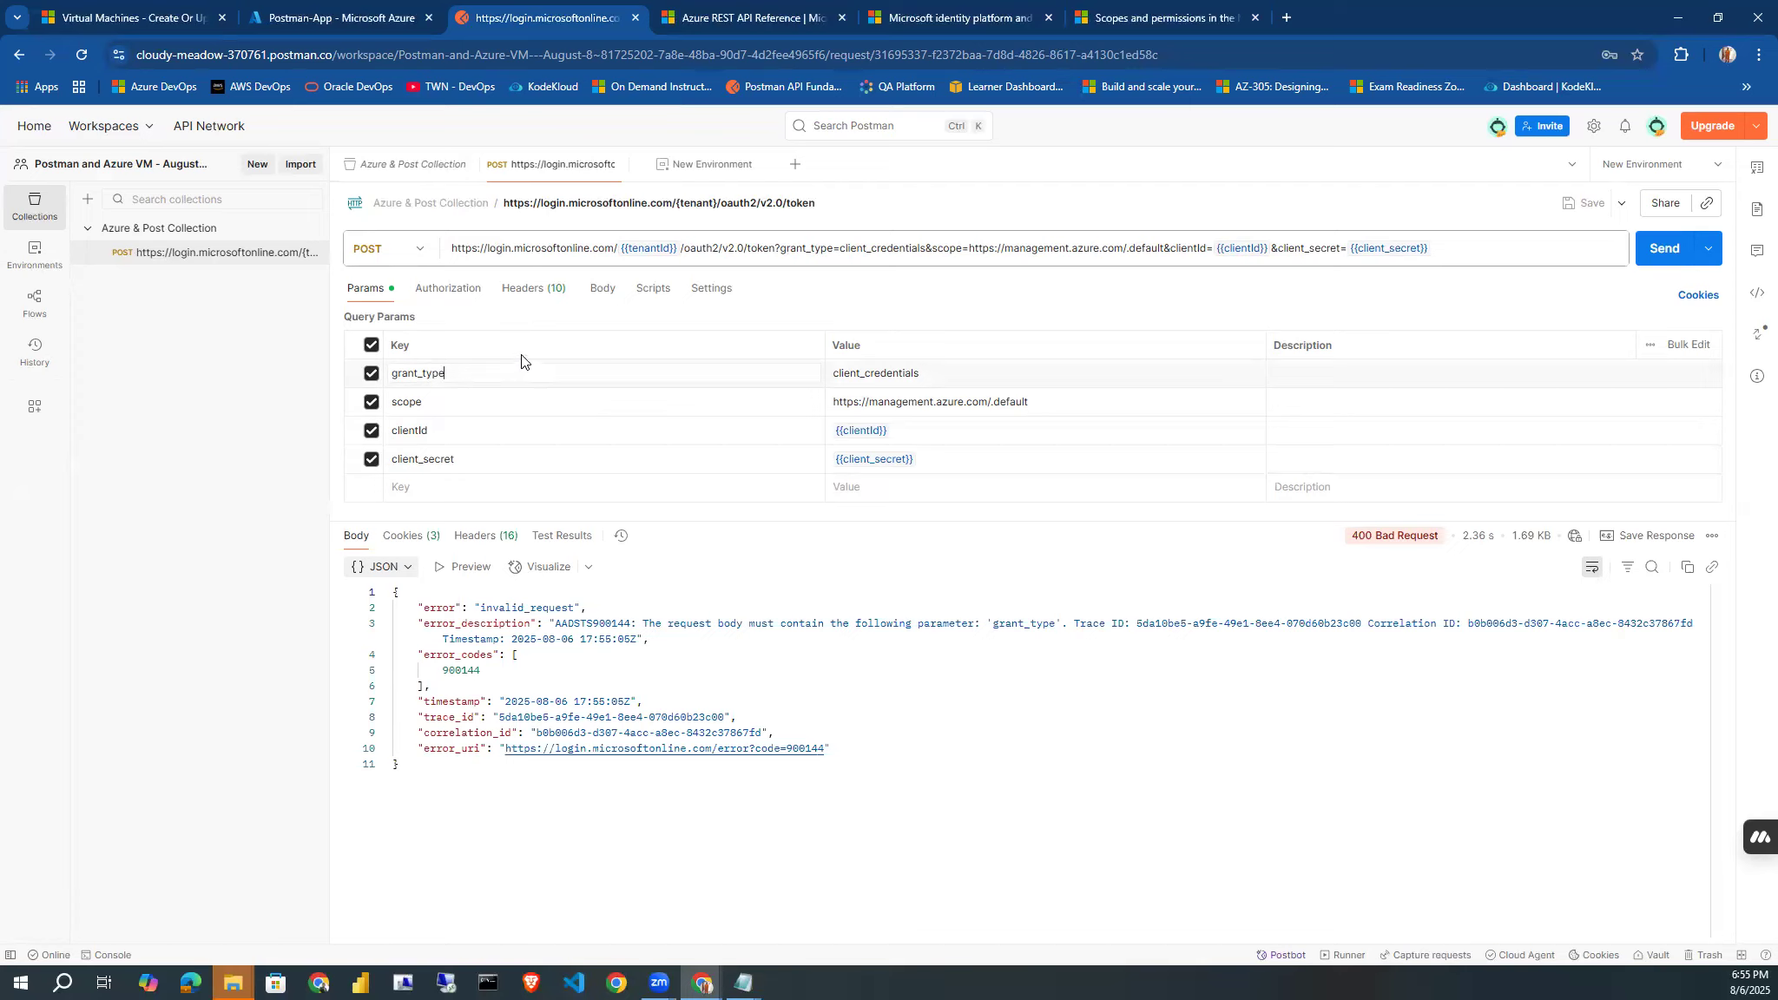
Check the token request's headers and set its body type to x-www-form-urlencoded.
{"action": "left_click", "coordinate": [535, 293]}
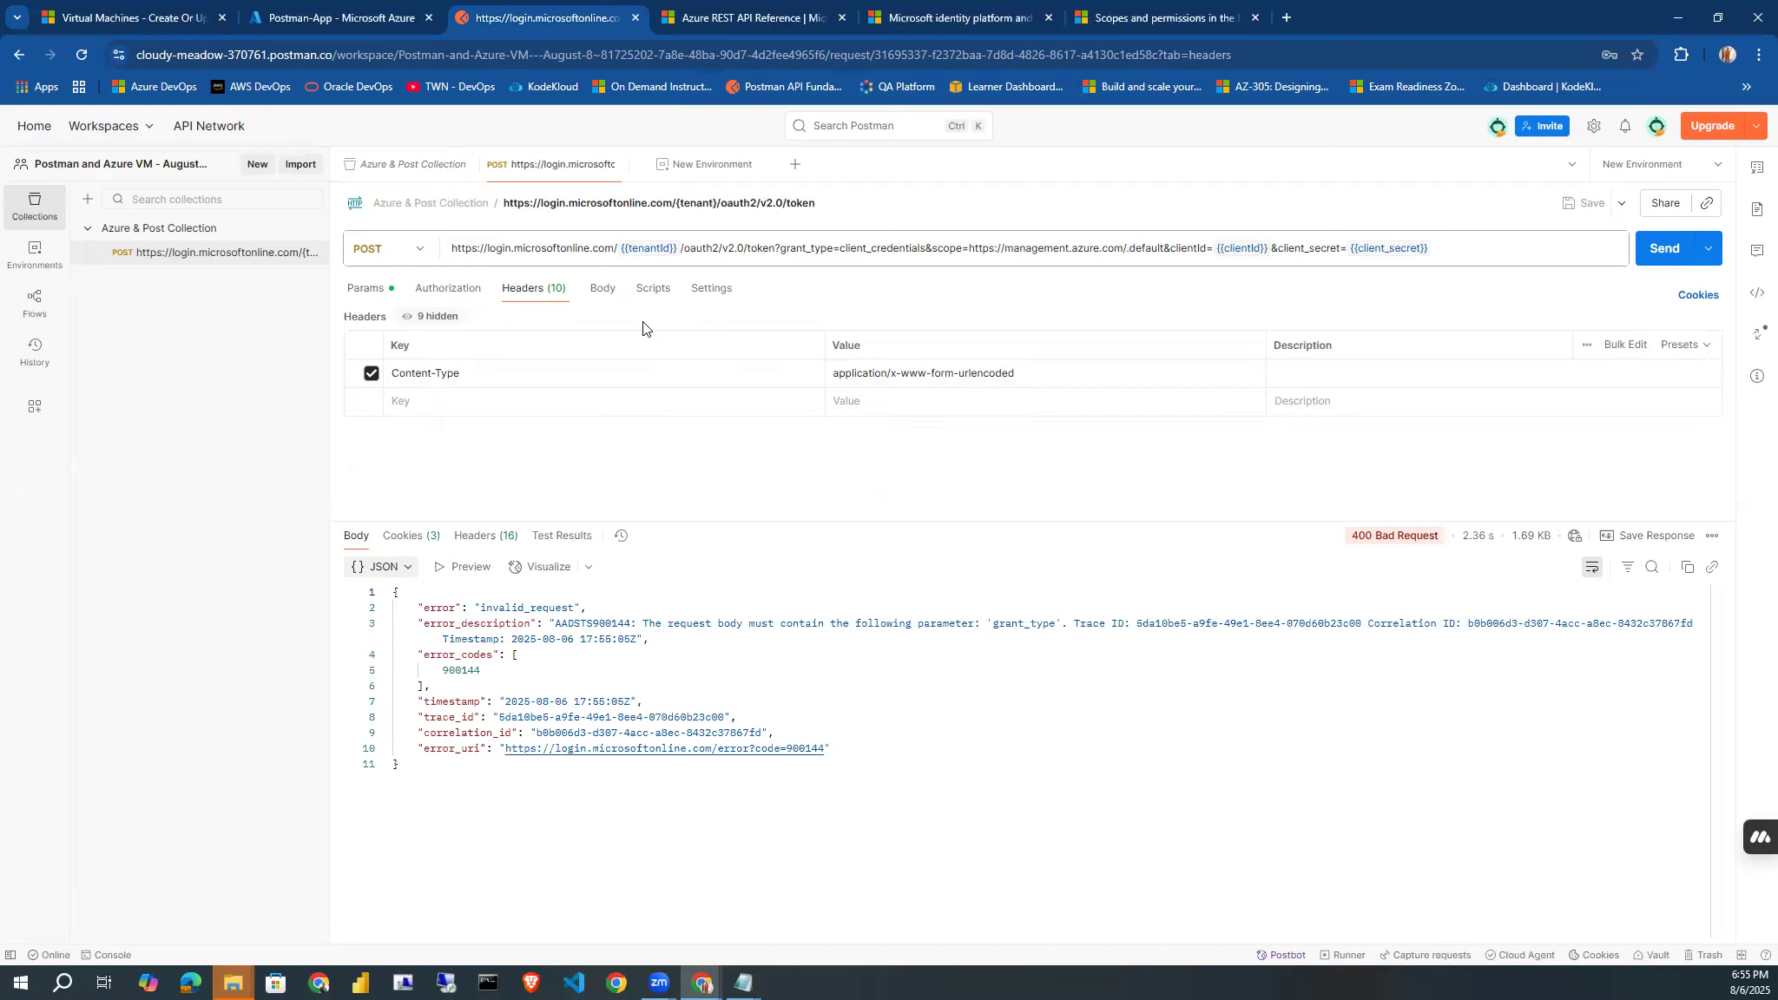
{"action": "left_click", "coordinate": [601, 288]}
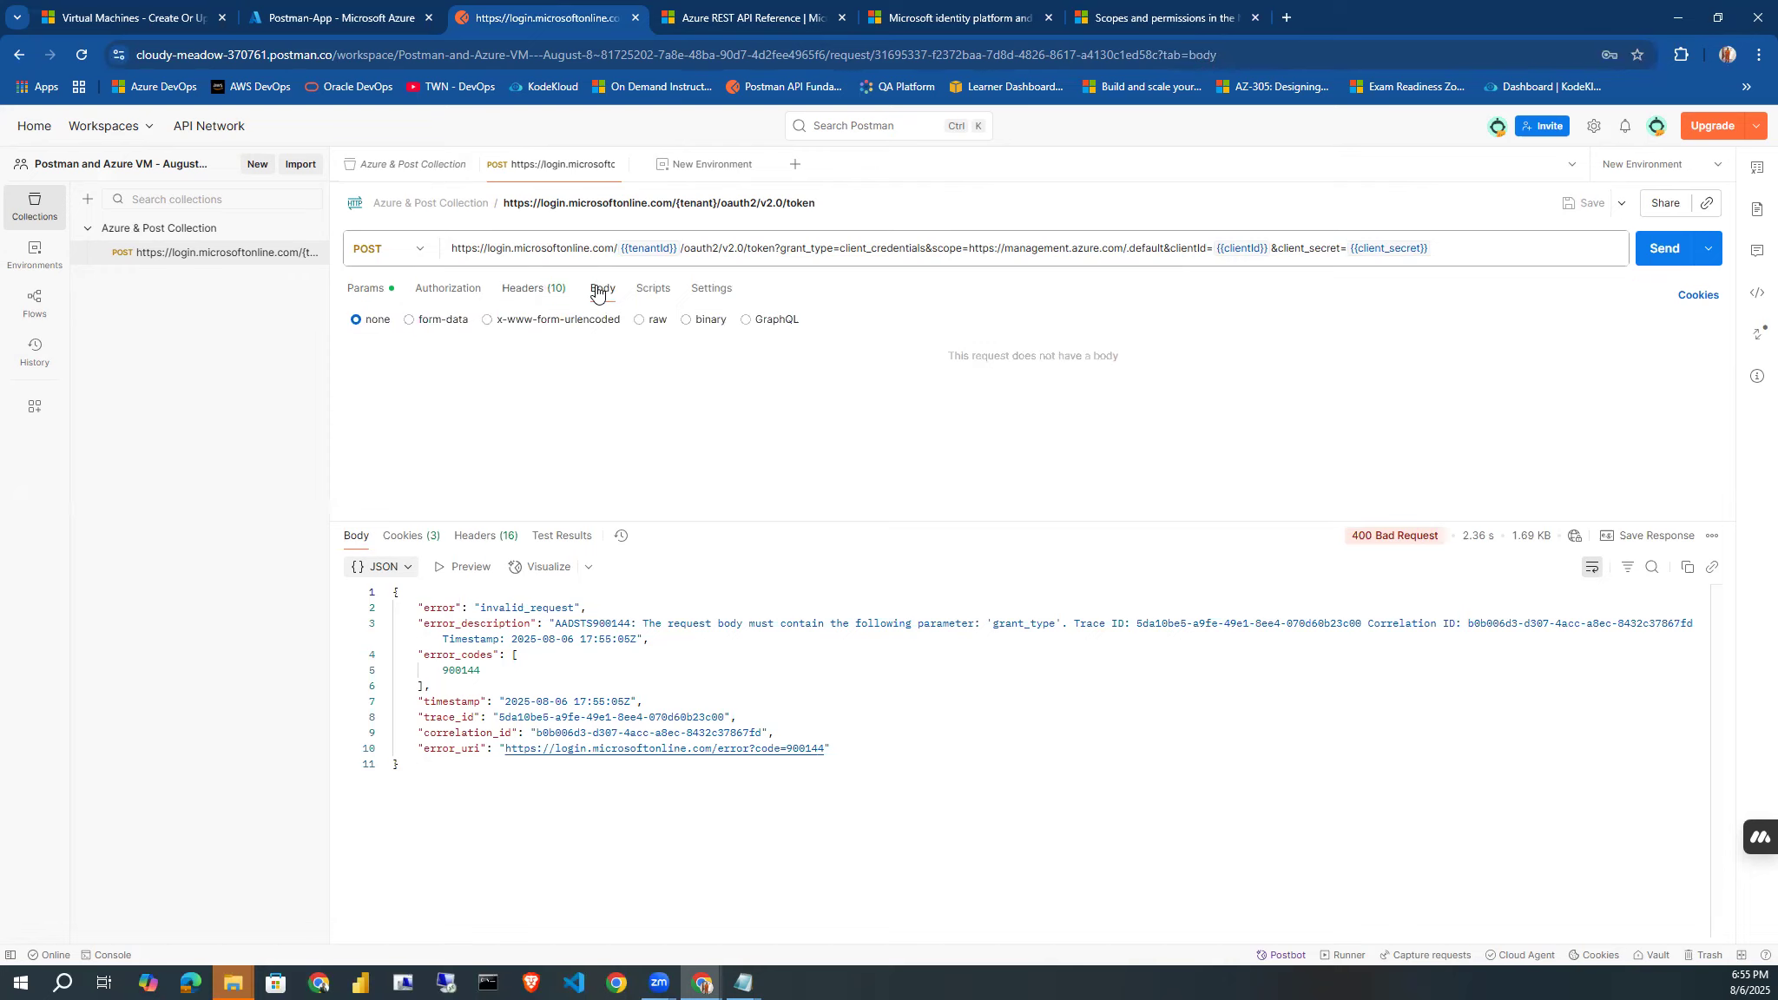
{"action": "left_click", "coordinate": [487, 321]}
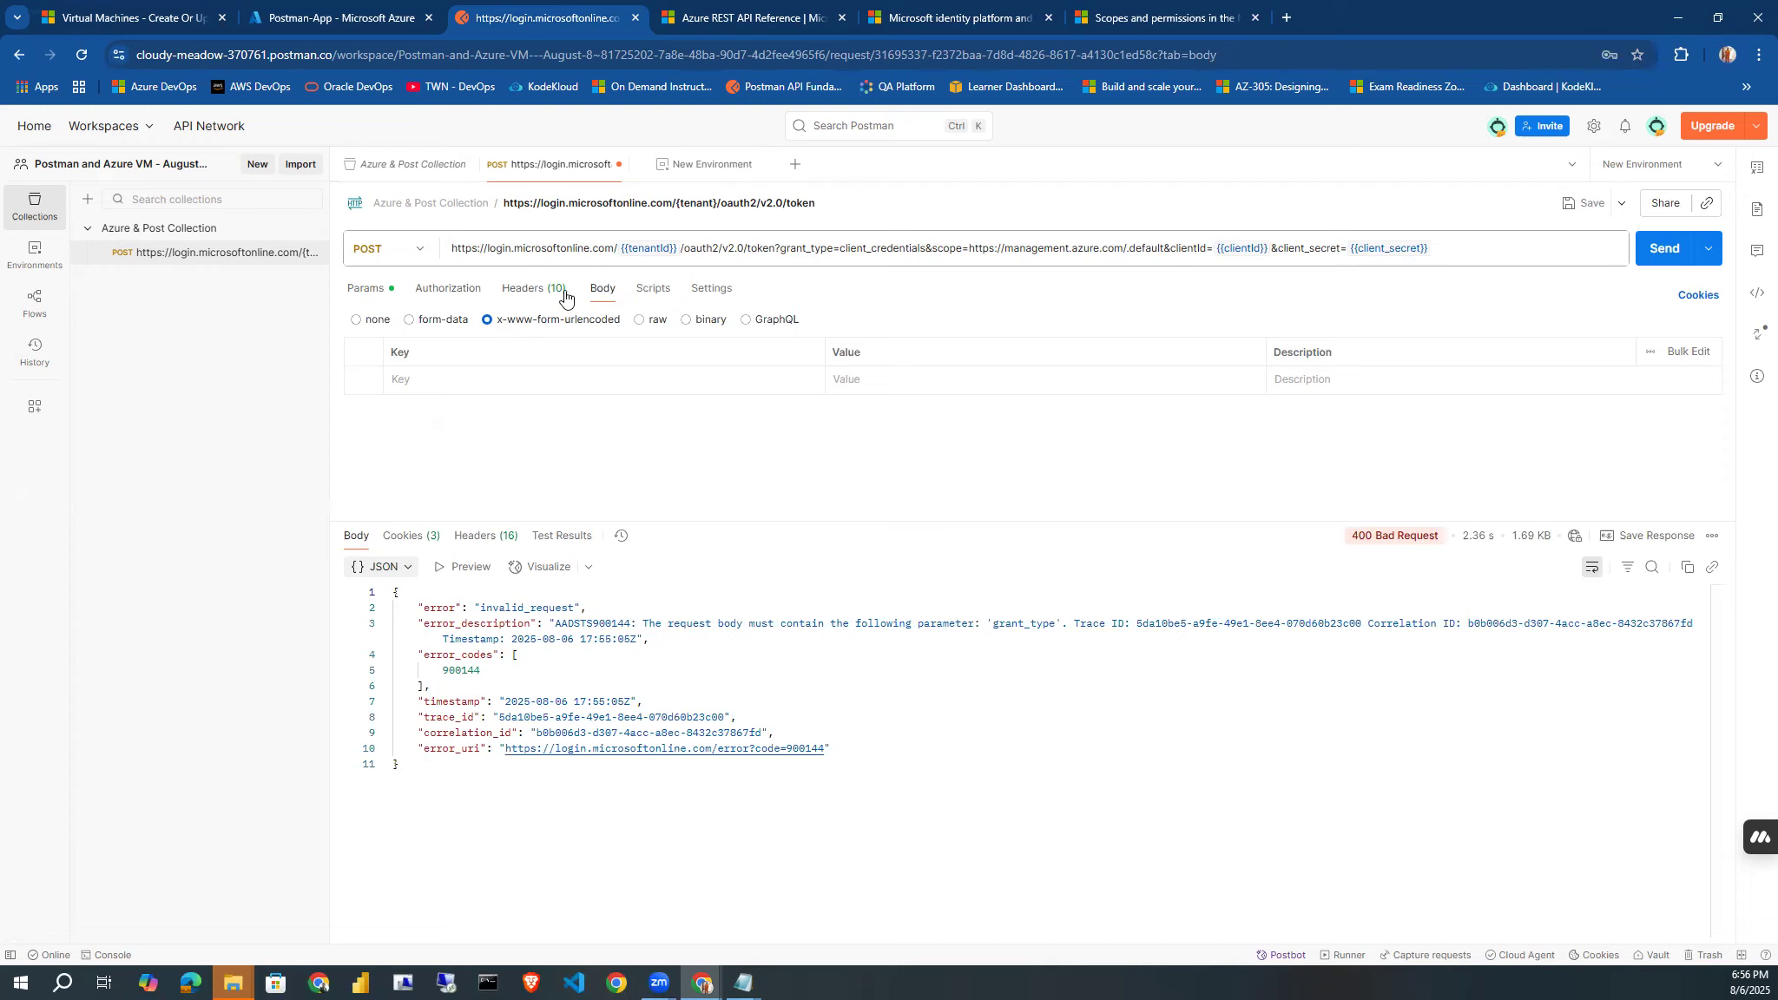
Review the token request's headers, query parameters, body and authorization settings.
{"action": "left_click", "coordinate": [539, 291]}
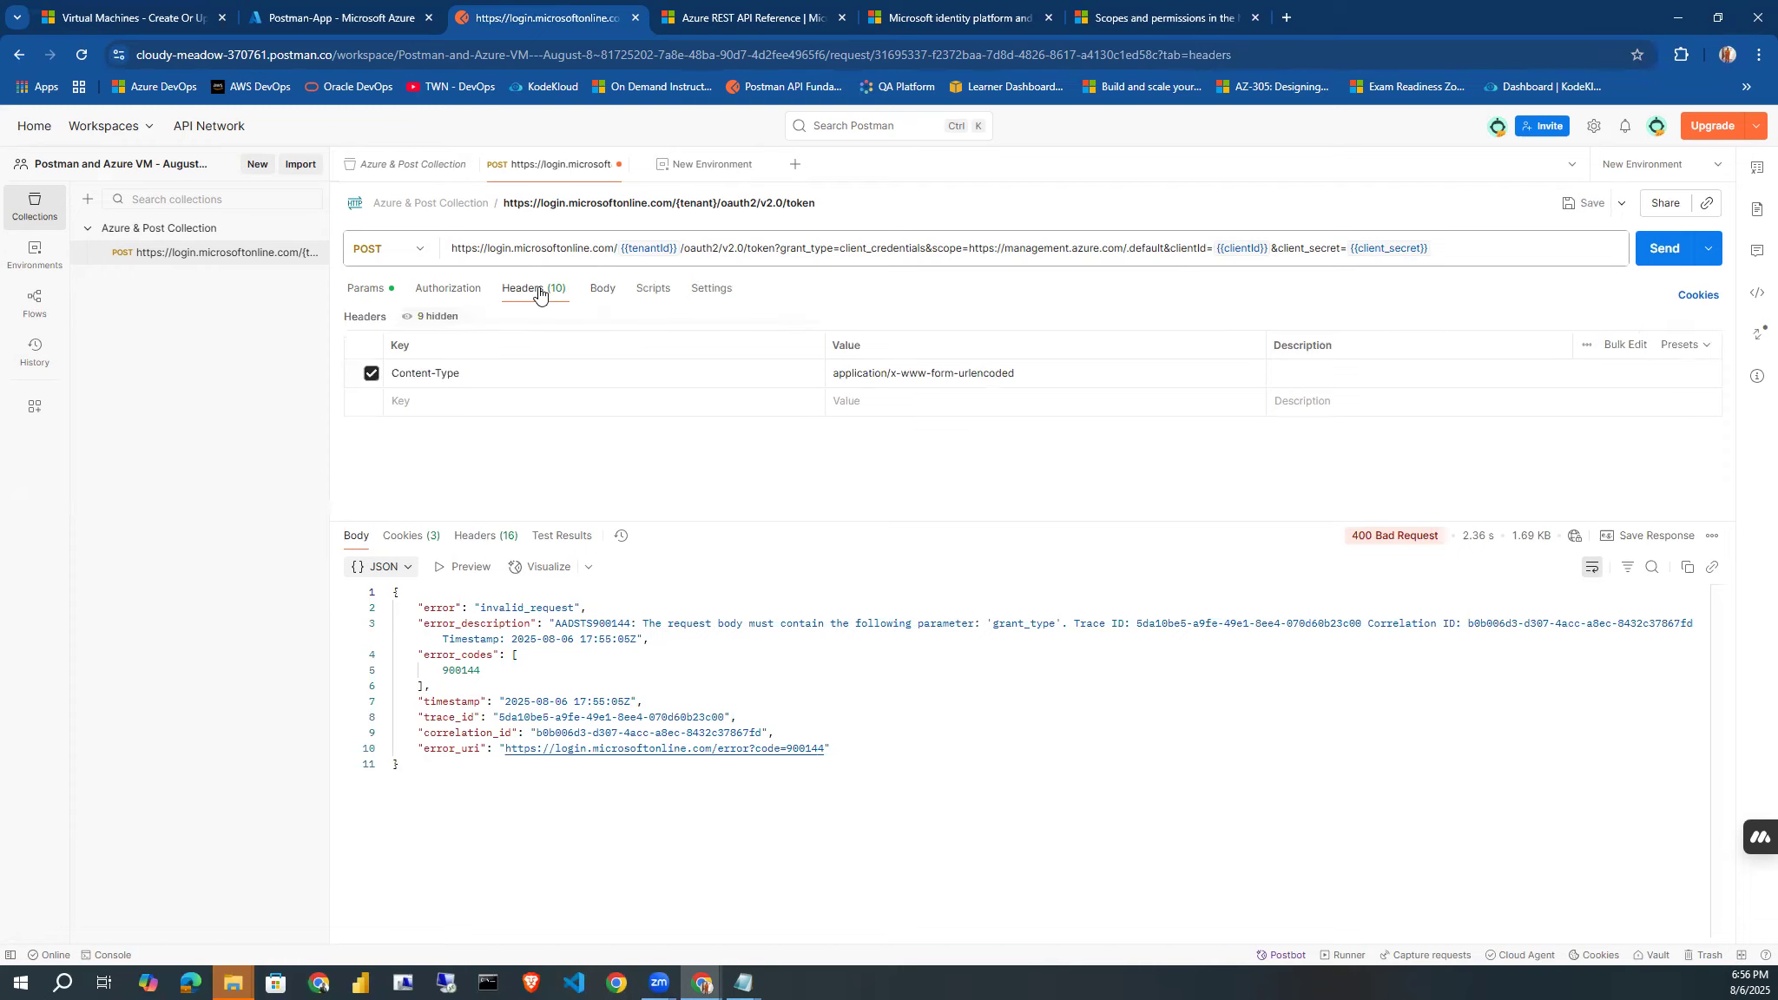
{"action": "left_click", "coordinate": [381, 300]}
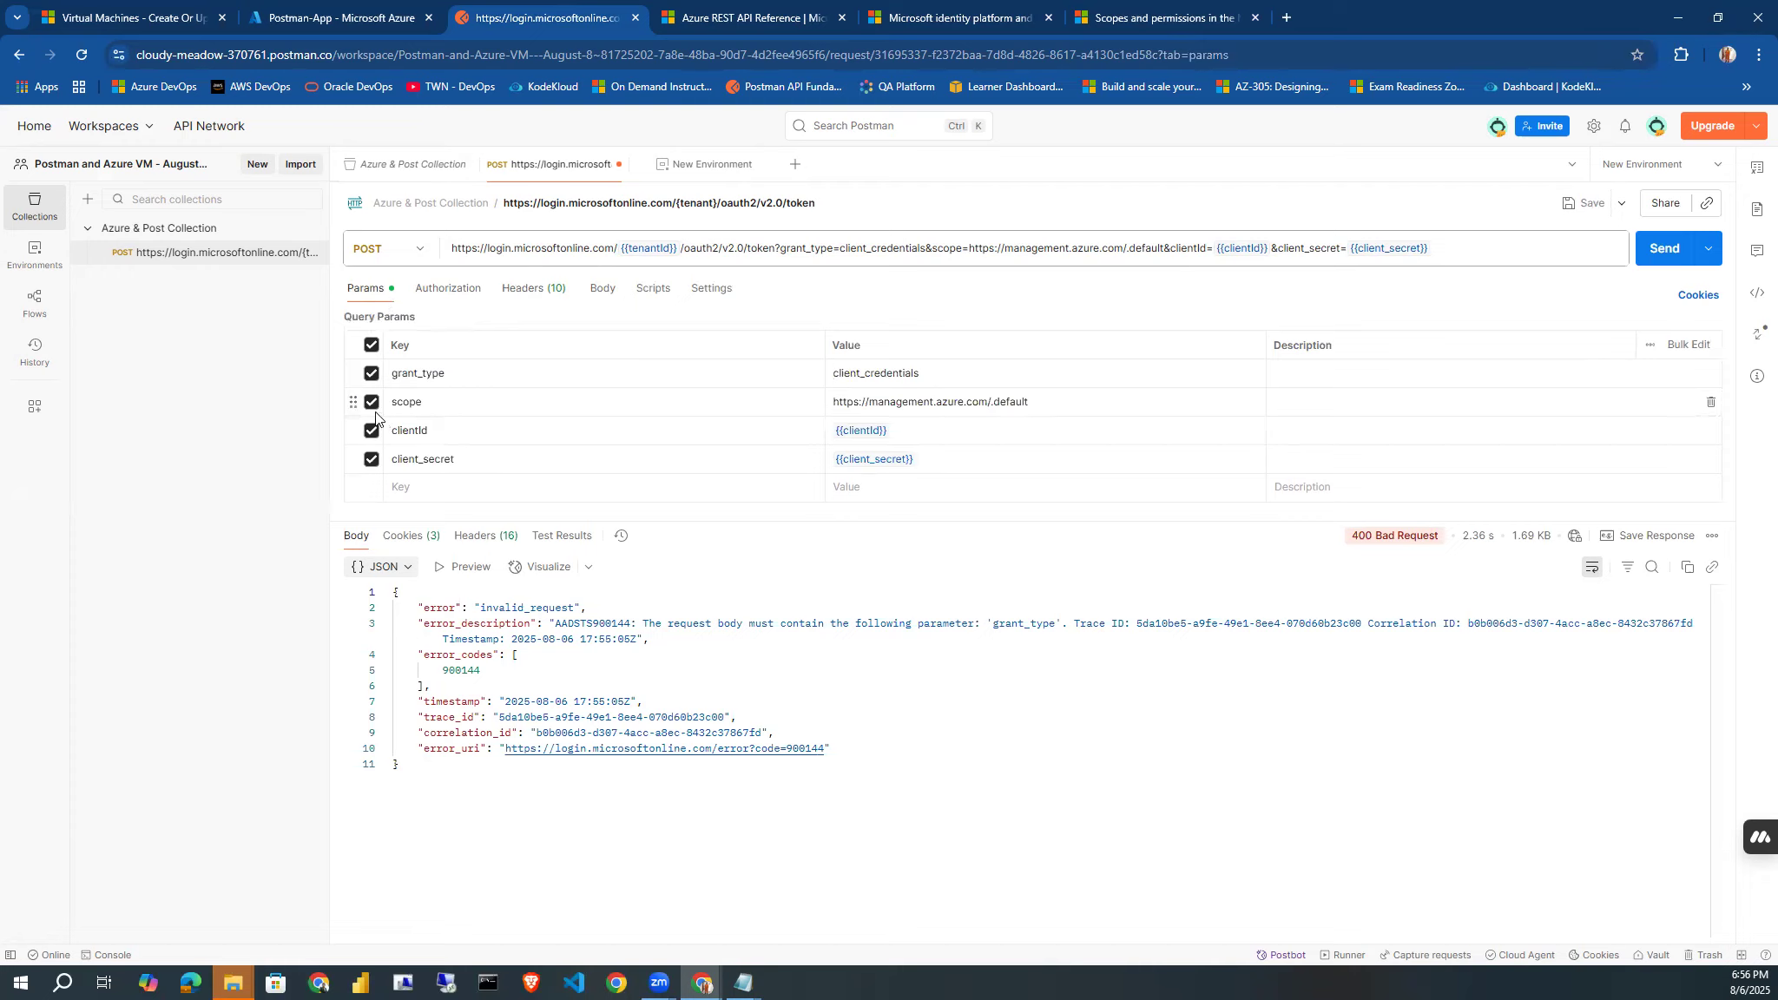
{"action": "left_click", "coordinate": [533, 295]}
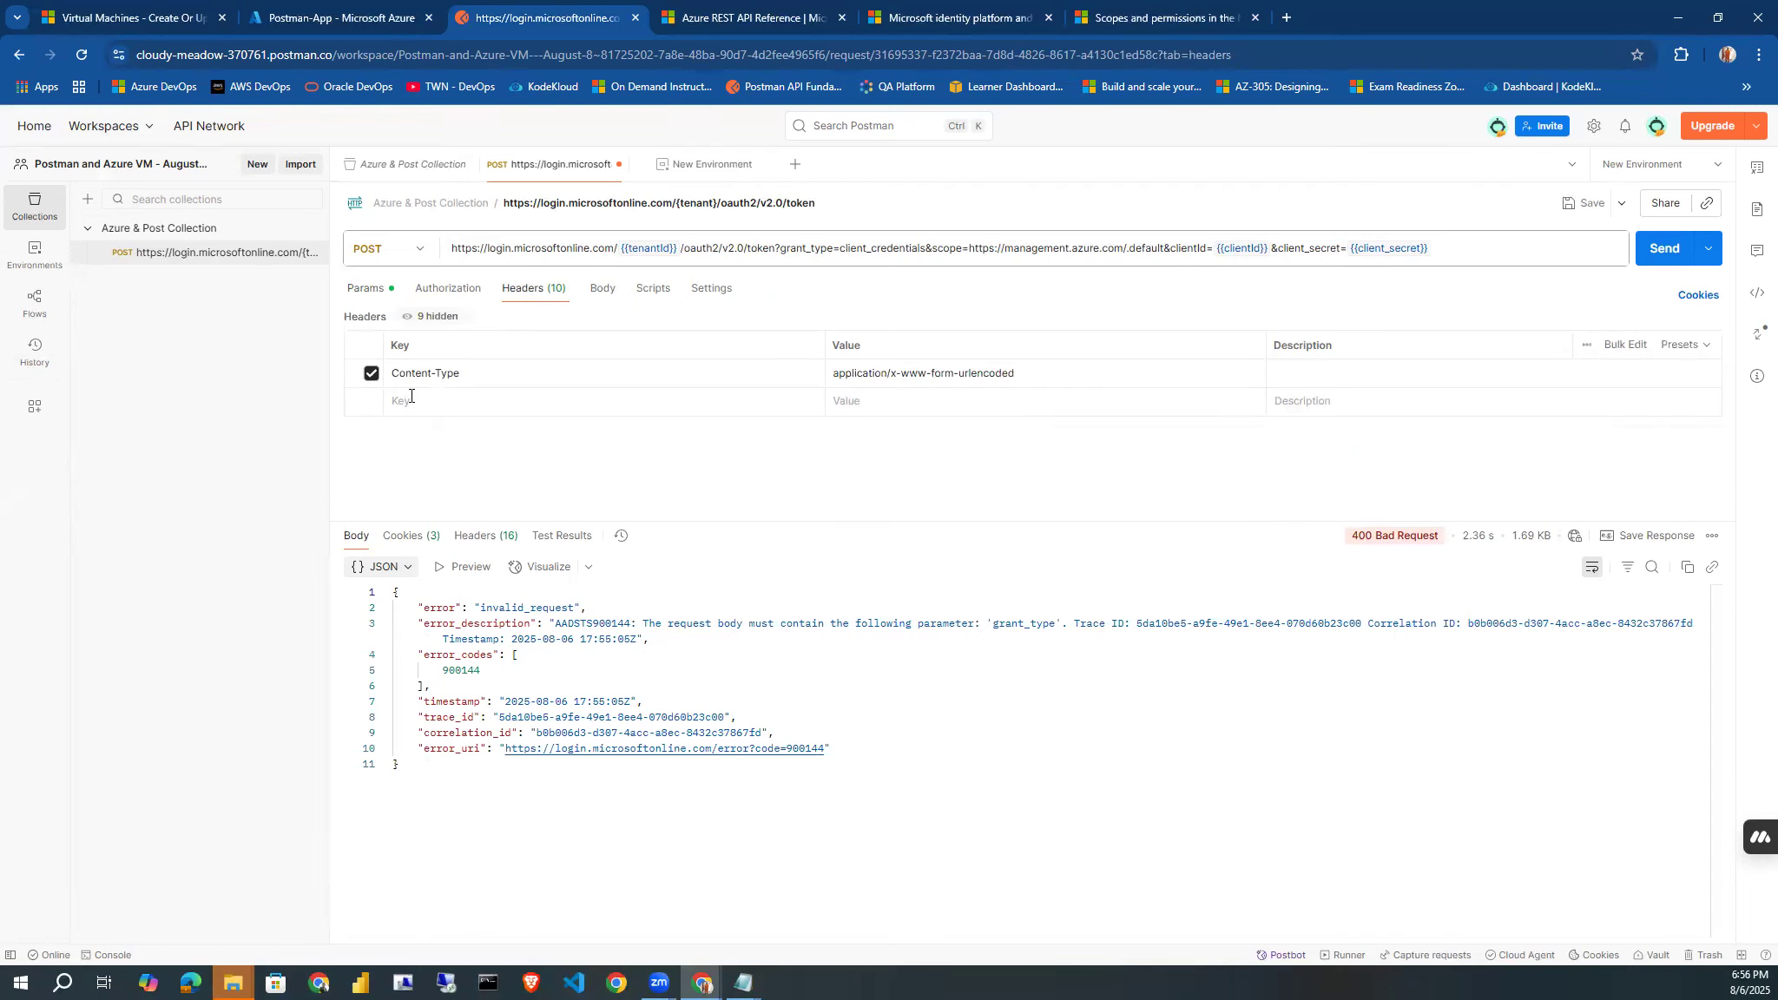
{"action": "left_click", "coordinate": [436, 411]}
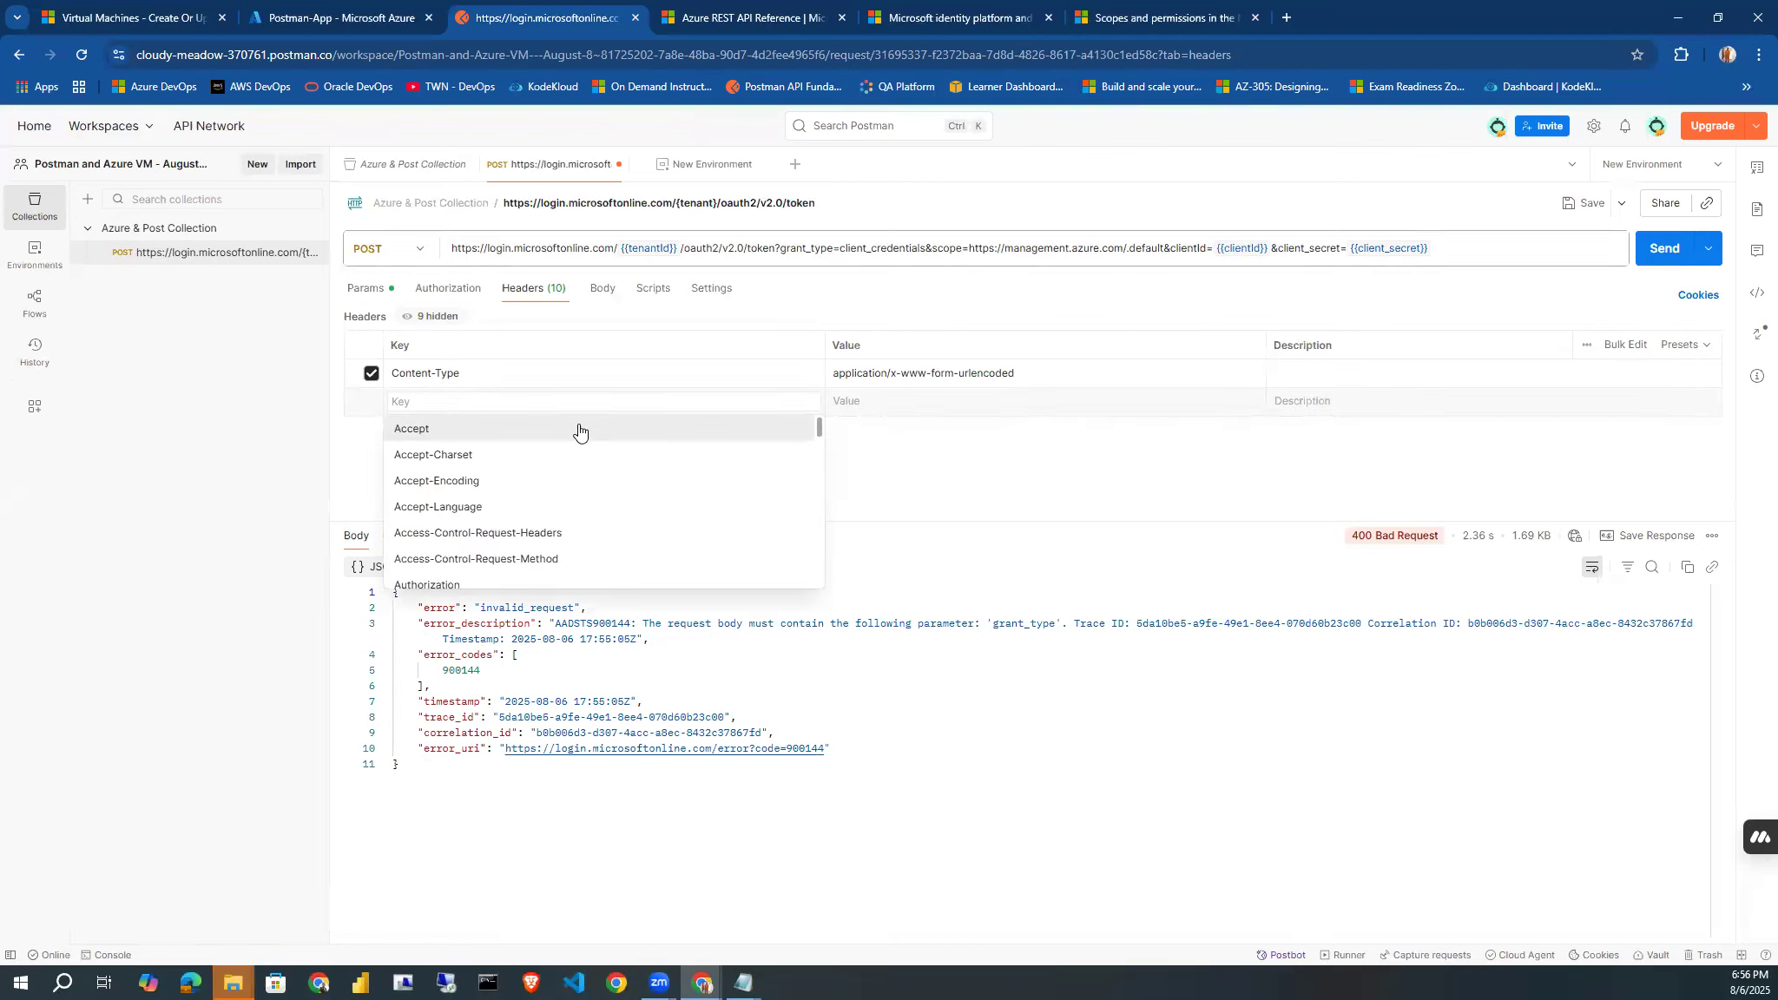
{"action": "left_click", "coordinate": [605, 289]}
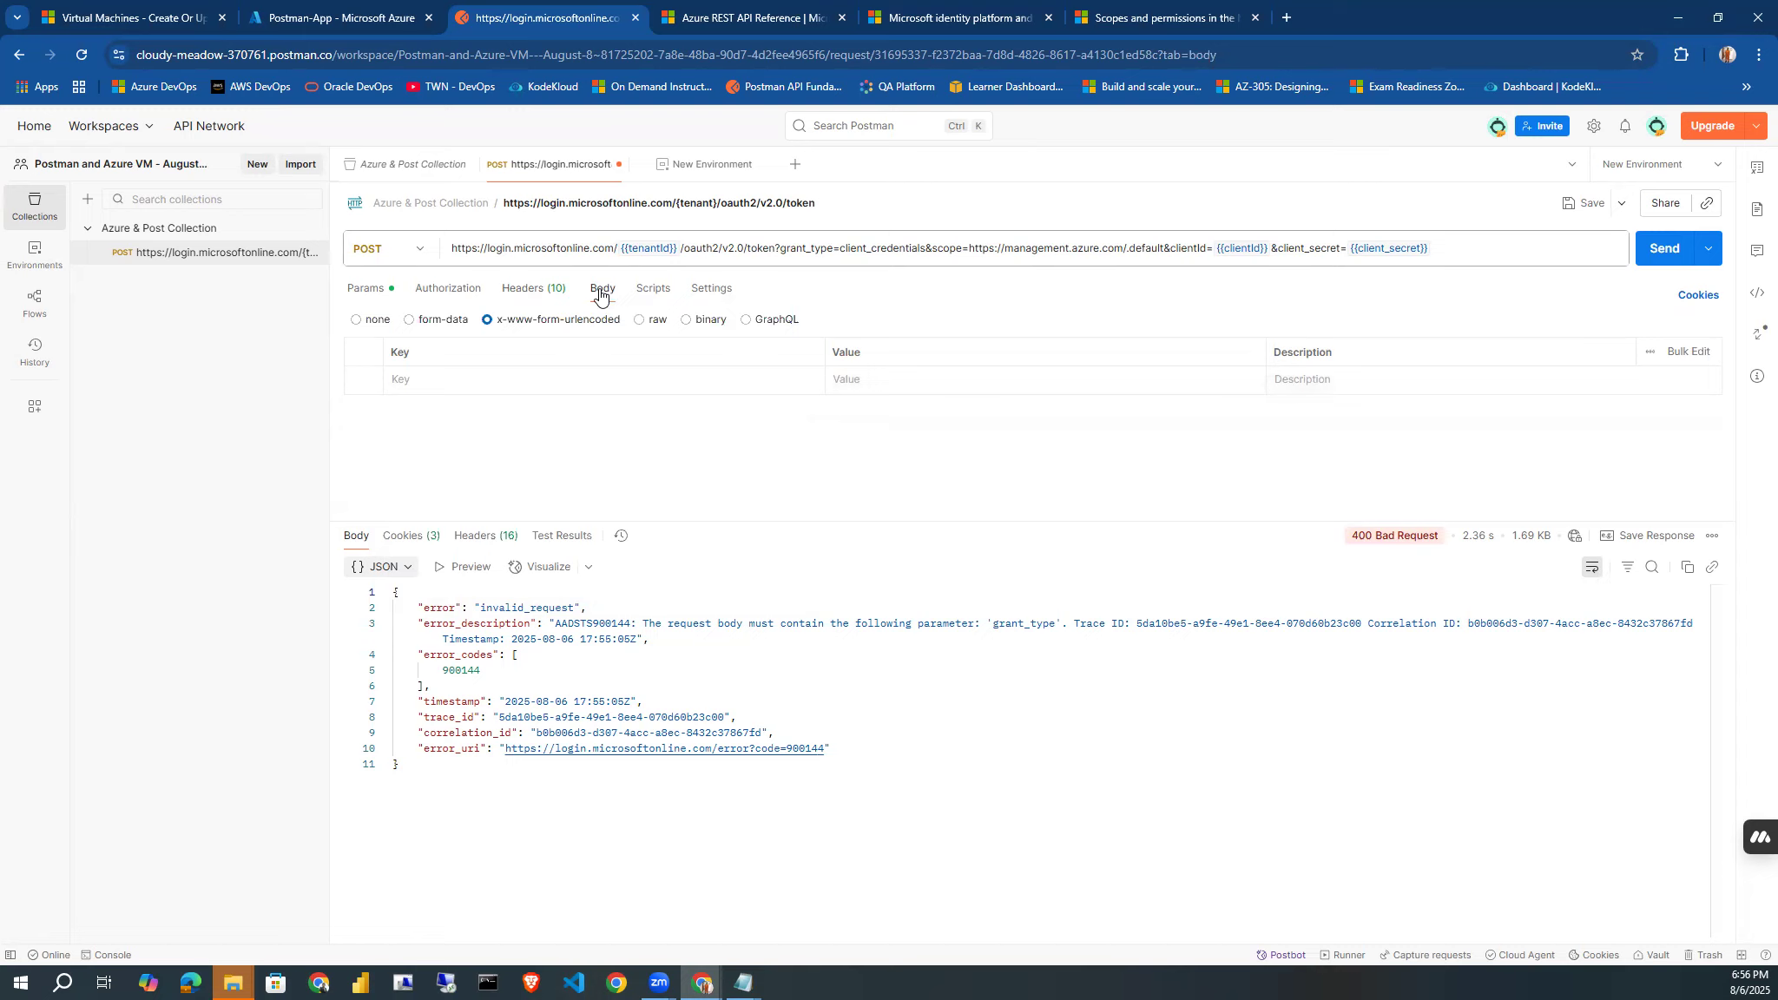
{"action": "left_click", "coordinate": [466, 294]}
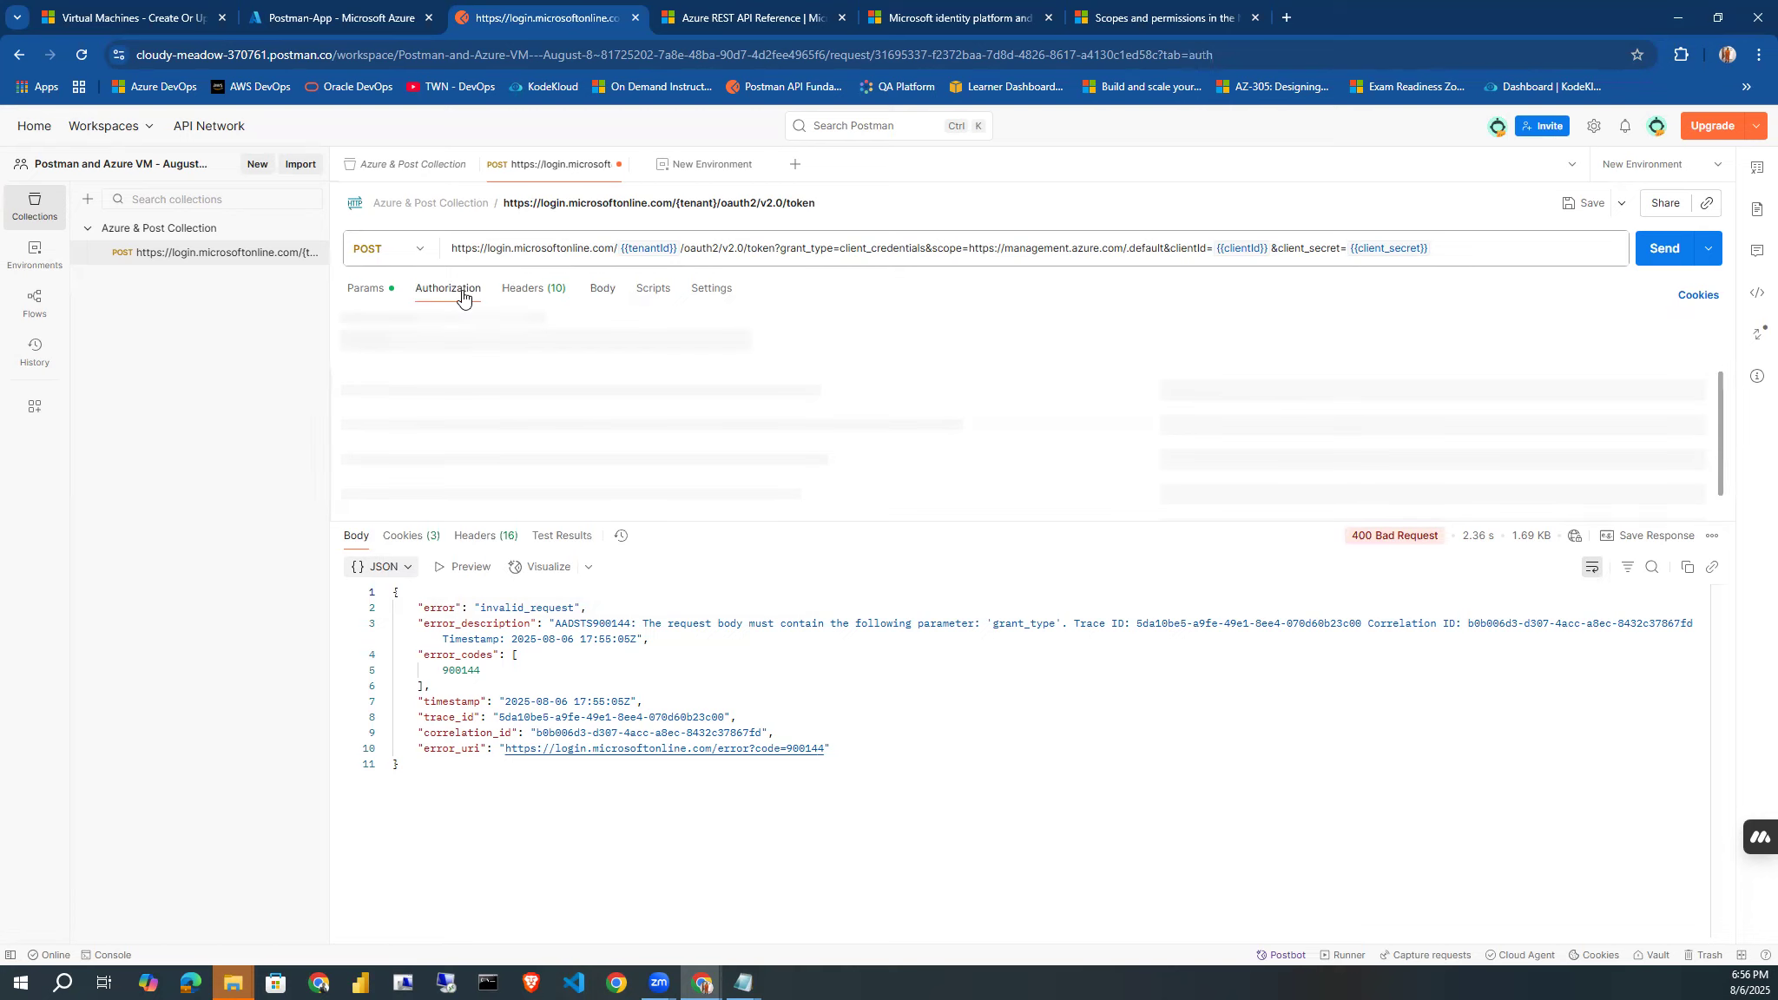
Send the token request again and examine the error description in the response.
{"action": "left_click", "coordinate": [1656, 252]}
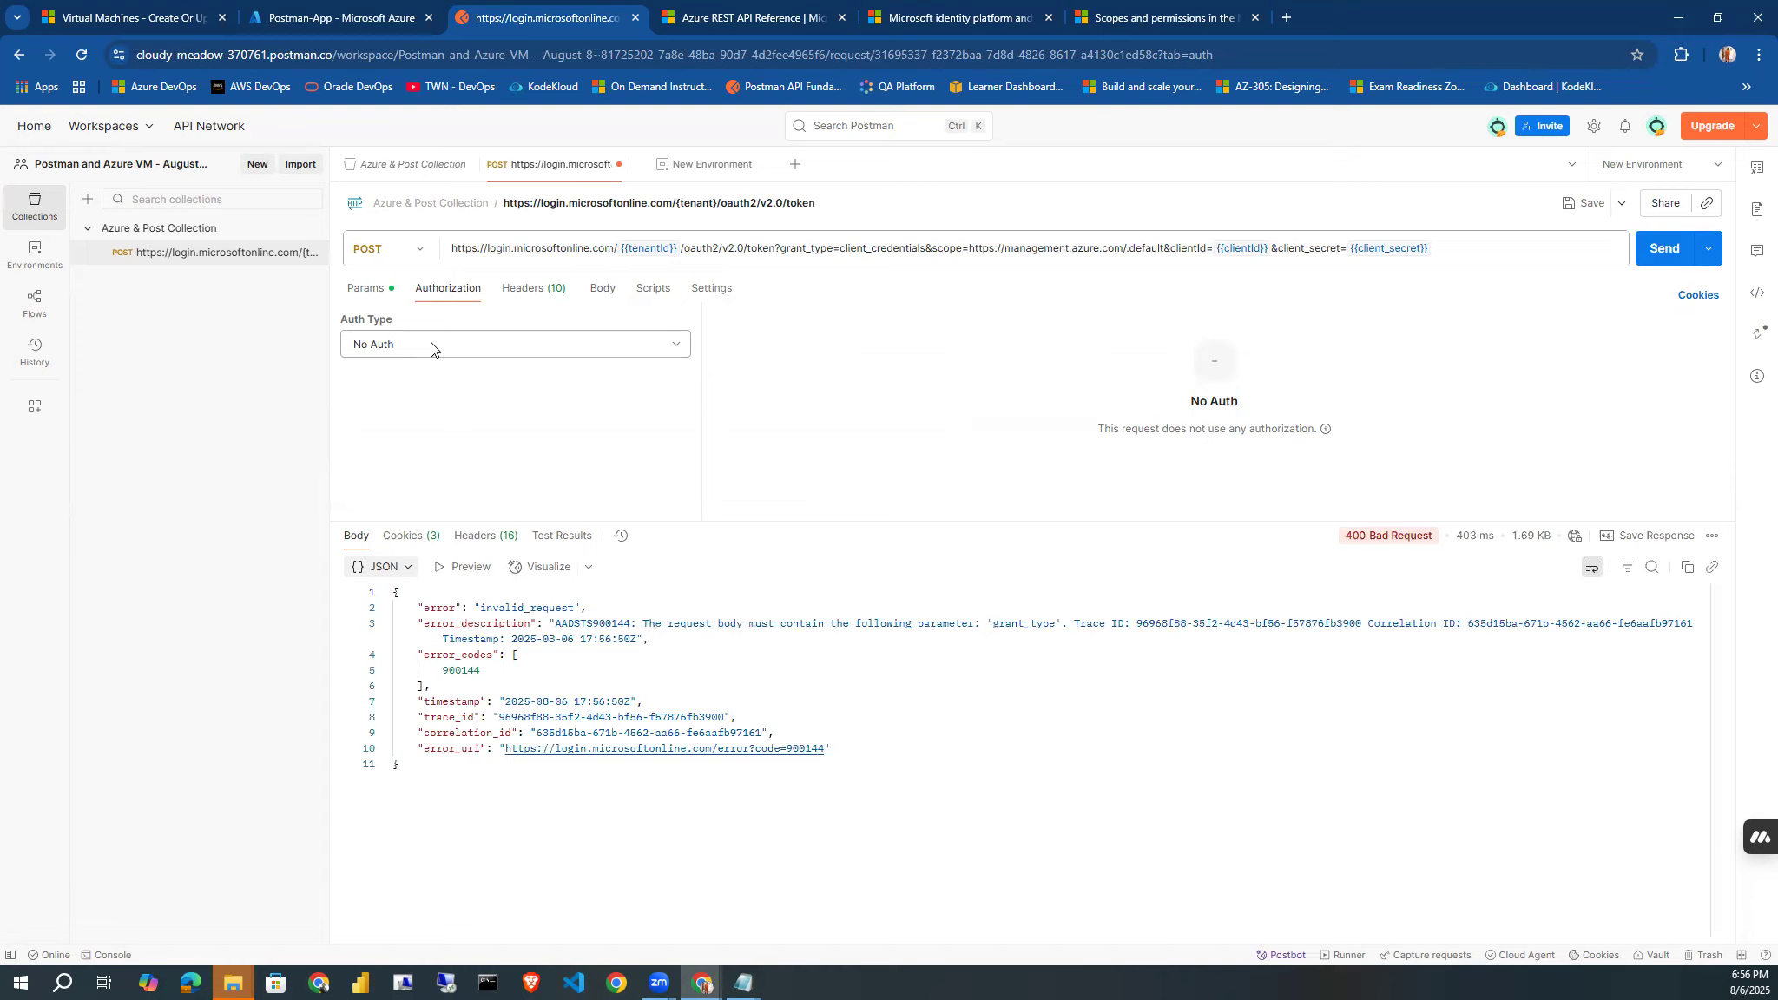
{"action": "left_click", "coordinate": [642, 624]}
{"action": "left_click_drag", "start_coordinate": [643, 624], "coordinate": [1073, 628]}
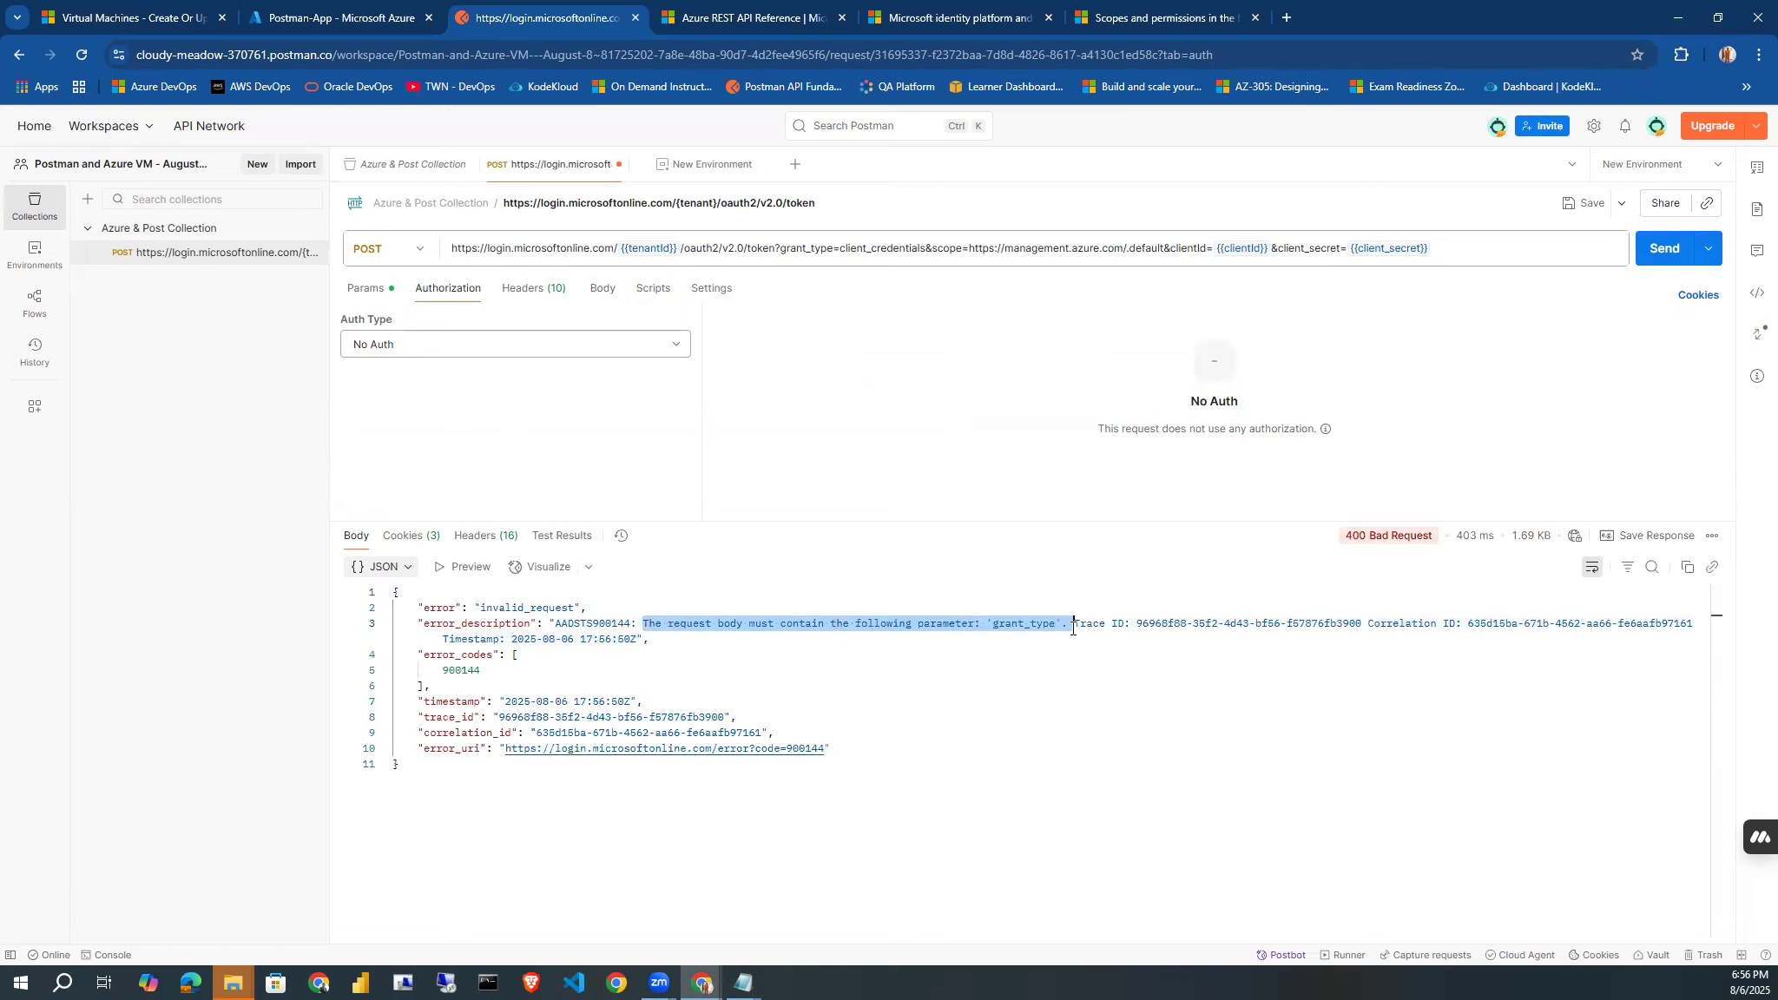
Add a grant_type field with the value client_credentials to the token request's x-www-form-urlencoded body.
{"action": "left_click", "coordinate": [616, 291]}
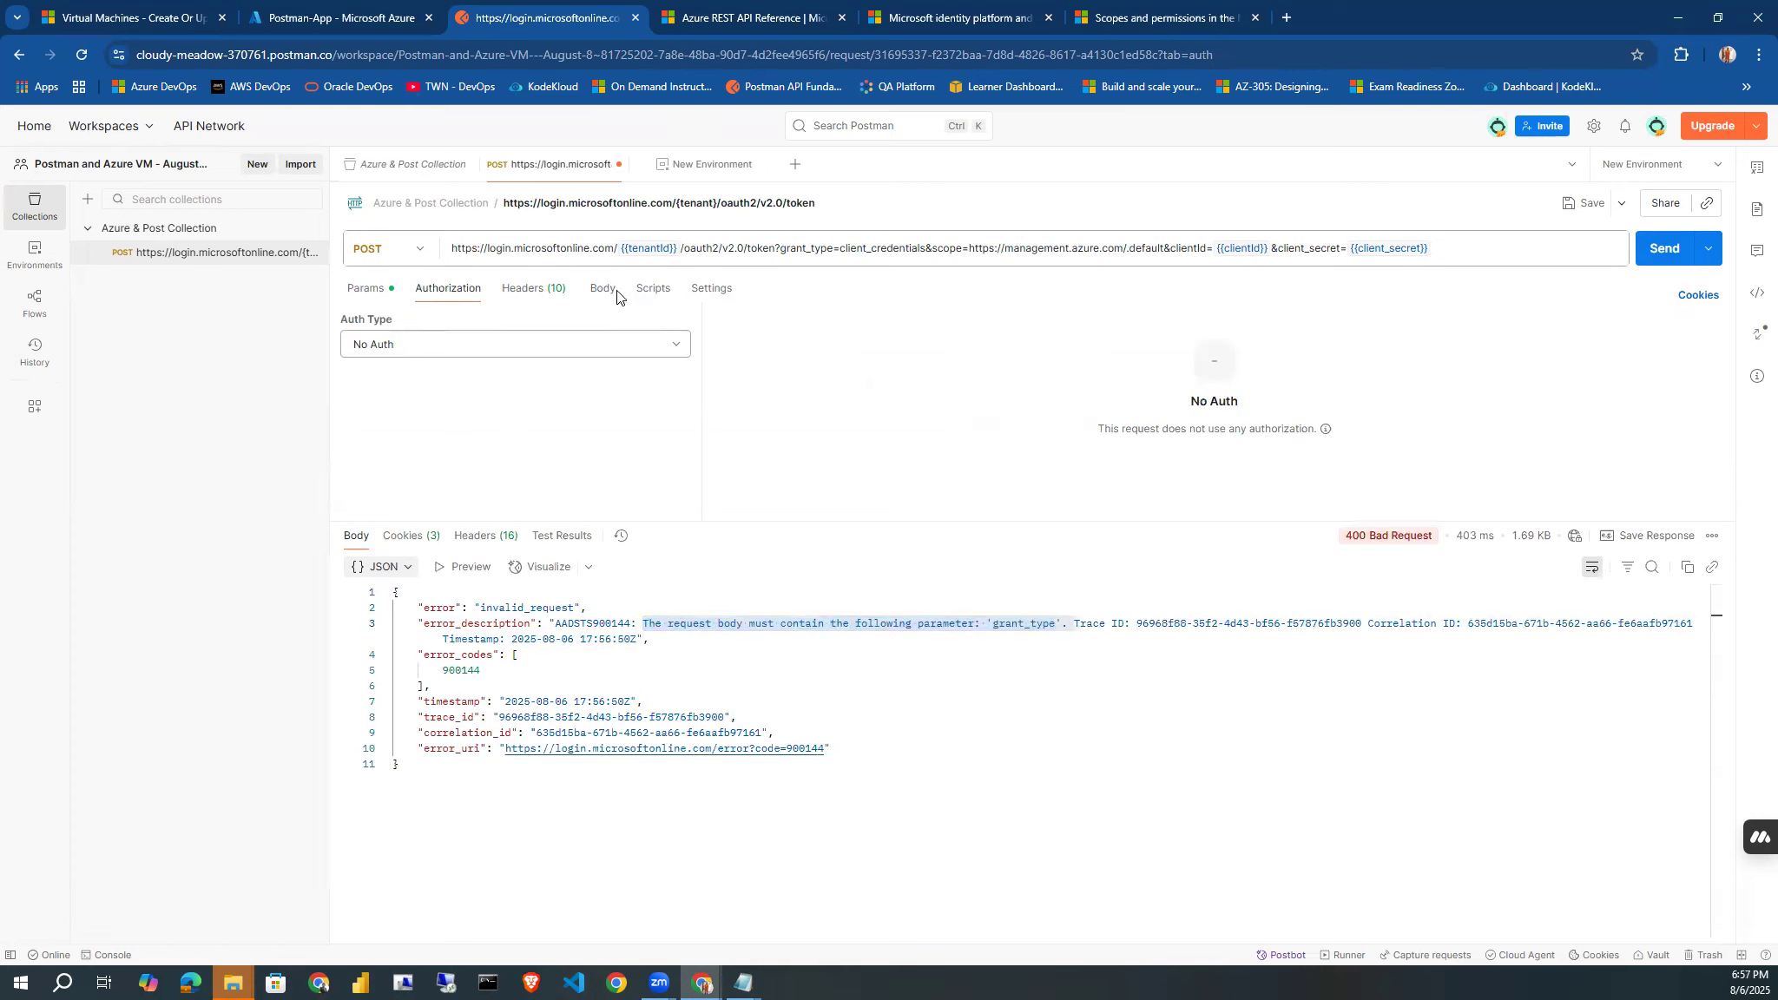
{"action": "left_click", "coordinate": [617, 291]}
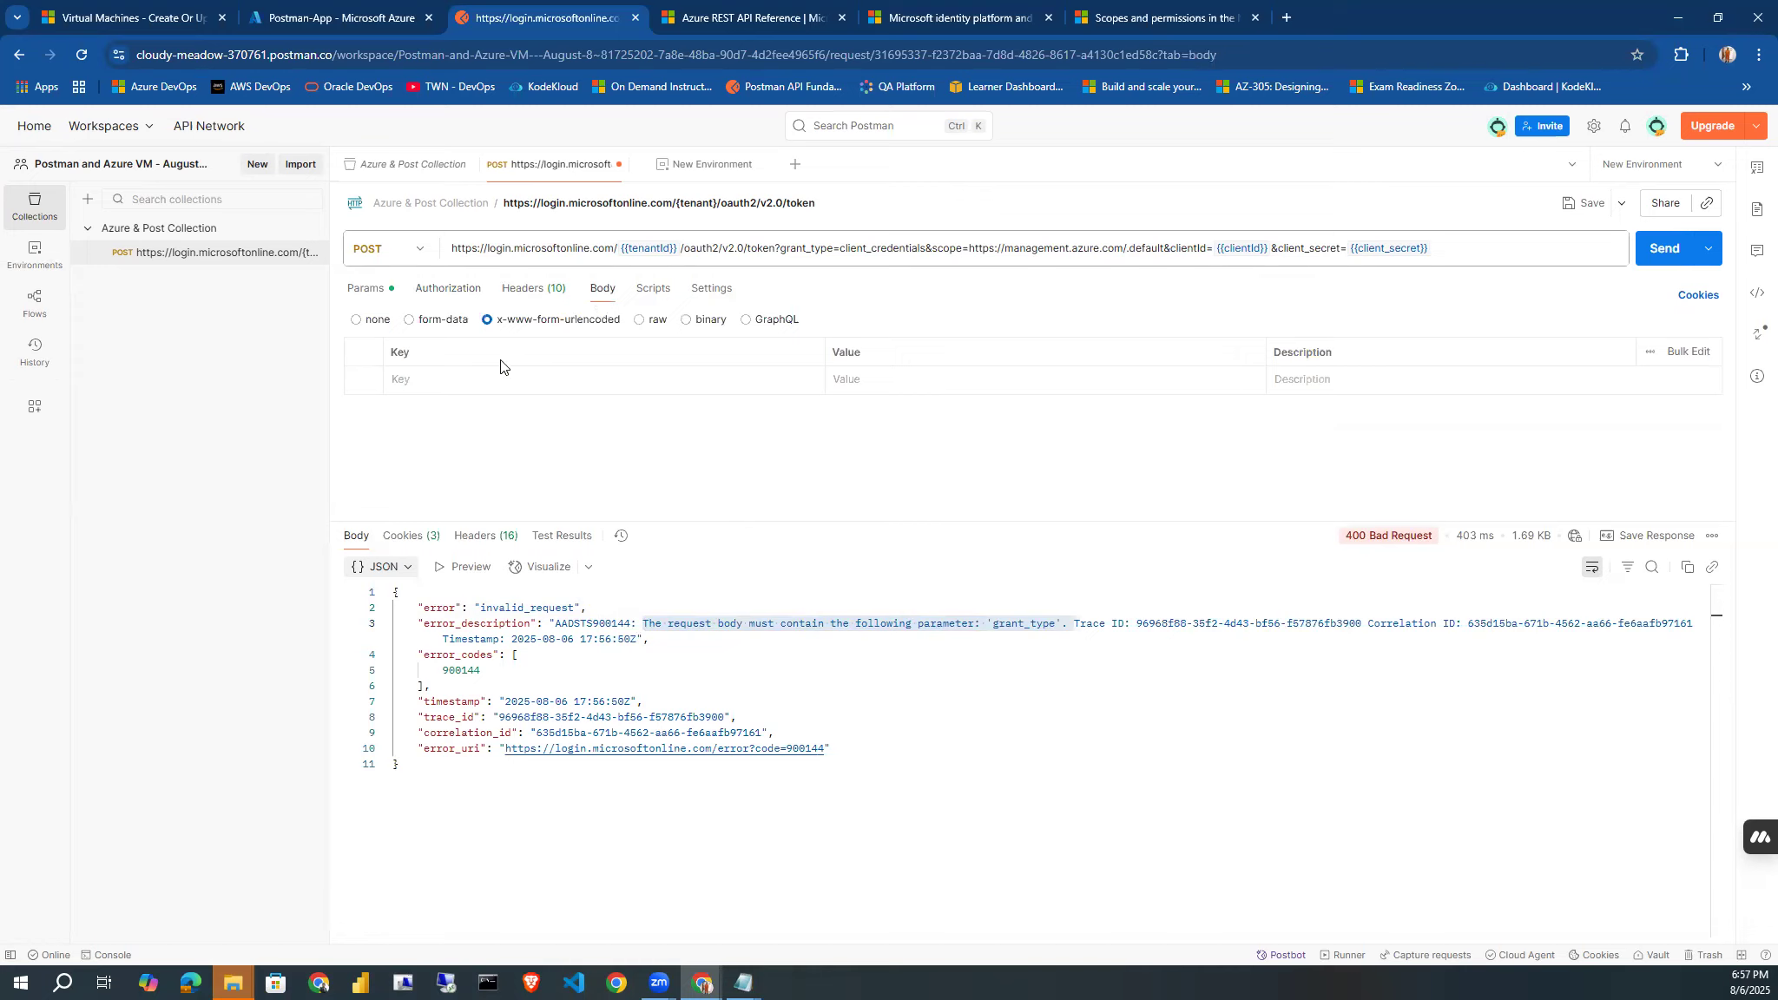
{"action": "left_click", "coordinate": [431, 383]}
{"action": "type", "text": "grant_type"}
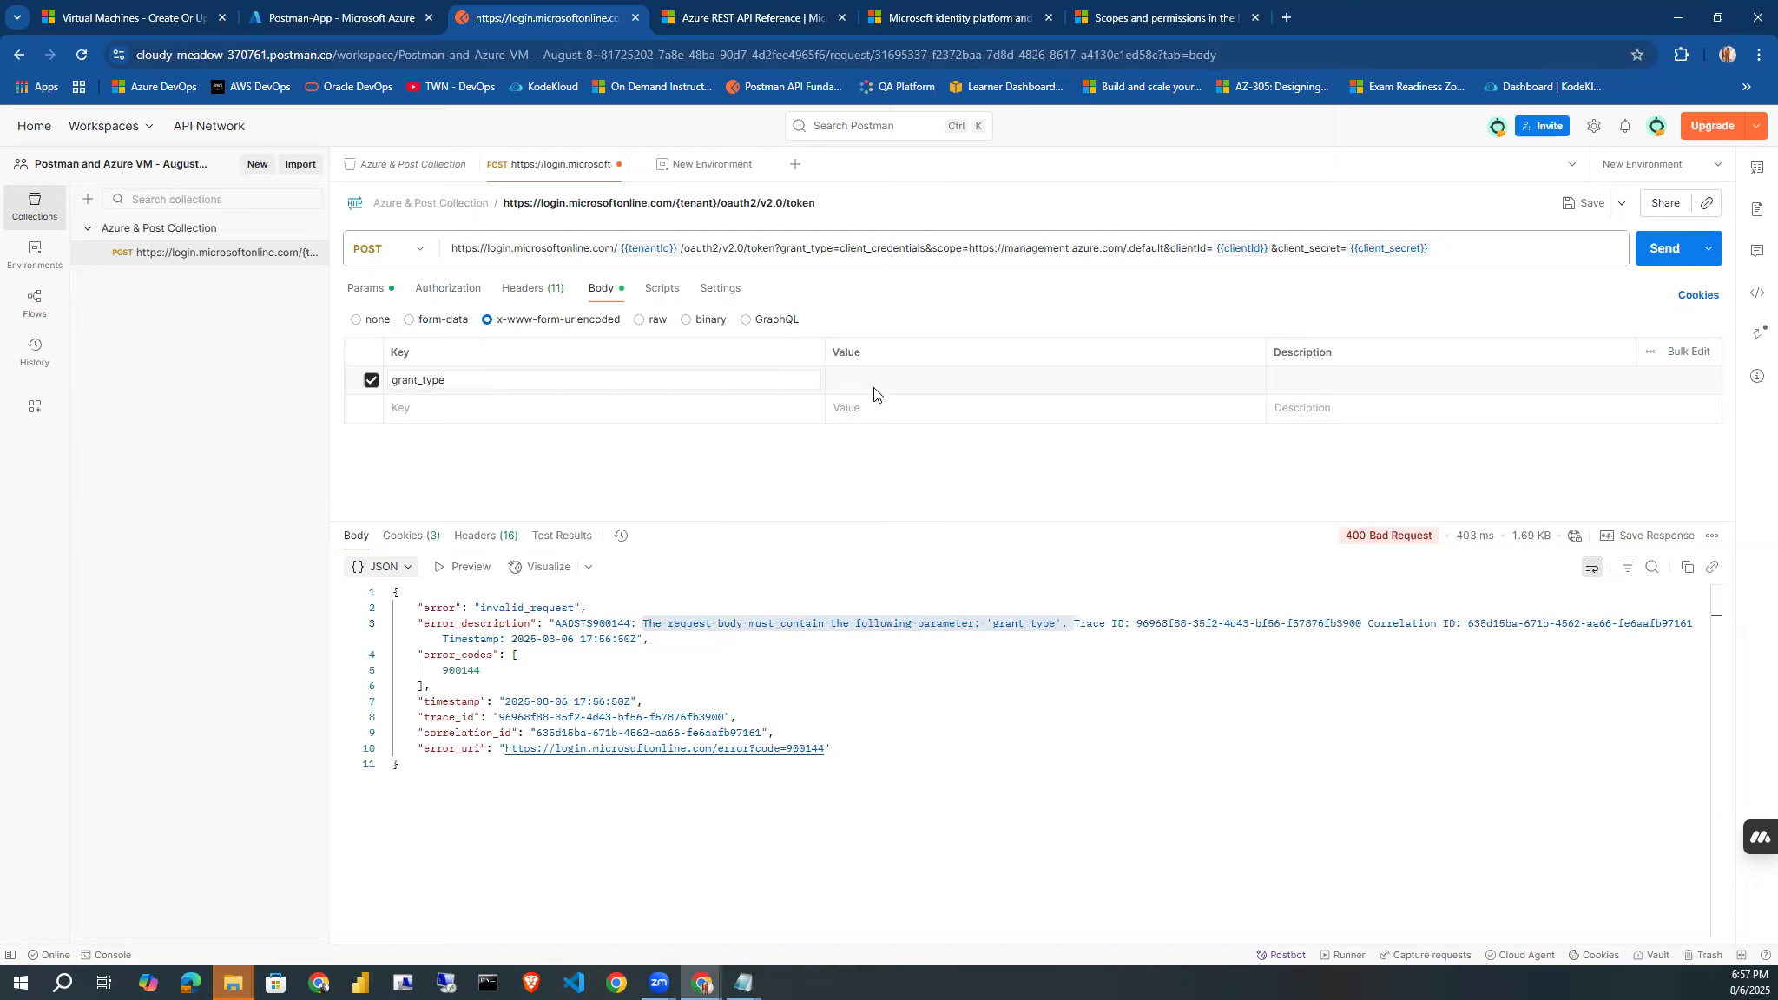
{"action": "type", "text": "client_credentials"}
{"action": "left_click", "coordinate": [605, 403]}
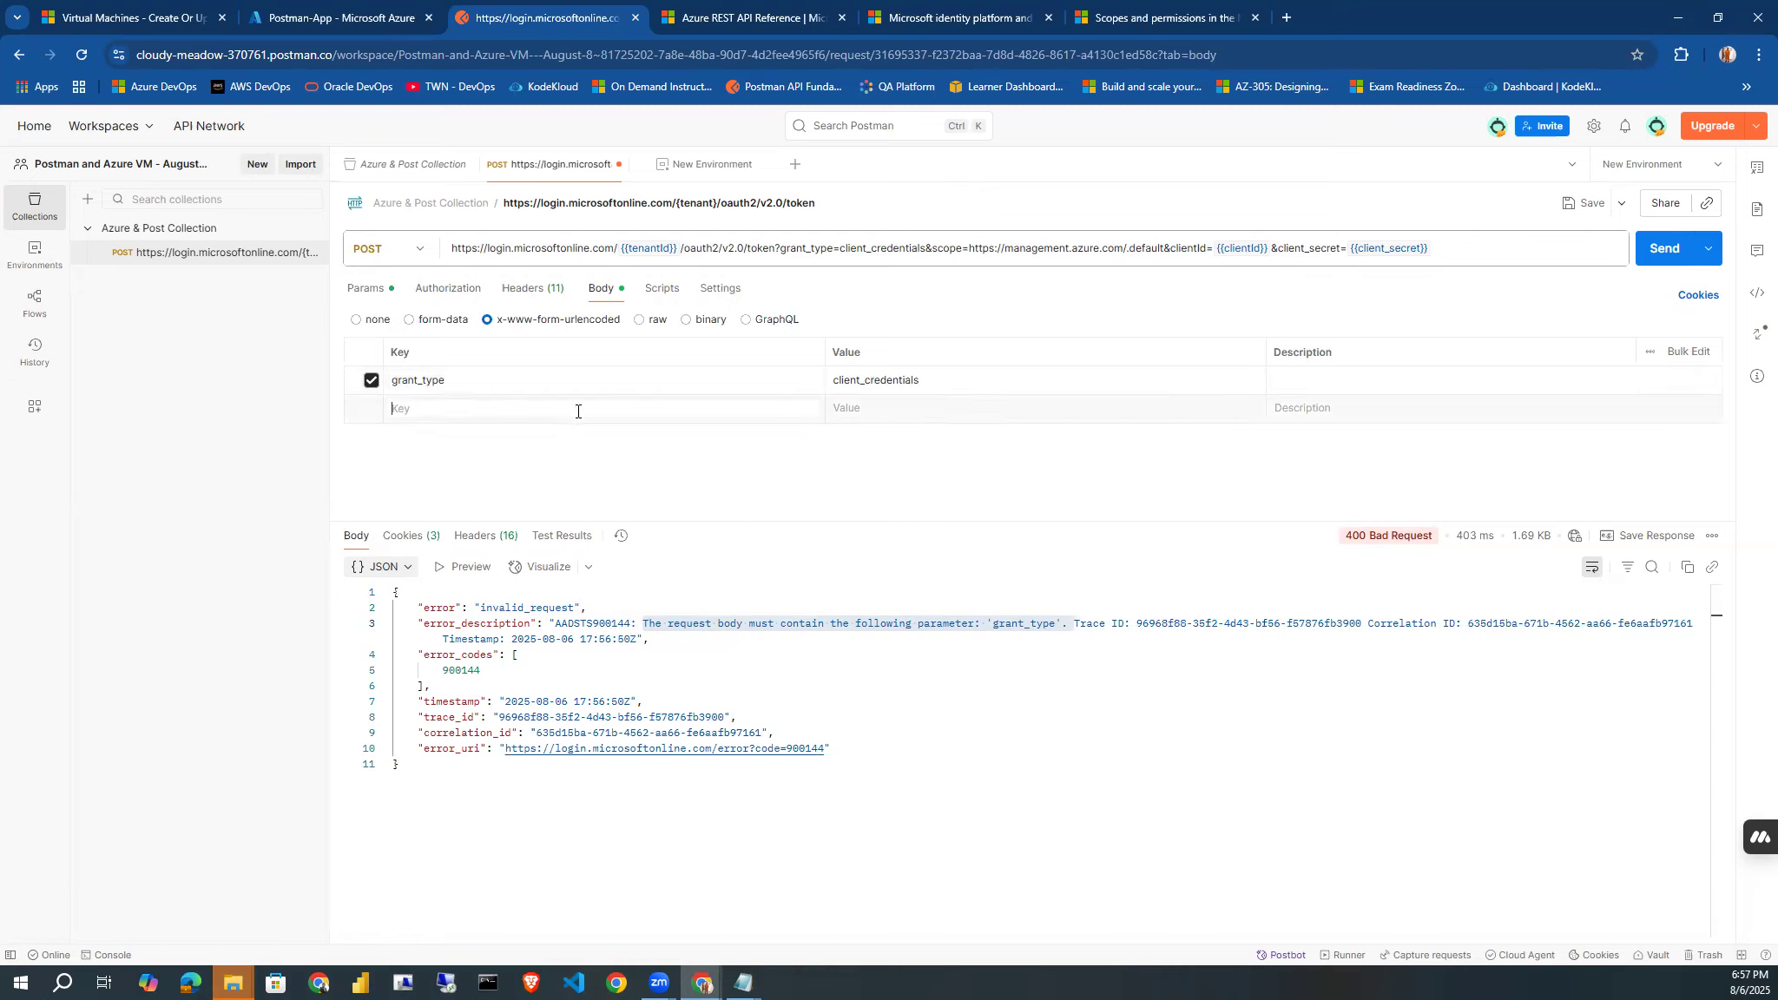
{"action": "left_click", "coordinate": [565, 412]}
Delete the grant_type, scope, clientId and client_secret query parameters from the token request.
{"action": "left_click", "coordinate": [530, 290]}
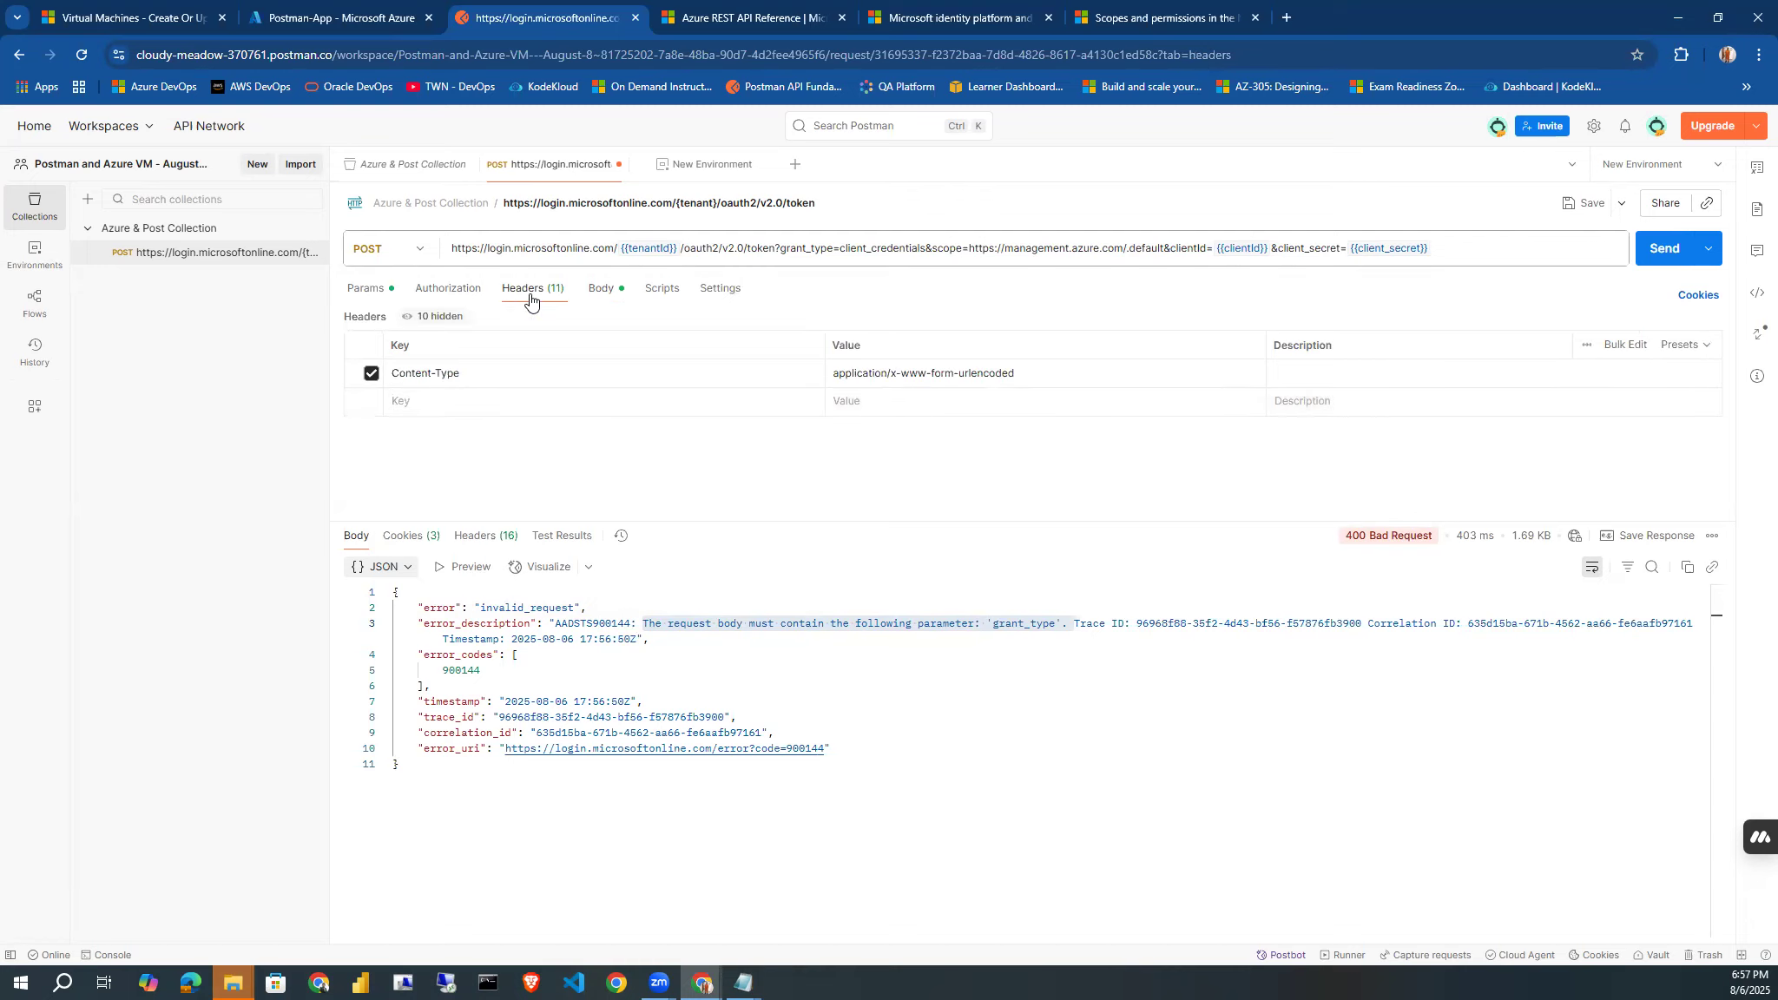
{"action": "left_click", "coordinate": [427, 291]}
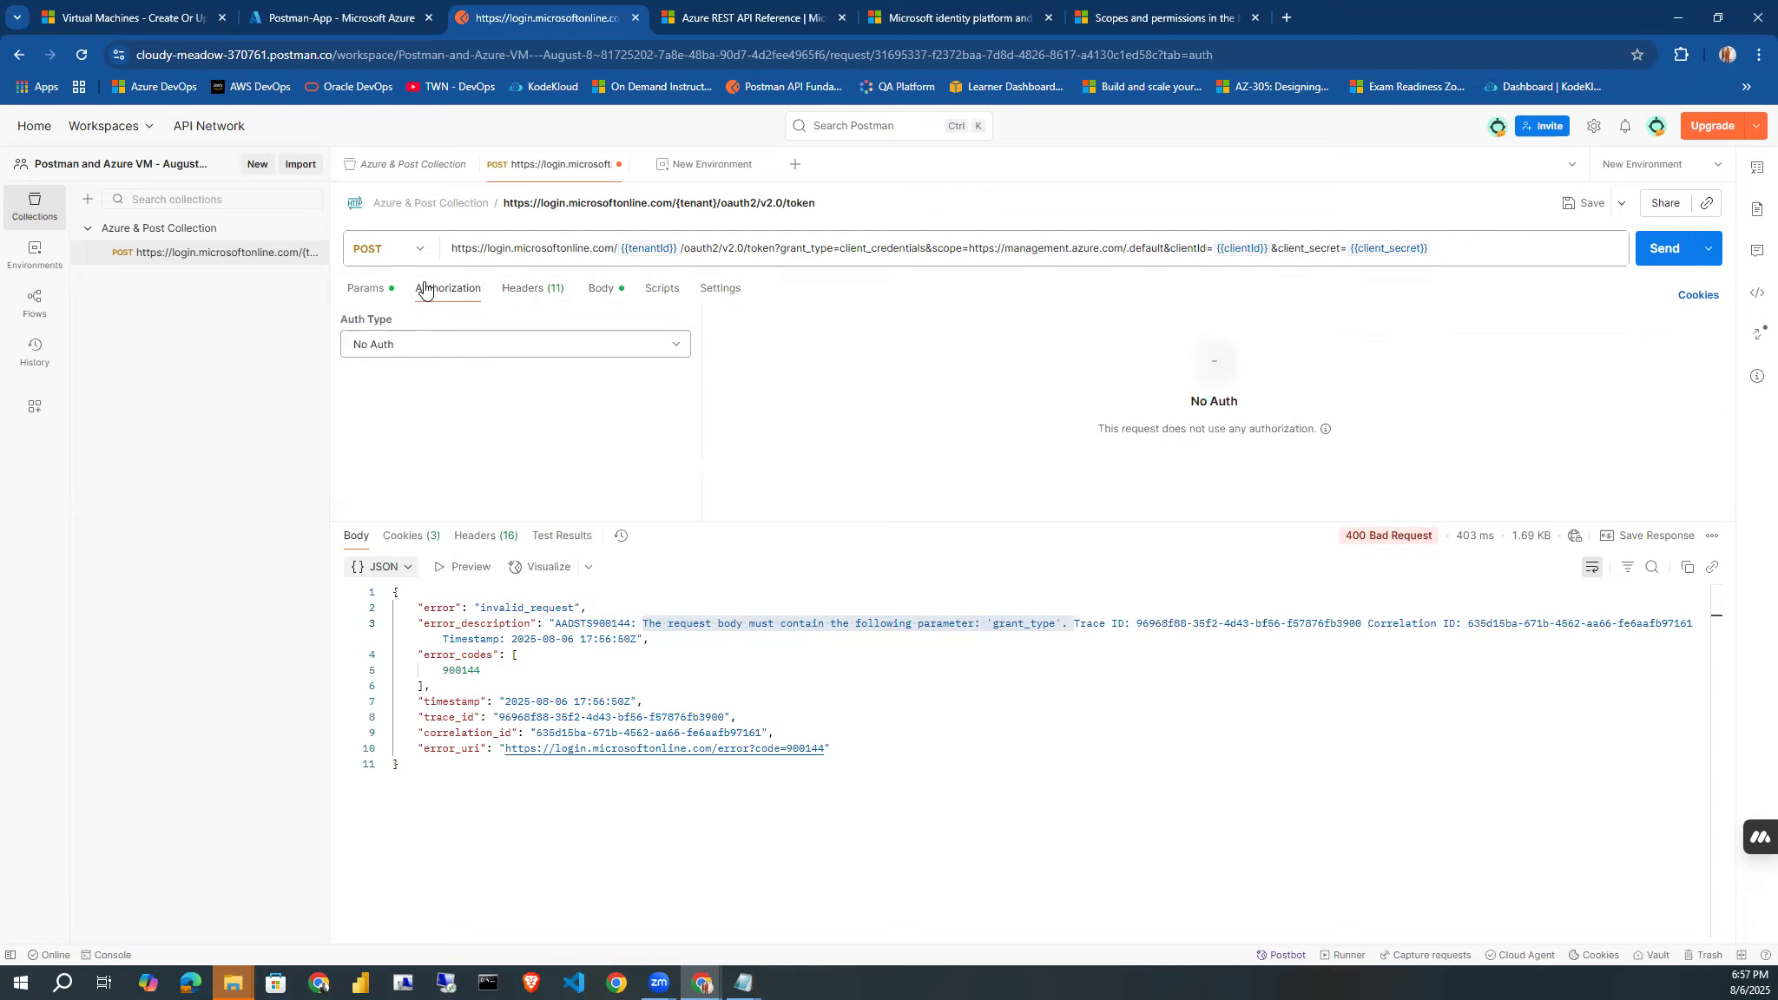
{"action": "left_click", "coordinate": [380, 292]}
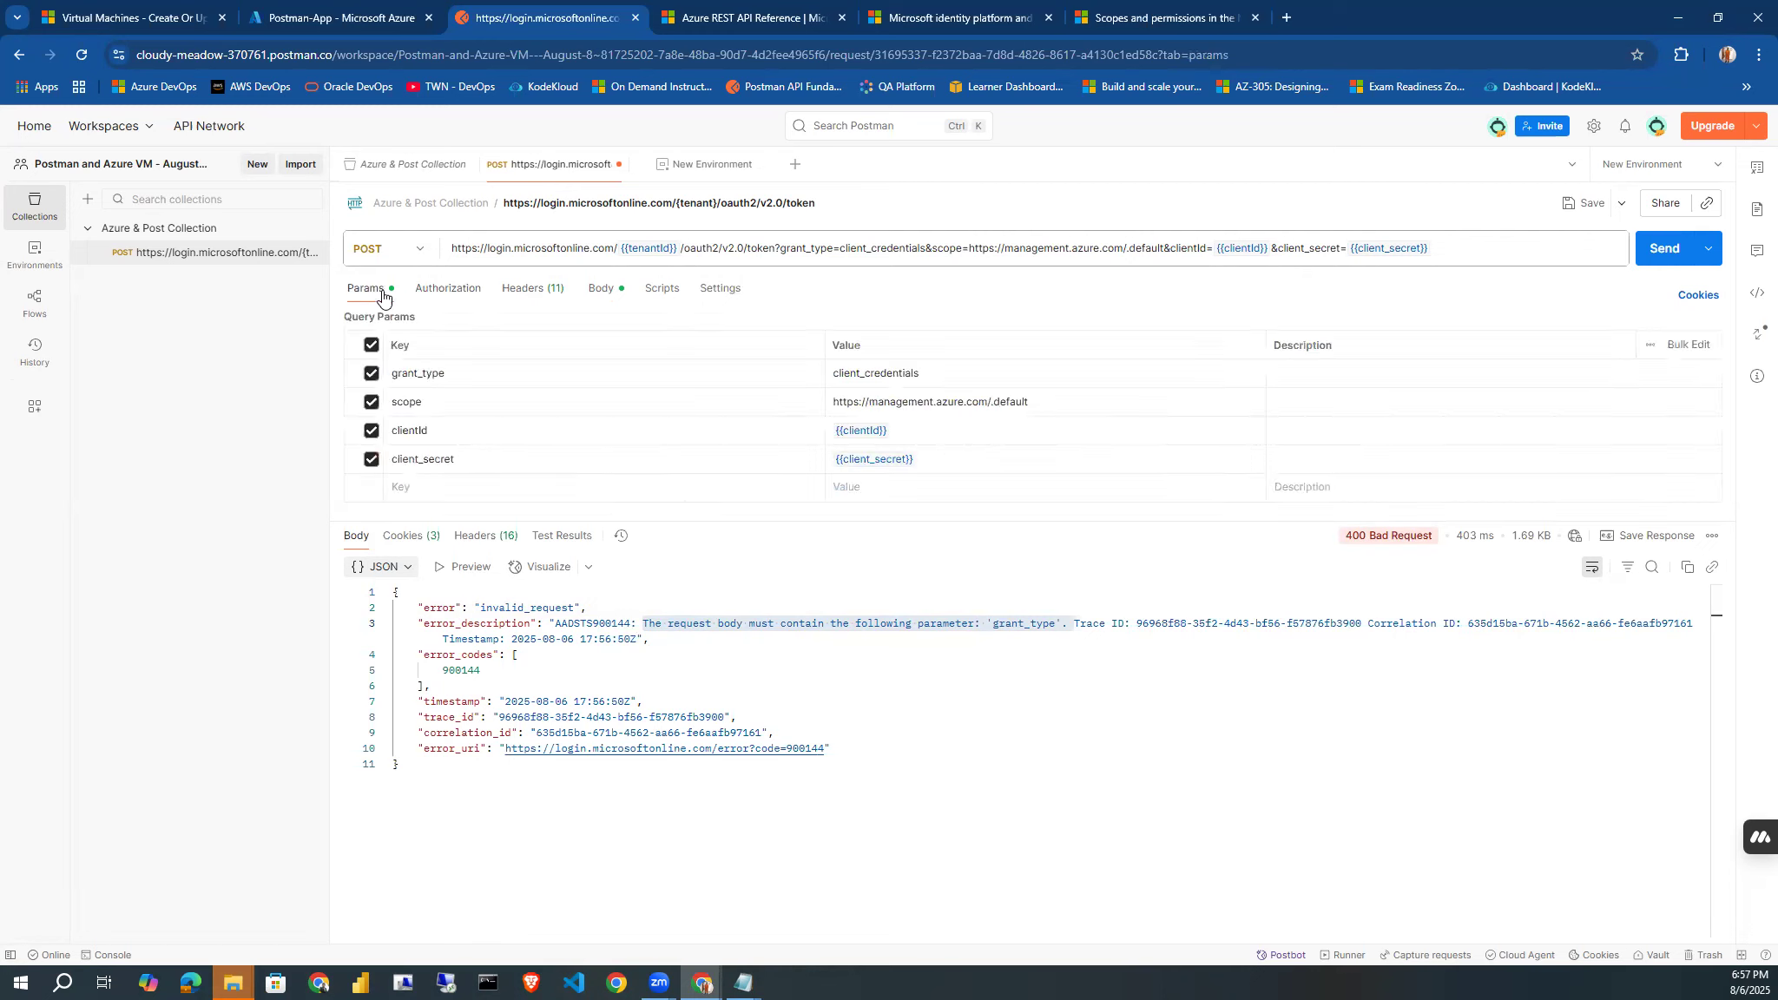
{"action": "left_click", "coordinate": [371, 375]}
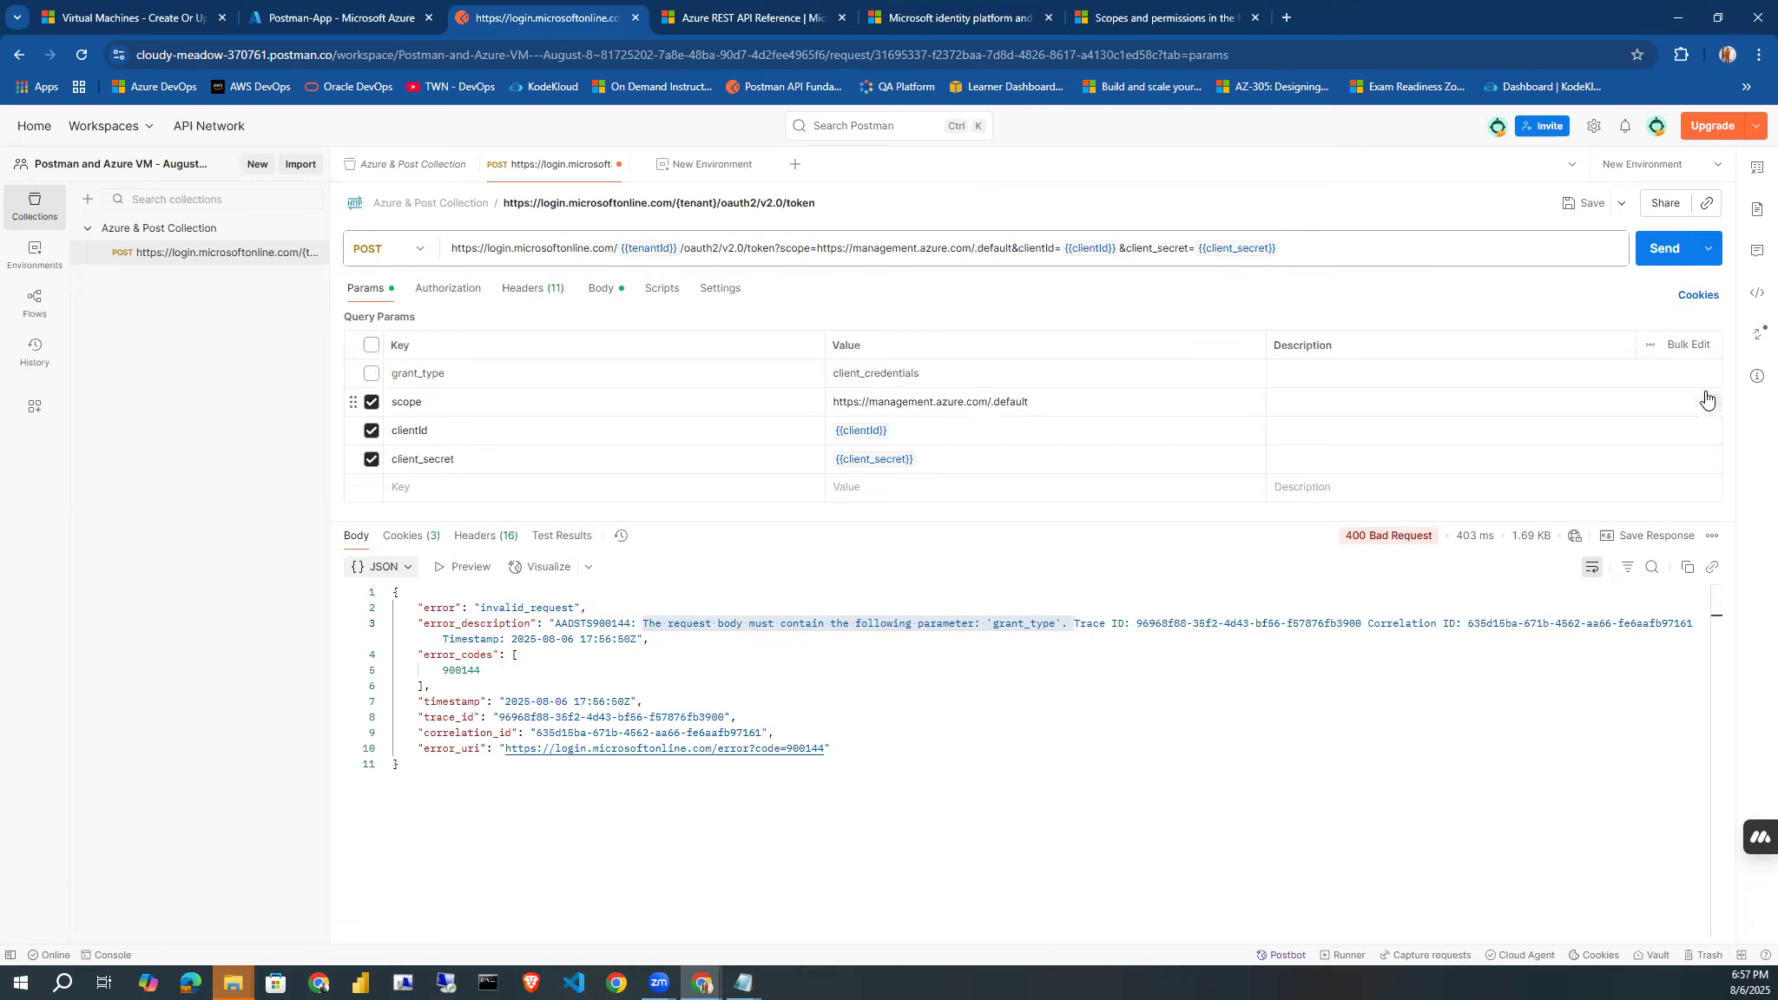
{"action": "left_click", "coordinate": [1711, 401]}
{"action": "left_click", "coordinate": [1710, 402]}
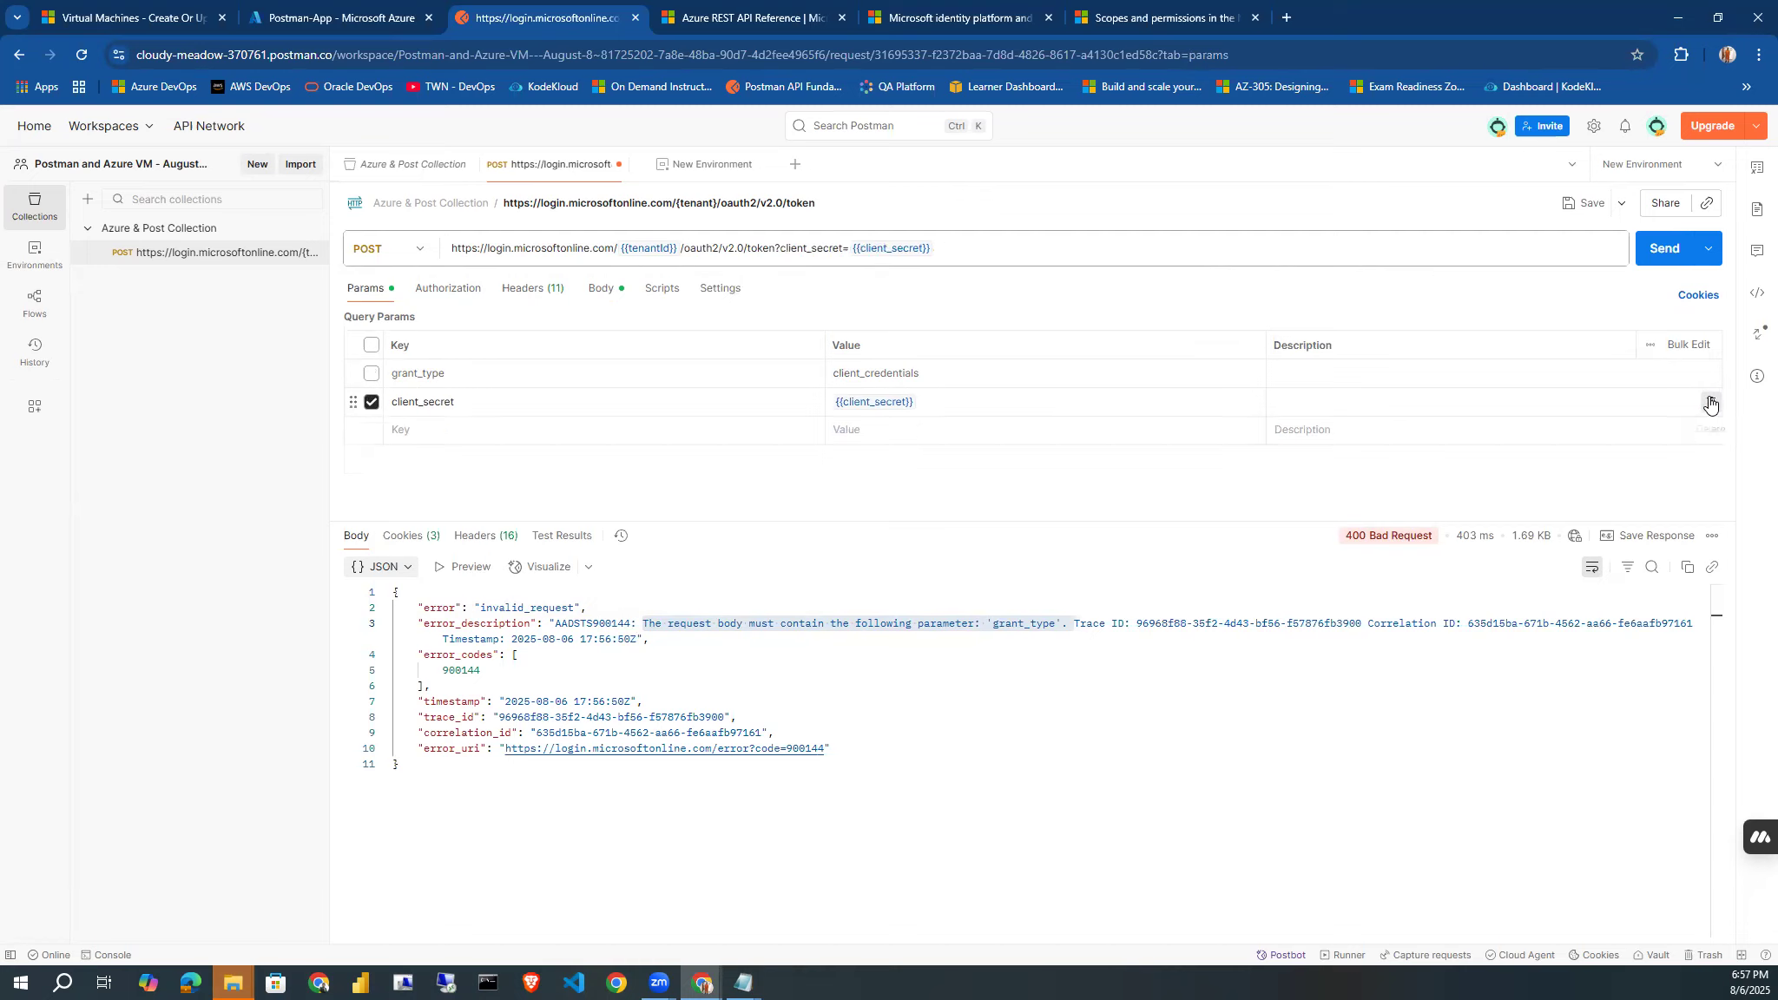
{"action": "left_click", "coordinate": [1711, 402]}
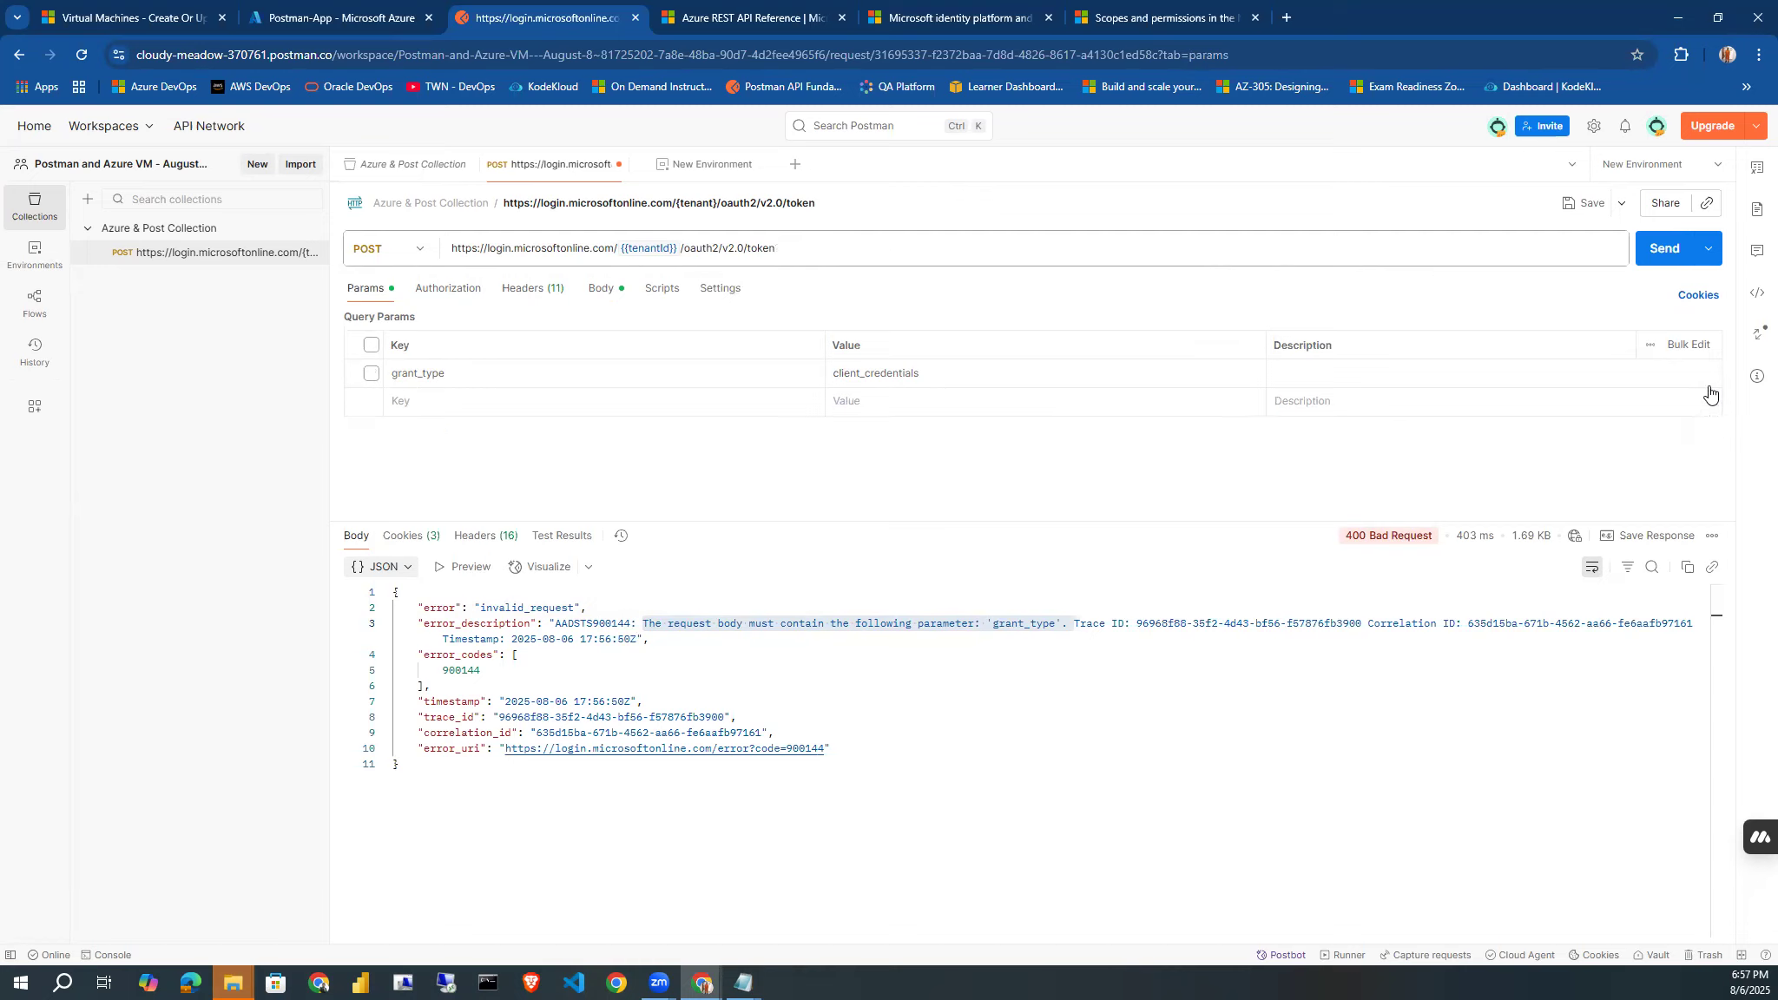
{"action": "left_click", "coordinate": [1711, 375]}
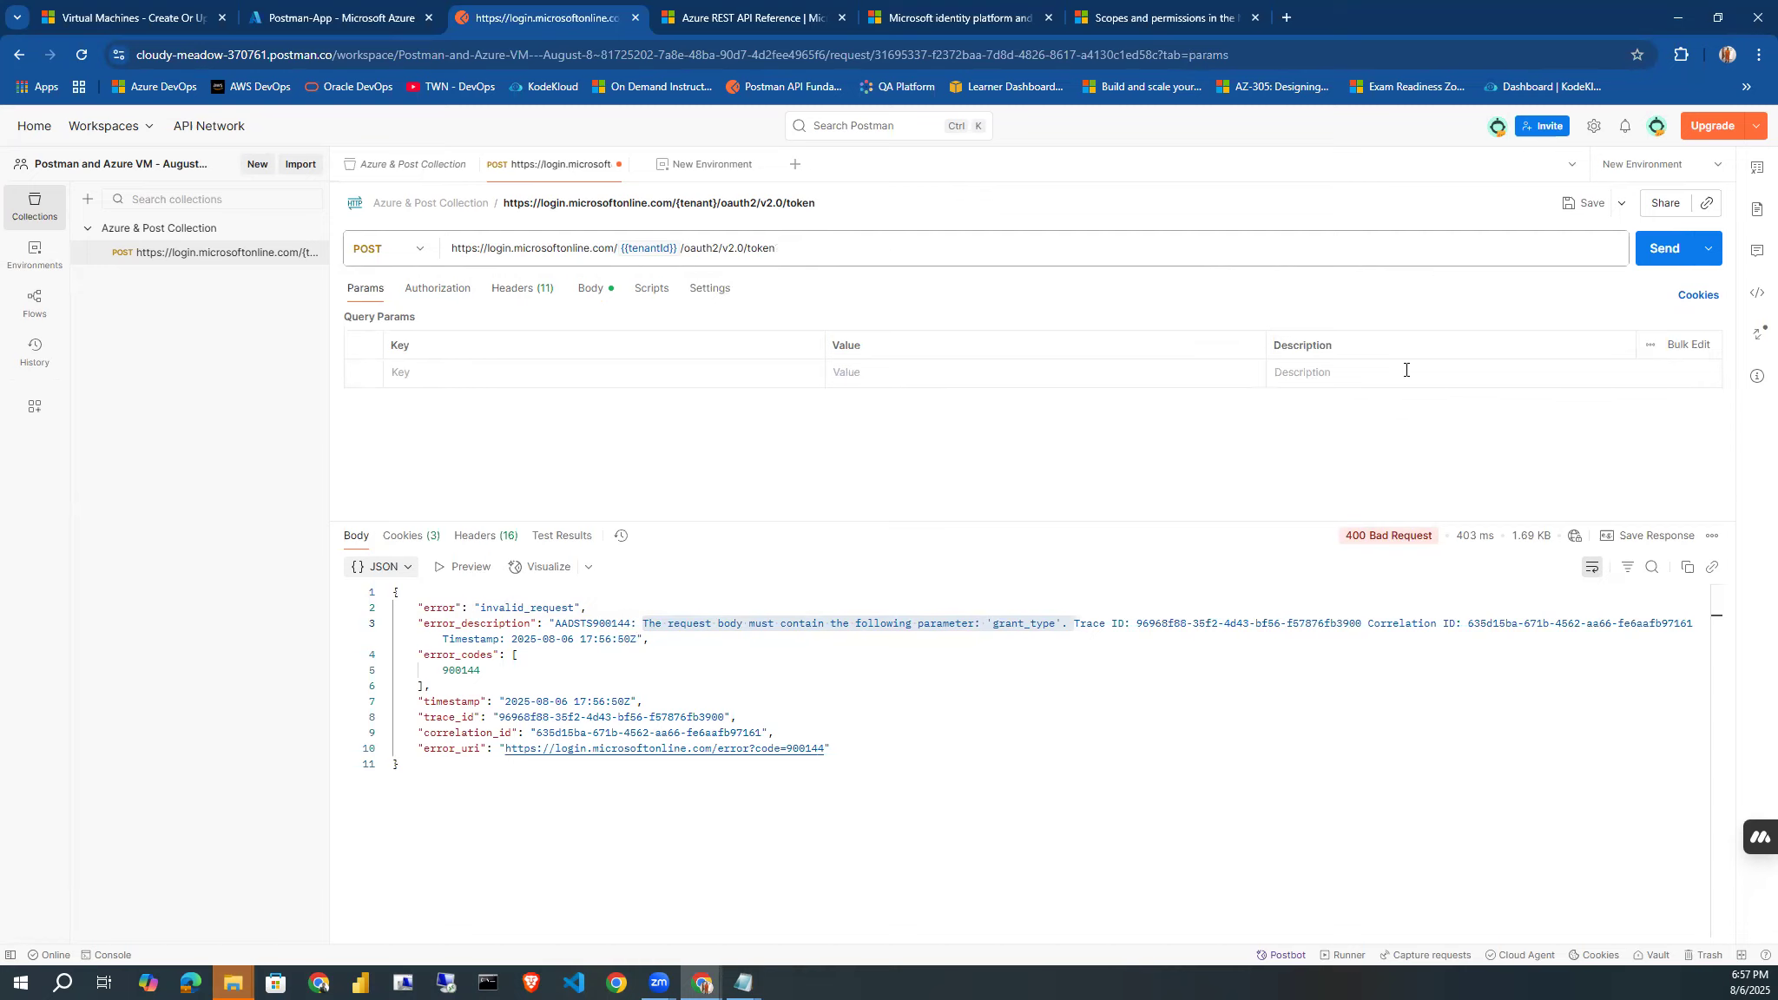
Add the keys clientId and client_secret below grant_type in the request body.
{"action": "left_click", "coordinate": [587, 297]}
{"action": "left_click", "coordinate": [467, 412]}
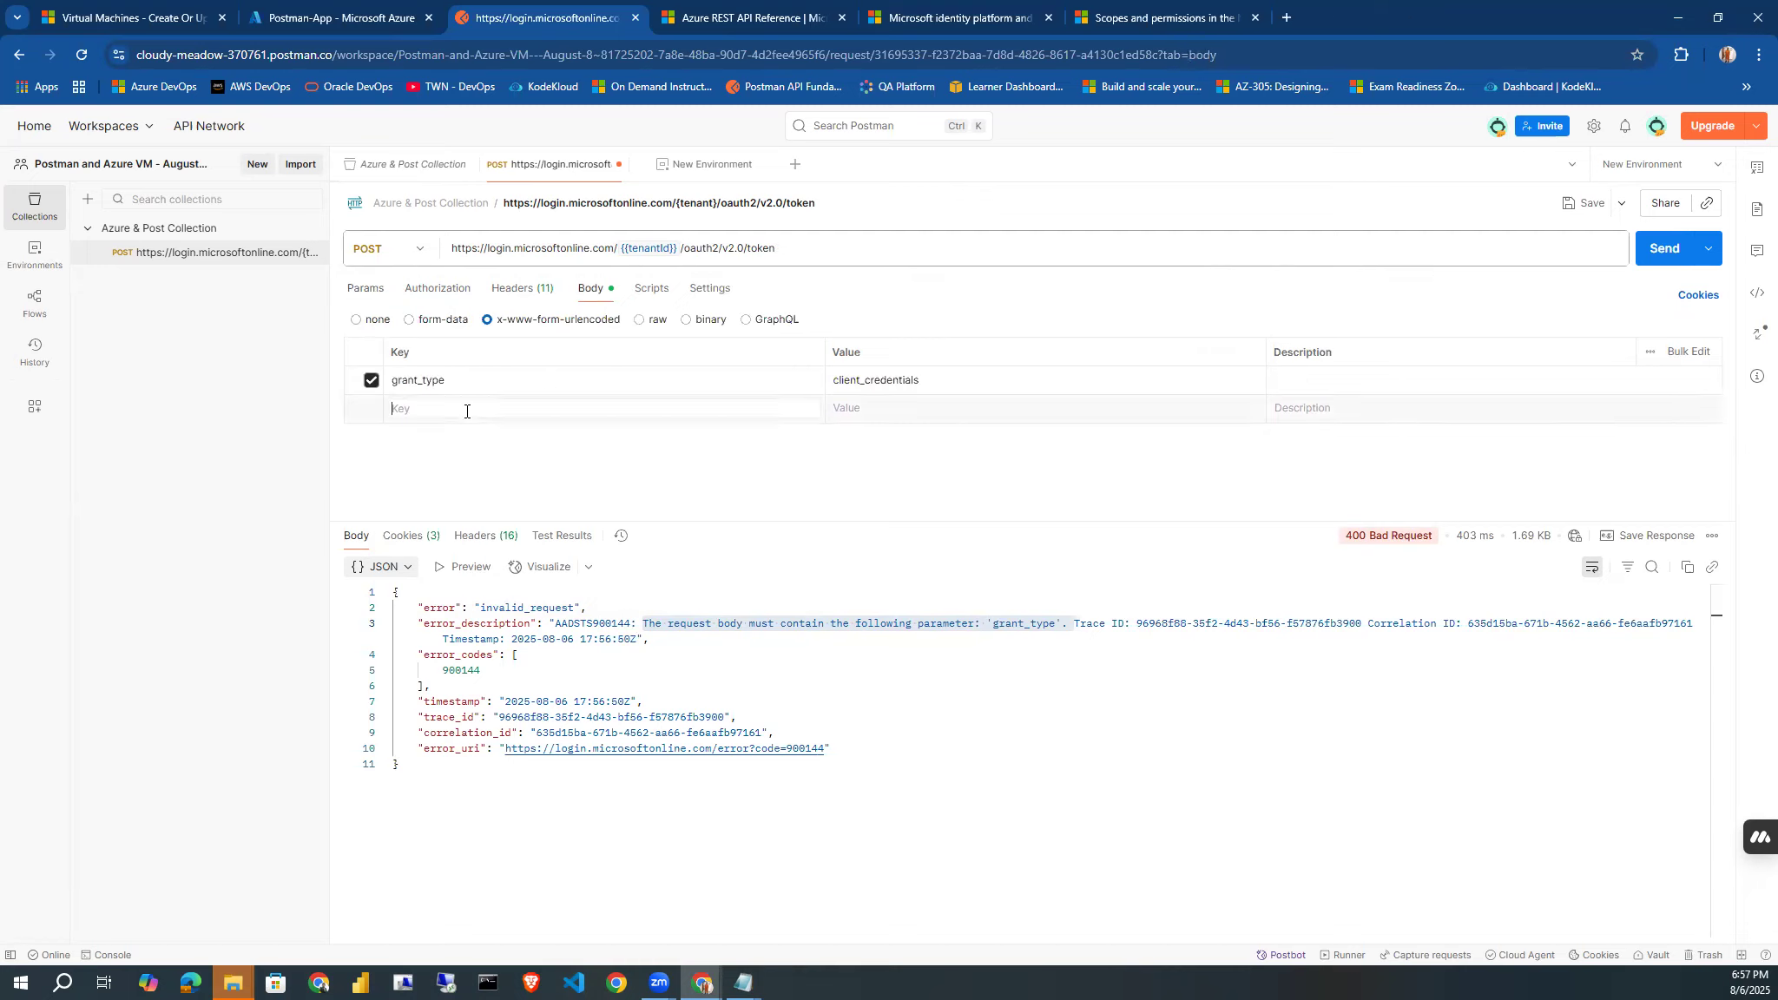
{"action": "type", "text": "client"}
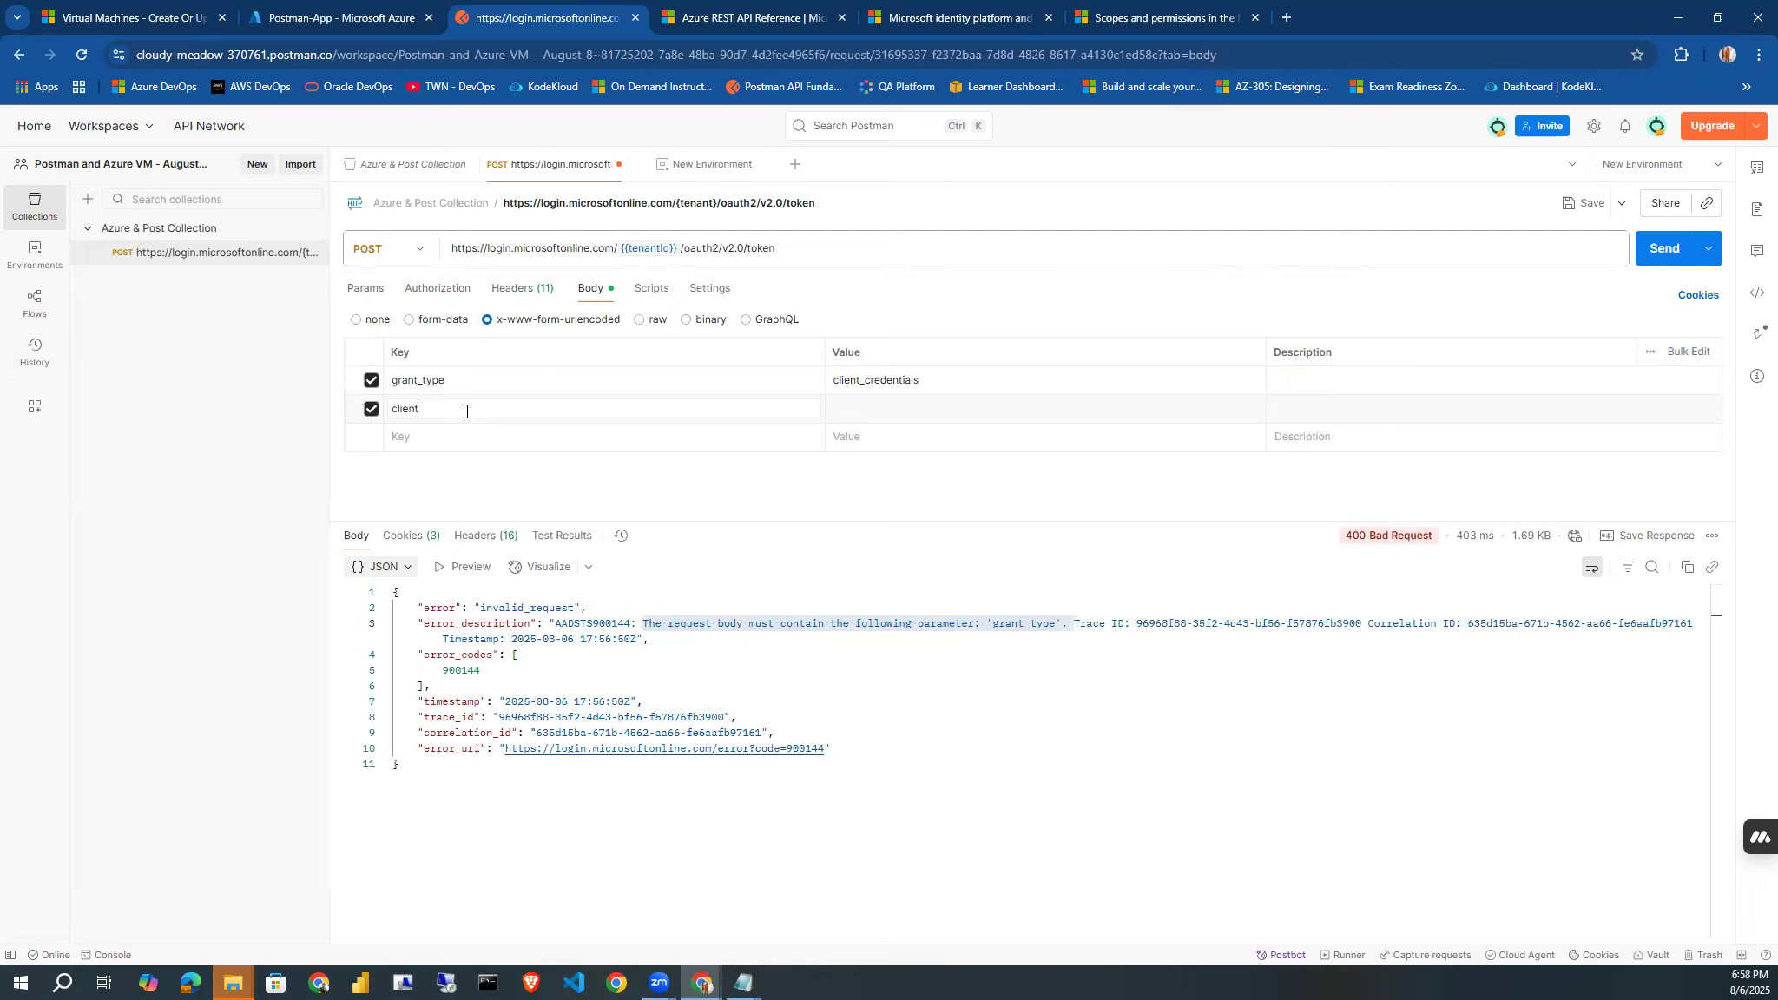
{"action": "type", "text": "Id"}
{"action": "left_click", "coordinate": [416, 441]}
{"action": "type", "text": "Client_Secr"}
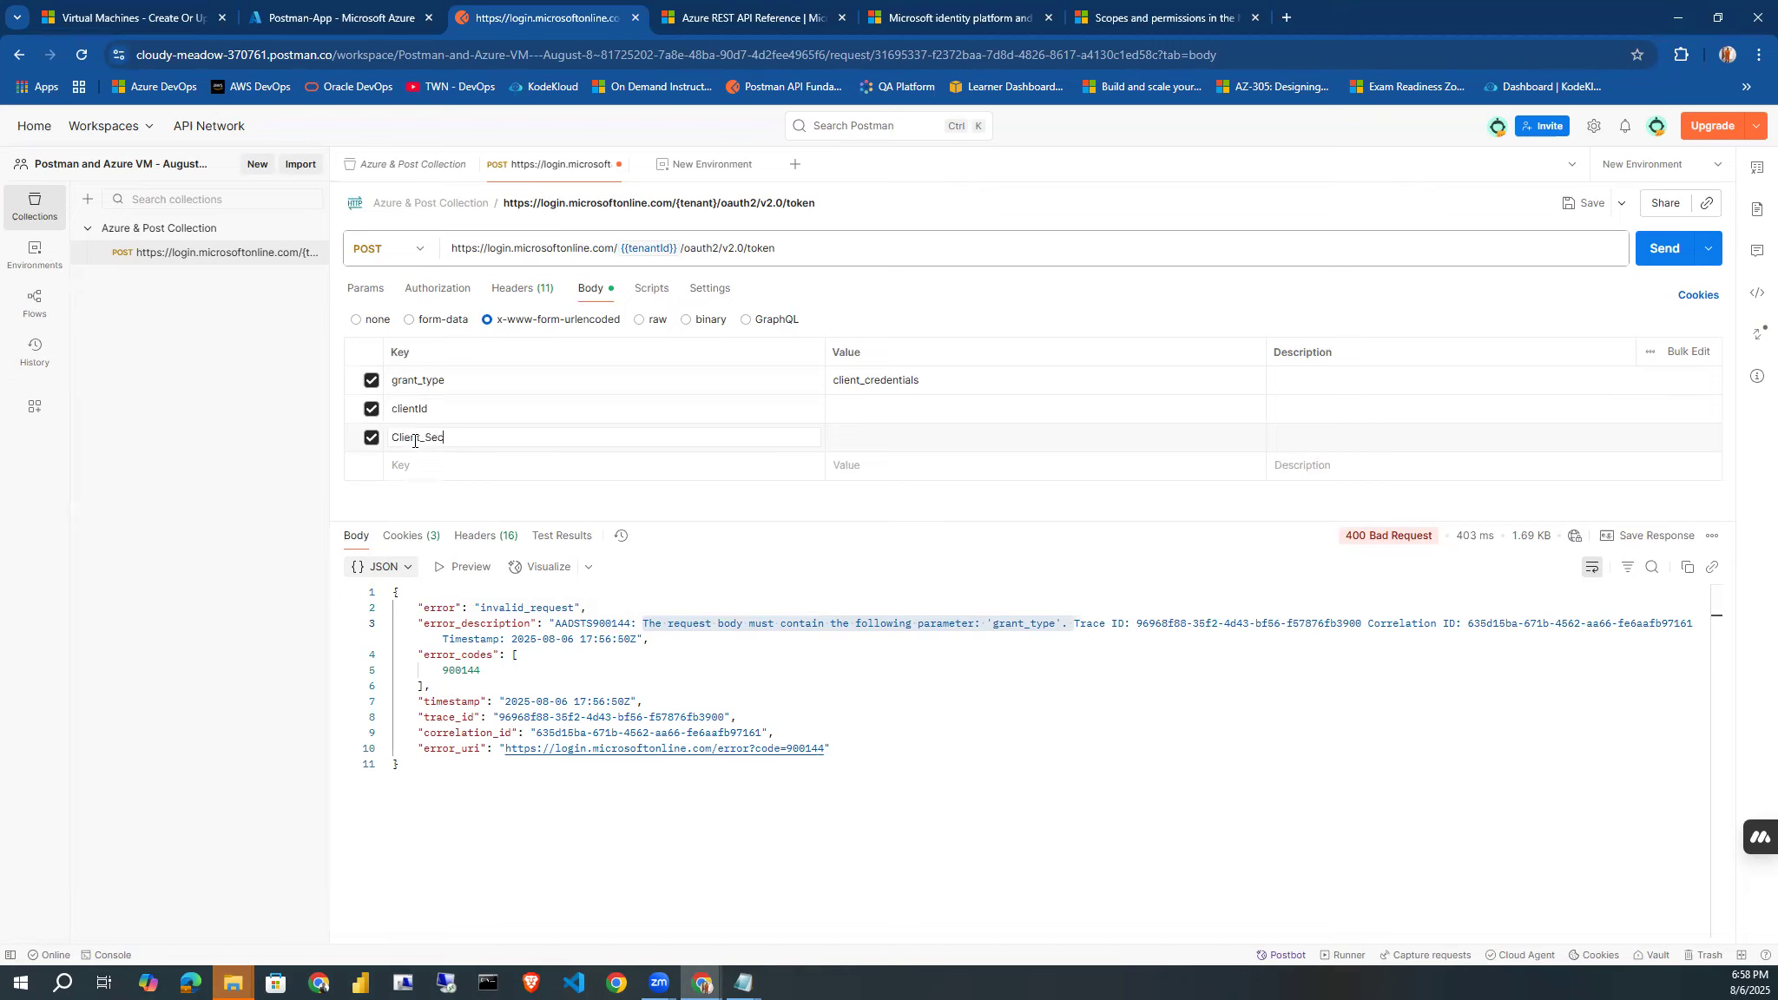
{"action": "key", "text": "BackSpace"}
{"action": "key", "text": "BackSpace"}
{"action": "key", "text": "BackSpace"}
{"action": "type", "text": "sc"}
{"action": "type", "text": "ecret"}
{"action": "left_click", "coordinate": [399, 438]}
{"action": "key", "text": "BackSpace"}
{"action": "type", "text": "c"}
{"action": "left_click", "coordinate": [414, 465]}
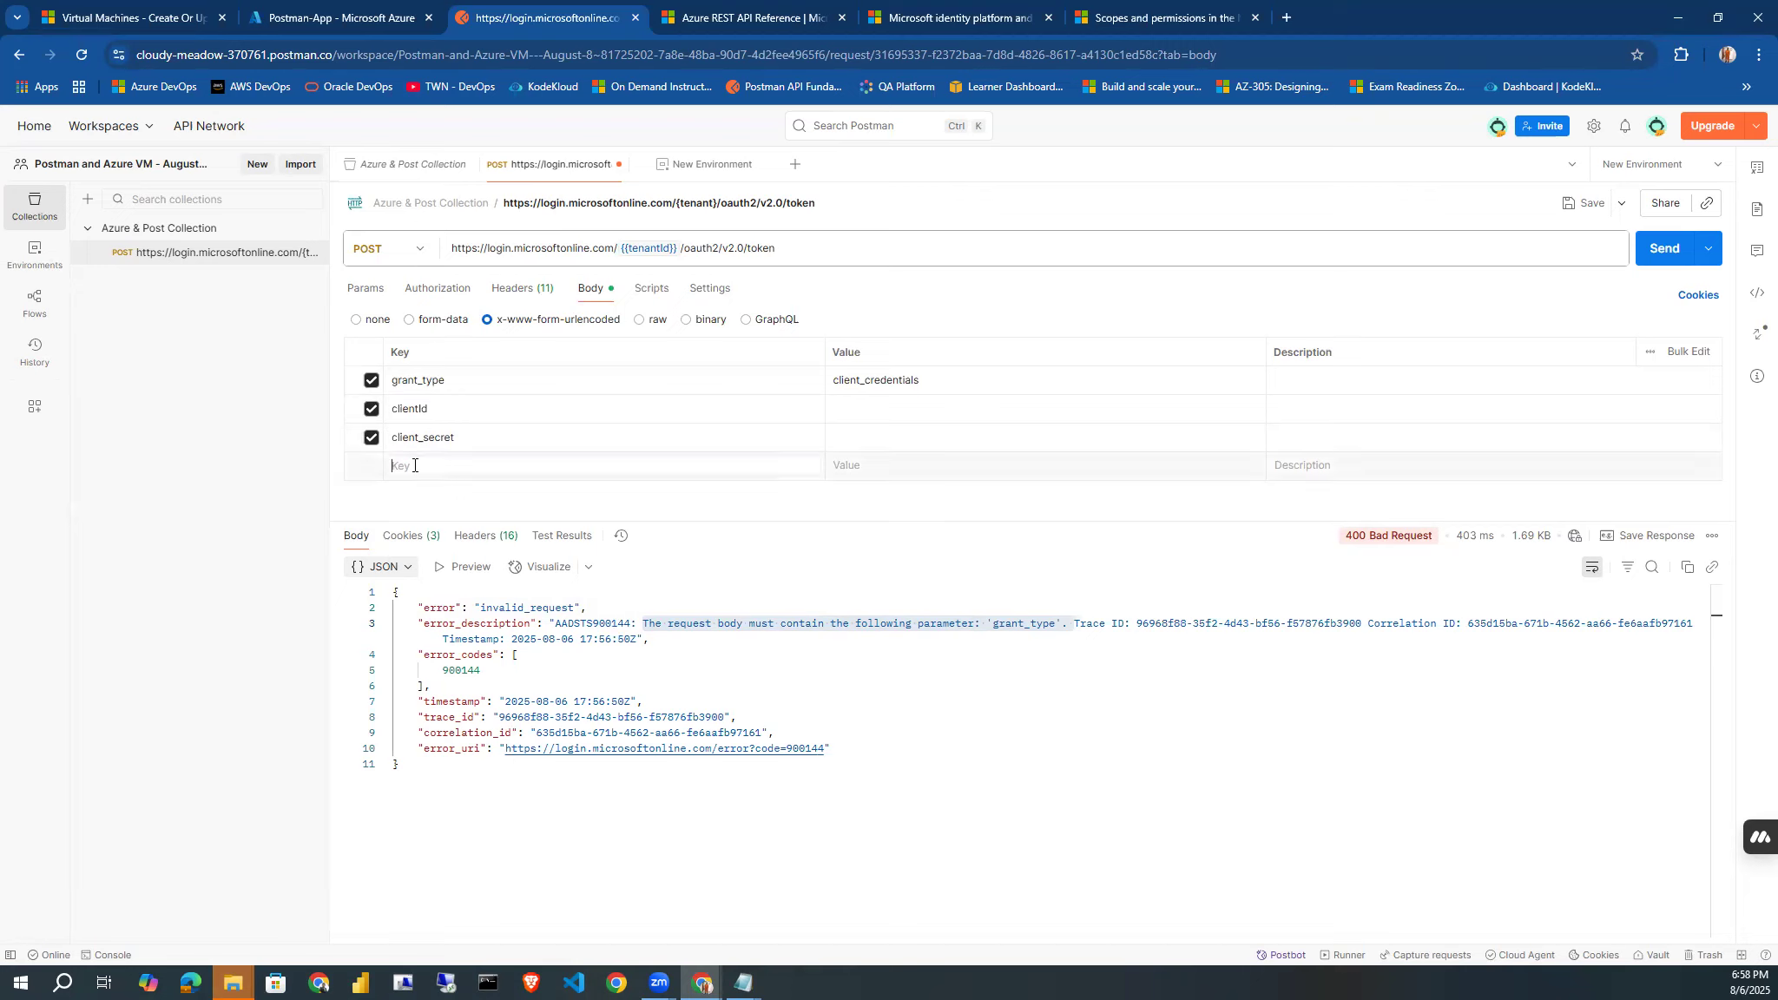
Set the body values of clientId and client_secret to the environment variables {{clientId}} and {{client_secret}}.
{"action": "left_click", "coordinate": [842, 412]}
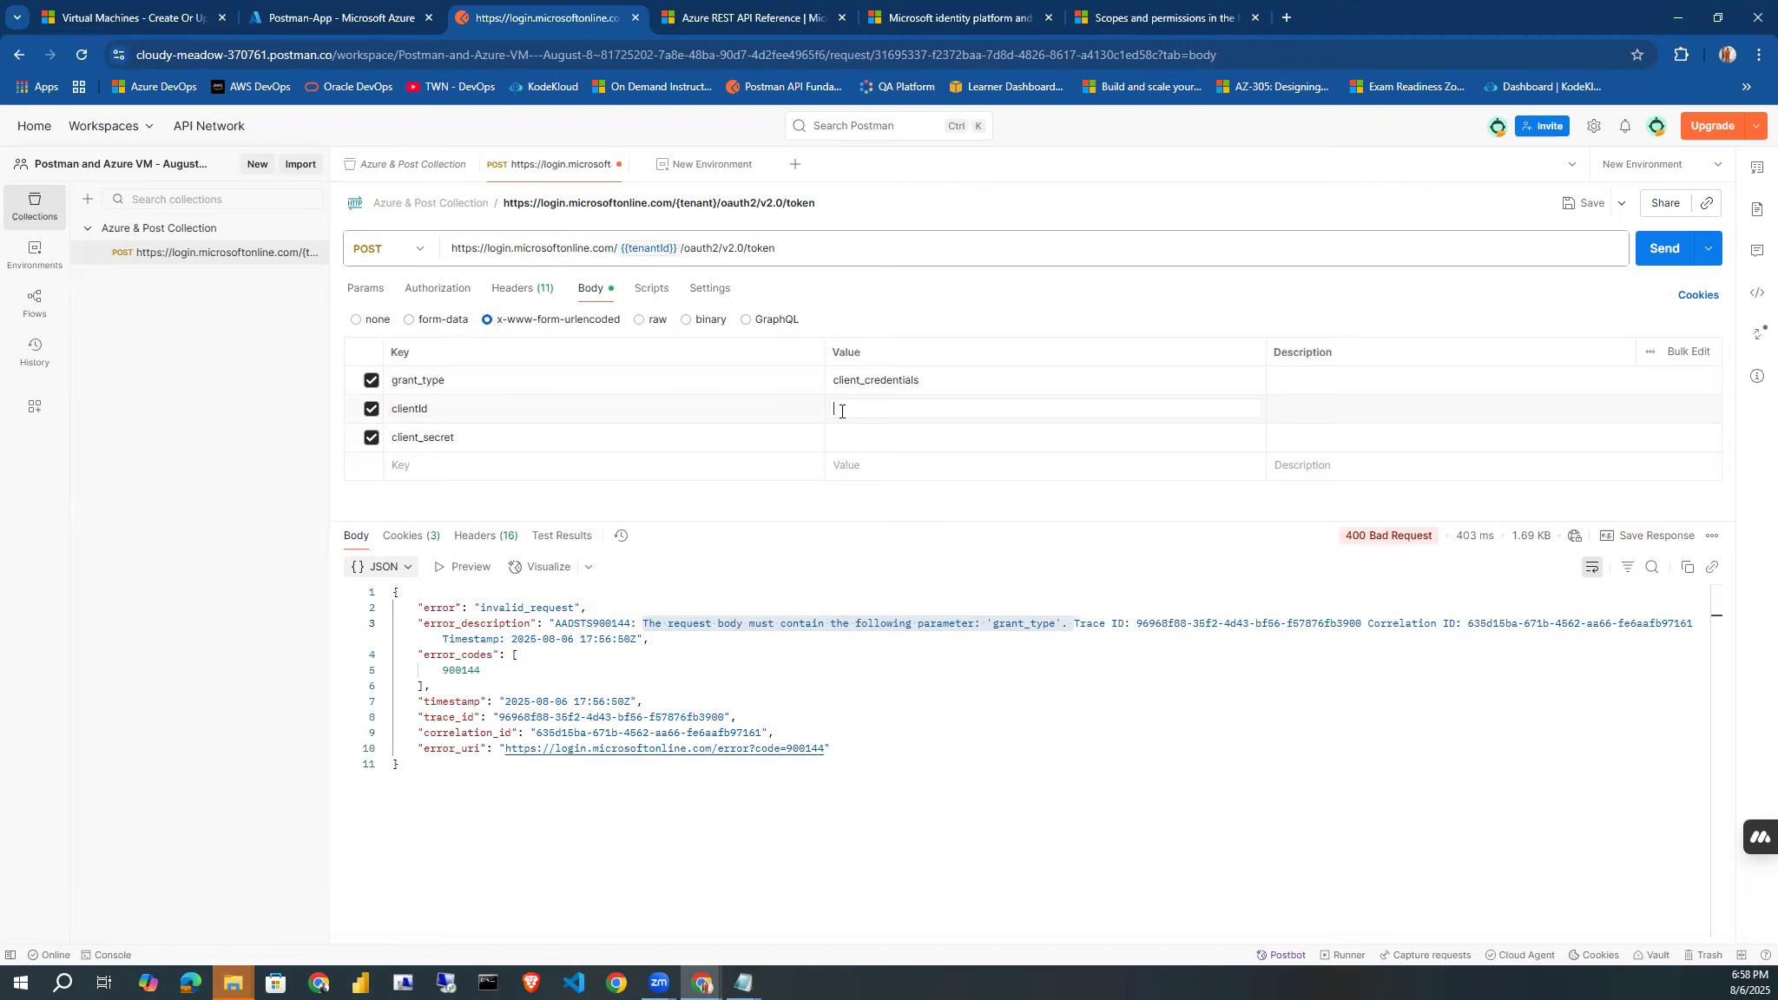
{"action": "type", "text": "{{"}
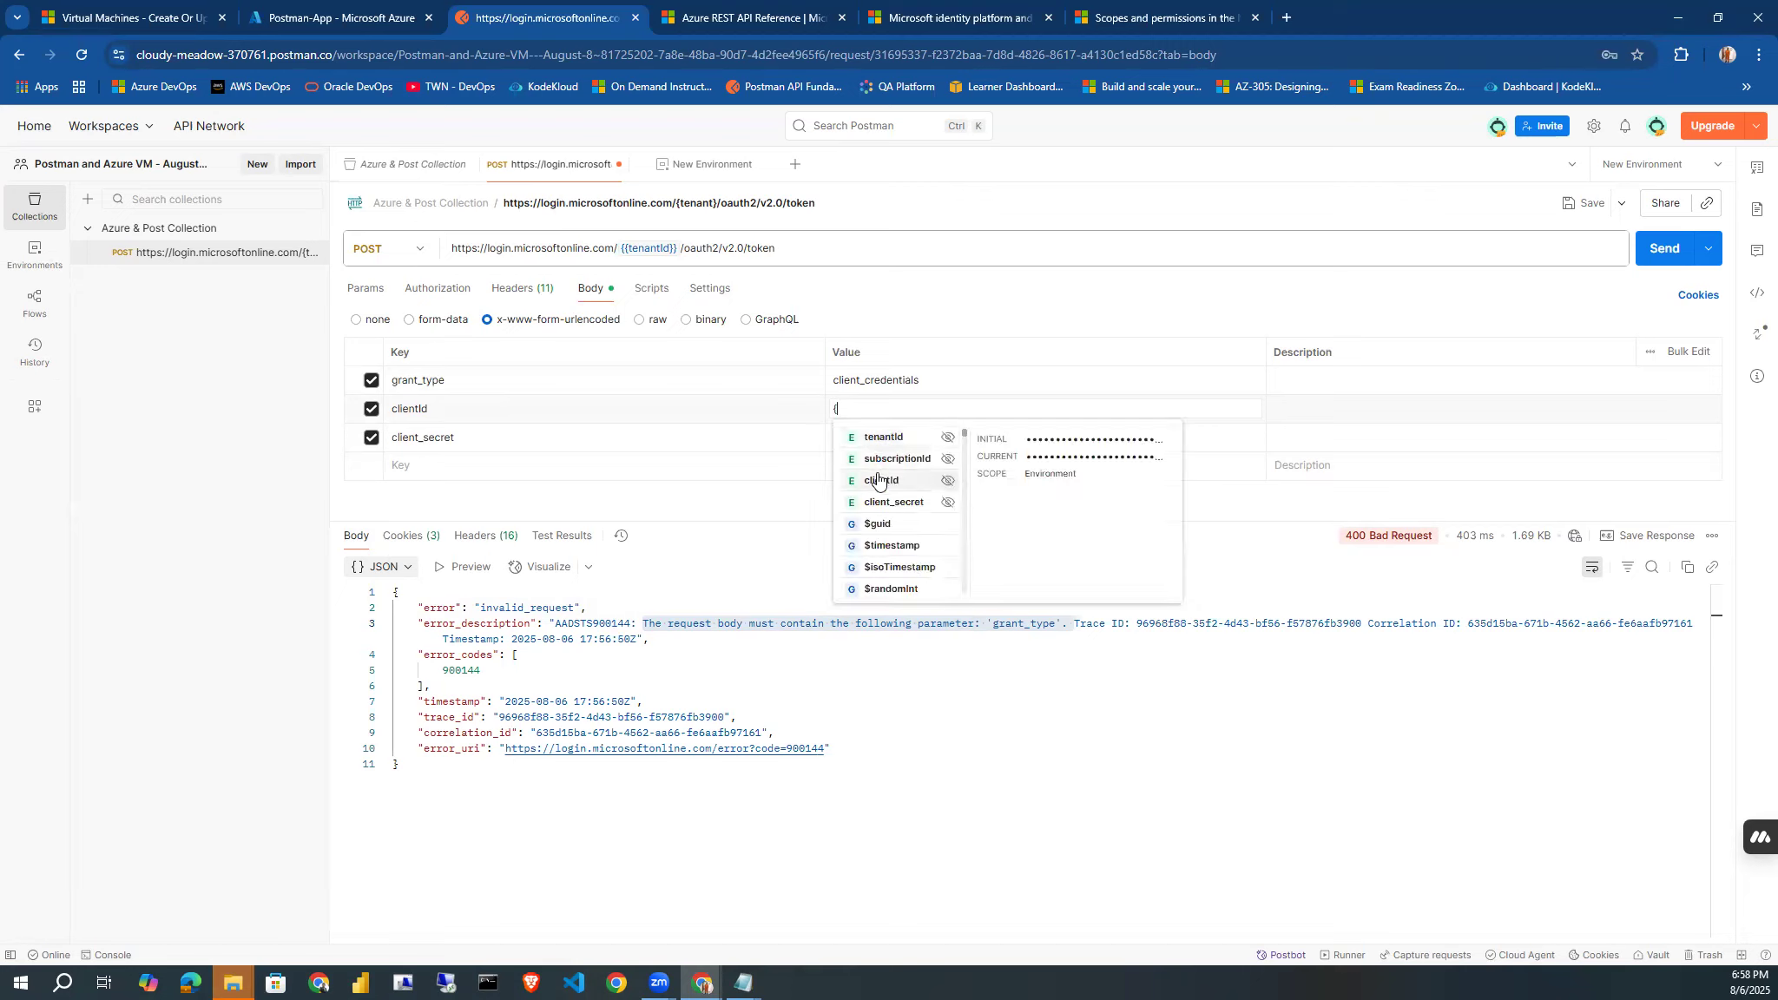
{"action": "left_click", "coordinate": [880, 483]}
{"action": "left_click", "coordinate": [853, 431]}
{"action": "type", "text": "{"}
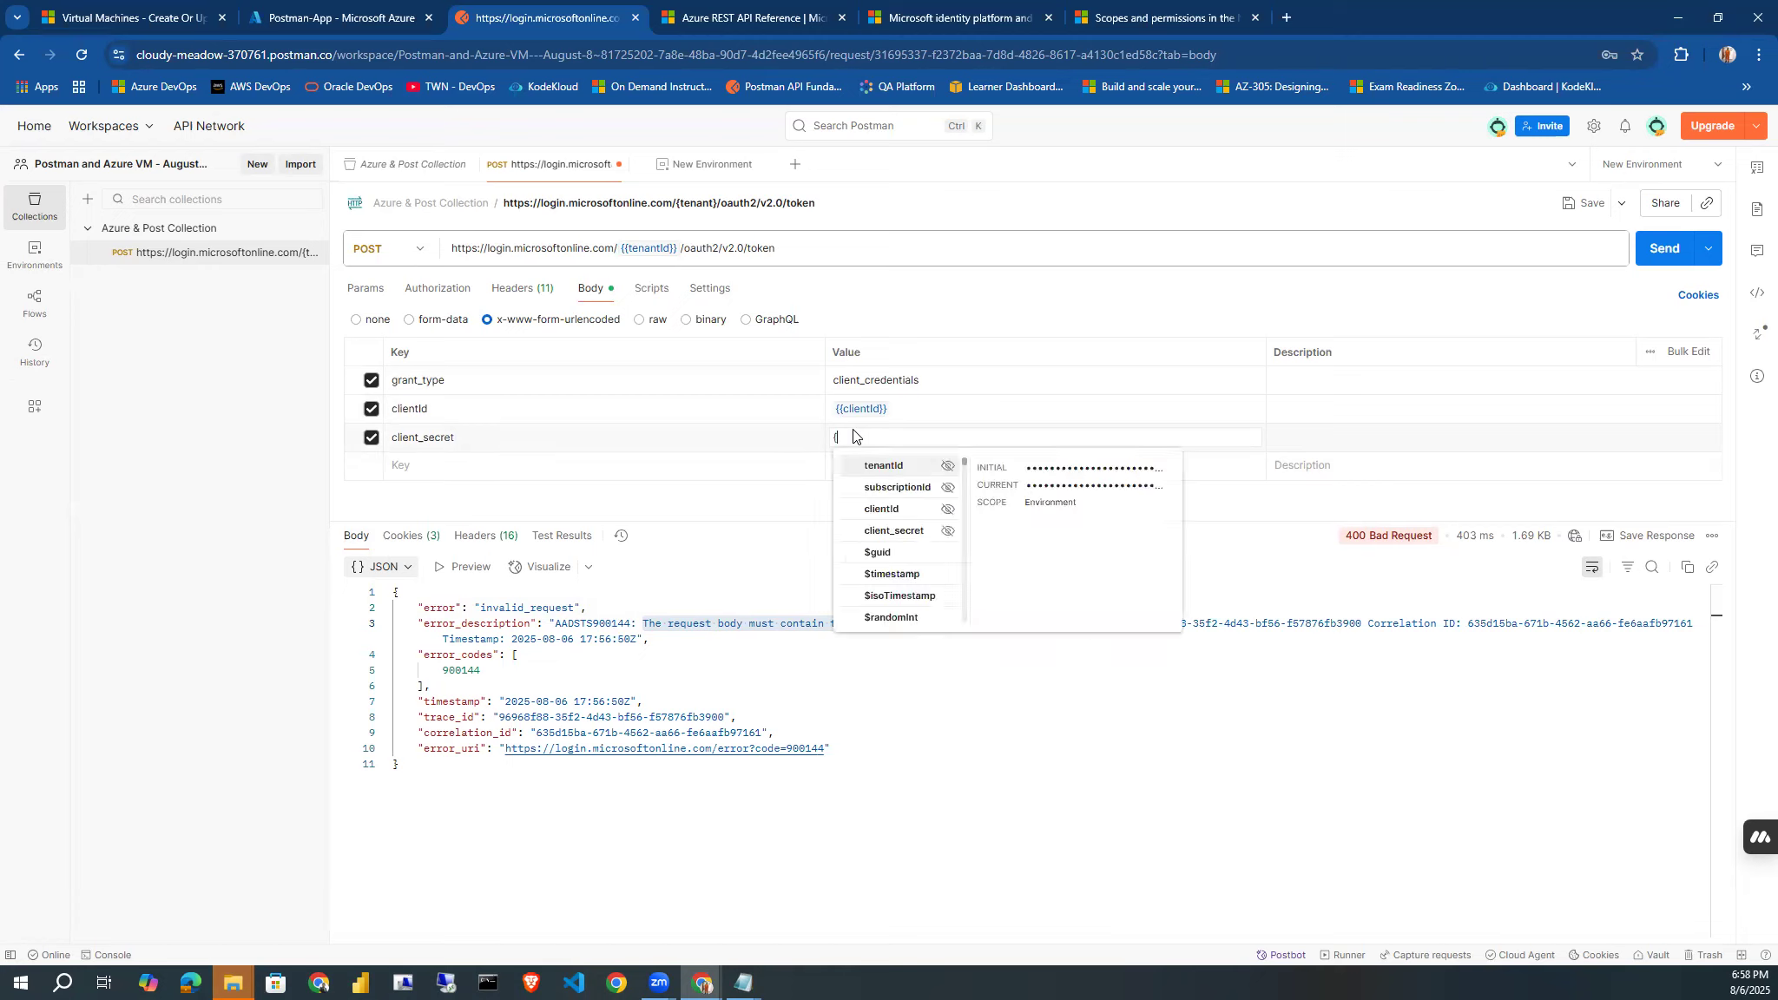
{"action": "left_click", "coordinate": [879, 530]}
{"action": "left_click", "coordinate": [581, 465]}
{"action": "type", "text": "scope"}
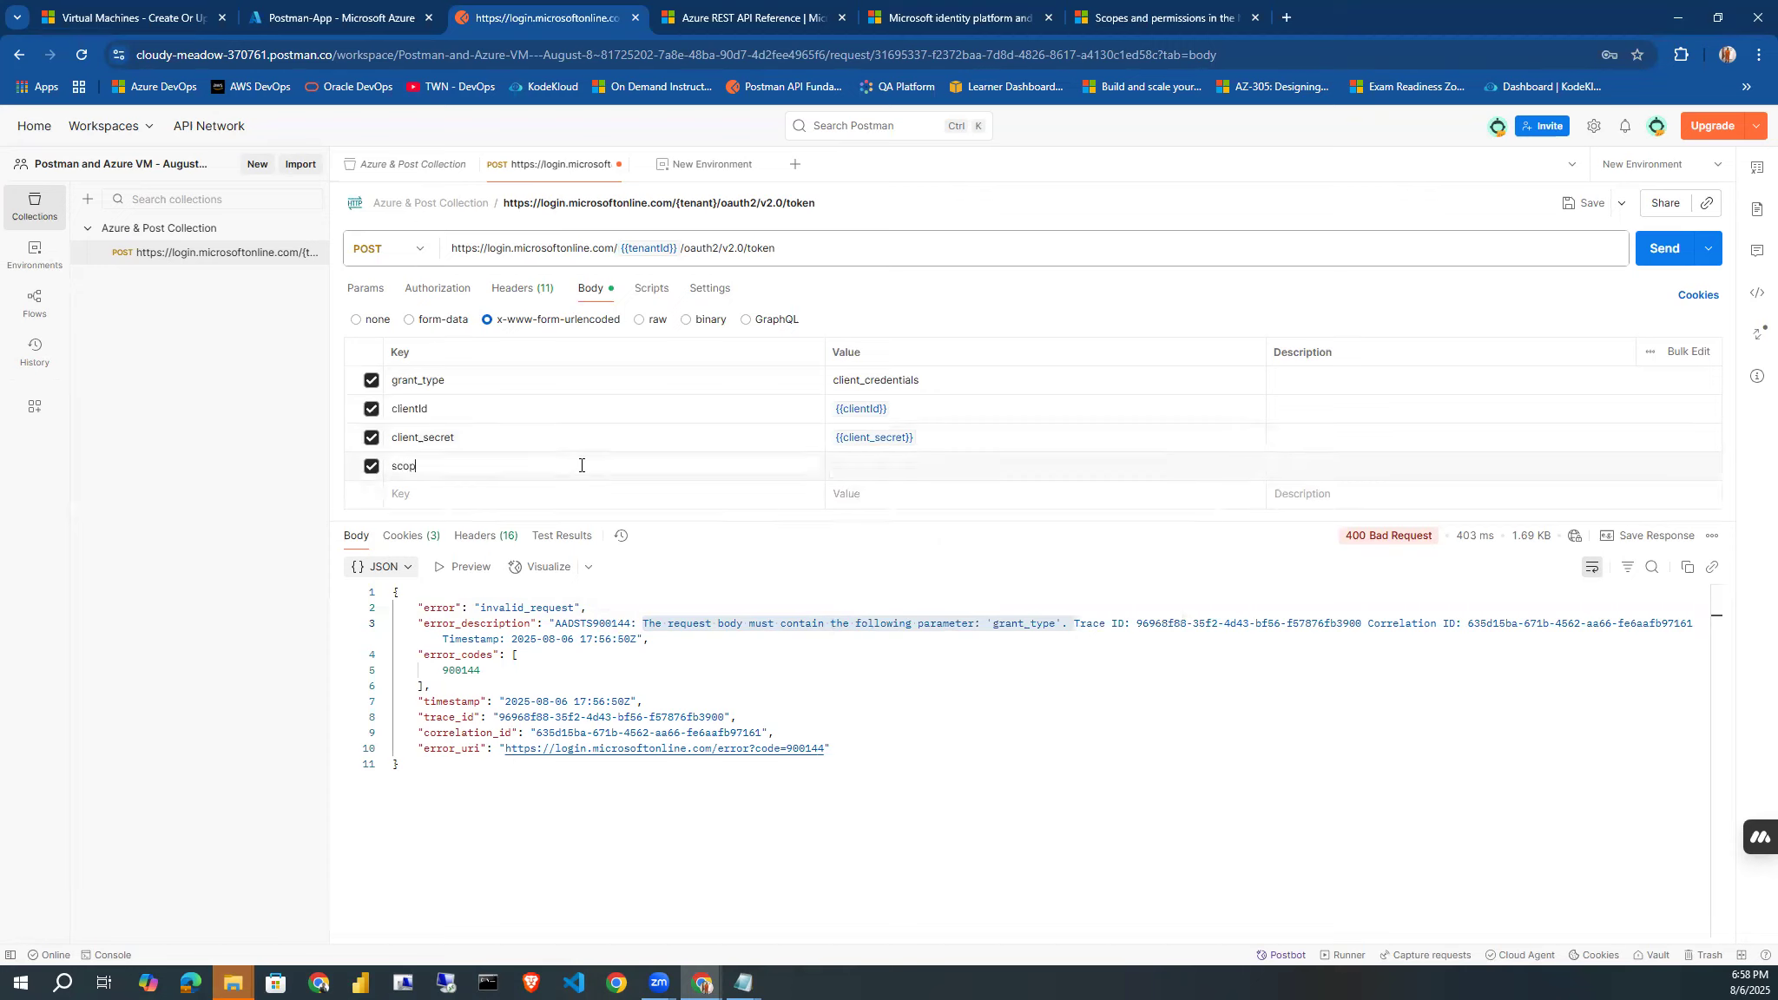
{"action": "left_click", "coordinate": [885, 465]}
{"action": "type", "text": "https://management.azure.com/"}
{"action": "type", "text": ".default"}
{"action": "left_click", "coordinate": [1573, 209]}
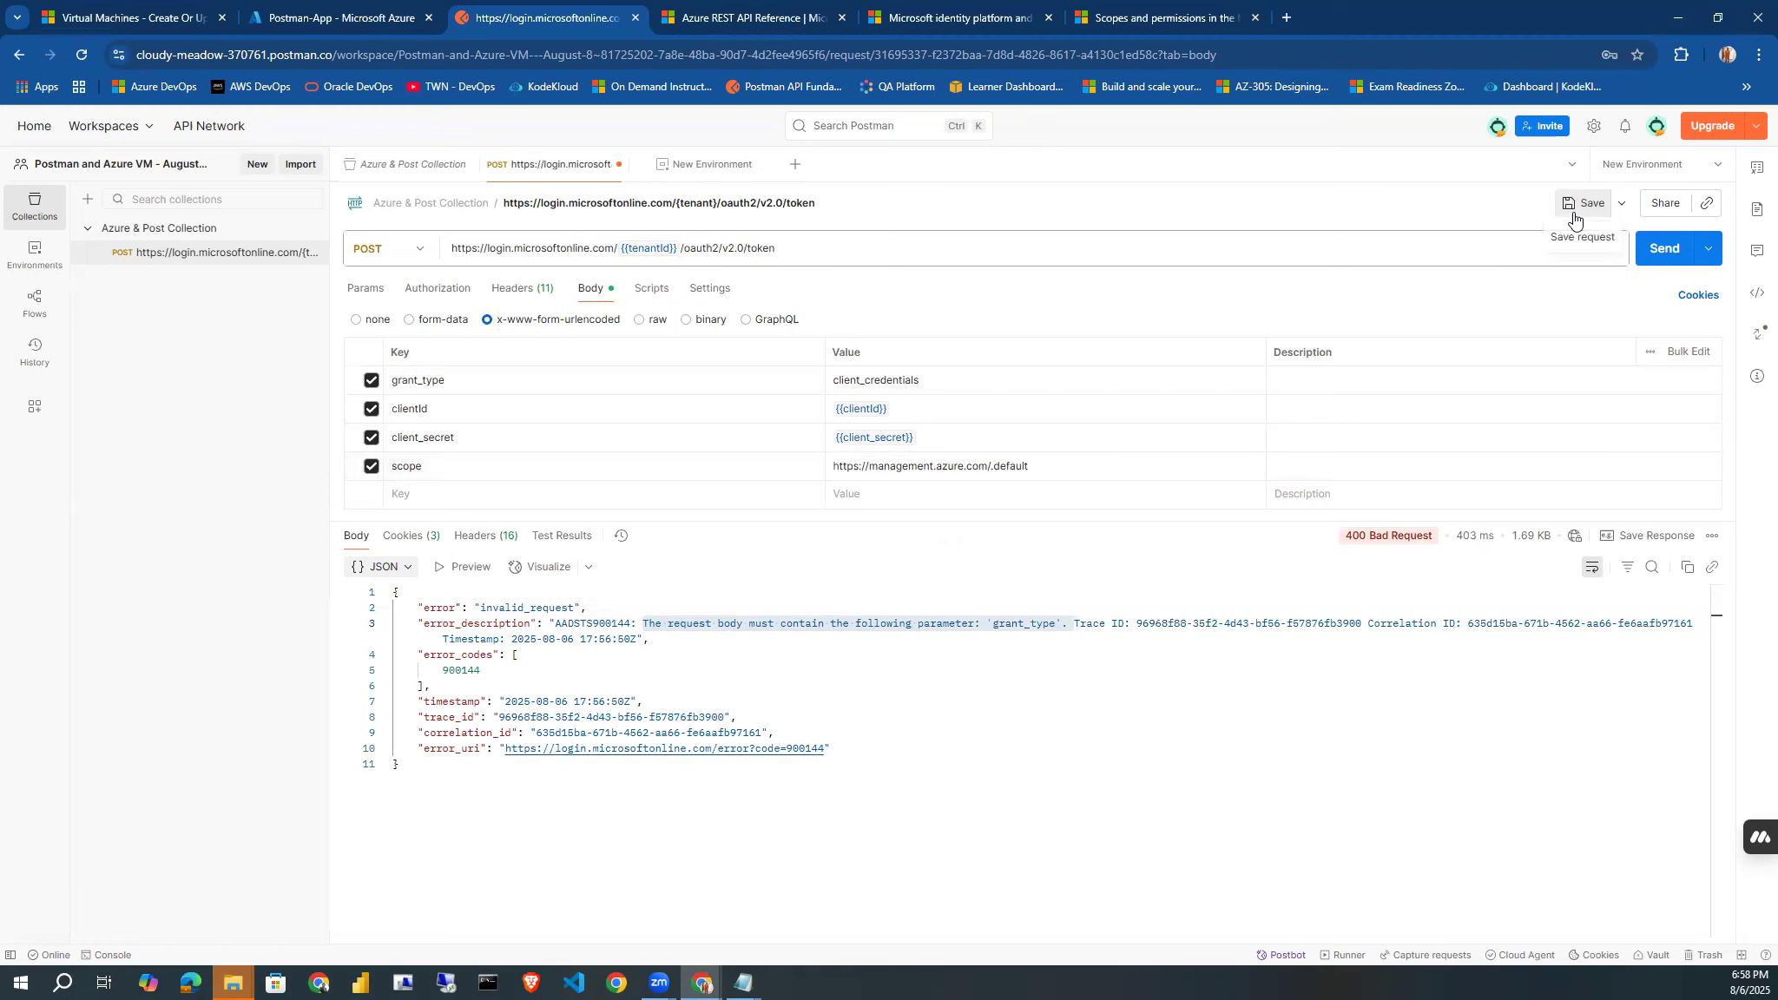
{"action": "left_click", "coordinate": [1658, 251]}
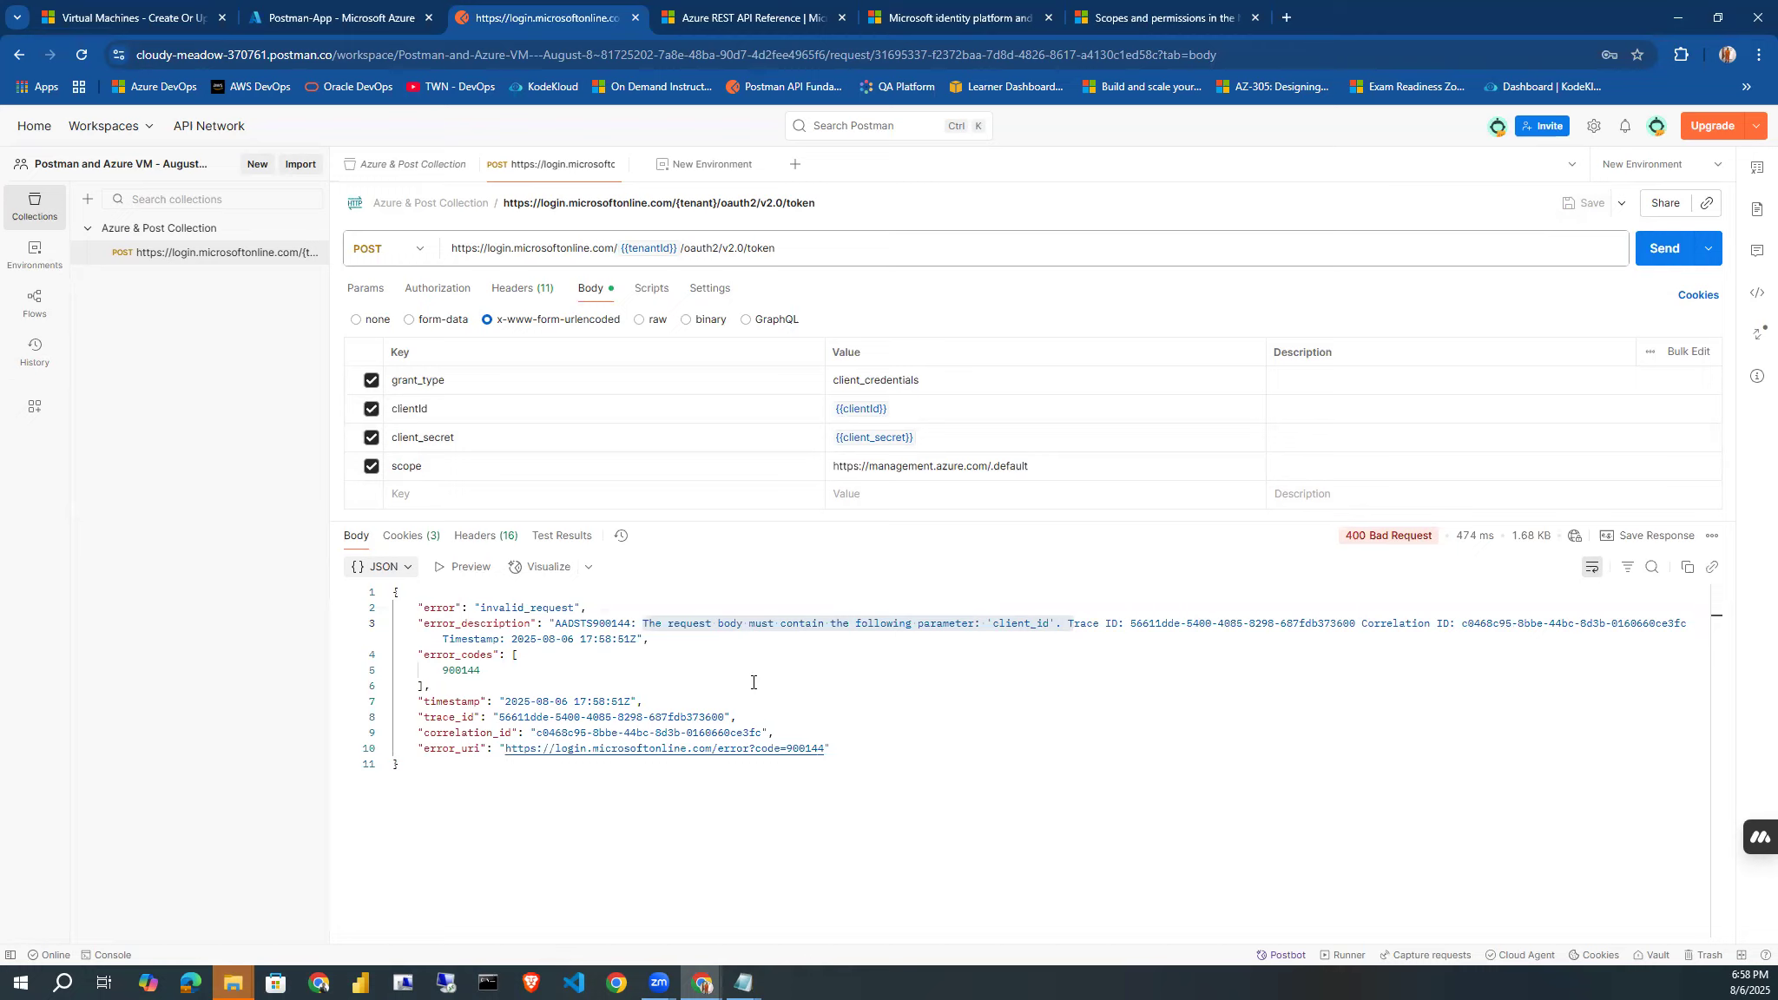
Rename the clientId body key as client_id, and save and resend the token request.
{"action": "left_click", "coordinate": [417, 409]}
{"action": "type", "text": "_"}
{"action": "key", "text": "Delete"}
{"action": "type", "text": "i"}
{"action": "left_click", "coordinate": [1576, 214]}
{"action": "left_click", "coordinate": [1652, 251]}
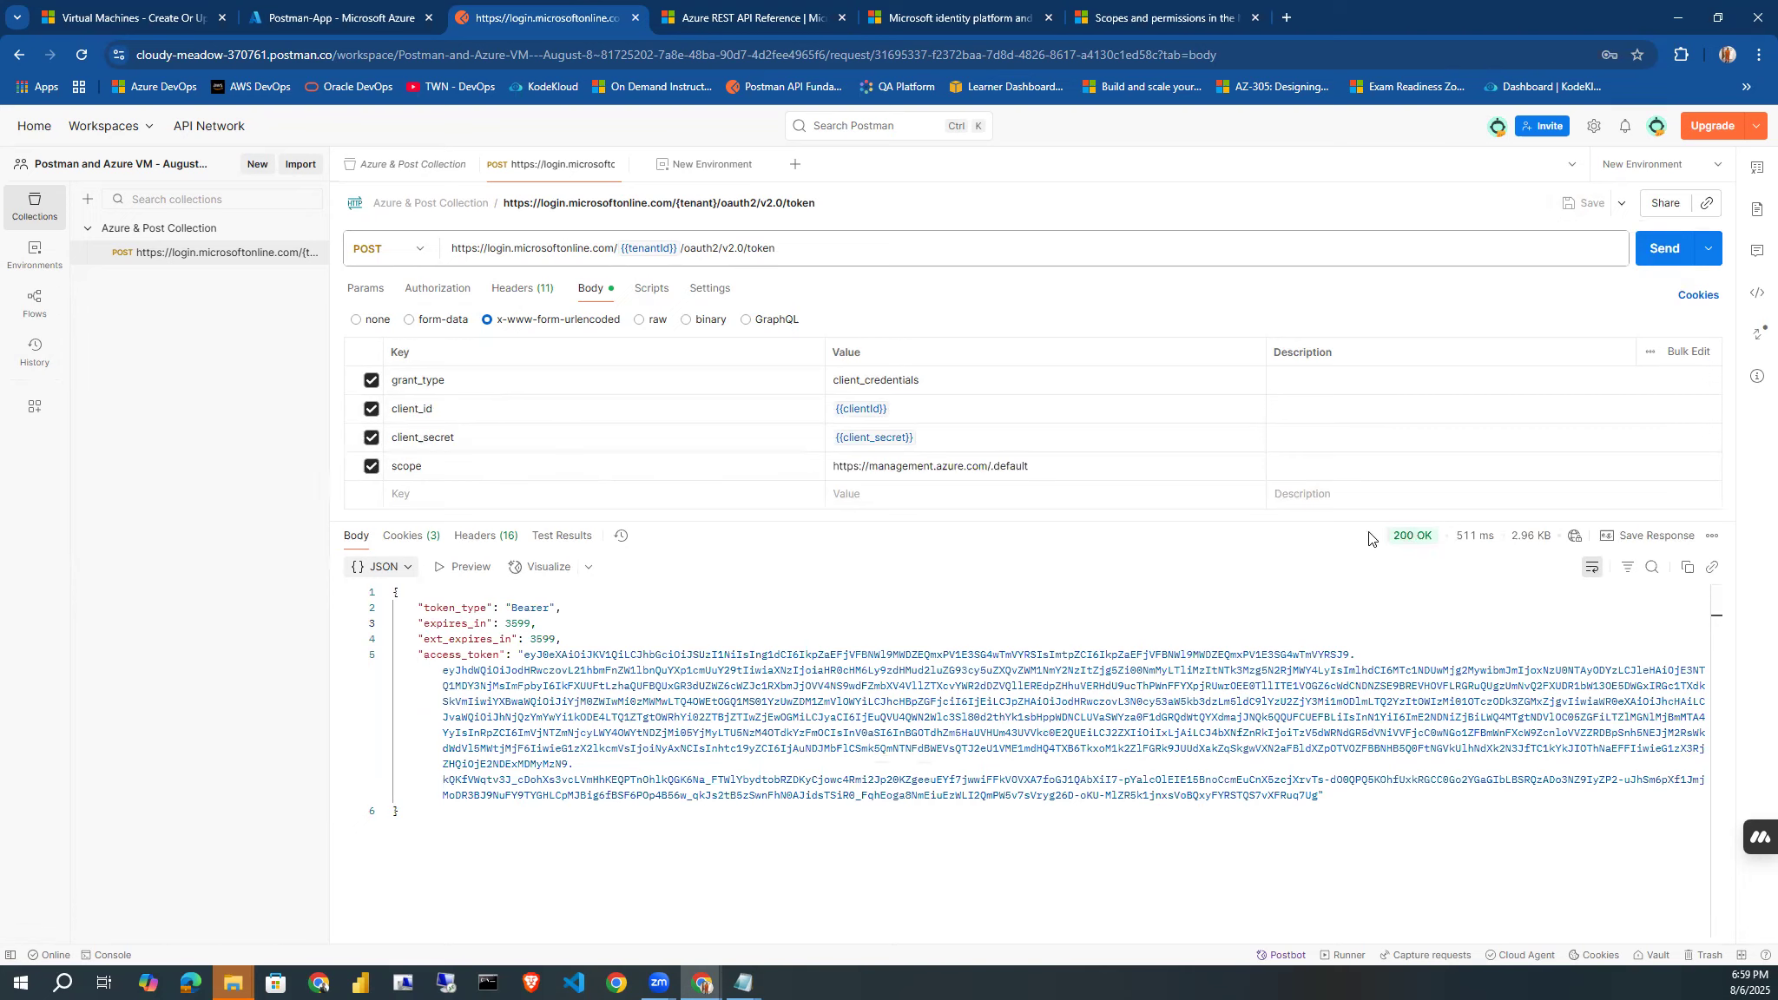
Examine the response's status and token type, and select the whole access_token value.
{"action": "left_click_drag", "start_coordinate": [1392, 538], "coordinate": [1436, 538]}
{"action": "left_click", "coordinate": [1138, 599]}
{"action": "double_click", "coordinate": [514, 609]}
{"action": "mouse_move", "coordinate": [522, 657]}
{"action": "left_mouse_down"}
{"action": "mouse_move", "coordinate": [486, 674]}
{"action": "mouse_move", "coordinate": [528, 686]}
{"action": "left_mouse_up"}
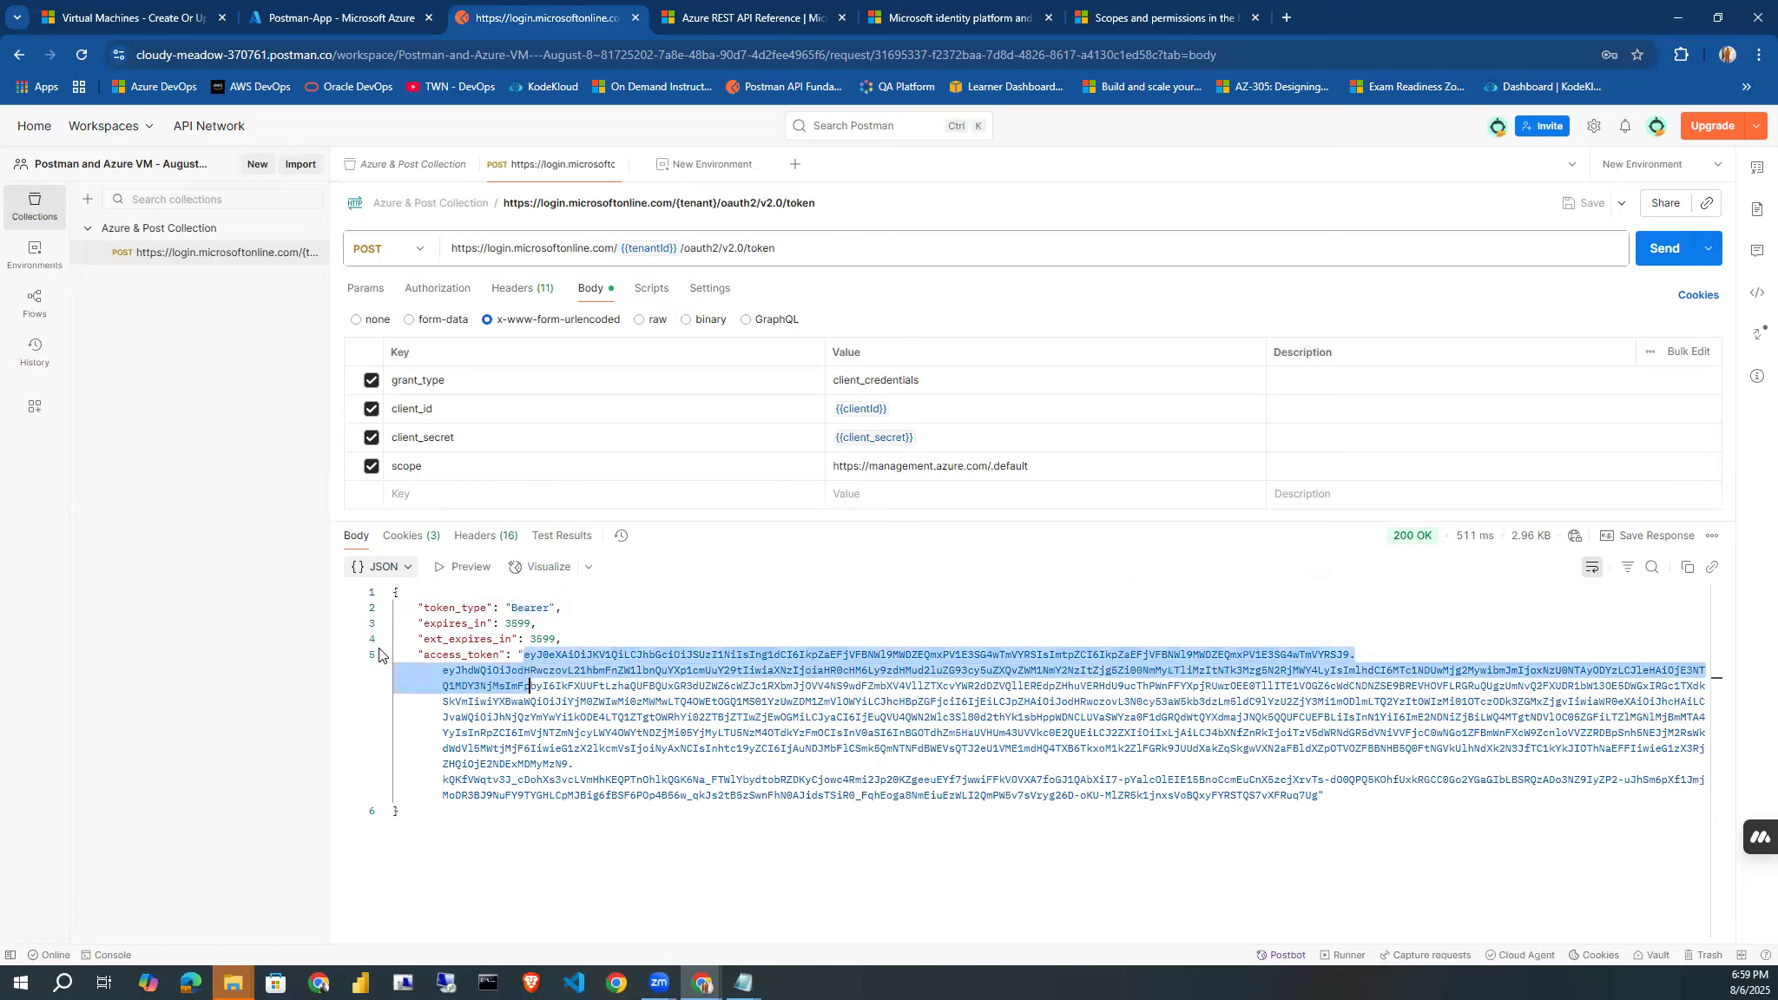
{"action": "left_click_drag", "start_coordinate": [425, 655], "coordinate": [1318, 797]}
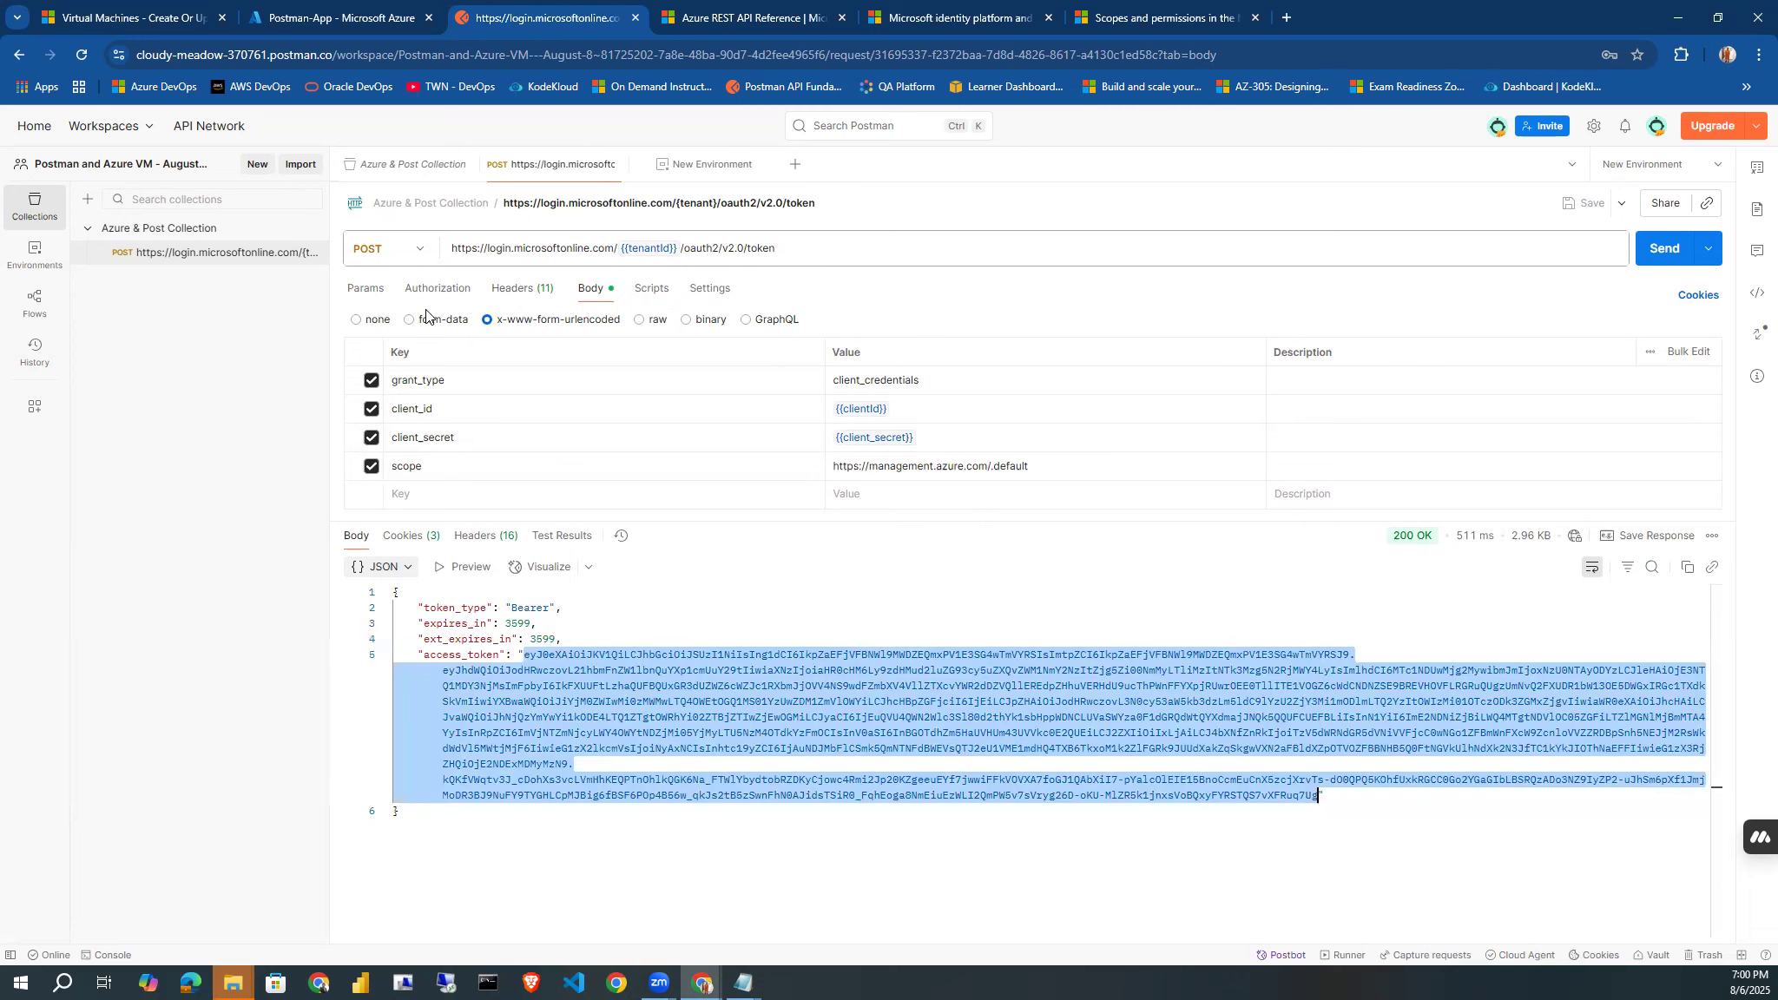
Set the authorization type of the Azure & Post Collection to Bearer Token.
{"action": "left_click", "coordinate": [410, 170]}
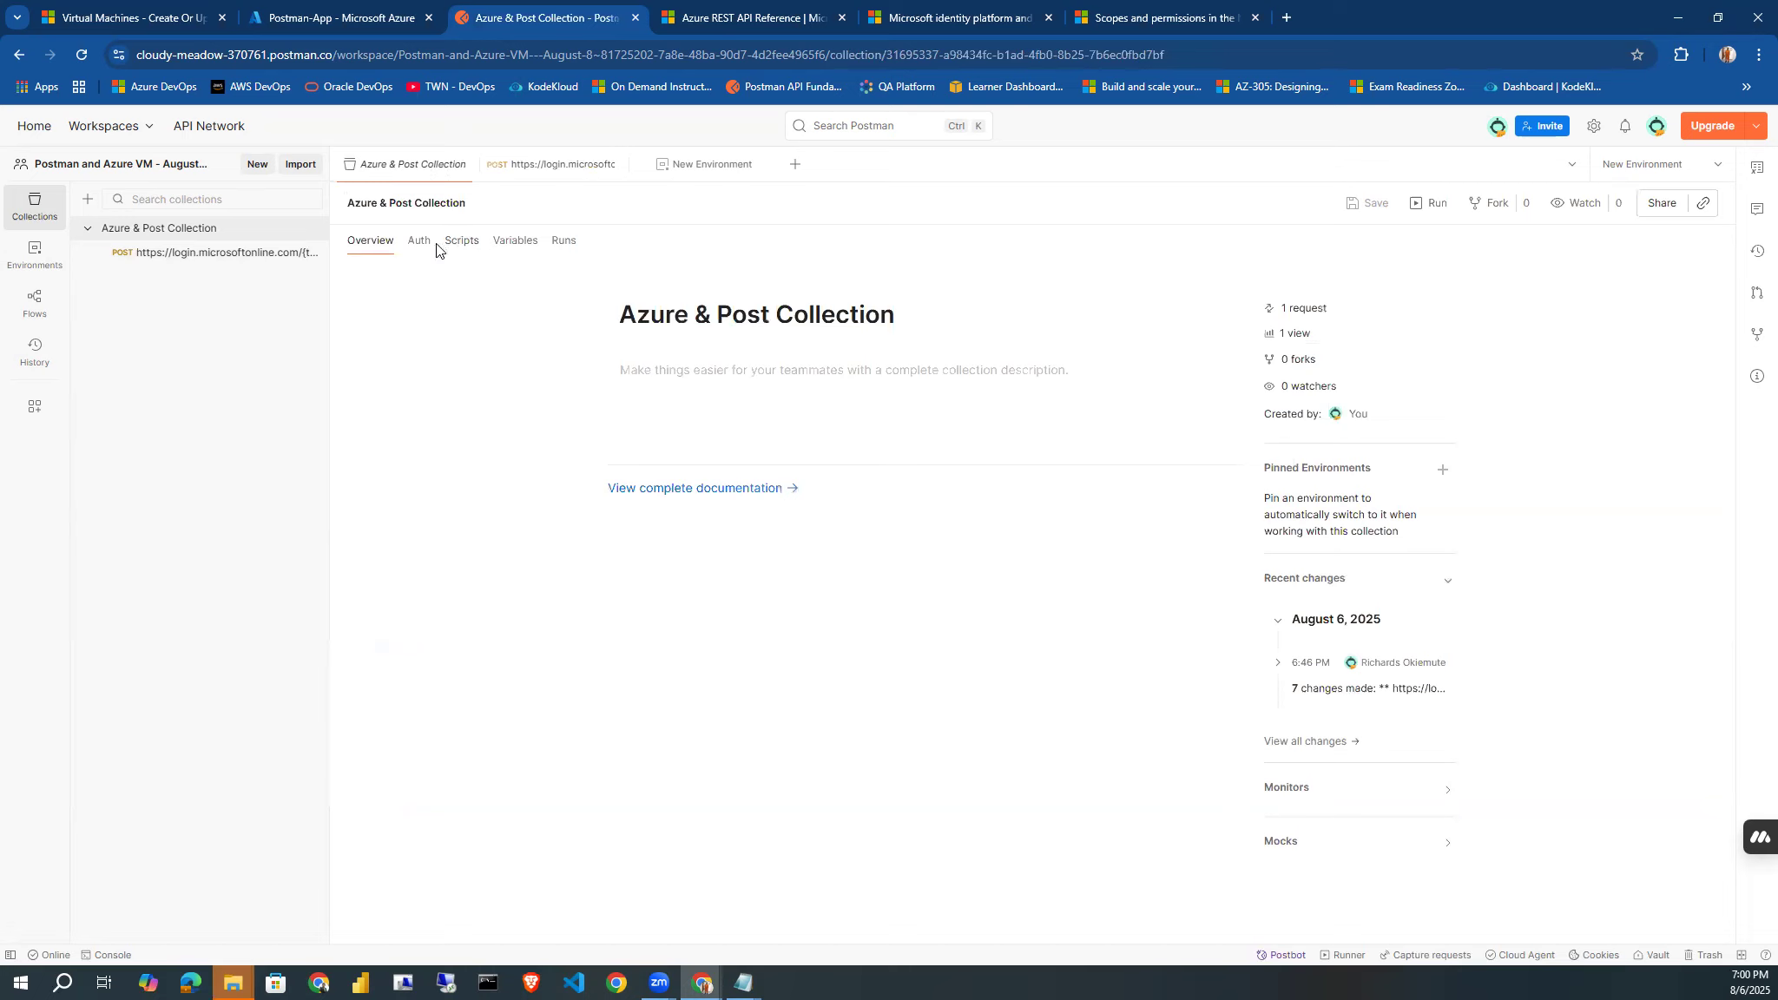
{"action": "left_click", "coordinate": [429, 250]}
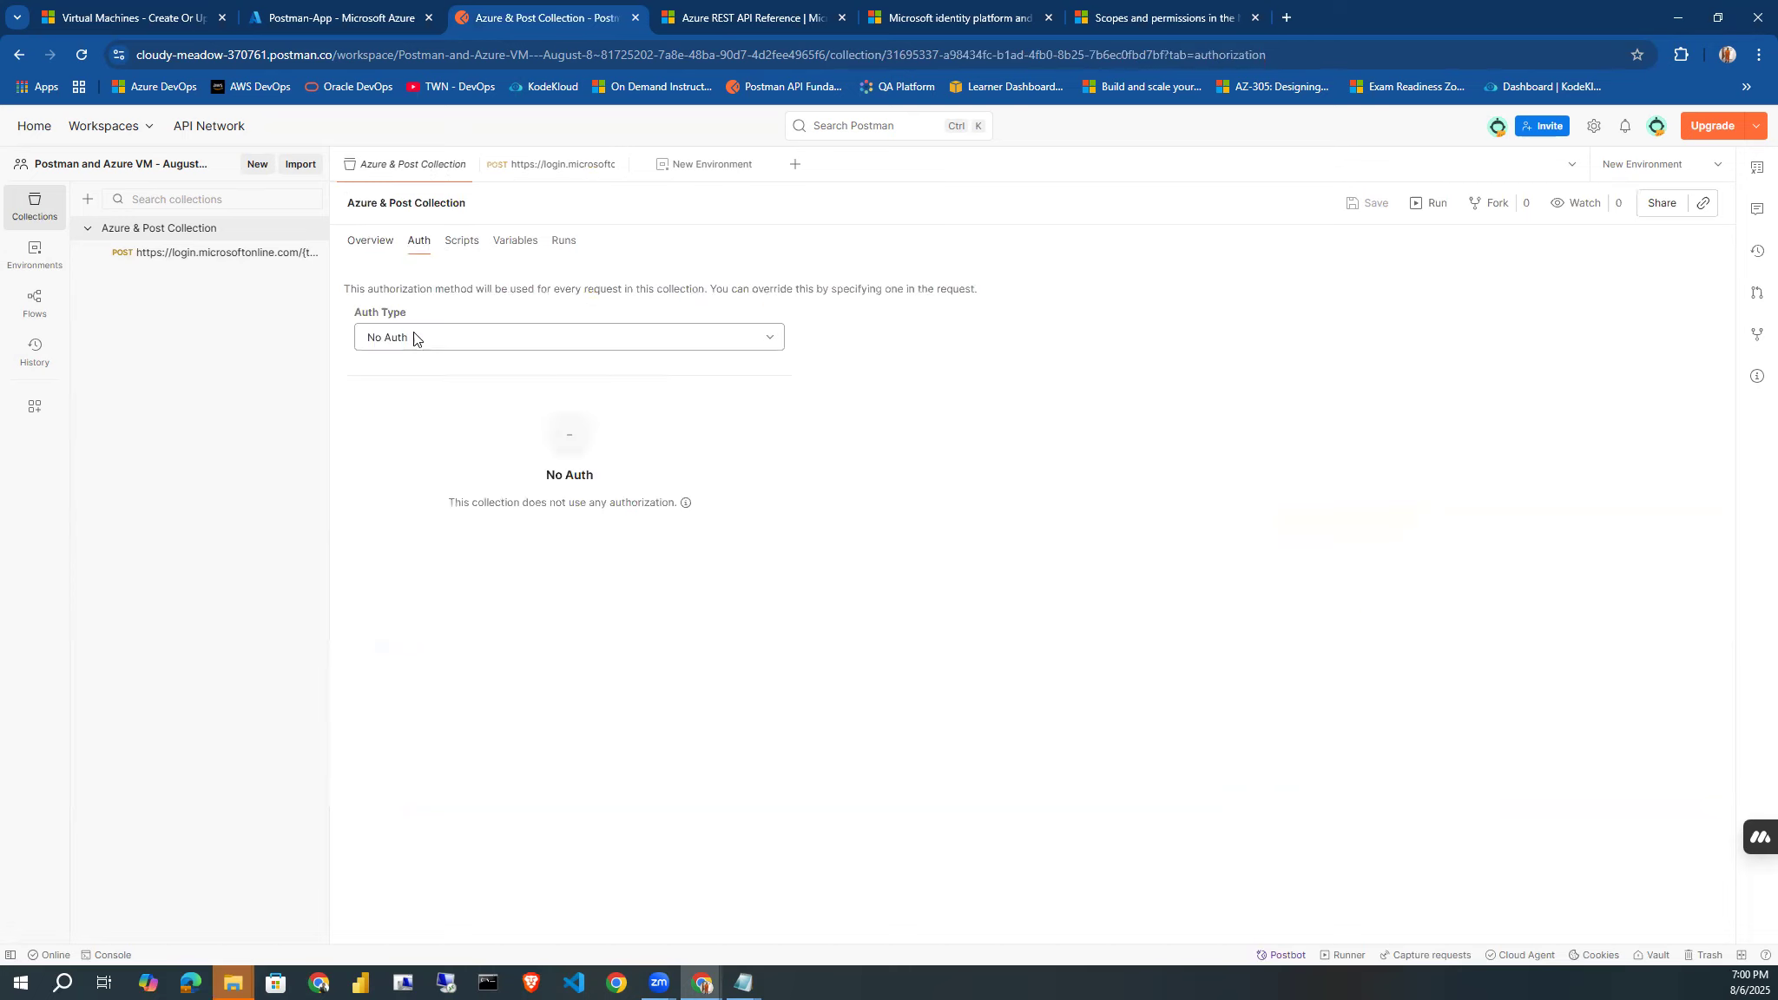
{"action": "left_click", "coordinate": [417, 337]}
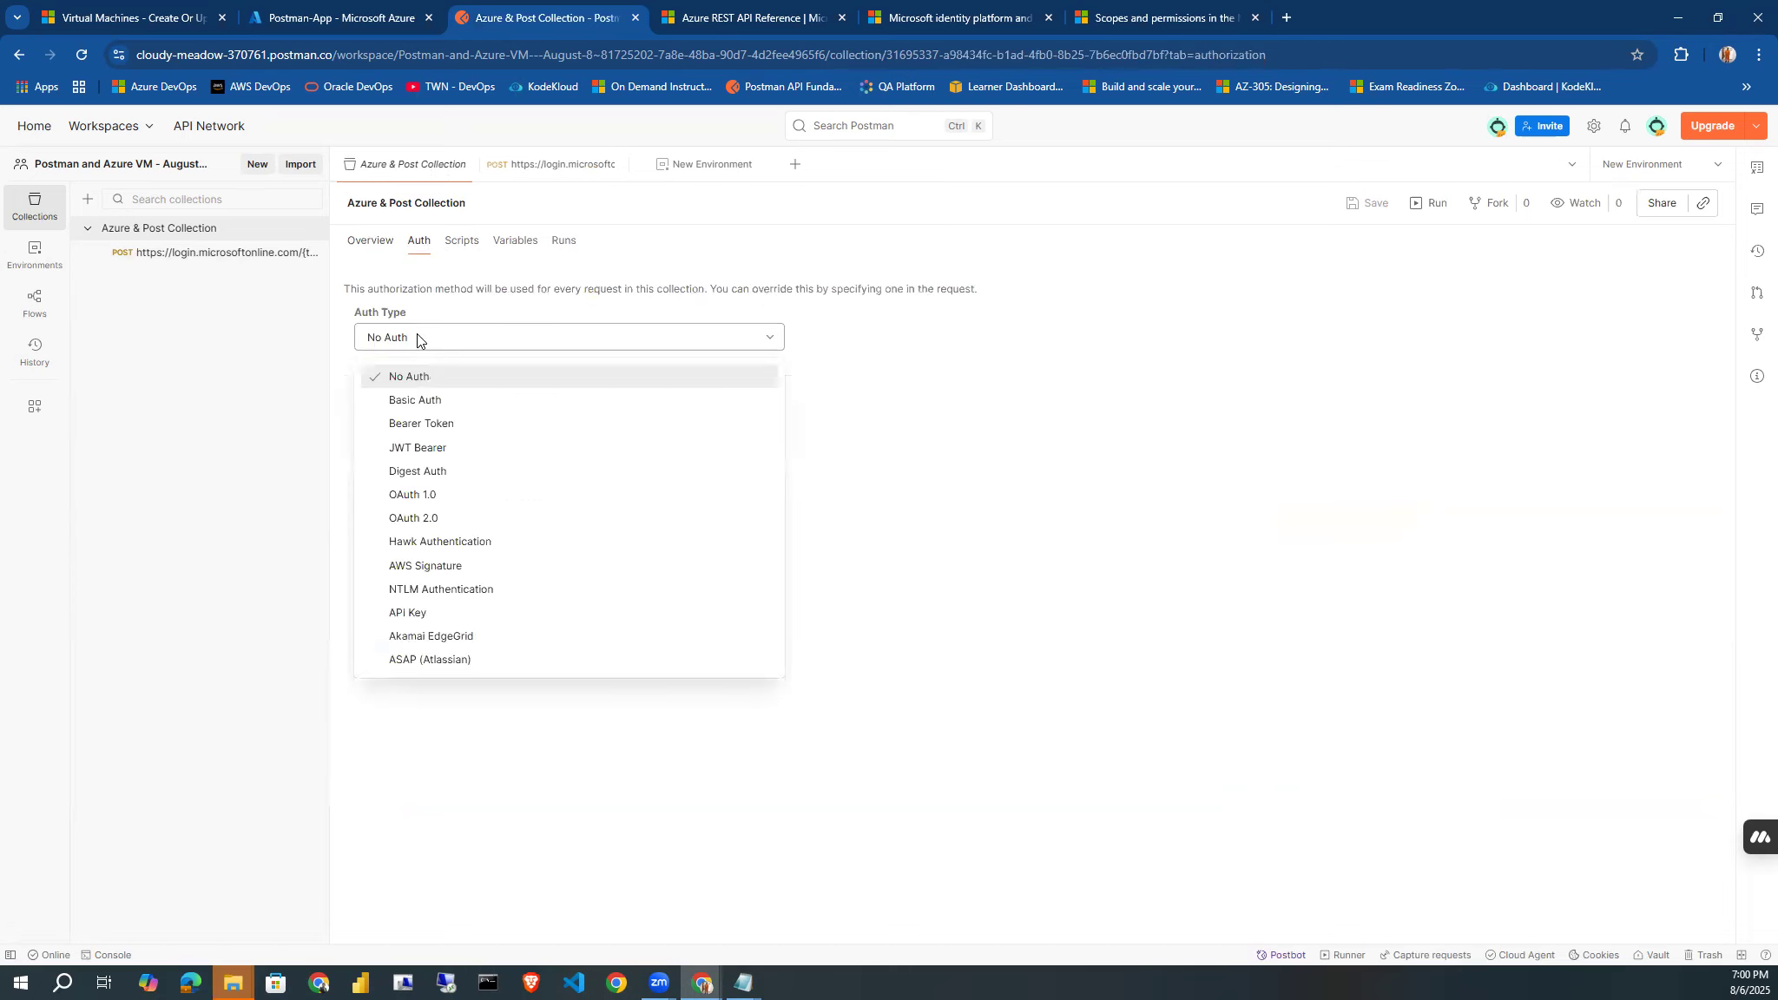
{"action": "left_click", "coordinate": [414, 426]}
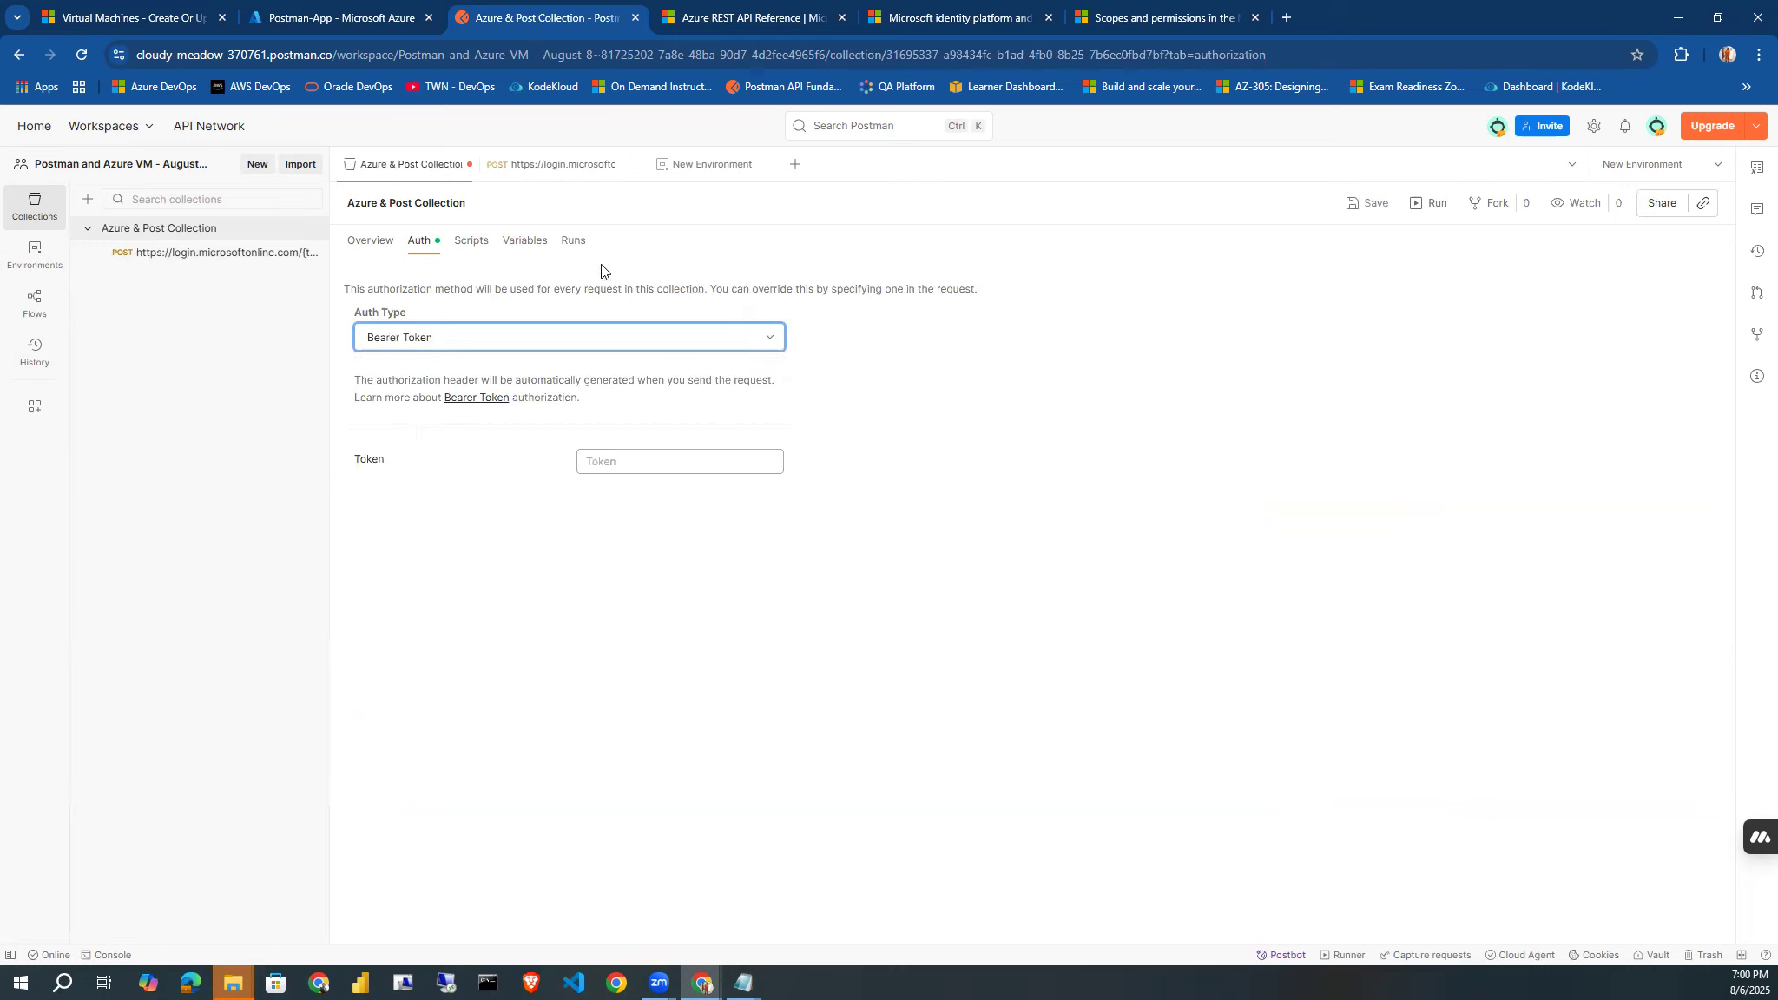
Rename the new environment as "Azure & Postman Env." and dismiss the browser's offer to save a password.
{"action": "left_click", "coordinate": [686, 173]}
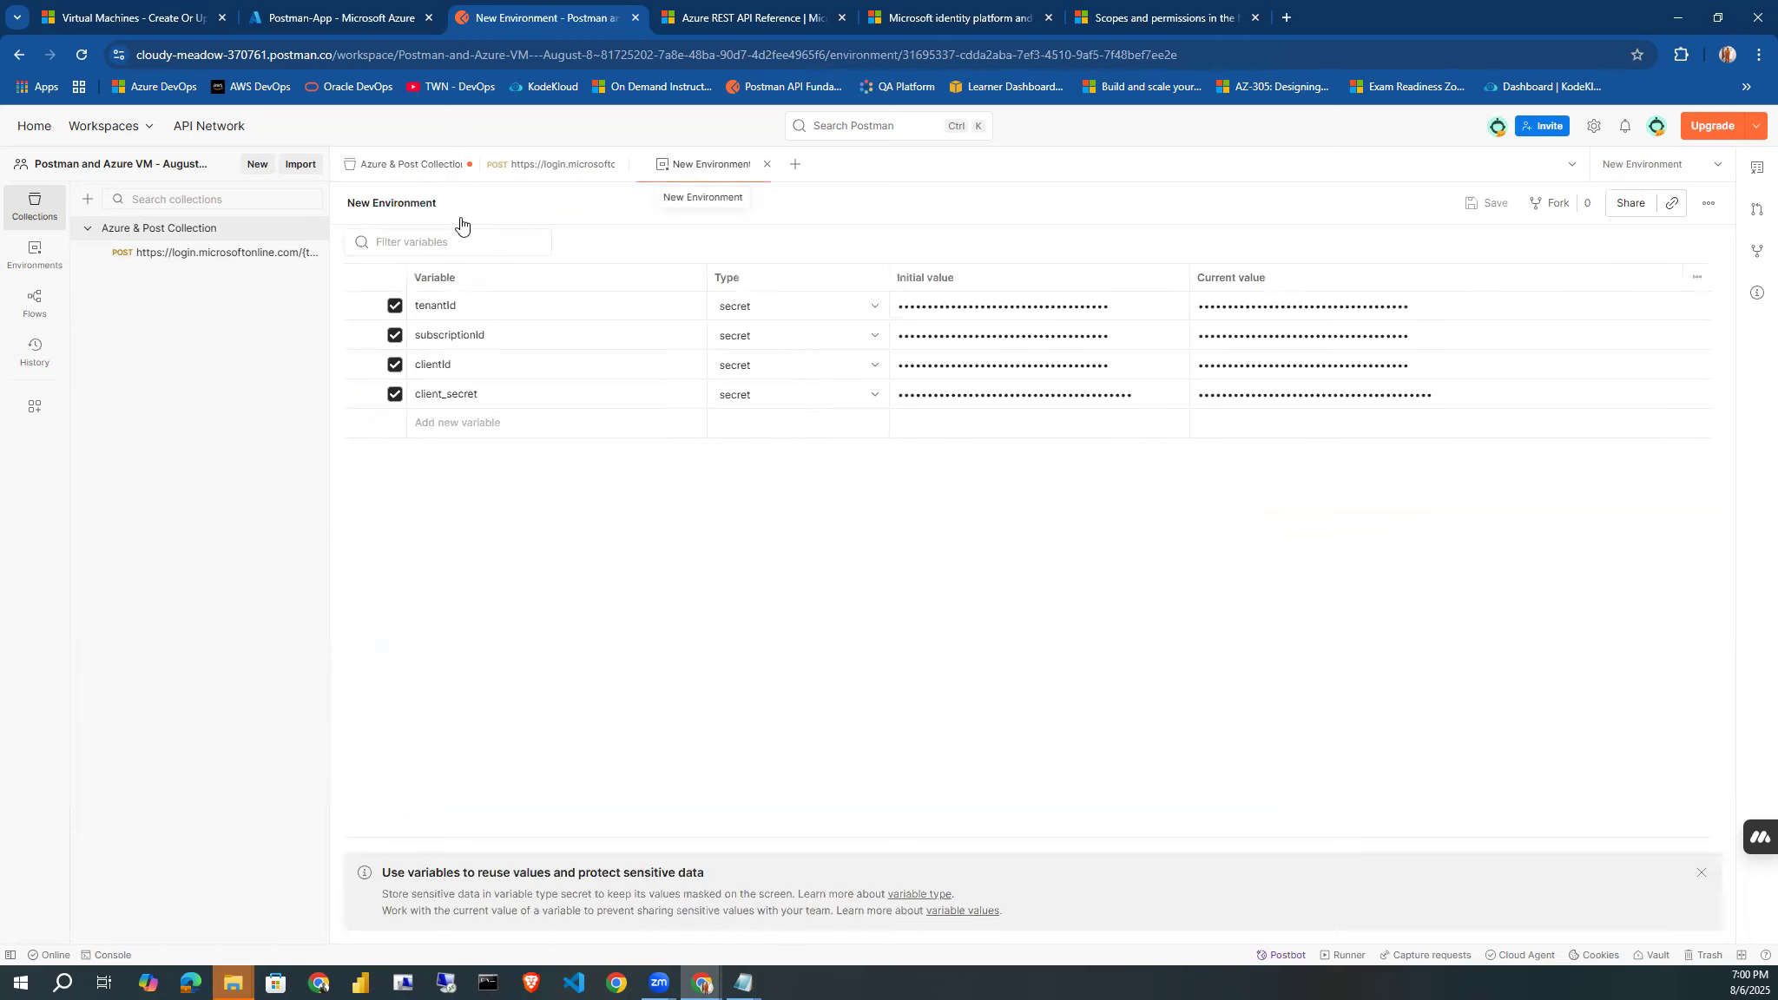
{"action": "left_click", "coordinate": [435, 204]}
{"action": "type", "text": "Azure"}
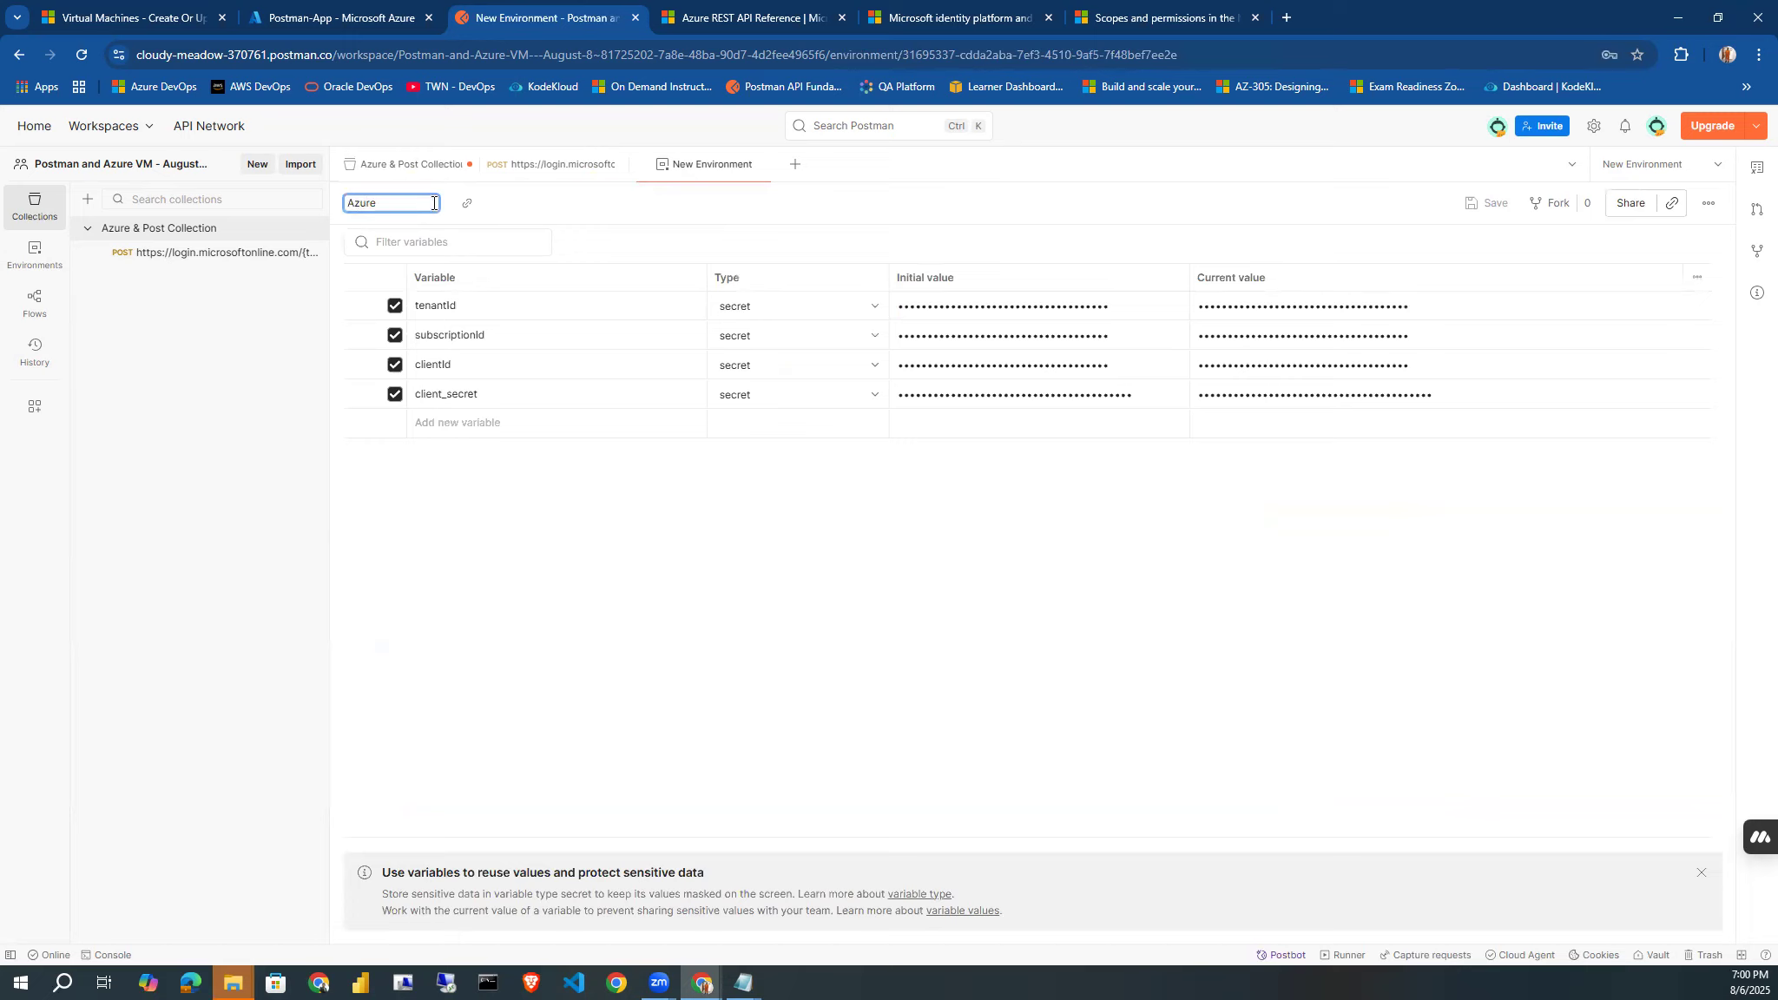
{"action": "type", "text": " & Pods"}
{"action": "type", "text": "man Env."}
{"action": "left_click", "coordinate": [537, 506]}
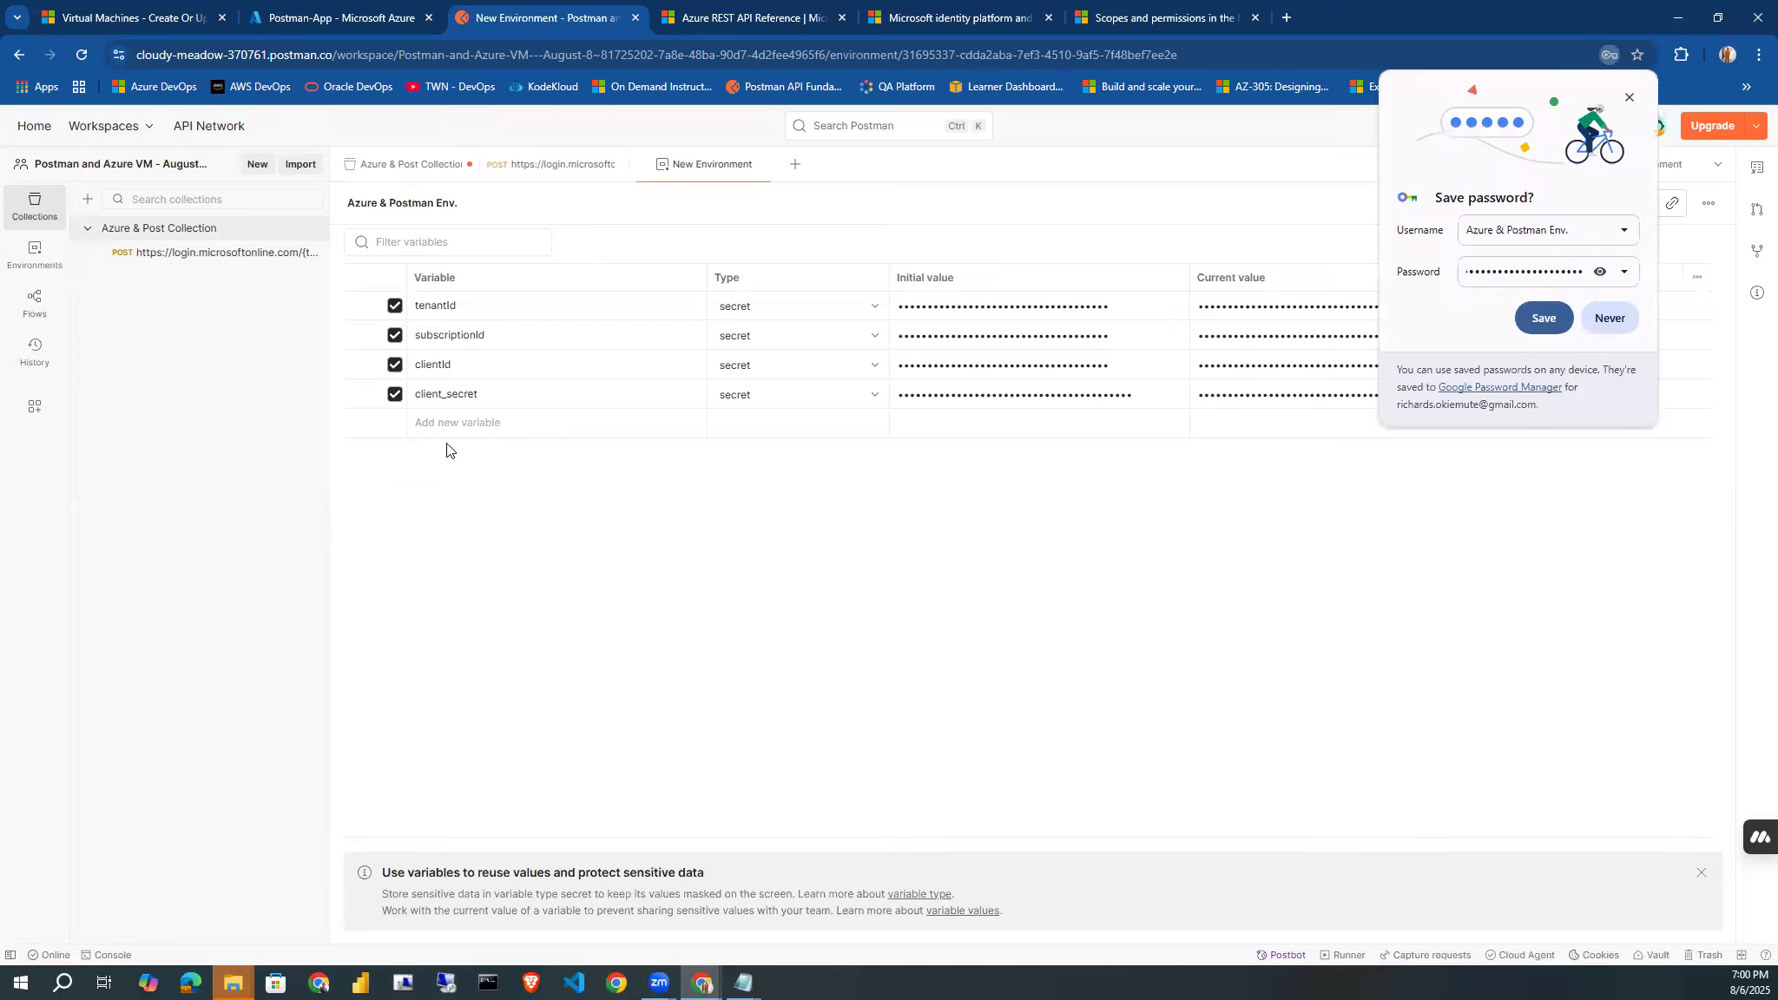
{"action": "left_click", "coordinate": [1630, 97]}
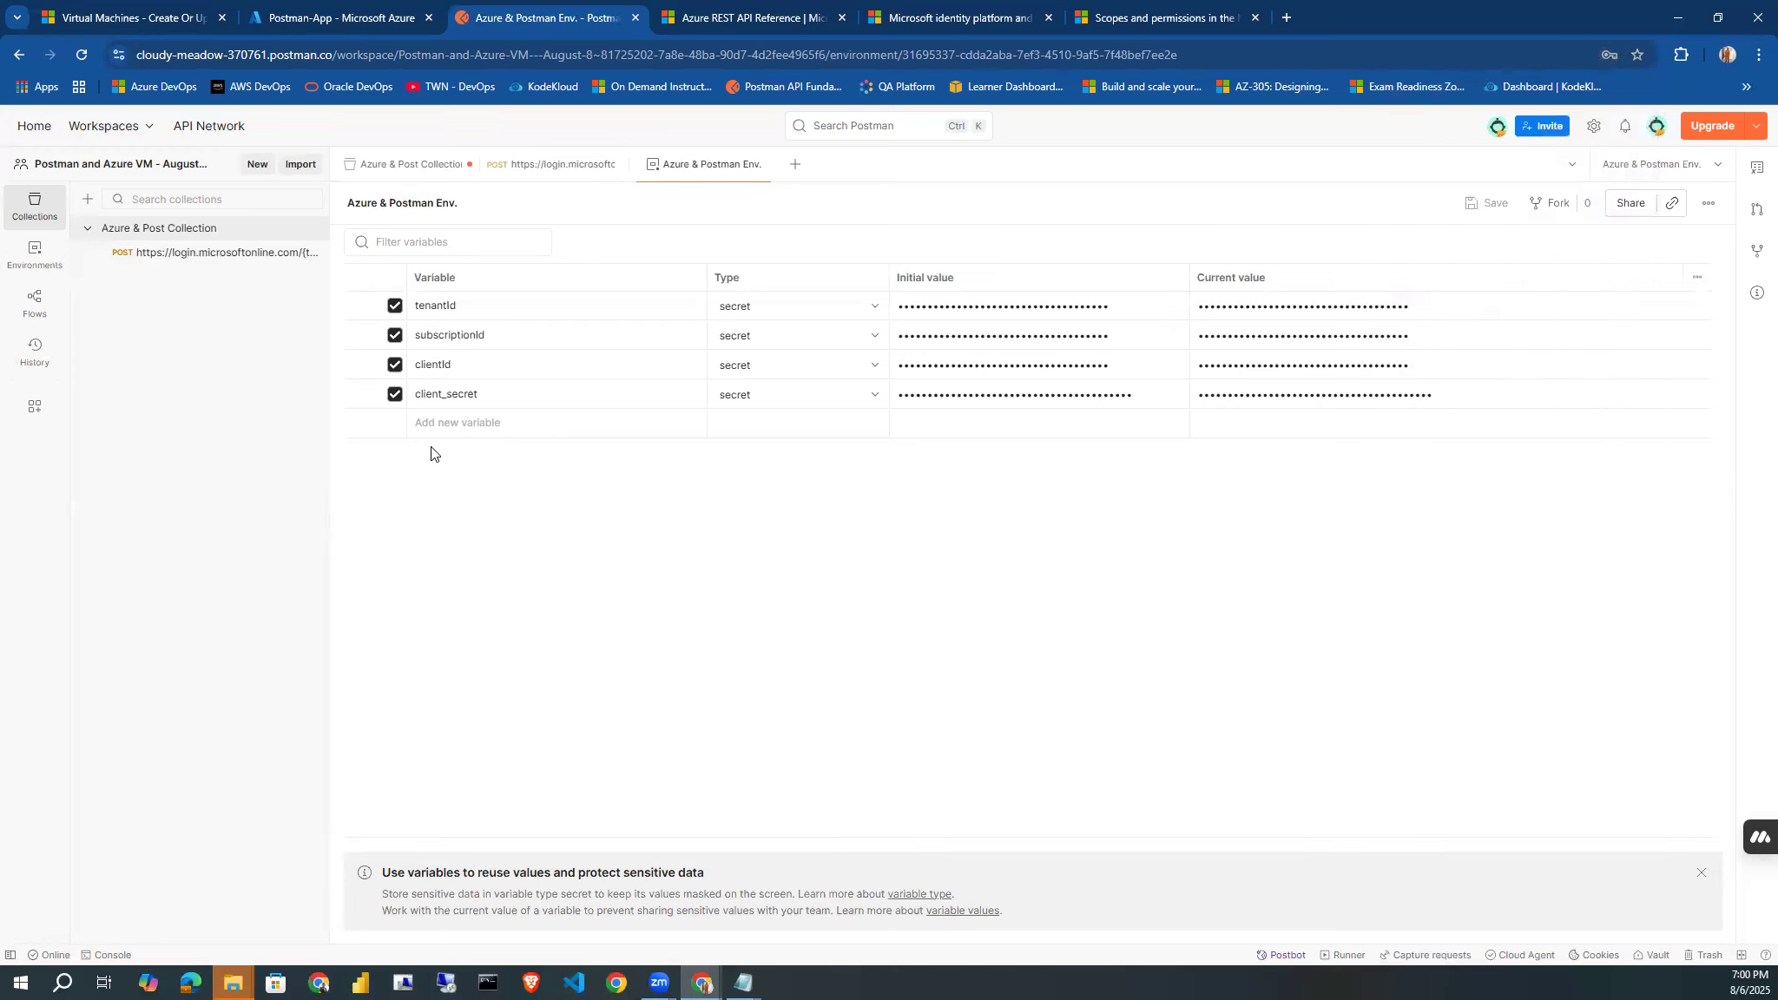
Add an environment variable named bear_token and set its type to secret.
{"action": "left_click", "coordinate": [427, 421]}
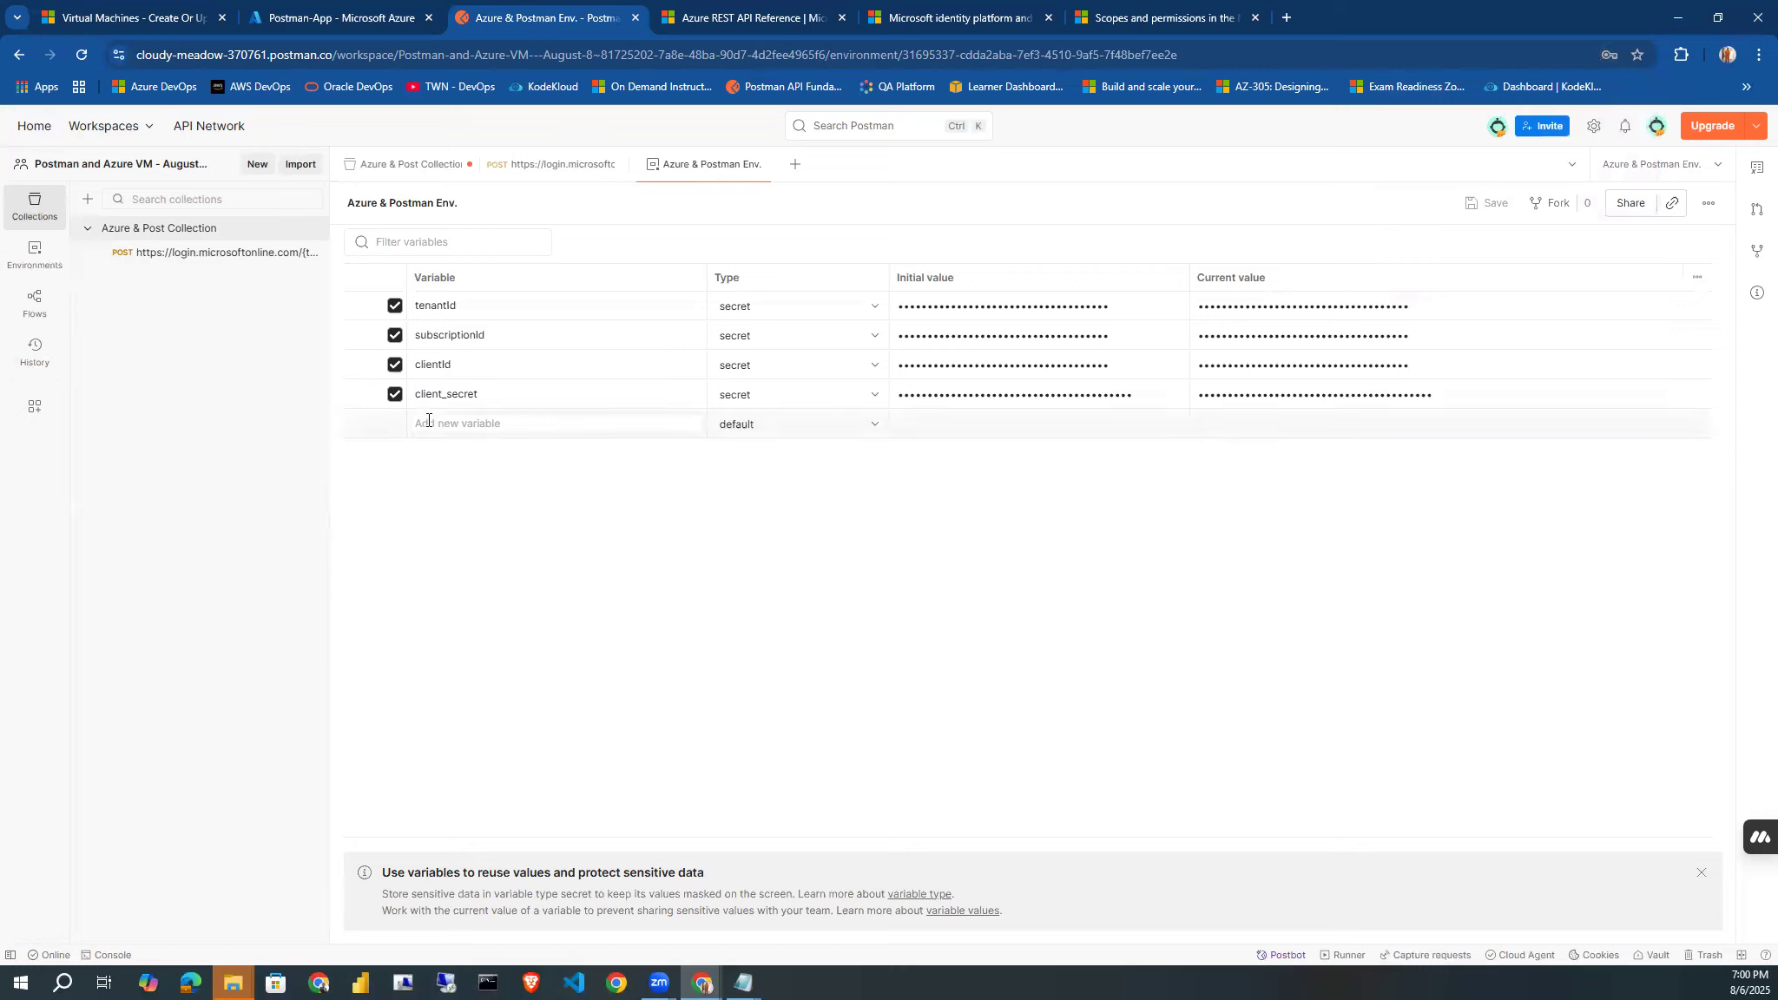
{"action": "type", "text": "bear_tokeb"}
{"action": "key", "text": "BackSpace"}
{"action": "type", "text": "n"}
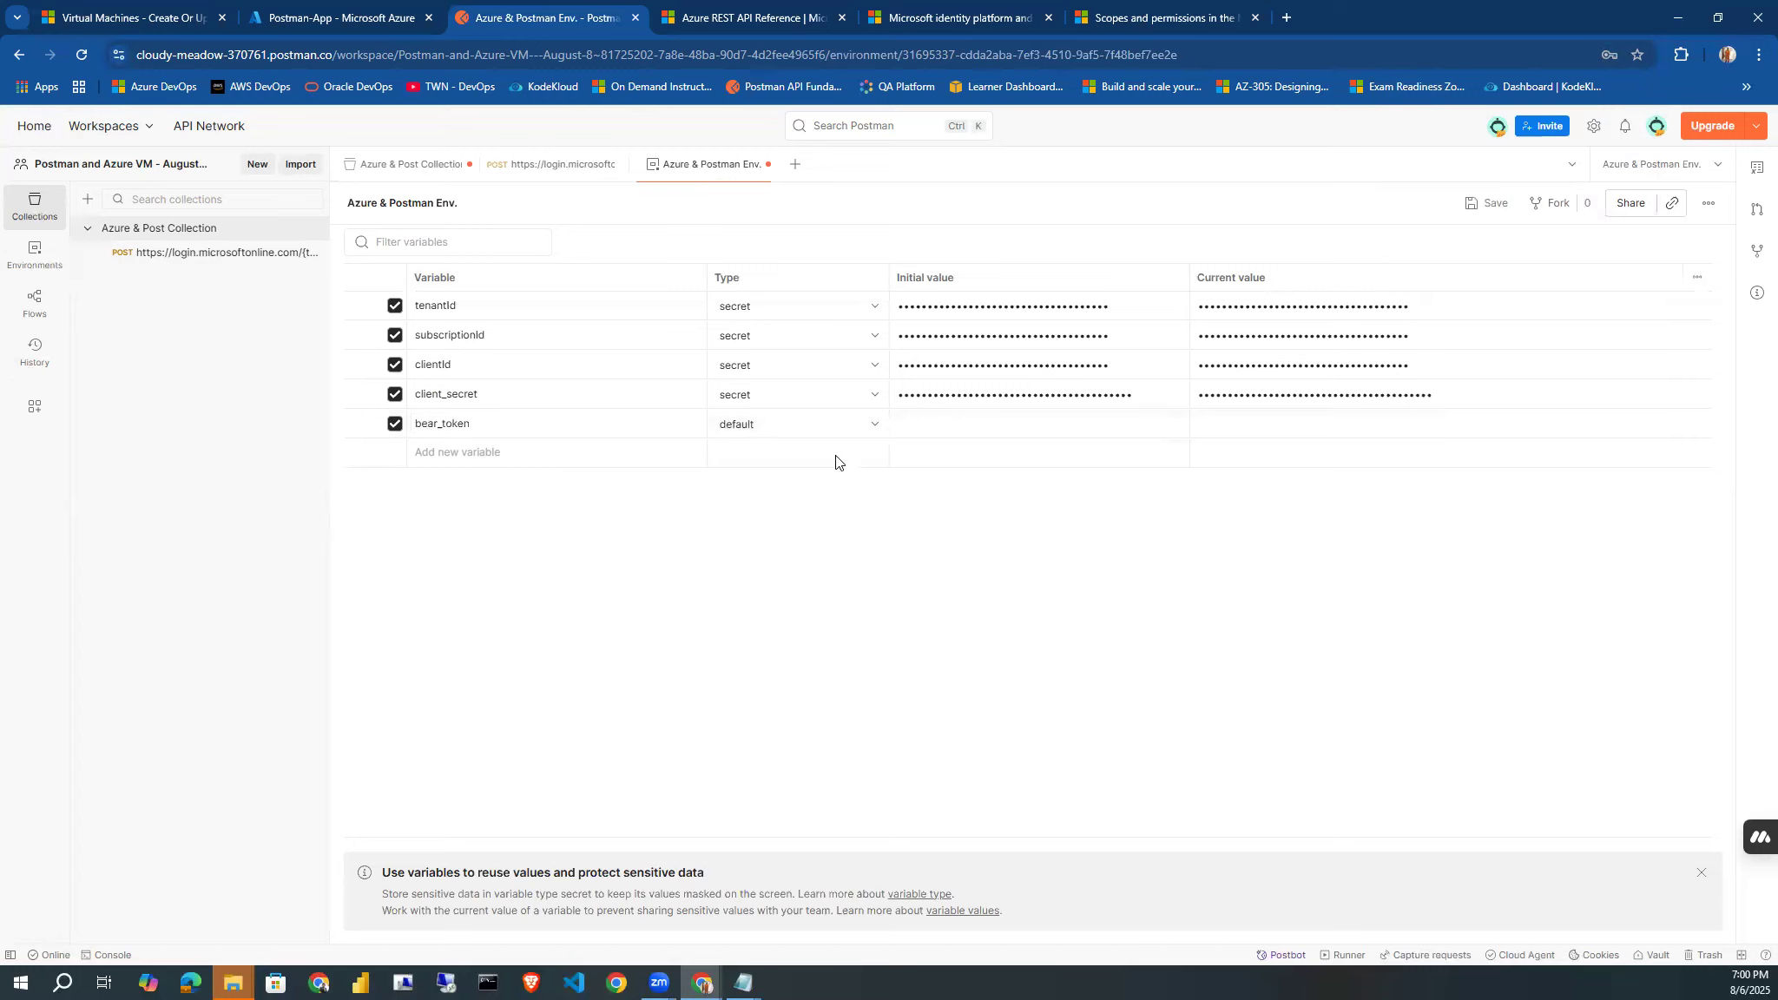
{"action": "left_click", "coordinate": [874, 426]}
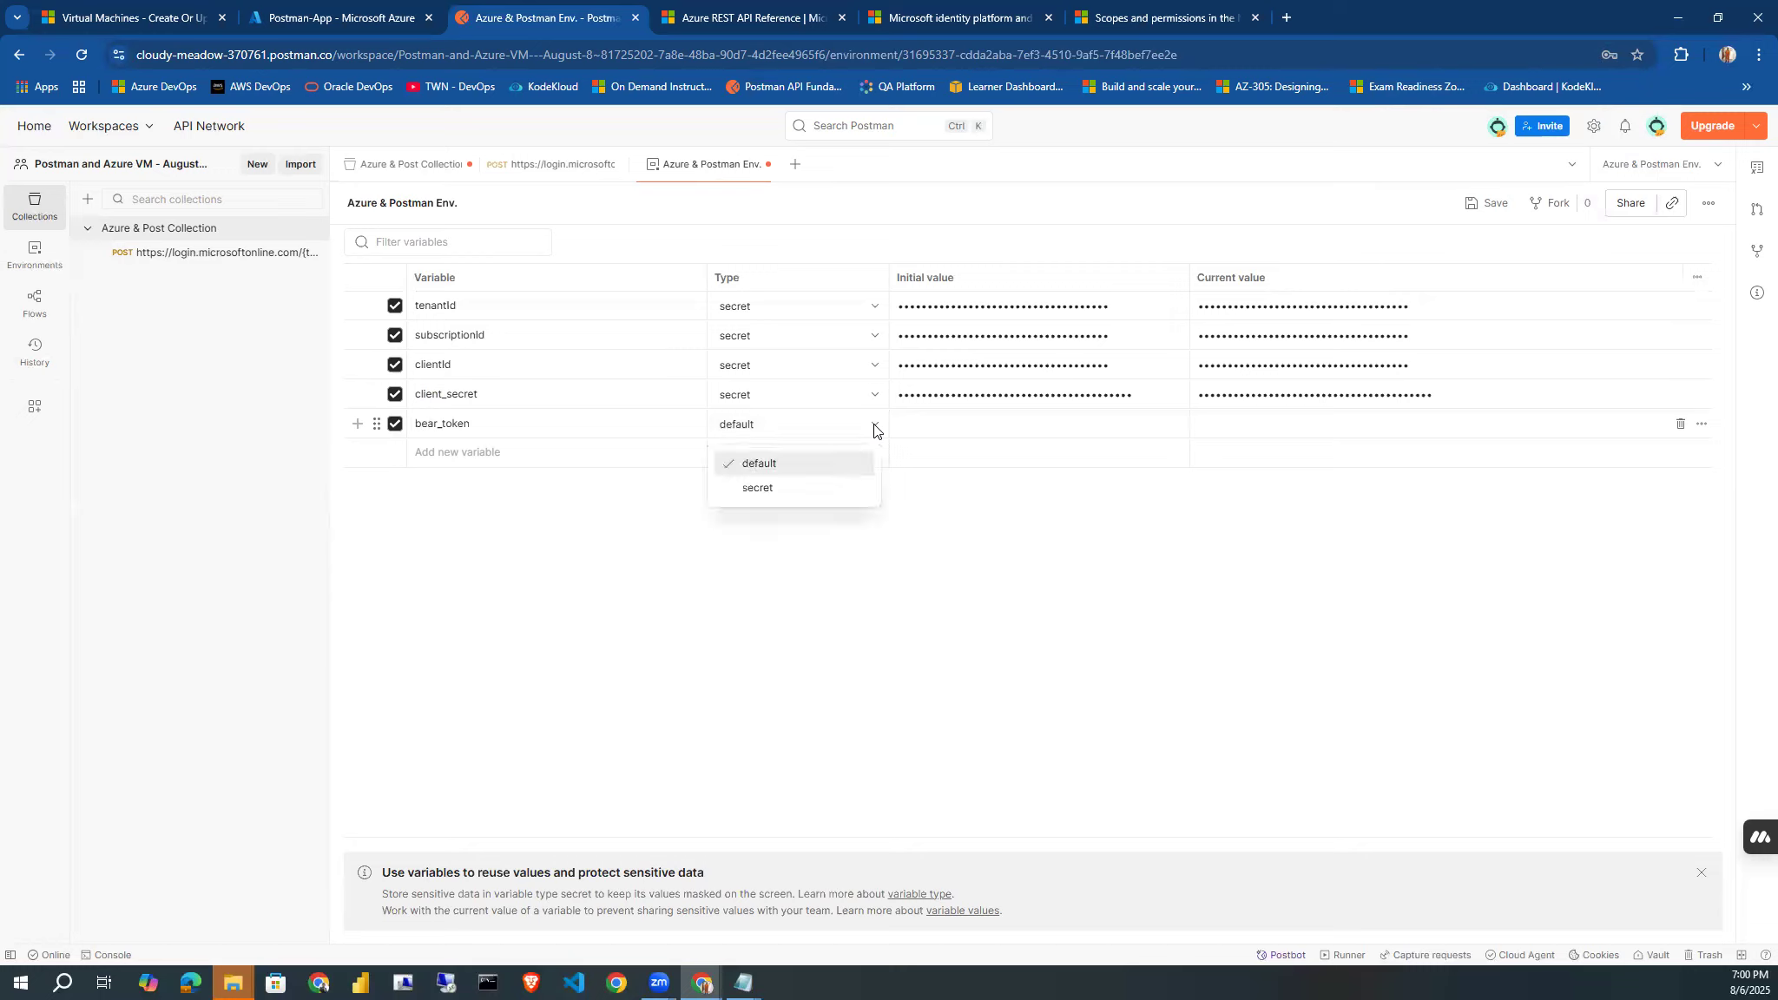
{"action": "left_click", "coordinate": [812, 486]}
Paste the copied access token as the initial value of bear_token and save the environment.
{"action": "left_click", "coordinate": [940, 423]}
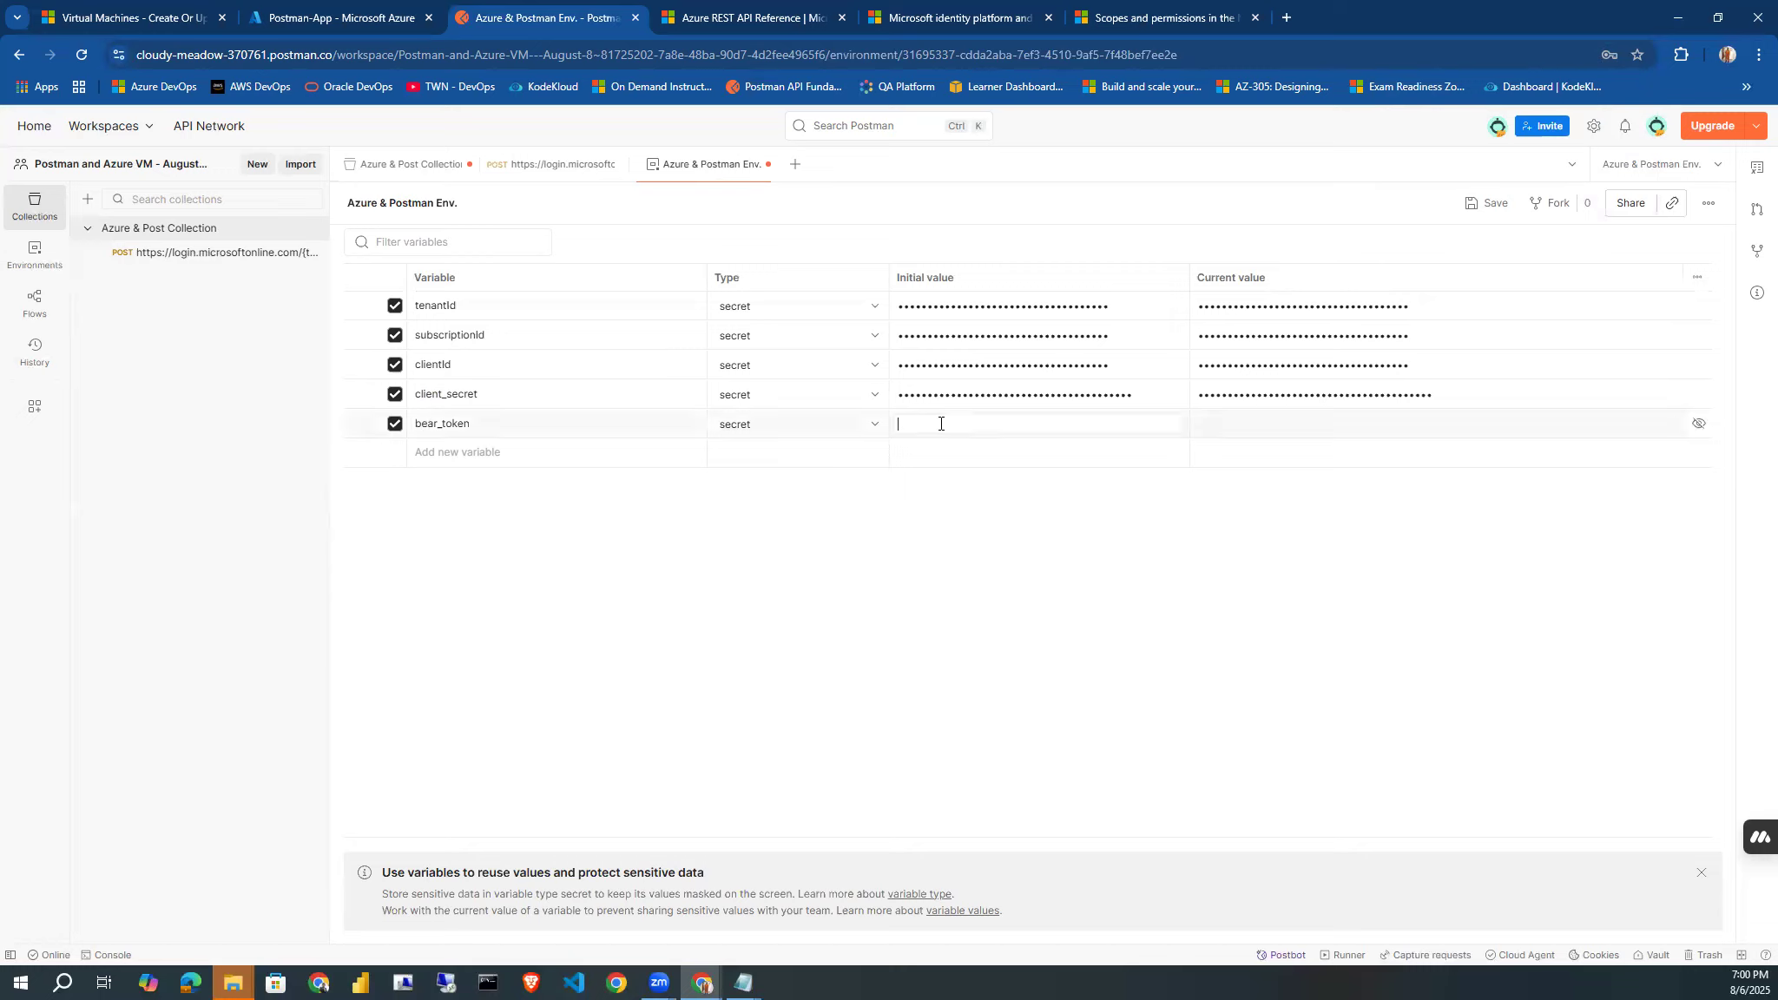
{"action": "key", "text": "ctrl+v"}
{"action": "left_click", "coordinate": [1221, 425]}
{"action": "left_click", "coordinate": [920, 630]}
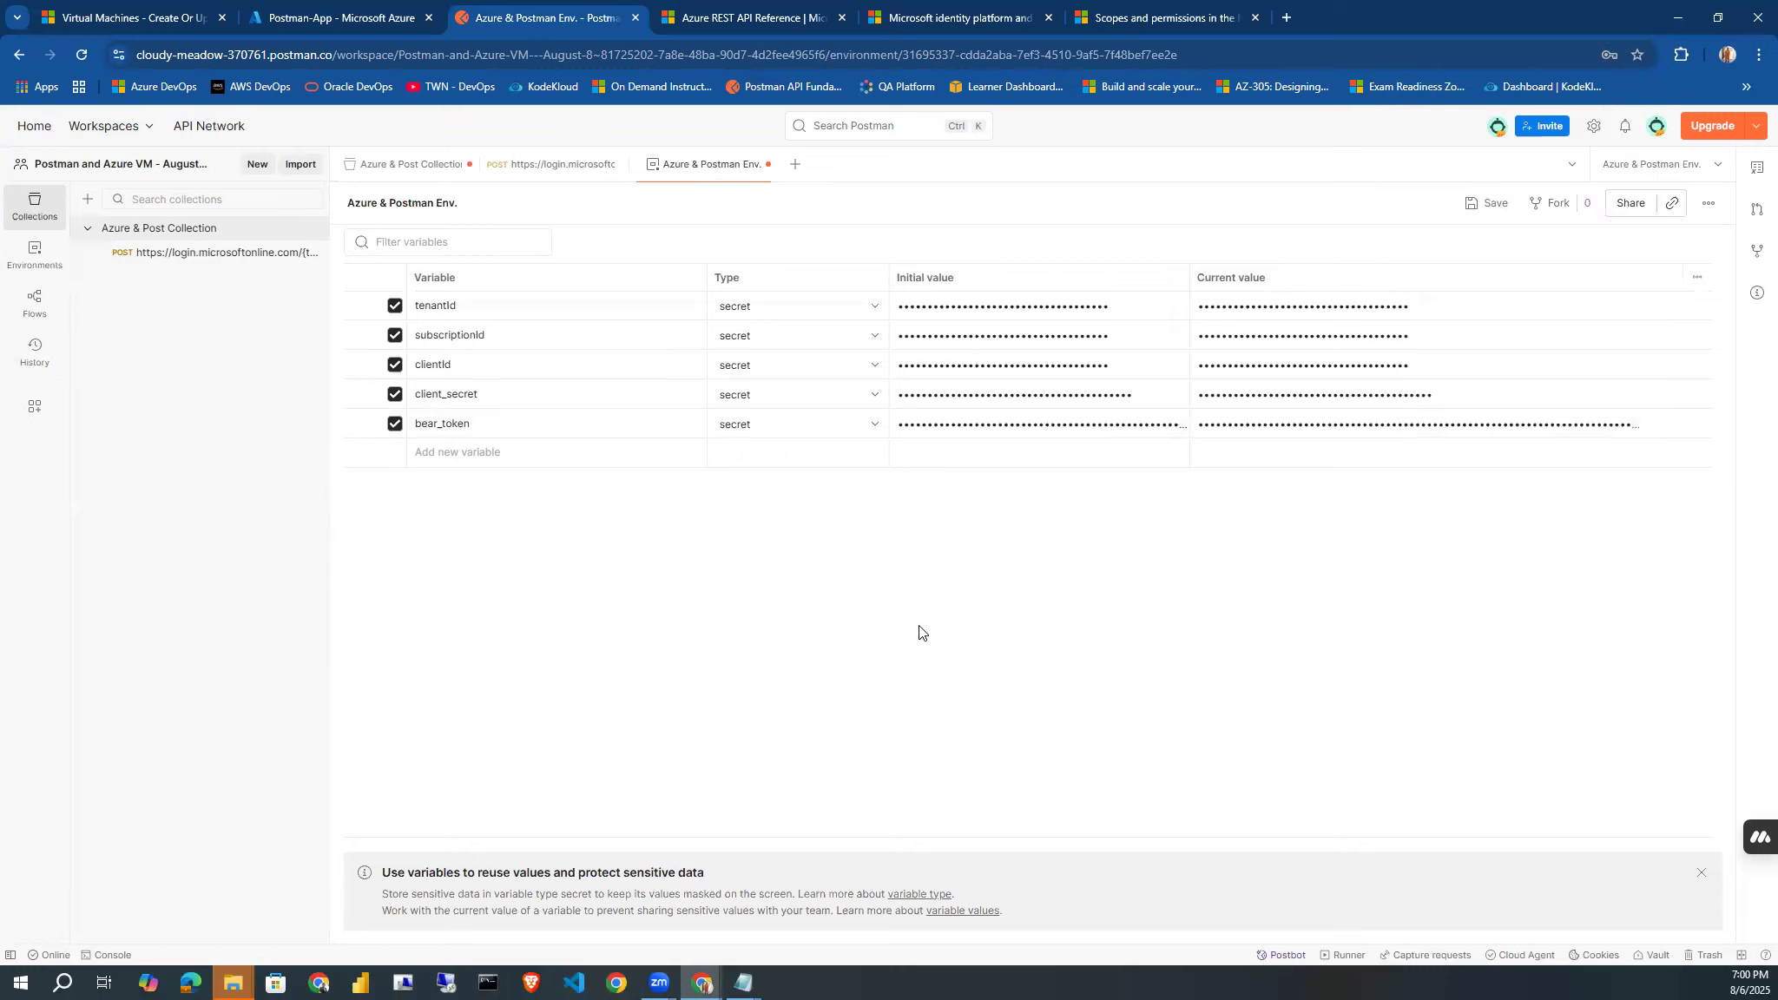
{"action": "left_click", "coordinate": [1486, 209]}
Set the collection's bearer token to the environment variable {{bear_token}} and save the collection.
{"action": "left_click", "coordinate": [429, 165]}
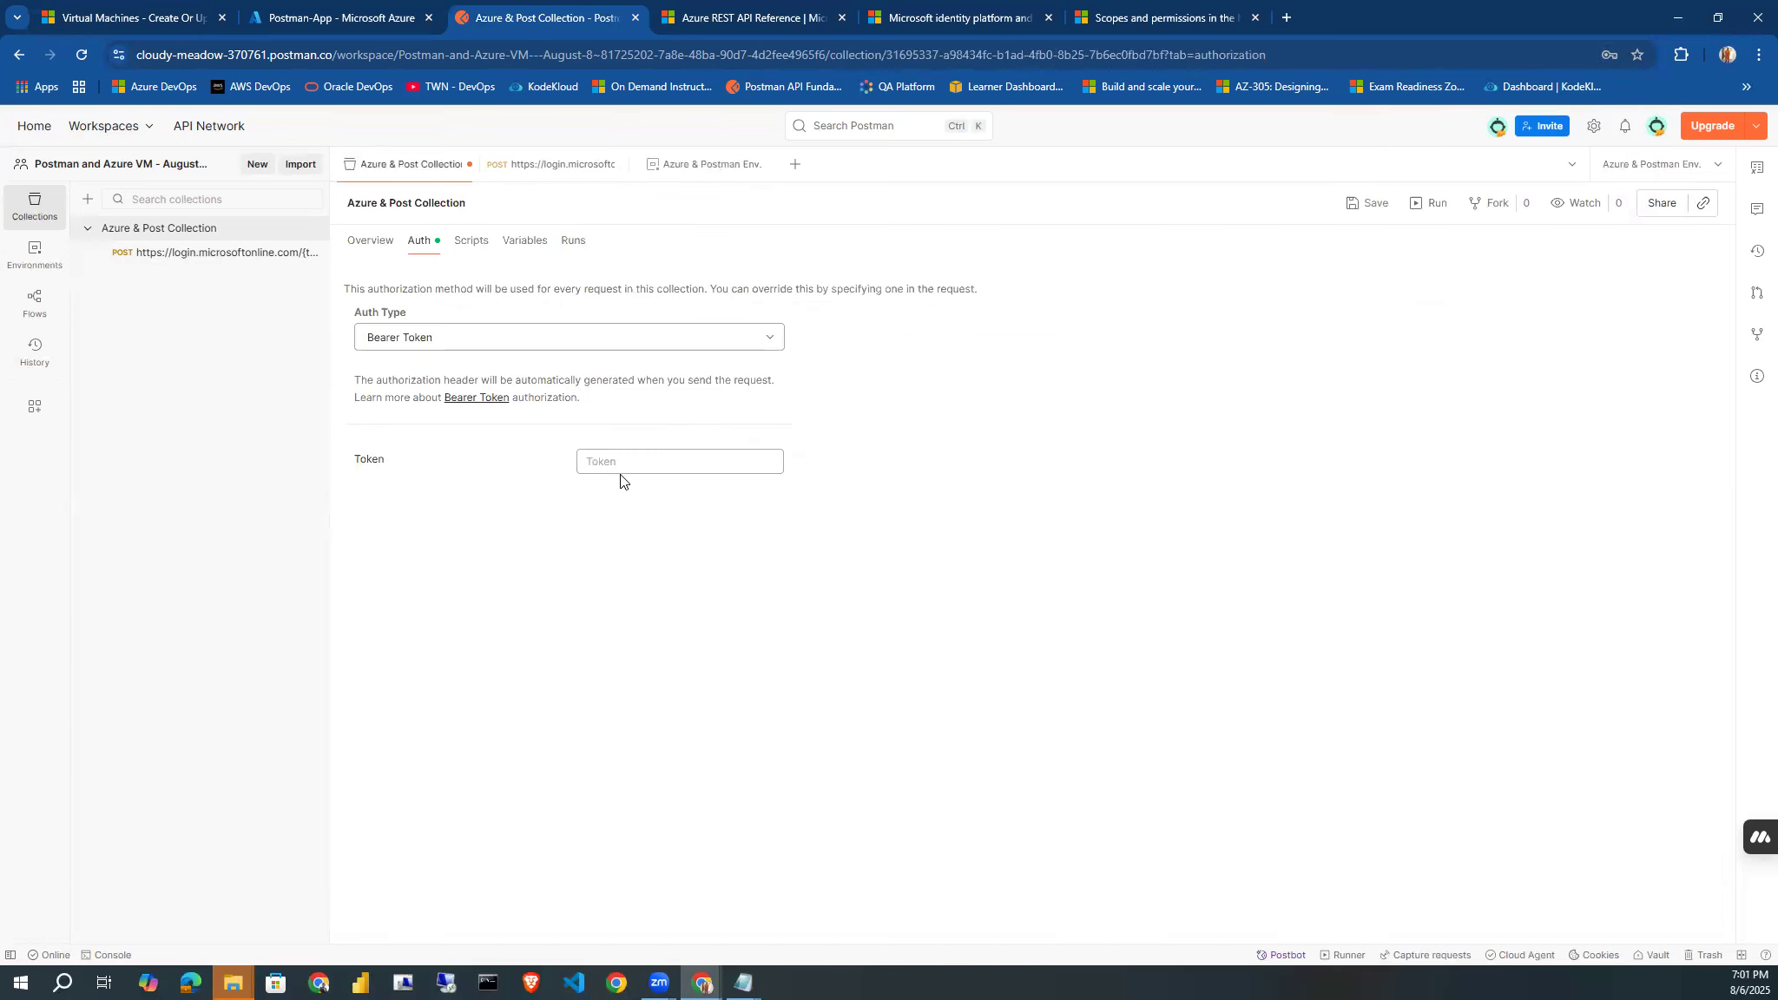
{"action": "left_click", "coordinate": [628, 466]}
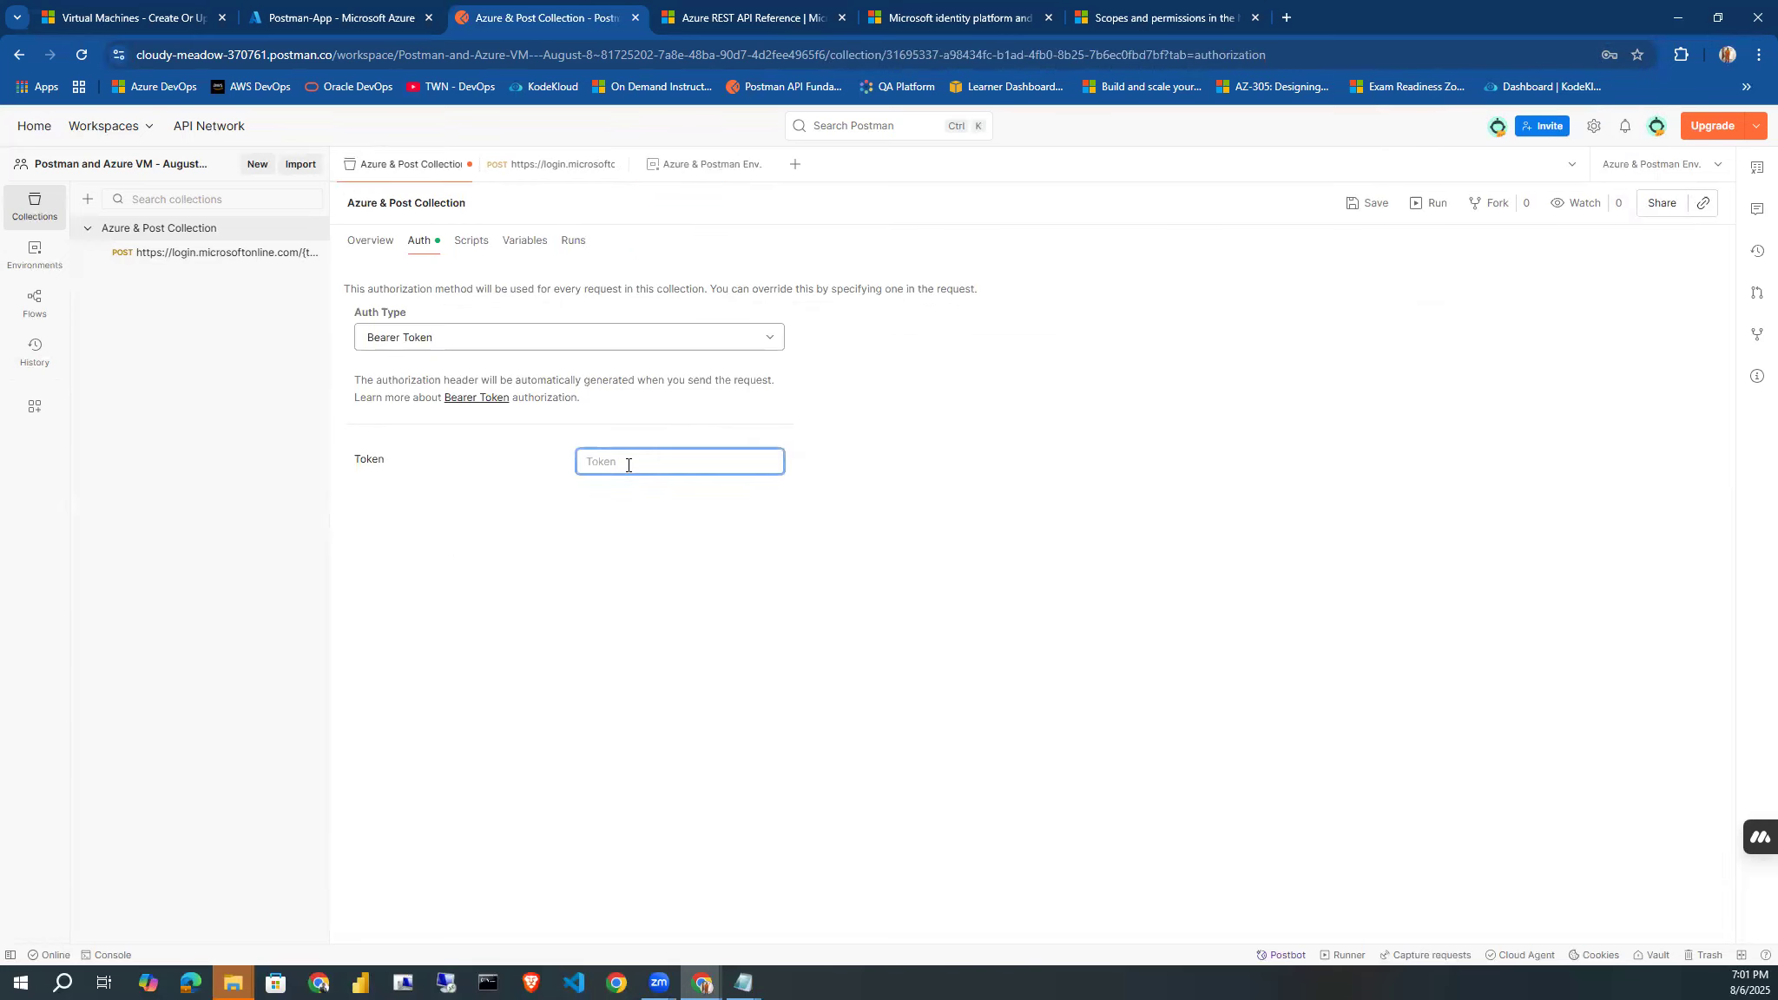
{"action": "type", "text": "{{"}
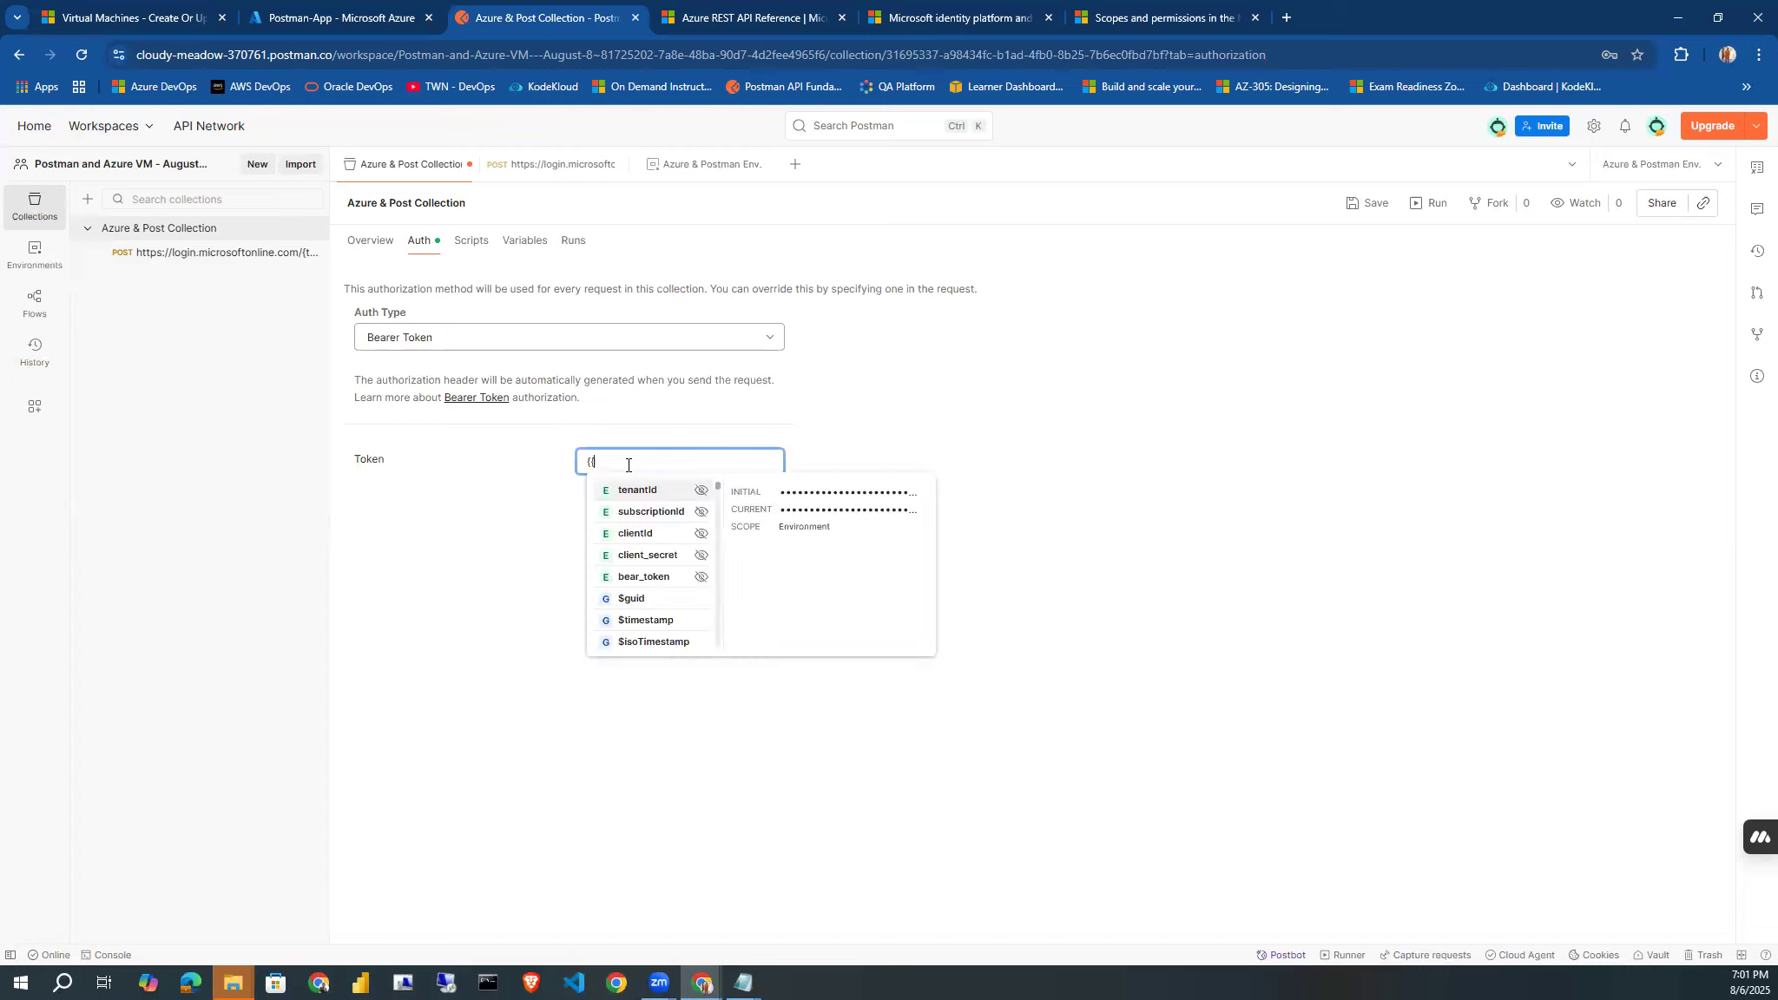
{"action": "left_click", "coordinate": [626, 577]}
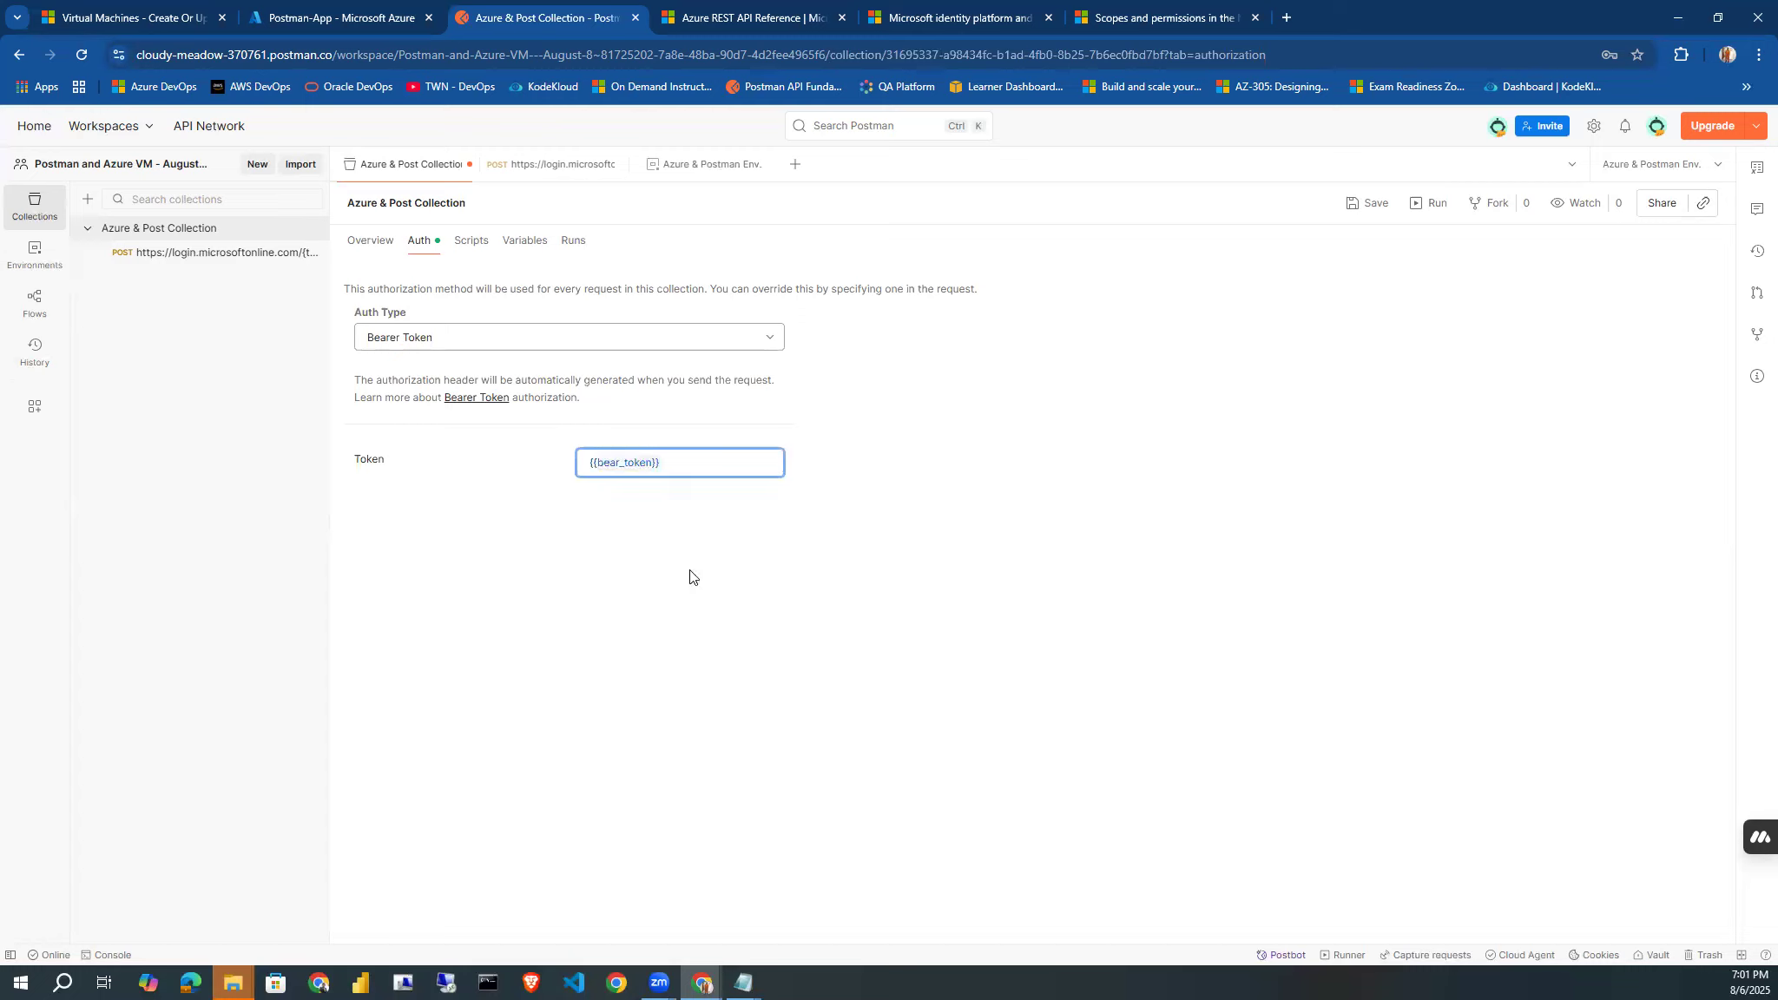
{"action": "left_click", "coordinate": [1370, 205]}
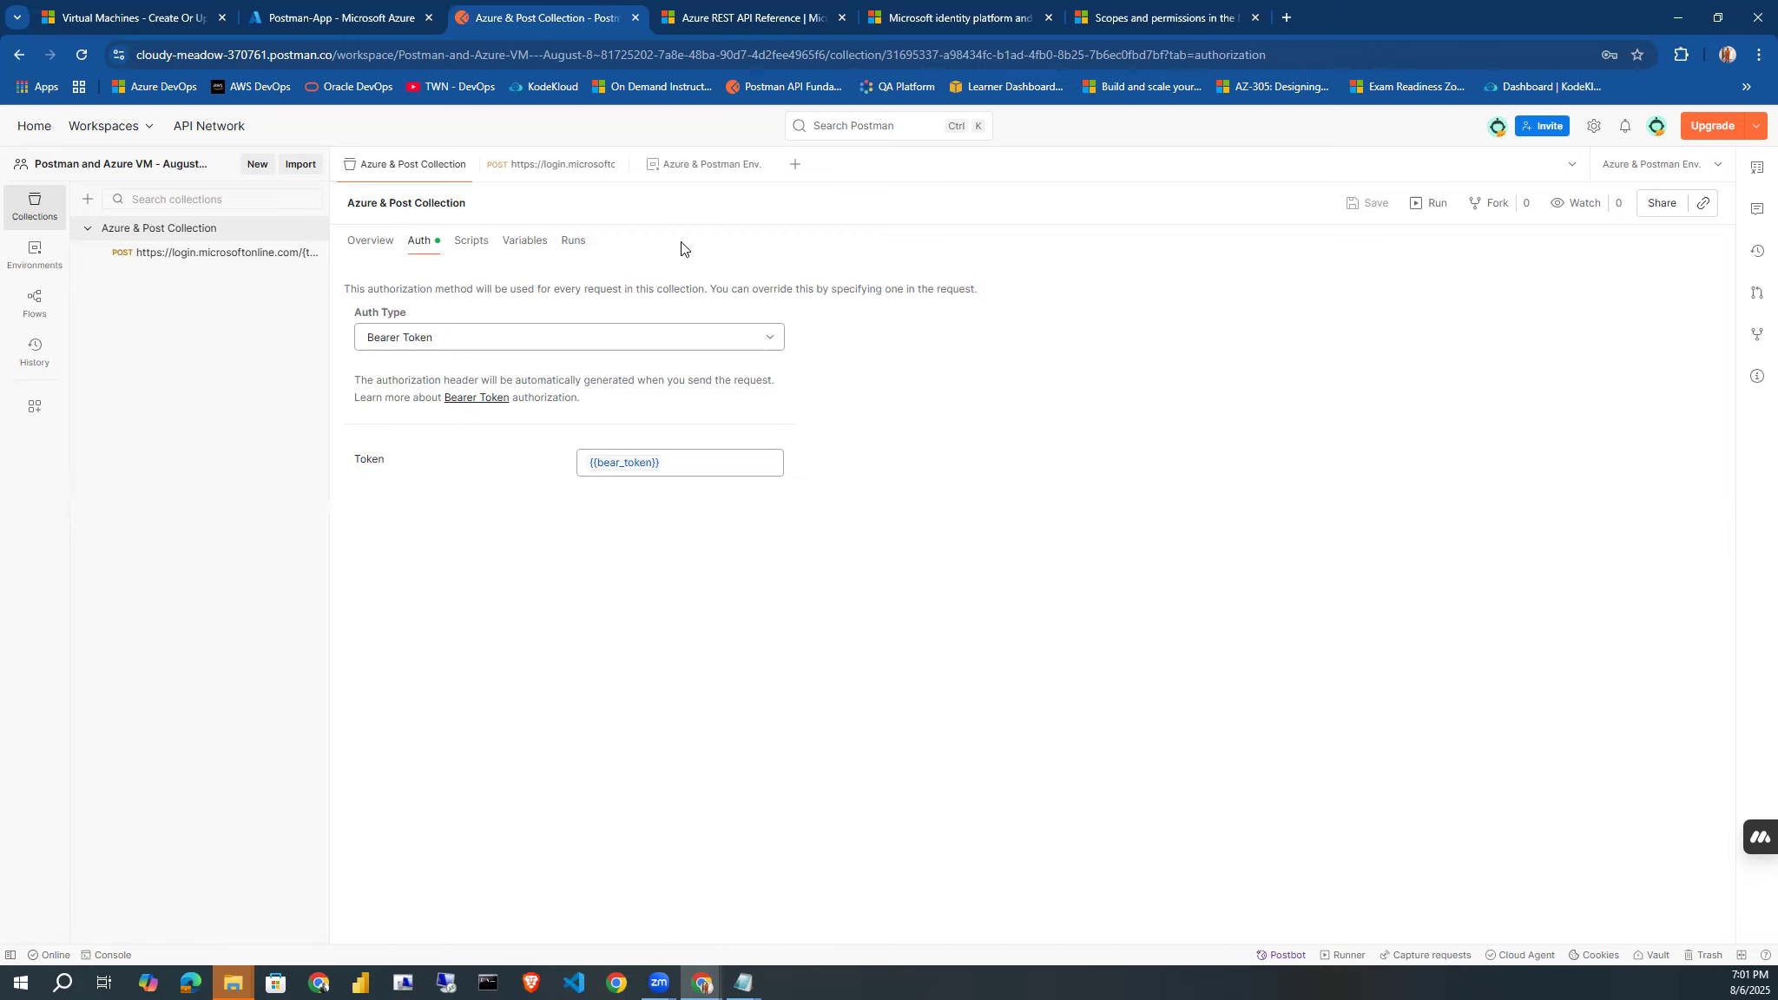
Create a new request in the workspace and set its method to PUT.
{"action": "left_click", "coordinate": [786, 179]}
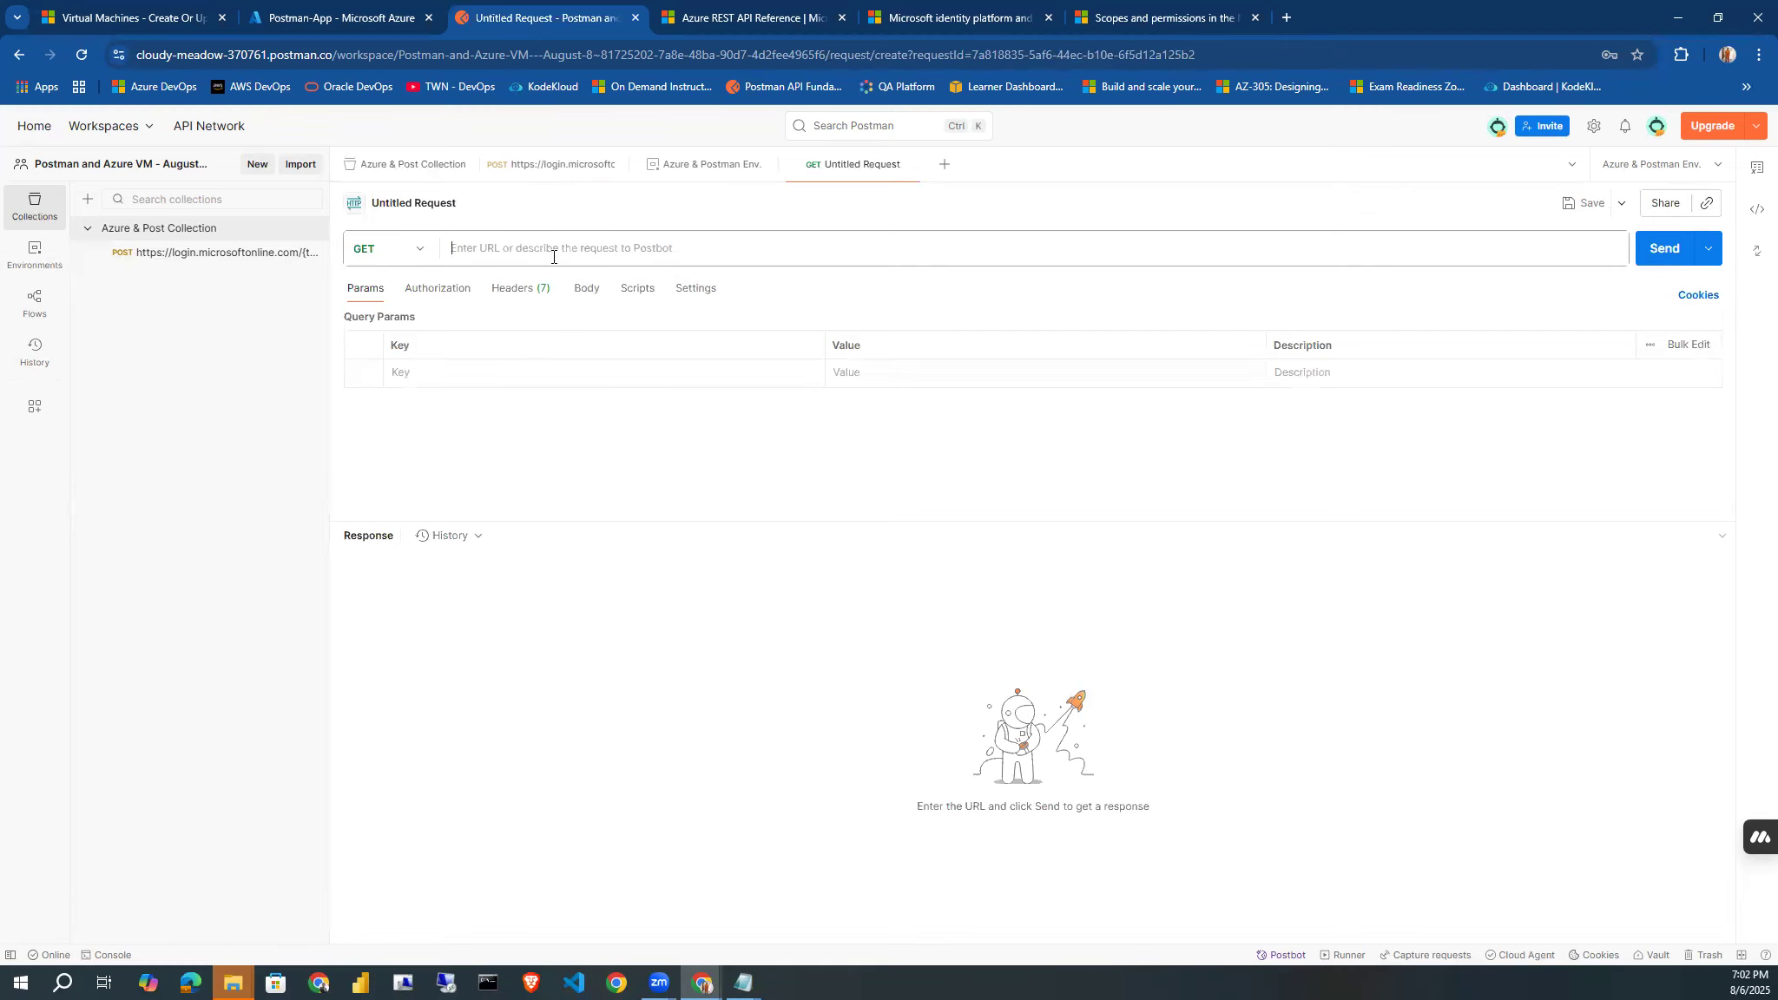
{"action": "left_click", "coordinate": [425, 249]}
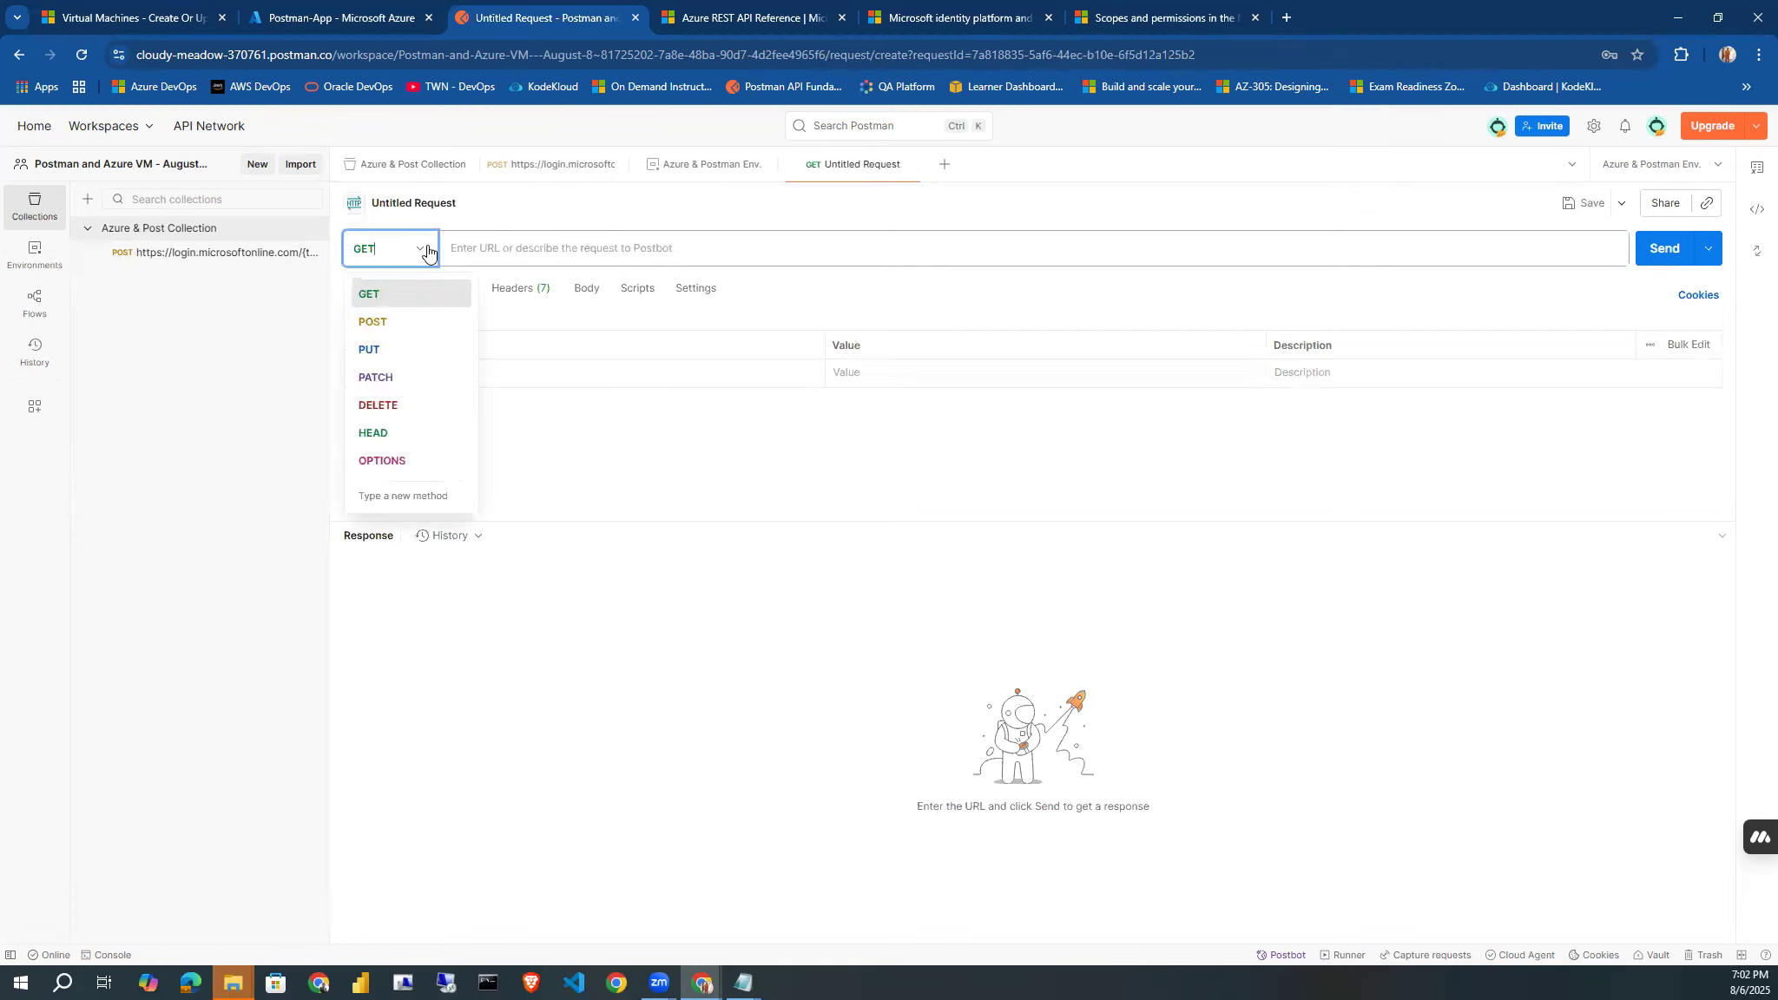
{"action": "left_click", "coordinate": [371, 350]}
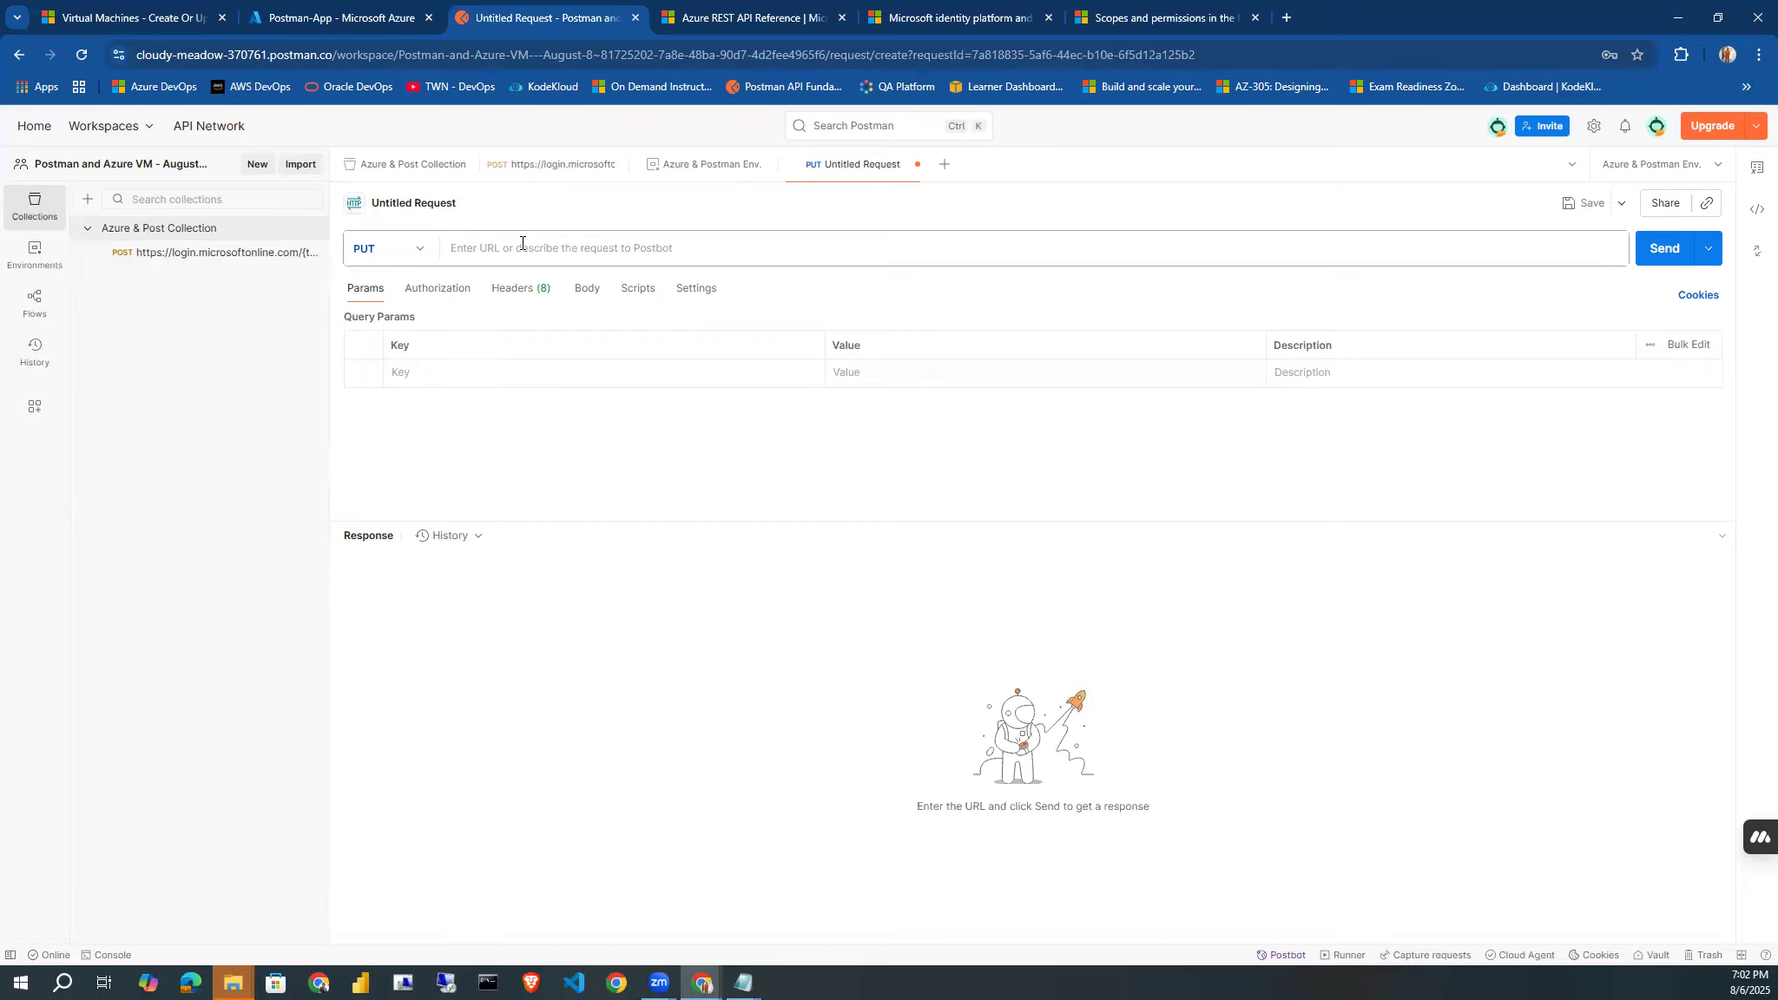
Switch to the Microsoft Learn page "Virtual Machines - Create Or Update" and copy the HTTP request line at its beginning.
{"action": "left_click", "coordinate": [130, 23]}
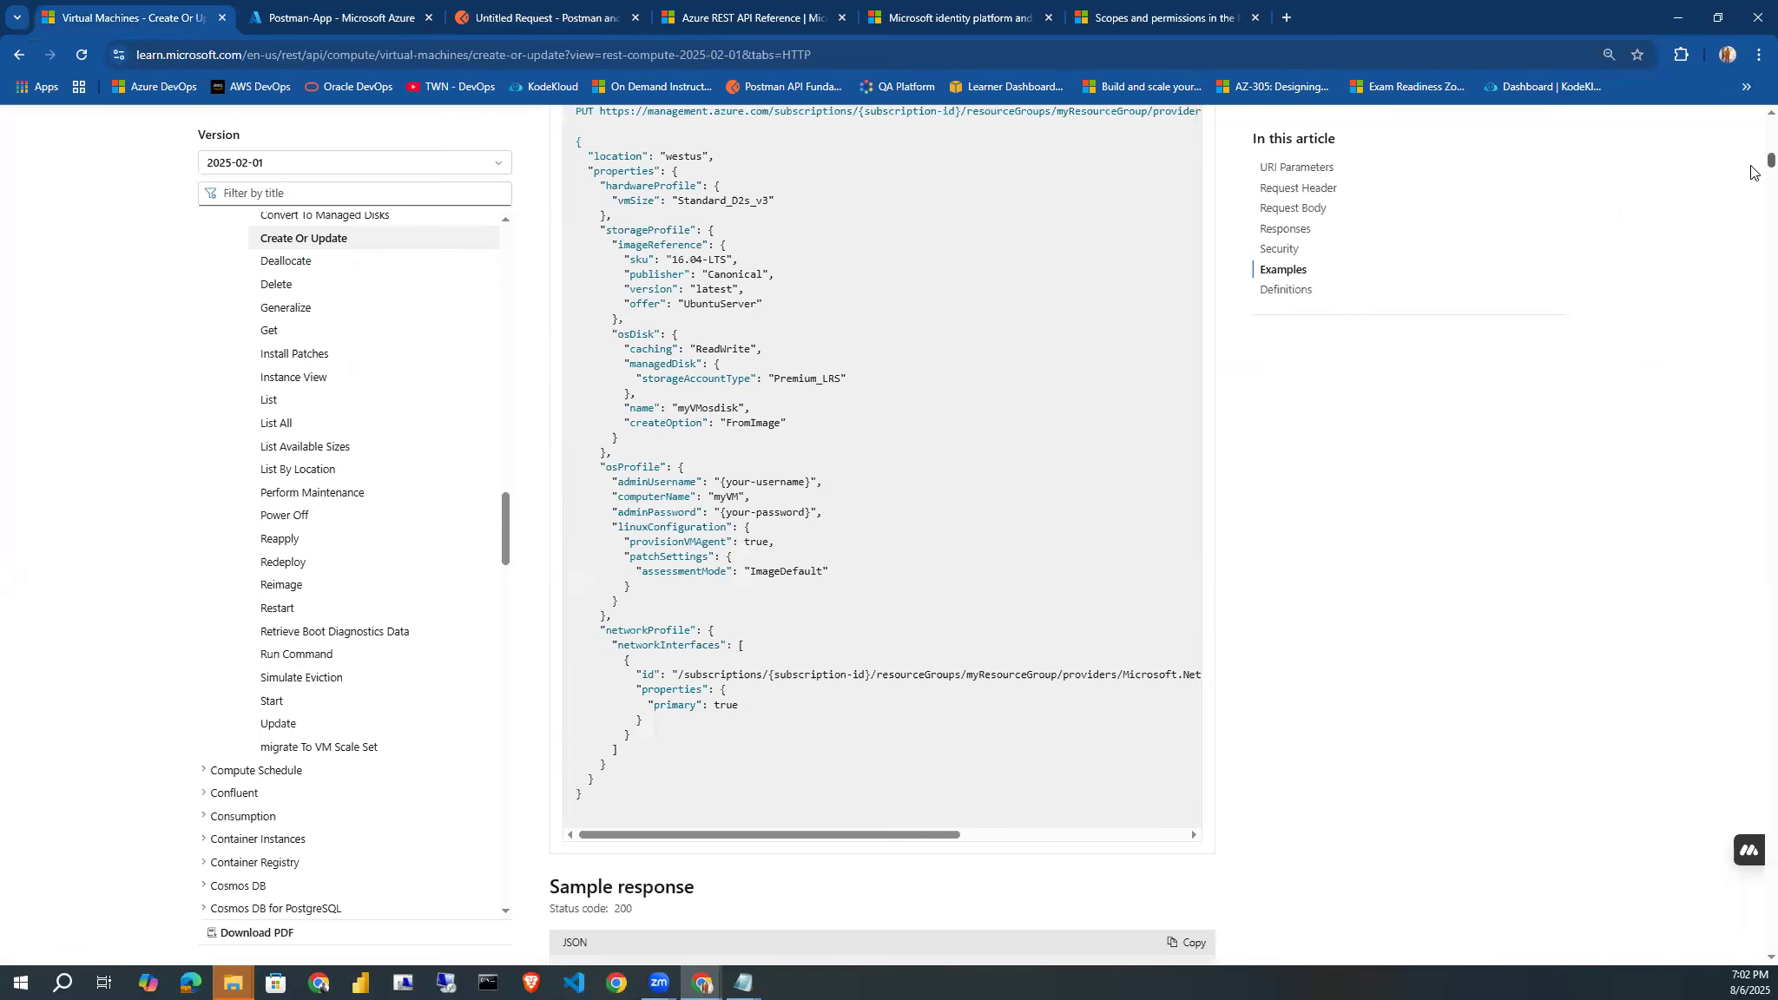
{"action": "left_click_drag", "start_coordinate": [1751, 169], "coordinate": [1755, 134]}
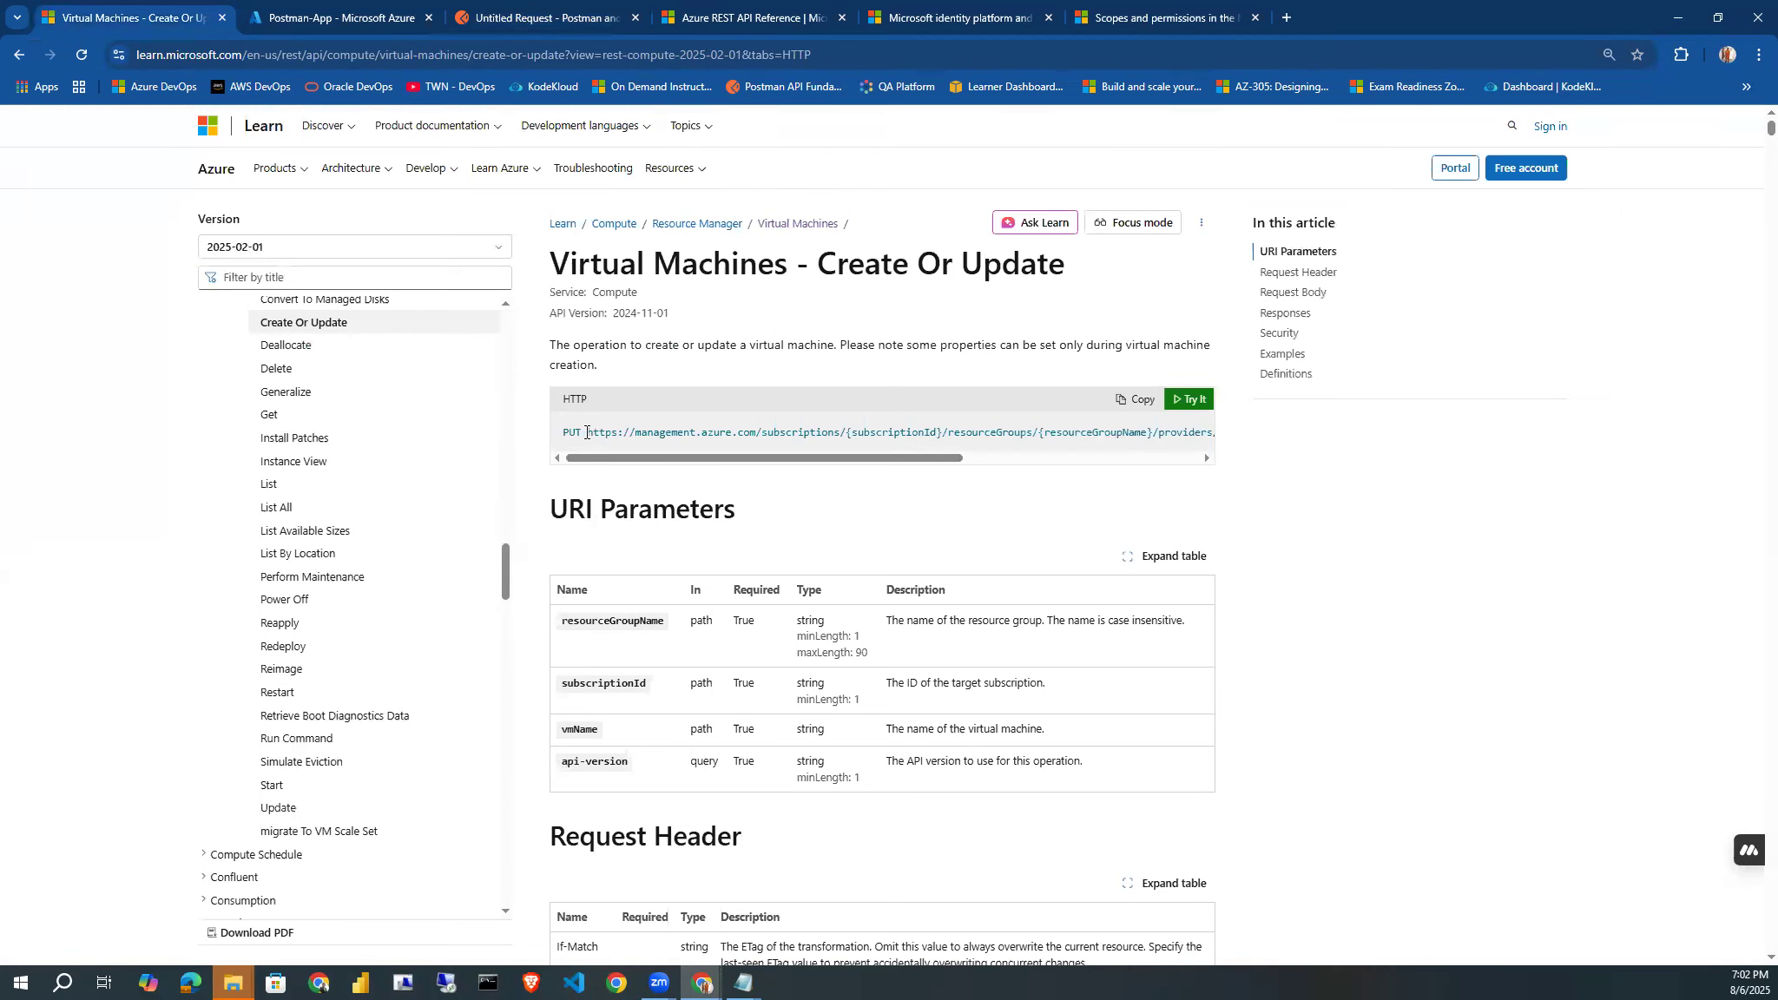
{"action": "left_click_drag", "start_coordinate": [583, 429], "coordinate": [1218, 453]}
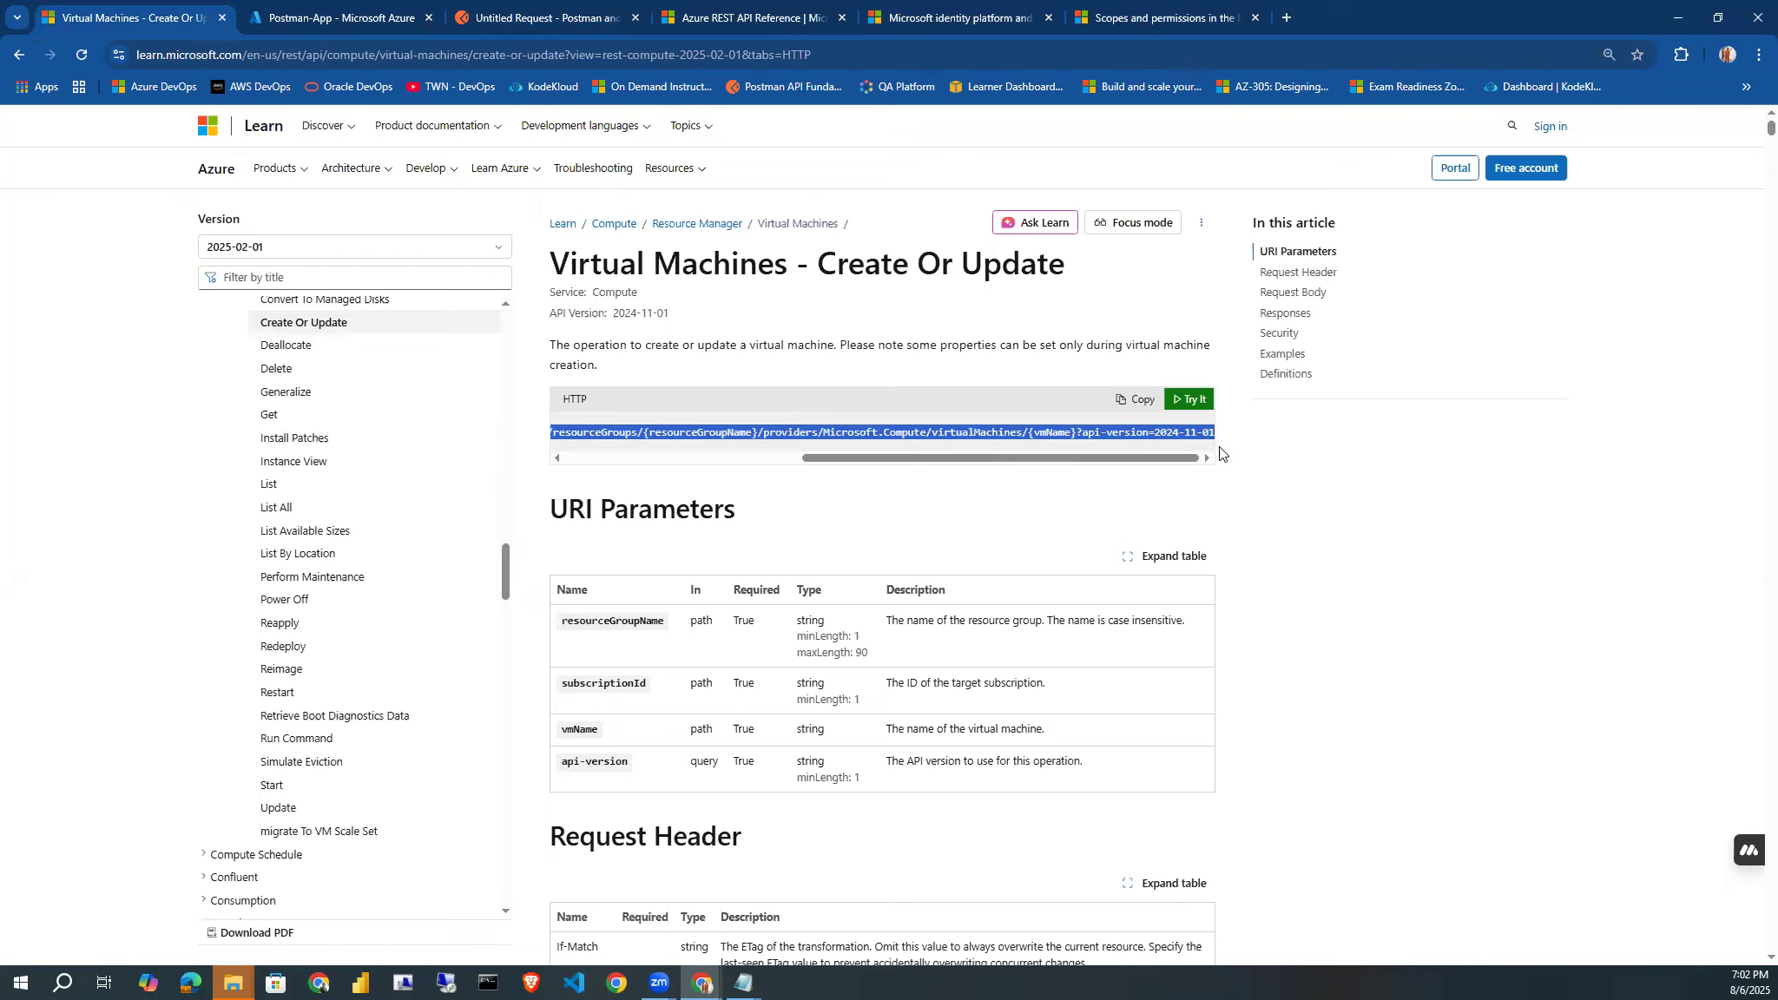
{"action": "left_click", "coordinate": [1137, 407]}
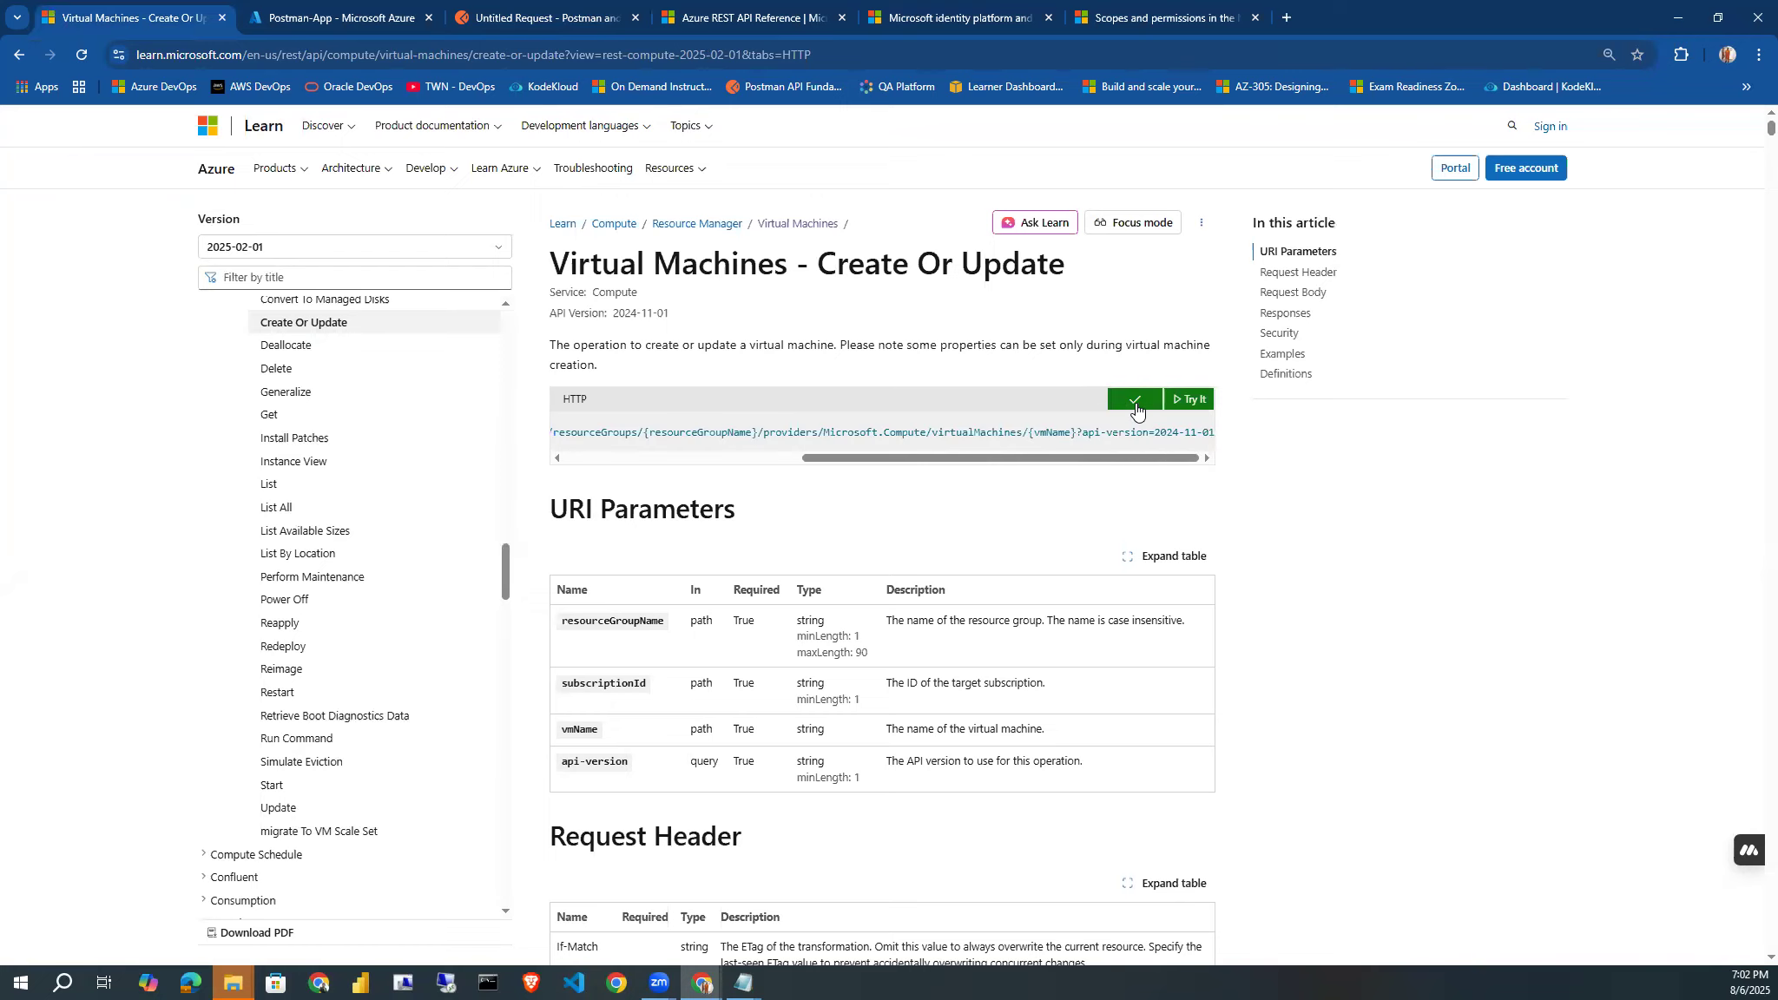
Back in Postman, paste the copied request line as the untitled request's URL and remove the leading "PUT".
{"action": "left_click", "coordinate": [506, 16]}
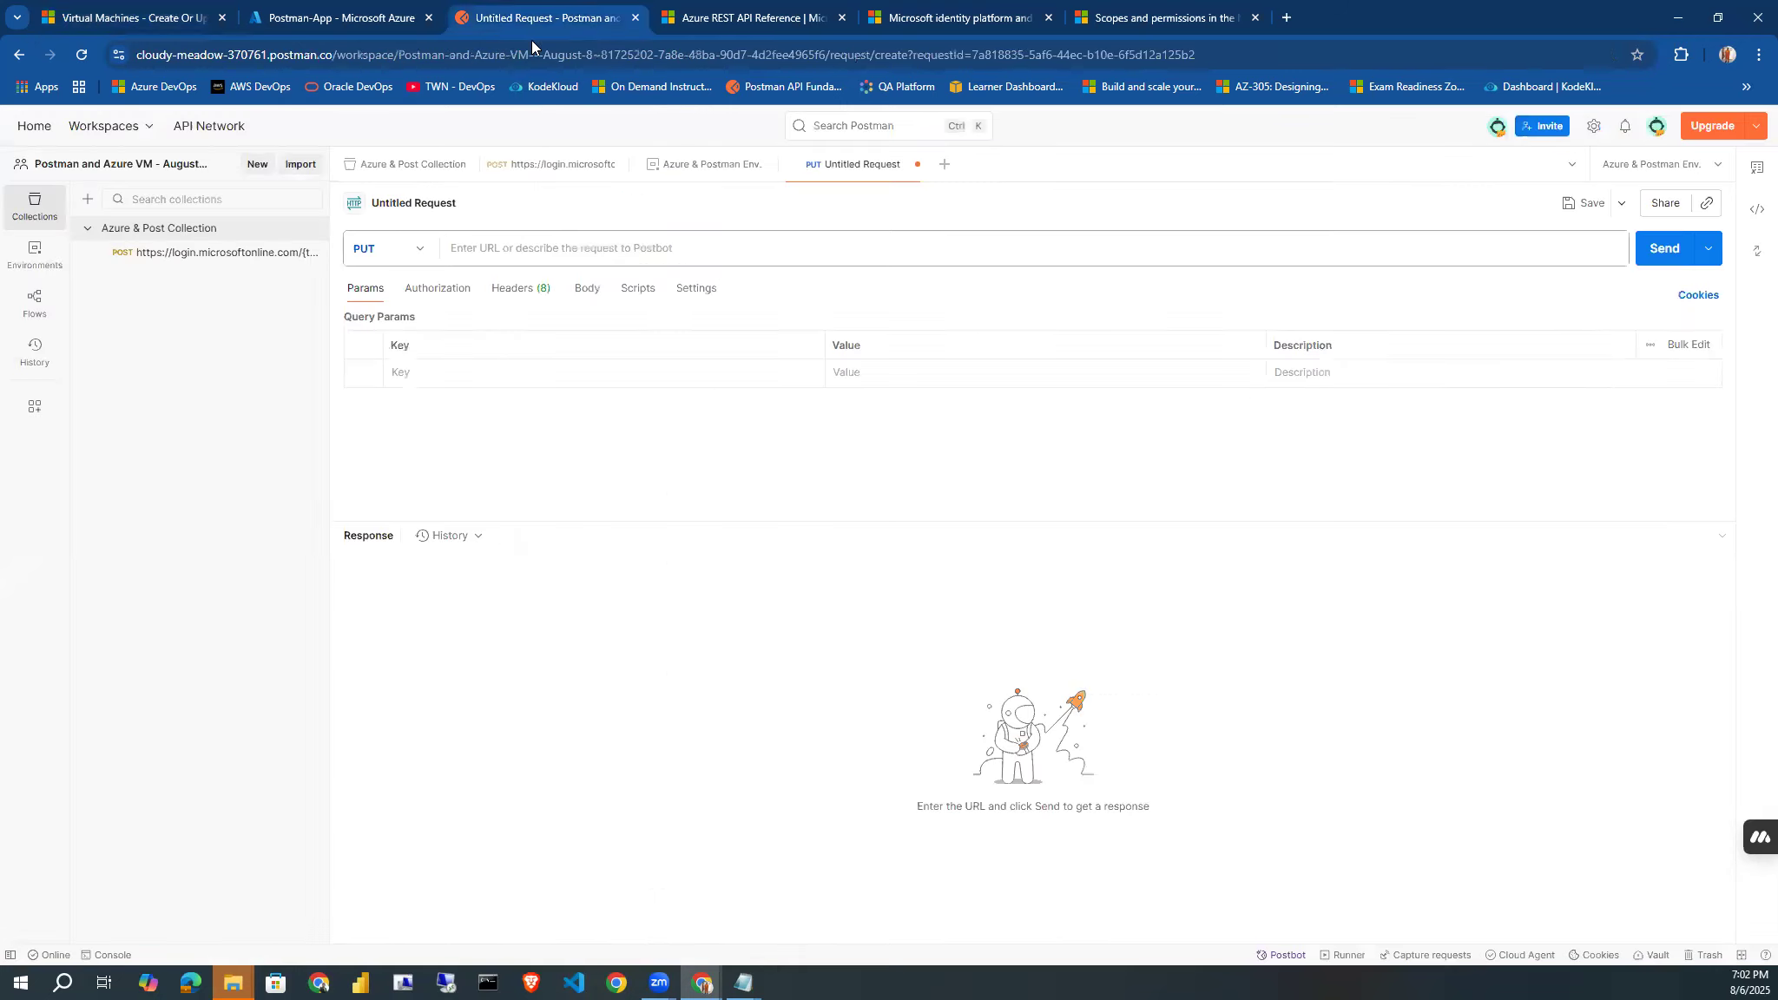
{"action": "left_click", "coordinate": [506, 248]}
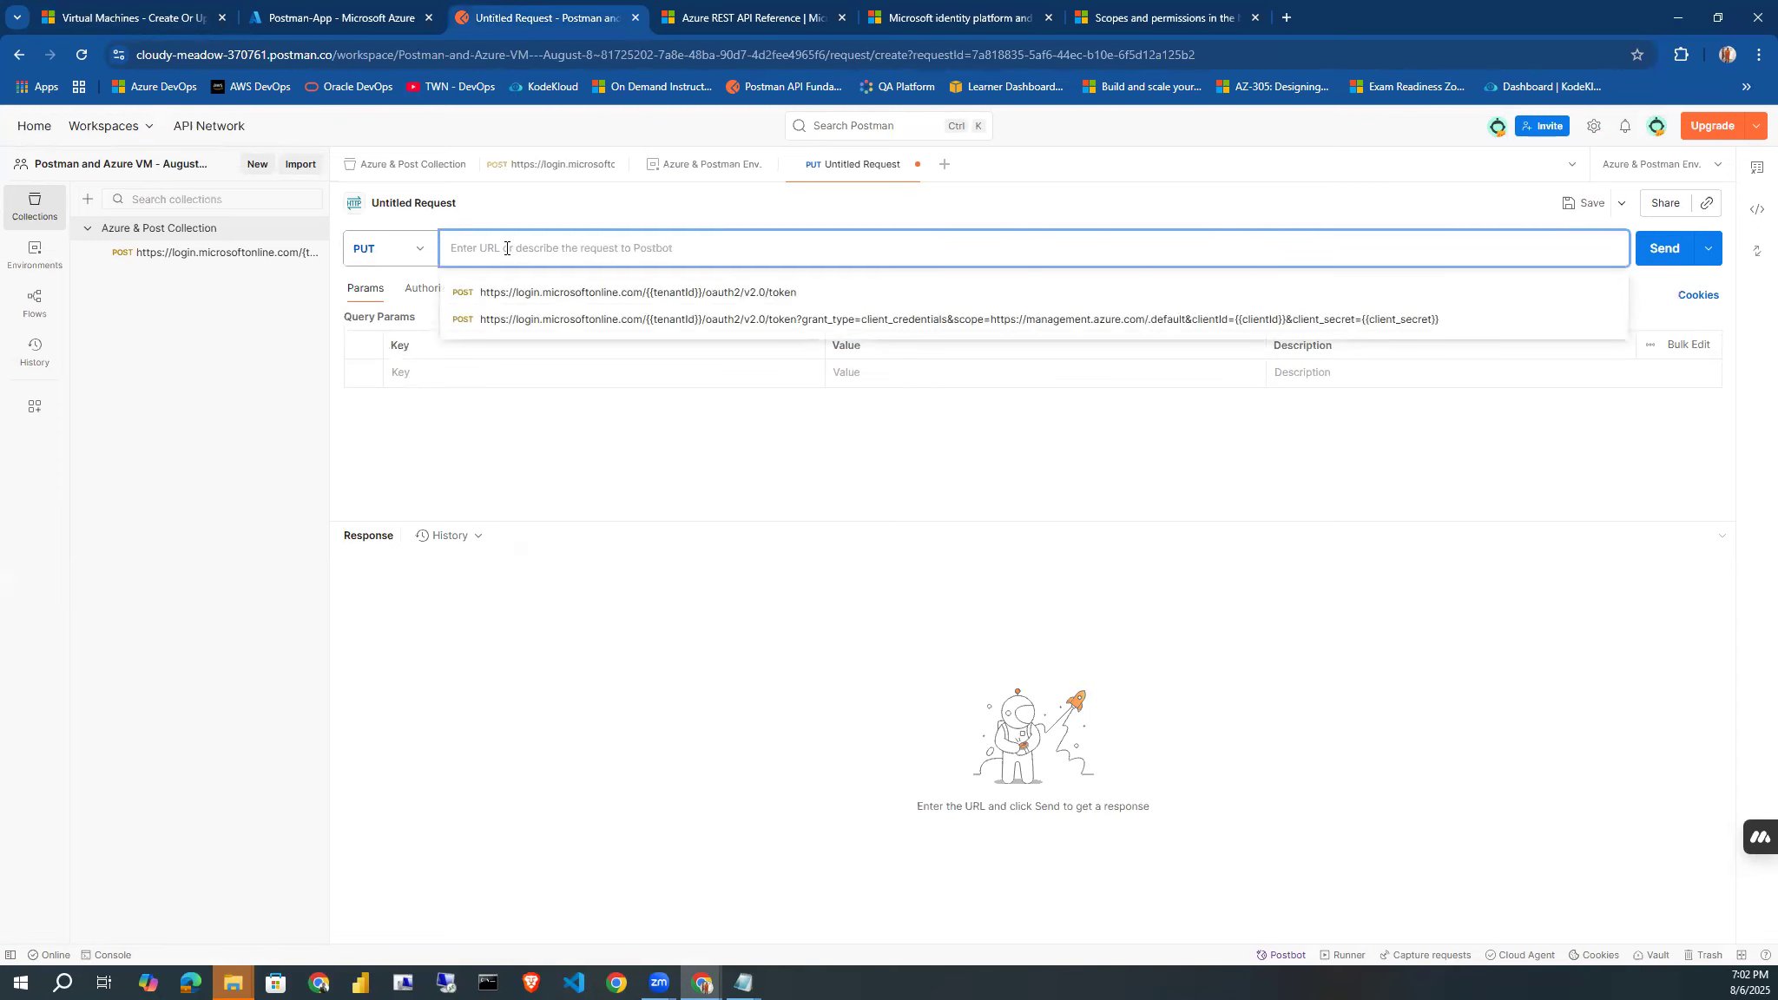
{"action": "key", "text": "ctrl+v"}
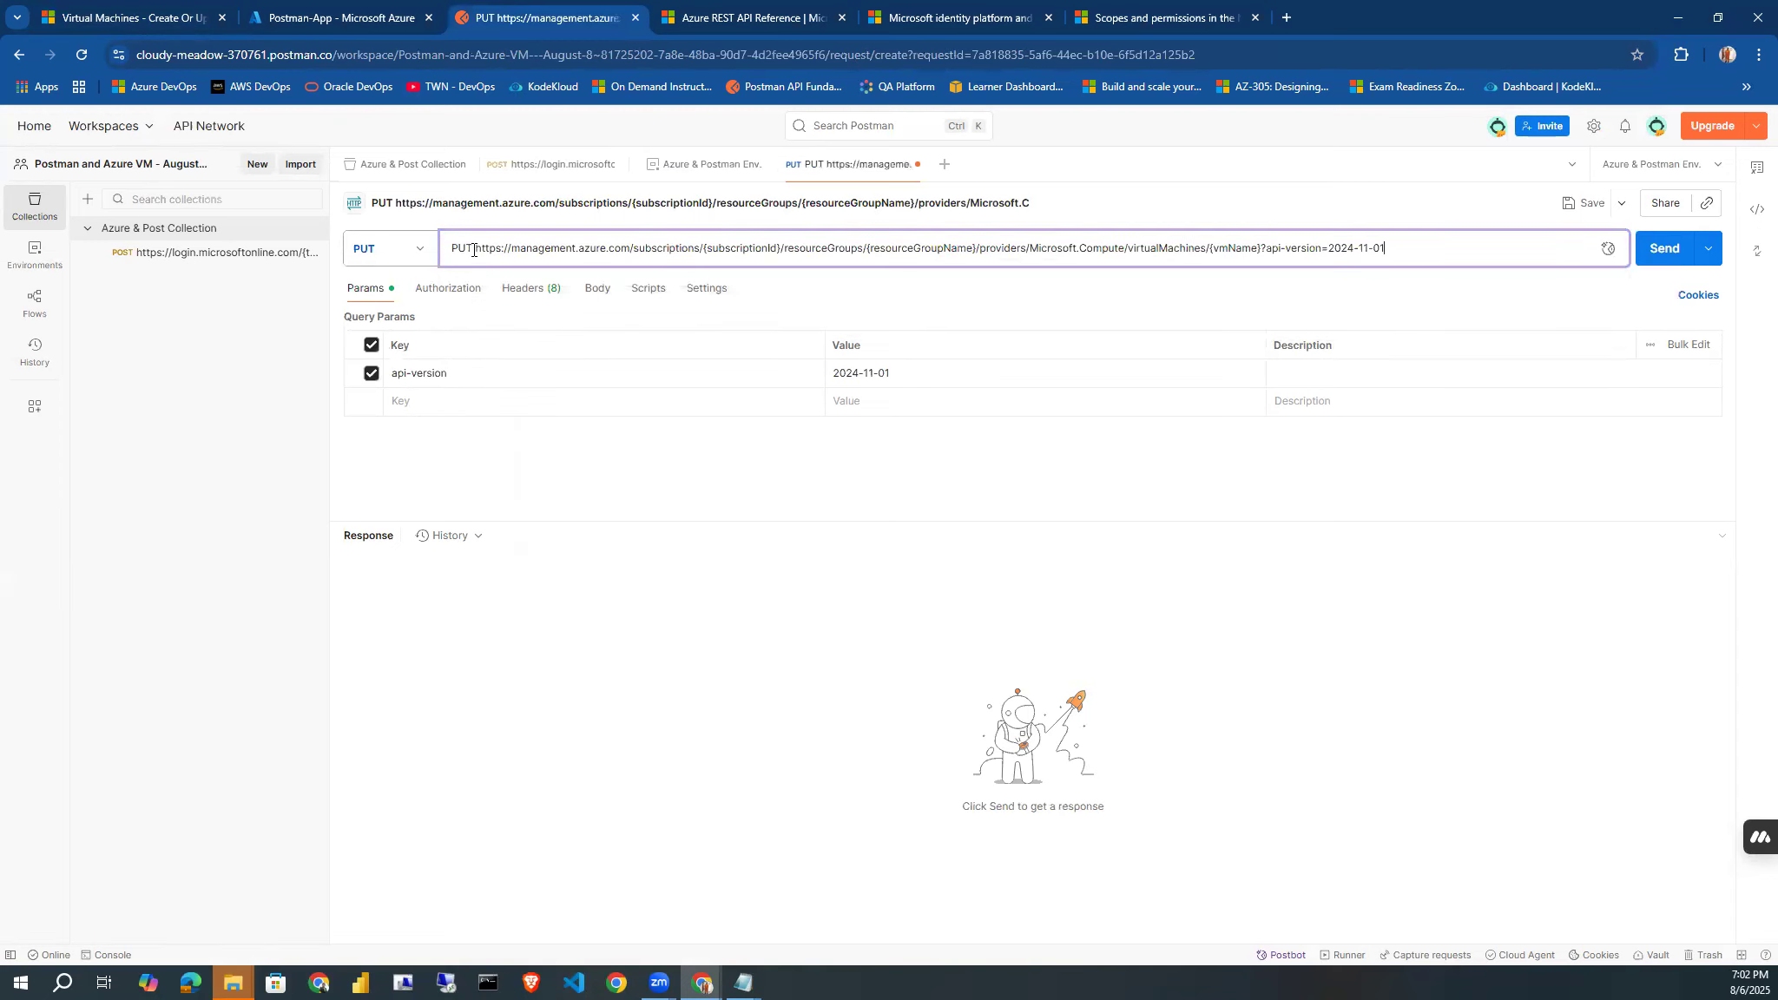
{"action": "left_click_drag", "start_coordinate": [473, 250], "coordinate": [450, 248]}
{"action": "key", "text": "BackSpace"}
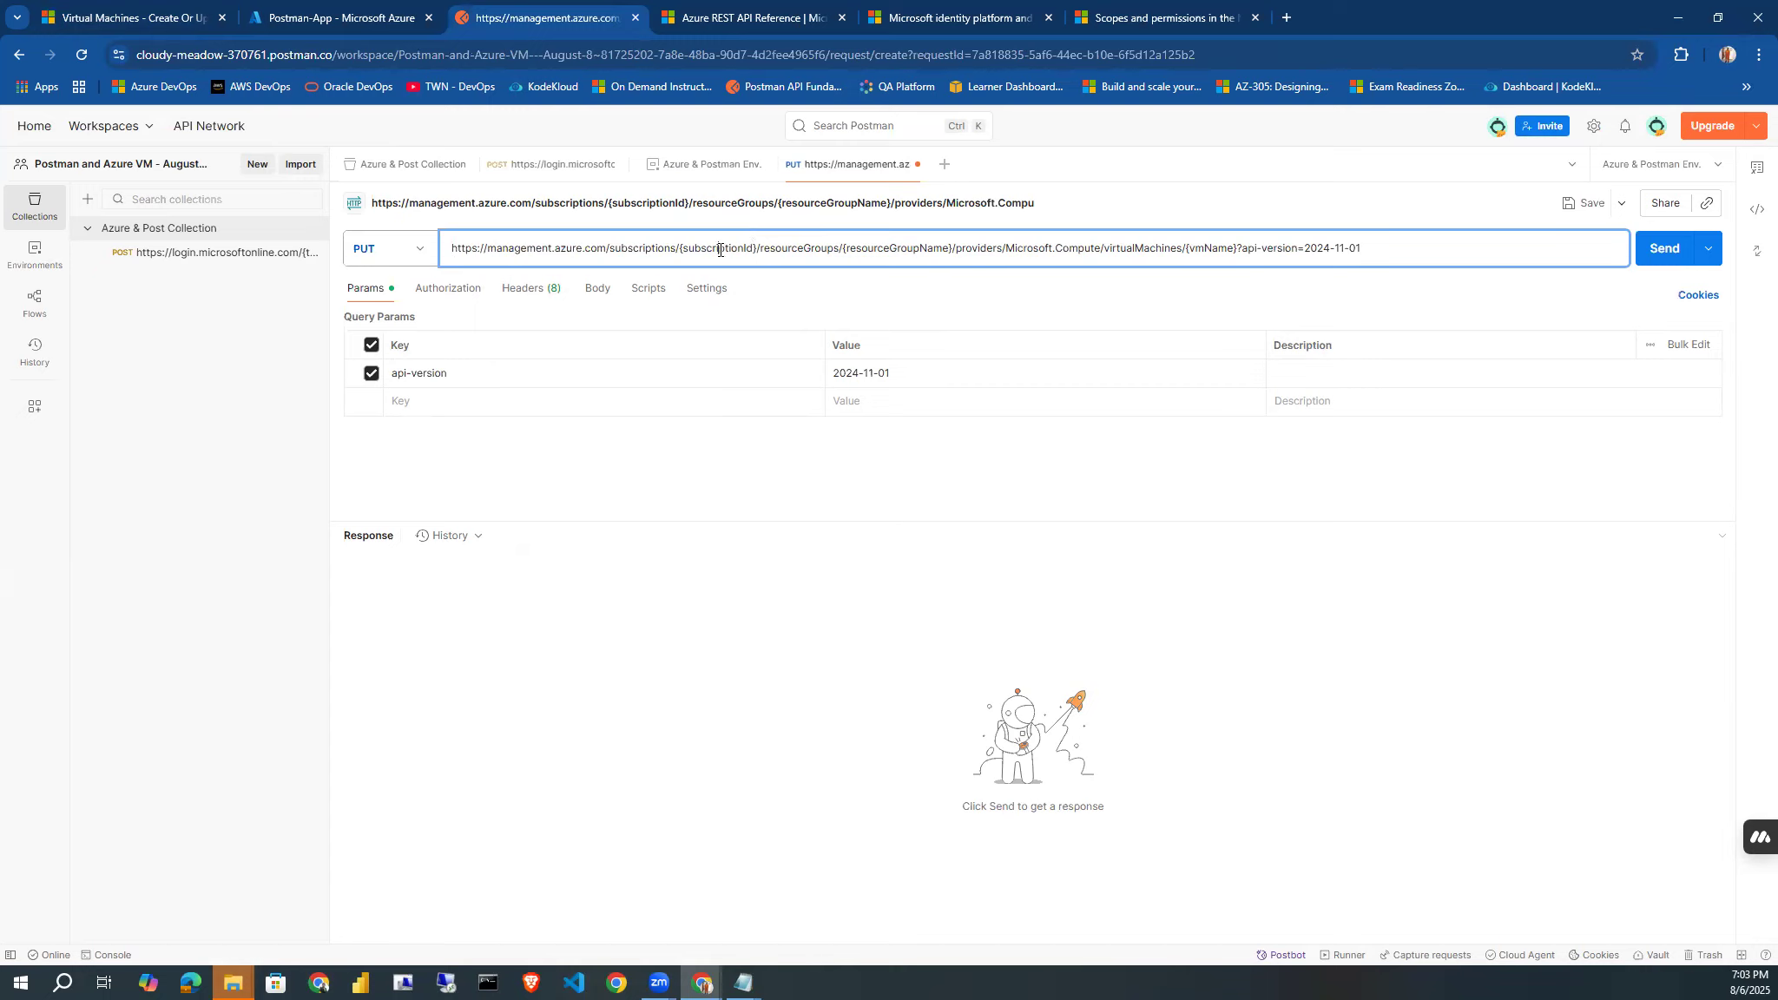
Replace the {subscriptionId} placeholder in the request URL with the environment variable {{subscriptionId}}.
{"action": "mouse_move", "coordinate": [720, 250]}
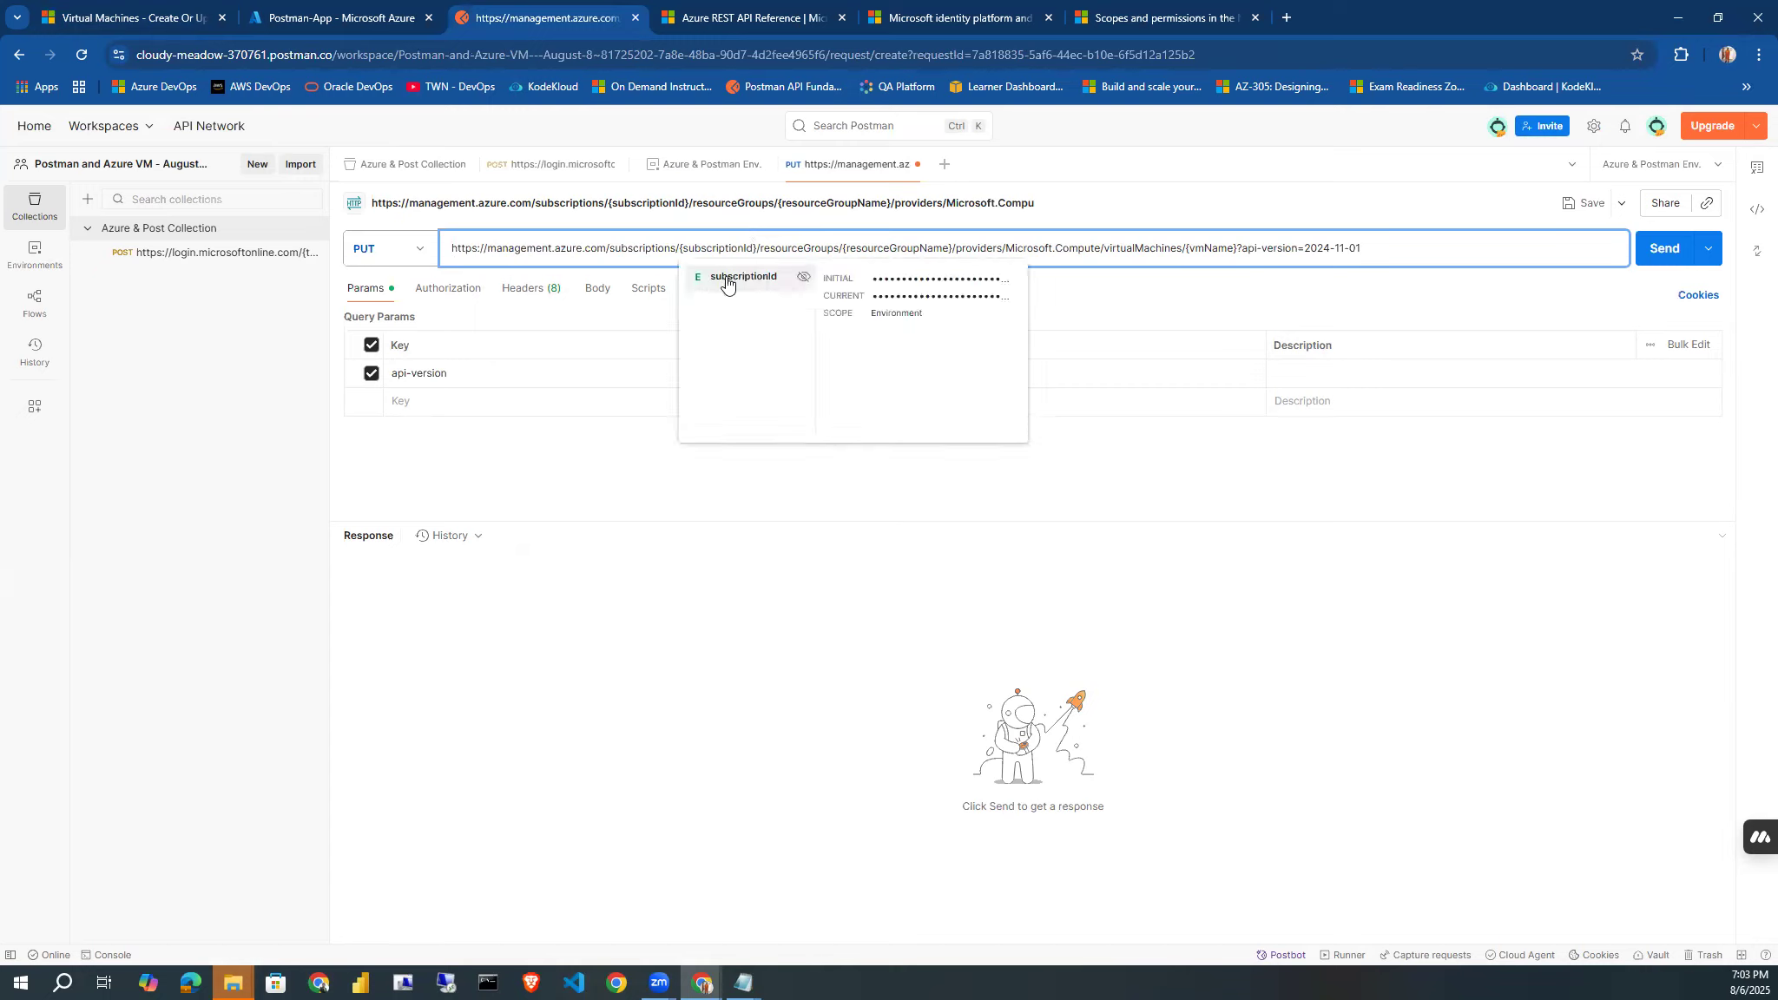
{"action": "left_click", "coordinate": [727, 282]}
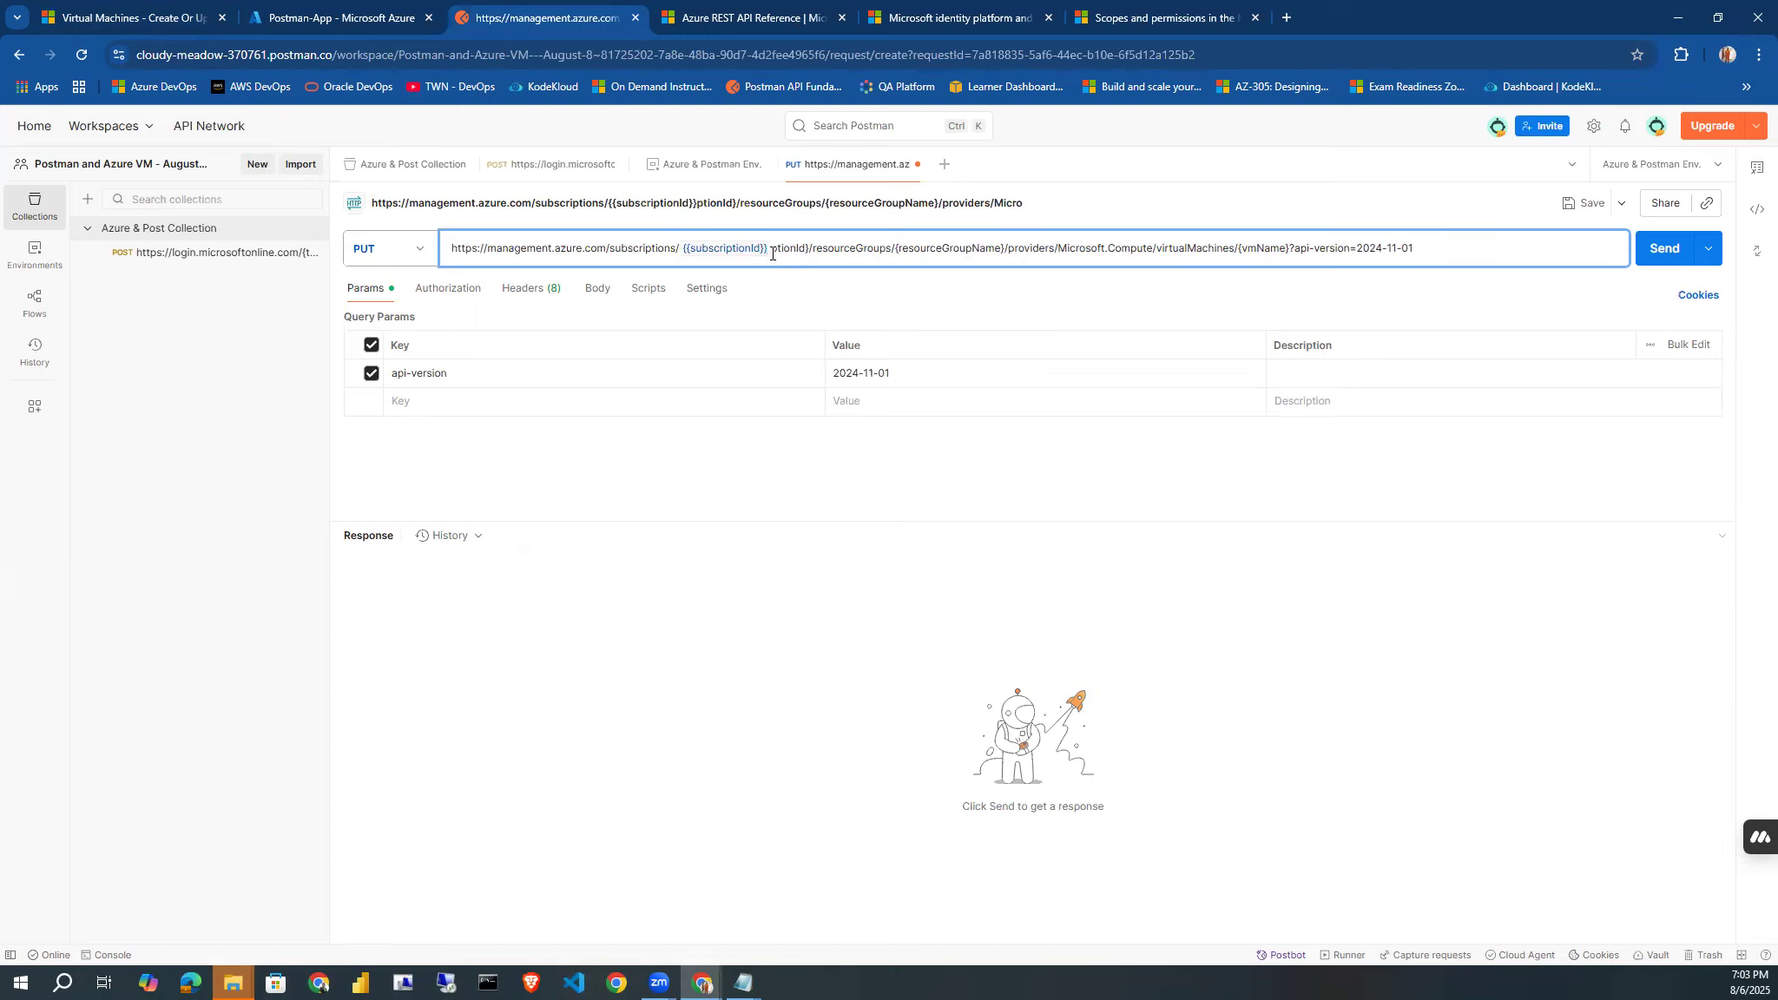
{"action": "key", "text": "Delete"}
{"action": "key", "text": "Delete"}
{"action": "key", "text": "Delete"}
{"action": "key", "text": "Delete"}
{"action": "key", "text": "Delete"}
{"action": "key", "text": "Delete"}
{"action": "key", "text": "Delete"}
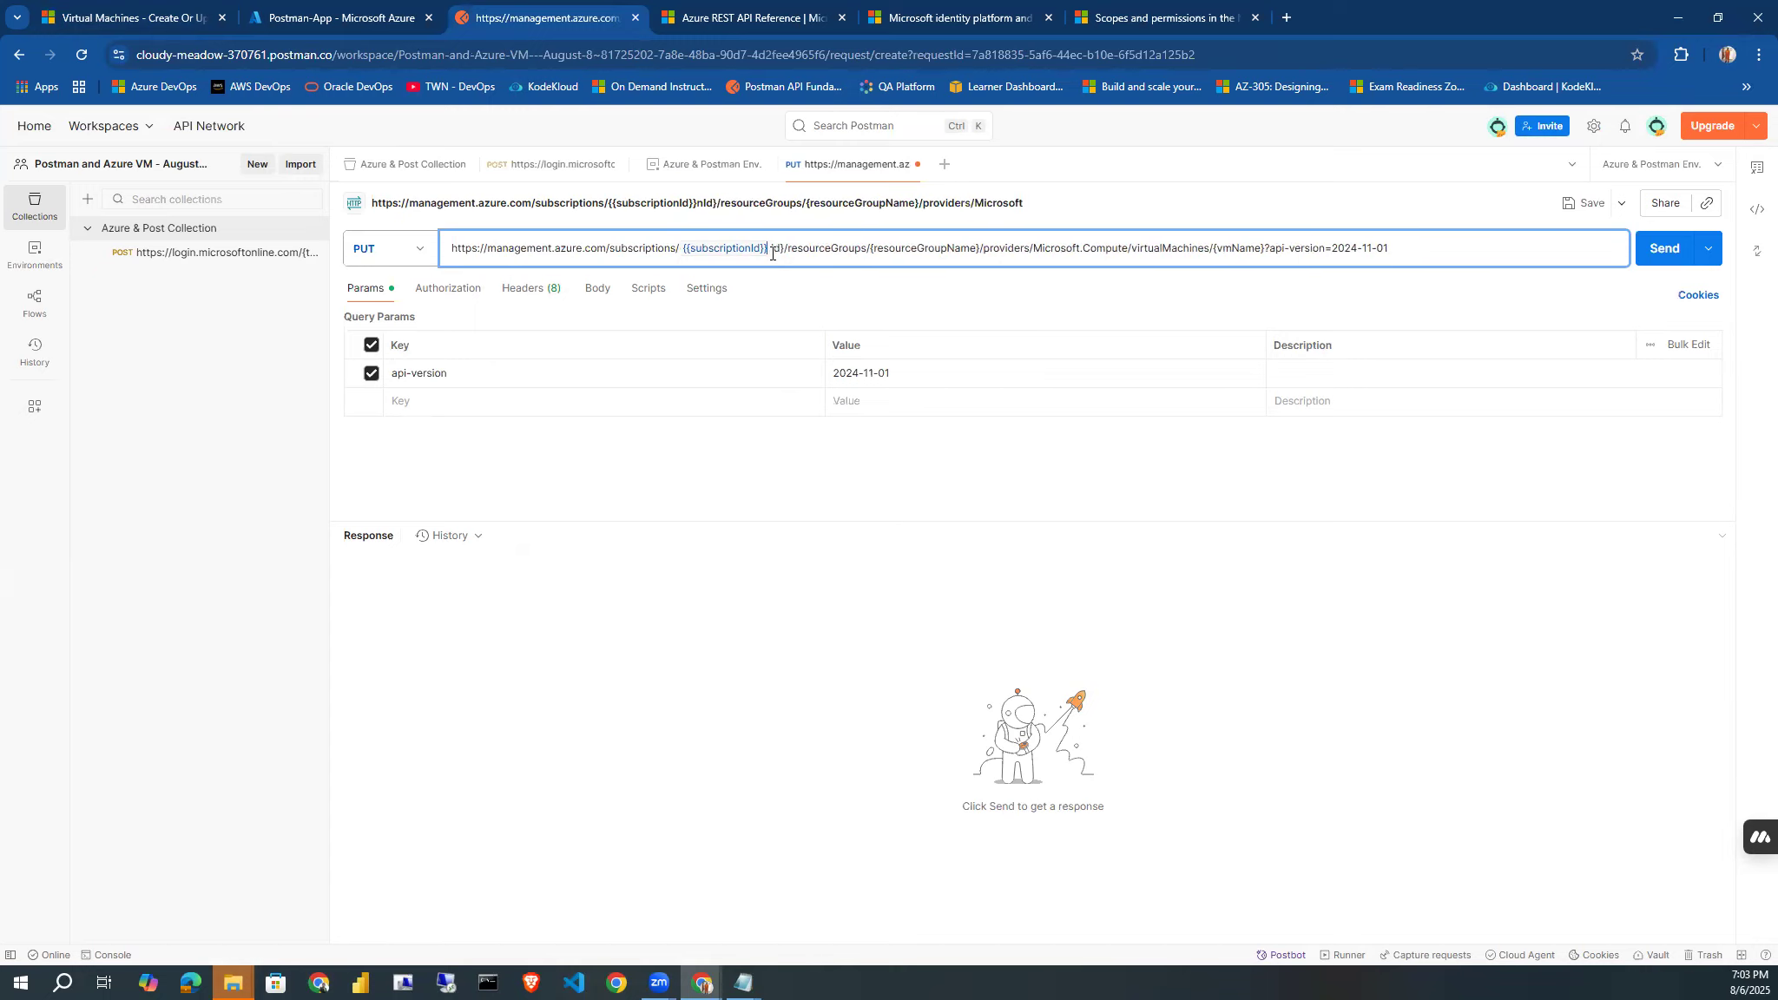
{"action": "key", "text": "Delete"}
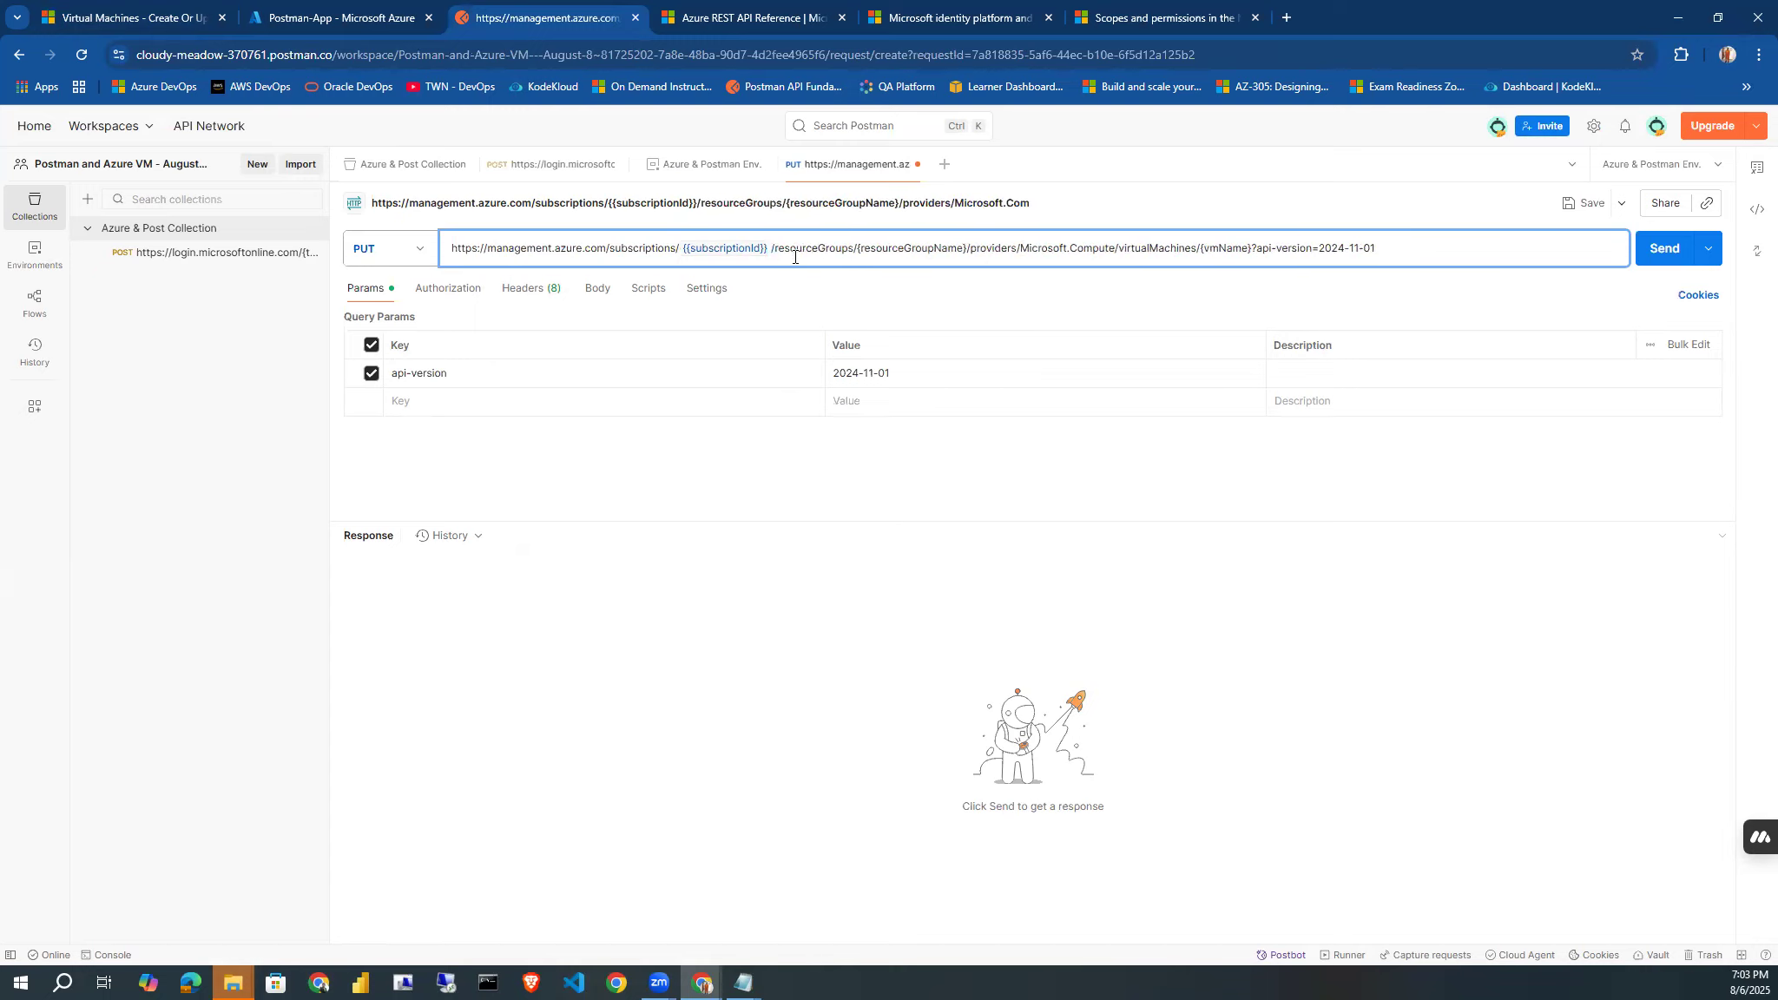
Copy the resourceGroupName and vmName placeholders from the request URL and add vmName and resourceGroupName as variables in "Azure & Postman Env.".
{"action": "double_click", "coordinate": [918, 248]}
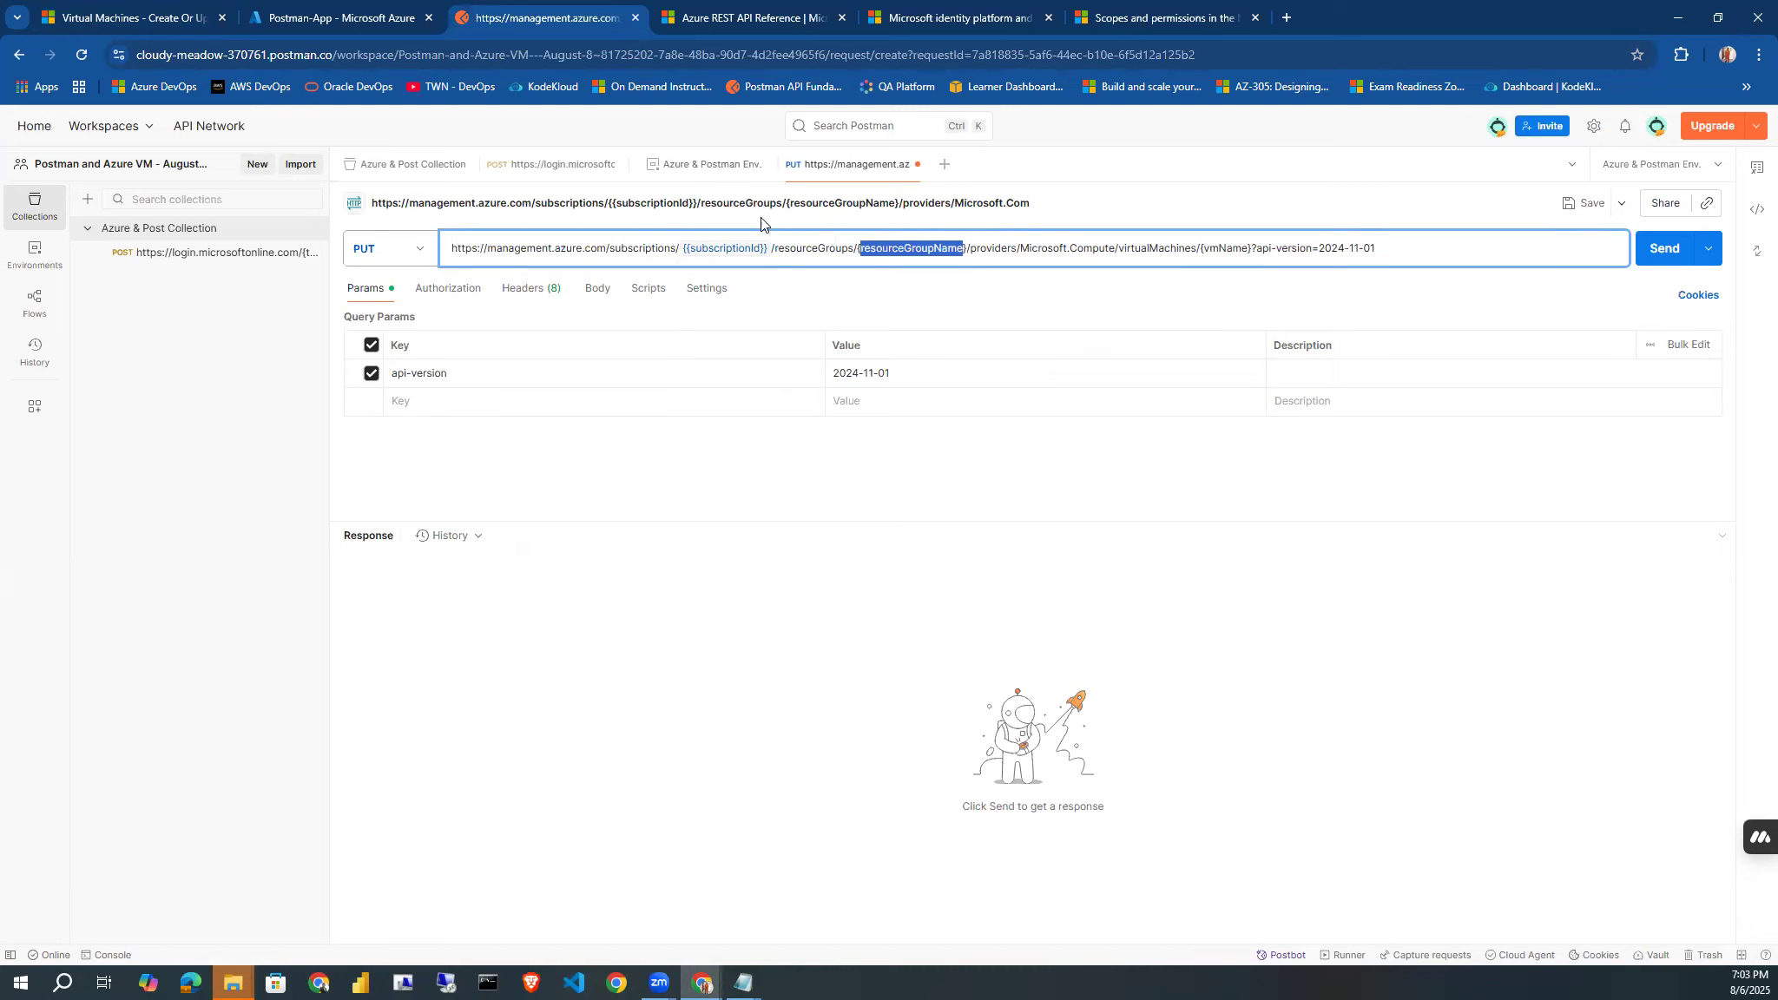
{"action": "triple_click", "coordinate": [1223, 248]}
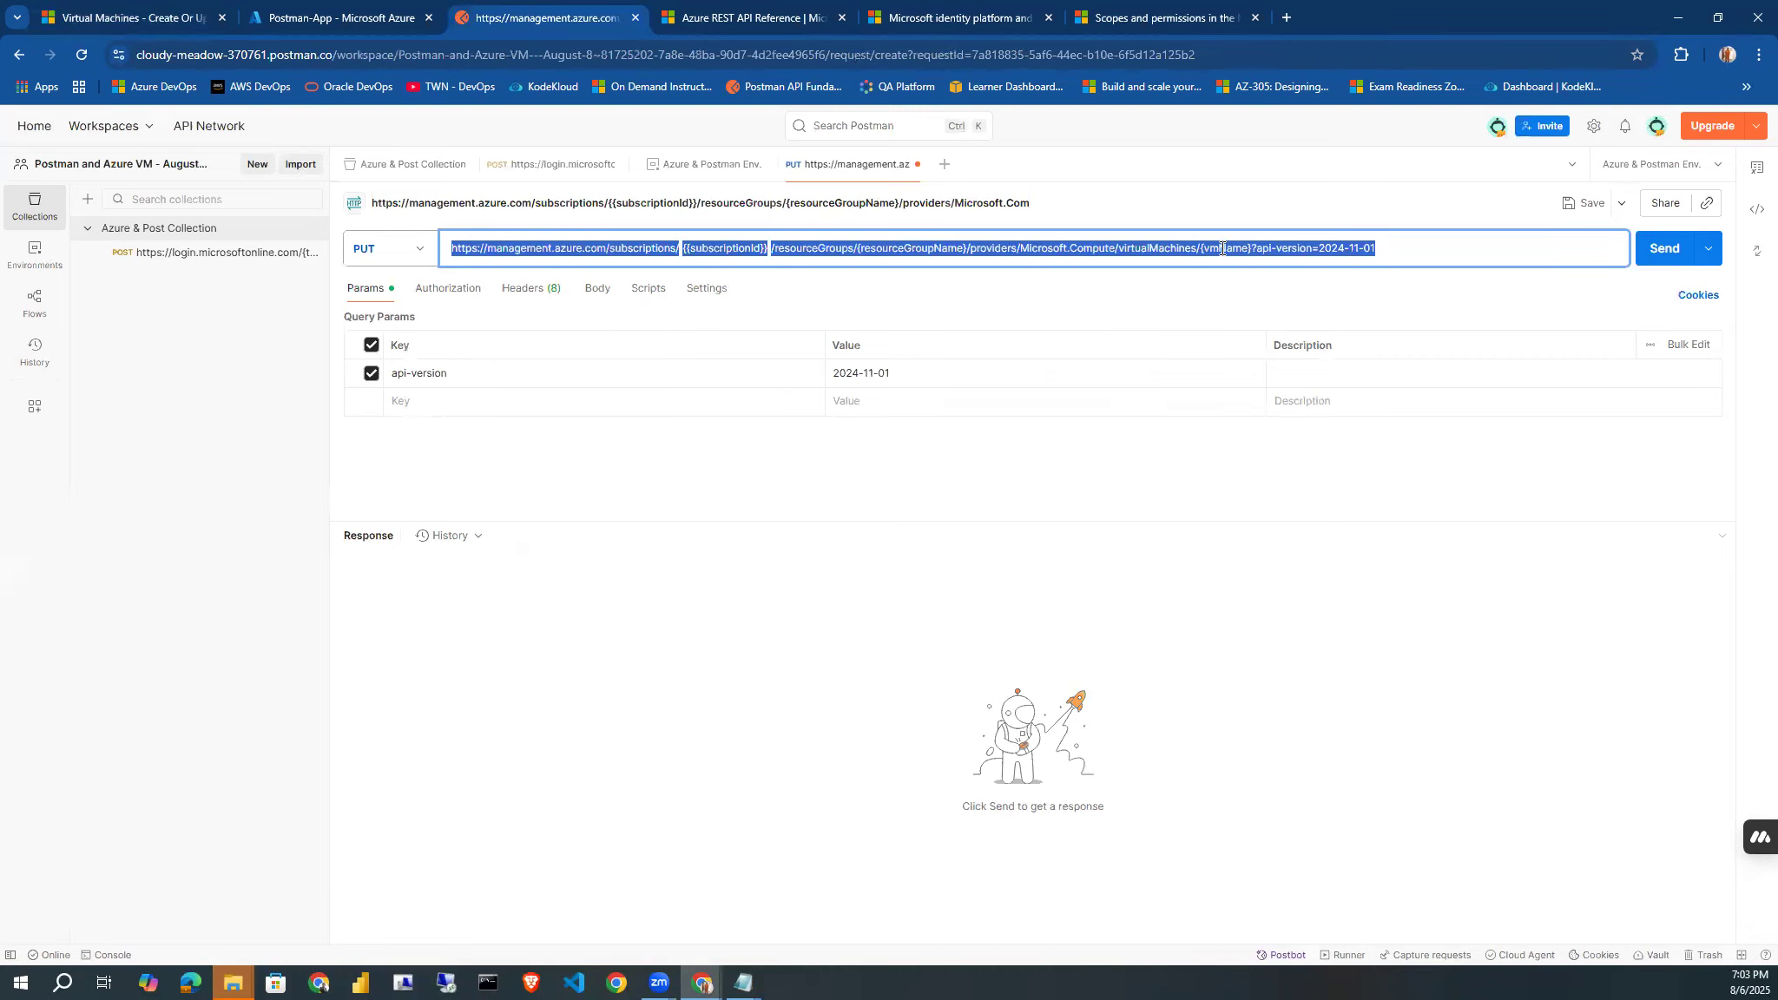
{"action": "double_click", "coordinate": [1223, 248]}
{"action": "key", "text": "ctrl+c"}
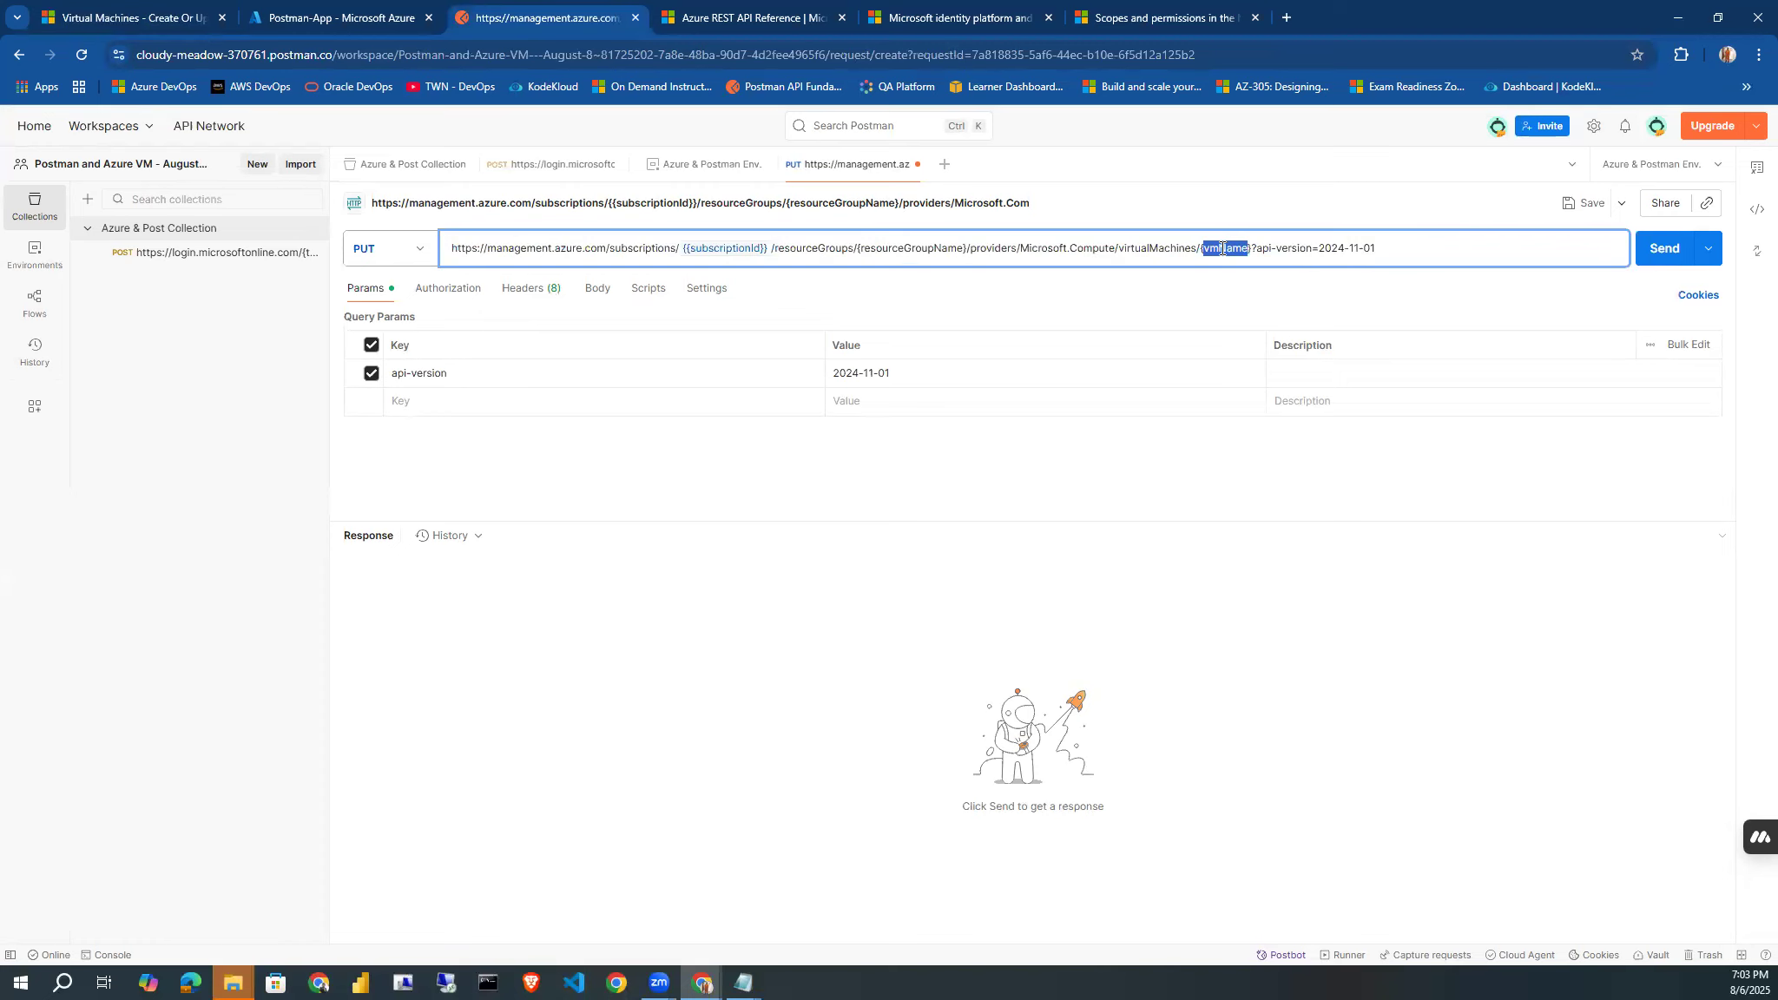
{"action": "left_click", "coordinate": [682, 169]}
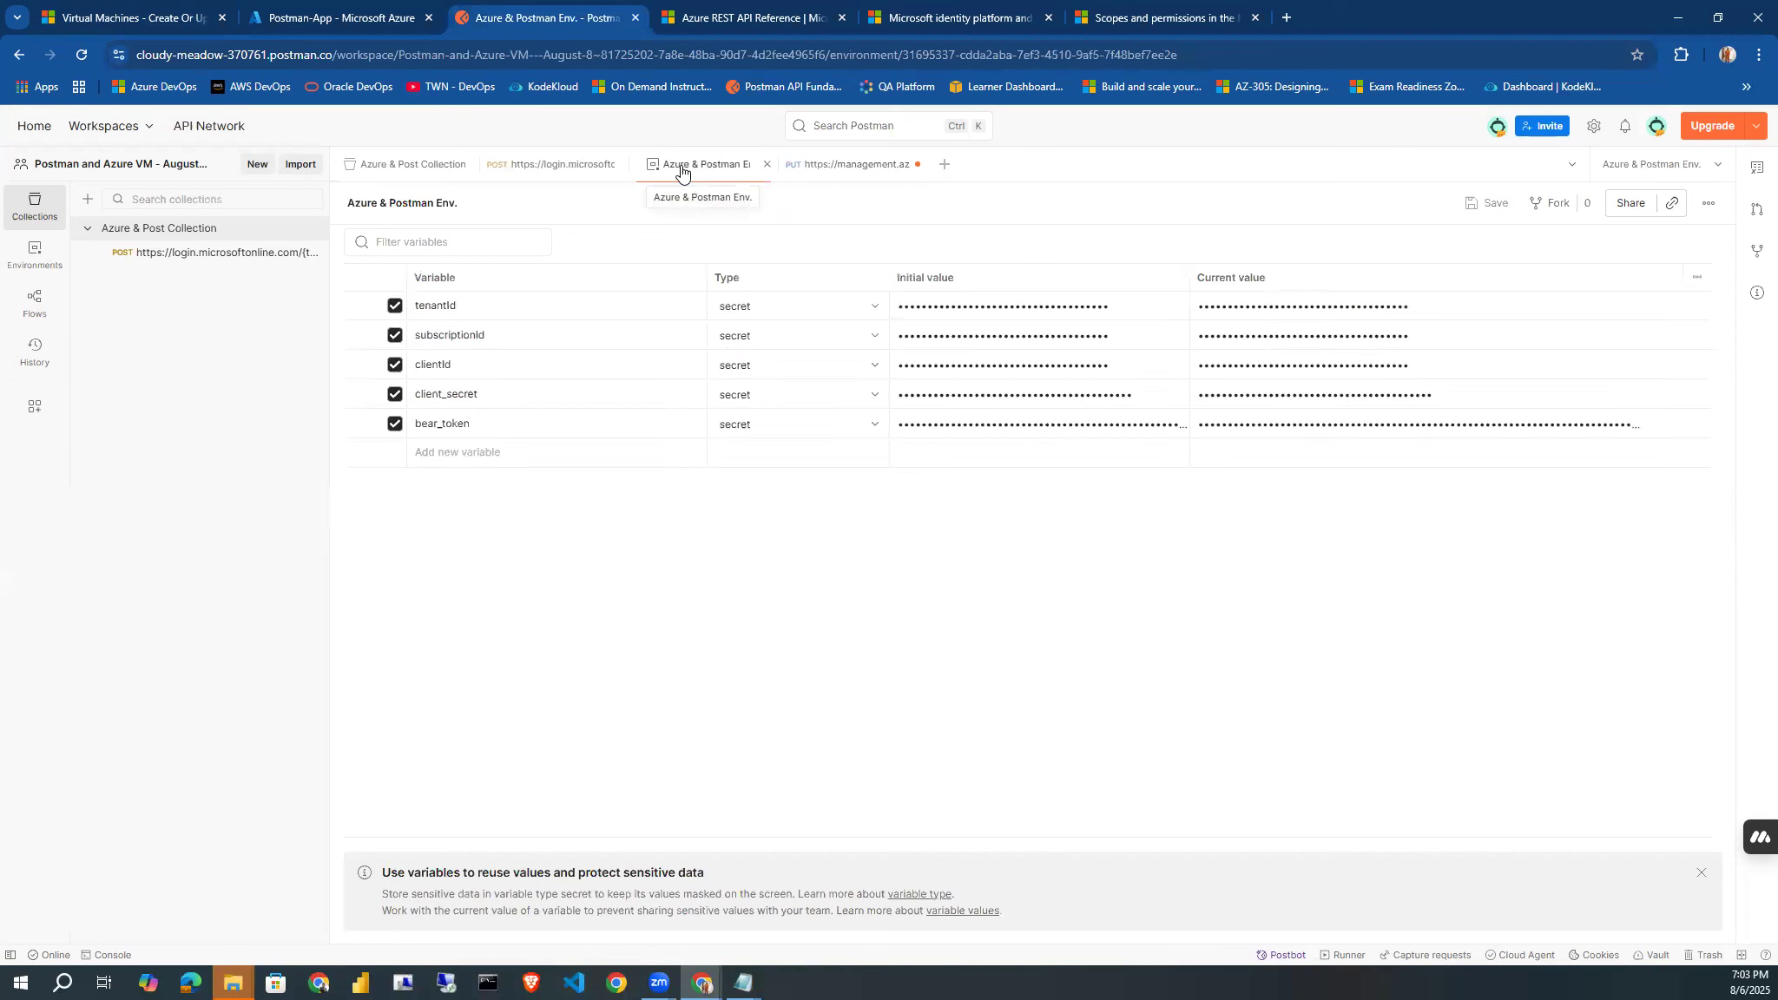
{"action": "left_click", "coordinate": [417, 452]}
{"action": "key", "text": "ctrl+v"}
{"action": "left_click", "coordinate": [426, 479]}
{"action": "key", "text": "super+v"}
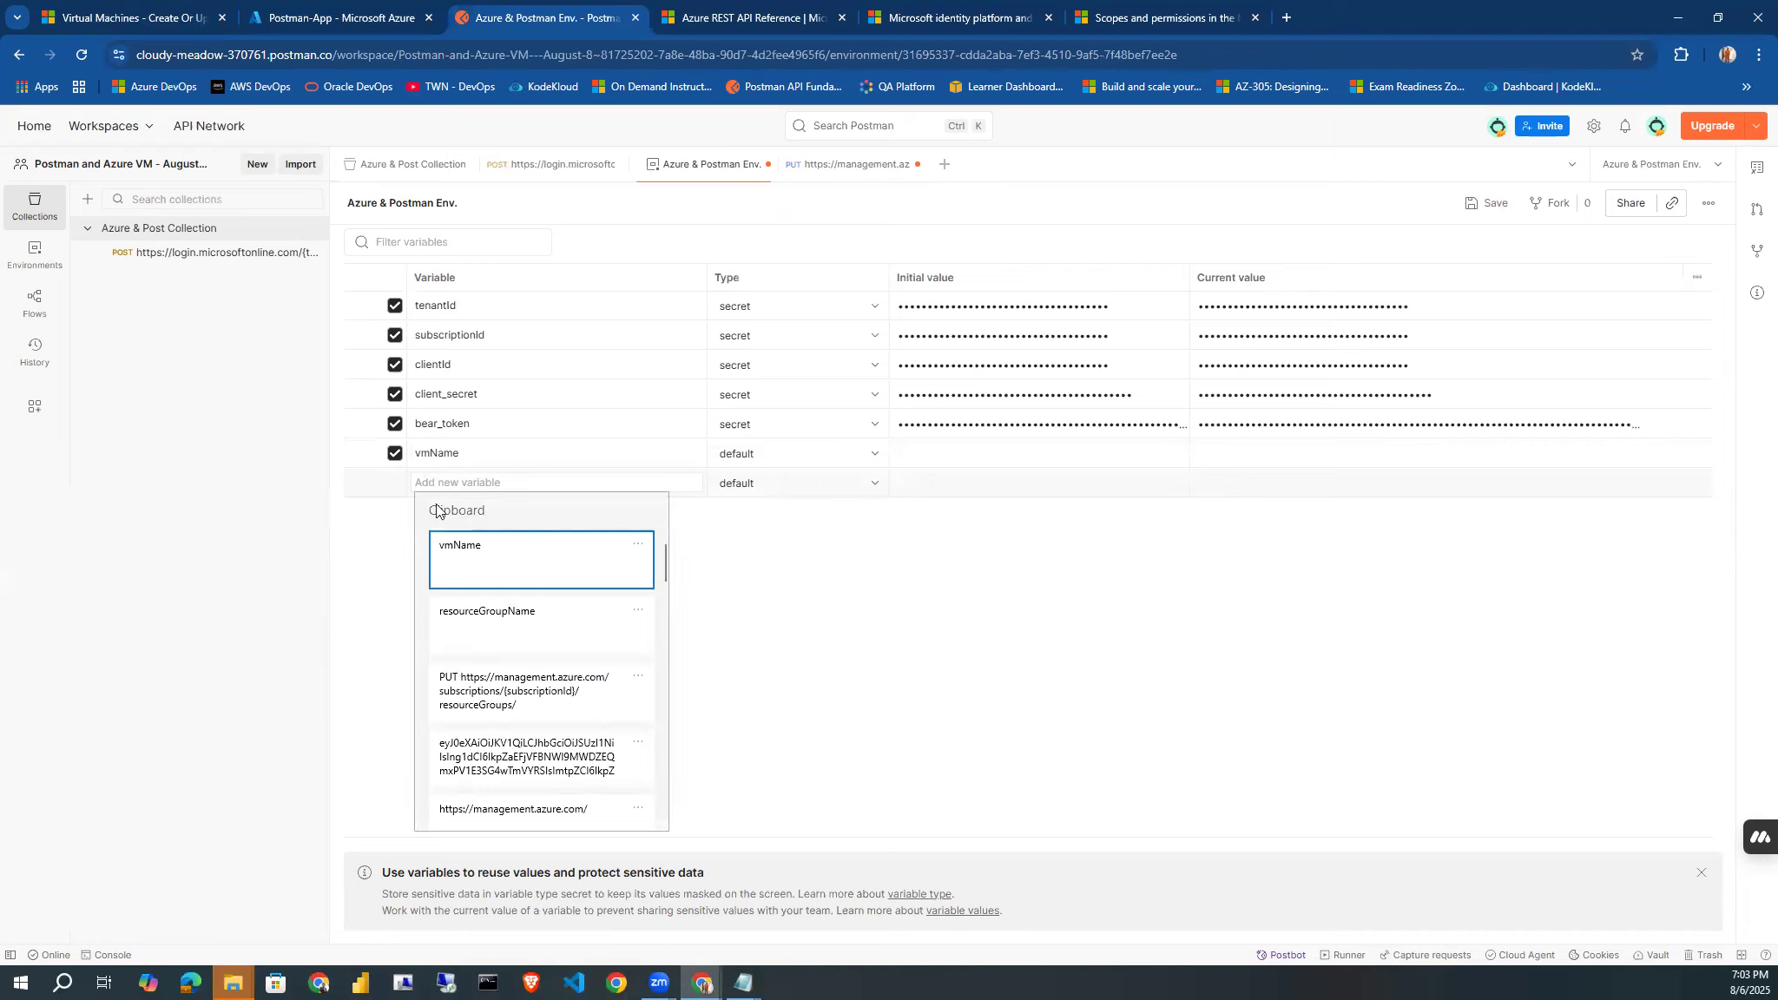
{"action": "left_click", "coordinate": [460, 611]}
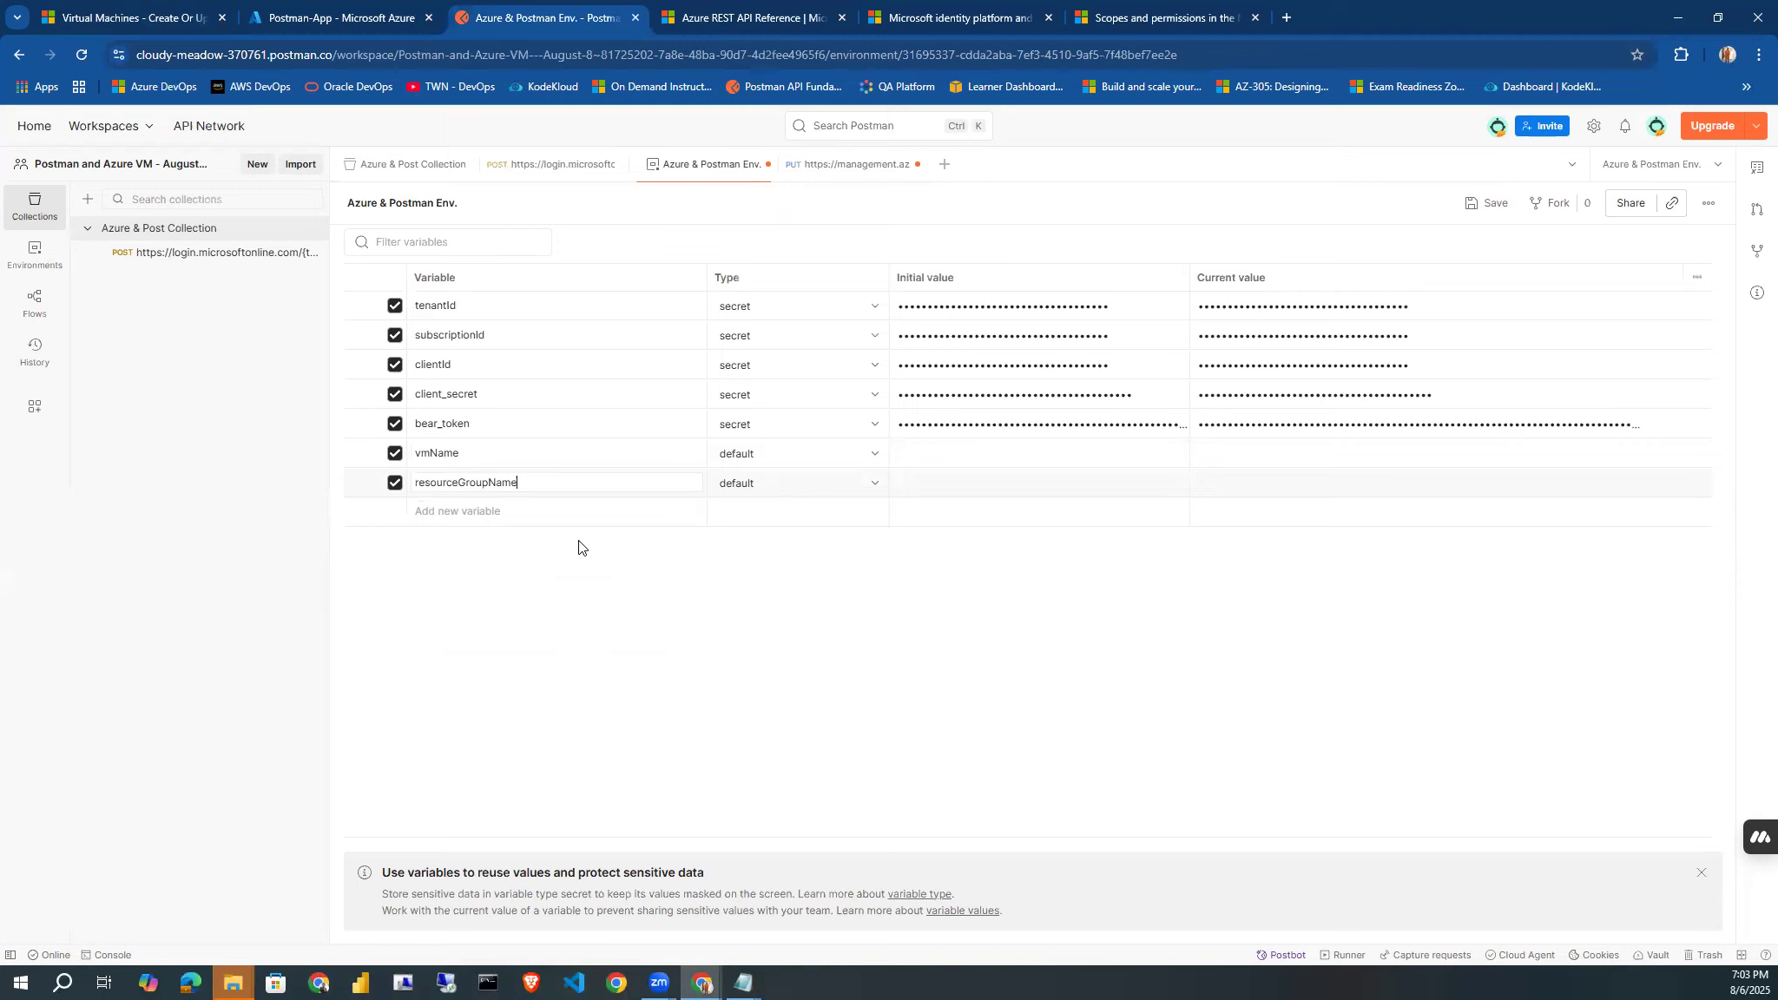
Switch to the Azure portal, search for resource groups from the home page, and open the AzureVM resource group.
{"action": "left_click", "coordinate": [313, 18]}
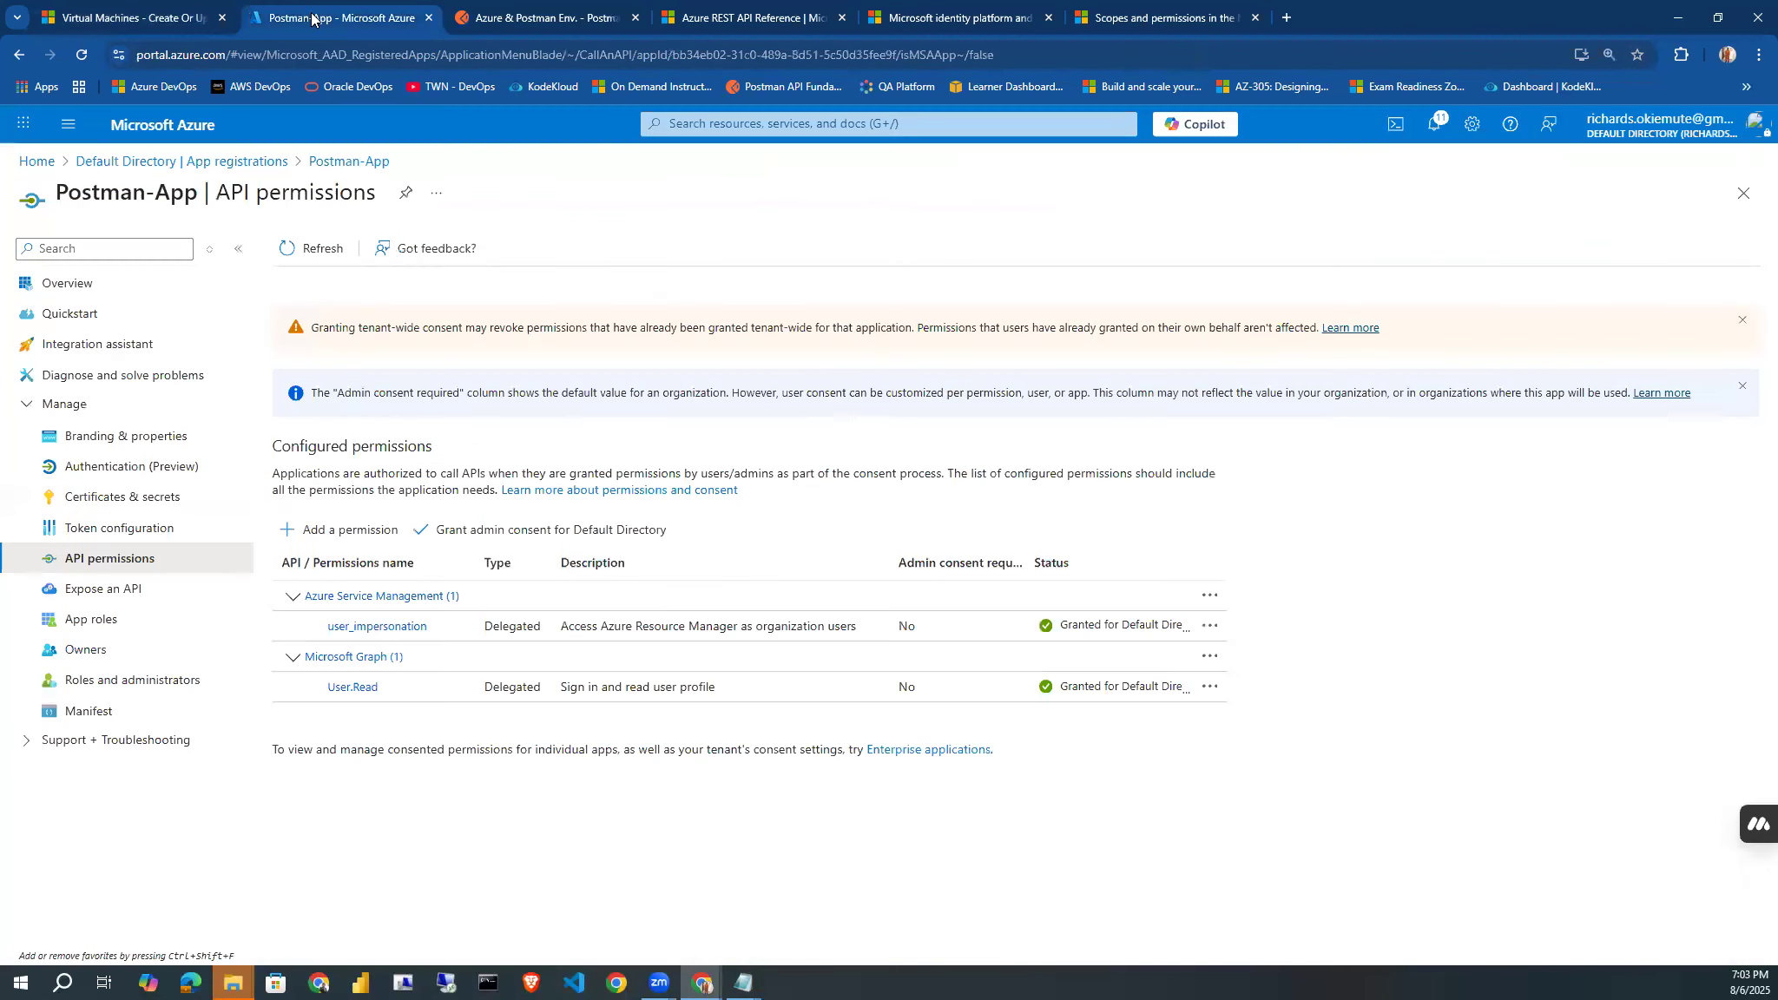
{"action": "left_click", "coordinate": [38, 163]}
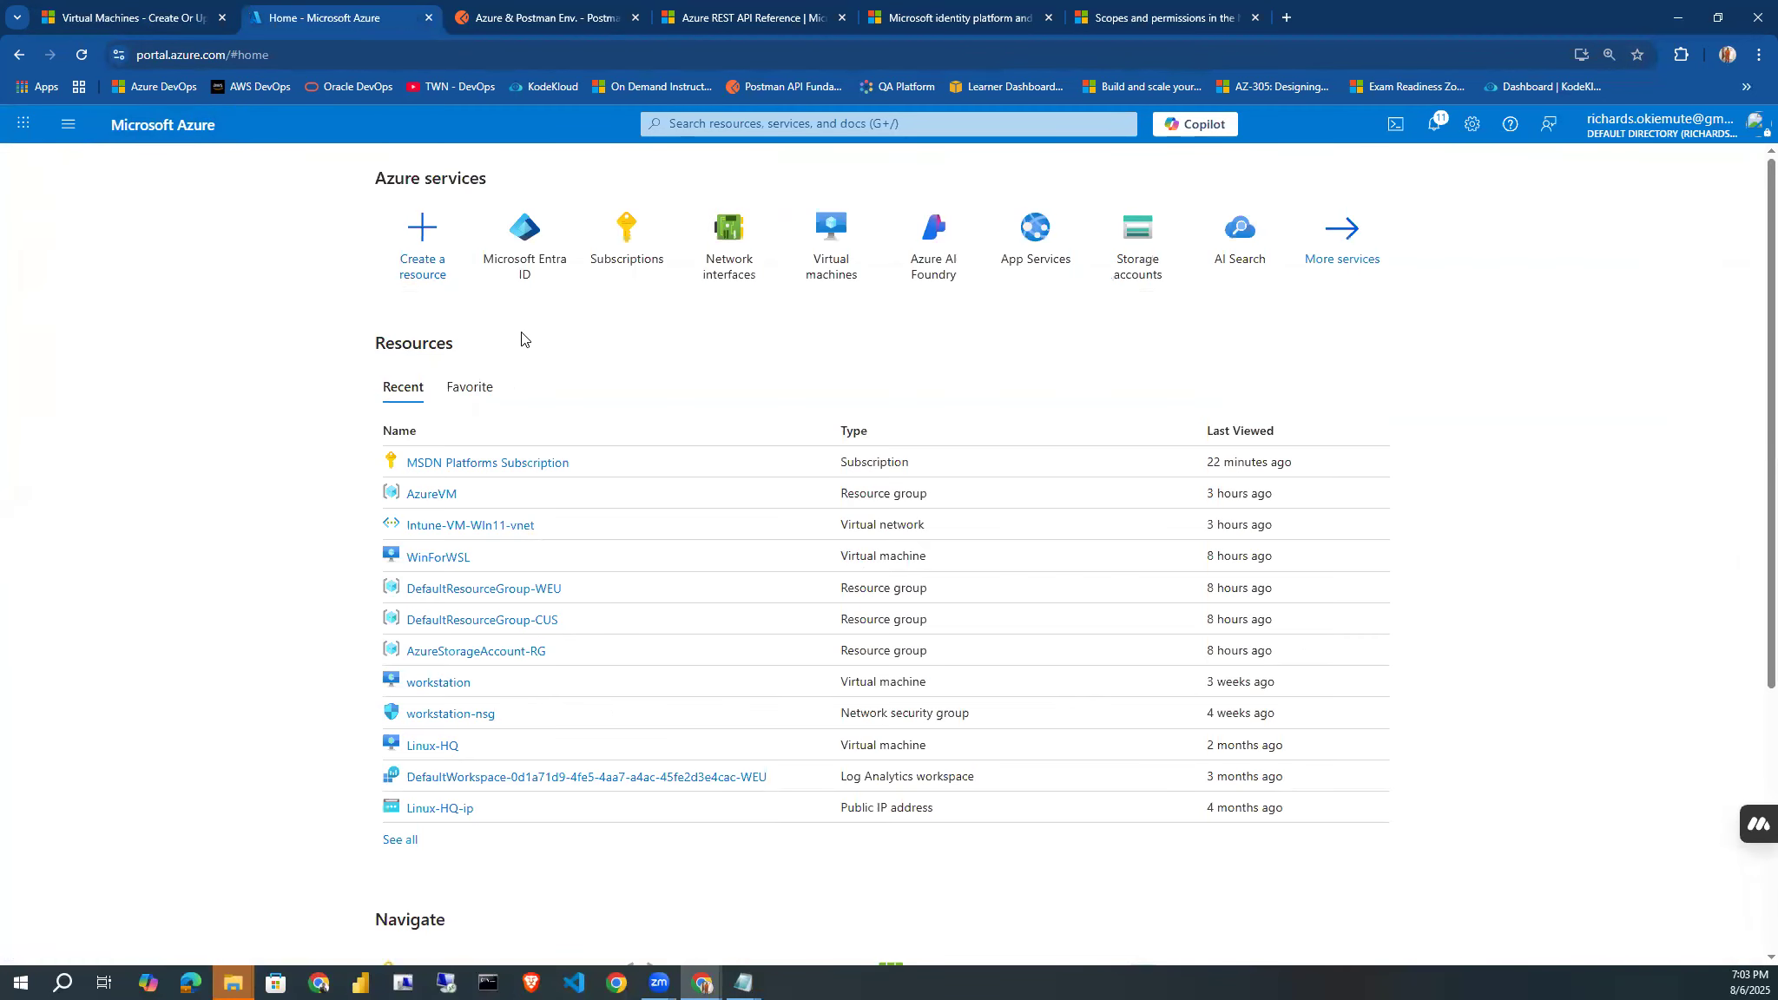
{"action": "left_click", "coordinate": [725, 130]}
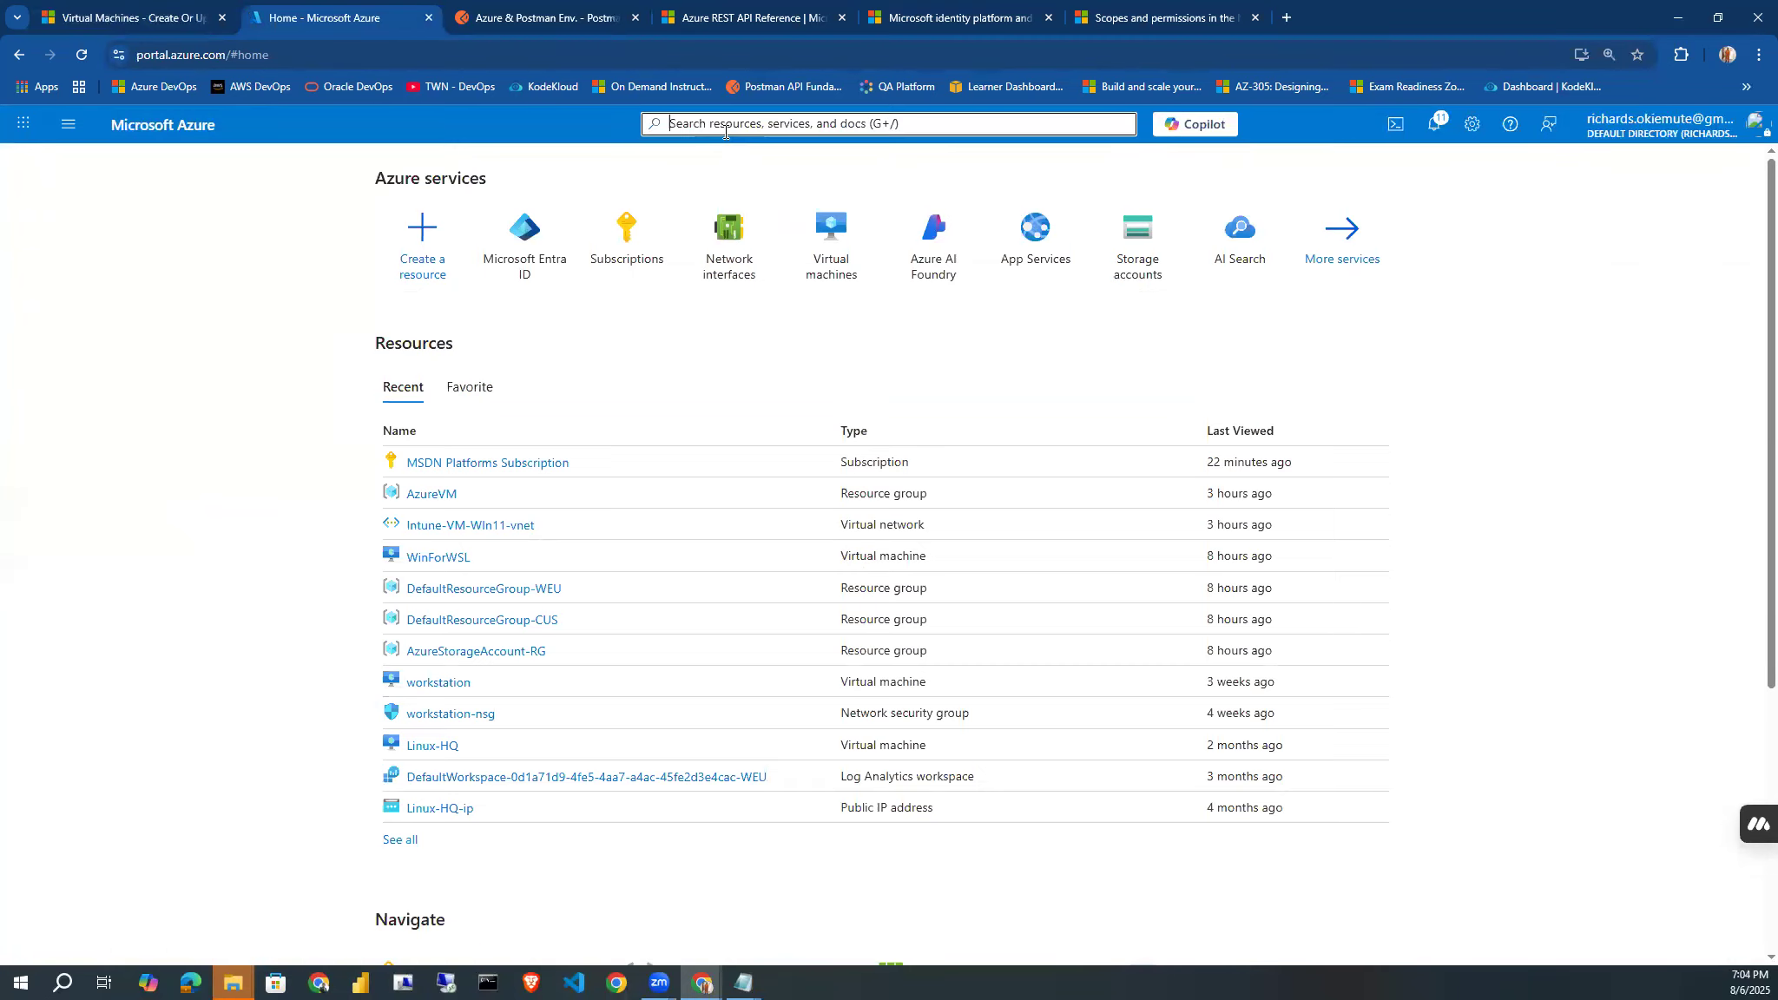
{"action": "type", "text": "resou"}
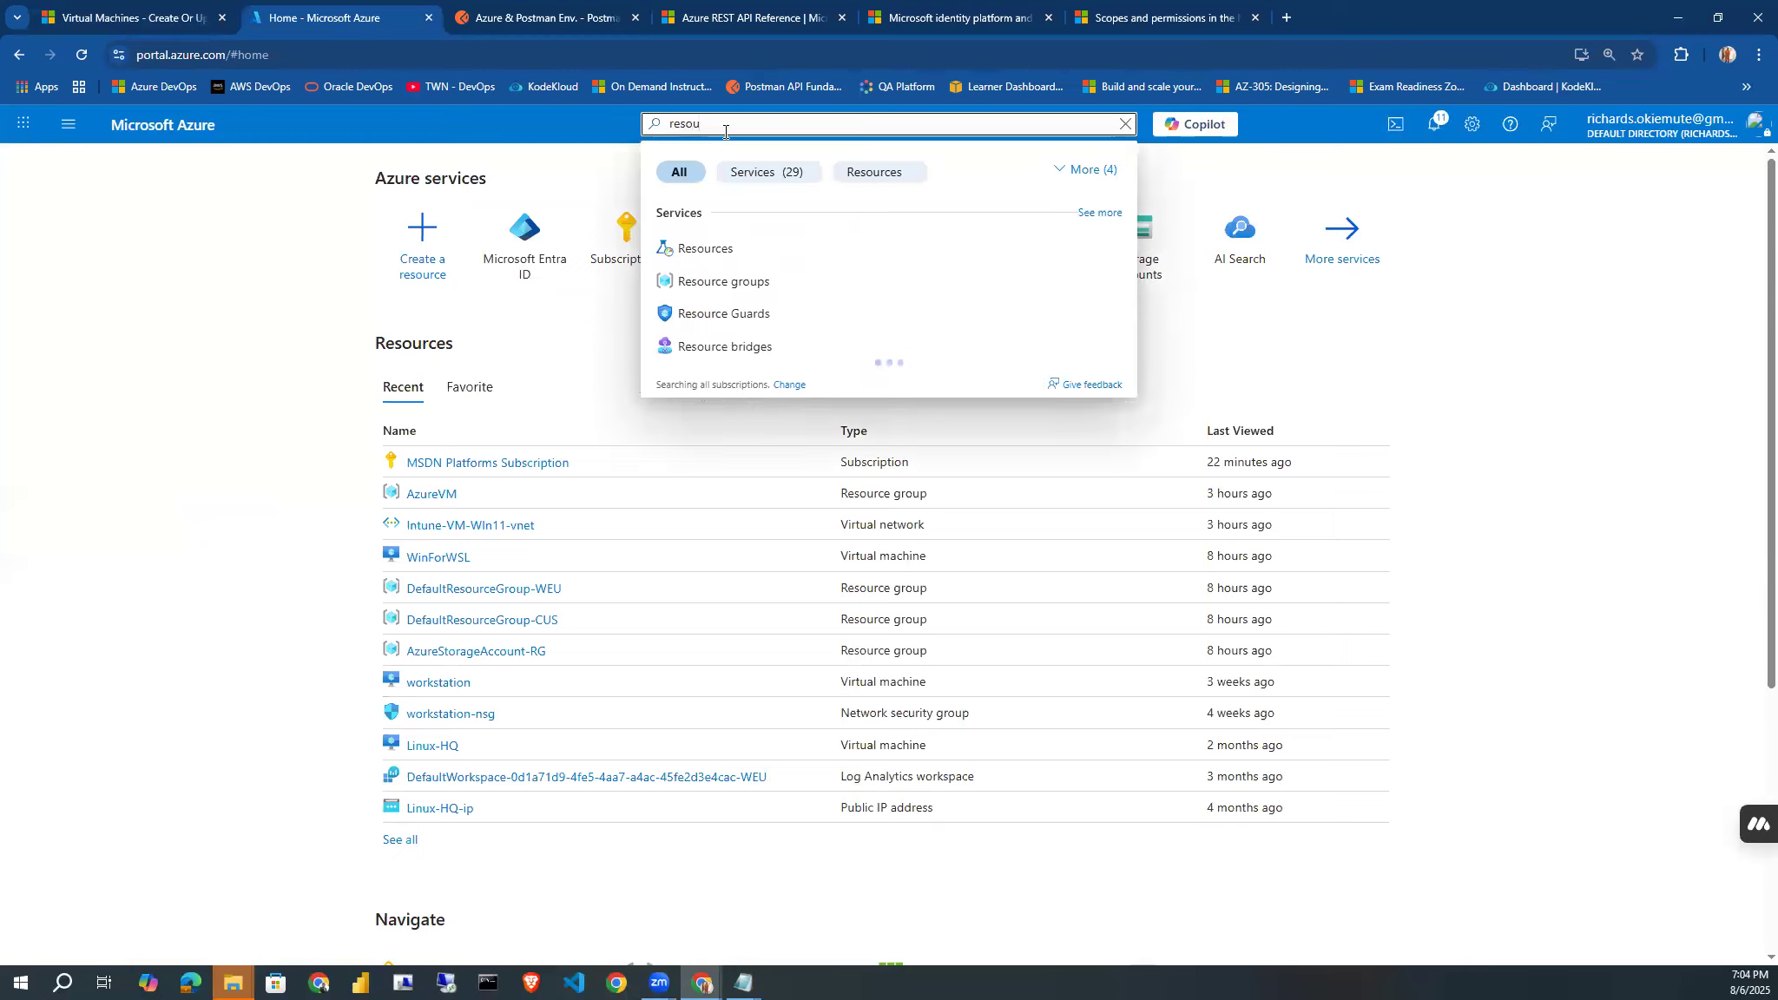
{"action": "left_click", "coordinate": [741, 283]}
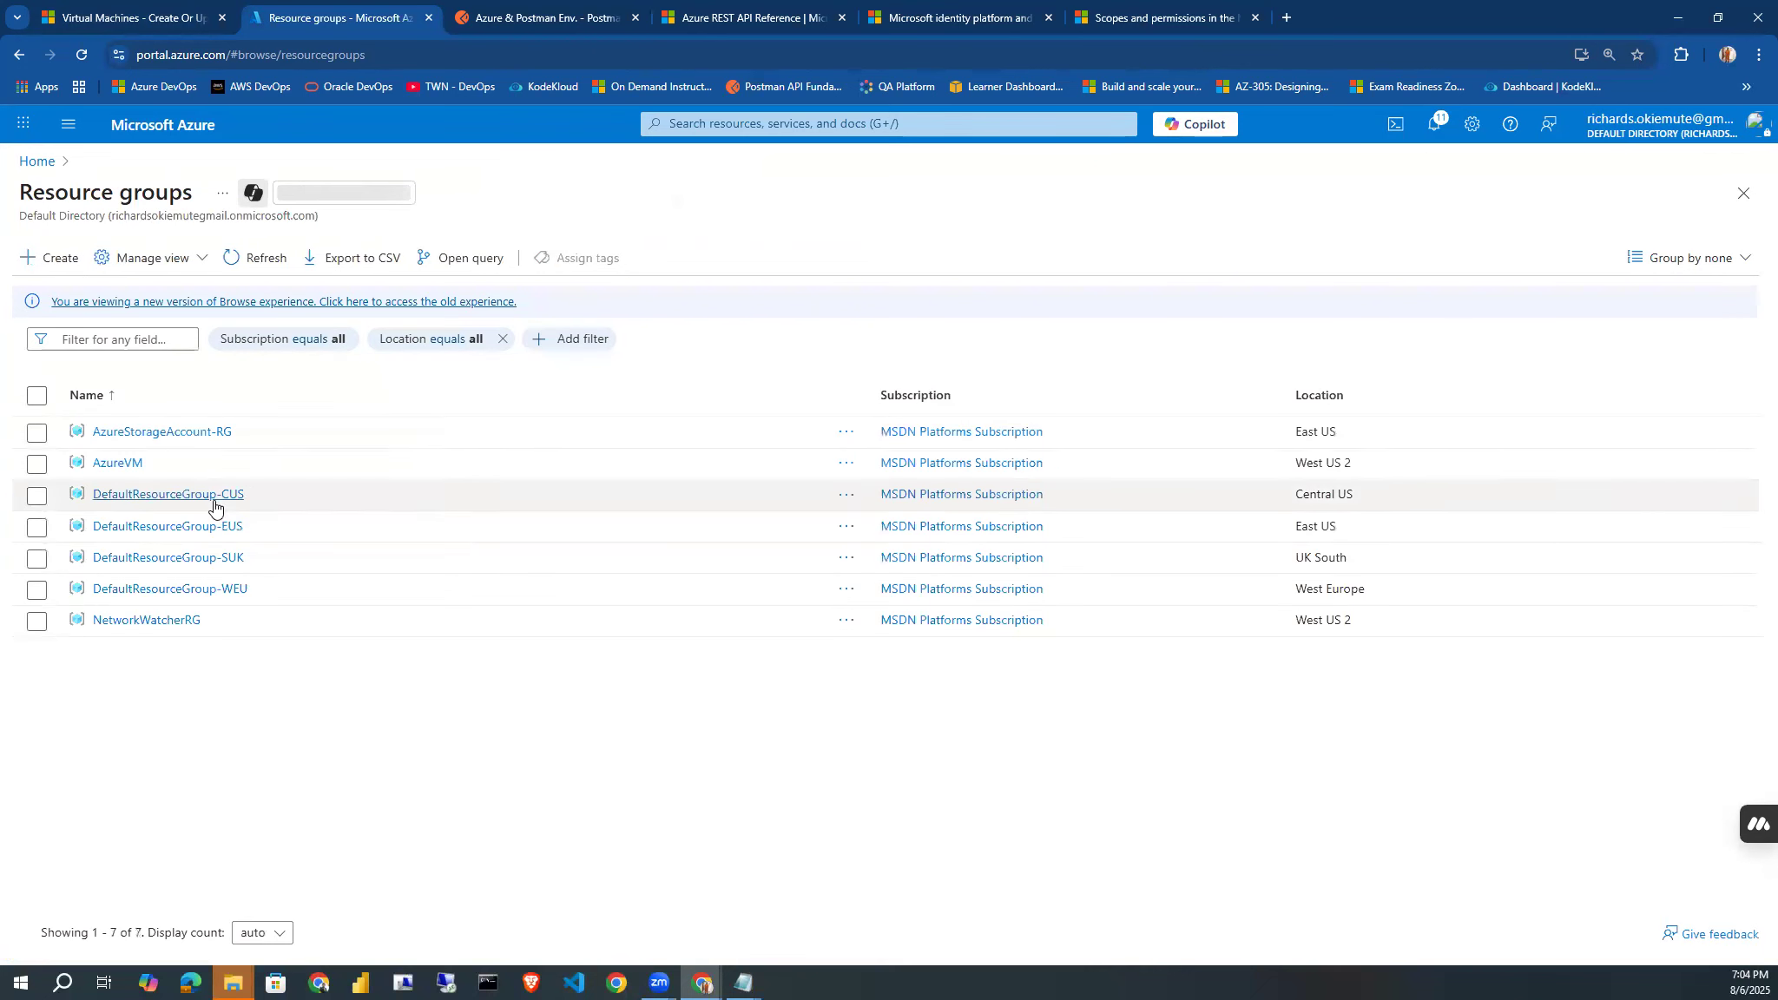
{"action": "left_click", "coordinate": [104, 463]}
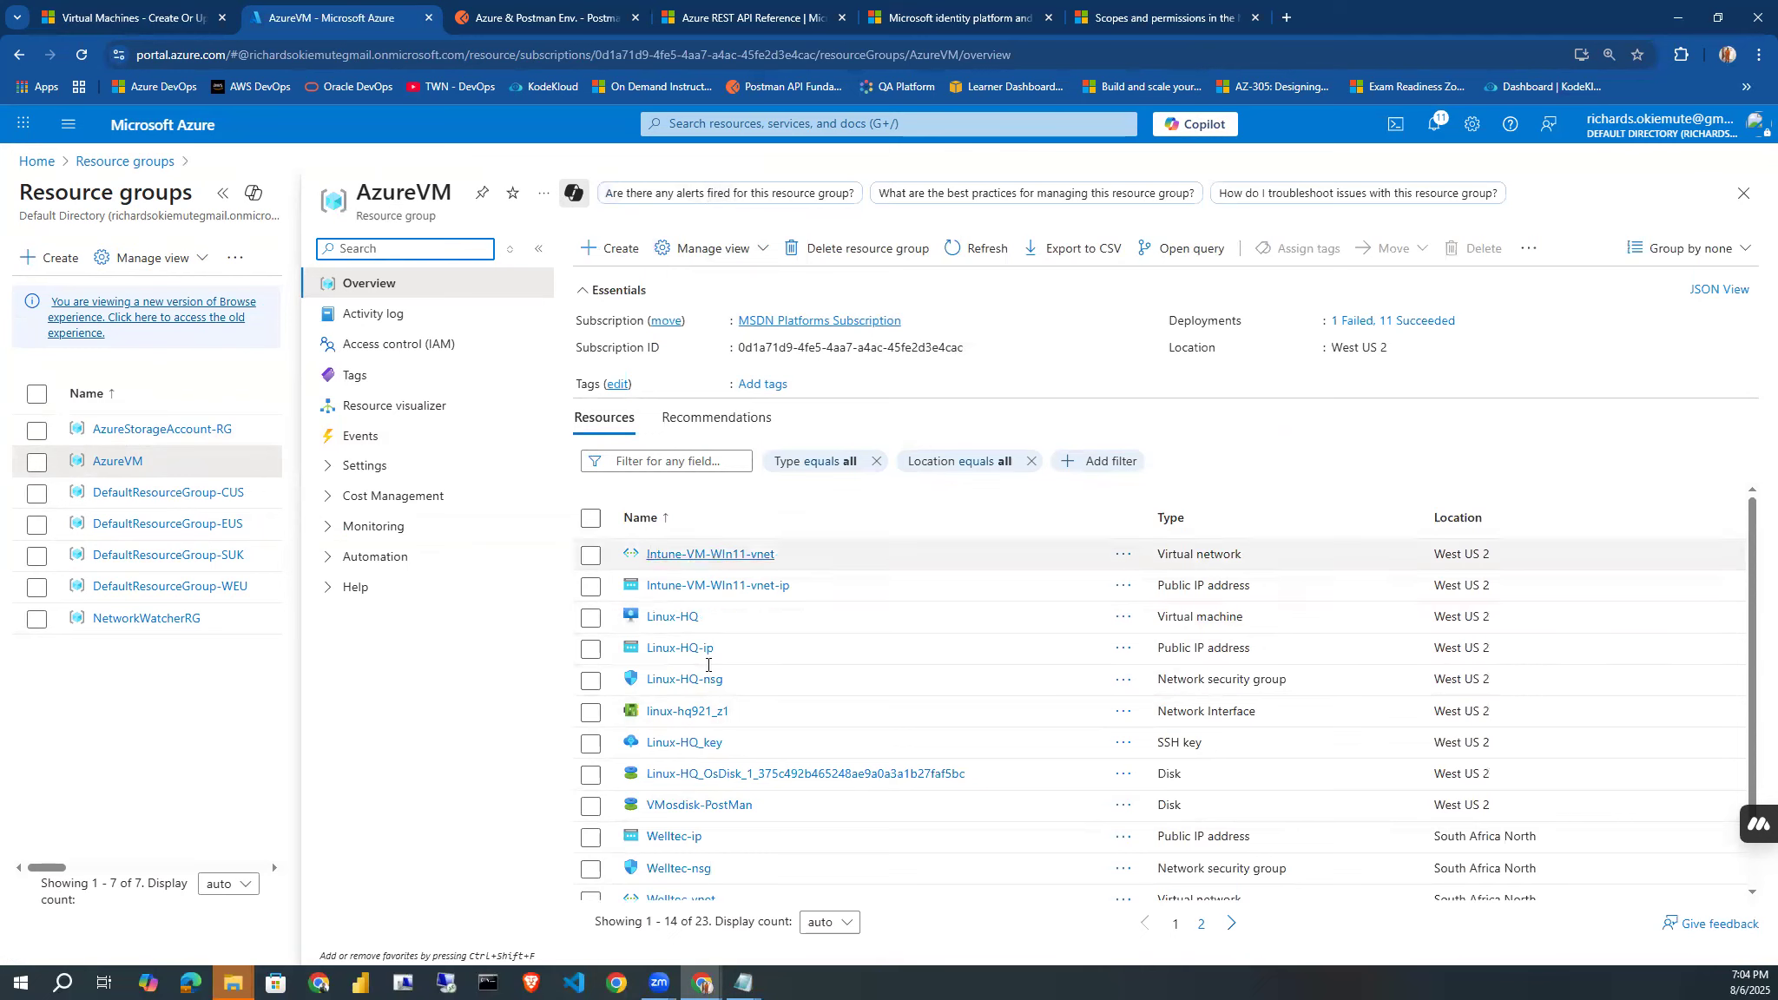
Filter the AzureVM resource group's resources by type Virtual machine.
{"action": "left_click", "coordinate": [827, 463]}
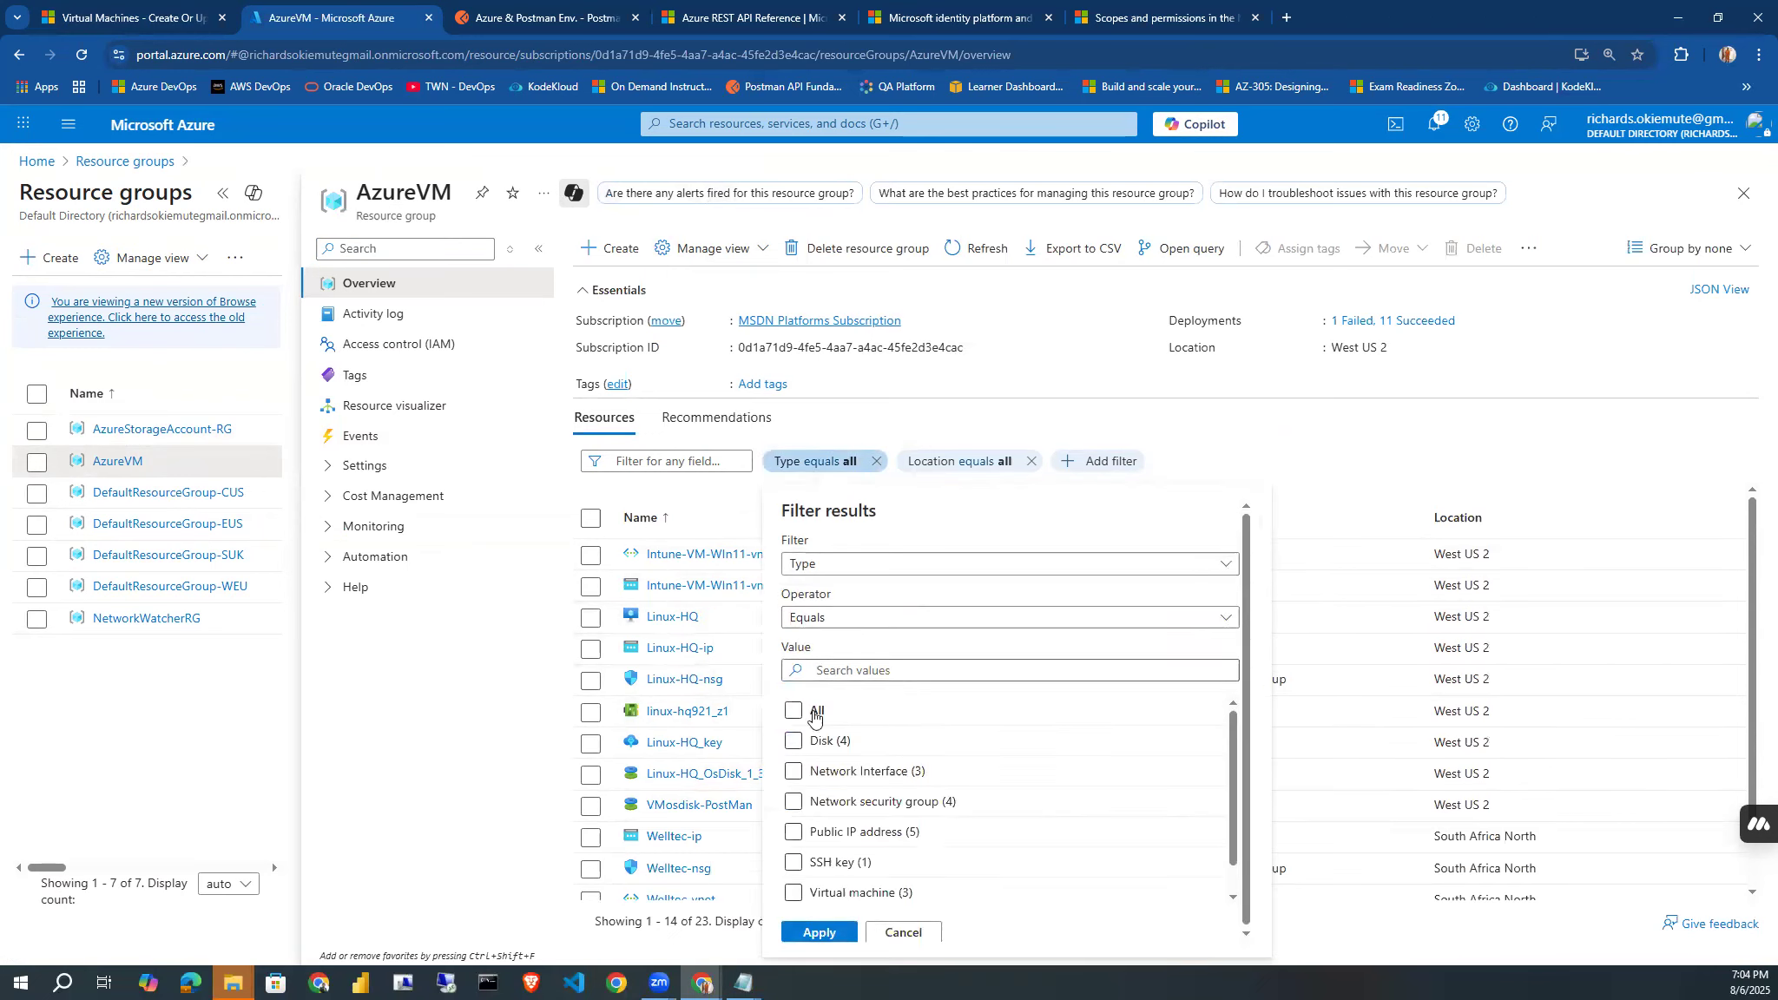
{"action": "left_click", "coordinate": [802, 898]}
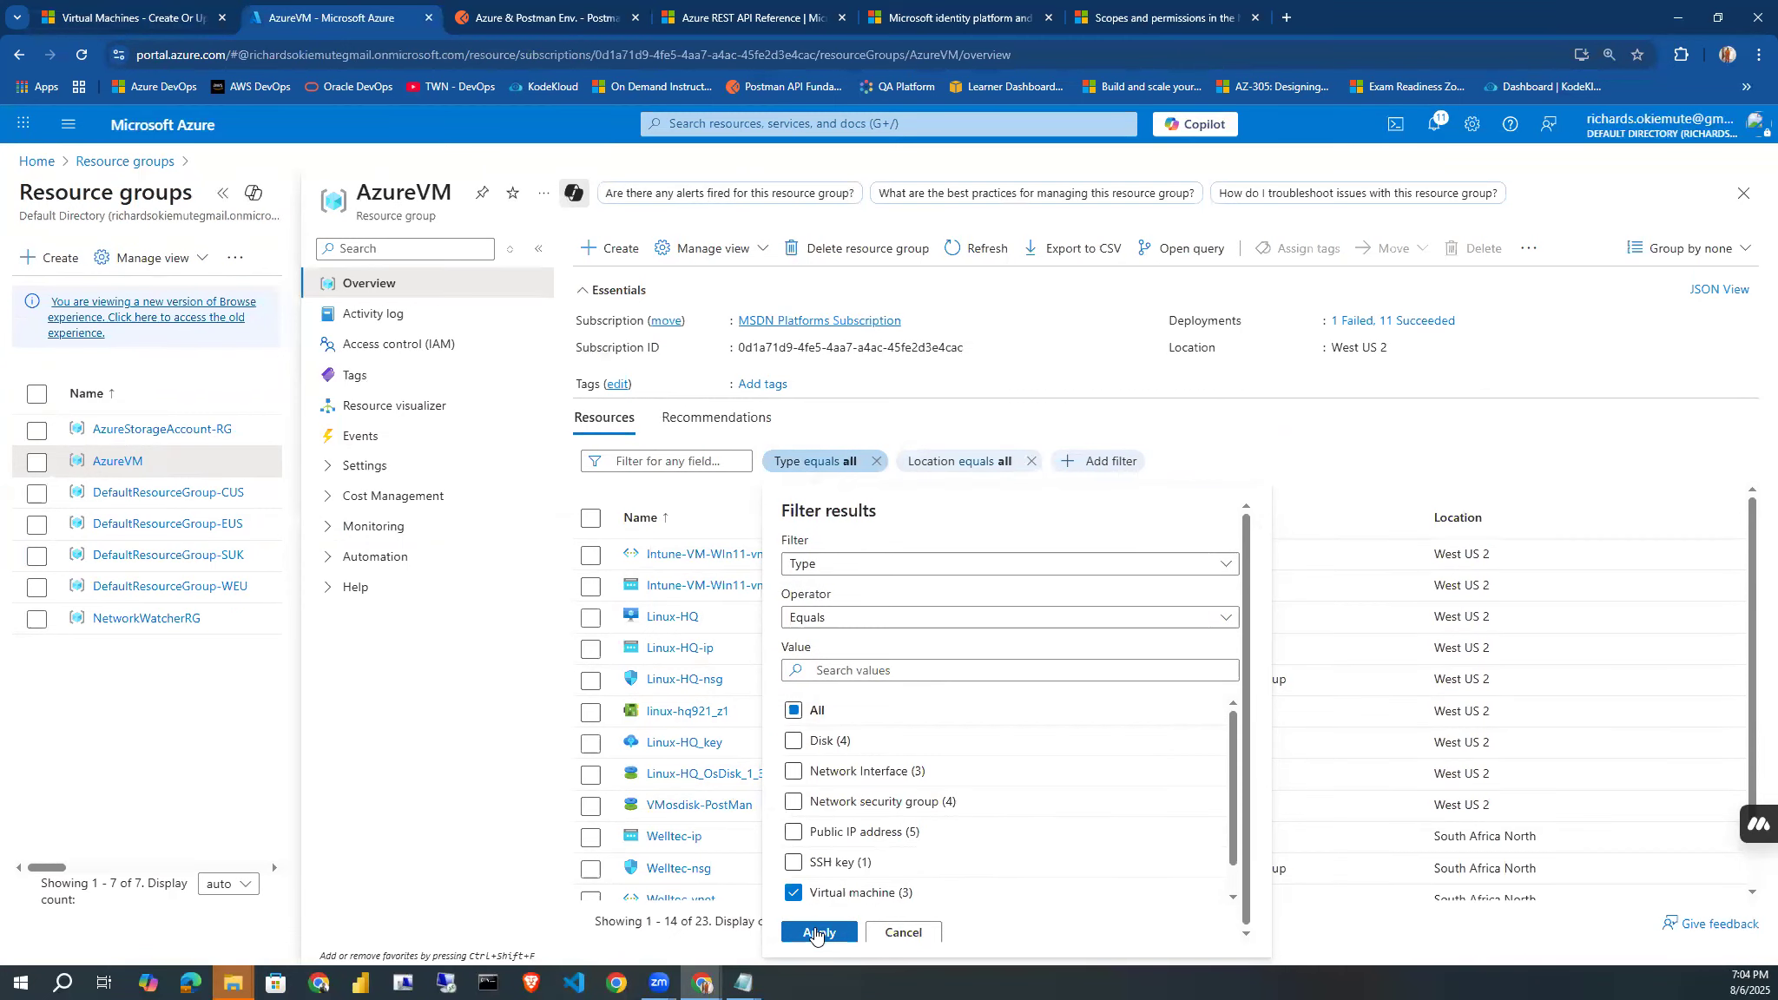
{"action": "left_click", "coordinate": [819, 933]}
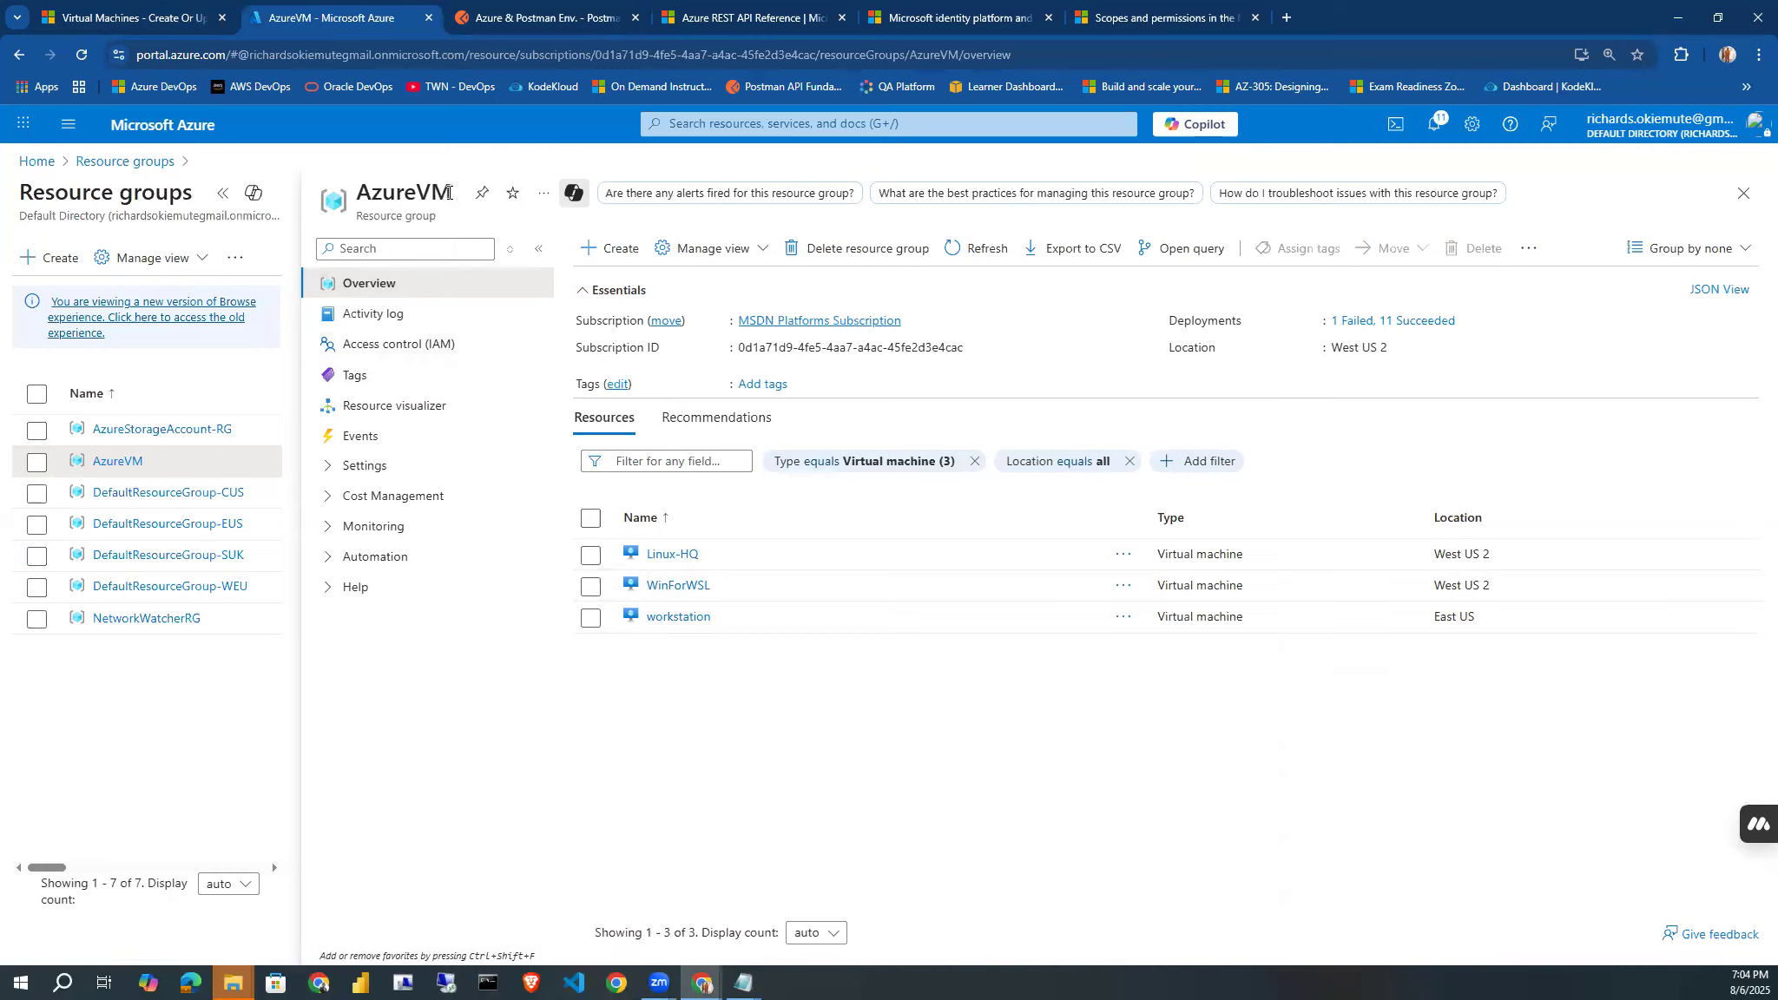
Copy the resource group name AzureVM and paste it in Postman as the initial value of resourceGroupName.
{"action": "left_click_drag", "start_coordinate": [450, 192], "coordinate": [364, 188]}
{"action": "key", "text": "ctrl+c"}
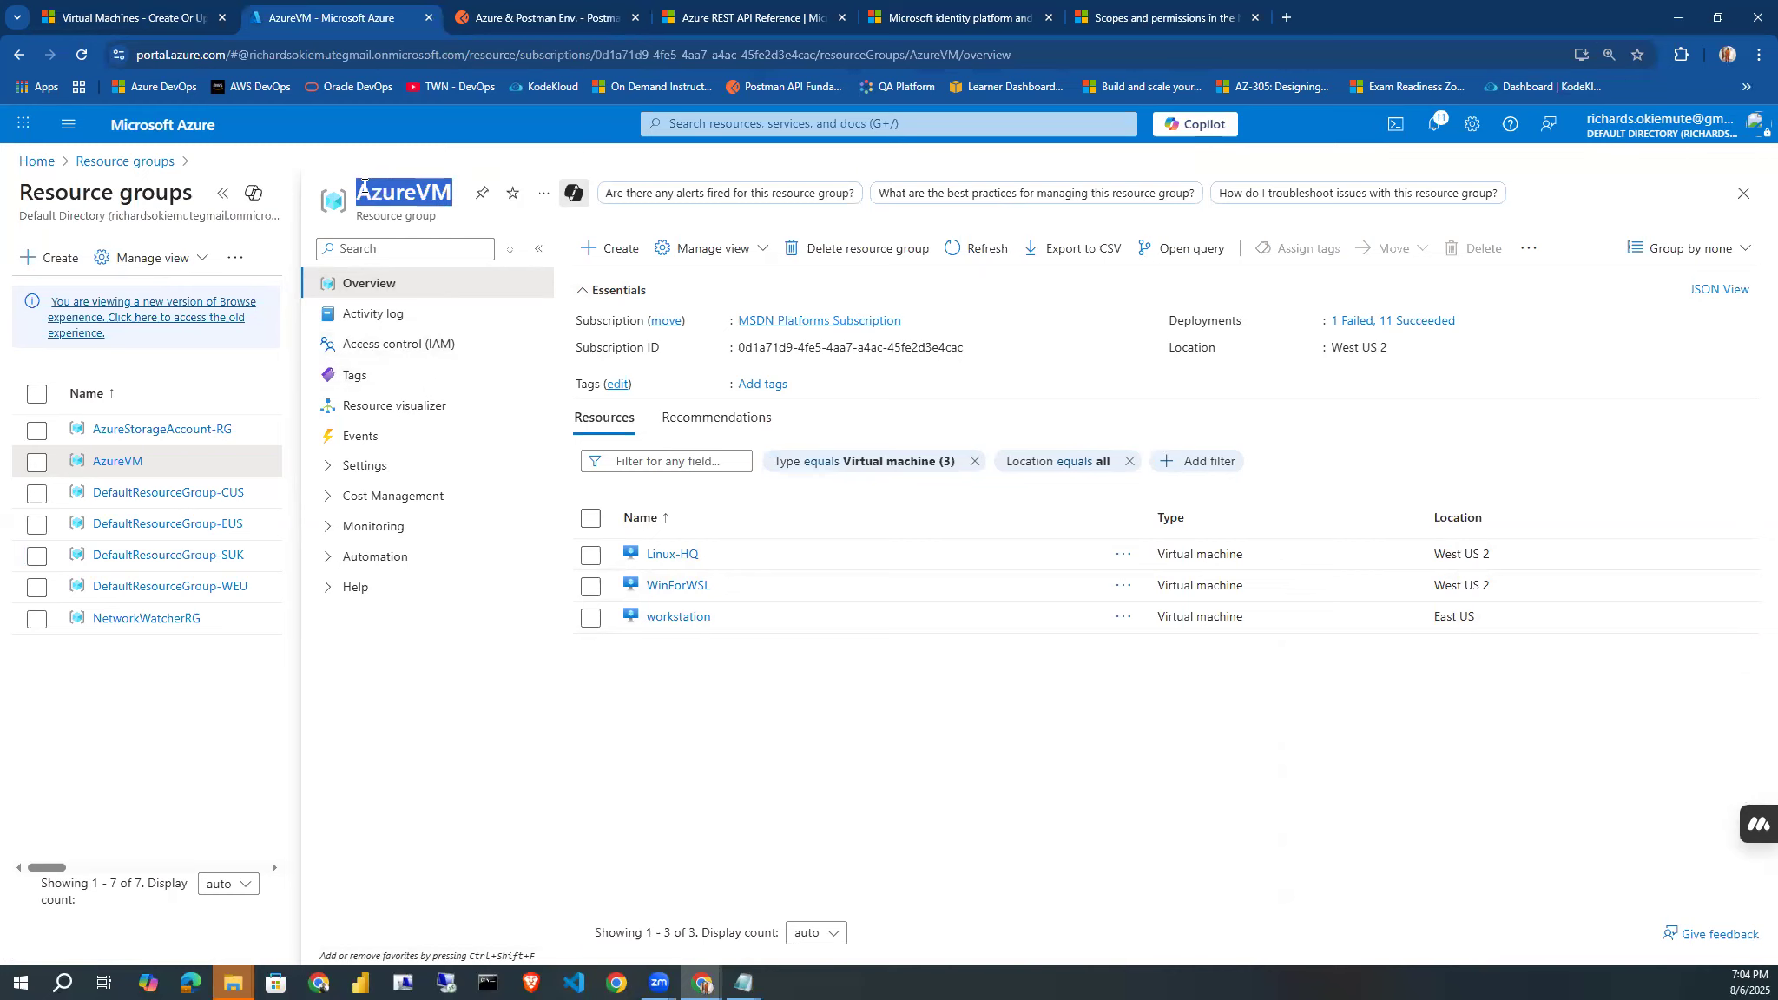
{"action": "left_click", "coordinate": [531, 17]}
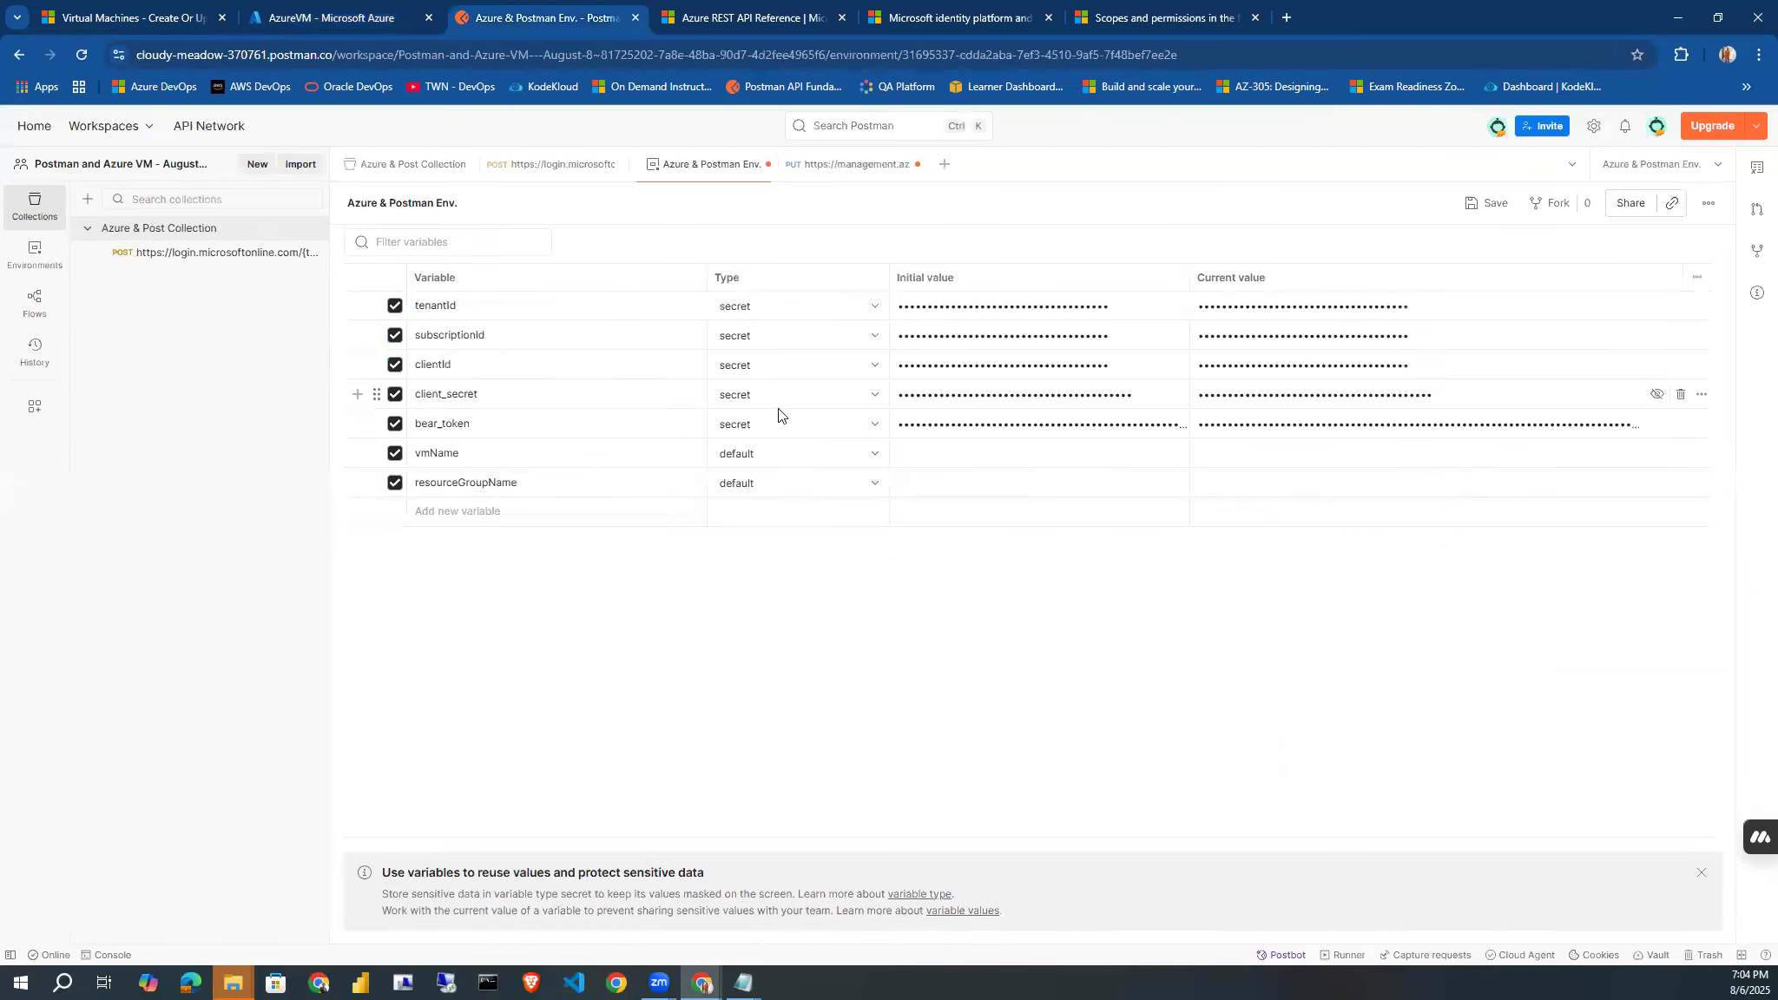
{"action": "left_click", "coordinate": [940, 478]}
{"action": "left_click", "coordinate": [317, 21]}
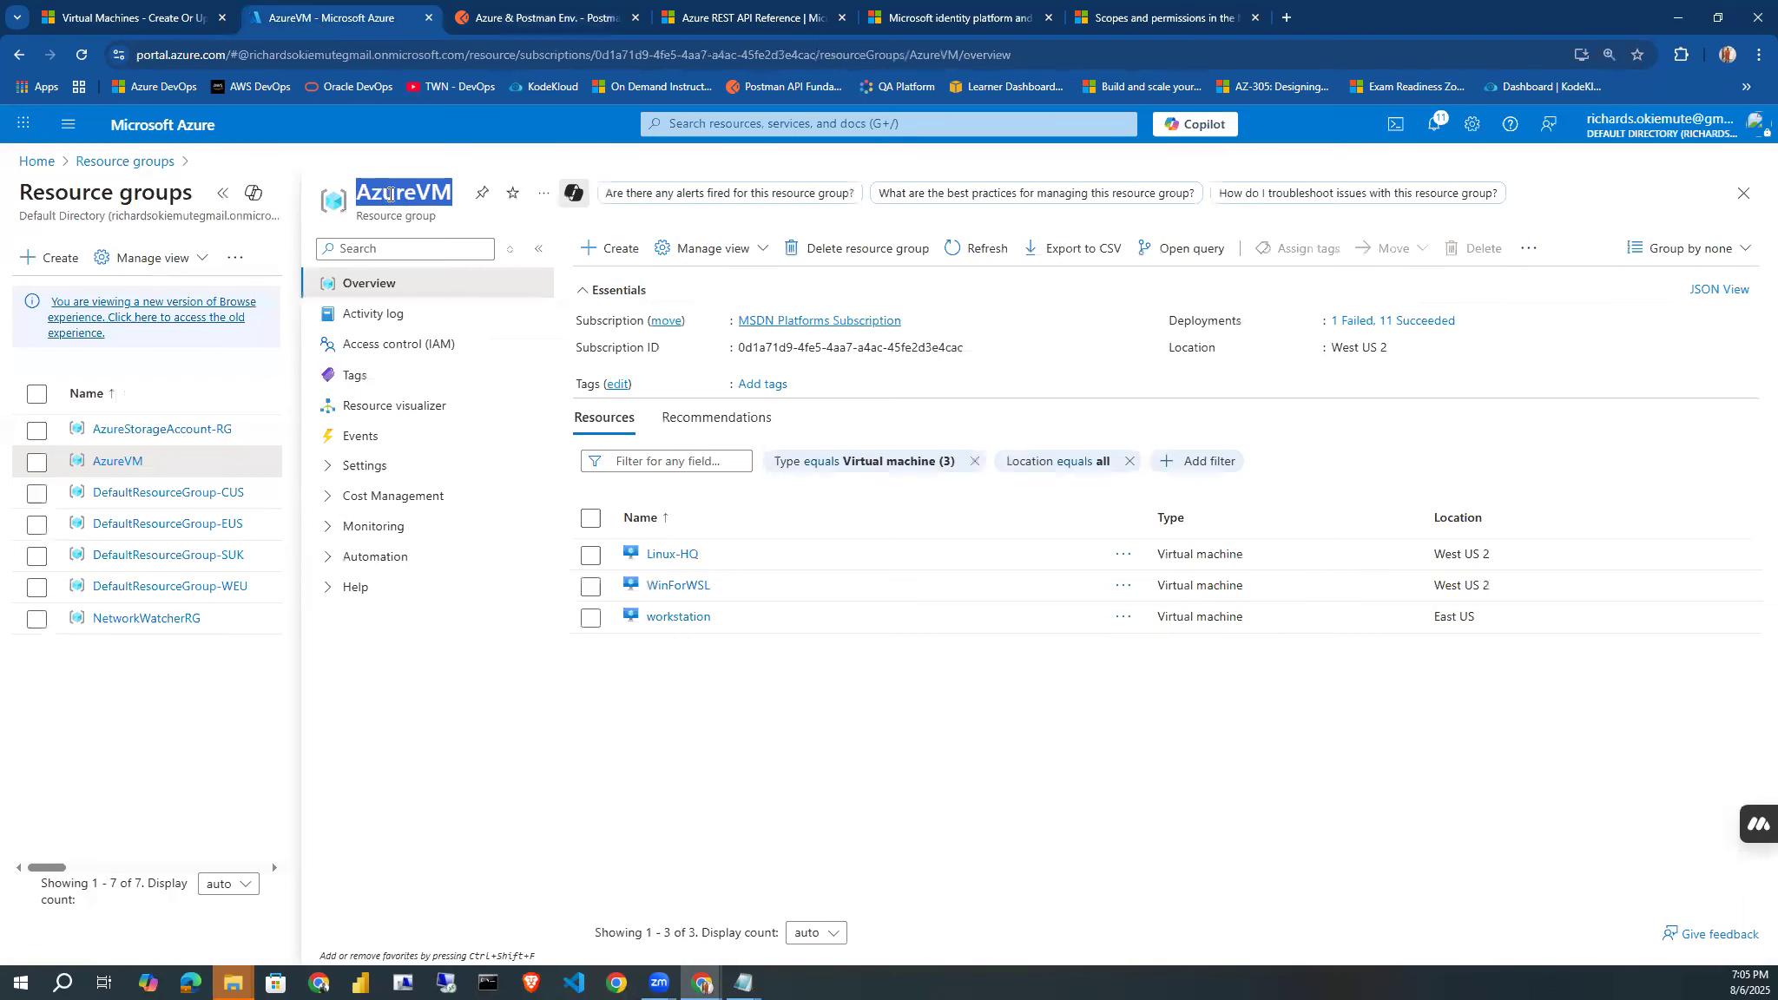
{"action": "left_click", "coordinate": [502, 23]}
{"action": "left_click", "coordinate": [899, 481]}
{"action": "key", "text": "ctrl+v"}
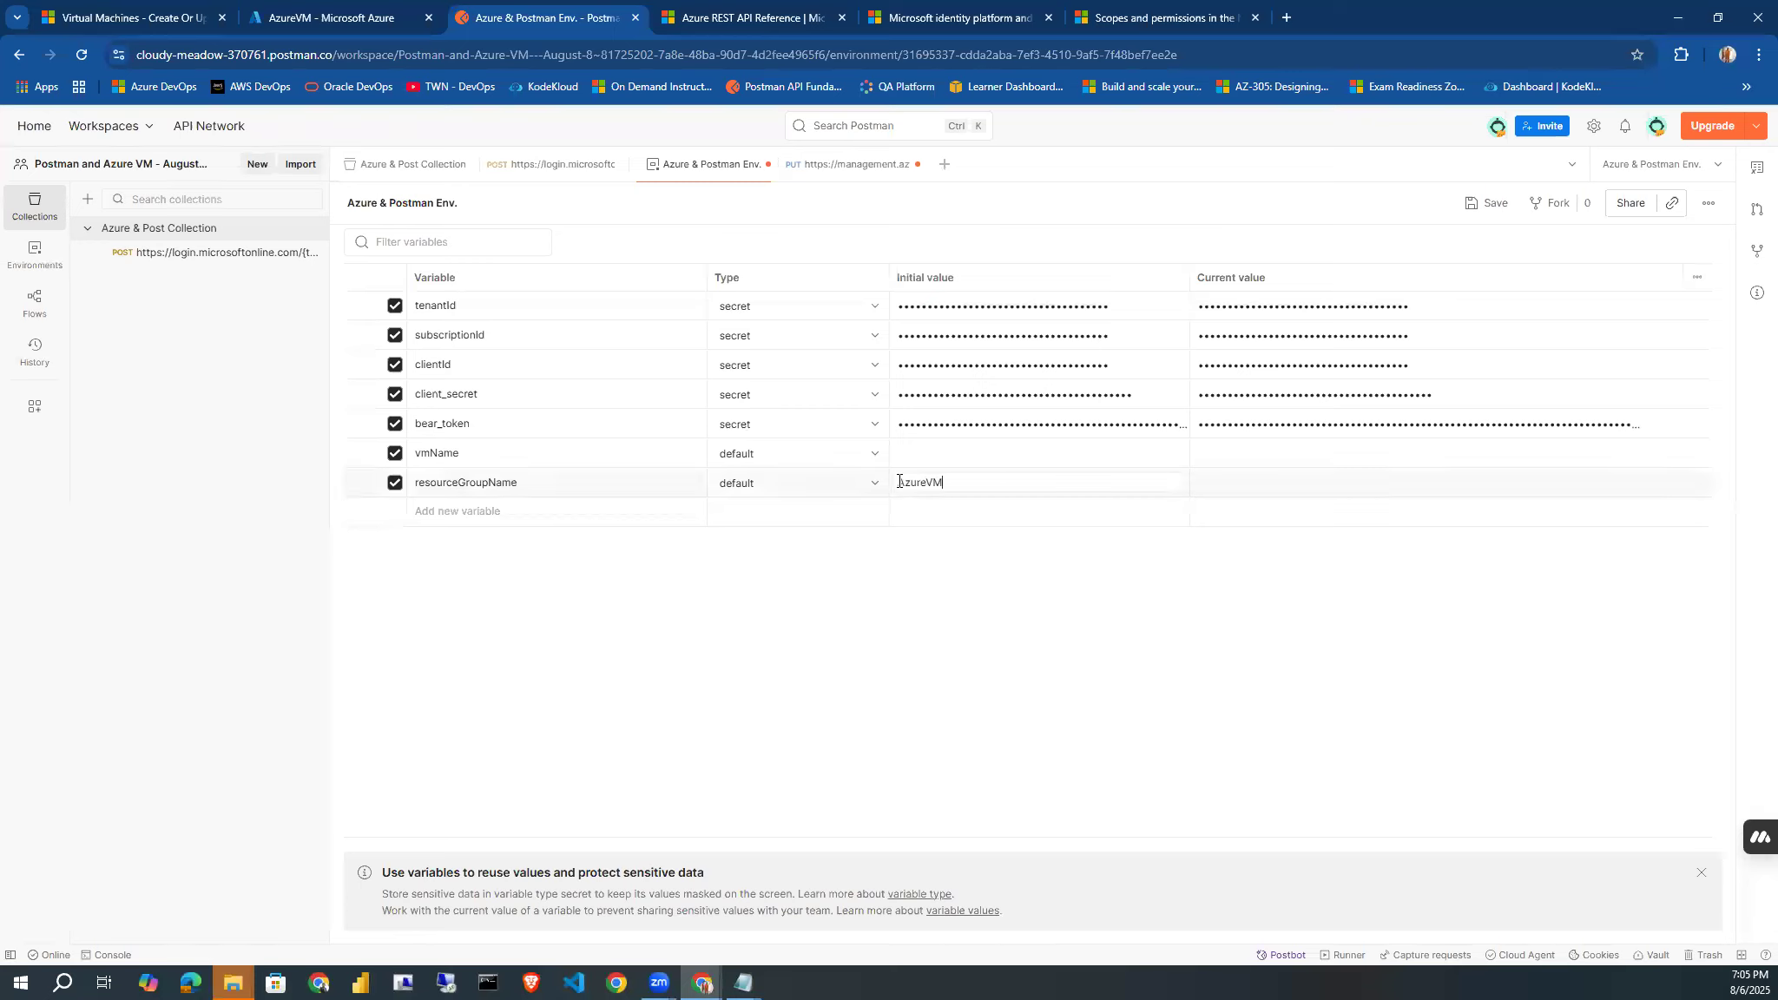
{"action": "left_click", "coordinate": [915, 582]}
Set the initial value of the vmName variable to "Postman-API-VM".
{"action": "left_click", "coordinate": [905, 459]}
{"action": "type", "text": "Postman-API-VM"}
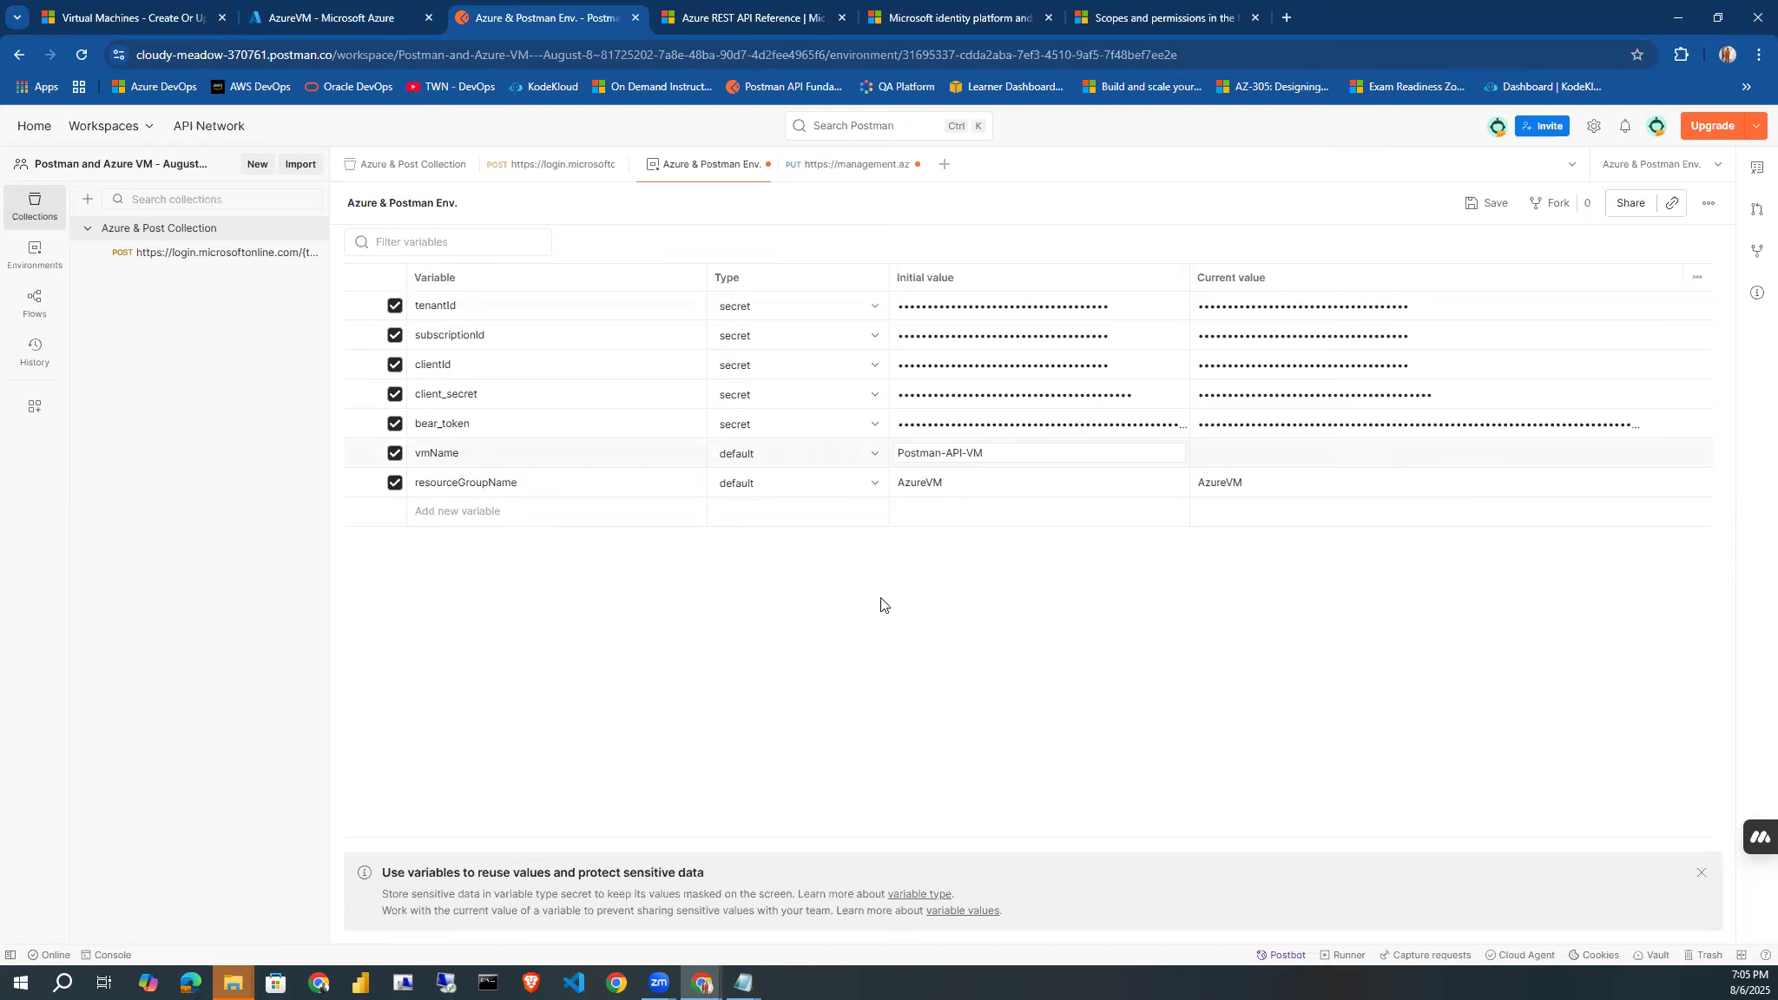
{"action": "left_click", "coordinate": [879, 625]}
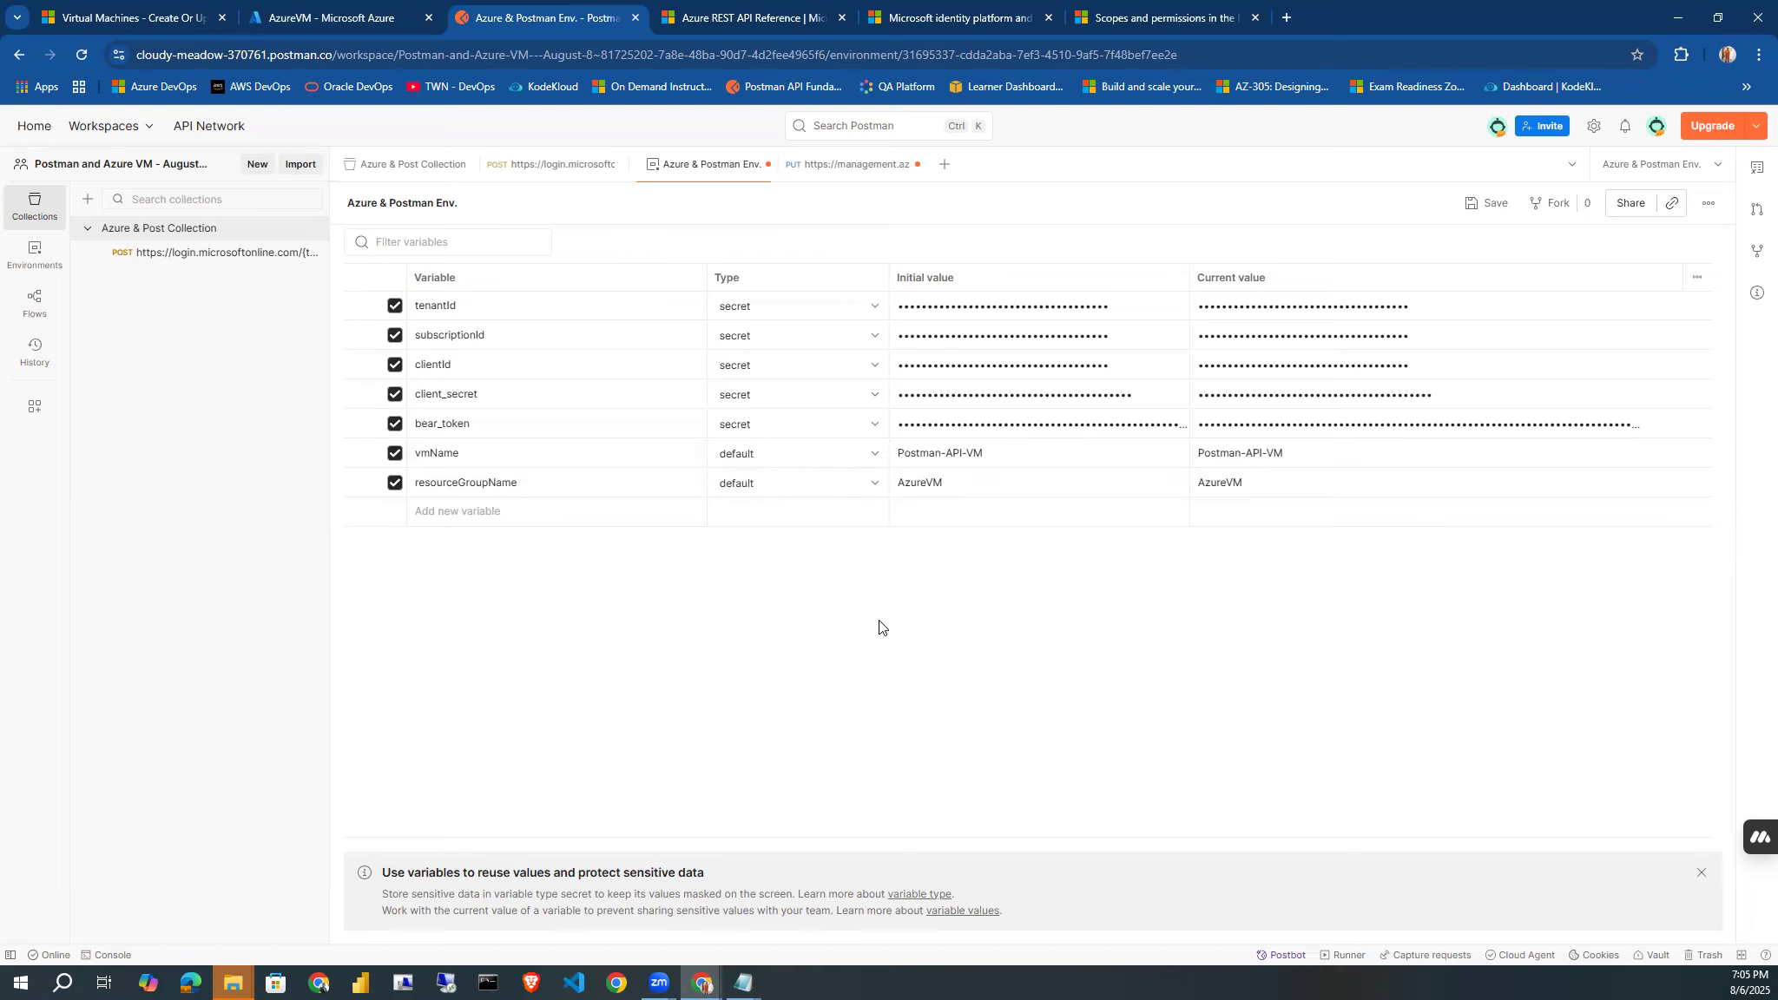
Save the environment and replace the resource group placeholder in the PUT request URL with the {{resourceGroupName}} variable.
{"action": "left_click", "coordinate": [1487, 204]}
{"action": "left_click", "coordinate": [828, 169]}
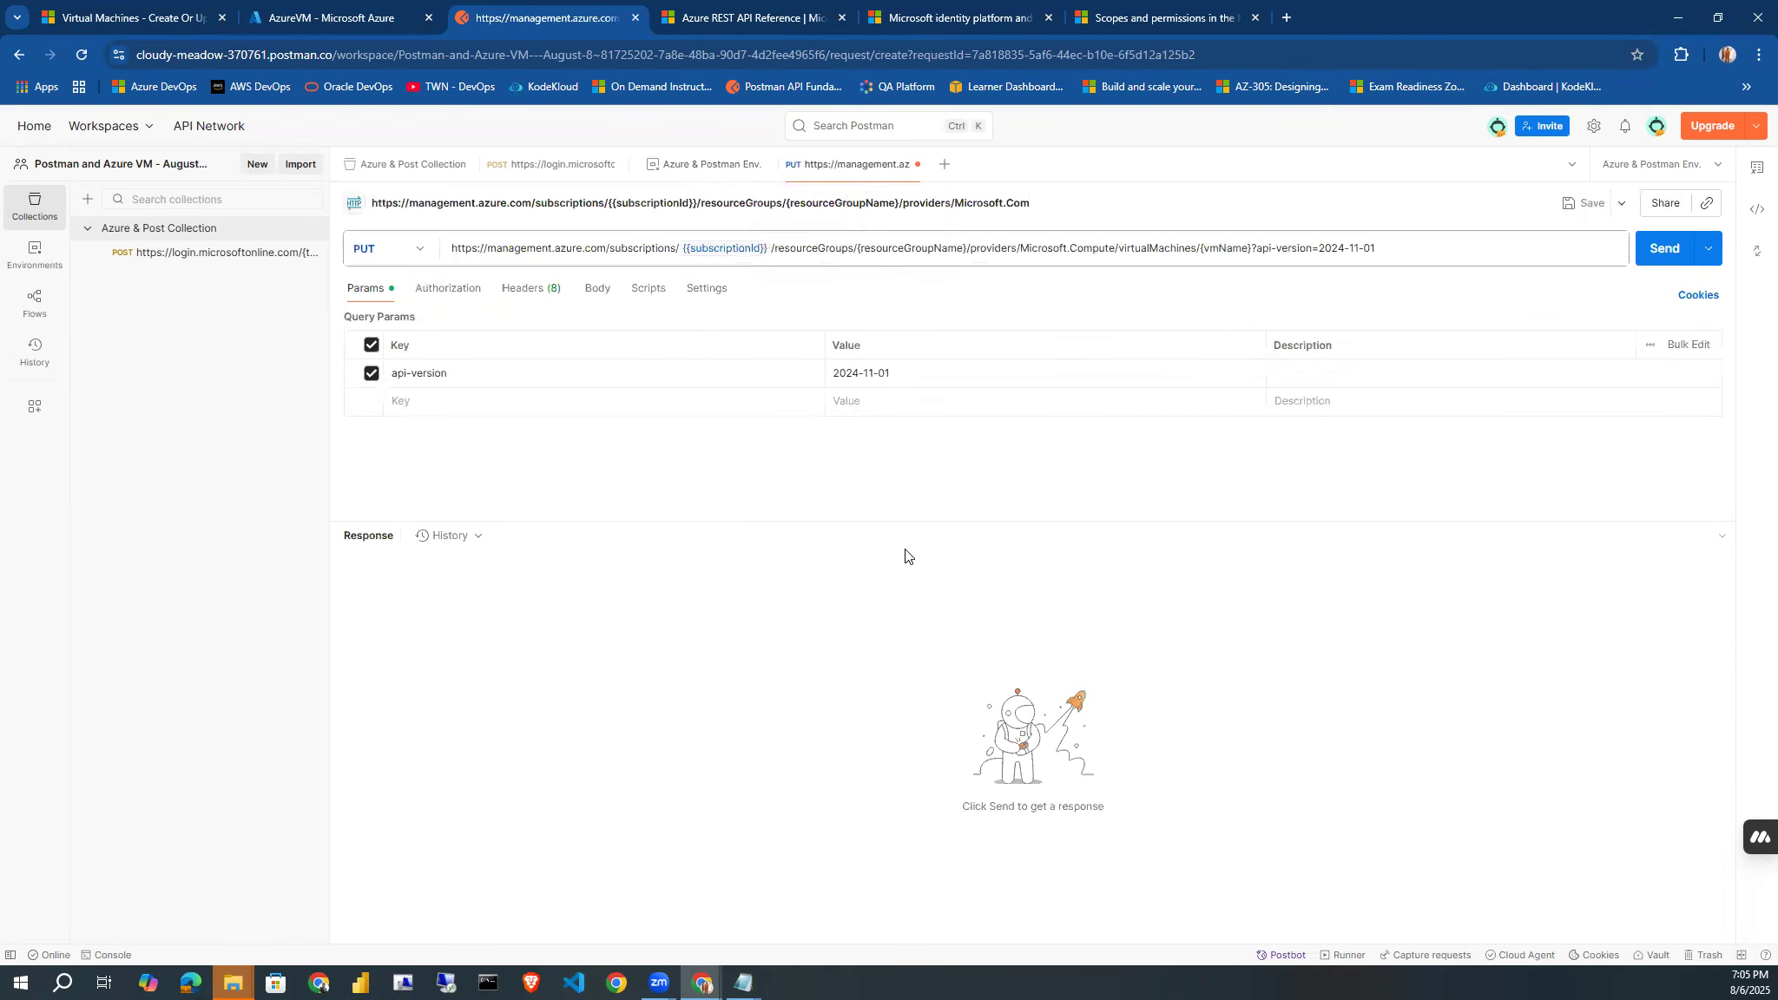
{"action": "left_click", "coordinate": [925, 248]}
{"action": "left_click", "coordinate": [926, 248]}
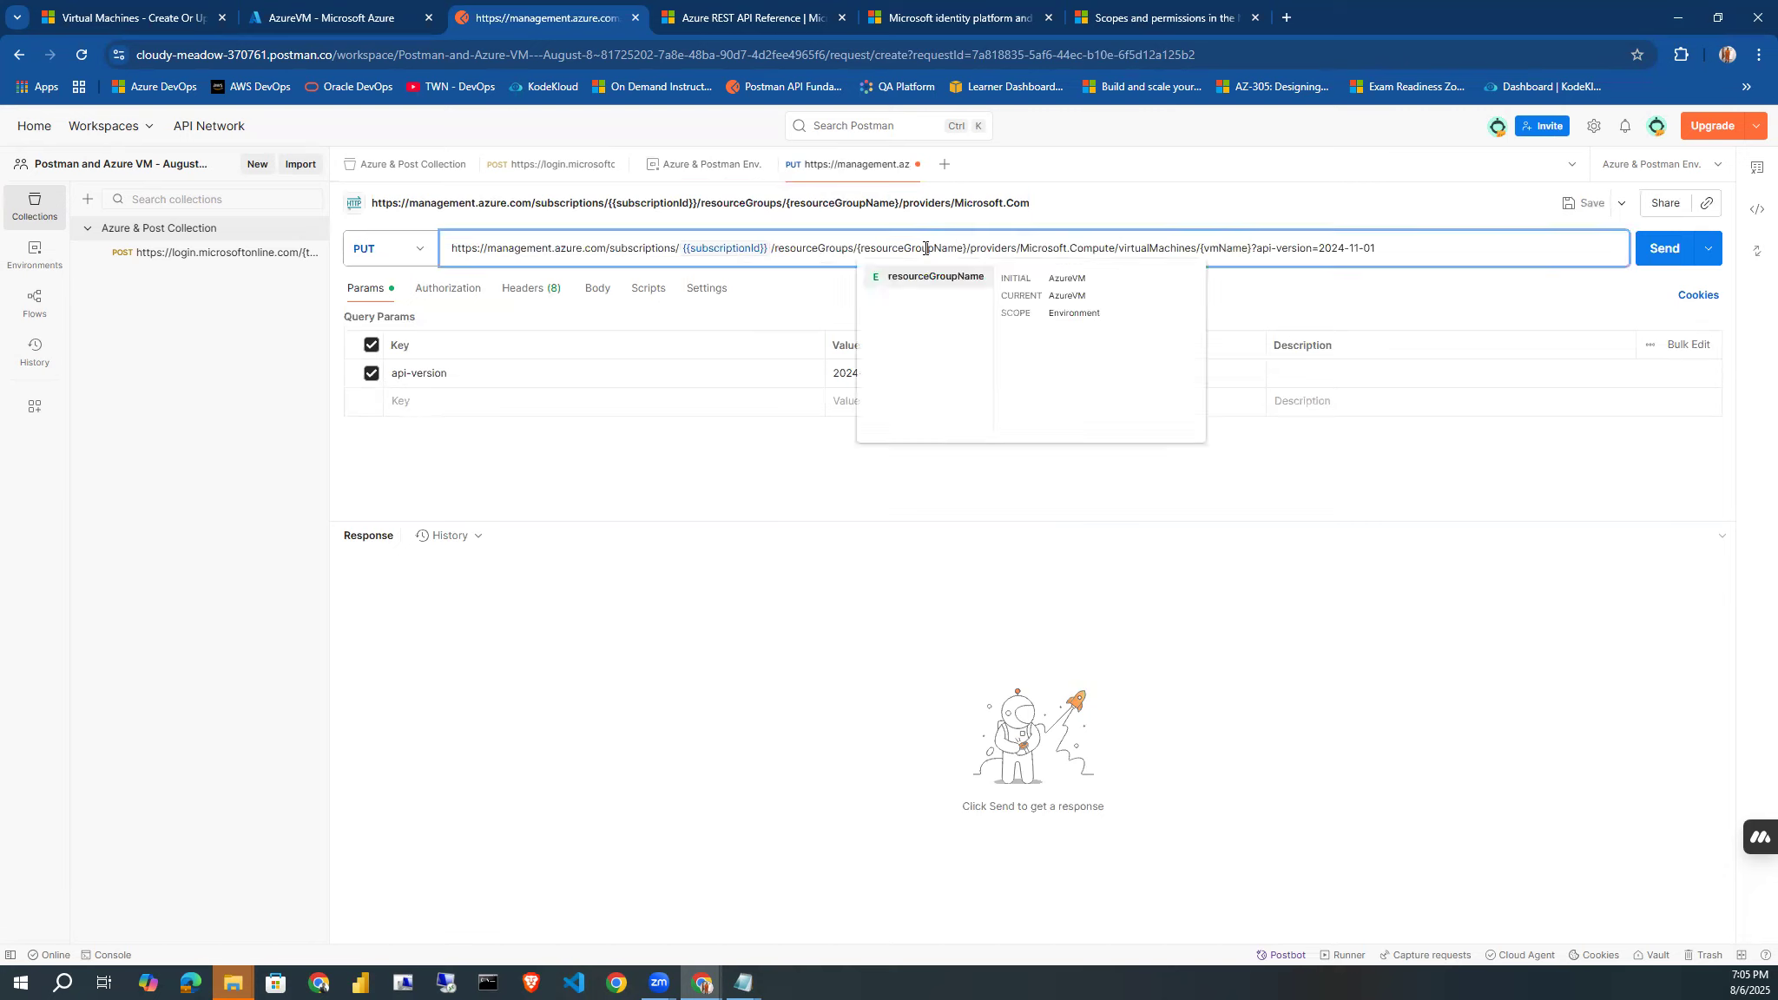
{"action": "left_click", "coordinate": [935, 278]}
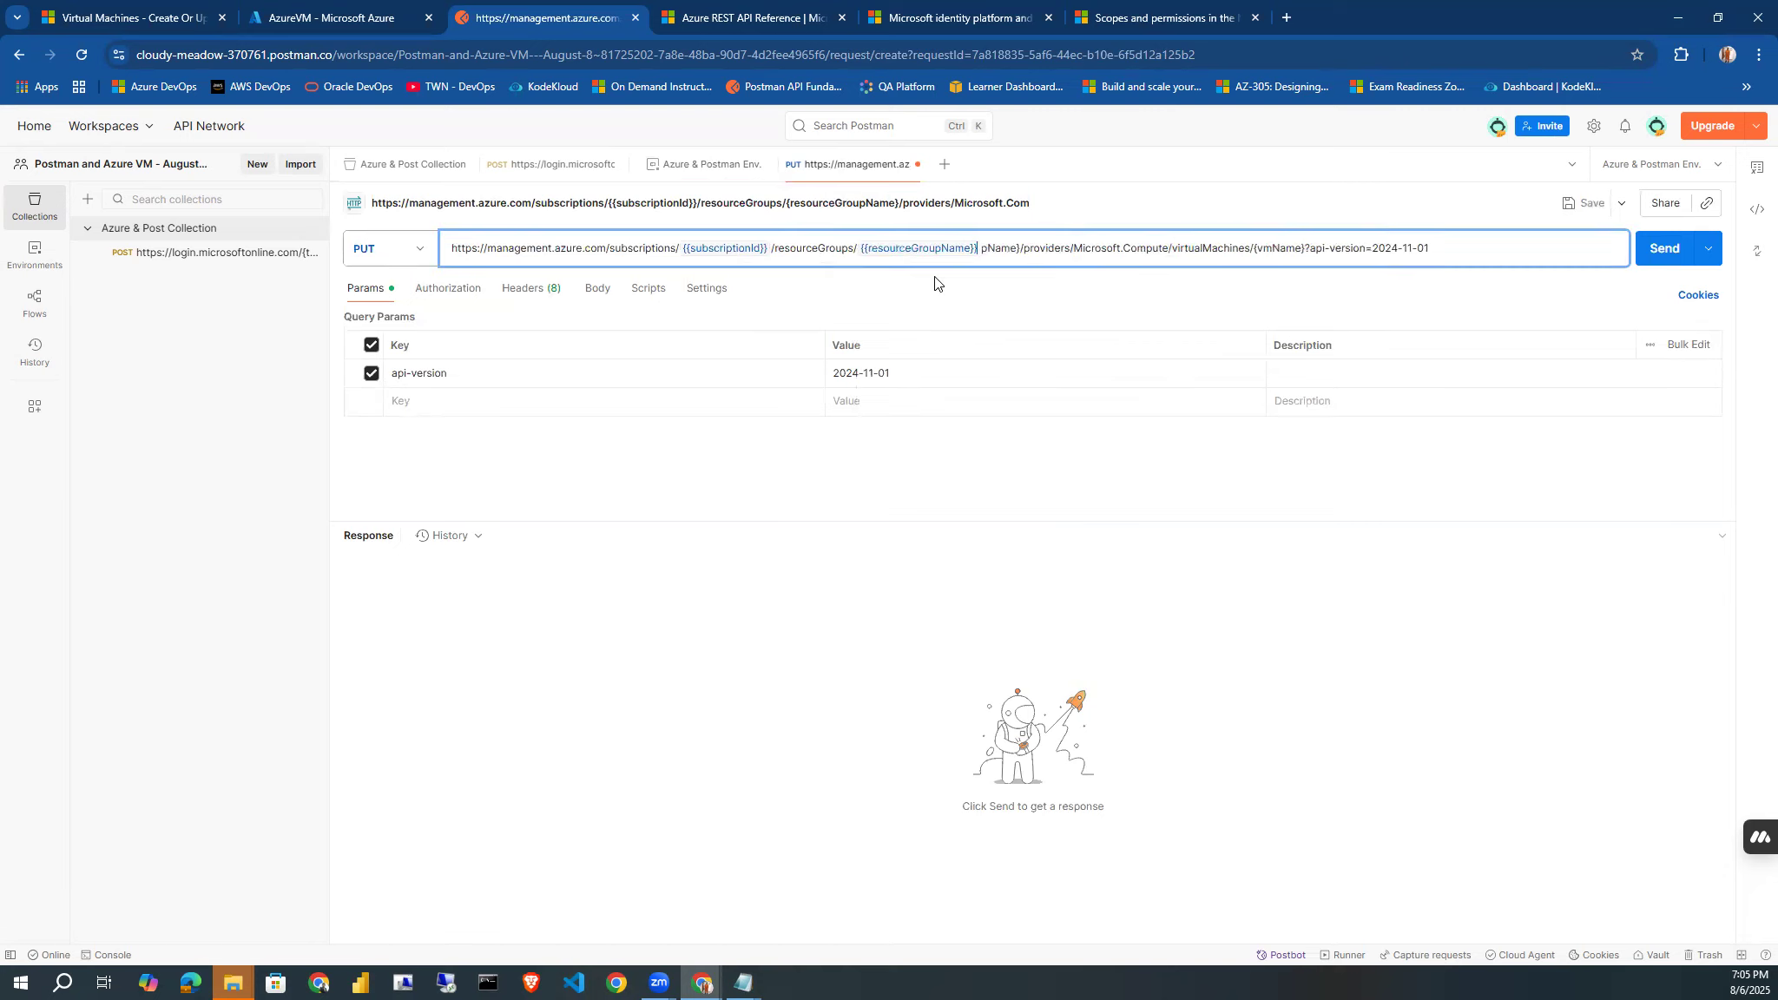
{"action": "key", "text": "Delete"}
{"action": "key", "text": "Delete"}
{"action": "key", "text": "Delete"}
{"action": "key", "text": "Delete"}
{"action": "key", "text": "Delete"}
{"action": "key", "text": "Delete"}
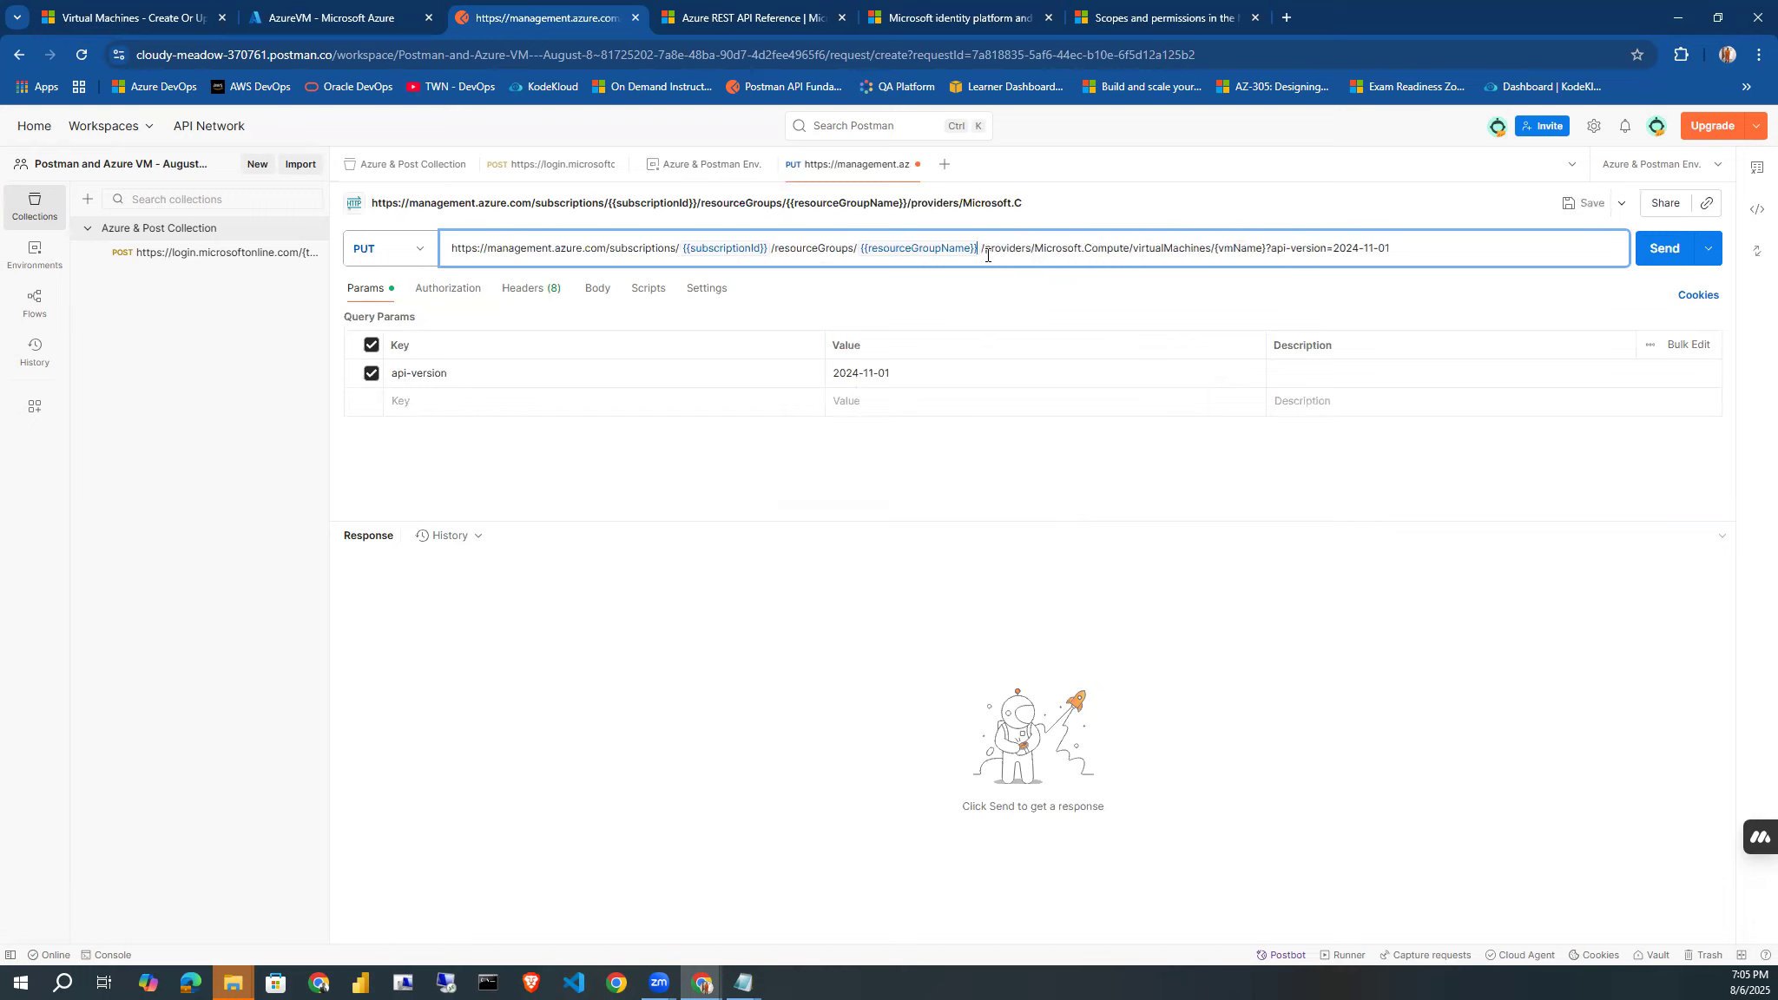
Replace the virtual machine name placeholder in the request URL with the {{vmName}} variable.
{"action": "left_click", "coordinate": [1234, 248]}
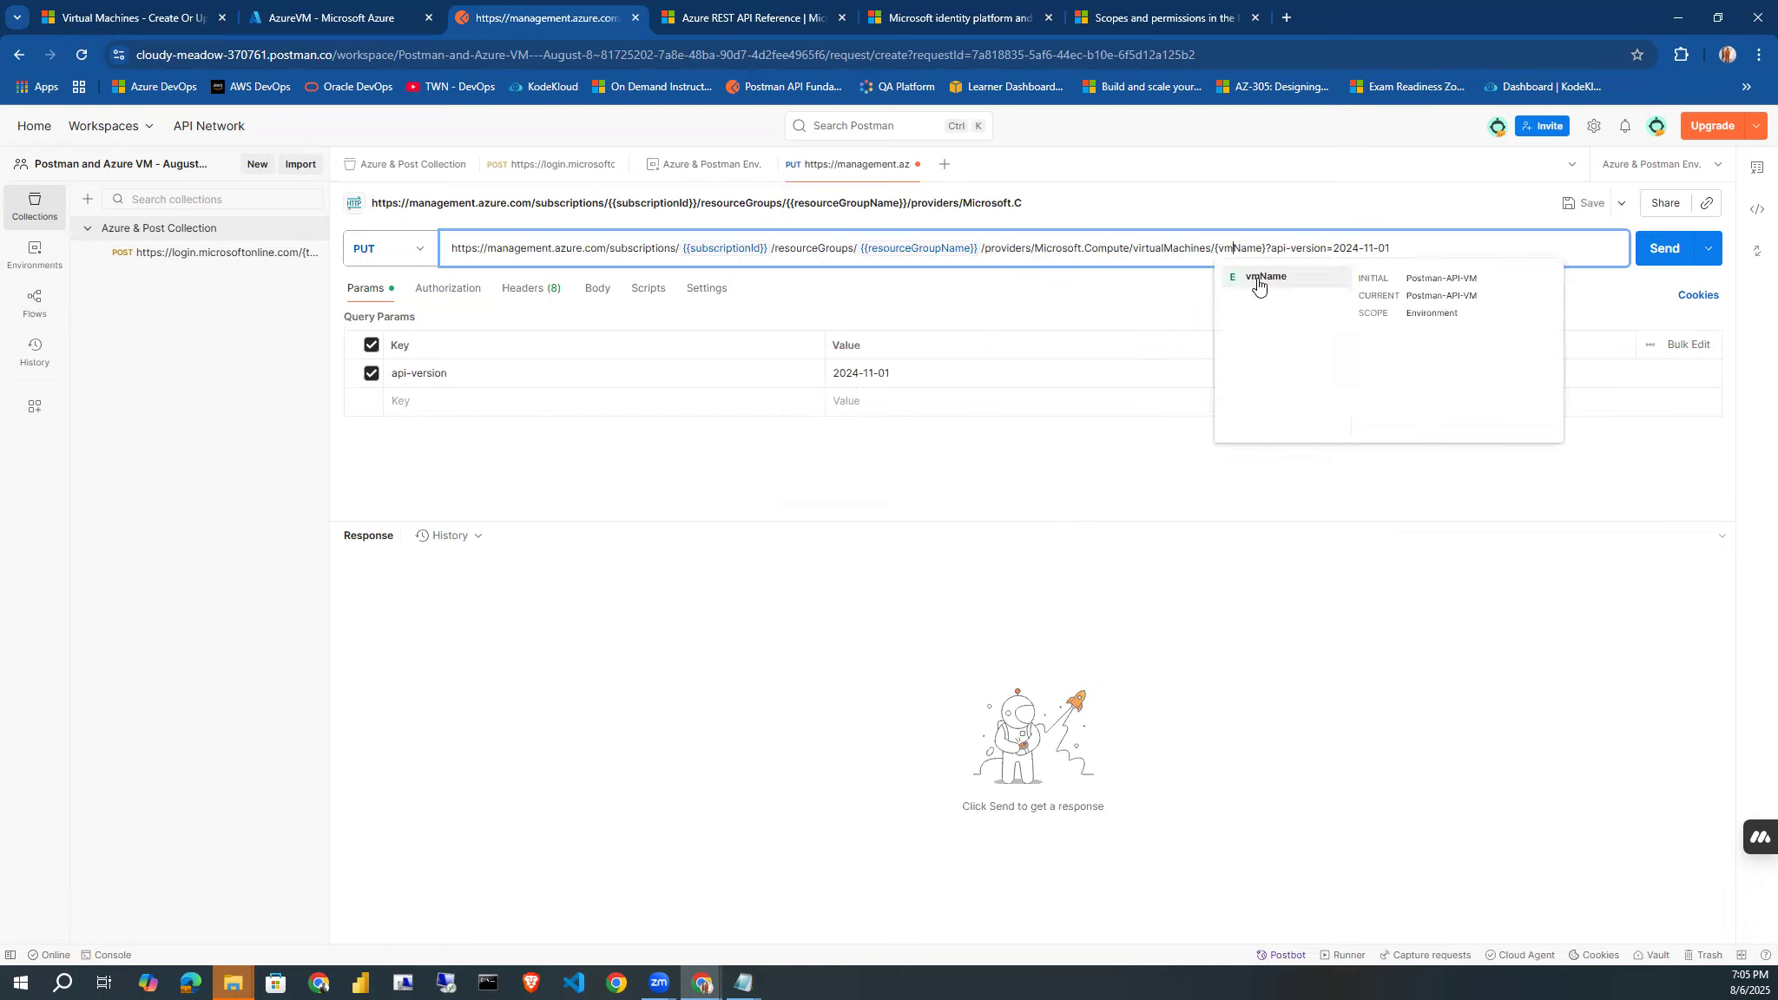
{"action": "left_click", "coordinate": [1259, 278]}
{"action": "key", "text": "Delete"}
{"action": "key", "text": "Delete"}
{"action": "key", "text": "Delete"}
{"action": "key", "text": "Delete"}
{"action": "key", "text": "Delete"}
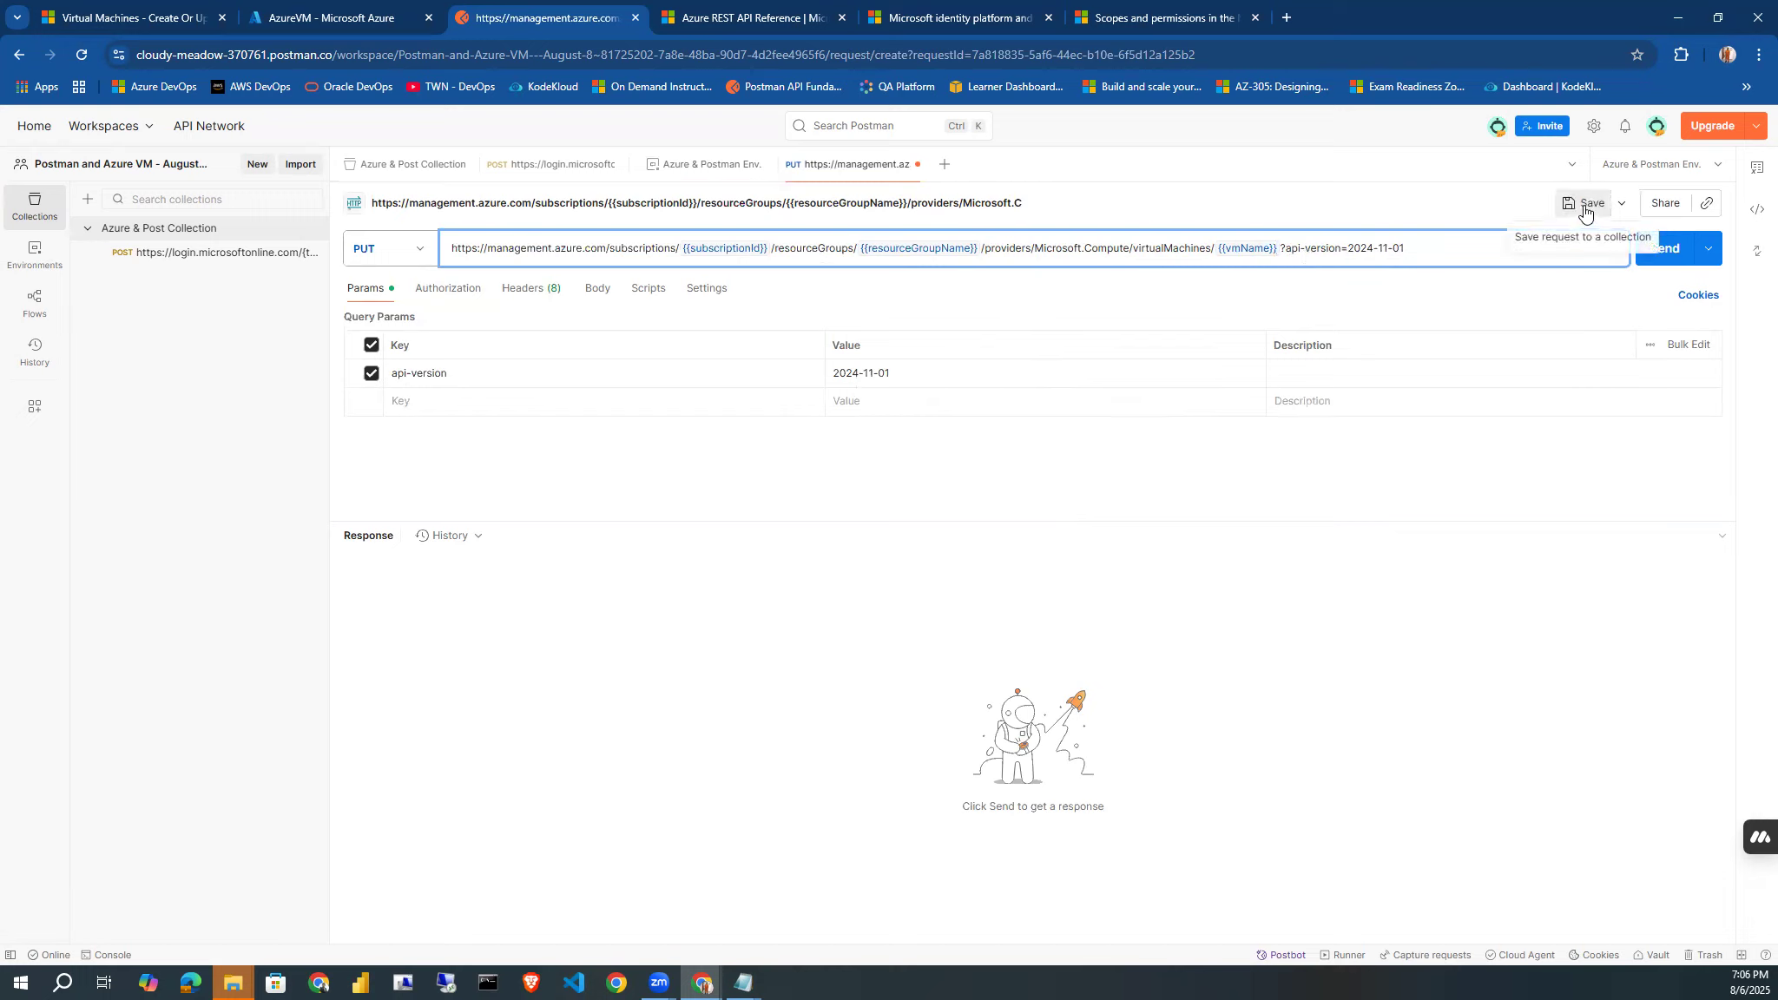
{"action": "left_click", "coordinate": [819, 686]}
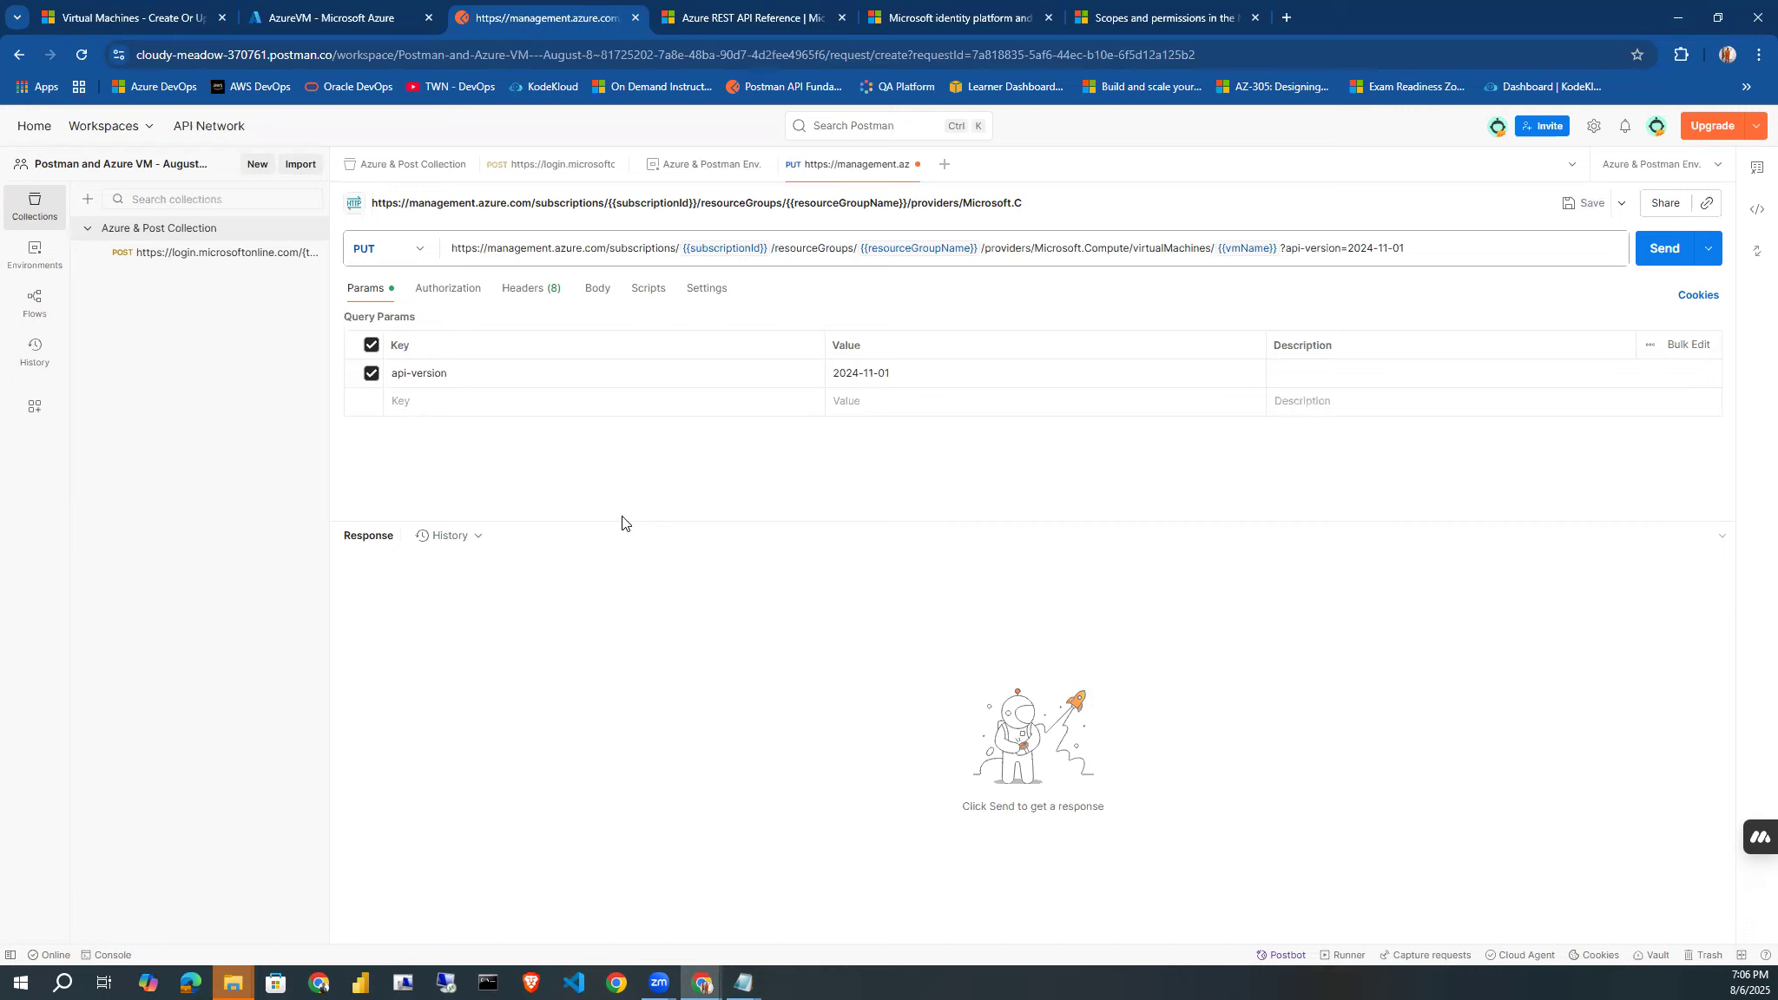
Set the PUT request's body format to raw JSON.
{"action": "left_click", "coordinate": [597, 295]}
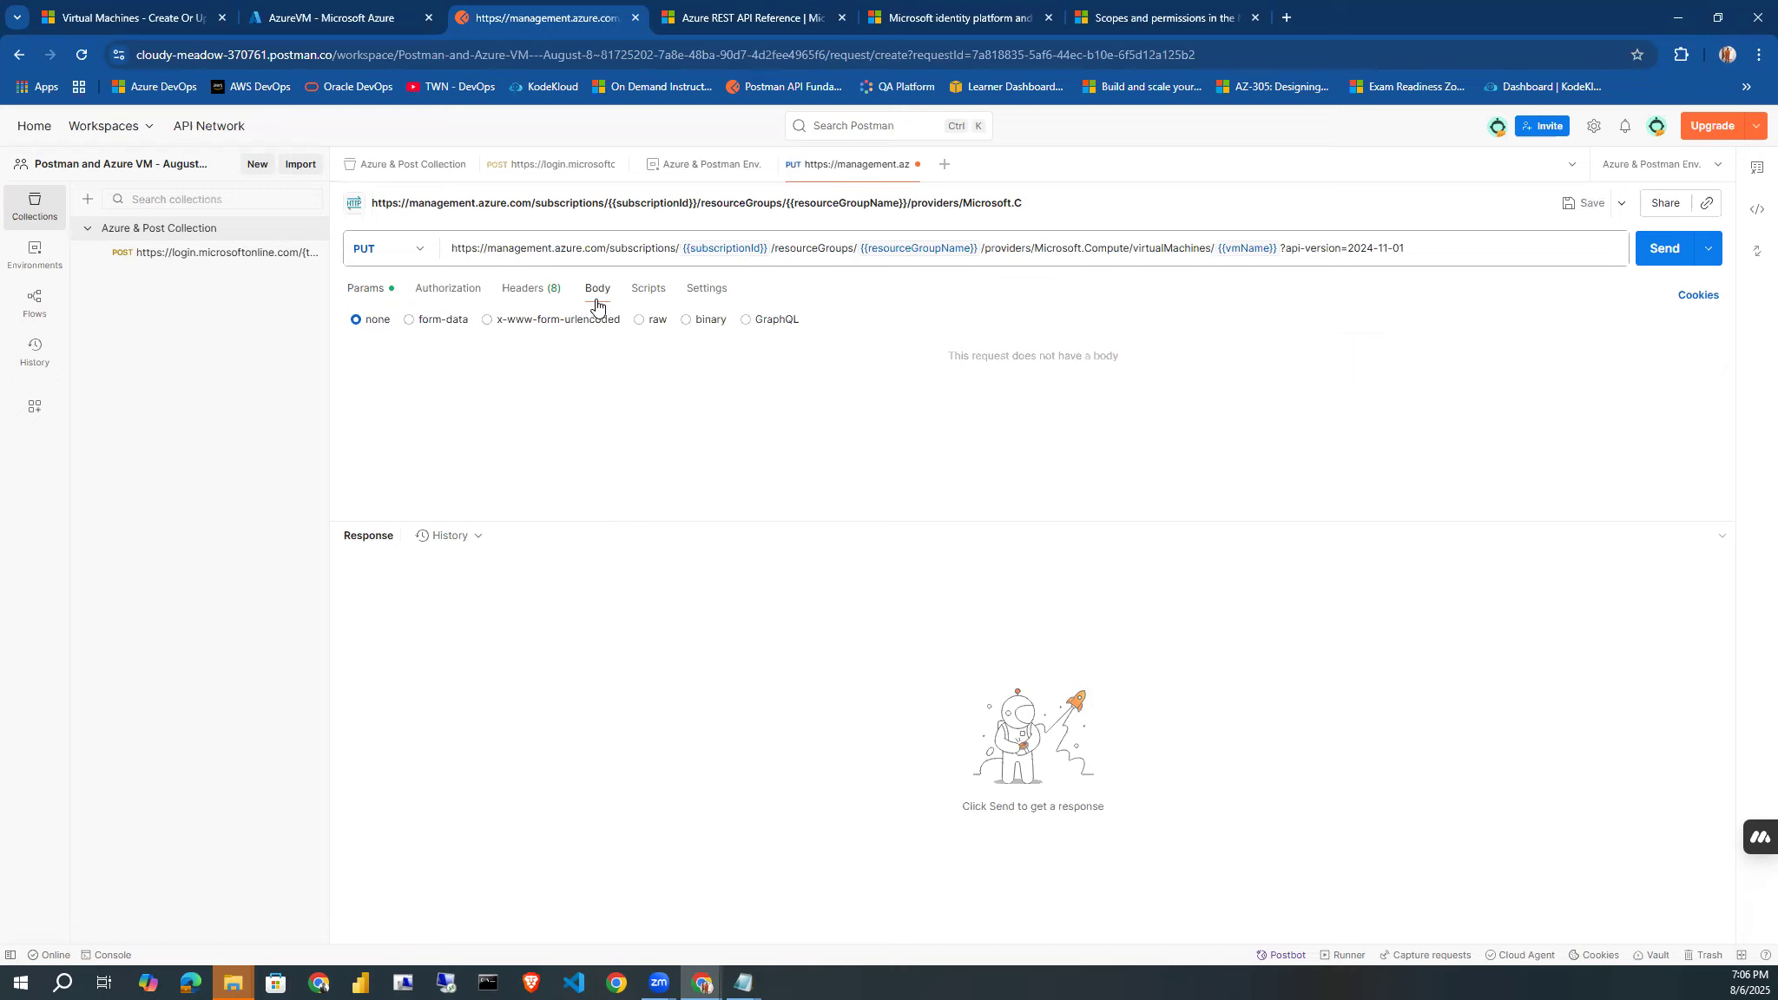
{"action": "left_click", "coordinate": [641, 323]}
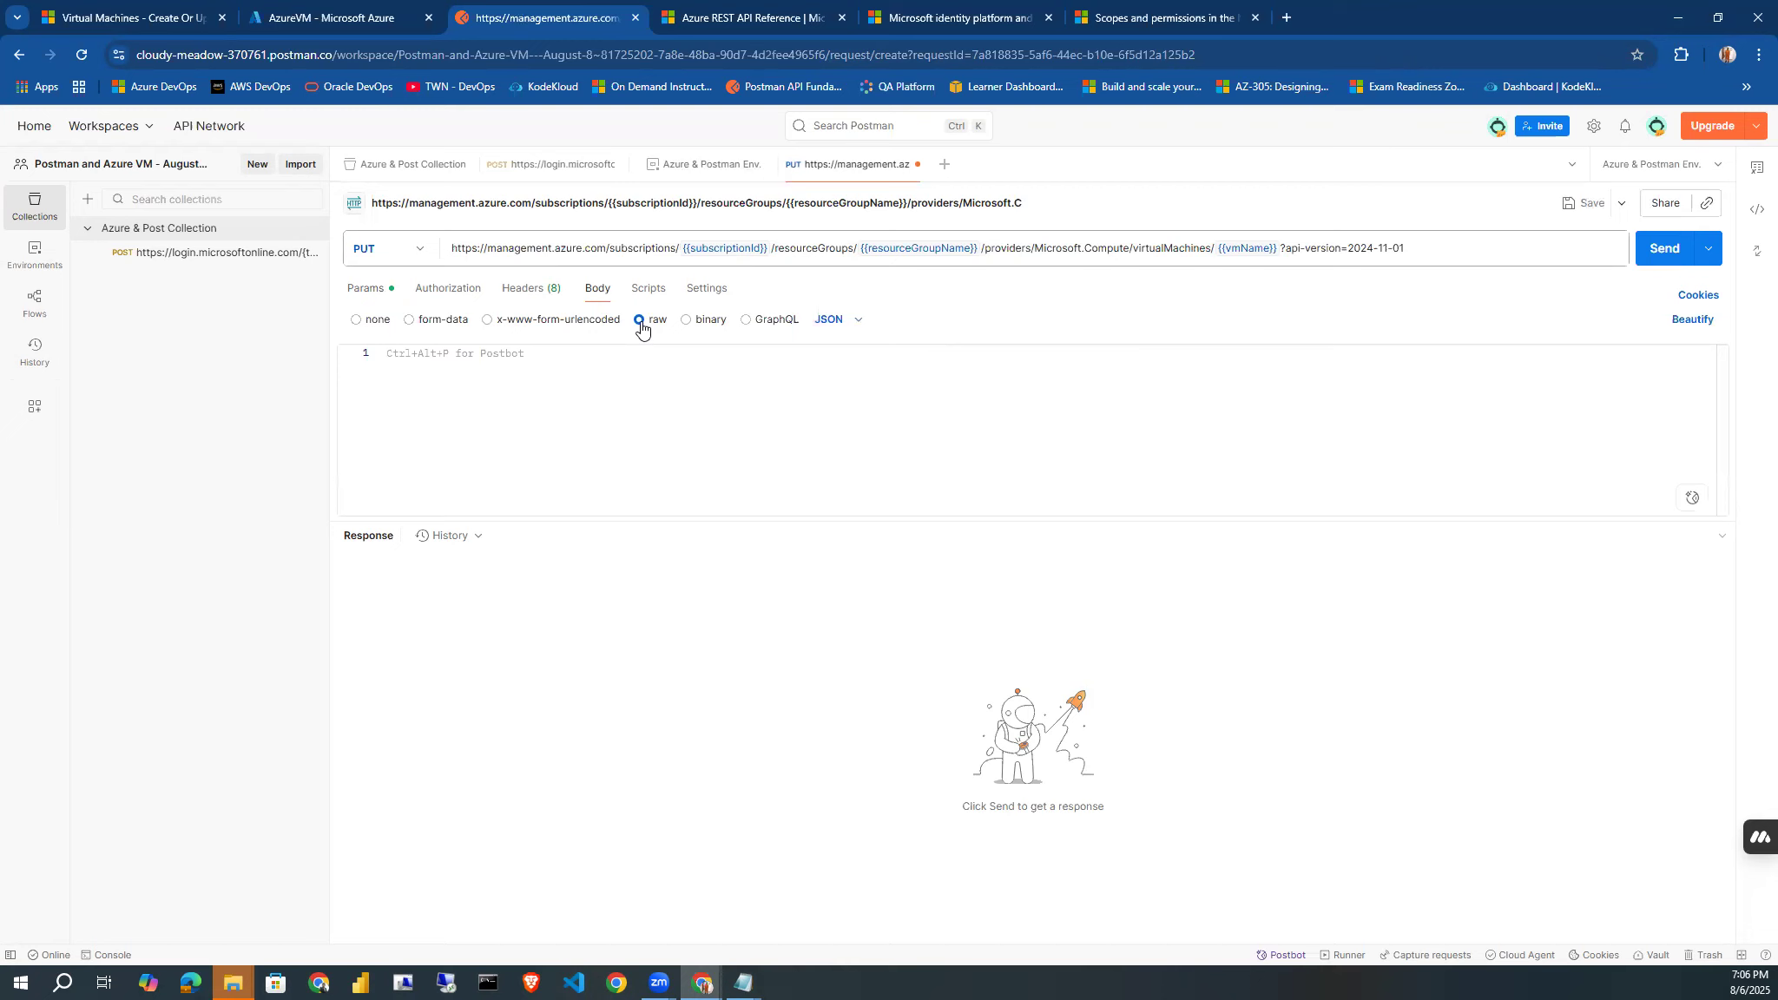
{"action": "left_click", "coordinate": [626, 380]}
Switch to the Microsoft Learn Create Or Update page and examine the sample request body for a custom-image VM from an unmanaged generalized OS image.
{"action": "left_click", "coordinate": [147, 19]}
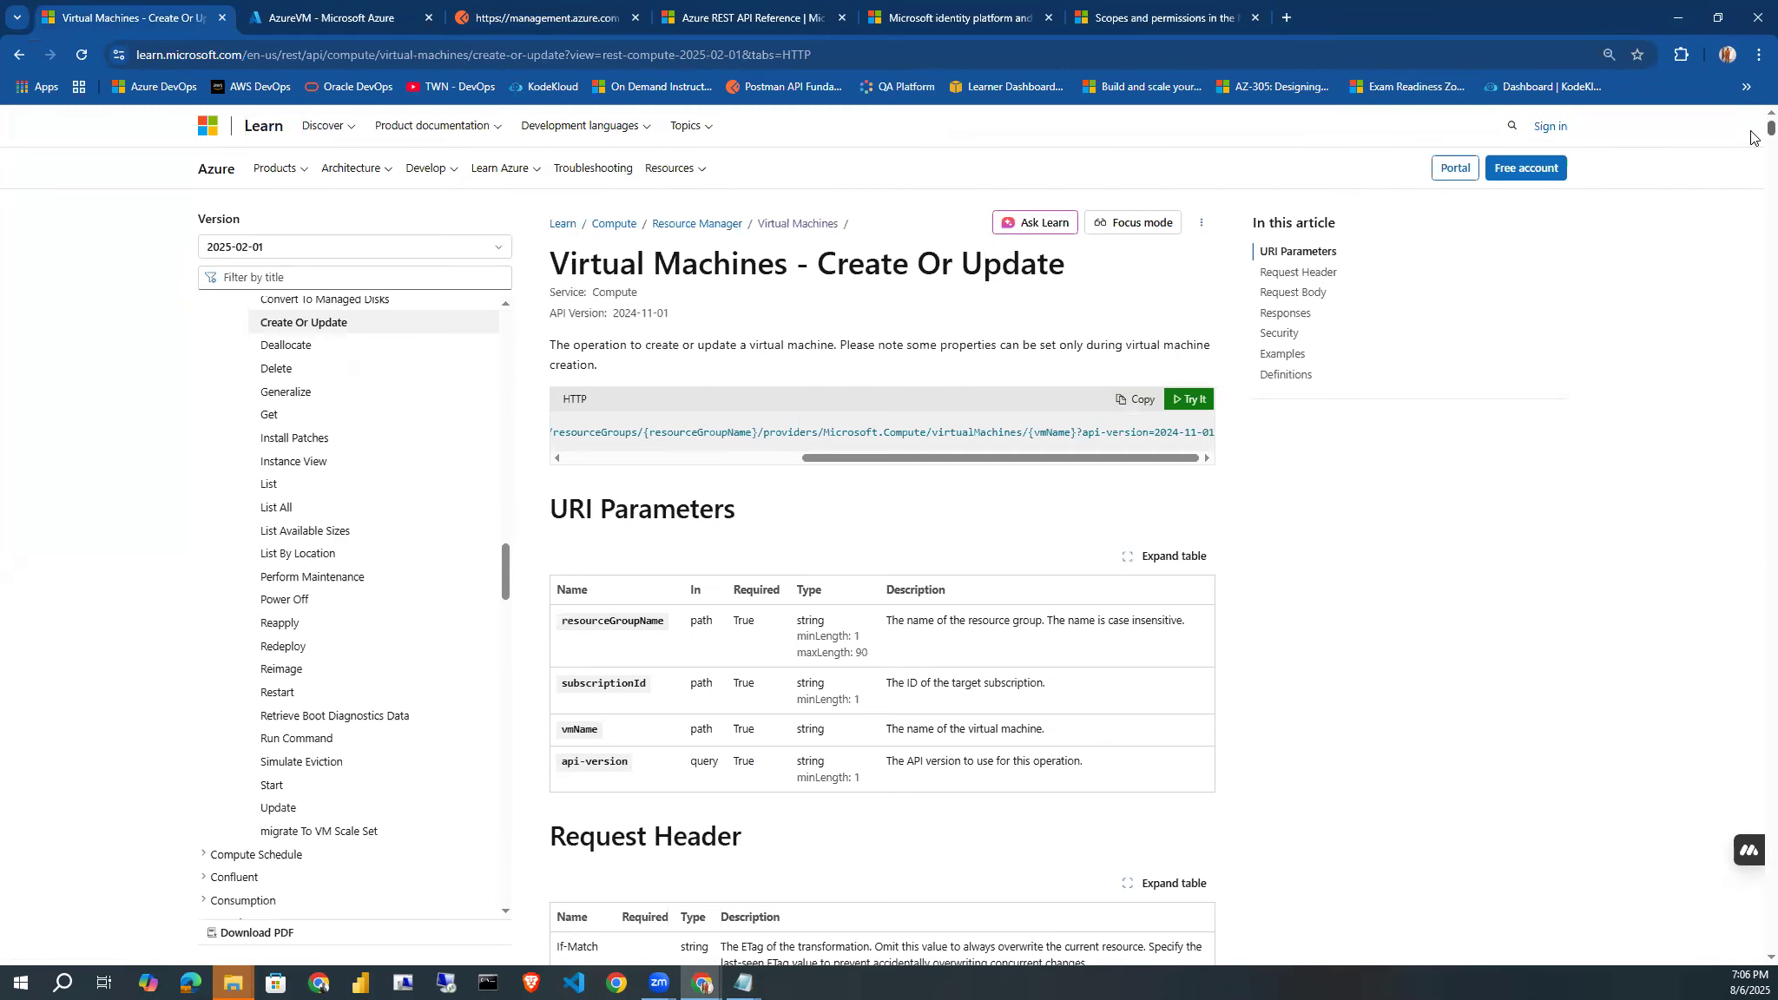
{"action": "scroll", "coordinate": [1751, 137], "scroll_direction": "down", "scroll_amount": 20}
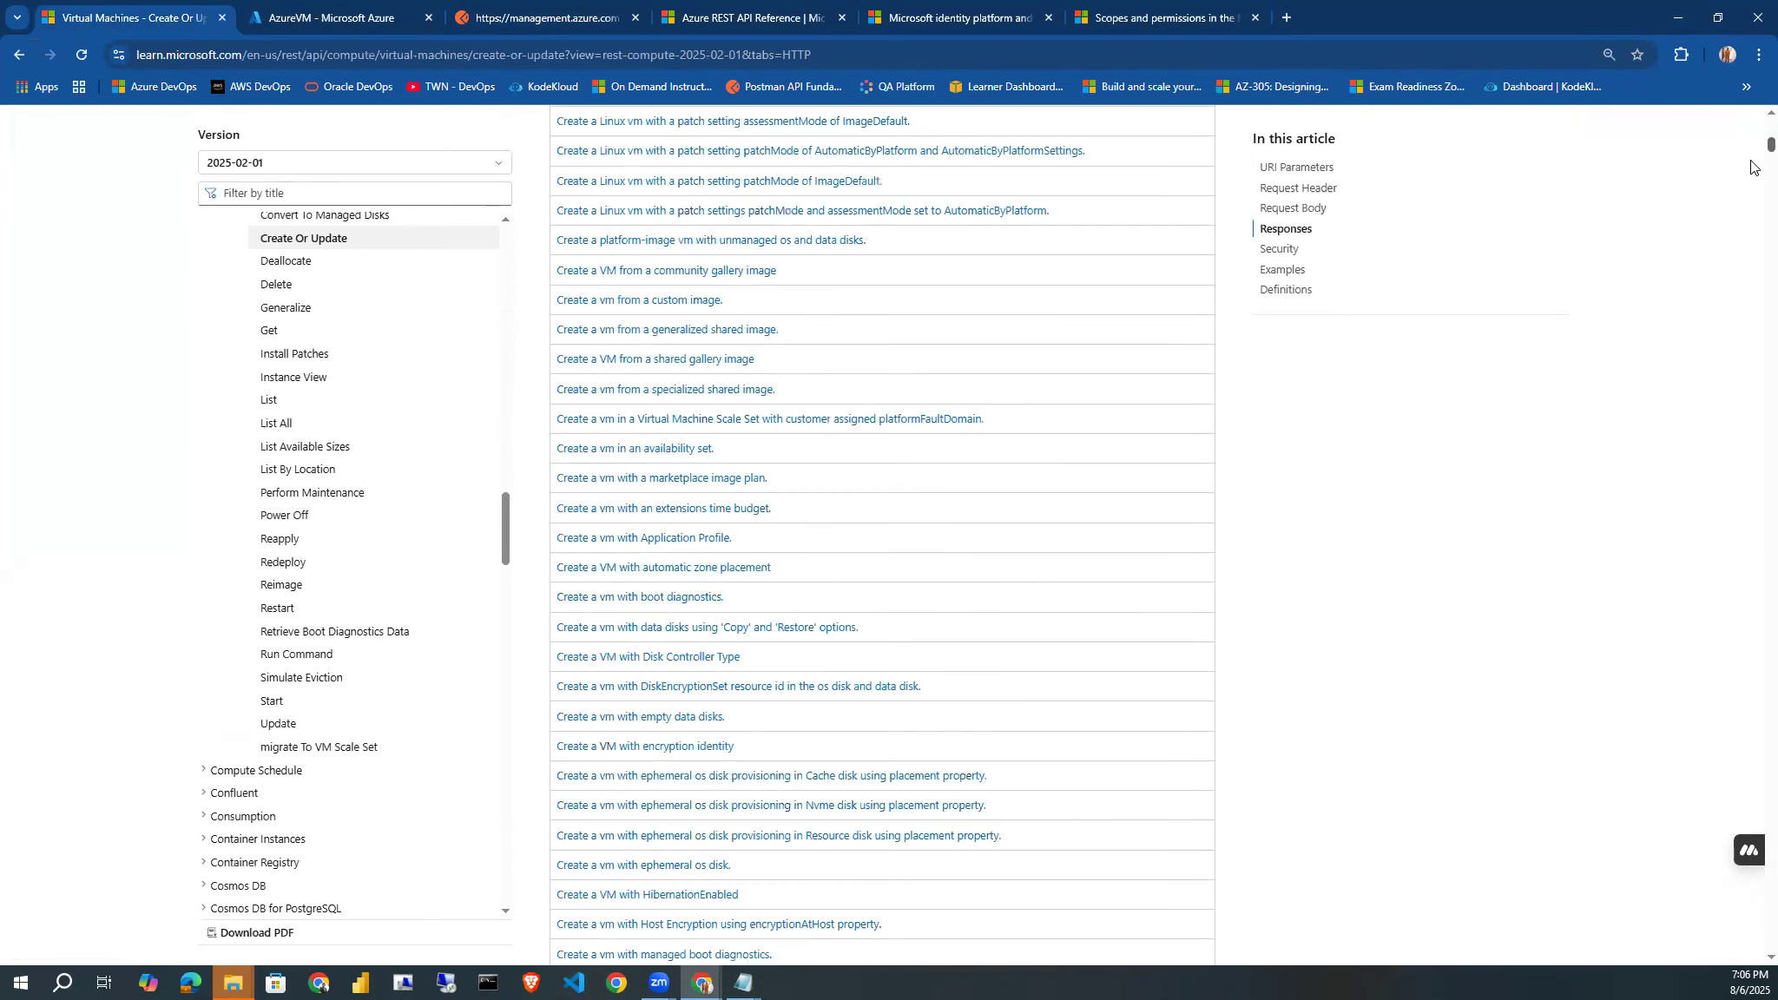
{"action": "scroll", "coordinate": [1750, 165], "scroll_direction": "down", "scroll_amount": 15}
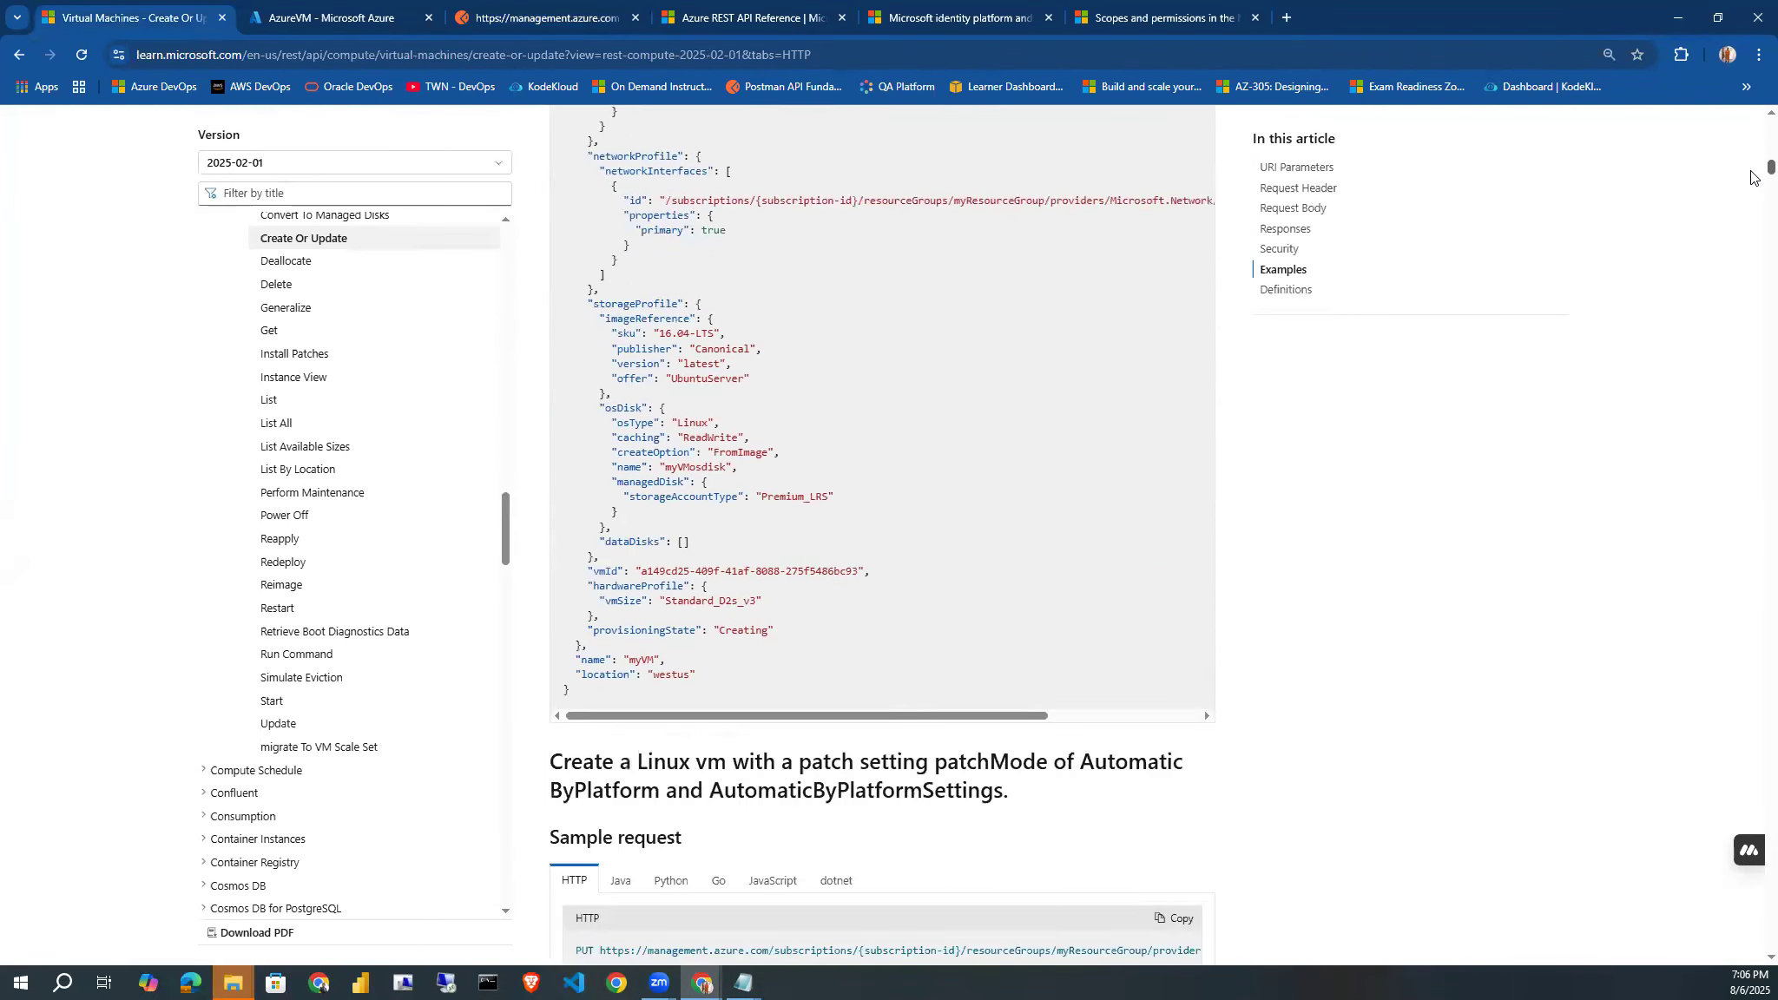
{"action": "scroll", "coordinate": [1751, 177], "scroll_direction": "down", "scroll_amount": 10}
{"action": "scroll", "coordinate": [1751, 182], "scroll_direction": "down", "scroll_amount": 15}
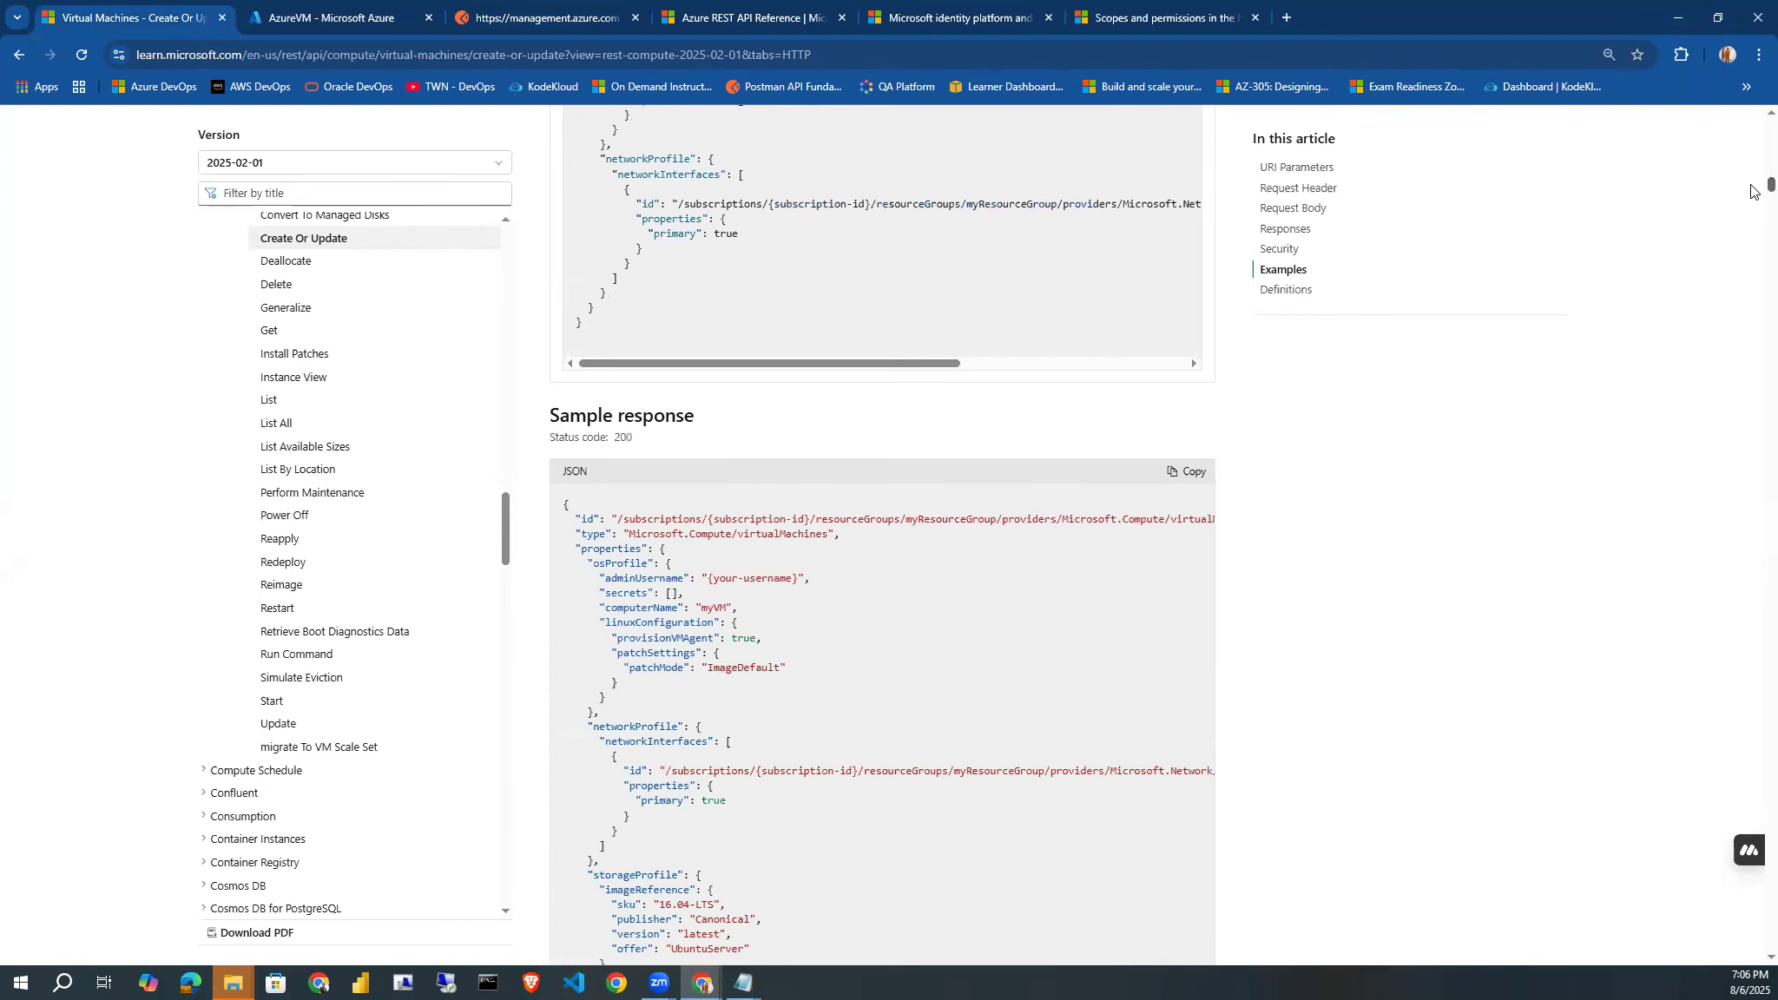
{"action": "scroll", "coordinate": [1751, 188], "scroll_direction": "up", "scroll_amount": 10}
{"action": "scroll", "coordinate": [1751, 189], "scroll_direction": "down", "scroll_amount": 15}
{"action": "scroll", "coordinate": [1751, 201], "scroll_direction": "down", "scroll_amount": 5}
{"action": "scroll", "coordinate": [1751, 187], "scroll_direction": "up", "scroll_amount": 15}
{"action": "scroll", "coordinate": [1750, 165], "scroll_direction": "up", "scroll_amount": 15}
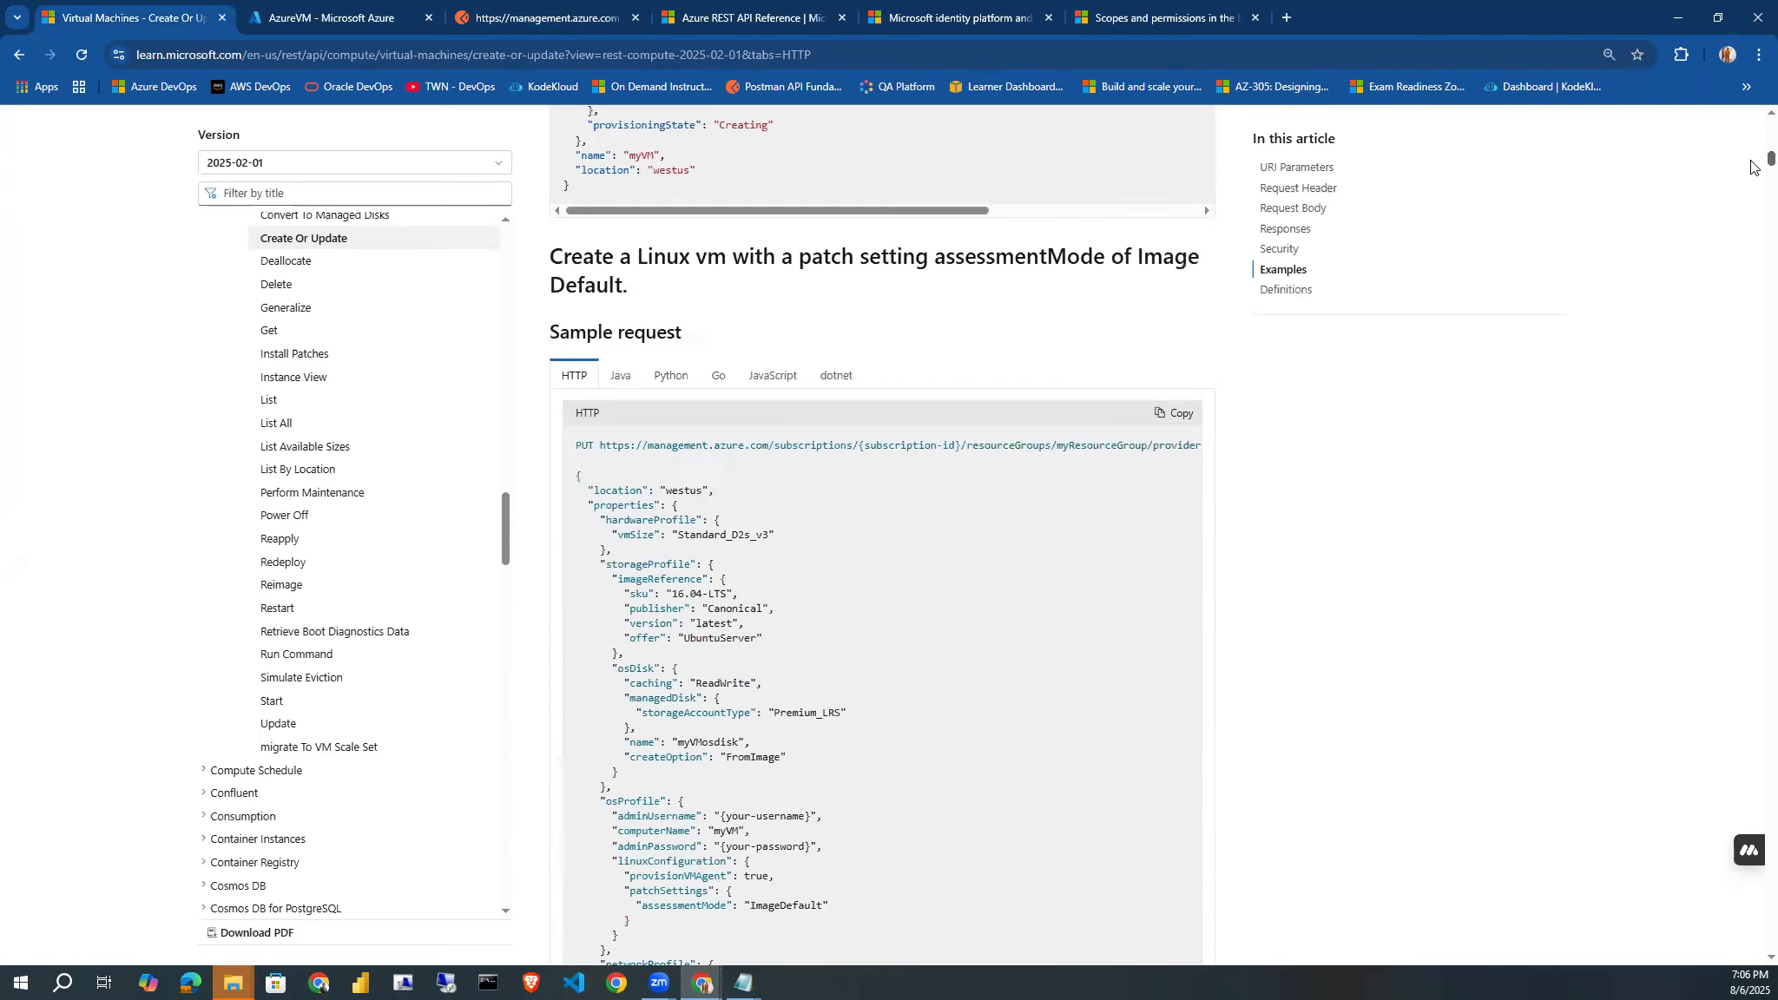
{"action": "scroll", "coordinate": [1751, 158], "scroll_direction": "up", "scroll_amount": 15}
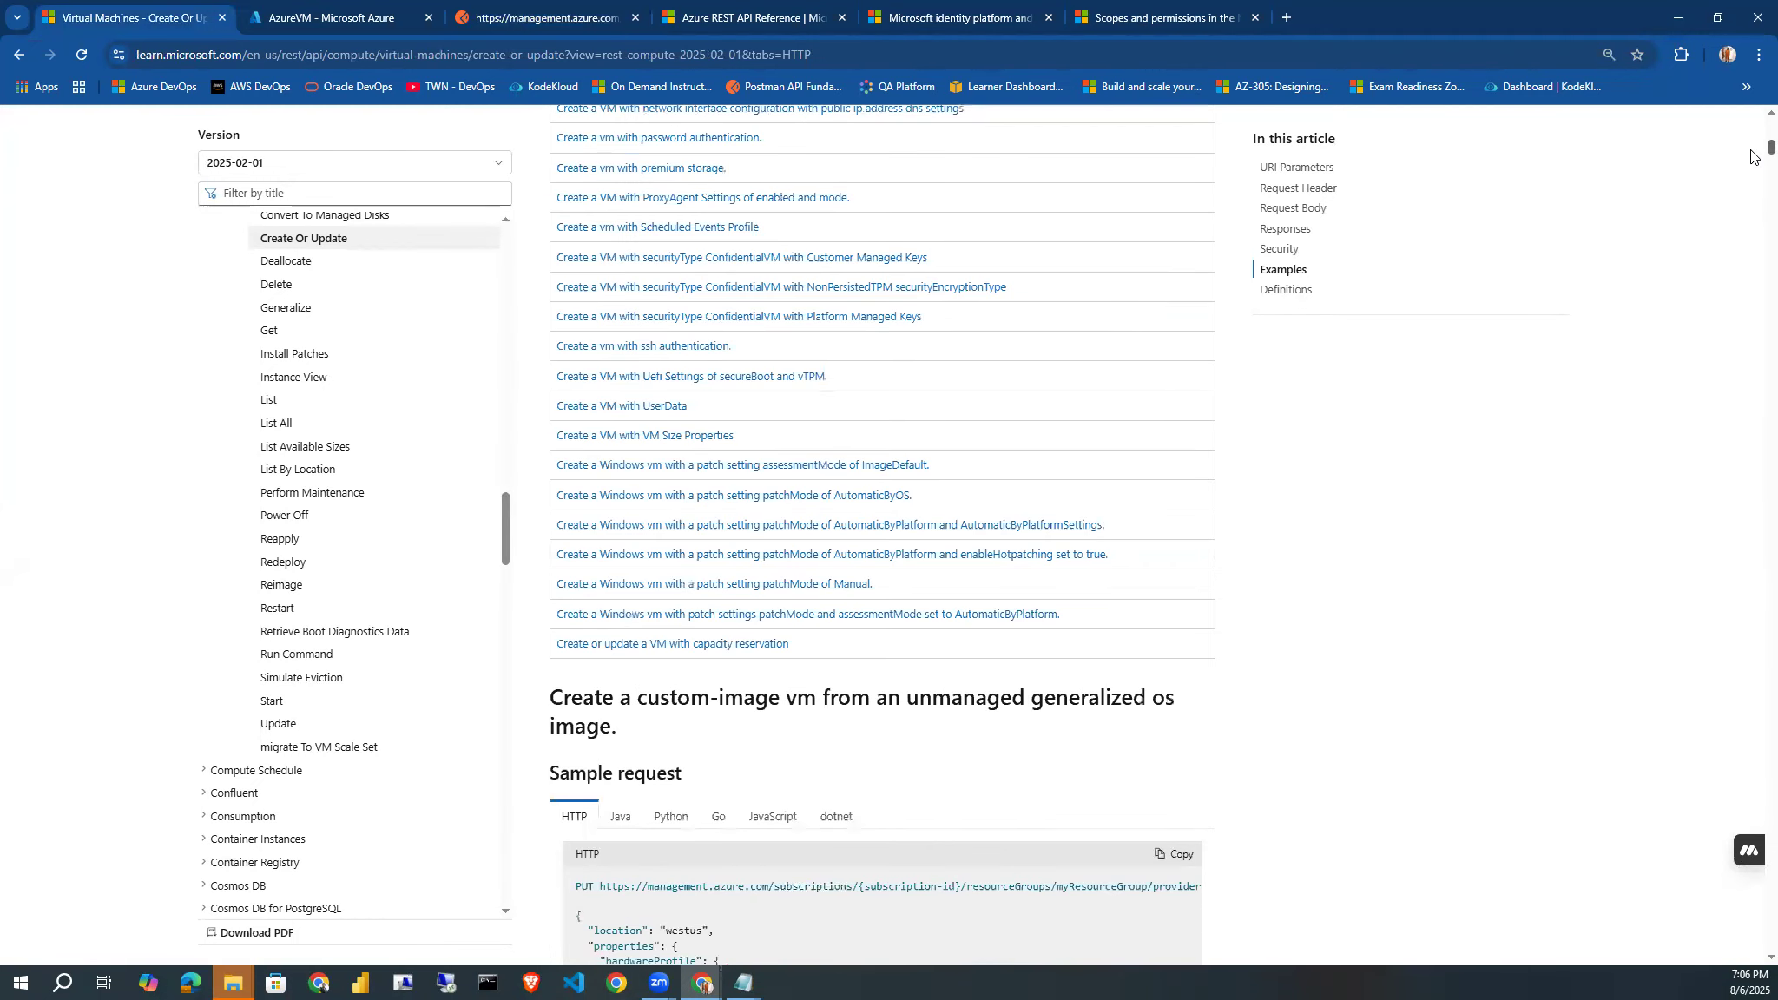
{"action": "scroll", "coordinate": [1751, 156], "scroll_direction": "down", "scroll_amount": 8}
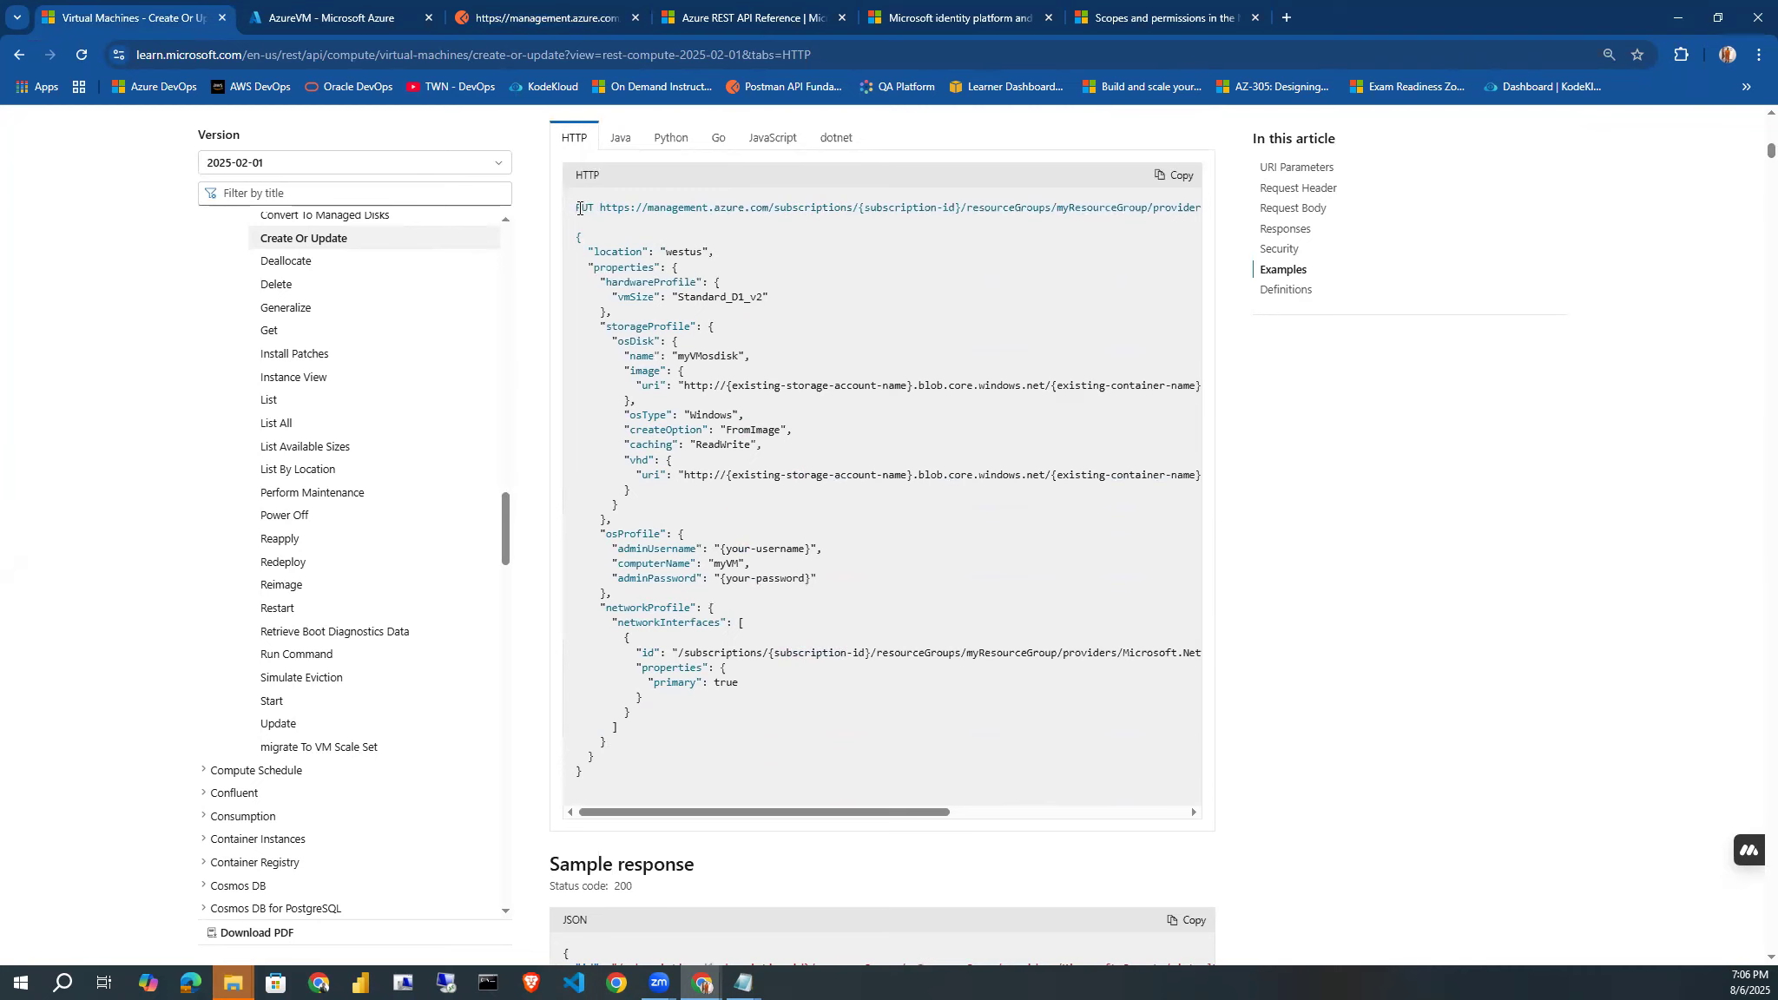
{"action": "left_click_drag", "start_coordinate": [681, 462], "coordinate": [730, 787]}
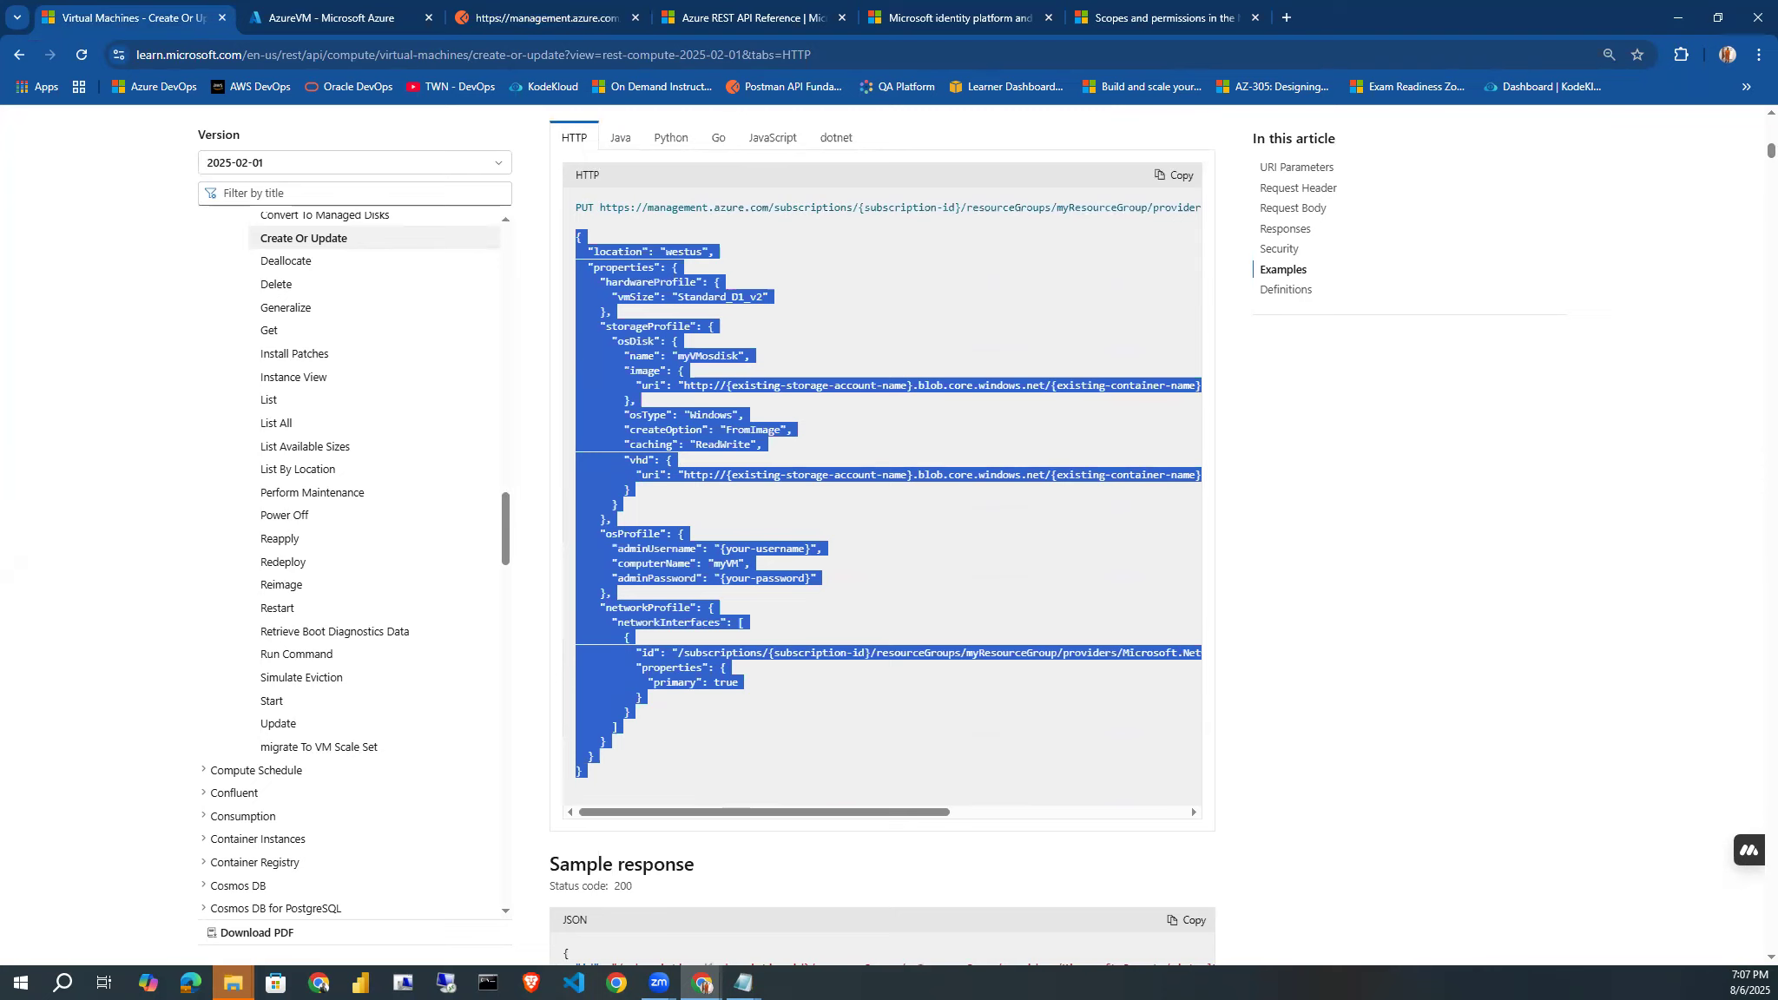
{"action": "left_click", "coordinate": [864, 576]}
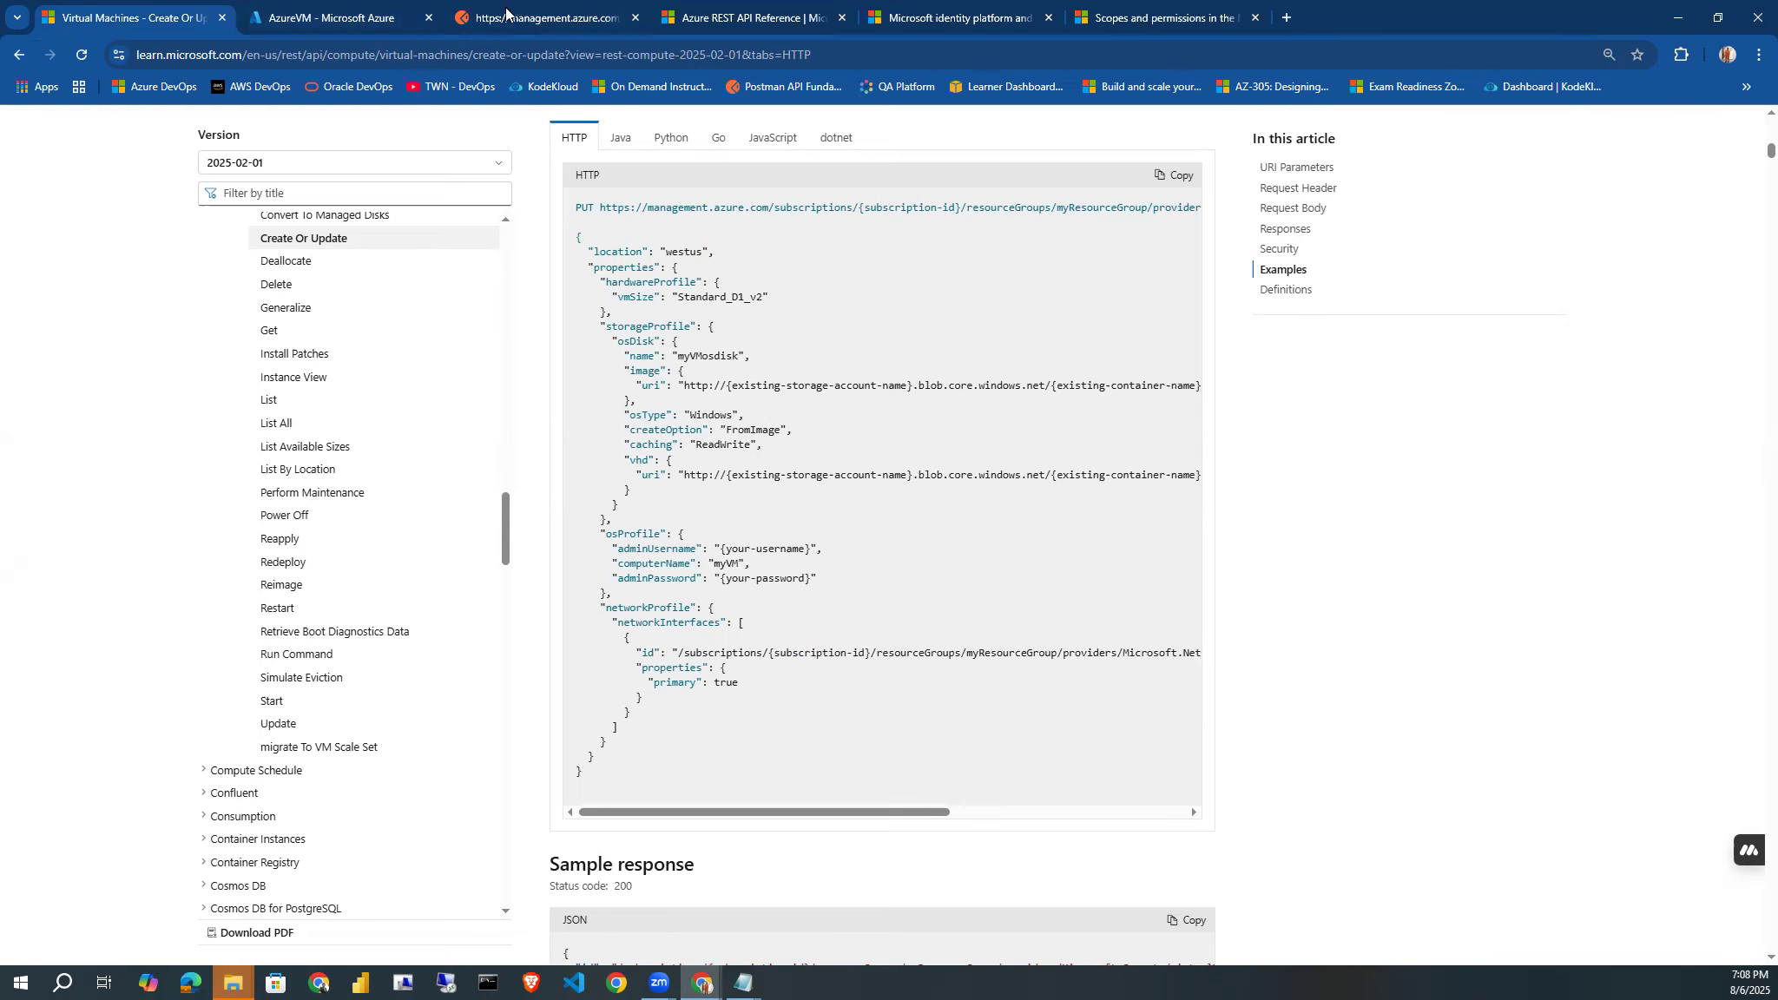
Return to Postman and paste the prepared virtual machine JSON template into the PUT request's raw body.
{"action": "left_click", "coordinate": [542, 17]}
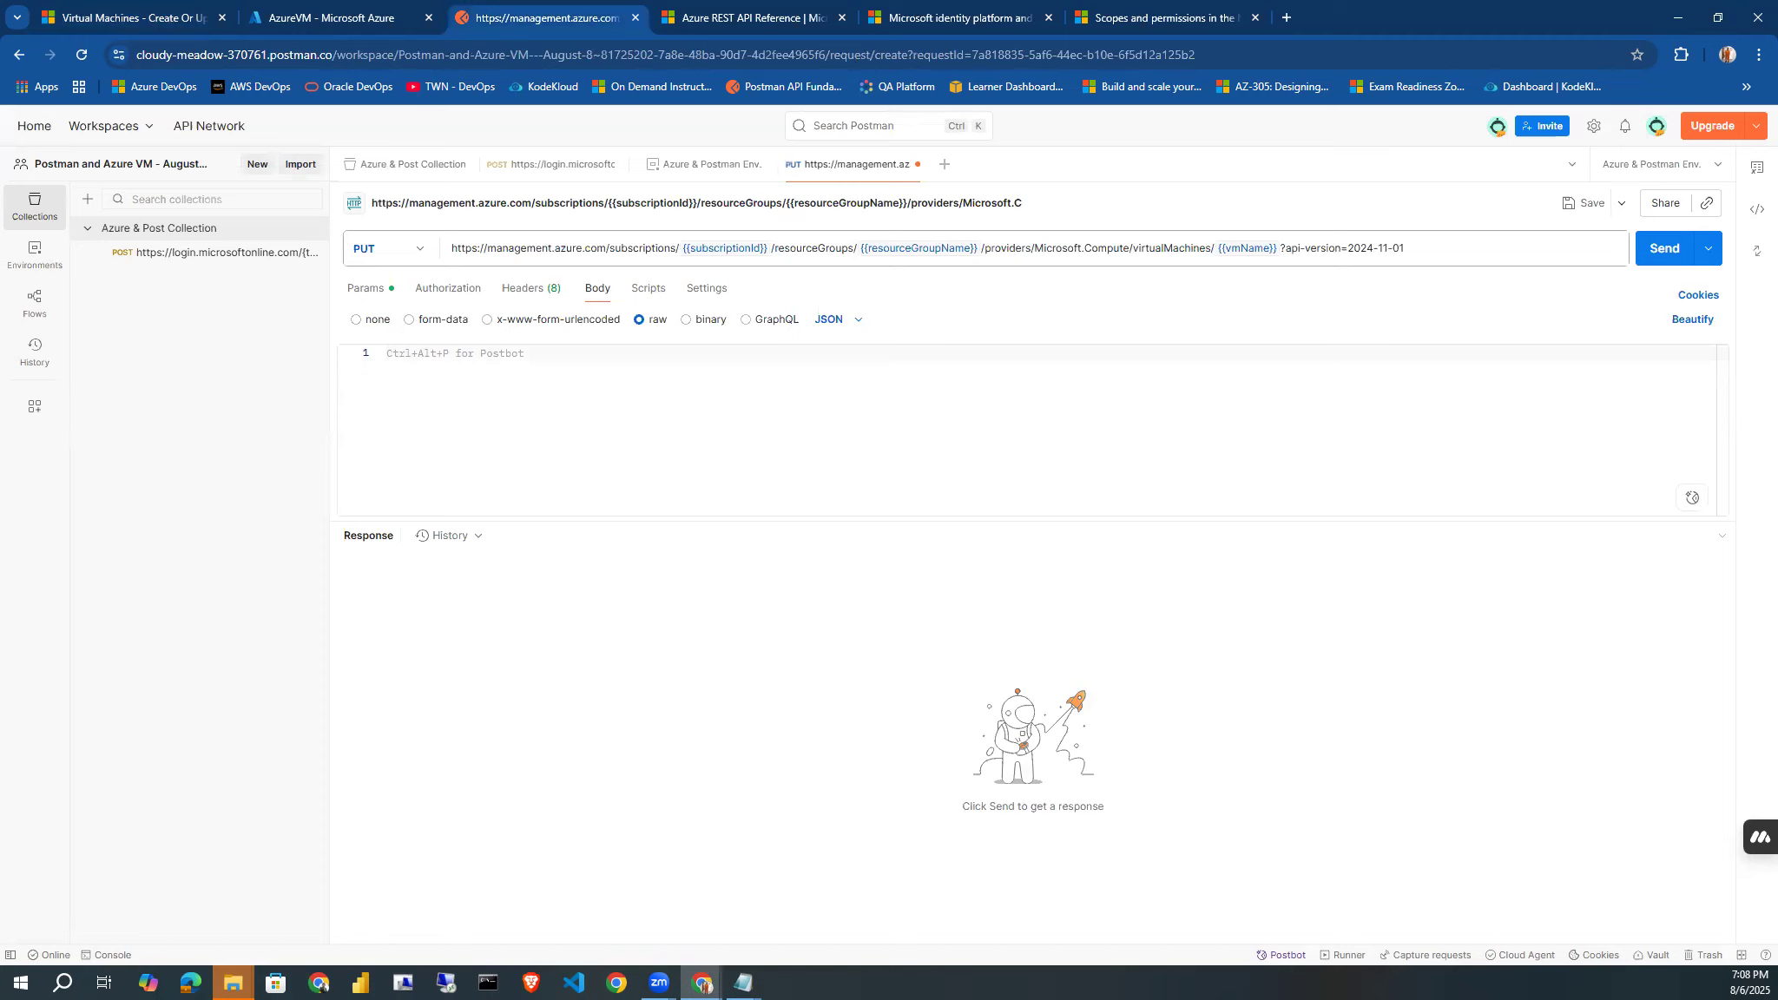
{"action": "left_click", "coordinate": [703, 986]}
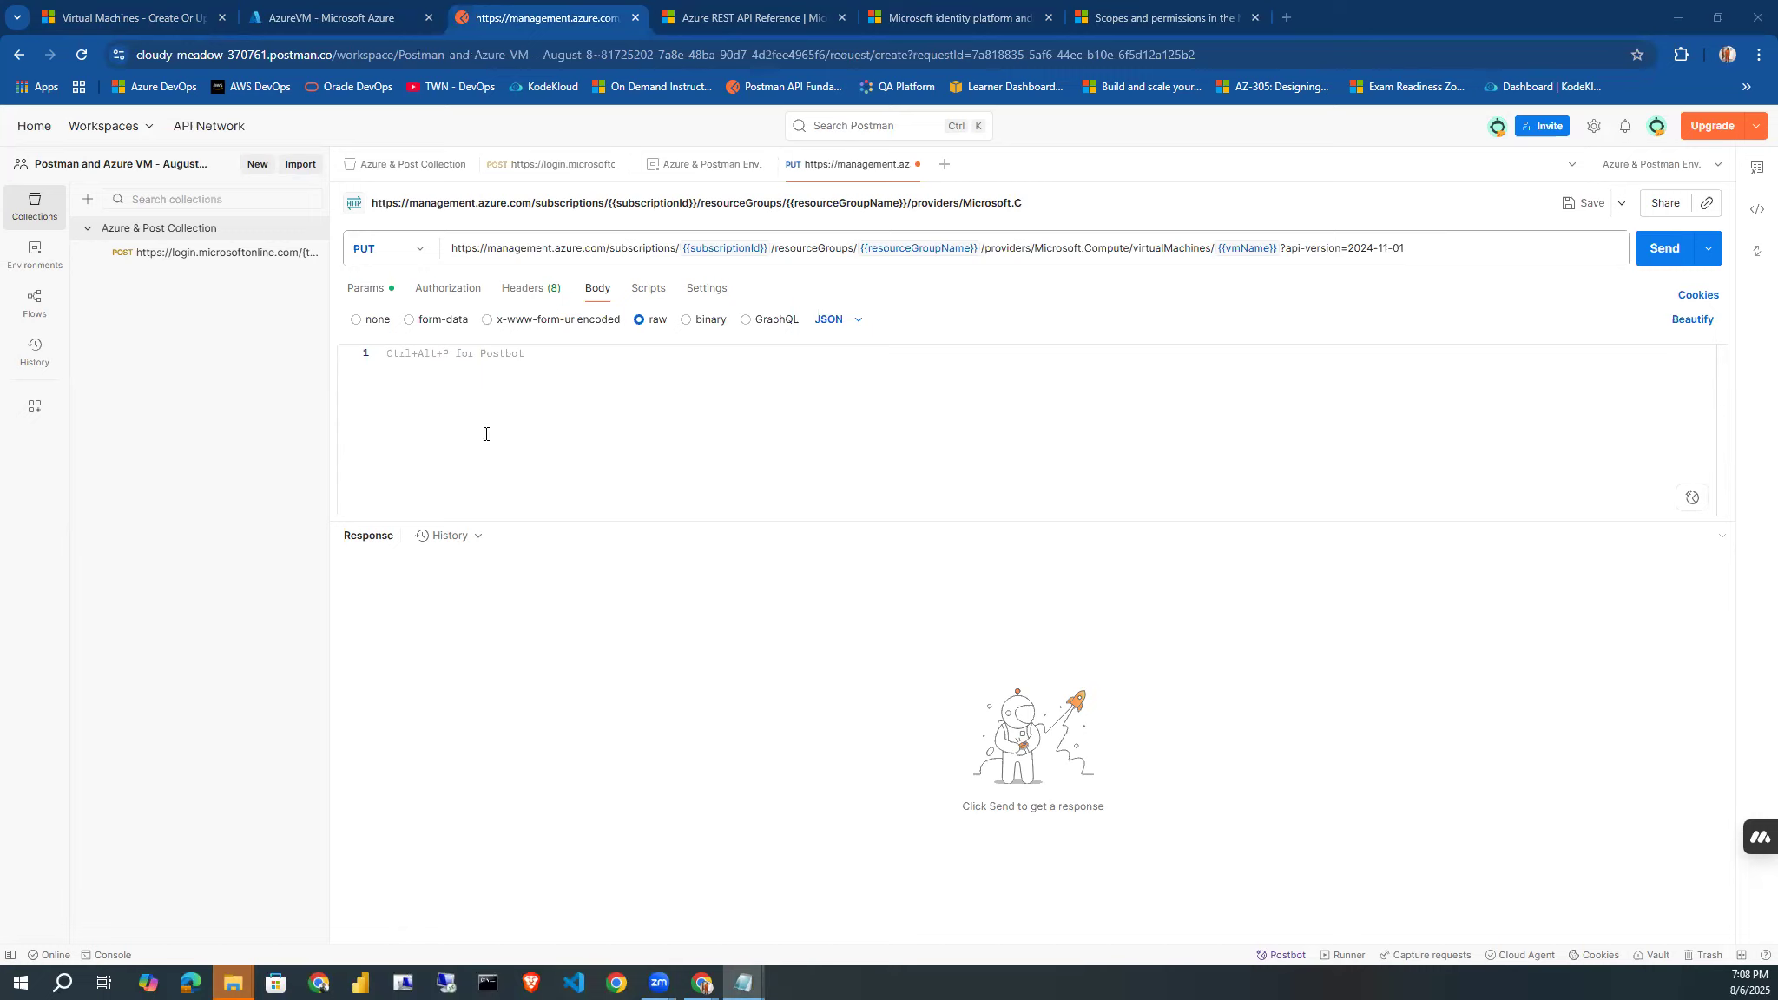
{"action": "left_click", "coordinate": [633, 432]}
{"action": "key", "text": "ctrl+v"}
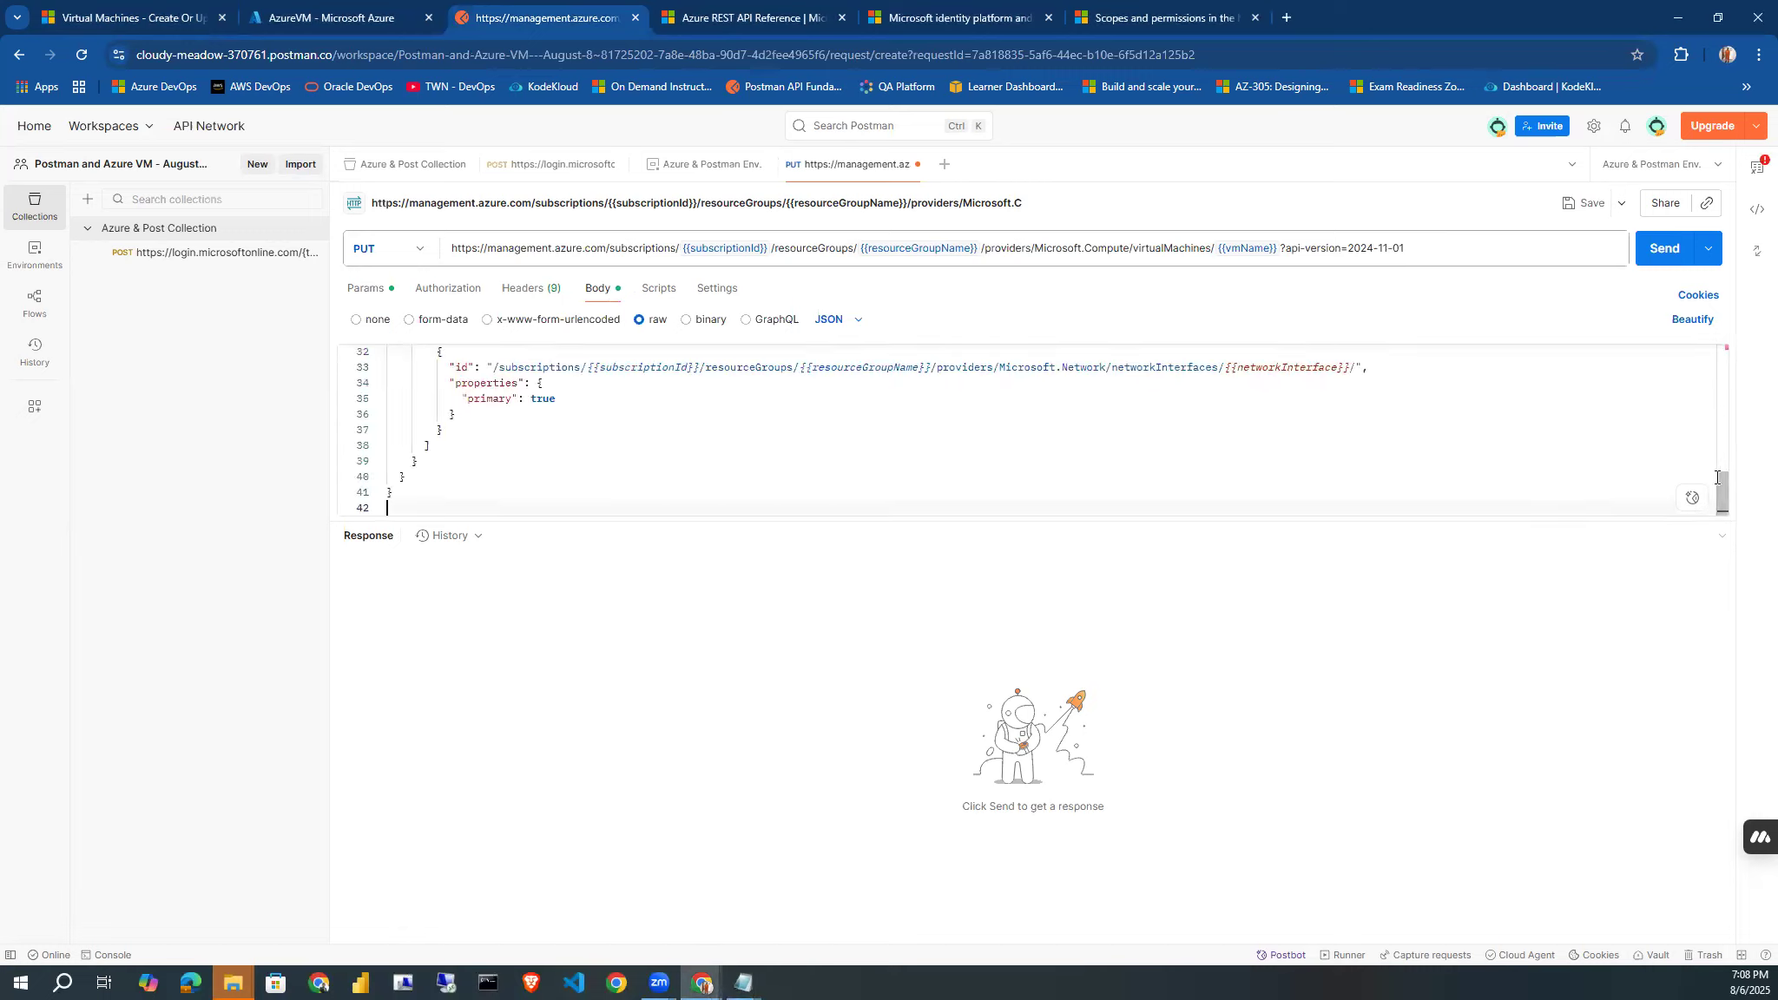
Delete the request URL line and the blank line above the opening brace of the JSON body.
{"action": "left_click_drag", "start_coordinate": [1723, 487], "coordinate": [1723, 360]}
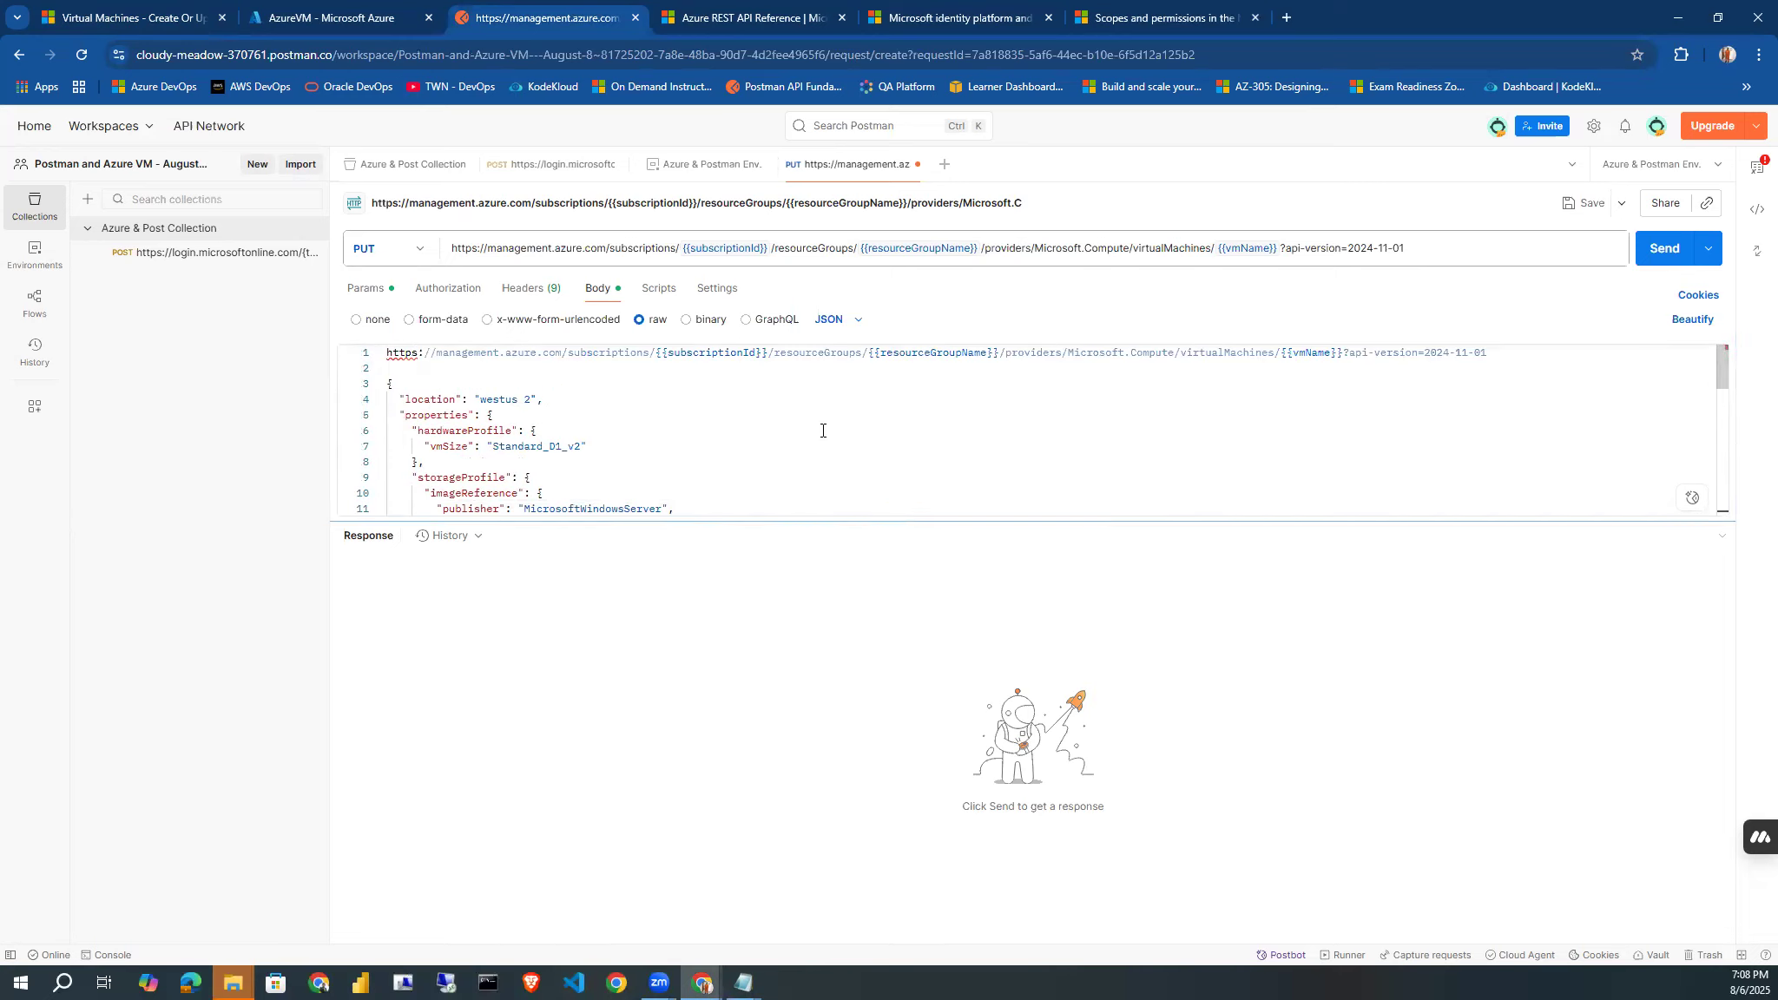
{"action": "left_click_drag", "start_coordinate": [1487, 348], "coordinate": [580, 353]}
{"action": "left_click", "coordinate": [387, 354]}
{"action": "key", "text": "shift+End"}
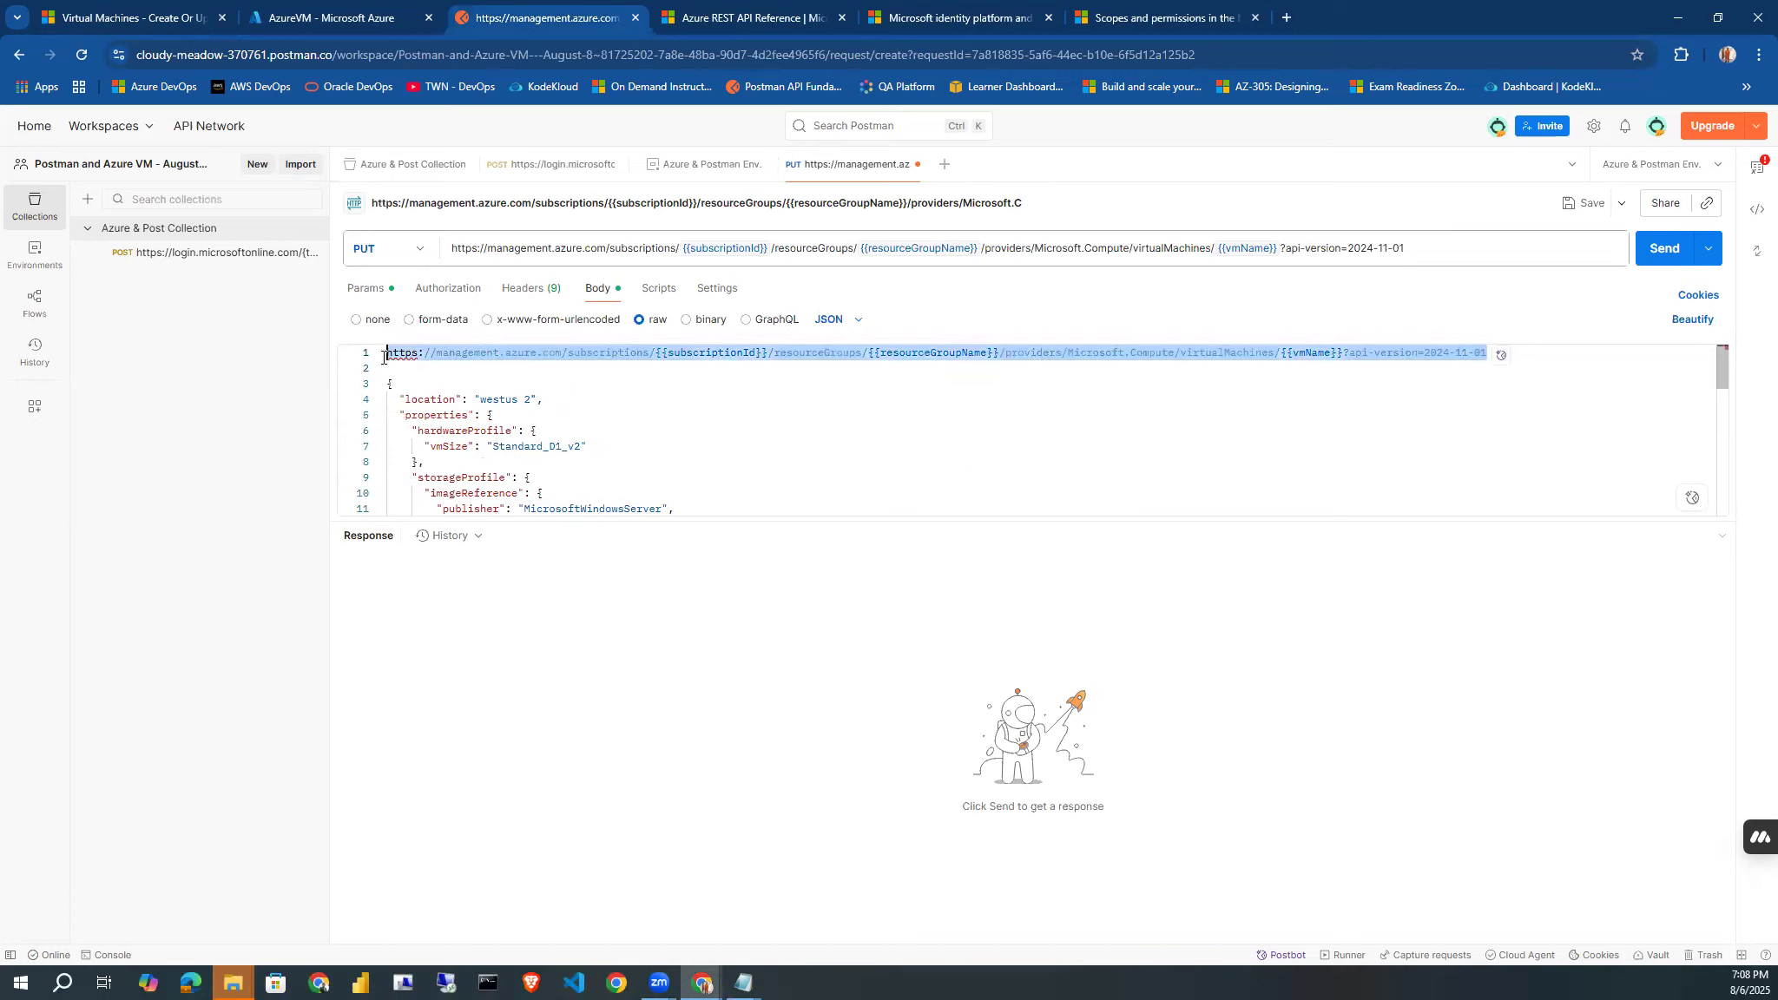
{"action": "key", "text": "BackSpace"}
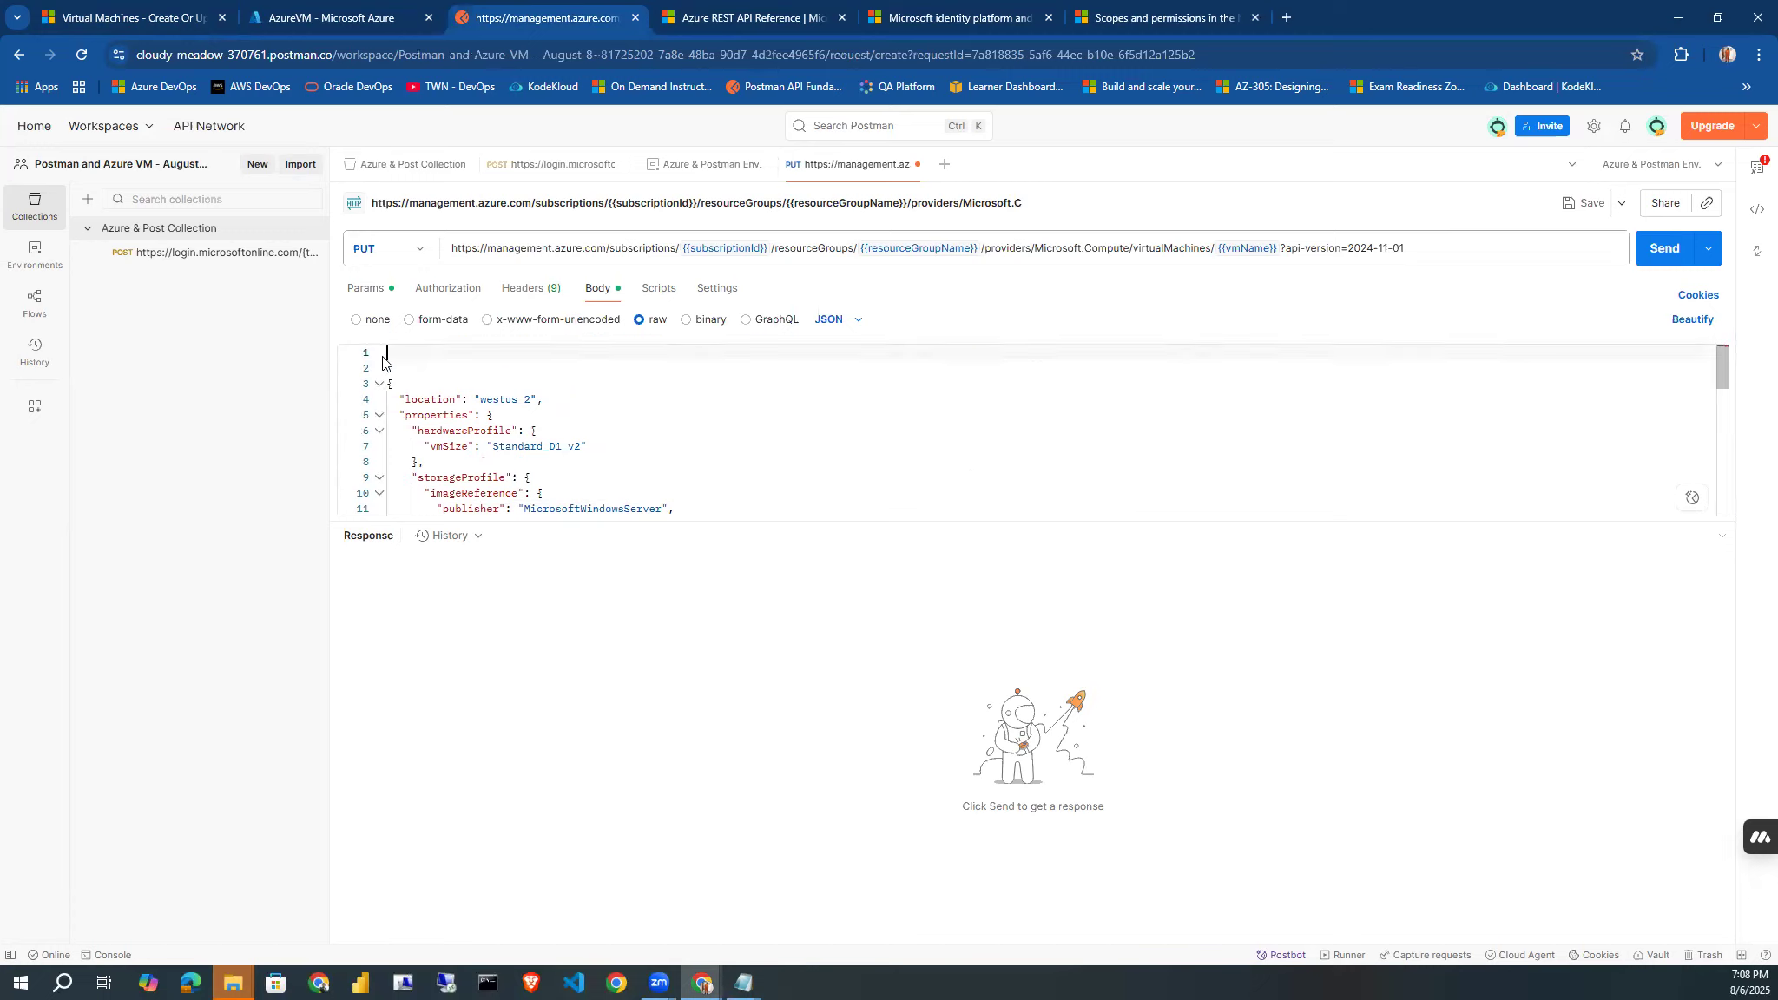
{"action": "key", "text": "Delete"}
{"action": "key", "text": "Delete"}
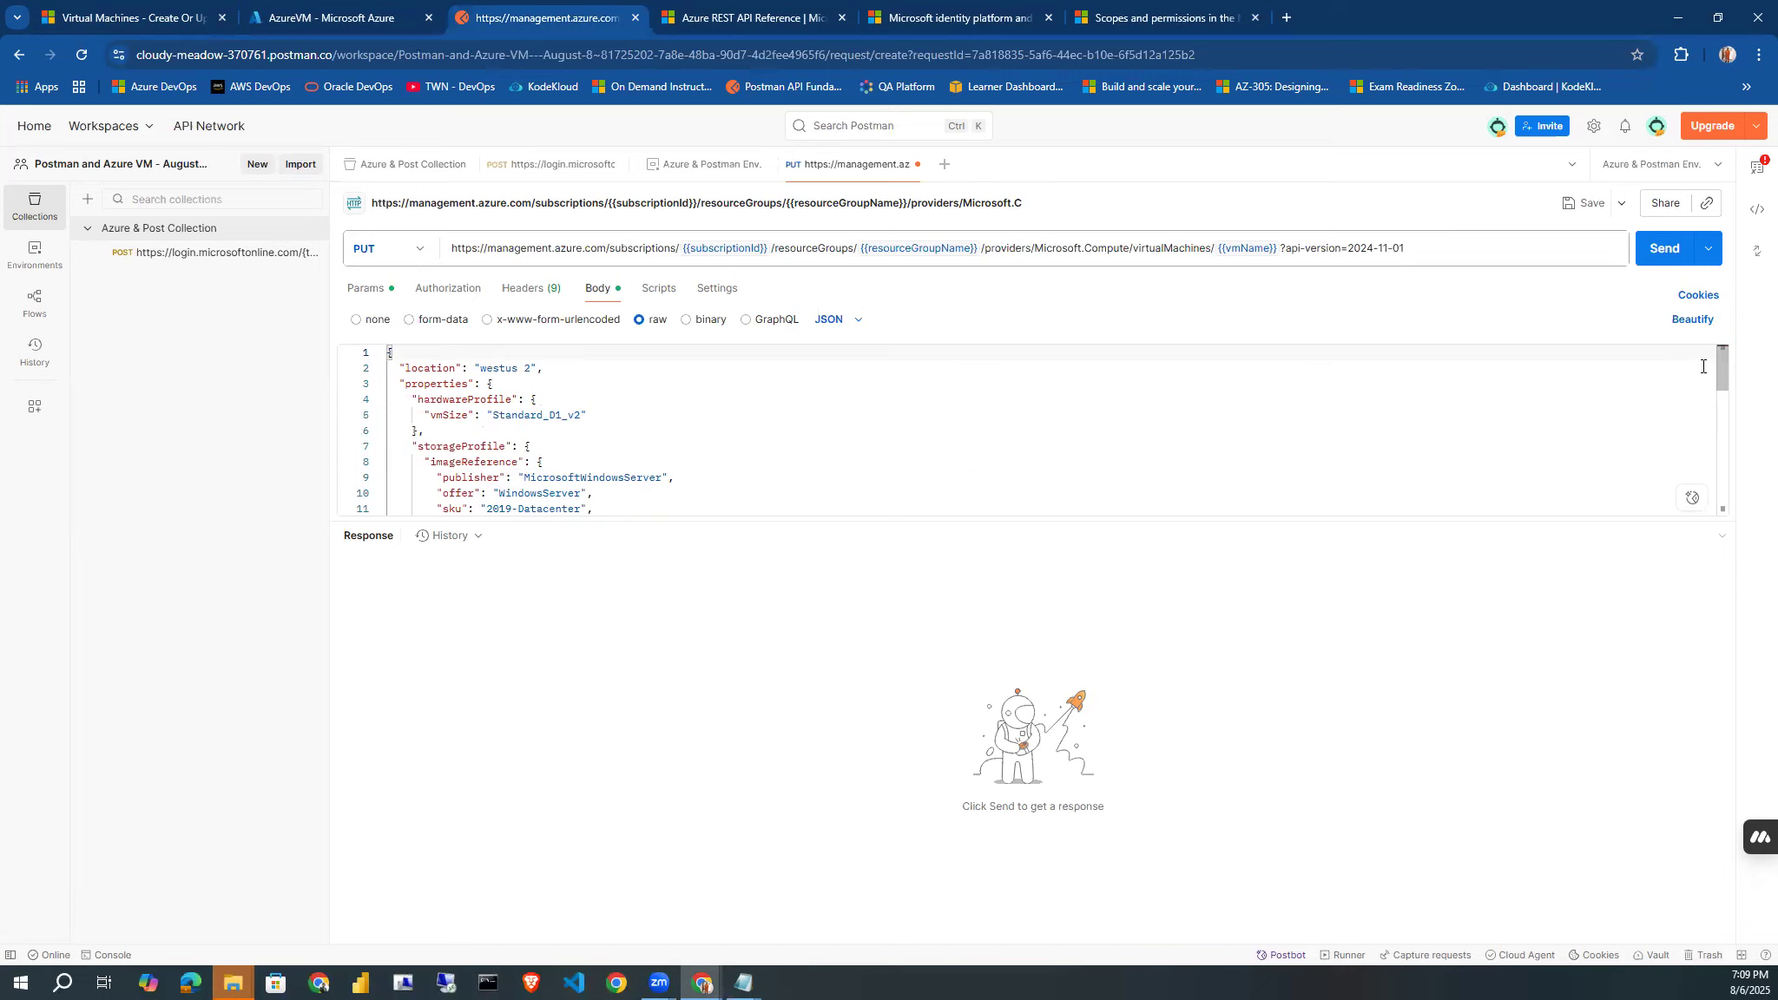
Examine the publisher, offer, SKU and version under imageReference in the JSON body, and enlarge the body editor.
{"action": "left_click_drag", "start_coordinate": [1717, 364], "coordinate": [1716, 378]}
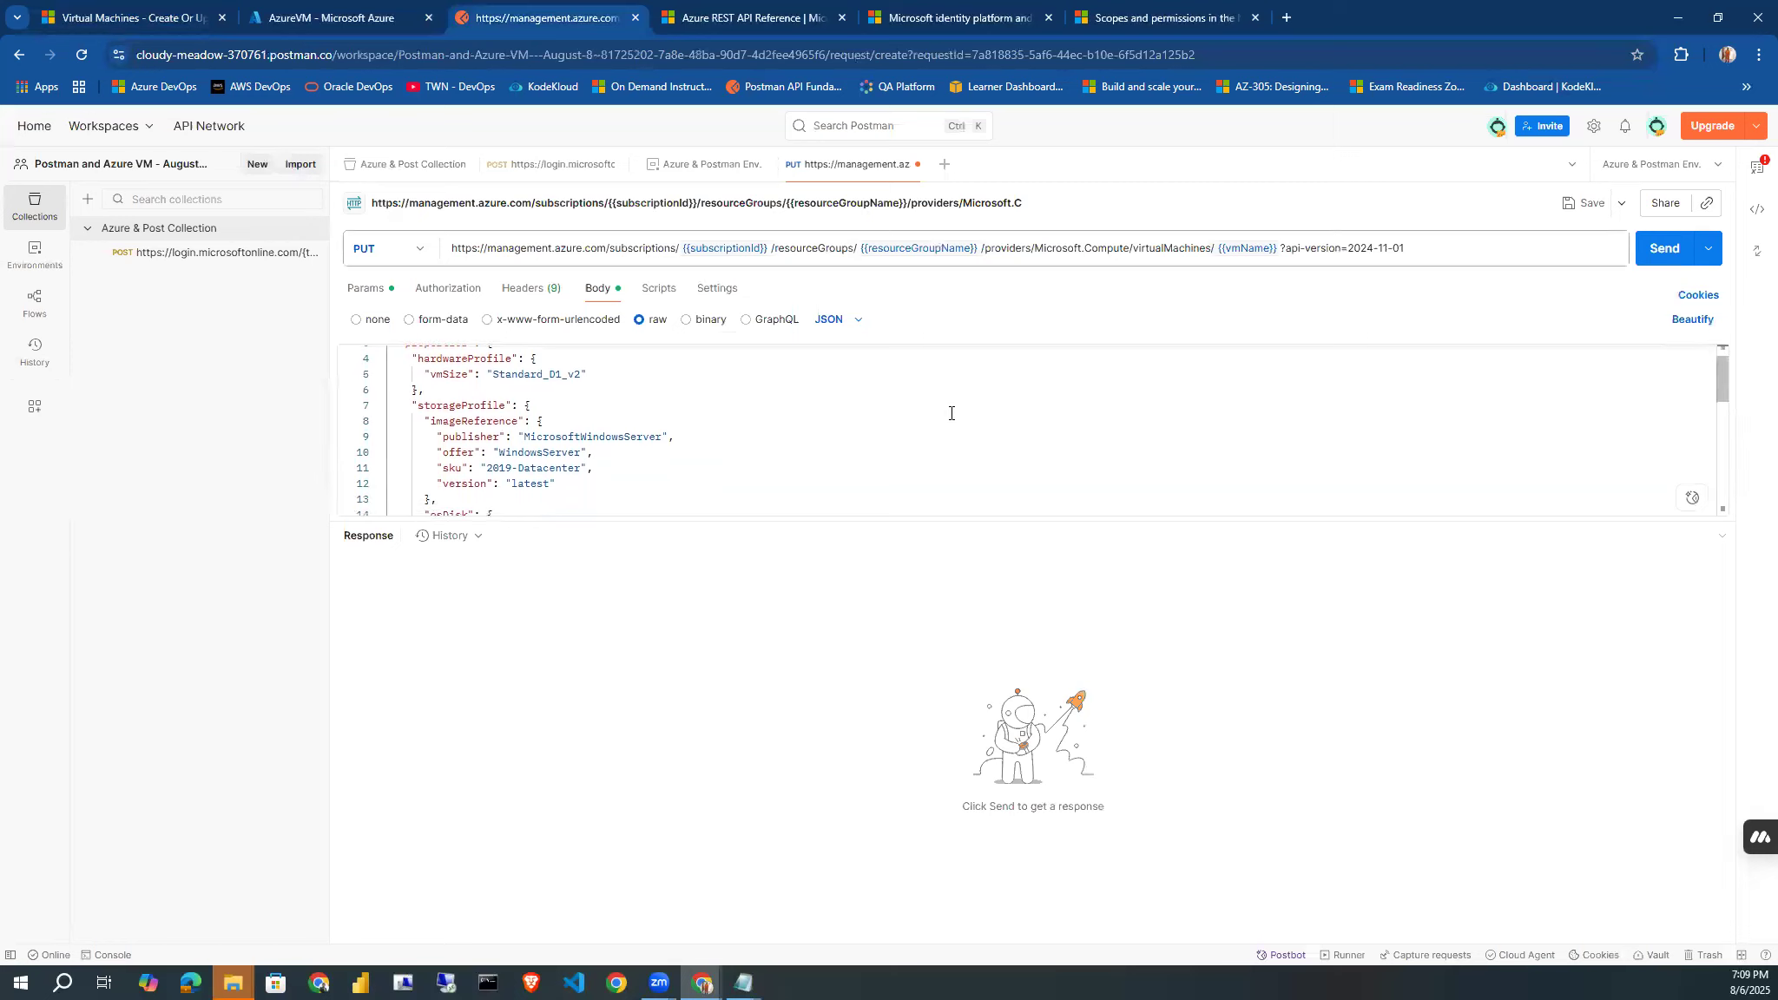
{"action": "left_click_drag", "start_coordinate": [523, 437], "coordinate": [662, 436]}
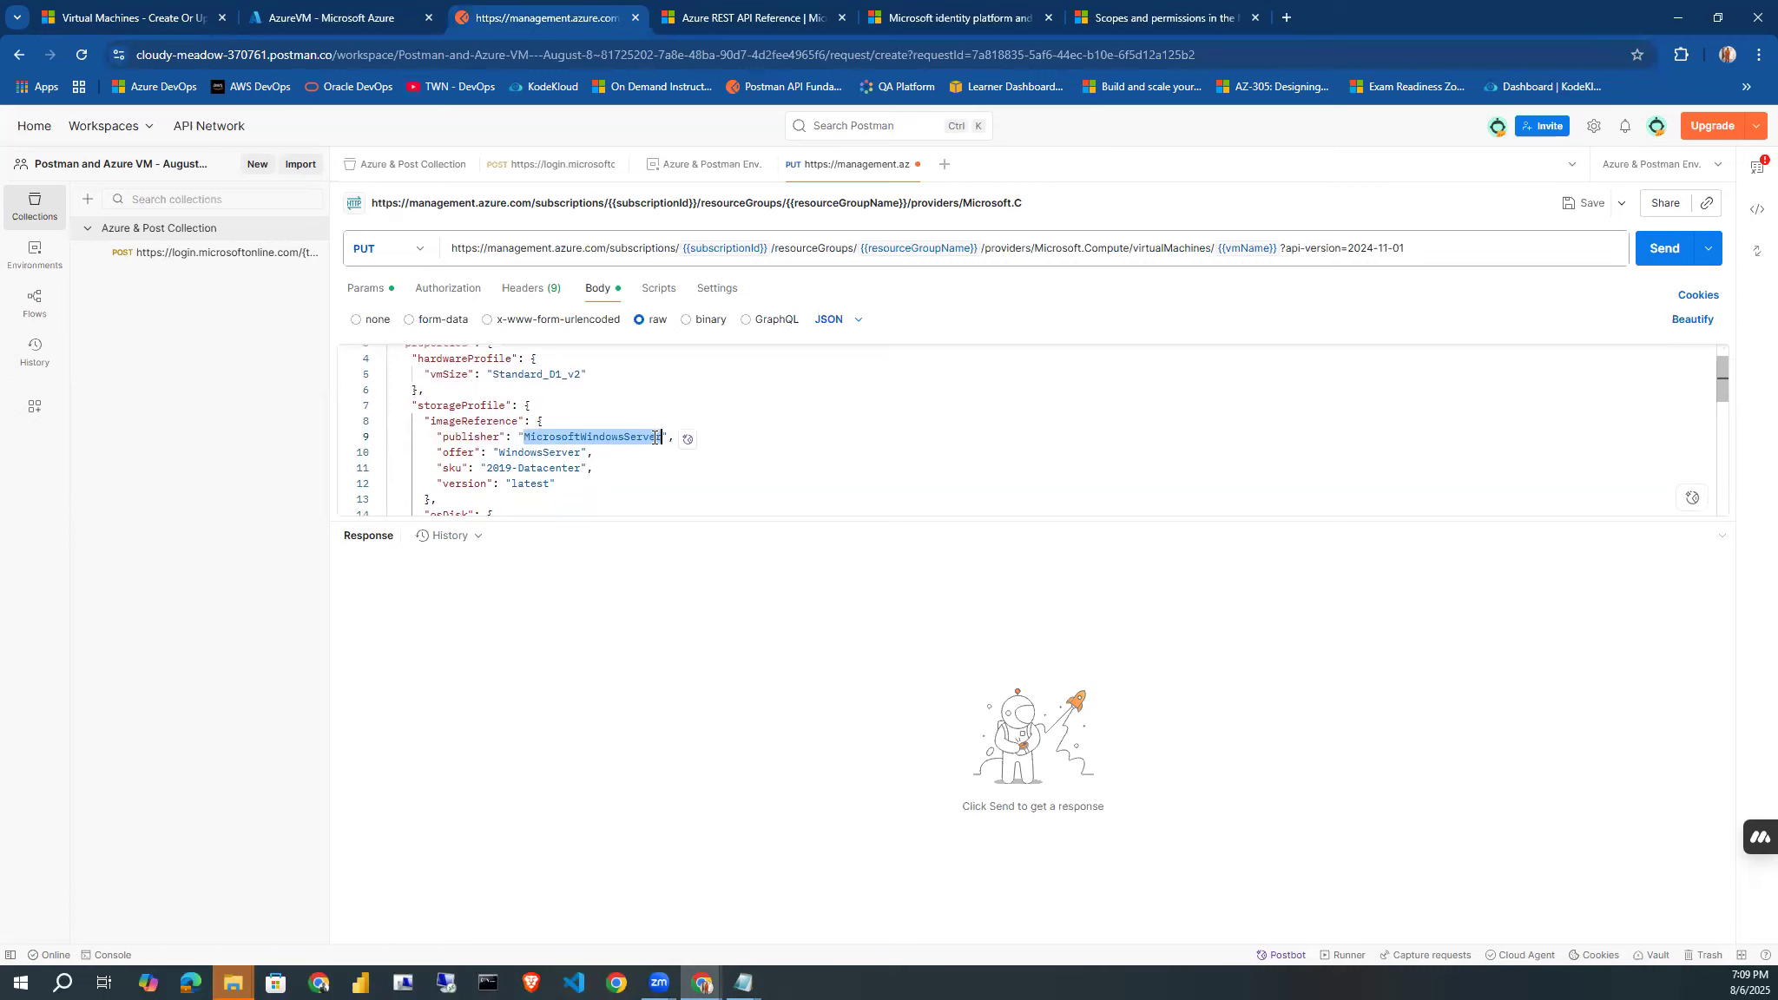
{"action": "left_click_drag", "start_coordinate": [498, 452], "coordinate": [545, 484]}
{"action": "left_click", "coordinate": [512, 484]}
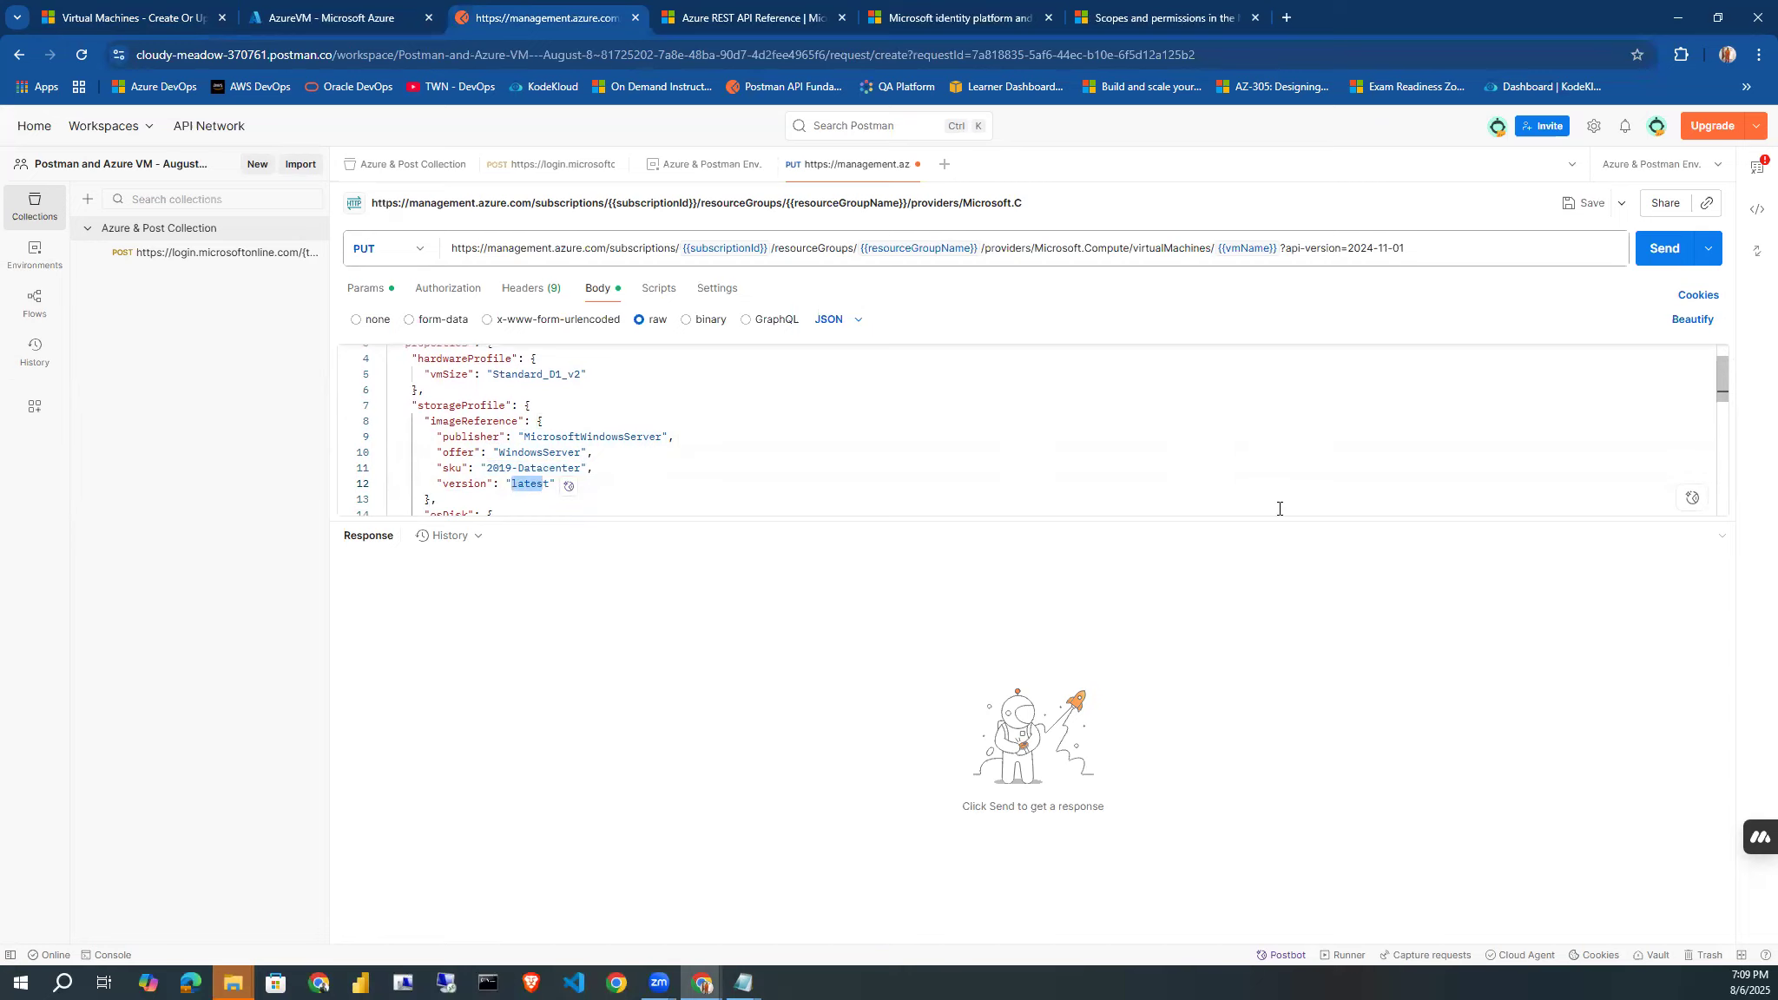
{"action": "left_click_drag", "start_coordinate": [1268, 518], "coordinate": [1239, 832]}
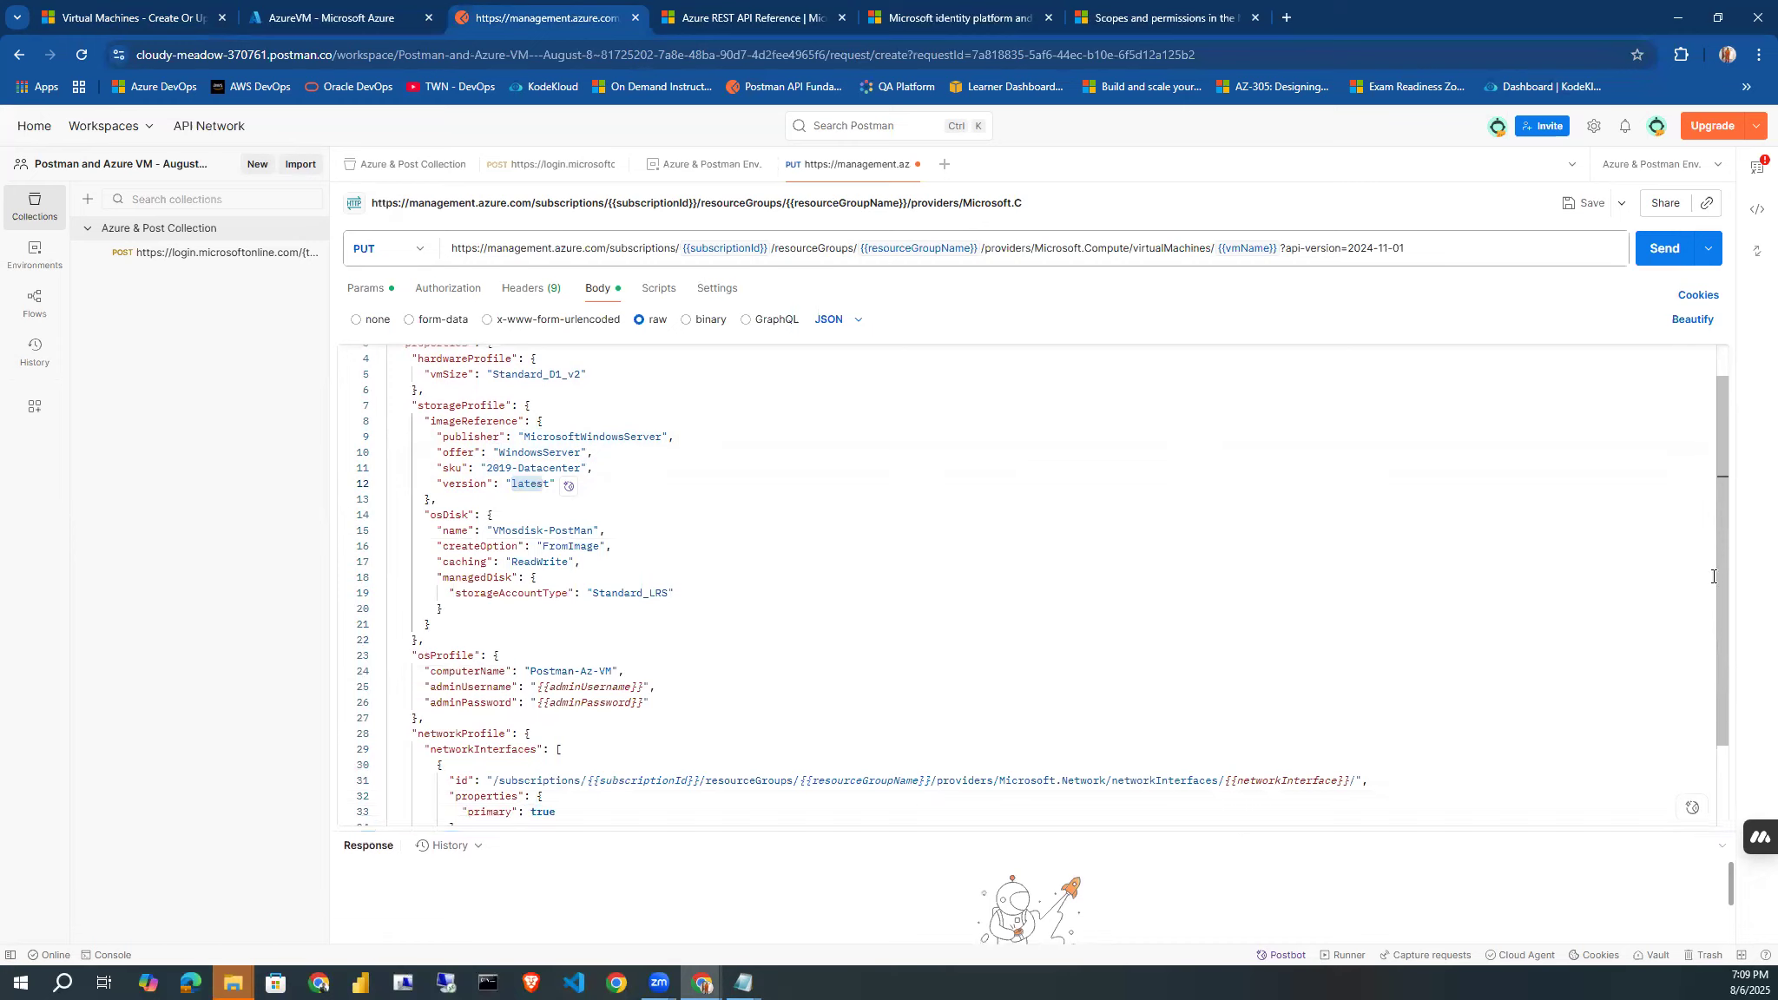
Set the osDisk name in the JSON body to "PostMan-Disk".
{"action": "left_click_drag", "start_coordinate": [1721, 575], "coordinate": [1704, 639]}
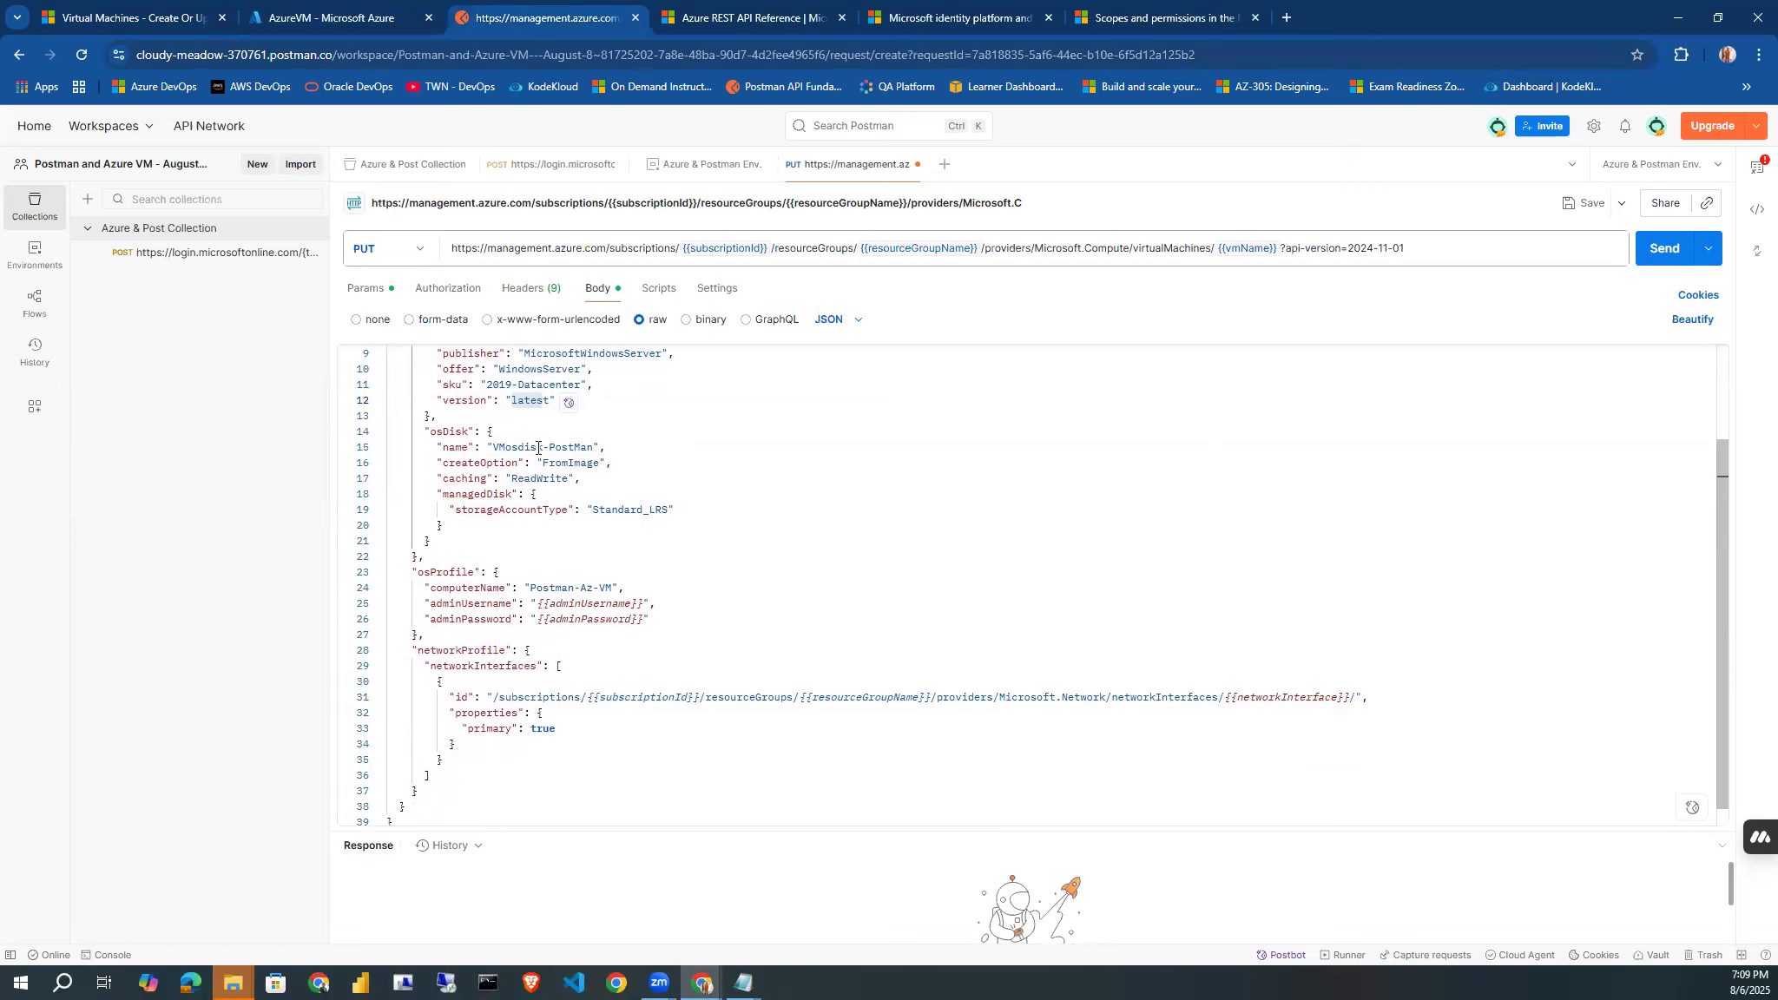
{"action": "left_click_drag", "start_coordinate": [547, 446], "coordinate": [492, 448]}
{"action": "key", "text": "BackSpace"}
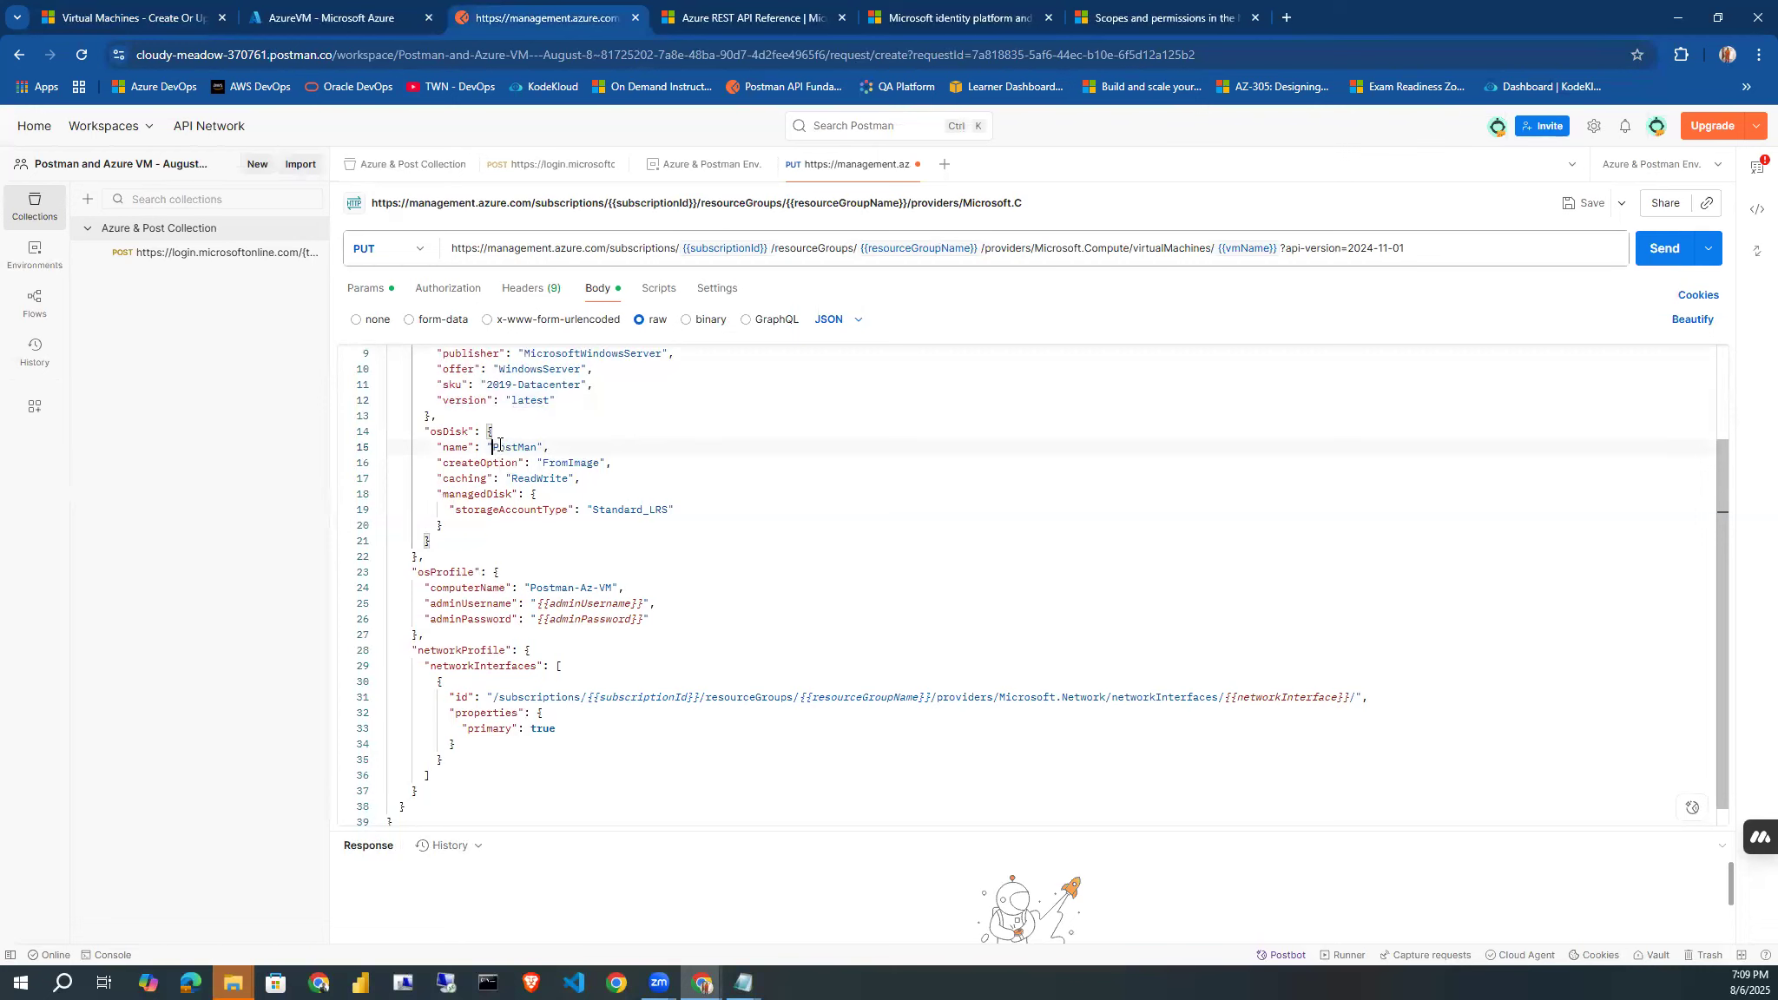
{"action": "double_click", "coordinate": [537, 446]}
{"action": "left_click", "coordinate": [540, 447]}
{"action": "type", "text": "Disk"}
Examine the computerName, adminUsername and adminPassword entries in the osProfile section of the JSON body.
{"action": "left_click_drag", "start_coordinate": [618, 589], "coordinate": [532, 587]}
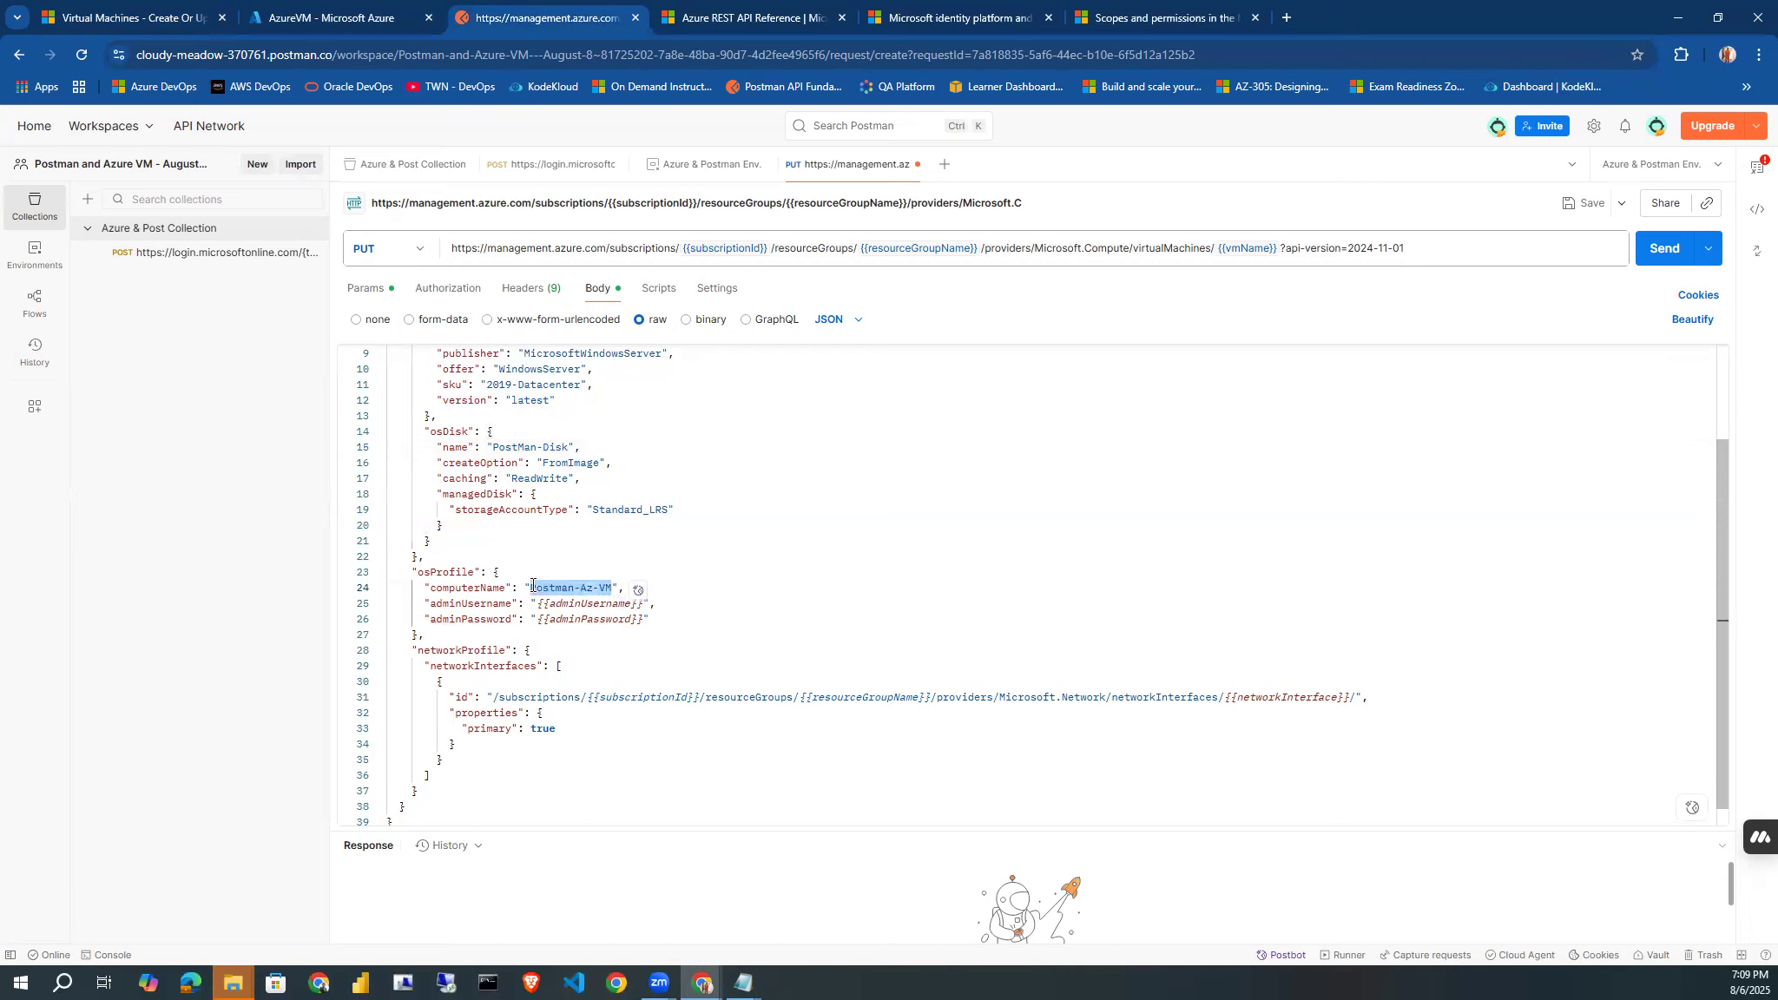
{"action": "triple_click", "coordinate": [593, 588]}
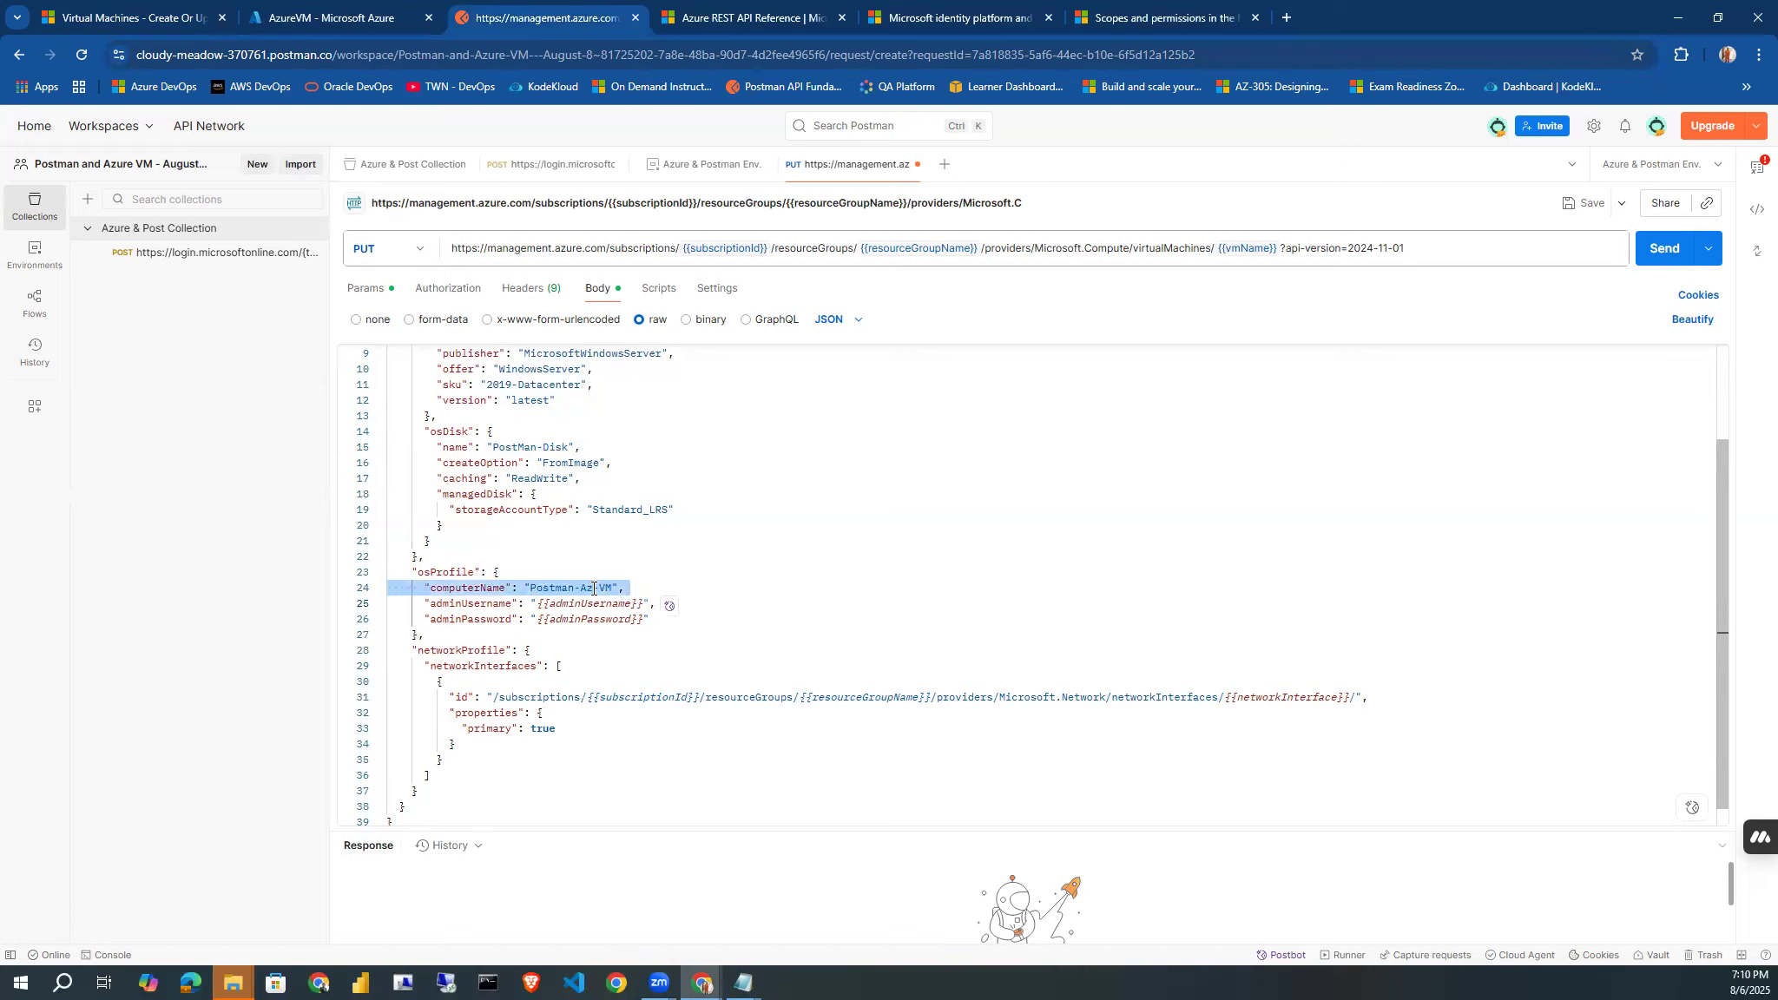
{"action": "left_click", "coordinate": [679, 582]}
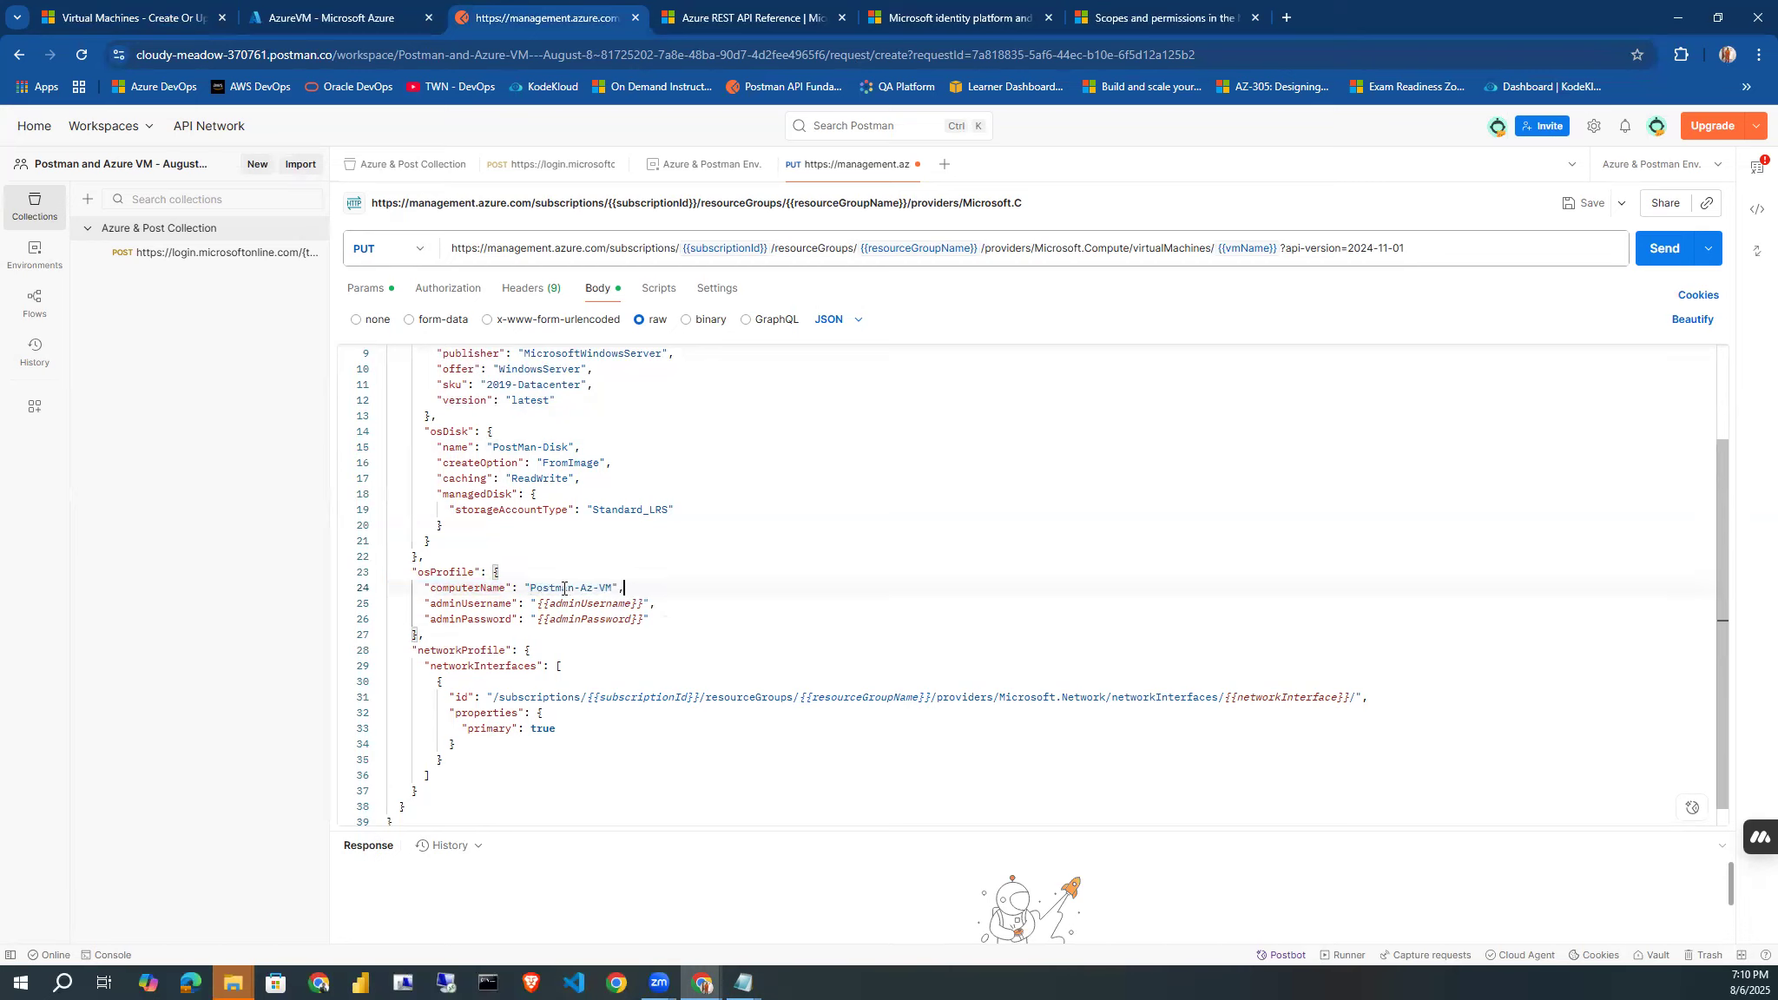
{"action": "double_click", "coordinate": [574, 590]}
{"action": "left_click", "coordinate": [681, 620]}
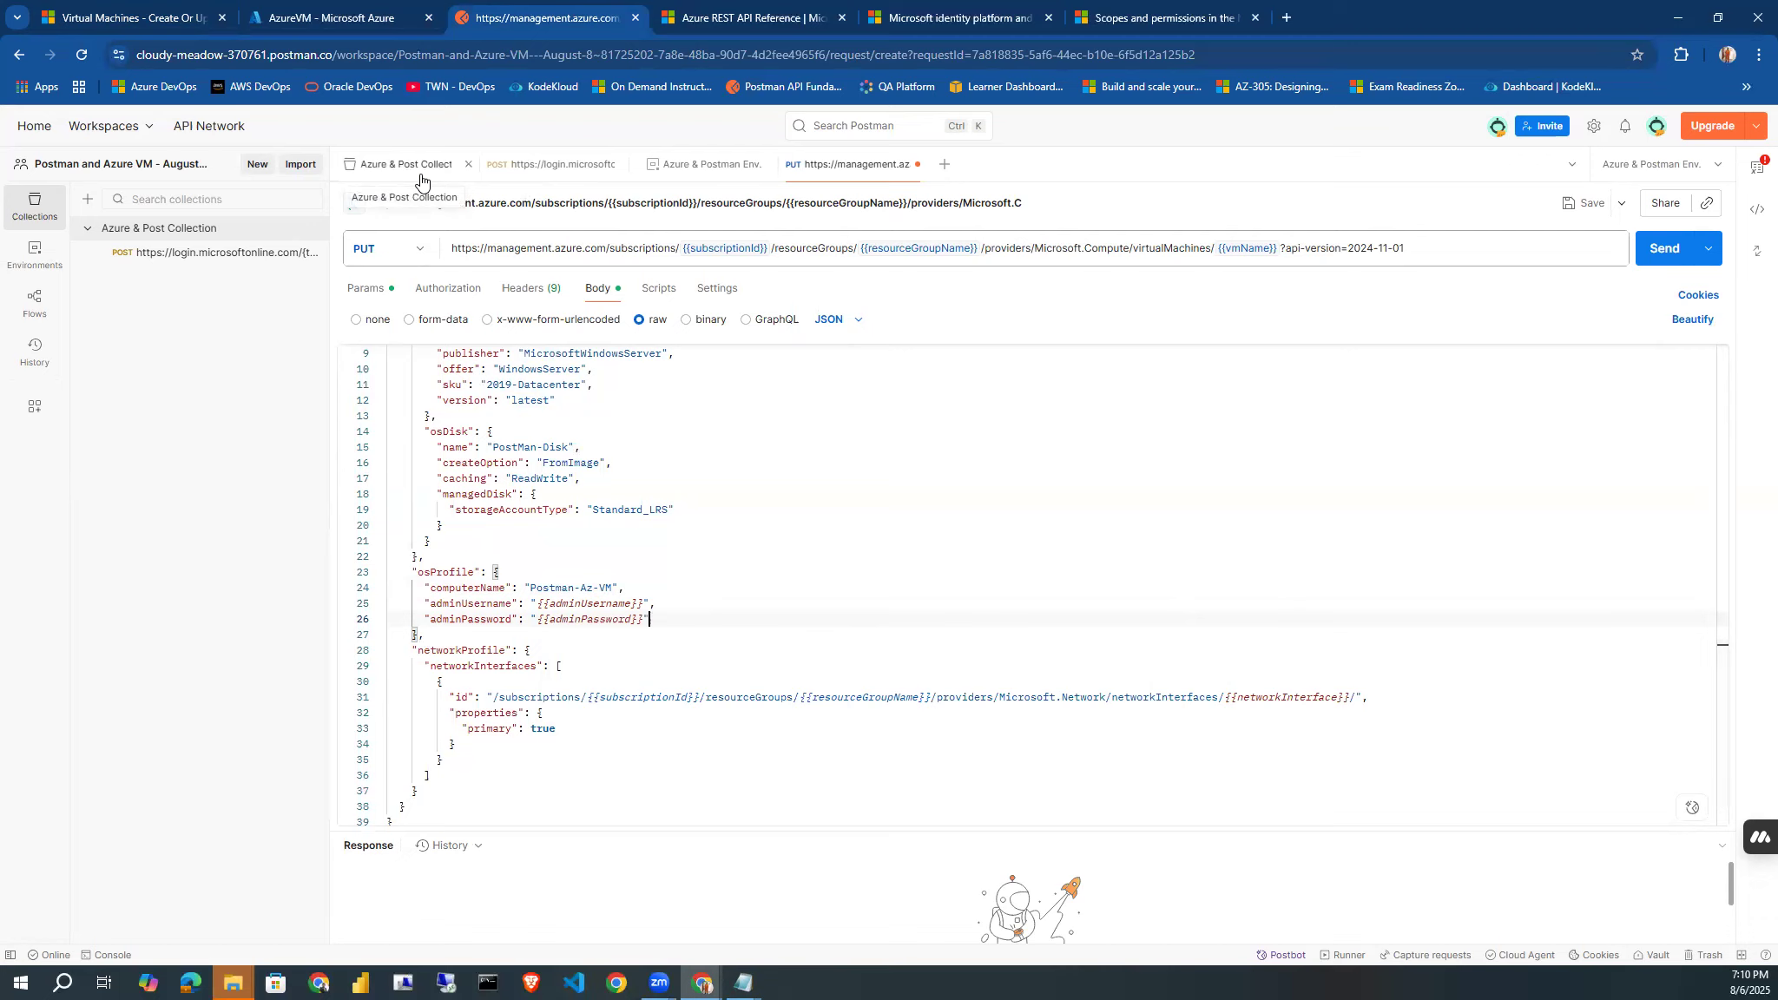
Copy the adminUsername and adminPassword lines from the JSON body and add an adminPassword variable to Azure & Postman Env.
{"action": "left_click", "coordinate": [560, 606]}
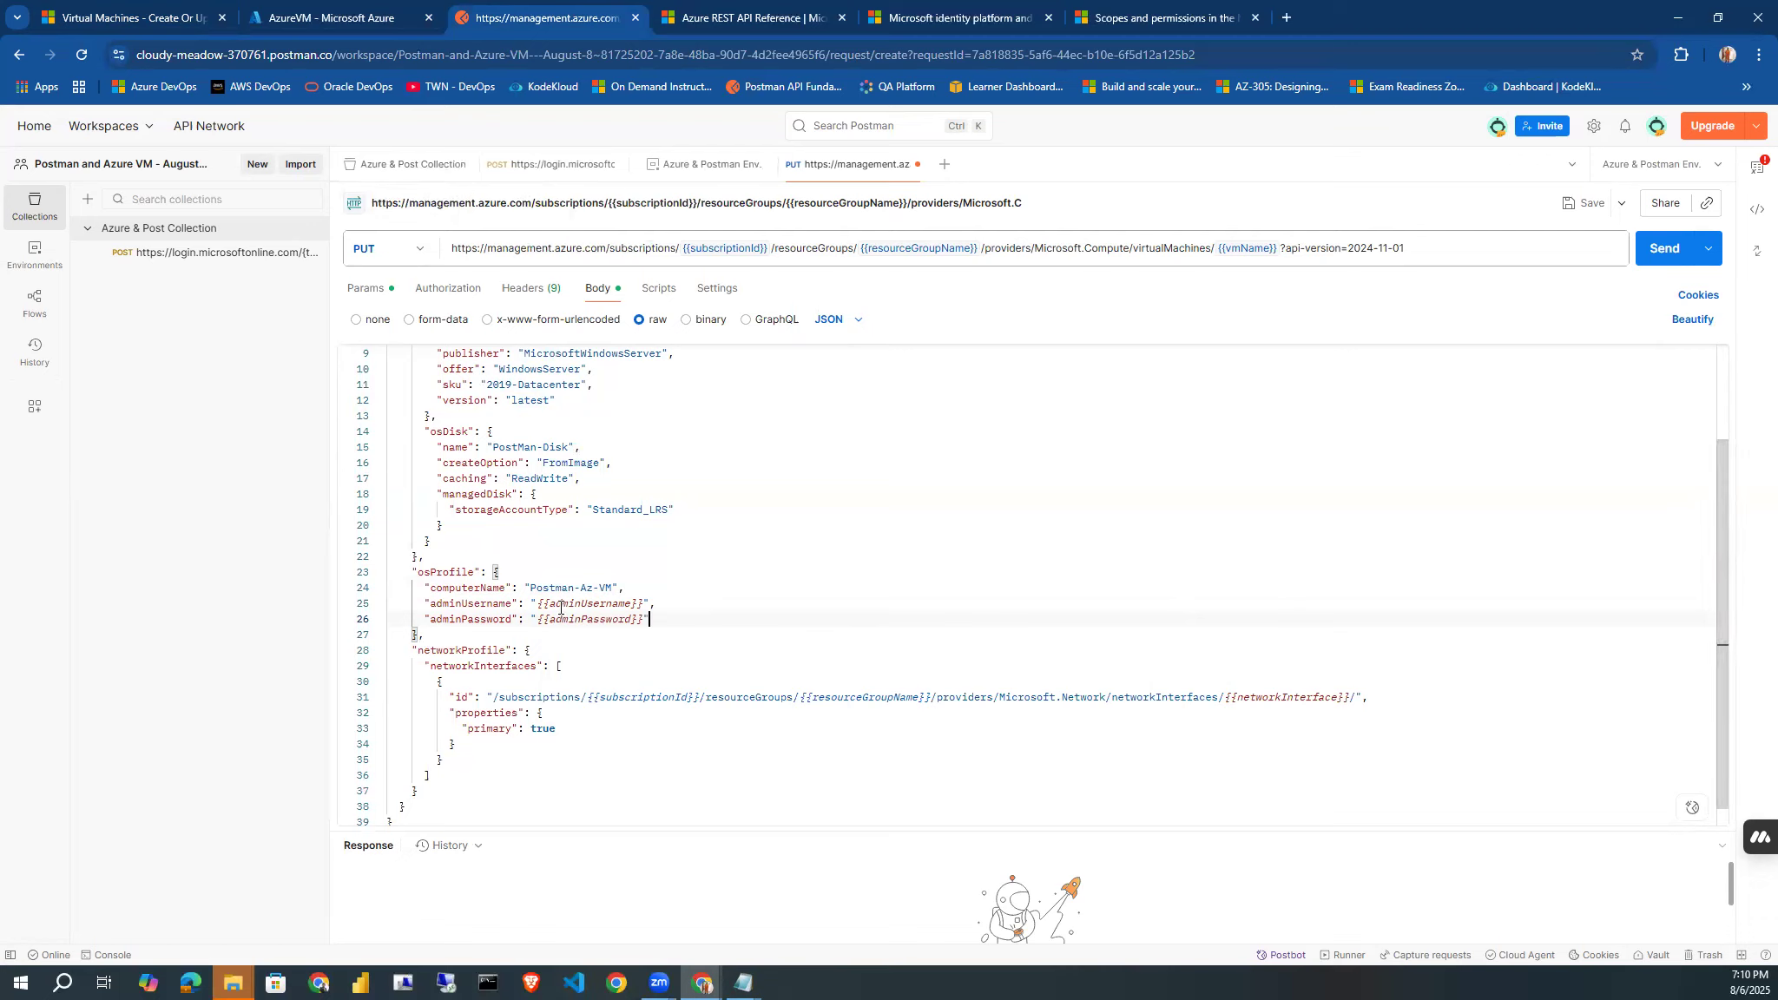
{"action": "left_click", "coordinate": [563, 619]}
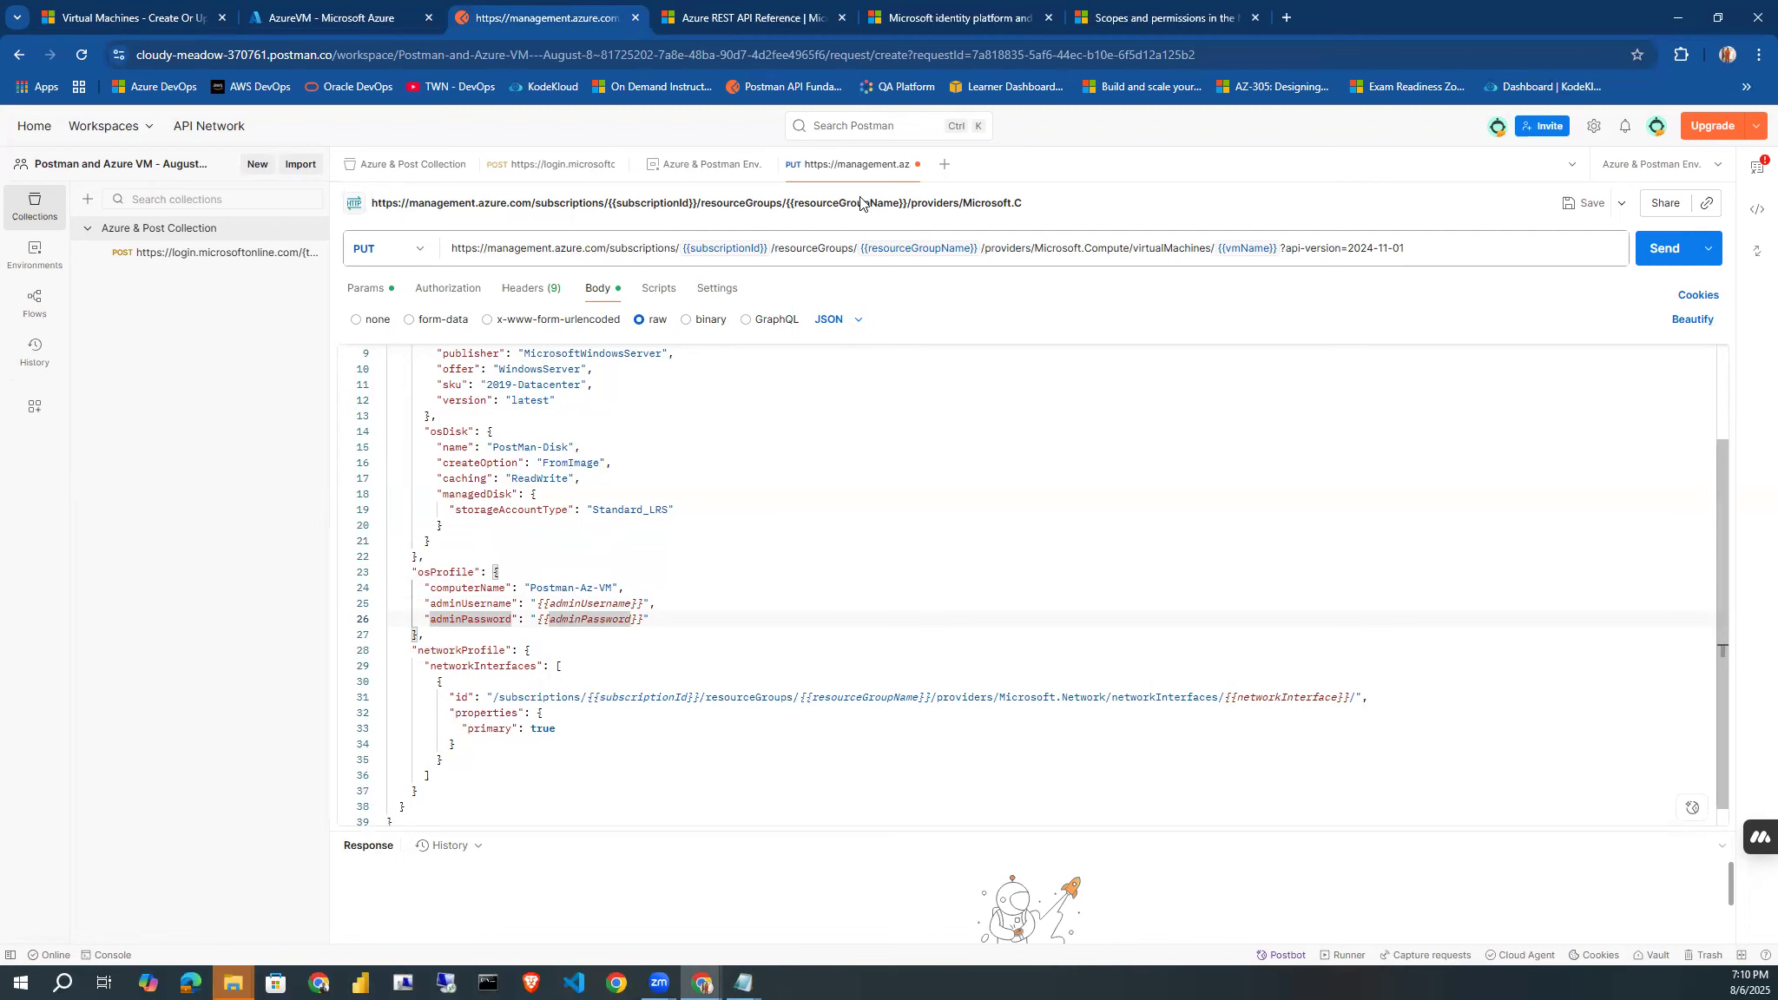
{"action": "left_click", "coordinate": [715, 171]}
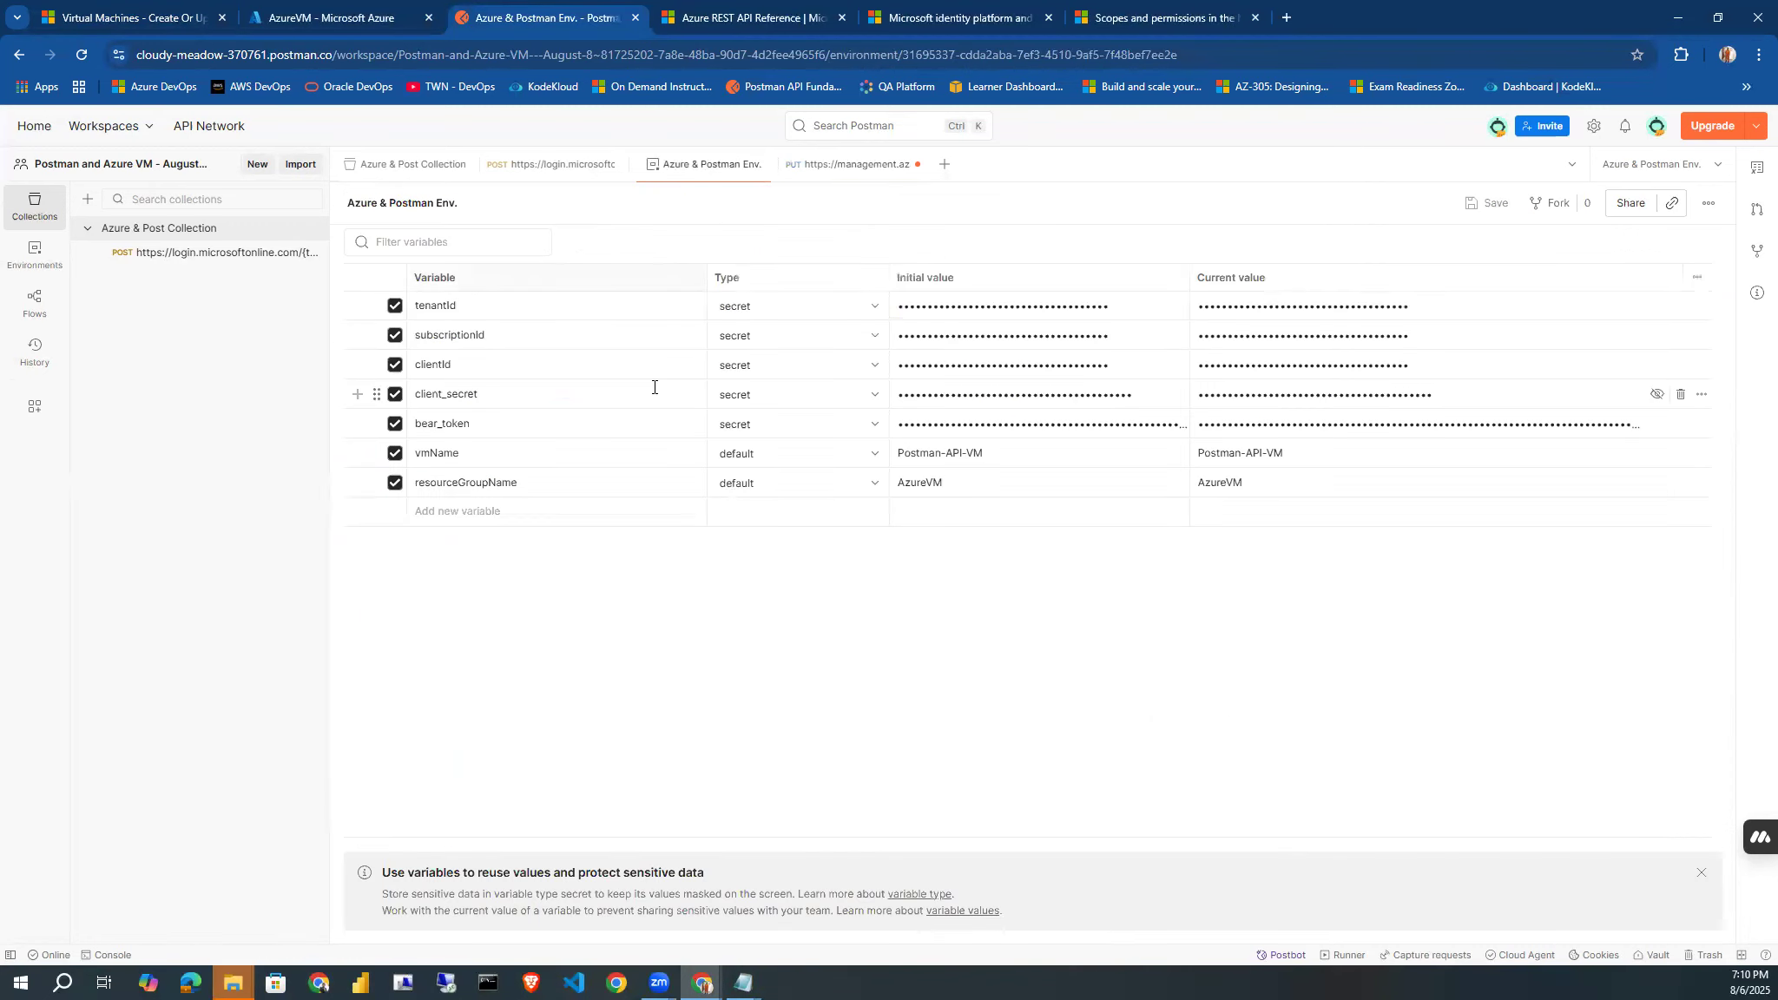
{"action": "left_click", "coordinate": [457, 511]}
{"action": "key", "text": "ctrl+v"}
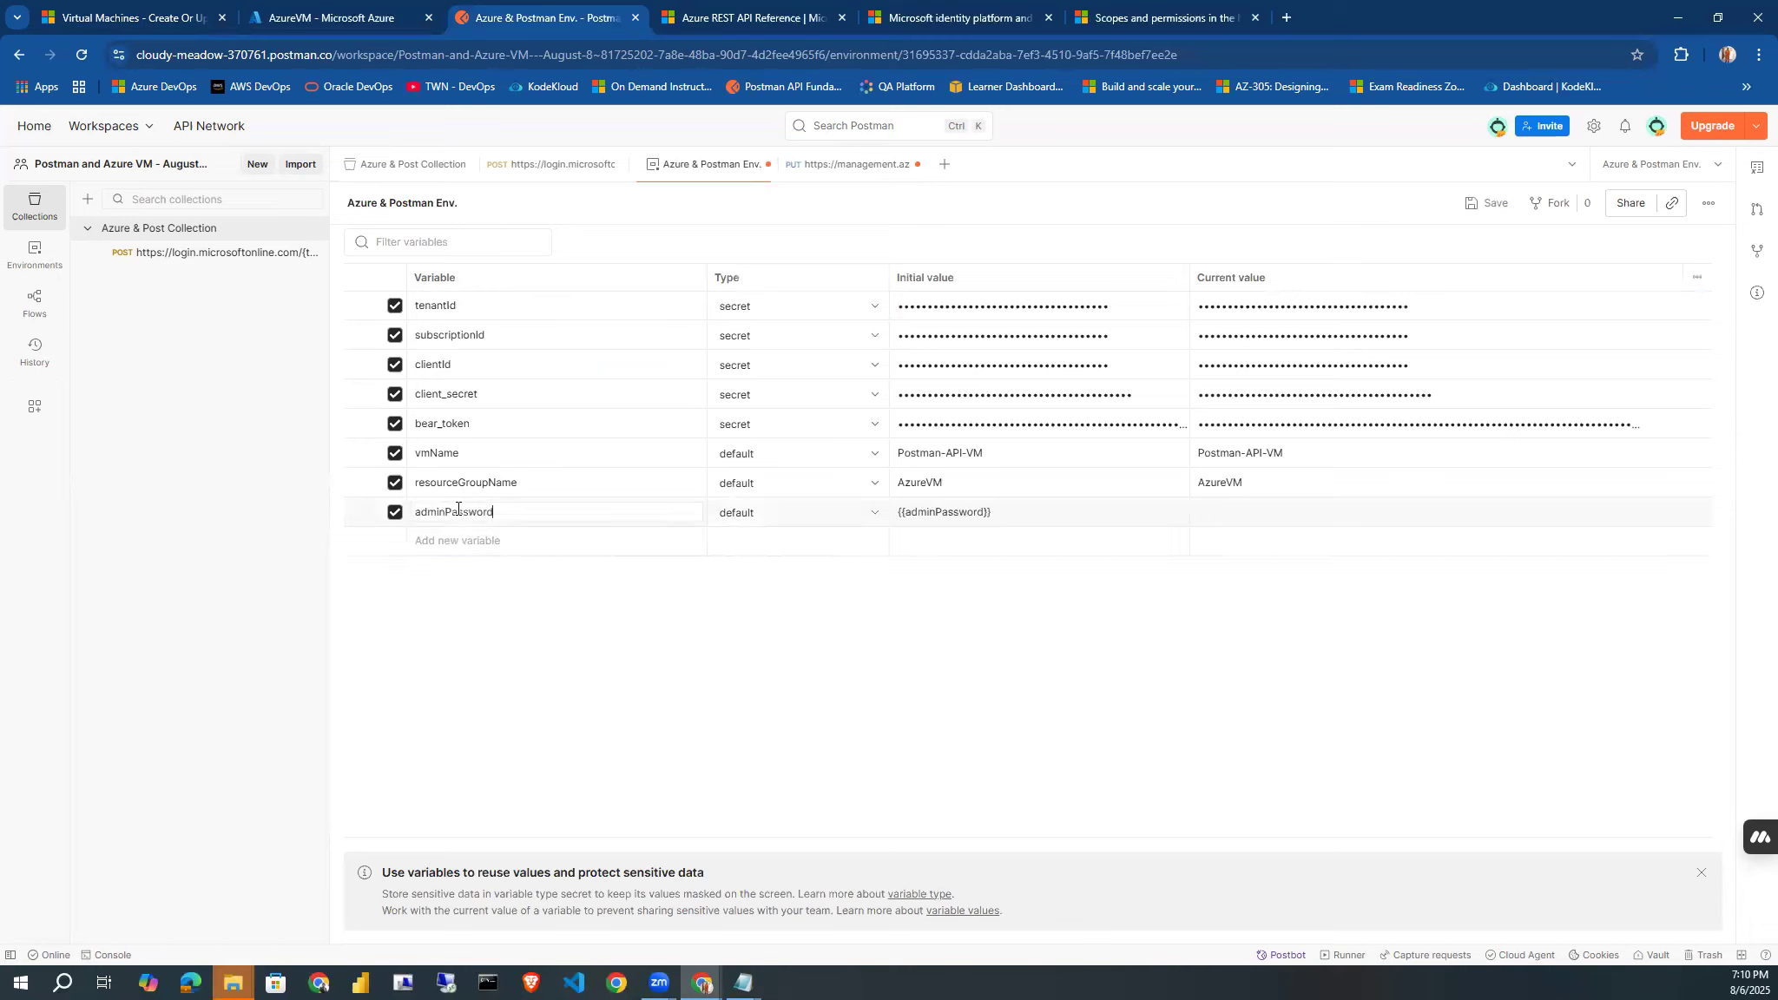
Add an adminUsername variable to the environment from the previously copied JSON line, trimmed to the bare variable name.
{"action": "left_click", "coordinate": [457, 538]}
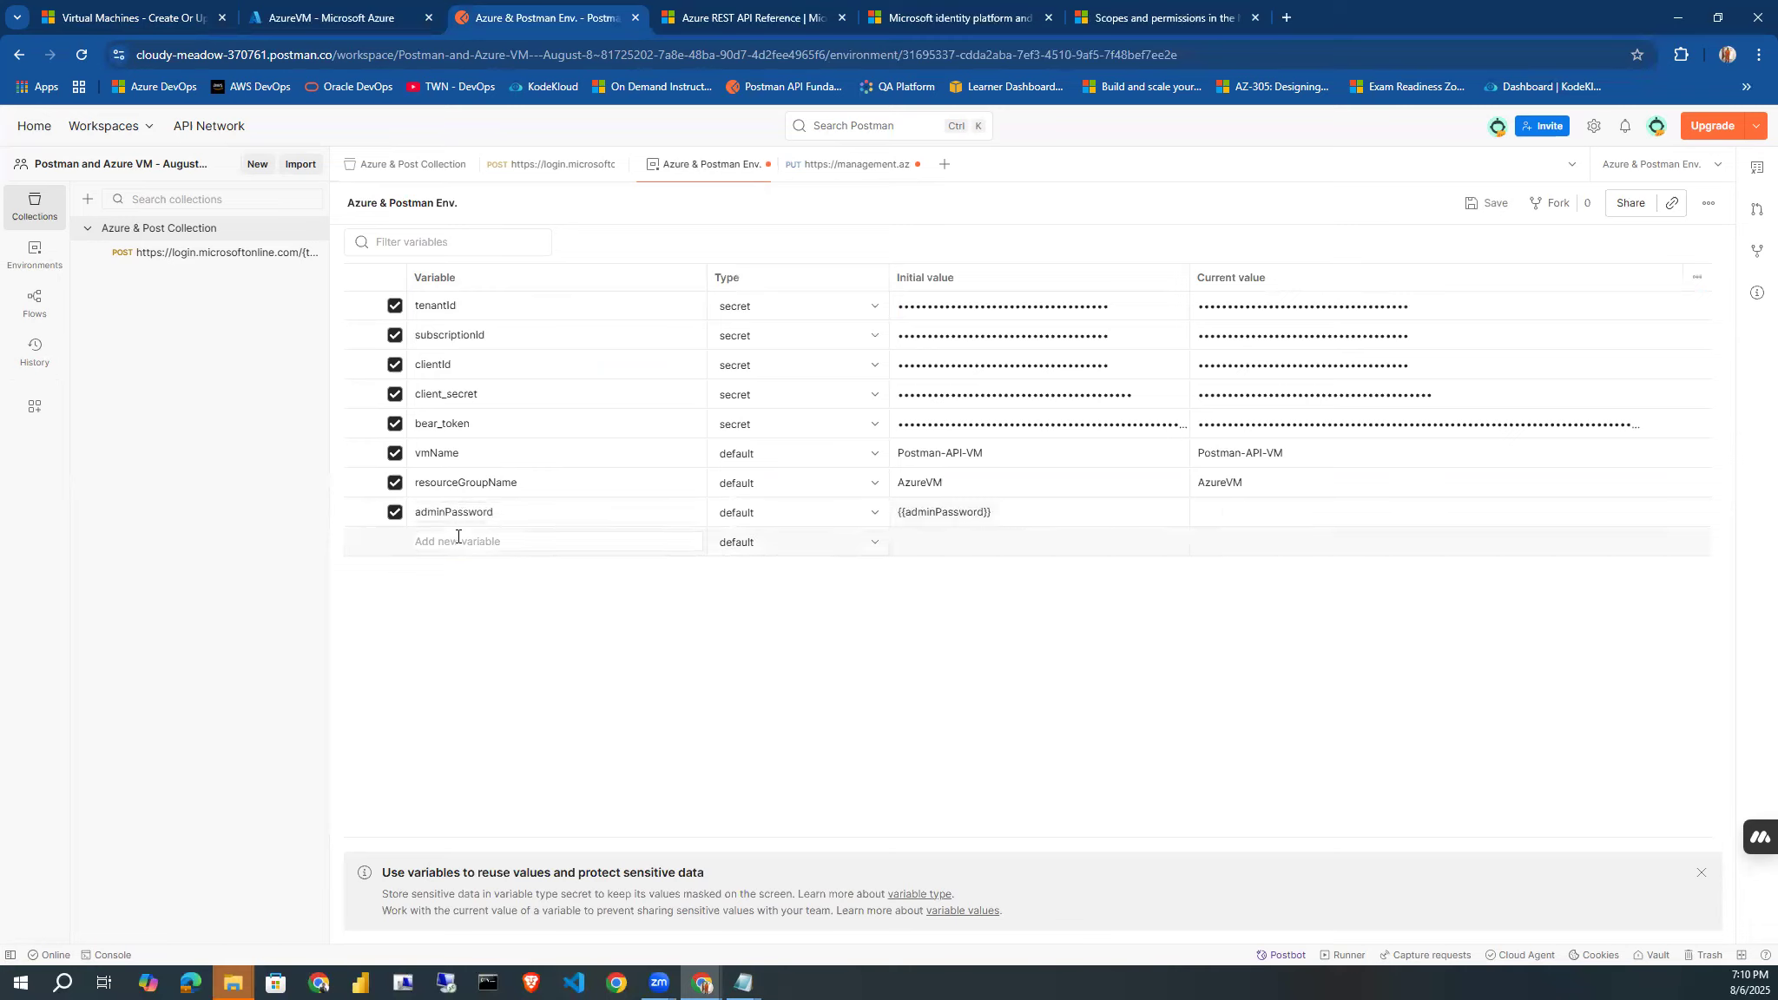
{"action": "key", "text": "super+v"}
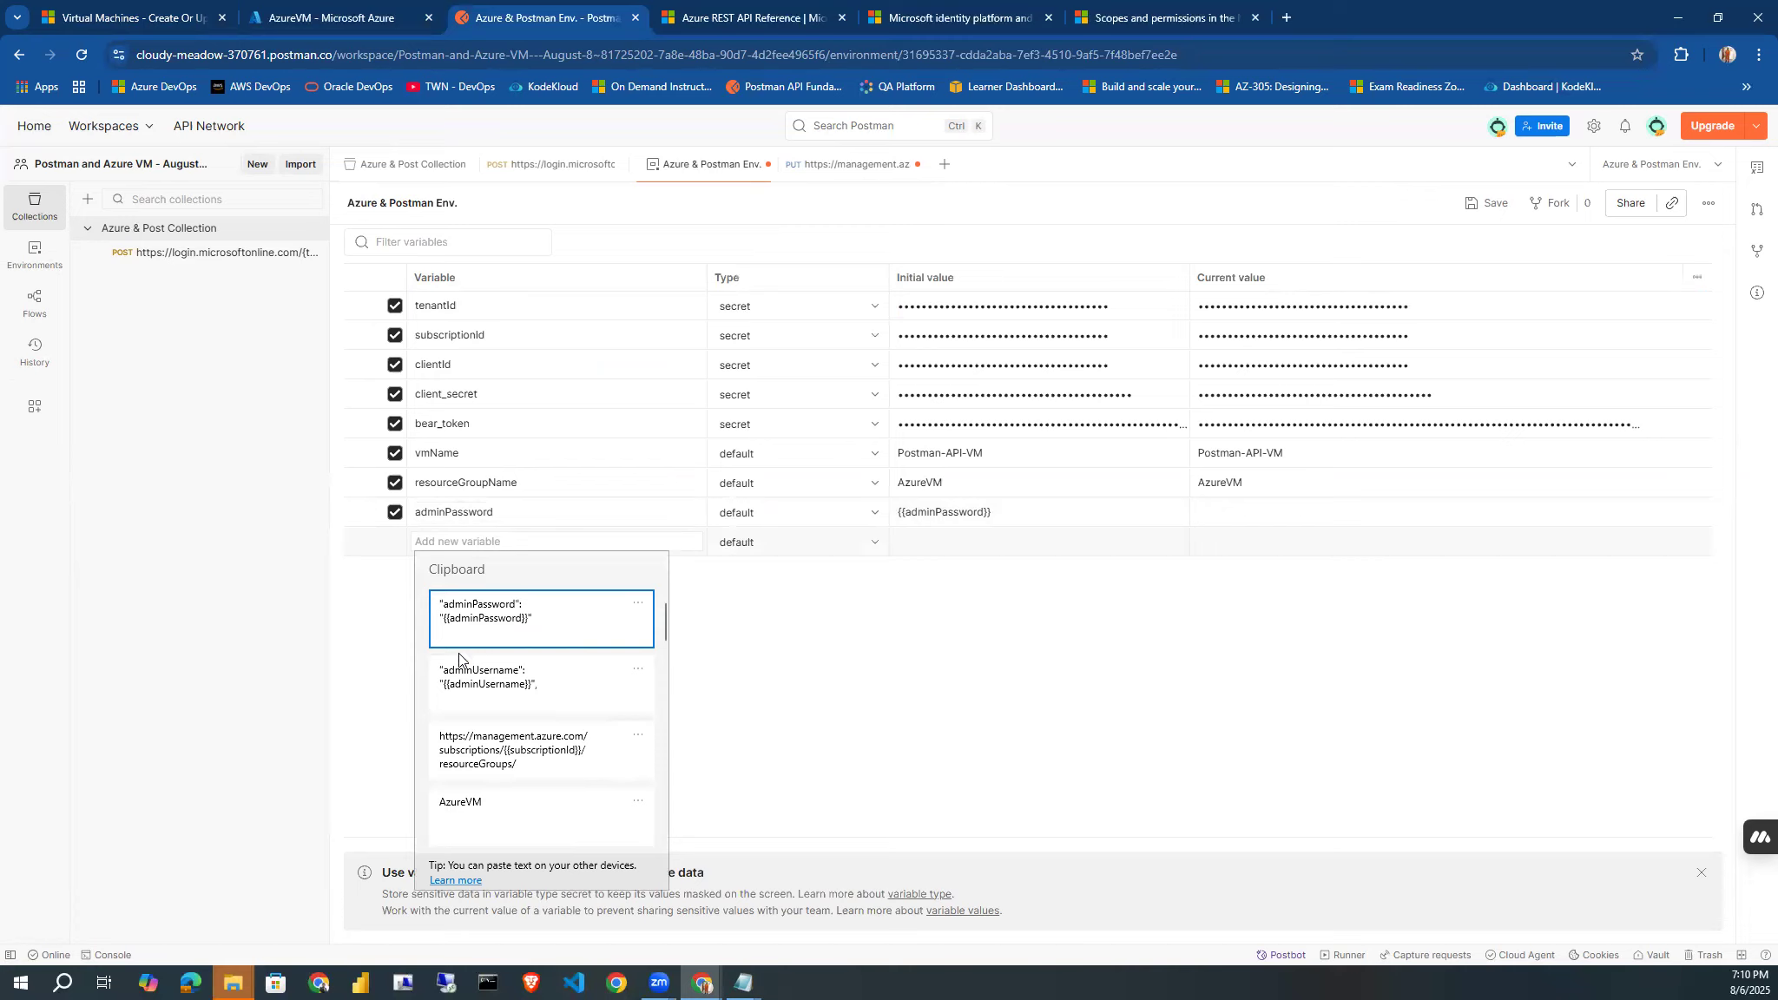
{"action": "left_click", "coordinate": [476, 680]}
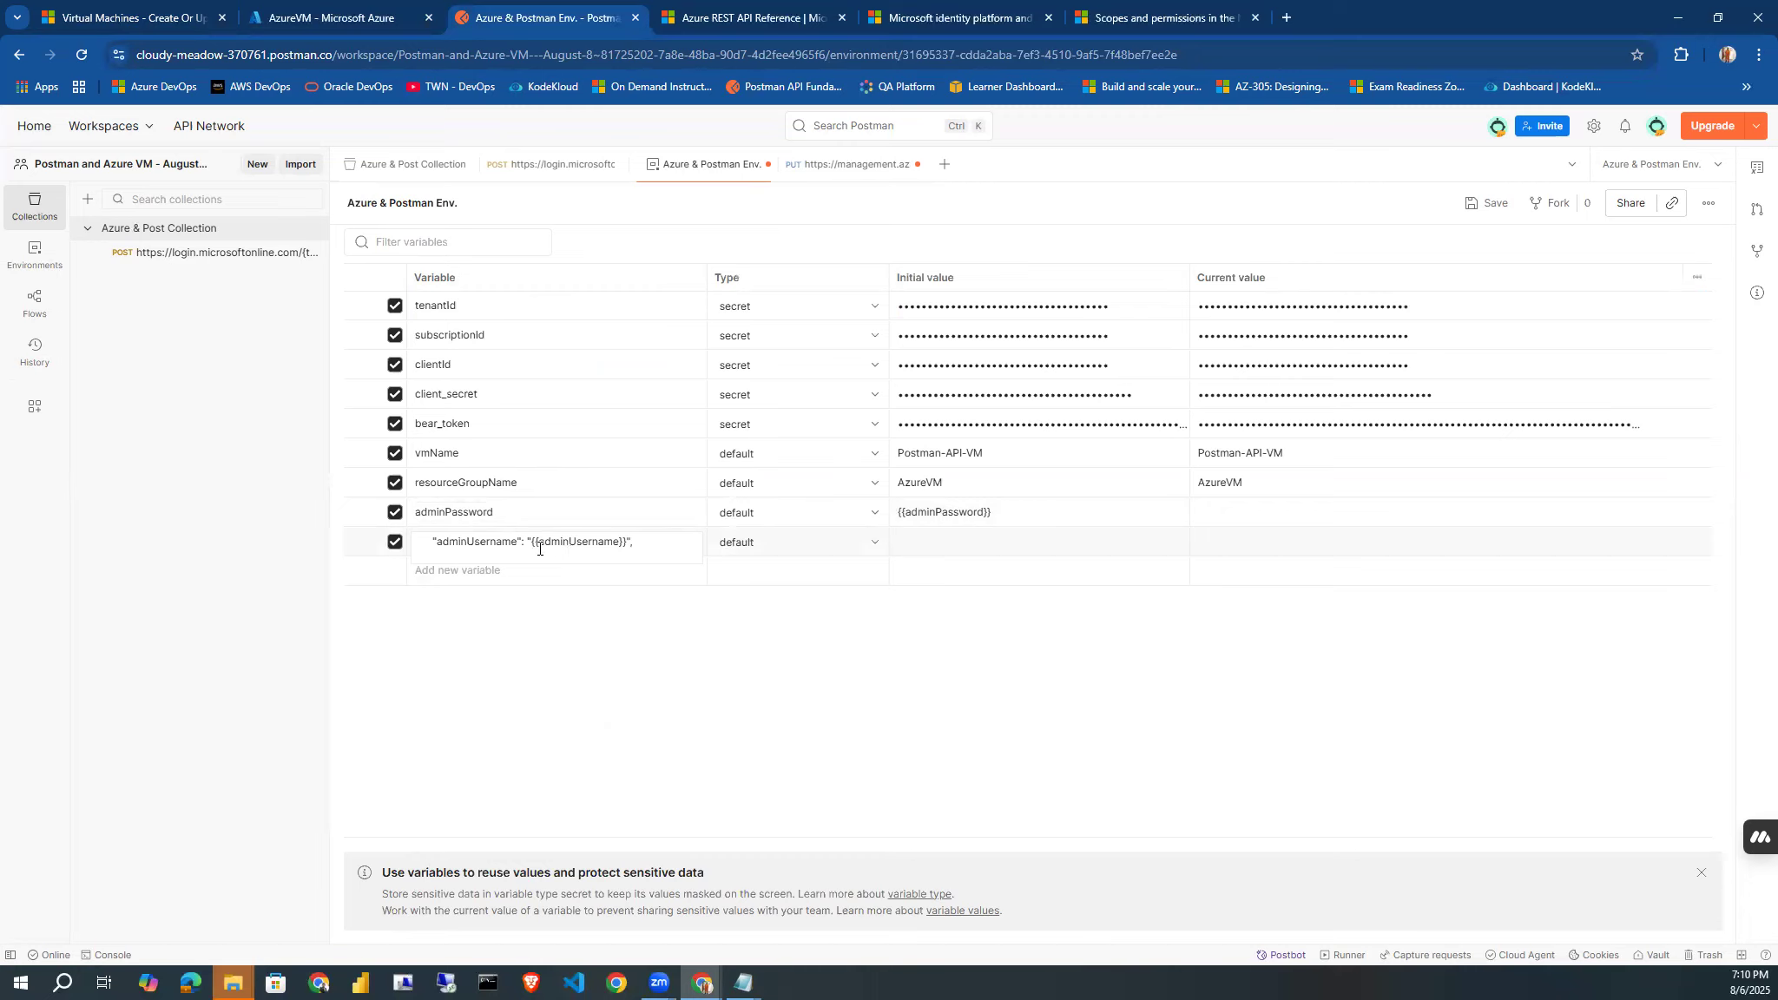
{"action": "left_click_drag", "start_coordinate": [629, 542], "coordinate": [533, 544]}
{"action": "key", "text": "BackSpace"}
{"action": "key", "text": "BackSpace"}
{"action": "key", "text": "BackSpace"}
{"action": "key", "text": "BackSpace"}
{"action": "type", "text": ","}
{"action": "left_click", "coordinate": [433, 542]}
{"action": "key", "text": "BackSpace"}
{"action": "key", "text": "BackSpace"}
{"action": "key", "text": "BackSpace"}
{"action": "key", "text": "BackSpace"}
{"action": "key", "text": "BackSpace"}
{"action": "key", "text": "BackSpace"}
{"action": "key", "text": "BackSpace"}
{"action": "key", "text": "BackSpace"}
{"action": "left_click", "coordinate": [932, 541]}
{"action": "left_click", "coordinate": [534, 540]}
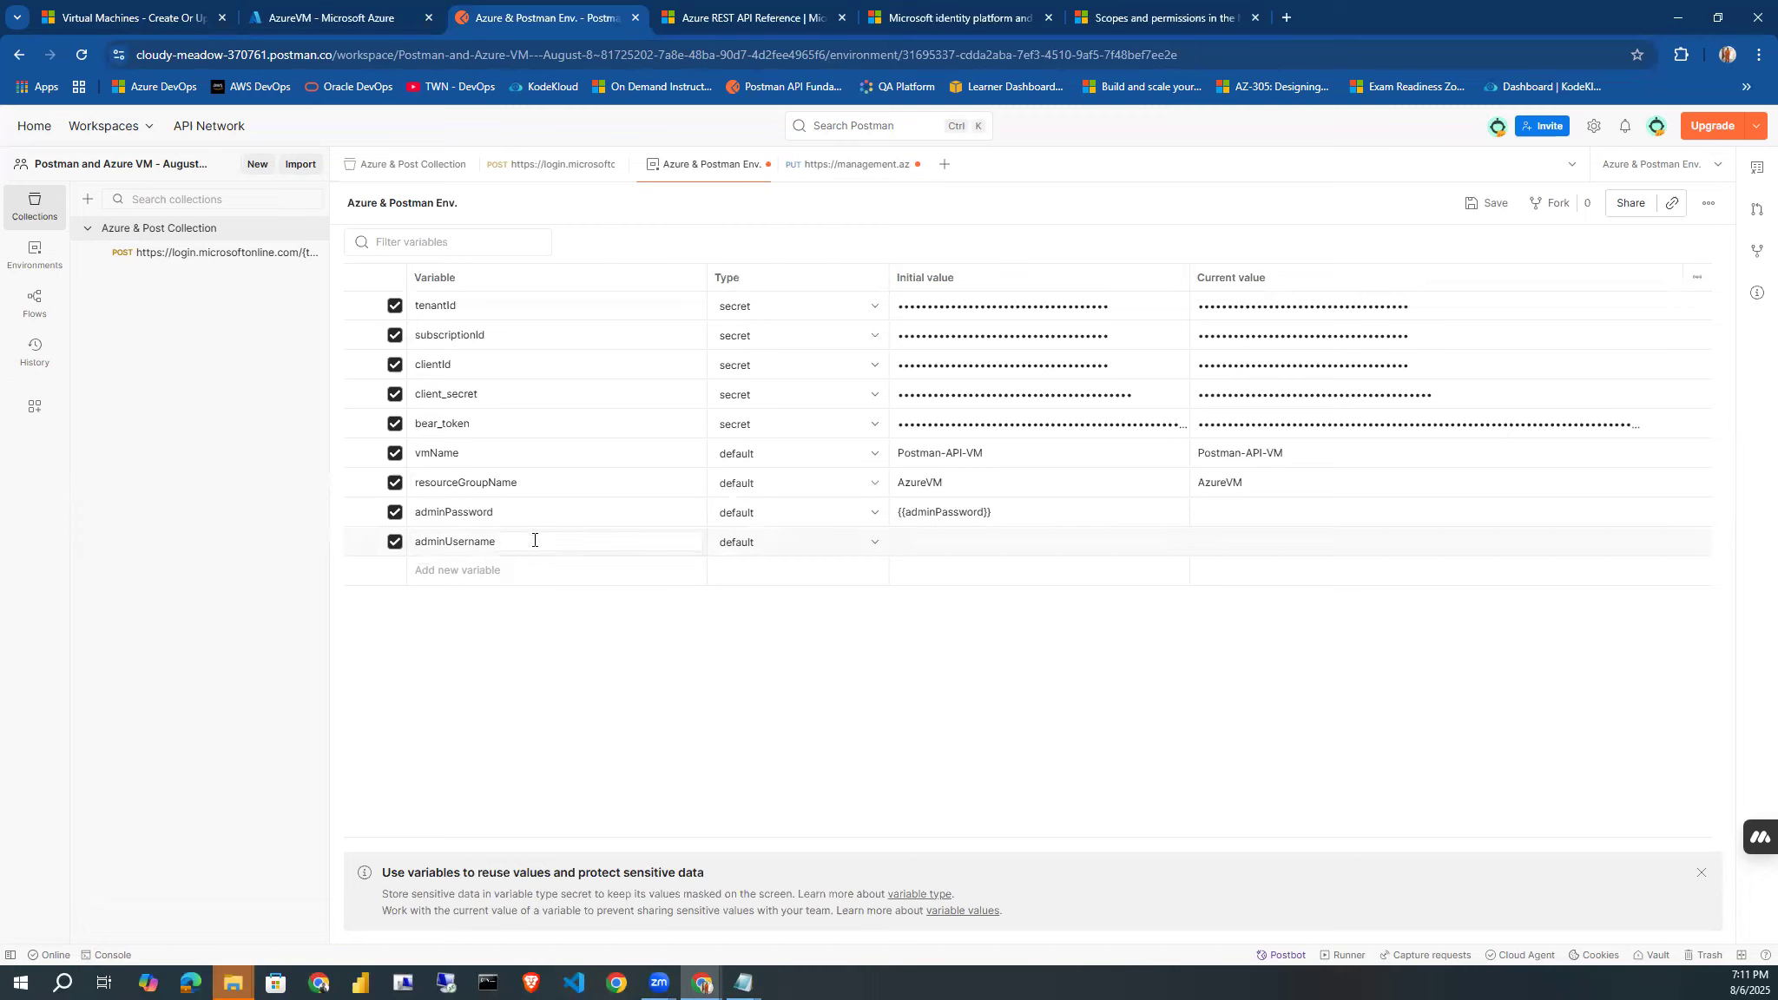
Set the initial value of the adminUsername variable to Postman-User.
{"action": "left_click", "coordinate": [918, 540]}
{"action": "type", "text": "Pos"}
{"action": "type", "text": "tman-Us"}
{"action": "type", "text": "etr"}
Clear the initial value of the adminPassword variable and change its type to secret.
{"action": "left_click", "coordinate": [1001, 514]}
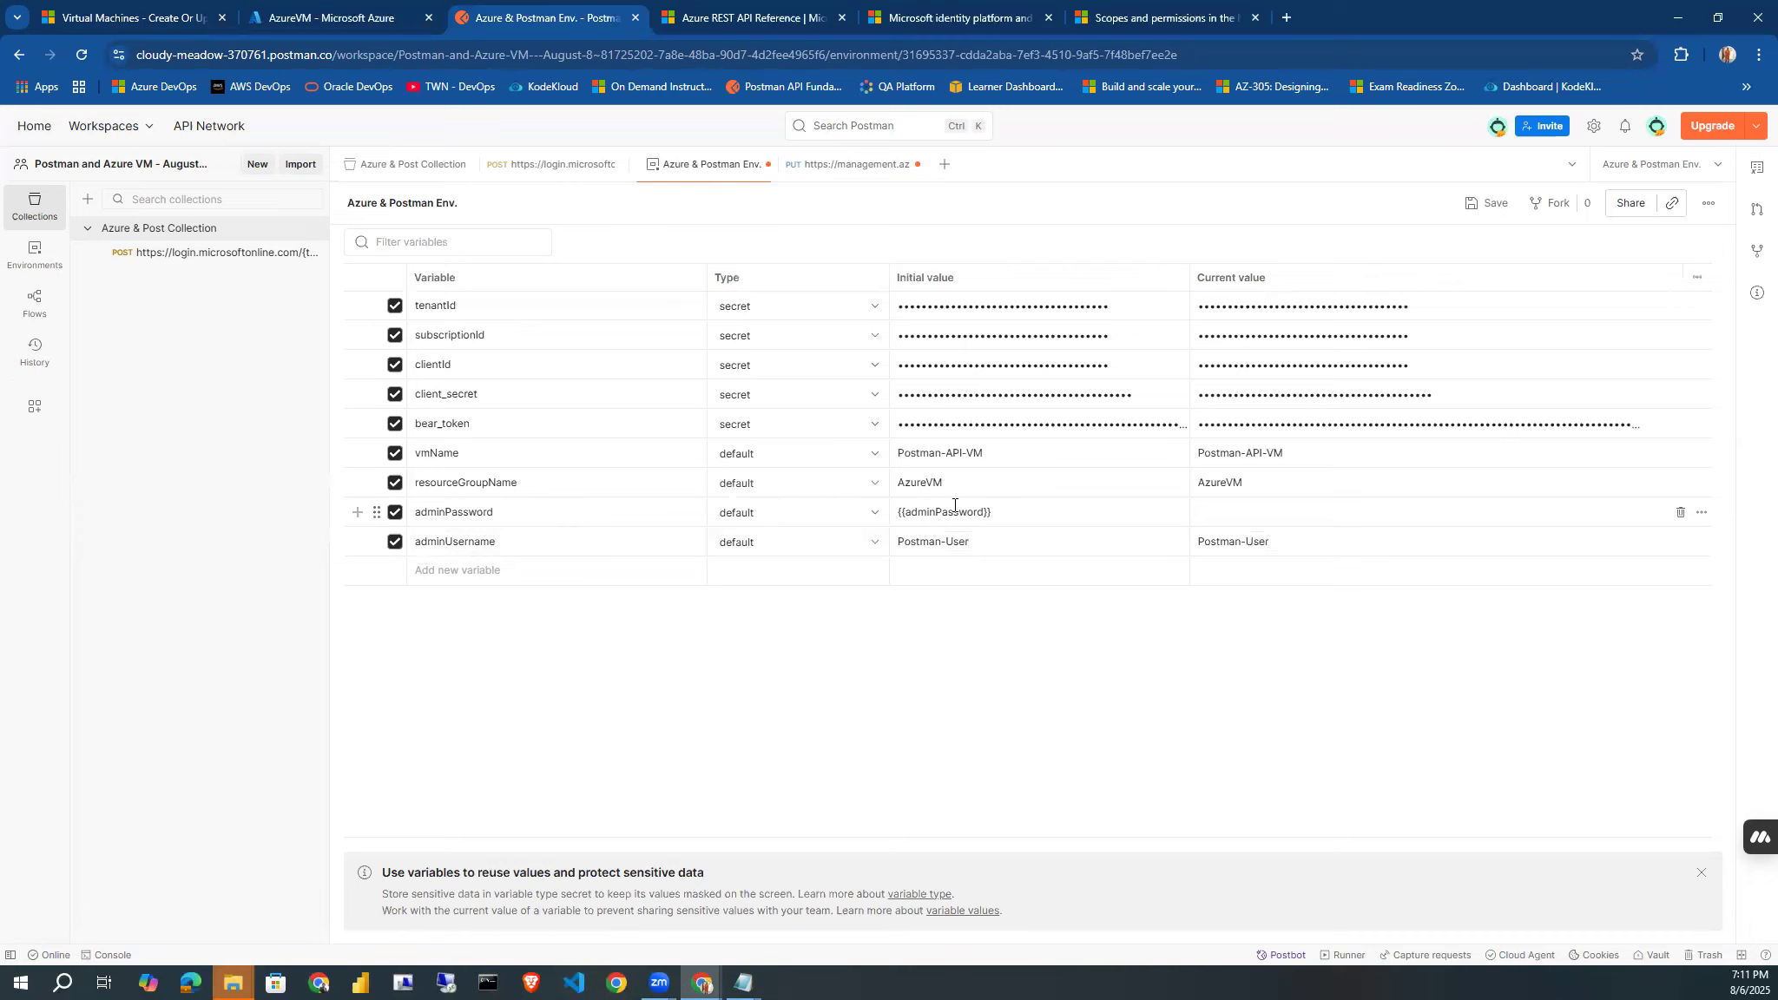
{"action": "left_click", "coordinate": [1046, 510]}
{"action": "key", "text": "ctrl+a"}
{"action": "key", "text": "BackSpace"}
{"action": "left_click", "coordinate": [880, 514]}
{"action": "left_click", "coordinate": [813, 578]}
{"action": "left_click", "coordinate": [920, 516]}
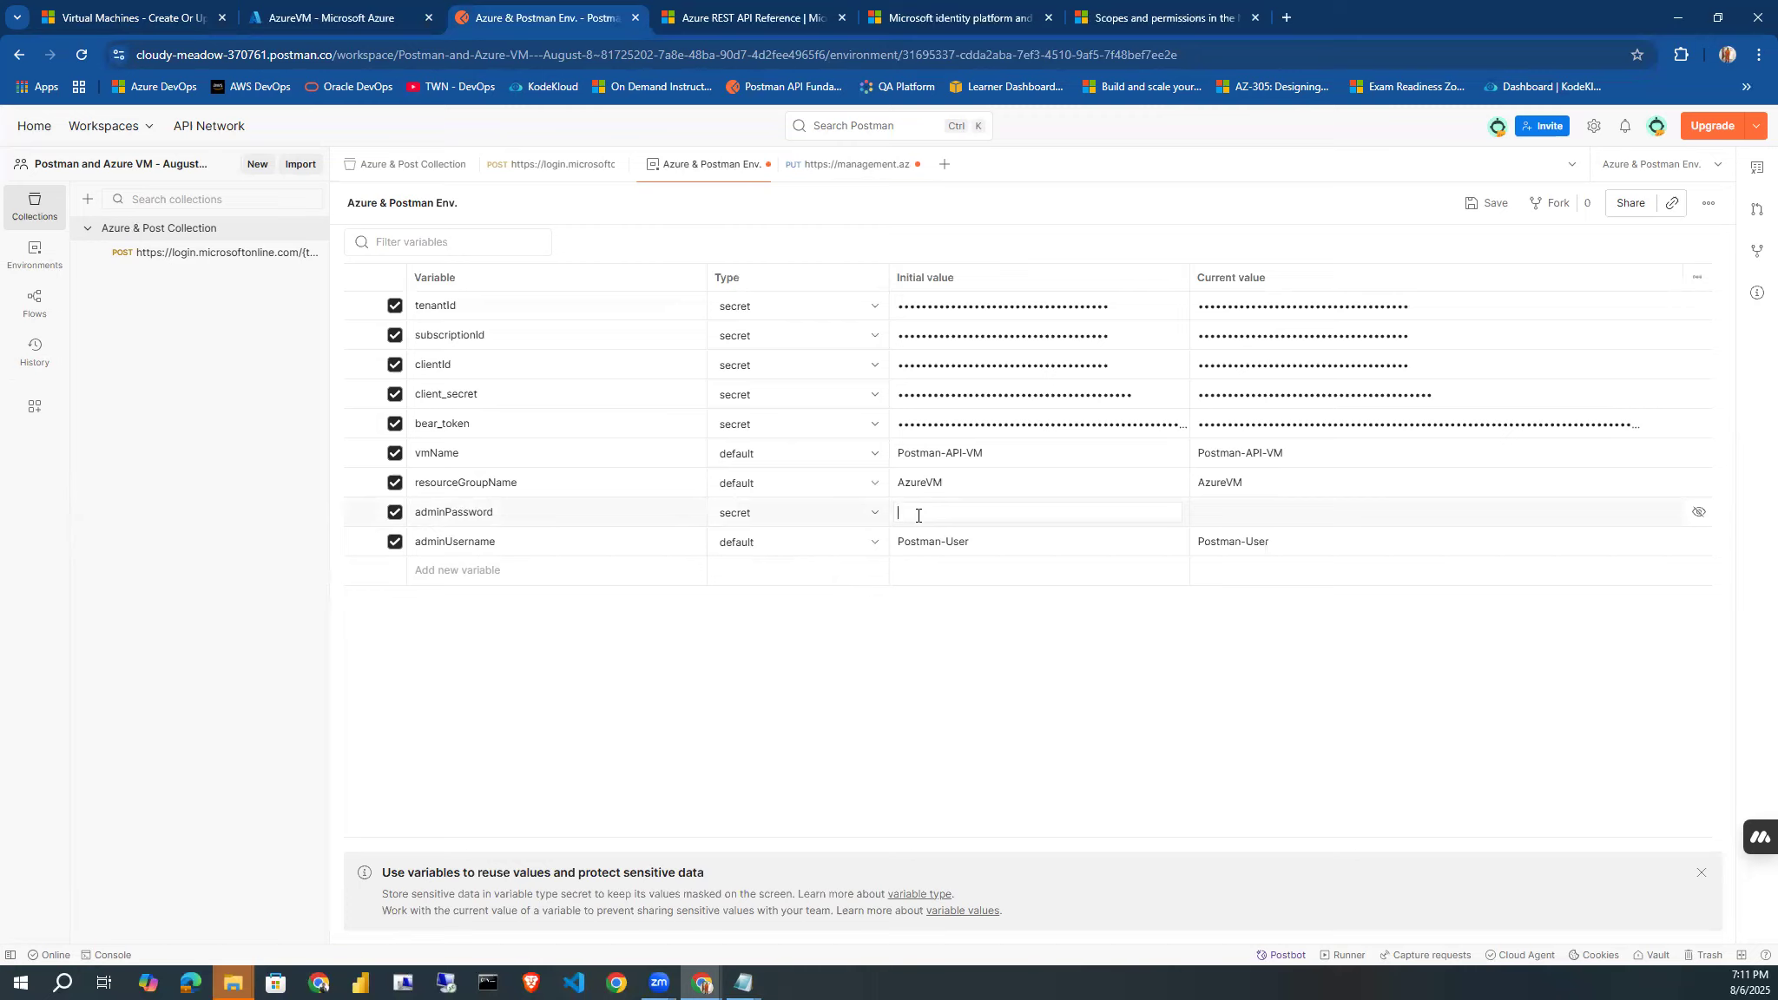
Enter the administrator password as the initial value and the current value of the adminPassword variable.
{"action": "type", "text": "P"}
{"action": "key", "text": "shift+Tab"}
{"action": "type", "text": "••"}
{"action": "left_click", "coordinate": [972, 679]}
{"action": "left_click", "coordinate": [1246, 511]}
{"action": "type", "text": "•••••••••••"}
{"action": "left_click", "coordinate": [1196, 657]}
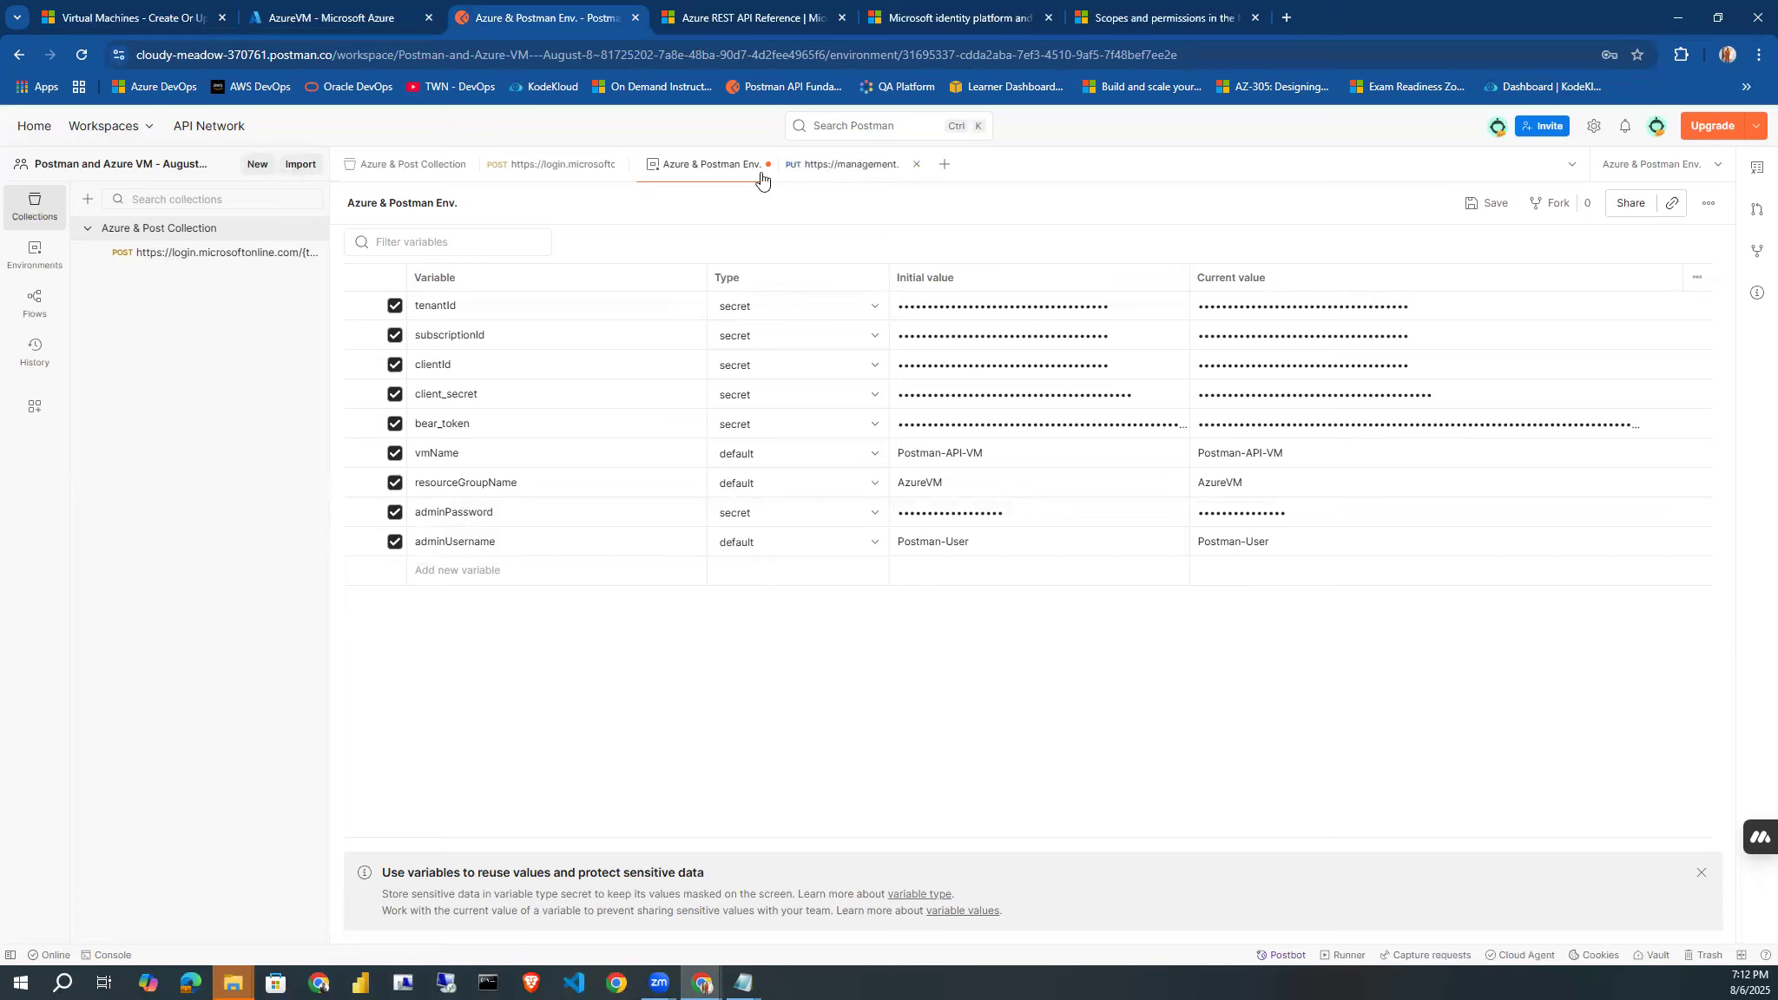
Add a networkInterface variable to the environment, copying its name from the network interface id in the PUT request's JSON body.
{"action": "left_click", "coordinate": [833, 173]}
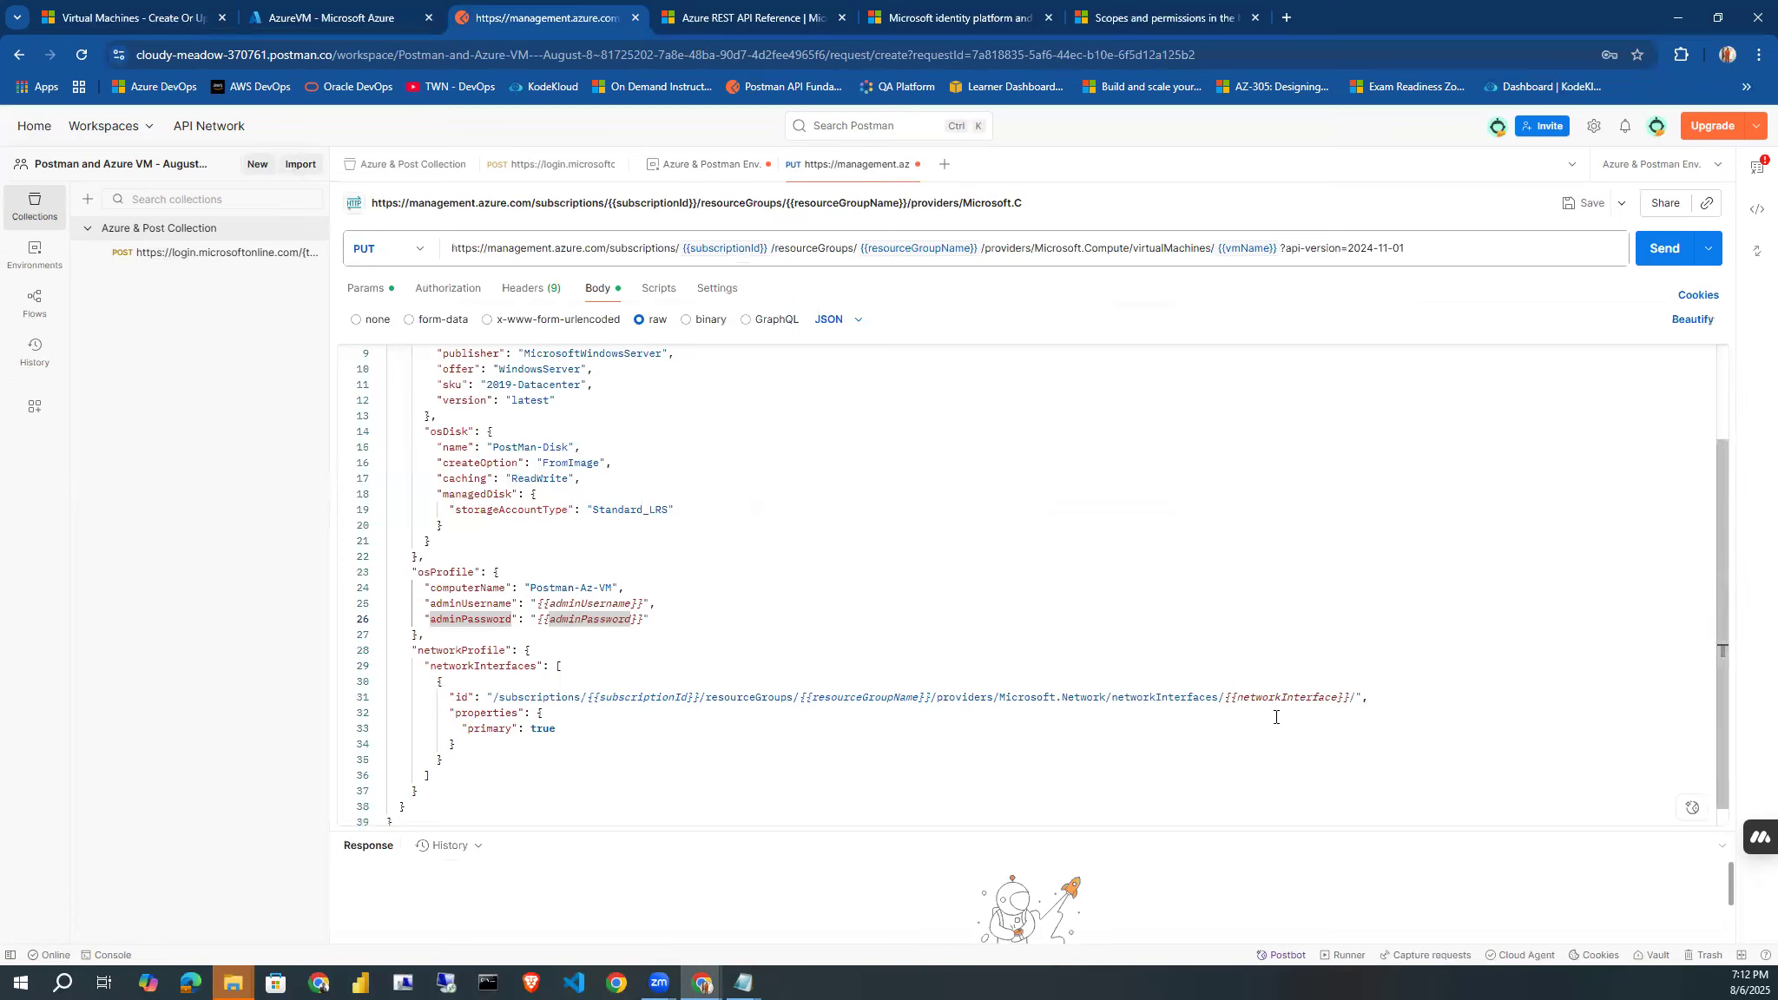
{"action": "mouse_move", "coordinate": [1241, 695]}
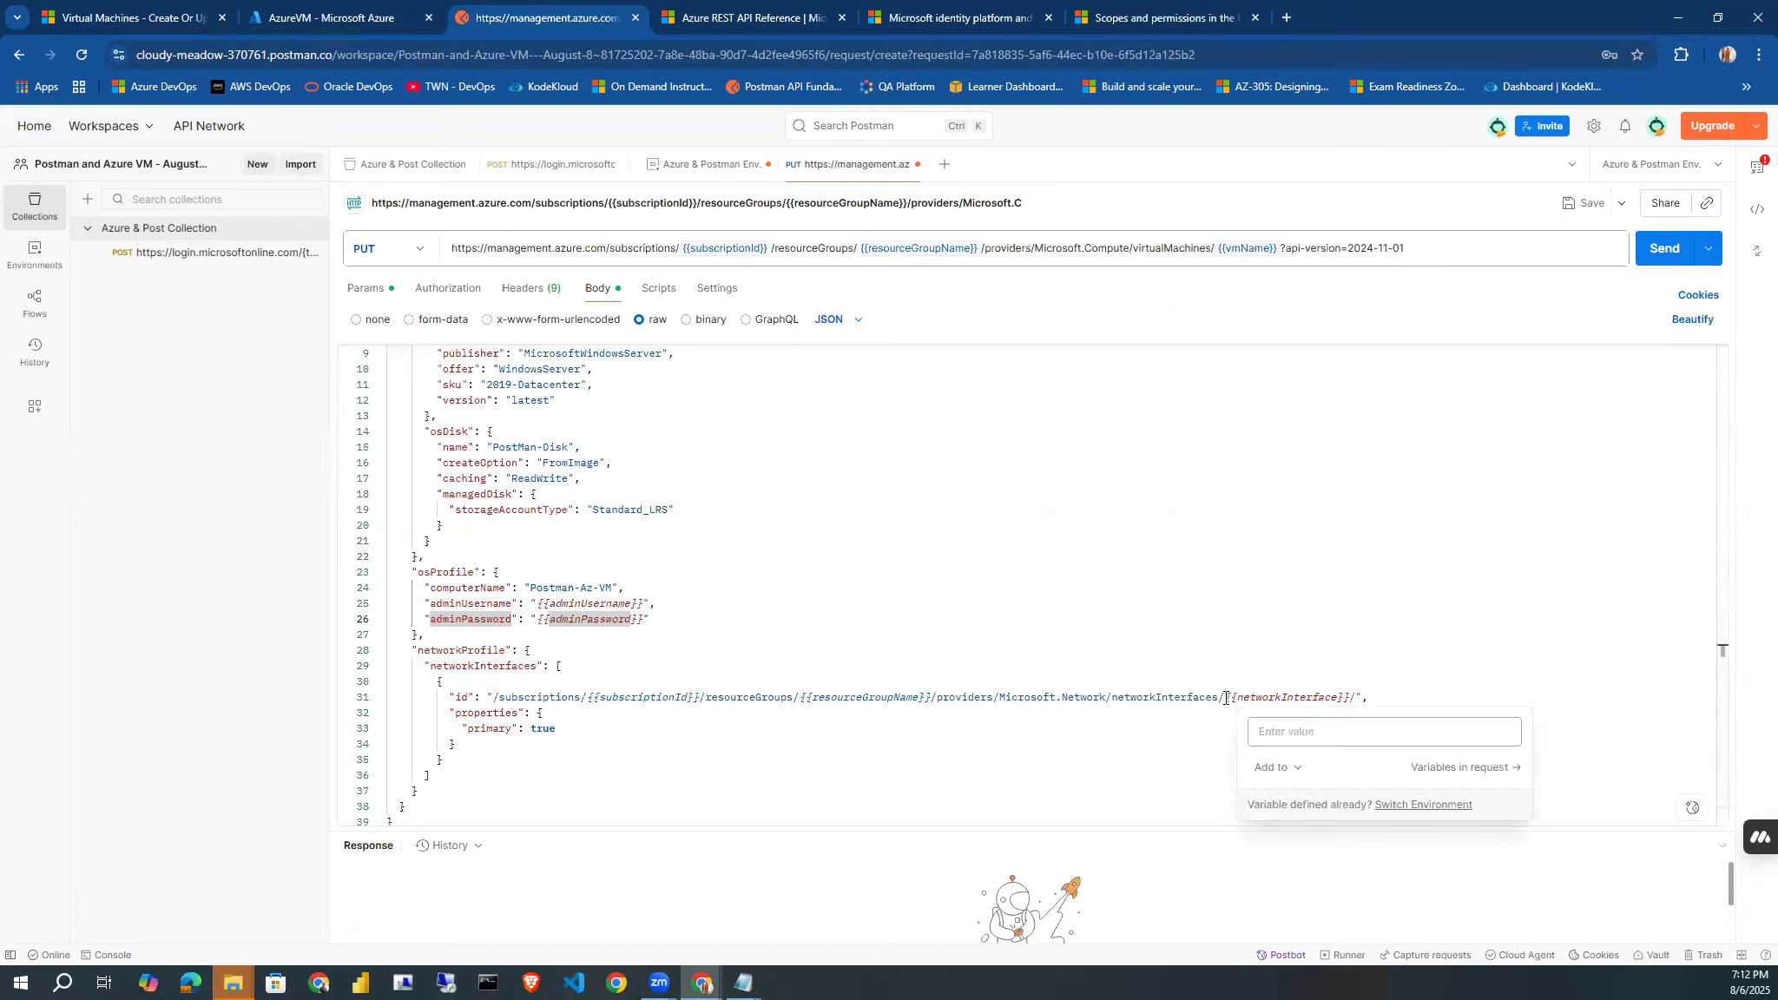
{"action": "left_click", "coordinate": [1204, 740]}
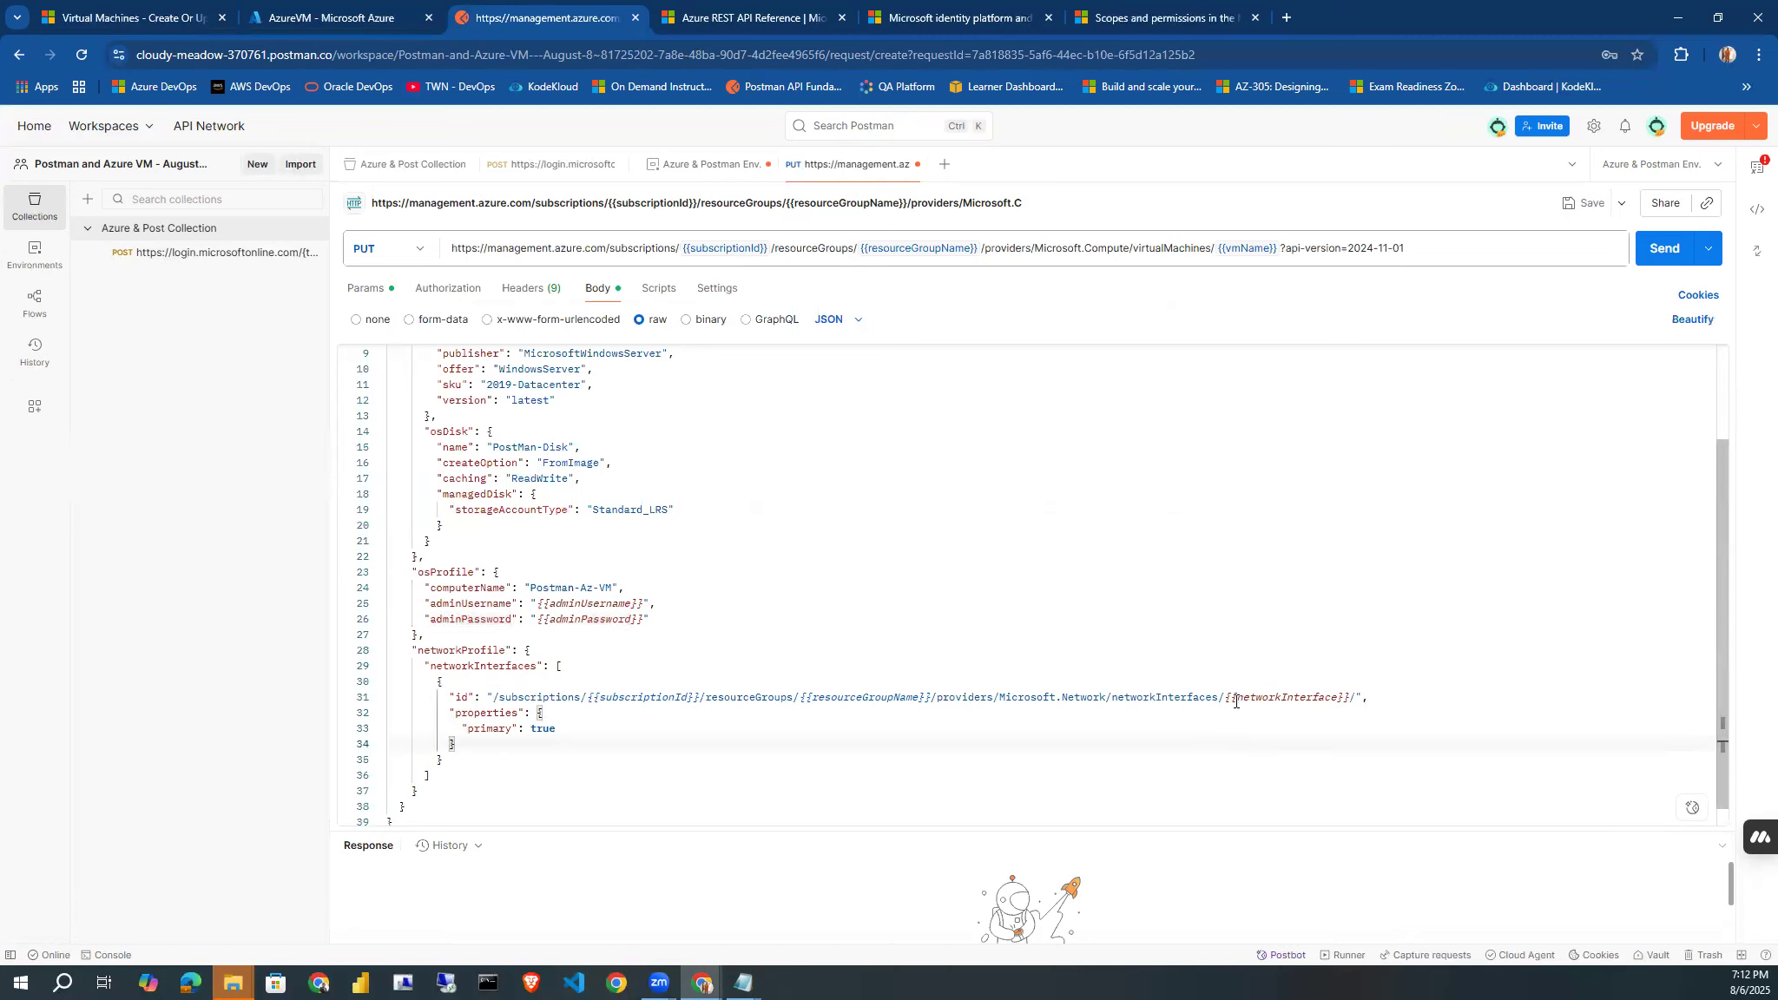
{"action": "double_click", "coordinate": [1253, 698]}
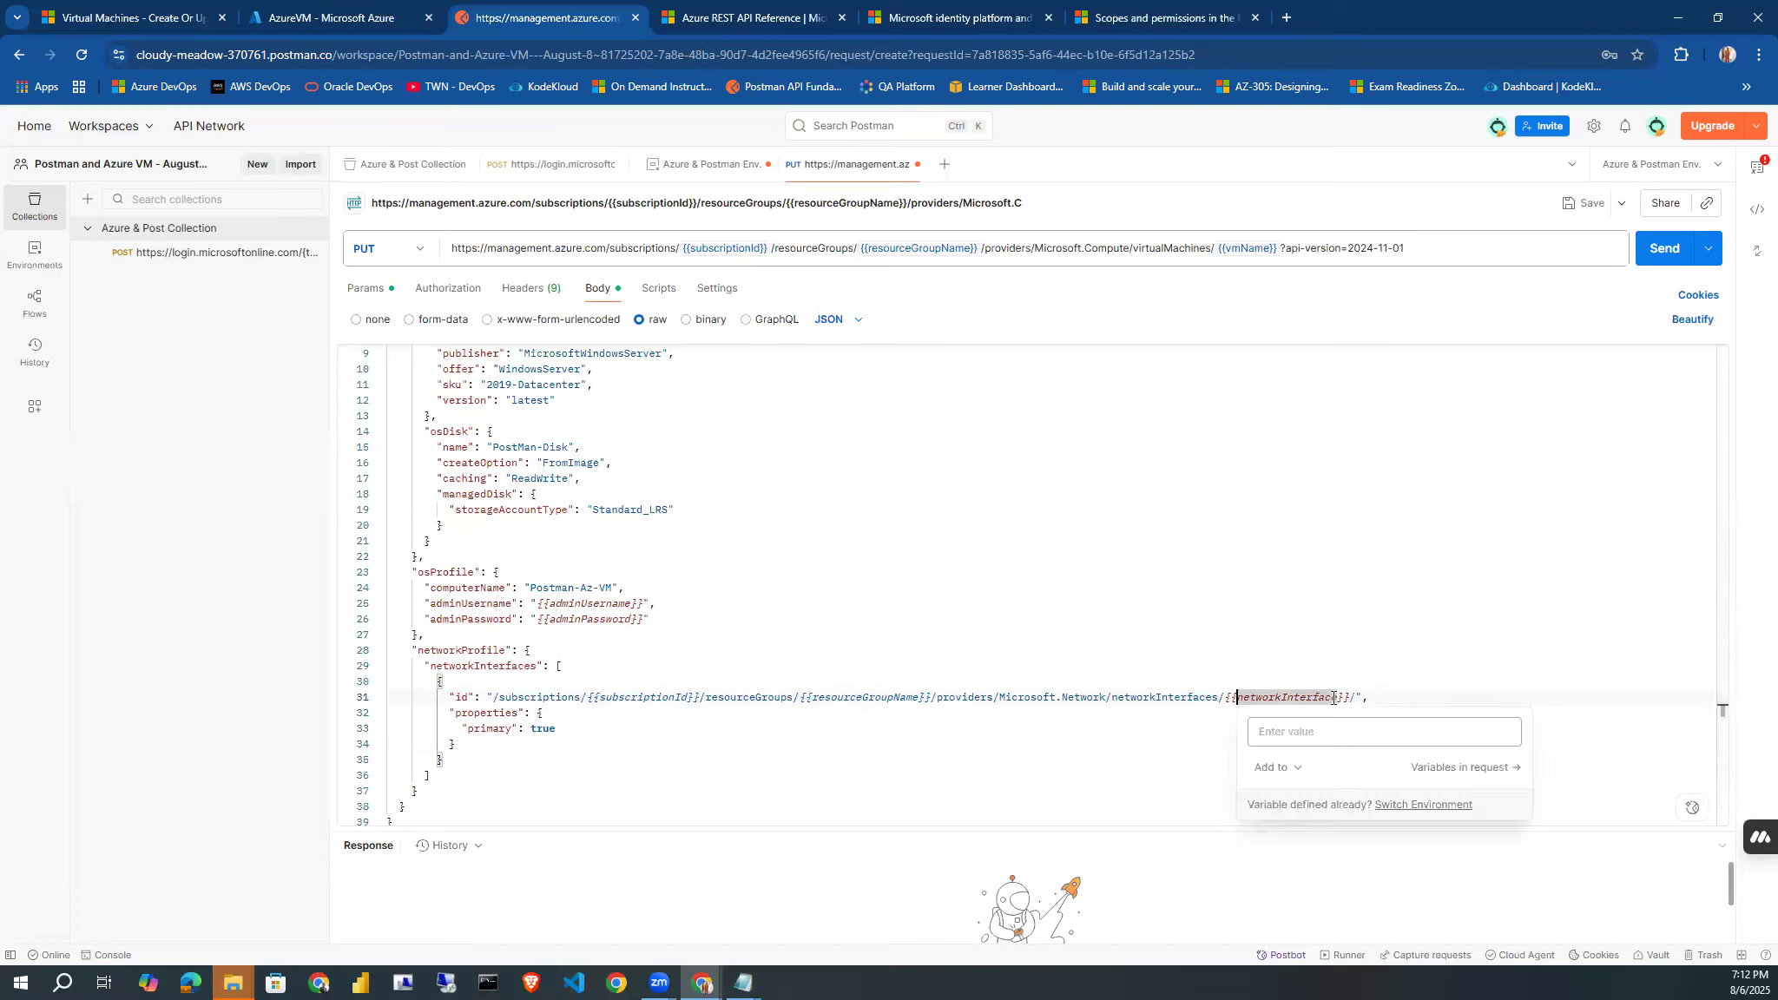
{"action": "left_click", "coordinate": [694, 165]}
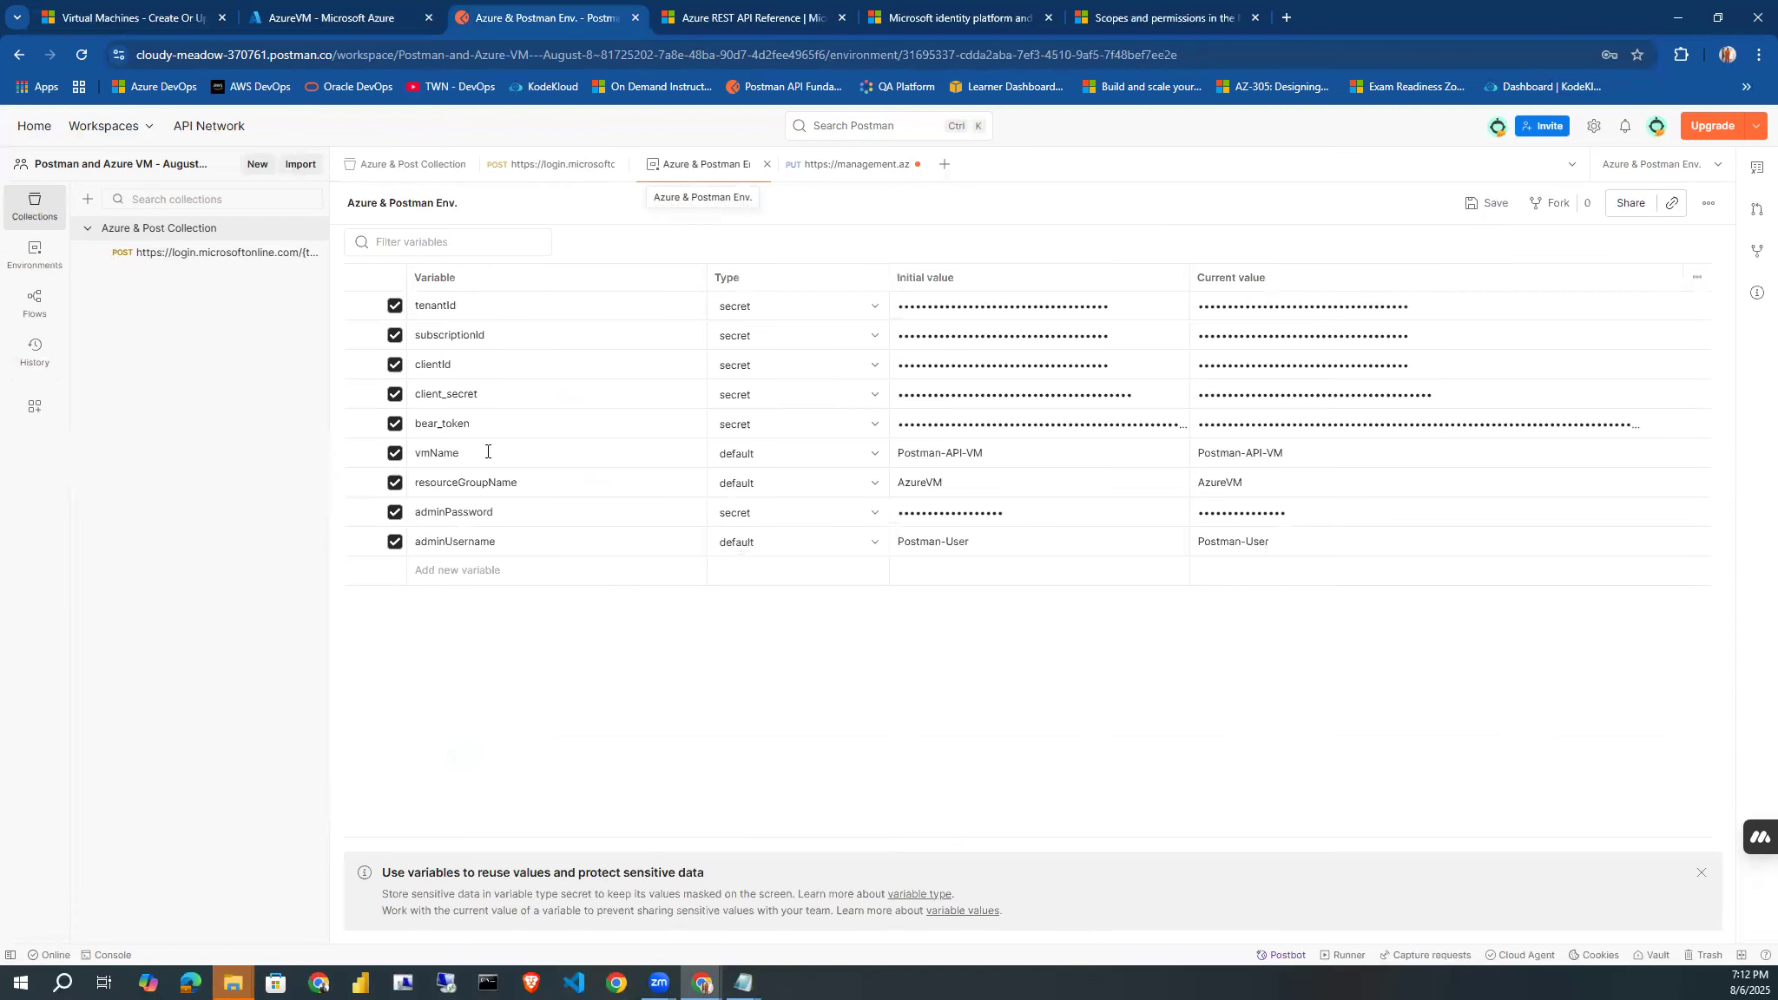
{"action": "left_click", "coordinate": [419, 569]}
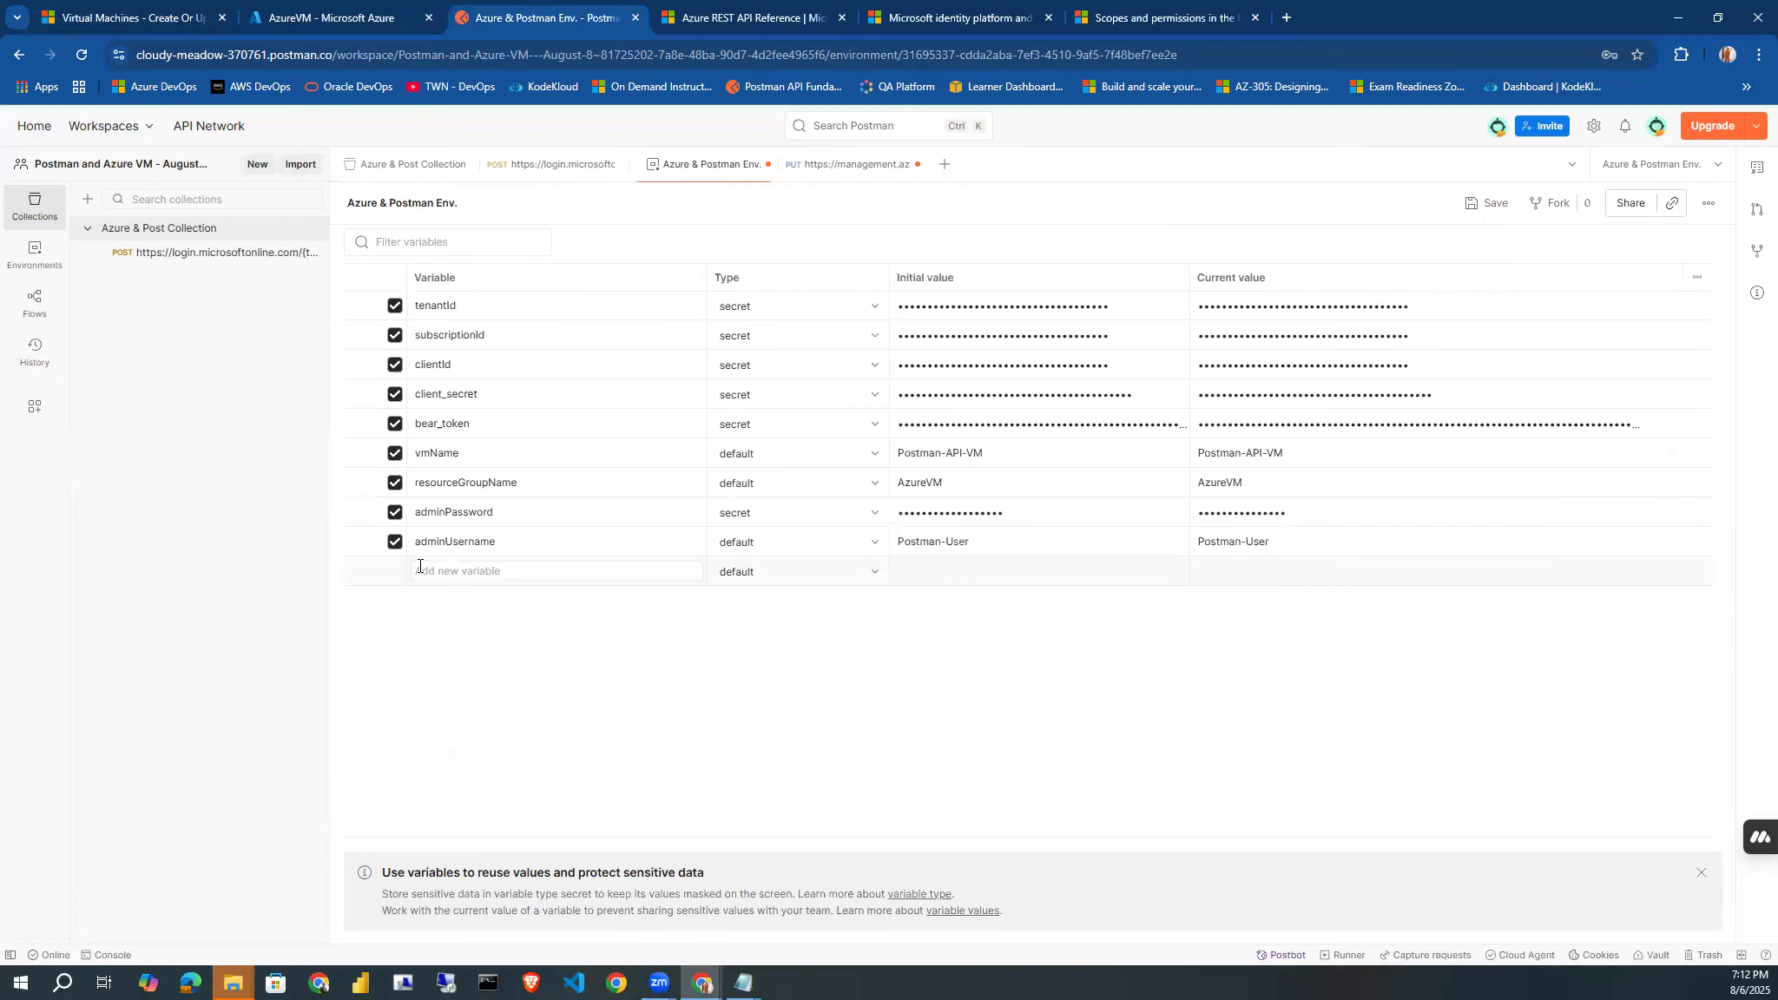
{"action": "type", "text": "\"id\": \"/subscriptions/{{subscriptionId}}/resourceGroups/{{resourceGroupName}}/providers/Microsoft.Network/networkInterfaces/{{networkInterface}}/\","}
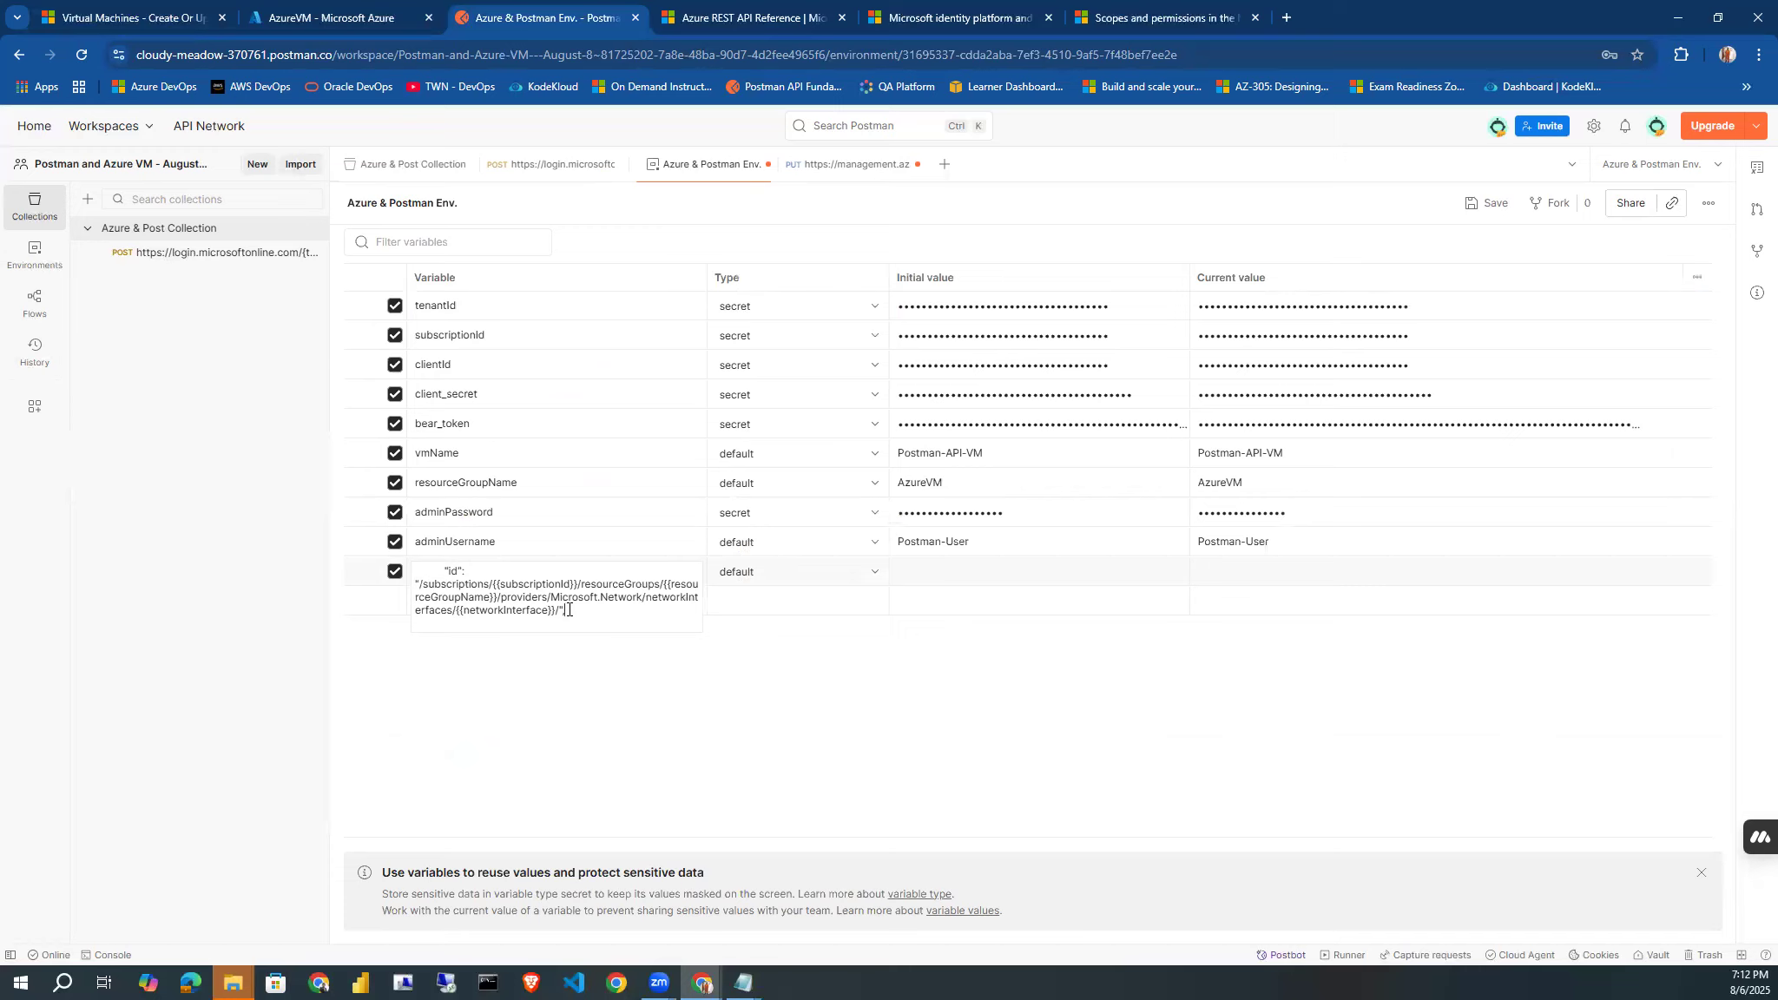
{"action": "double_click", "coordinate": [514, 609]}
{"action": "key", "text": "ctrl+c"}
{"action": "key", "text": "BackSpace"}
{"action": "key", "text": "ctrl+a"}
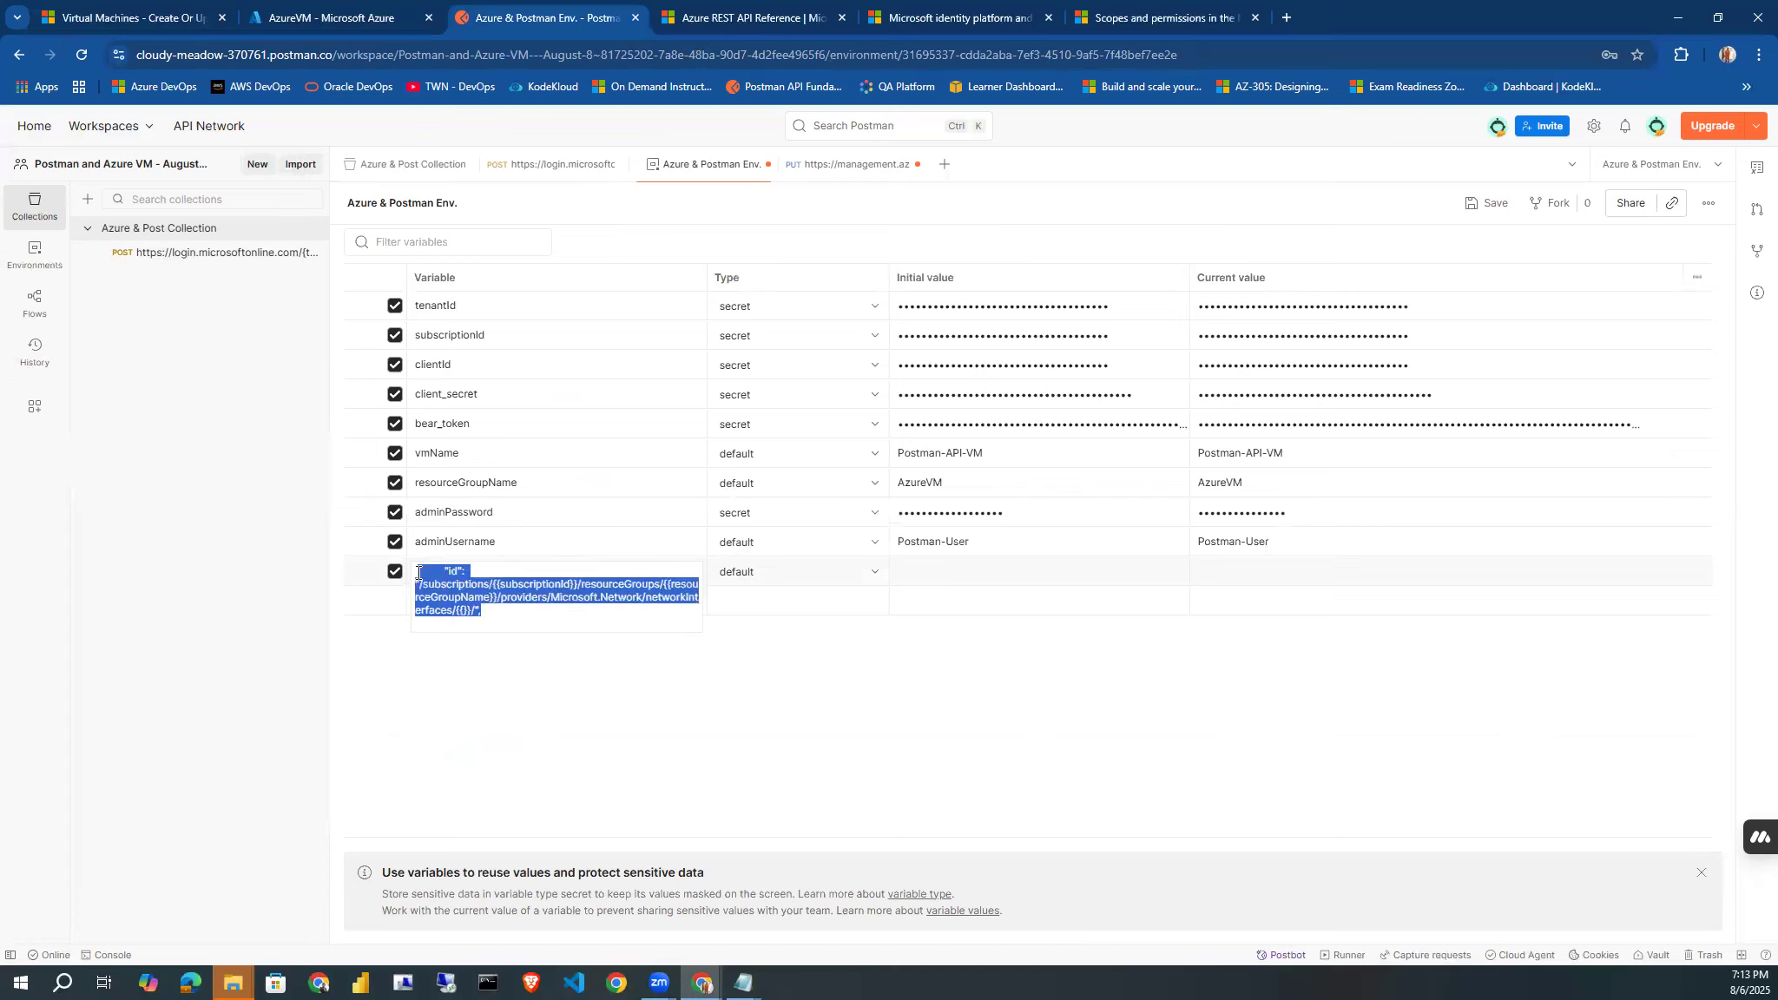
{"action": "key", "text": "ctrl+v"}
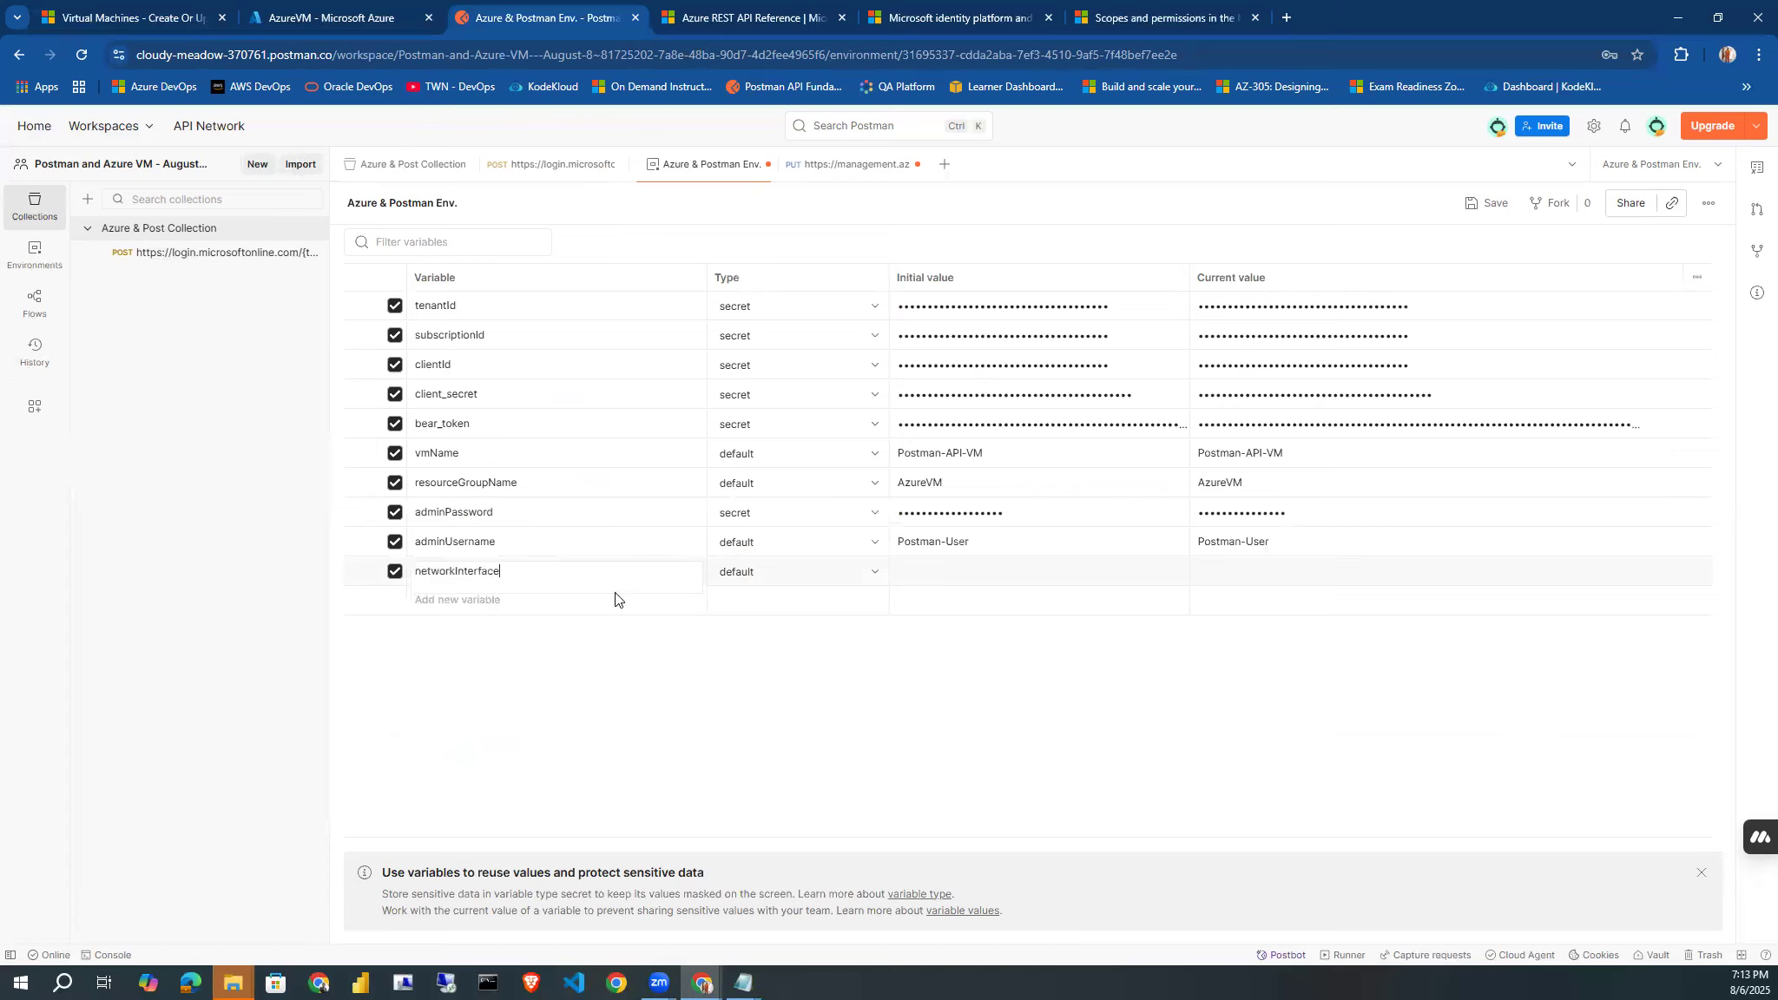
{"action": "left_click", "coordinate": [591, 650]}
{"action": "left_click", "coordinate": [536, 572]}
{"action": "left_click", "coordinate": [910, 572]}
Switch to the Azure portal, search for network interfaces from the home page, and open the Network interfaces service.
{"action": "left_click", "coordinate": [293, 17]}
{"action": "left_click", "coordinate": [32, 162]}
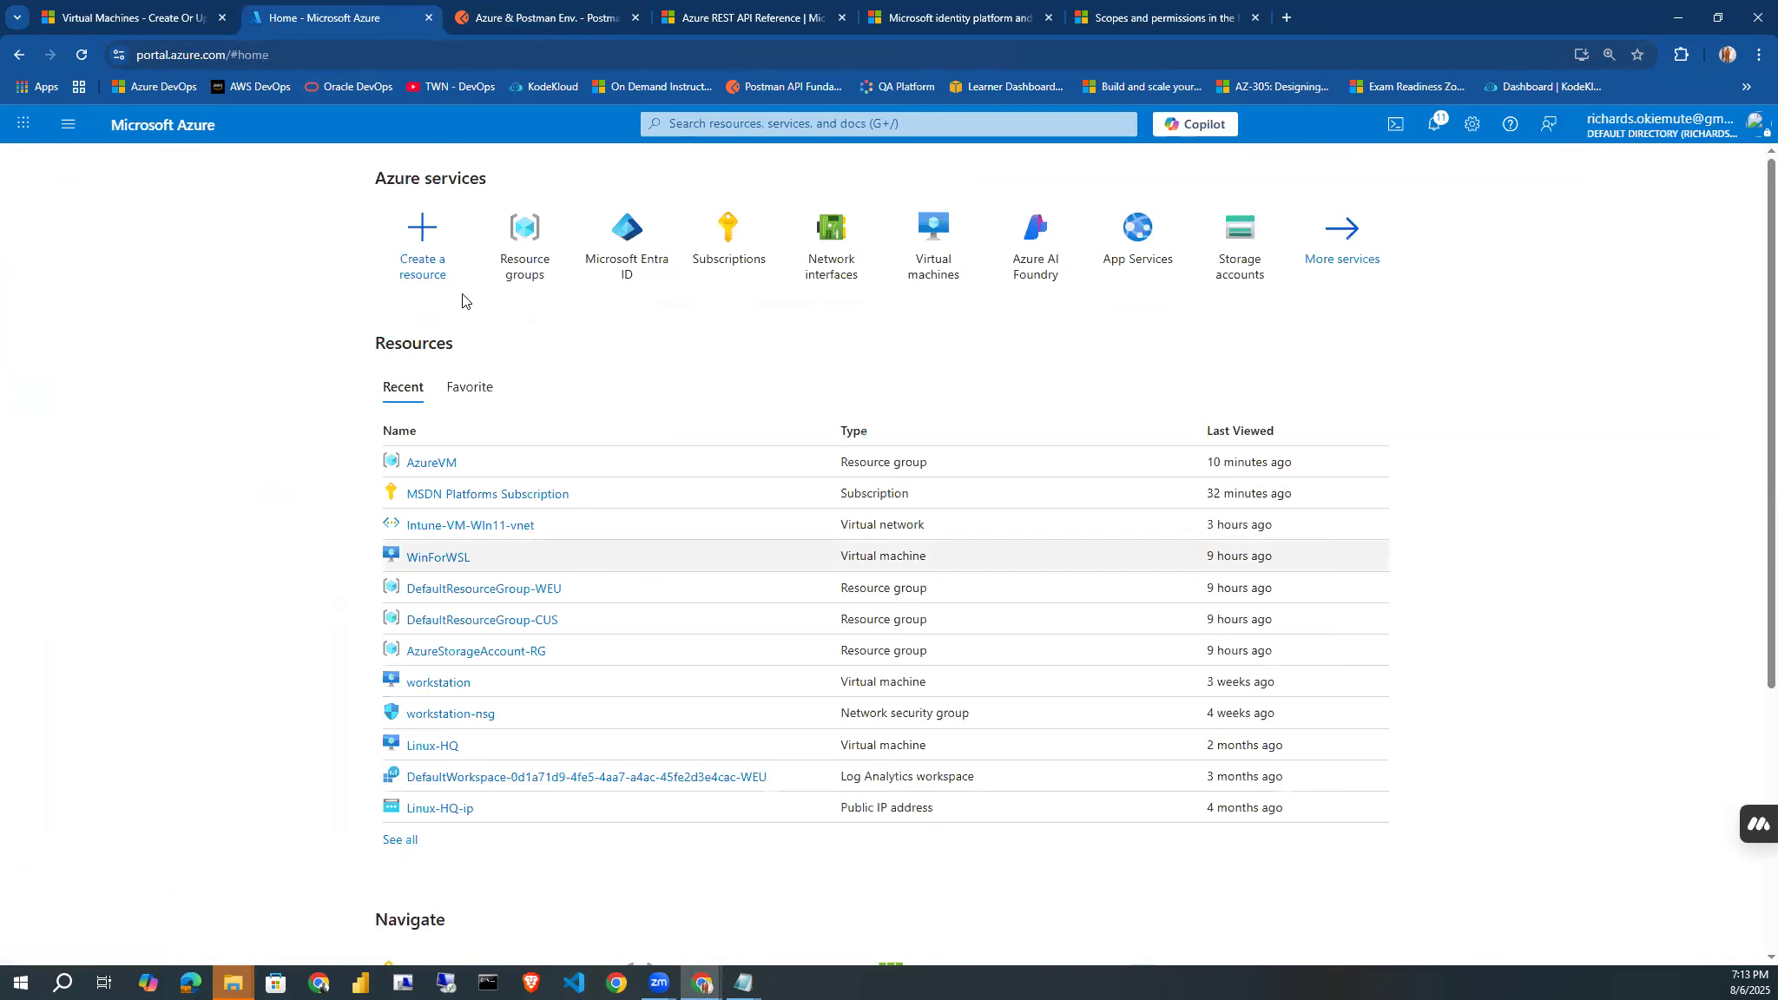
{"action": "left_click", "coordinate": [728, 124]}
{"action": "type", "text": "network inter"}
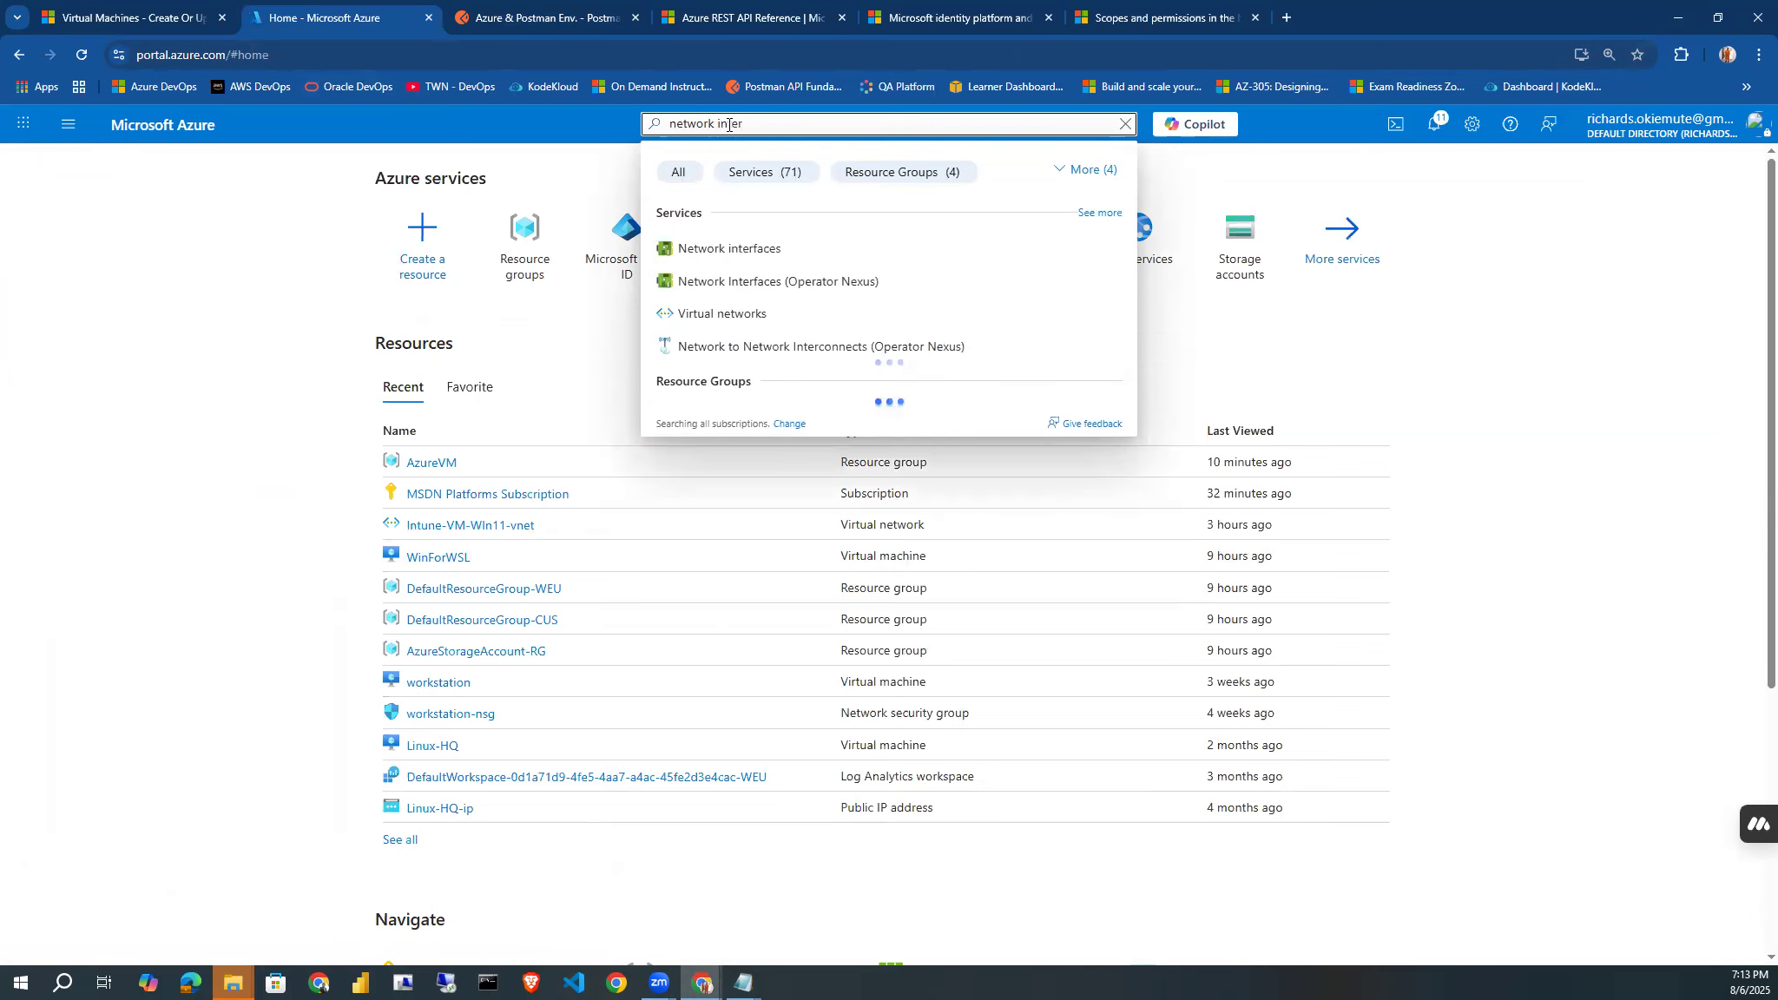
{"action": "left_click", "coordinate": [731, 250]}
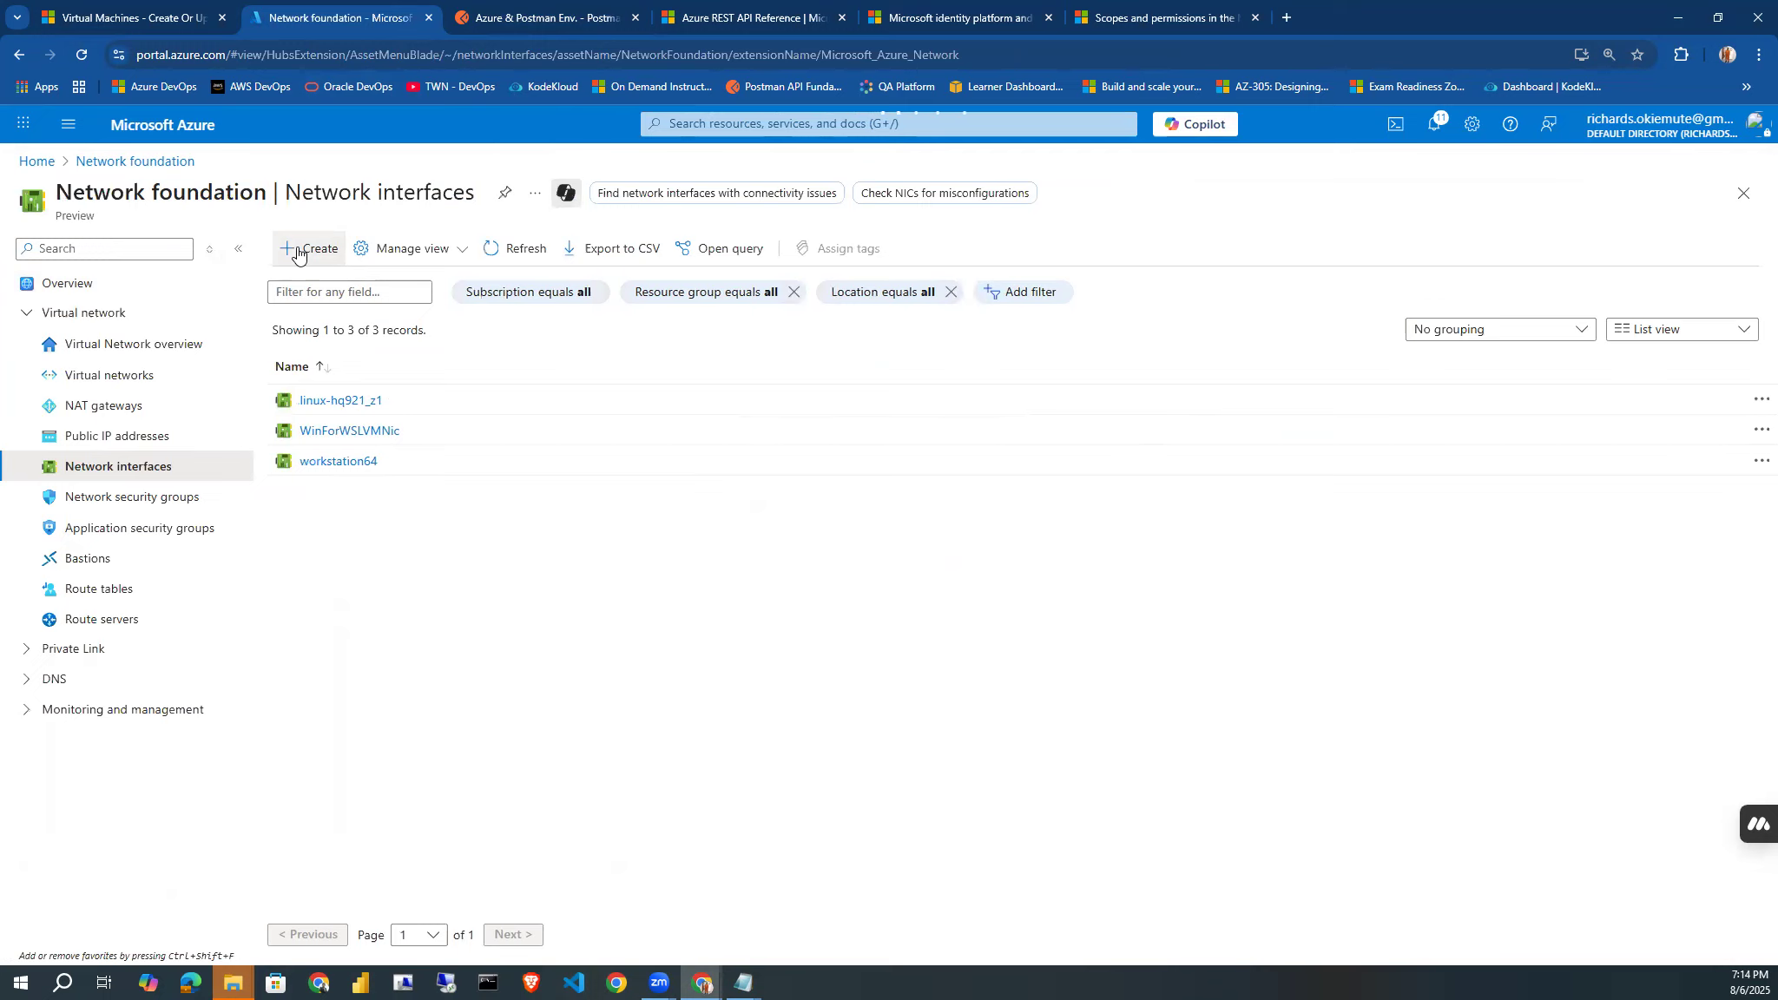
Start a new network interface in the AzureVM resource group and name it Postman-NIC.
{"action": "left_click", "coordinate": [304, 249]}
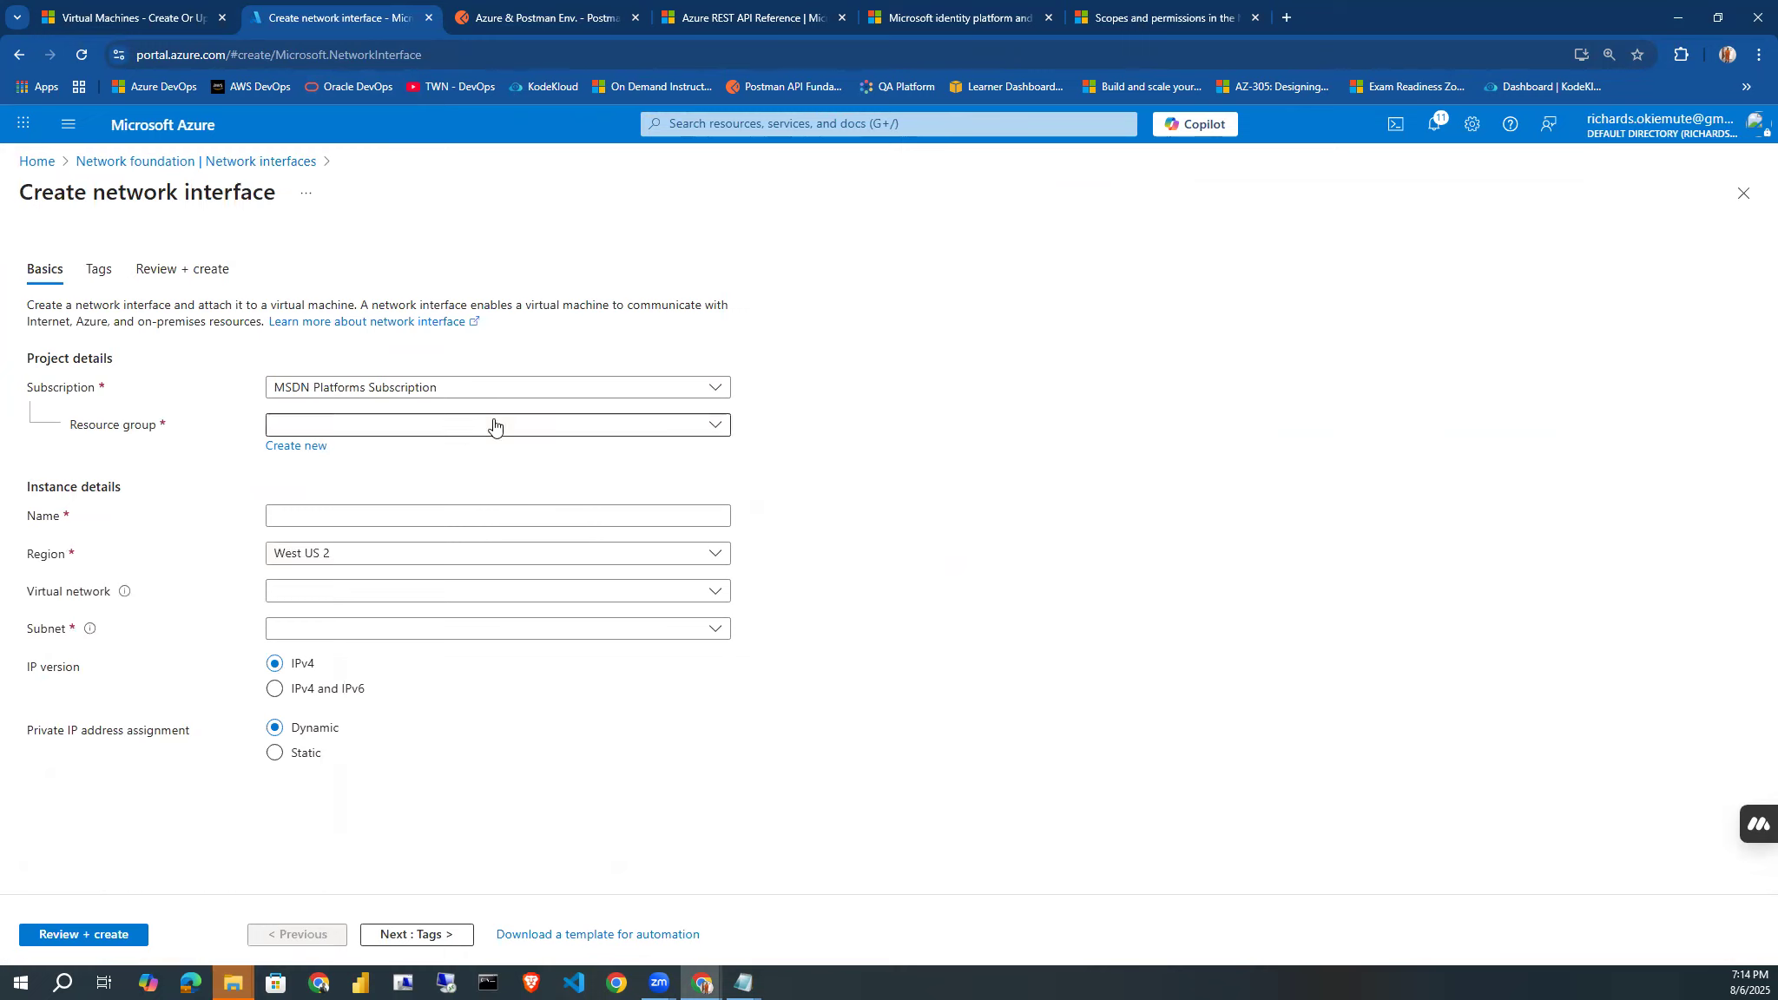
{"action": "left_click", "coordinate": [494, 425]}
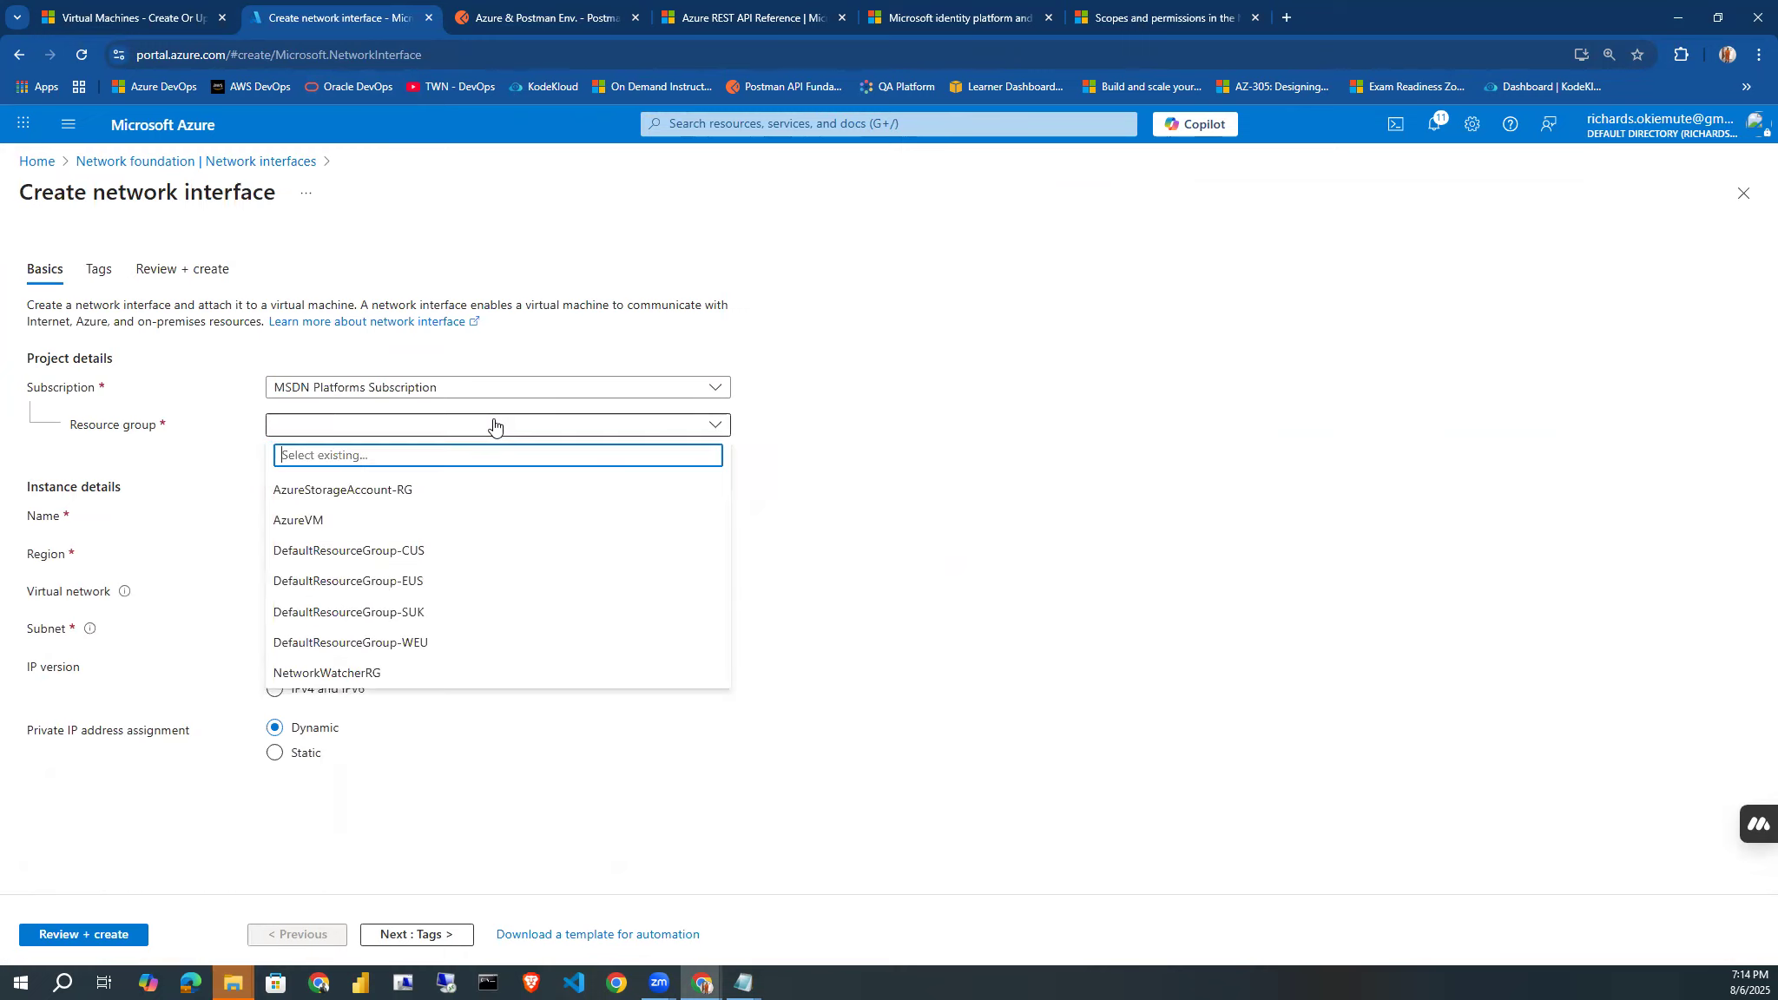
{"action": "left_click", "coordinate": [391, 520]}
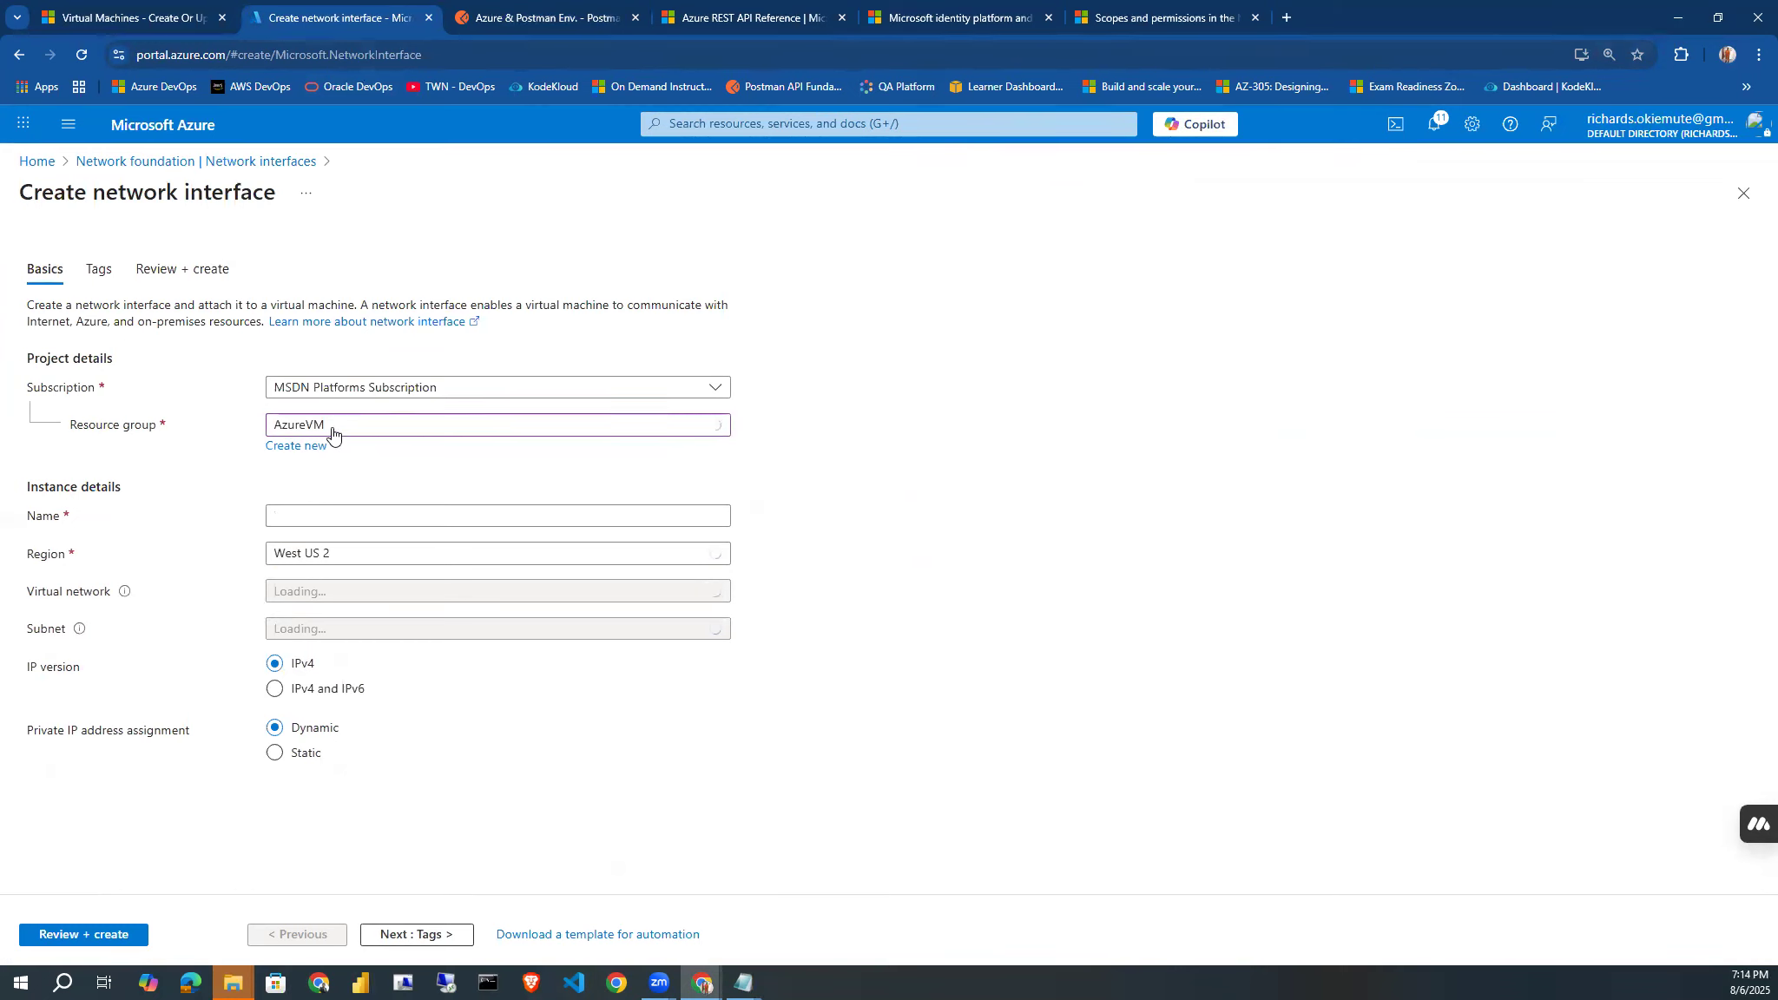
{"action": "left_click", "coordinate": [312, 513]}
{"action": "type", "text": "Post"}
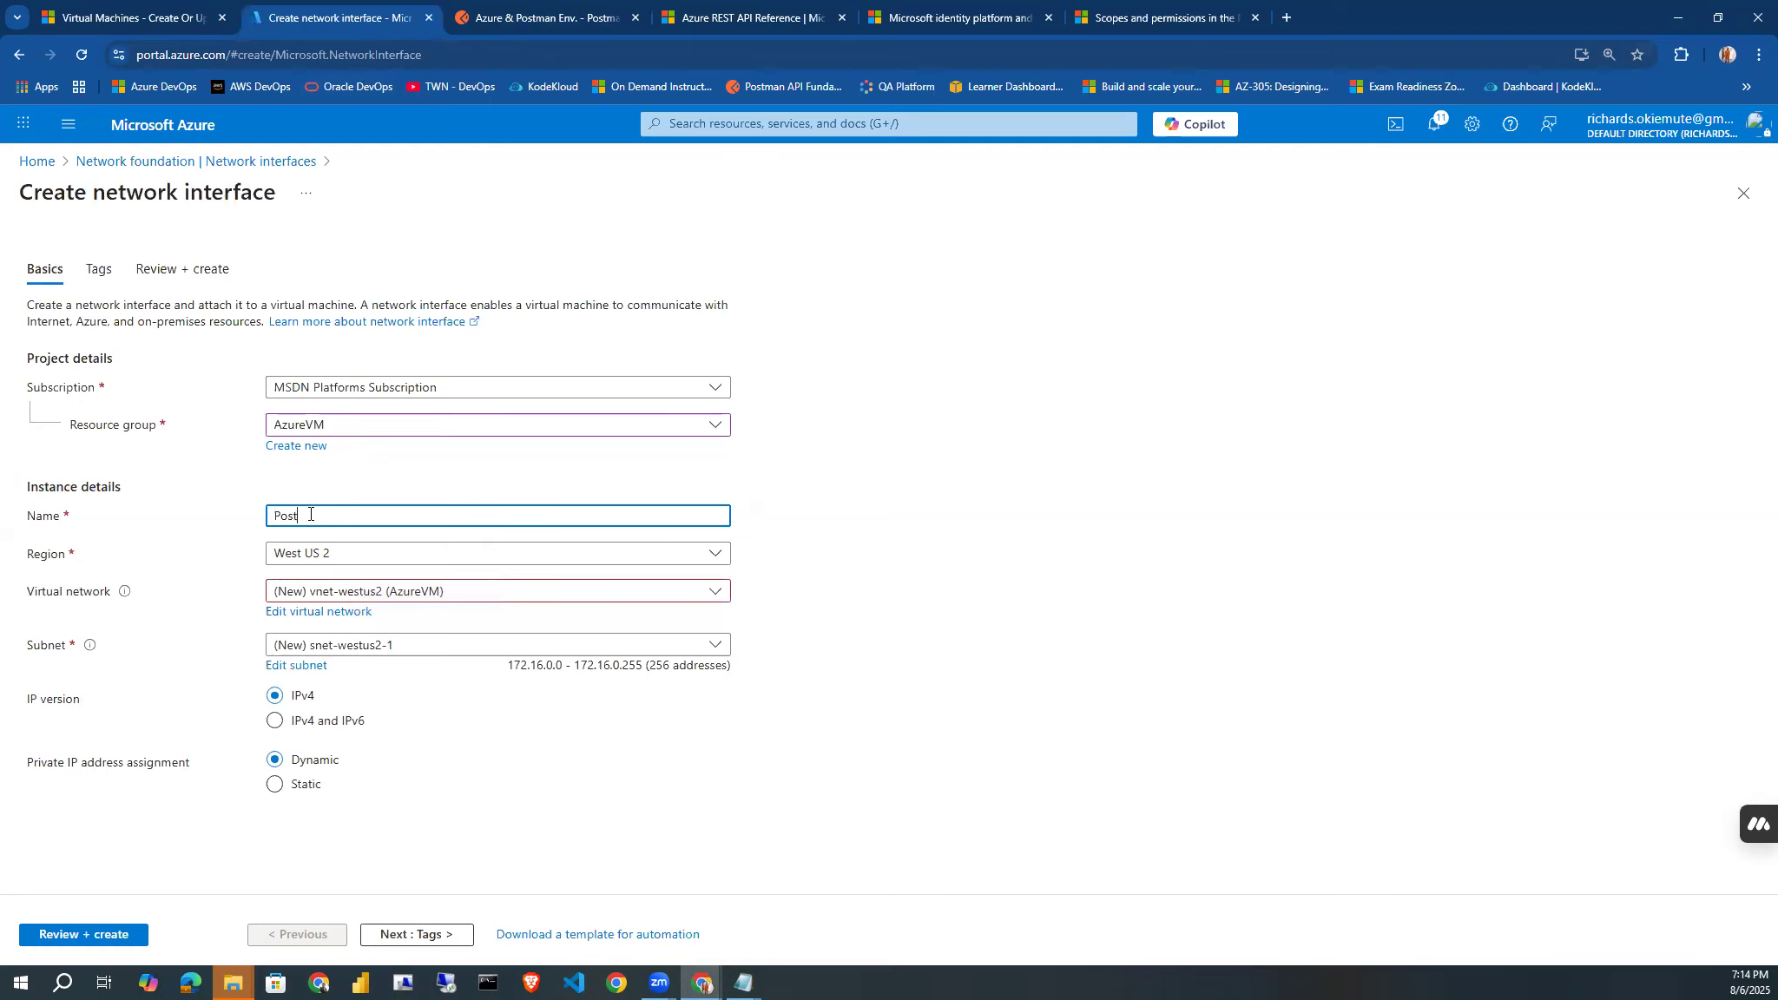
{"action": "type", "text": "man-NIC"}
Assign the network interface to the Intune-VM-WIn11-vnet virtual network and its default (10.0.0.0/24) subnet.
{"action": "left_click", "coordinate": [458, 593]}
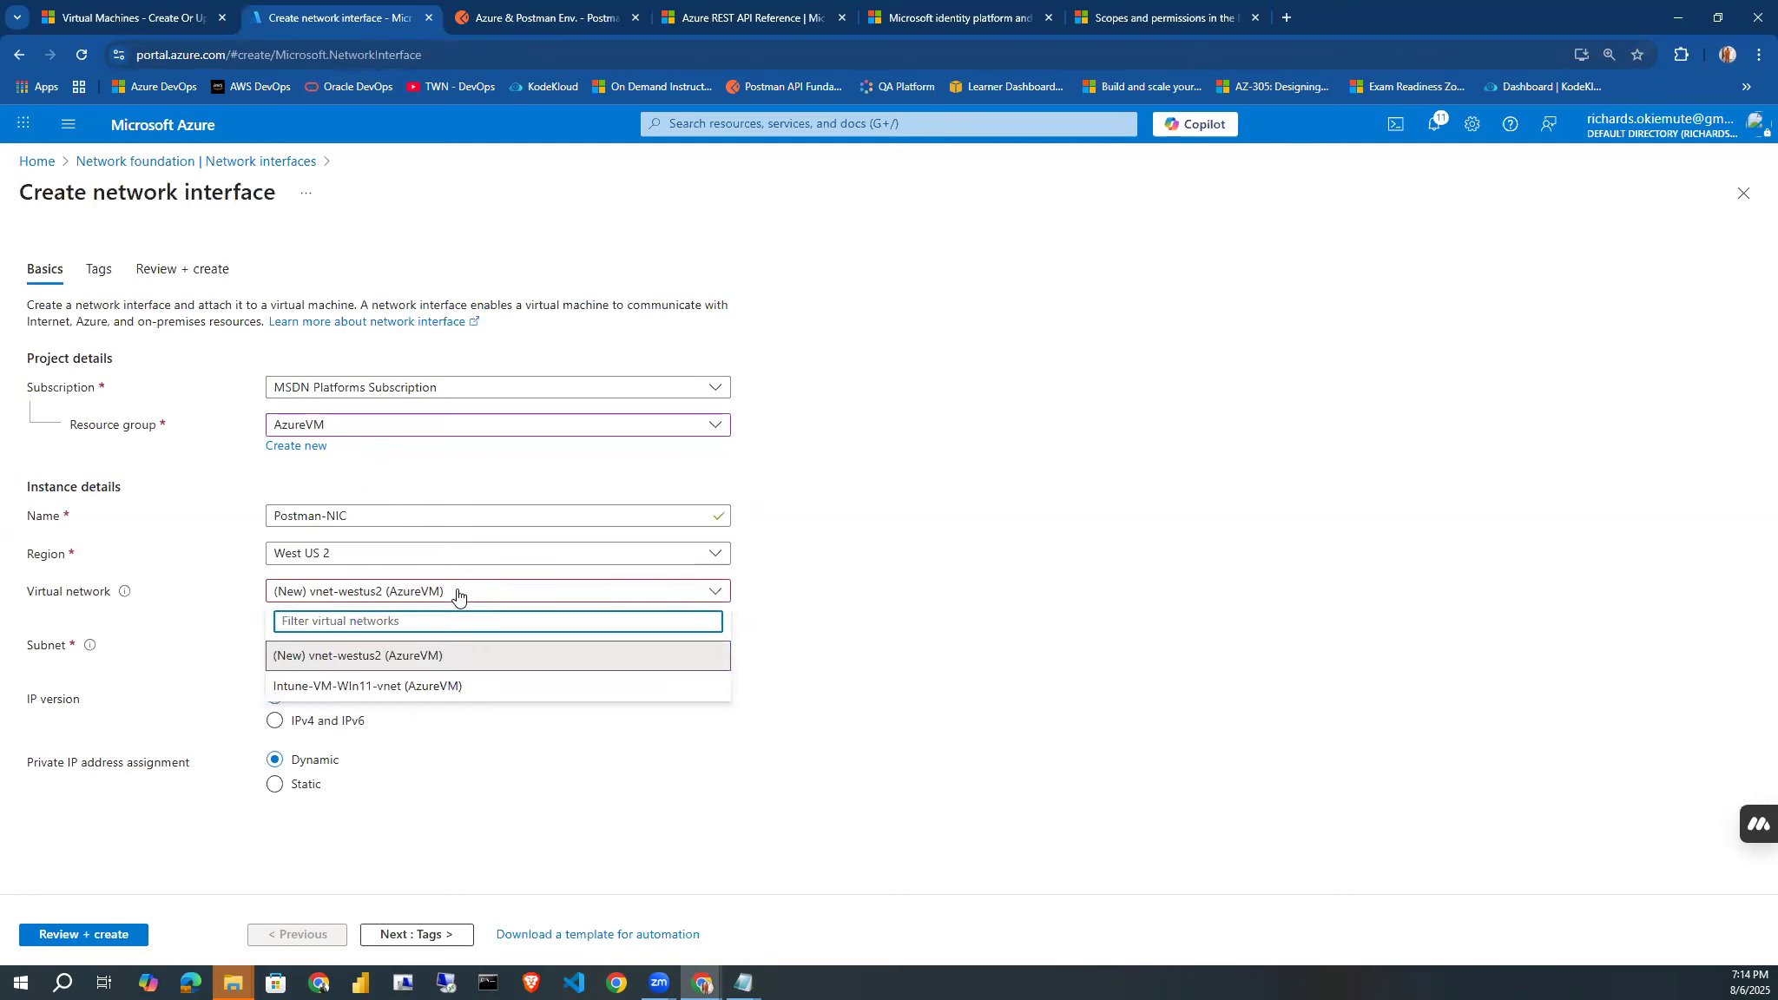
{"action": "left_click", "coordinate": [422, 687]}
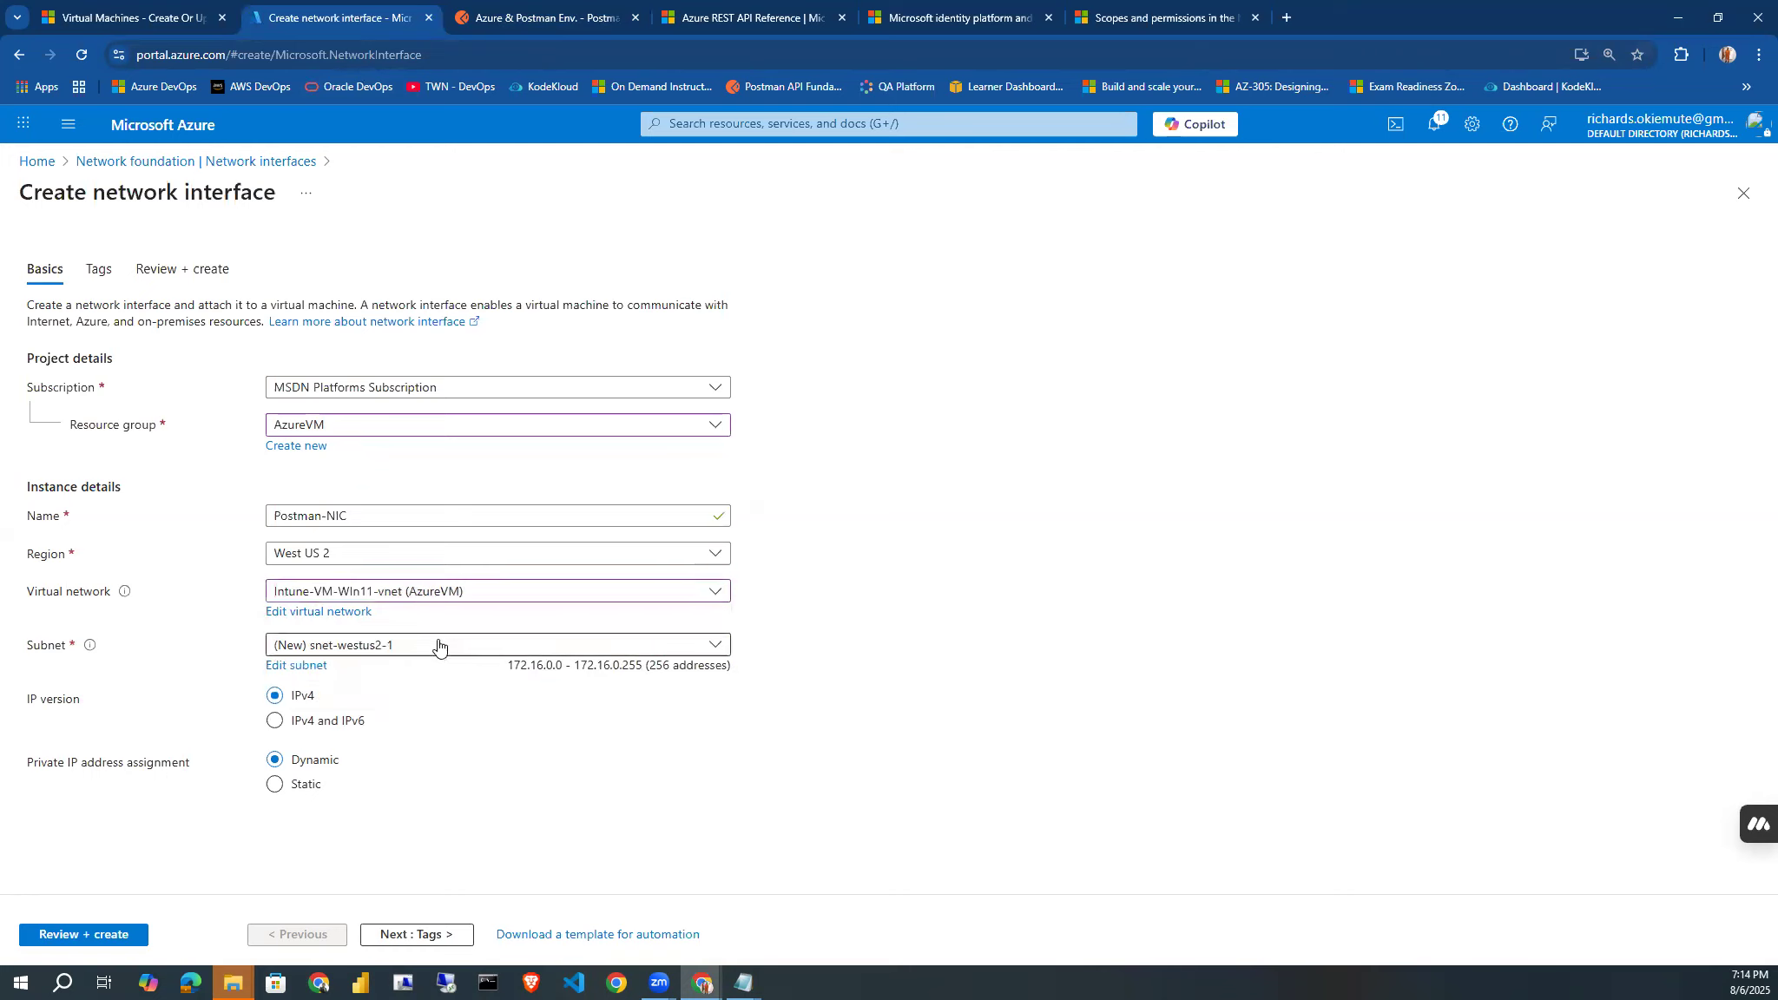
{"action": "left_click", "coordinate": [438, 647]}
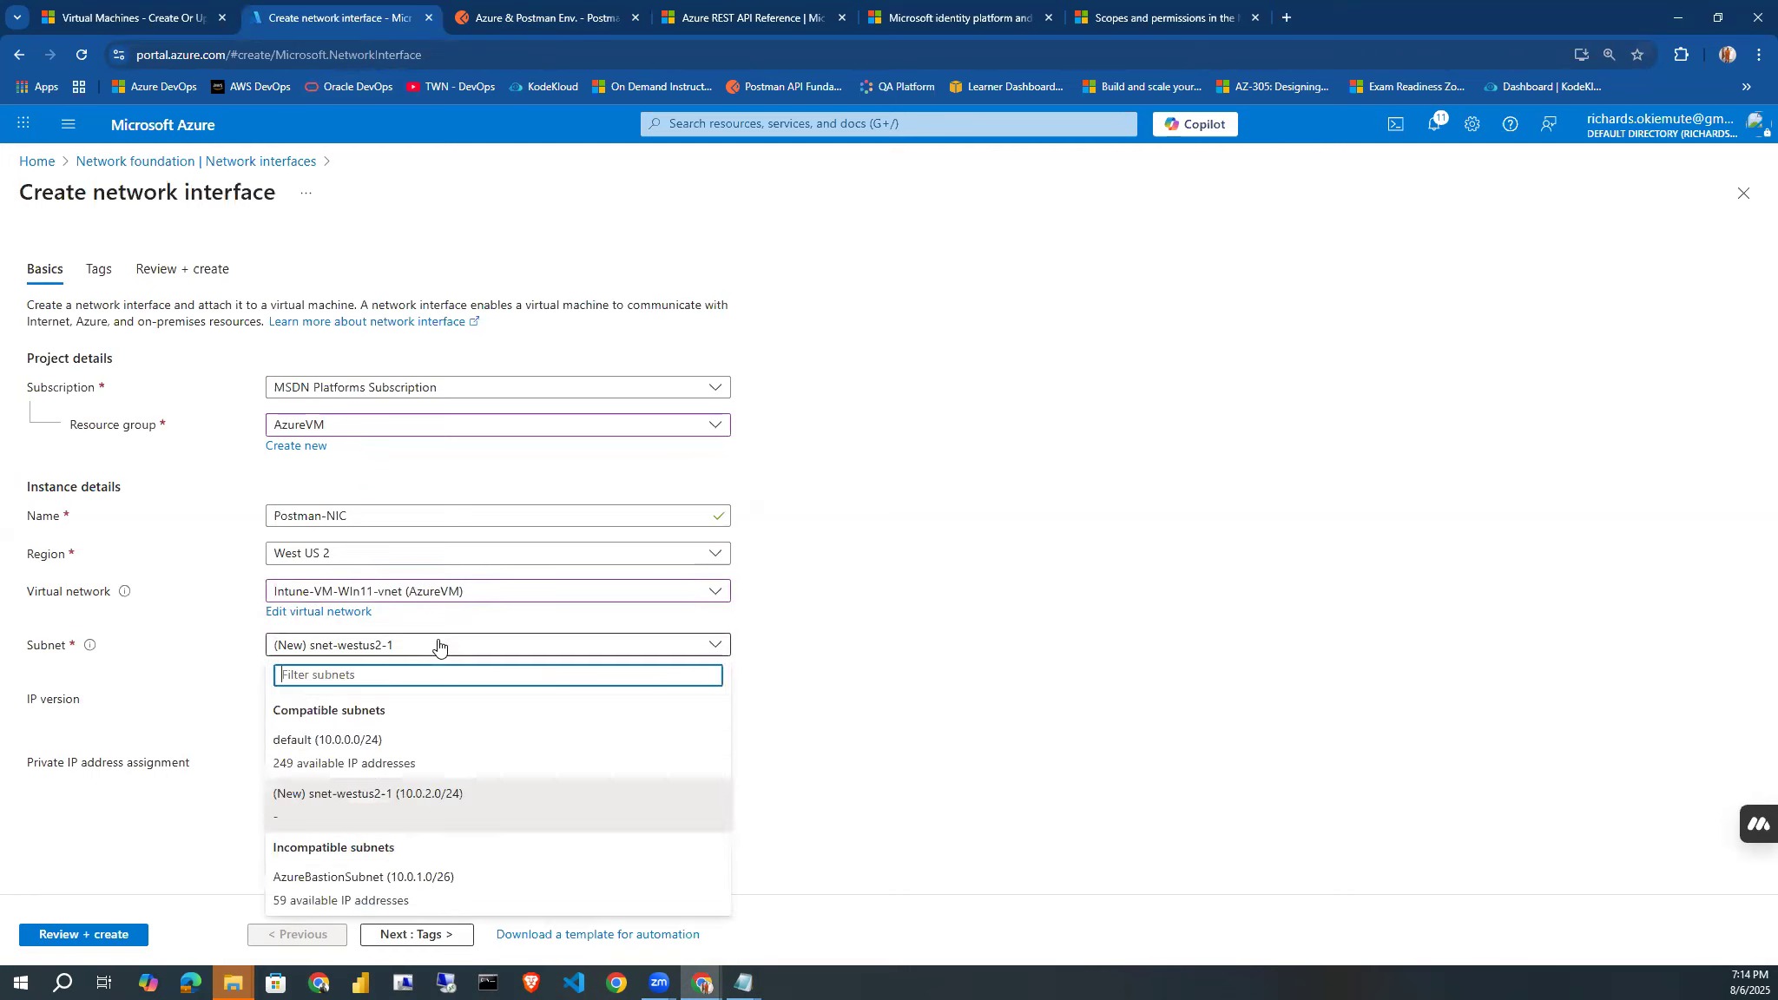
{"action": "left_click", "coordinate": [374, 751]}
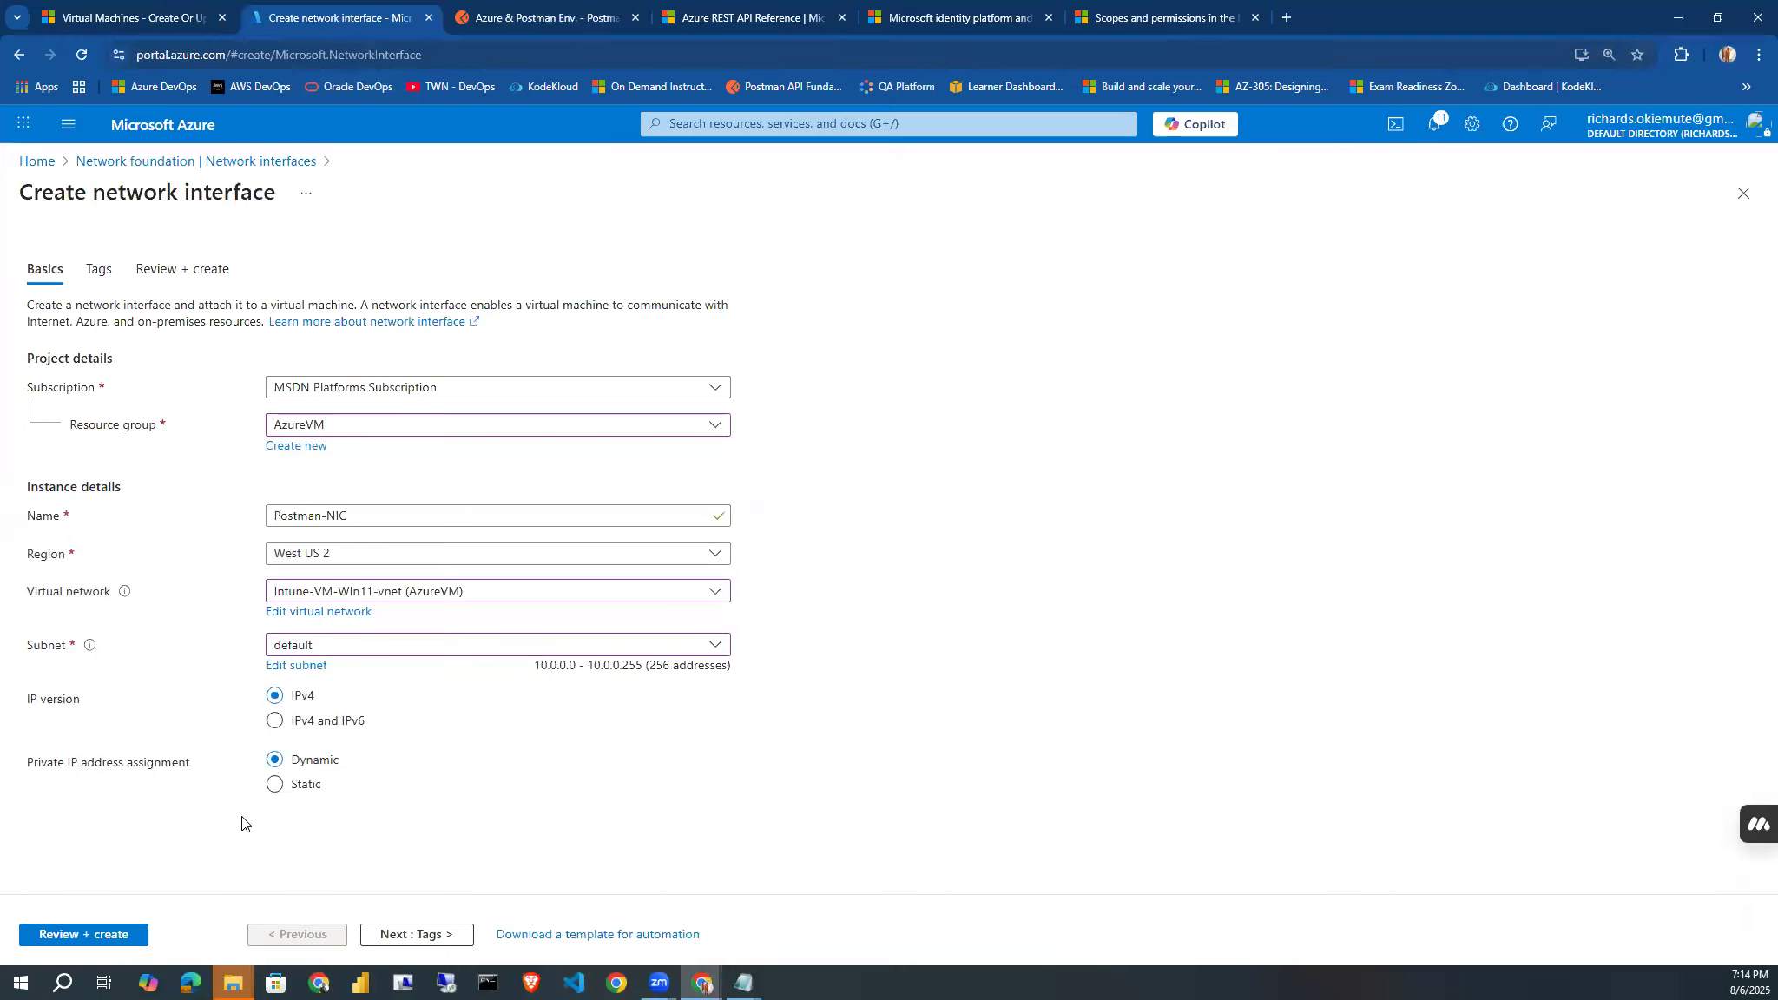
Review and create the Postman-NIC network interface, and open the deployed resource.
{"action": "left_click", "coordinate": [110, 933]}
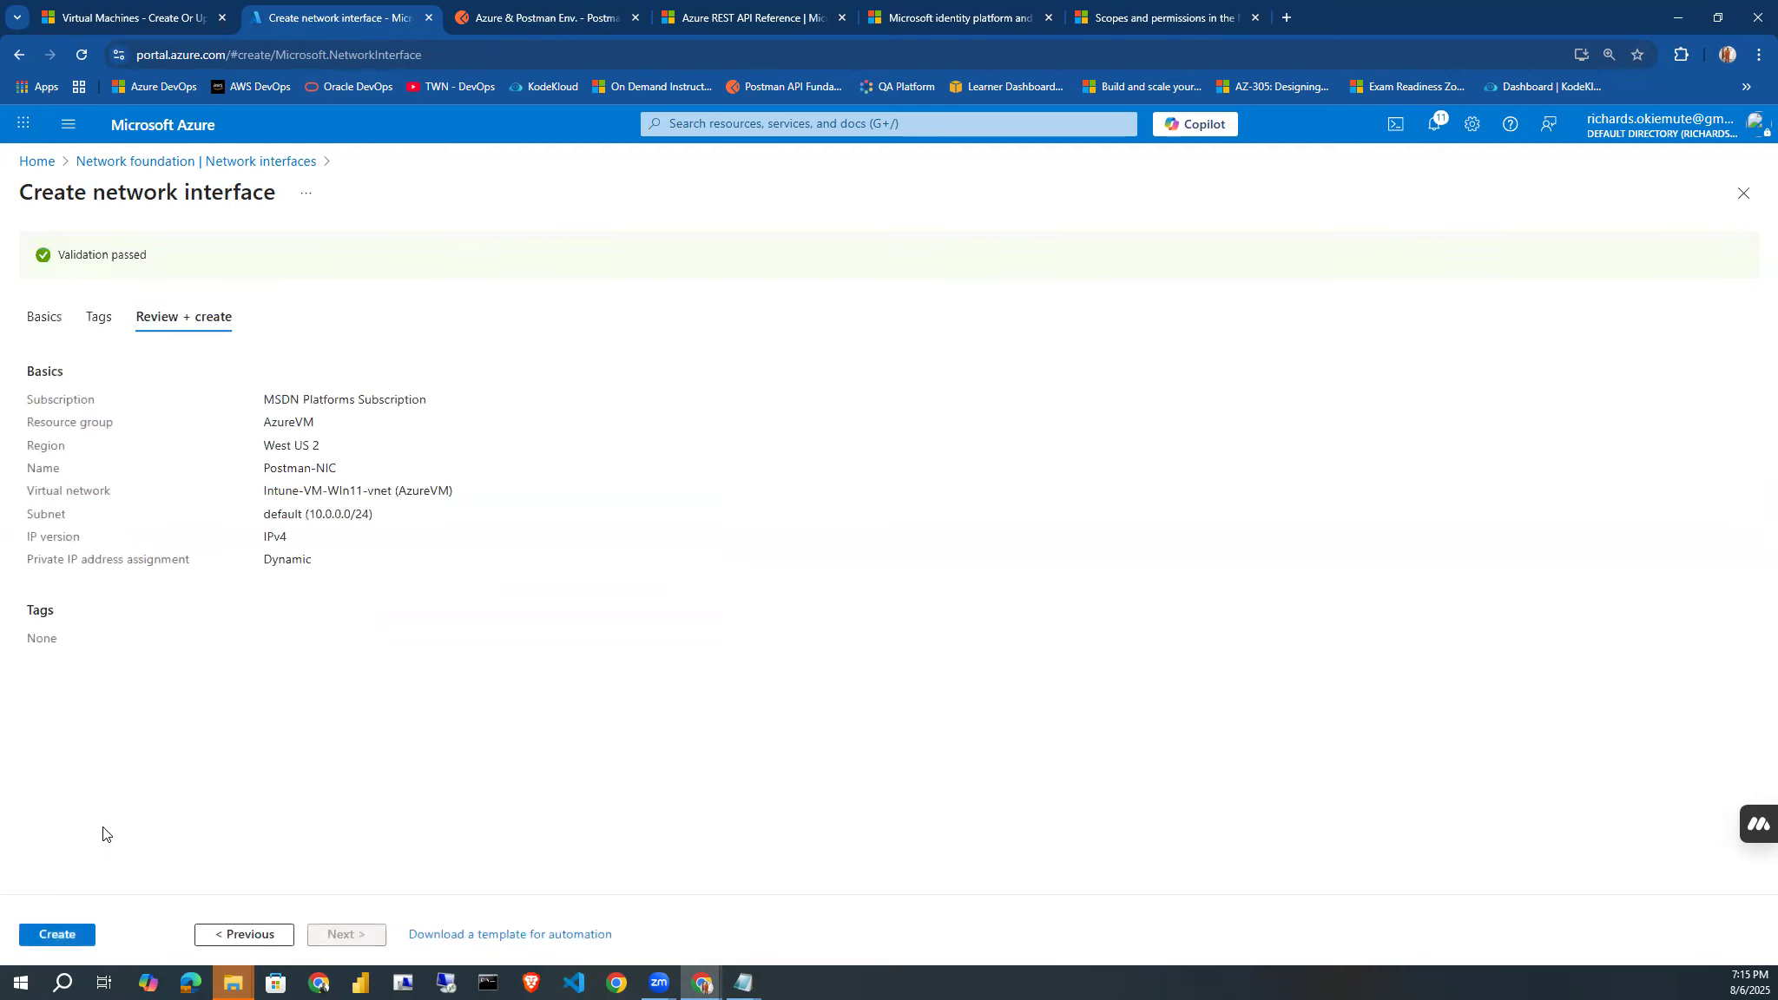
{"action": "left_click", "coordinate": [68, 932]}
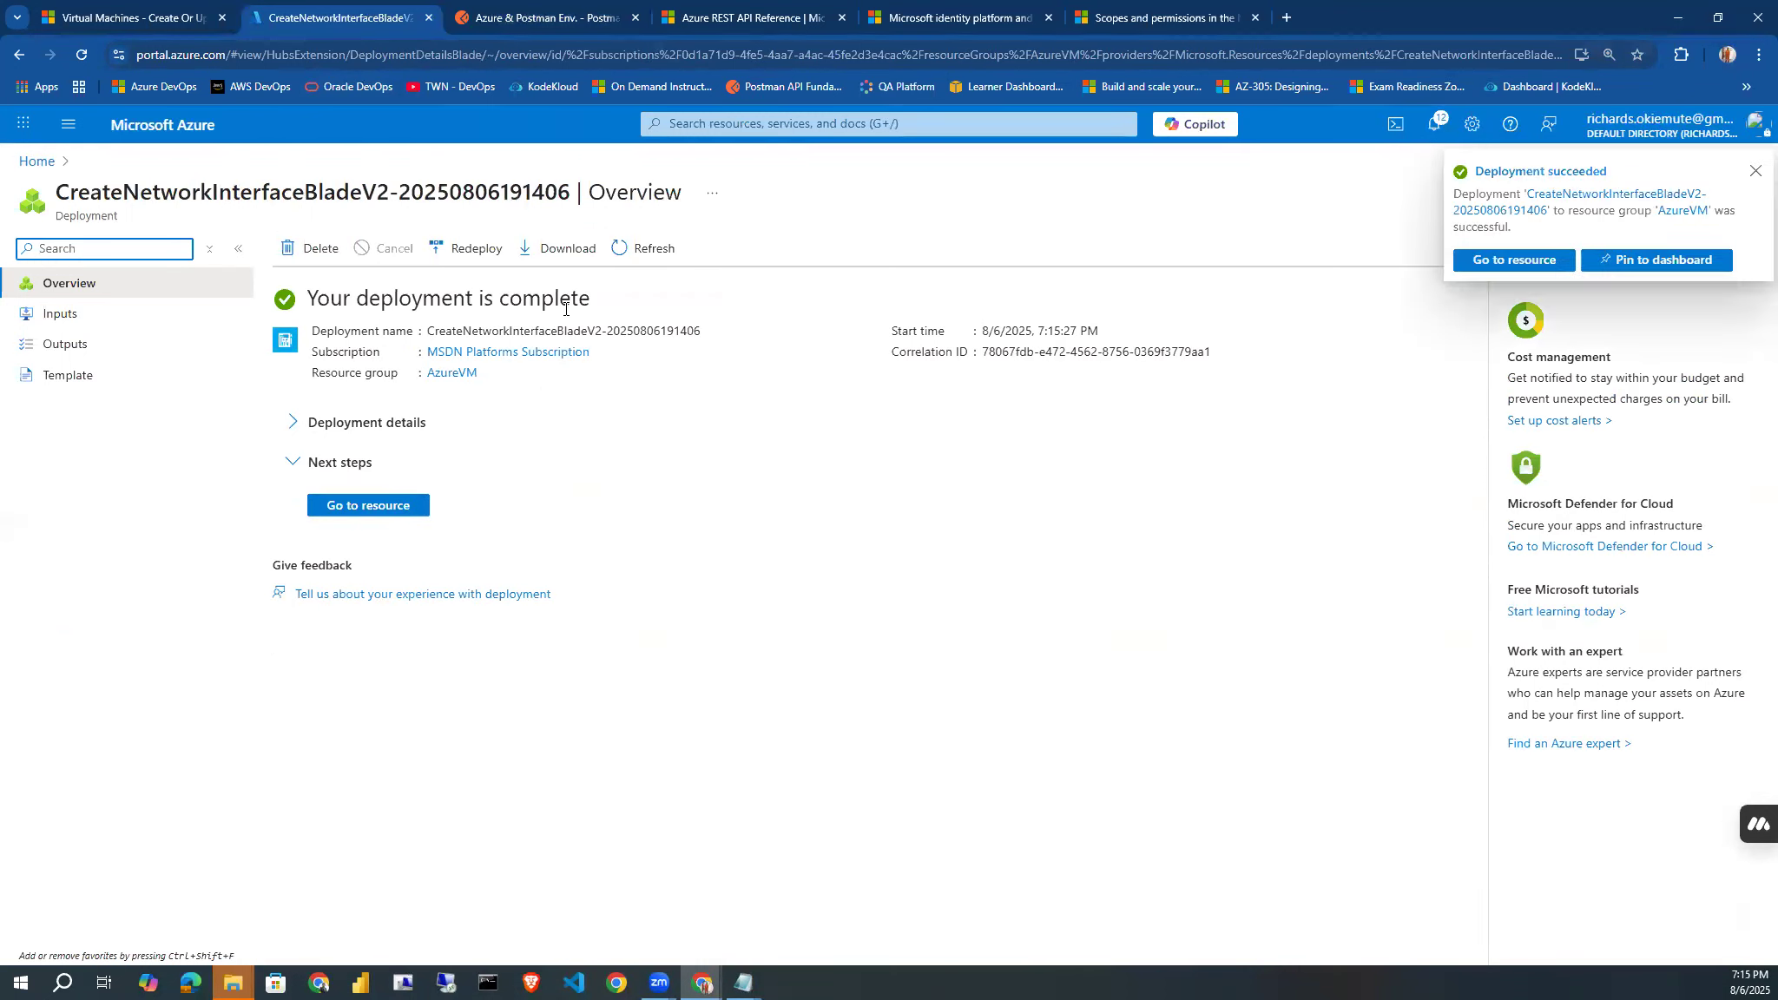
{"action": "left_click", "coordinate": [379, 515]}
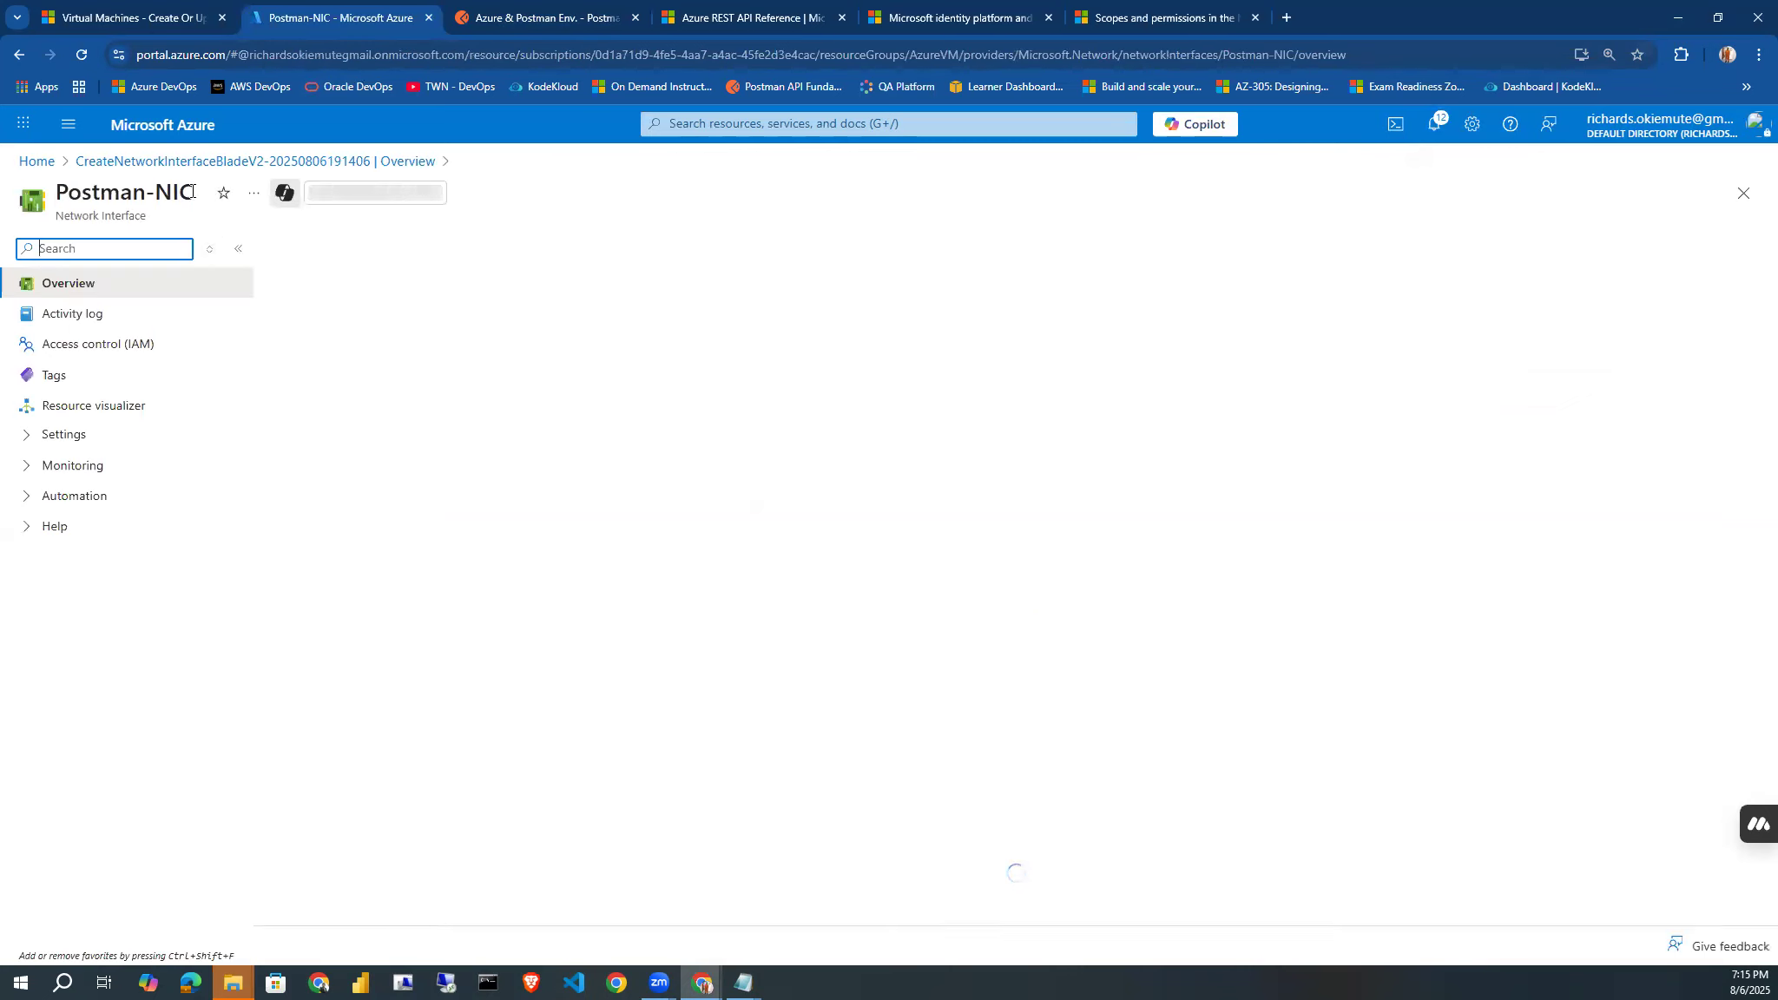
Copy the network interface's name into the networkInterface variable in Postman as Postman-NIC, save the environment, and review the PUT request's JSON body.
{"action": "left_click_drag", "start_coordinate": [192, 191], "coordinate": [61, 189]}
{"action": "key", "text": "ctrl+c"}
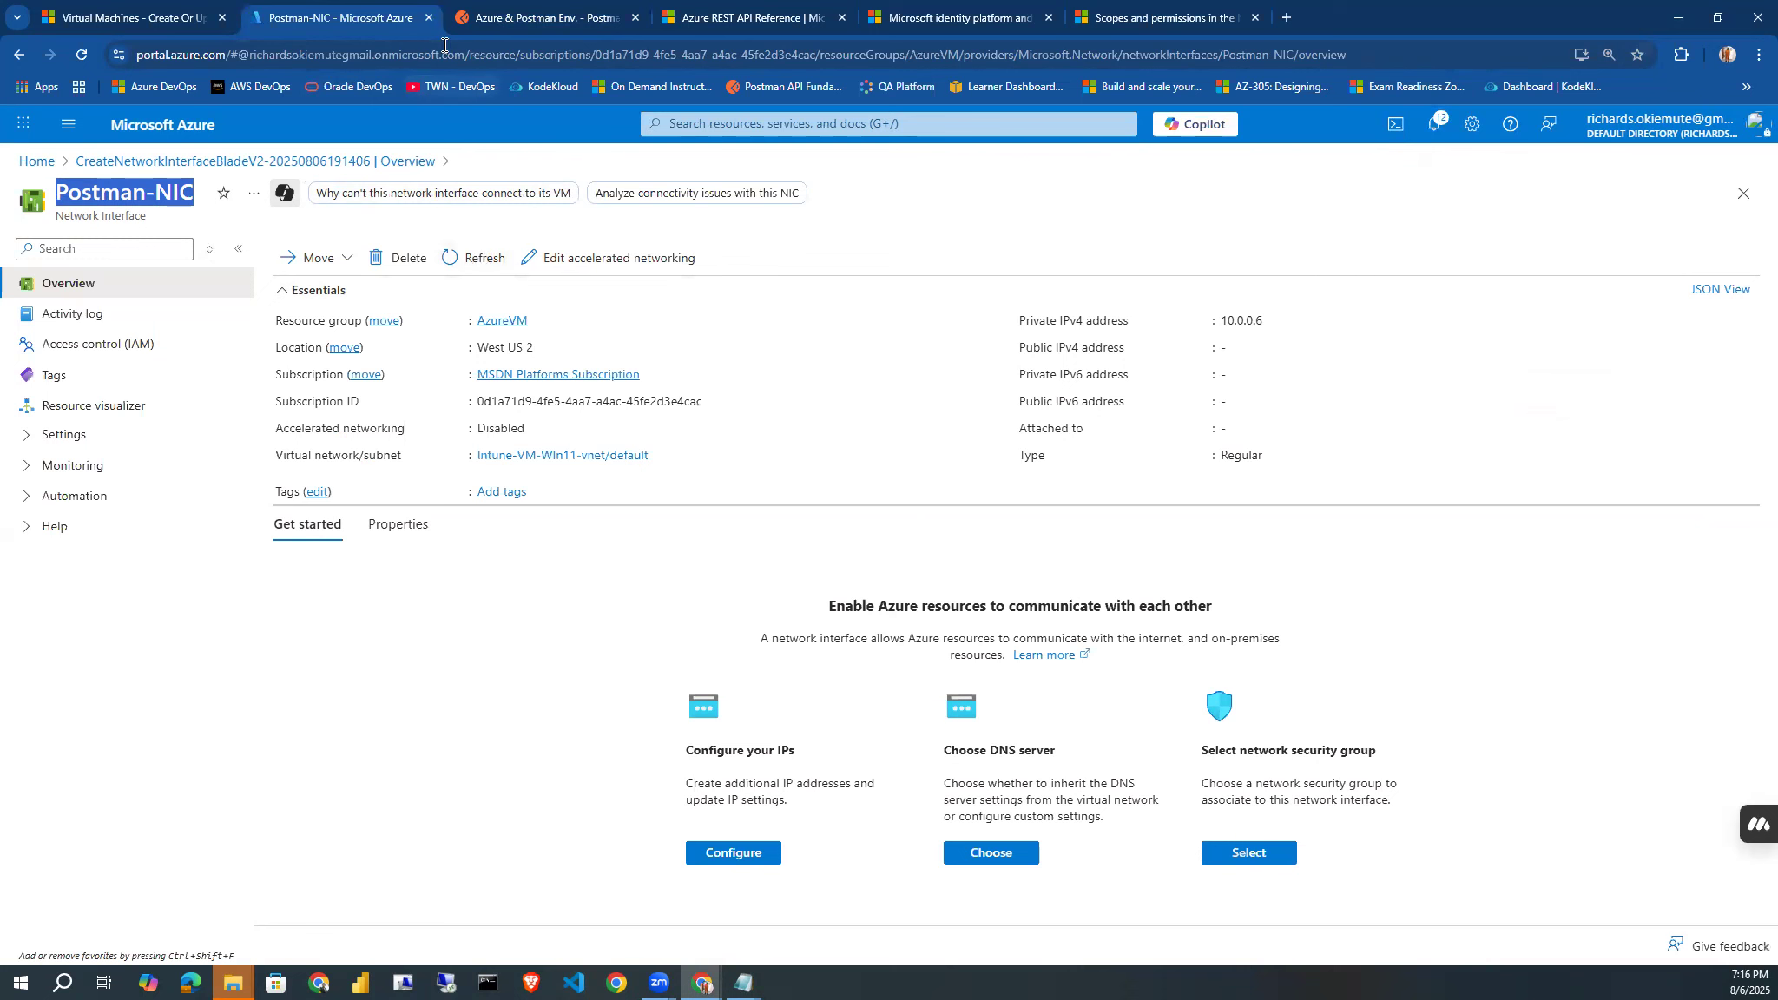
{"action": "left_click", "coordinate": [530, 21]}
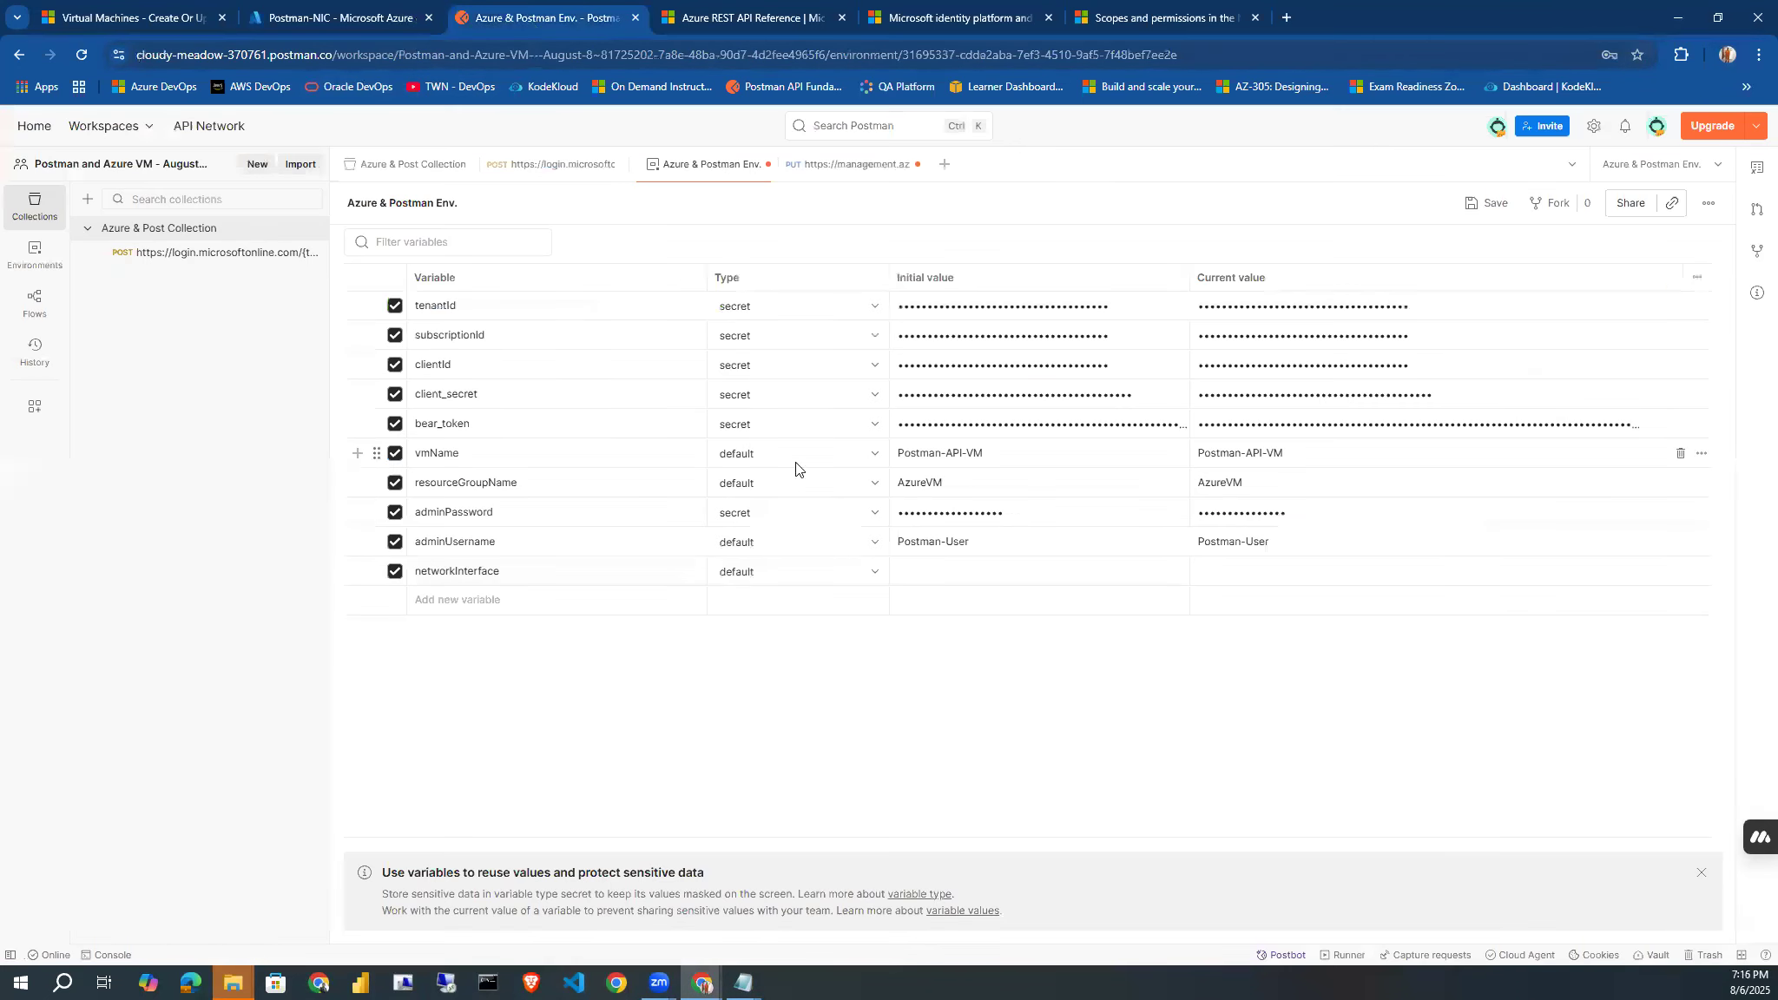
{"action": "left_click", "coordinate": [903, 566]}
{"action": "key", "text": "ctrl+v"}
{"action": "left_click", "coordinate": [1075, 676]}
{"action": "left_click", "coordinate": [1486, 204]}
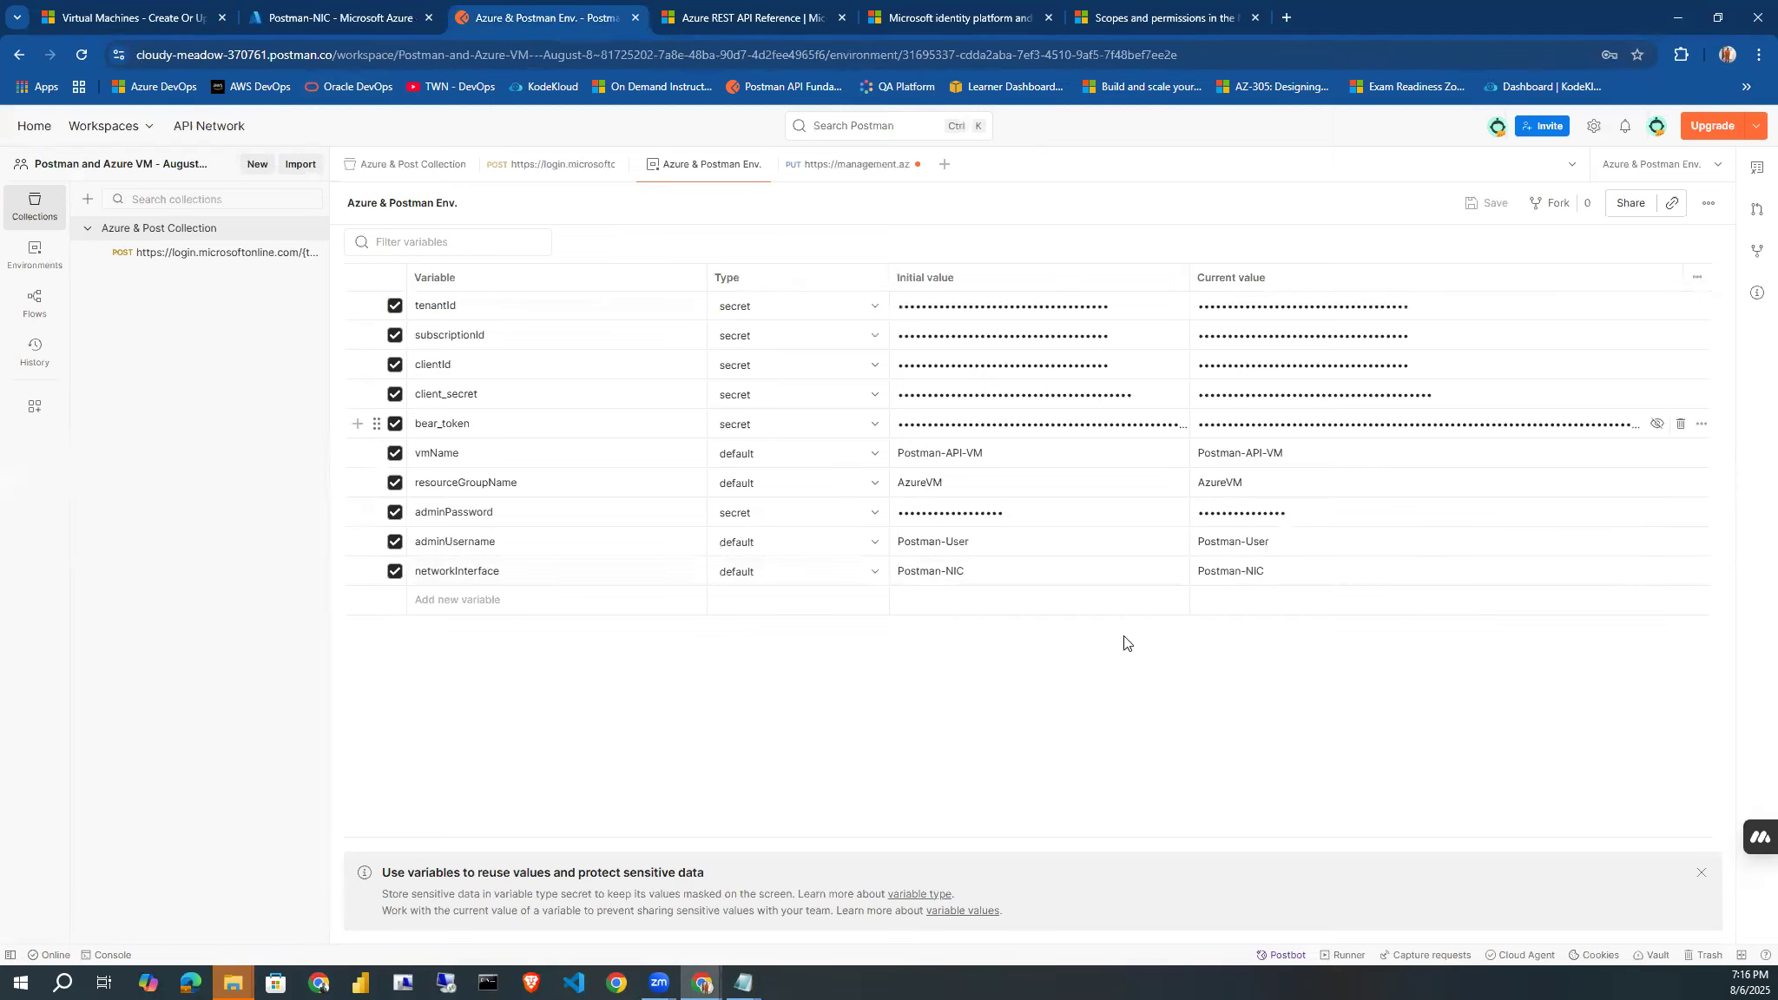
{"action": "left_click", "coordinate": [825, 166]}
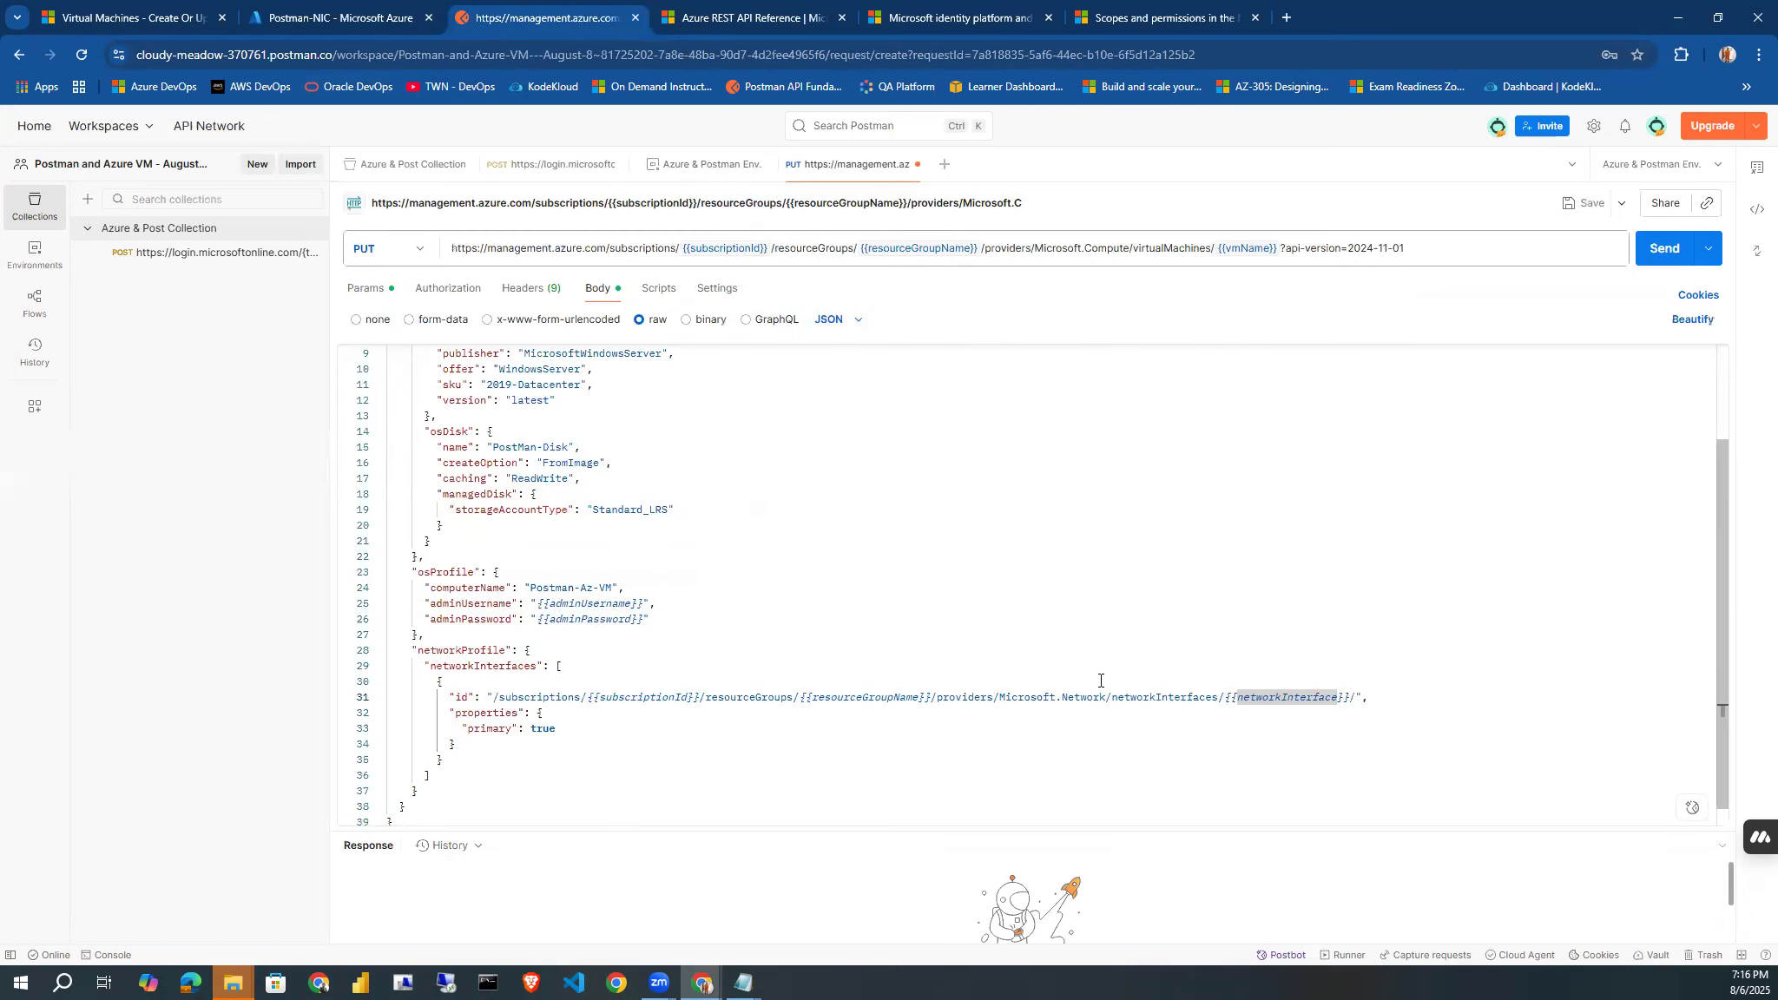
{"action": "left_click_drag", "start_coordinate": [1718, 604], "coordinate": [1710, 808]}
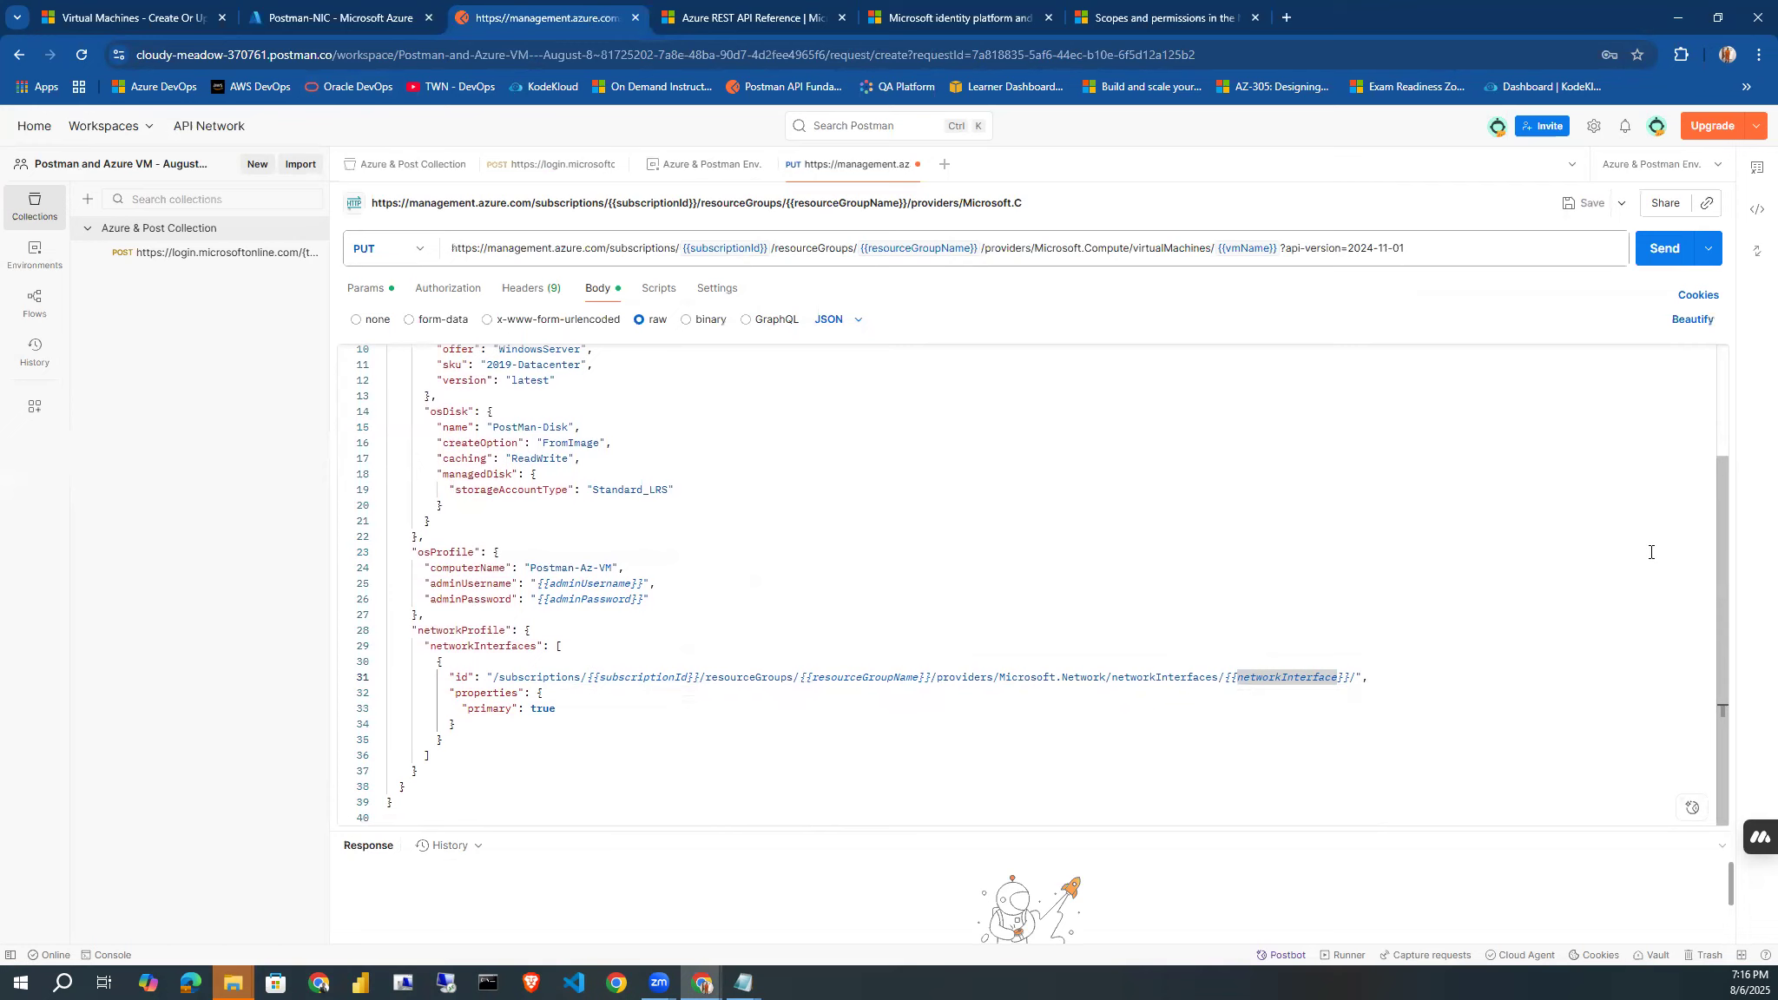
{"action": "left_click_drag", "start_coordinate": [1722, 511], "coordinate": [1716, 360]}
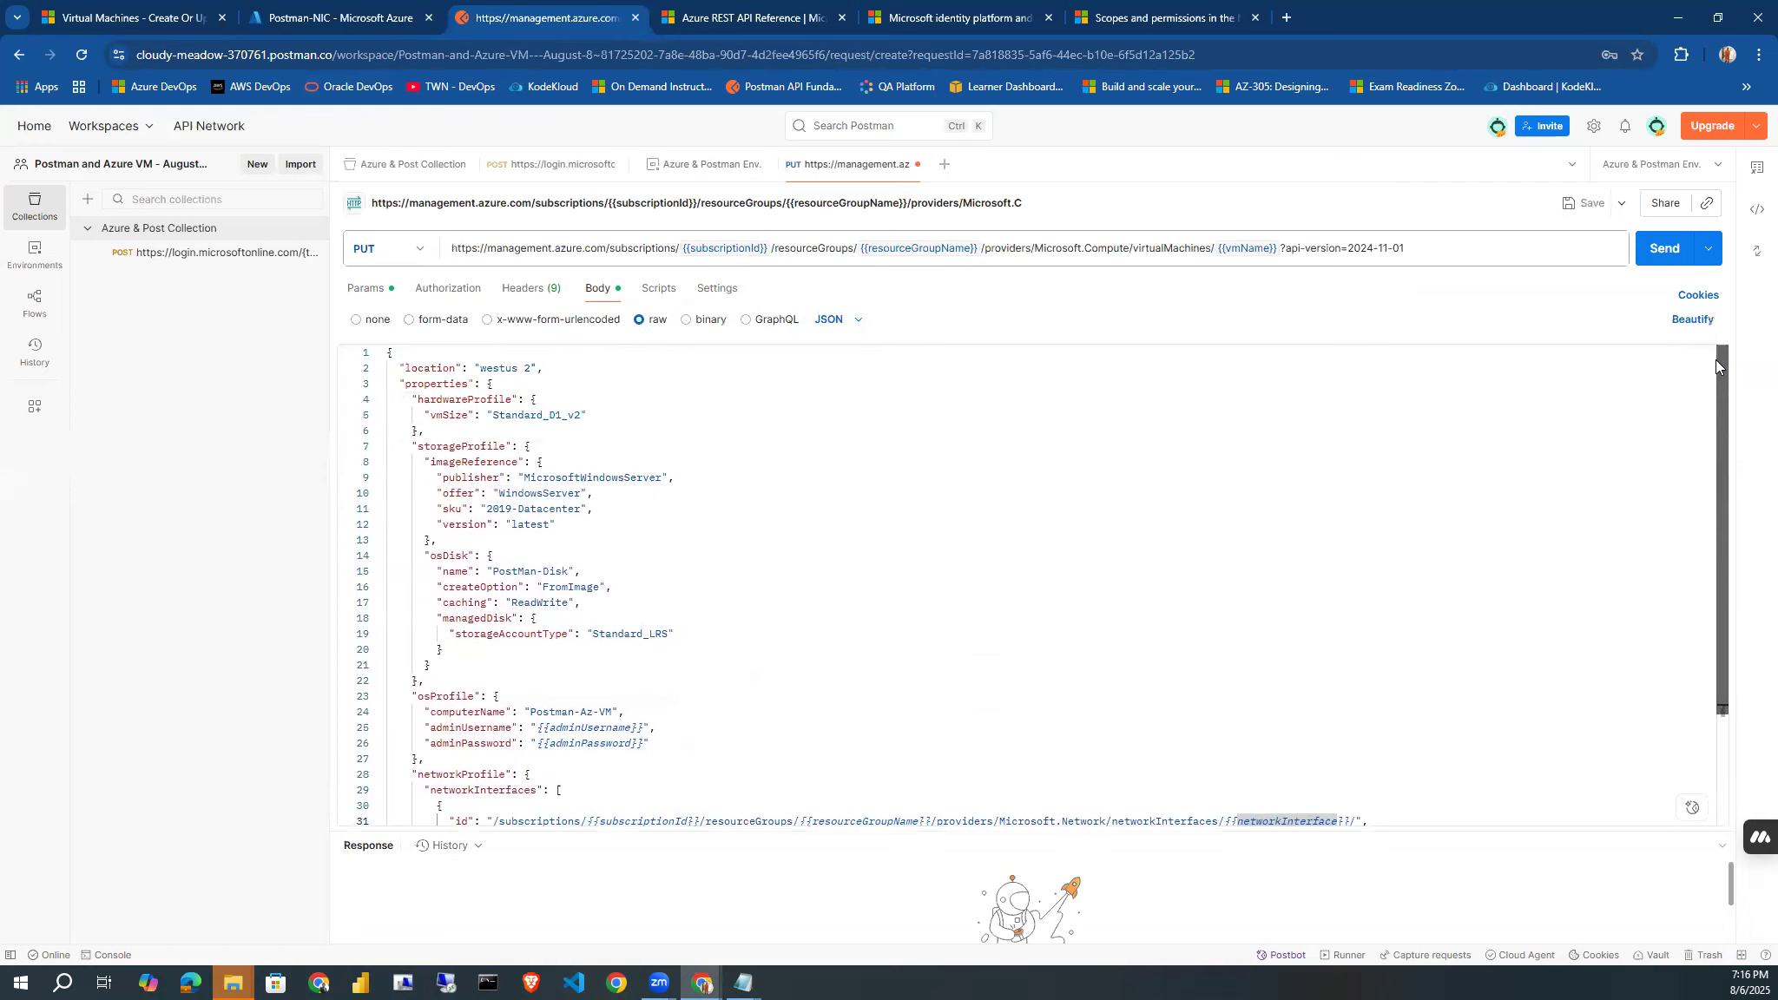
Switch to the Azure portal, open the AzureVM resource group, and filter its resources to the Virtual machine type.
{"action": "left_click", "coordinate": [339, 17]}
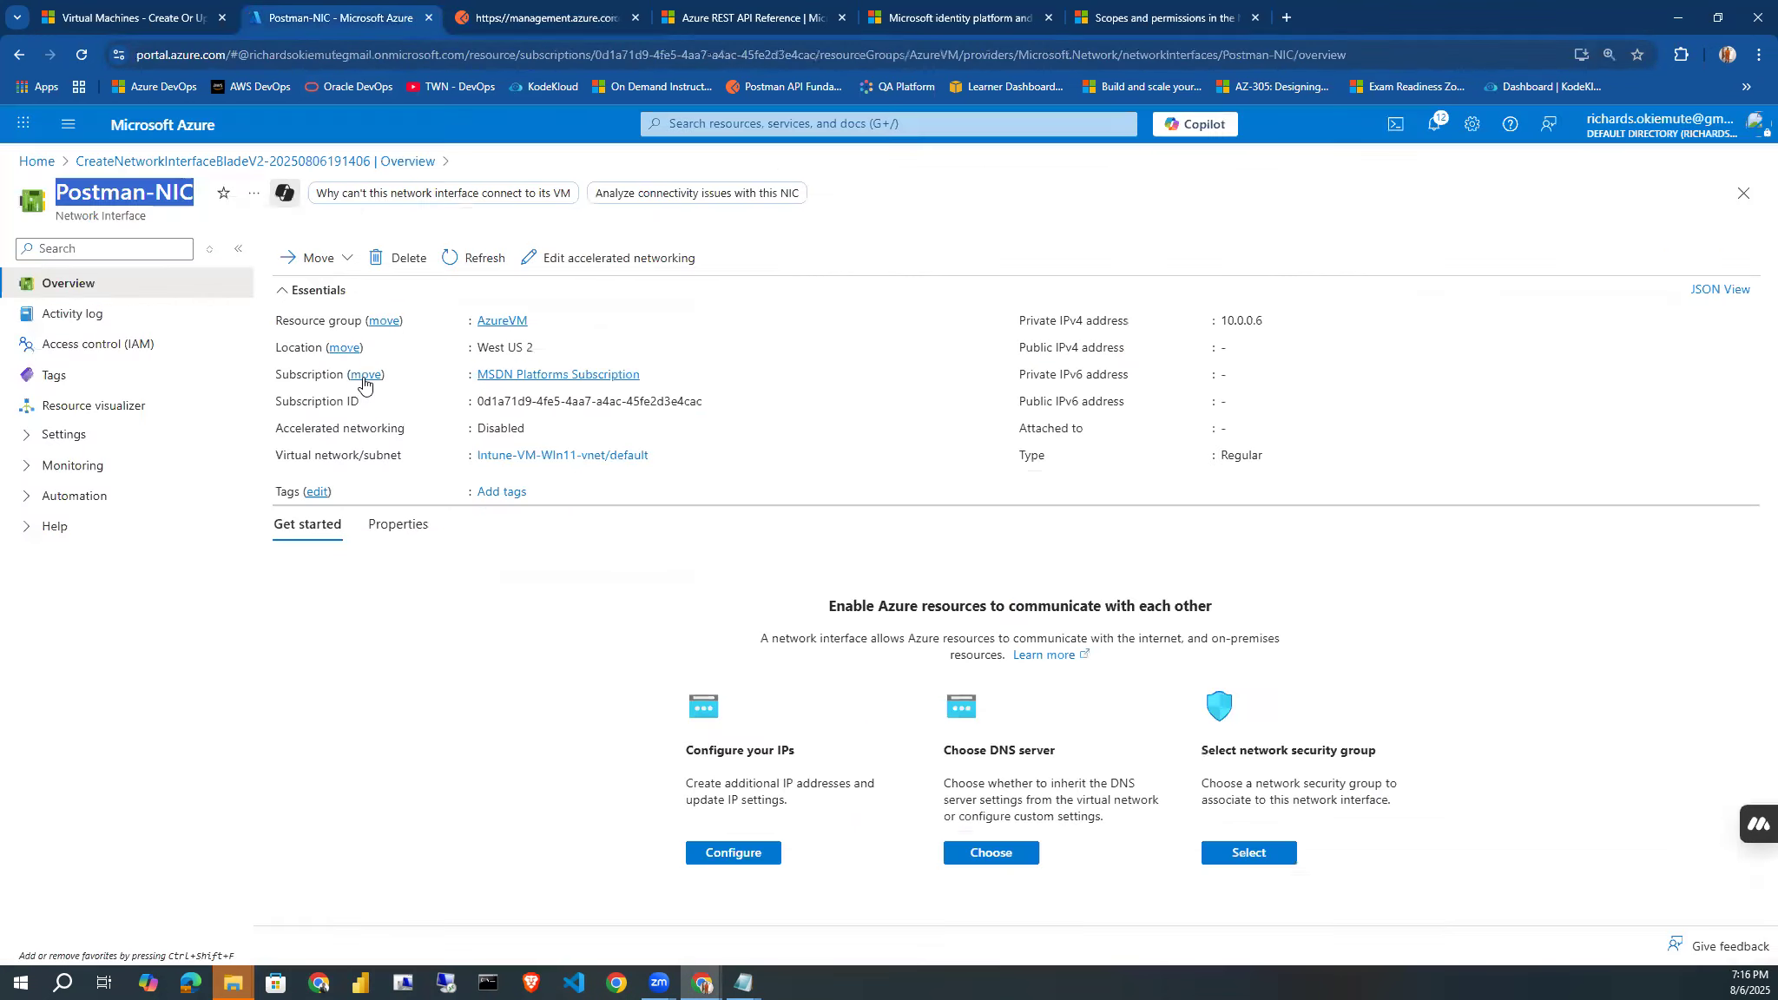
{"action": "left_click", "coordinate": [490, 323]}
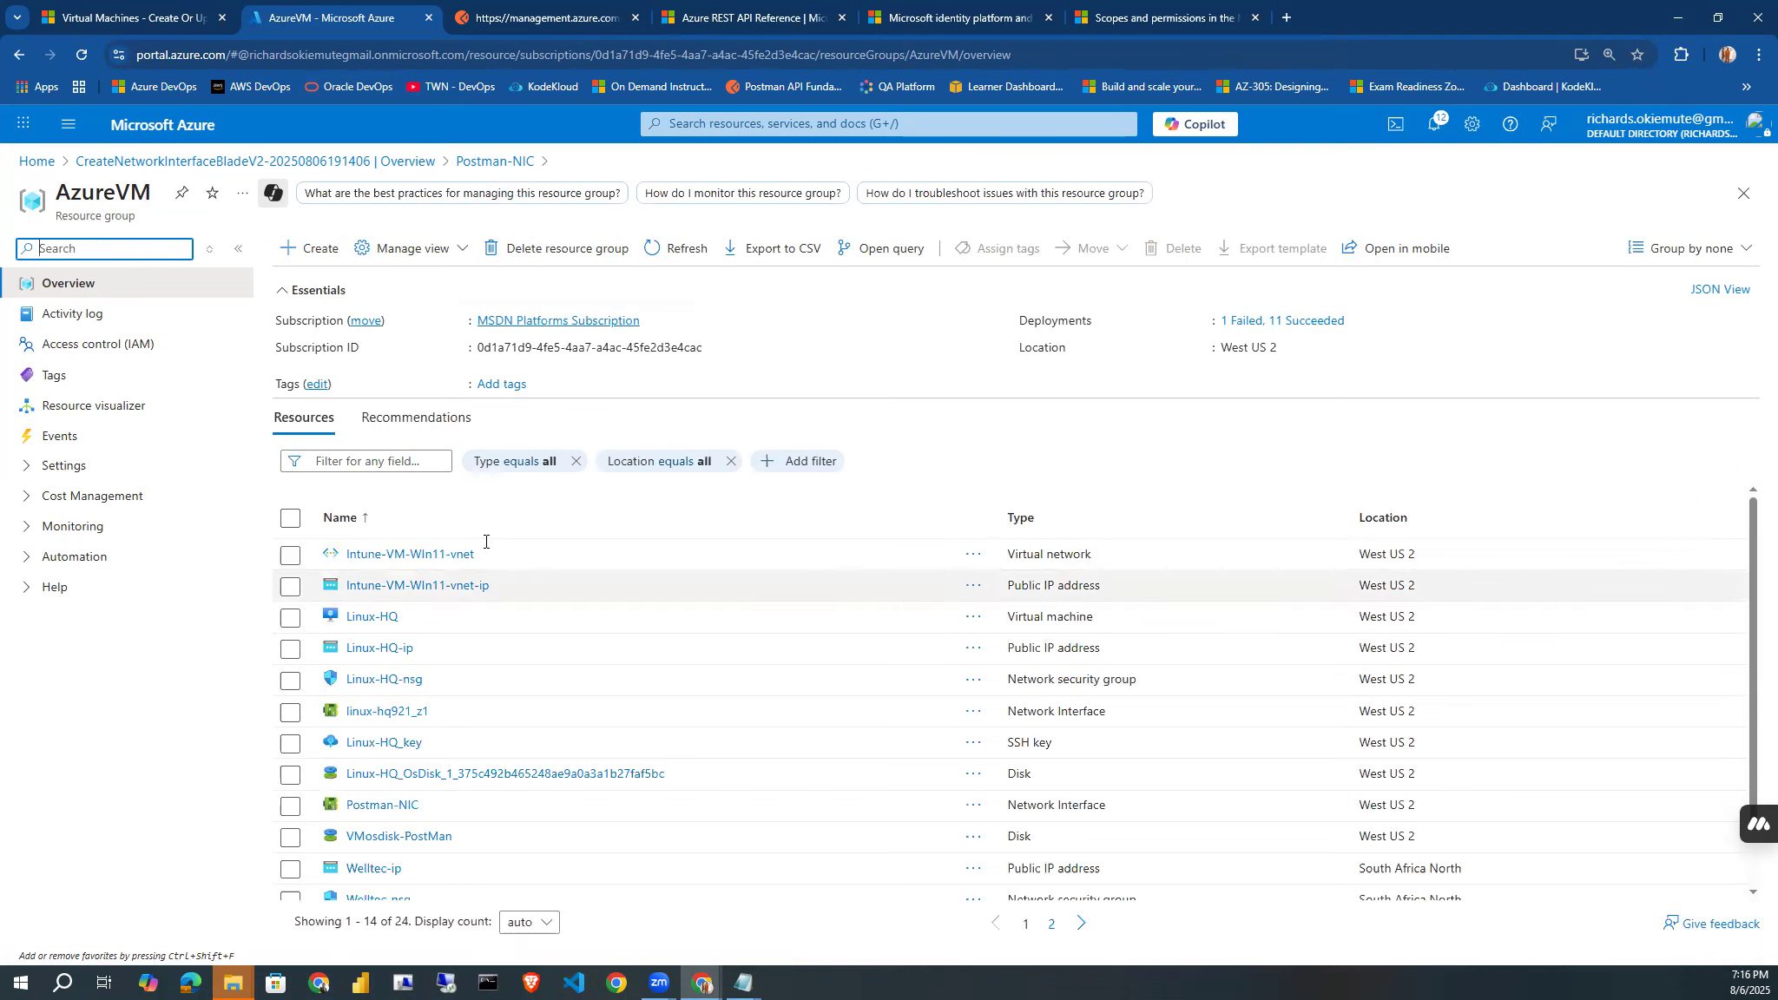
{"action": "left_click", "coordinate": [519, 468]}
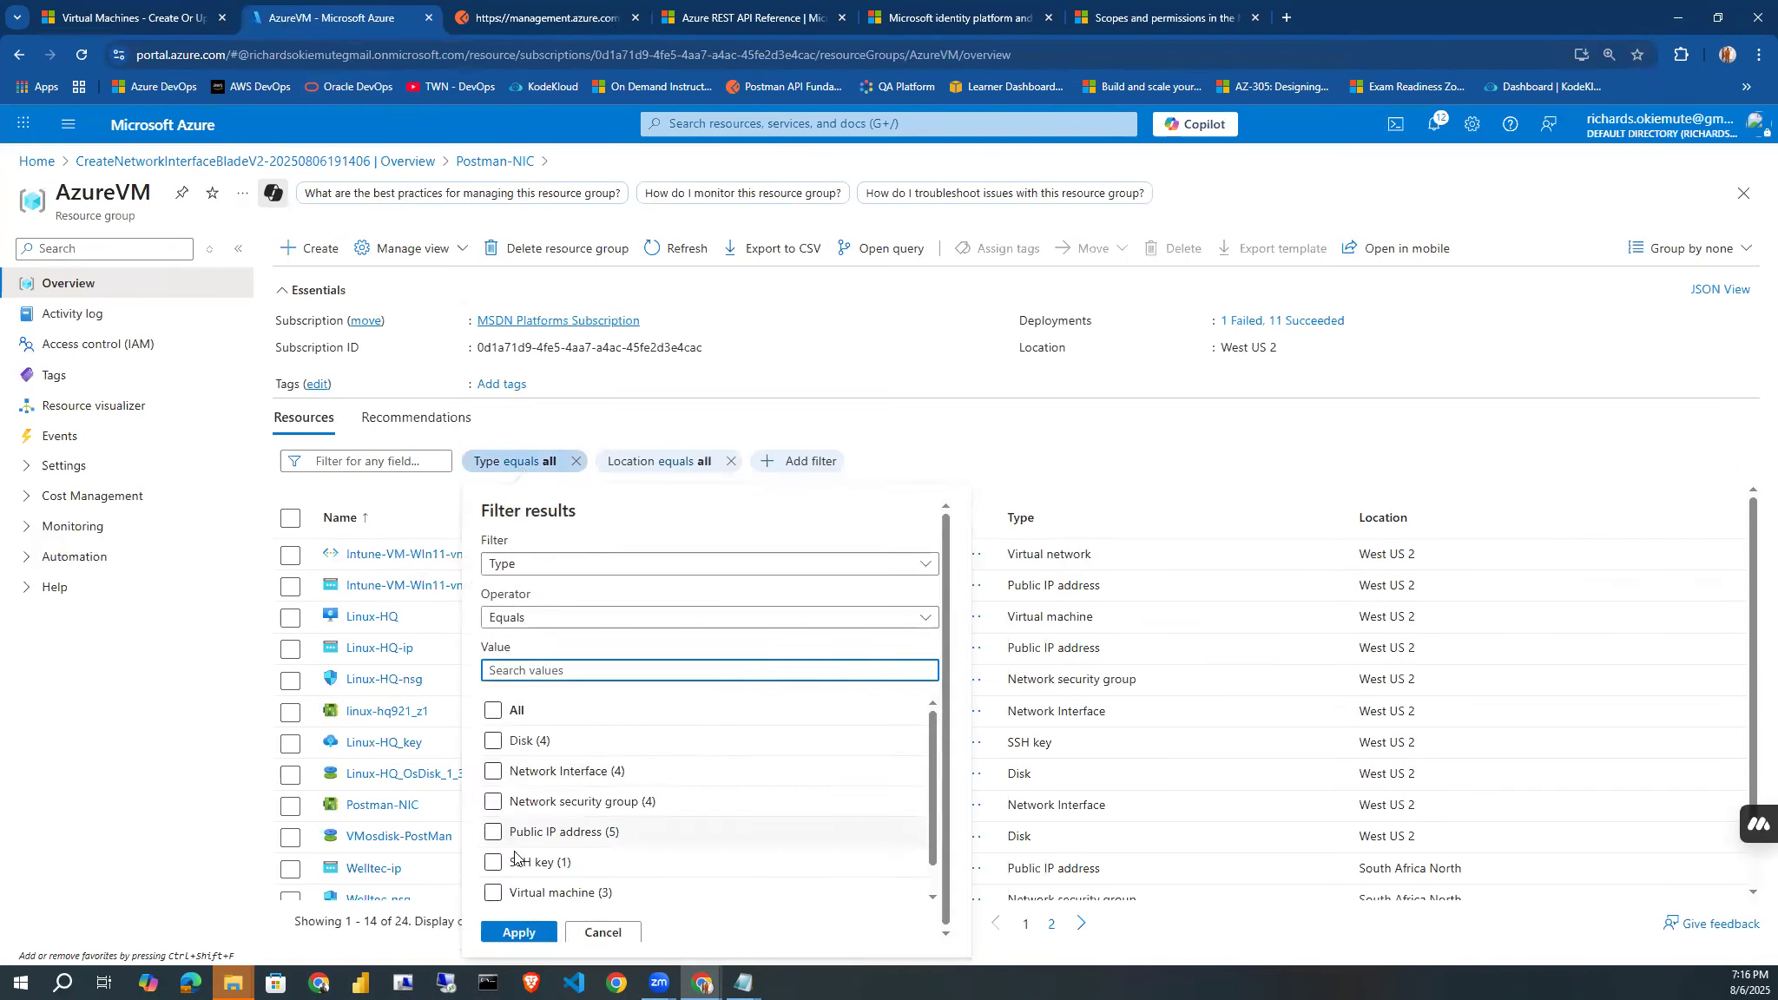
{"action": "left_click", "coordinate": [494, 893]}
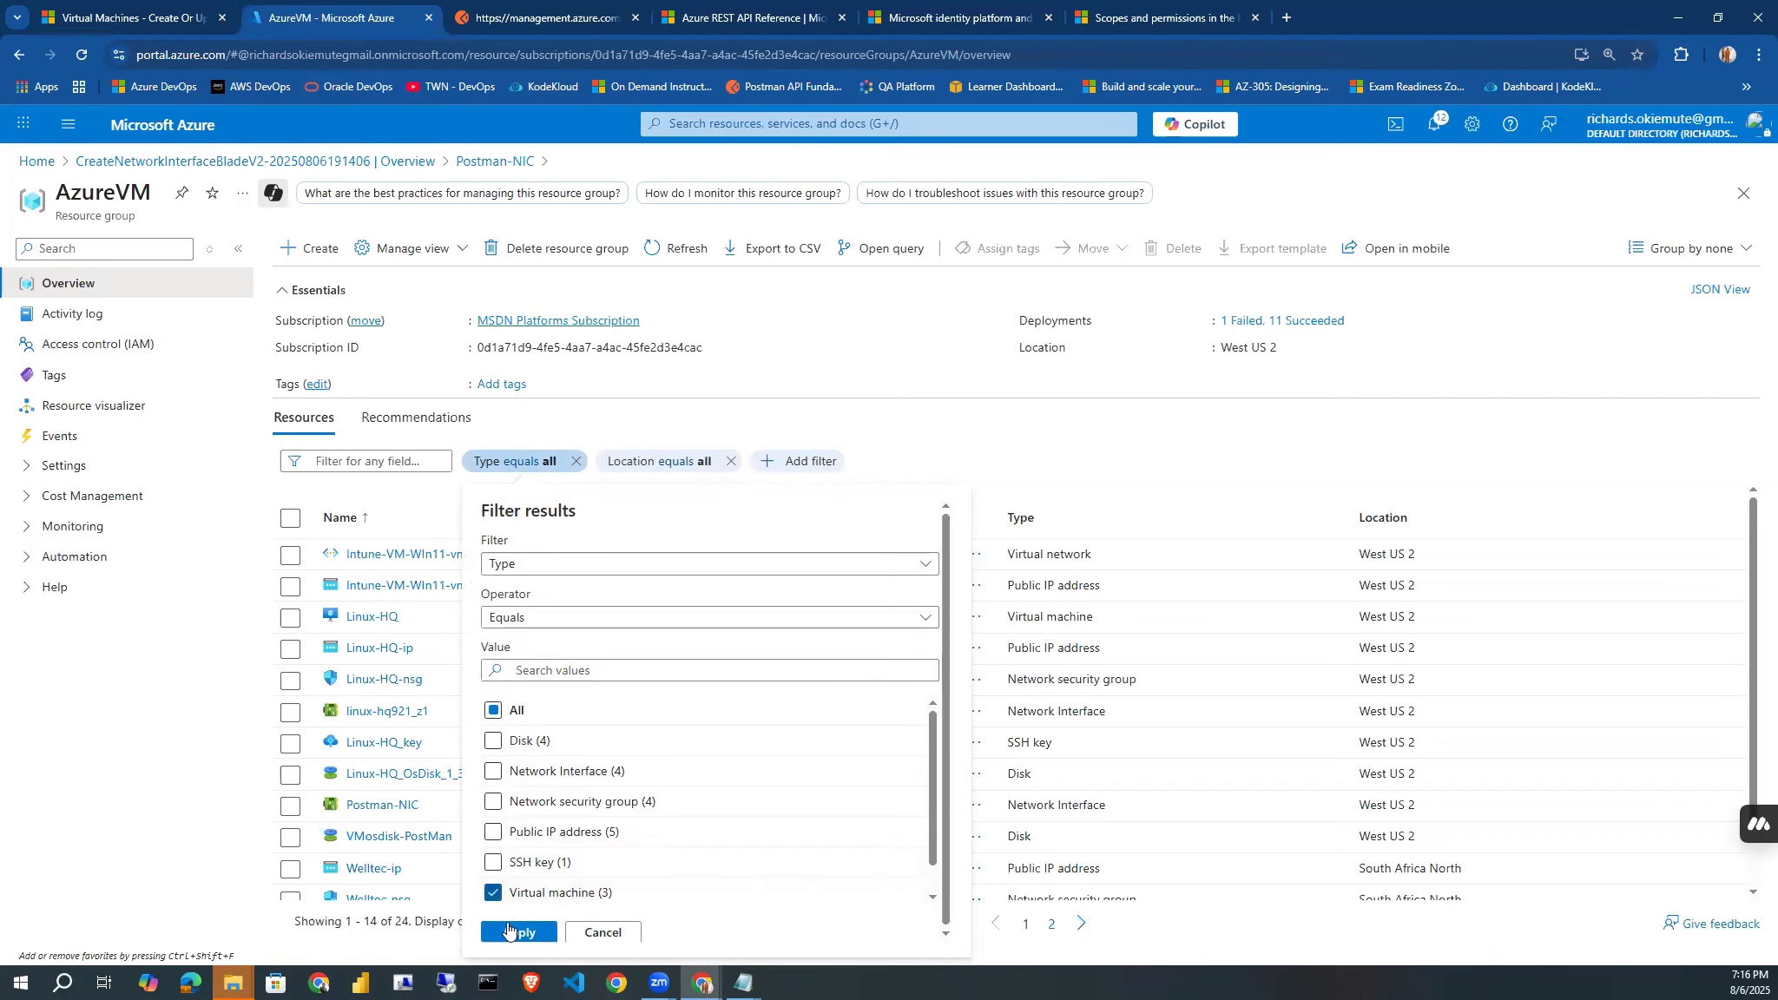
{"action": "left_click", "coordinate": [510, 933]}
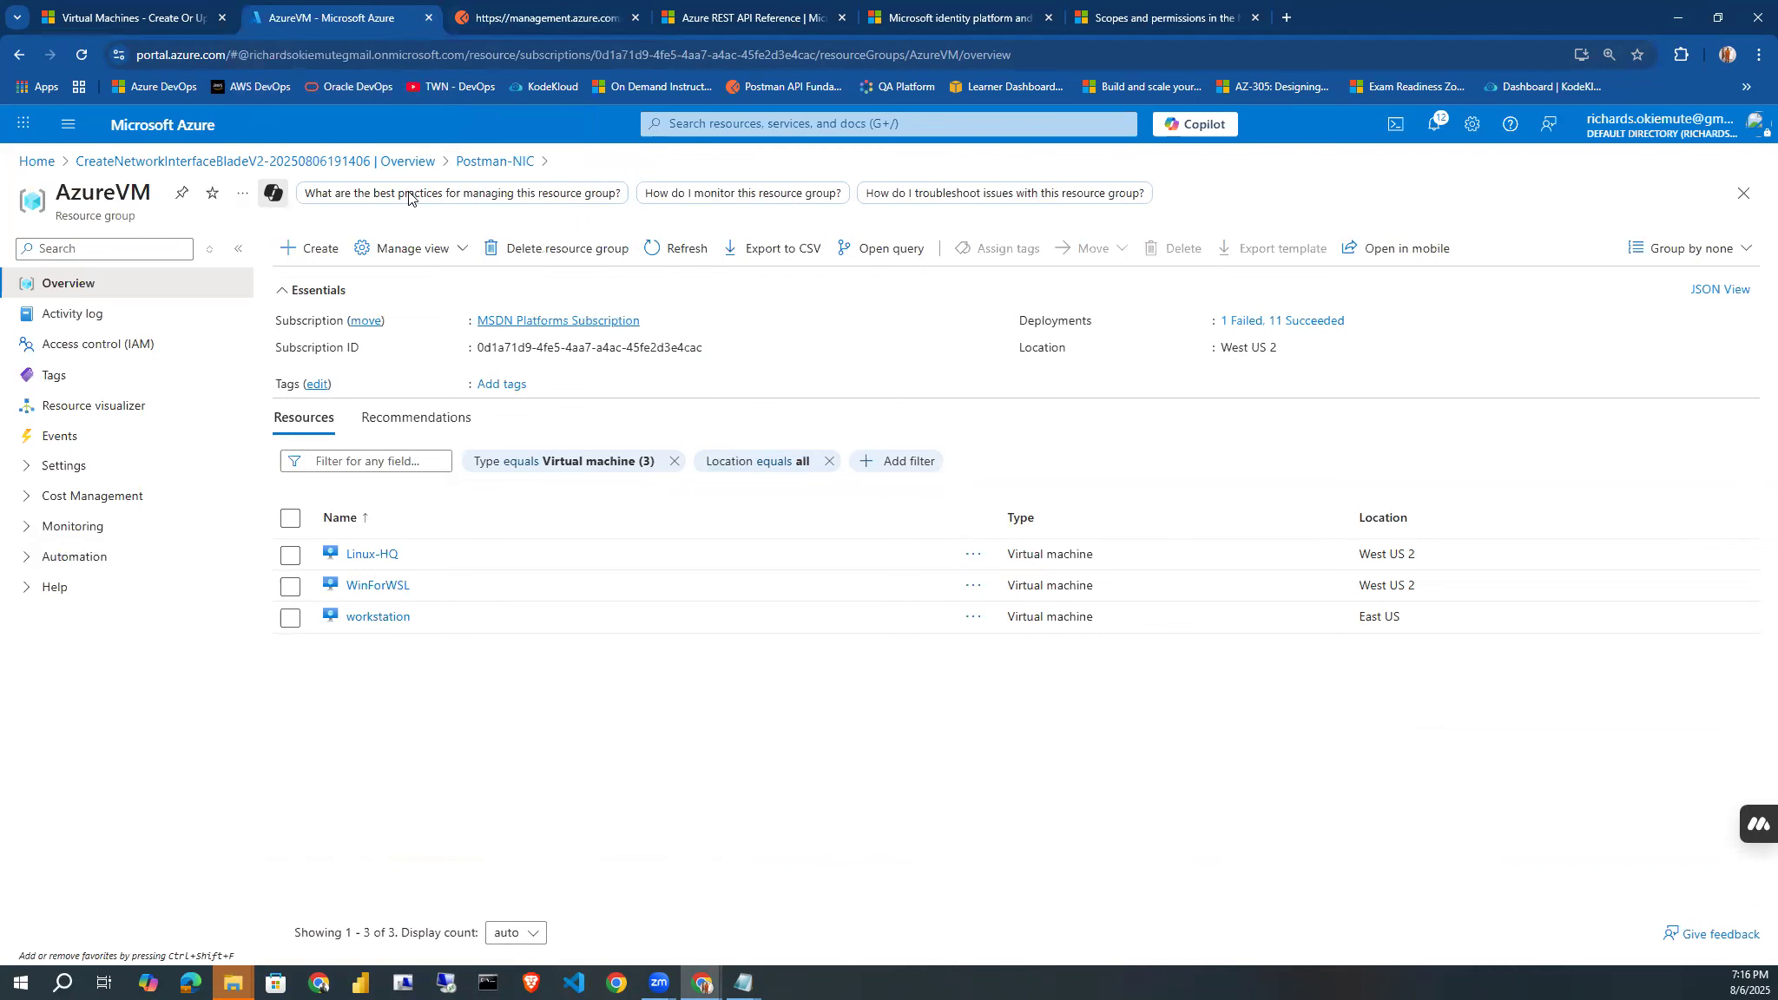
Detach the Azure portal into its own window and resize it to full width beneath Postman's request URL.
{"action": "left_click_drag", "start_coordinate": [409, 192], "coordinate": [432, 329]}
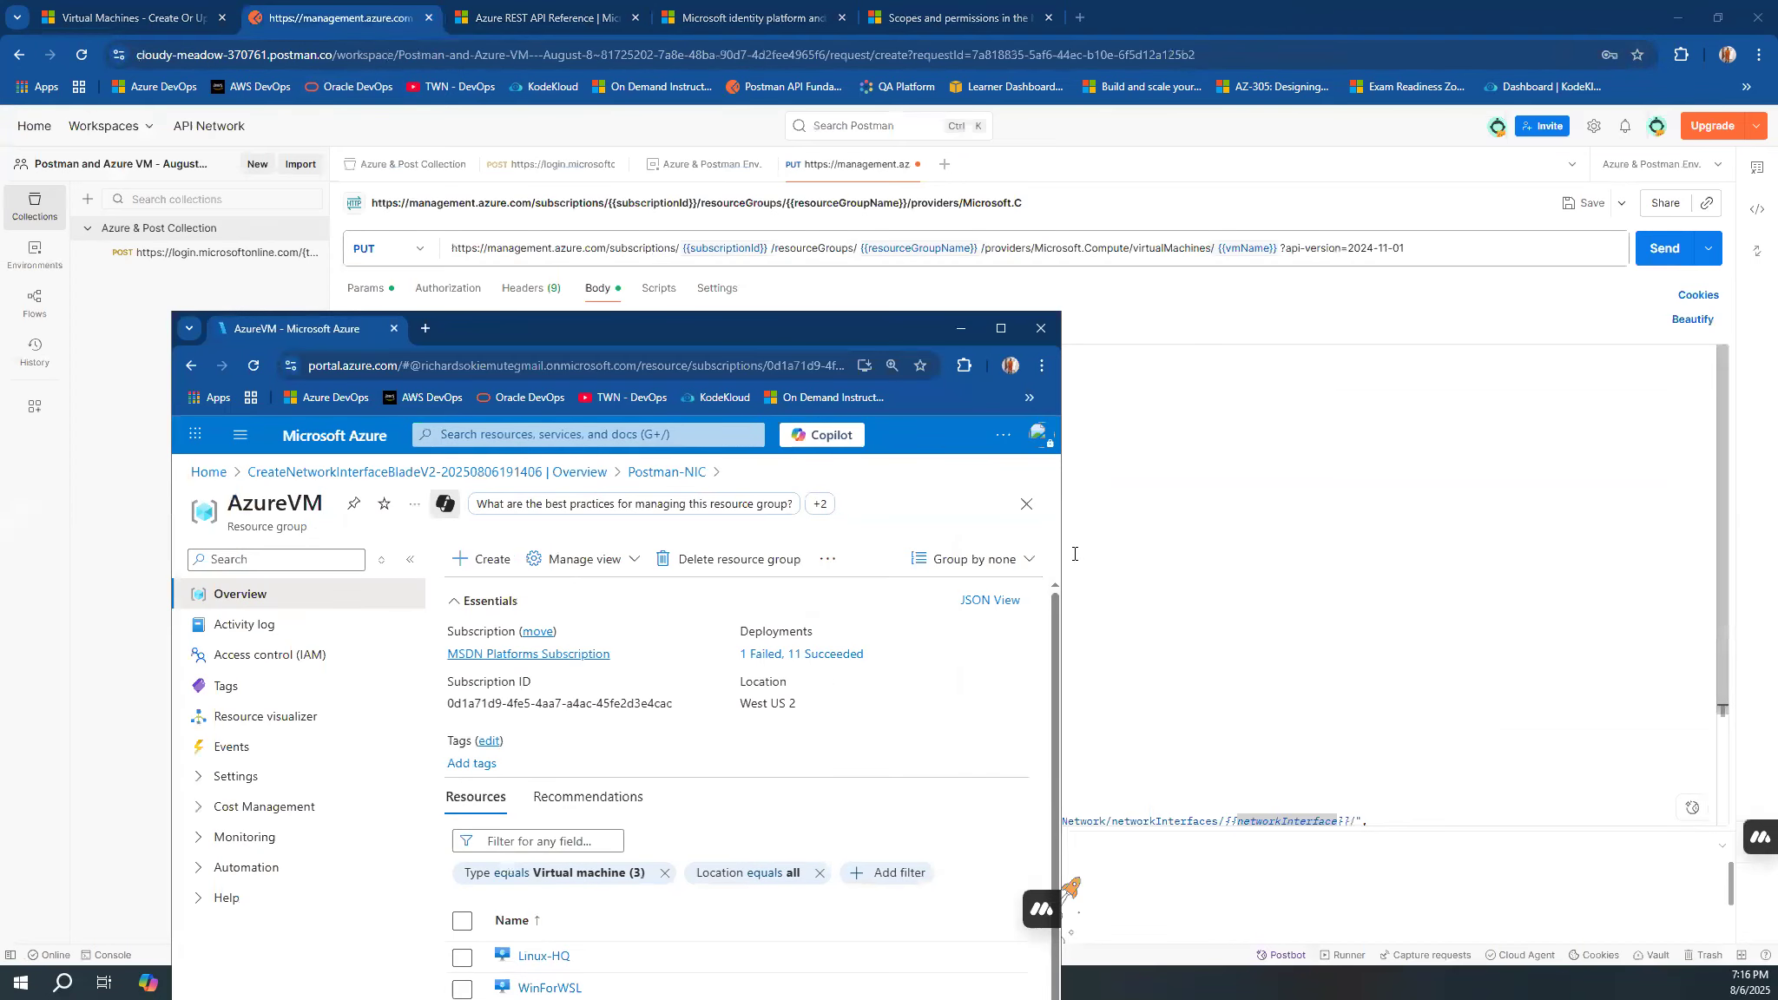
{"action": "left_click_drag", "start_coordinate": [1060, 558], "coordinate": [1507, 586]}
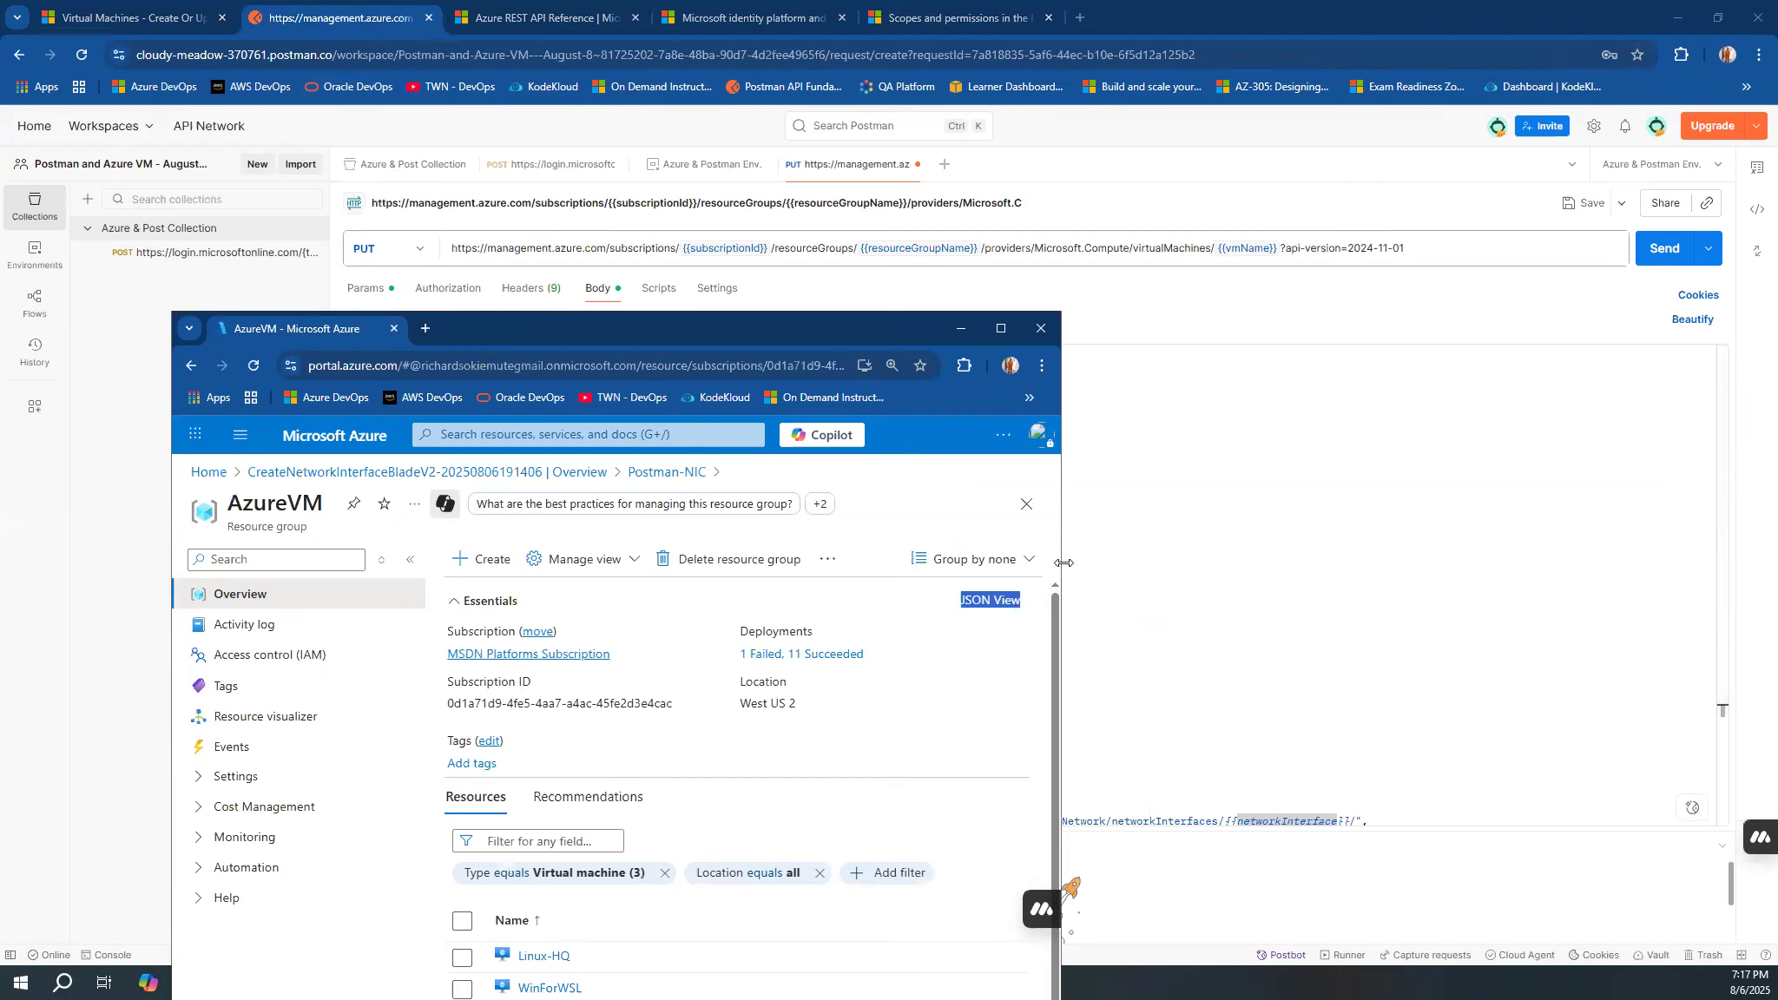
{"action": "left_click_drag", "start_coordinate": [1064, 562], "coordinate": [1765, 565]}
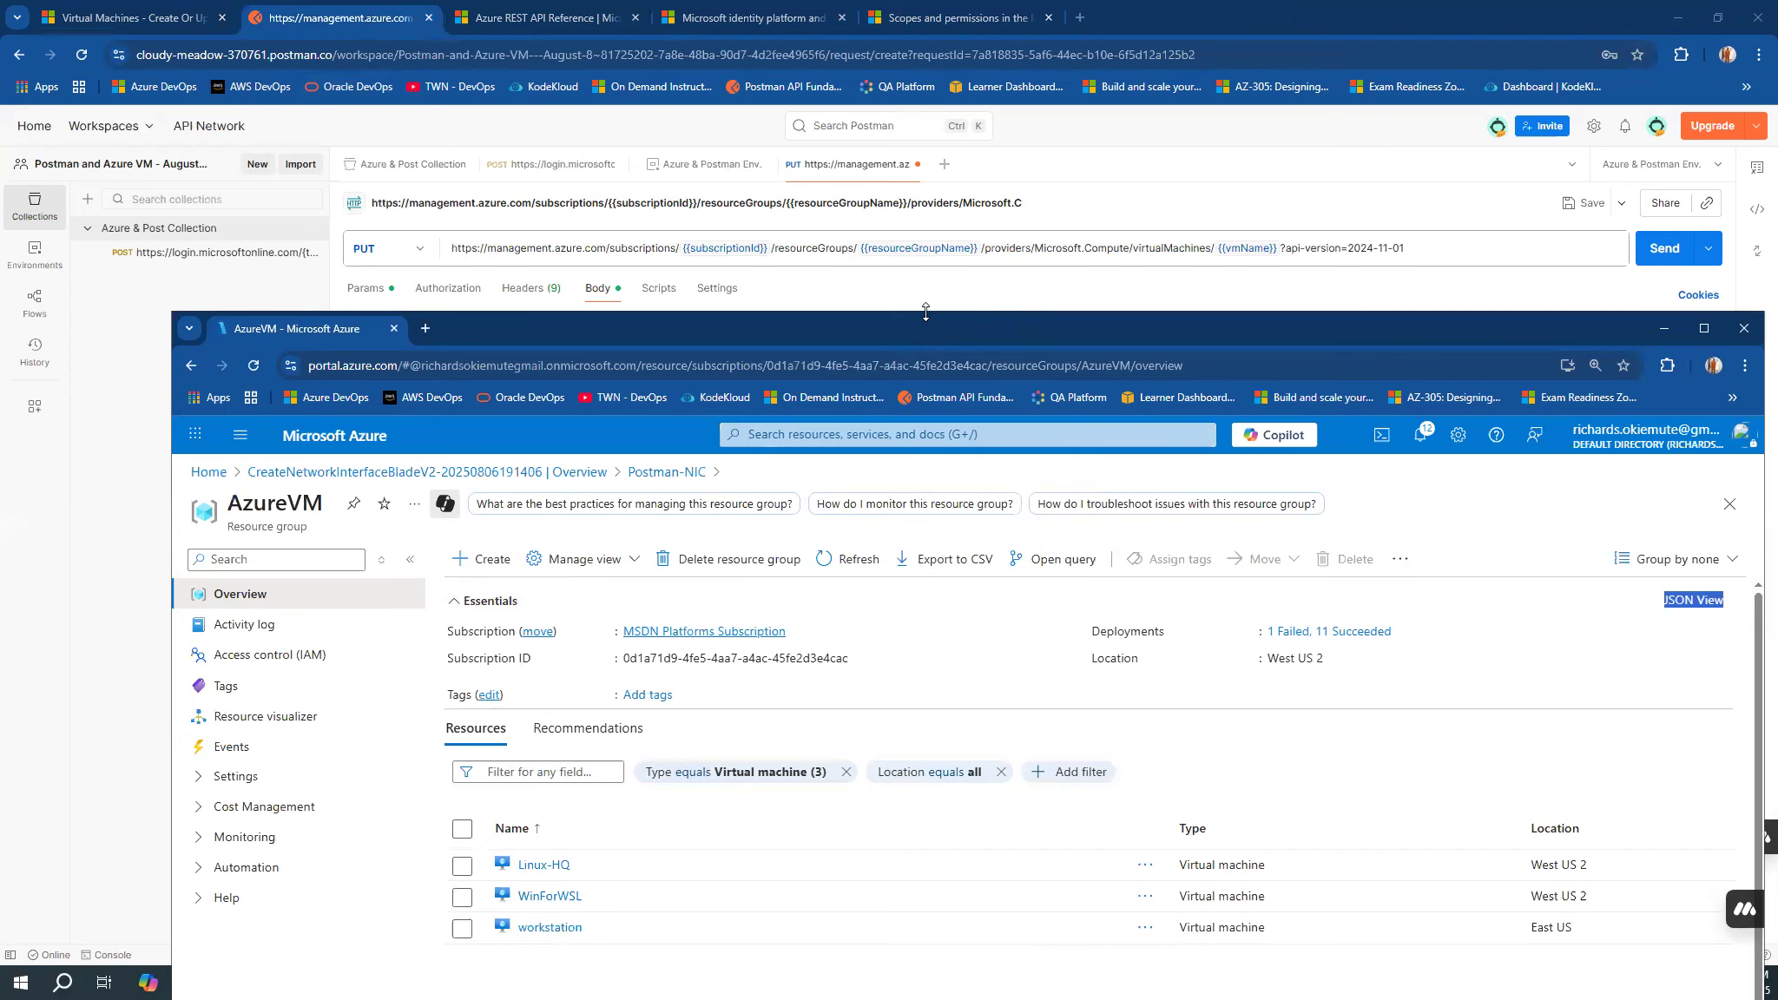
{"action": "left_click_drag", "start_coordinate": [926, 311], "coordinate": [926, 310]}
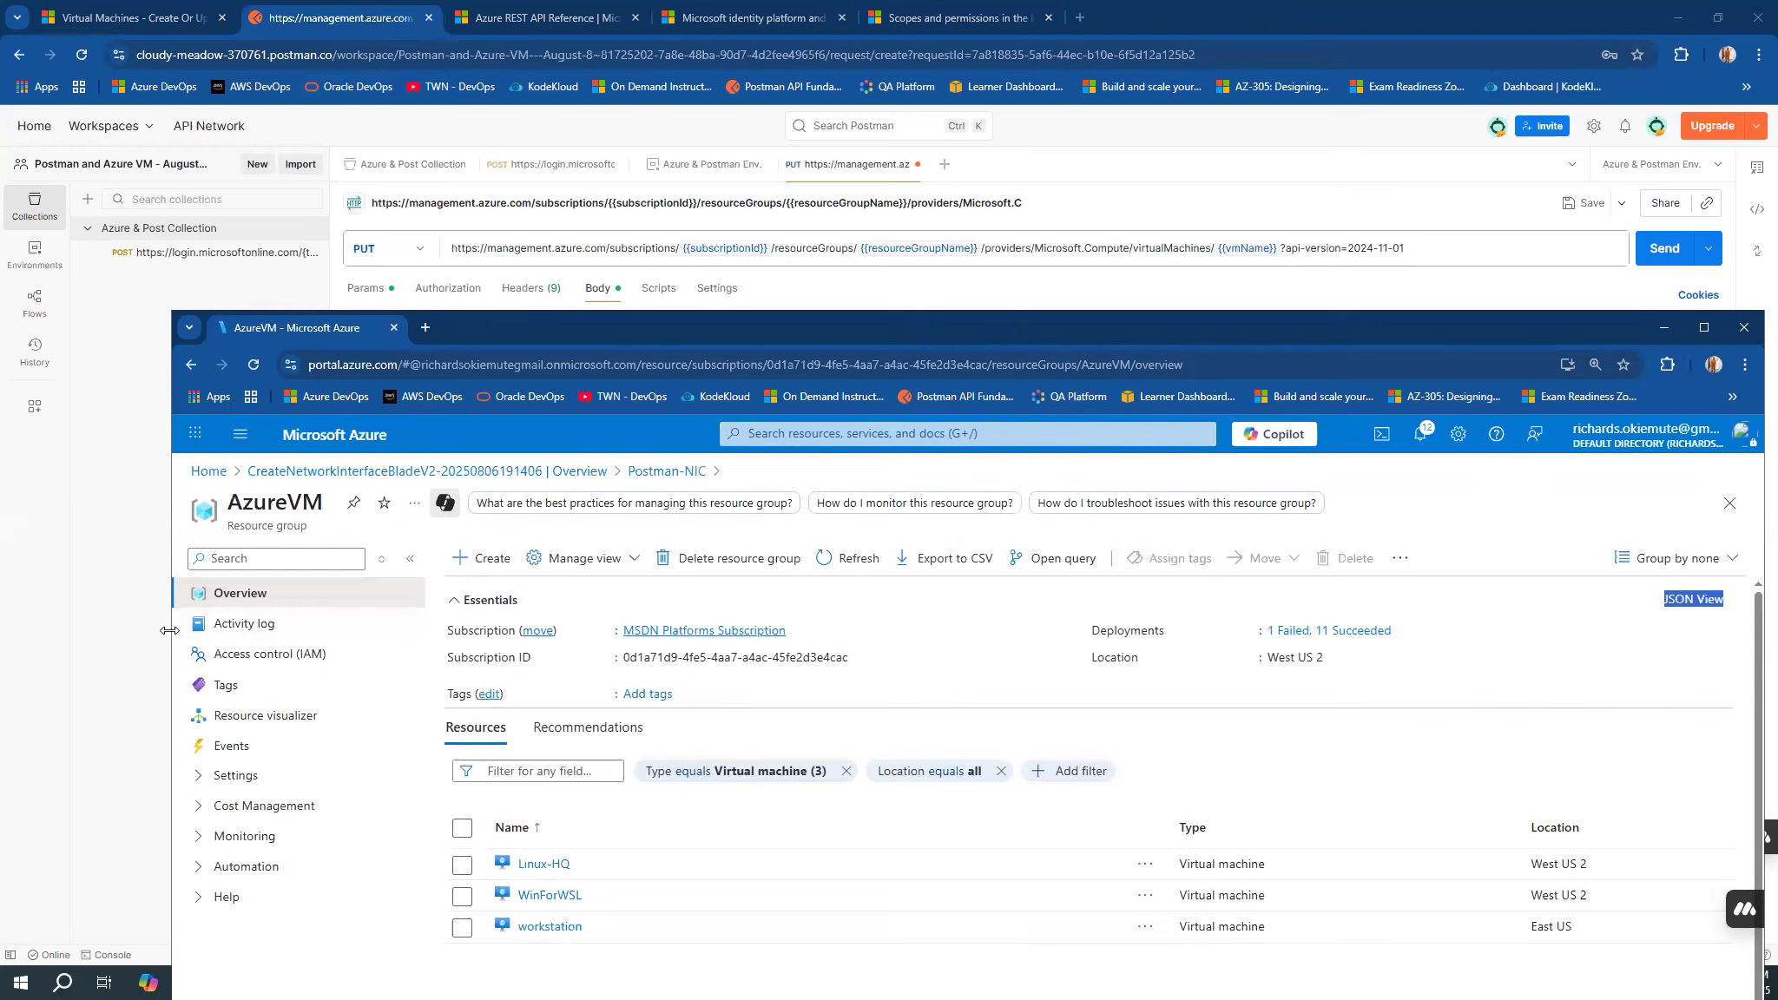
{"action": "left_click_drag", "start_coordinate": [169, 630], "coordinate": [4, 630]}
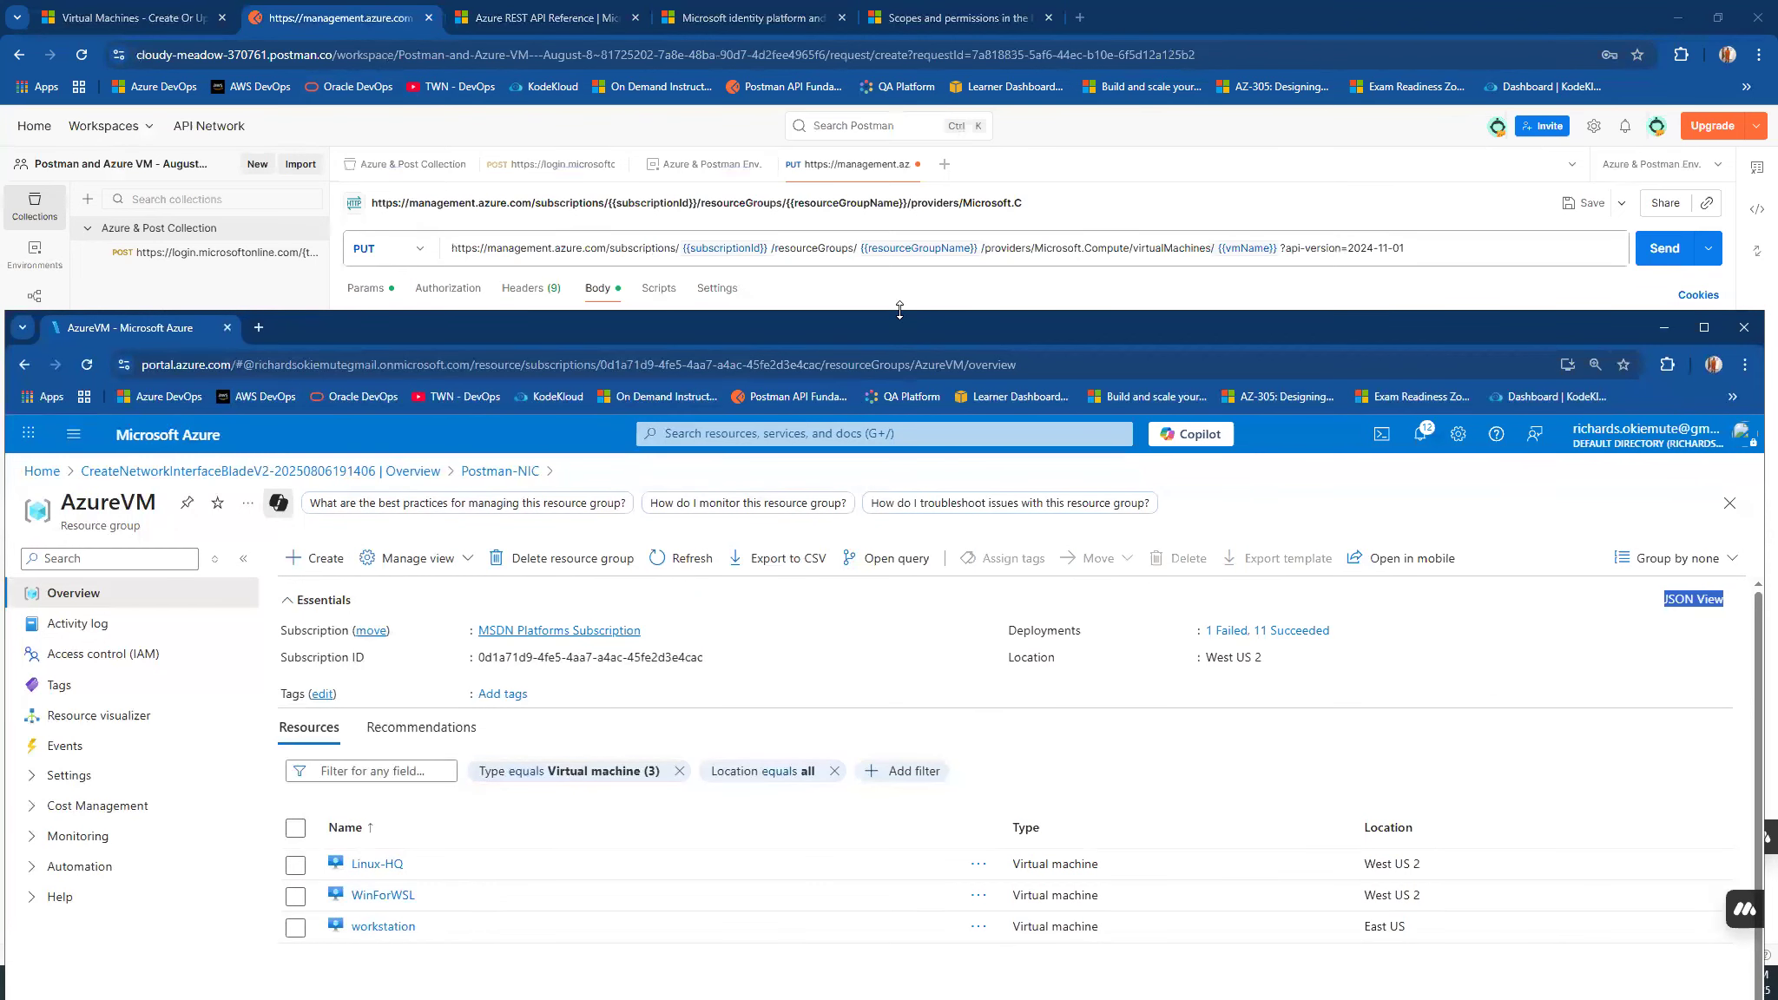
{"action": "left_click_drag", "start_coordinate": [899, 310], "coordinate": [900, 357]}
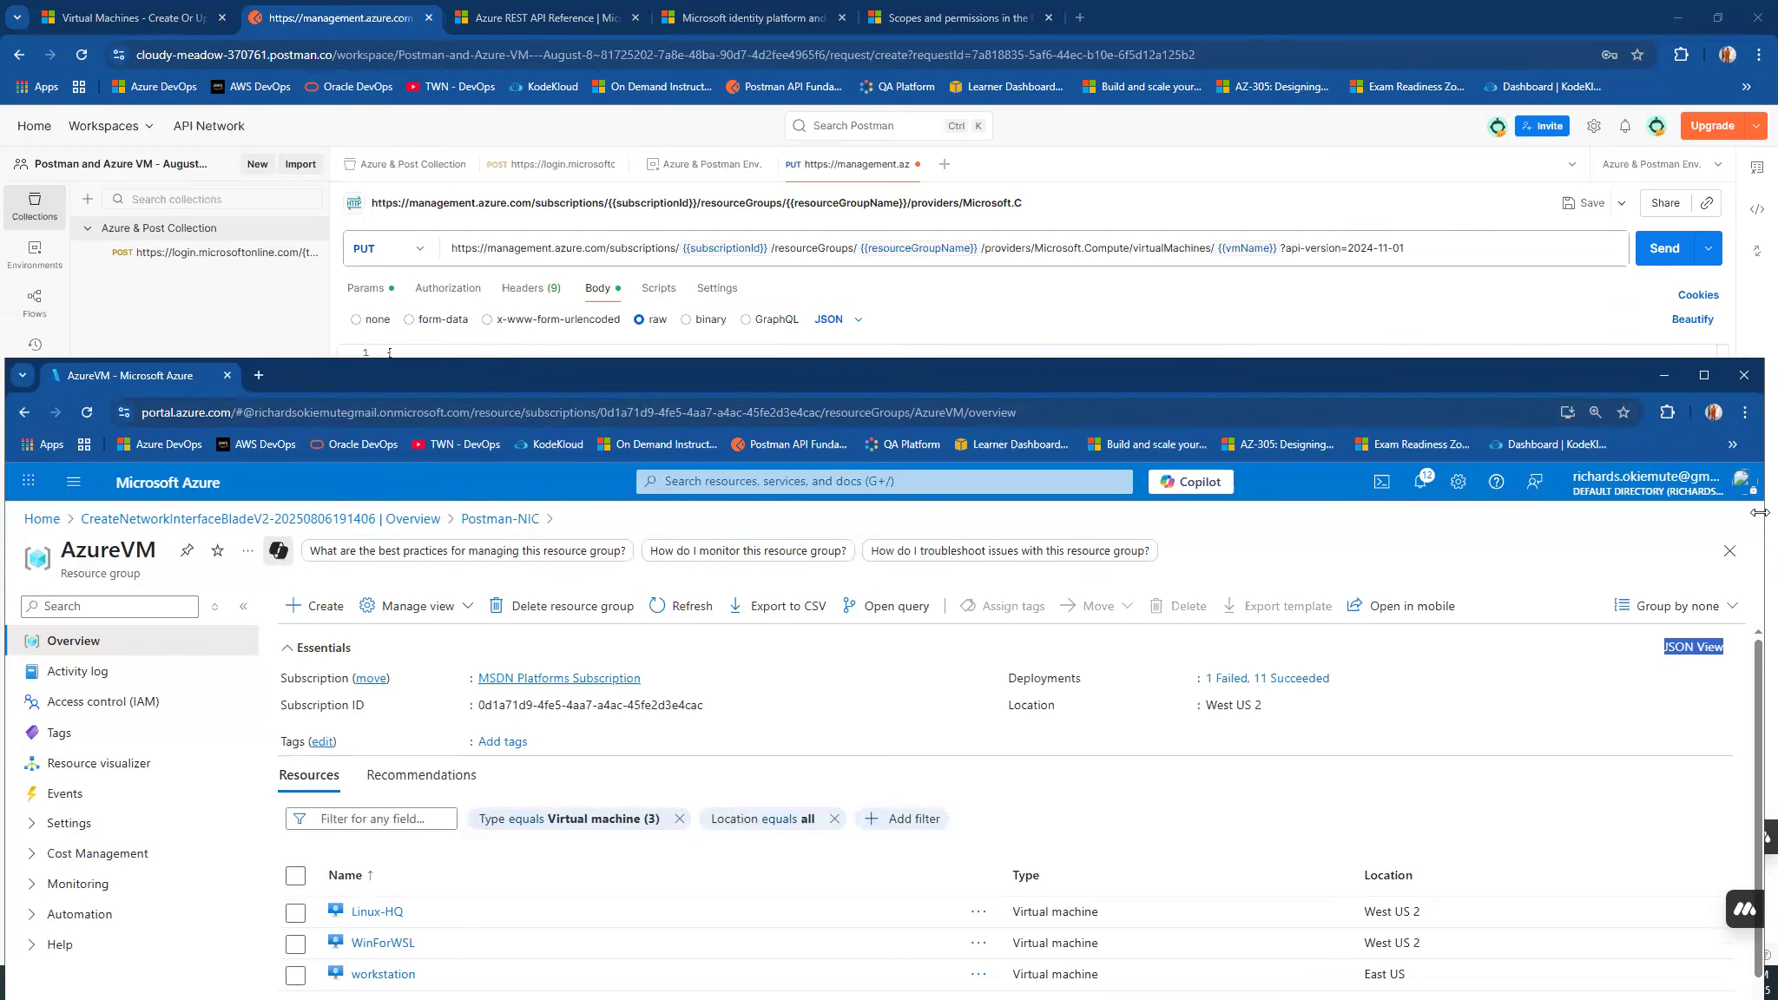
{"action": "left_click_drag", "start_coordinate": [1760, 512], "coordinate": [1767, 512]}
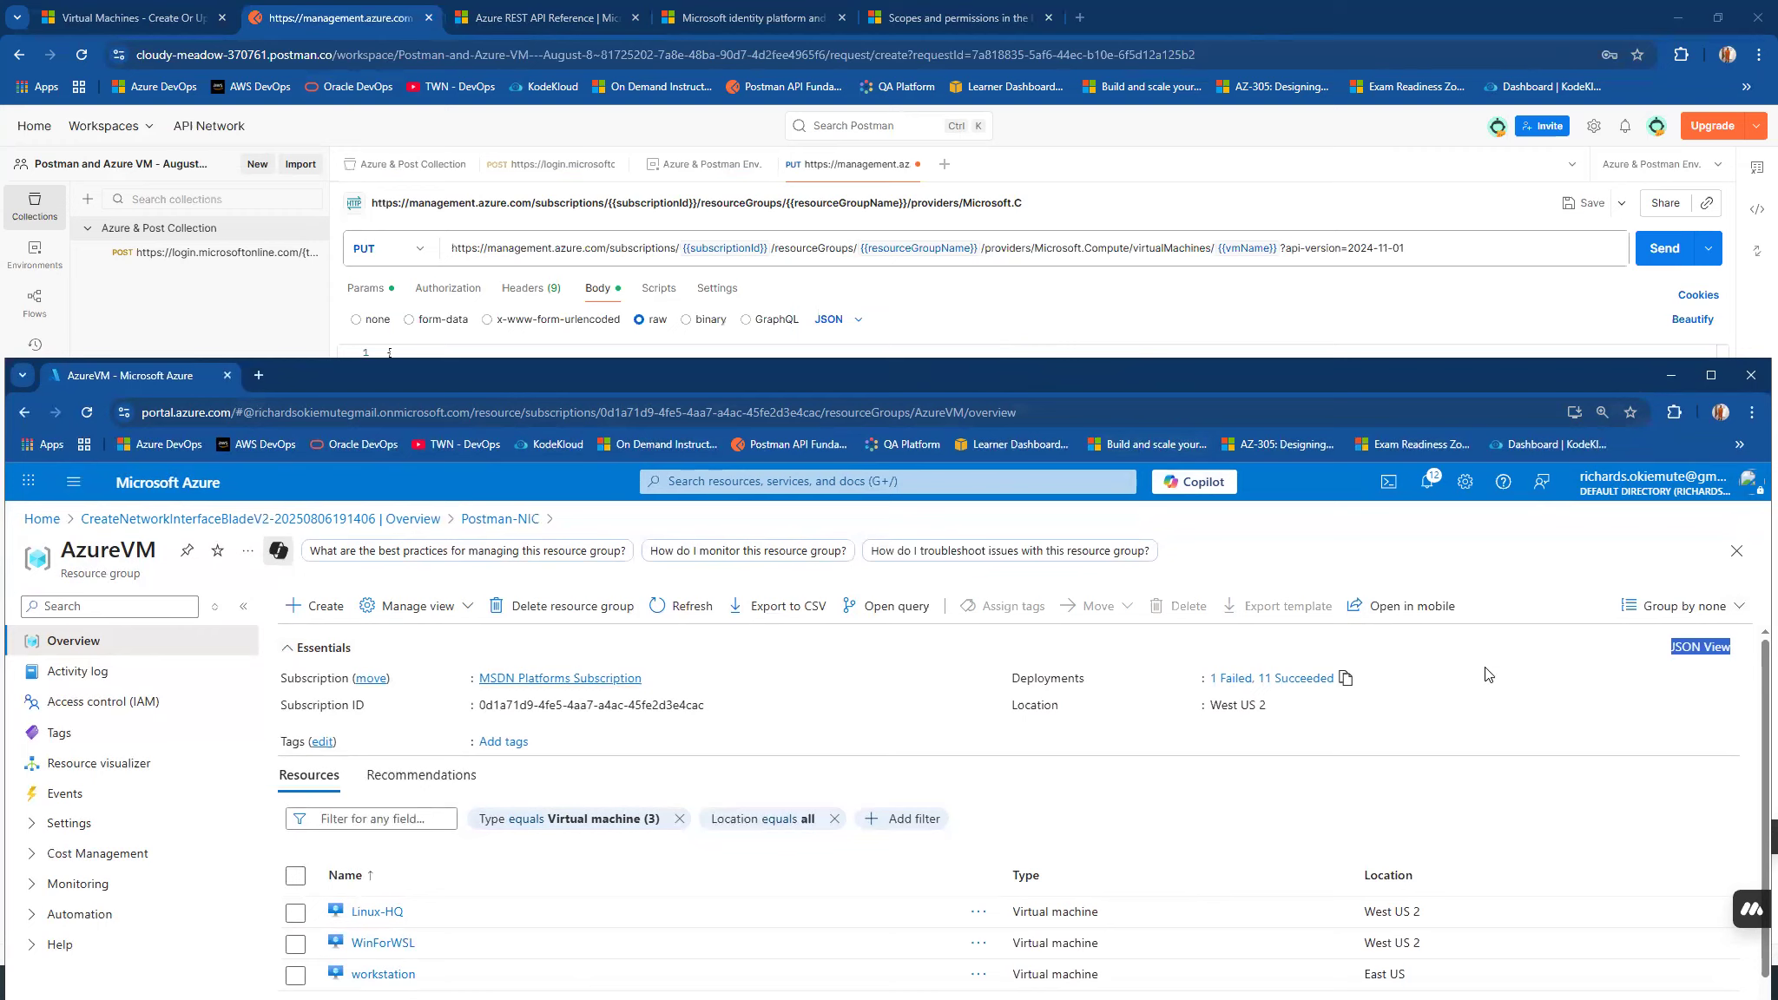
Send the PUT request from Postman and enlarge the response area to read the returned JSON.
{"action": "left_click", "coordinate": [1653, 251]}
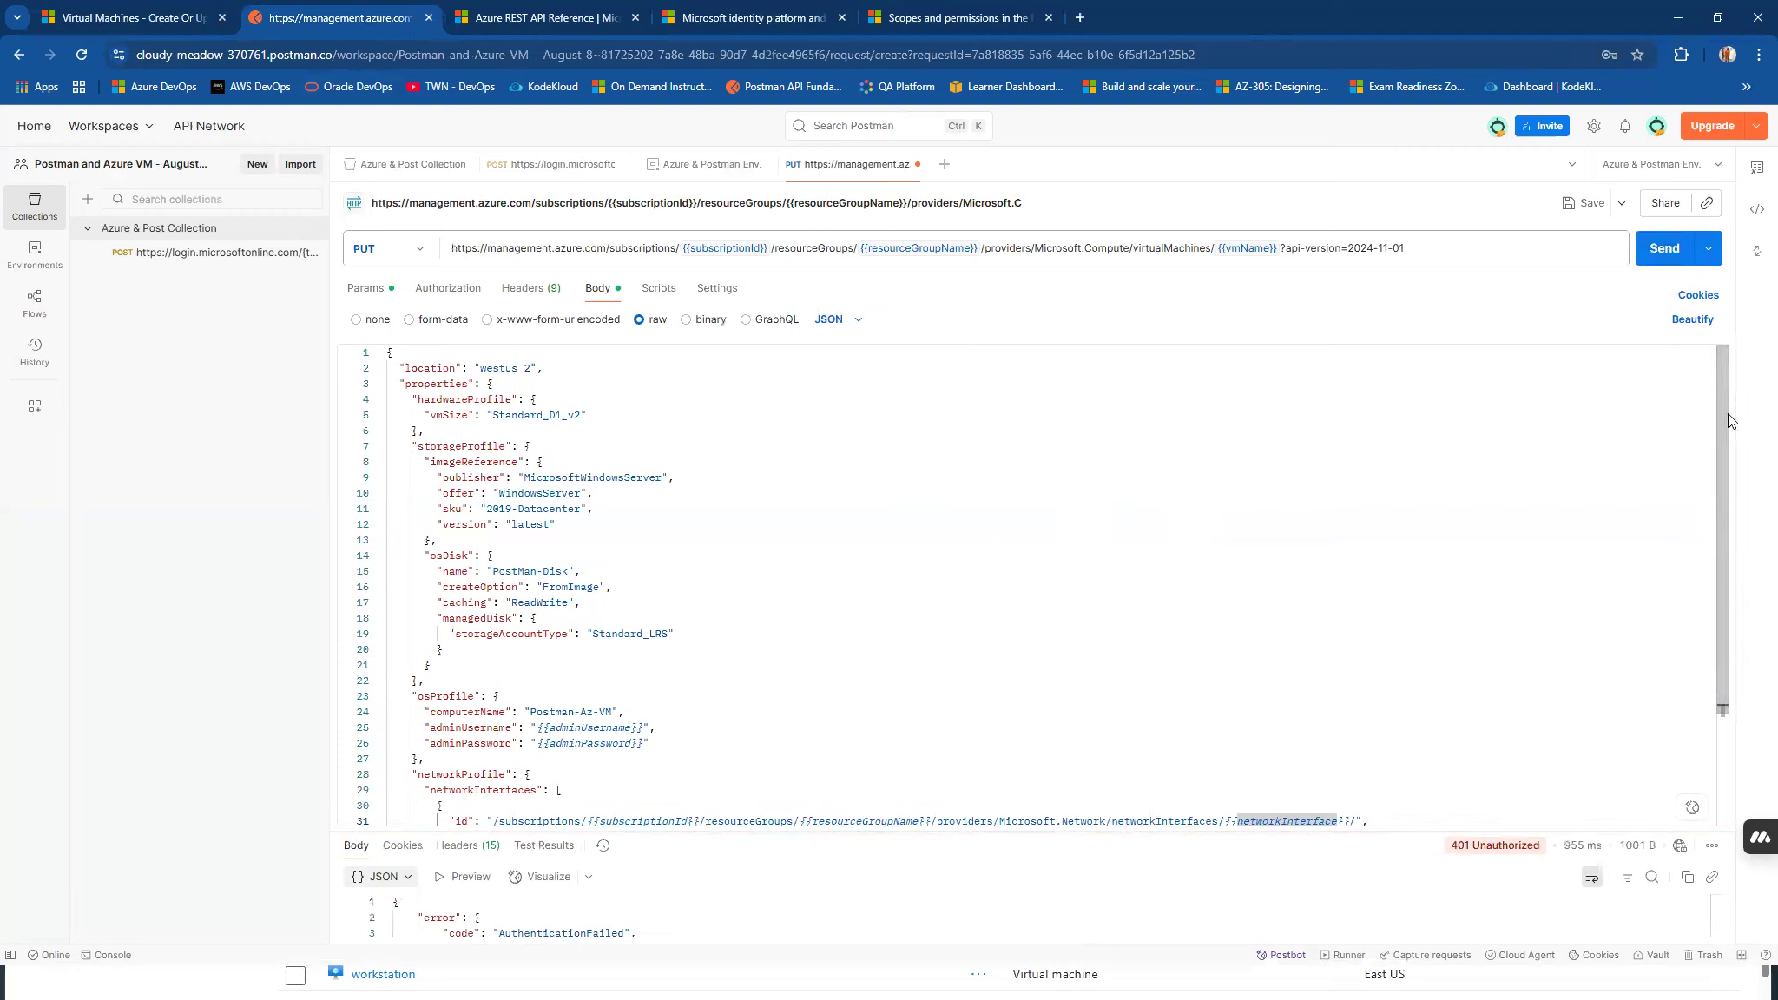
{"action": "left_click_drag", "start_coordinate": [1722, 414], "coordinate": [1721, 617]}
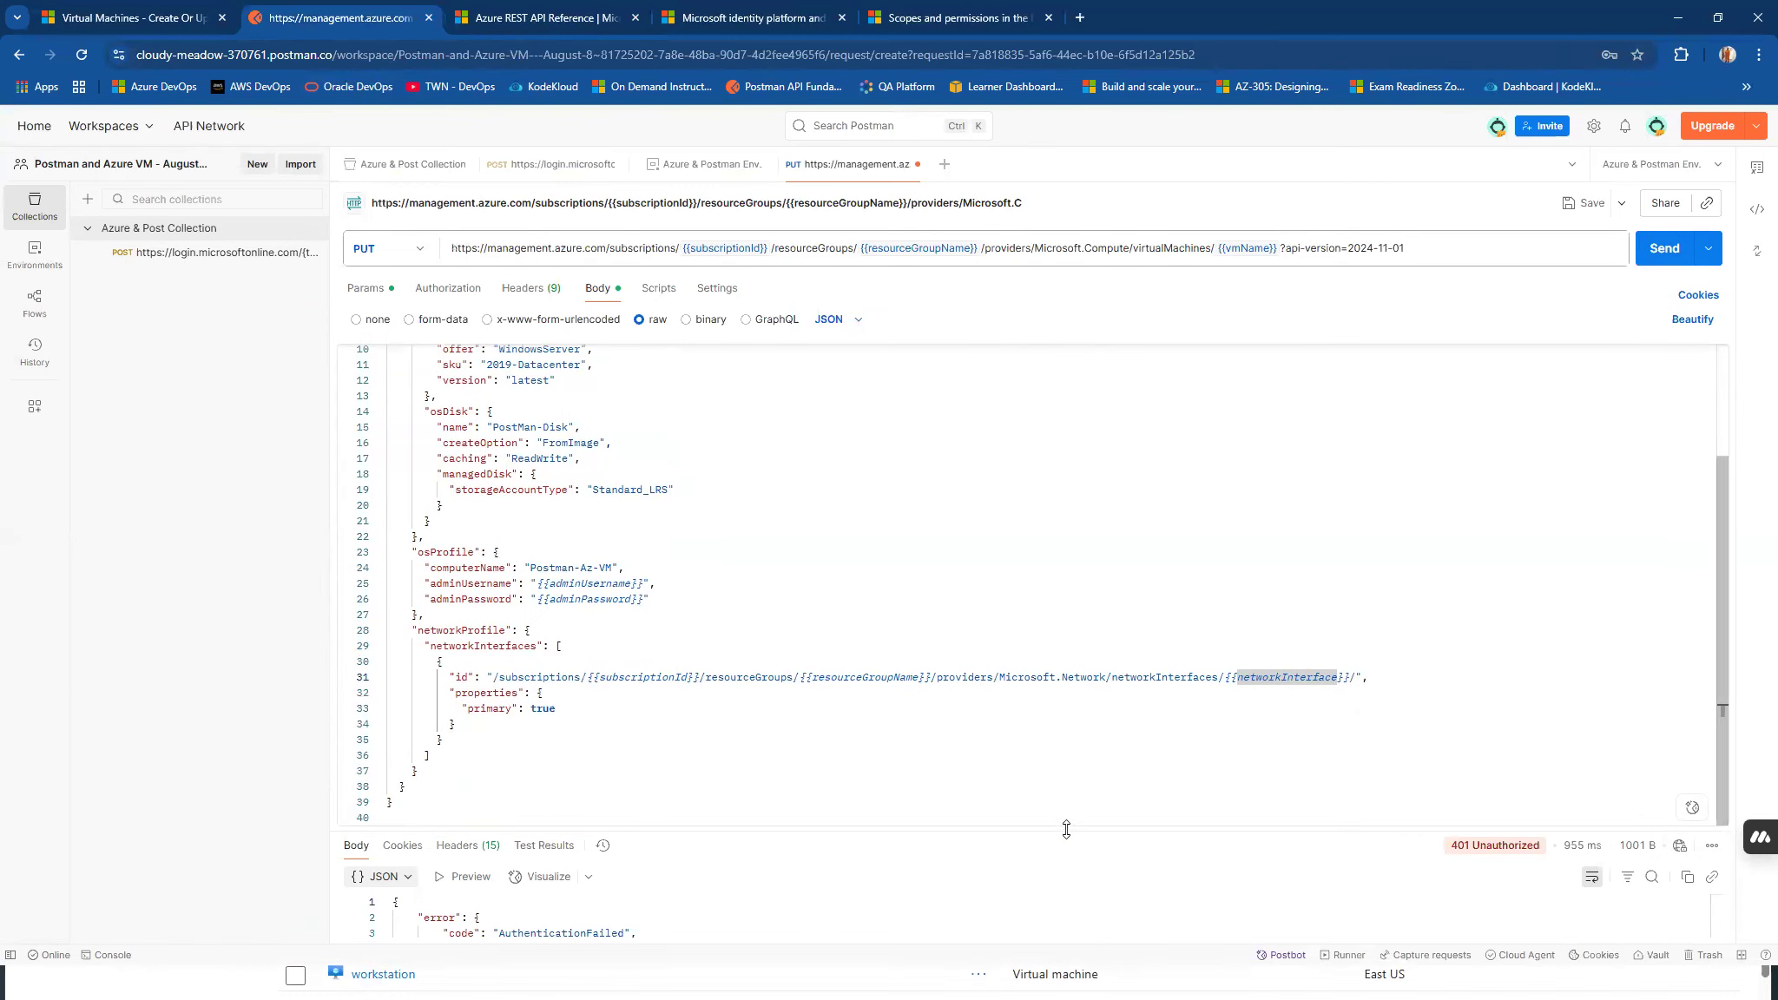
{"action": "left_click_drag", "start_coordinate": [1066, 829], "coordinate": [1066, 607]}
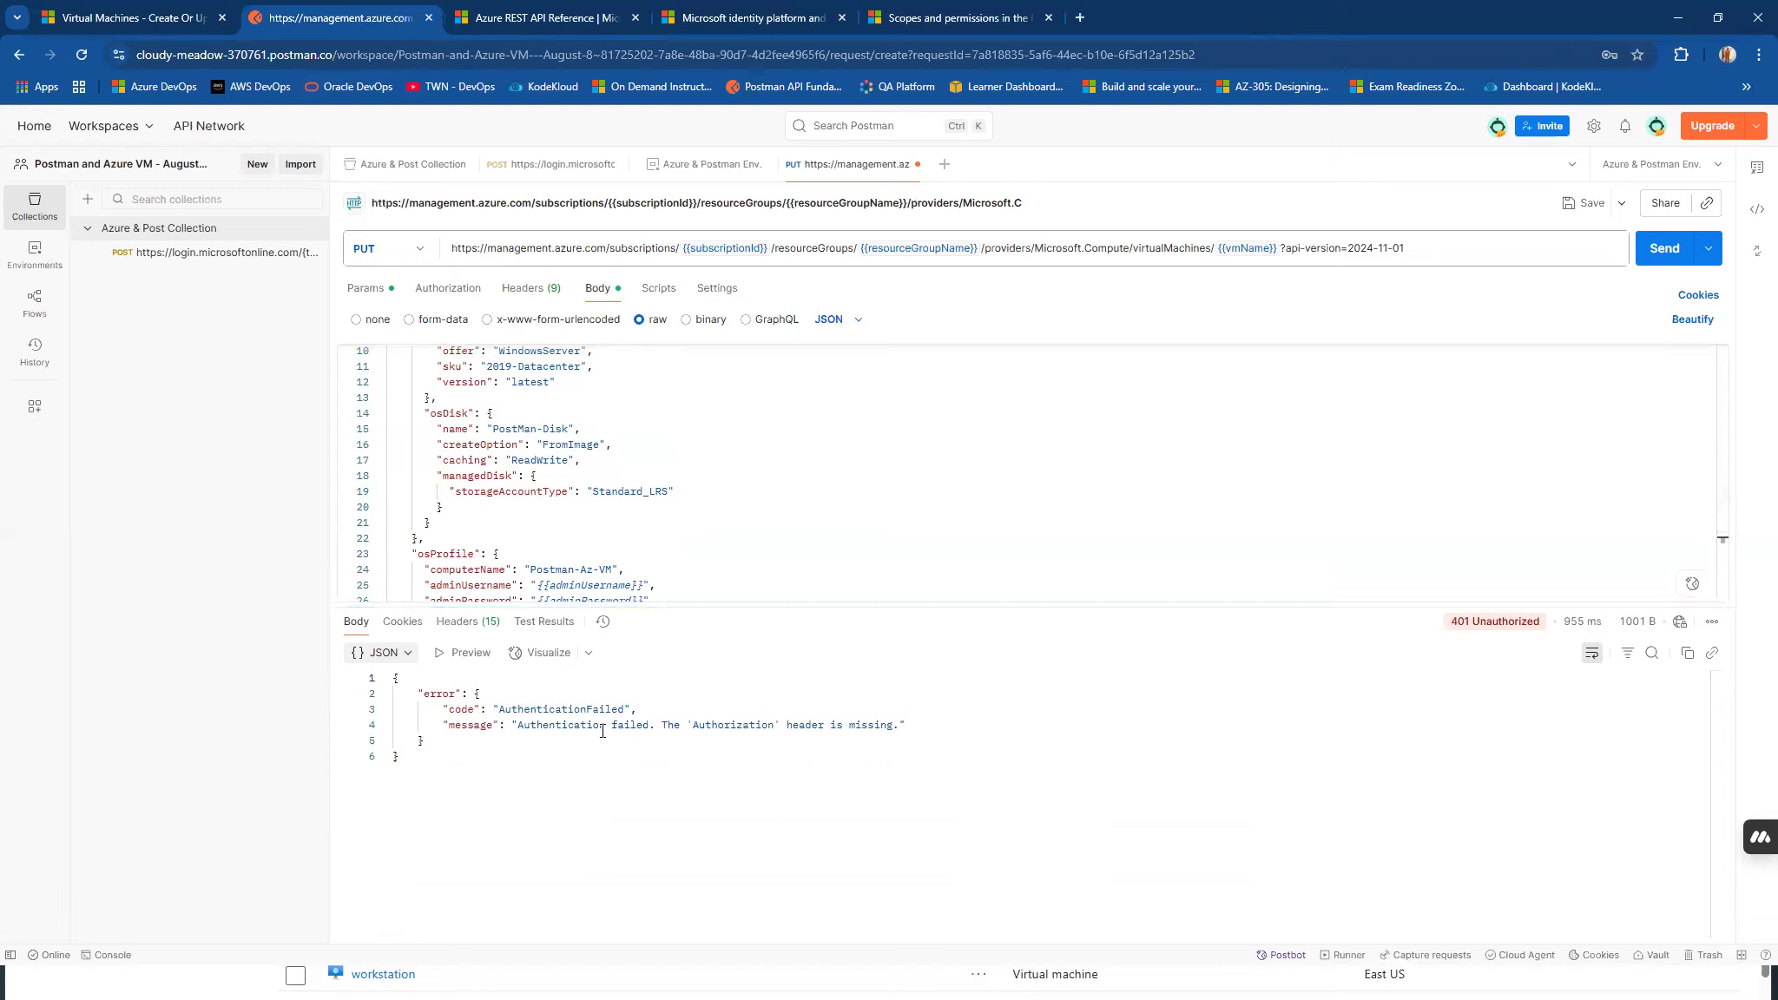
Set the PUT request's authorization to Bearer Token with the {{bear_token}} variable, and save the request in Azure & Post Collection.
{"action": "left_click", "coordinate": [435, 297]}
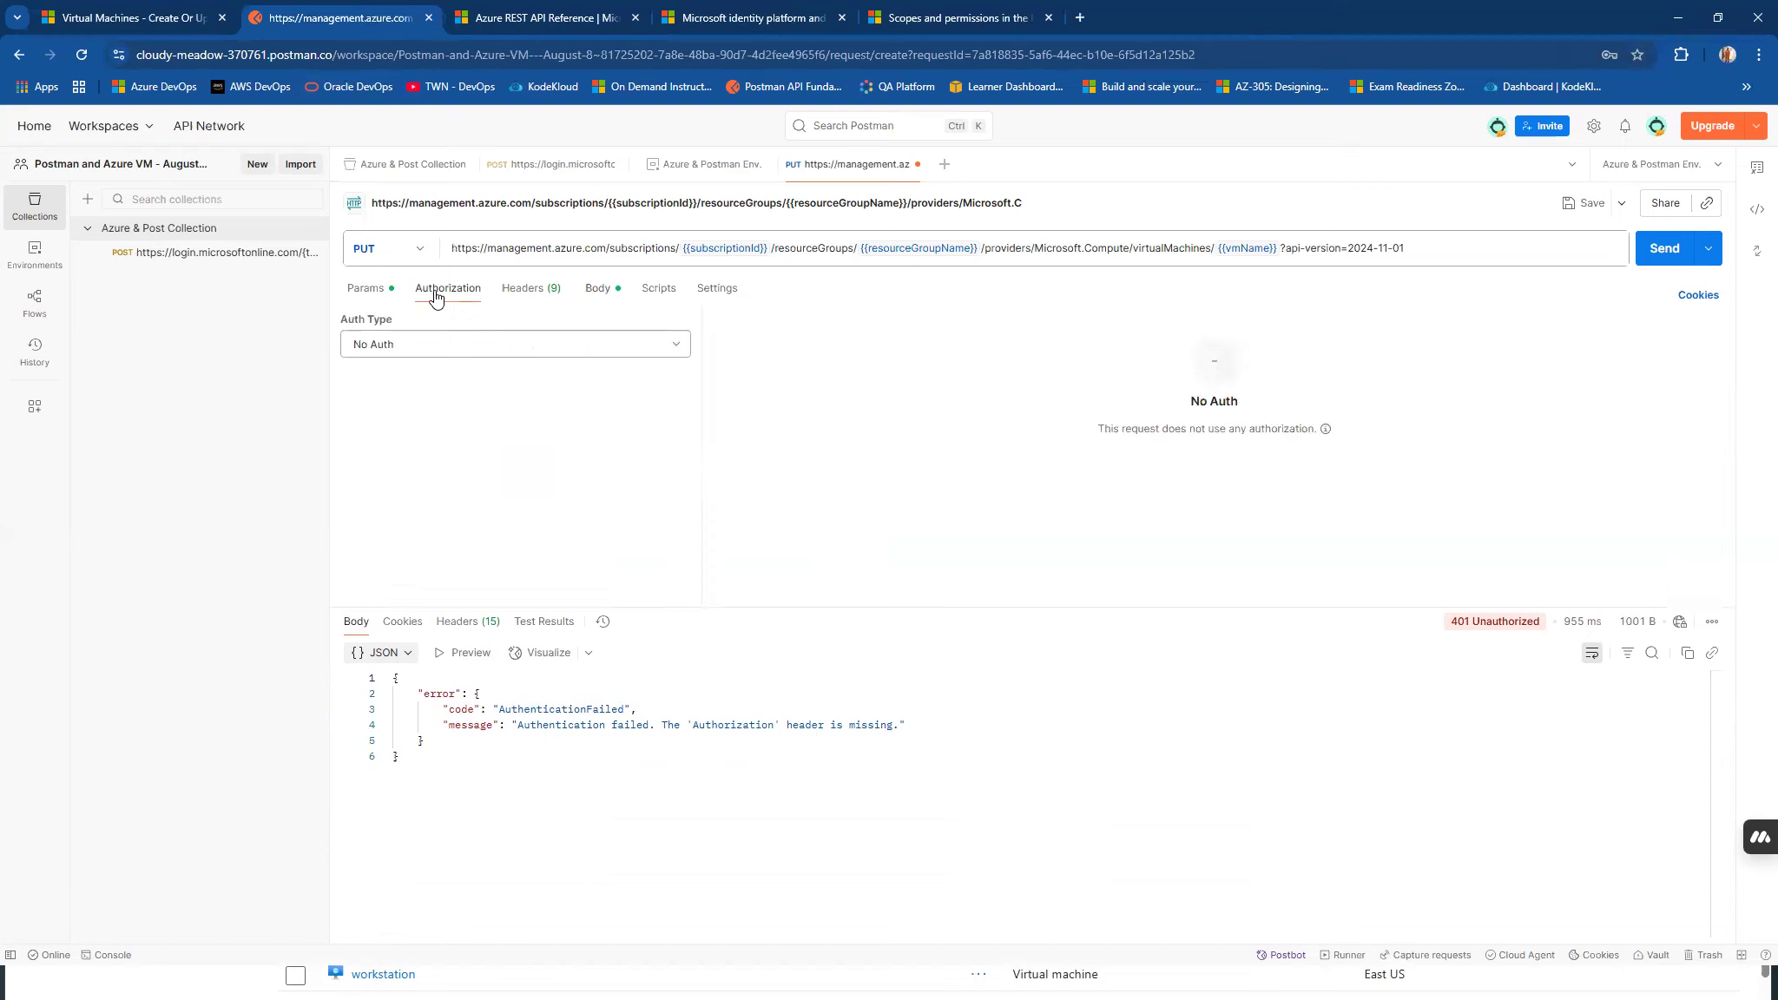
{"action": "left_click", "coordinate": [519, 349]}
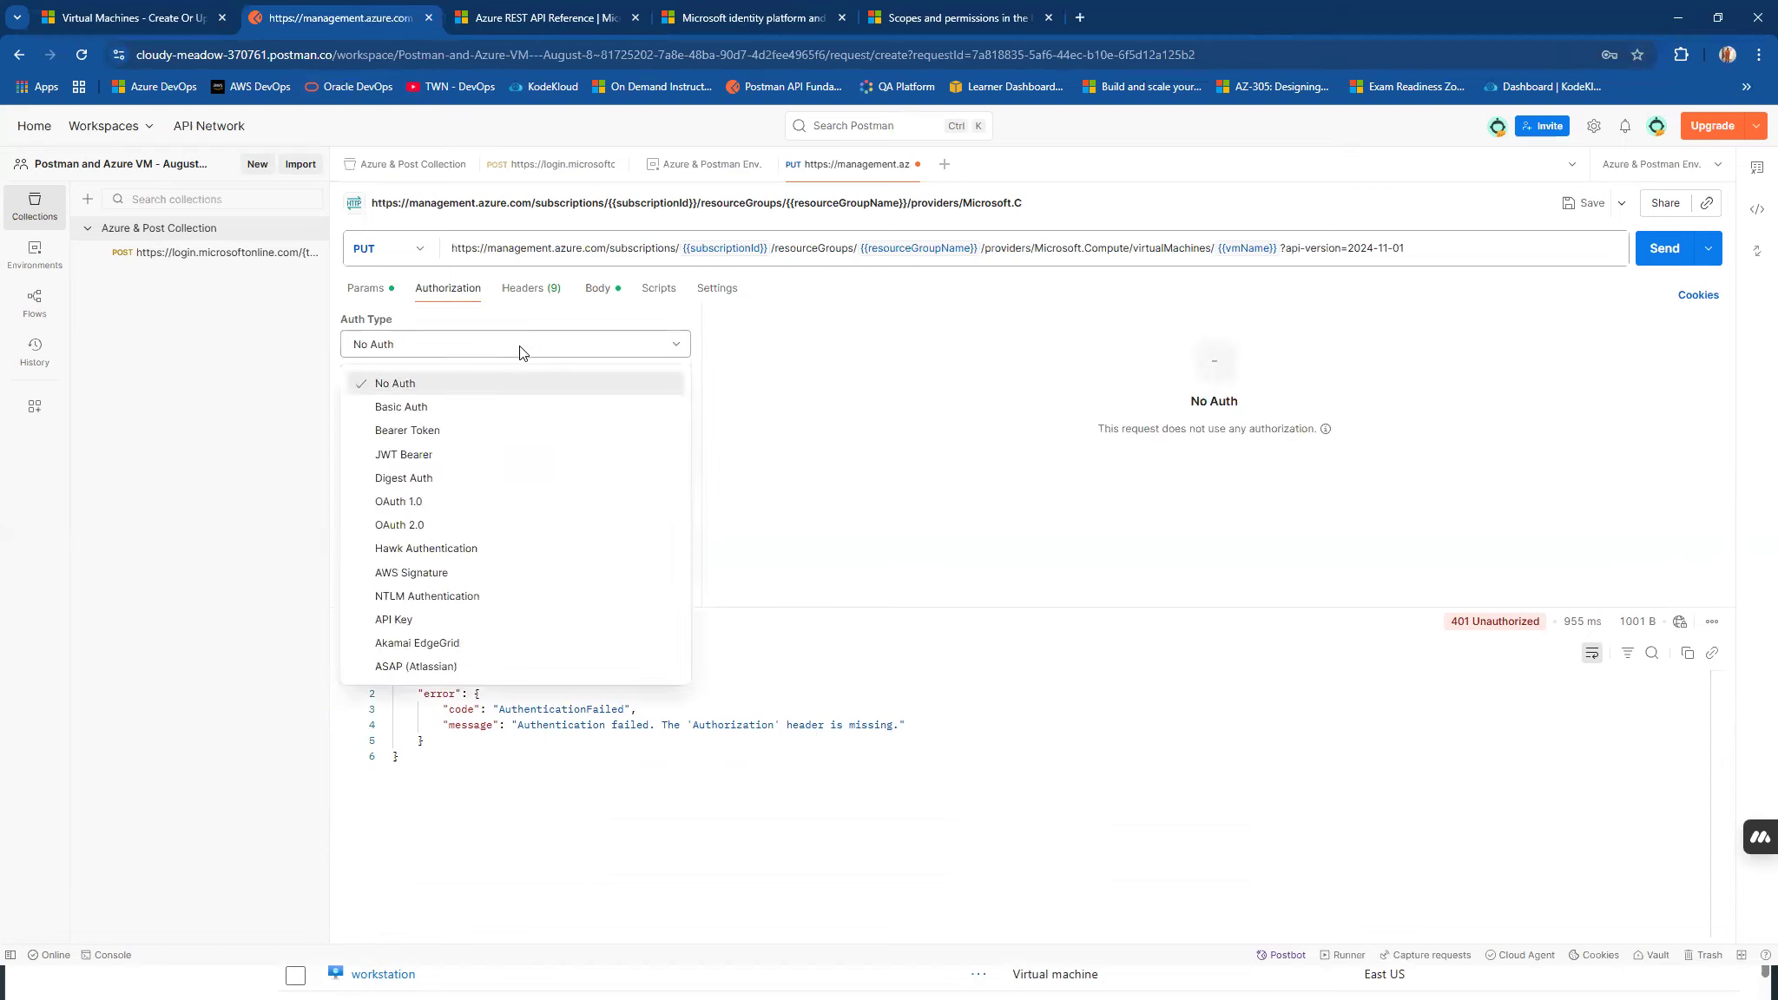
{"action": "left_click", "coordinate": [450, 430]}
{"action": "left_click", "coordinate": [990, 340]}
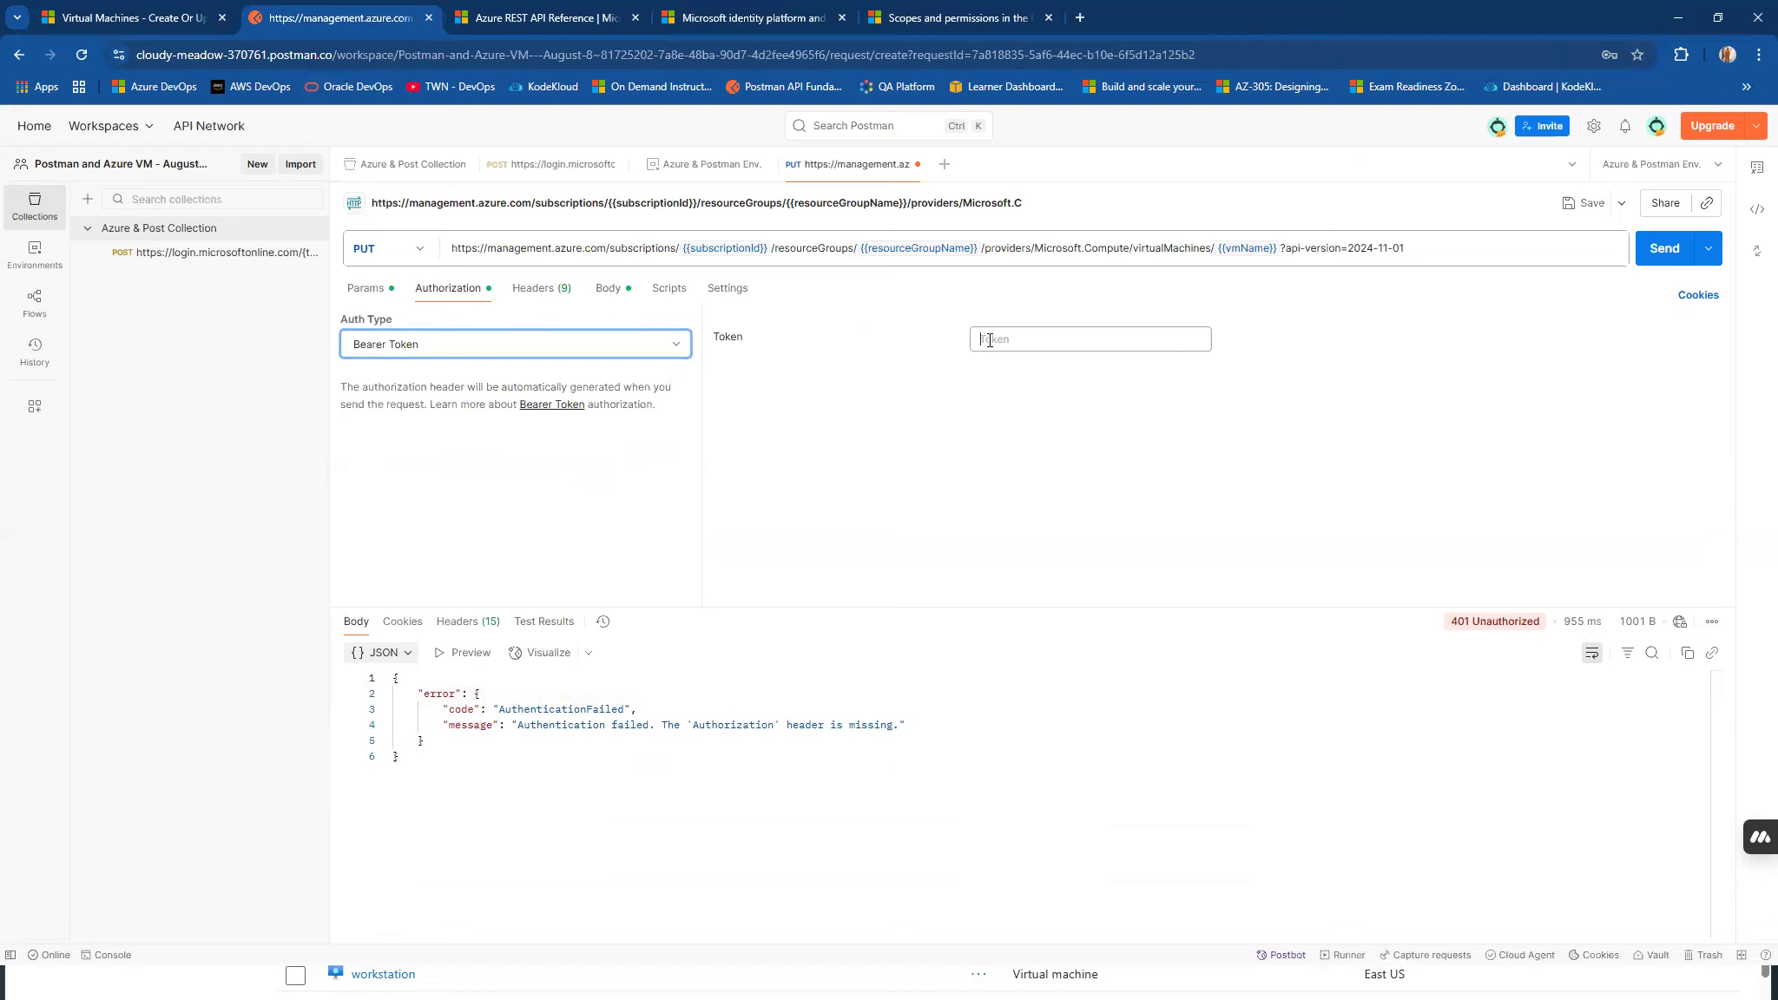
{"action": "type", "text": "{"}
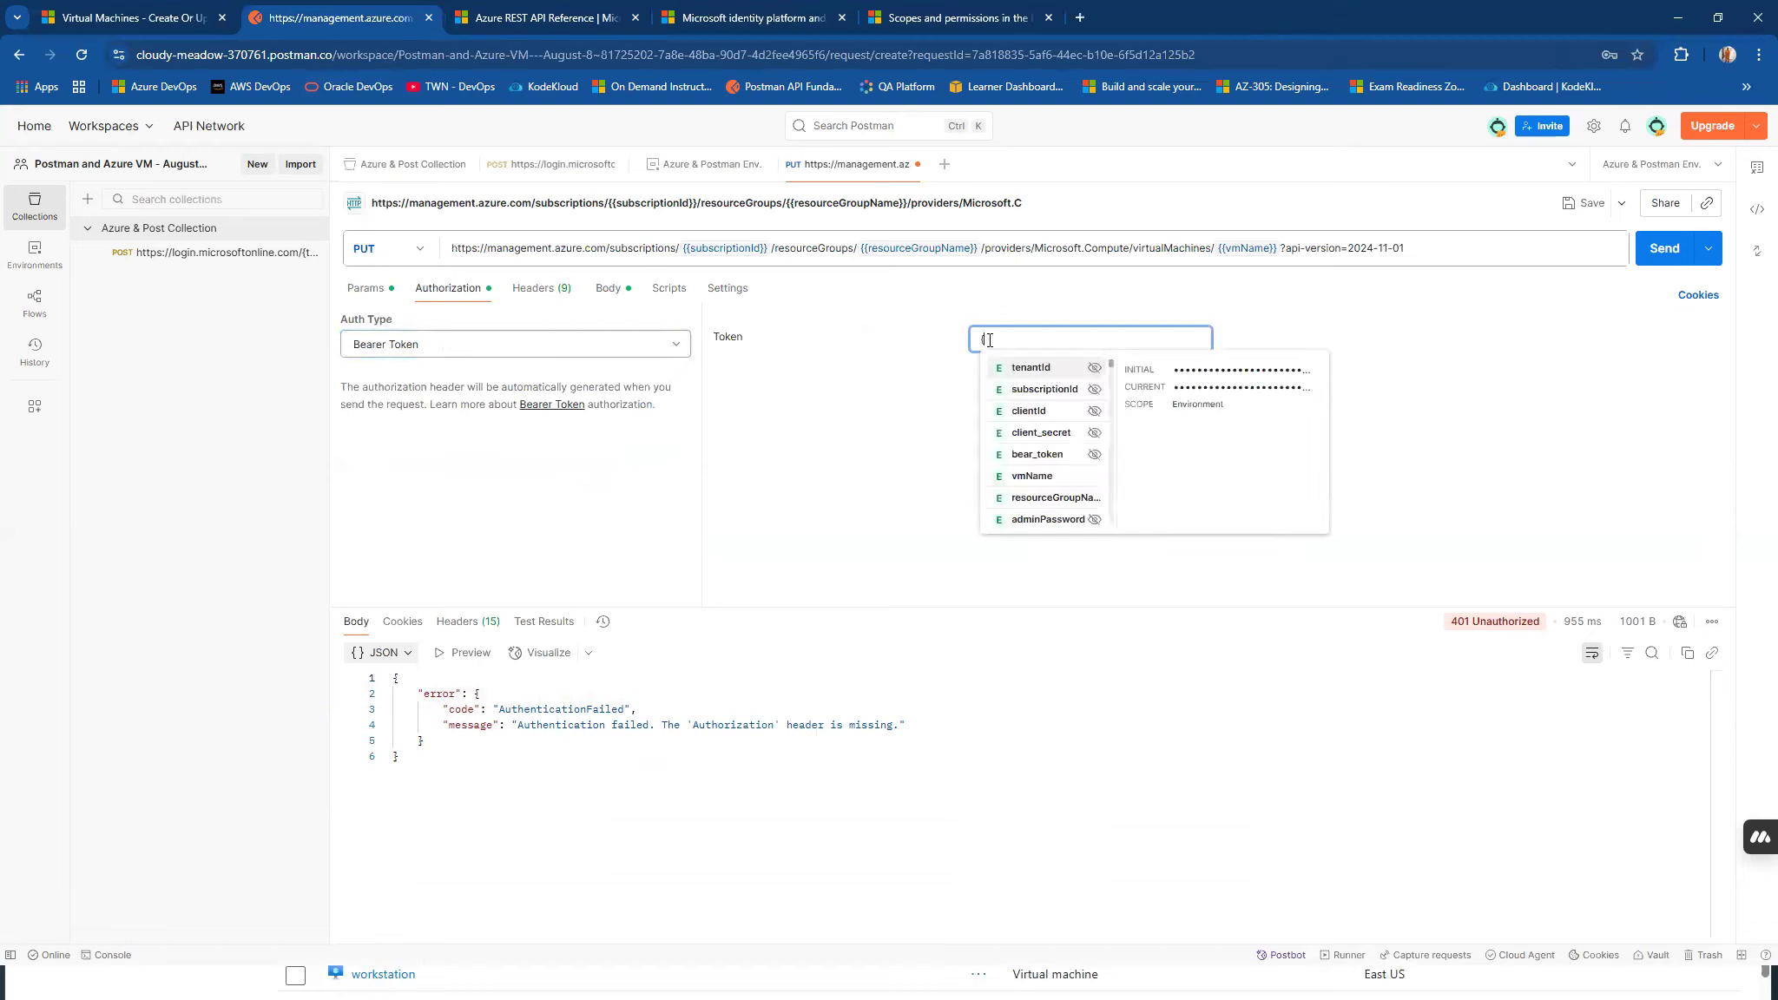
{"action": "left_click", "coordinate": [1051, 457]}
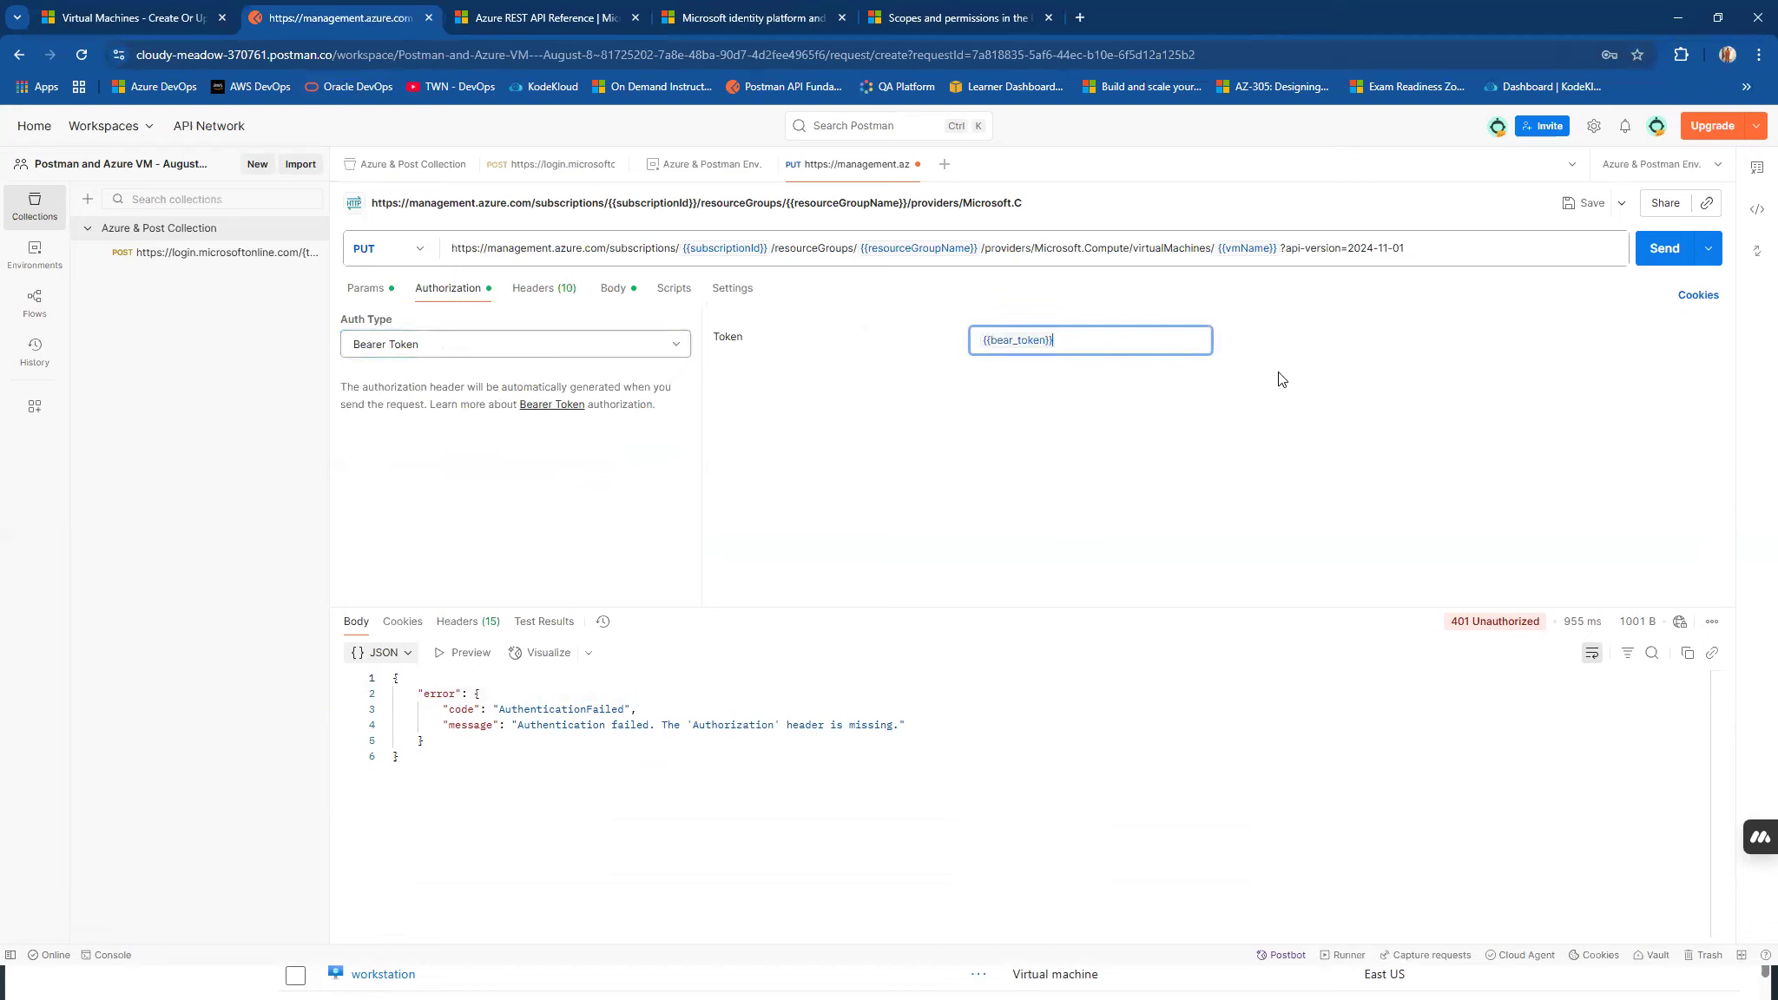
{"action": "left_click", "coordinate": [1580, 205]}
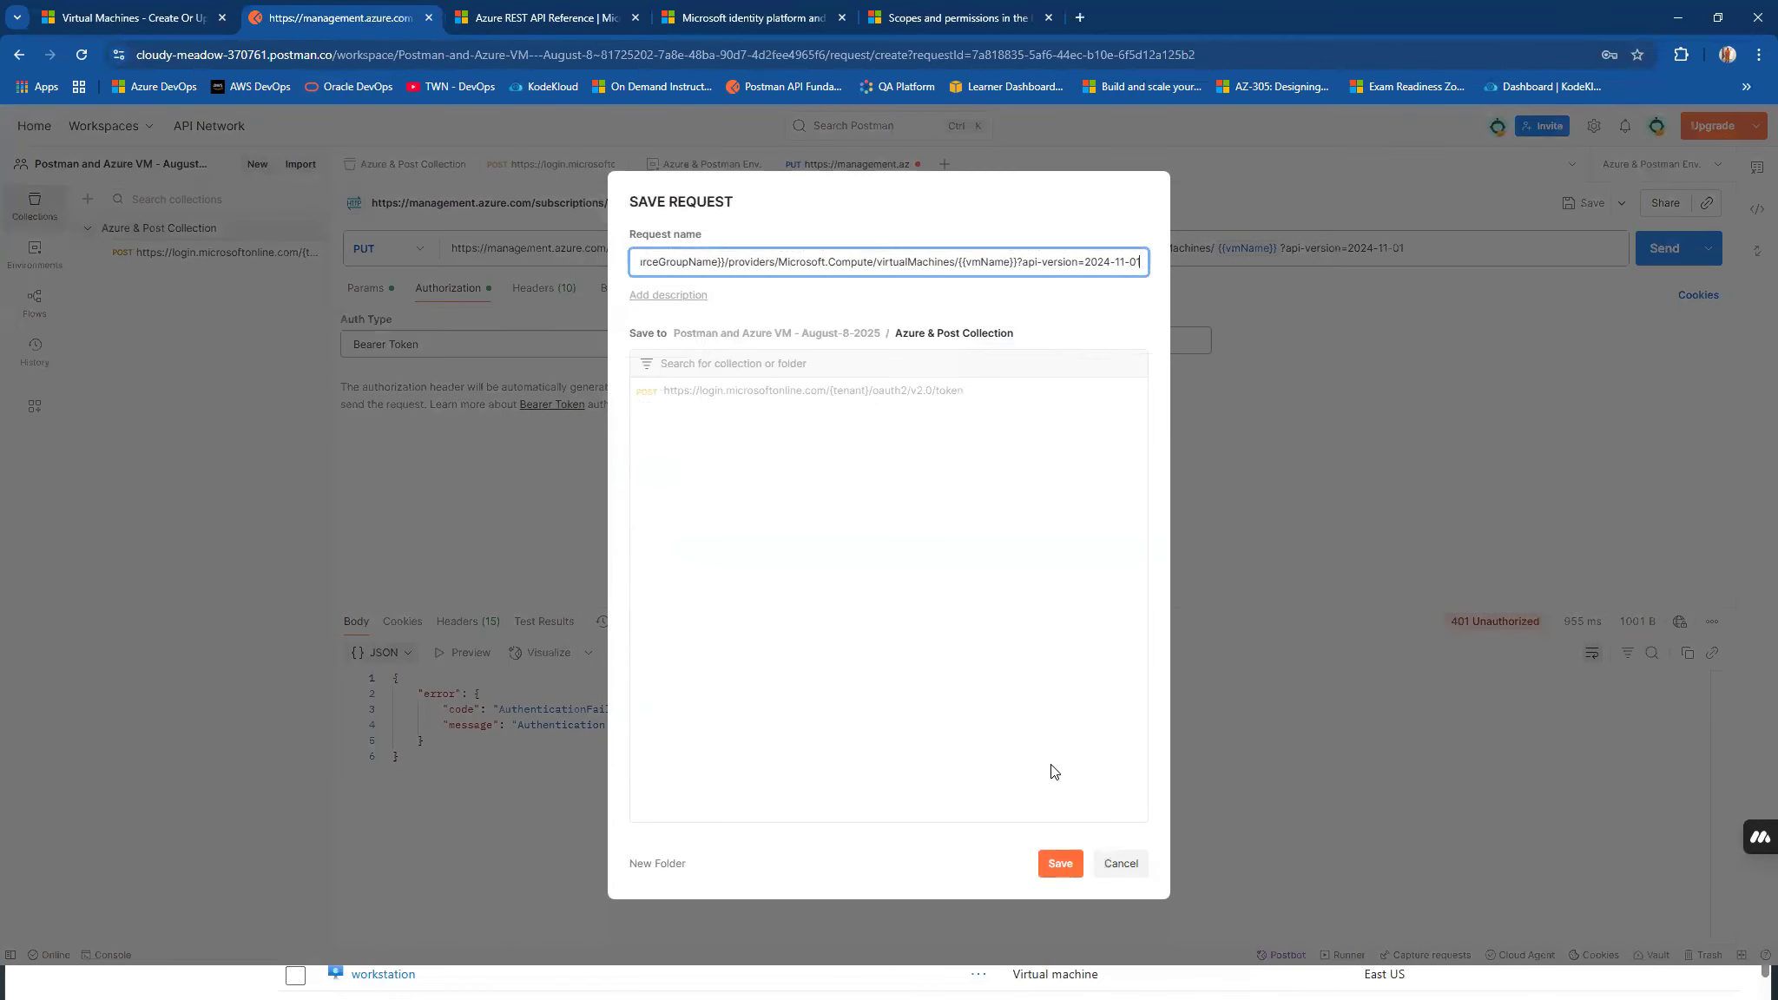
{"action": "left_click", "coordinate": [1060, 869]}
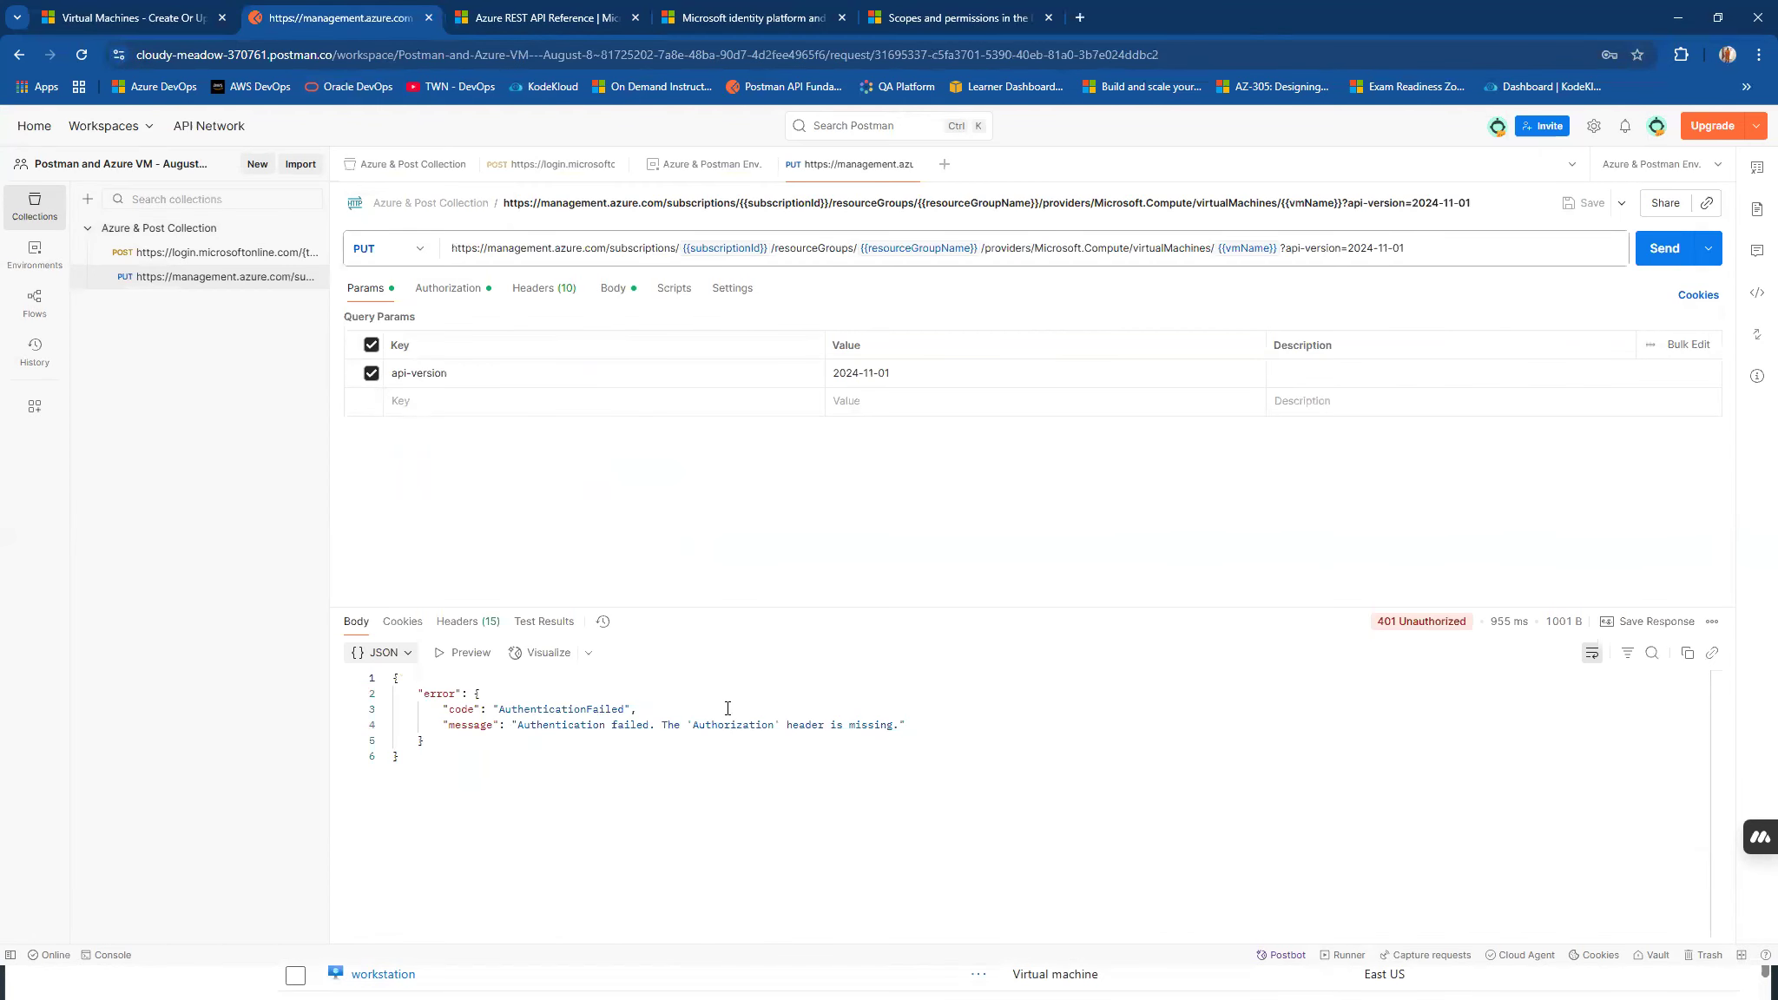
Resend the authorized PUT request to create the virtual machine, and expand the response area to check its status and body.
{"action": "left_click_drag", "start_coordinate": [687, 728], "coordinate": [788, 728]}
{"action": "left_click", "coordinate": [1036, 748]}
{"action": "left_click_drag", "start_coordinate": [1032, 606], "coordinate": [1033, 538]}
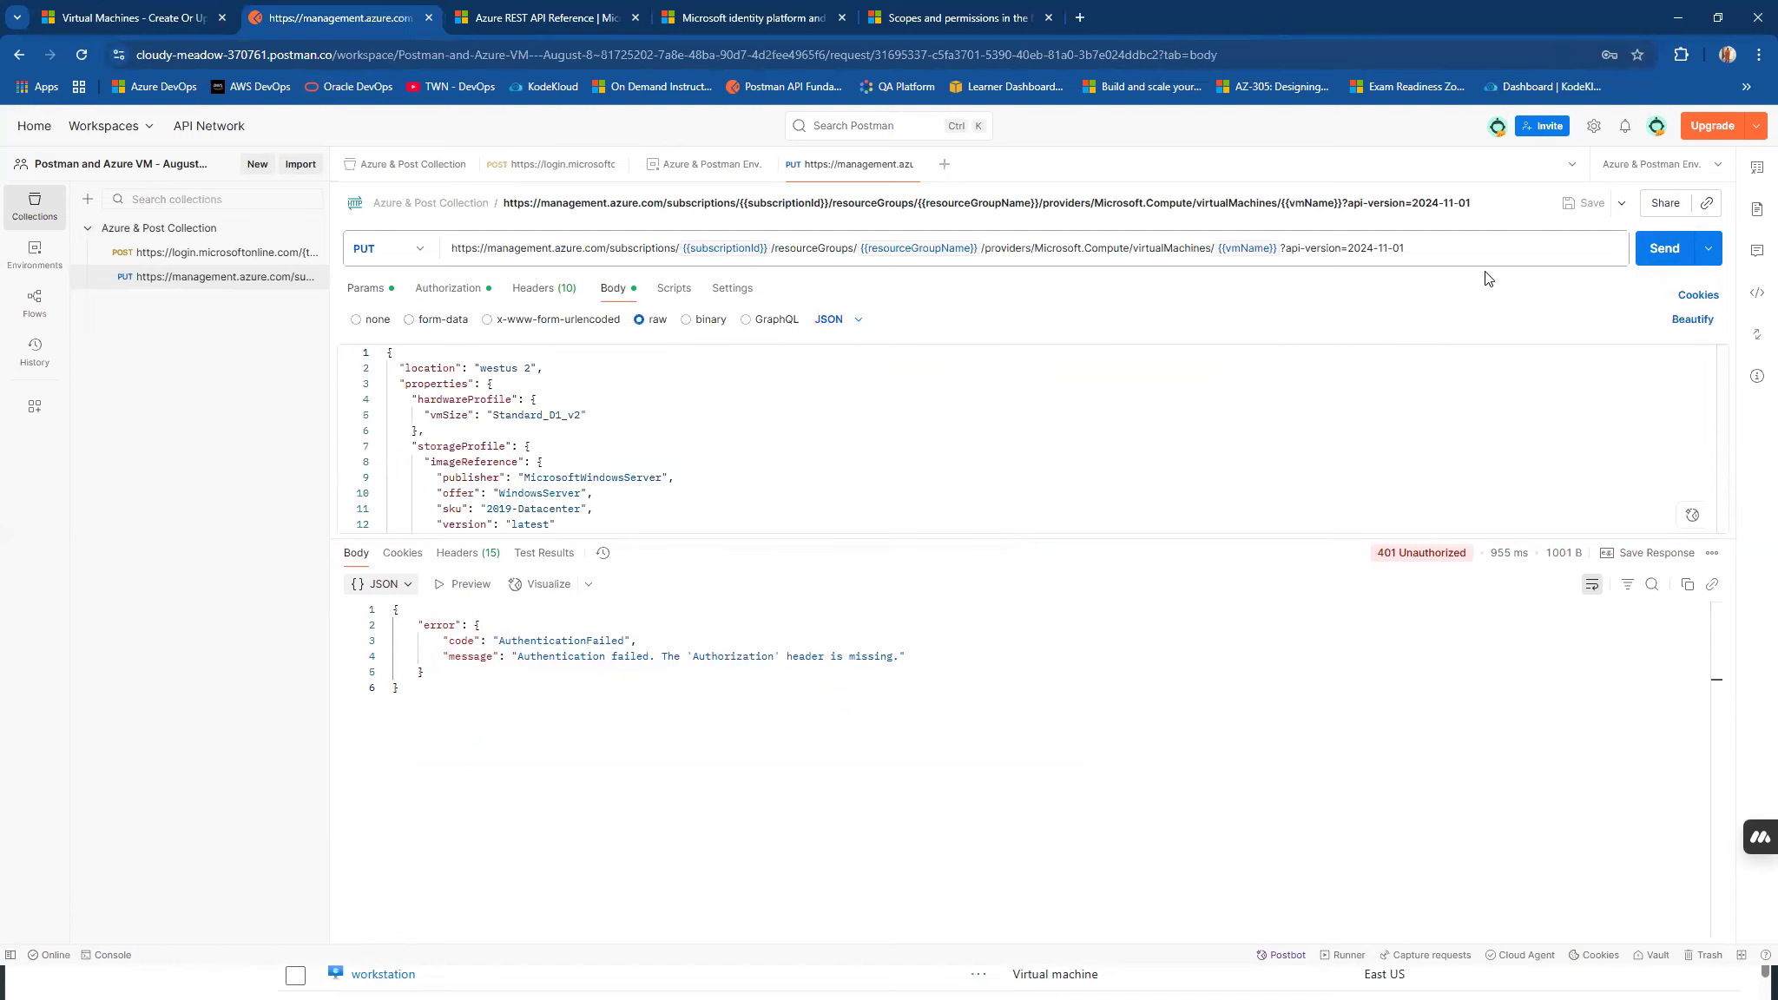
{"action": "left_click", "coordinate": [1644, 262]}
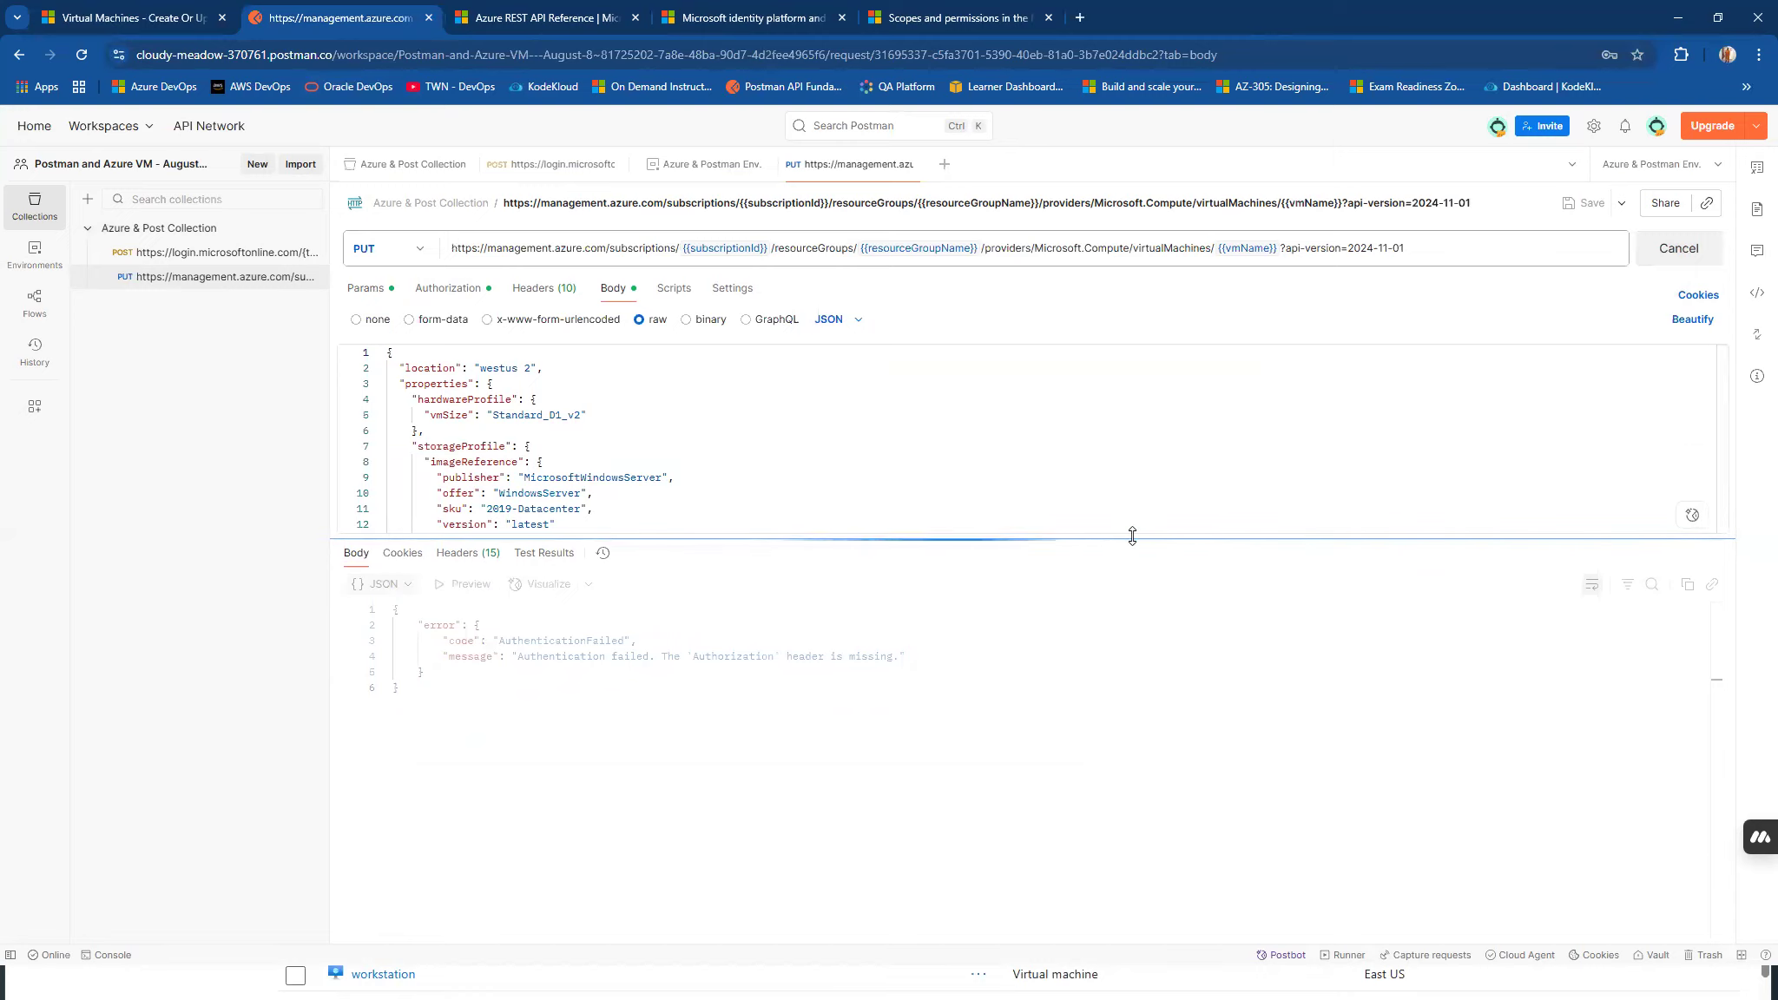
{"action": "left_click_drag", "start_coordinate": [1131, 536], "coordinate": [1127, 452]}
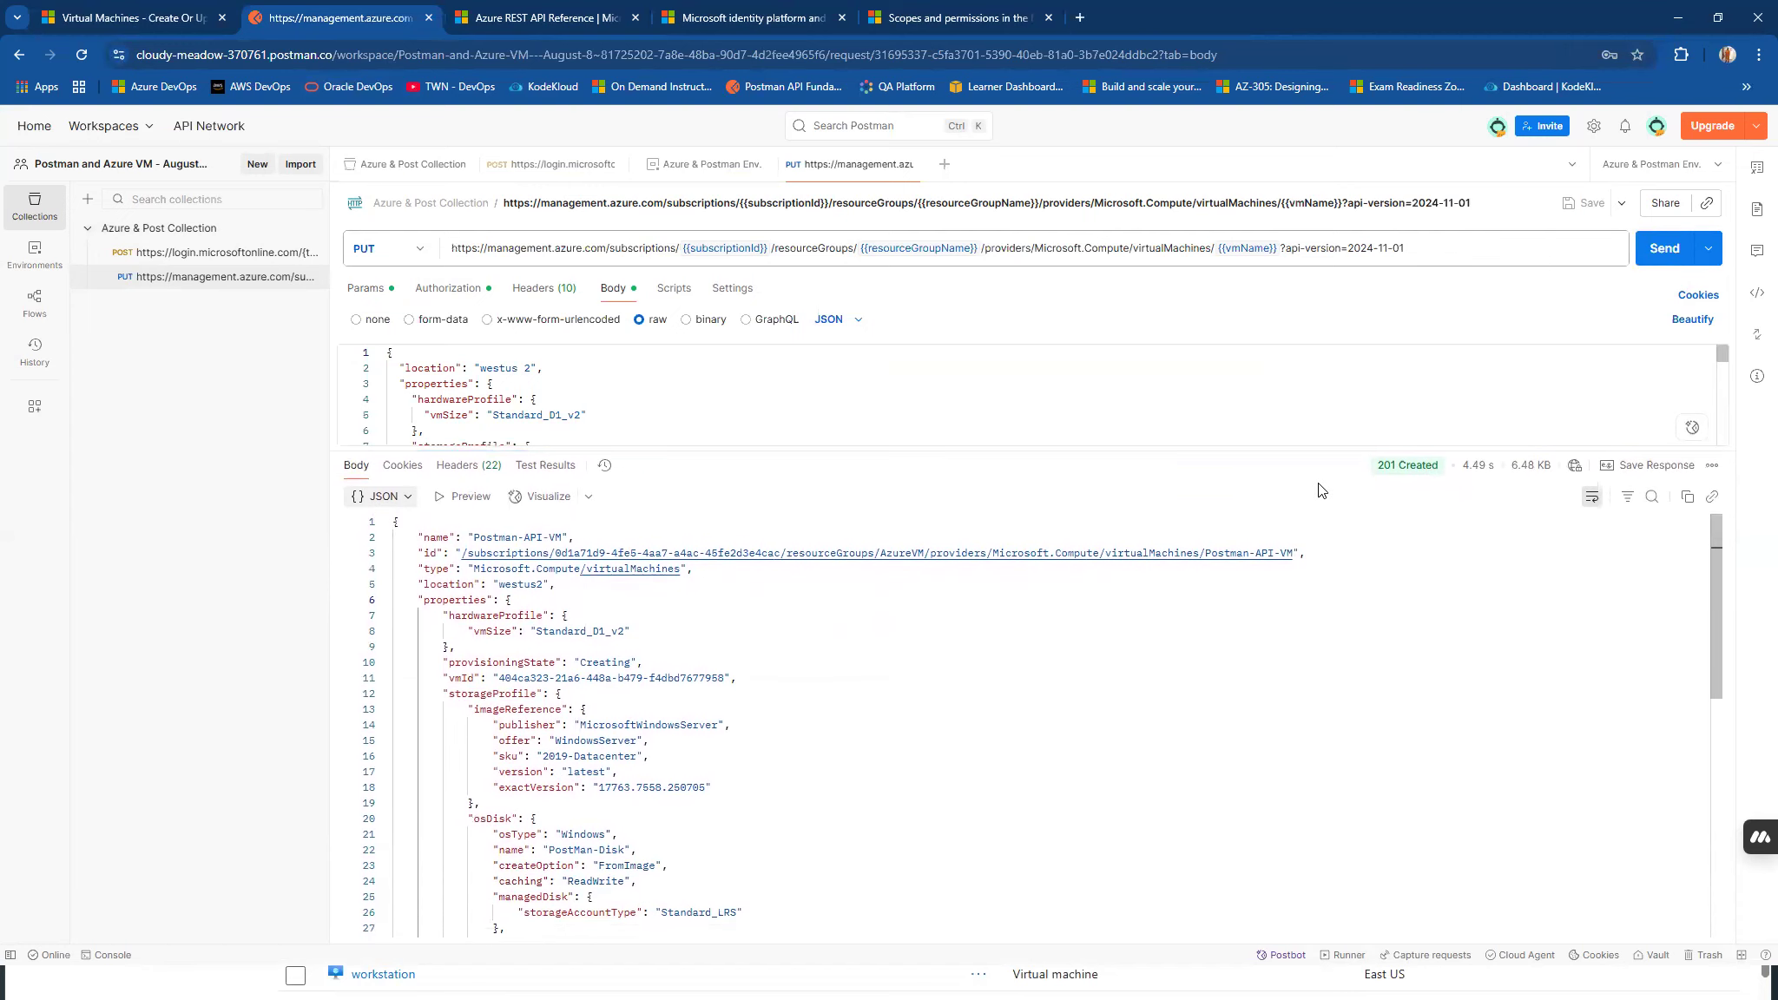
{"action": "mouse_move", "coordinate": [1382, 474]}
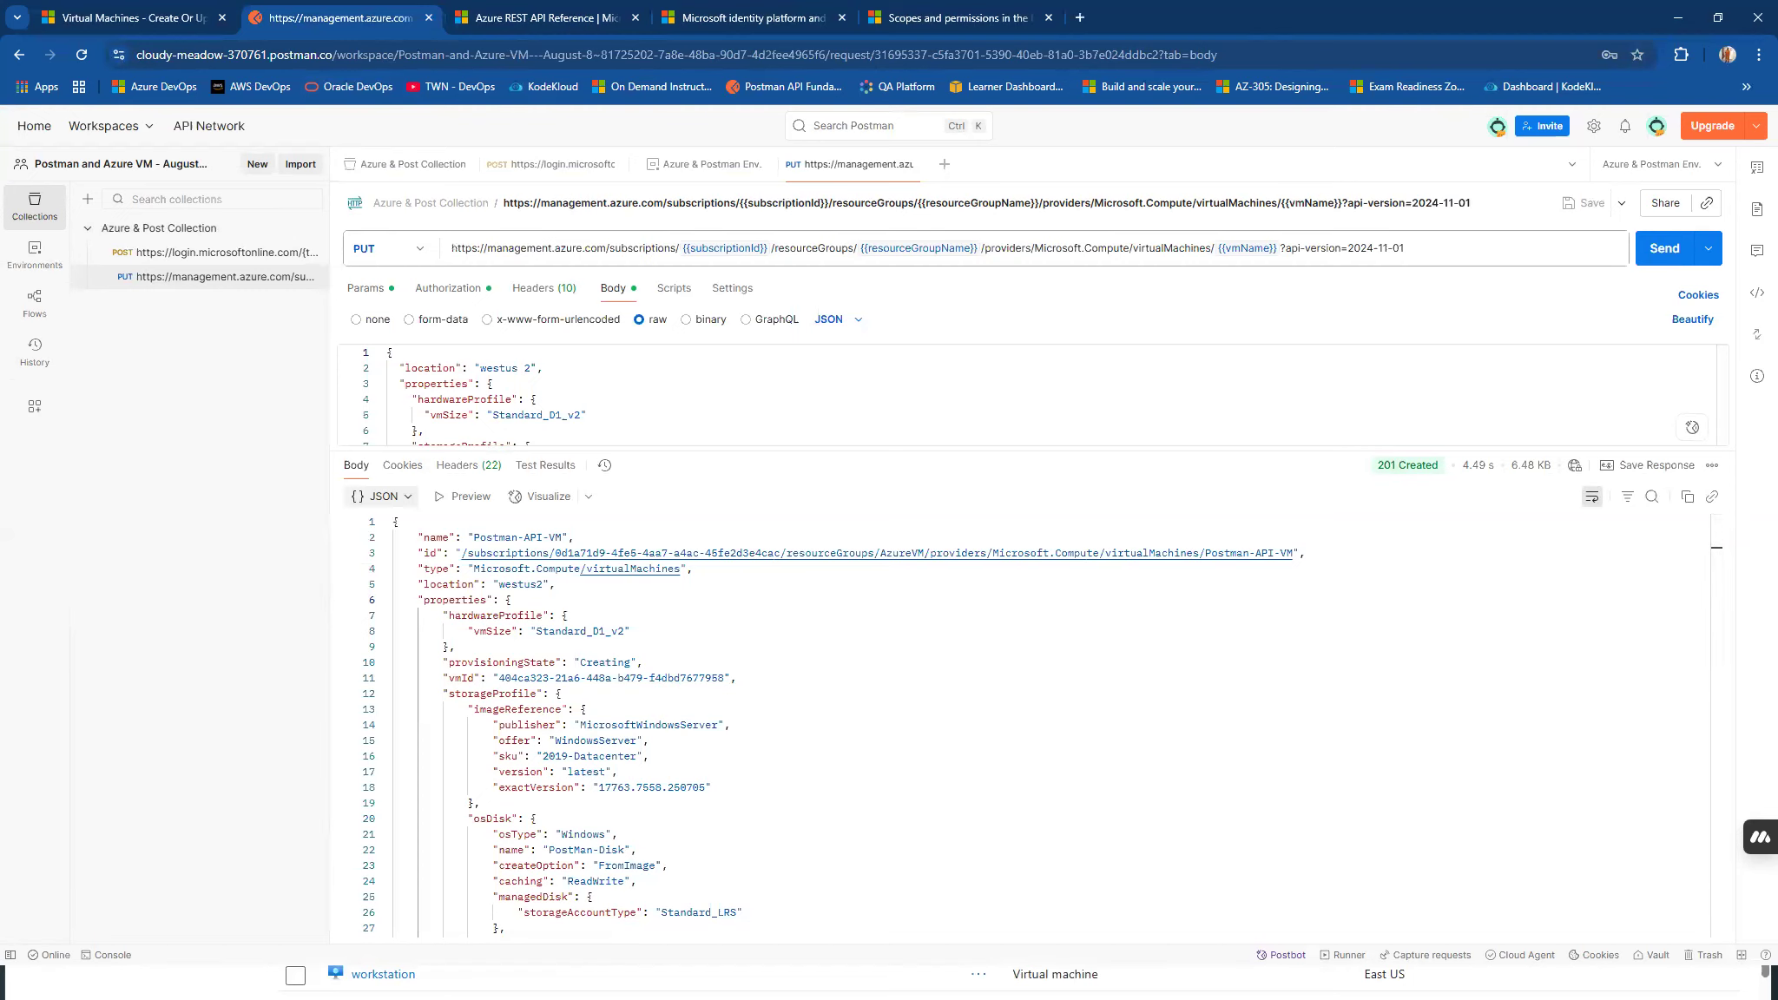
Switch to the Azure portal window, maximize it, and refresh the AzureVM resource group's virtual machine list.
{"action": "key", "text": "alt+Tab"}
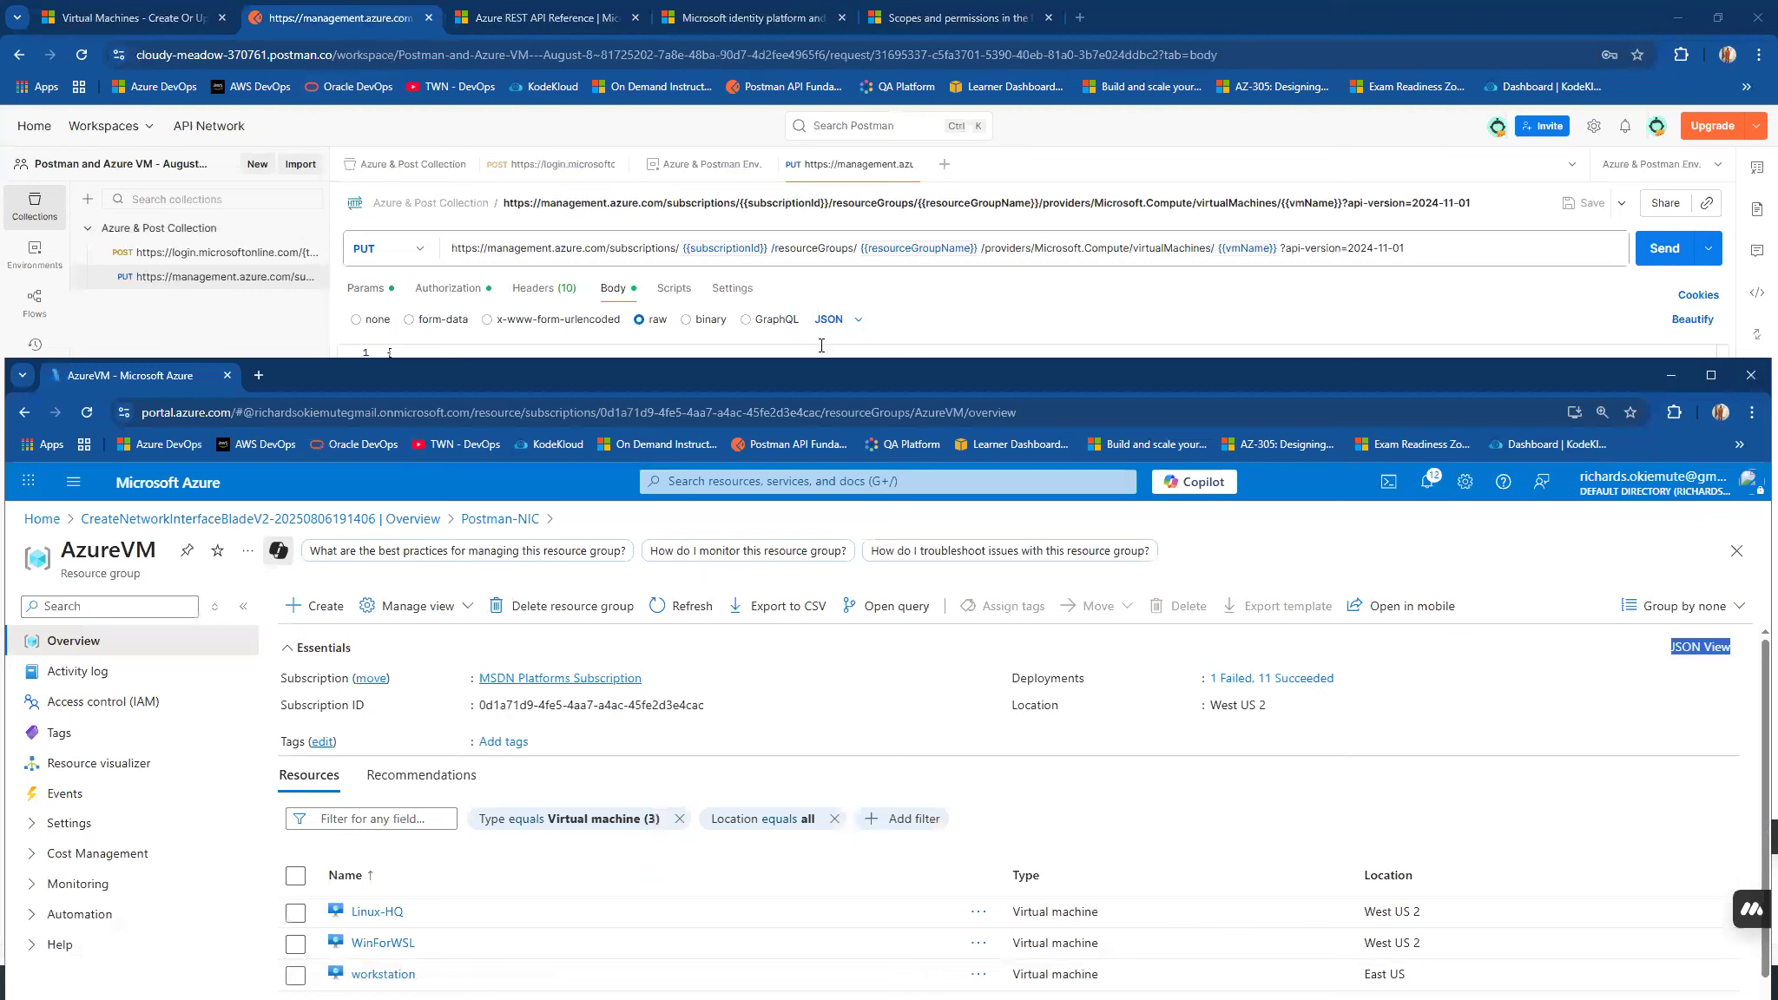
{"action": "double_click", "coordinate": [815, 370]}
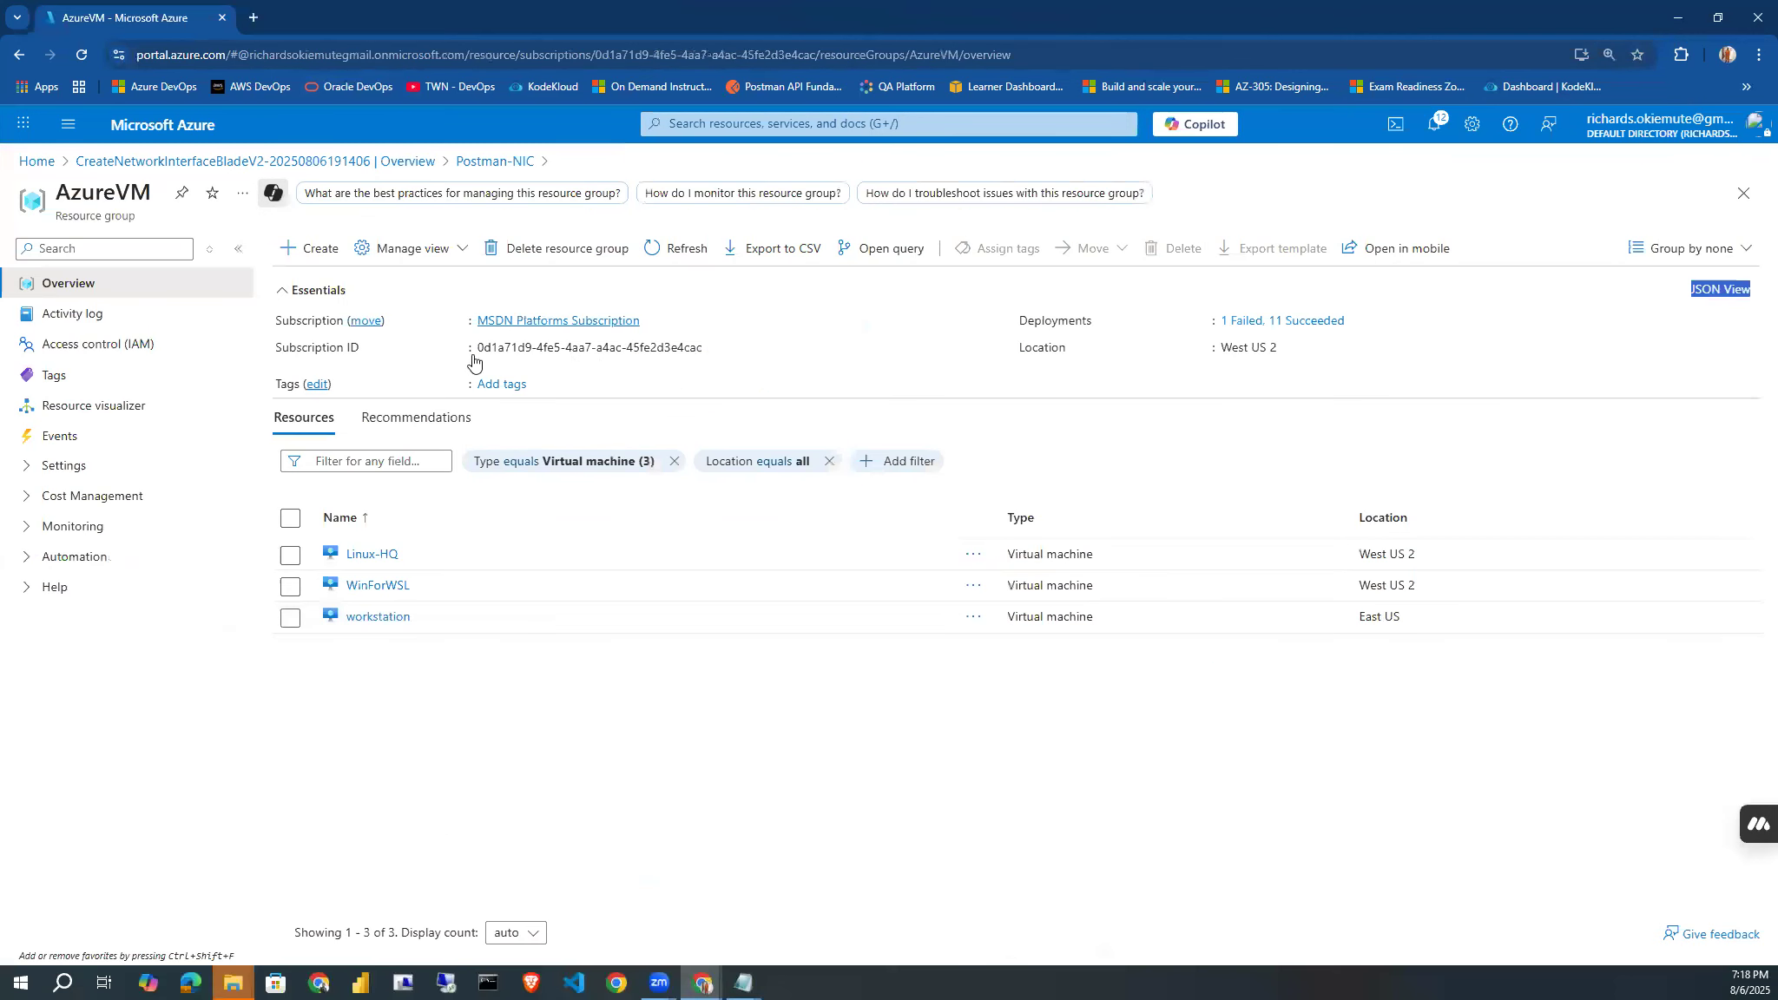
{"action": "left_click", "coordinate": [653, 251]}
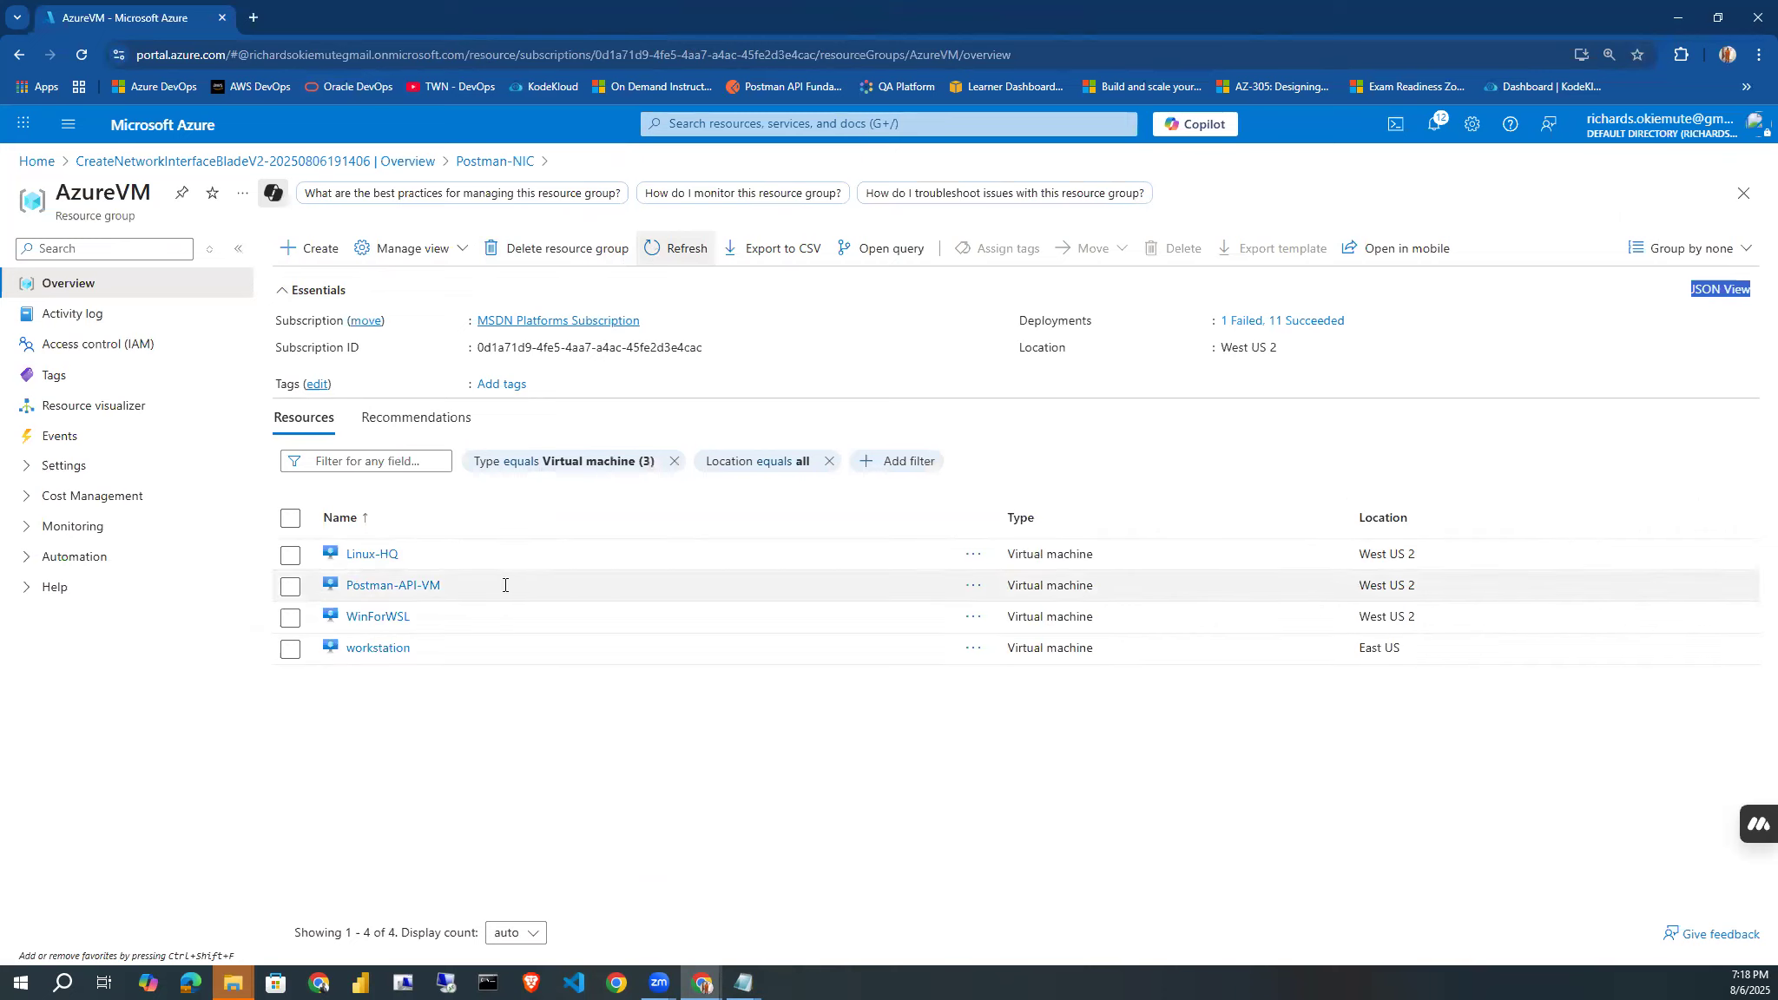
Open the Postman-API-VM virtual machine and examine its operating system, size, source image publisher, and OS disk details.
{"action": "left_click_drag", "start_coordinate": [503, 586], "coordinate": [359, 587]}
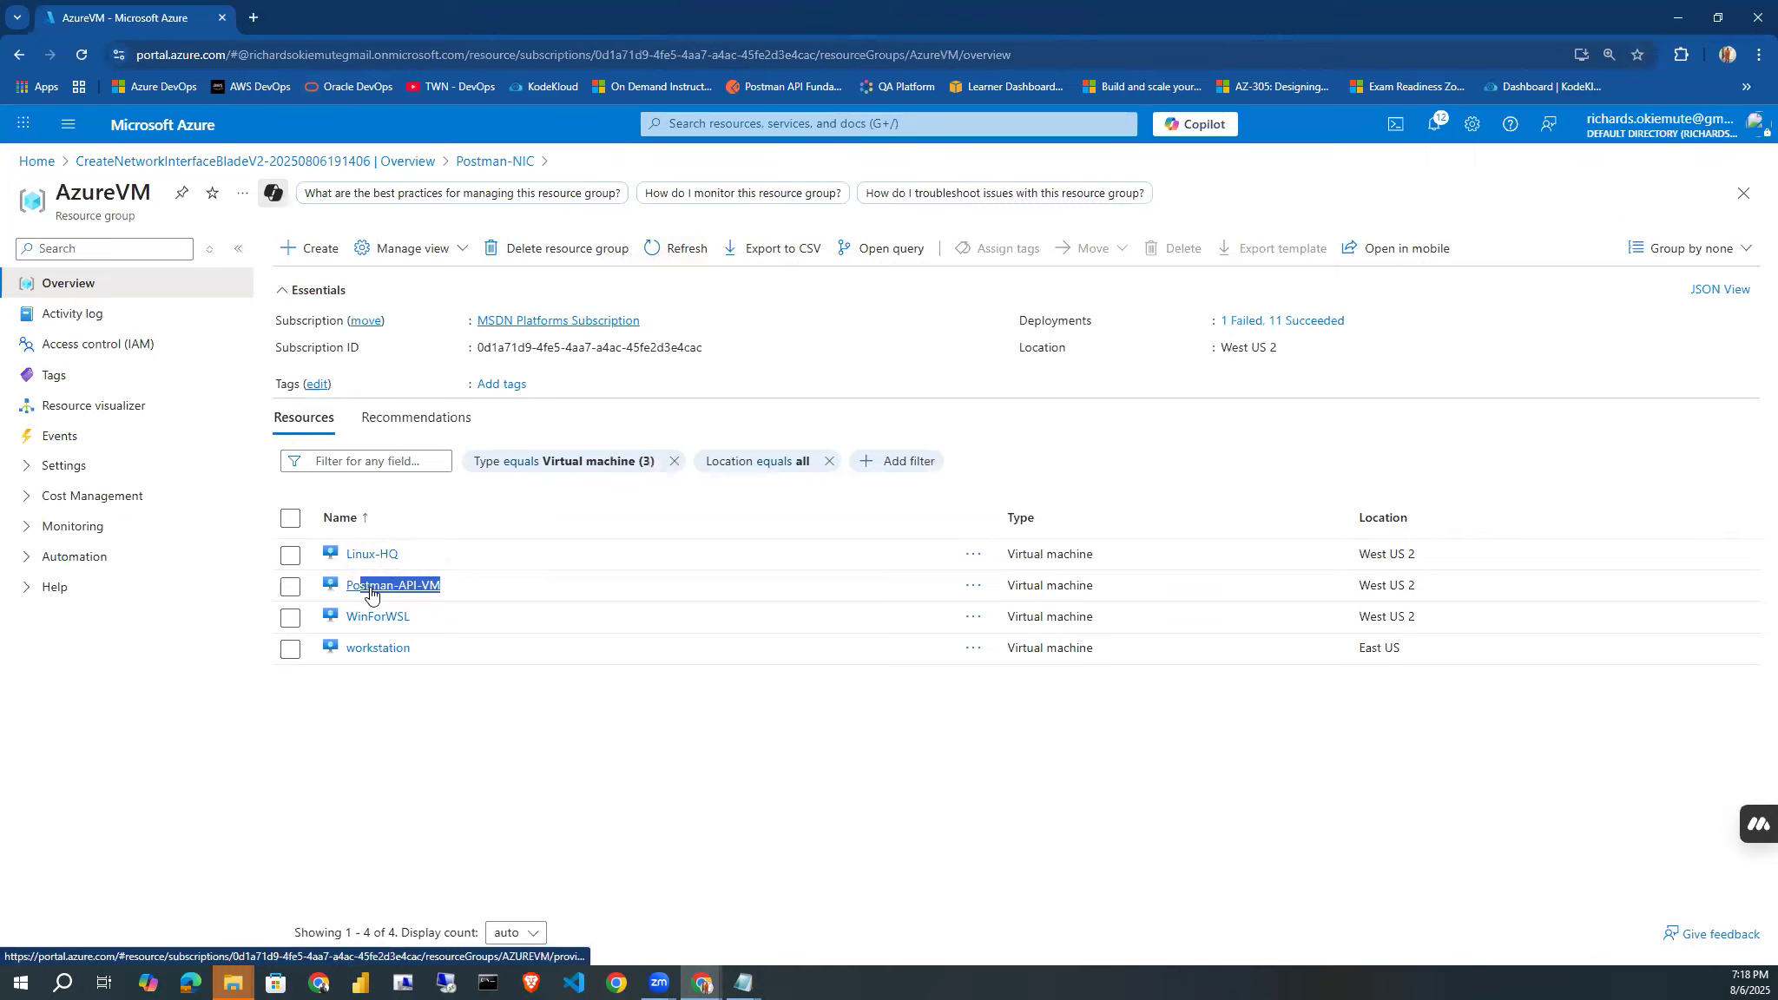
{"action": "left_click", "coordinate": [371, 590]}
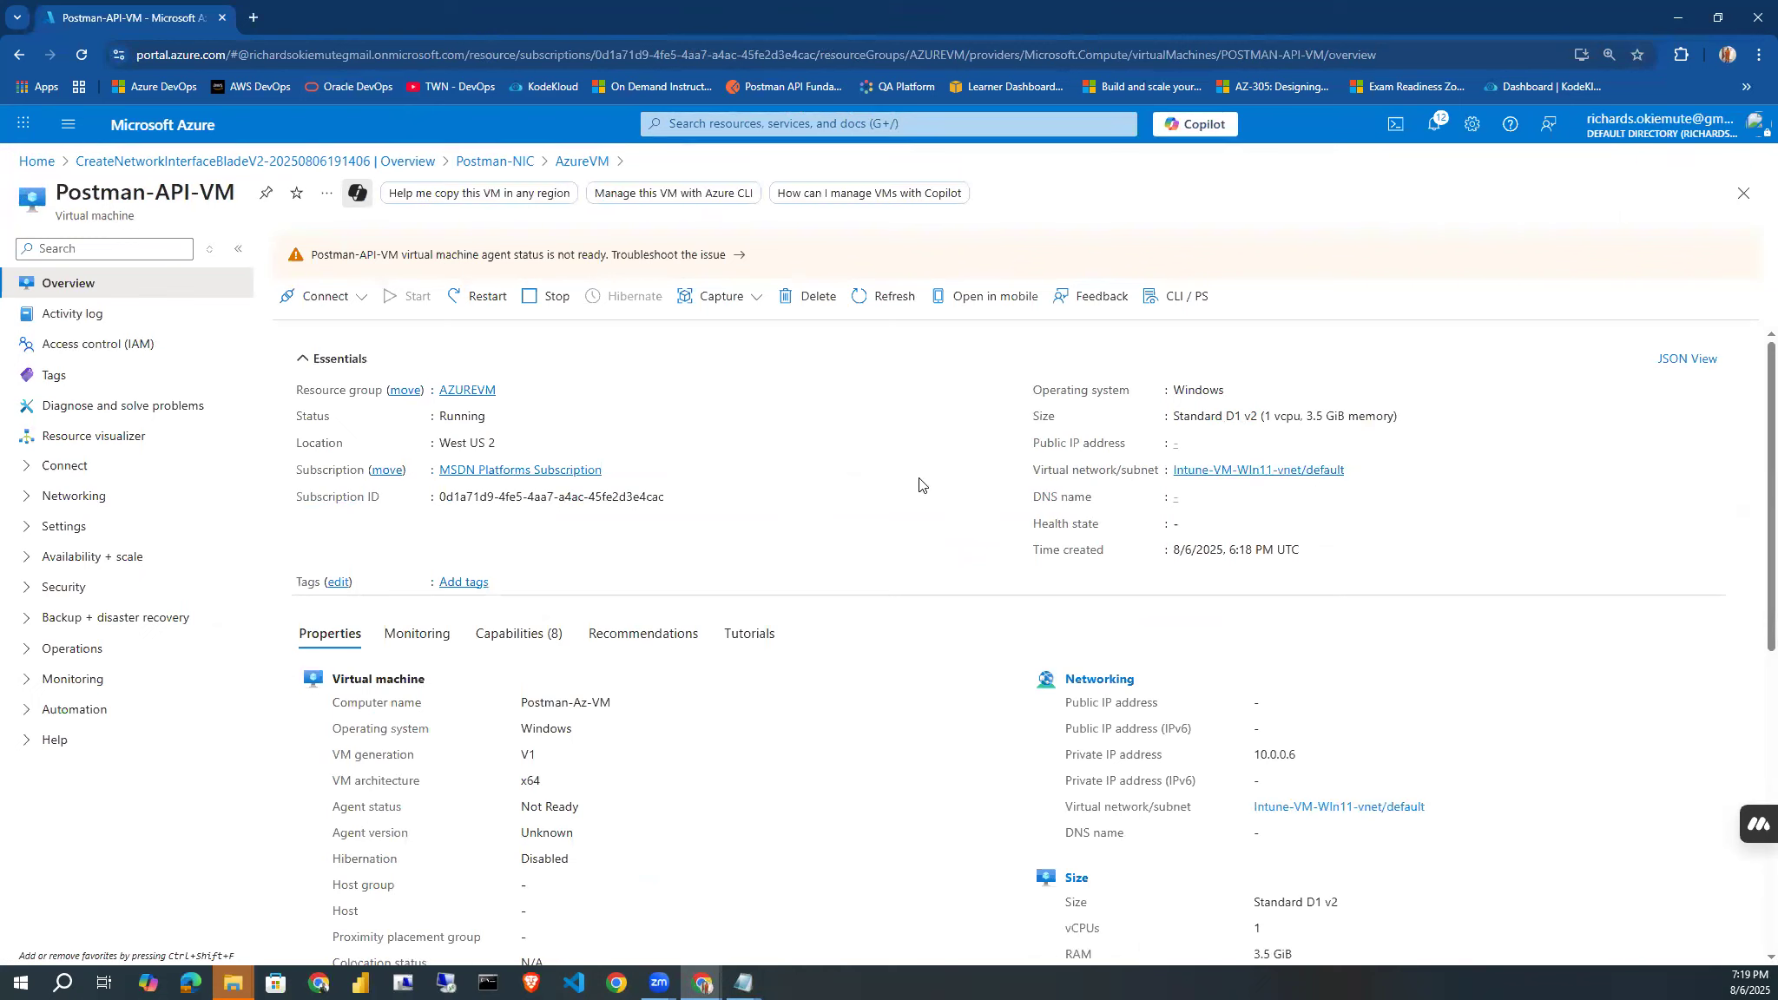
{"action": "left_click_drag", "start_coordinate": [1302, 765], "coordinate": [1254, 765]}
{"action": "left_click_drag", "start_coordinate": [1174, 390], "coordinate": [1261, 417]}
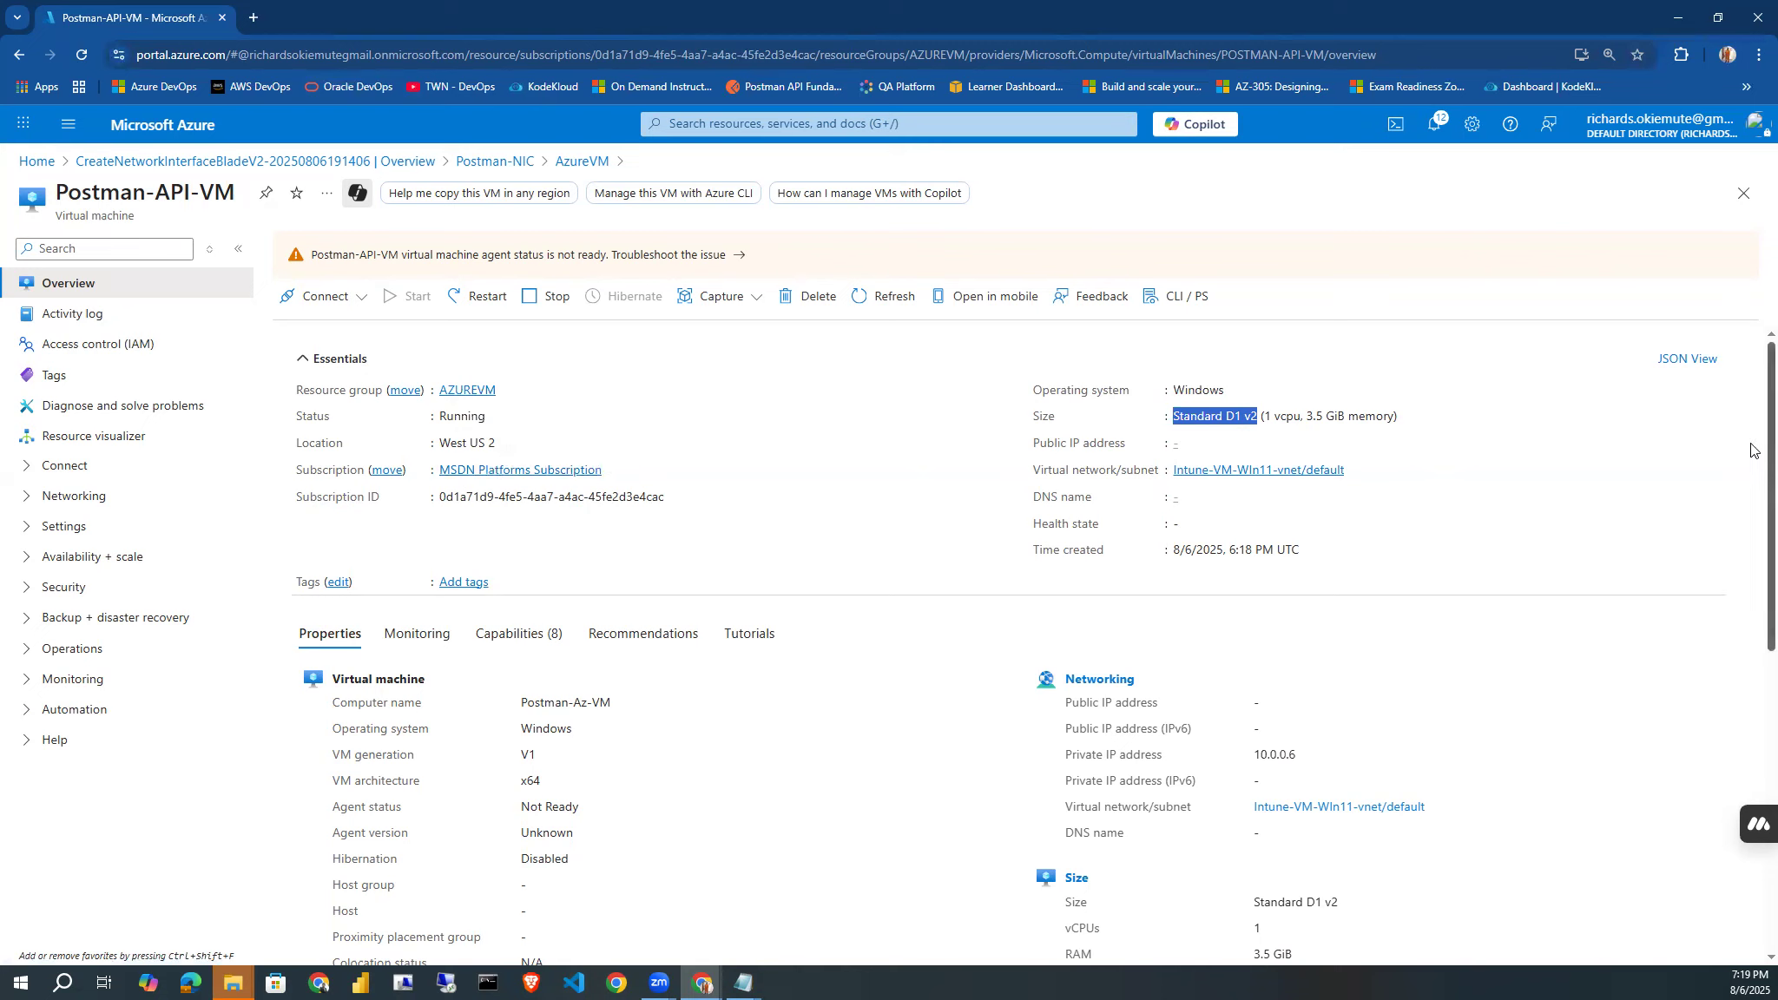
{"action": "left_click_drag", "start_coordinate": [1755, 451], "coordinate": [1755, 606]}
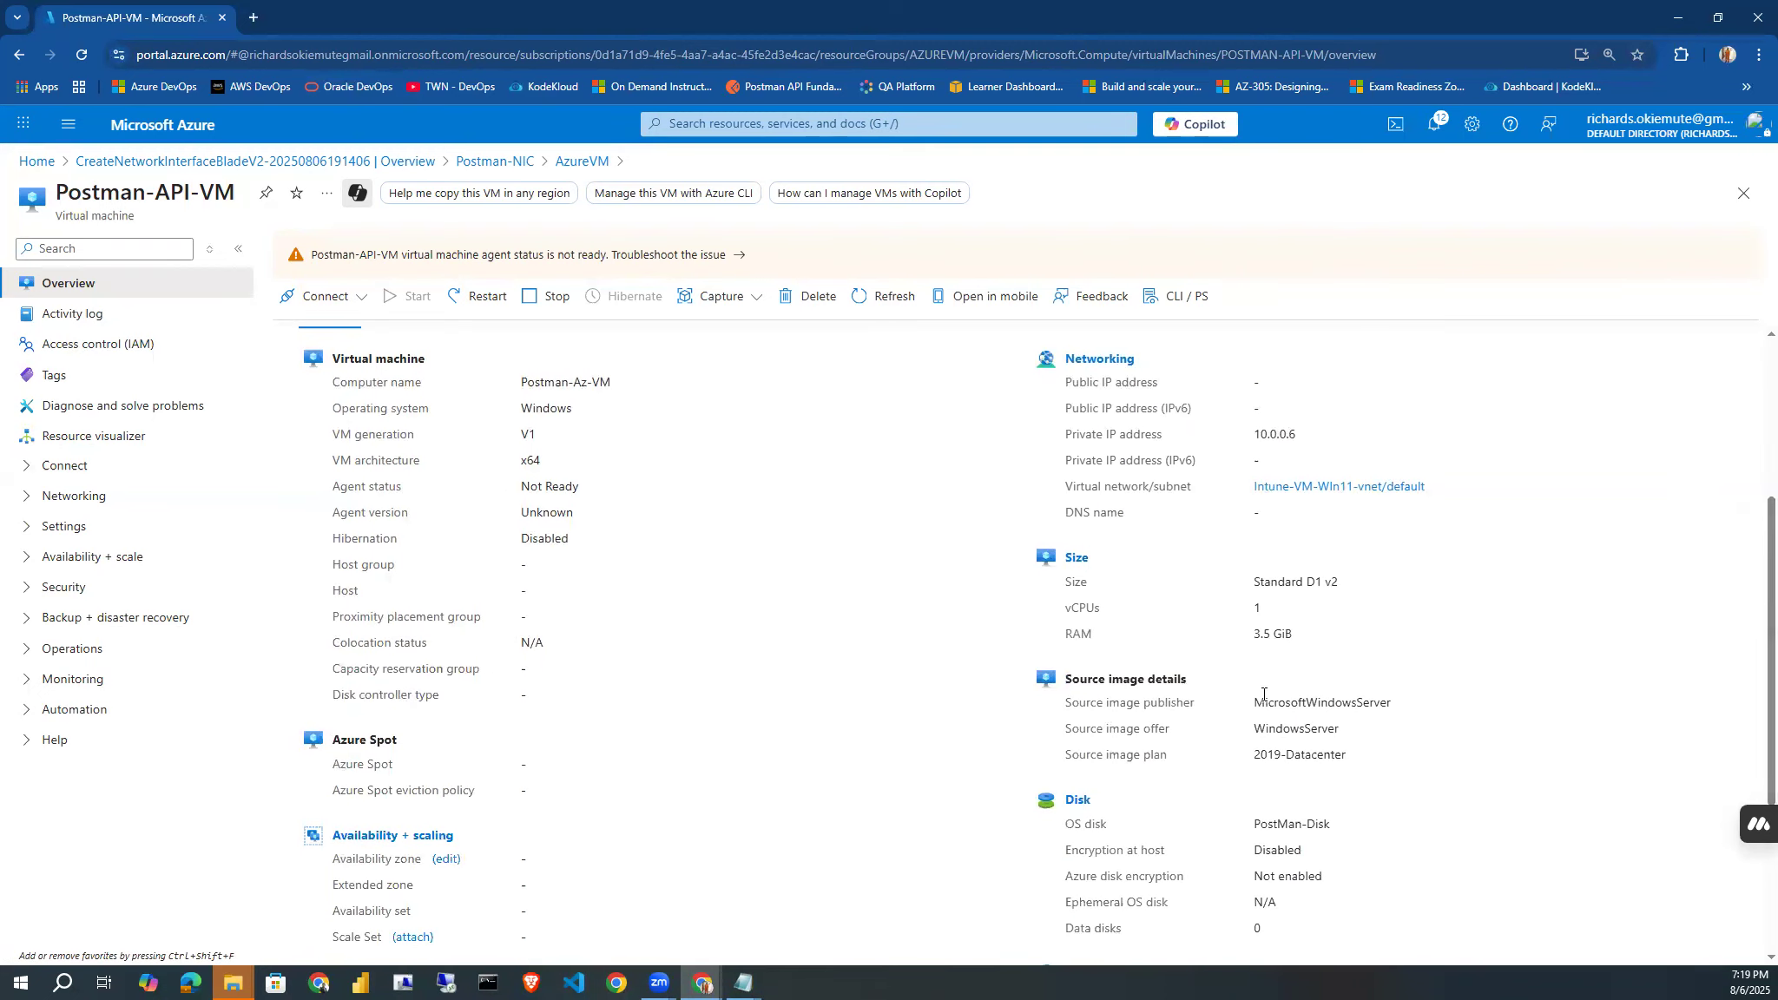
{"action": "left_click_drag", "start_coordinate": [1249, 705], "coordinate": [1402, 705]}
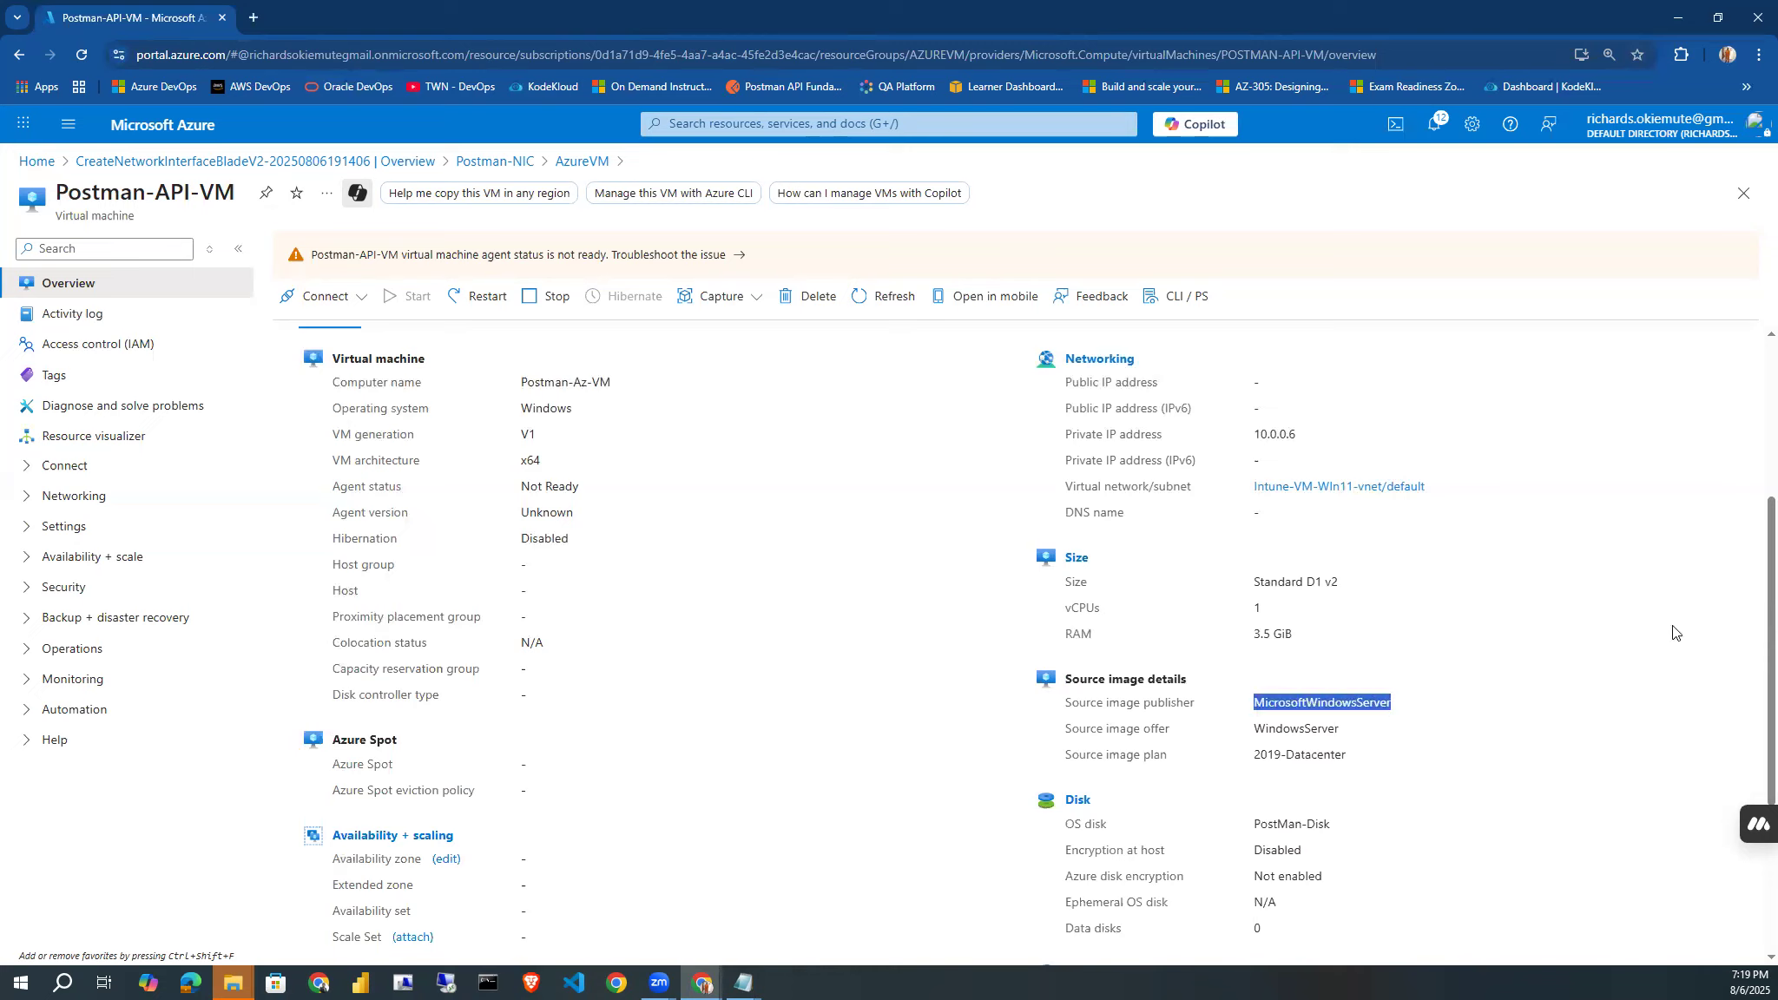
{"action": "left_click_drag", "start_coordinate": [1256, 827], "coordinate": [1390, 836]}
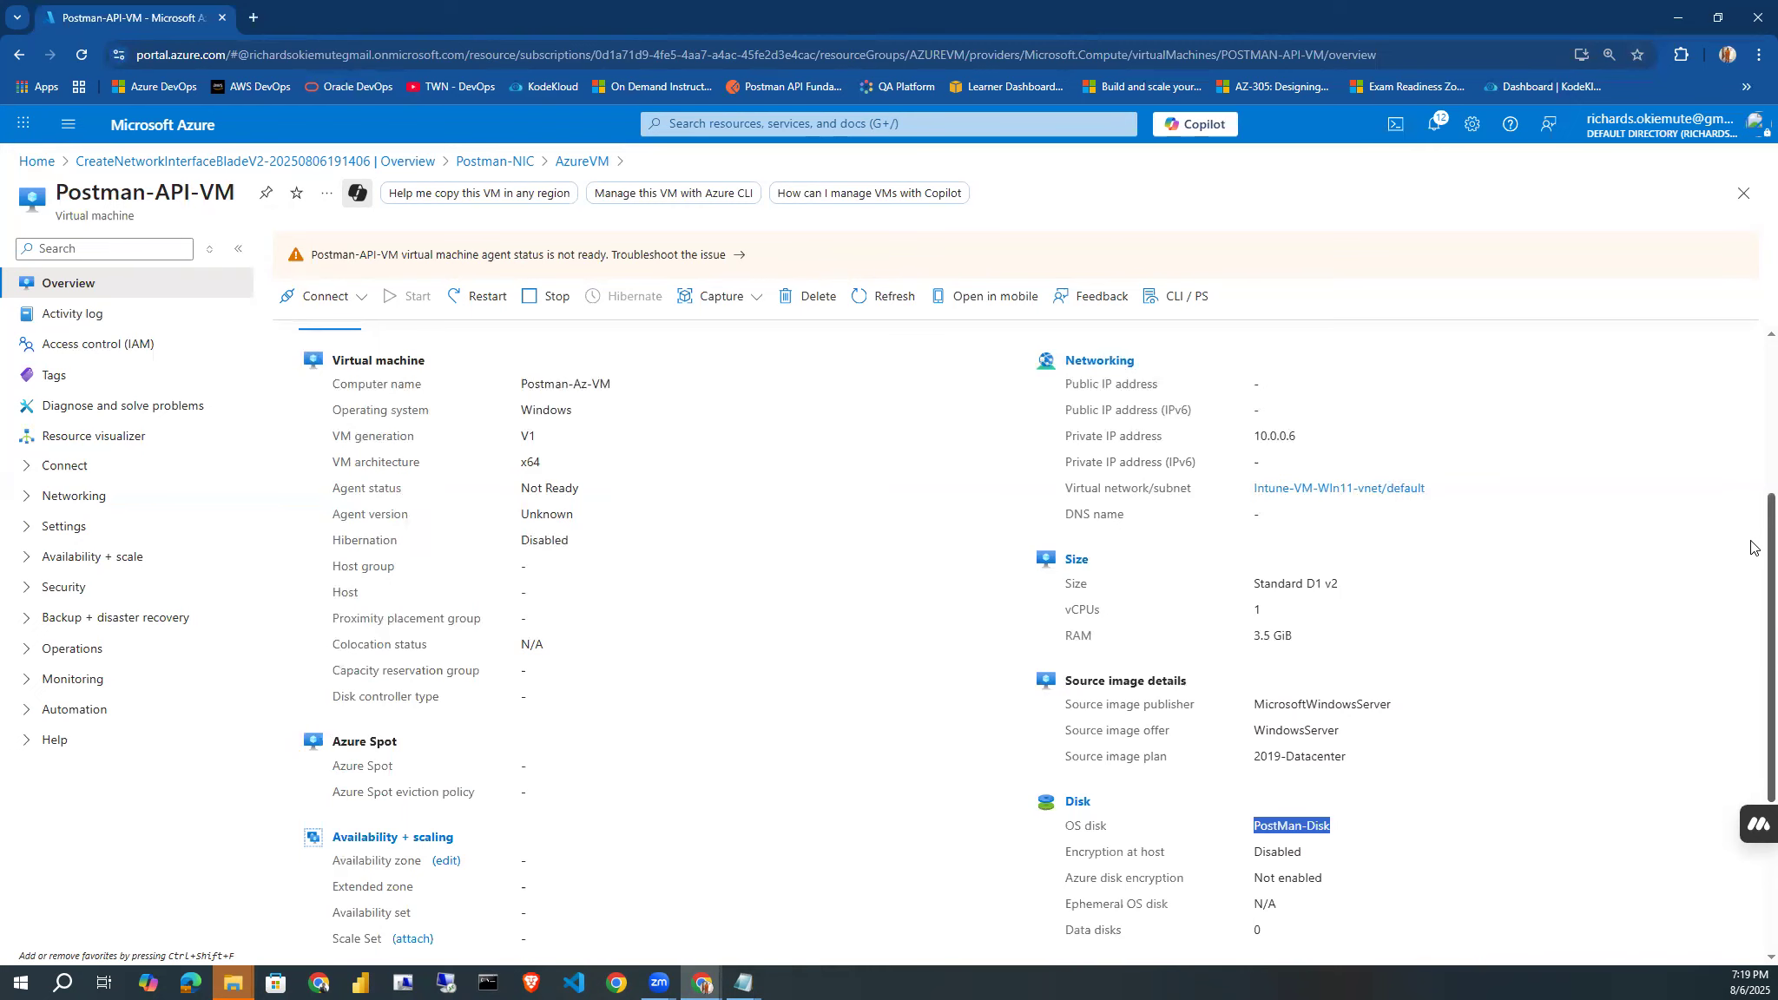
{"action": "scroll", "coordinate": [1751, 608], "scroll_direction": "up", "scroll_amount": 4}
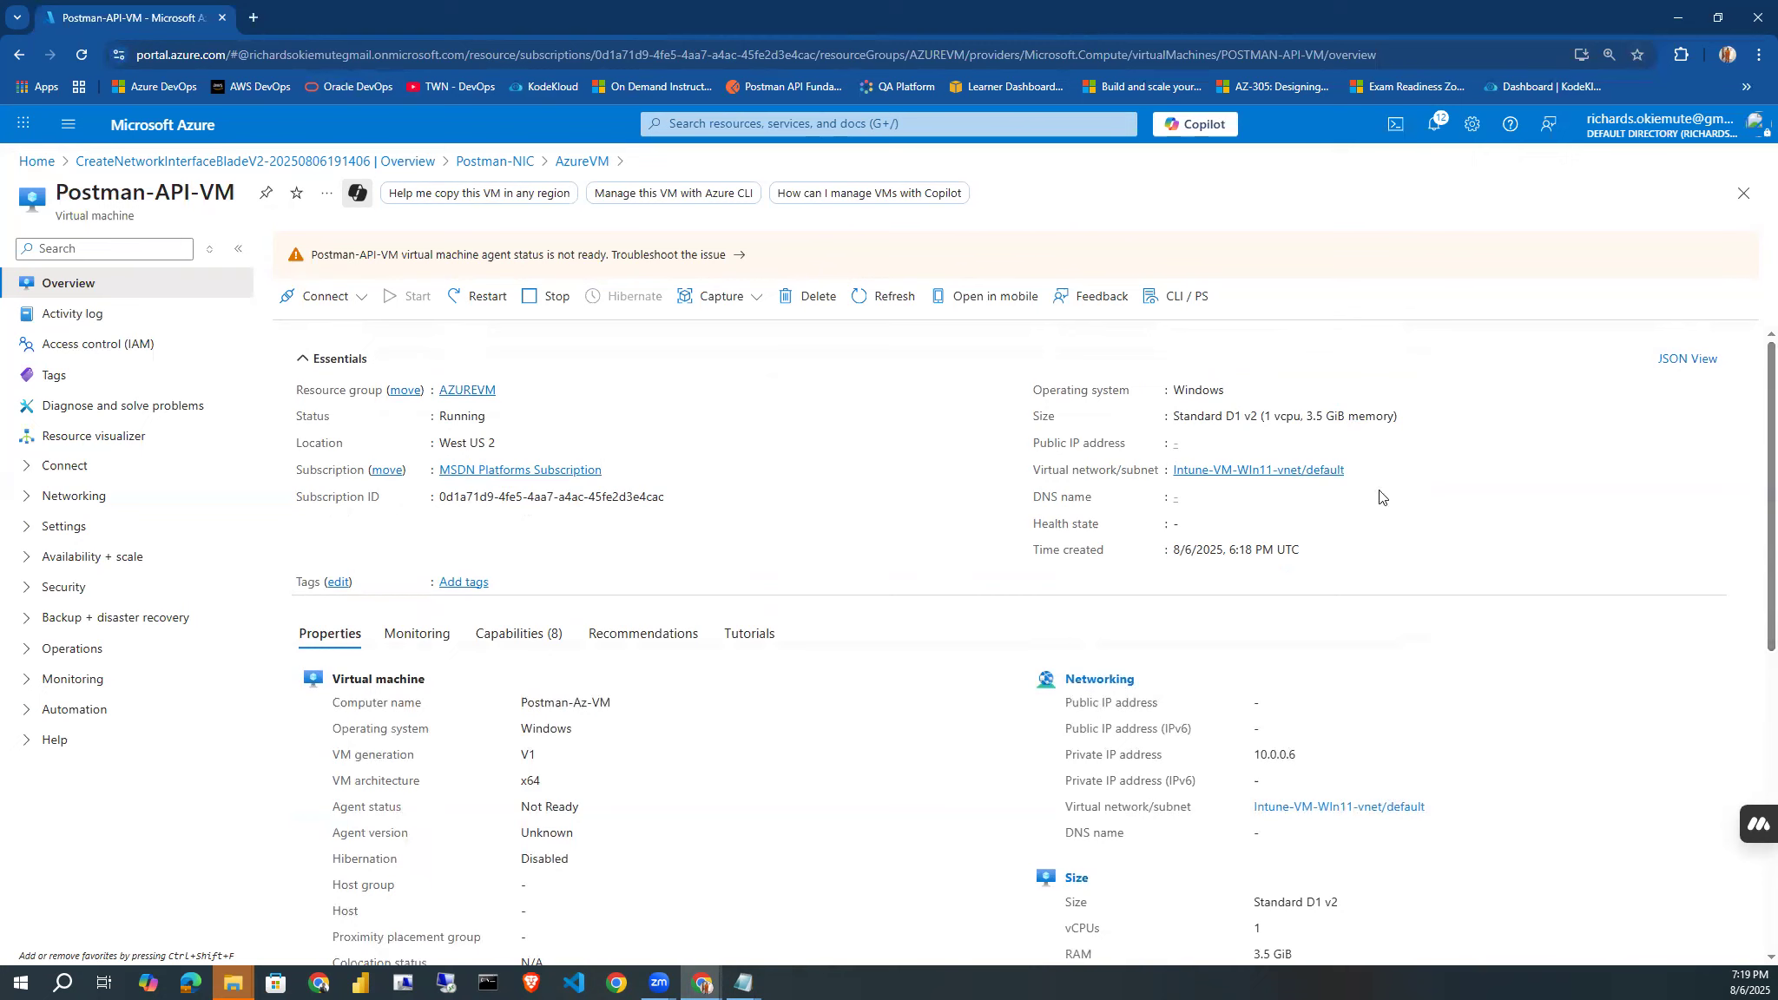
Move the portal tab into the Postman browser window and compare the PUT response's VM size and image SKU with the portal's VM details.
{"action": "left_click_drag", "start_coordinate": [178, 14], "coordinate": [359, 33]}
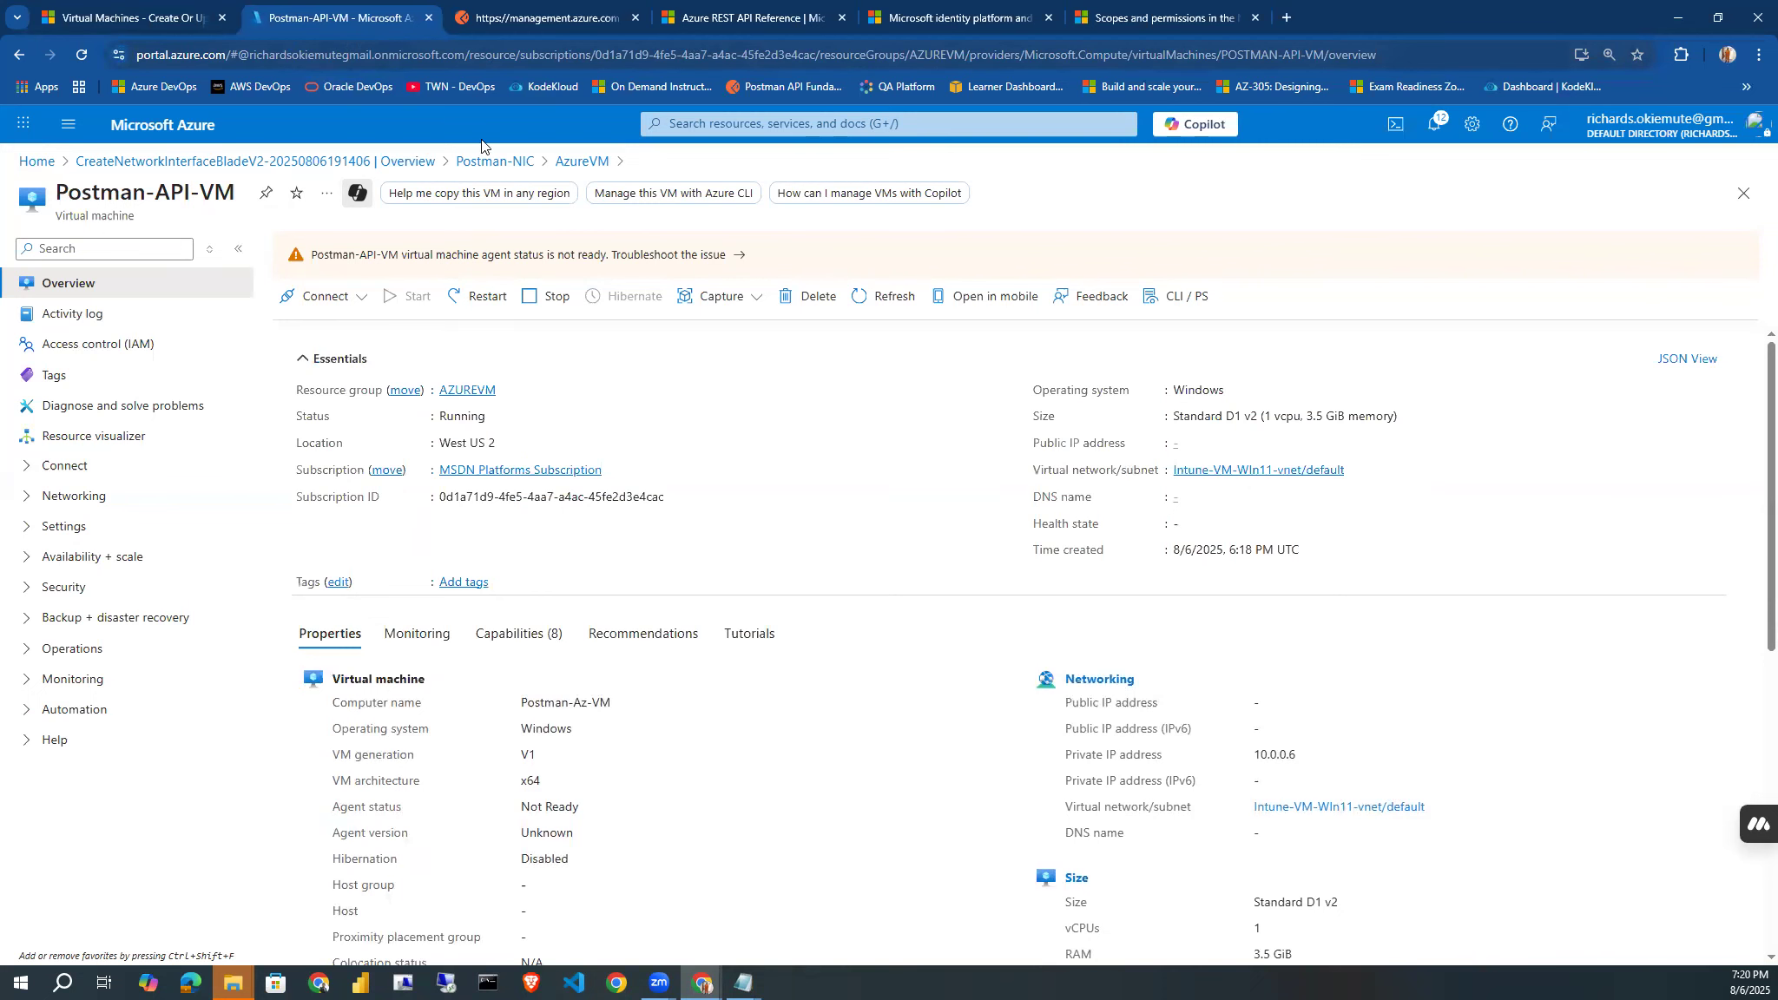
{"action": "left_click", "coordinate": [514, 24]}
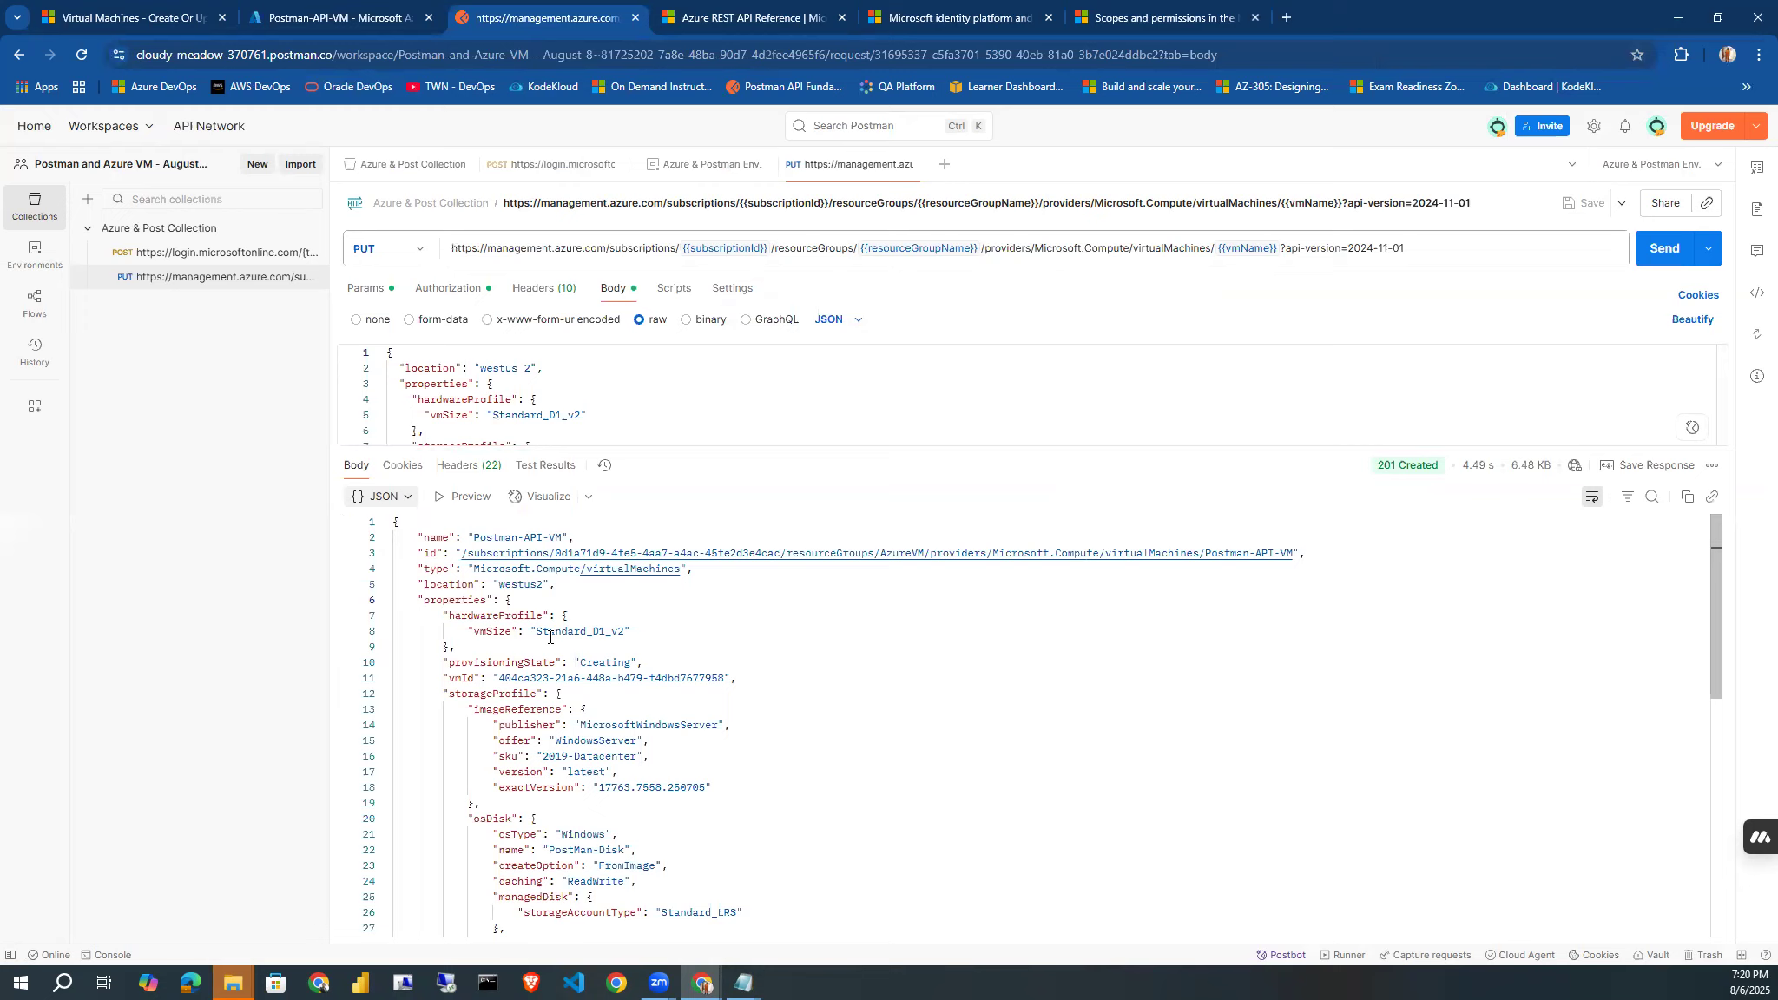
{"action": "left_click_drag", "start_coordinate": [538, 632], "coordinate": [618, 628]}
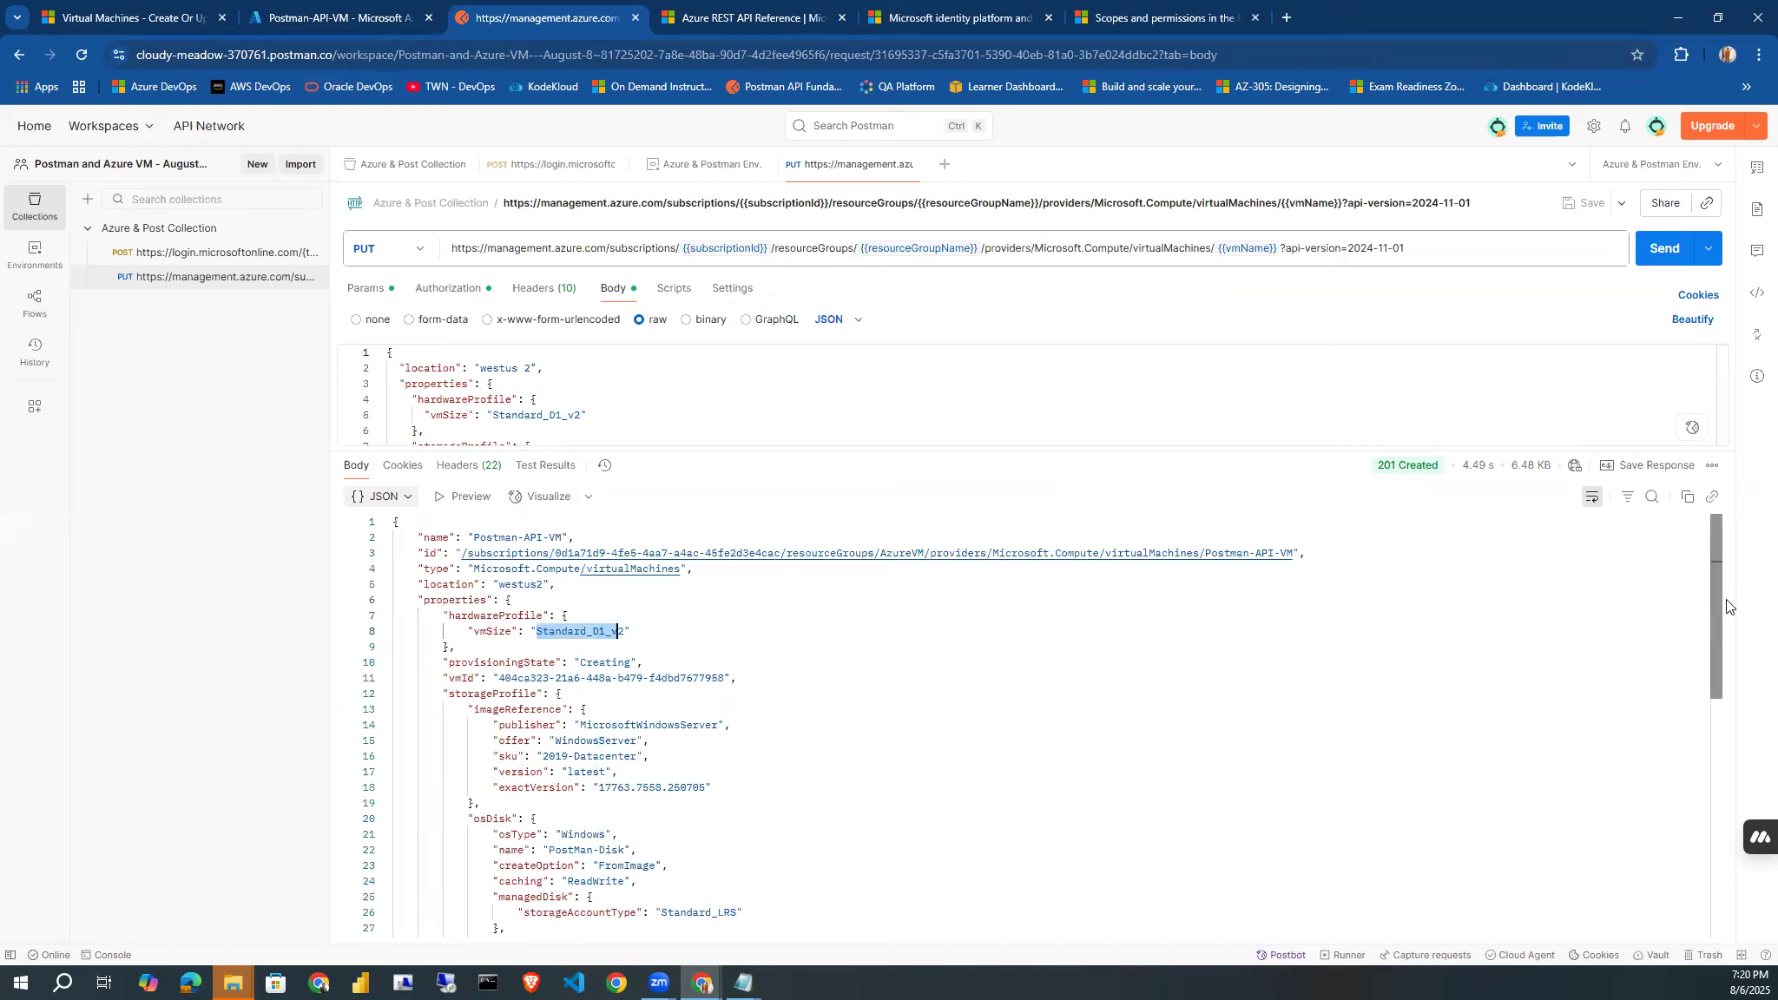
{"action": "left_click_drag", "start_coordinate": [1721, 600], "coordinate": [1717, 619]}
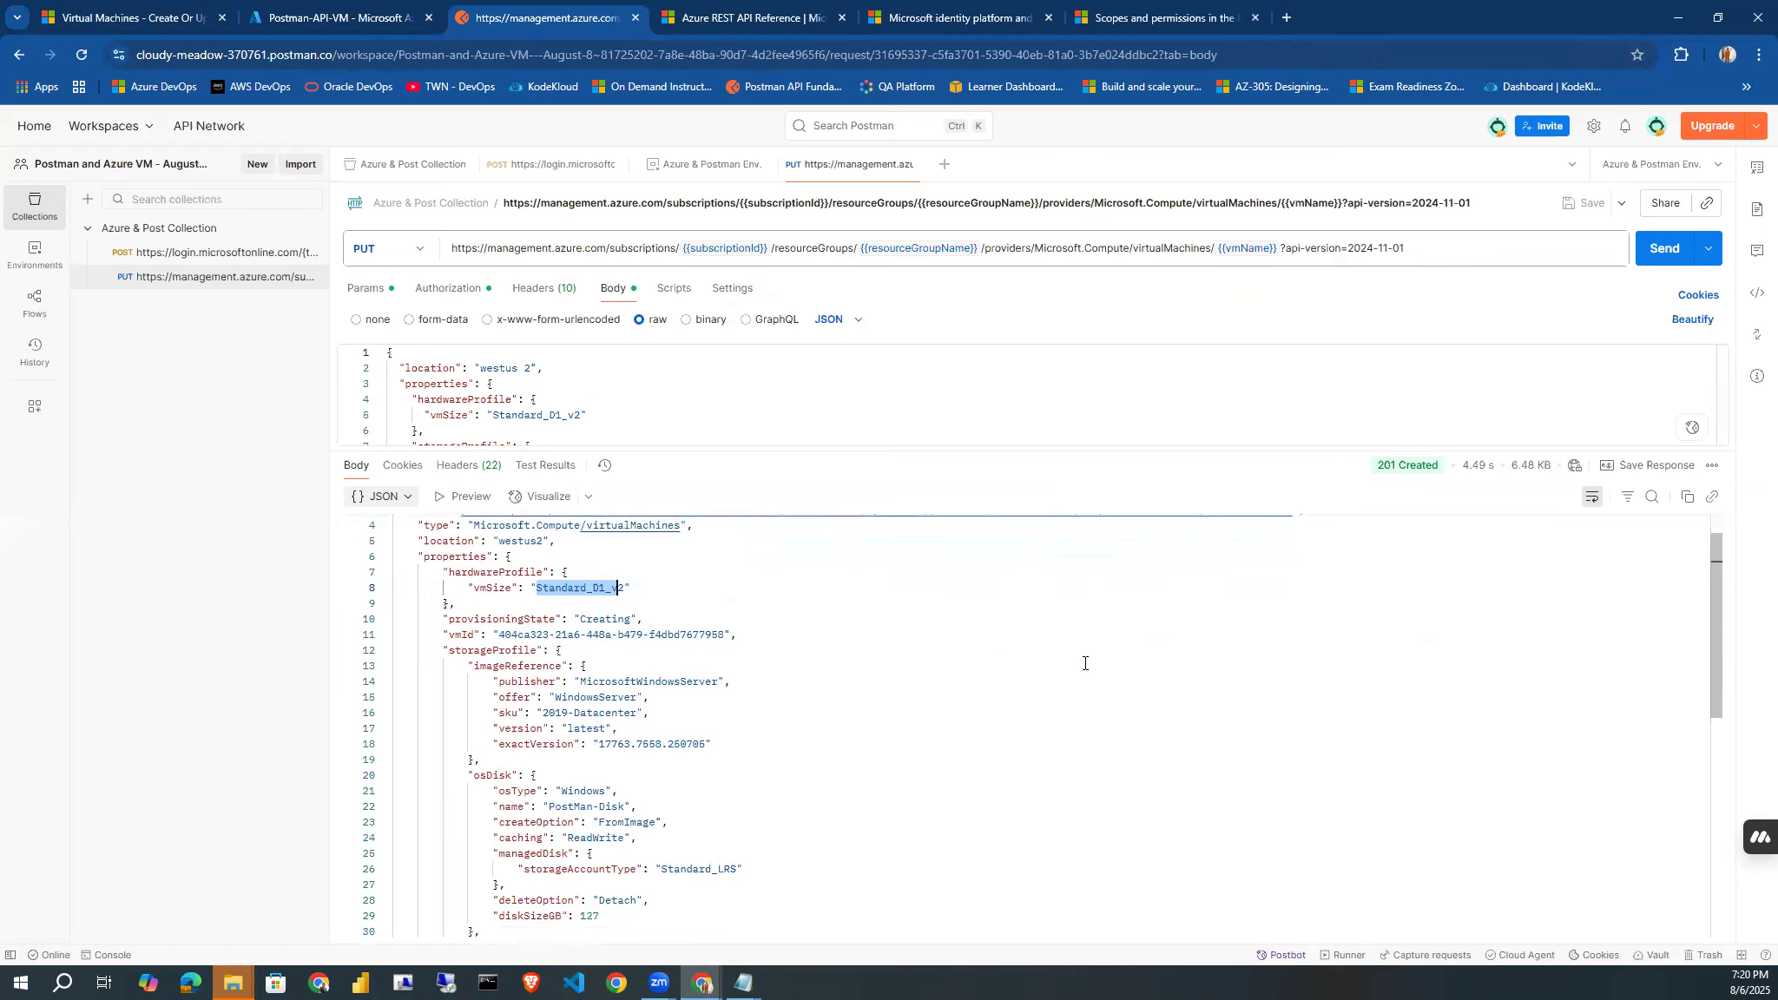
{"action": "left_click_drag", "start_coordinate": [555, 699], "coordinate": [661, 713]}
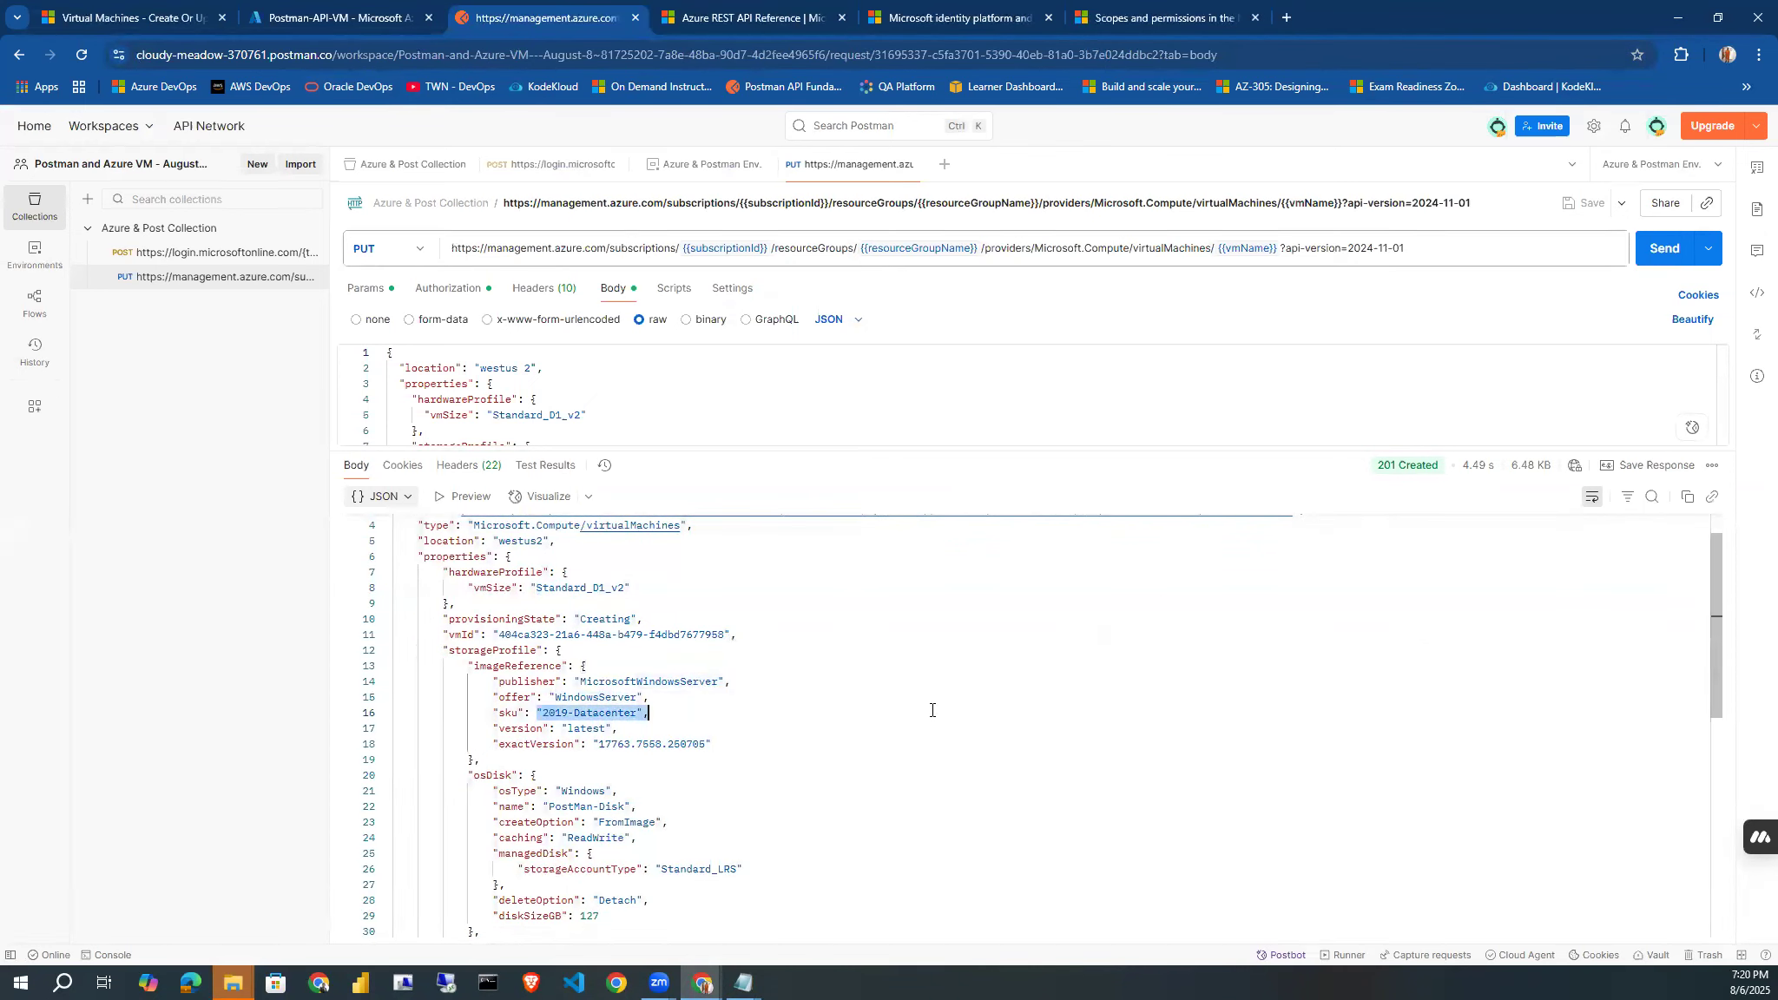
{"action": "mouse_move", "coordinate": [1717, 618]}
{"action": "left_mouse_down"}
{"action": "mouse_move", "coordinate": [1724, 742]}
{"action": "mouse_move", "coordinate": [1724, 610]}
{"action": "left_mouse_up"}
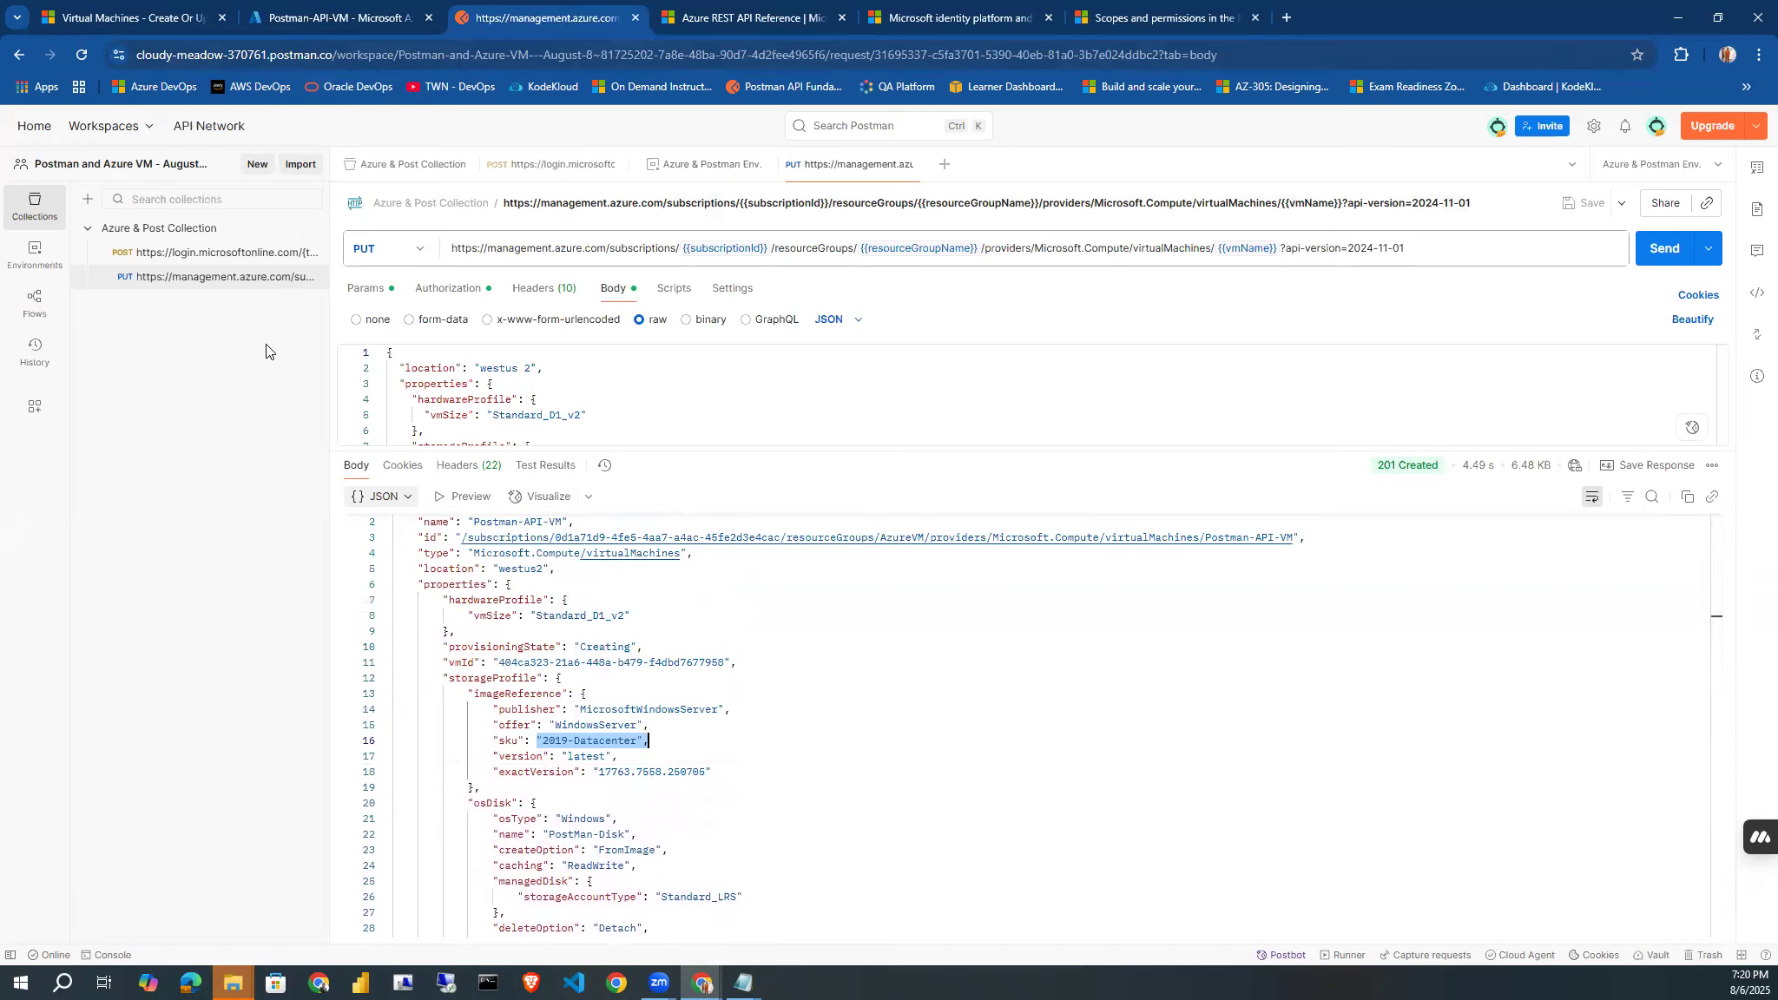
{"action": "left_click", "coordinate": [328, 20]}
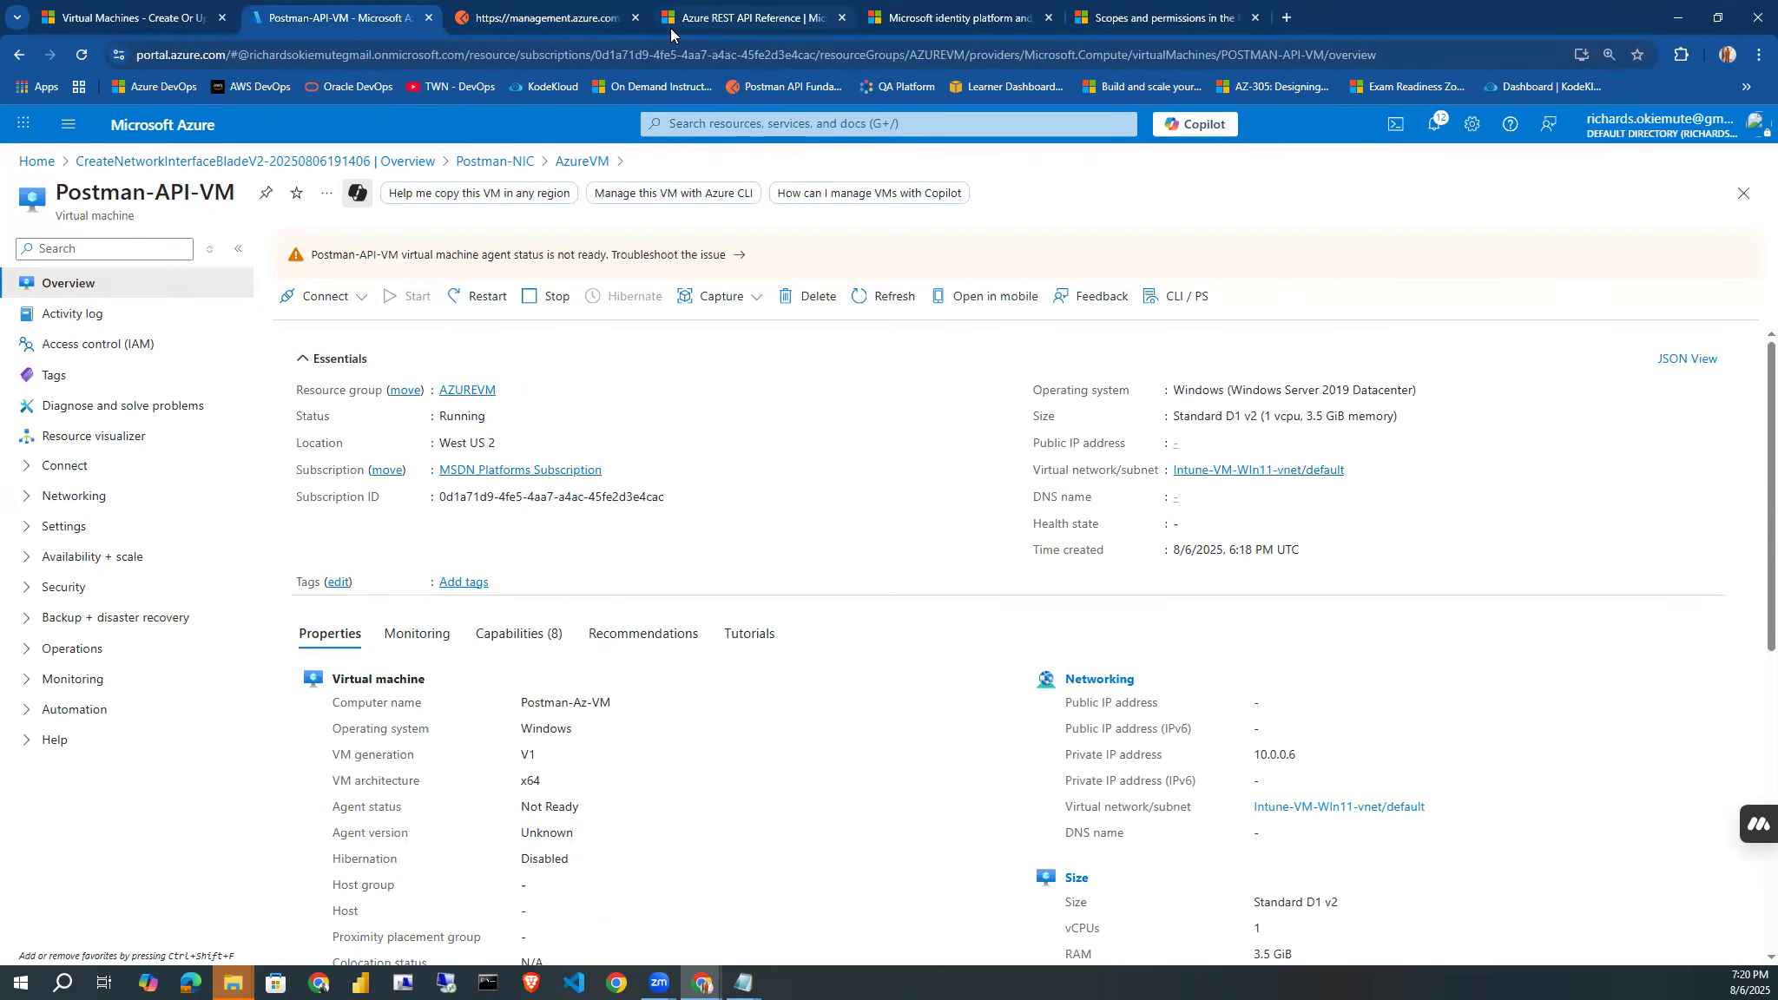
{"action": "left_click", "coordinate": [556, 19]}
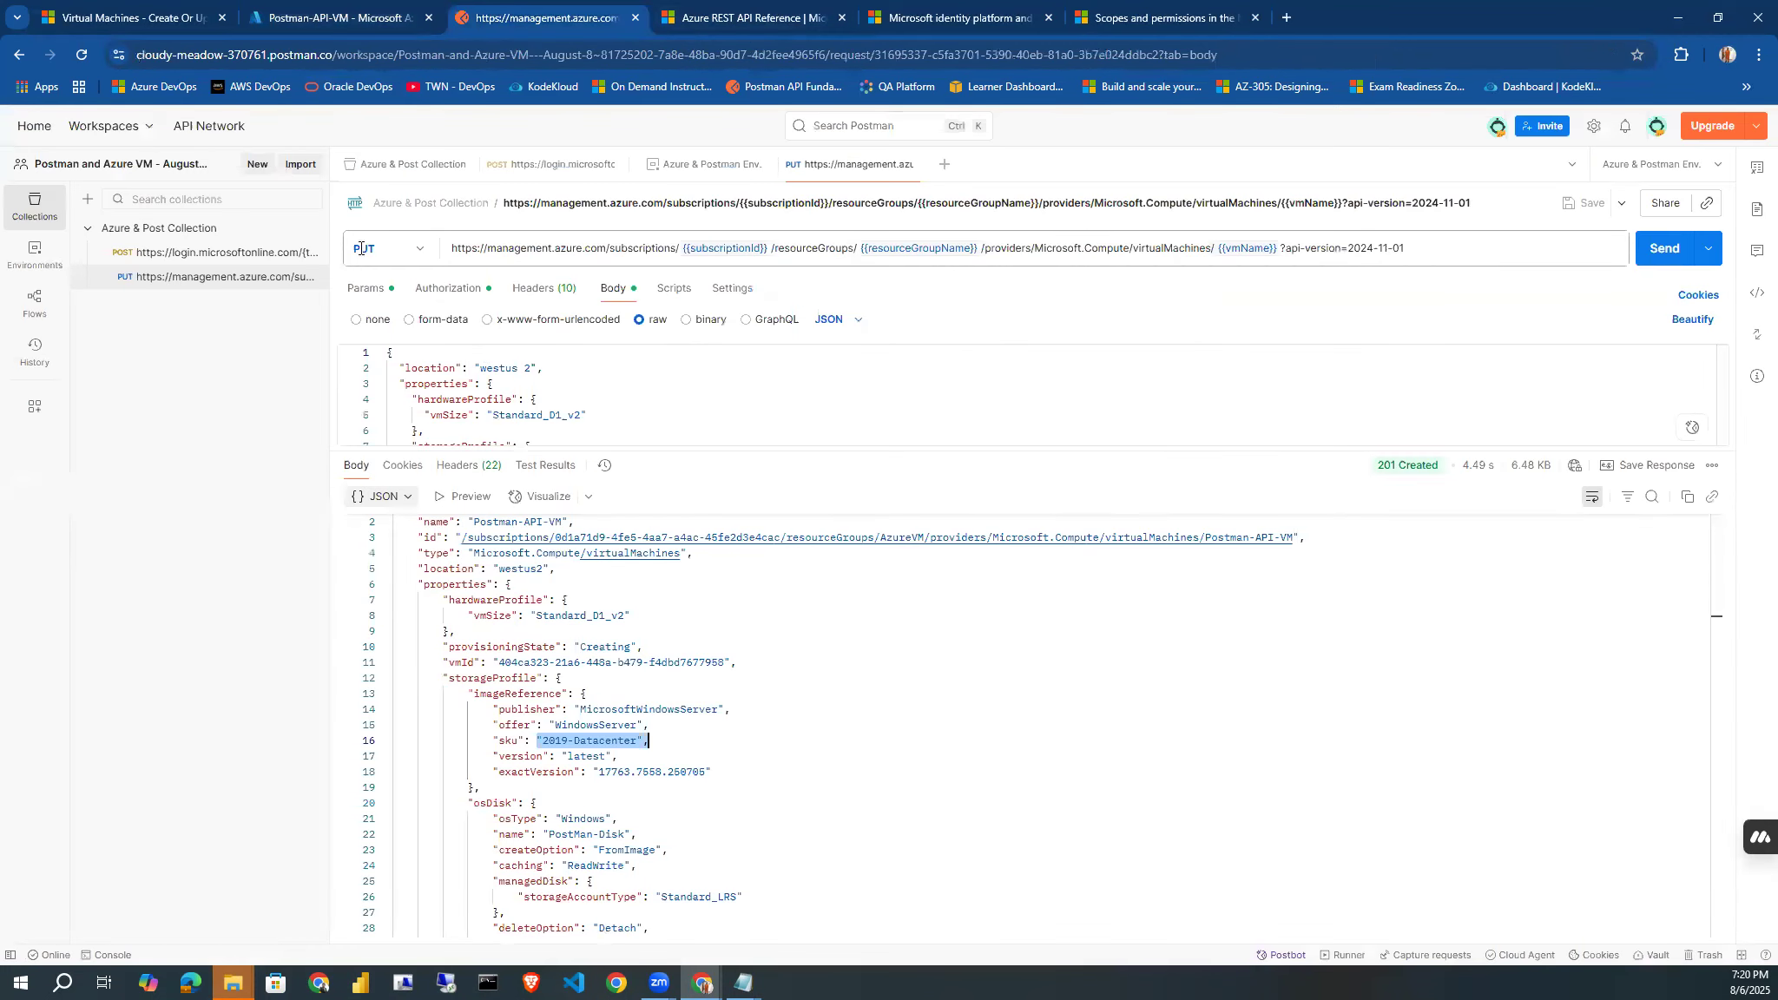
Try to set up a separate DELETE request in a new Postman request, reusing the URL copied from the PUT request.
{"action": "left_click", "coordinate": [943, 165]}
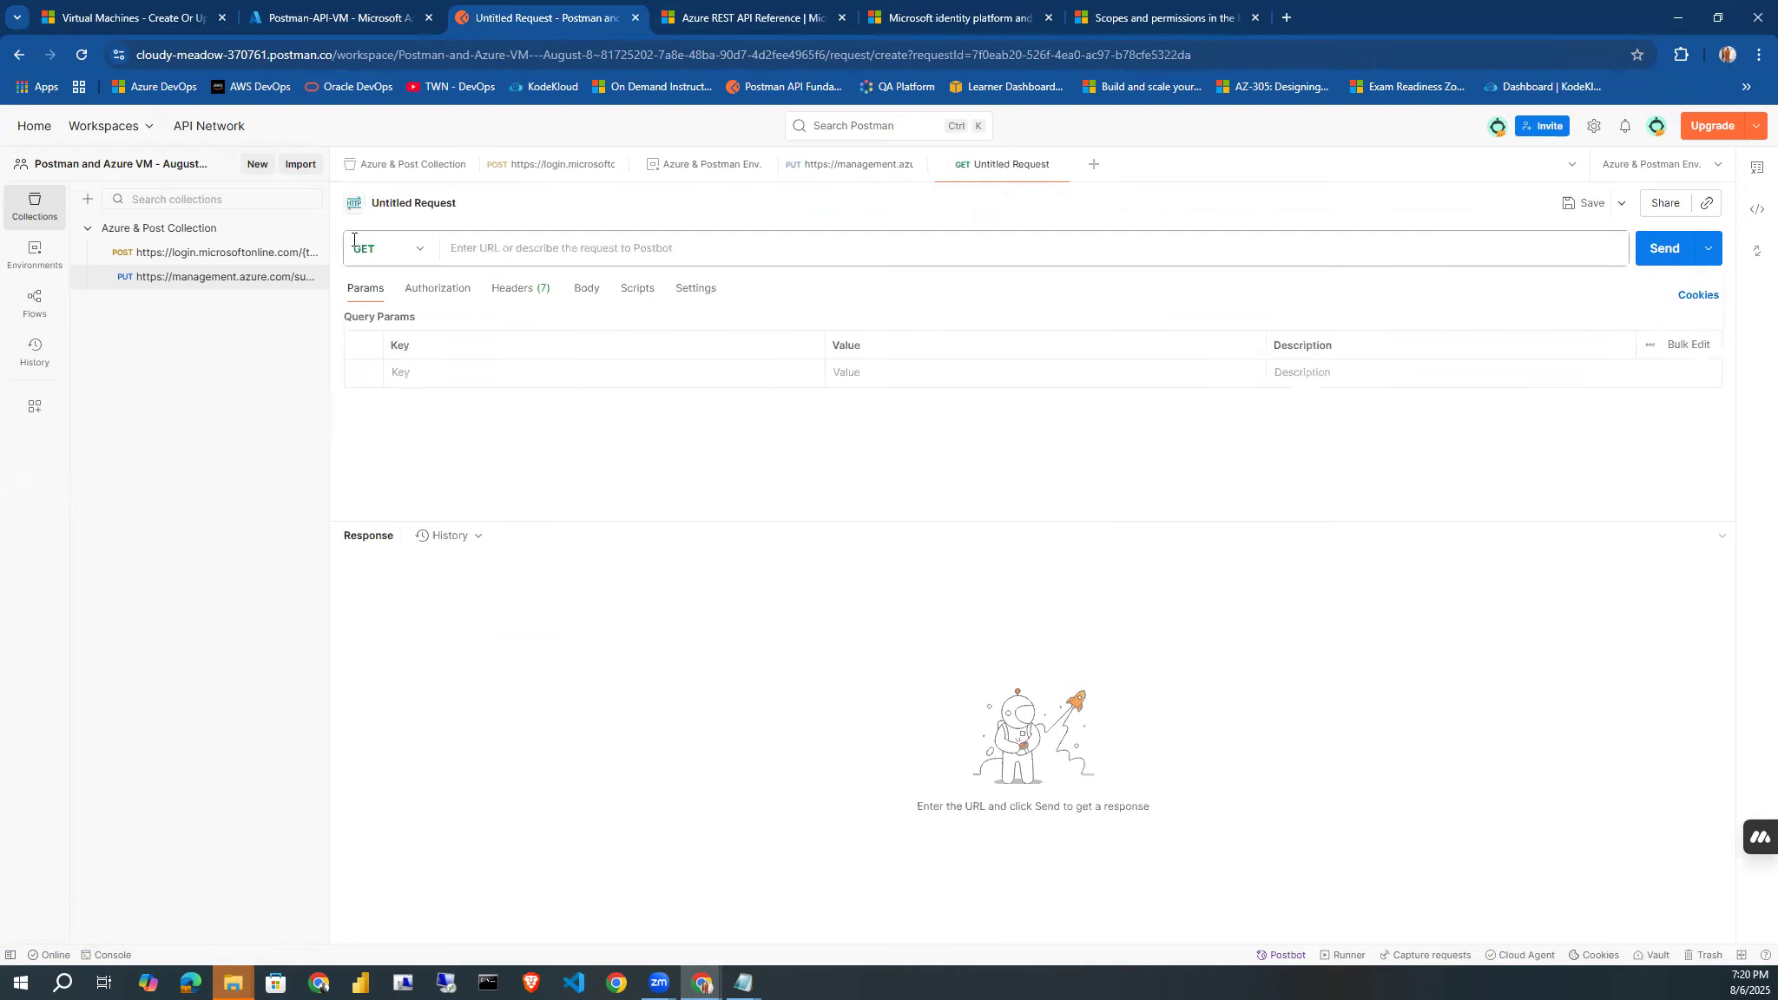
{"action": "left_click", "coordinate": [418, 253]}
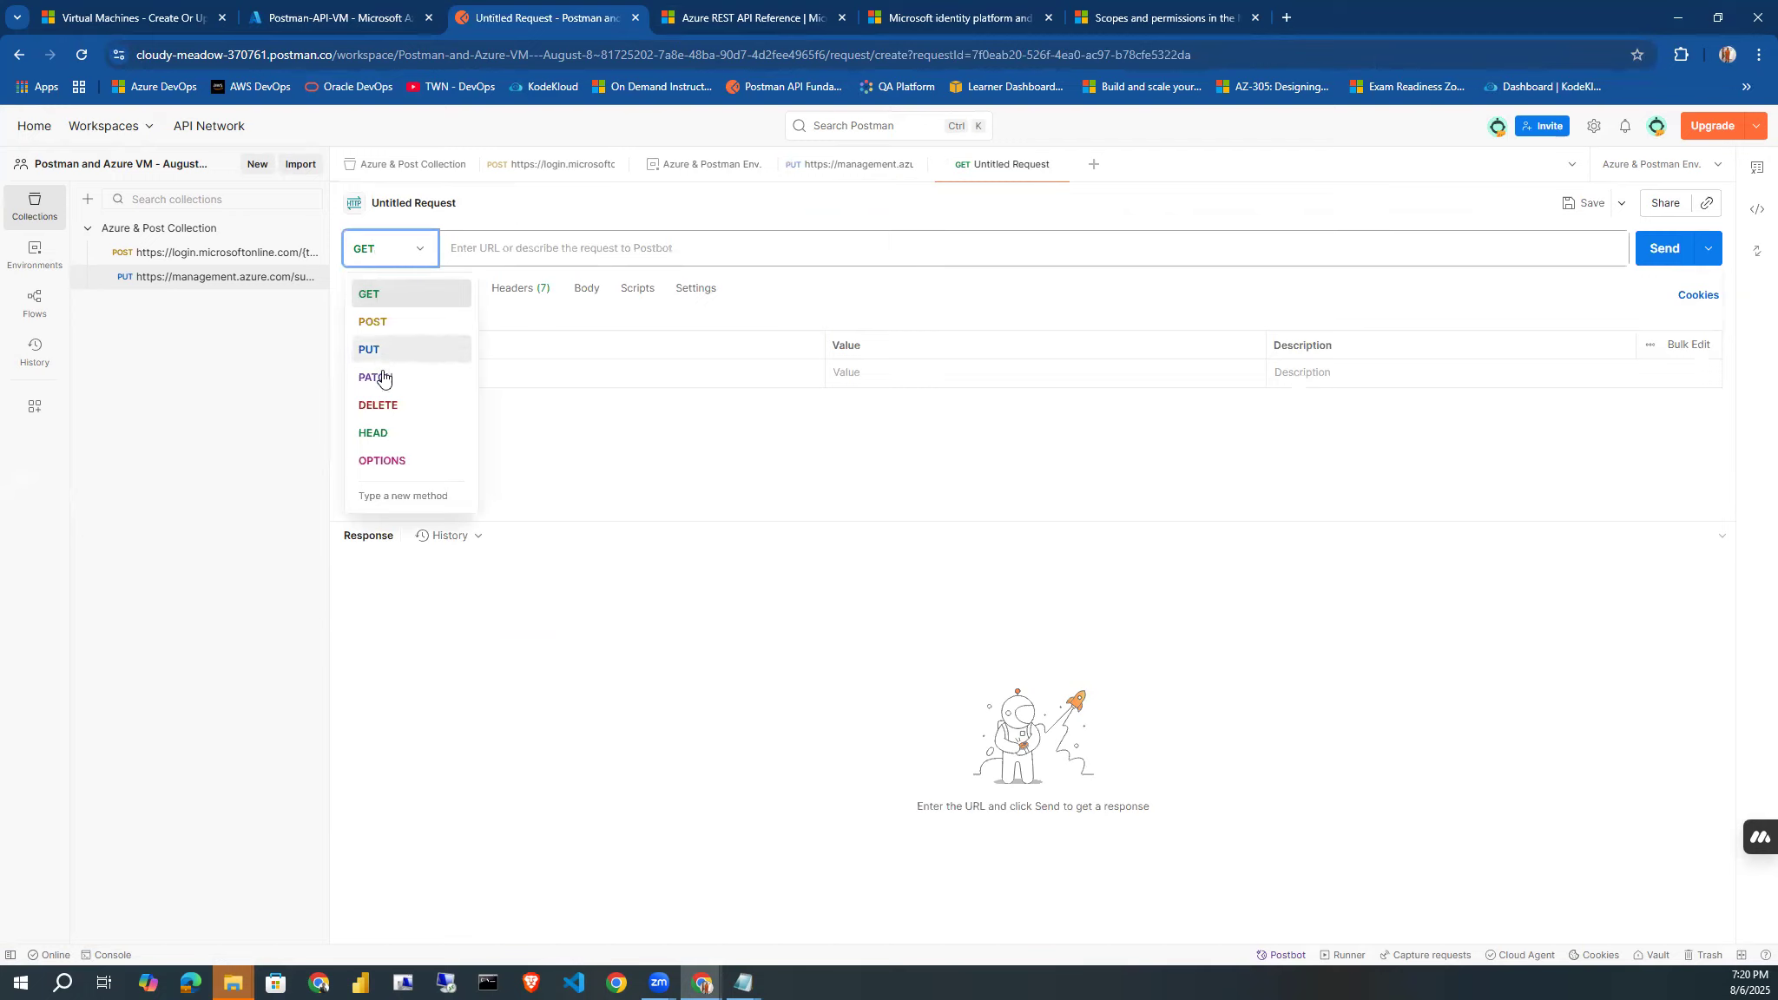
{"action": "left_click", "coordinate": [383, 408]}
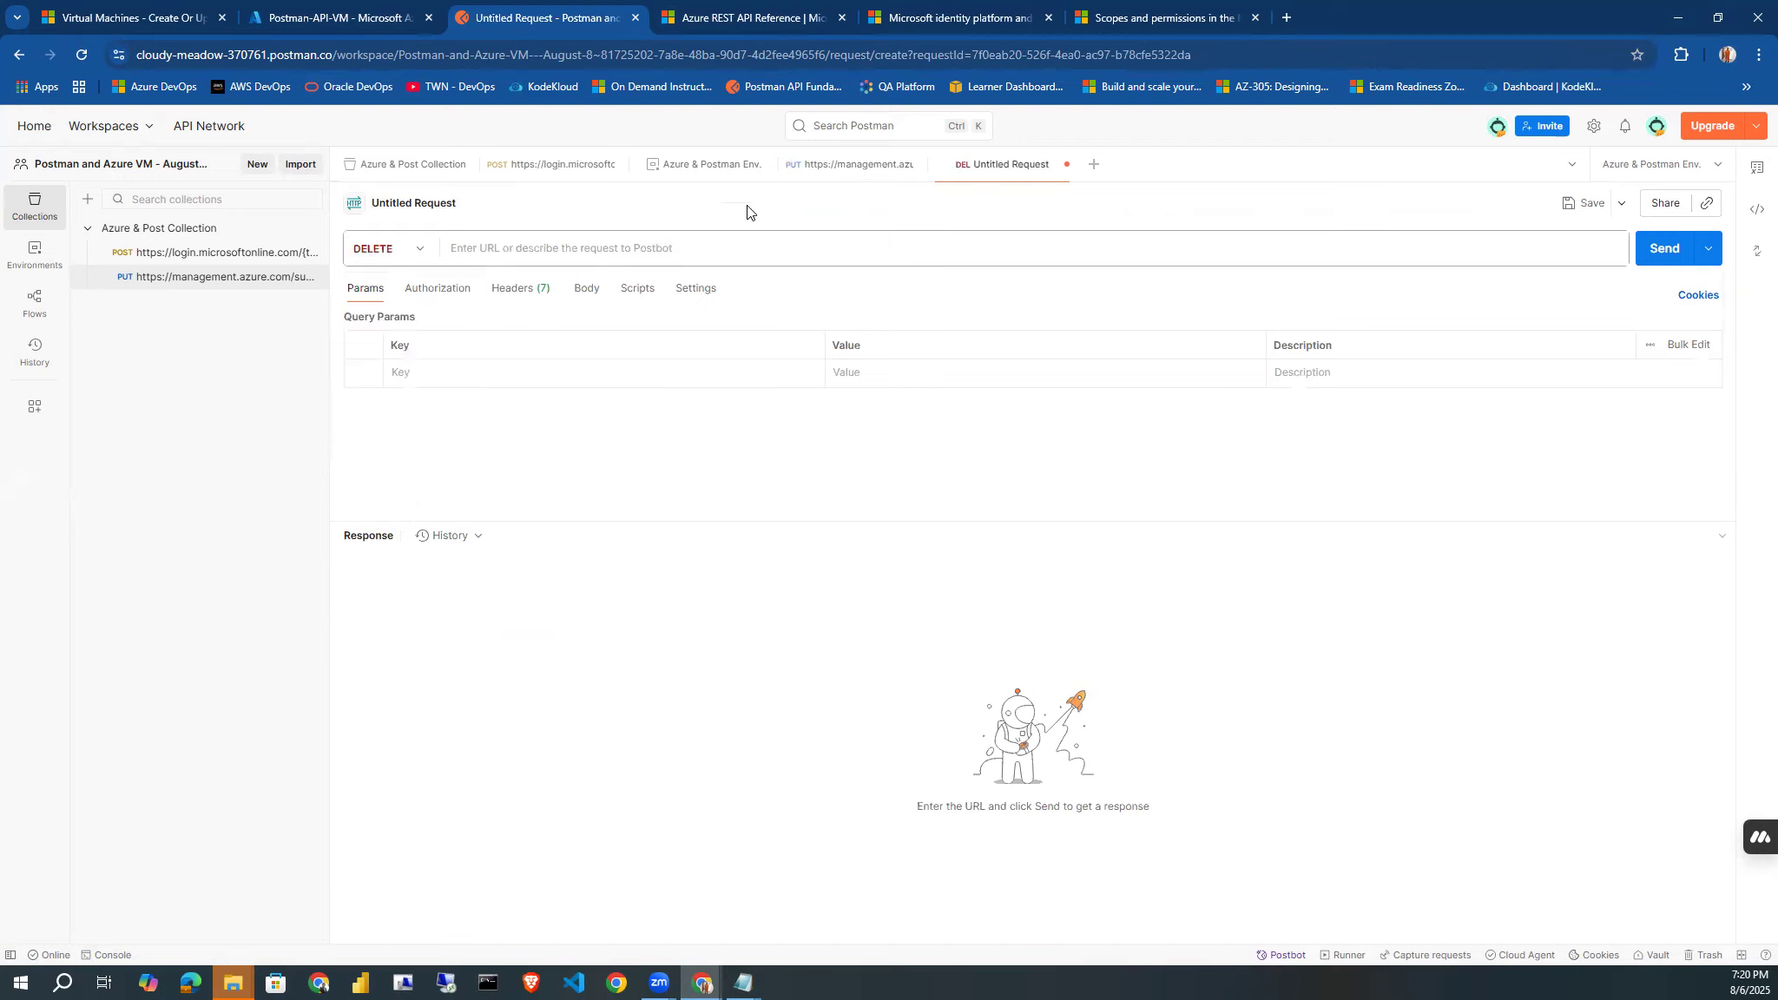
{"action": "left_click", "coordinate": [803, 182]}
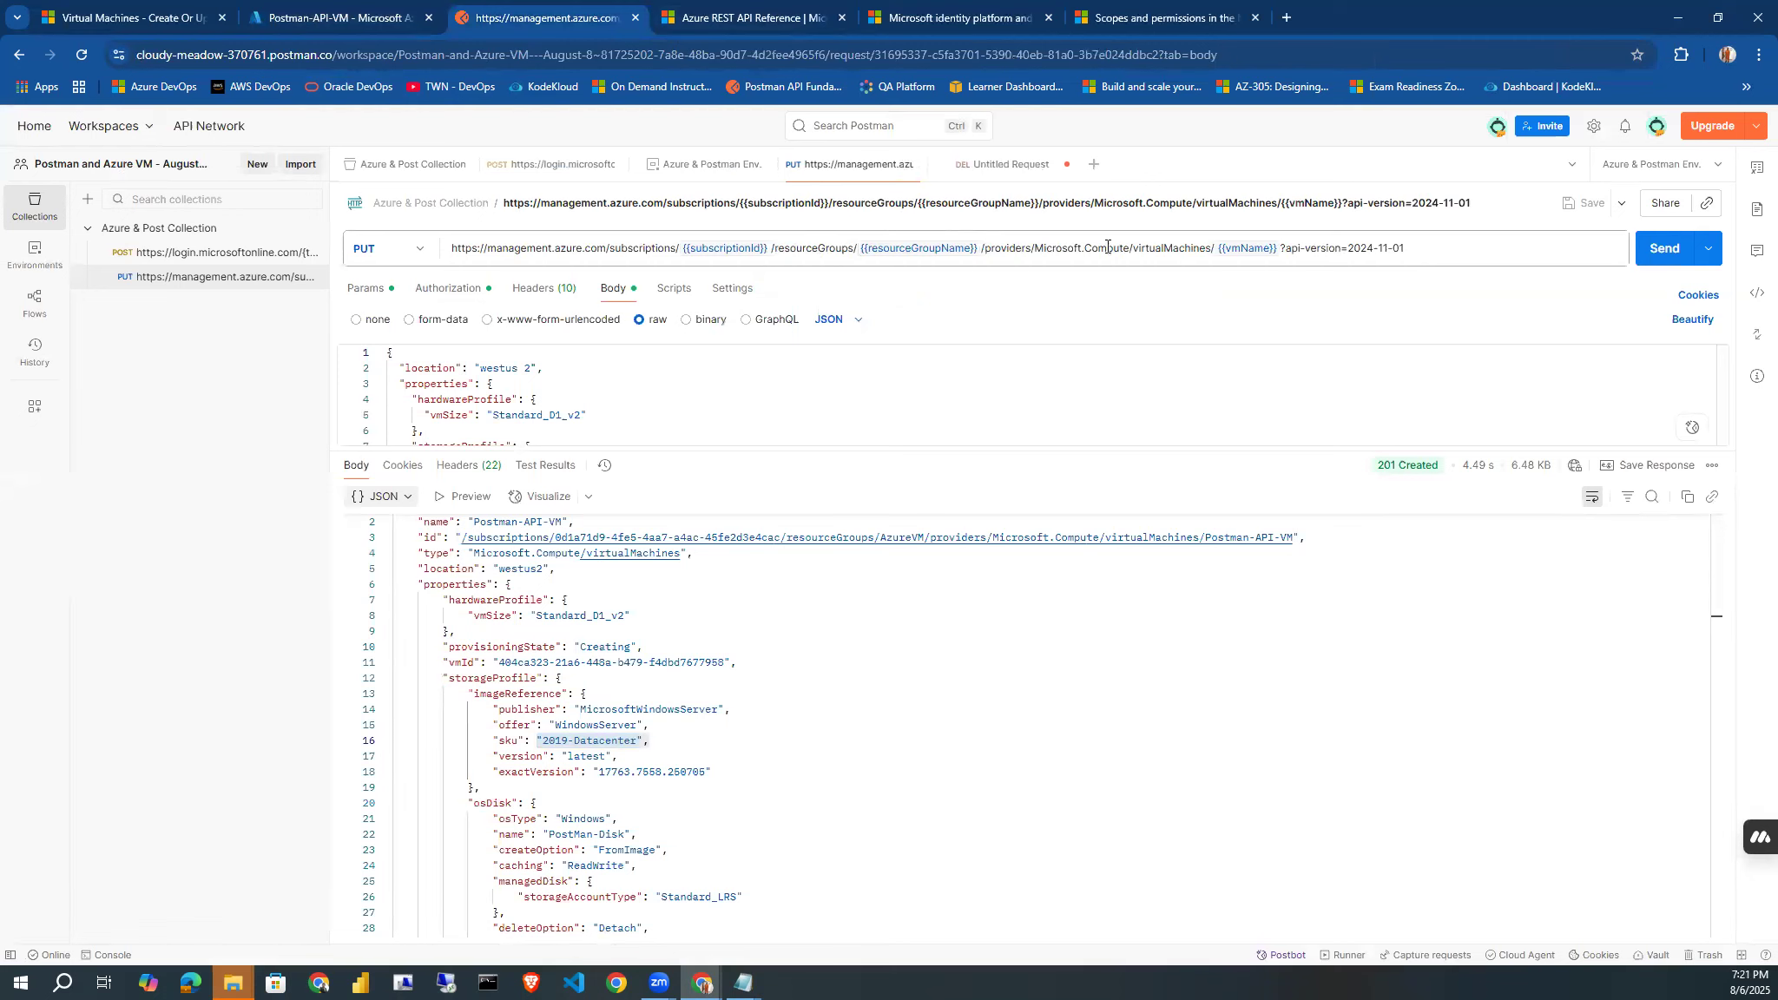
{"action": "right_click", "coordinate": [877, 176]}
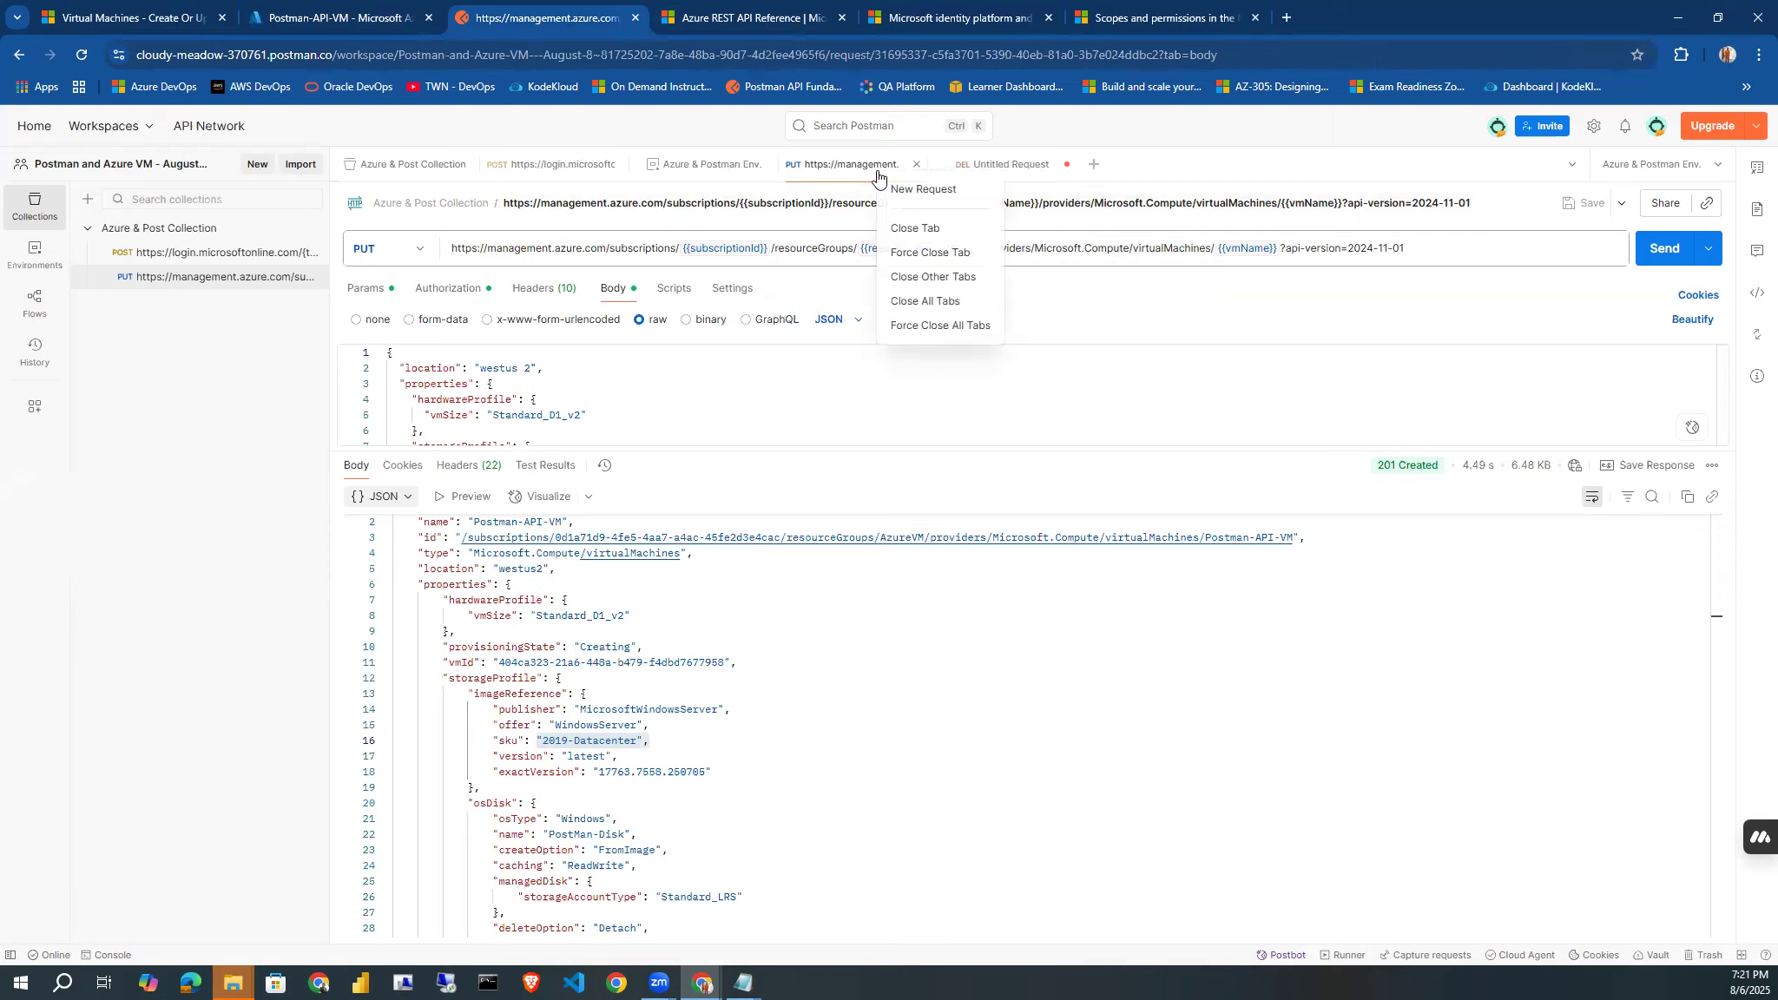
{"action": "left_click", "coordinate": [838, 253]}
{"action": "double_click", "coordinate": [838, 253]}
{"action": "key", "text": "ctrl+a"}
{"action": "key", "text": "ctrl+c"}
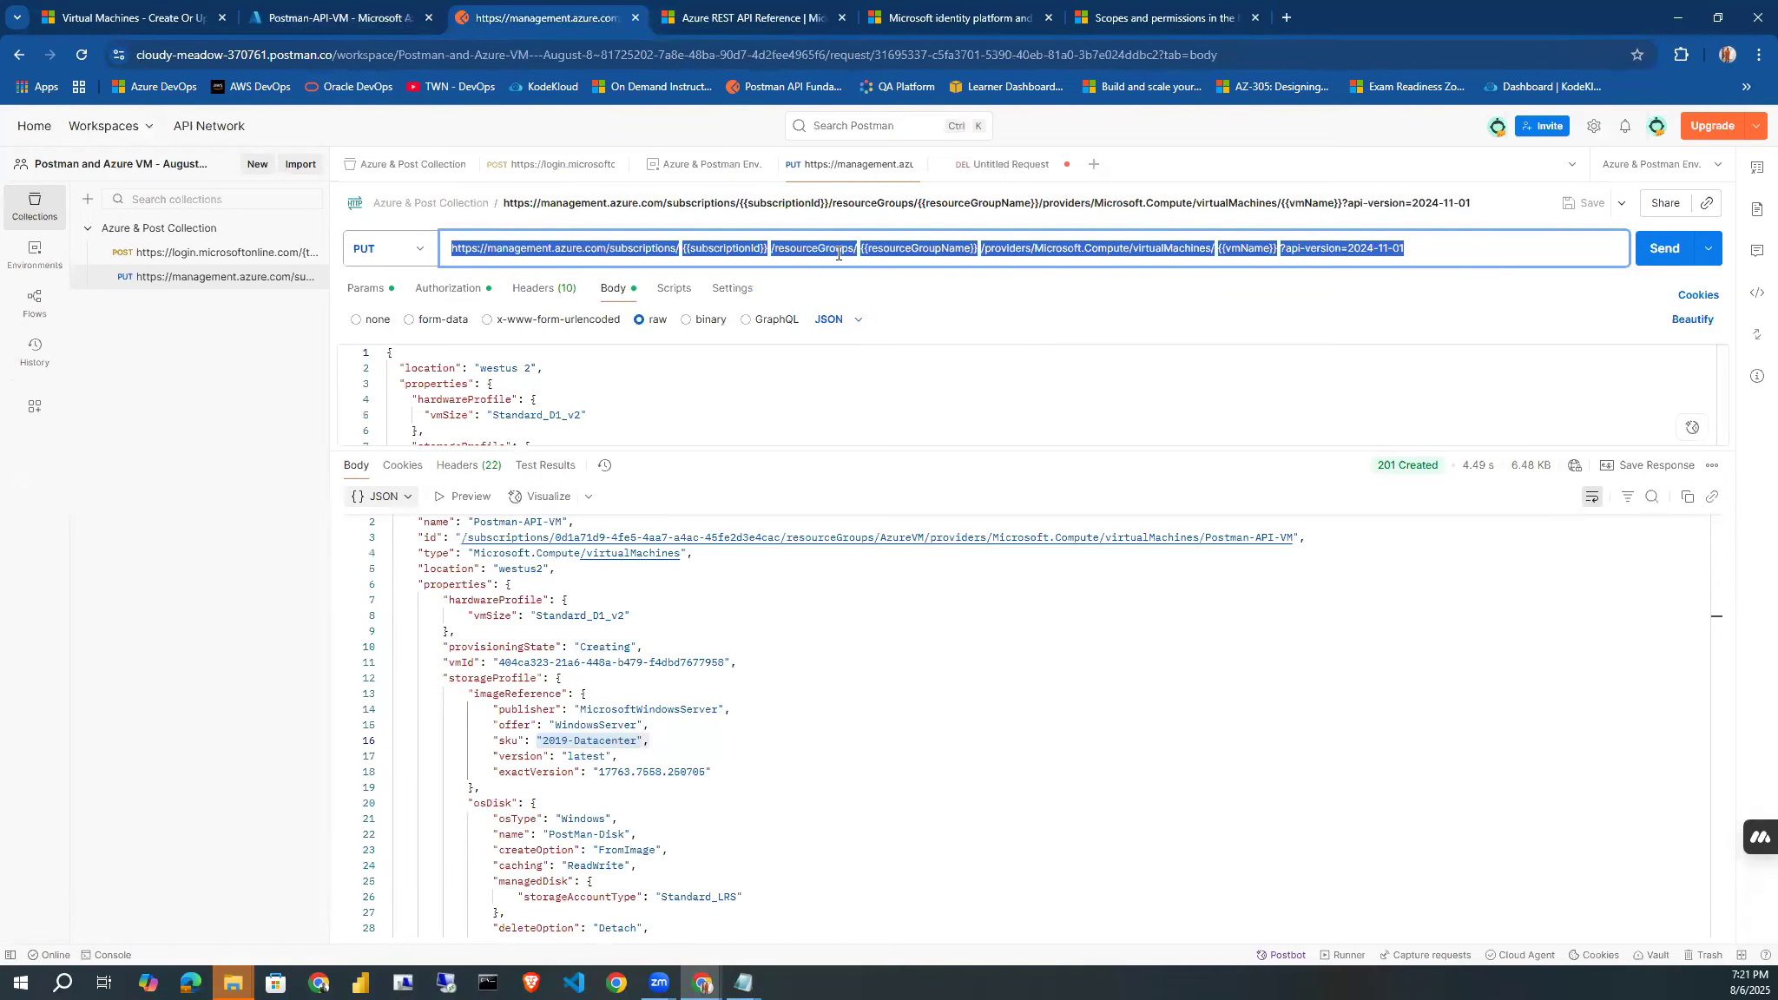
{"action": "left_click", "coordinate": [979, 170]}
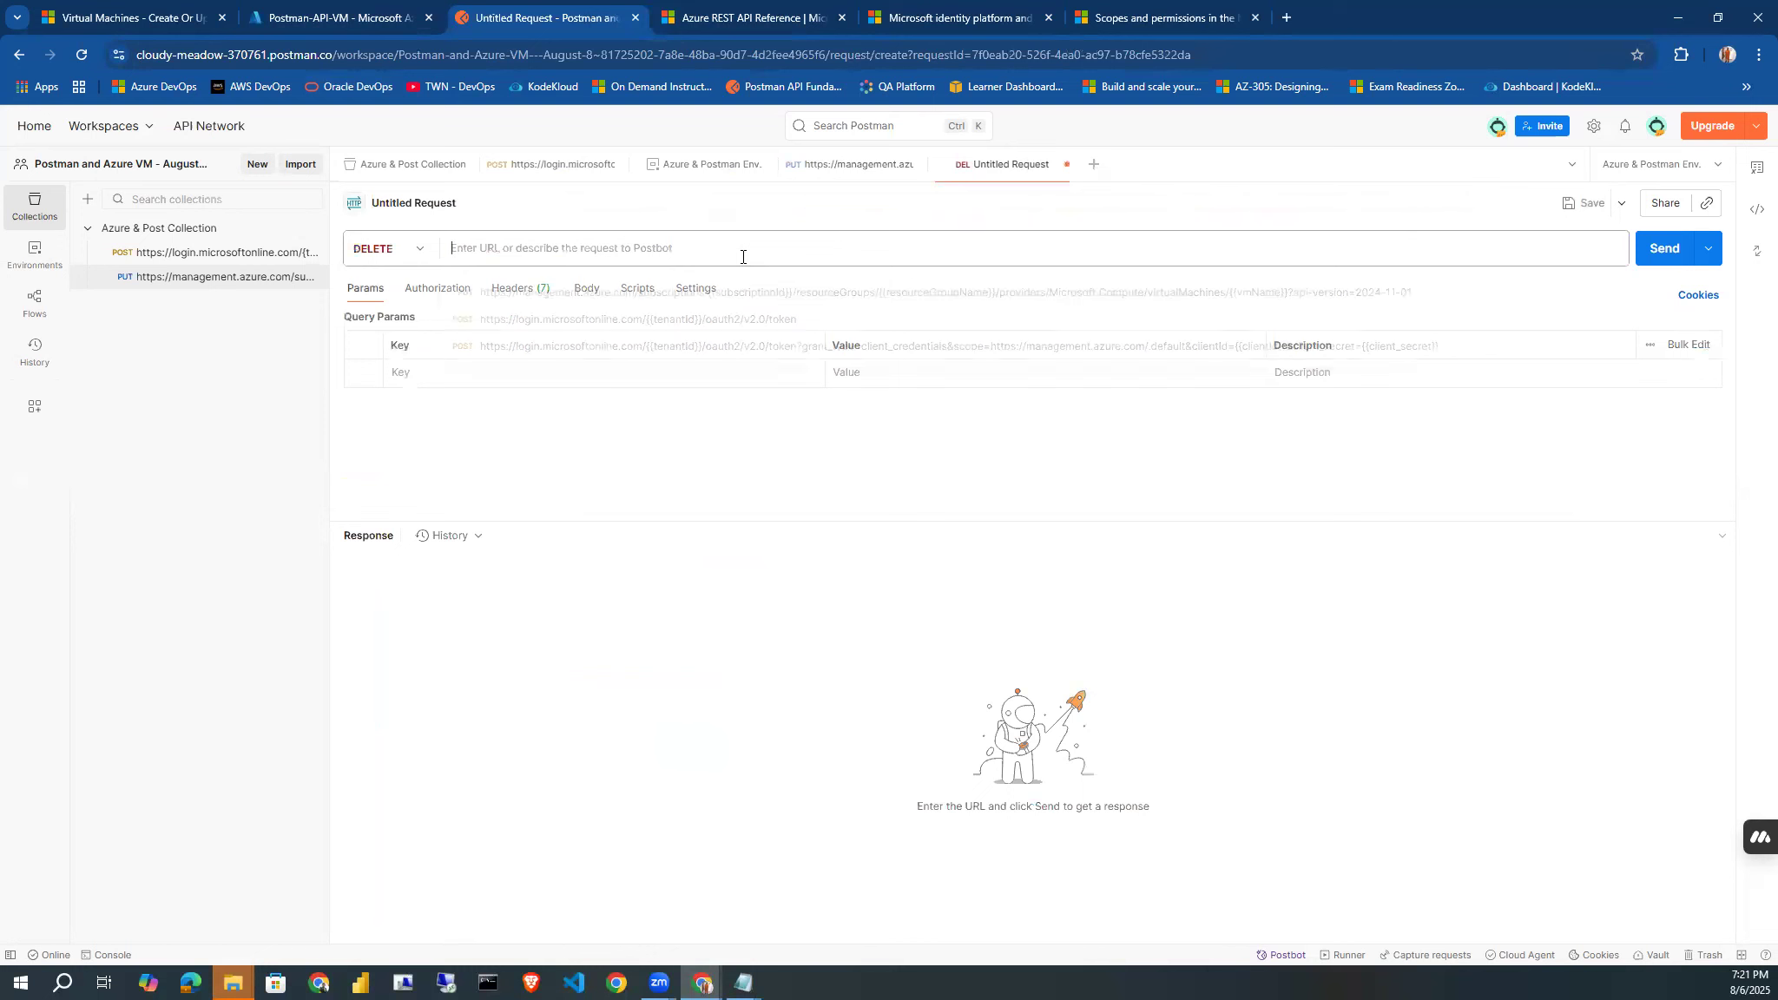
{"action": "left_click", "coordinate": [743, 254]}
{"action": "key", "text": "ctrl+v"}
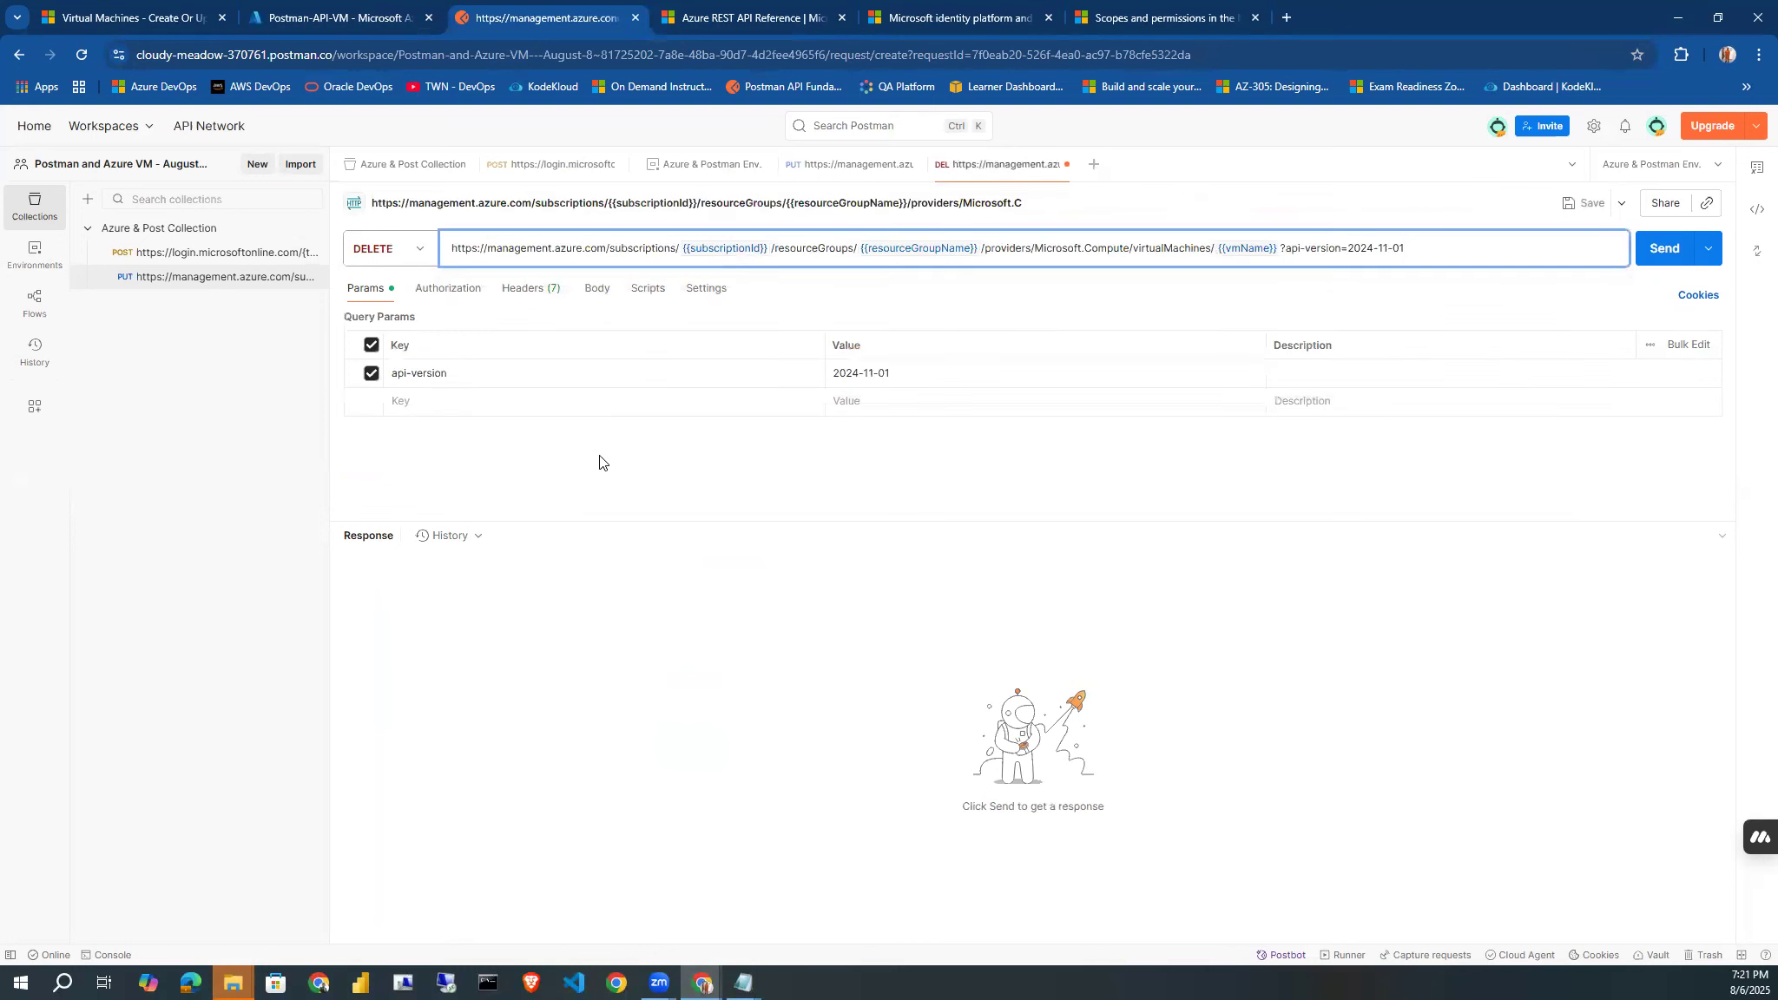
Set the new DELETE request's authorization to Bearer Token, look at its body settings, and close the request without saving it.
{"action": "left_click", "coordinate": [468, 290]}
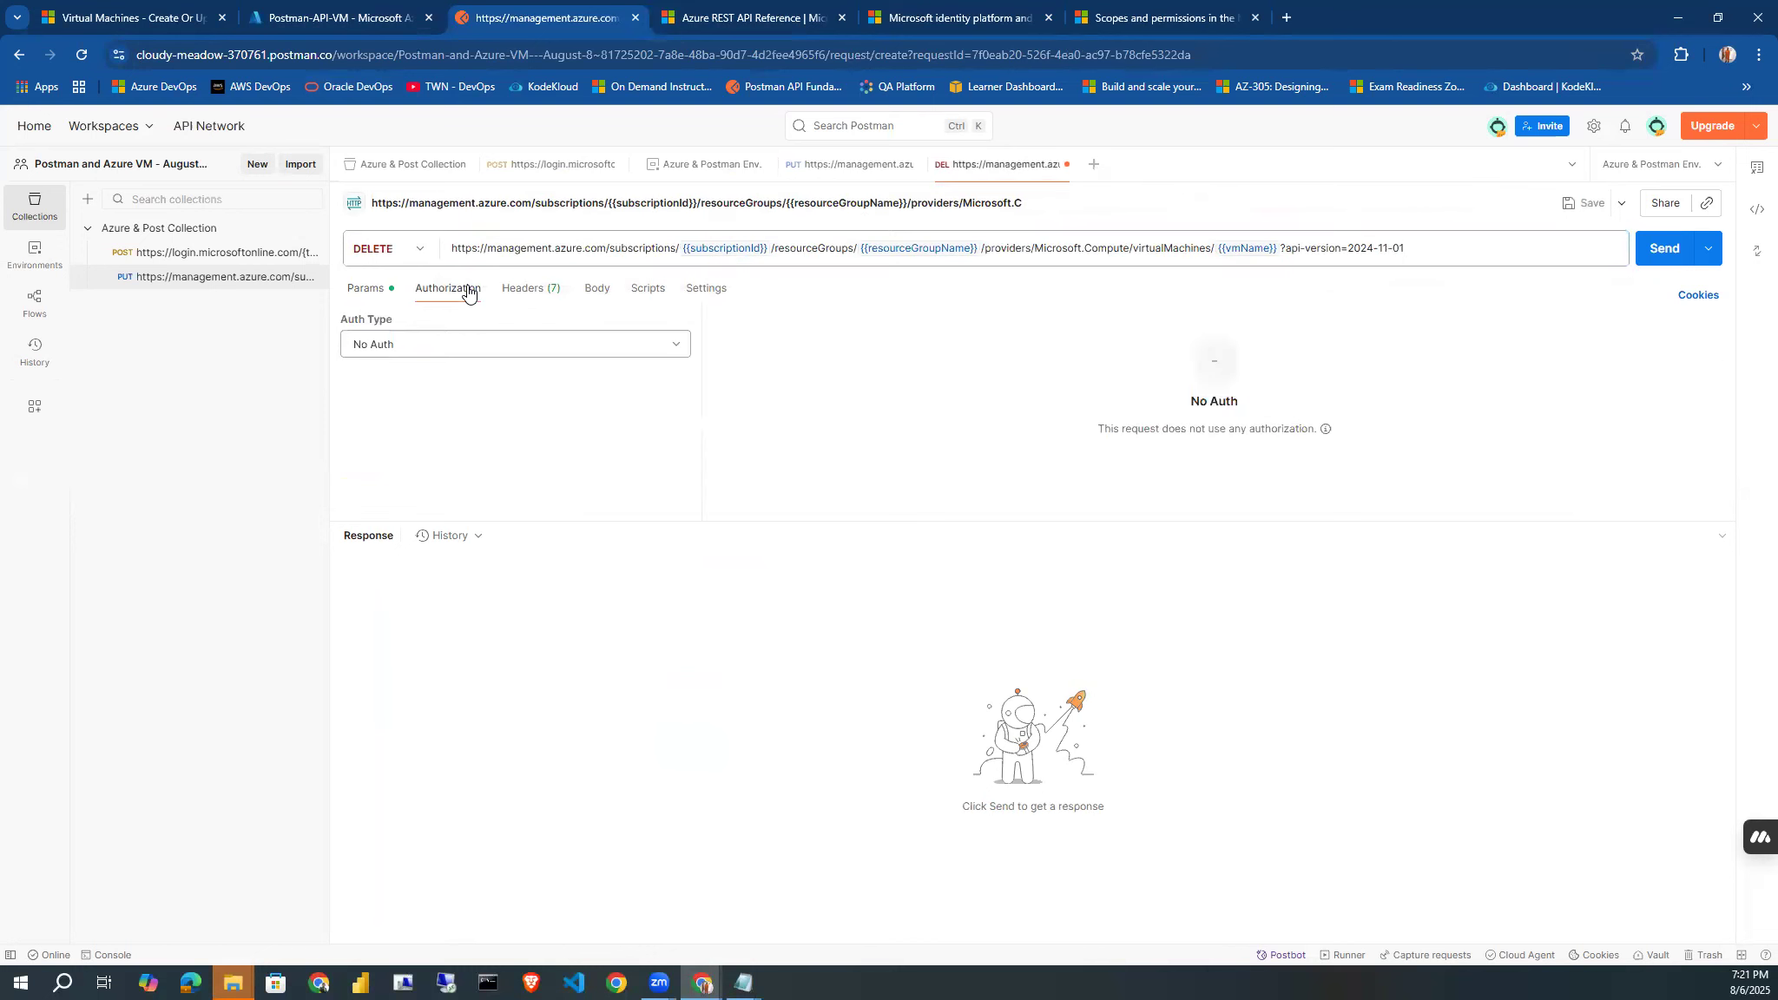
{"action": "left_click", "coordinate": [605, 346]}
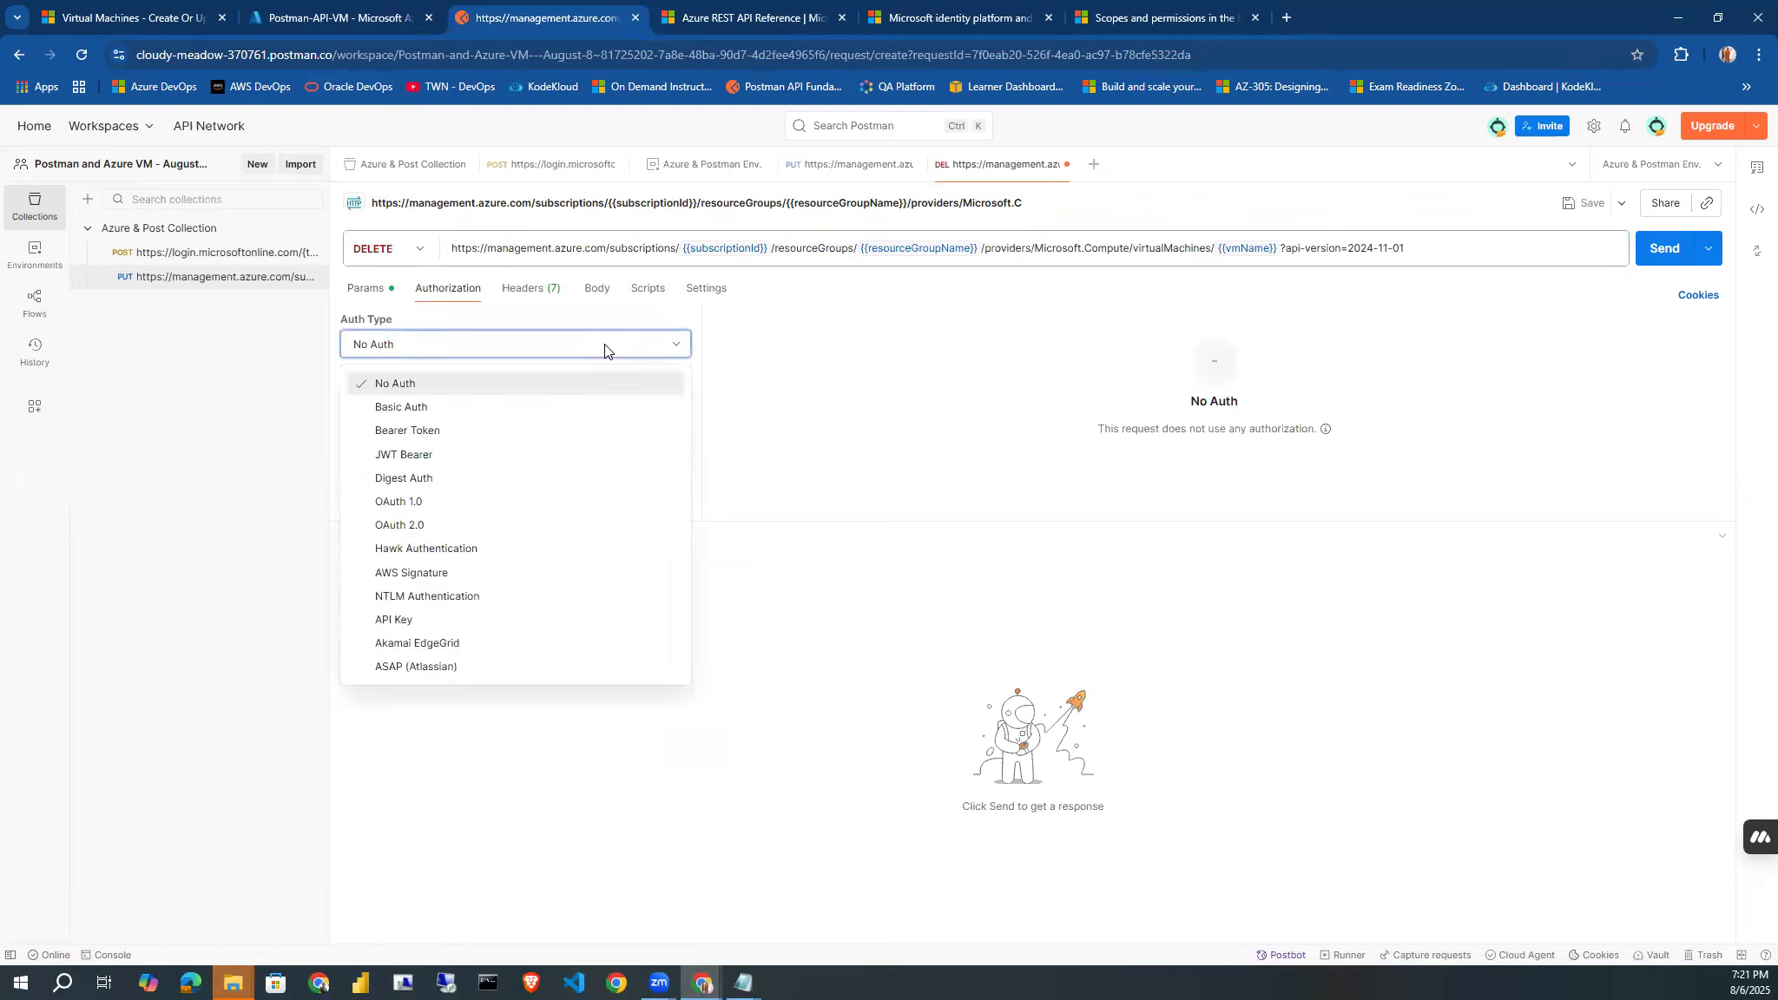
{"action": "left_click", "coordinate": [501, 438]}
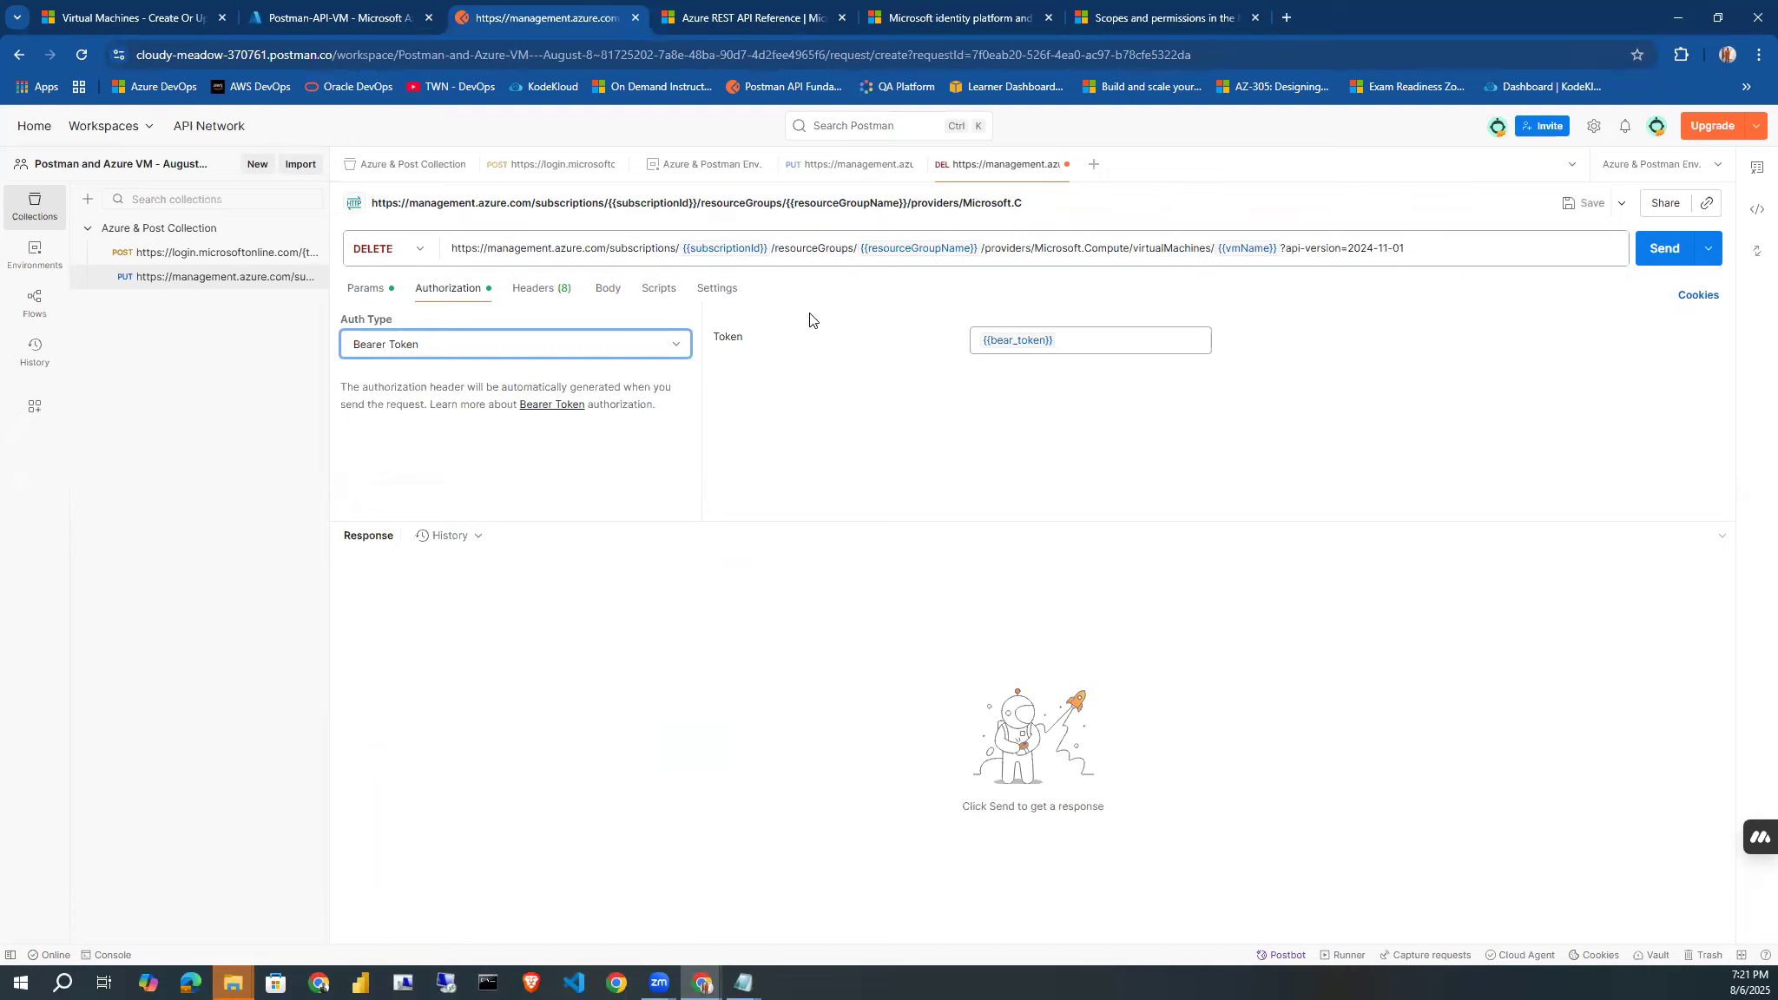
{"action": "left_click", "coordinate": [799, 372]}
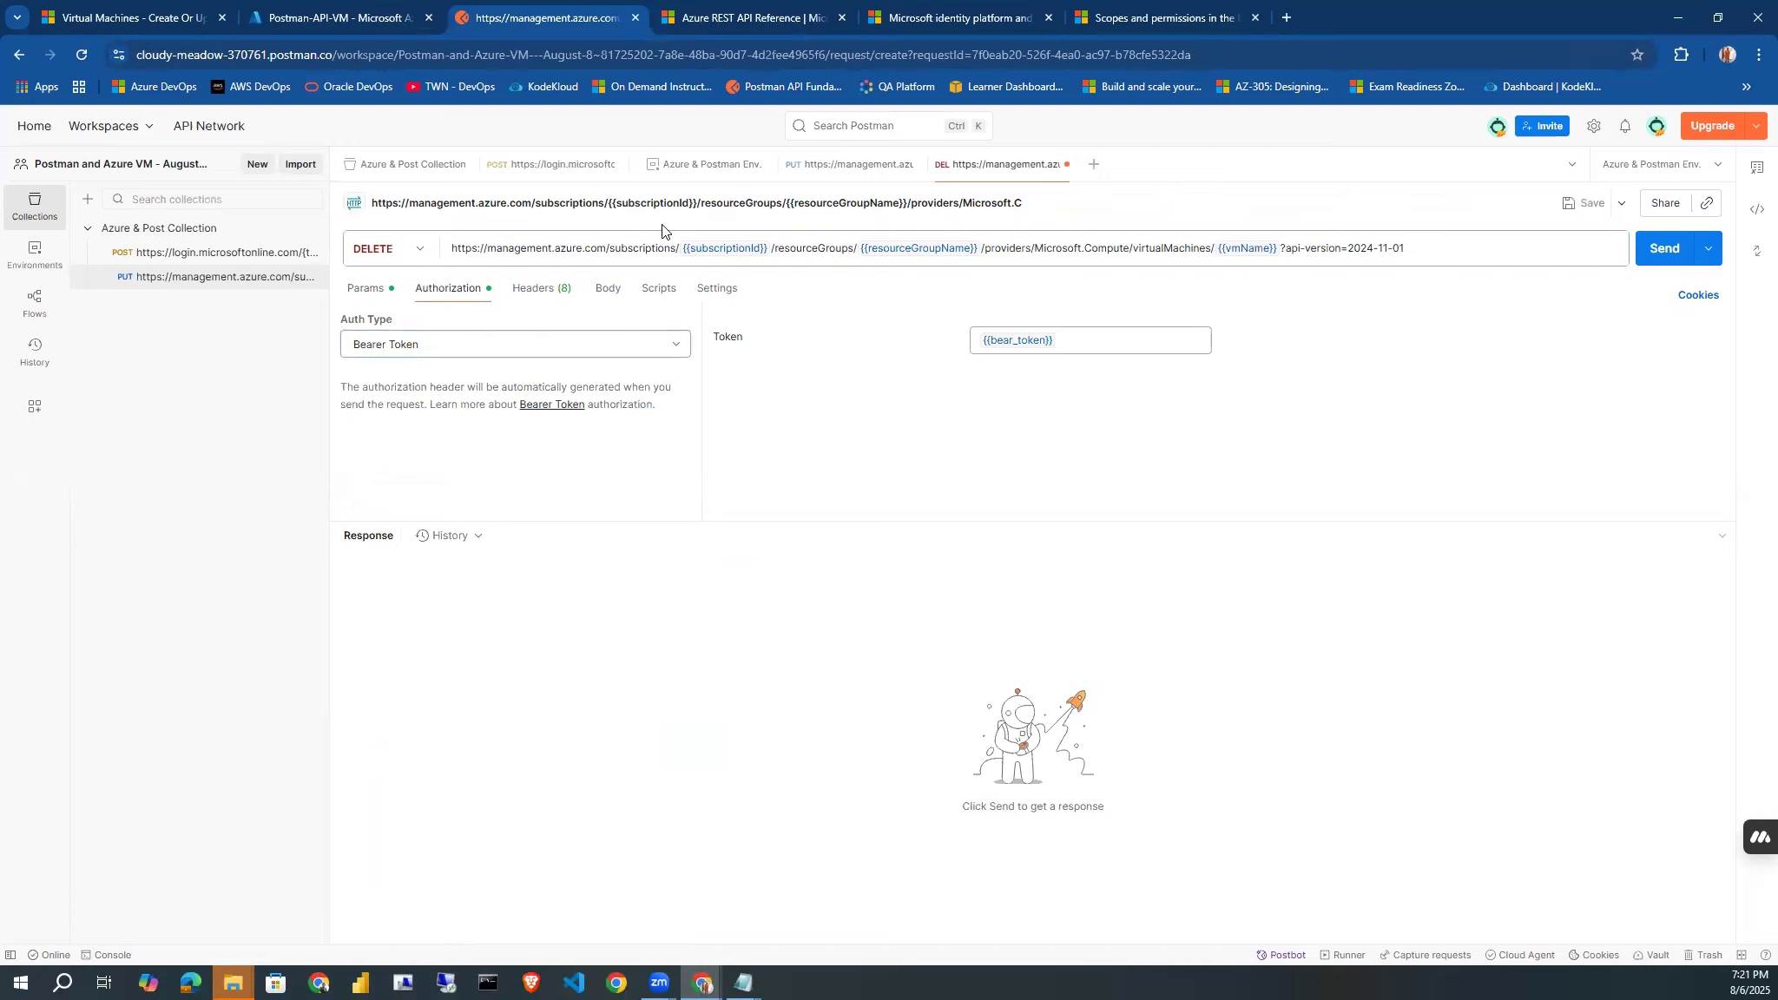
{"action": "left_click", "coordinate": [604, 291]}
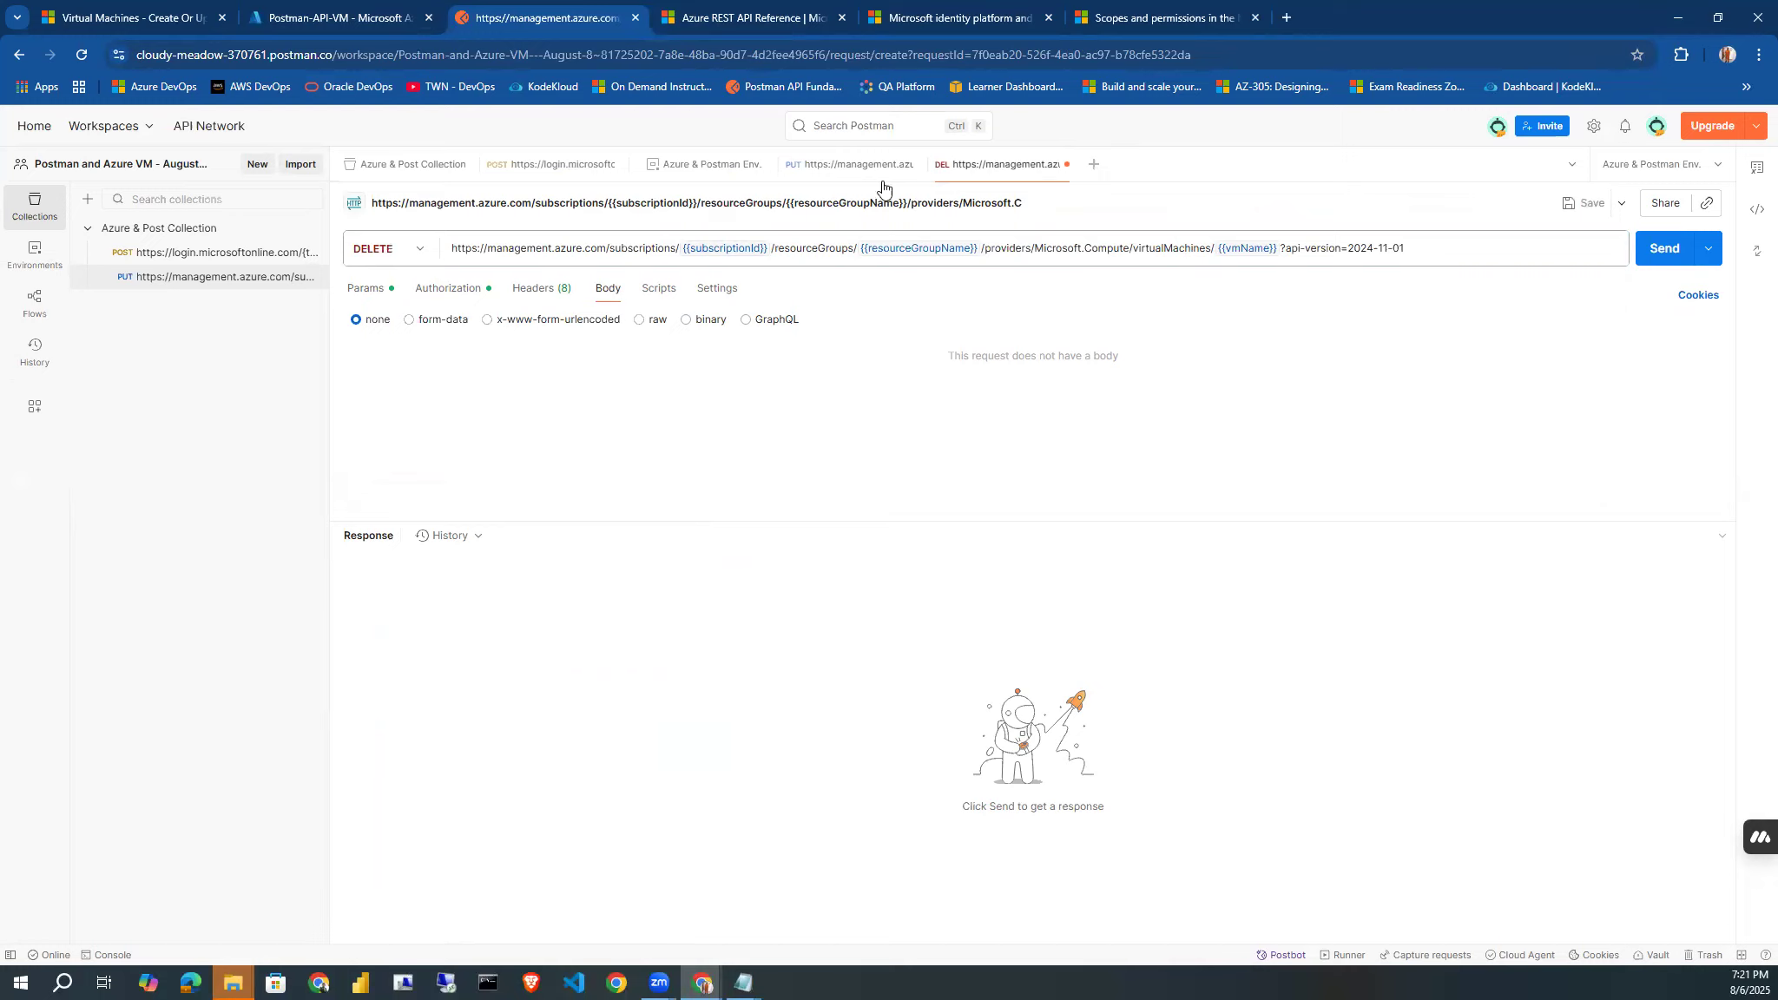
{"action": "left_click", "coordinate": [1065, 167]}
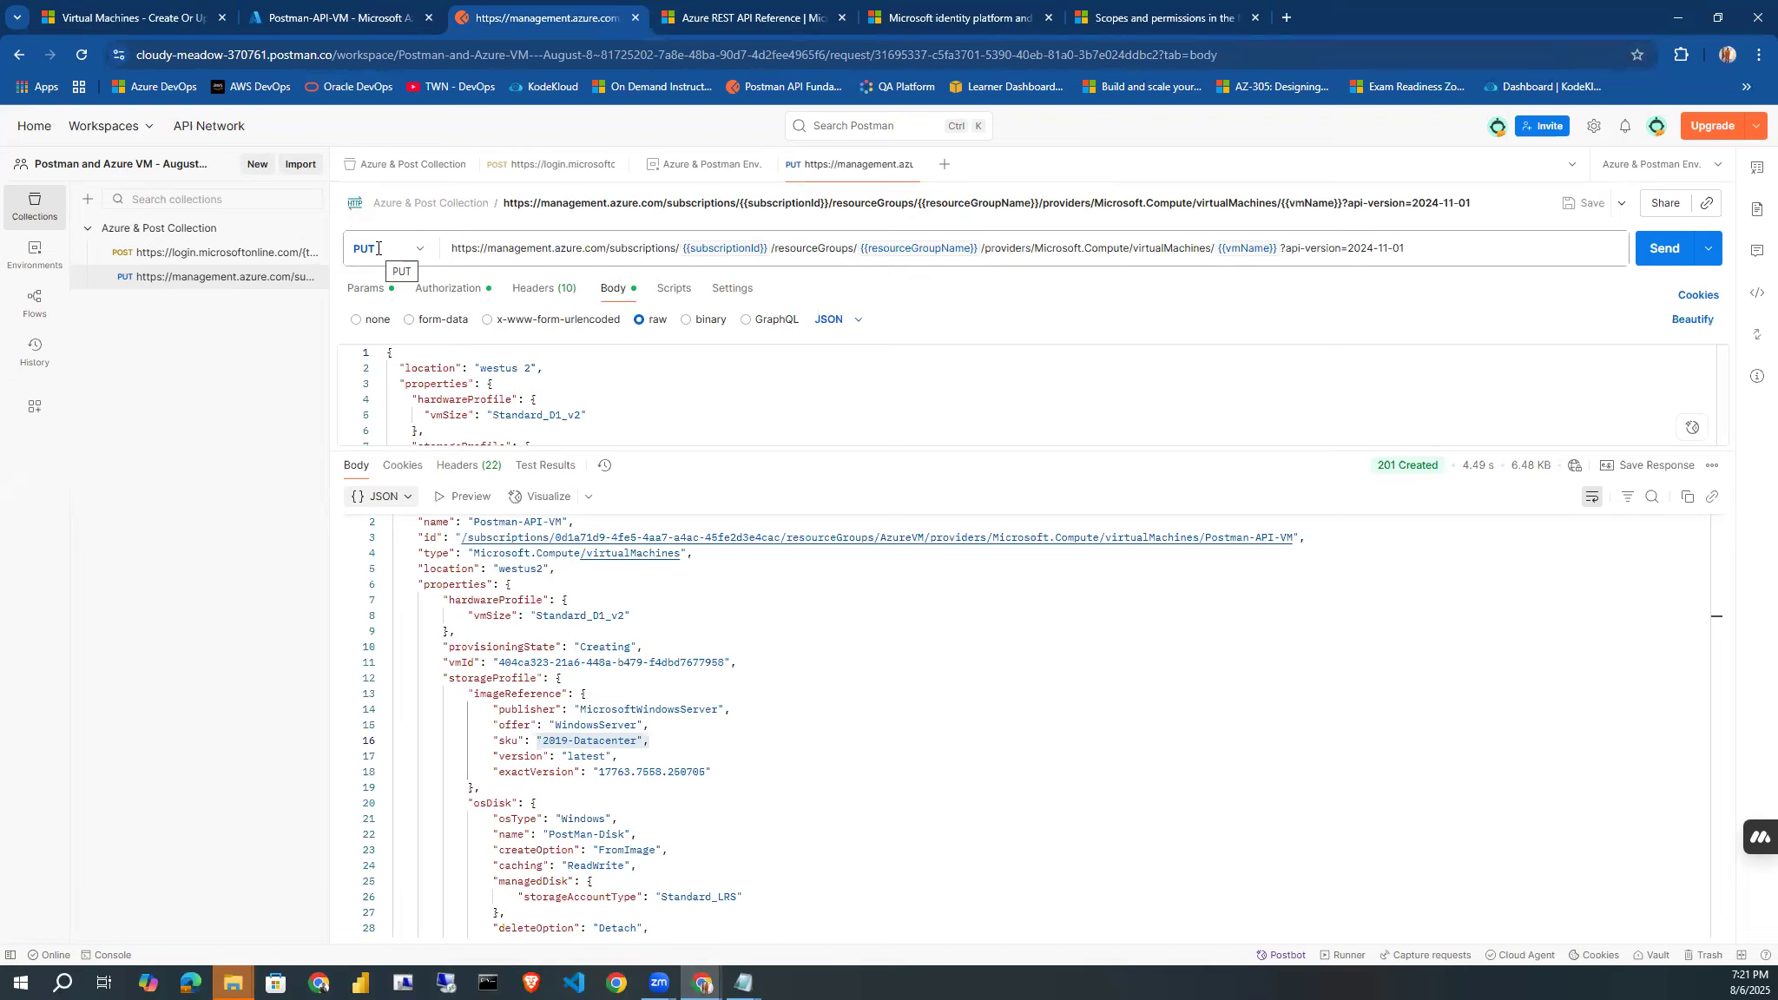
Change the existing PUT request's method to DELETE, send it to delete the Postman-API-VM virtual machine, and check the response status.
{"action": "left_click", "coordinate": [334, 17]}
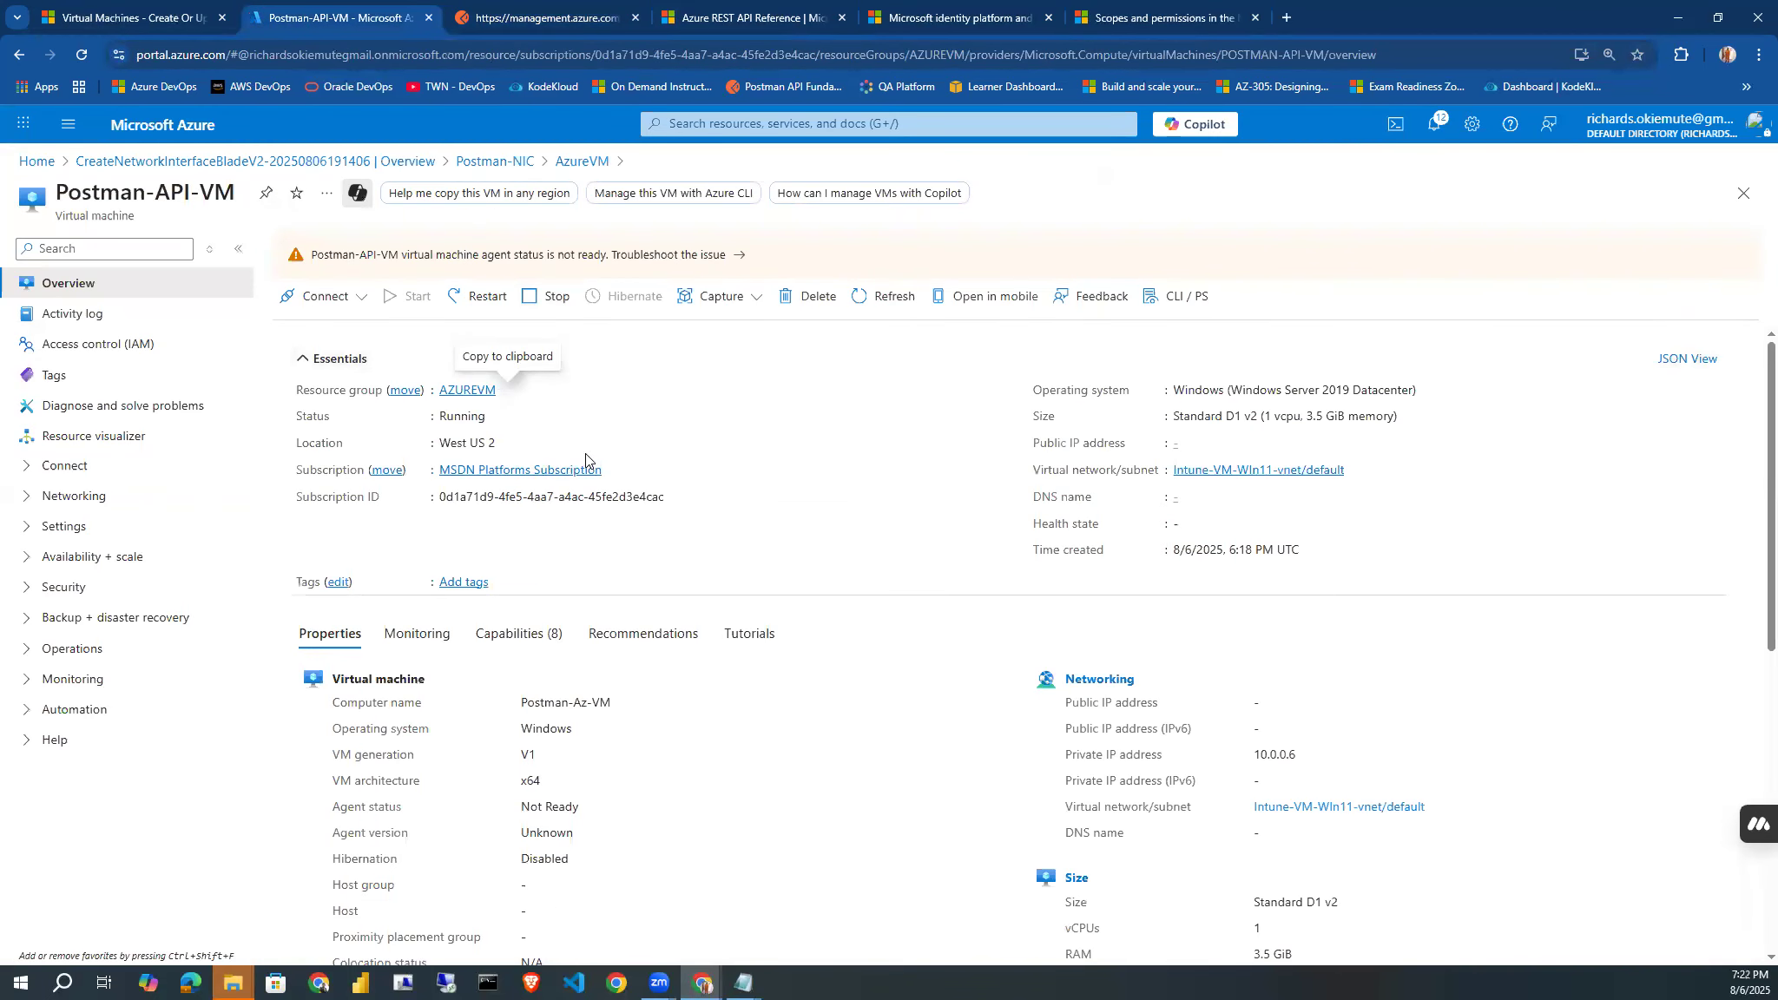
{"action": "left_click", "coordinate": [525, 17]}
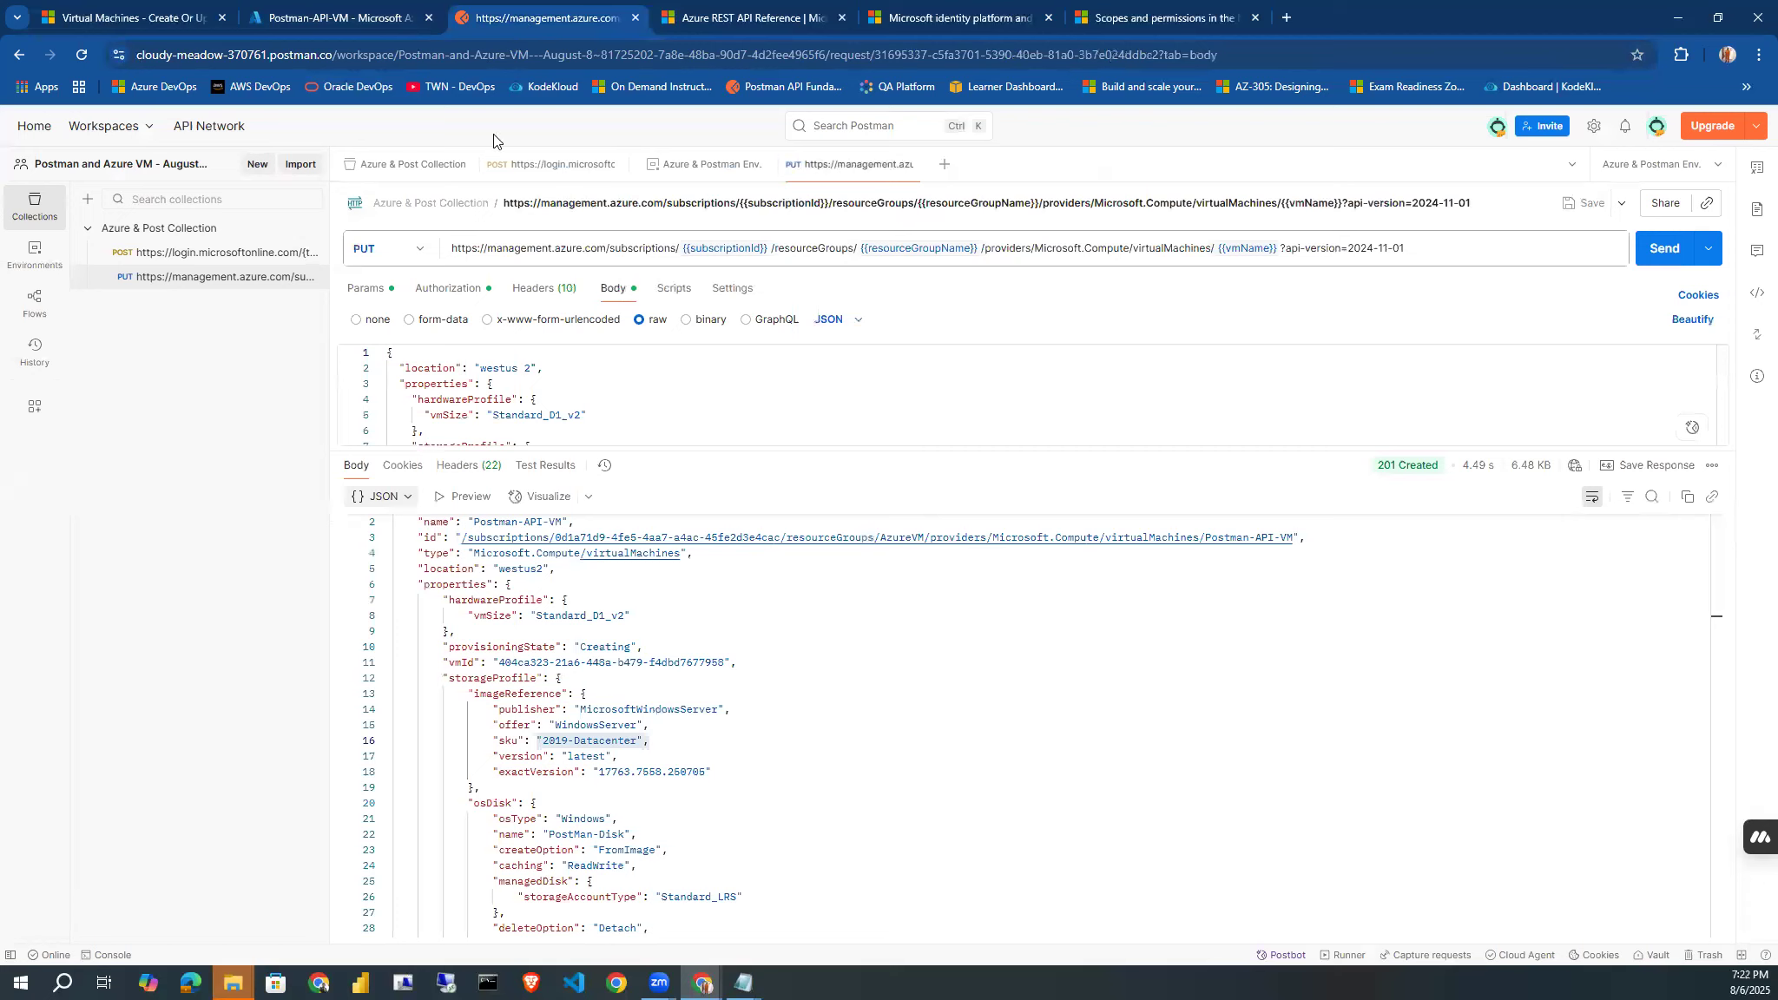
{"action": "left_click", "coordinate": [423, 251]}
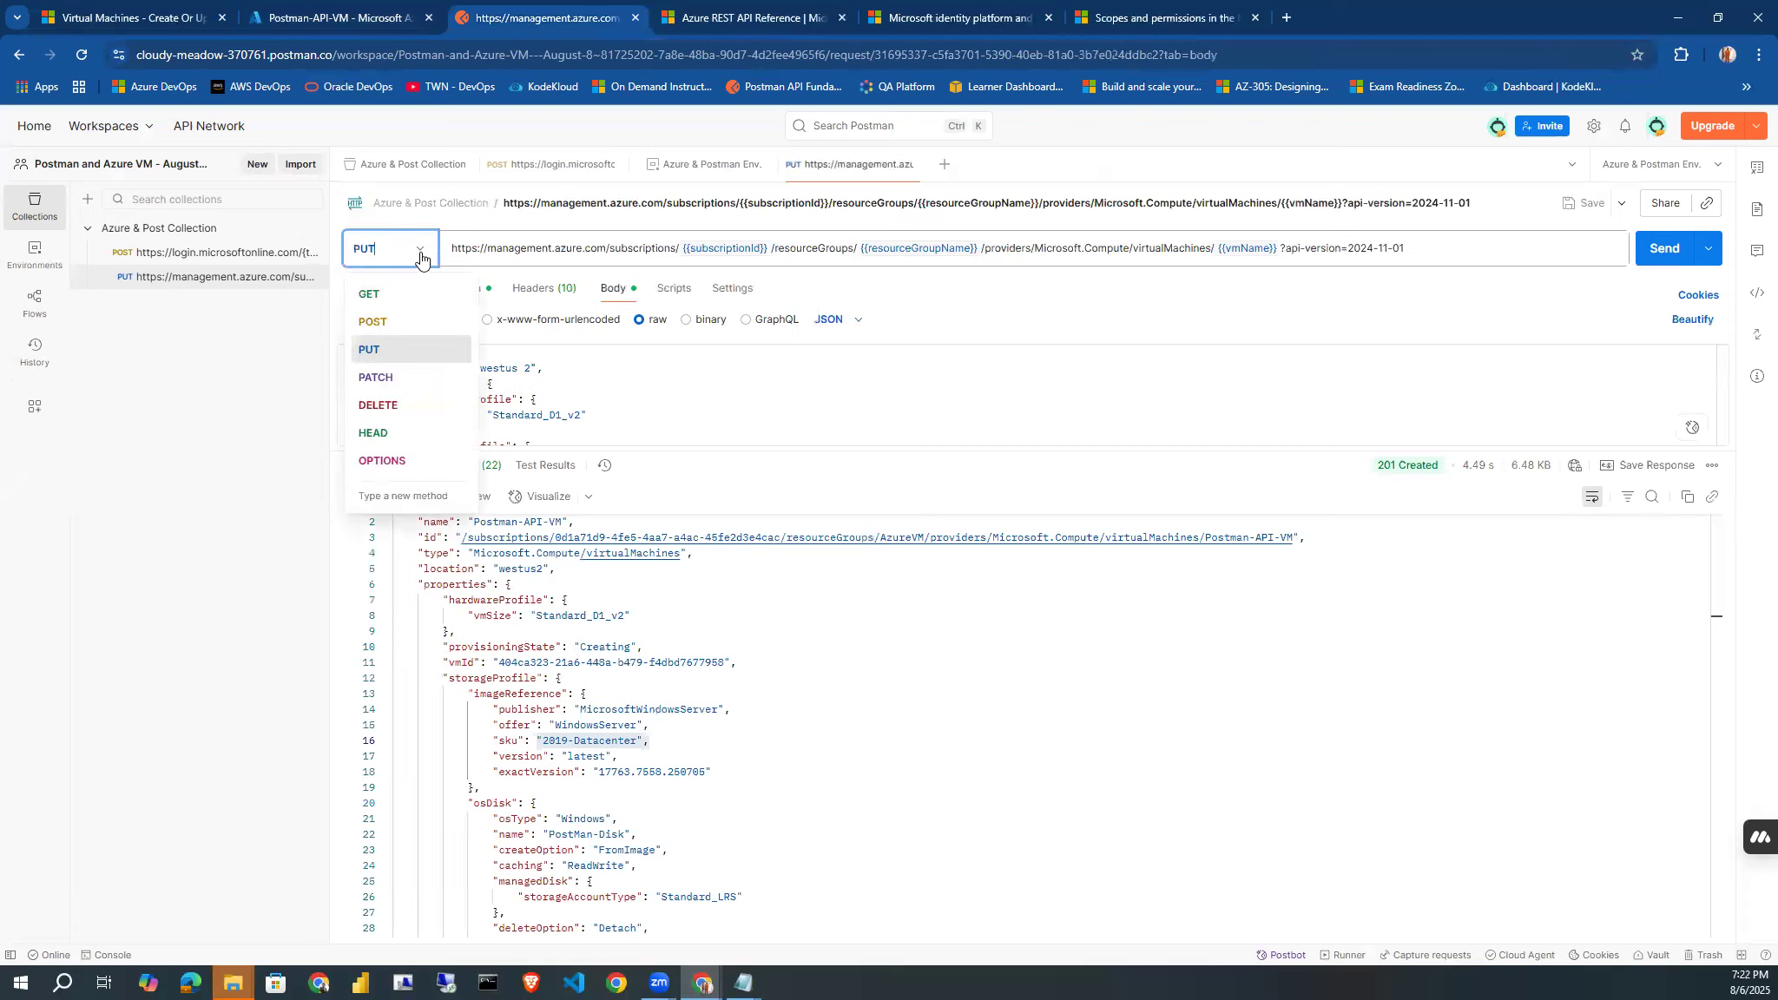
{"action": "left_click", "coordinate": [372, 405]}
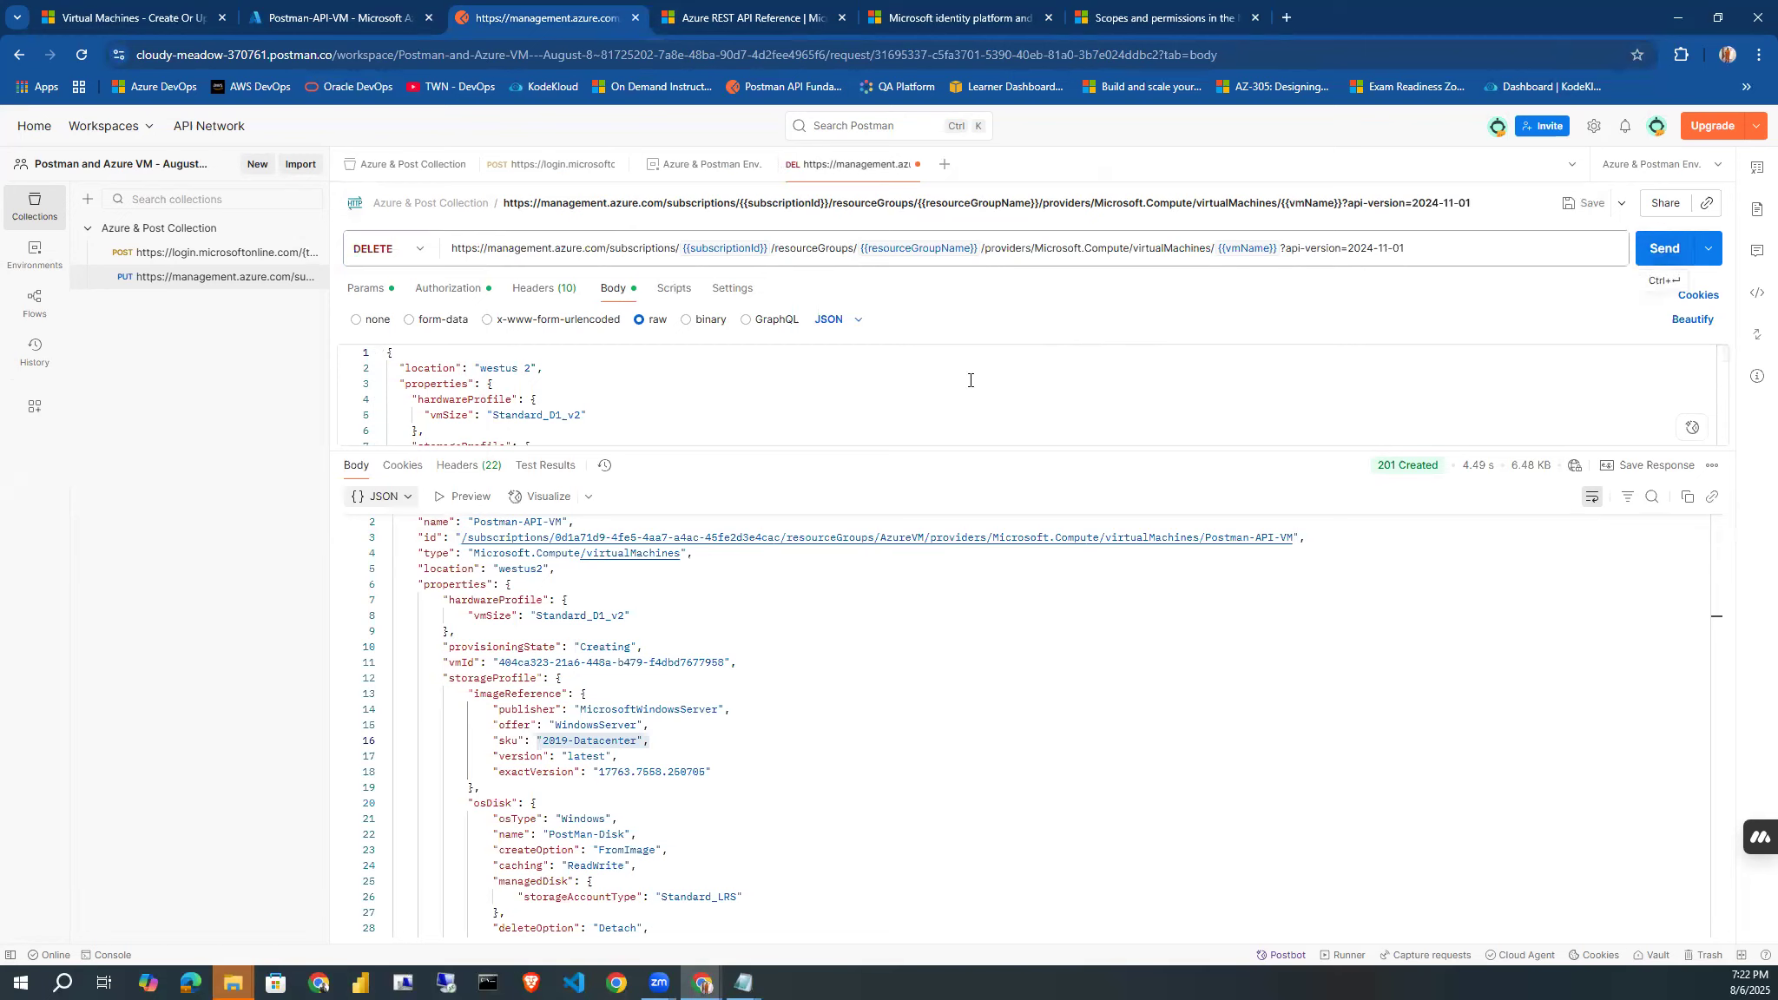
{"action": "left_click", "coordinate": [1669, 266]}
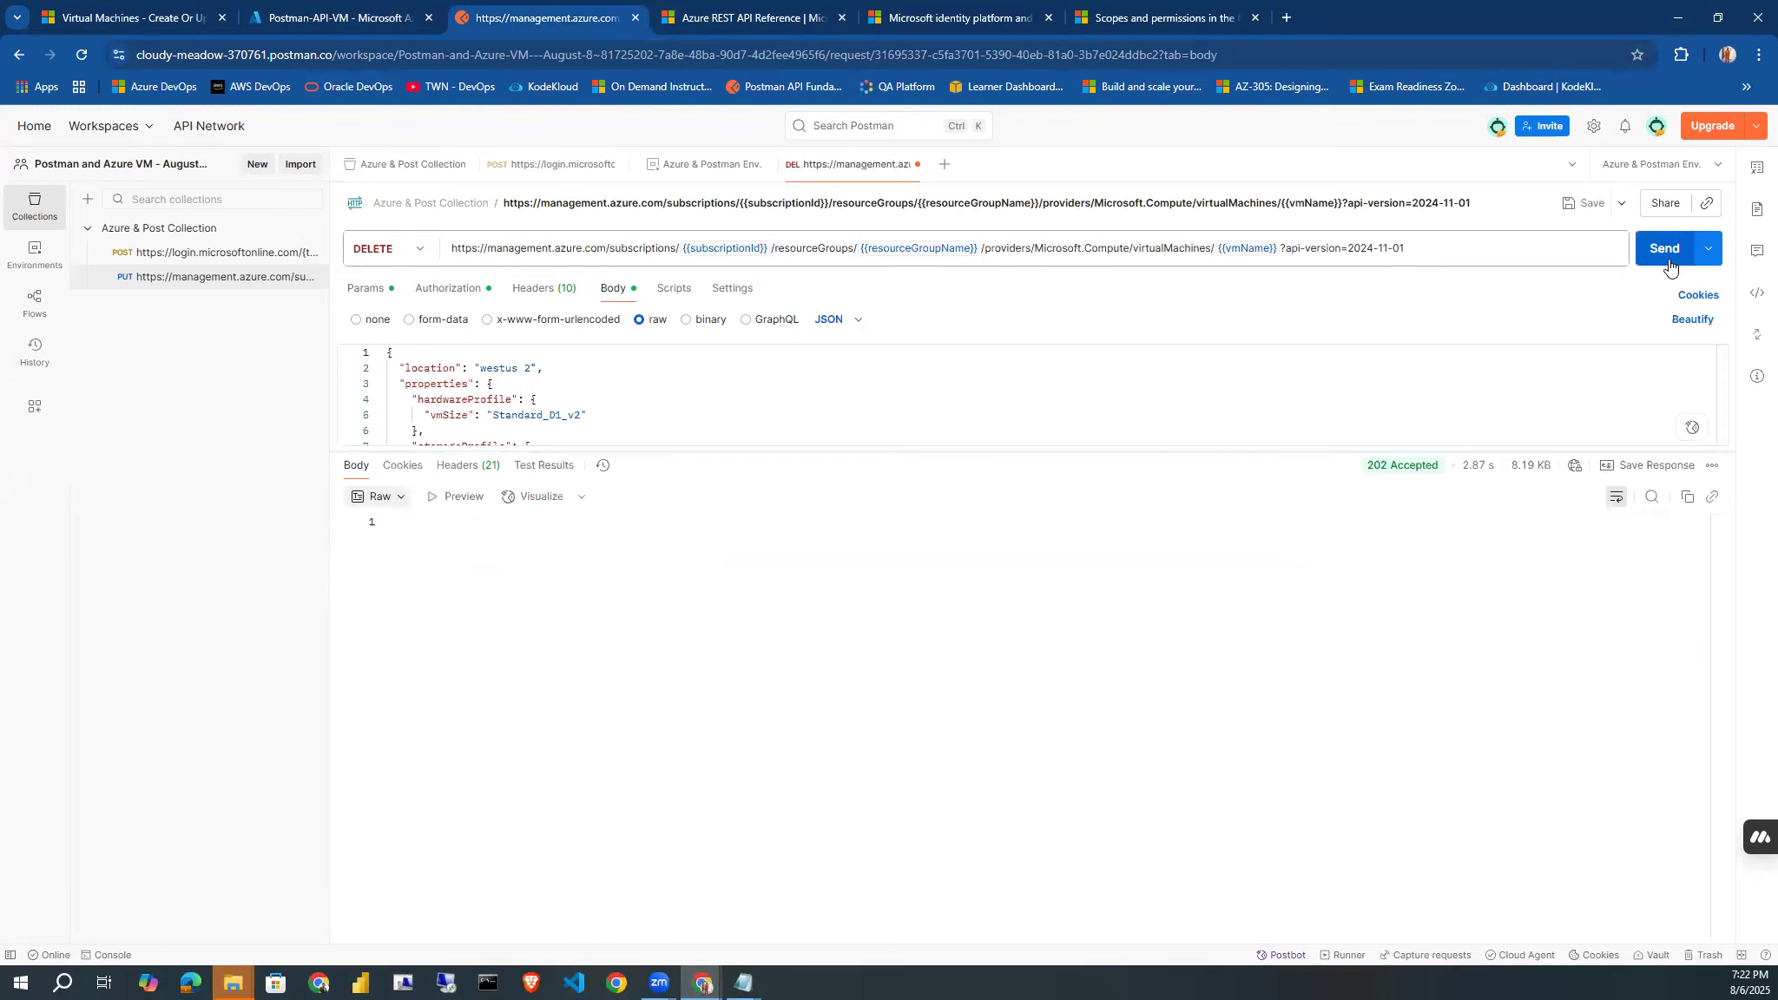
{"action": "mouse_move", "coordinate": [1391, 474]}
{"action": "left_click_drag", "start_coordinate": [1391, 473], "coordinate": [1403, 472]}
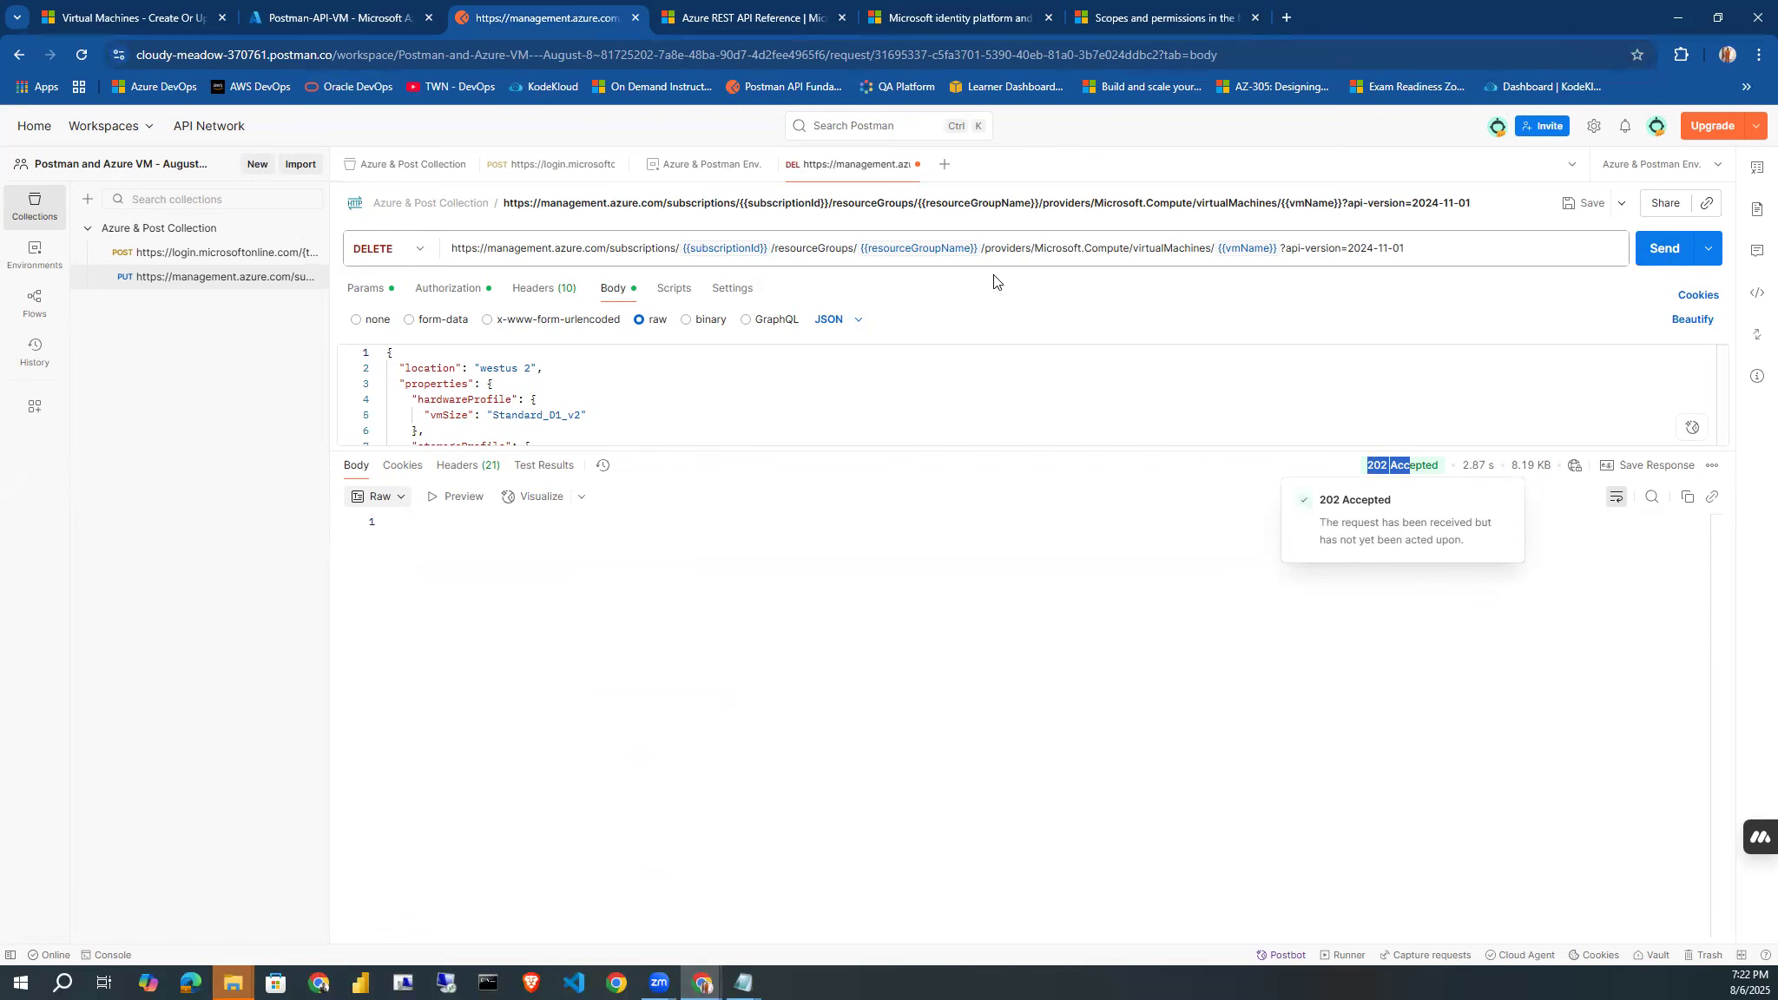
In the Azure portal, refresh the Postman-API-VM page and the AzureVM resource group's virtual machine list to check the deletion.
{"action": "left_click", "coordinate": [334, 15]}
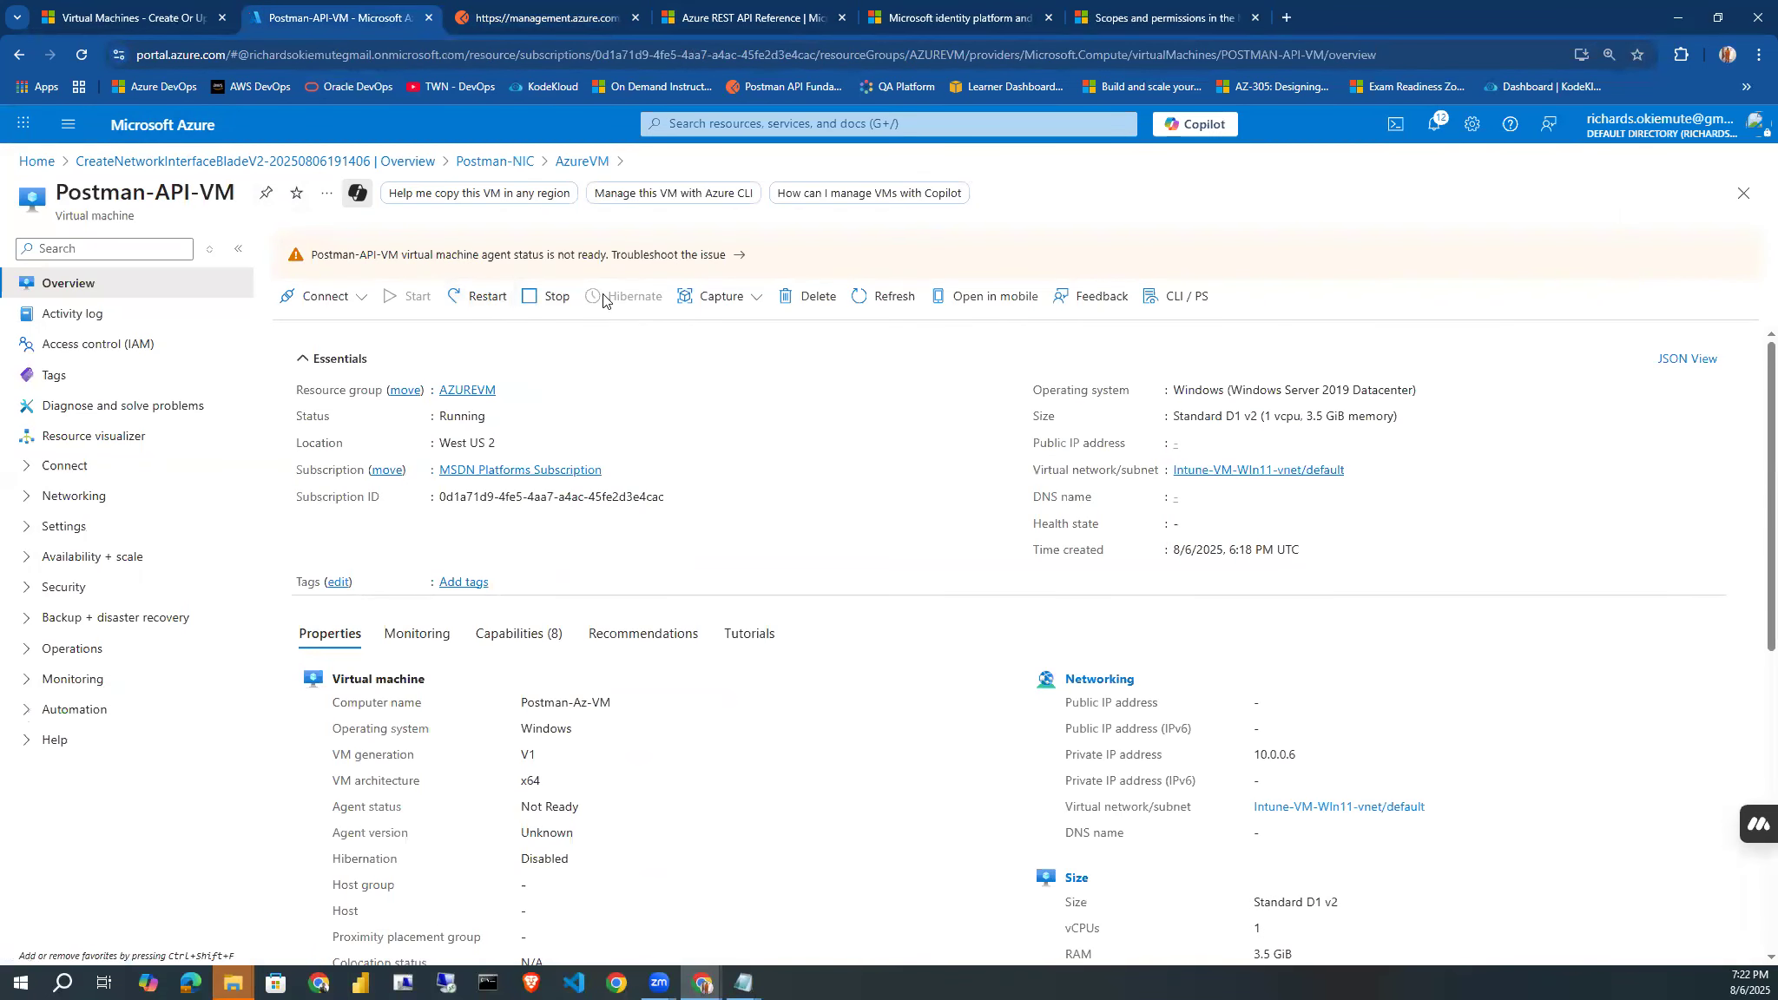
{"action": "left_click", "coordinate": [869, 299]}
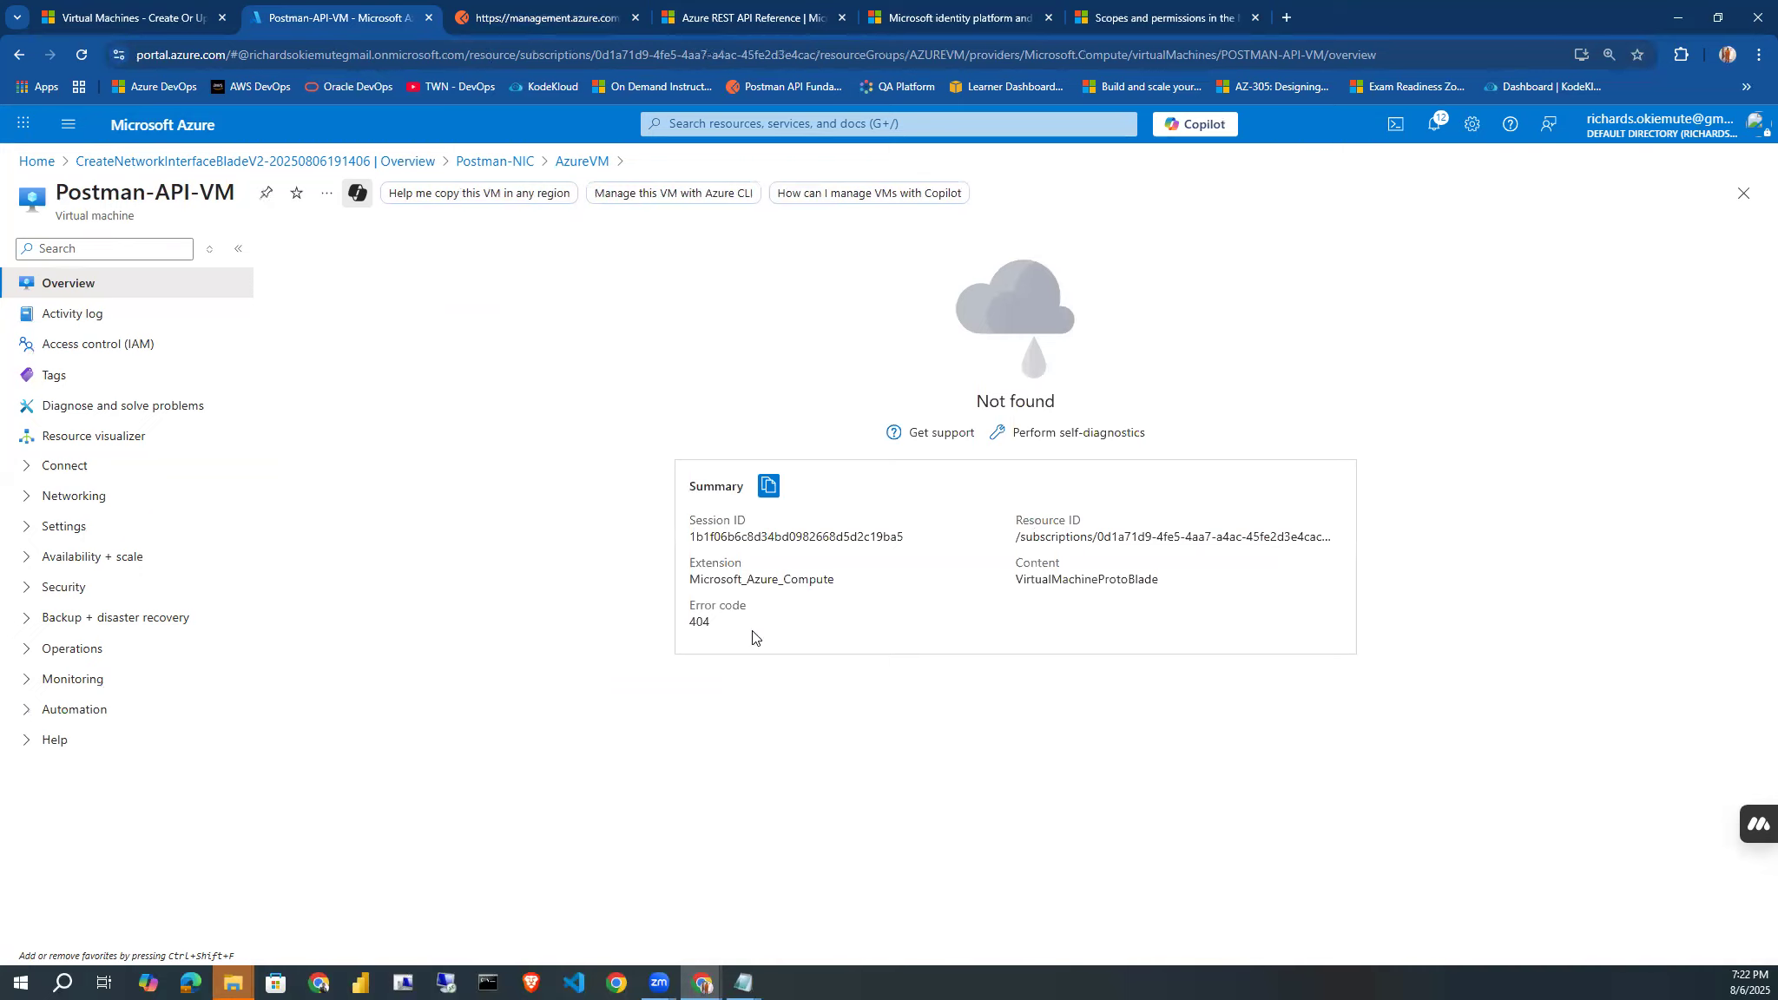
{"action": "left_click_drag", "start_coordinate": [719, 627], "coordinate": [673, 625]}
{"action": "left_click", "coordinate": [571, 164]}
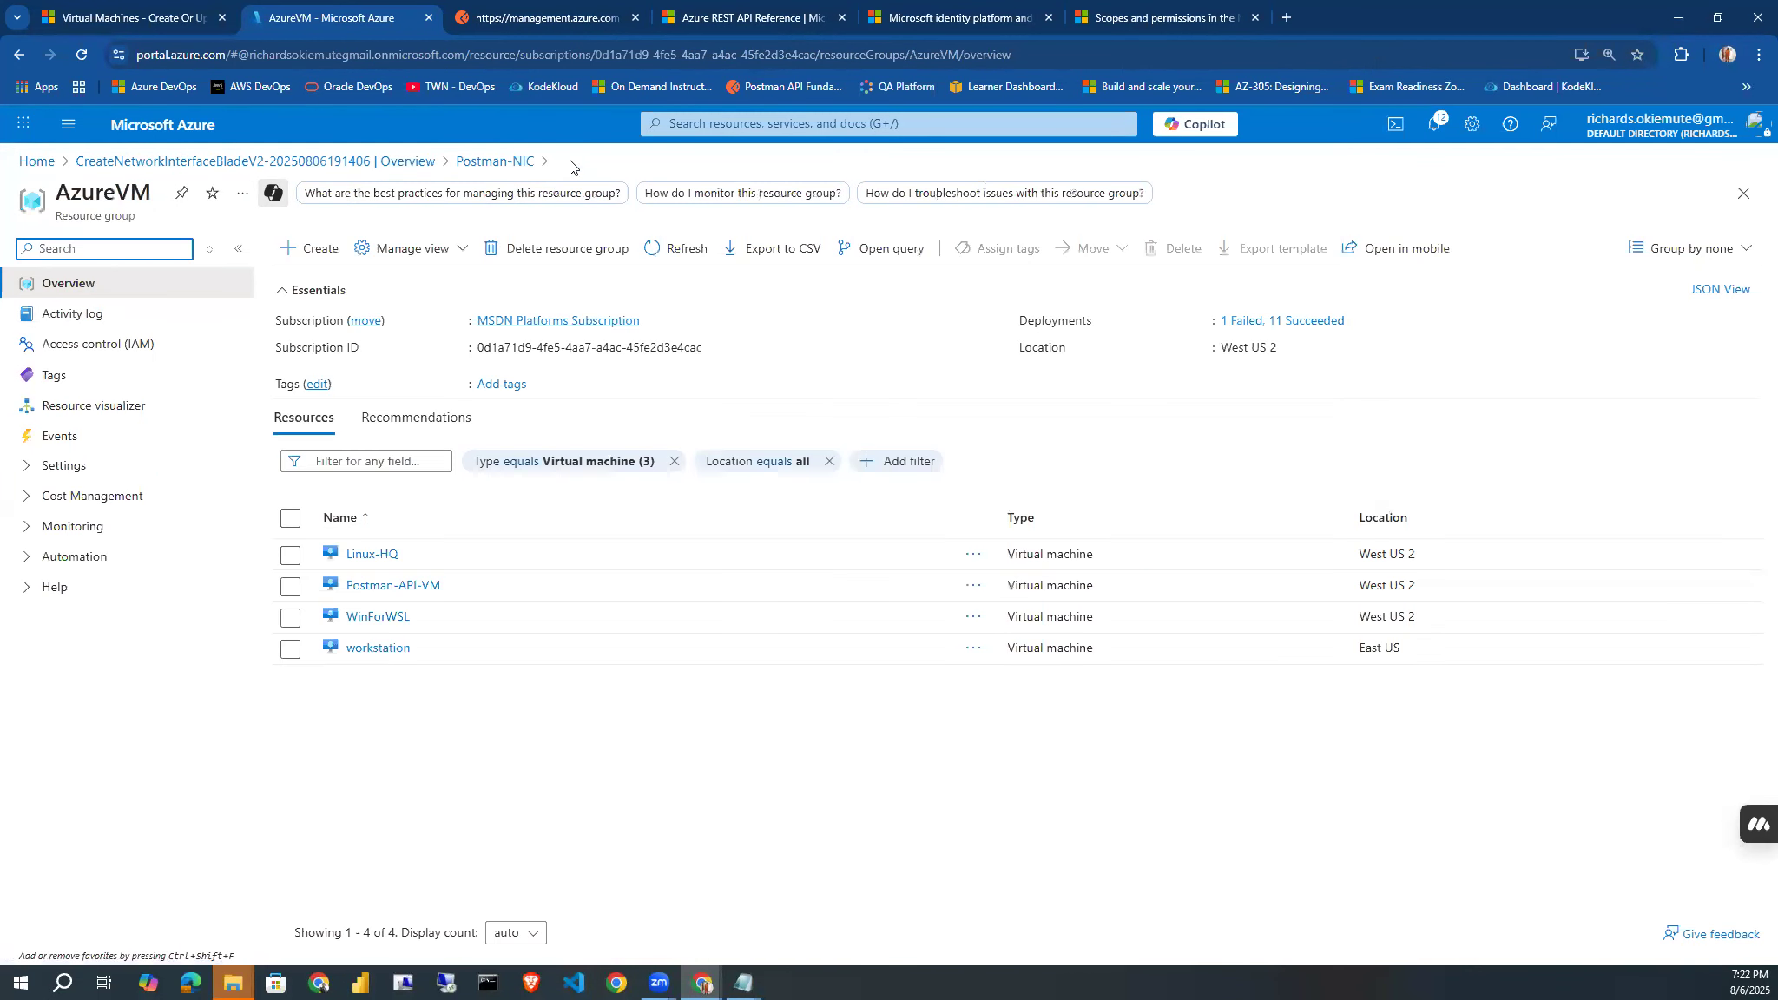
{"action": "left_click", "coordinate": [653, 248]}
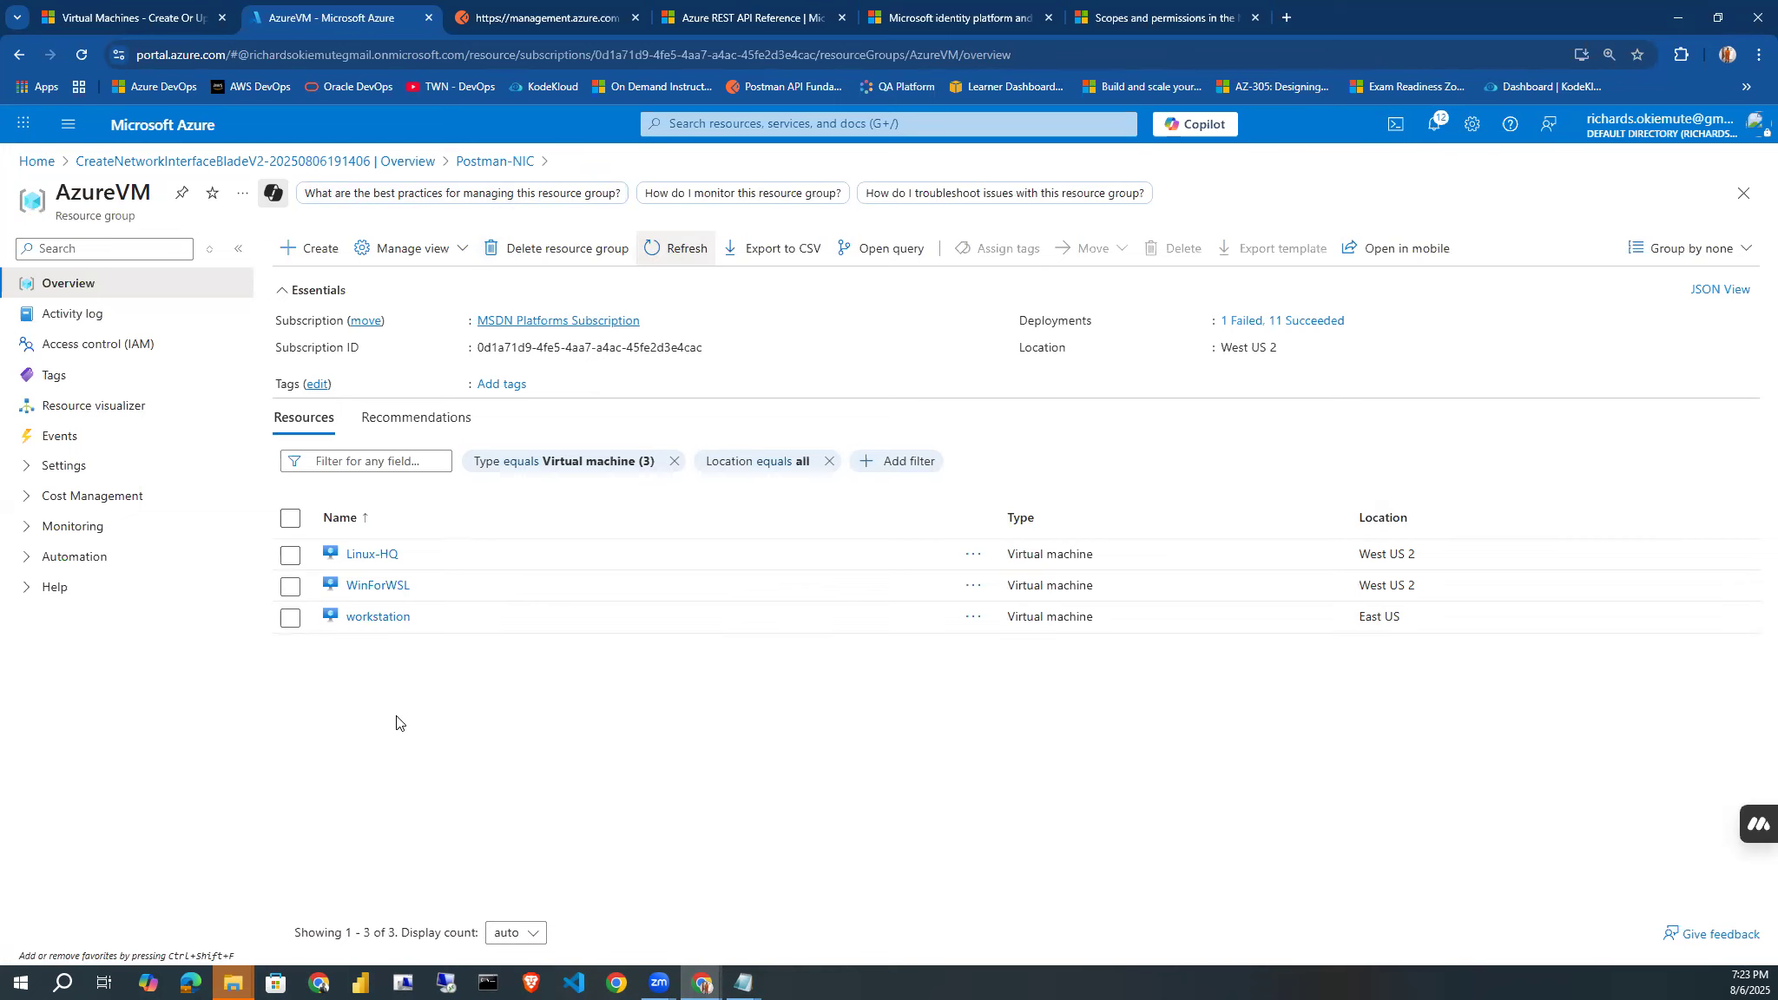
Back in Postman, set the management request's method to PUT and send it to recreate the virtual machine.
{"action": "left_click", "coordinate": [526, 26]}
{"action": "left_click", "coordinate": [419, 247]}
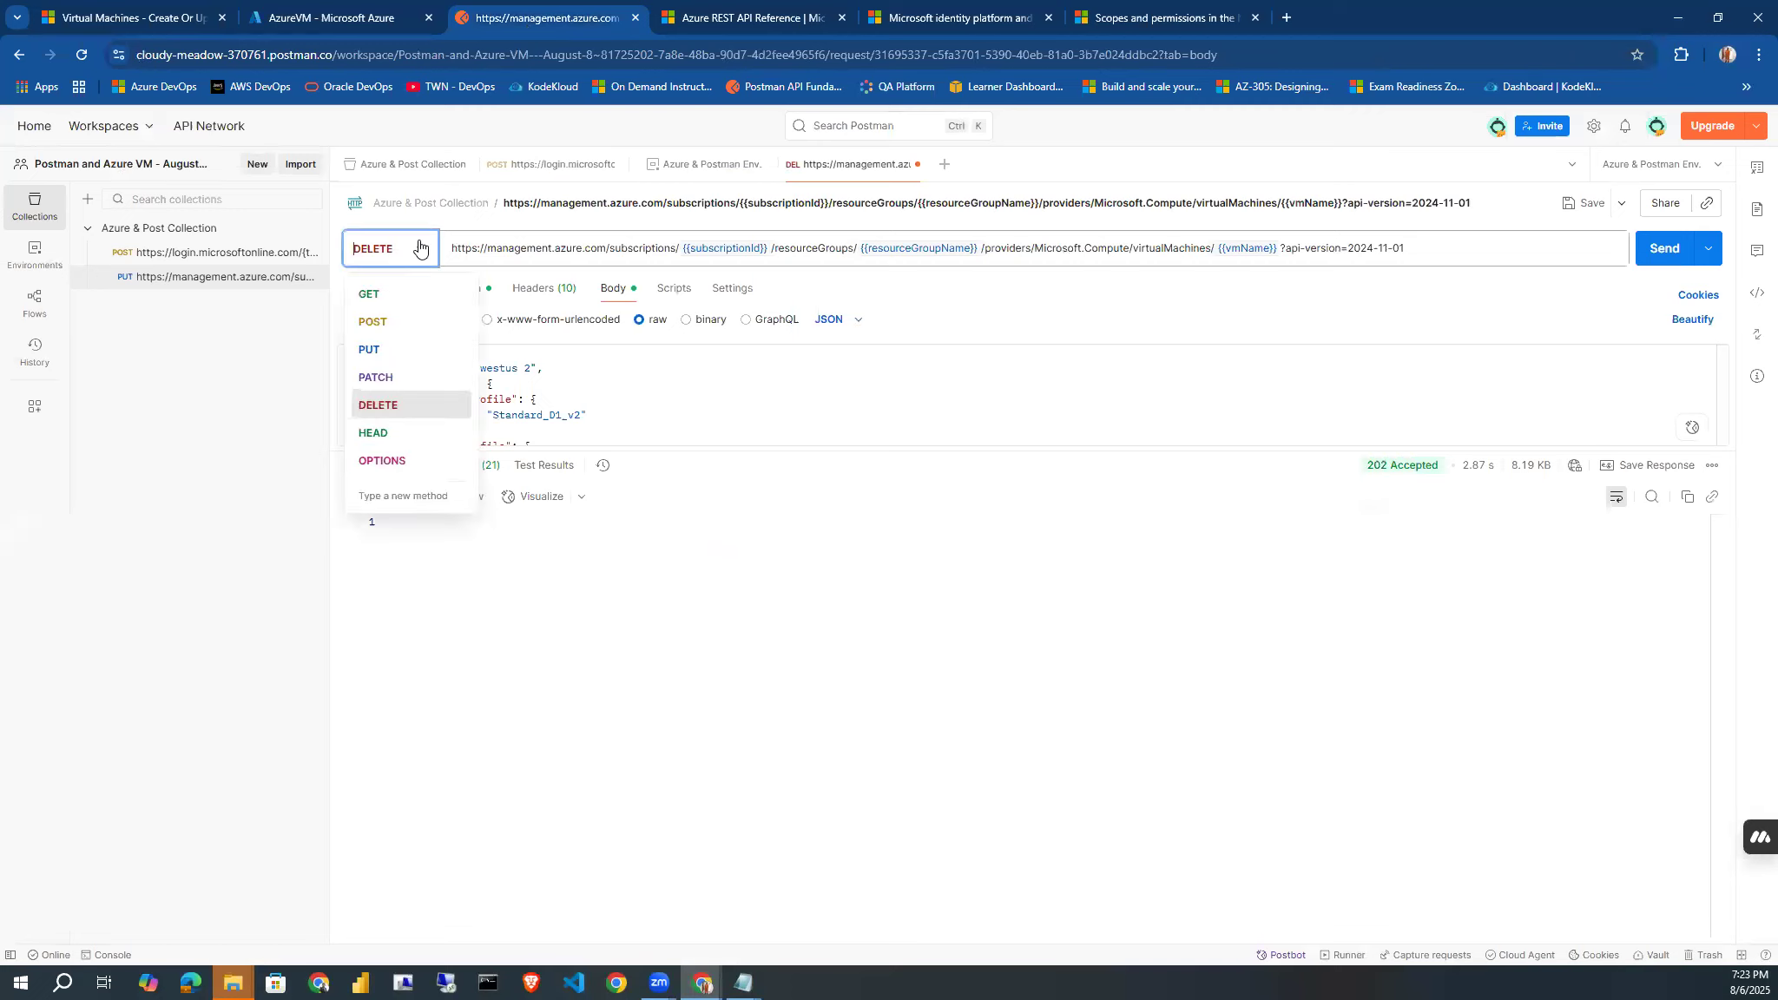
{"action": "left_click", "coordinate": [373, 349]}
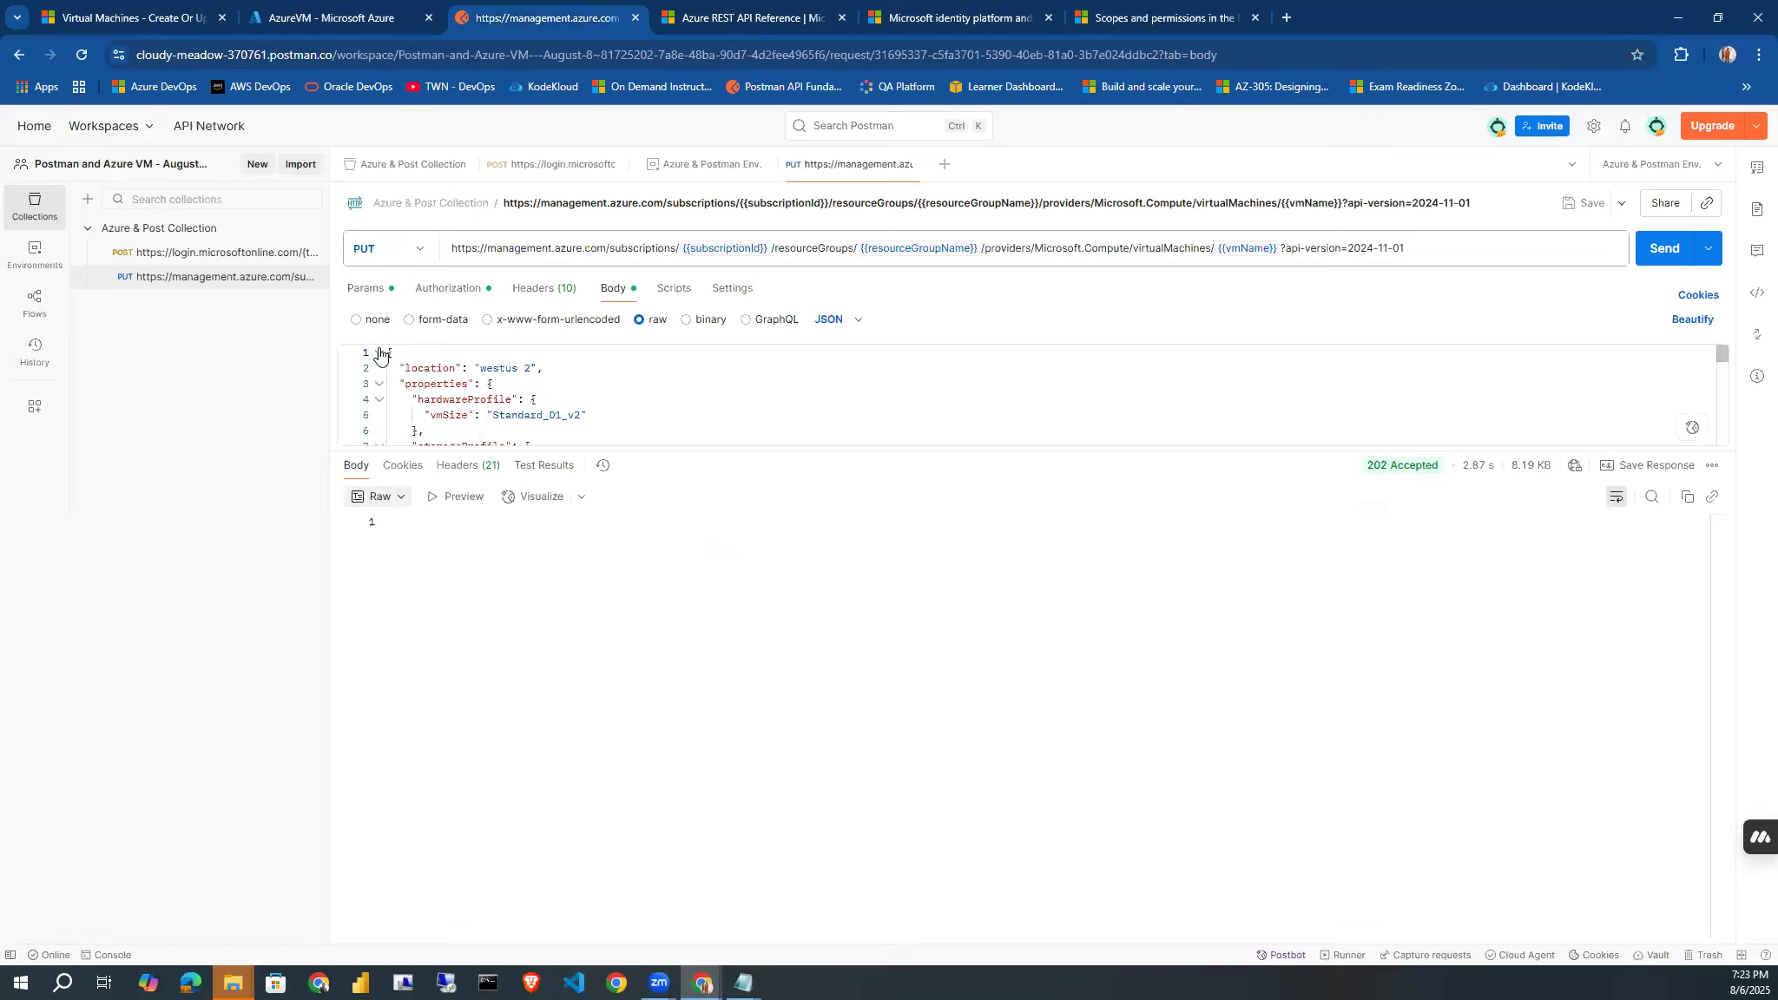
{"action": "left_click", "coordinate": [1652, 259]}
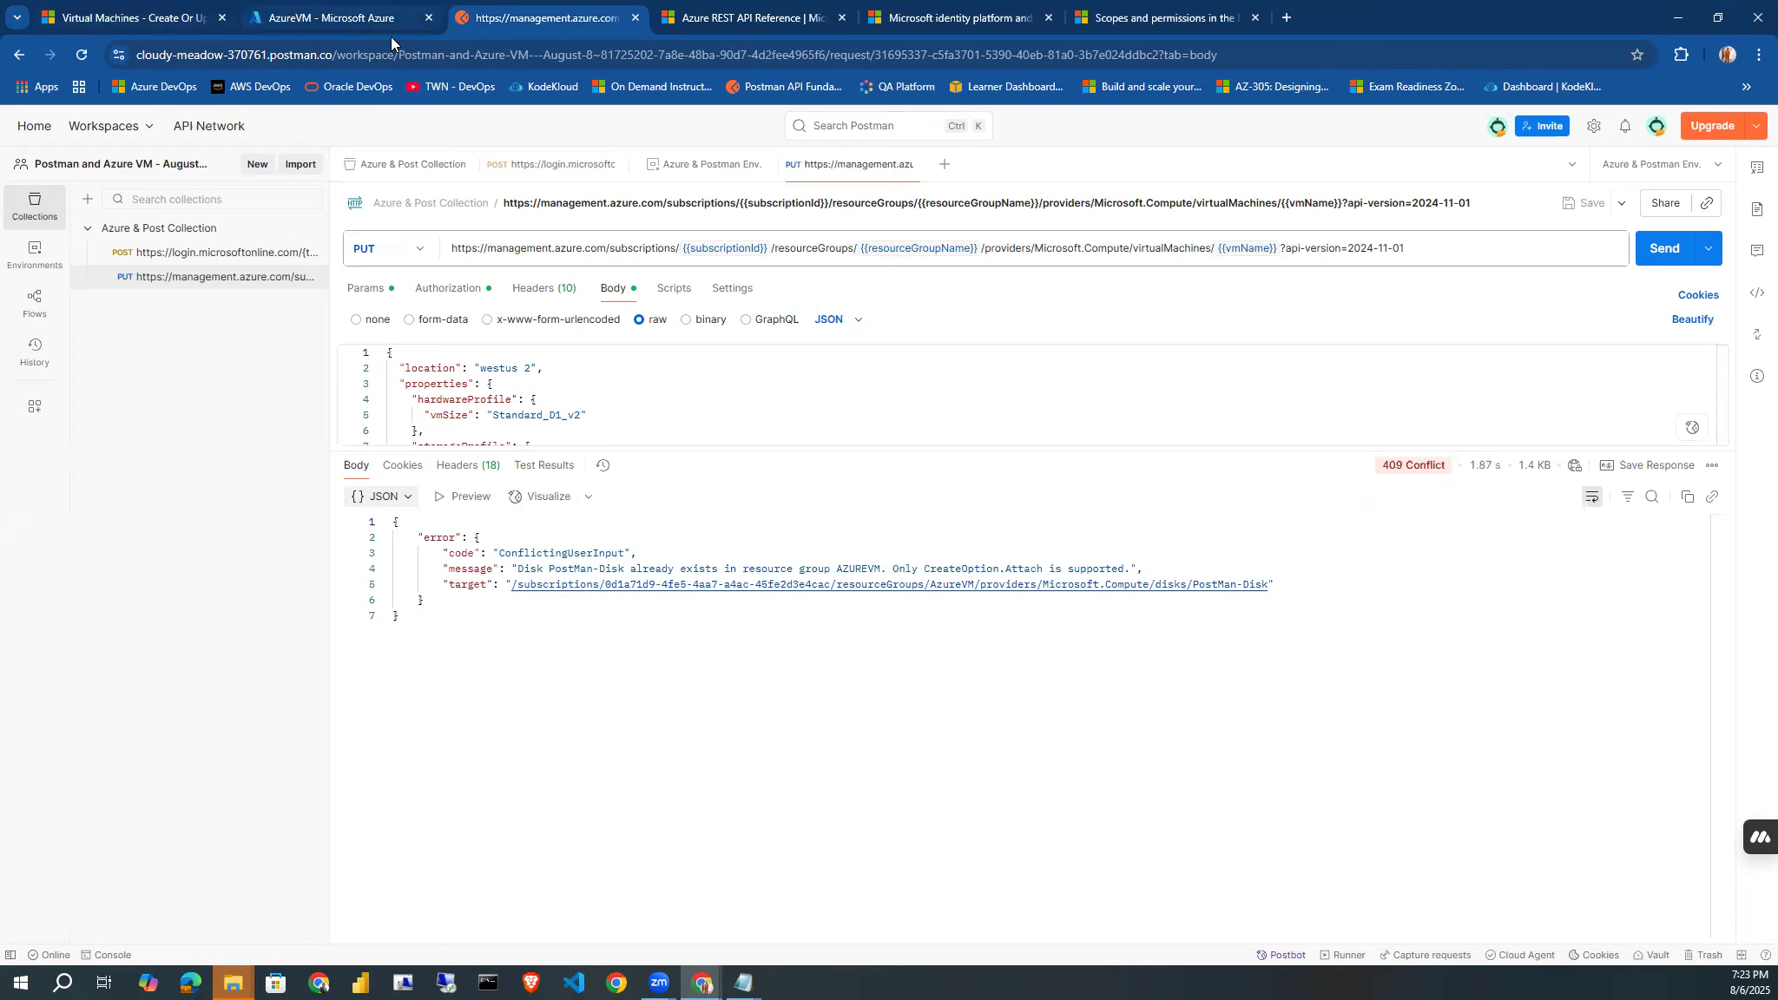
In the portal, remove the Type filter from the AzureVM resource list and delete the VMosdisk-PostMan disk.
{"action": "left_click", "coordinate": [360, 19]}
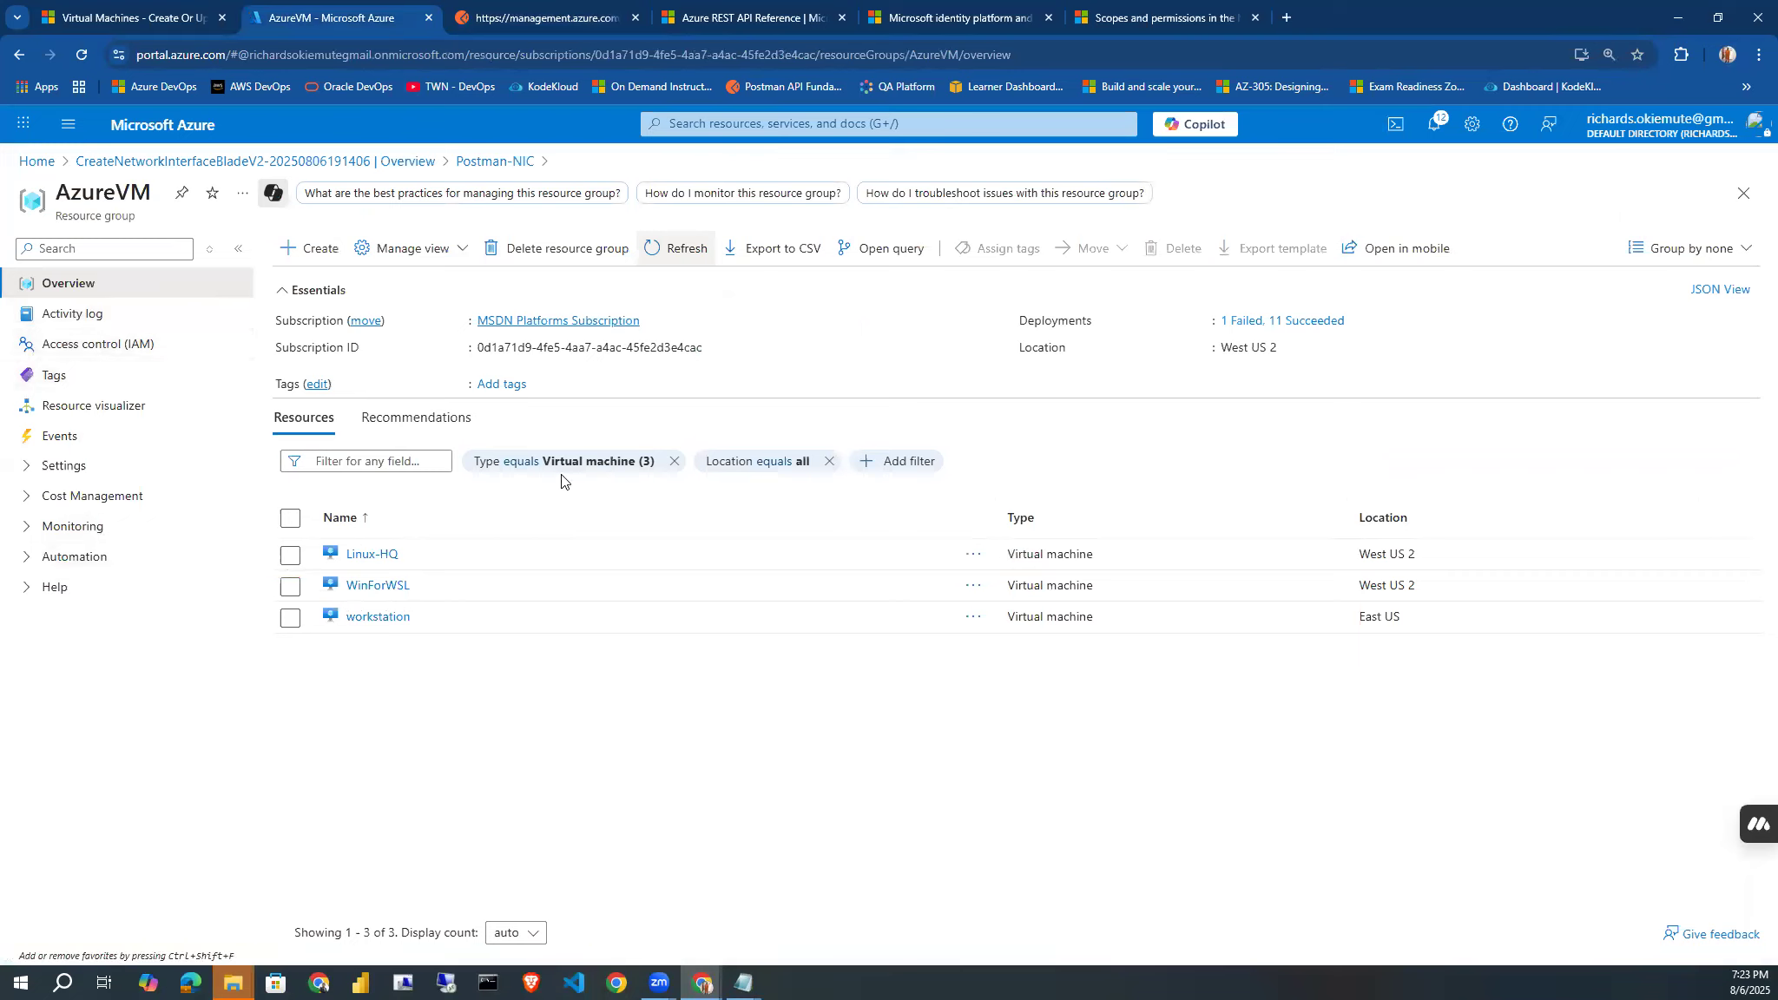
{"action": "left_click", "coordinate": [674, 461]}
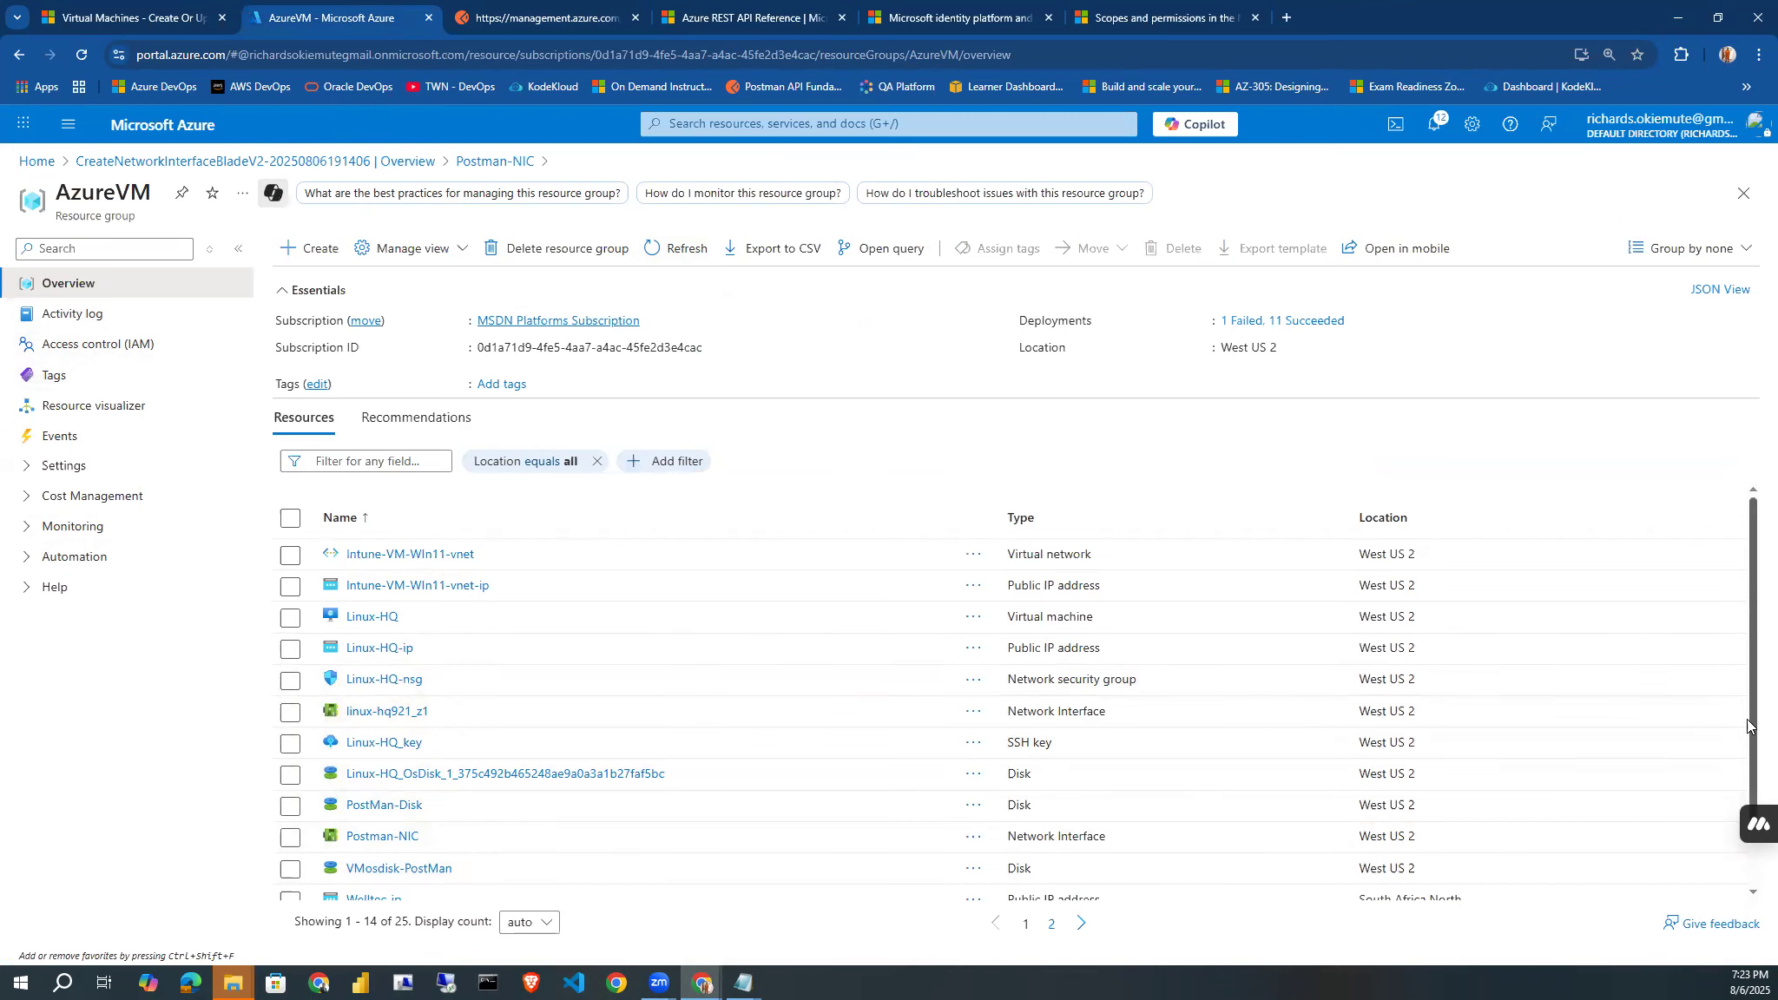
{"action": "scroll", "coordinate": [1750, 650], "scroll_direction": "down", "scroll_amount": 2}
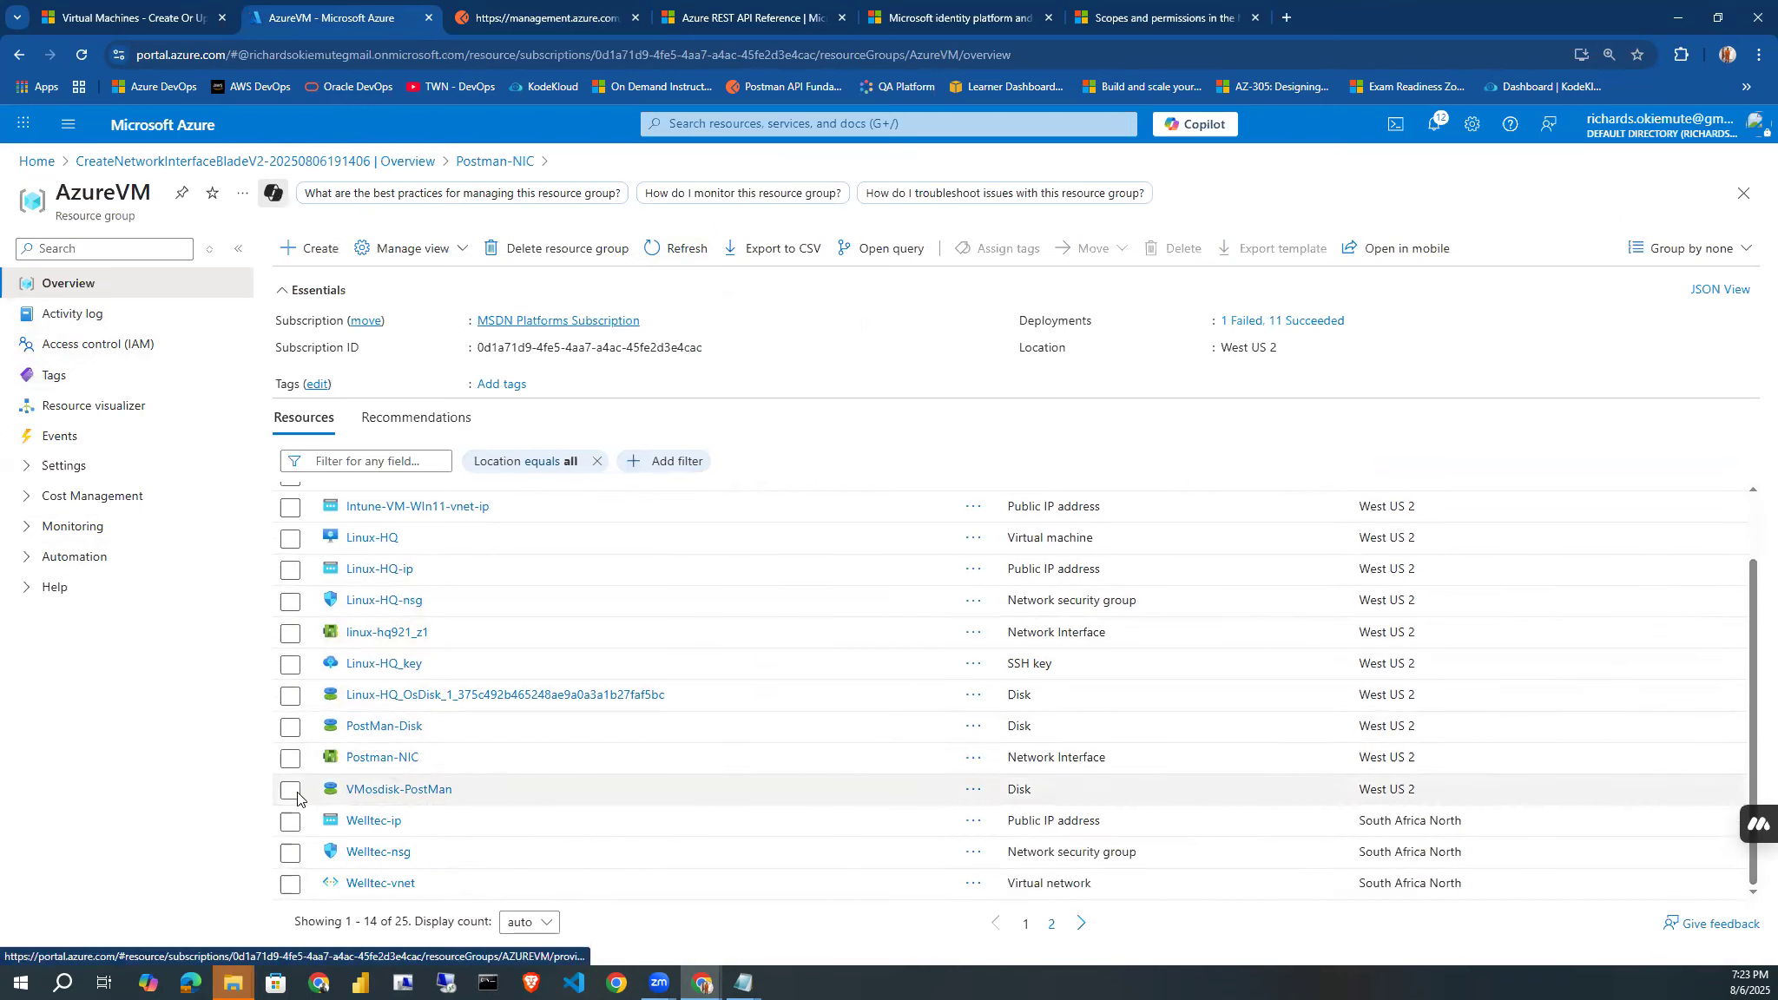
{"action": "left_click", "coordinate": [380, 796]}
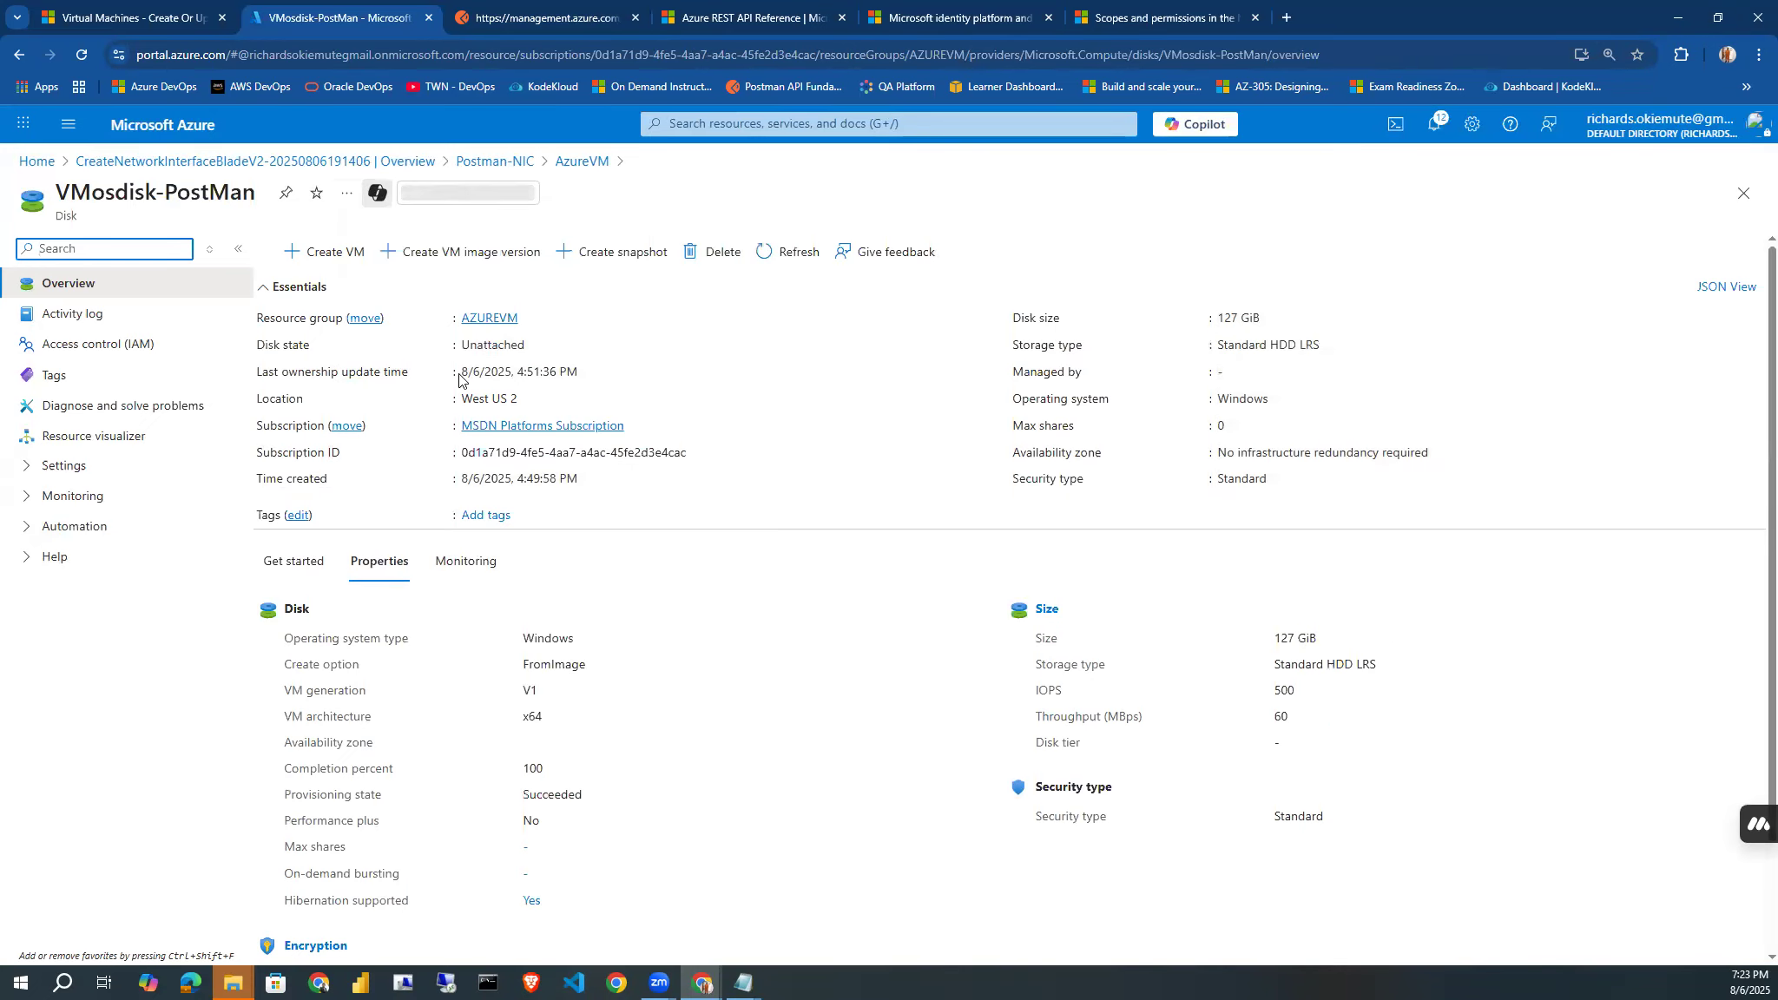
{"action": "left_click", "coordinate": [714, 254]}
{"action": "left_click", "coordinate": [321, 352]}
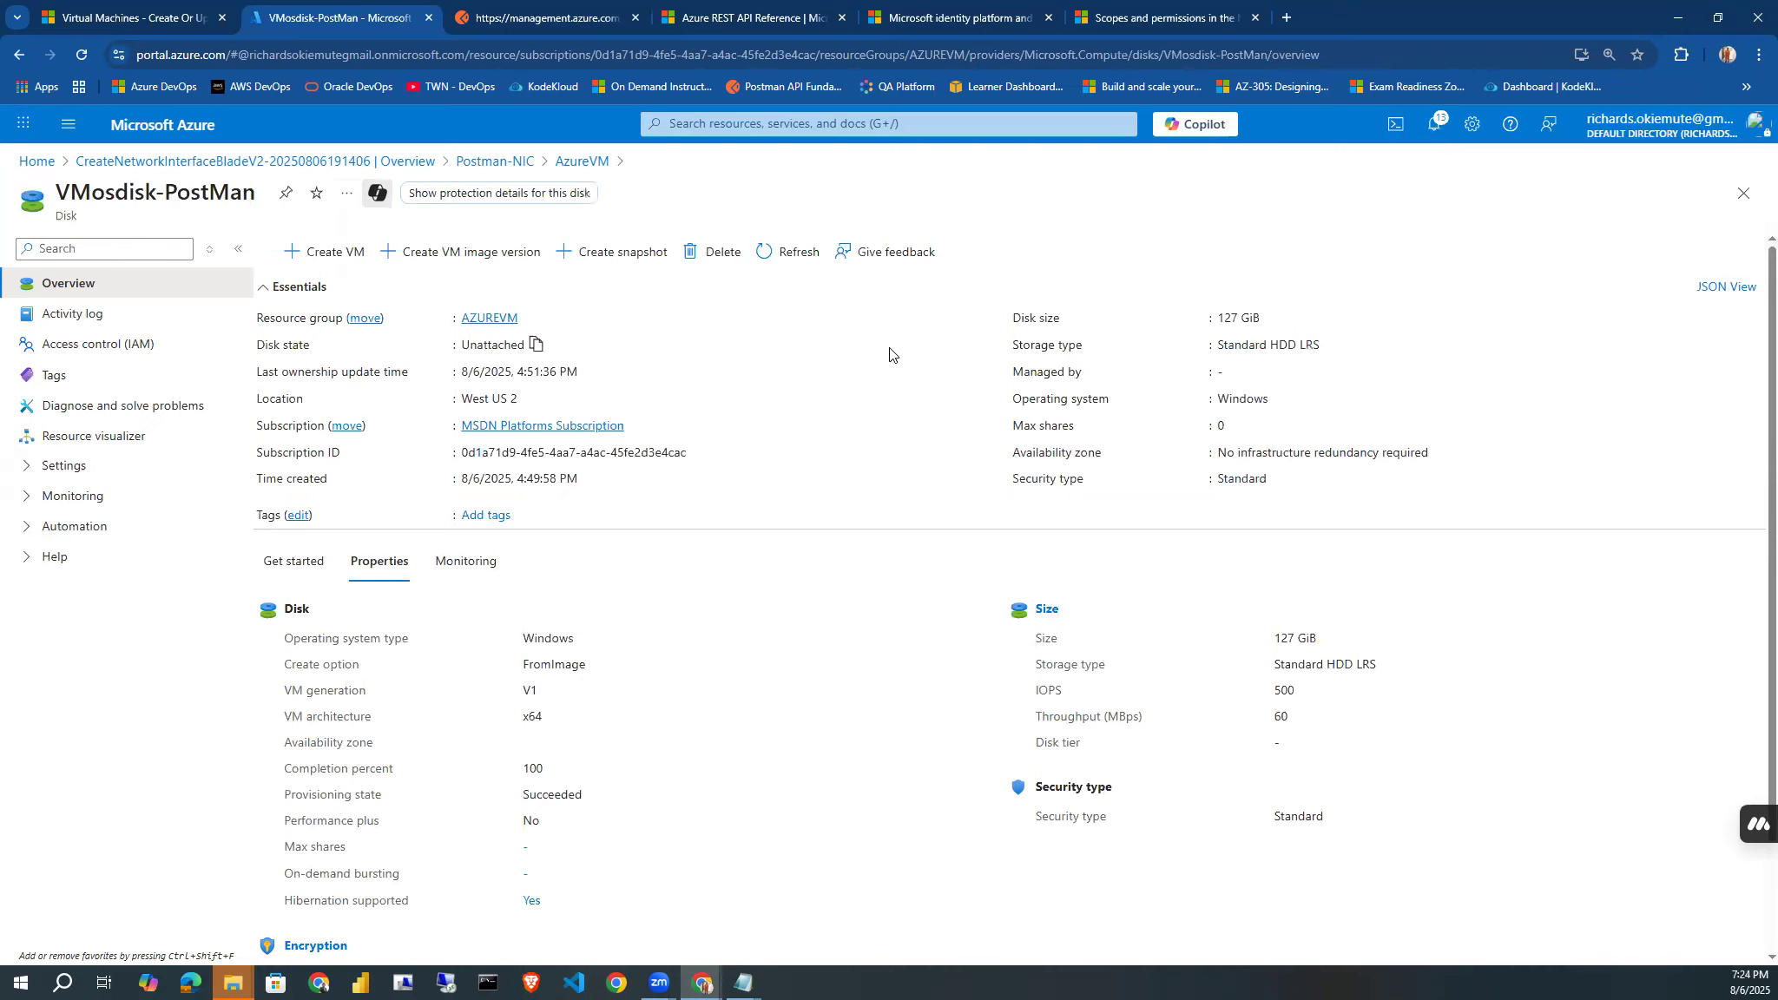
Return to the AzureVM resource group, reload its resource list, and check which Postman disks remain.
{"action": "left_click", "coordinate": [793, 252]}
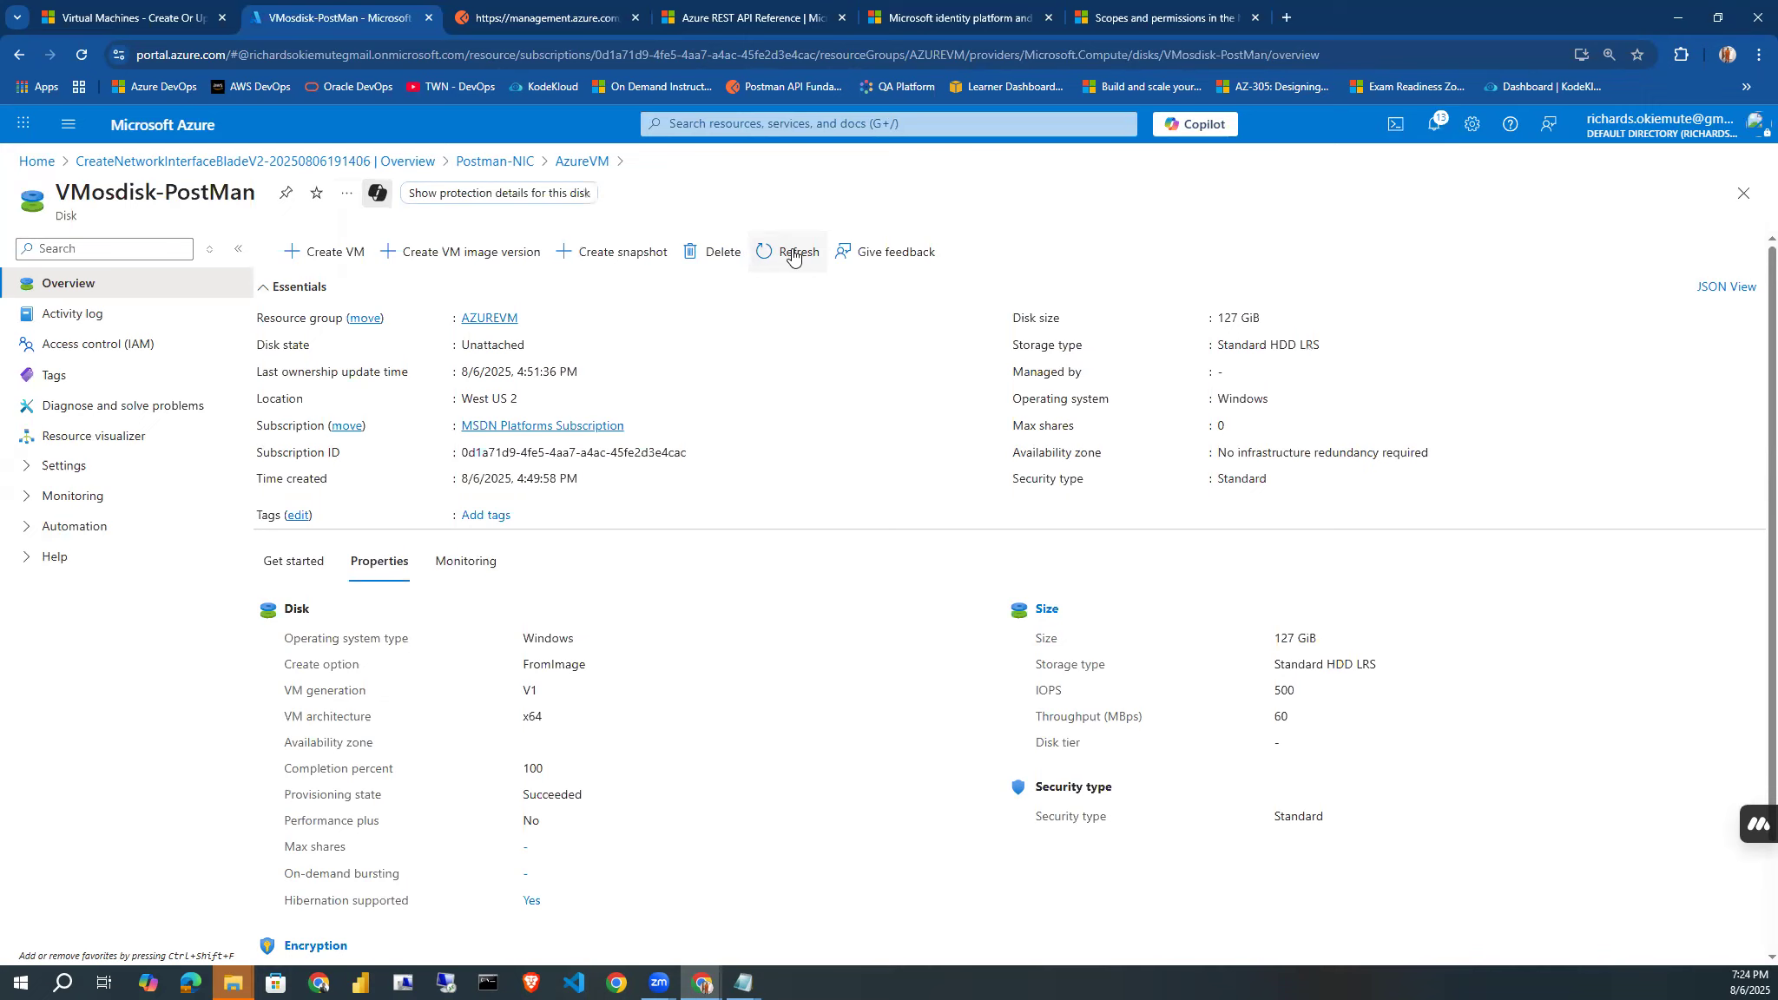
{"action": "left_click", "coordinate": [558, 166]}
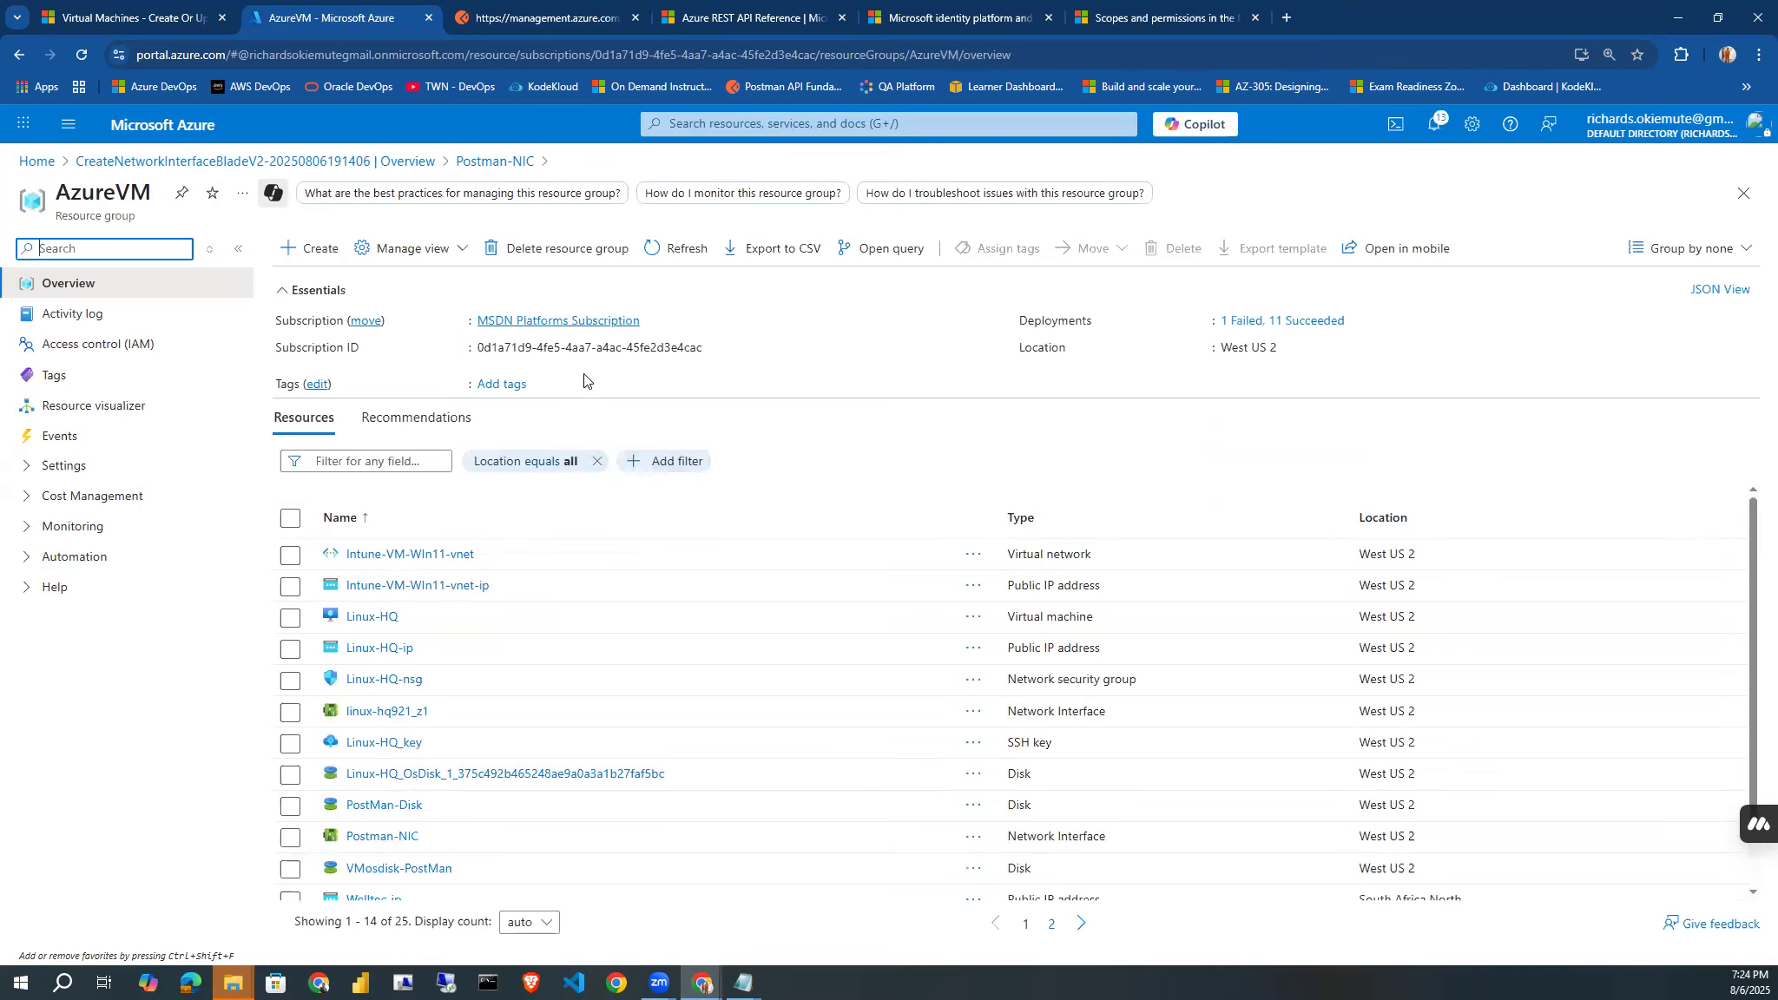
{"action": "left_click", "coordinate": [673, 250]}
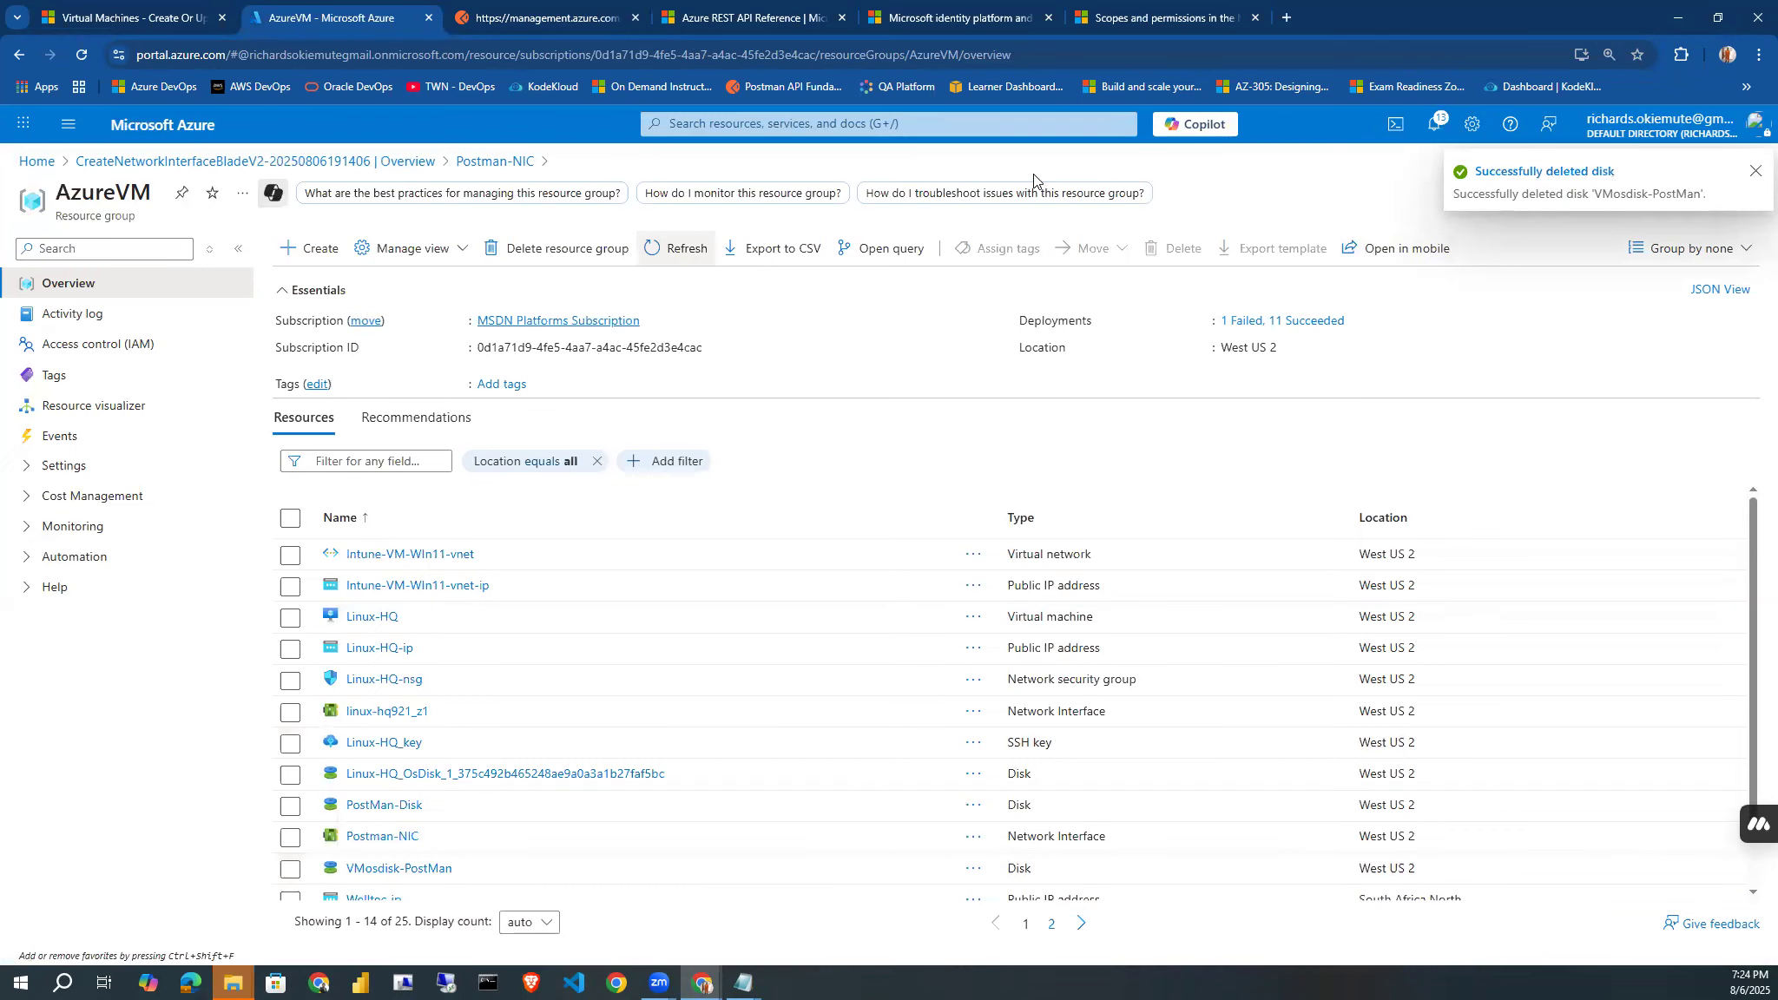
{"action": "left_click", "coordinate": [685, 251]}
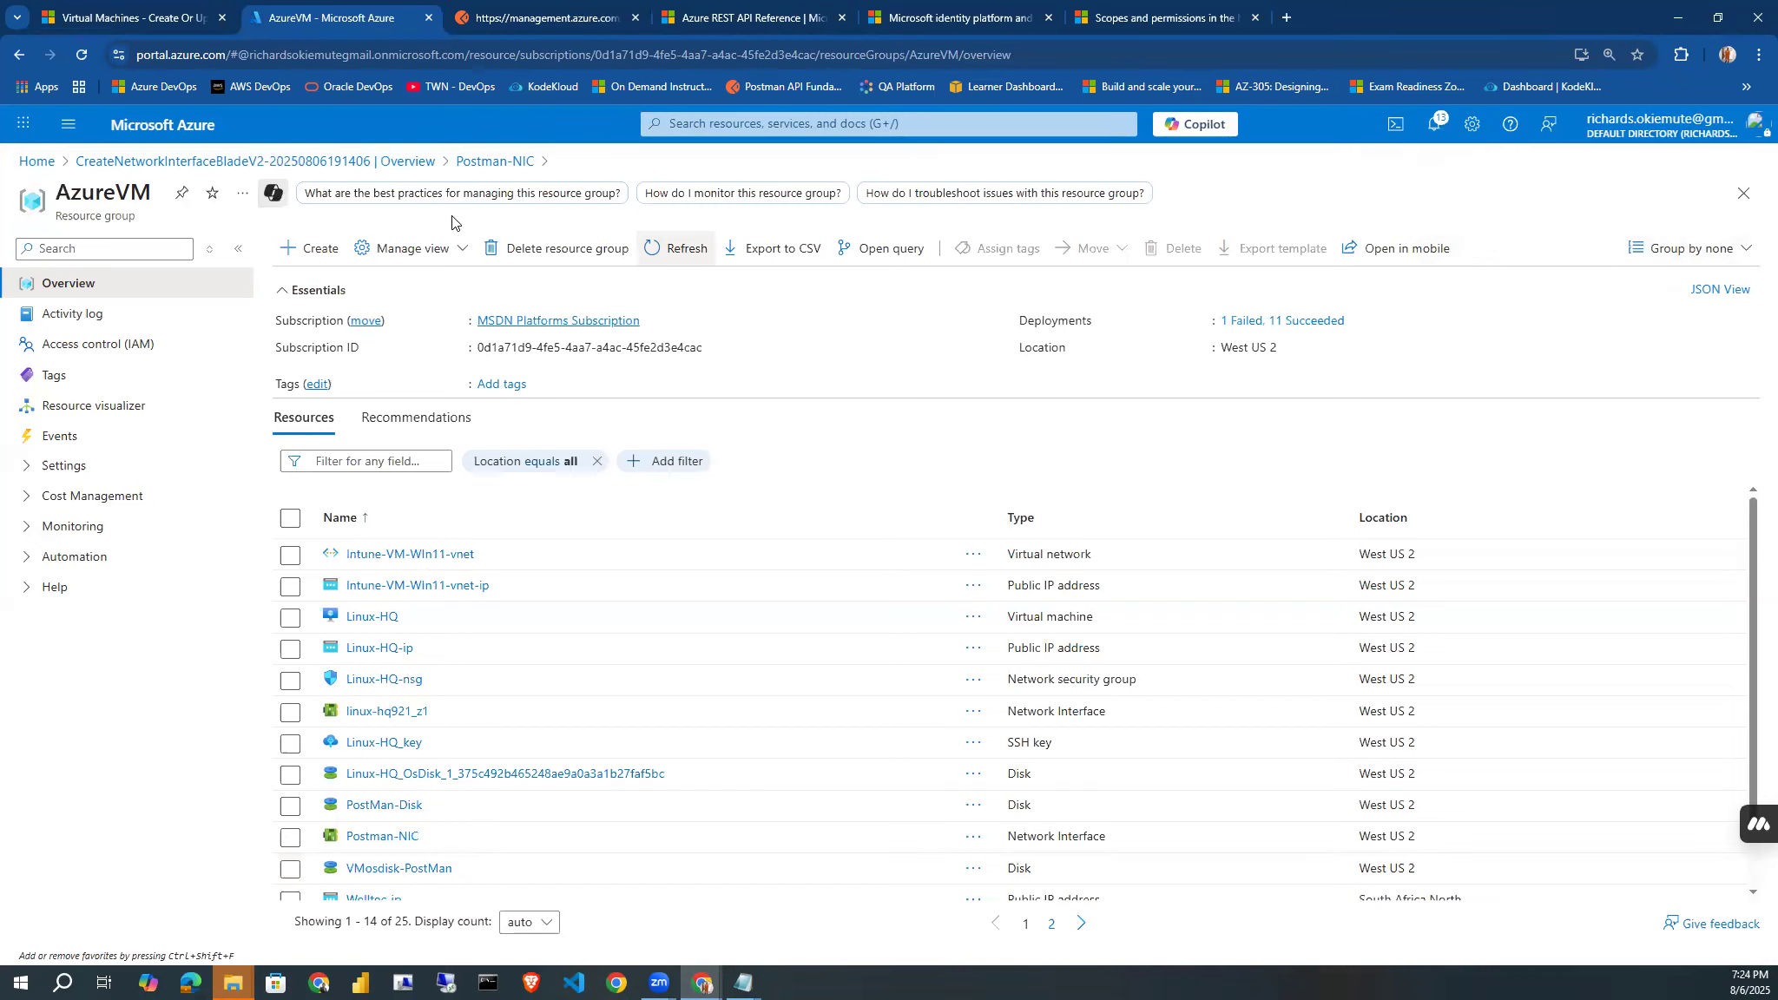
{"action": "left_click", "coordinate": [77, 57]}
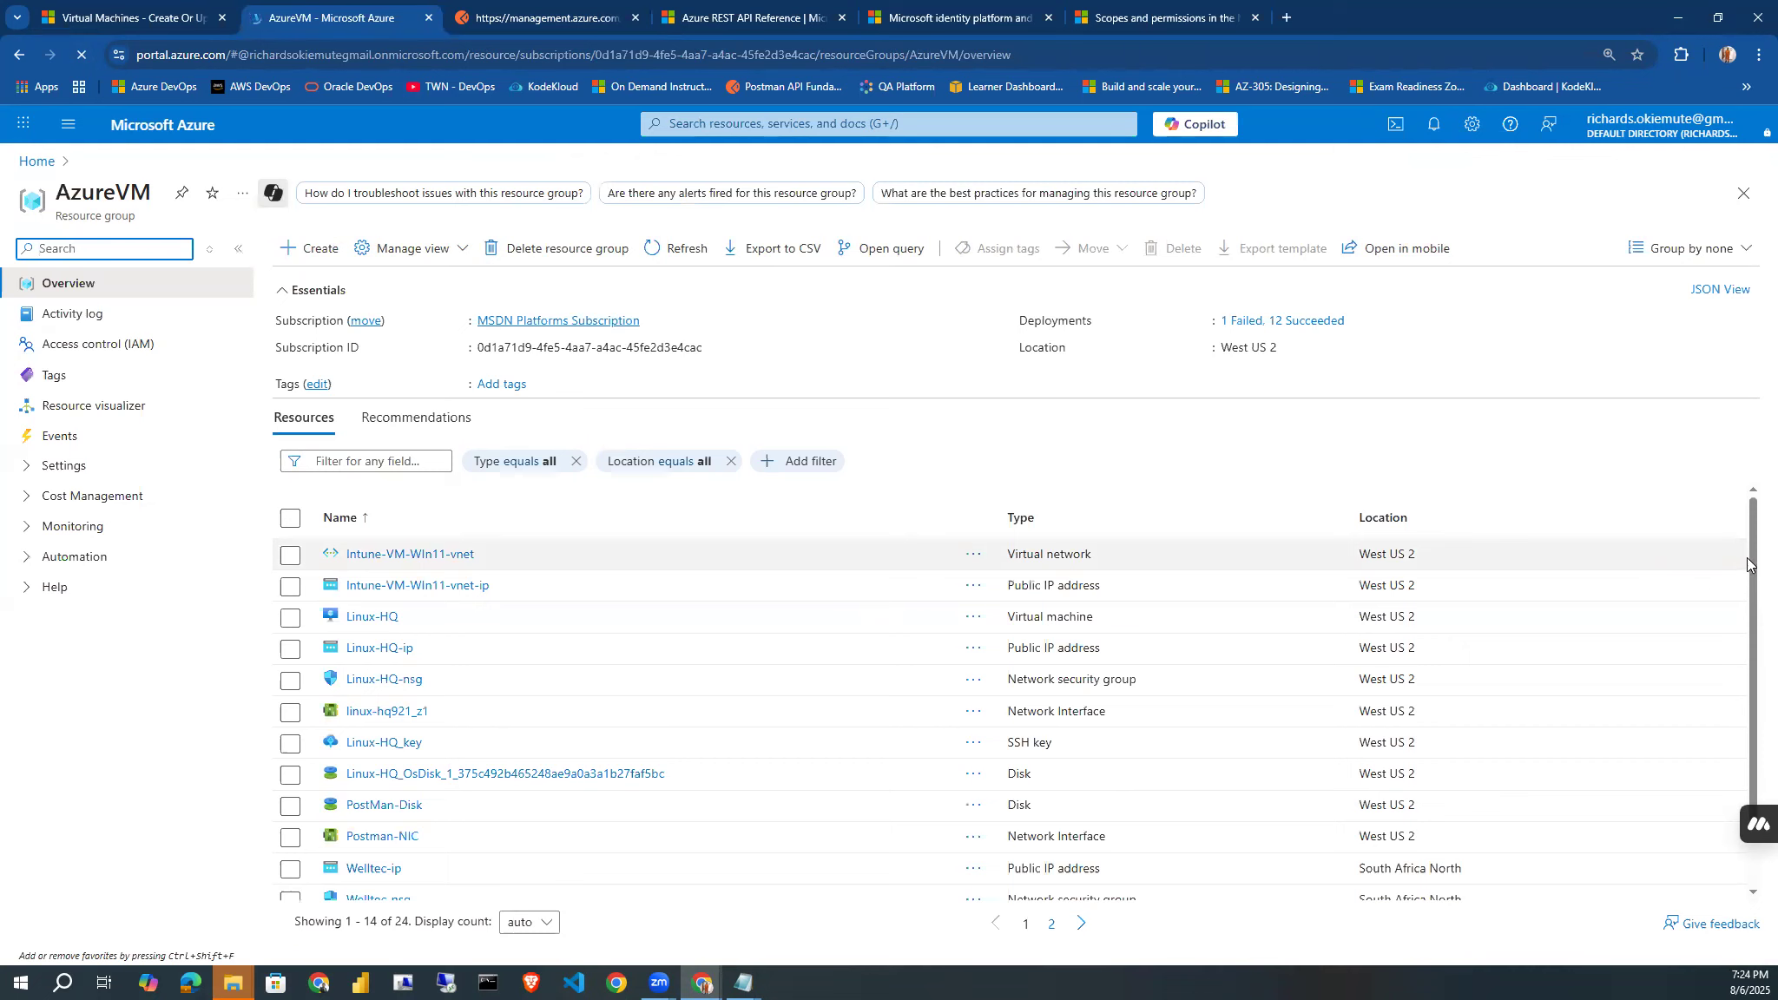
{"action": "left_click_drag", "start_coordinate": [1752, 565], "coordinate": [1752, 618]}
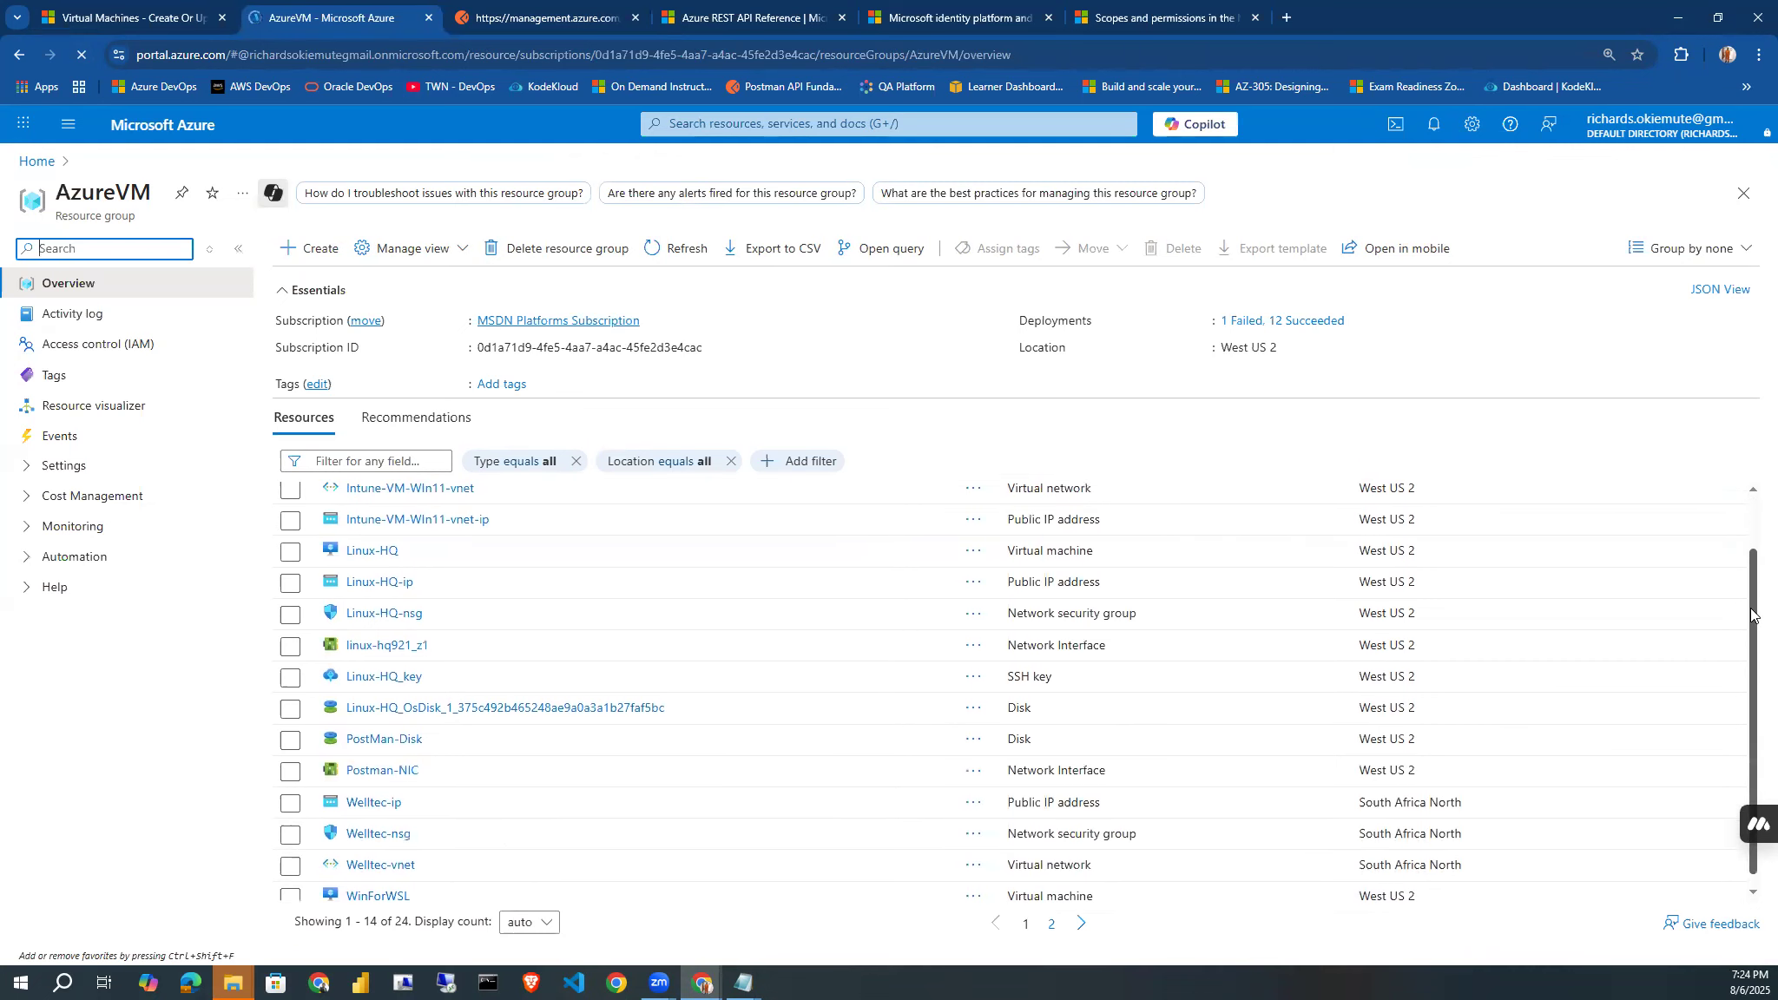
Try to recreate the virtual machine by resending the PUT request in Postman.
{"action": "key", "text": "ctrl+Tab"}
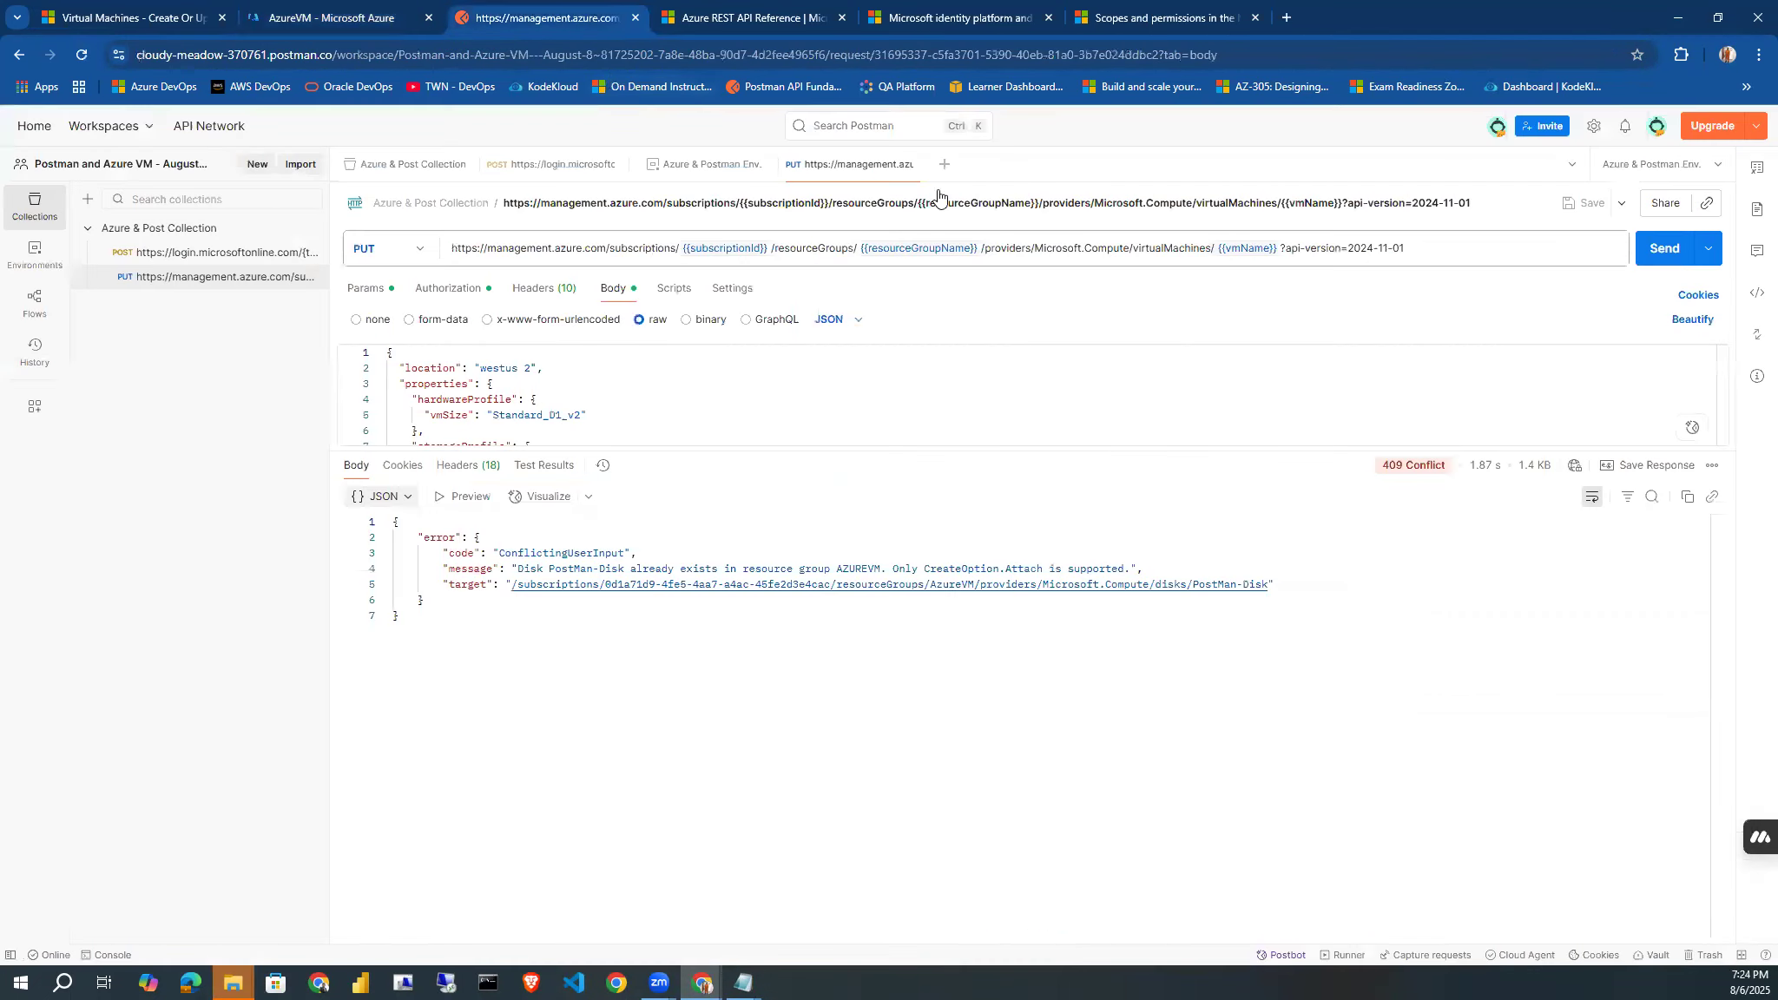
{"action": "left_click", "coordinate": [1648, 260]}
{"action": "left_click", "coordinate": [1650, 259]}
In the portal, refresh the AzureVM resource list and delete the PostMan-Disk resource, entering "delete" as confirmation.
{"action": "left_click", "coordinate": [339, 18]}
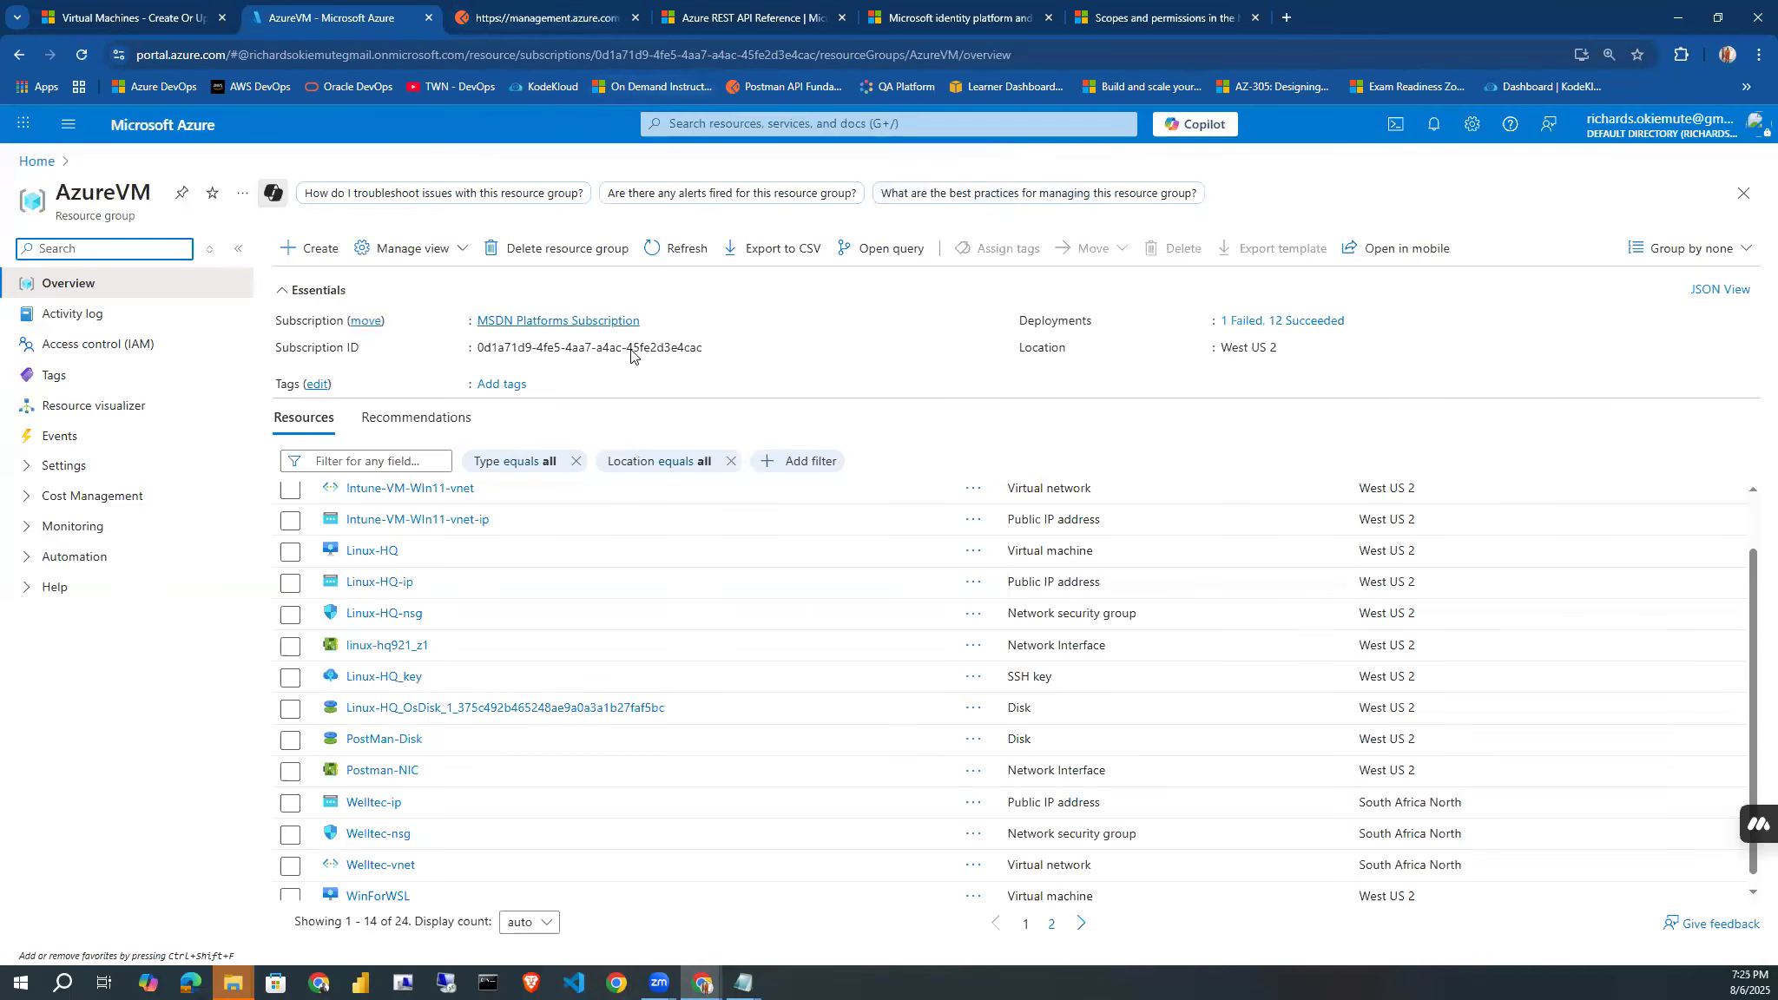
{"action": "left_click", "coordinate": [664, 252]}
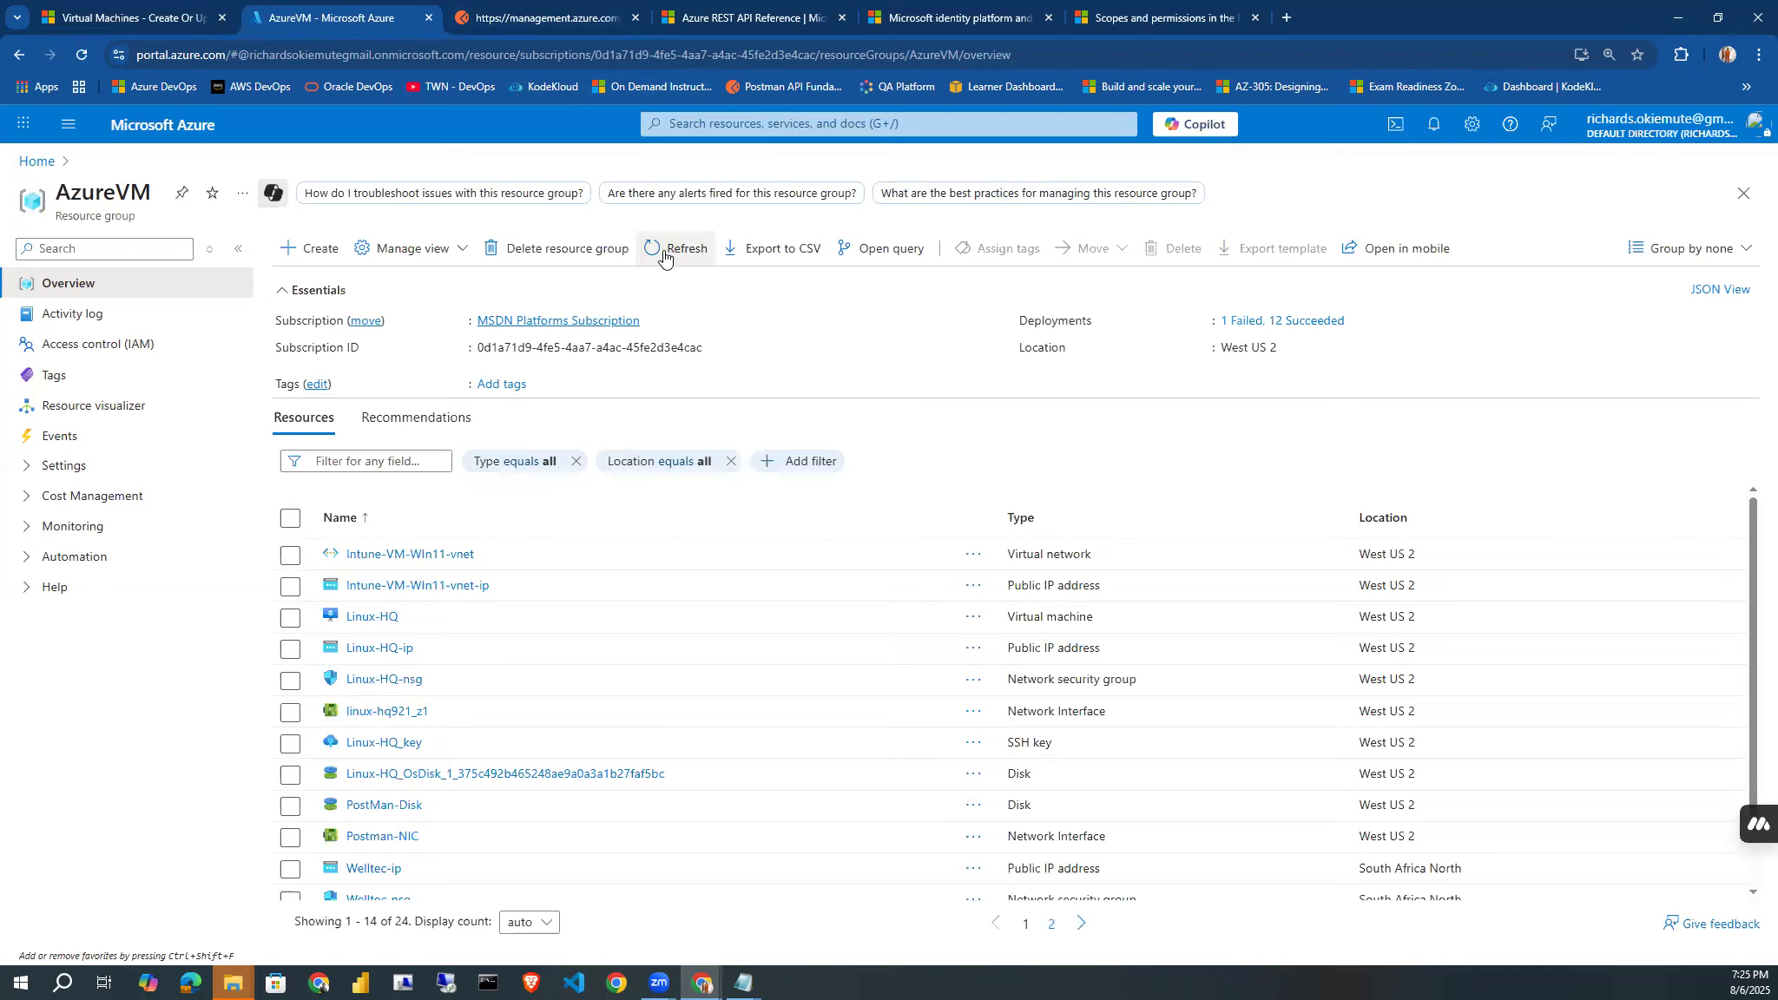
{"action": "left_click", "coordinate": [290, 808]}
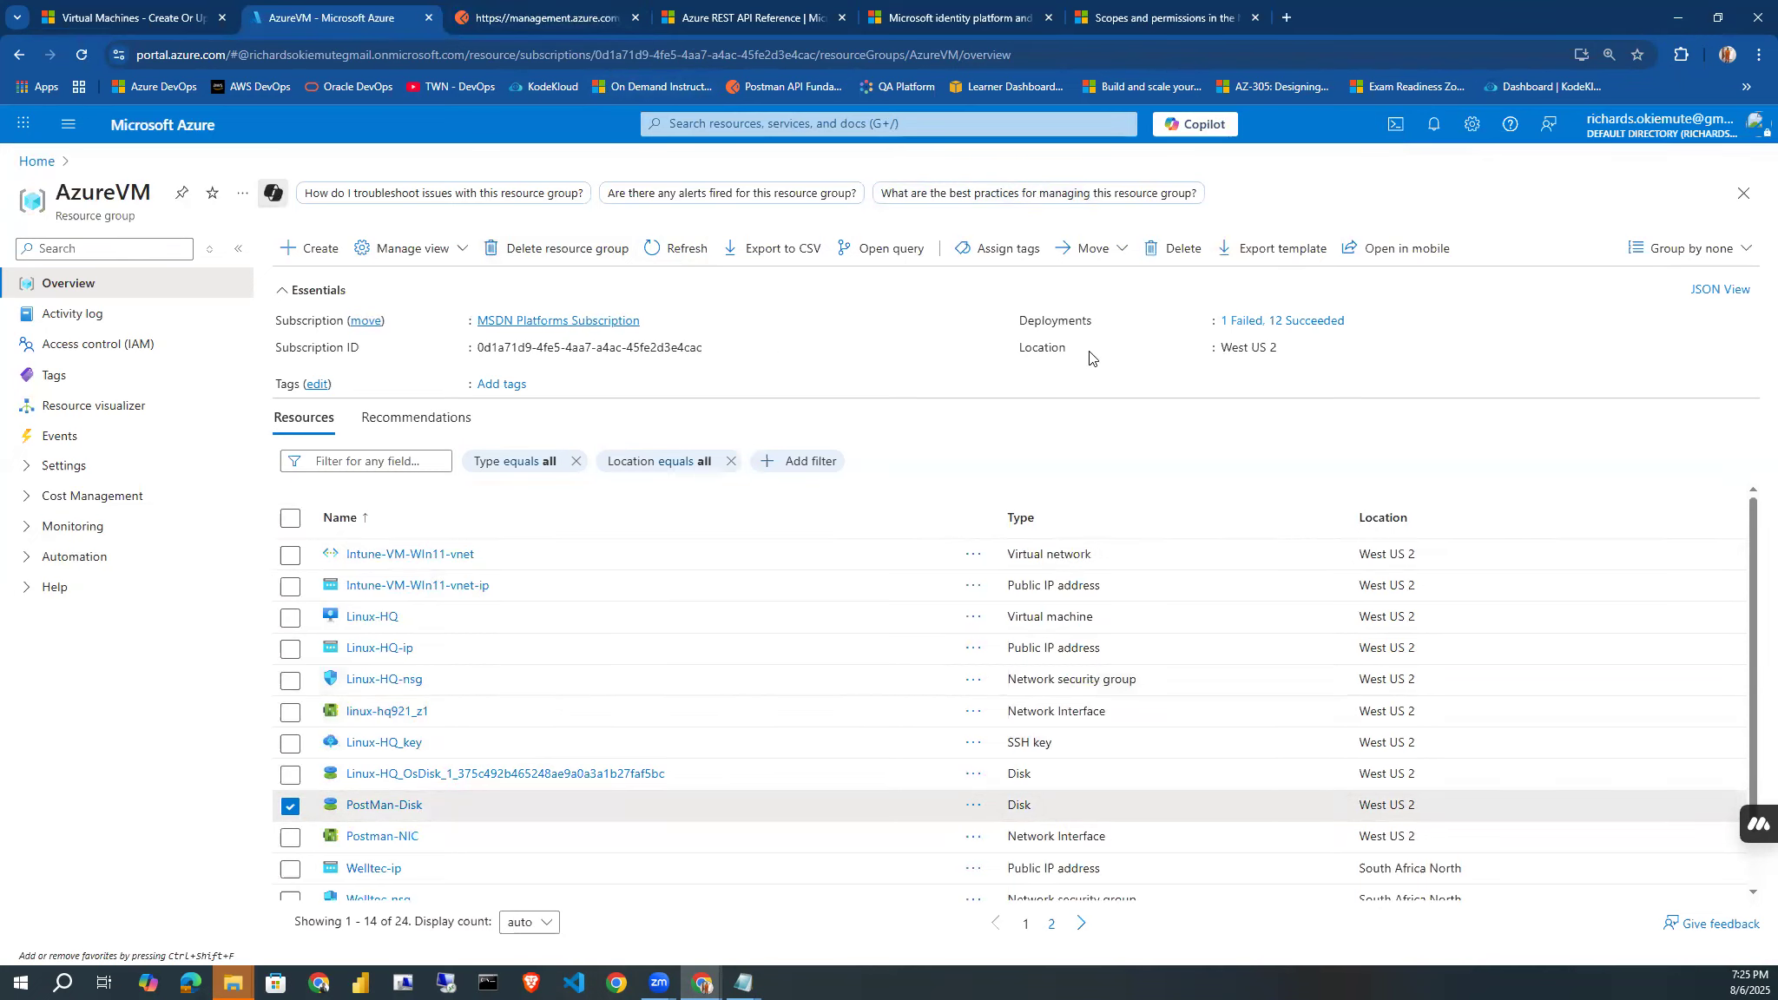
{"action": "left_click", "coordinate": [1166, 252]}
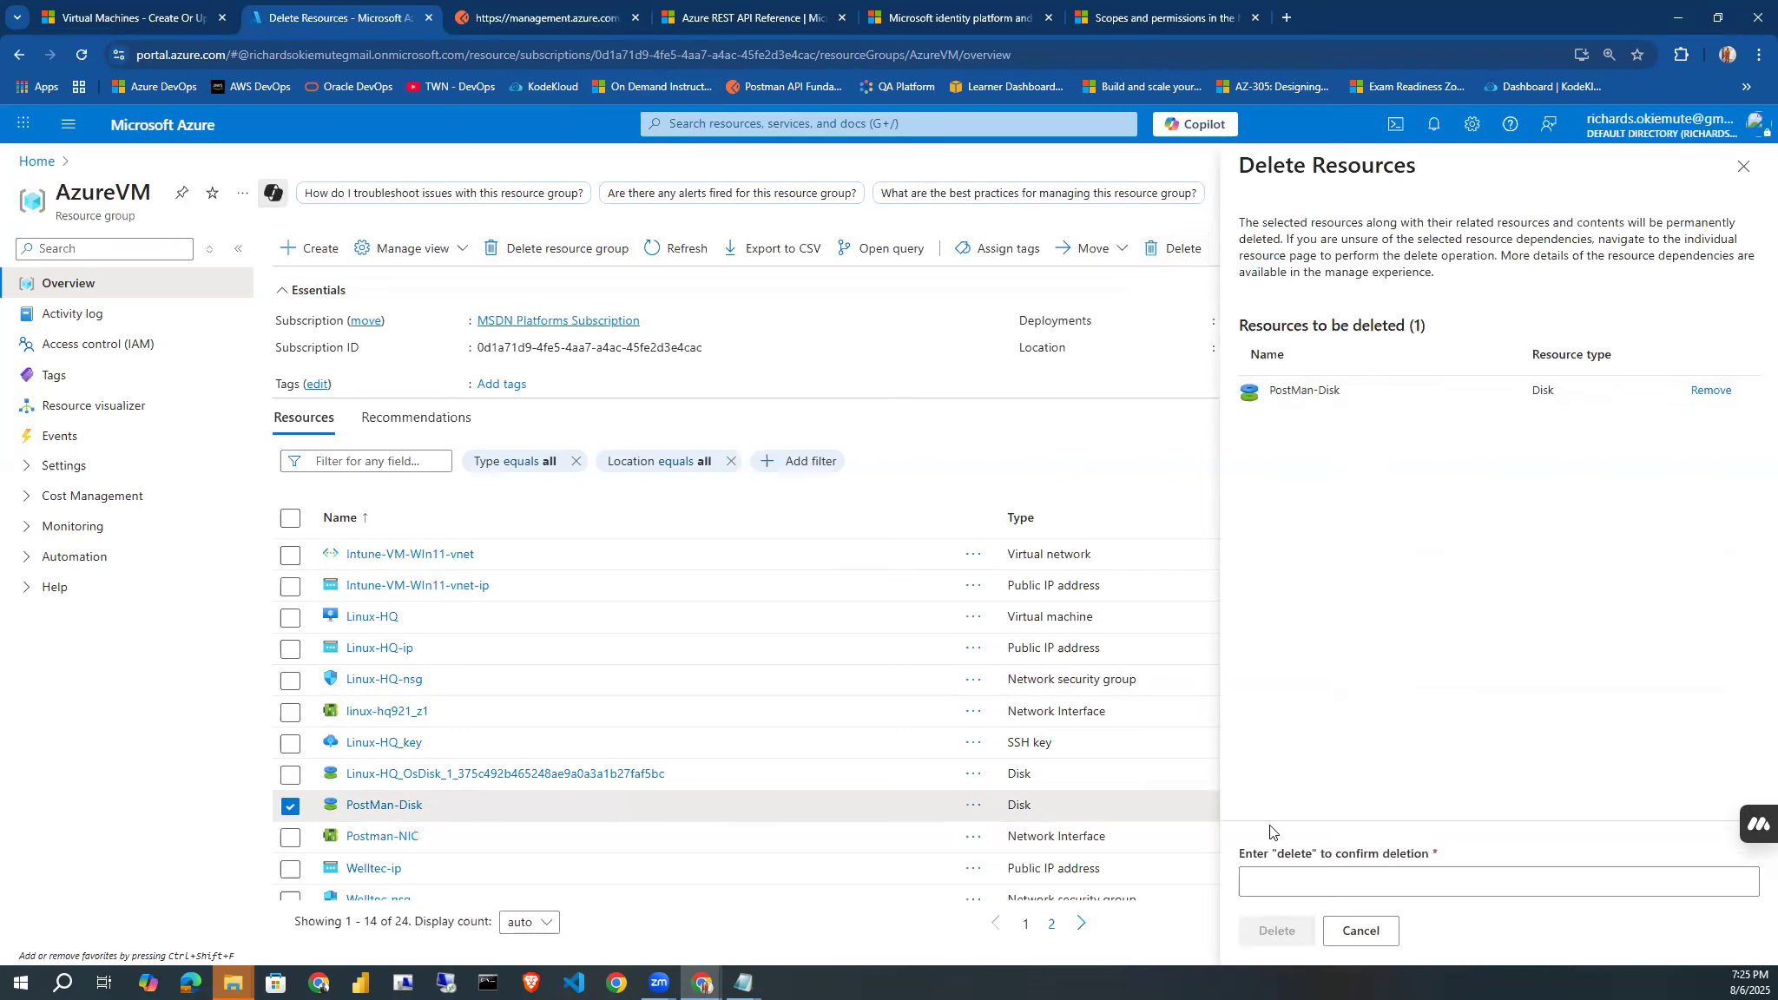
{"action": "double_click", "coordinate": [1291, 854]}
{"action": "key", "text": "ctrl+c"}
{"action": "left_click", "coordinate": [1284, 881]}
{"action": "key", "text": "ctrl+v"}
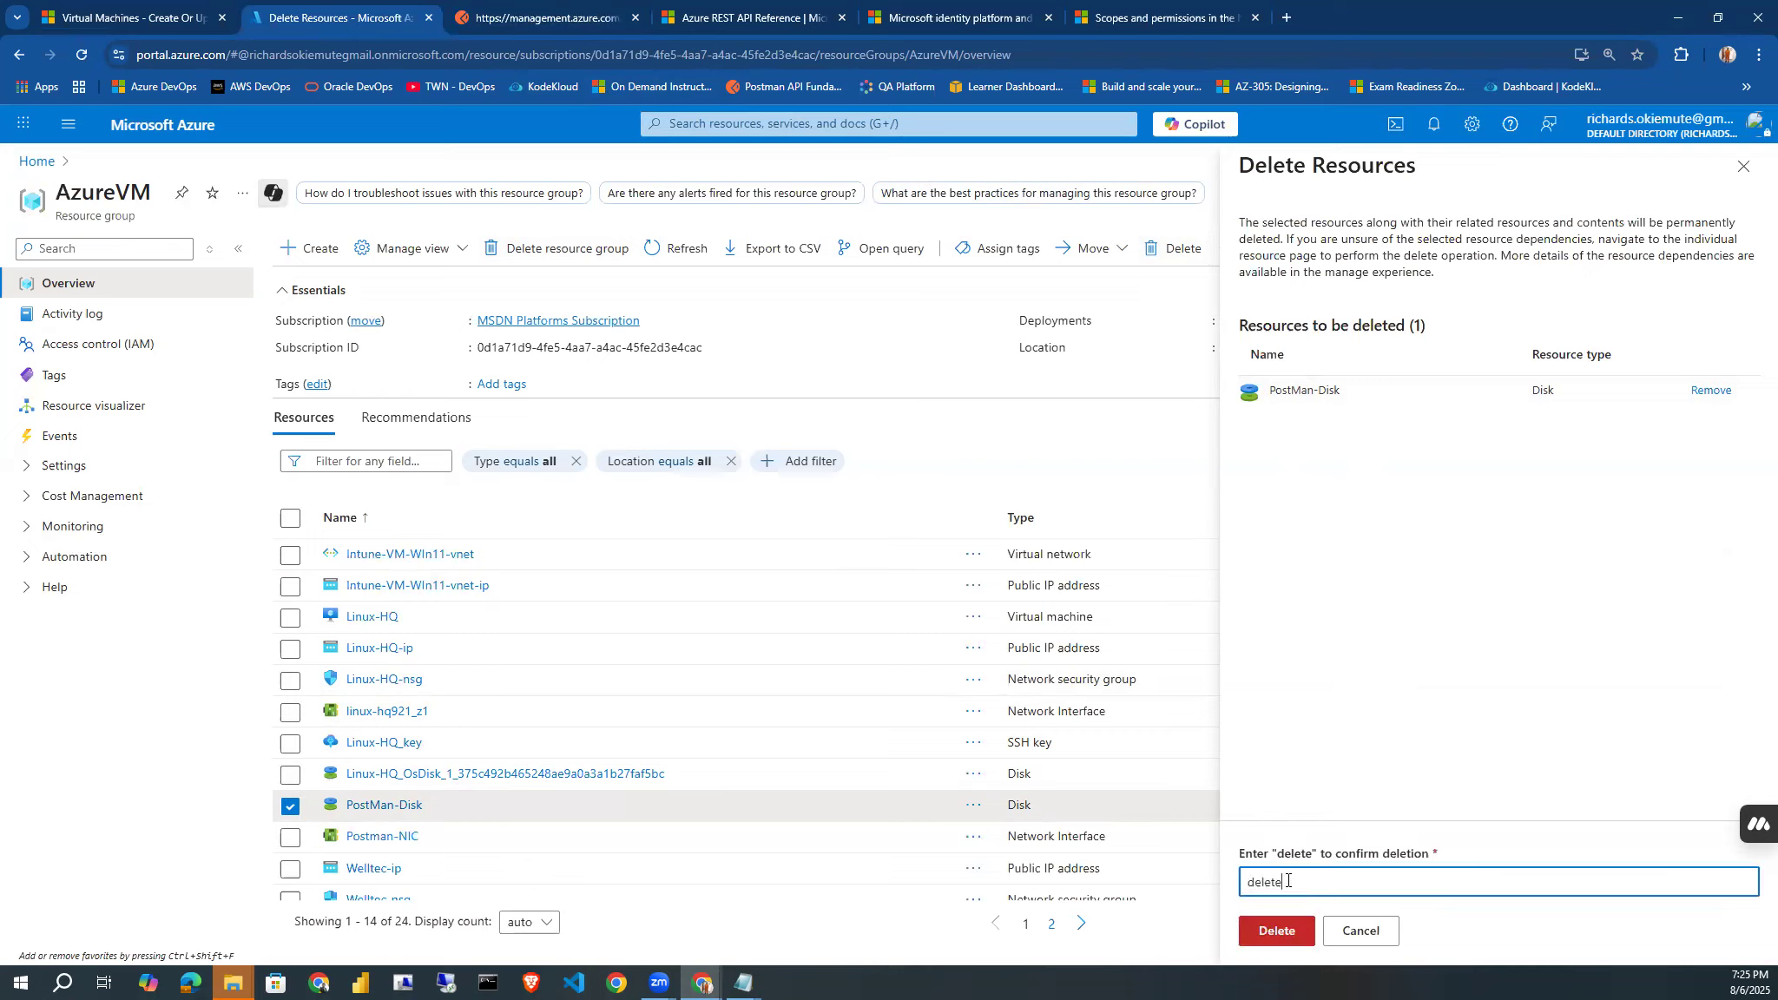
{"action": "left_click", "coordinate": [1273, 930]}
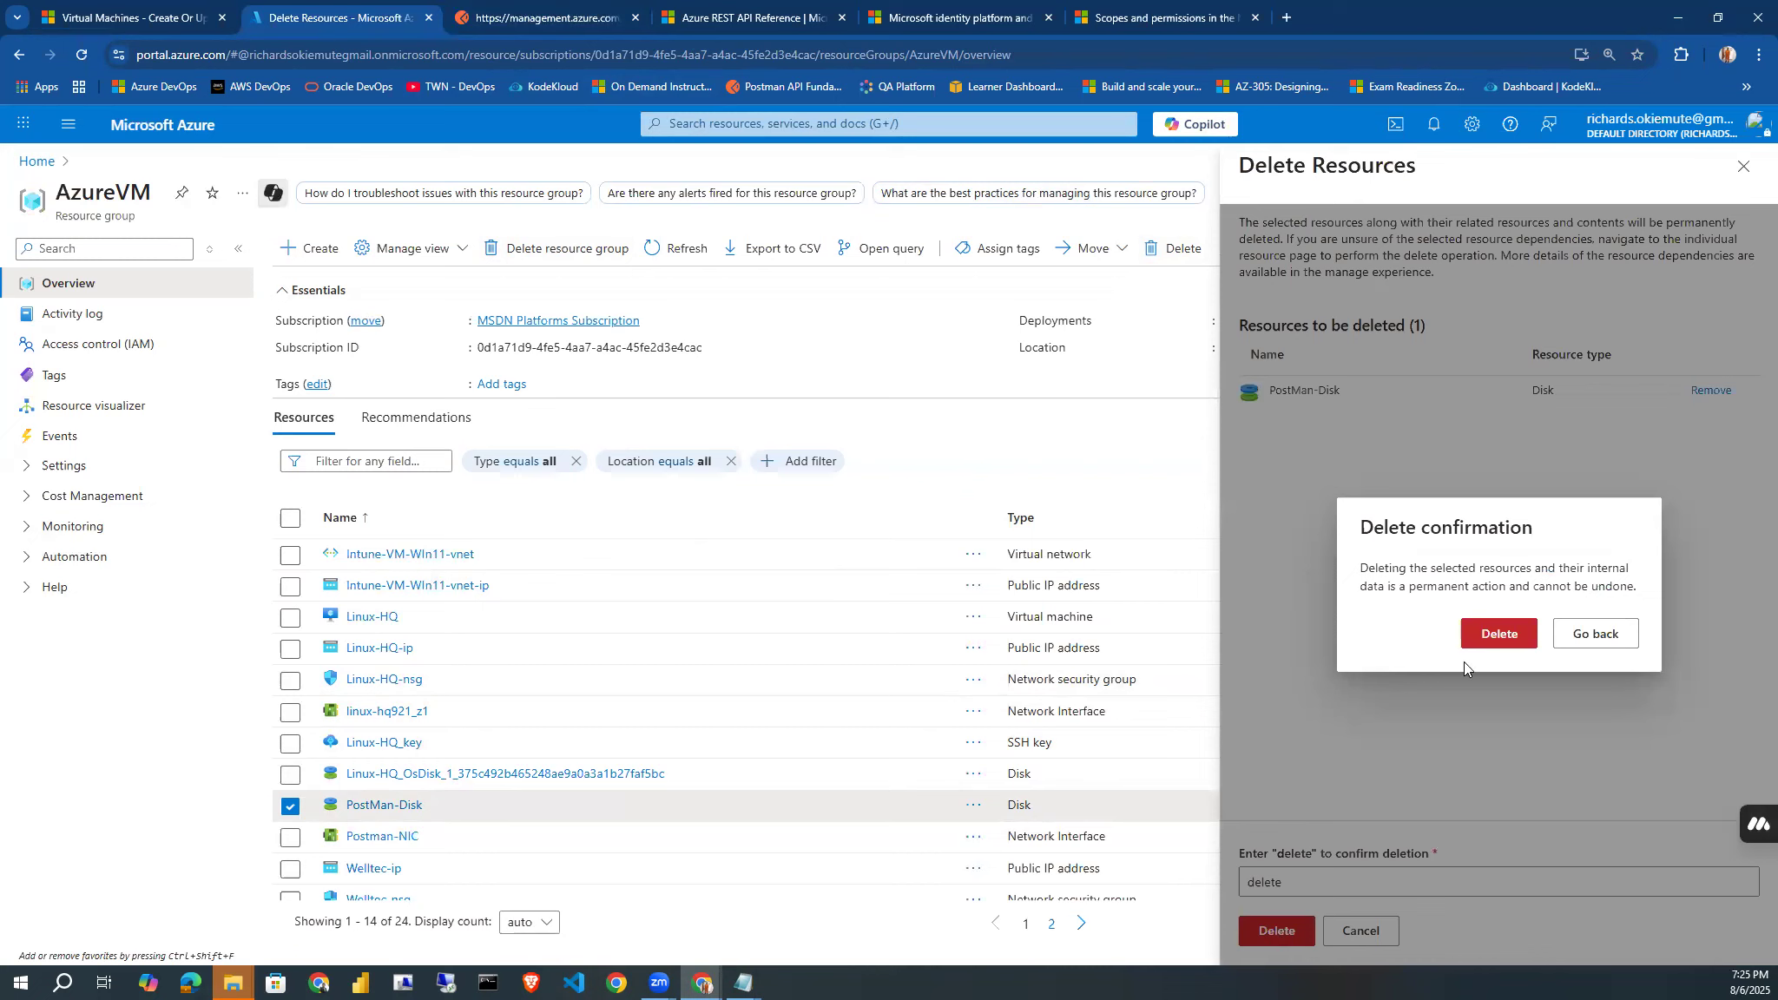
{"action": "left_click", "coordinate": [1499, 646]}
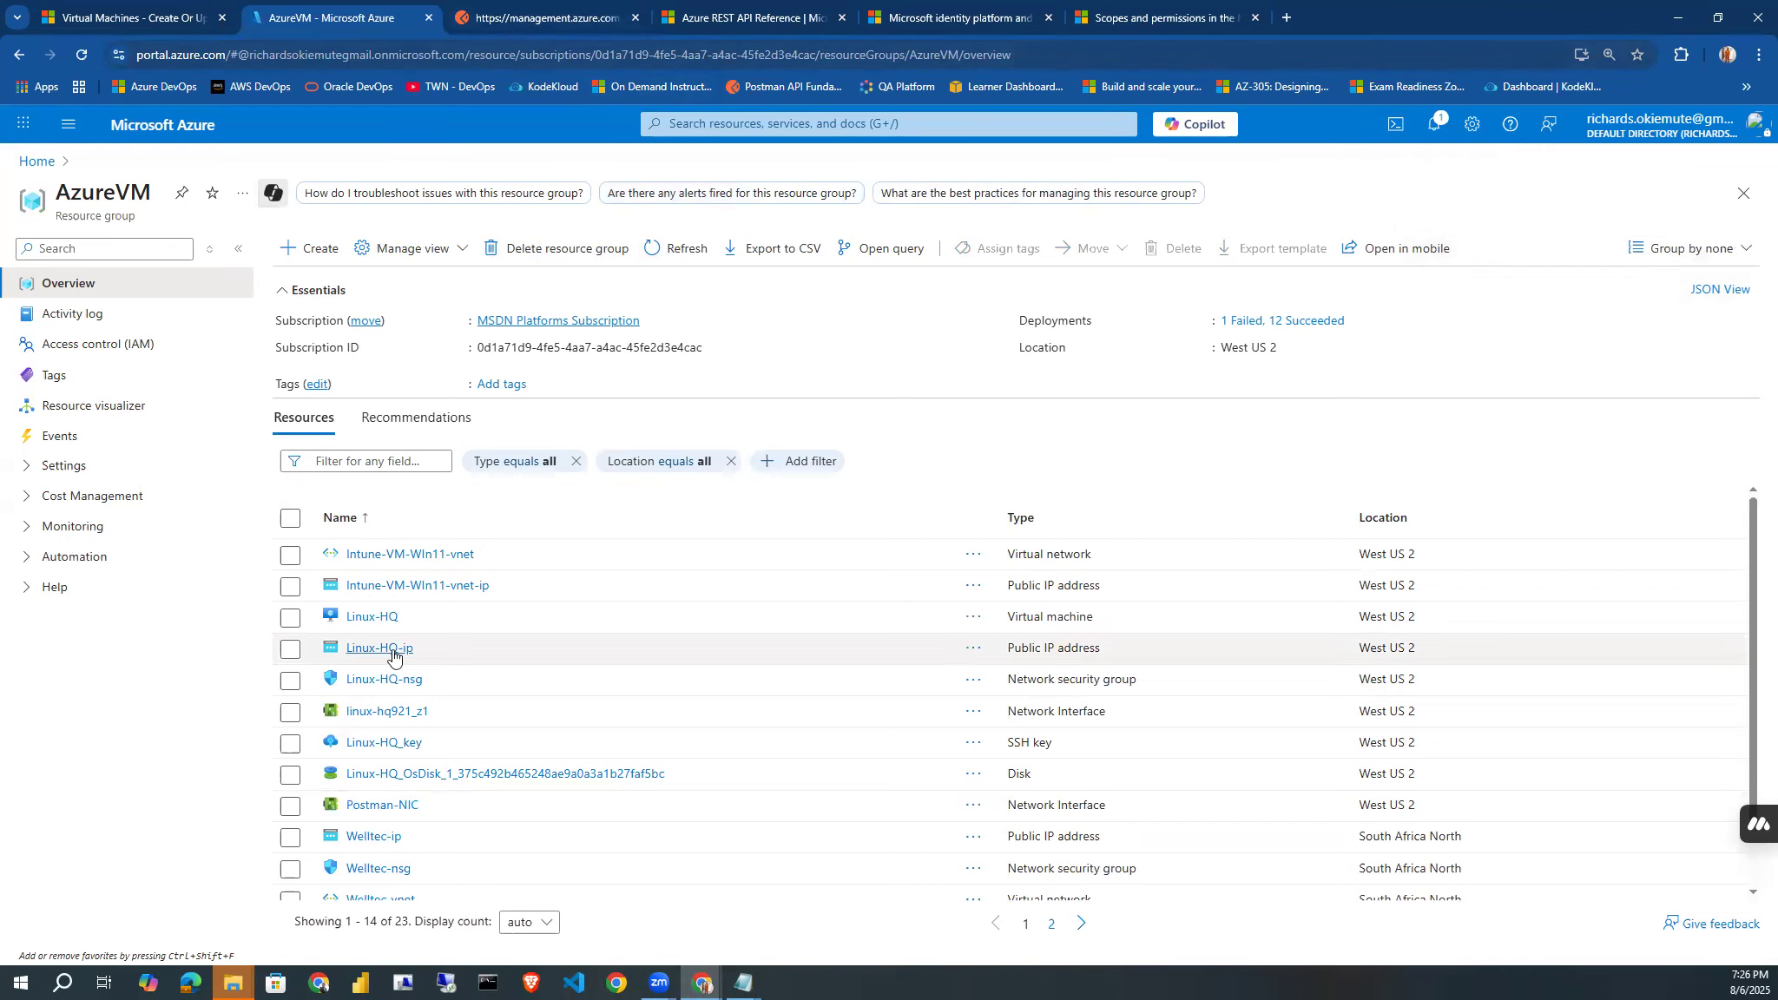
Send the PUT request again from Postman to recreate the Postman-API-VM virtual machine, and check the response status.
{"action": "left_click", "coordinate": [488, 15]}
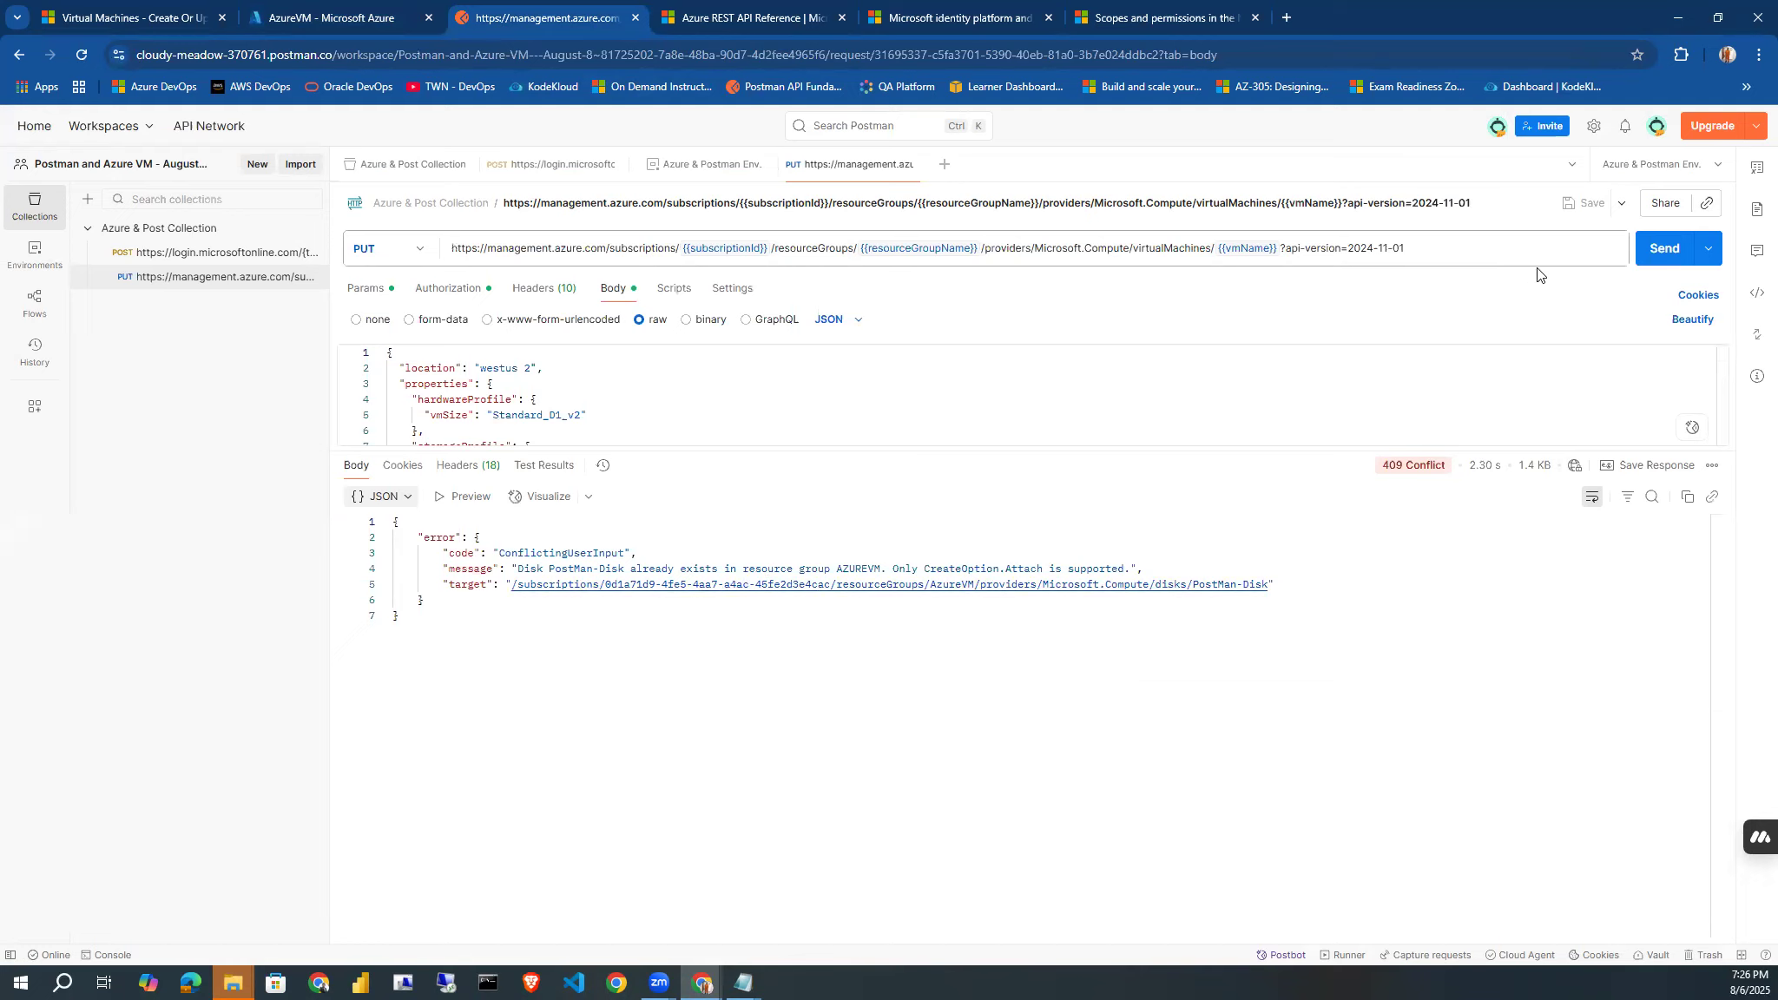
{"action": "left_click", "coordinate": [1651, 252]}
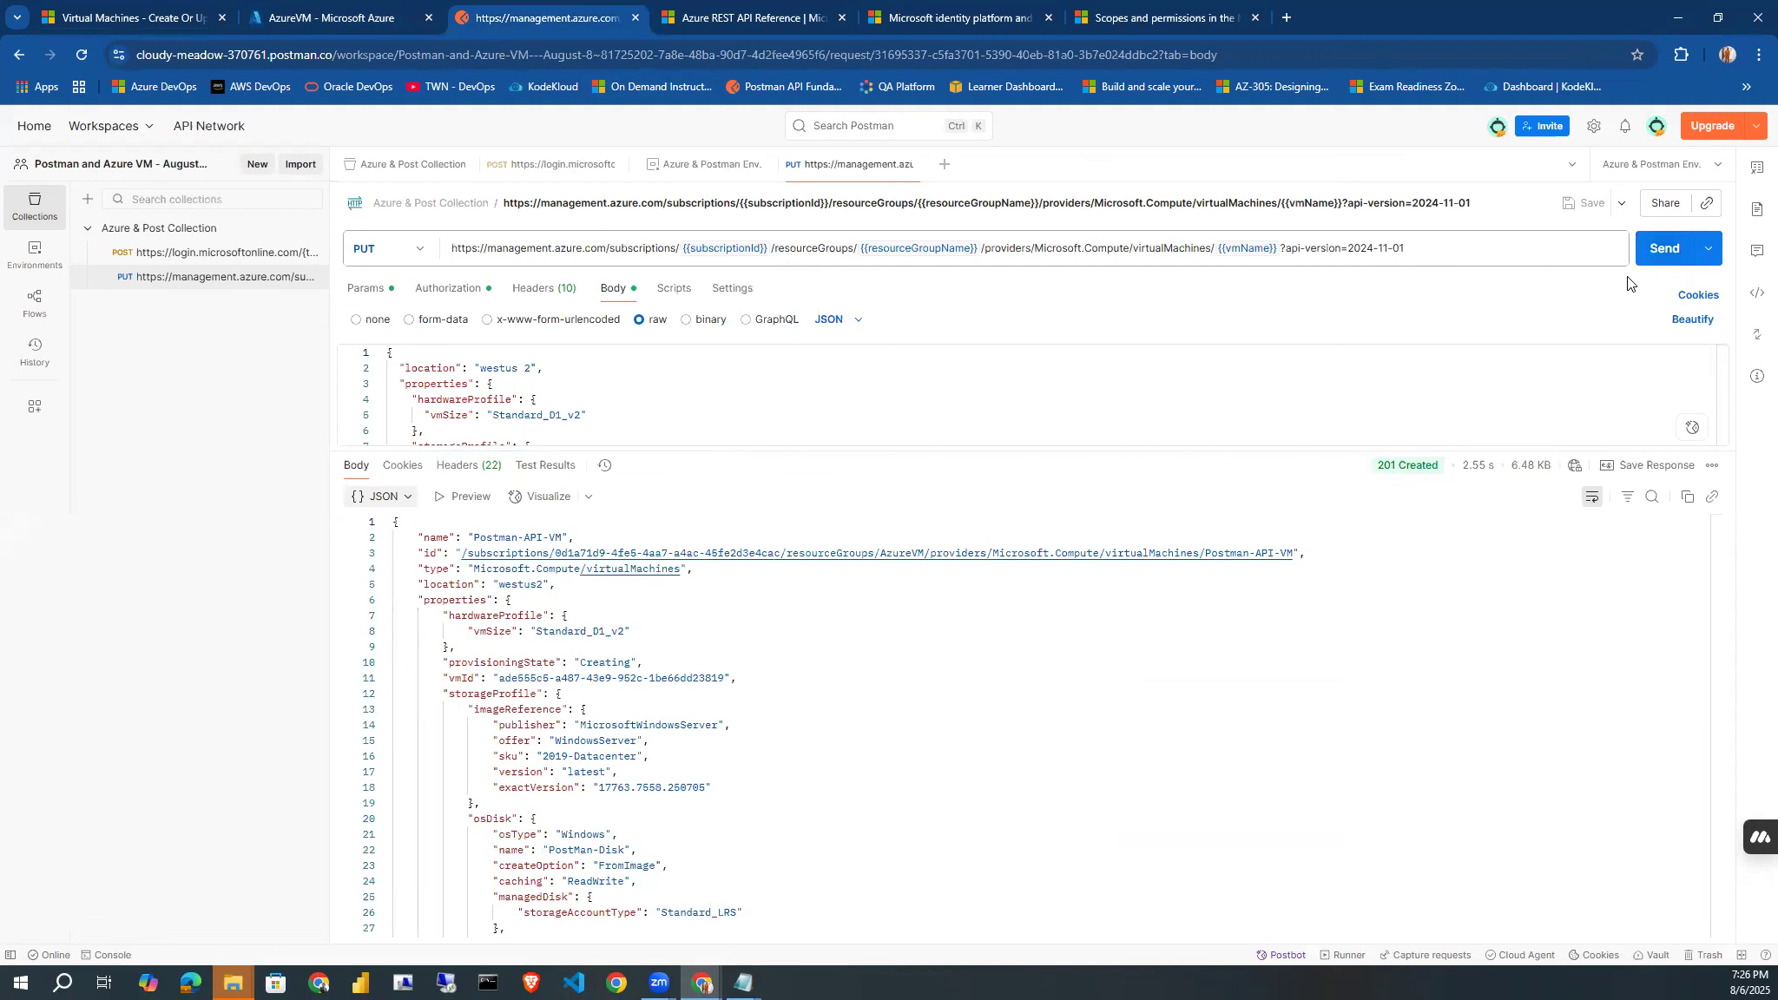
{"action": "left_click_drag", "start_coordinate": [1376, 466], "coordinate": [1439, 471]}
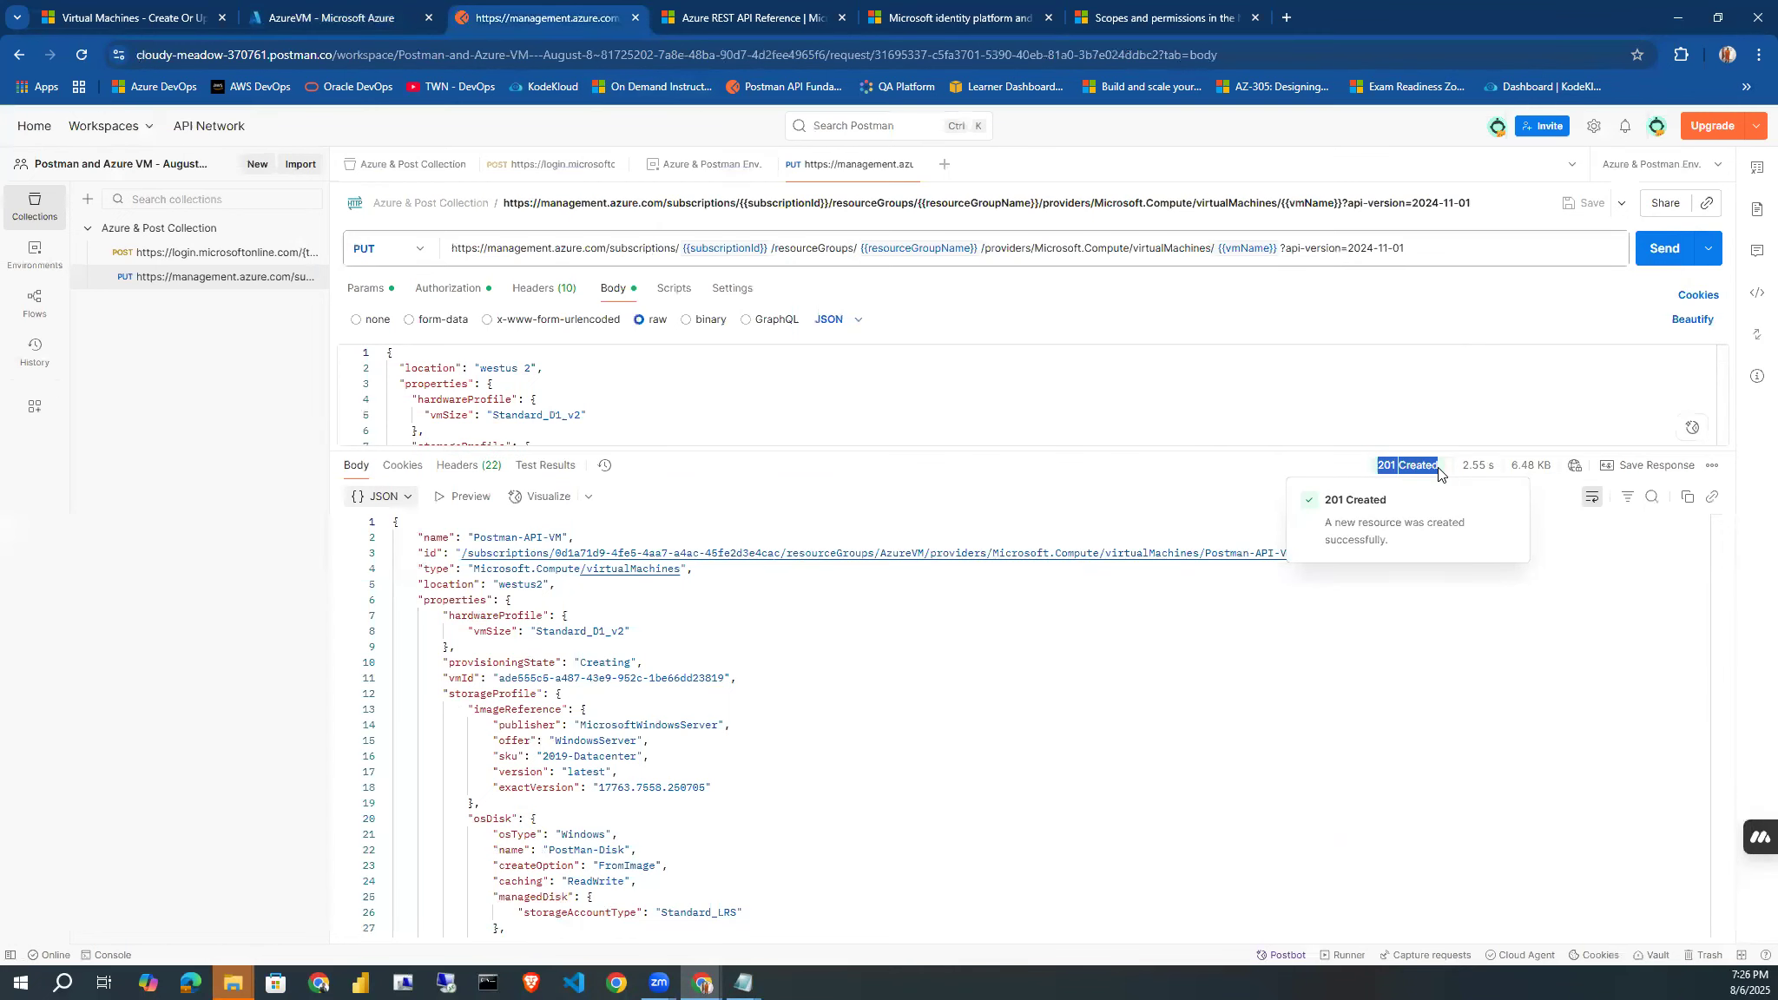
In the portal, refresh the AzureVM resource group, filter its resources by type Virtual machine, and locate Postman-API-VM.
{"action": "left_click", "coordinate": [317, 10]}
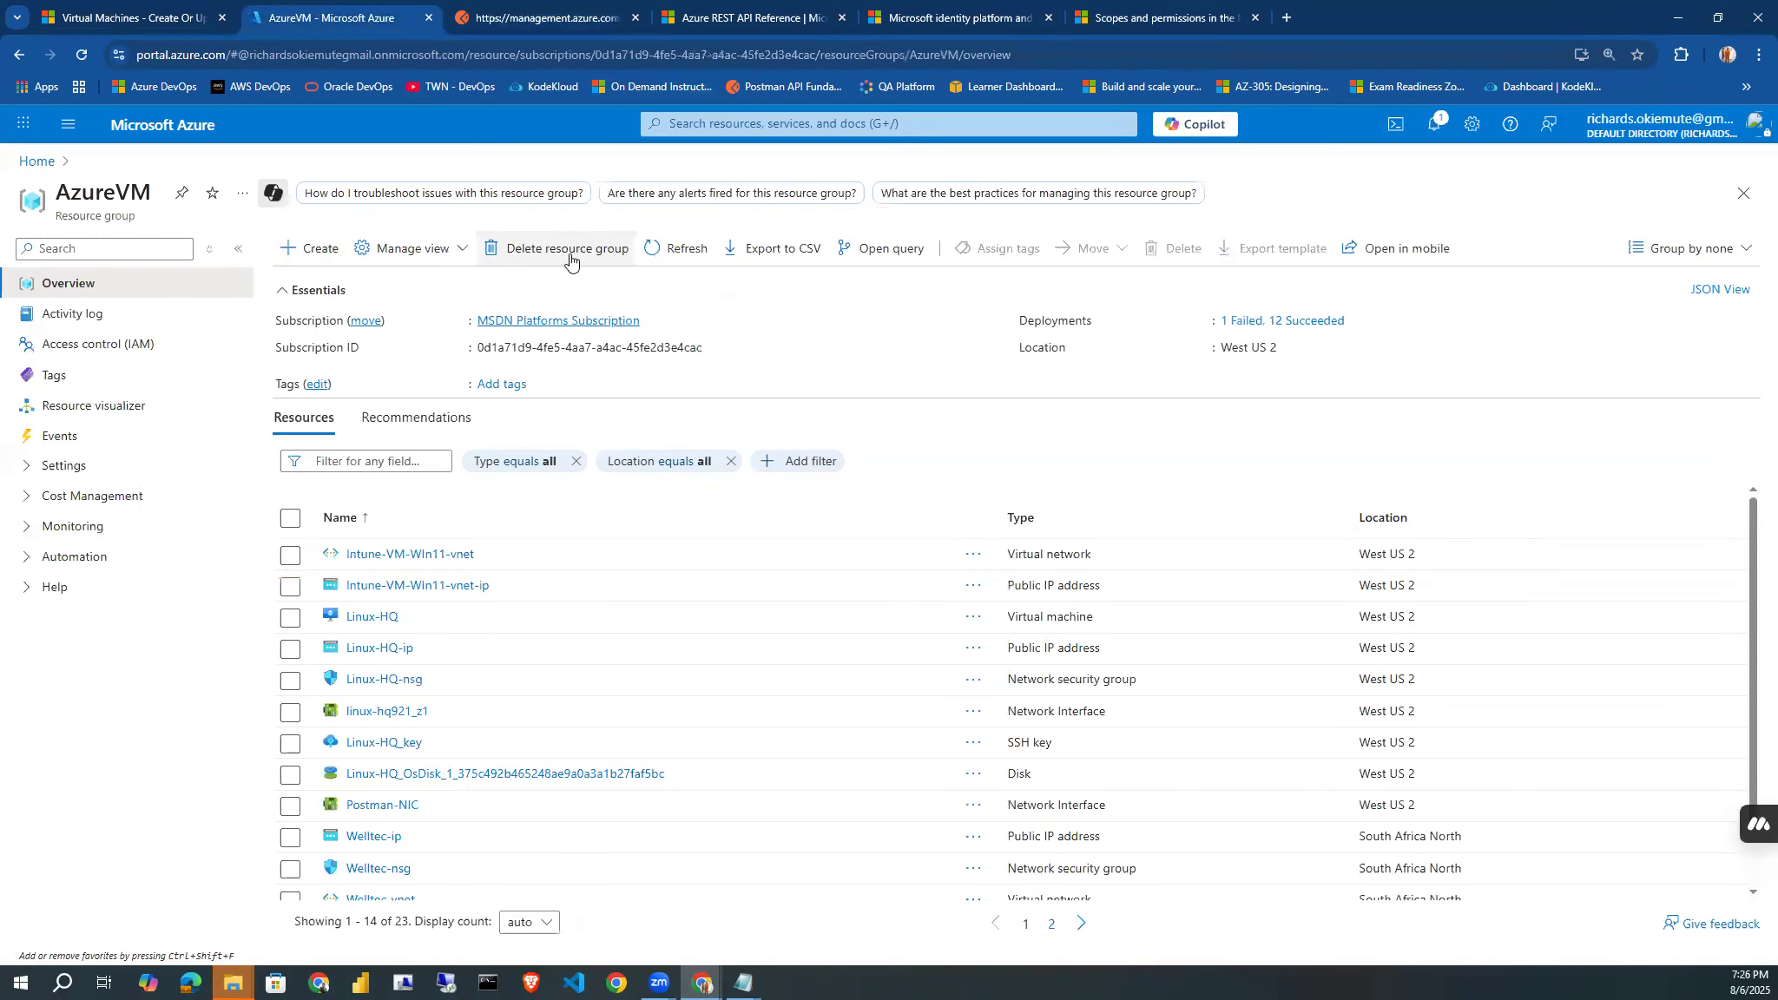
{"action": "left_click", "coordinate": [663, 259]}
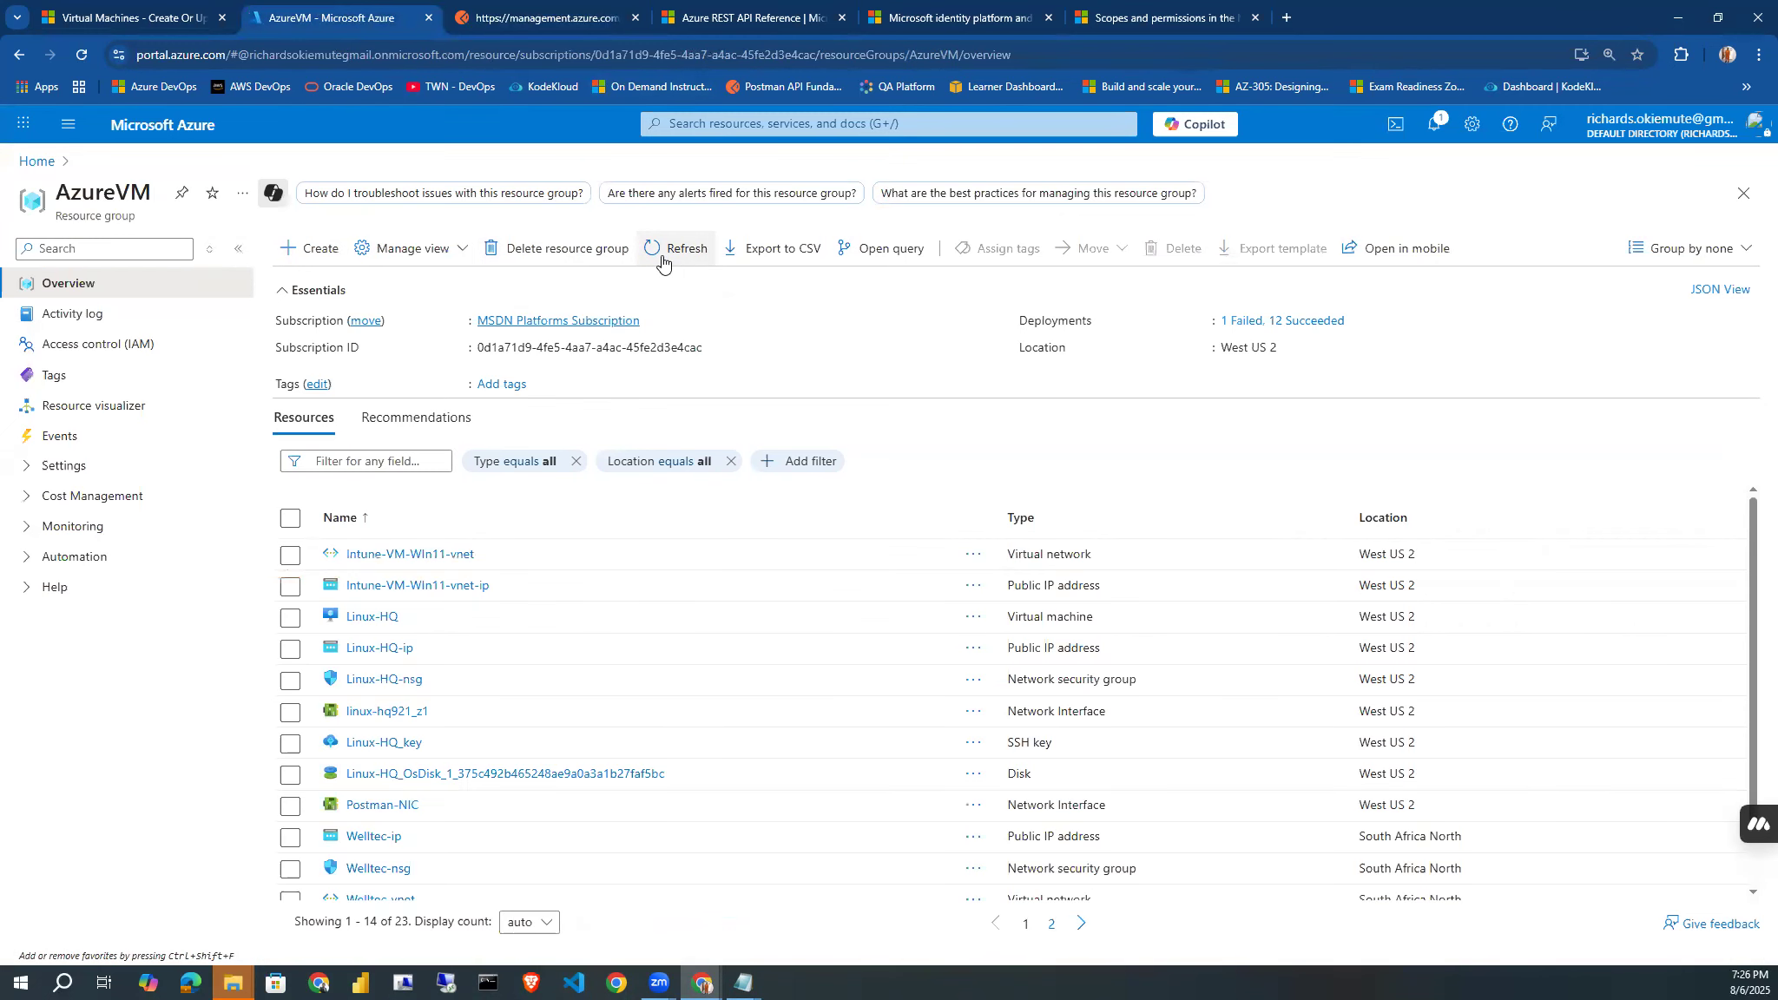
{"action": "left_click", "coordinate": [515, 464]}
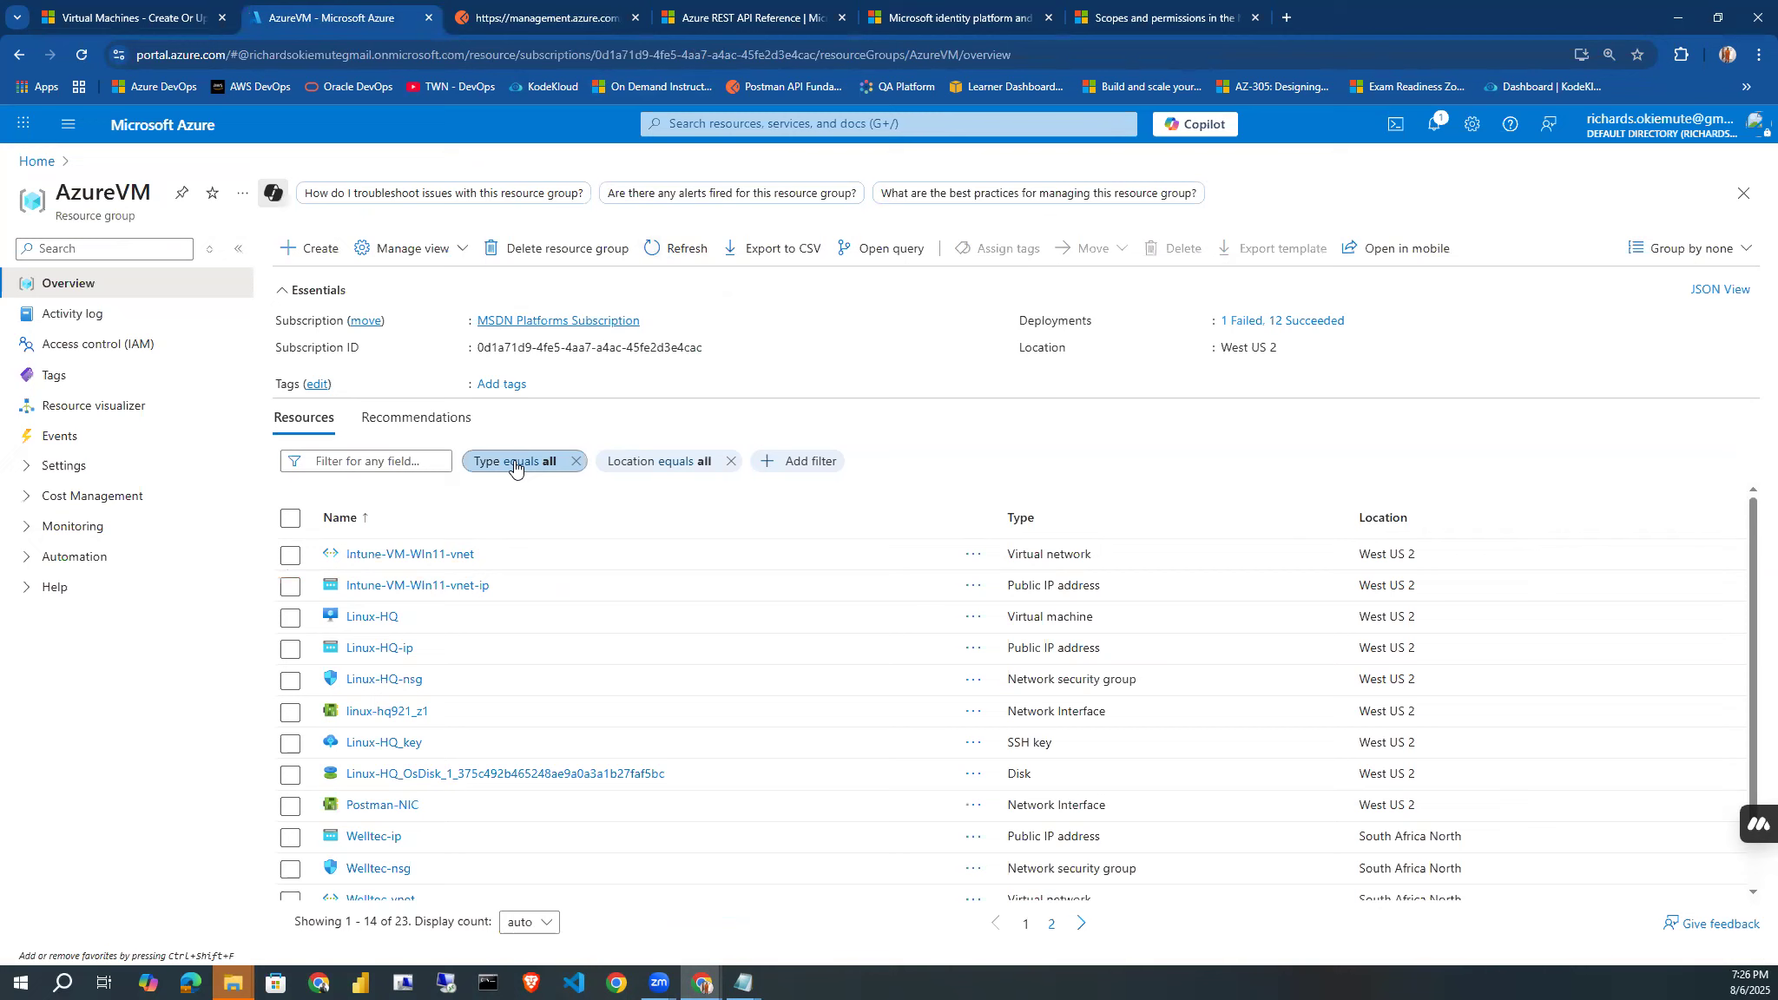
{"action": "left_click", "coordinate": [548, 669]}
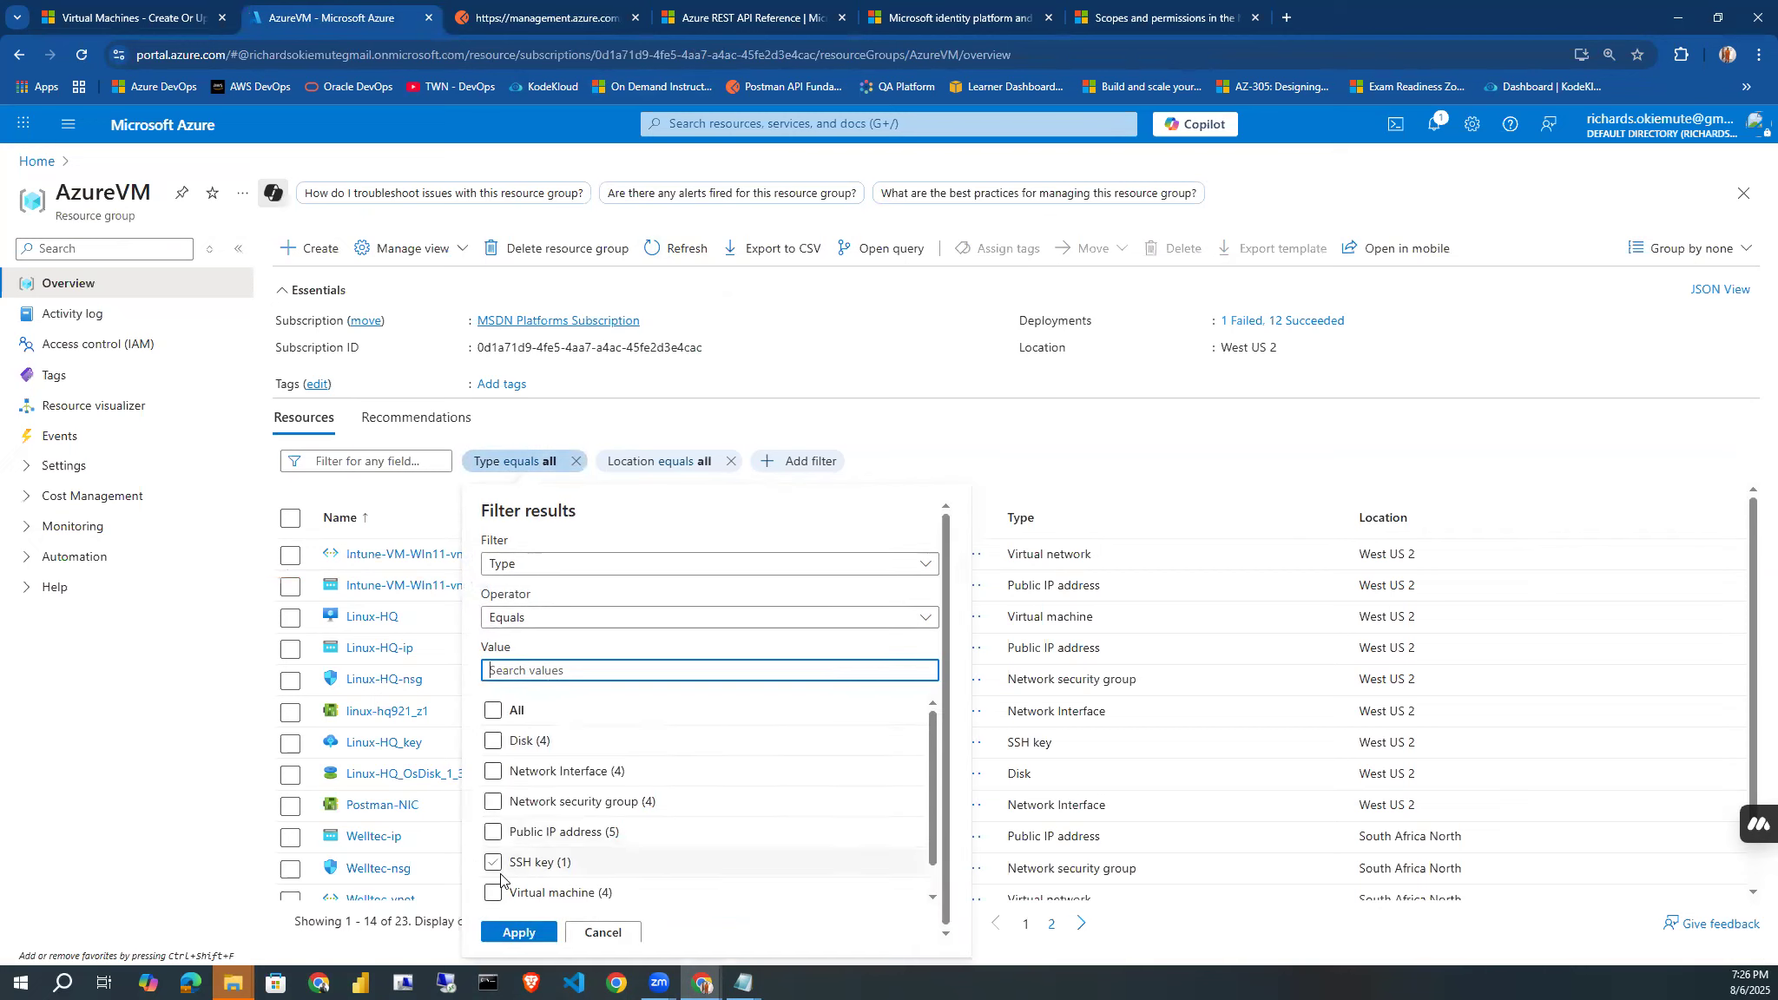
{"action": "left_click", "coordinate": [494, 892]}
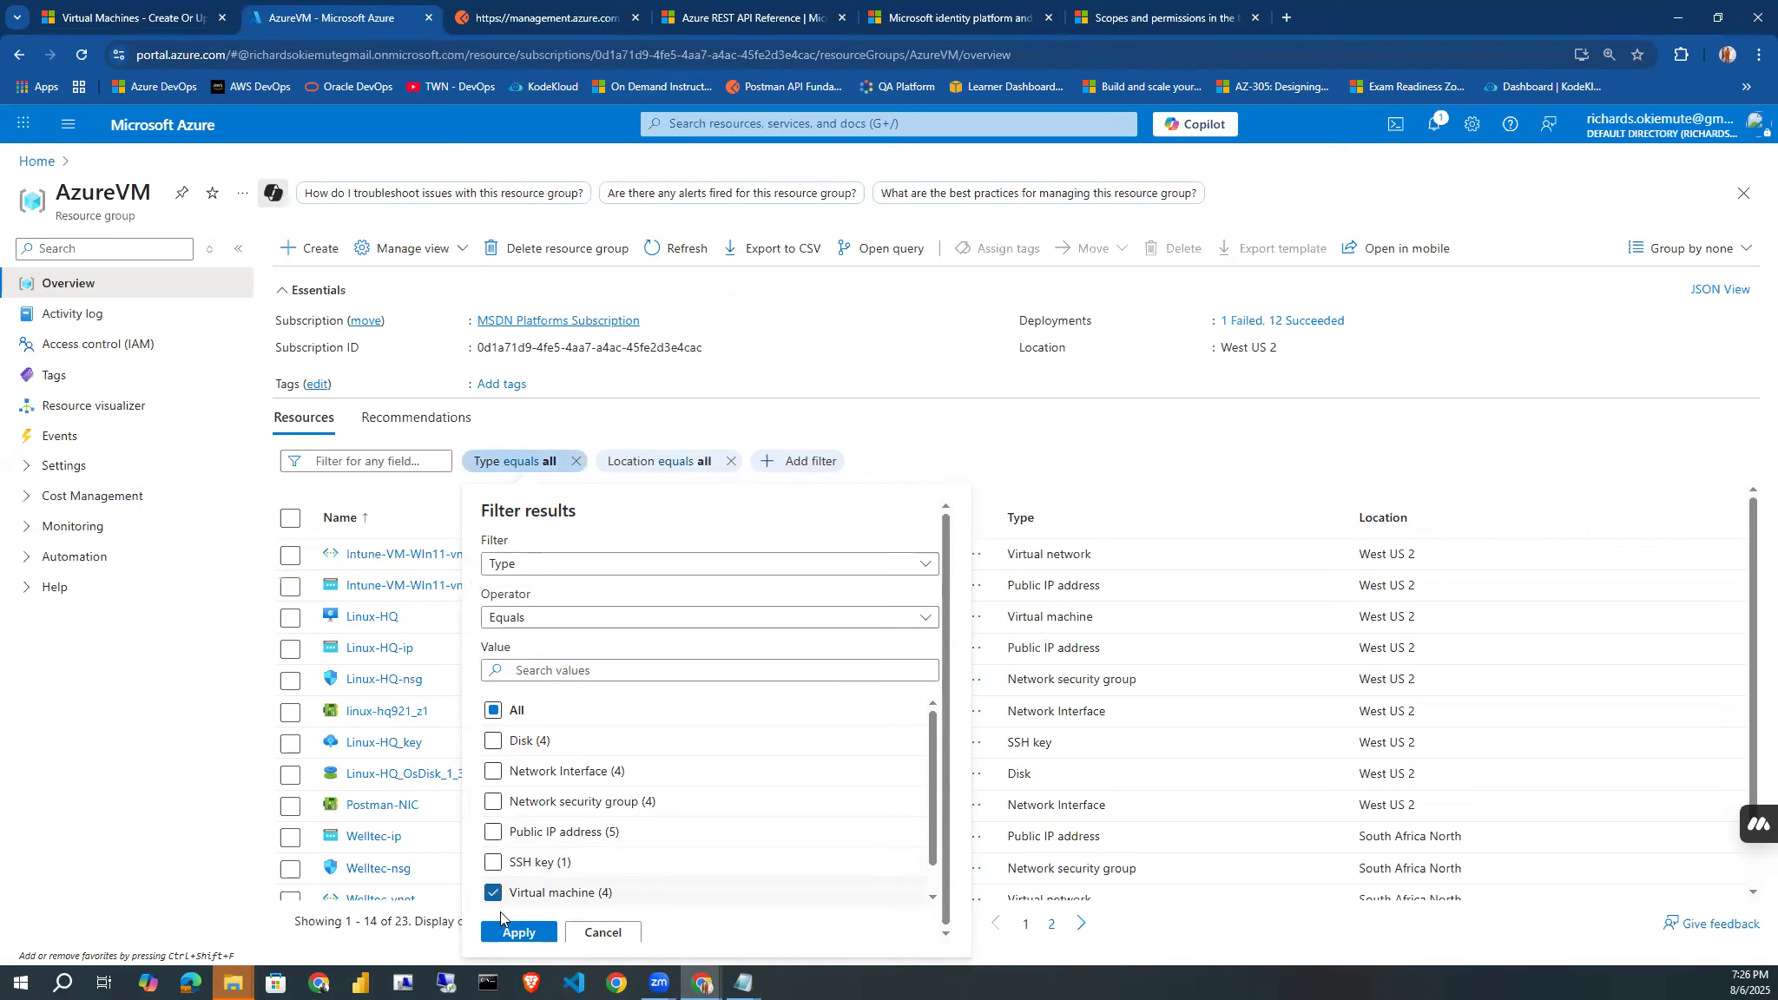
{"action": "left_click", "coordinate": [518, 934]}
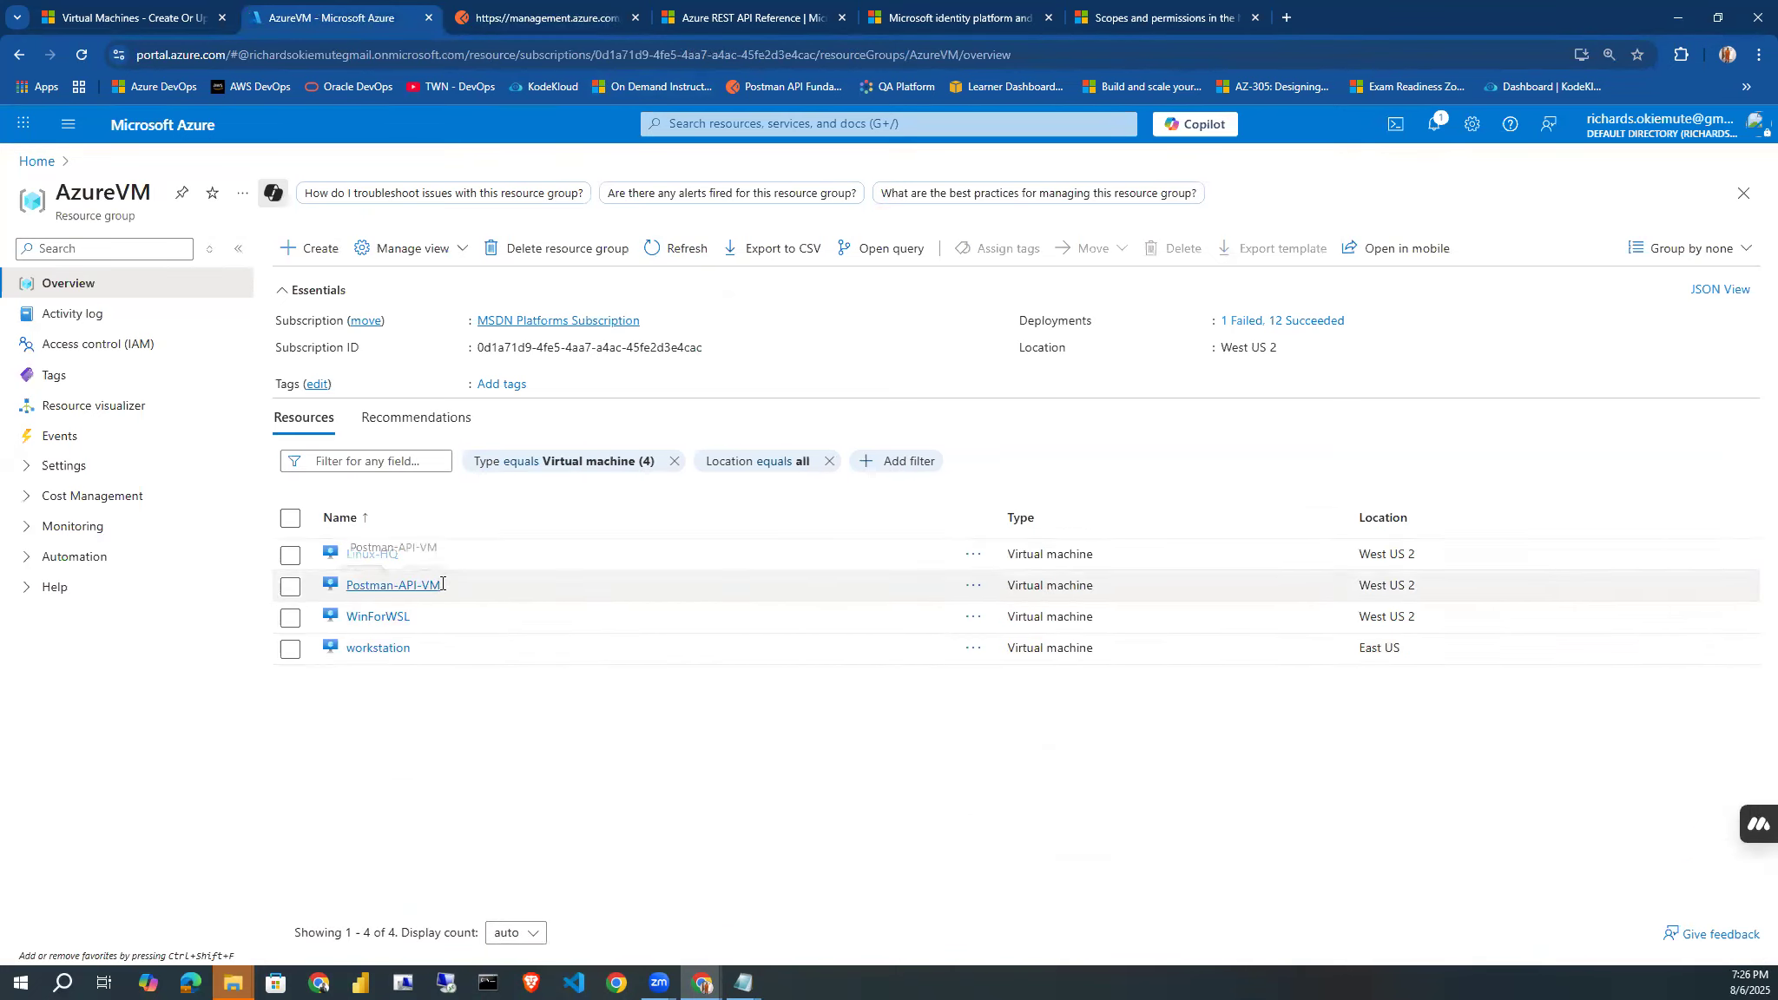
{"action": "triple_click", "coordinate": [399, 586]}
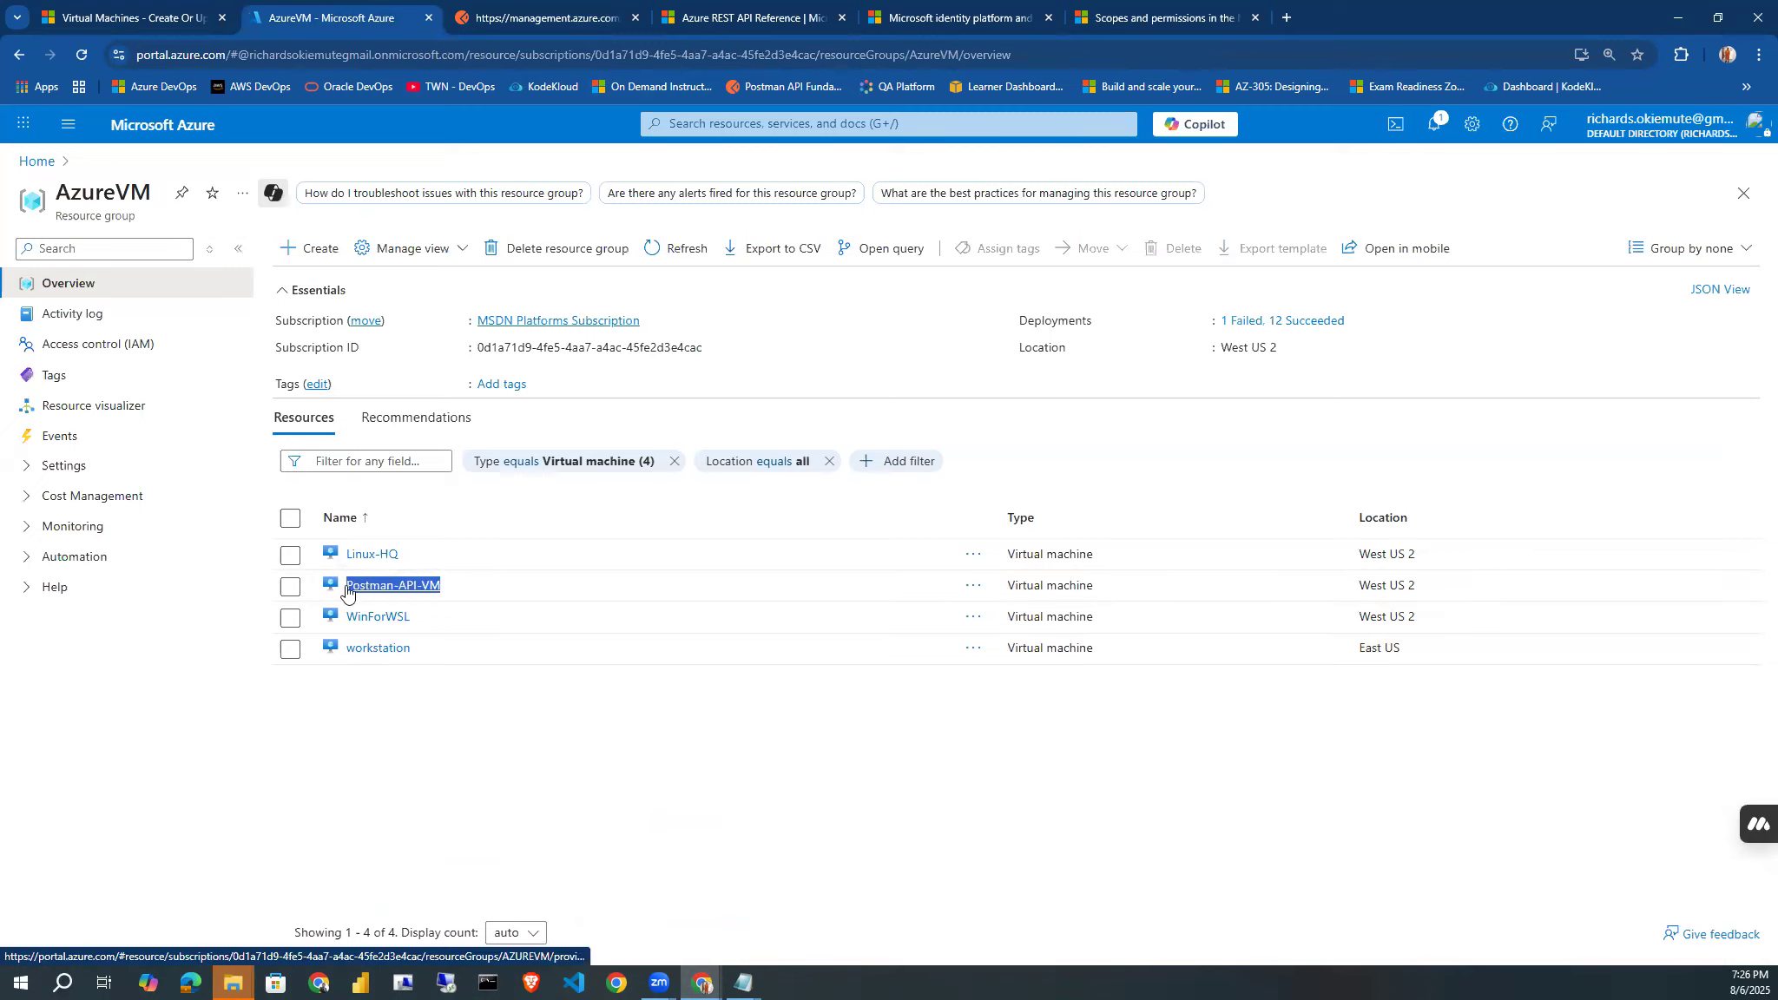